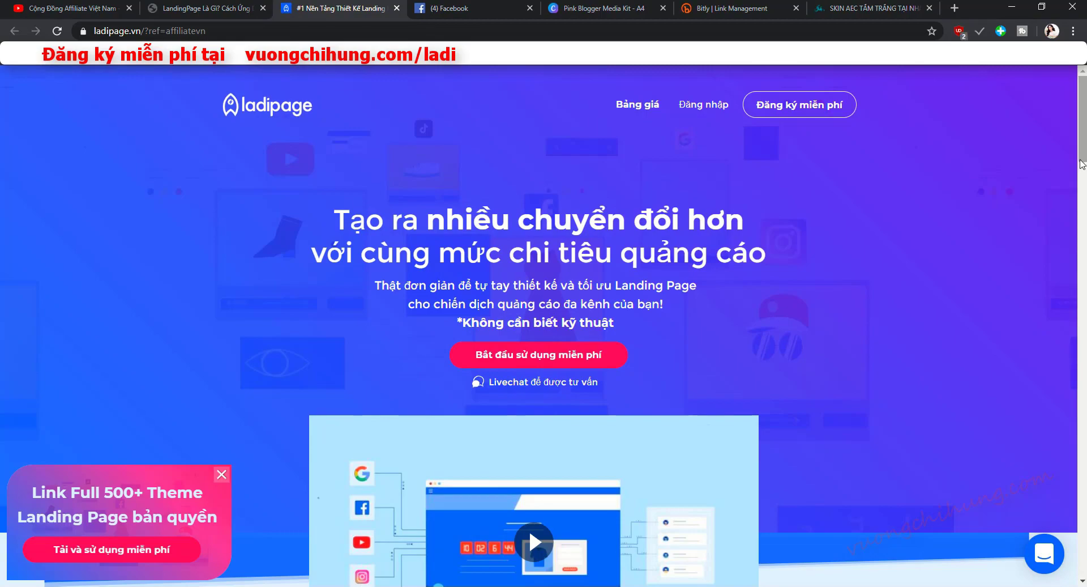
Scroll the LadiPage homepage back up to the free sign-up offer.
{"action": "mouse_move", "coordinate": [1083, 165]}
{"action": "left_mouse_down"}
{"action": "mouse_move", "coordinate": [1085, 583]}
{"action": "mouse_move", "coordinate": [1085, 150]}
{"action": "left_mouse_up"}
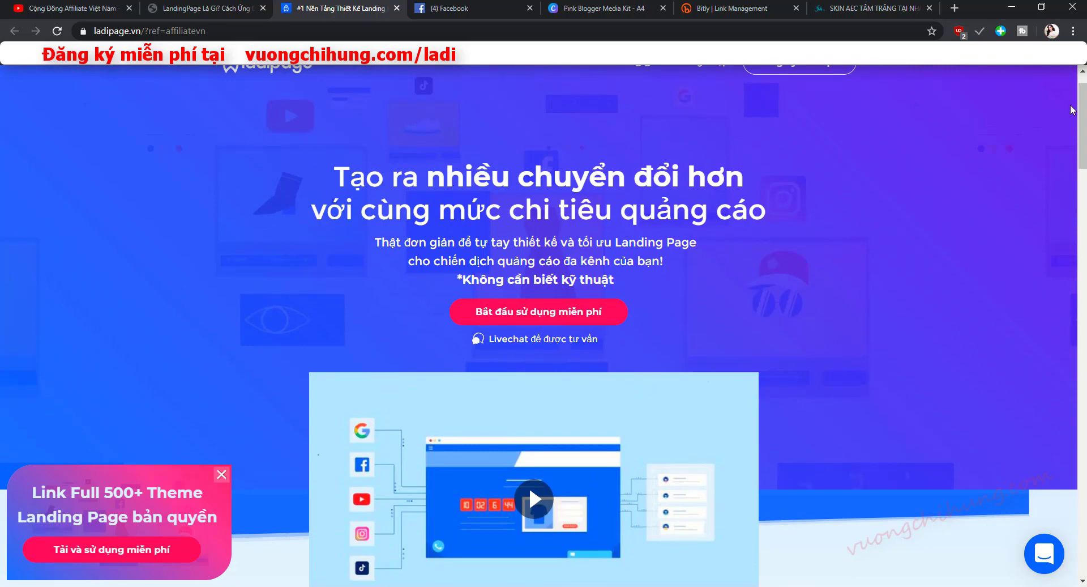
{"action": "scroll", "coordinate": [602, 322], "scroll_direction": "up", "scroll_amount": 1}
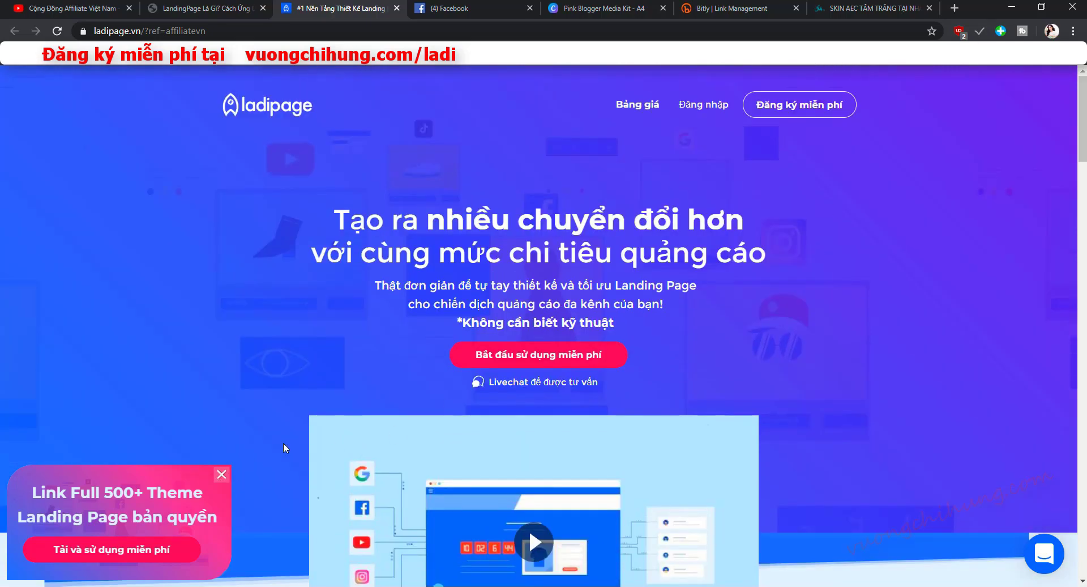
{"action": "left_click_drag", "start_coordinate": [1081, 118], "coordinate": [1083, 69]}
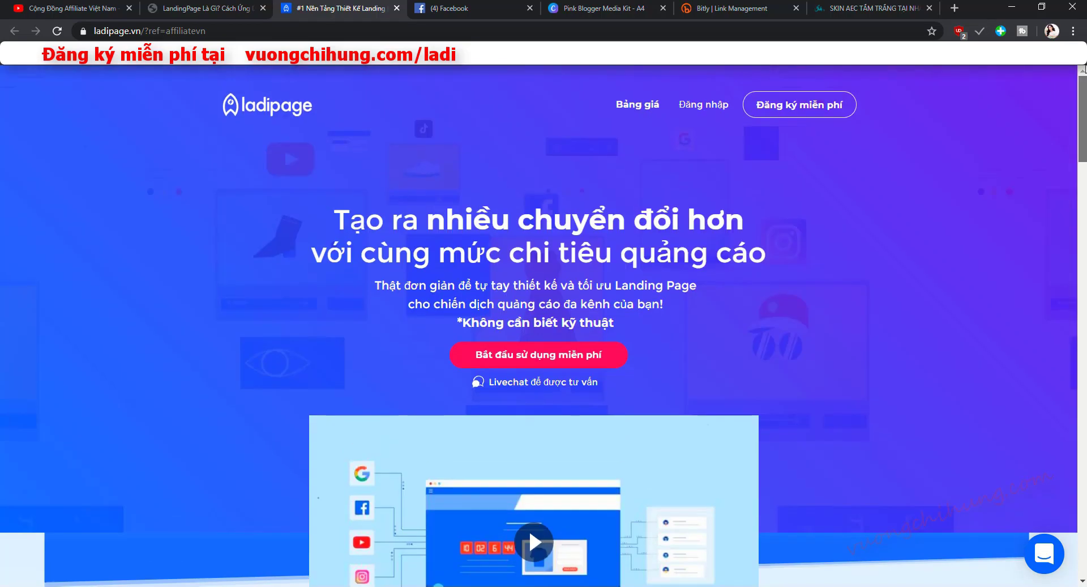
Open the free signup page and enter the account holder's name and e-mail.
{"action": "left_click", "coordinate": [803, 106]}
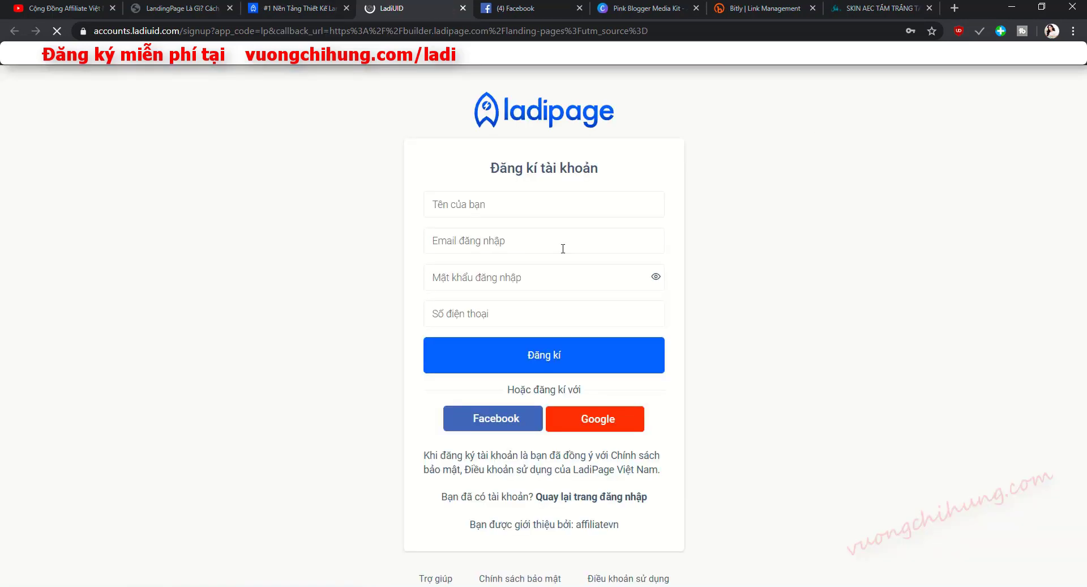
{"action": "left_click", "coordinate": [532, 207]}
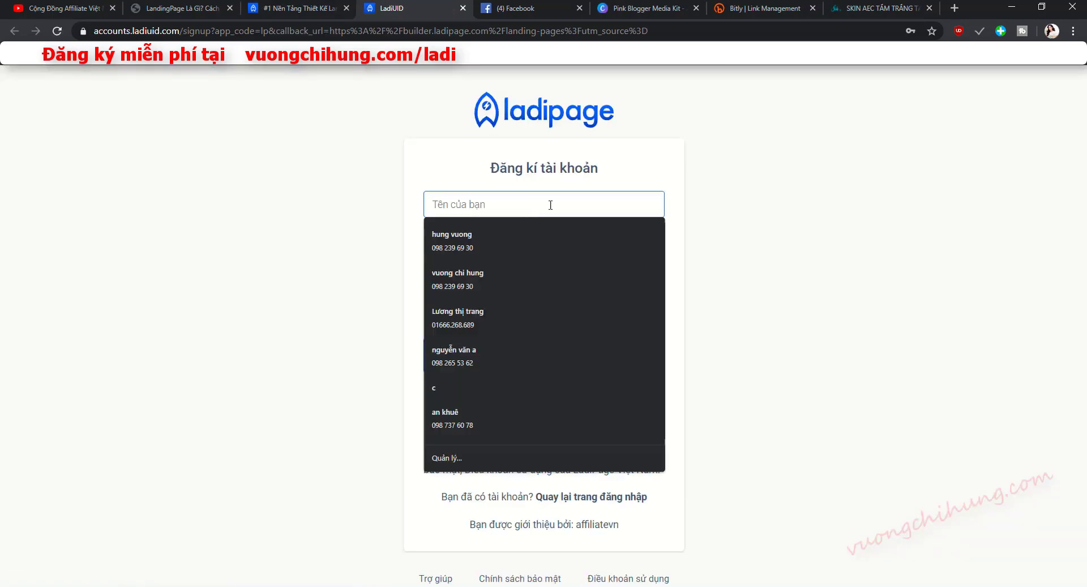
{"action": "left_click", "coordinate": [767, 198]}
{"action": "left_click", "coordinate": [558, 205]}
{"action": "type", "text": "hung dẹp trai"}
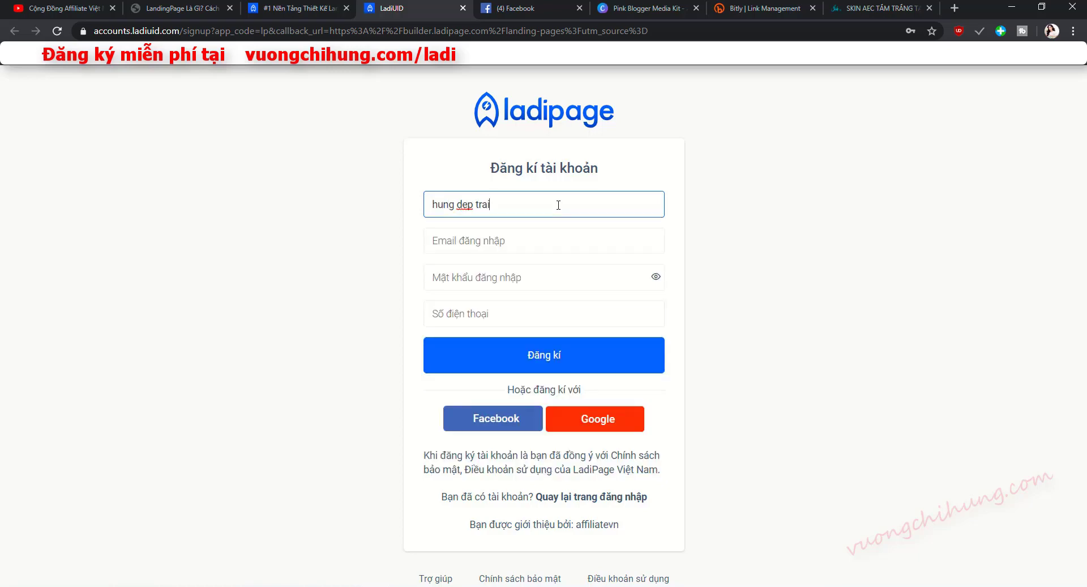
{"action": "key", "text": "Tab"}
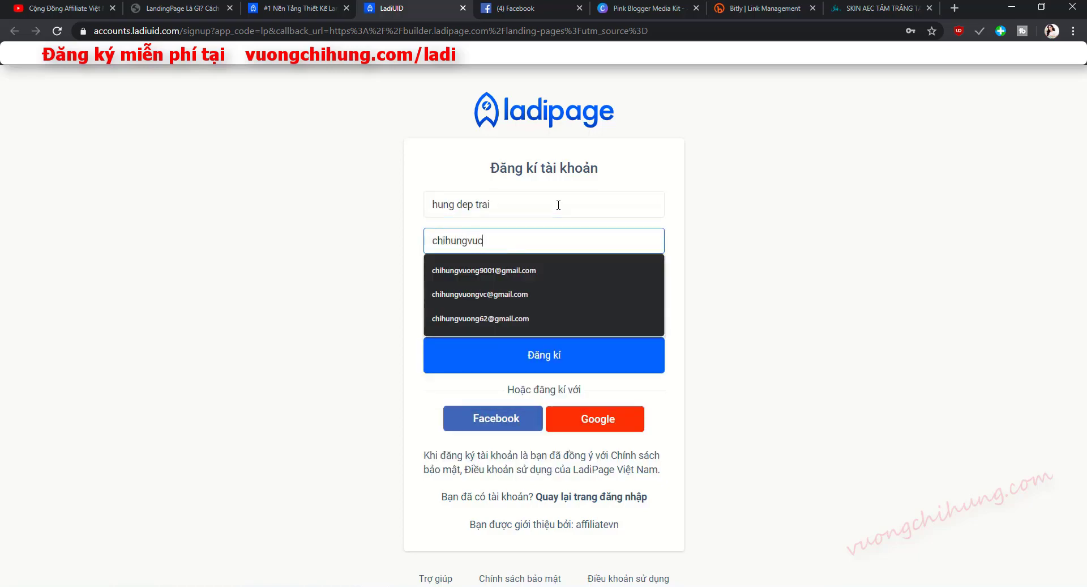
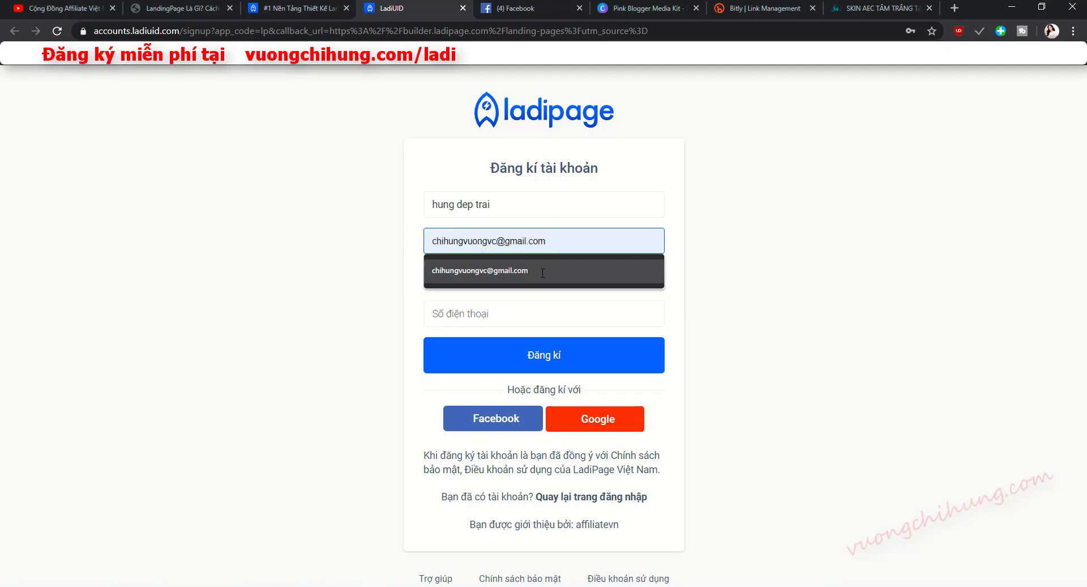
{"action": "left_click", "coordinate": [524, 283]}
Enter the password and phone number, submit, then choose Google sign-up after the e-mail-exists error.
{"action": "left_click", "coordinate": [526, 276]}
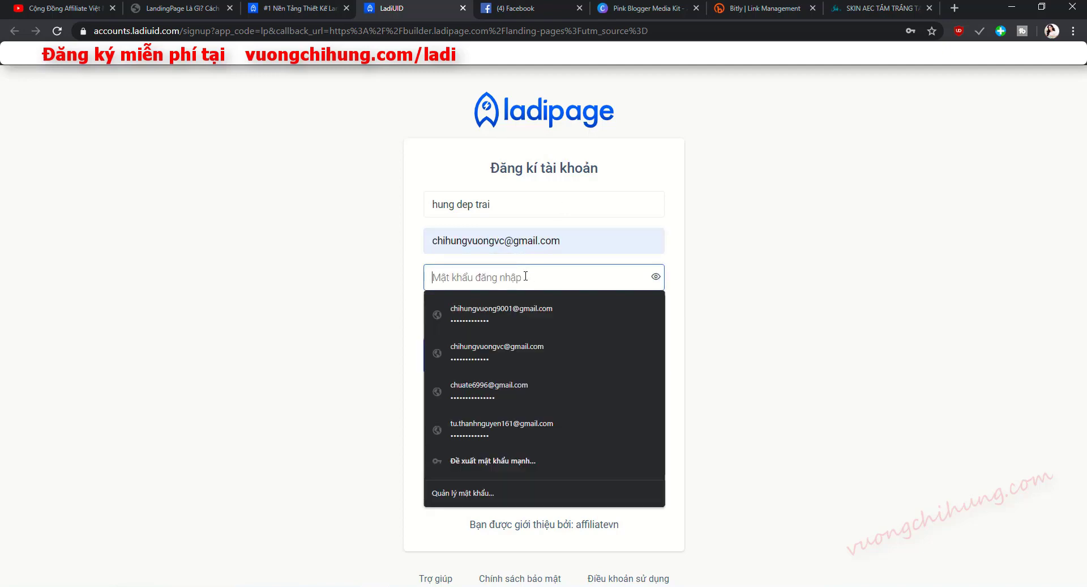
{"action": "type", "text": "•••••••••••••"}
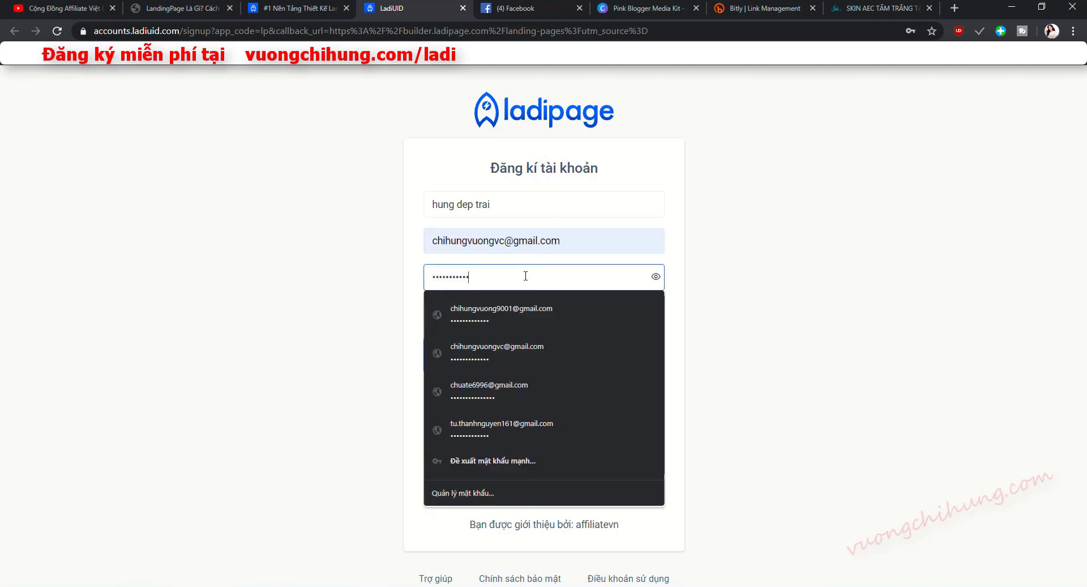
{"action": "key", "text": "Tab"}
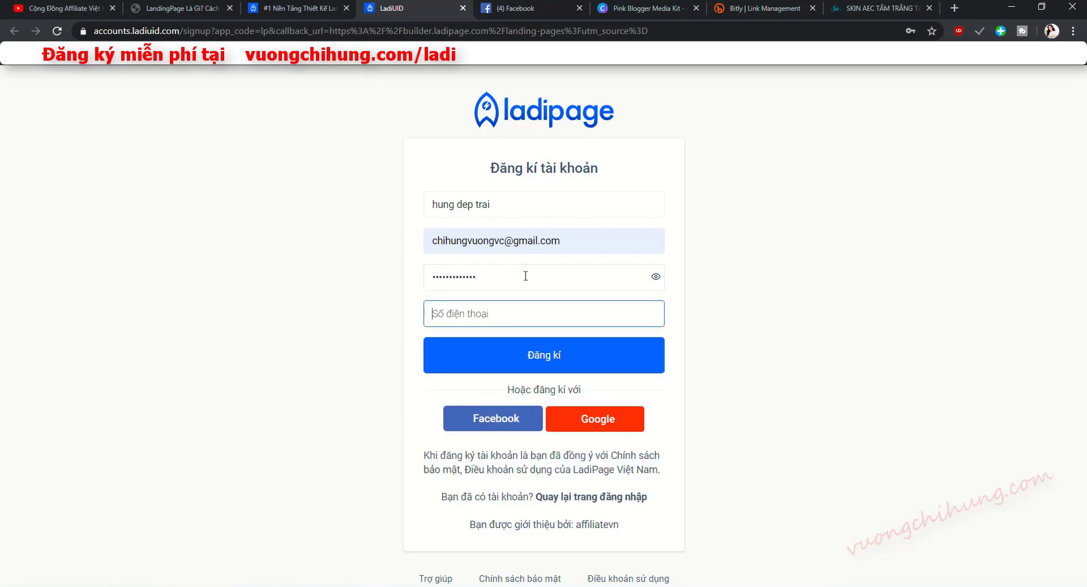
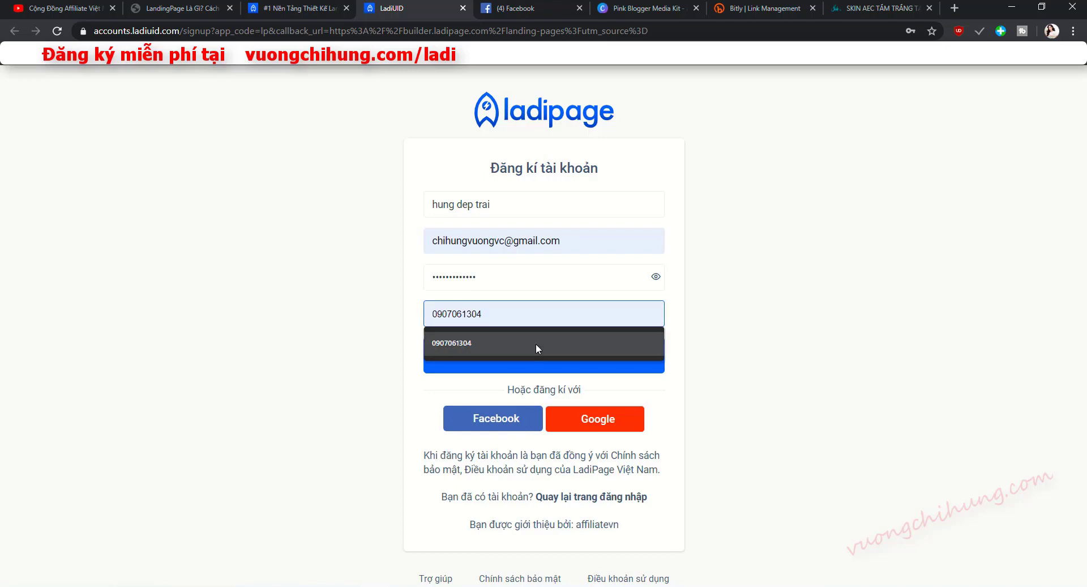
{"action": "left_click", "coordinate": [536, 344]}
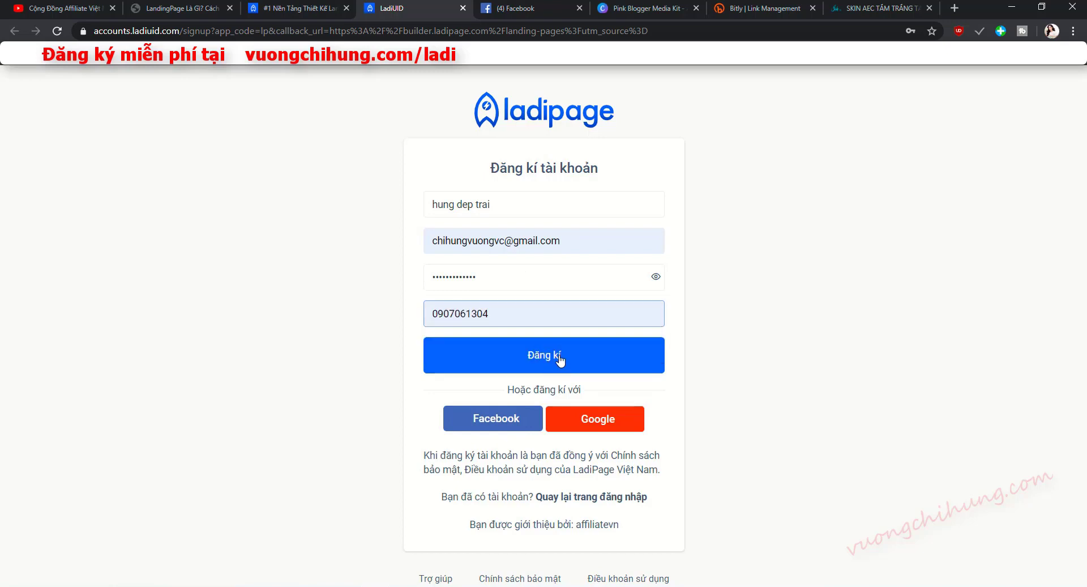
{"action": "left_click", "coordinate": [559, 355]}
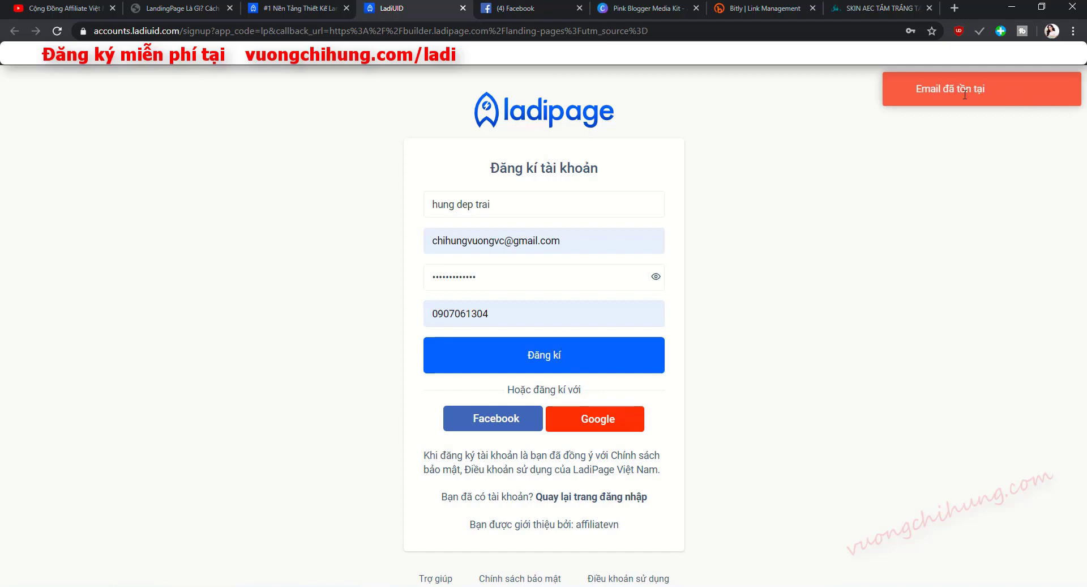
{"action": "left_click", "coordinate": [583, 421]}
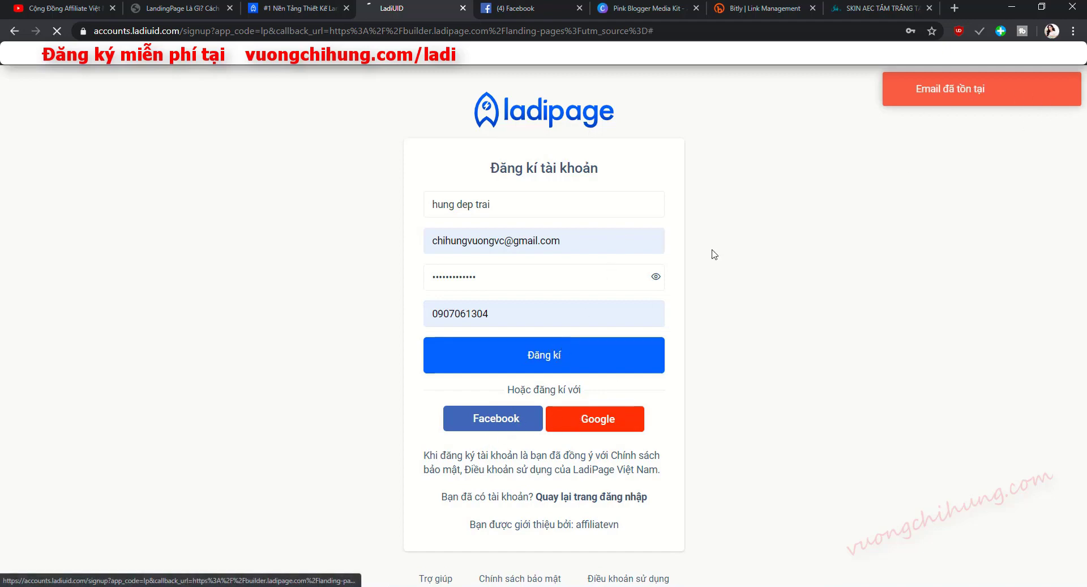
Sign in with the Google account and close the Newsfeed panel.
{"action": "left_click", "coordinate": [521, 339]}
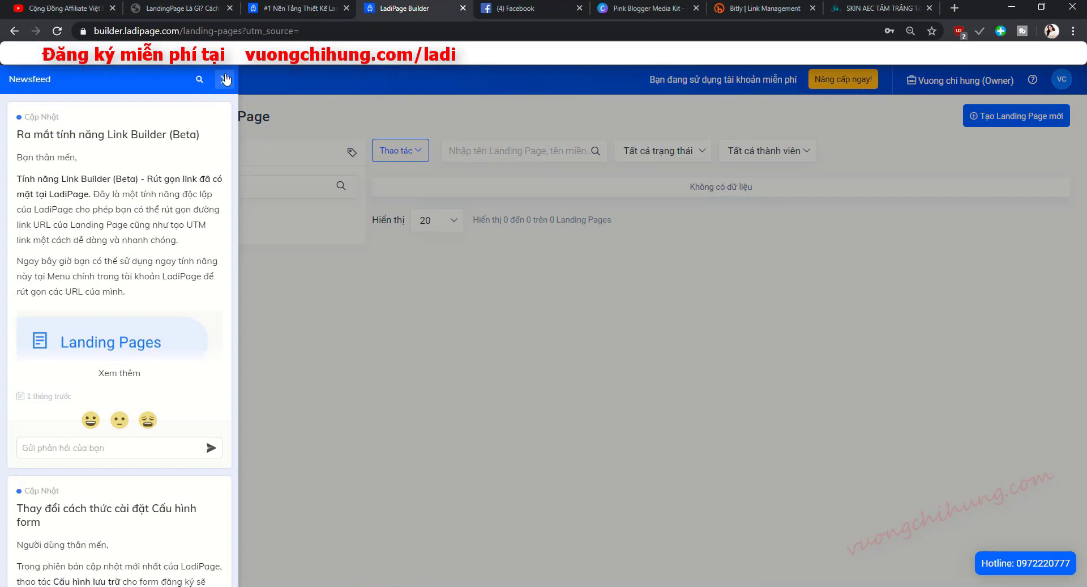
{"action": "left_click", "coordinate": [225, 80]}
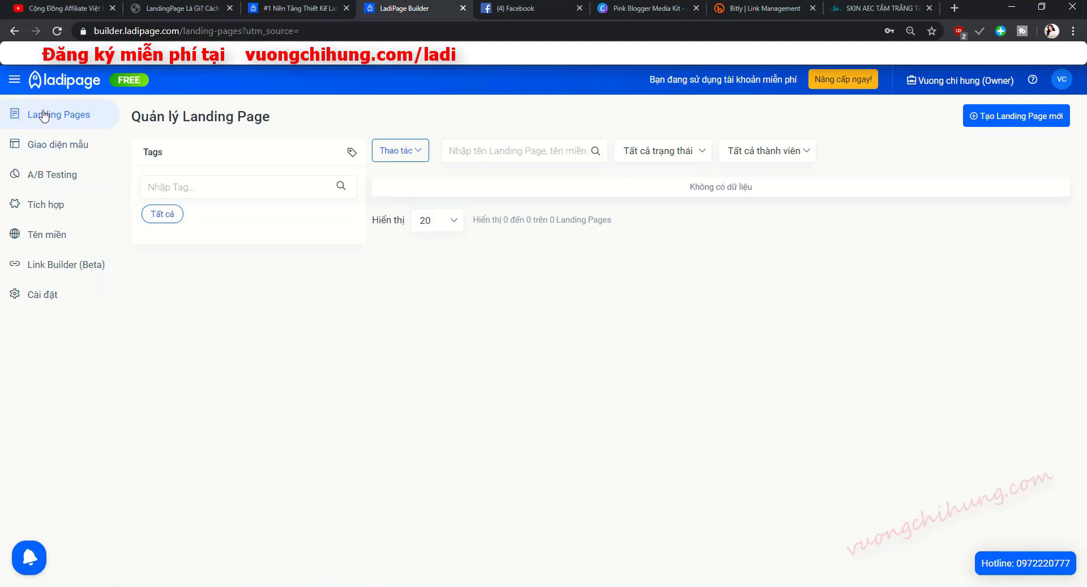
Open the Giao diện mẫu sample template gallery.
{"action": "left_click", "coordinate": [50, 148]}
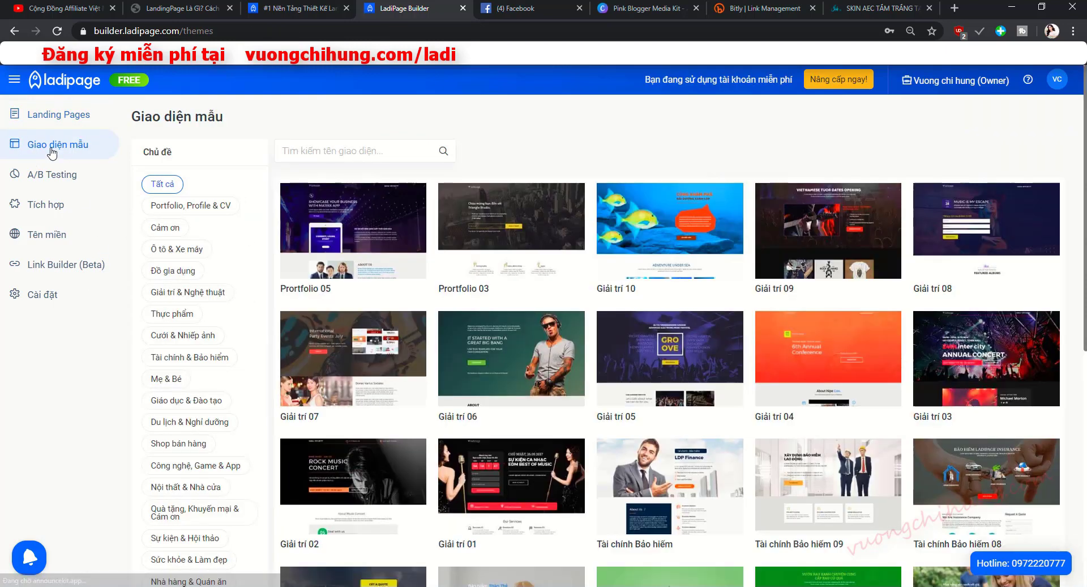
{"action": "mouse_move", "coordinate": [295, 239]}
{"action": "scroll", "coordinate": [616, 340], "scroll_direction": "down", "scroll_amount": 8}
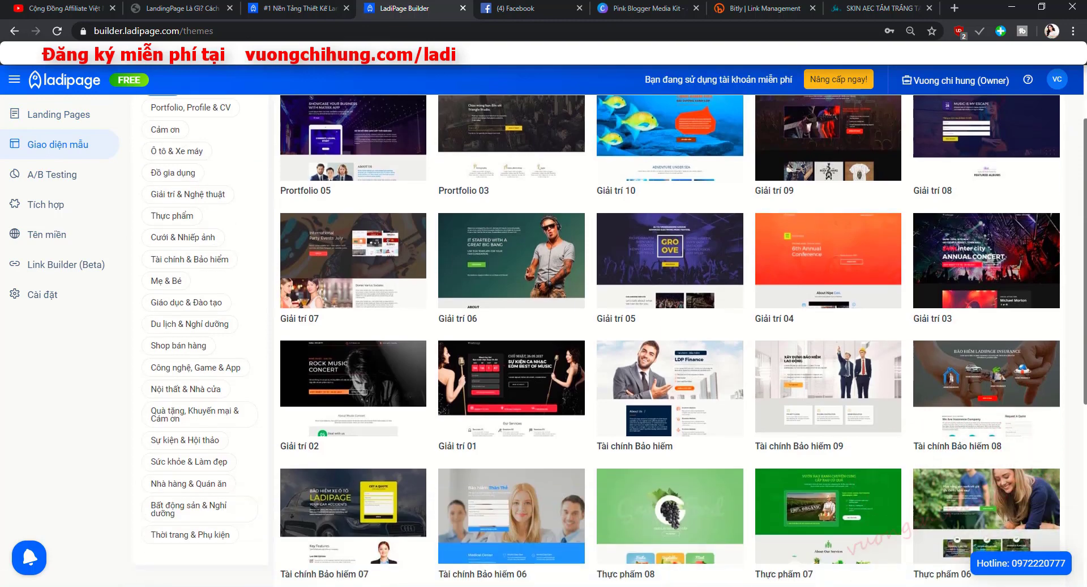
{"action": "scroll", "coordinate": [616, 340], "scroll_direction": "up", "scroll_amount": 7}
{"action": "scroll", "coordinate": [404, 281], "scroll_direction": "up", "scroll_amount": 1}
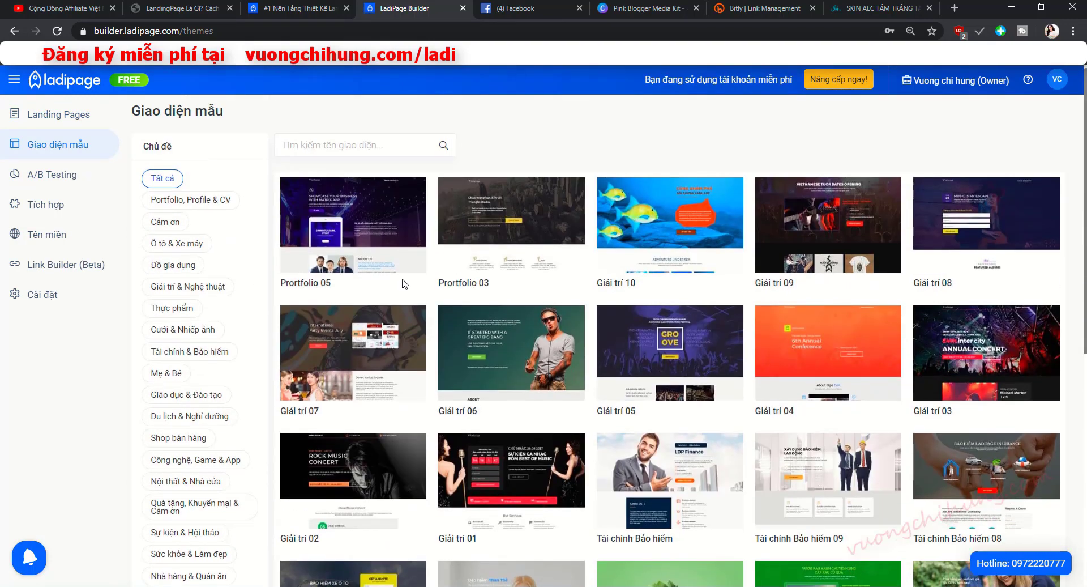
Filter through Portfolio, Cảm ơn, Ô tô & Xe máy, Đồ gia dụng, ending on Giải trí & Nghệ thuật.
{"action": "left_click", "coordinate": [190, 206]}
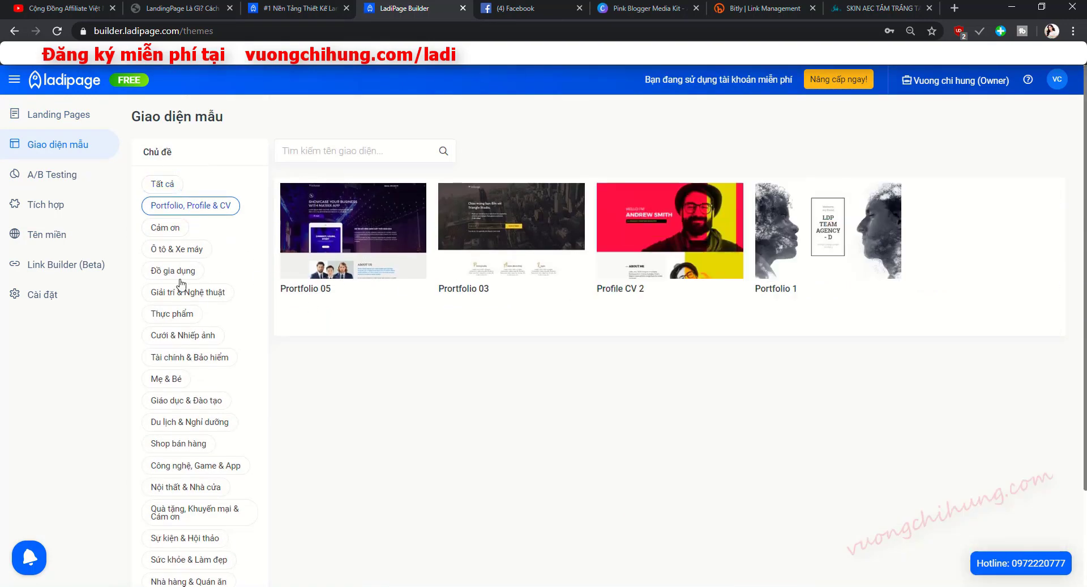
{"action": "left_click", "coordinate": [165, 227]}
{"action": "left_click", "coordinate": [176, 249]}
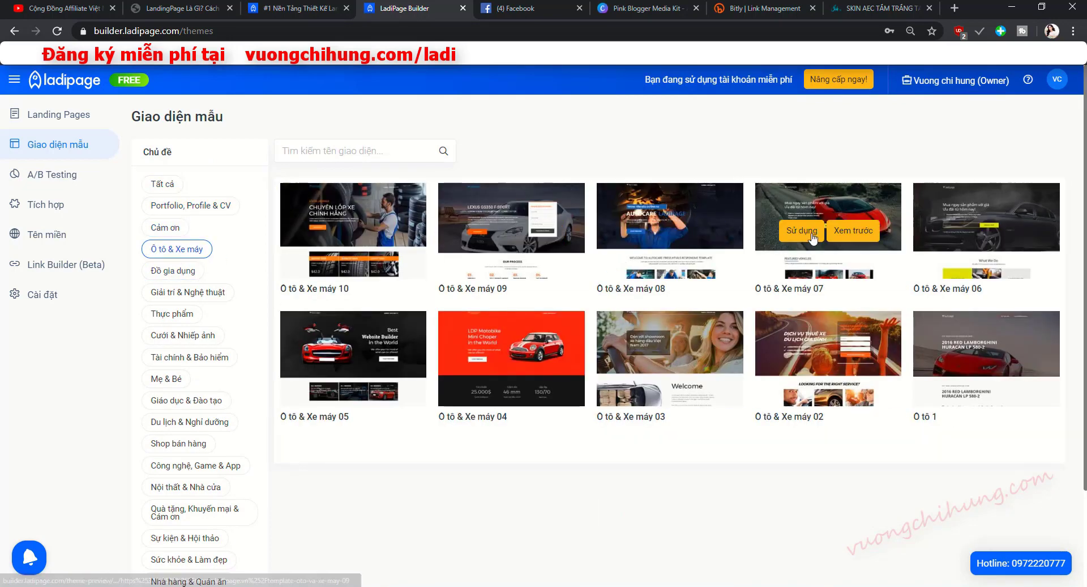
{"action": "left_click", "coordinate": [180, 271]}
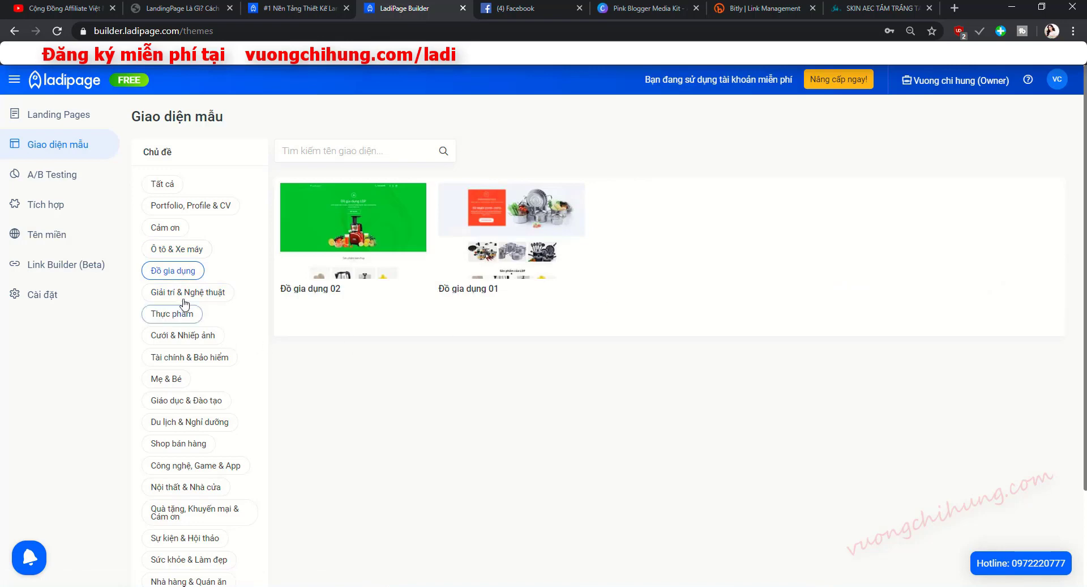
{"action": "left_click", "coordinate": [187, 292]}
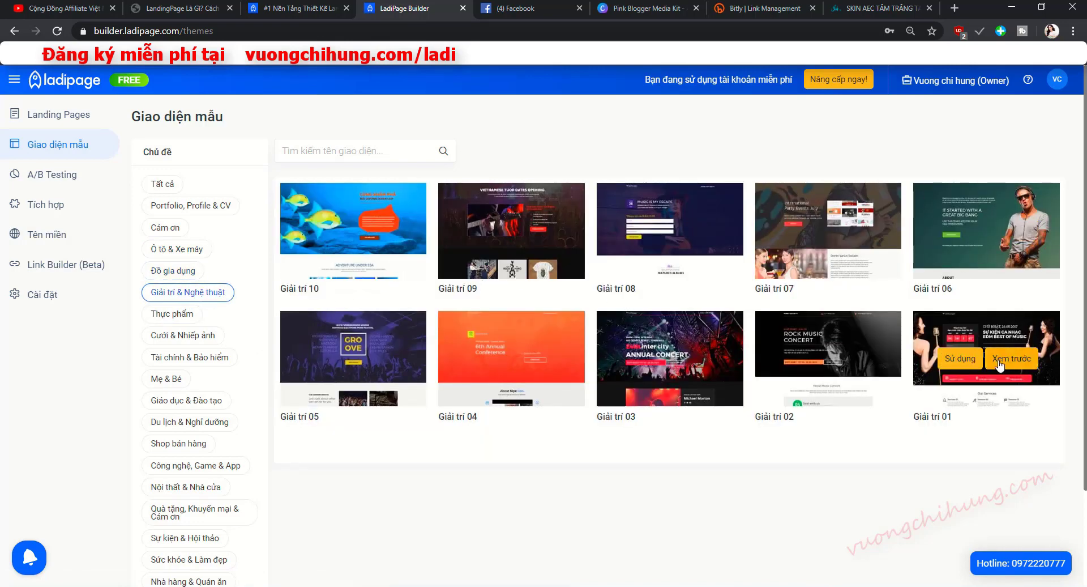
{"action": "left_click", "coordinate": [1020, 362]}
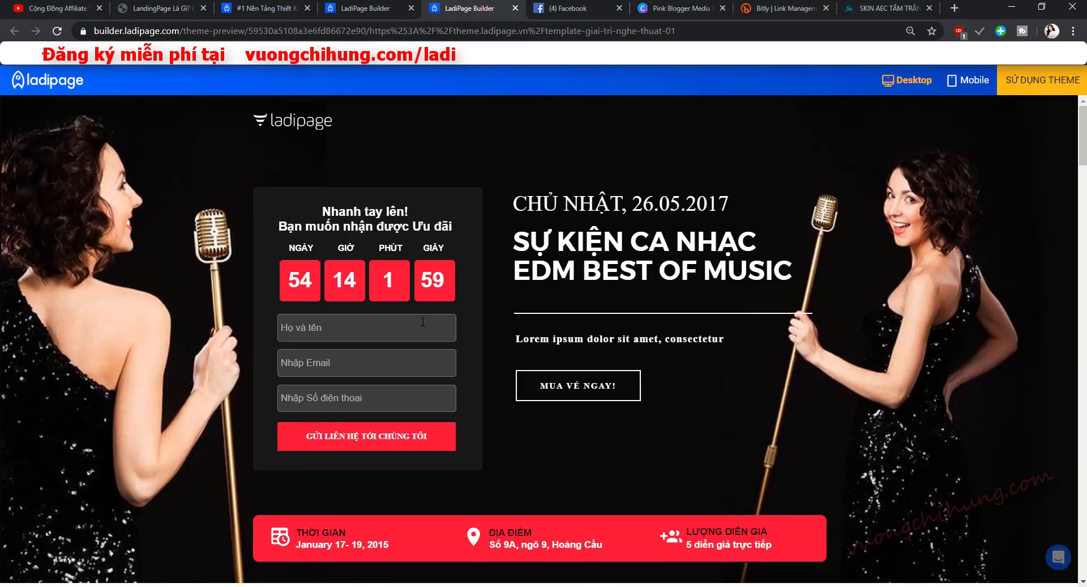
{"action": "scroll", "coordinate": [422, 328], "scroll_direction": "down", "scroll_amount": 20}
{"action": "scroll", "coordinate": [422, 334], "scroll_direction": "up", "scroll_amount": 15}
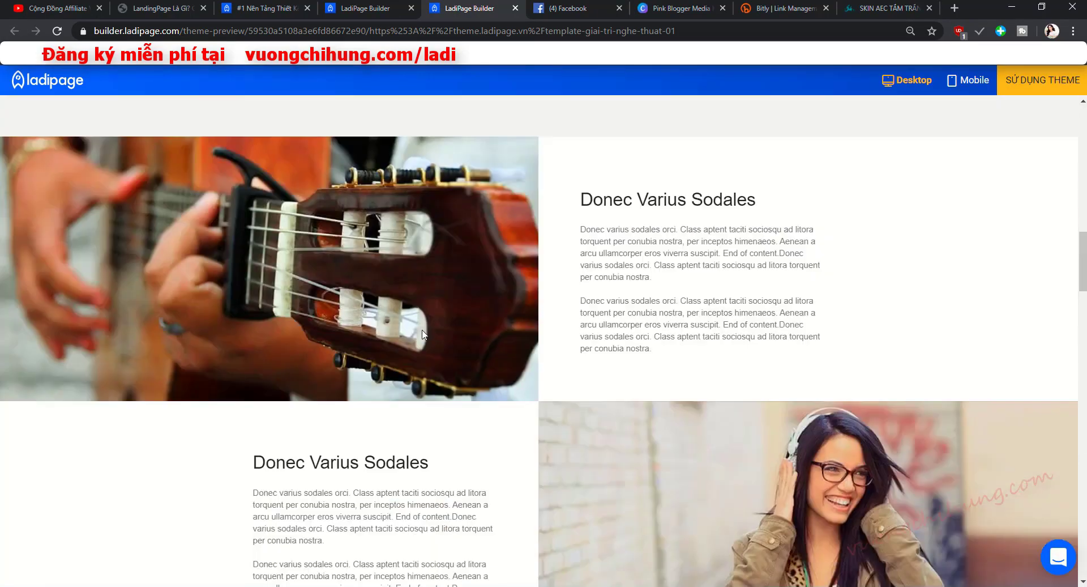
{"action": "left_click", "coordinate": [515, 8]}
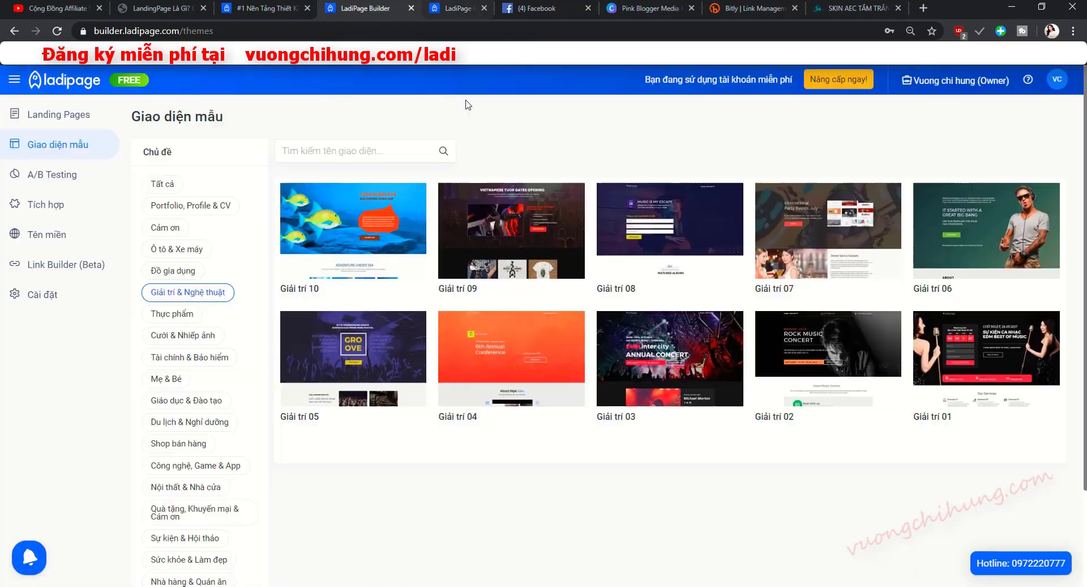
{"action": "left_click", "coordinate": [173, 313]}
{"action": "left_click", "coordinate": [184, 334]}
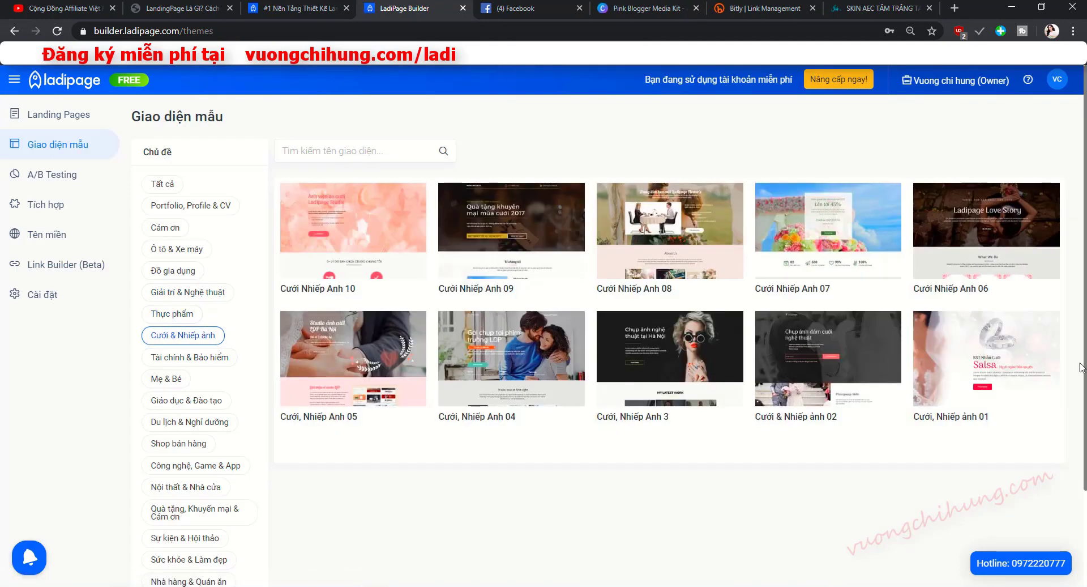
{"action": "left_click", "coordinate": [1017, 367]}
{"action": "scroll", "coordinate": [585, 336], "scroll_direction": "down", "scroll_amount": 10}
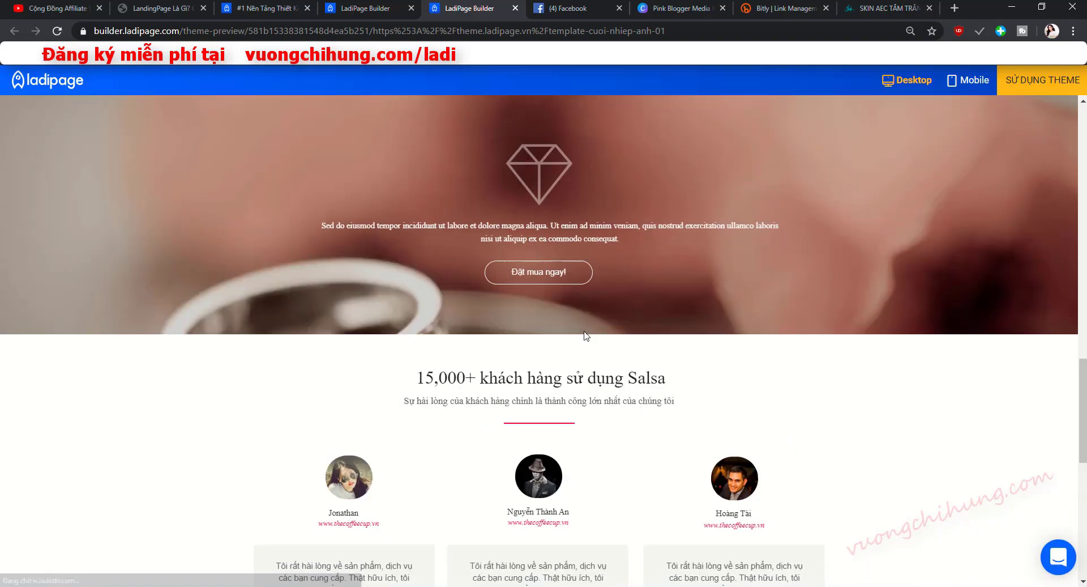
{"action": "key", "text": "End"}
{"action": "key", "text": "Home"}
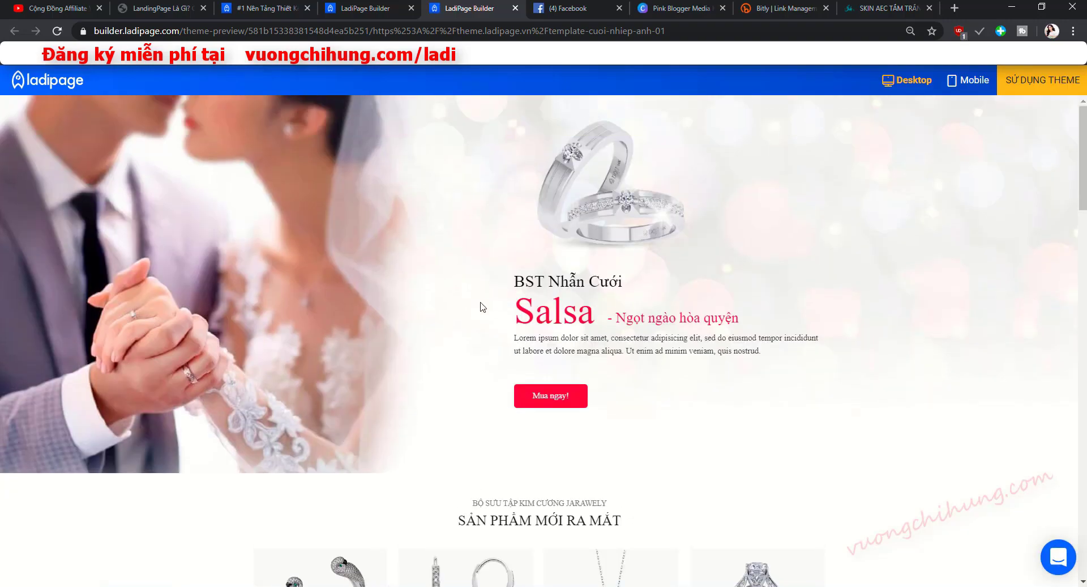
{"action": "left_click", "coordinate": [969, 83]}
{"action": "scroll", "coordinate": [560, 256], "scroll_direction": "down", "scroll_amount": 15}
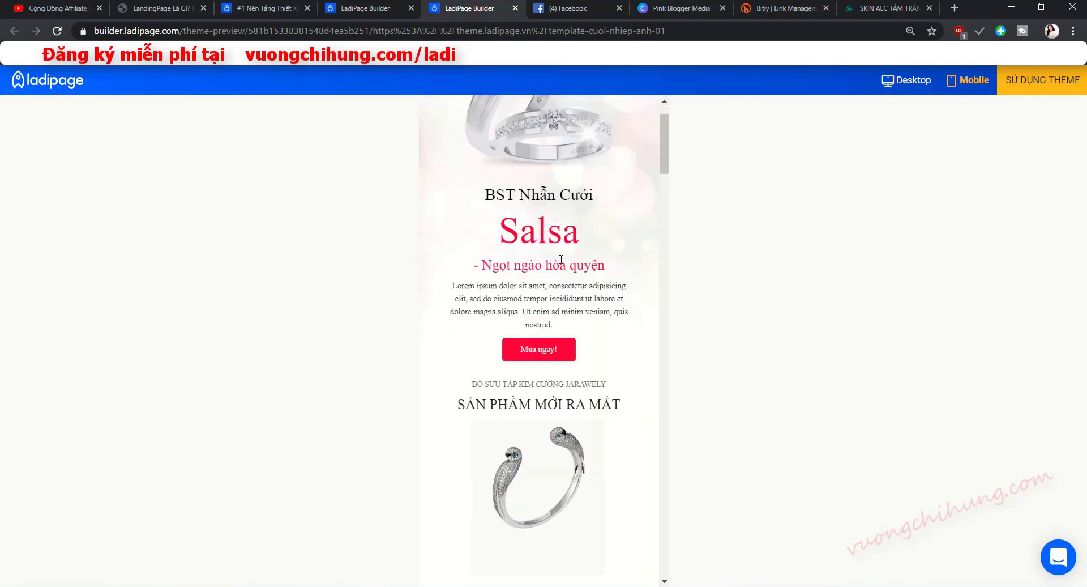
{"action": "scroll", "coordinate": [624, 237], "scroll_direction": "up", "scroll_amount": 5}
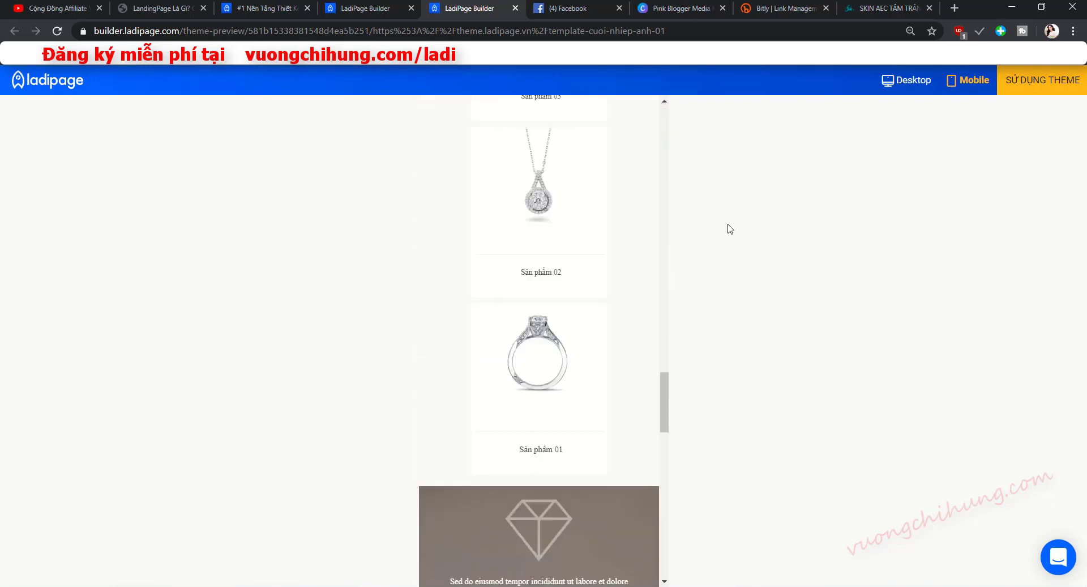
{"action": "left_click", "coordinate": [918, 85]}
{"action": "key", "text": "Home"}
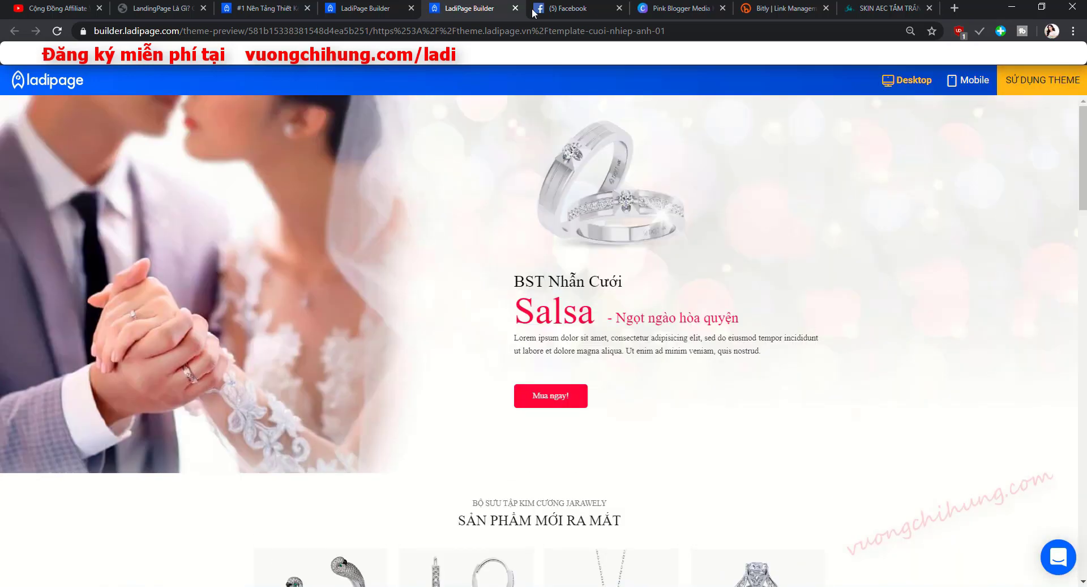
{"action": "scroll", "coordinate": [645, 362], "scroll_direction": "down", "scroll_amount": 15}
{"action": "scroll", "coordinate": [645, 363], "scroll_direction": "up", "scroll_amount": 15}
{"action": "left_click", "coordinate": [515, 9]}
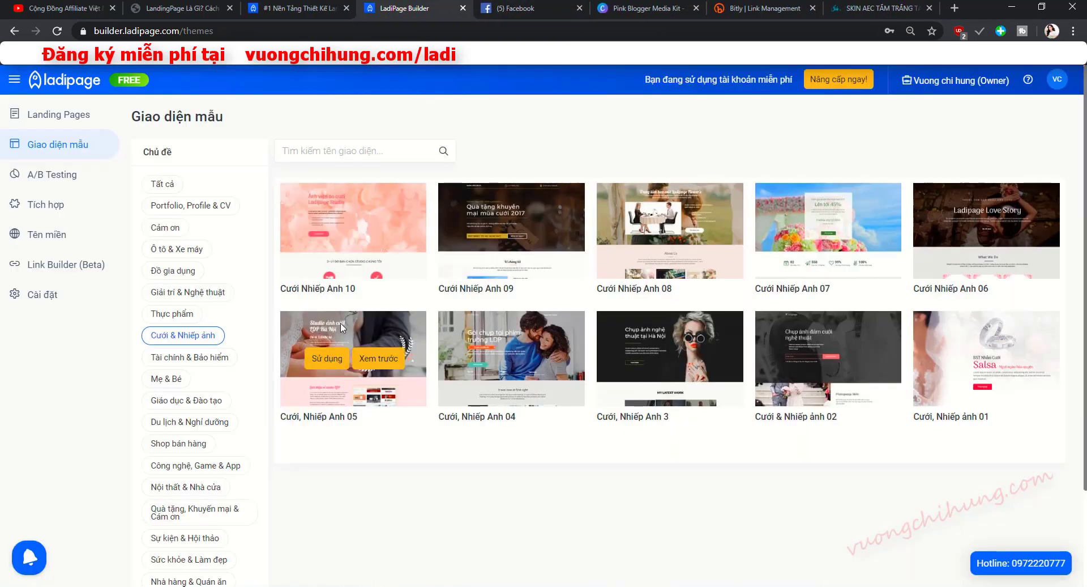
Filter to Tài chính & Bảo hiểm and preview the LDP Finance insurance template.
{"action": "left_click", "coordinate": [190, 357]}
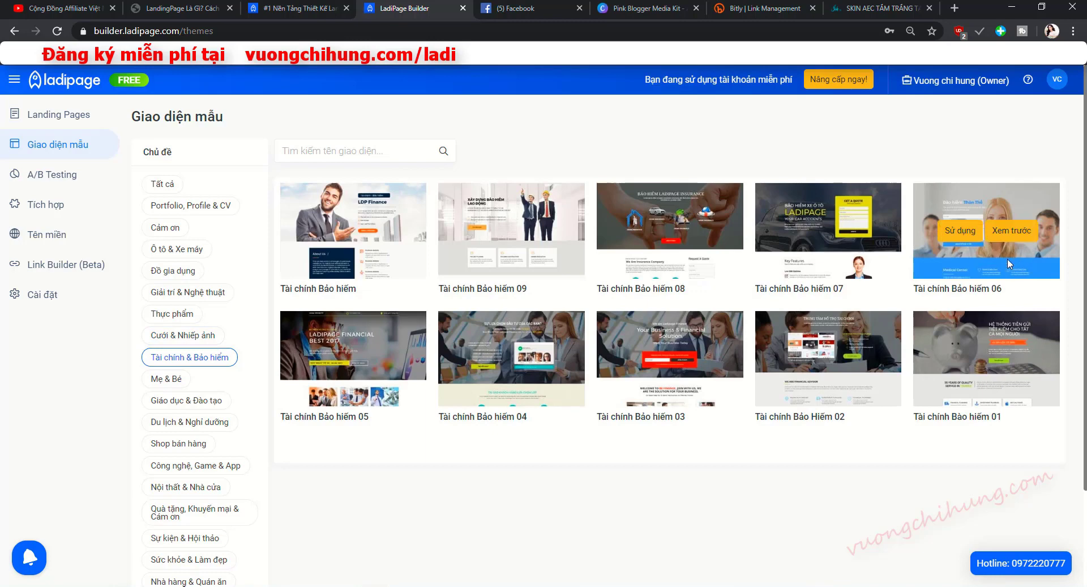
{"action": "mouse_move", "coordinate": [456, 246]}
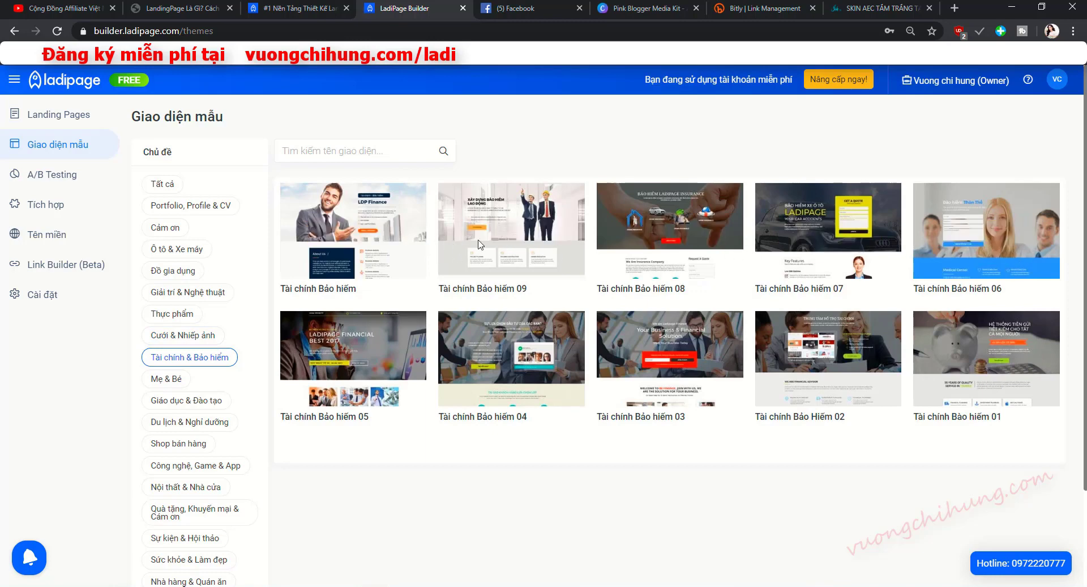
{"action": "left_click", "coordinate": [535, 228]}
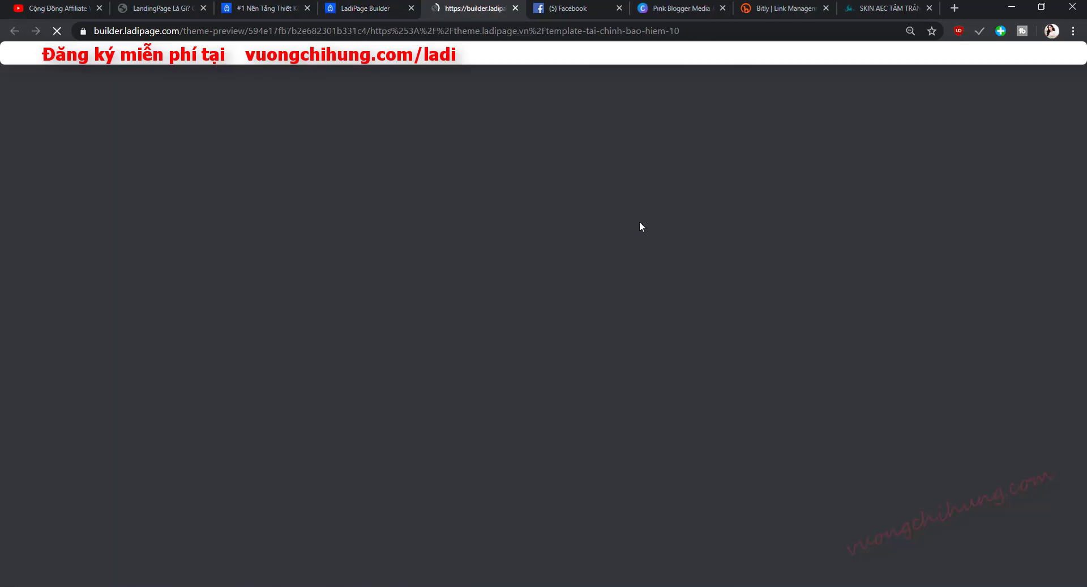
Browse the finance template preview, close it, and go to A/B Testing.
{"action": "scroll", "coordinate": [777, 293], "scroll_direction": "down", "scroll_amount": 15}
{"action": "scroll", "coordinate": [779, 293], "scroll_direction": "down", "scroll_amount": 5}
{"action": "scroll", "coordinate": [767, 300], "scroll_direction": "up", "scroll_amount": 20}
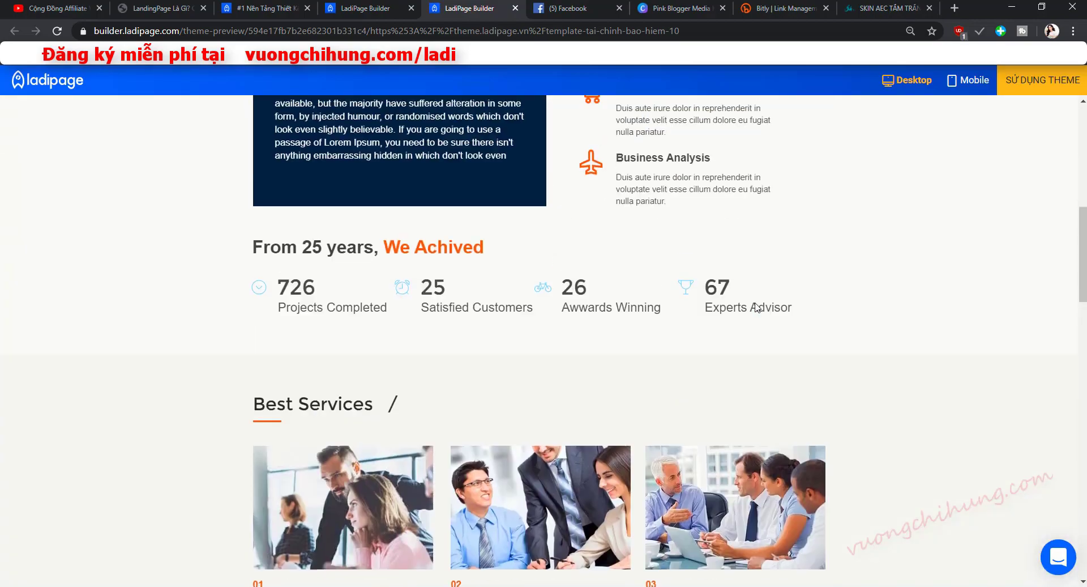
{"action": "scroll", "coordinate": [659, 268], "scroll_direction": "down", "scroll_amount": 20}
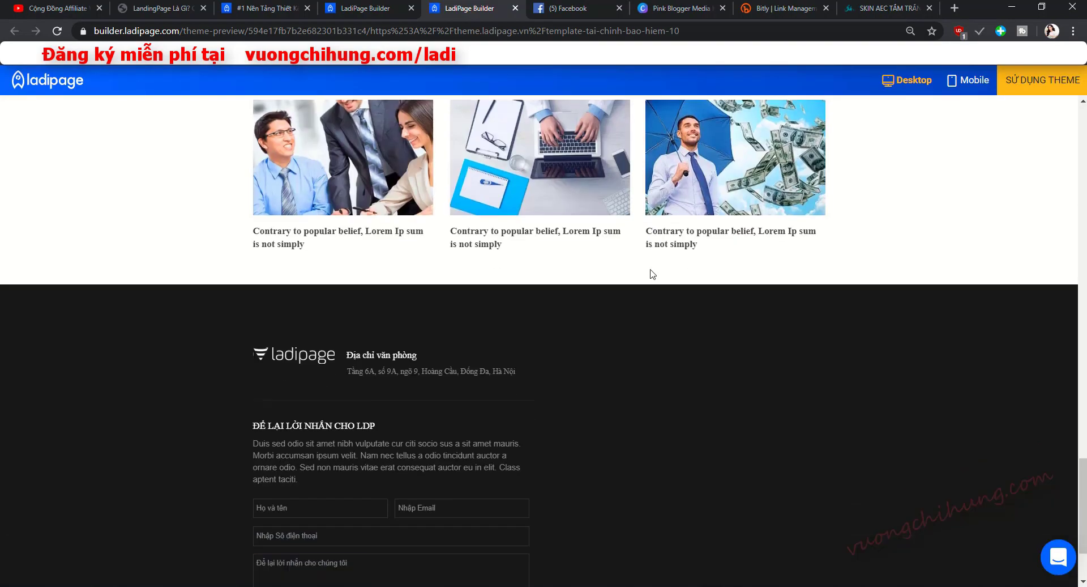
{"action": "scroll", "coordinate": [368, 360], "scroll_direction": "up", "scroll_amount": 12}
{"action": "scroll", "coordinate": [368, 364], "scroll_direction": "up", "scroll_amount": 13}
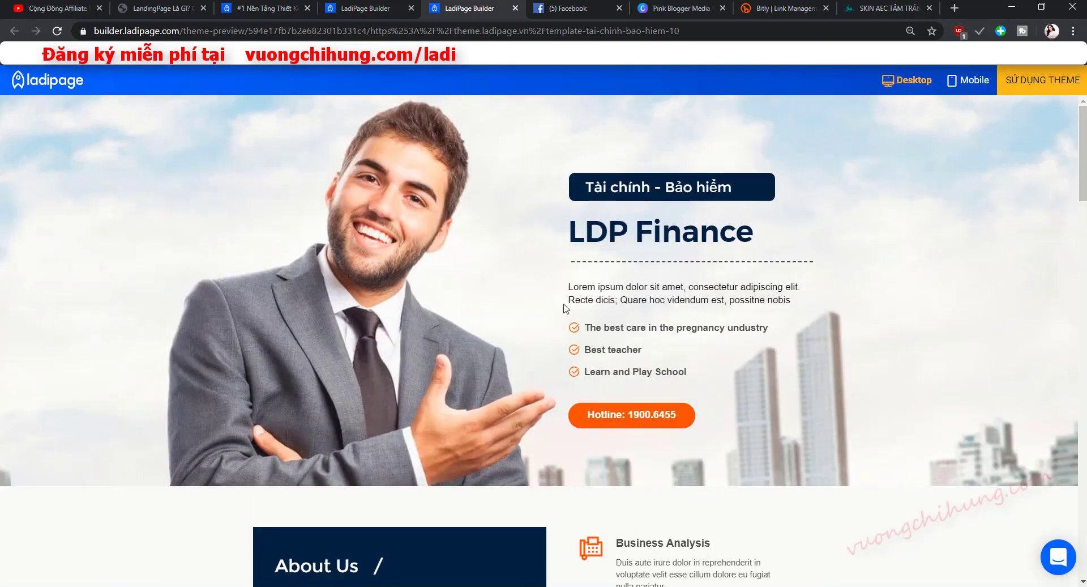
{"action": "scroll", "coordinate": [925, 397], "scroll_direction": "down", "scroll_amount": 20}
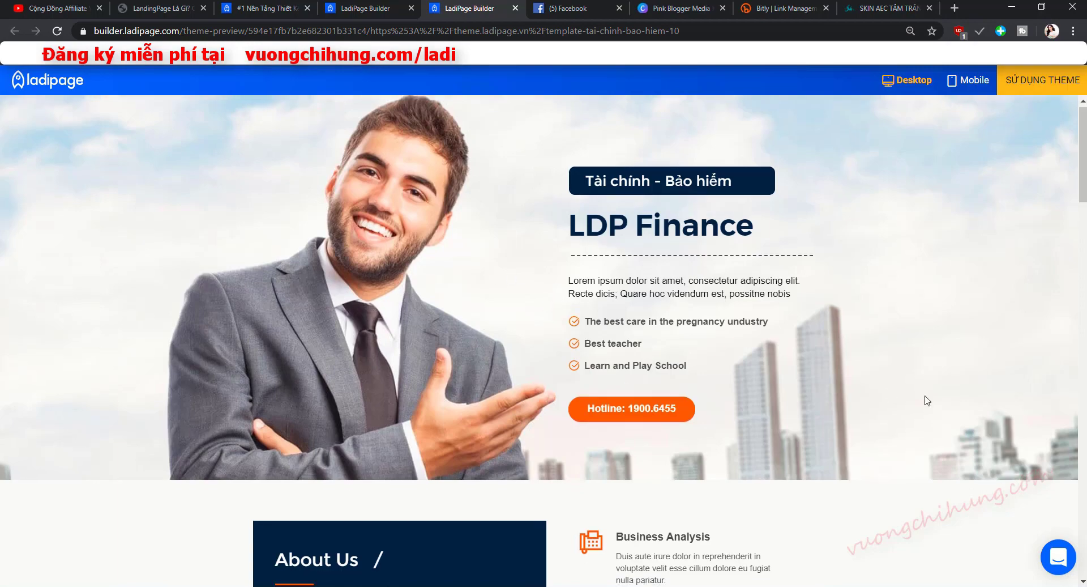
{"action": "scroll", "coordinate": [923, 396], "scroll_direction": "up", "scroll_amount": 12}
{"action": "scroll", "coordinate": [926, 402], "scroll_direction": "up", "scroll_amount": 8}
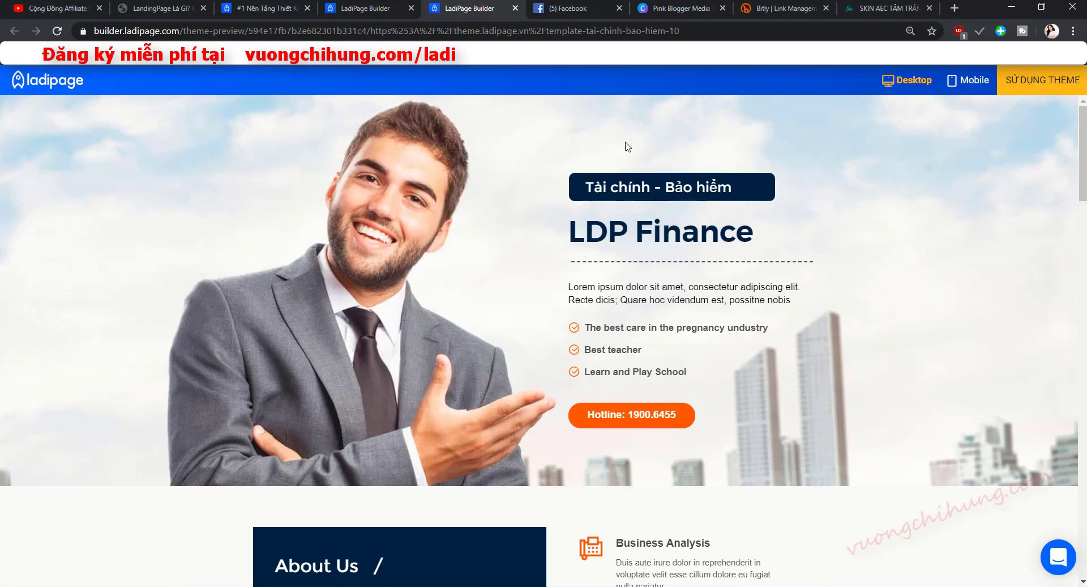
{"action": "left_click", "coordinate": [515, 8]}
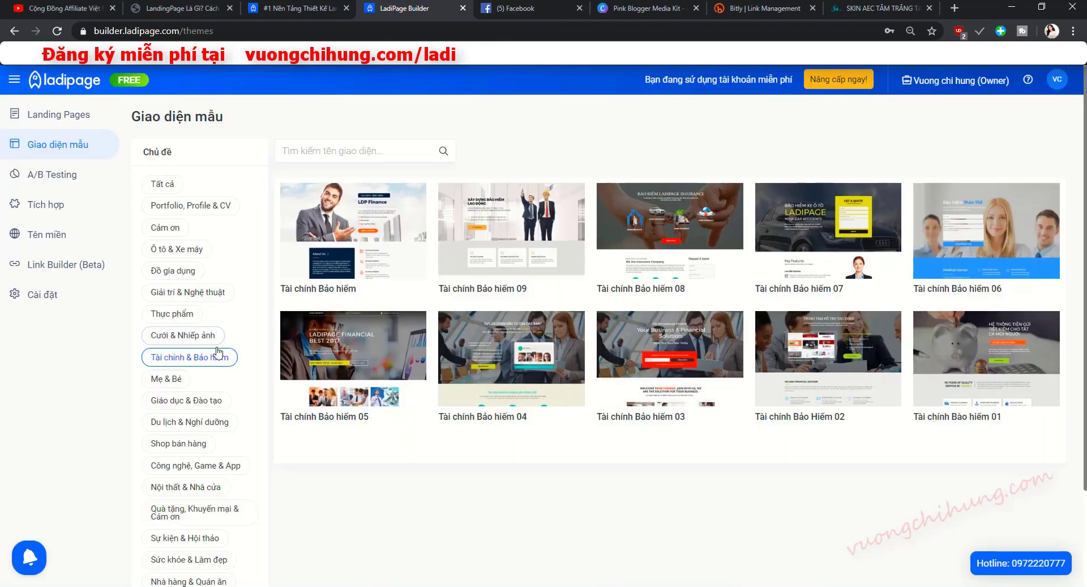
{"action": "left_click", "coordinate": [53, 174]}
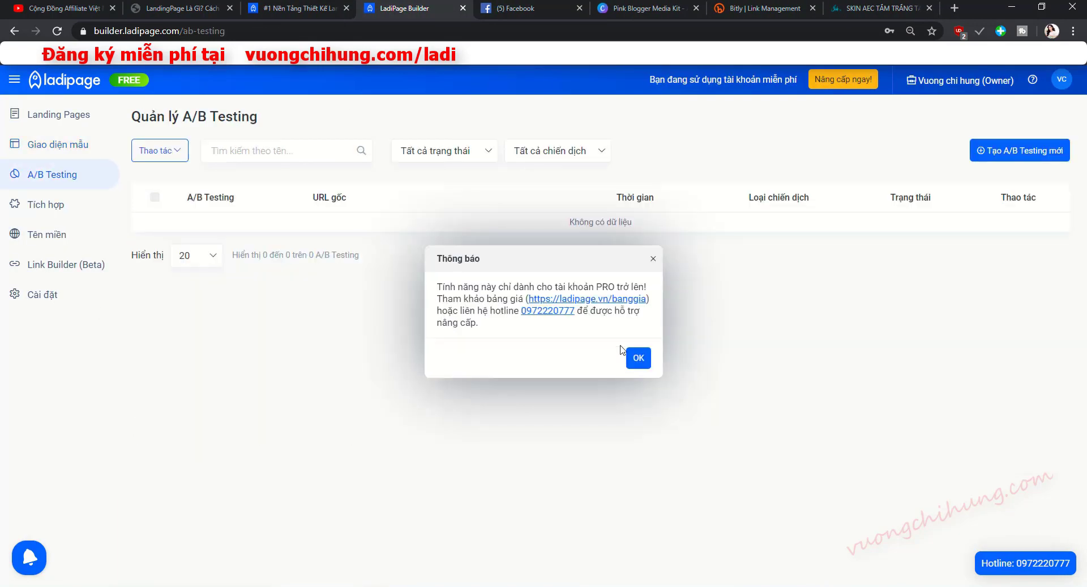
Dismiss the PRO notice and view the Integrations page's global tracking codes.
{"action": "left_click", "coordinate": [646, 362]}
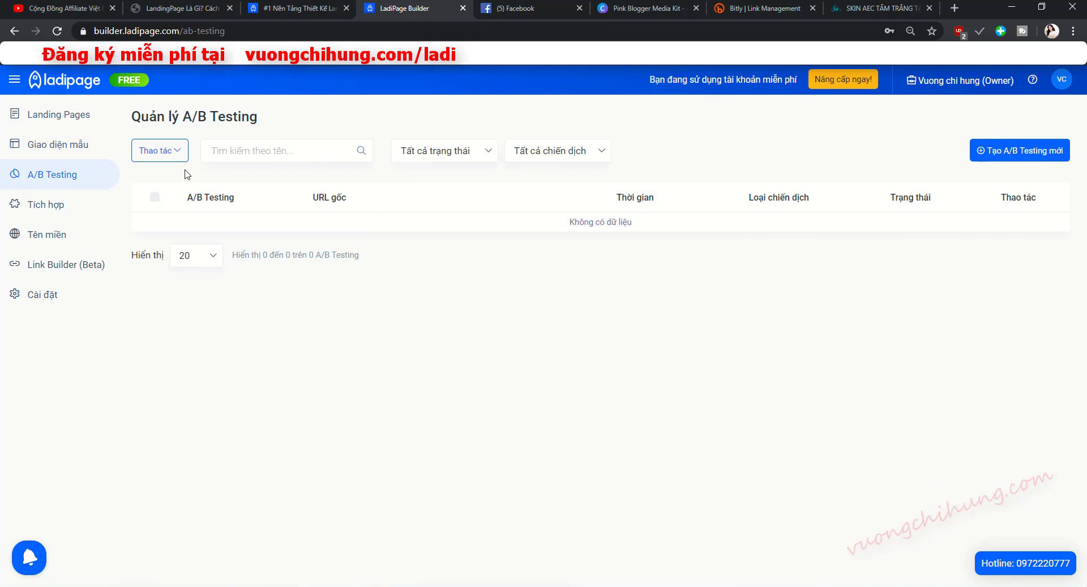
{"action": "left_click", "coordinate": [56, 204]}
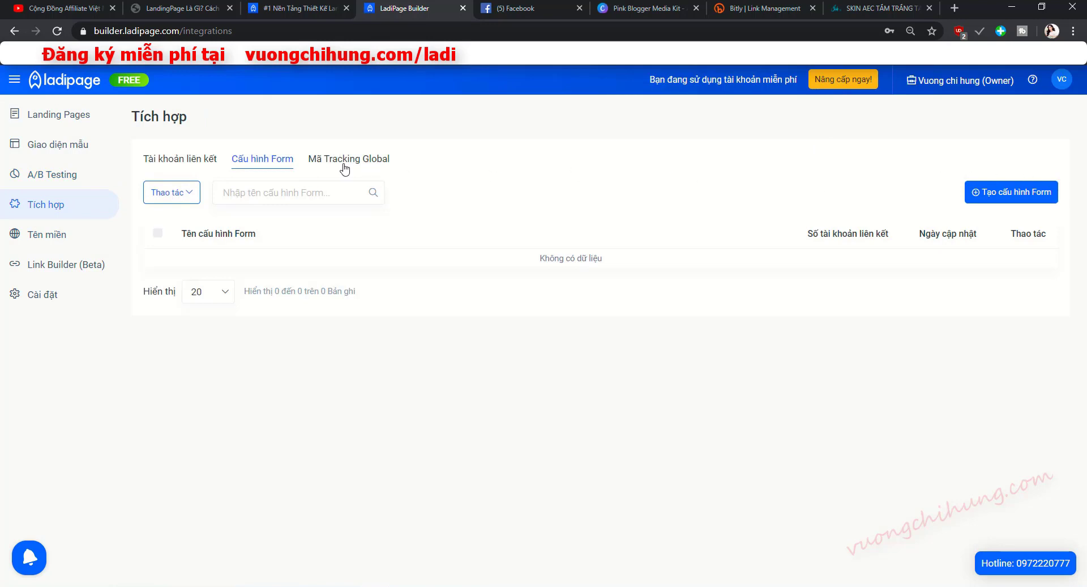
{"action": "left_click", "coordinate": [343, 161]}
{"action": "left_click", "coordinate": [640, 362]}
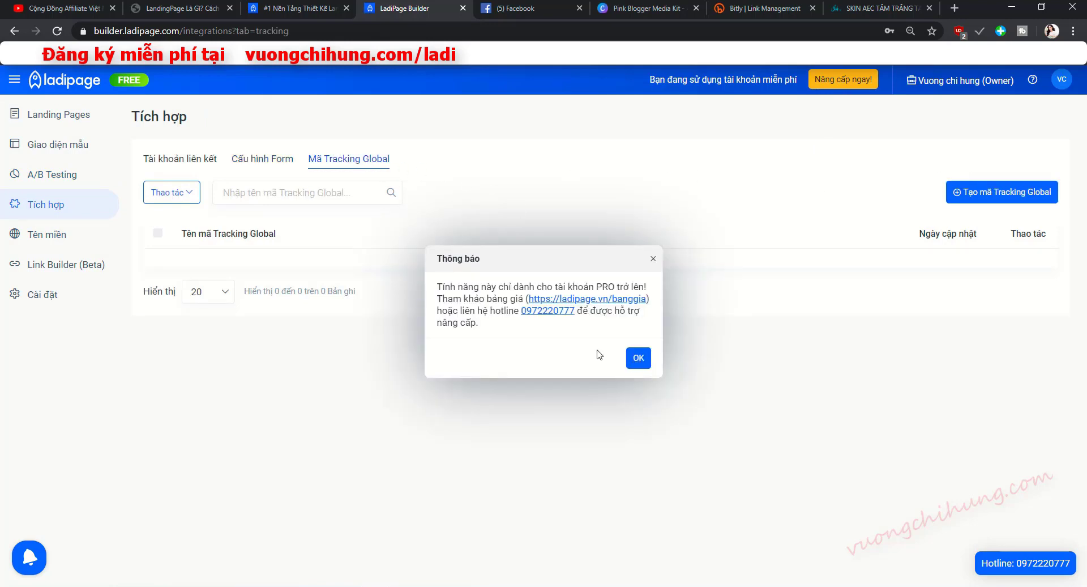
View linked accounts, form configurations and the empty domain list, then return to Landing Pages.
{"action": "left_click", "coordinate": [192, 163]}
{"action": "left_click", "coordinate": [256, 164]}
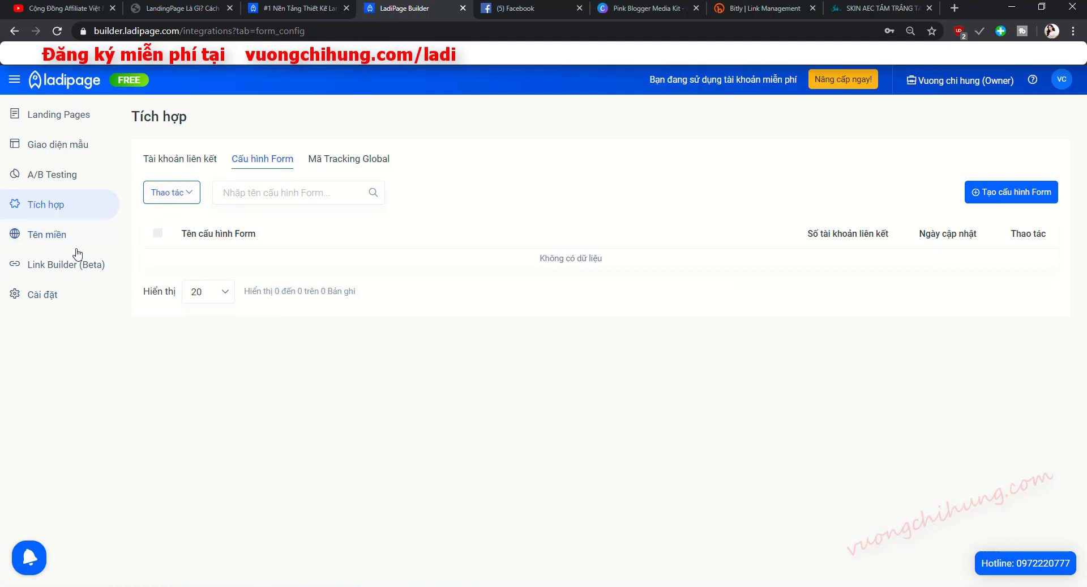
{"action": "left_click", "coordinate": [48, 234]}
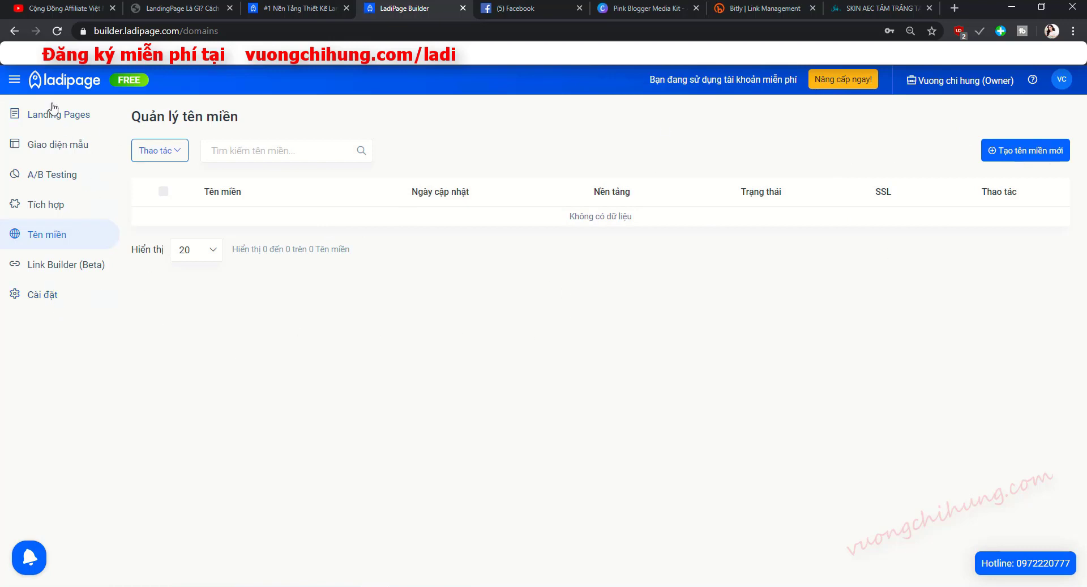
{"action": "left_click", "coordinate": [54, 117]}
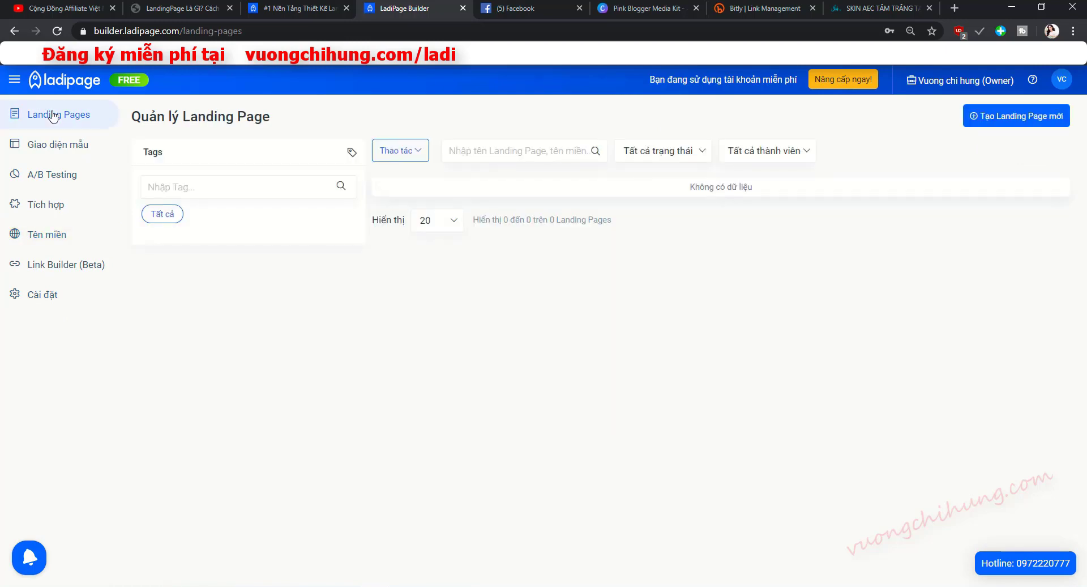
{"action": "left_click", "coordinate": [849, 85]}
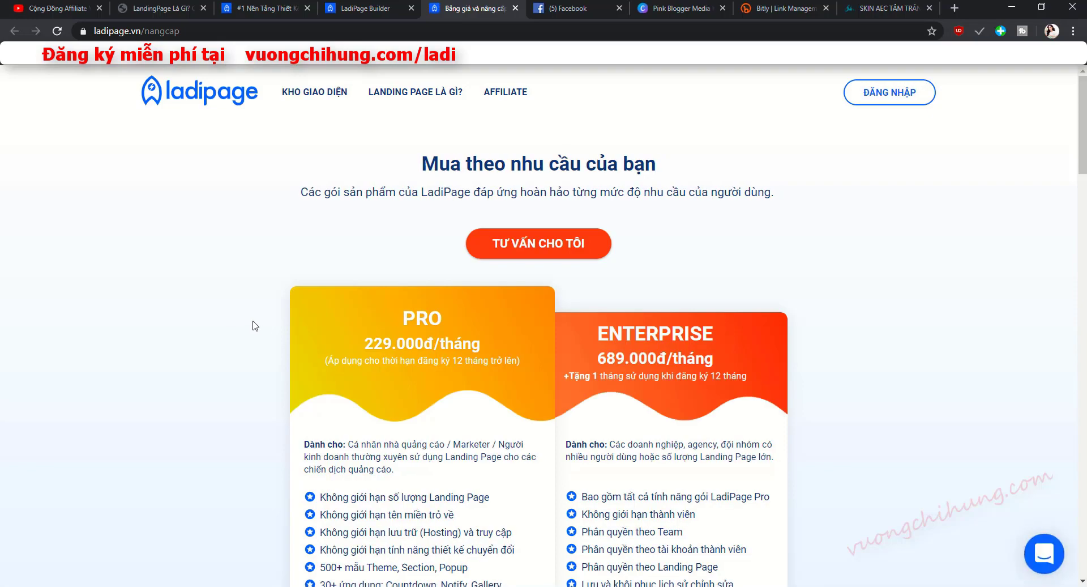
{"action": "scroll", "coordinate": [739, 302], "scroll_direction": "down", "scroll_amount": 10}
{"action": "scroll", "coordinate": [733, 300], "scroll_direction": "up", "scroll_amount": 7}
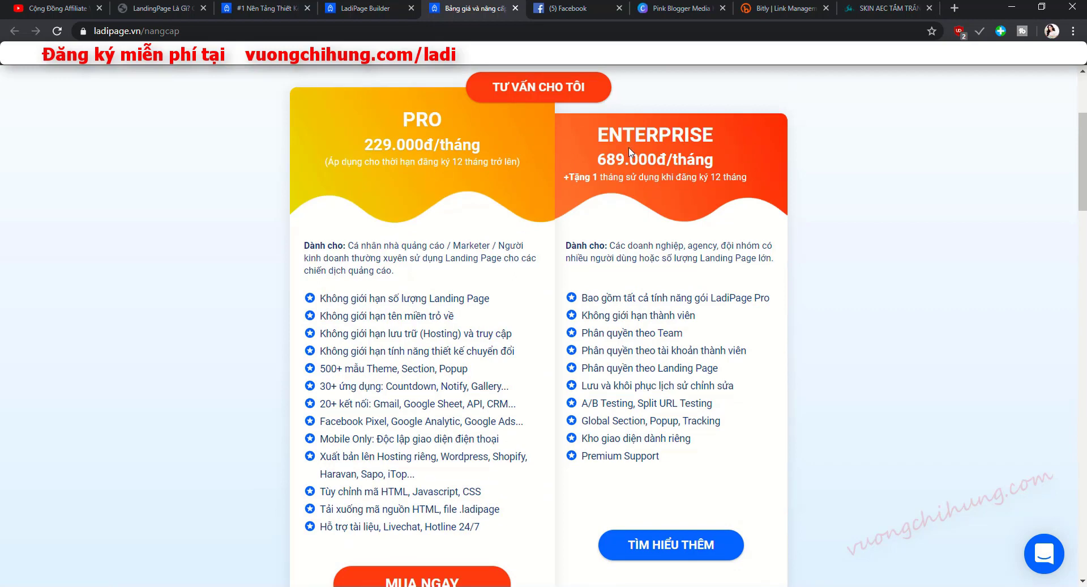
{"action": "scroll", "coordinate": [712, 371], "scroll_direction": "down", "scroll_amount": 3}
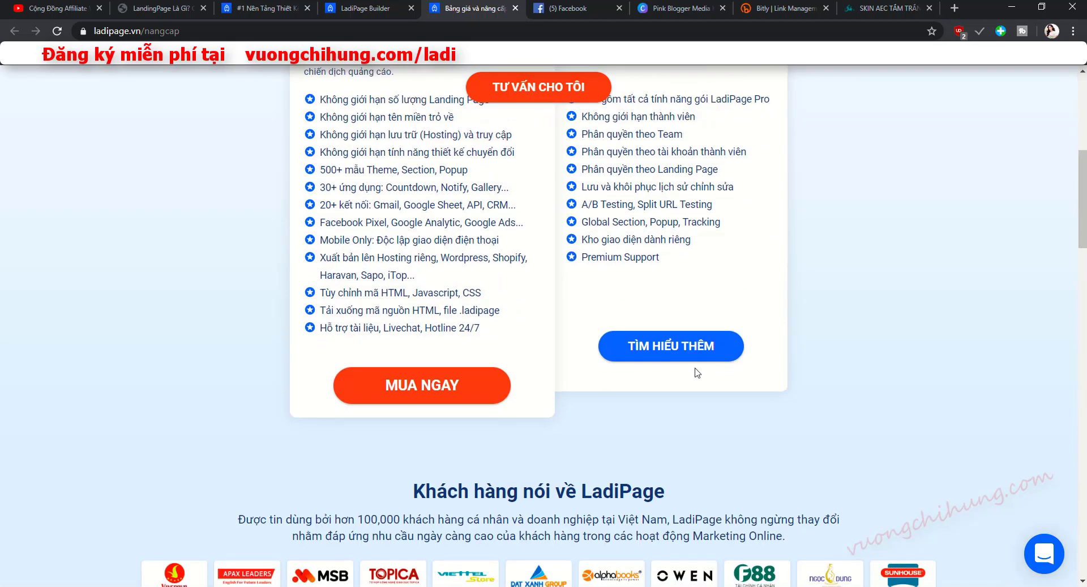
{"action": "scroll", "coordinate": [691, 374], "scroll_direction": "up", "scroll_amount": 3}
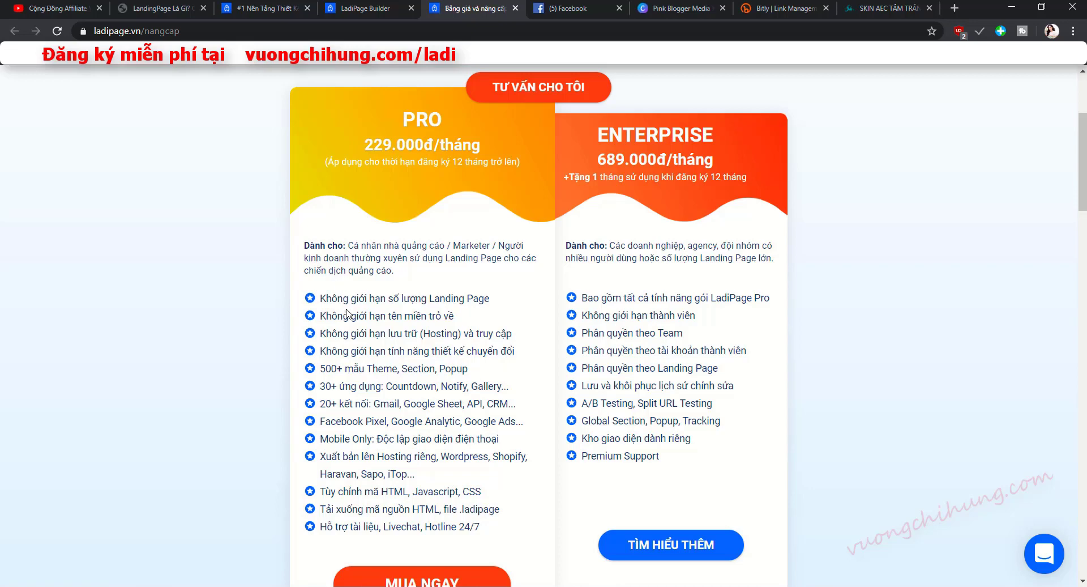
{"action": "scroll", "coordinate": [348, 314], "scroll_direction": "down", "scroll_amount": 3}
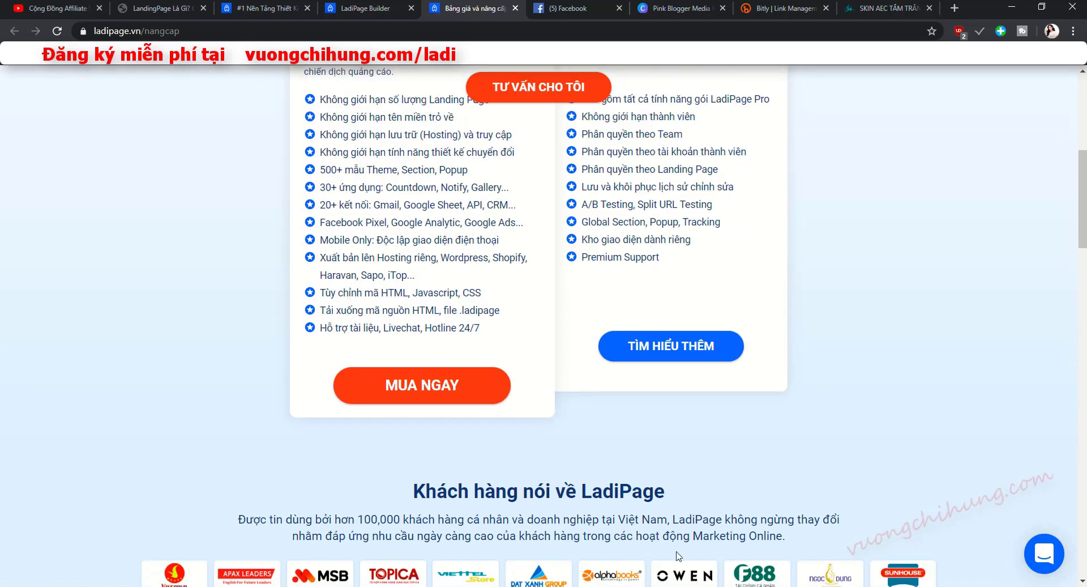
{"action": "scroll", "coordinate": [690, 560], "scroll_direction": "up", "scroll_amount": 3}
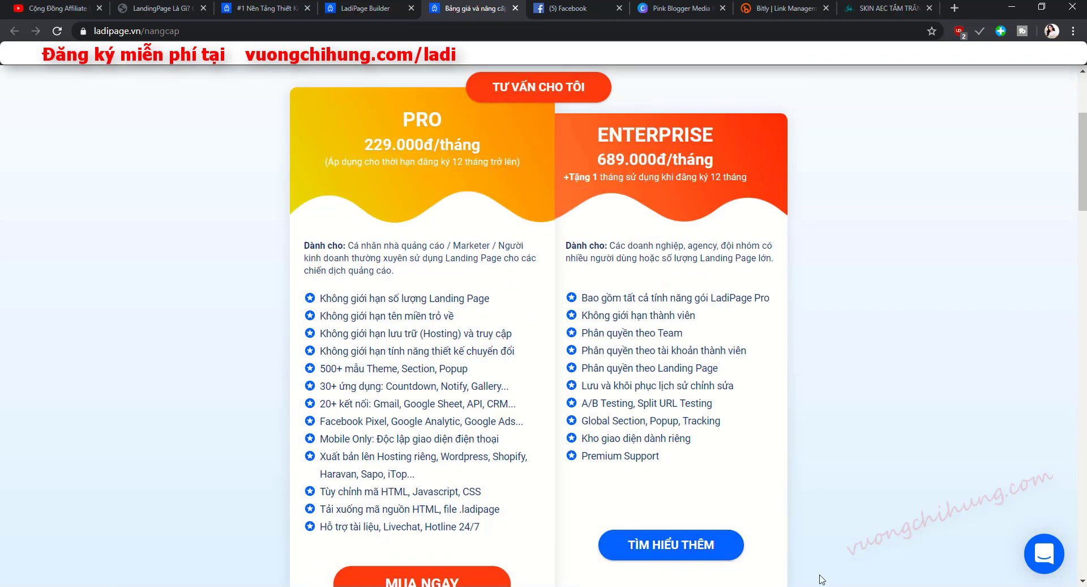
{"action": "left_click_drag", "start_coordinate": [668, 463], "coordinate": [585, 317]}
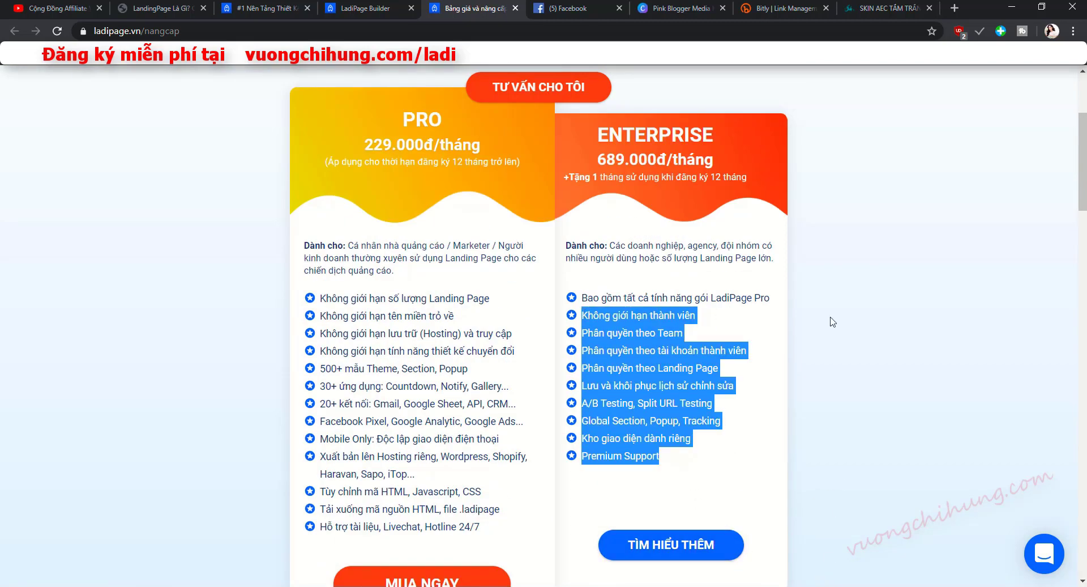
{"action": "left_click", "coordinate": [900, 322]}
{"action": "left_click_drag", "start_coordinate": [668, 463], "coordinate": [584, 300]}
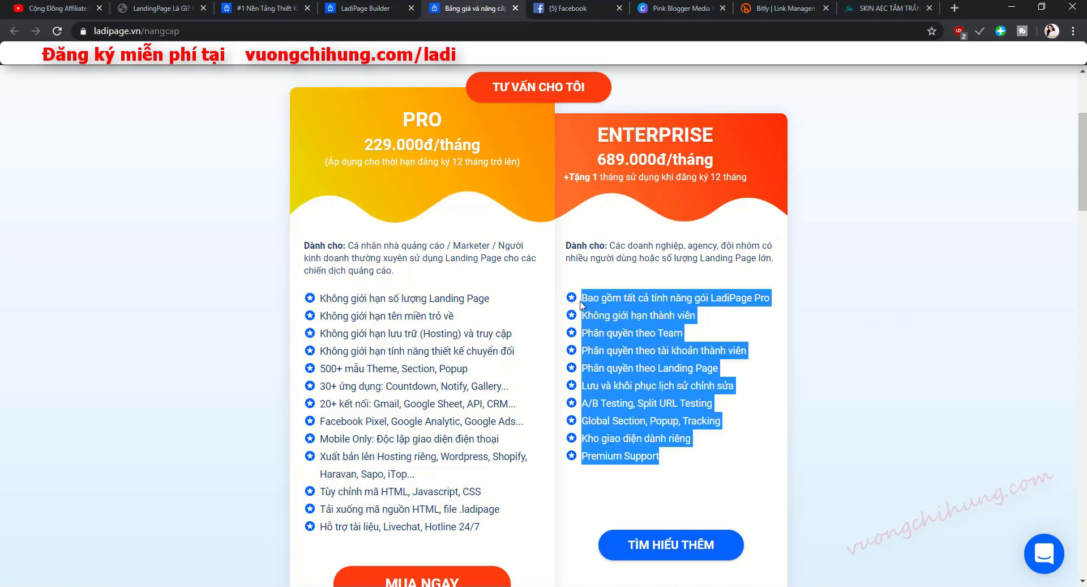
{"action": "left_click", "coordinate": [674, 460]}
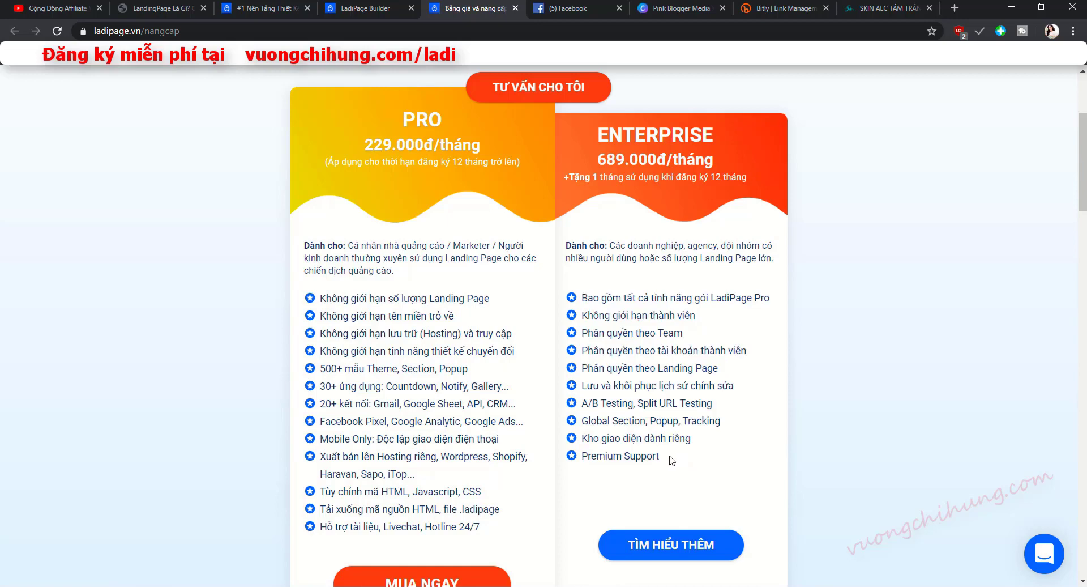
{"action": "left_click_drag", "start_coordinate": [660, 457], "coordinate": [584, 299]}
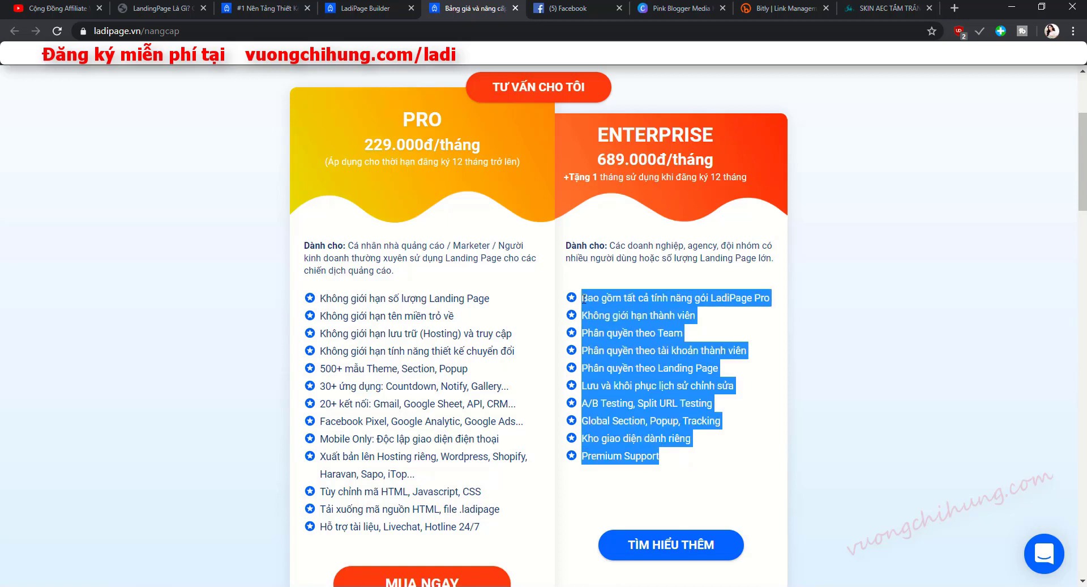
{"action": "left_click", "coordinate": [574, 509]}
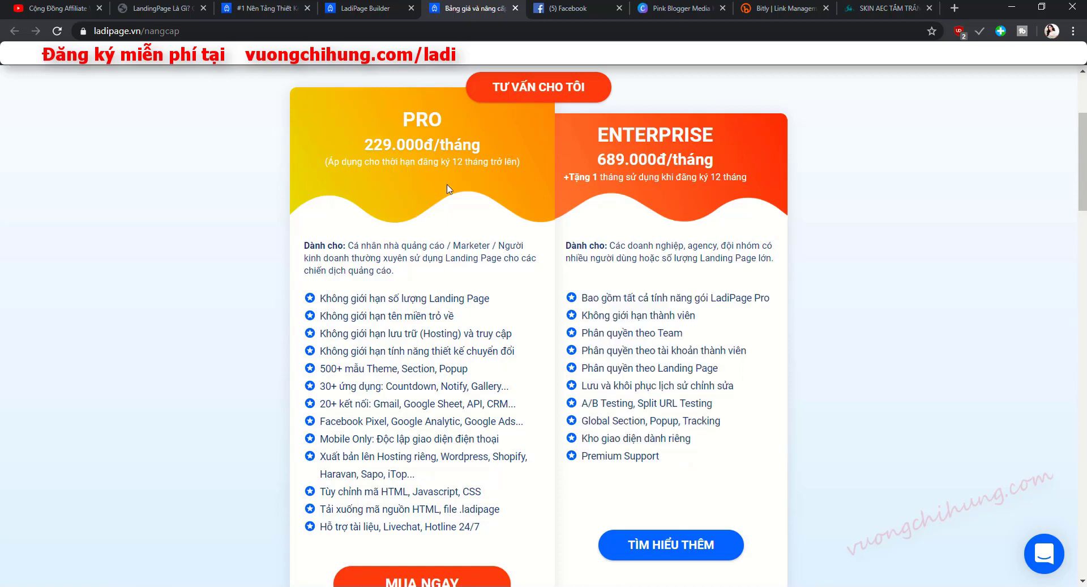
{"action": "left_click_drag", "start_coordinate": [484, 533], "coordinate": [320, 299]}
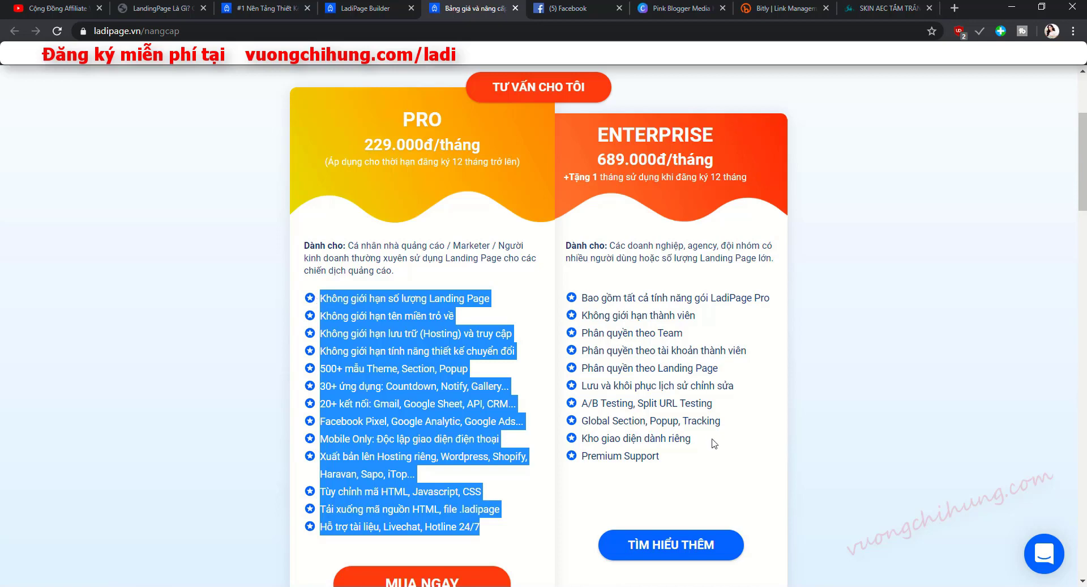
{"action": "left_click", "coordinate": [692, 466]}
{"action": "left_click_drag", "start_coordinate": [670, 463], "coordinate": [583, 296]}
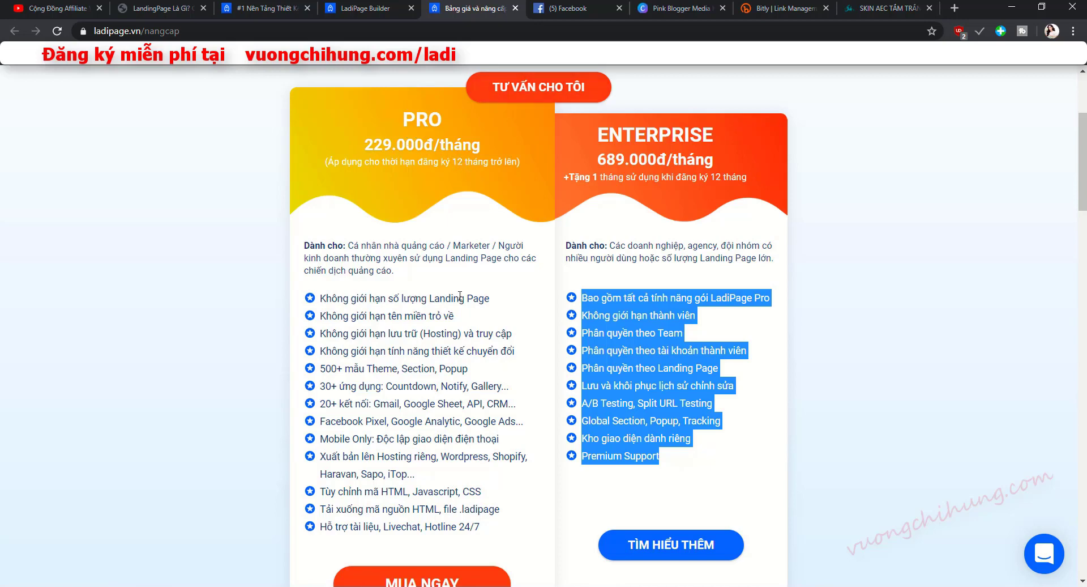
{"action": "scroll", "coordinate": [460, 295], "scroll_direction": "down", "scroll_amount": 10}
{"action": "scroll", "coordinate": [370, 318], "scroll_direction": "up", "scroll_amount": 5}
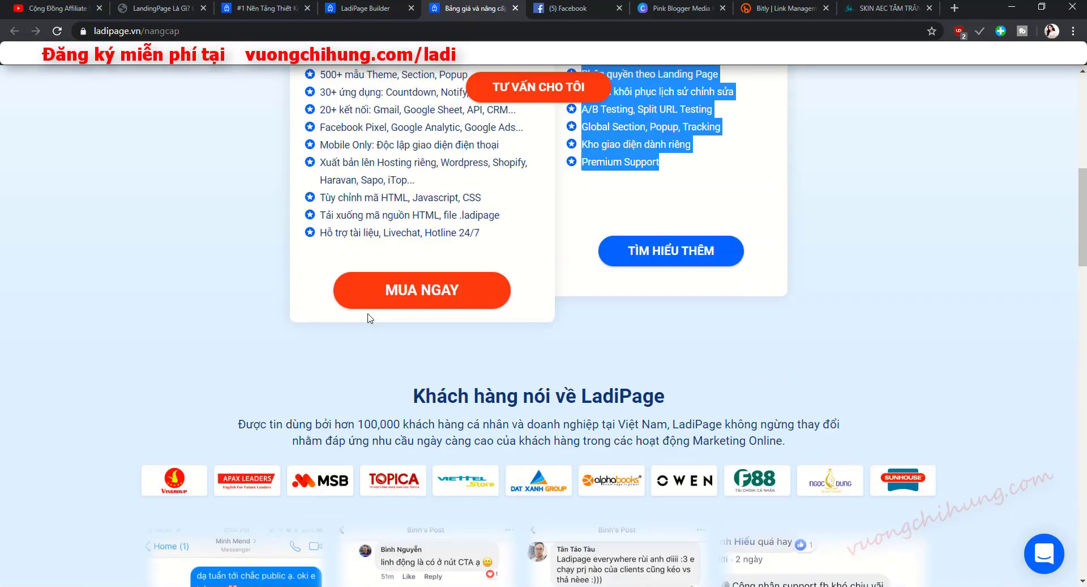
{"action": "scroll", "coordinate": [369, 318], "scroll_direction": "up", "scroll_amount": 9}
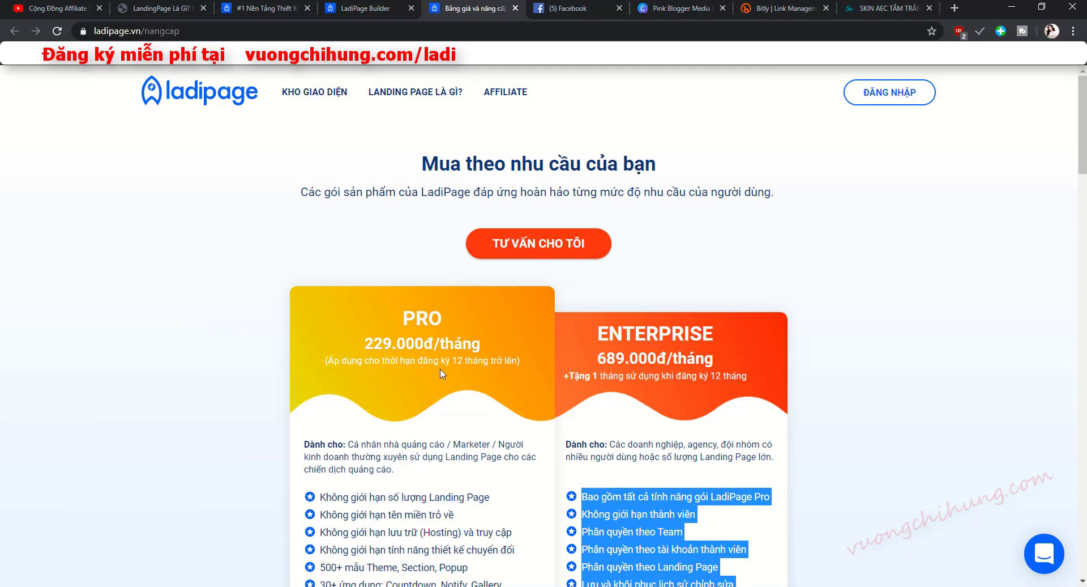
{"action": "scroll", "coordinate": [428, 321], "scroll_direction": "down", "scroll_amount": 3}
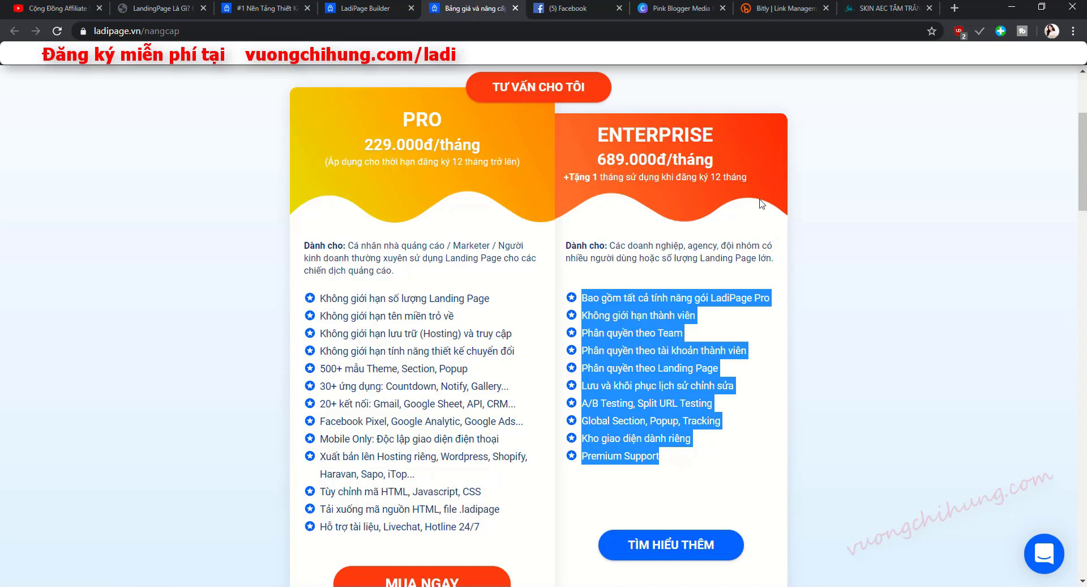
{"action": "left_click_drag", "start_coordinate": [691, 460], "coordinate": [582, 308]}
{"action": "left_click_drag", "start_coordinate": [667, 460], "coordinate": [584, 297]}
{"action": "scroll", "coordinate": [674, 432], "scroll_direction": "down", "scroll_amount": 7}
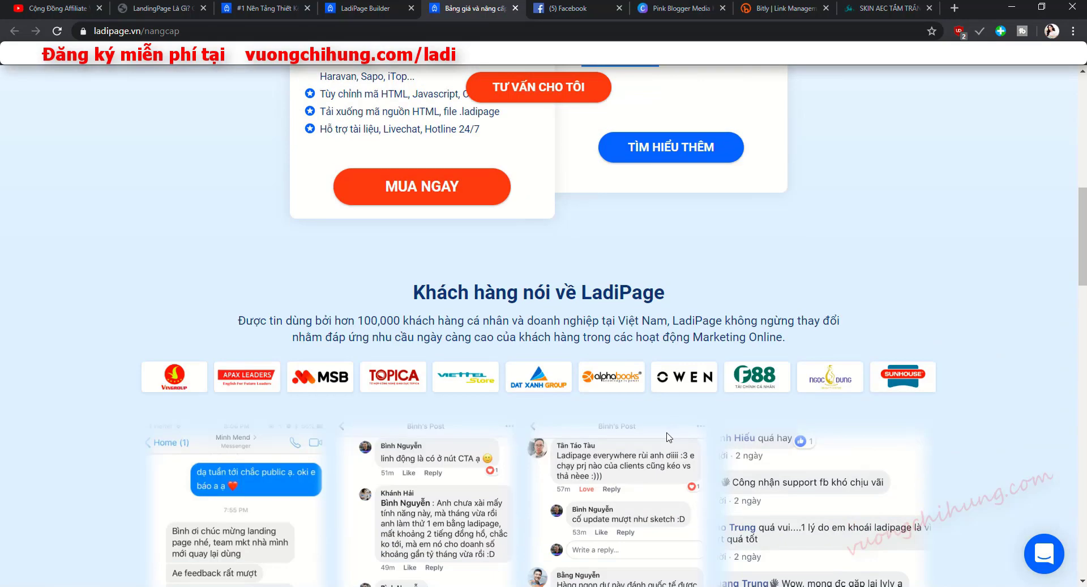
{"action": "scroll", "coordinate": [404, 375], "scroll_direction": "down", "scroll_amount": 6}
{"action": "scroll", "coordinate": [404, 373], "scroll_direction": "up", "scroll_amount": 13}
{"action": "scroll", "coordinate": [404, 375], "scroll_direction": "up", "scroll_amount": 4}
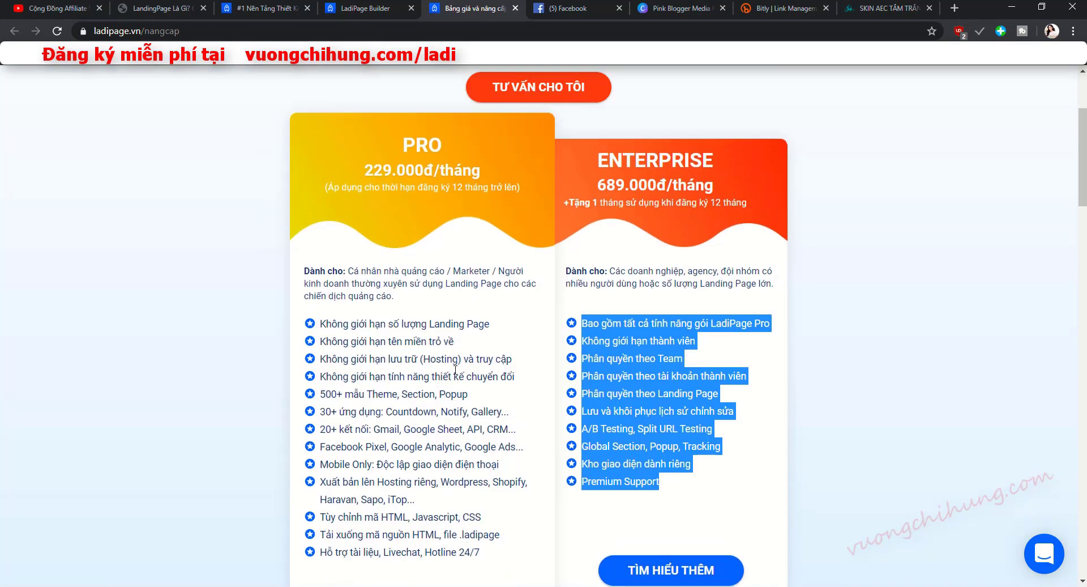
{"action": "scroll", "coordinate": [496, 183], "scroll_direction": "down", "scroll_amount": 10}
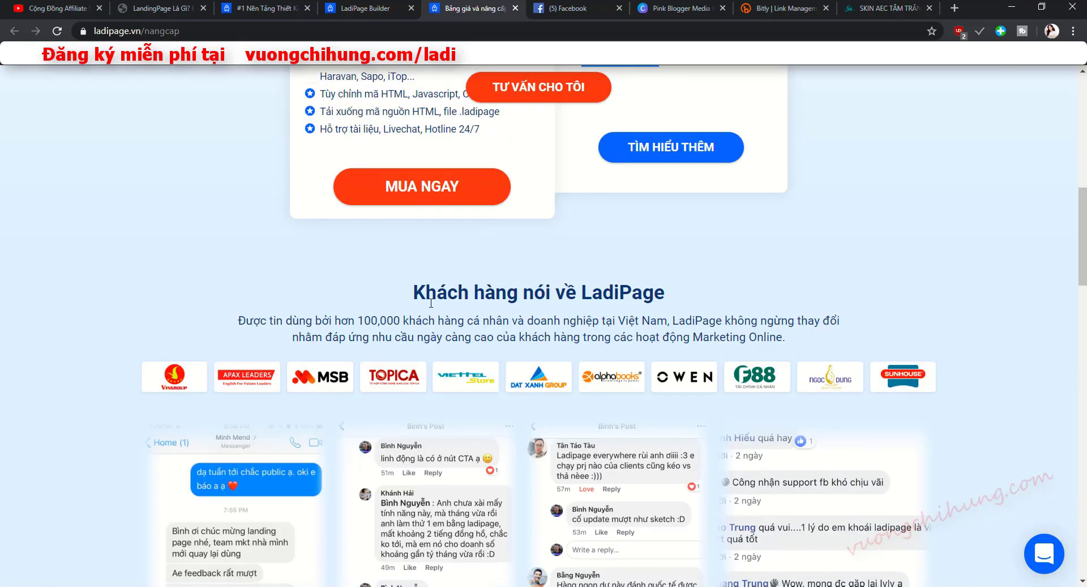
Open the PRO plan registration form and set the term to 12 Tháng (2.748.000đ).
{"action": "left_click", "coordinate": [442, 187]}
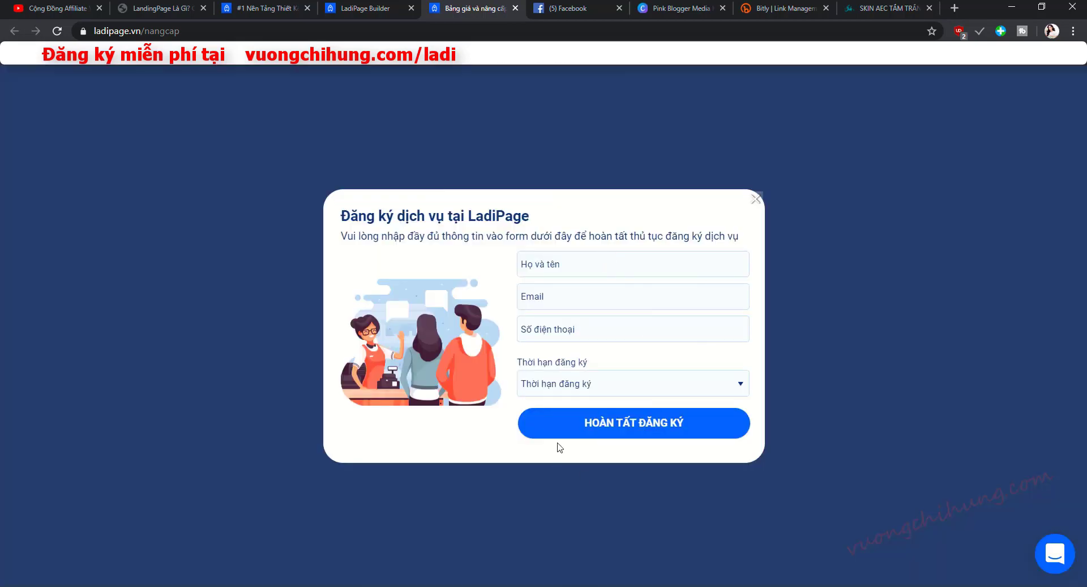
{"action": "left_click", "coordinate": [650, 389]}
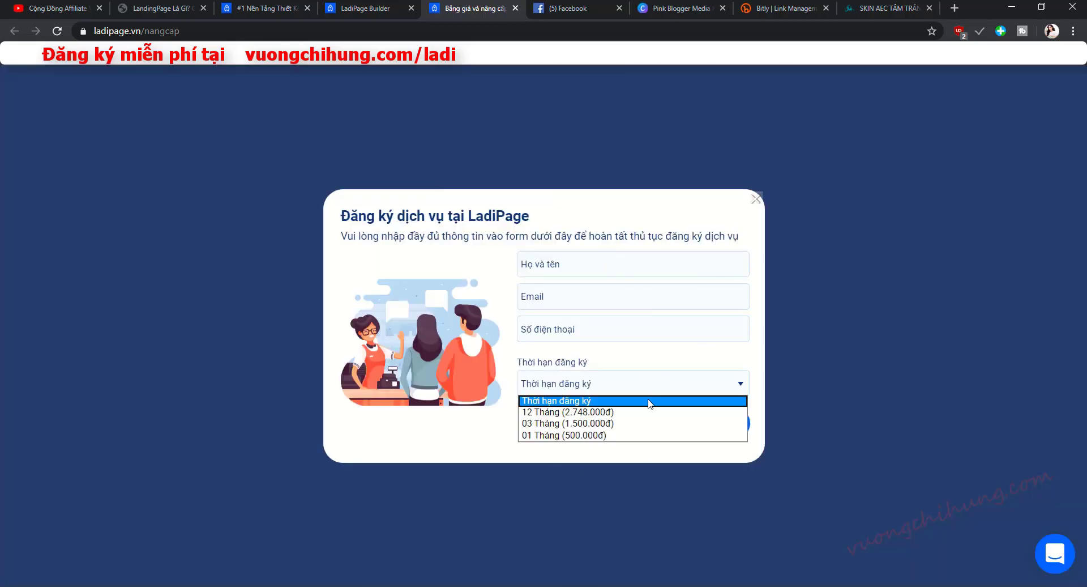
{"action": "left_click", "coordinate": [650, 435]}
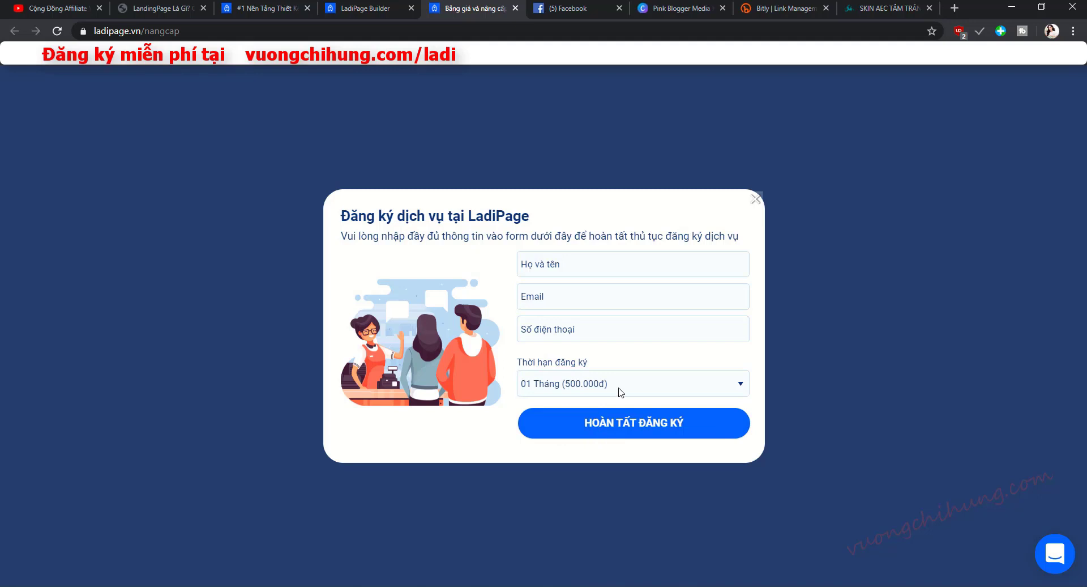
{"action": "left_click", "coordinate": [622, 390]}
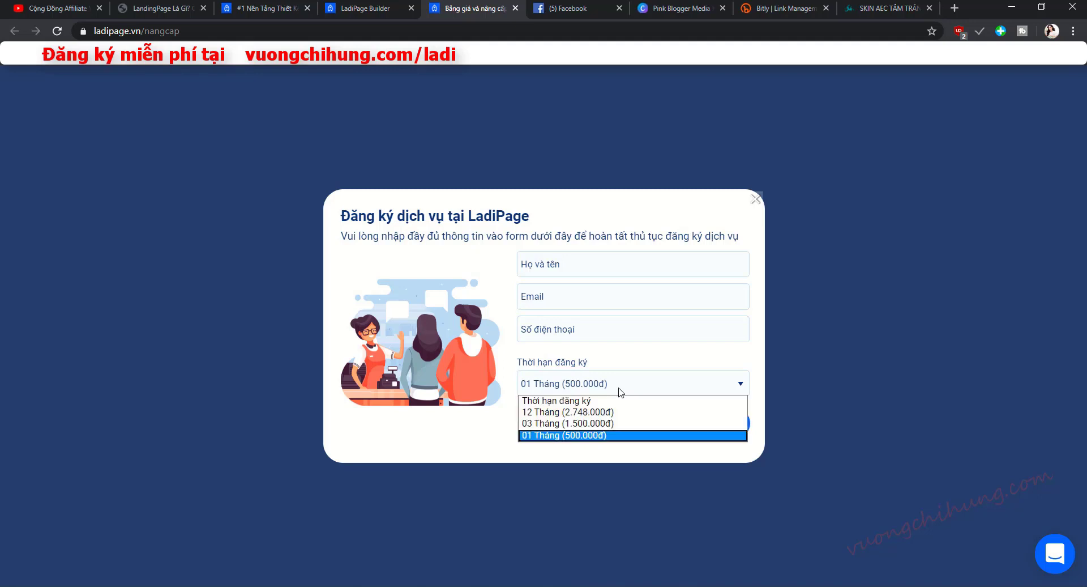
{"action": "left_click", "coordinate": [601, 424]}
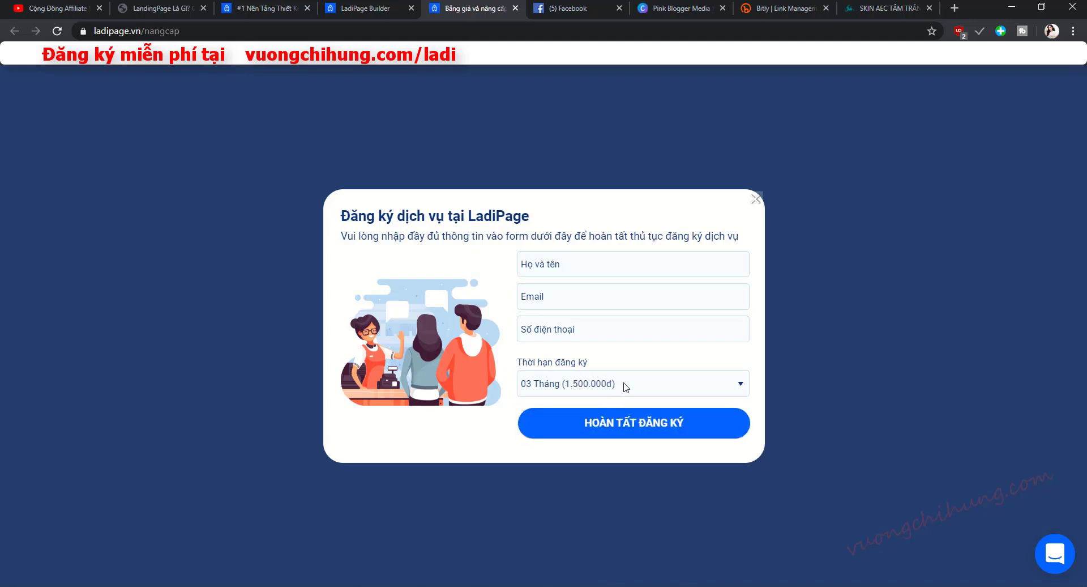
{"action": "left_click", "coordinate": [627, 385]}
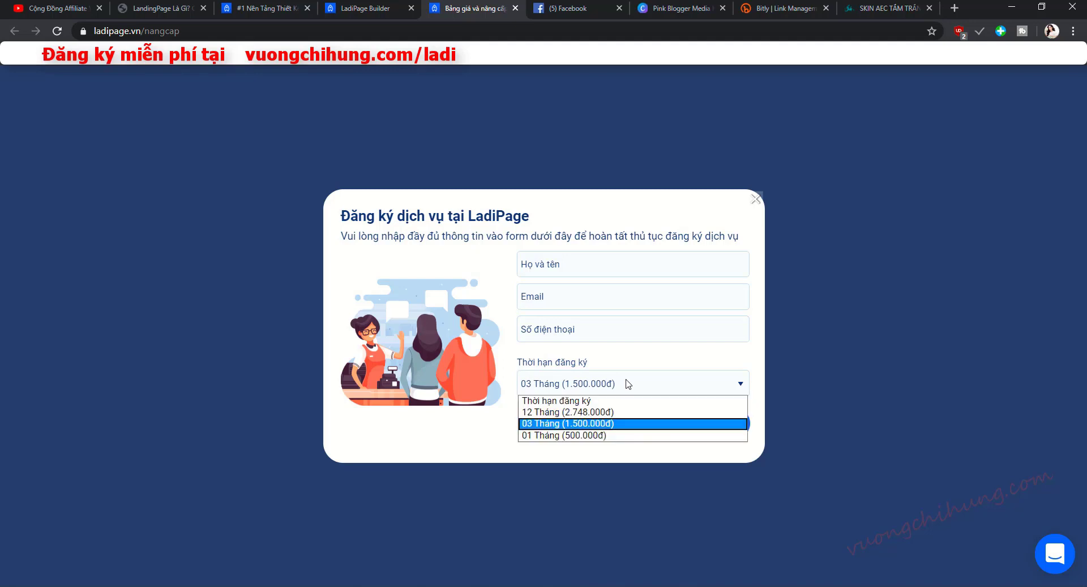
{"action": "left_click", "coordinate": [619, 412]}
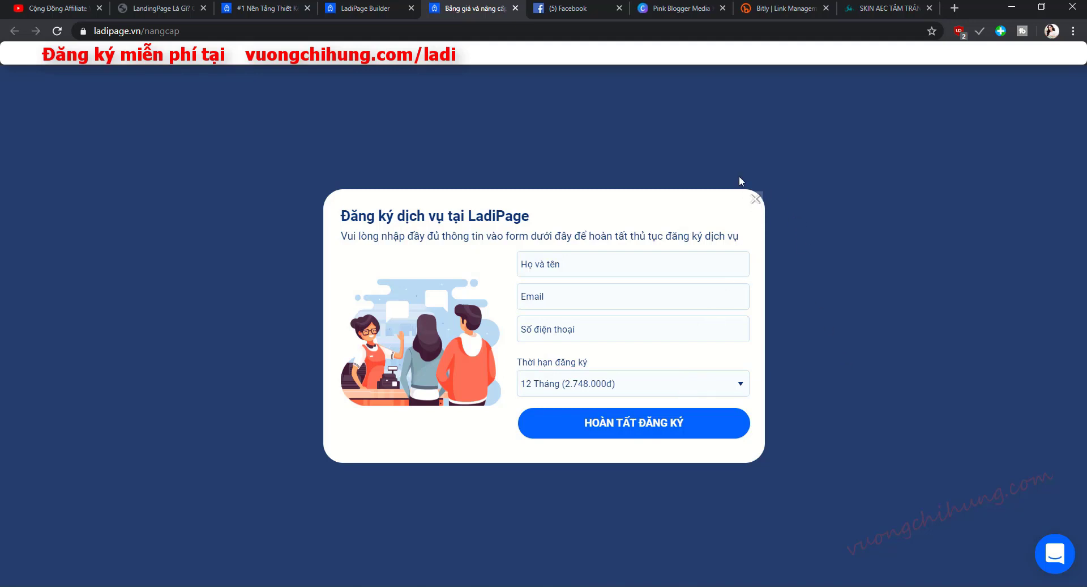
{"action": "left_click", "coordinate": [371, 6]}
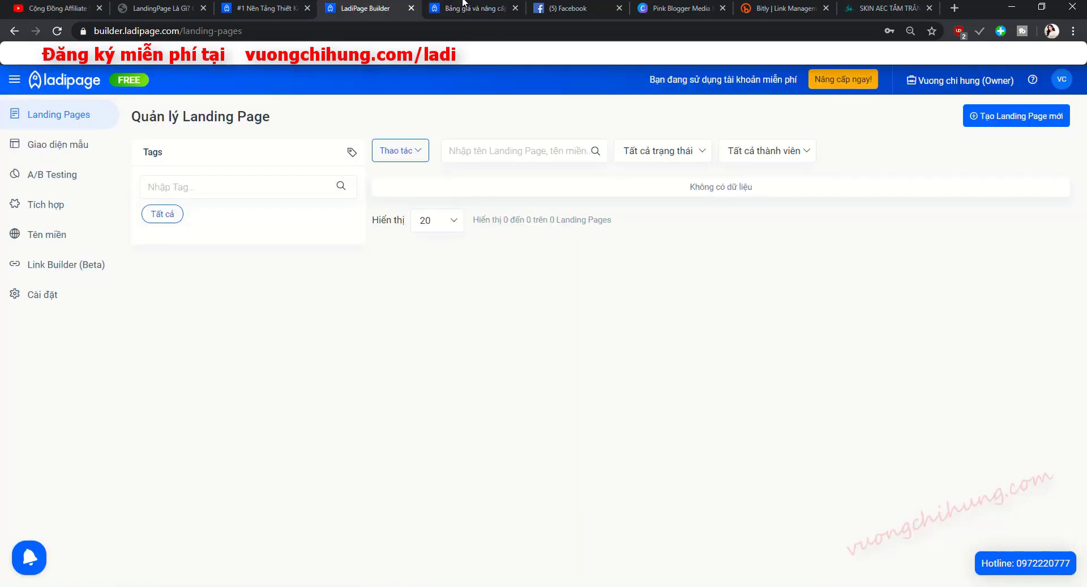
{"action": "left_click", "coordinate": [482, 7]}
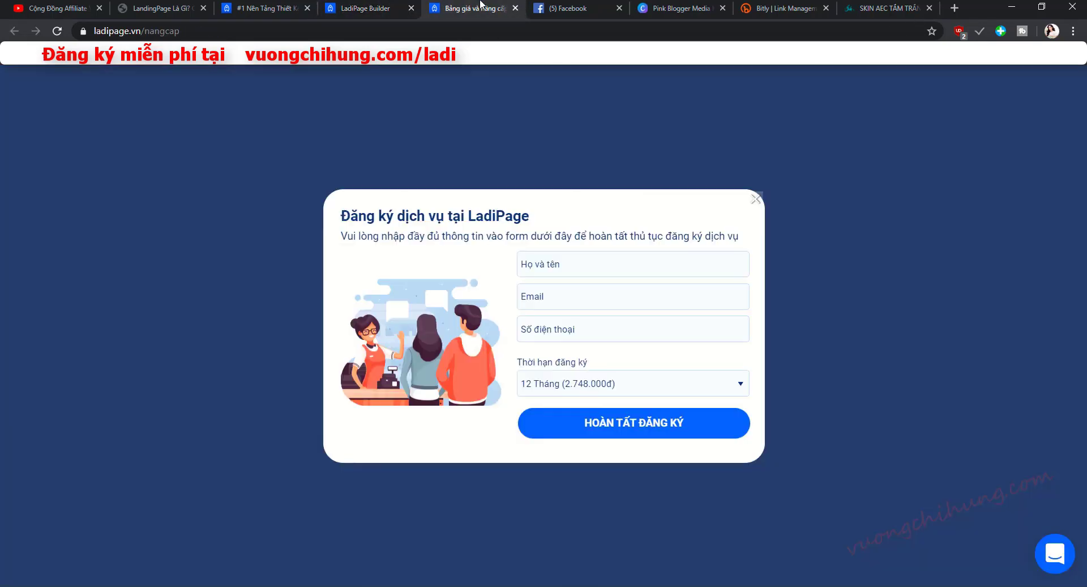
Close the pricing tab and drag the SKIN AEC sample tab beside the builder.
{"action": "left_click", "coordinate": [515, 8]}
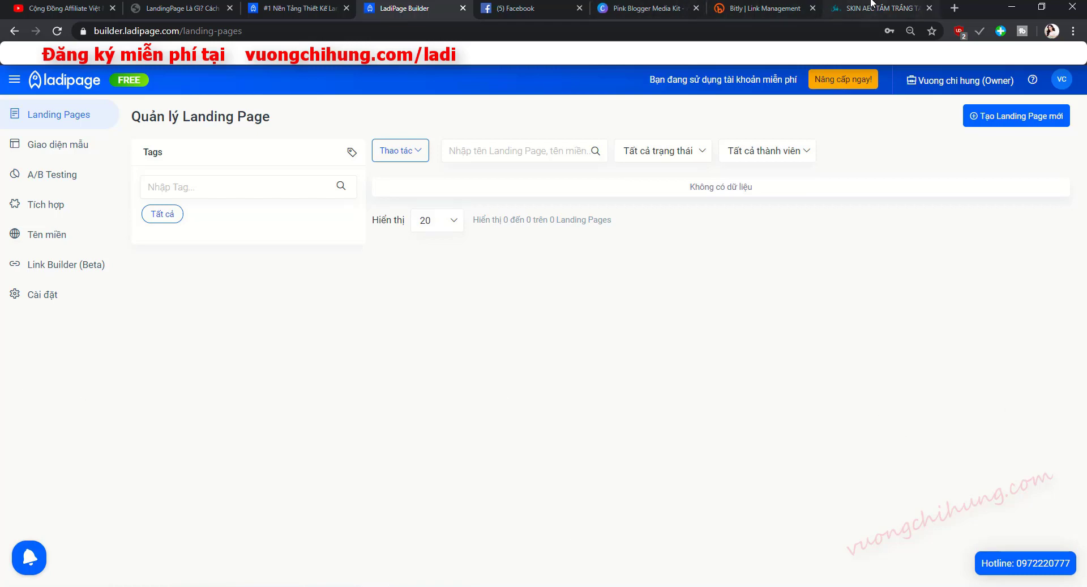
{"action": "left_click_drag", "start_coordinate": [875, 8], "coordinate": [566, 6]}
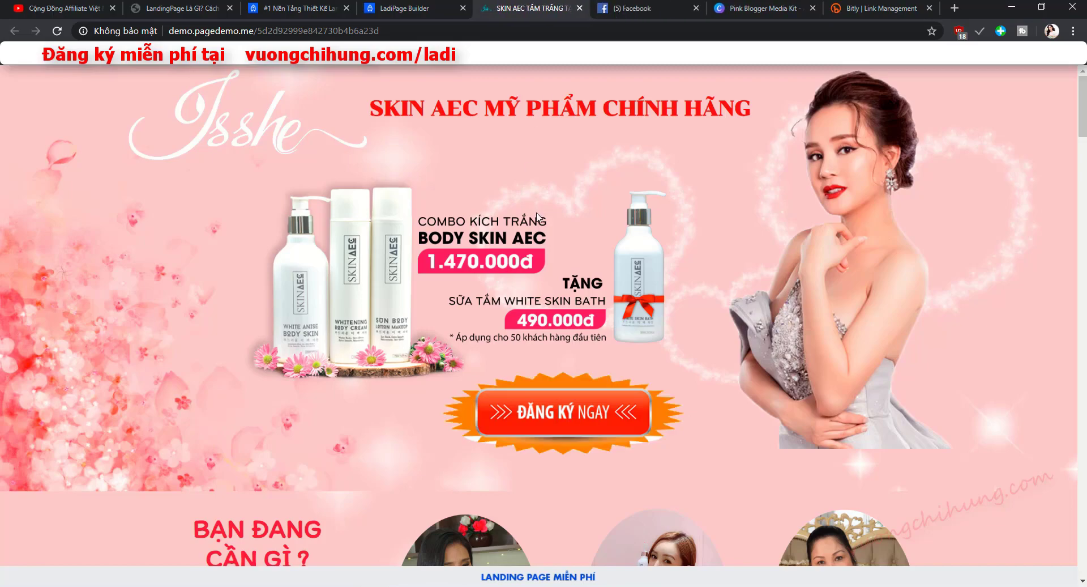
Scroll through the SKIN AEC demo page's feedback screenshots, ĐẶT MUA button and origin section.
{"action": "scroll", "coordinate": [538, 220], "scroll_direction": "down", "scroll_amount": 8}
{"action": "scroll", "coordinate": [538, 220], "scroll_direction": "up", "scroll_amount": 7}
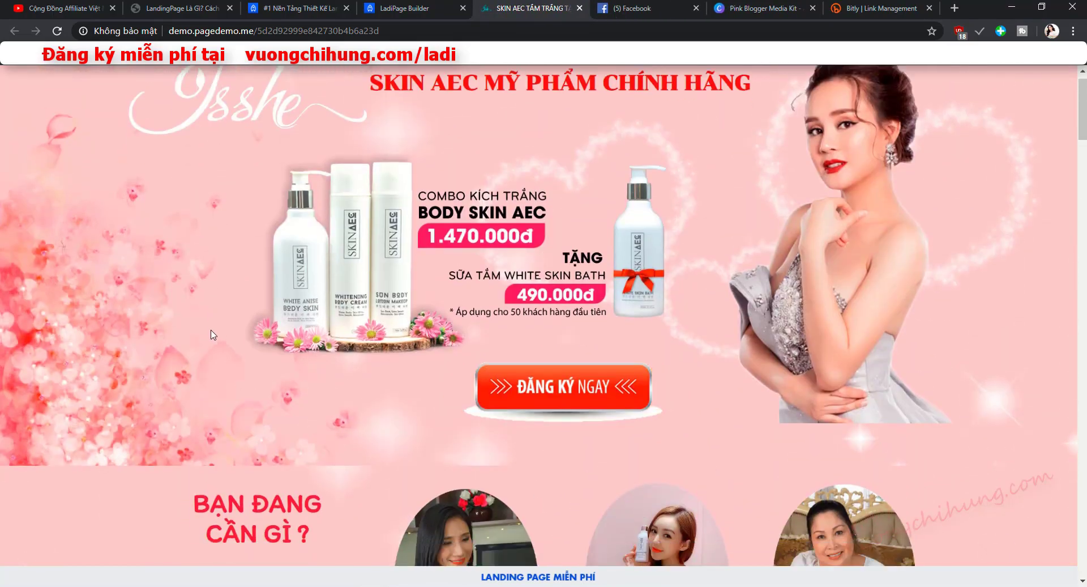
{"action": "scroll", "coordinate": [211, 332], "scroll_direction": "down", "scroll_amount": 15}
{"action": "scroll", "coordinate": [182, 399], "scroll_direction": "up", "scroll_amount": 15}
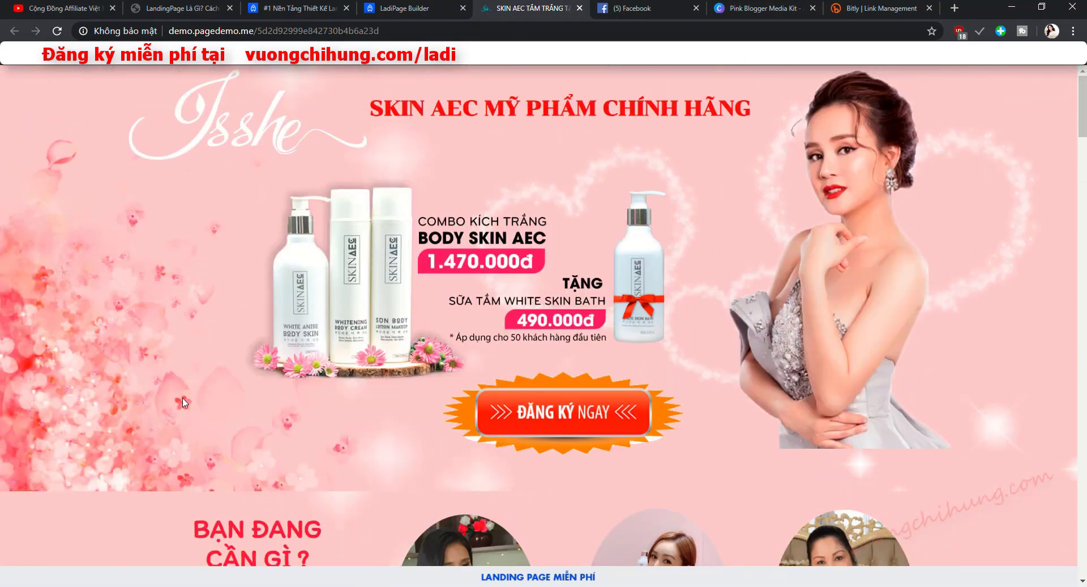
{"action": "scroll", "coordinate": [520, 388], "scroll_direction": "down", "scroll_amount": 8}
{"action": "scroll", "coordinate": [522, 388], "scroll_direction": "down", "scroll_amount": 7}
{"action": "scroll", "coordinate": [532, 392], "scroll_direction": "up", "scroll_amount": 15}
{"action": "scroll", "coordinate": [310, 345], "scroll_direction": "down", "scroll_amount": 10}
{"action": "scroll", "coordinate": [310, 345], "scroll_direction": "down", "scroll_amount": 5}
{"action": "scroll", "coordinate": [303, 374], "scroll_direction": "up", "scroll_amount": 20}
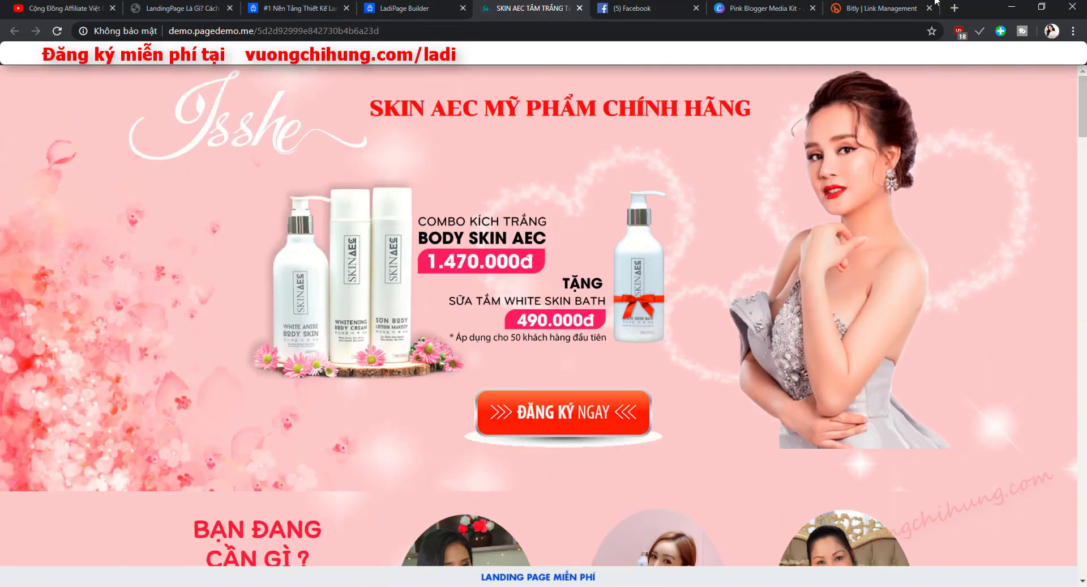
Minimize the windows, move the tam-trang folder beside TÀI CHÍNH, and open its 23 images.
{"action": "left_click", "coordinate": [1012, 7]}
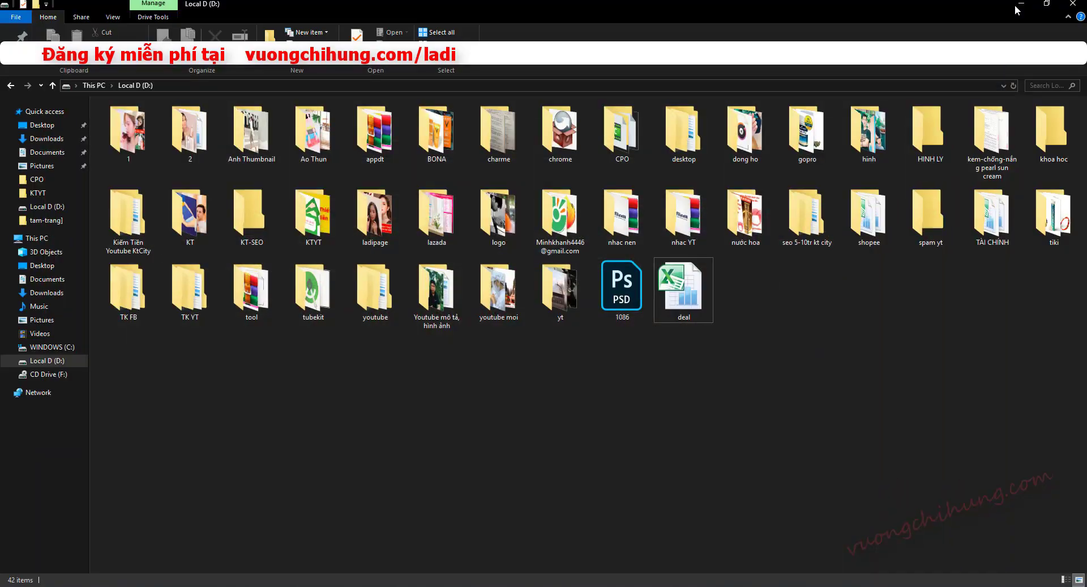
{"action": "left_click", "coordinate": [1021, 6]}
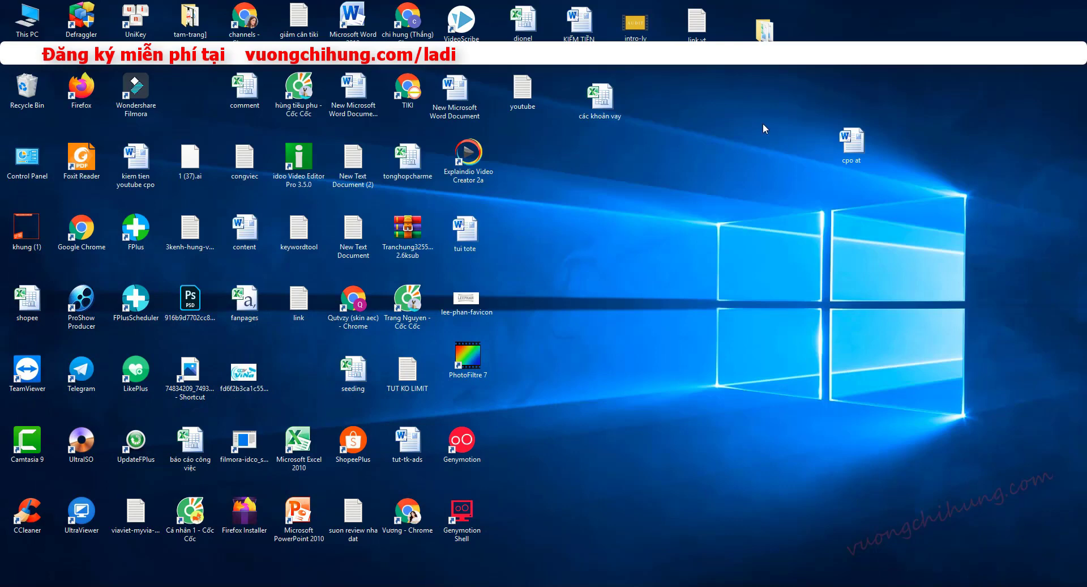
{"action": "left_click", "coordinate": [760, 34]}
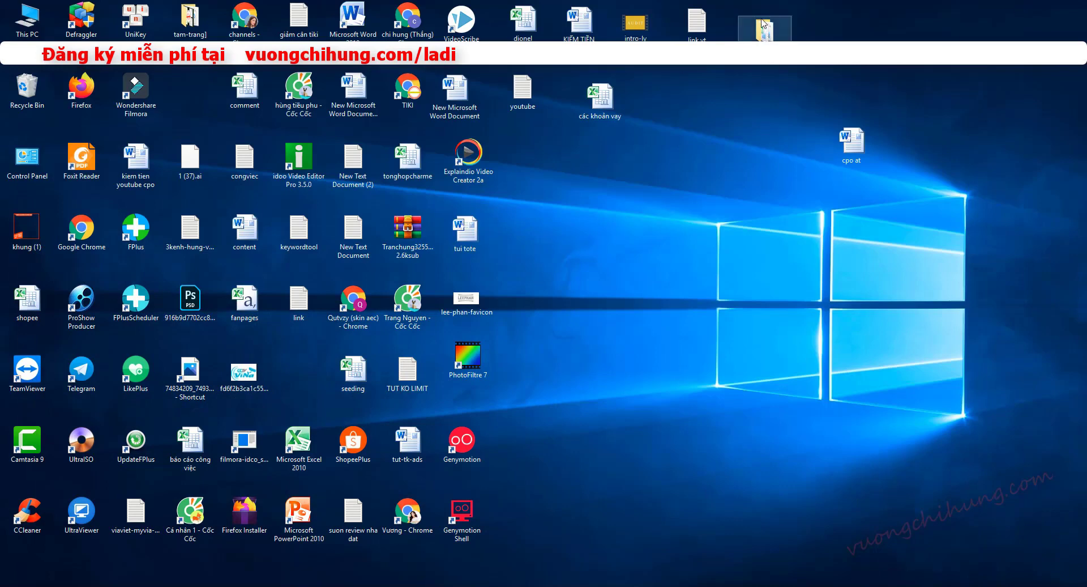
{"action": "left_click_drag", "start_coordinate": [195, 25], "coordinate": [844, 35]}
{"action": "double_click", "coordinate": [844, 34]}
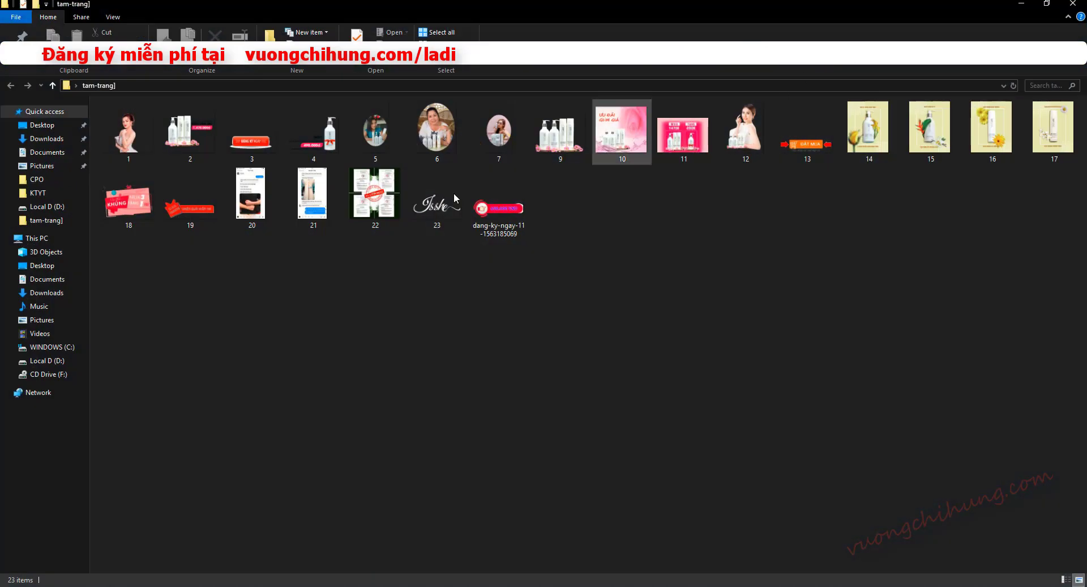
{"action": "left_click_drag", "start_coordinate": [1070, 315], "coordinate": [93, 136]}
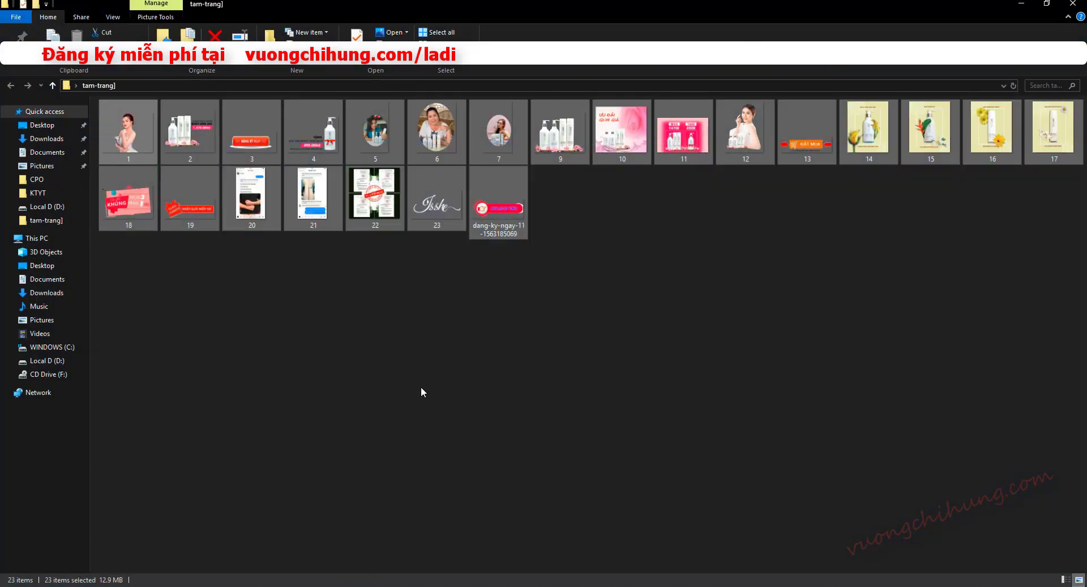
{"action": "left_click", "coordinate": [420, 386]}
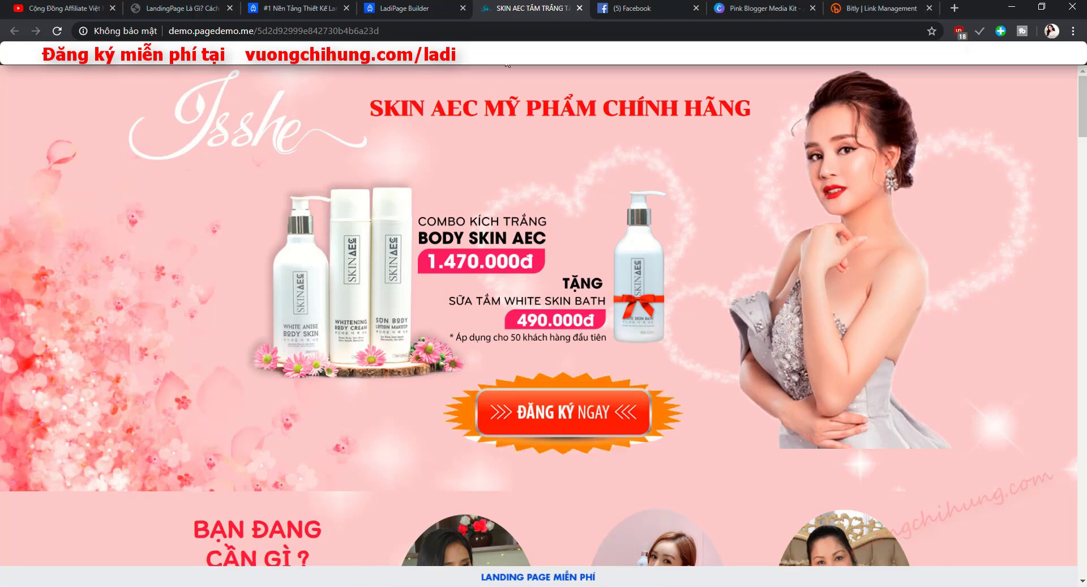
From the LadiPage Builder's new landing page options, open the 'Sử dụng giao diện mẫu' template gallery.
{"action": "left_click", "coordinate": [442, 8]}
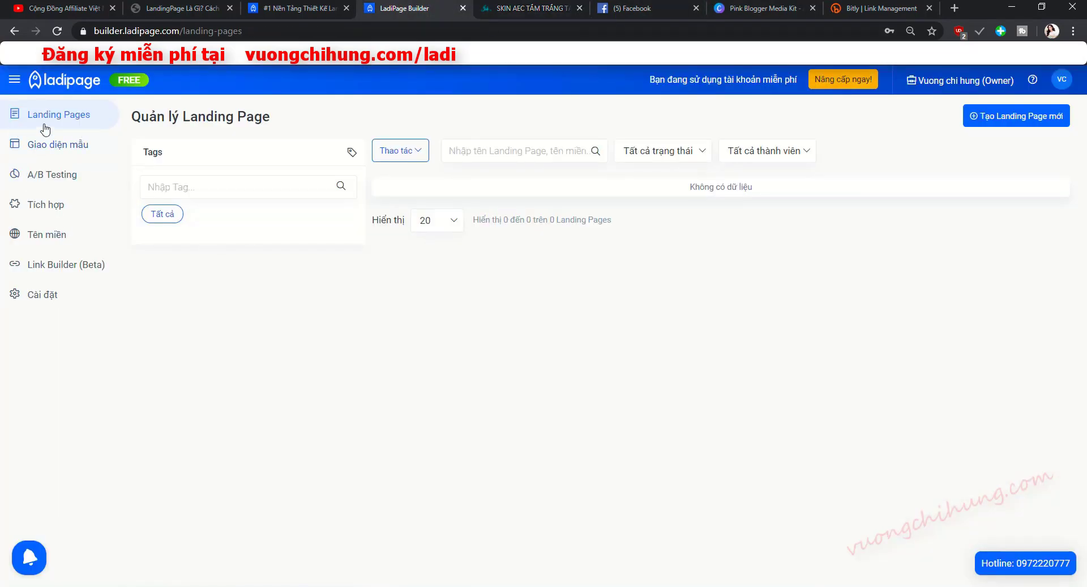
{"action": "left_click", "coordinate": [1014, 119]}
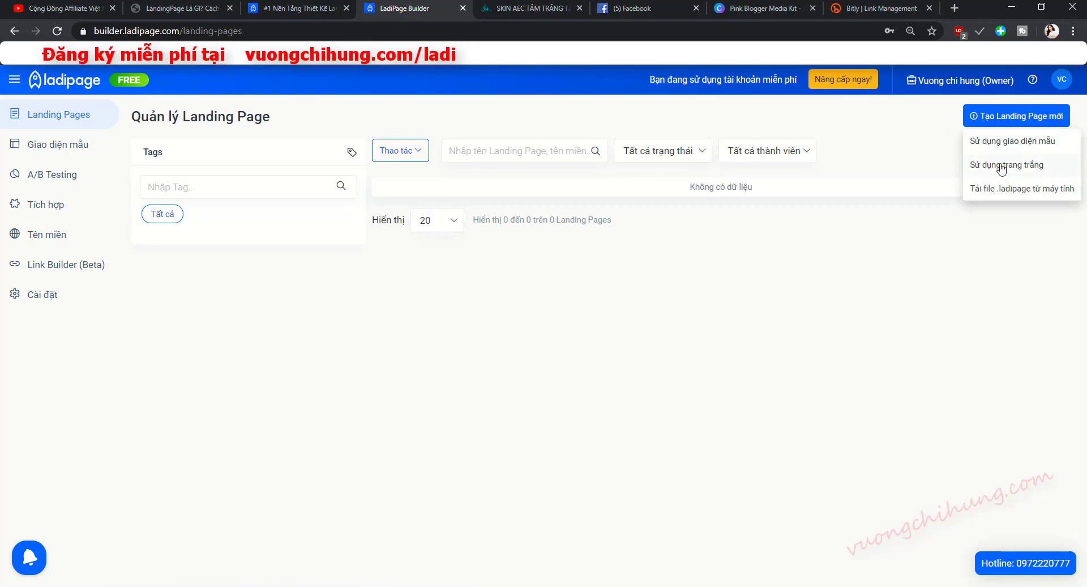
{"action": "left_click", "coordinate": [958, 277]}
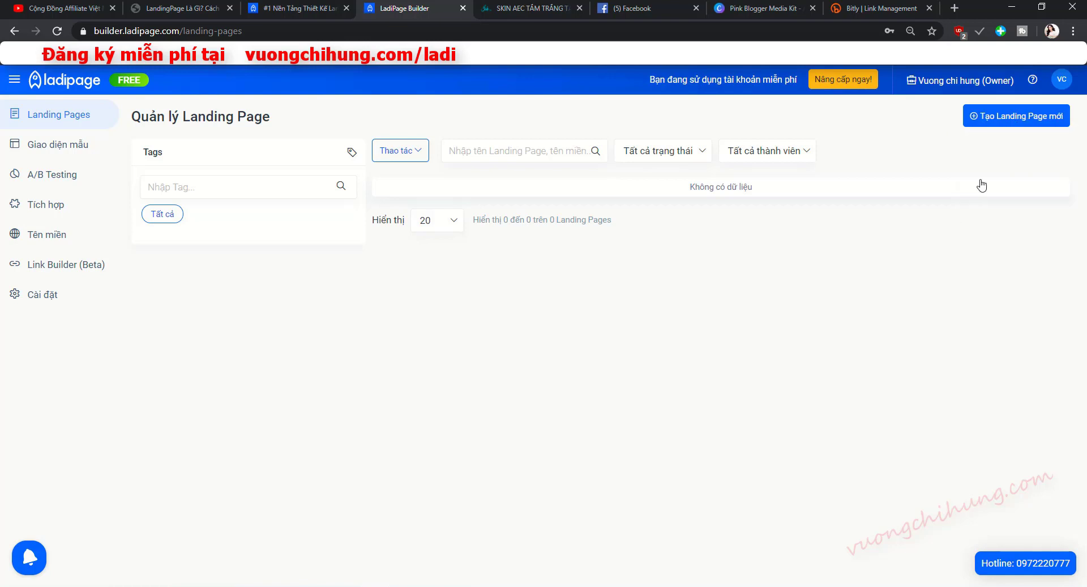
{"action": "left_click", "coordinate": [1014, 124]}
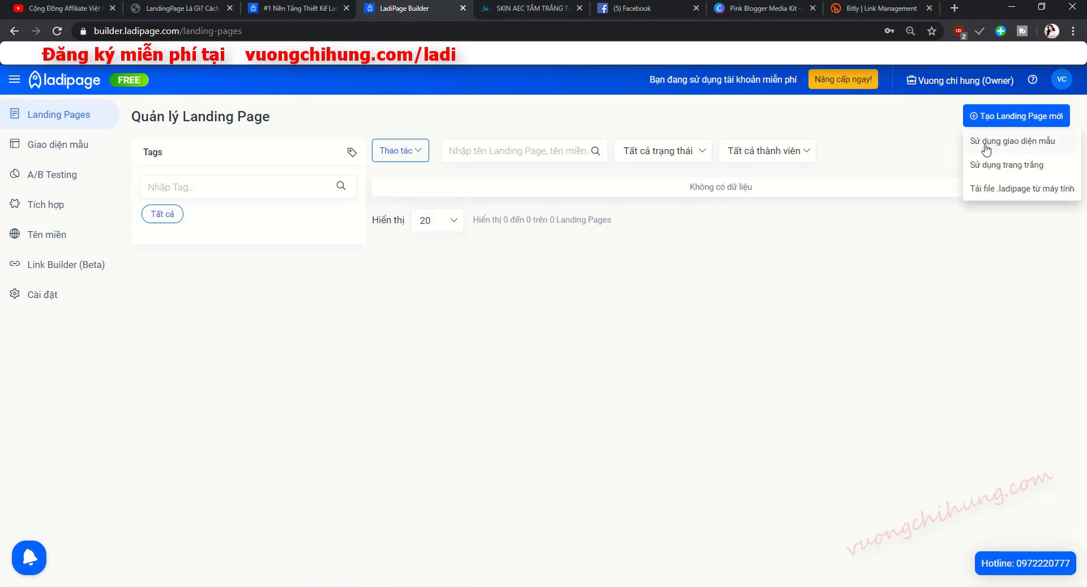
{"action": "left_click", "coordinate": [1020, 142]}
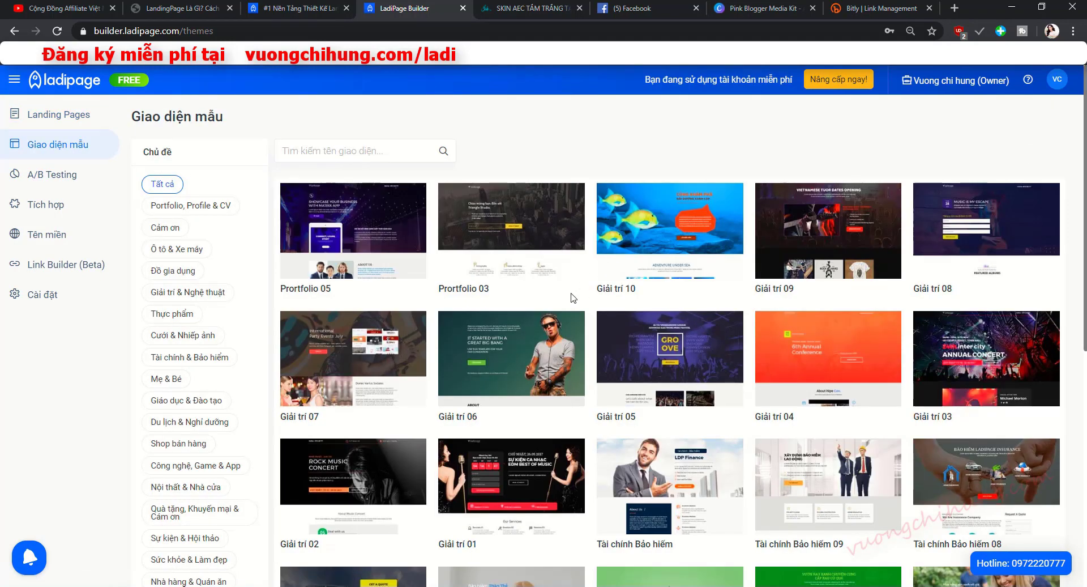
Filter the gallery to 'Sức khỏe & Làm đẹp' and scroll through templates 05 to 15.
{"action": "scroll", "coordinate": [572, 295], "scroll_direction": "down", "scroll_amount": 3}
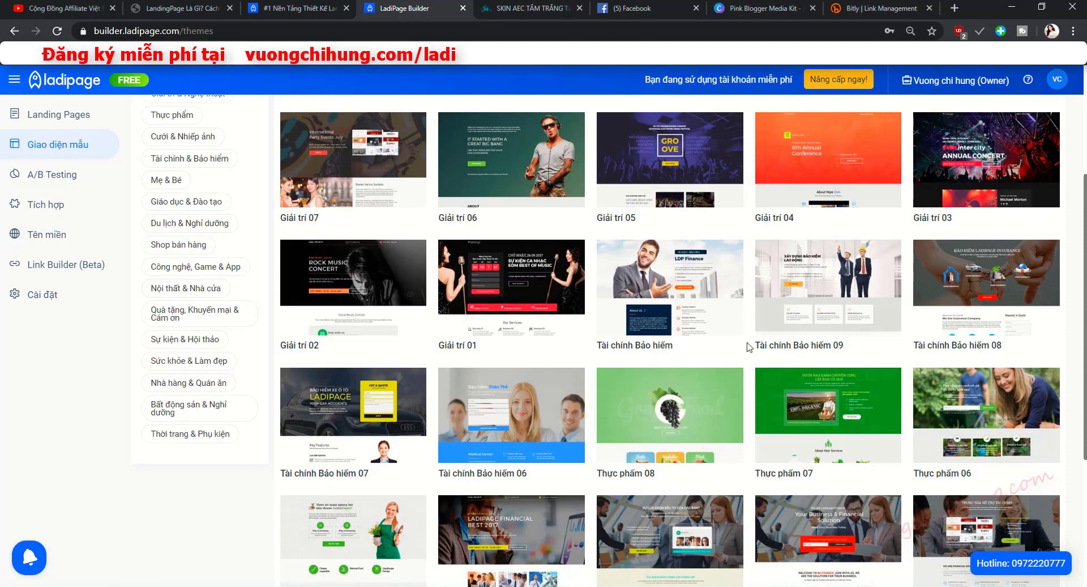
{"action": "left_click", "coordinate": [189, 363]}
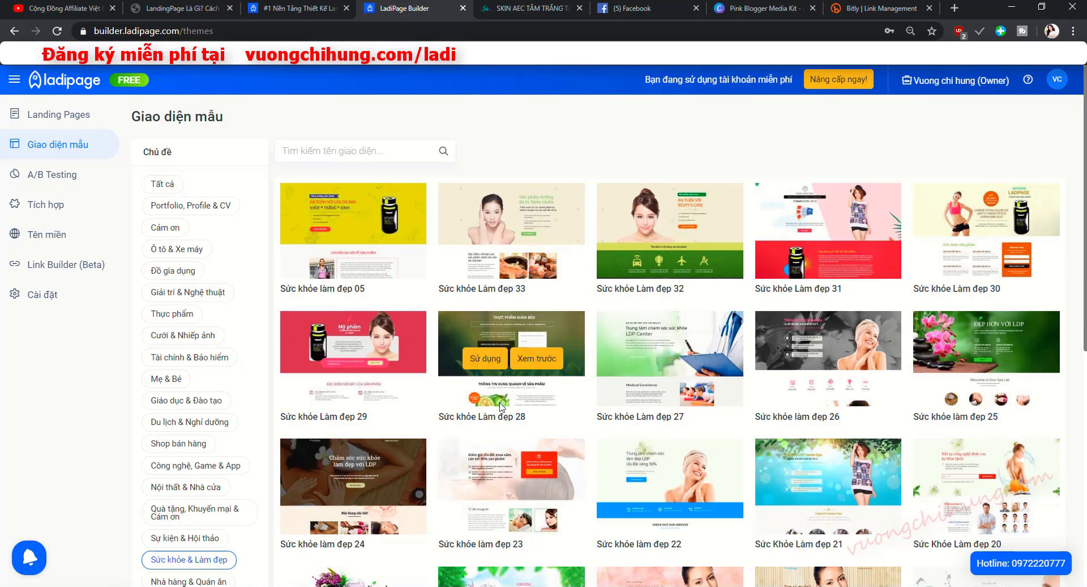
{"action": "mouse_move", "coordinate": [603, 393]}
{"action": "scroll", "coordinate": [604, 393], "scroll_direction": "down", "scroll_amount": 3}
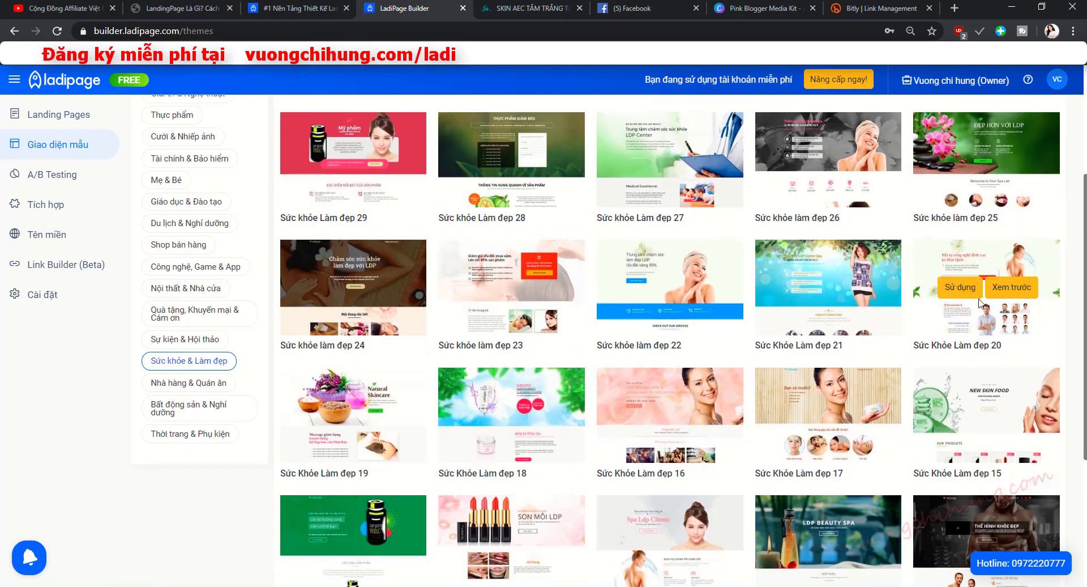
Preview the Sức Khỏe Làm đẹp 20 template, scroll through it, then close it.
{"action": "left_click", "coordinate": [1006, 289]}
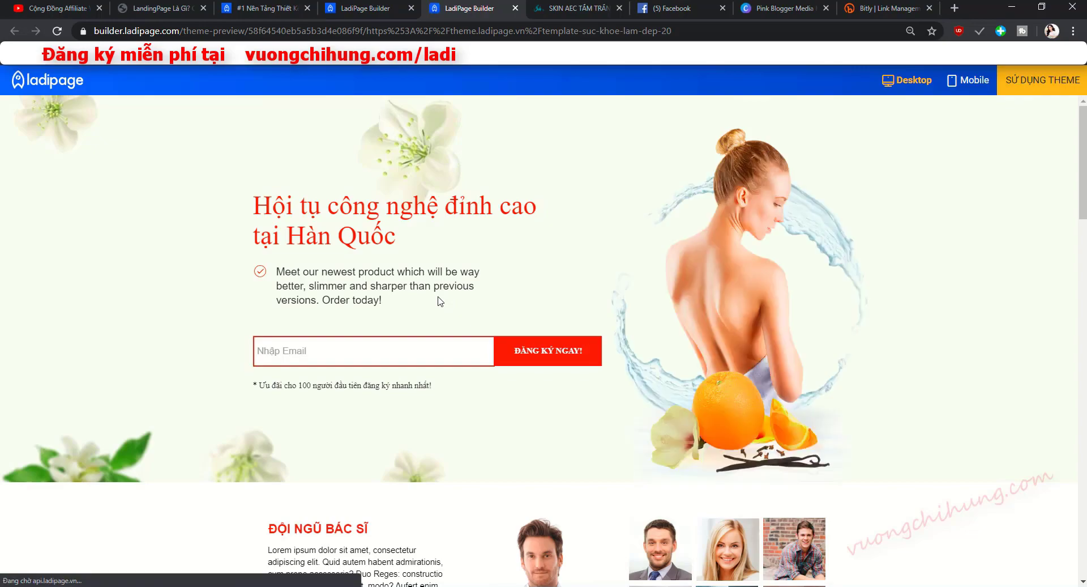
{"action": "scroll", "coordinate": [441, 300], "scroll_direction": "down", "scroll_amount": 20}
{"action": "scroll", "coordinate": [441, 300], "scroll_direction": "down", "scroll_amount": 3}
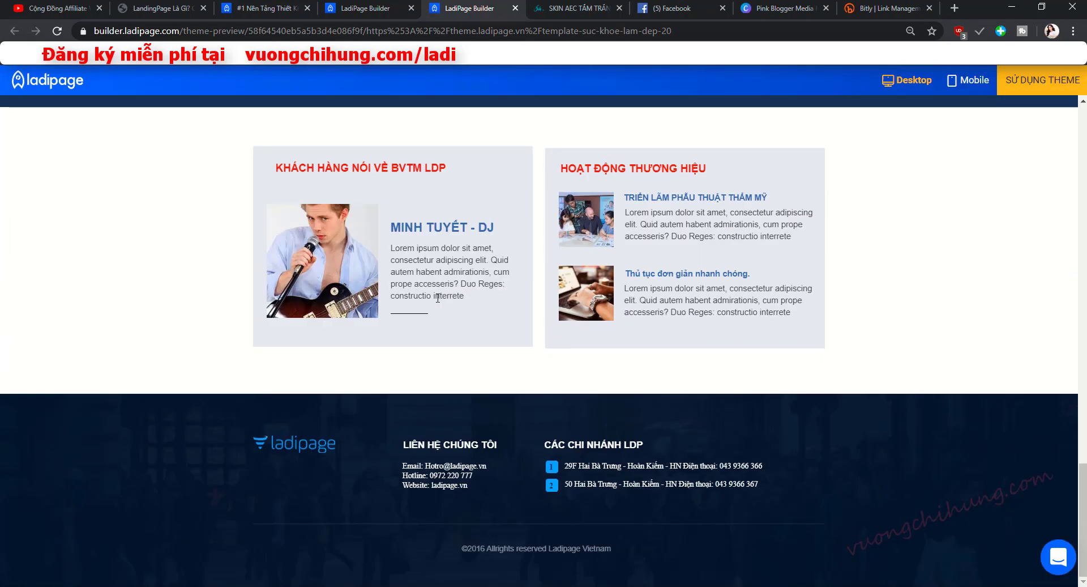
{"action": "scroll", "coordinate": [439, 300], "scroll_direction": "up", "scroll_amount": 15}
{"action": "scroll", "coordinate": [433, 306], "scroll_direction": "down", "scroll_amount": 8}
{"action": "scroll", "coordinate": [433, 308], "scroll_direction": "down", "scroll_amount": 5}
{"action": "scroll", "coordinate": [425, 317], "scroll_direction": "up", "scroll_amount": 20}
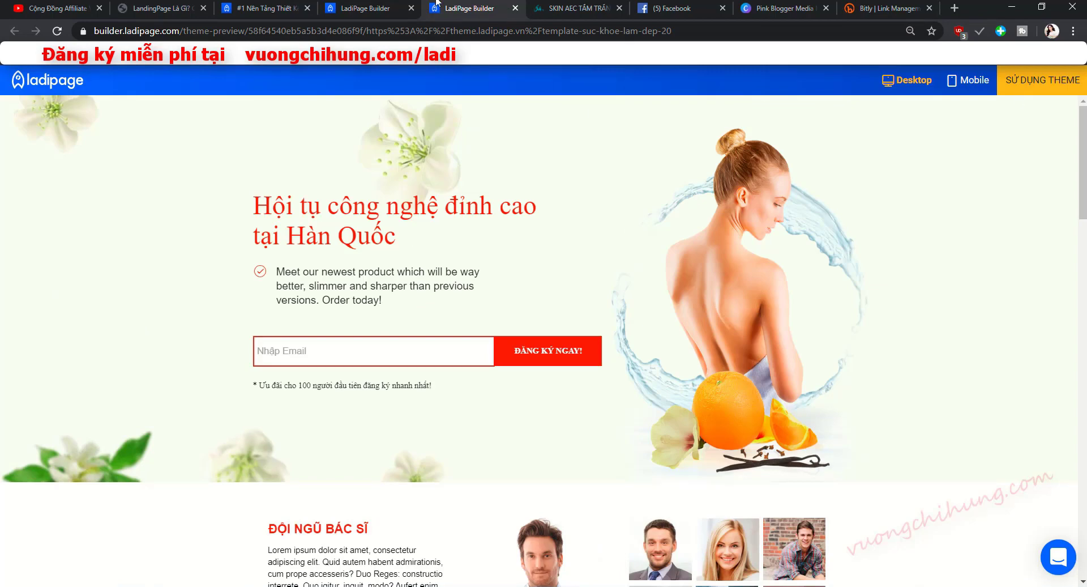
{"action": "left_click", "coordinate": [514, 8]}
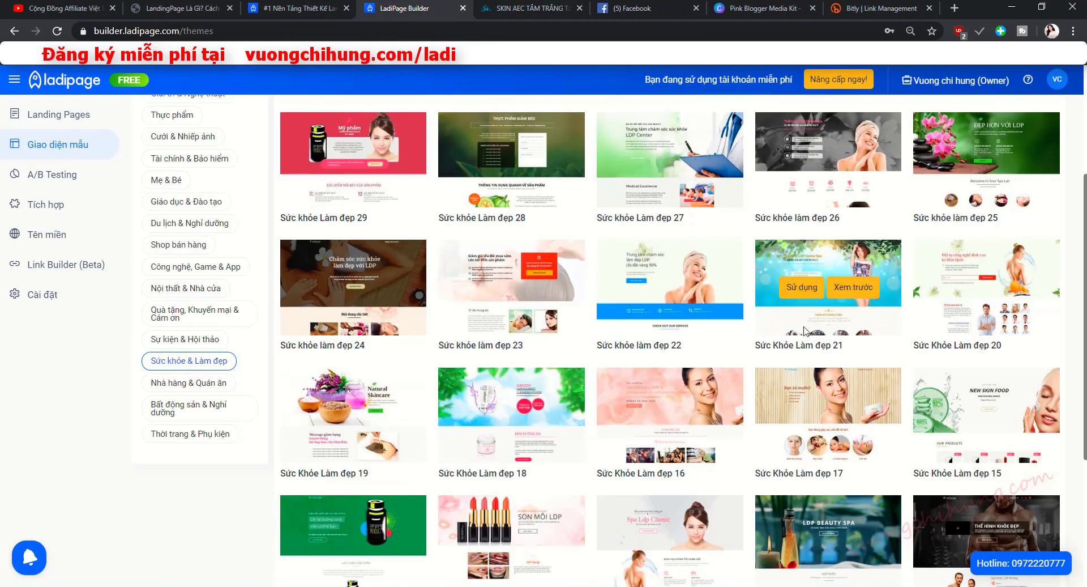
Preview the Sức Khỏe Làm đẹp 16 spa template against the SKIN AEC page, then close it.
{"action": "mouse_move", "coordinate": [880, 412]}
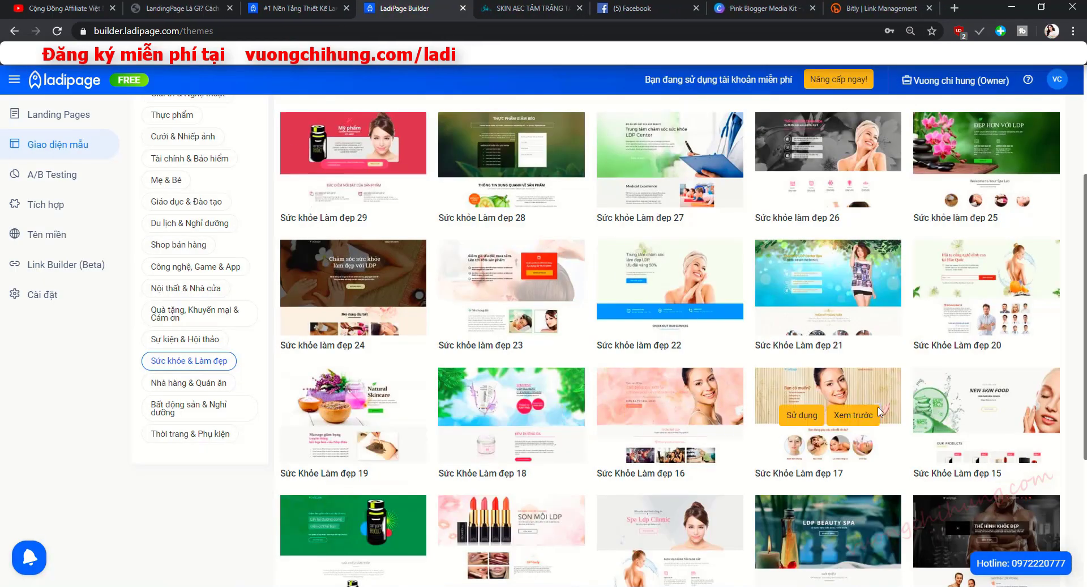
{"action": "left_click", "coordinate": [698, 415]}
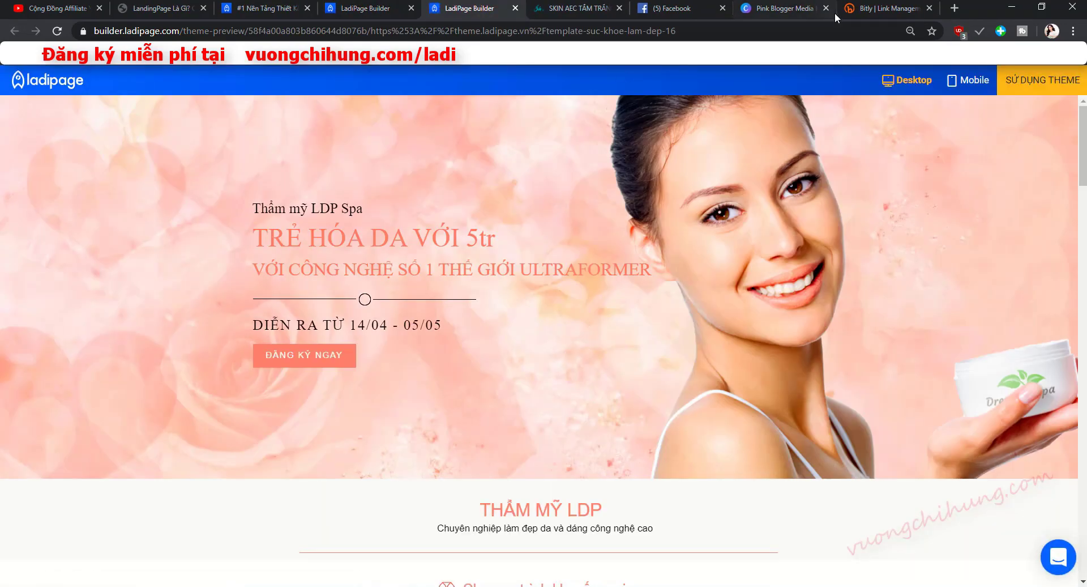
{"action": "left_click", "coordinate": [592, 10]}
{"action": "left_click", "coordinate": [482, 8]}
{"action": "scroll", "coordinate": [509, 364], "scroll_direction": "down", "scroll_amount": 20}
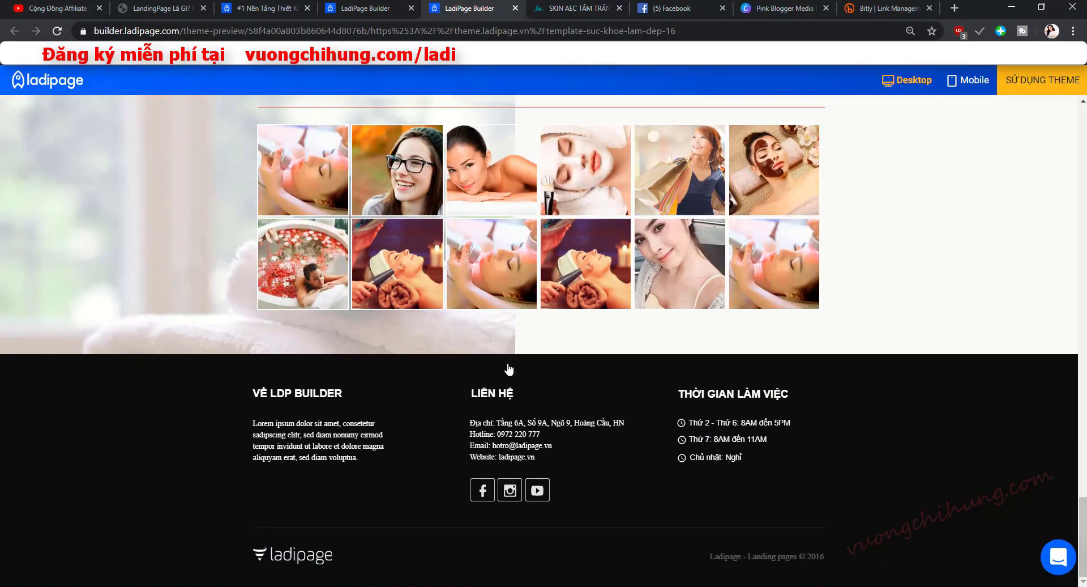
{"action": "scroll", "coordinate": [509, 370], "scroll_direction": "up", "scroll_amount": 15}
{"action": "scroll", "coordinate": [510, 370], "scroll_direction": "up", "scroll_amount": 12}
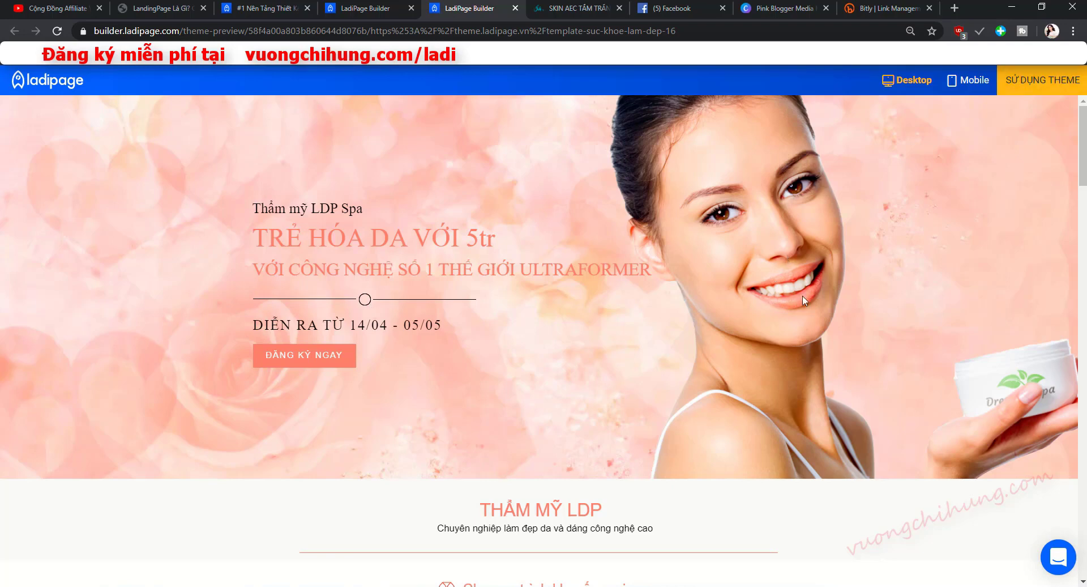
{"action": "scroll", "coordinate": [170, 372], "scroll_direction": "down", "scroll_amount": 7}
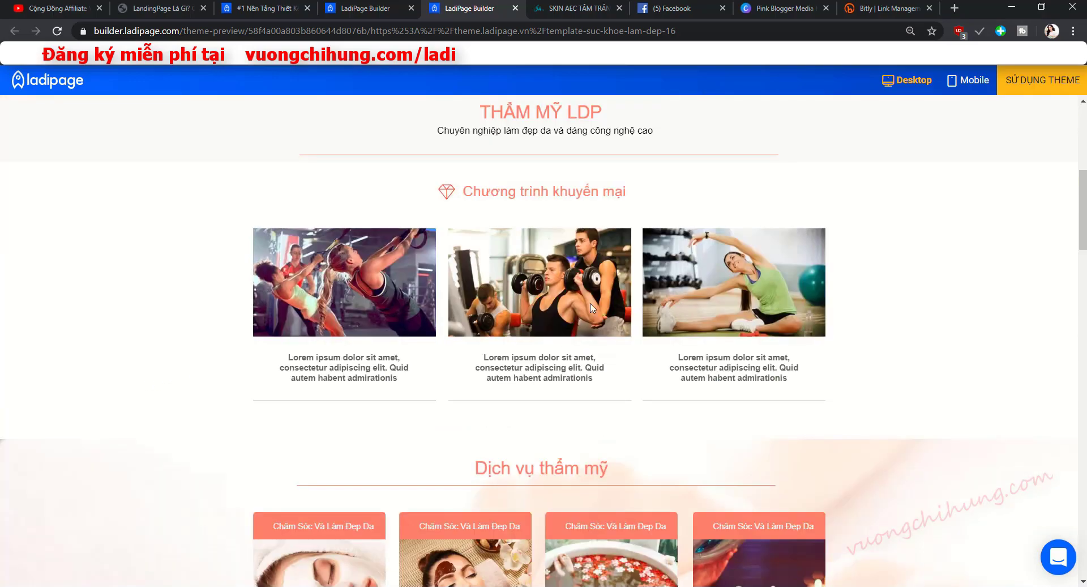
{"action": "scroll", "coordinate": [422, 312], "scroll_direction": "down", "scroll_amount": 20}
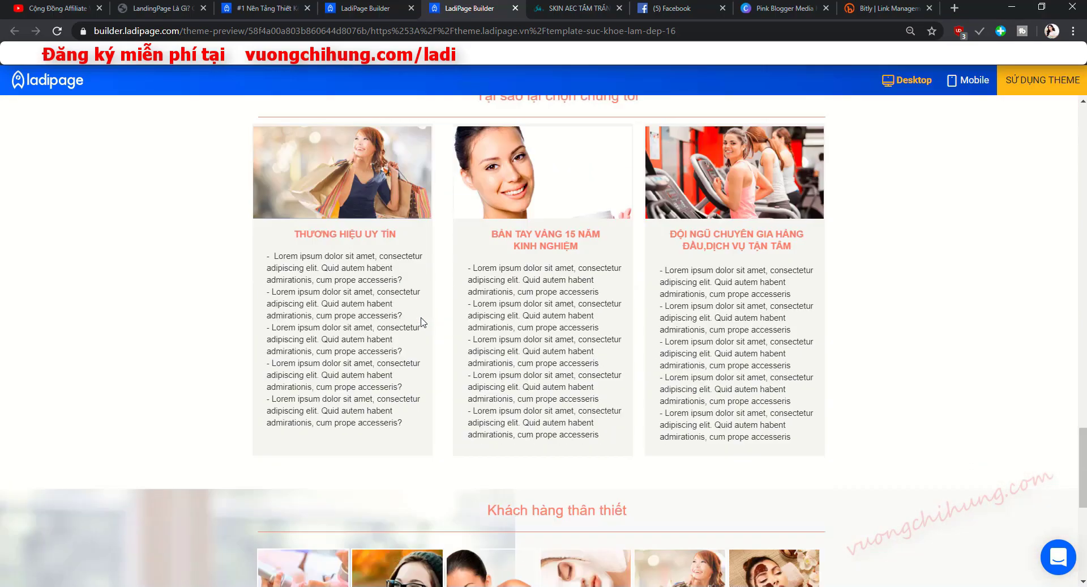
{"action": "scroll", "coordinate": [421, 322], "scroll_direction": "down", "scroll_amount": 5}
{"action": "scroll", "coordinate": [420, 318], "scroll_direction": "up", "scroll_amount": 20}
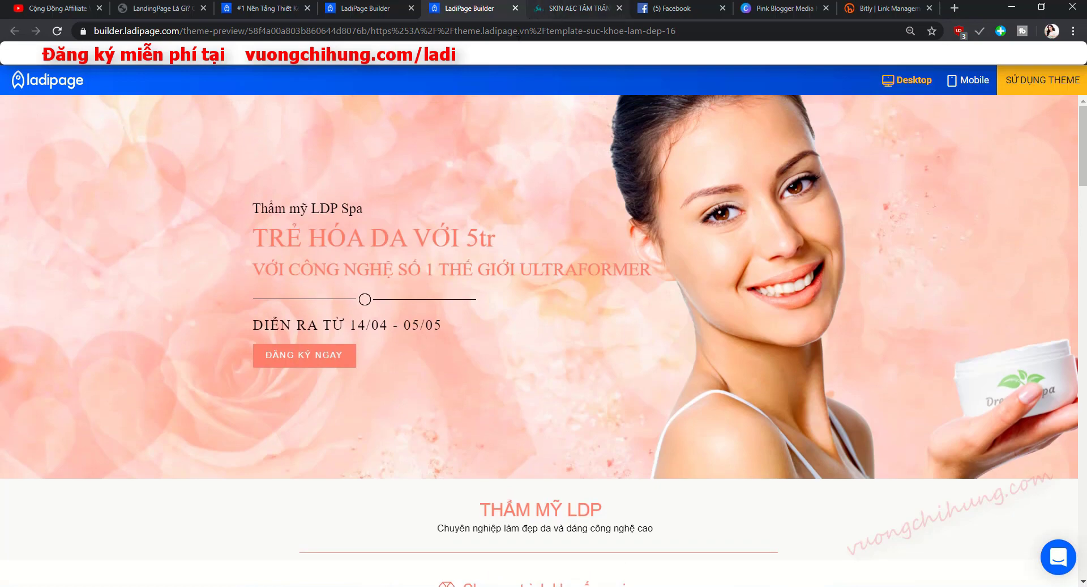
{"action": "left_click", "coordinate": [515, 8]}
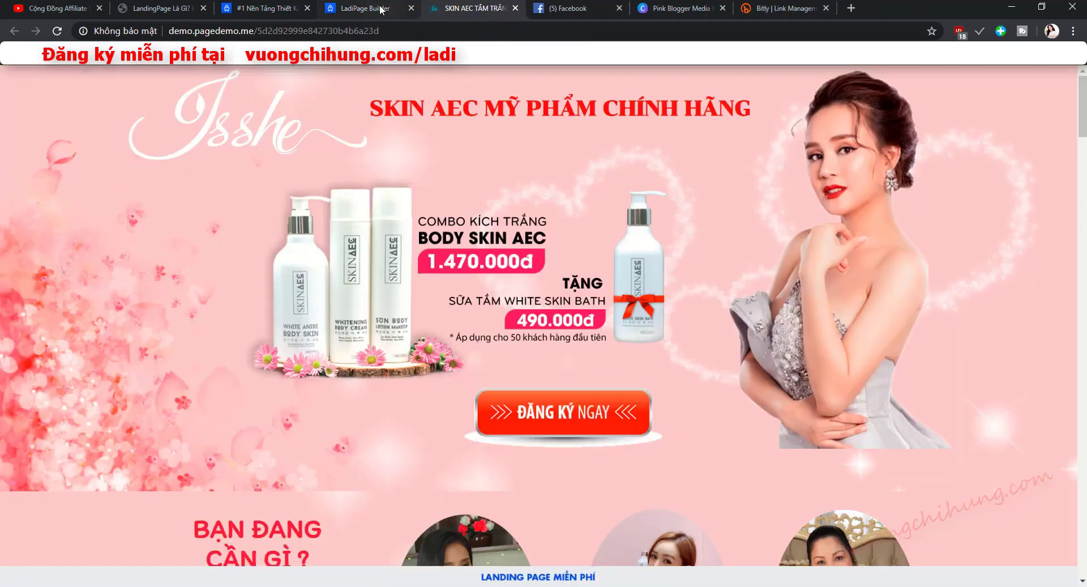
Leave the template gallery for the empty Landing Pages management list with its creation options.
{"action": "left_click", "coordinate": [382, 8]}
{"action": "left_click", "coordinate": [286, 7]}
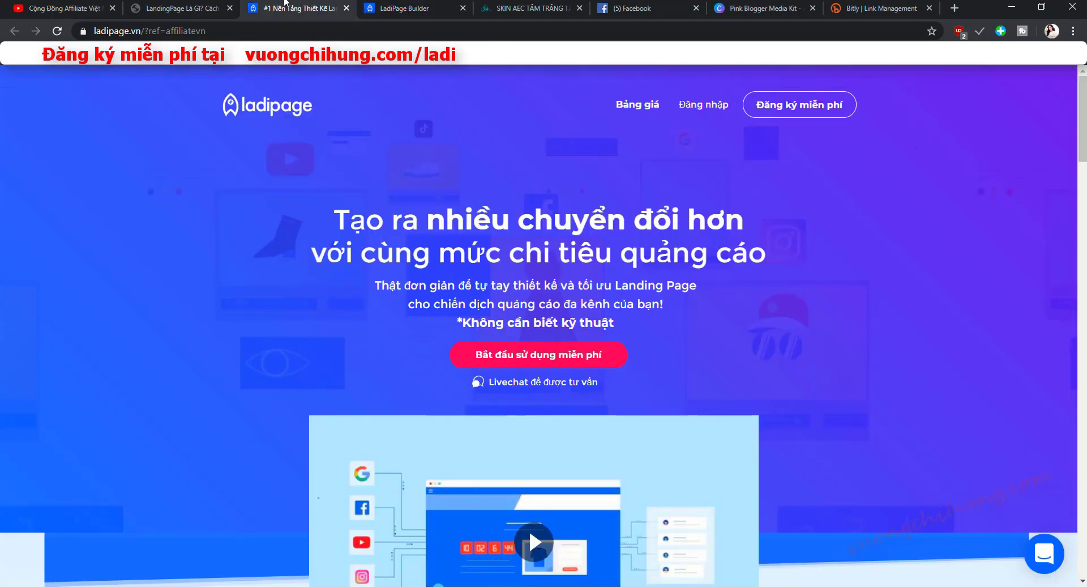
{"action": "left_click", "coordinate": [384, 6]}
{"action": "scroll", "coordinate": [850, 169], "scroll_direction": "up", "scroll_amount": 4}
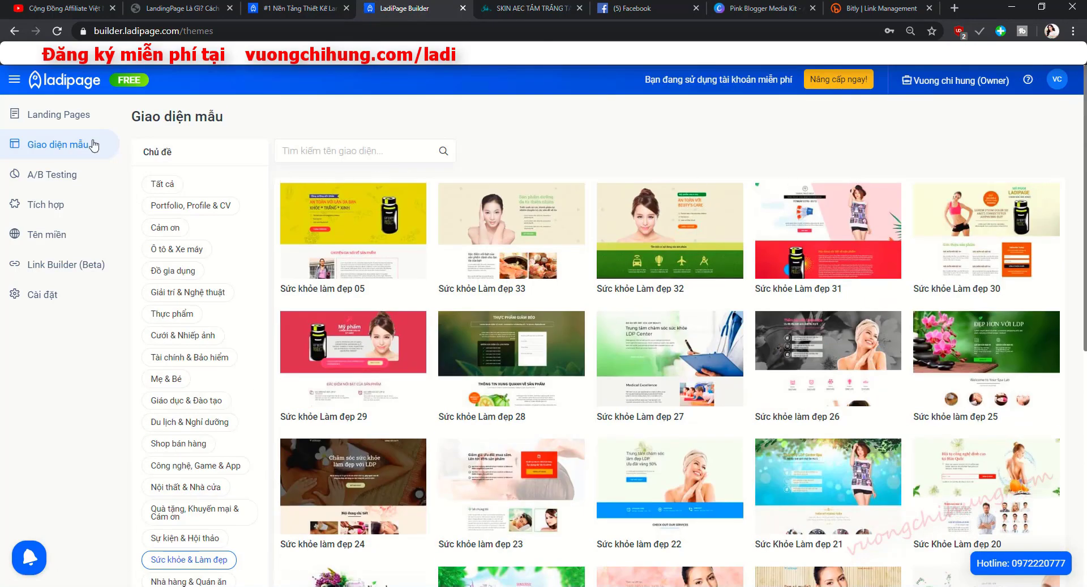
{"action": "left_click", "coordinate": [70, 115]}
{"action": "mouse_move", "coordinate": [1014, 119]}
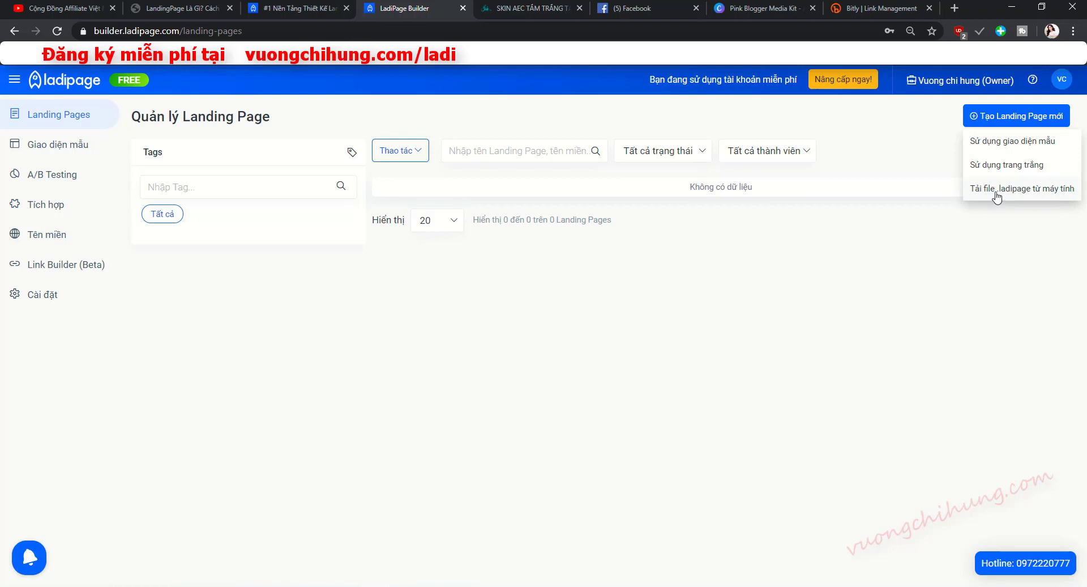
Cancel the .ladipage file import and create a blank landing page named 'tắm trắng'.
{"action": "left_click", "coordinate": [997, 196]}
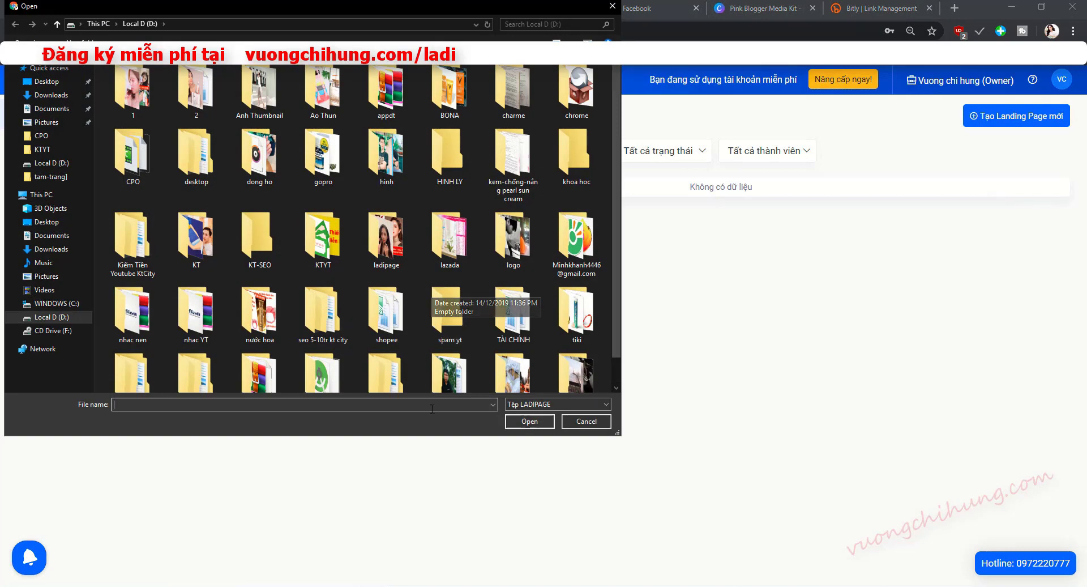
{"action": "left_click", "coordinate": [612, 6]}
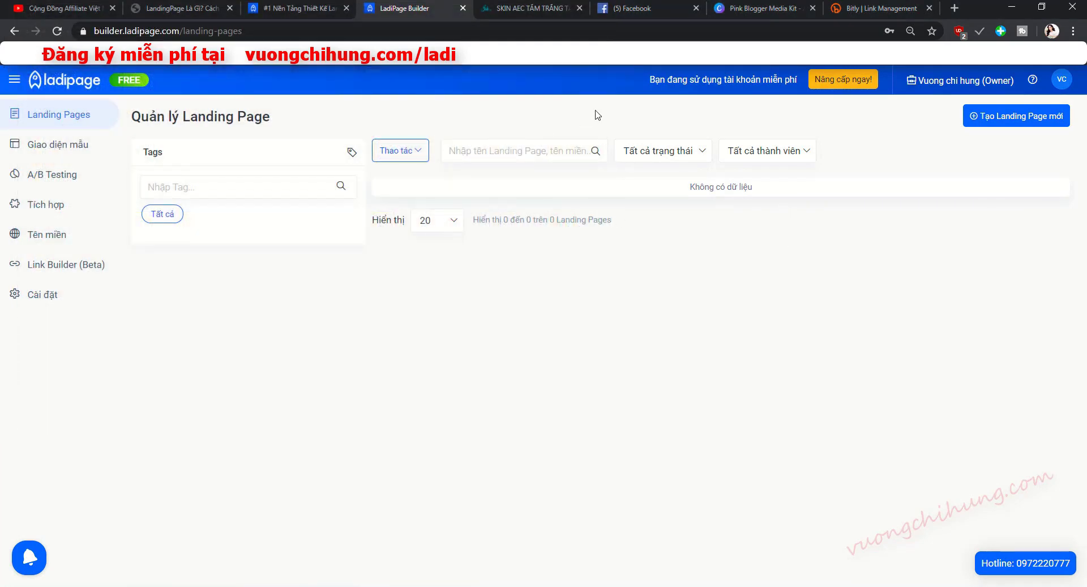
{"action": "left_click", "coordinate": [1036, 129]}
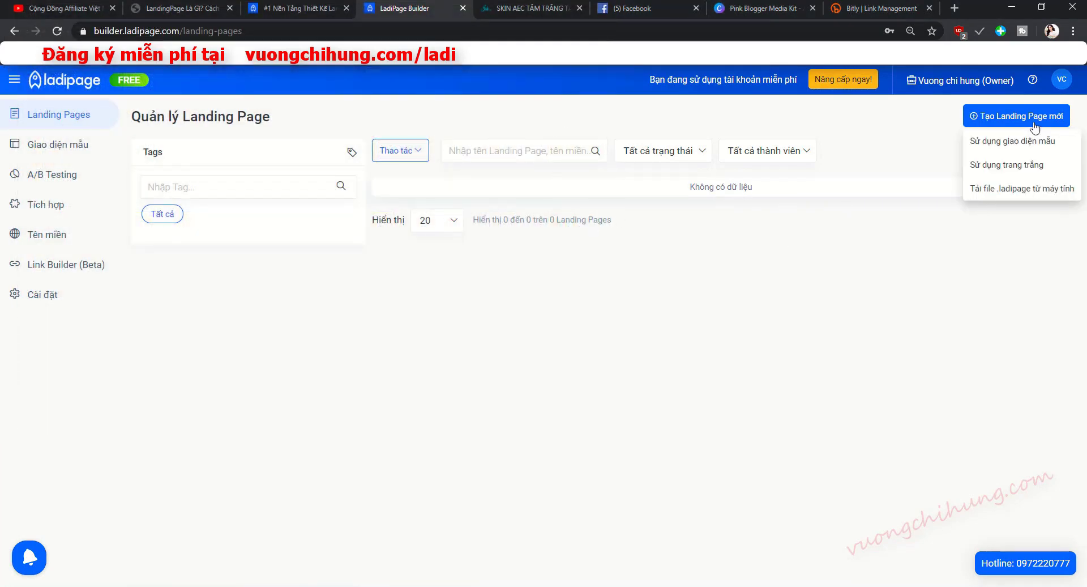
{"action": "left_click", "coordinate": [1016, 167]}
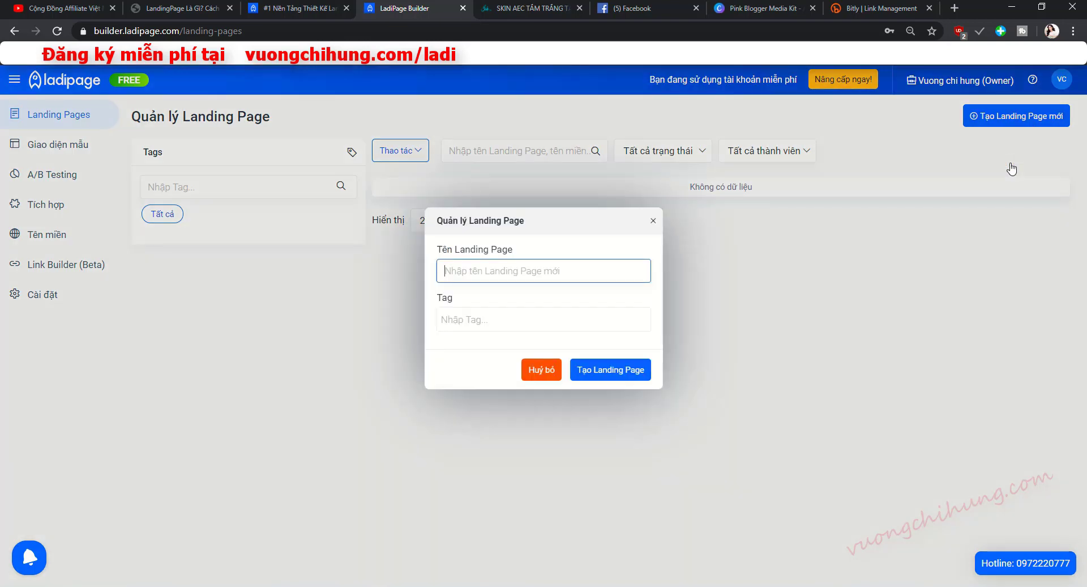
{"action": "type", "text": "tăm trắng"}
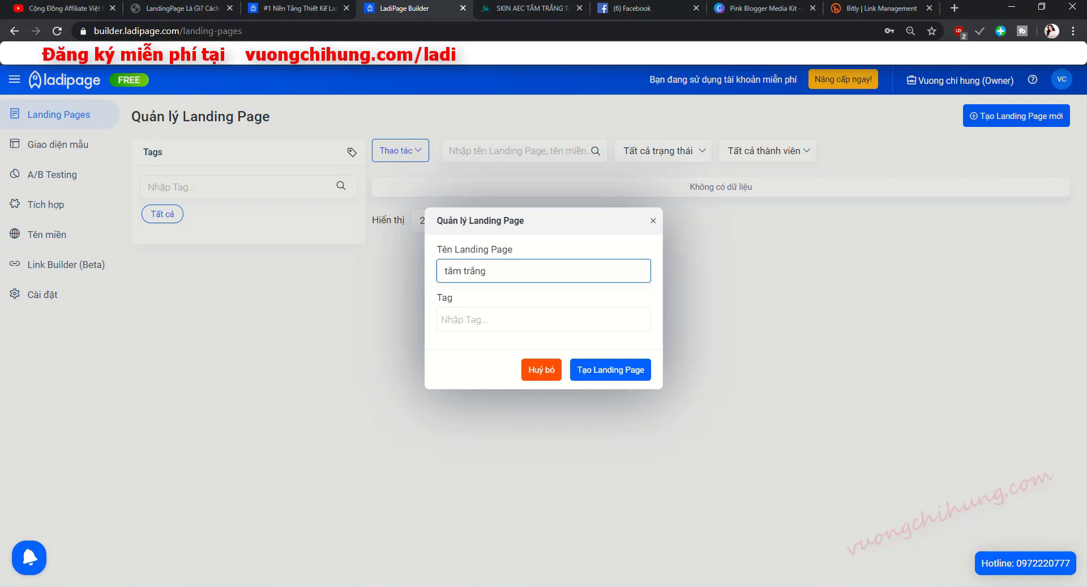
{"action": "left_click", "coordinate": [630, 374]}
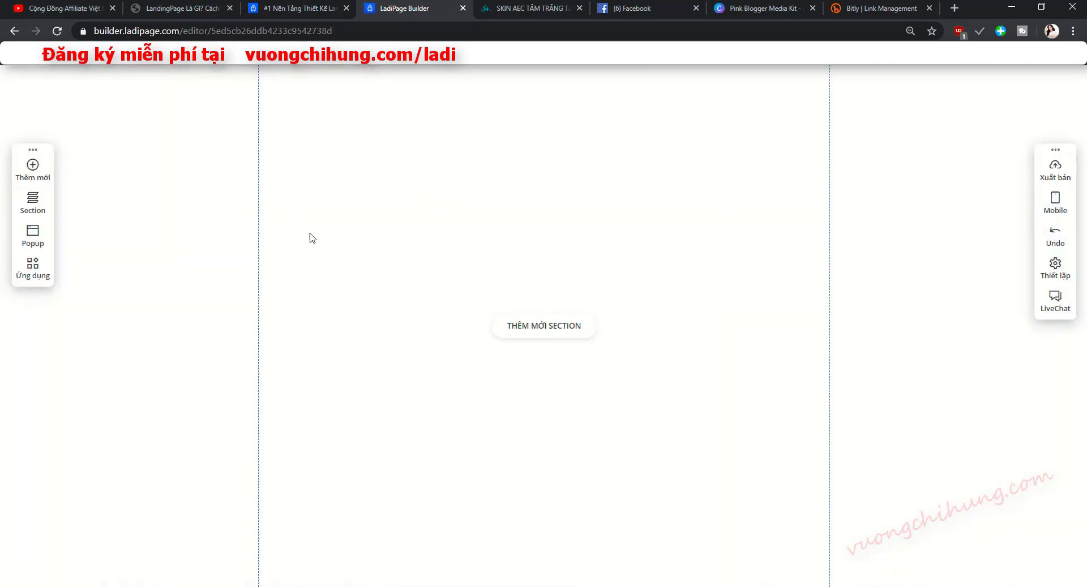
{"action": "left_click", "coordinate": [43, 173]}
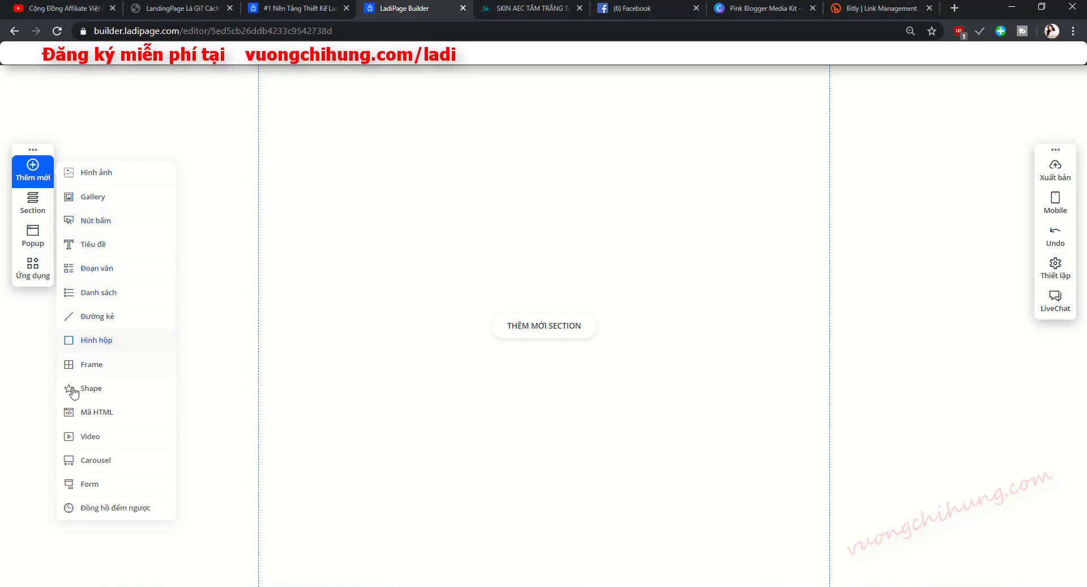
{"action": "left_click", "coordinate": [165, 117]}
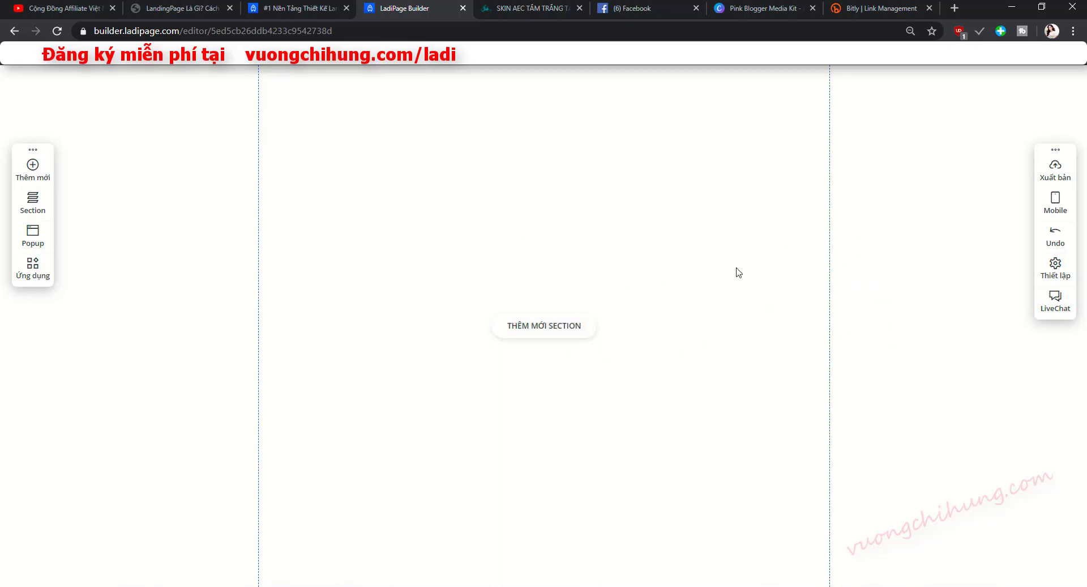
{"action": "left_click", "coordinate": [41, 214]}
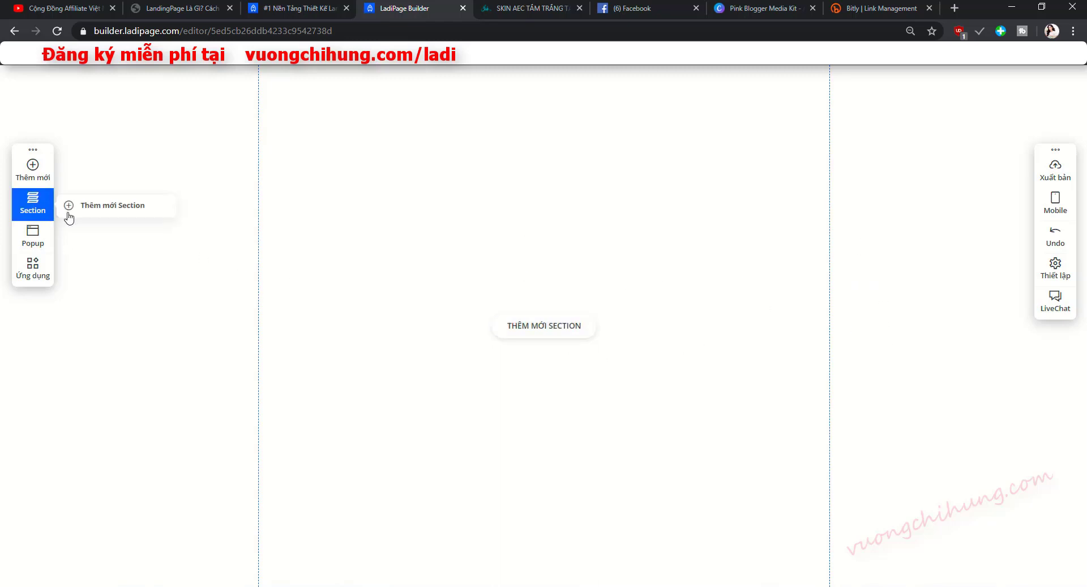
{"action": "left_click", "coordinate": [37, 241]}
{"action": "left_click", "coordinate": [112, 245]}
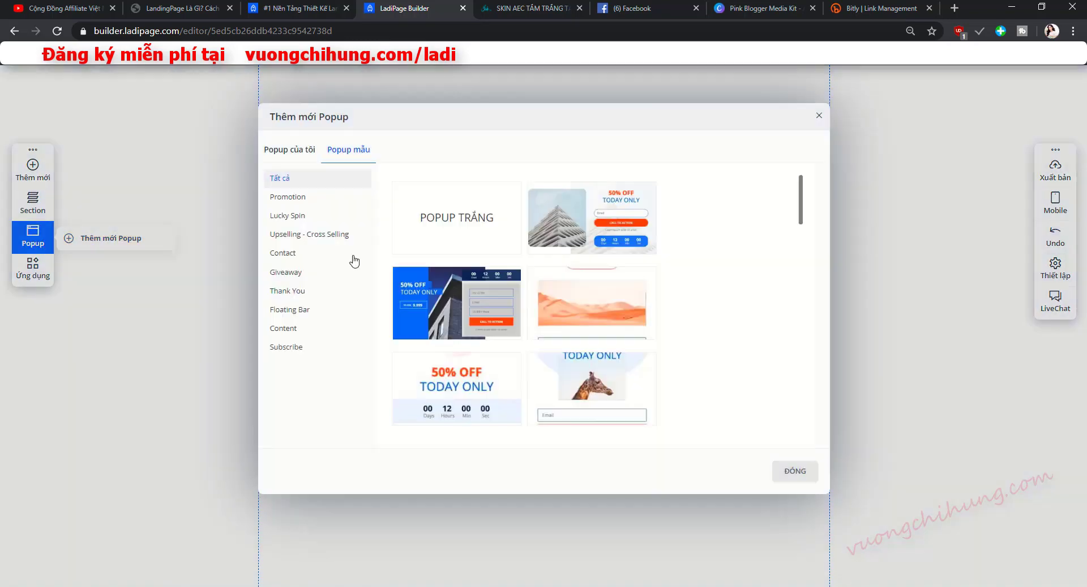
{"action": "scroll", "coordinate": [566, 306], "scroll_direction": "down", "scroll_amount": 3}
{"action": "scroll", "coordinate": [521, 319], "scroll_direction": "up", "scroll_amount": 3}
{"action": "left_click", "coordinate": [819, 115]}
{"action": "left_click", "coordinate": [35, 274]}
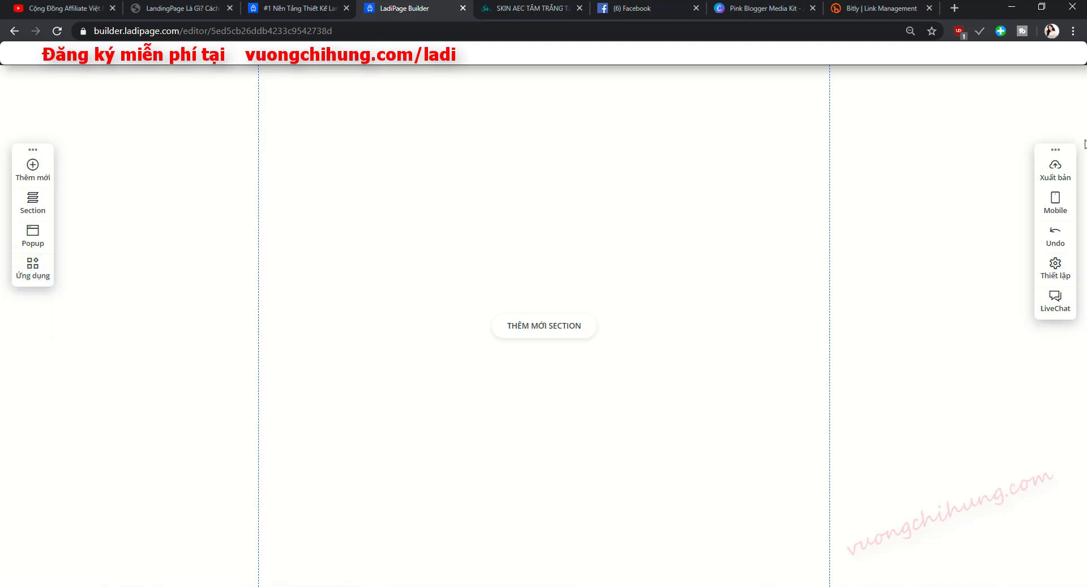
{"action": "left_click", "coordinate": [1061, 179]}
{"action": "left_click", "coordinate": [1055, 204]}
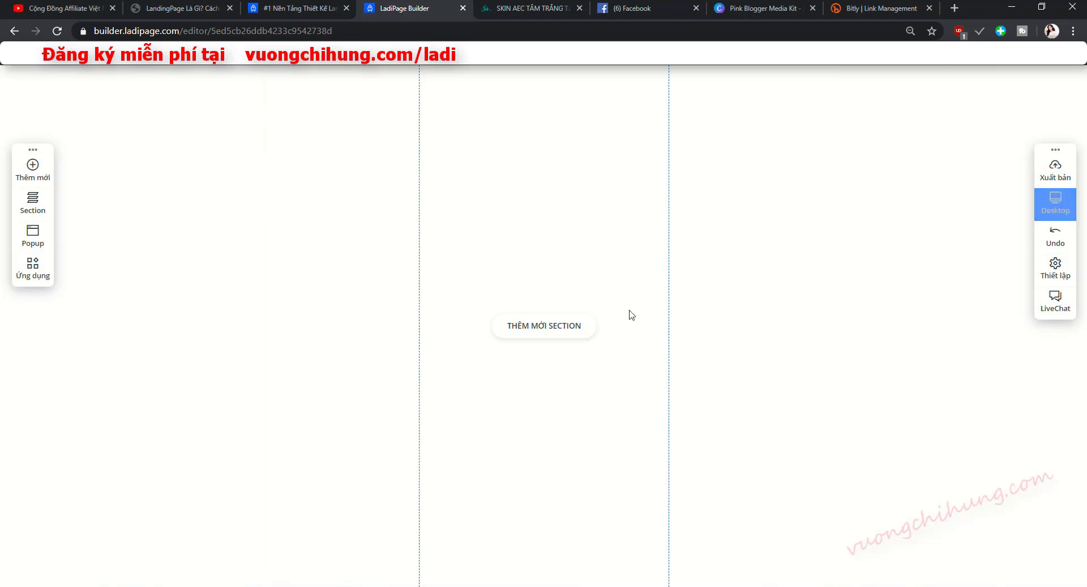
{"action": "left_click", "coordinate": [1055, 203]}
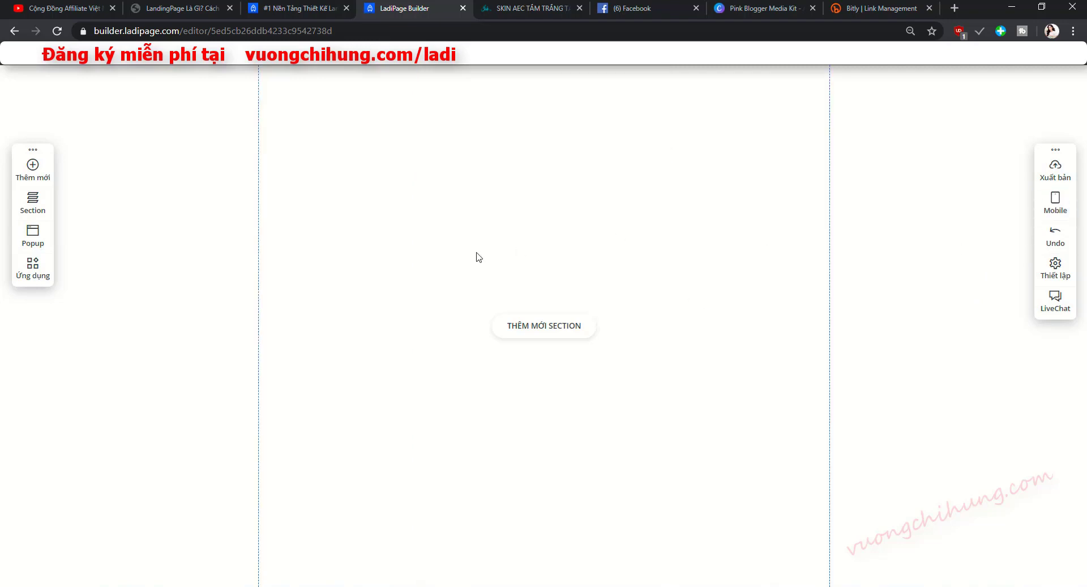
{"action": "left_click", "coordinate": [1045, 212]}
{"action": "left_click", "coordinate": [1041, 209]}
Review the SEO & Social page settings, including the Mã chuyển đổi and Mã Javascript/CSS tabs.
{"action": "left_click", "coordinate": [1054, 272]}
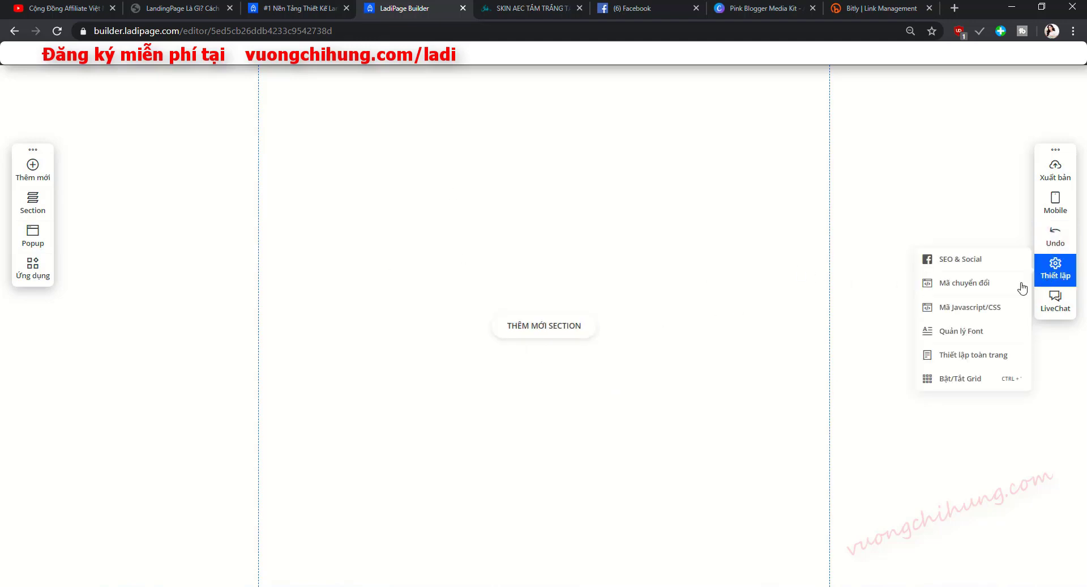
{"action": "left_click", "coordinate": [971, 262]}
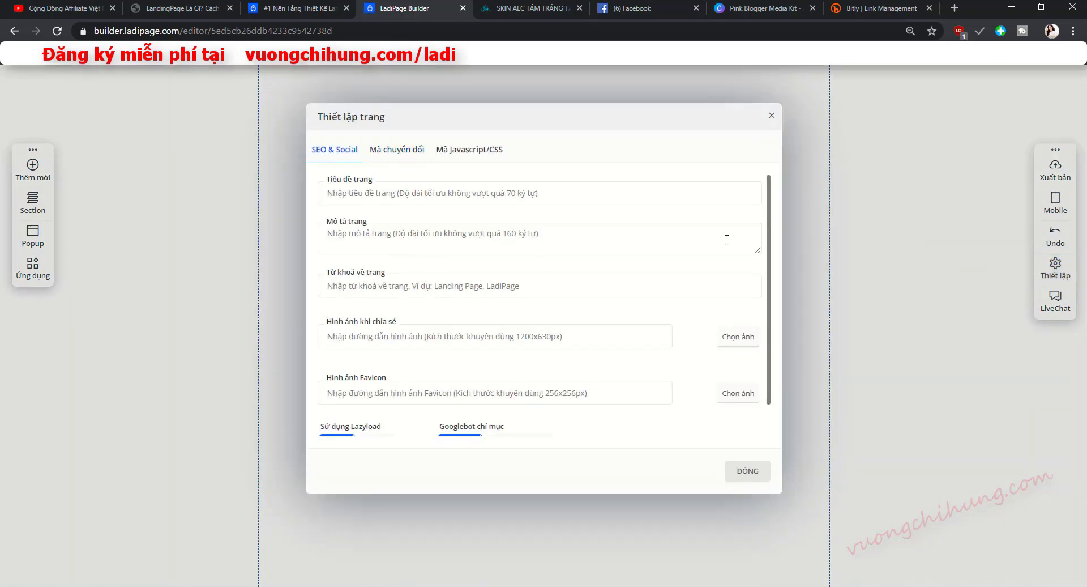
{"action": "left_click_drag", "start_coordinate": [773, 262], "coordinate": [771, 219]}
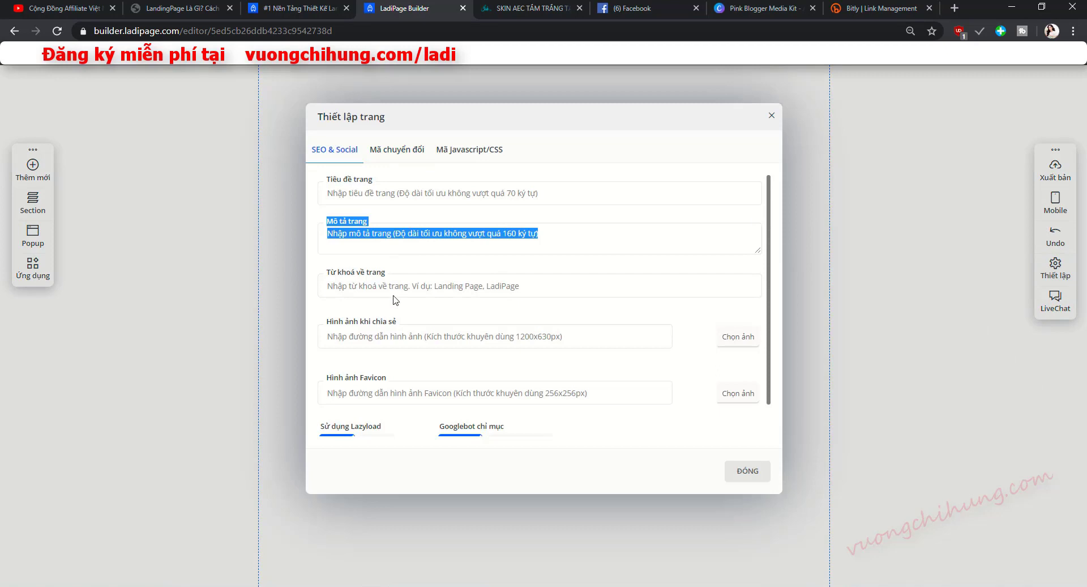
{"action": "left_click", "coordinate": [411, 152]}
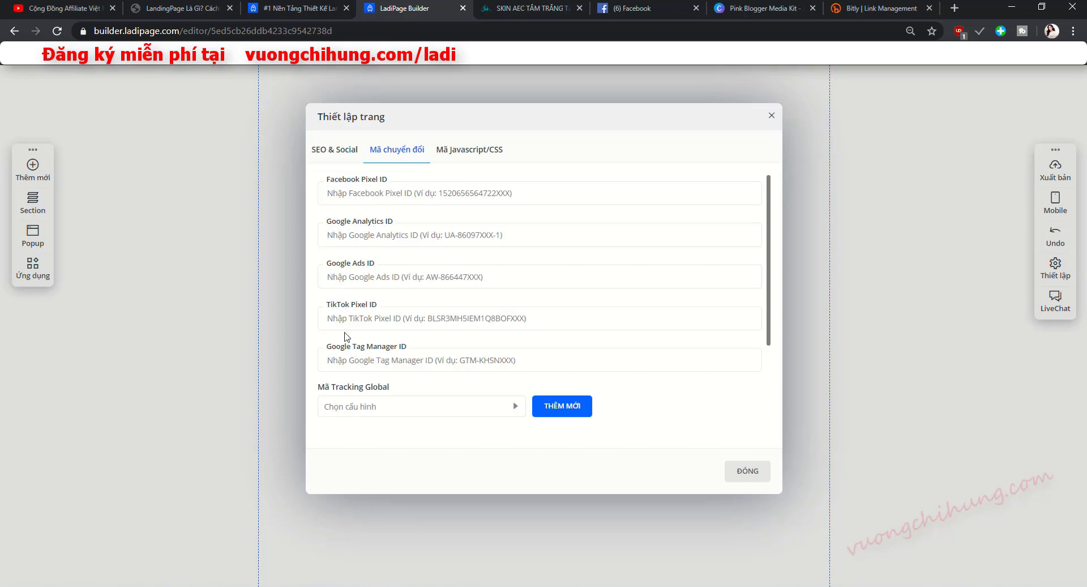
{"action": "left_click", "coordinate": [466, 151]}
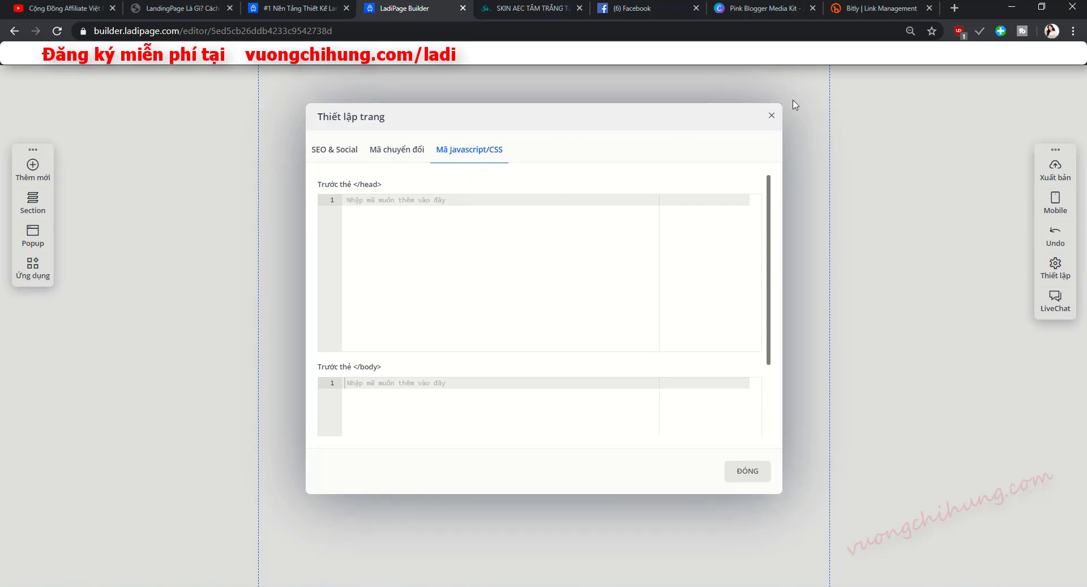
Close the page settings and open the 'Thêm mới Section' dialog.
{"action": "left_click", "coordinate": [772, 116]}
{"action": "left_click", "coordinate": [1063, 306]}
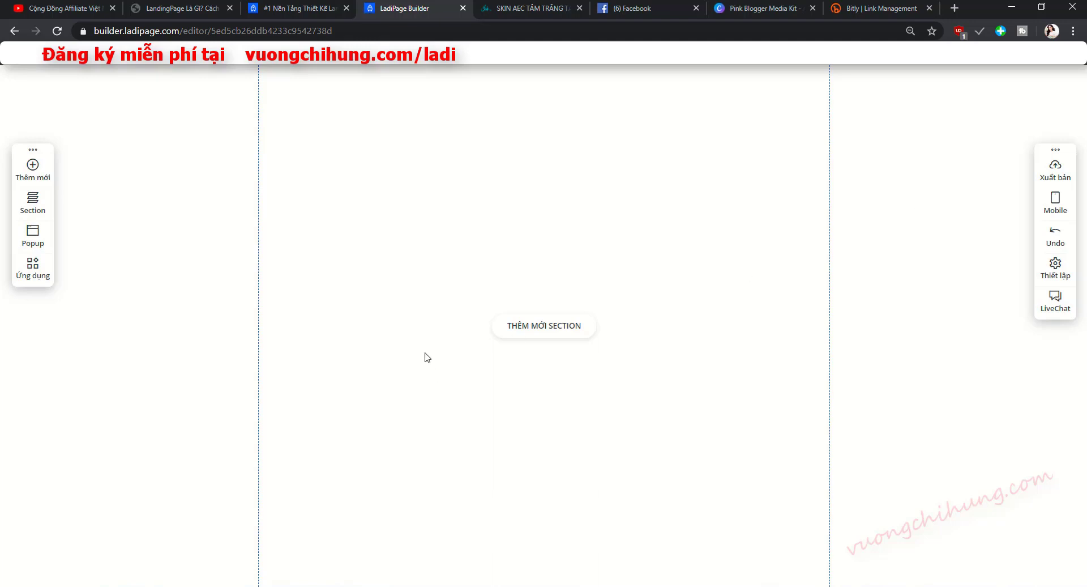
{"action": "left_click", "coordinate": [559, 330]}
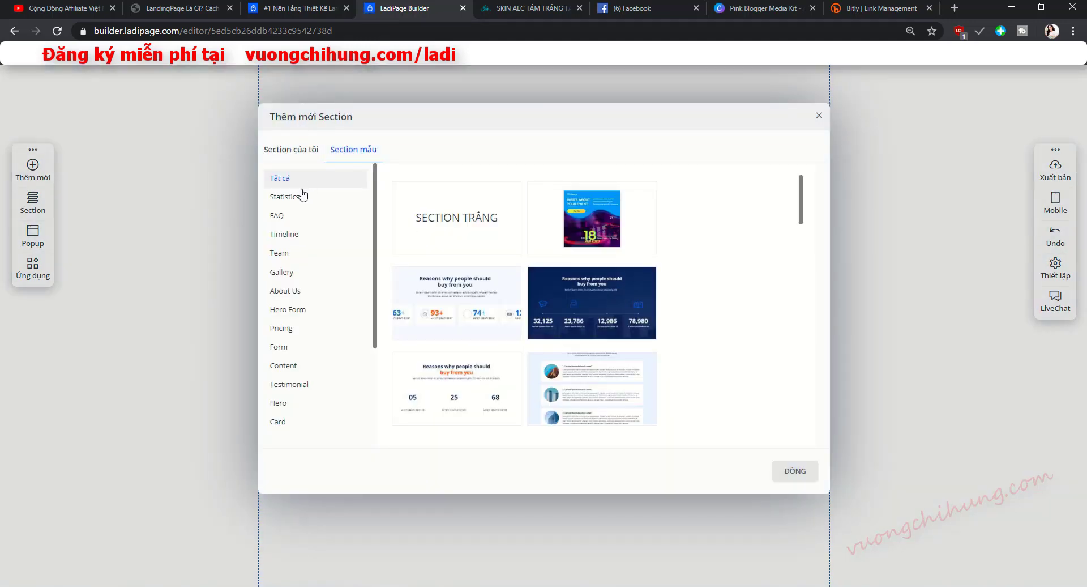
Browse section categories: Statistics, FAQ, saved sections, Card, Testimonial, Form, Pricing, Hero Form, Gallery.
{"action": "scroll", "coordinate": [687, 245], "scroll_direction": "down", "scroll_amount": 15}
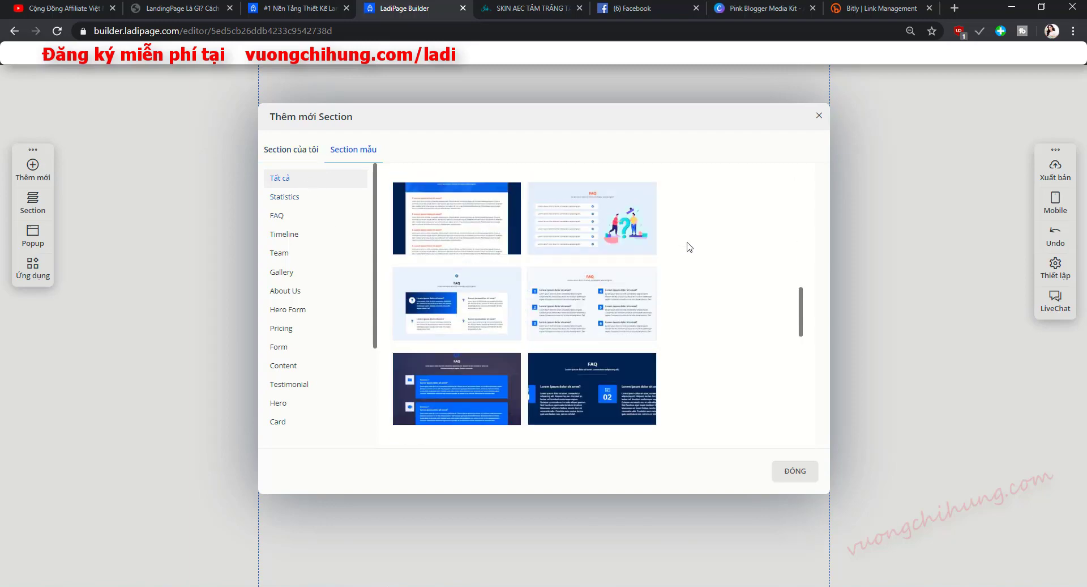
{"action": "scroll", "coordinate": [688, 246], "scroll_direction": "up", "scroll_amount": 15}
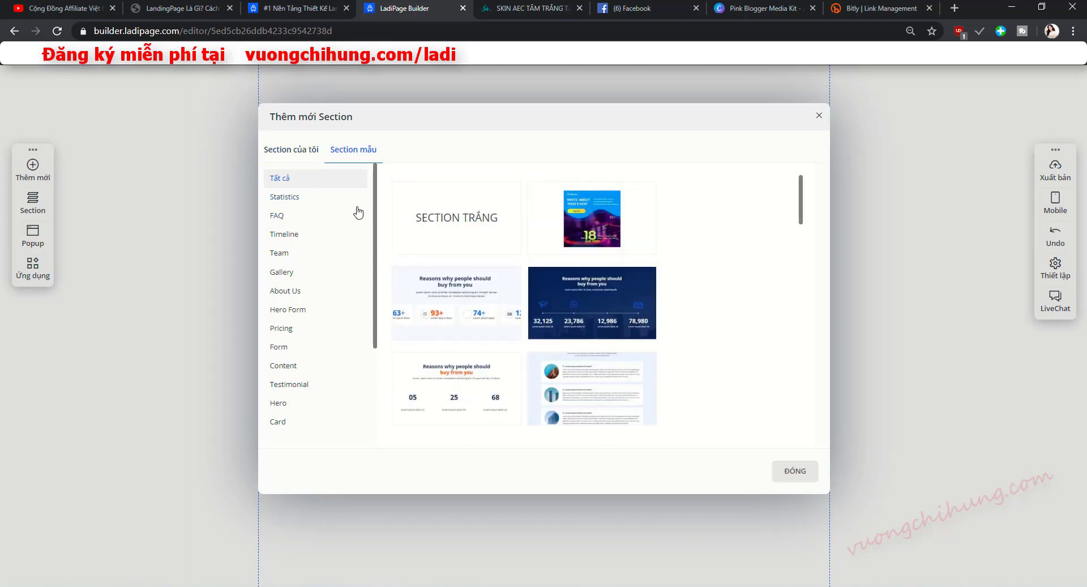
{"action": "left_click", "coordinate": [273, 197]}
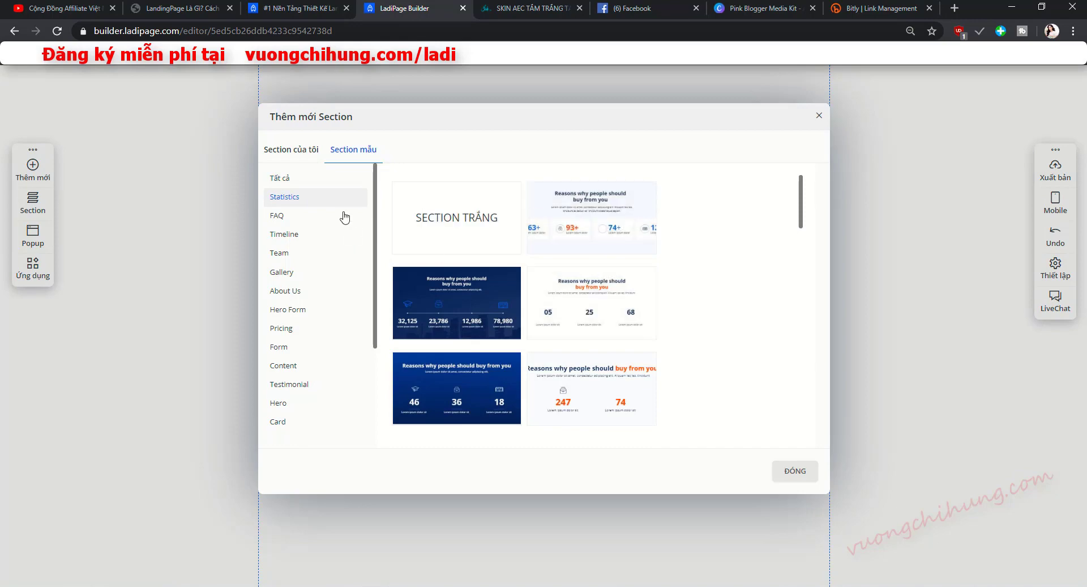
{"action": "left_click", "coordinate": [306, 217]}
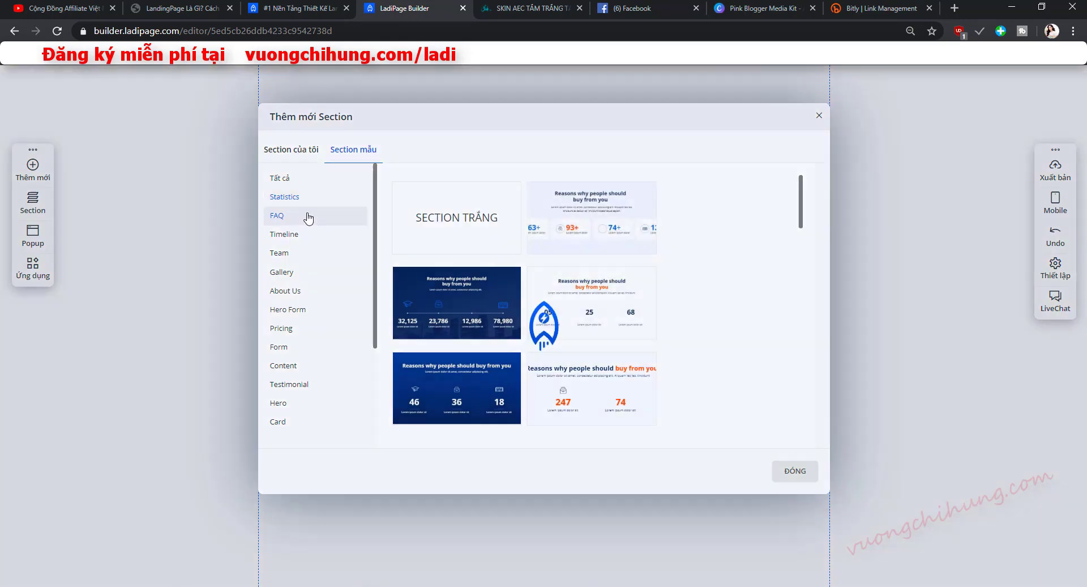
{"action": "left_click", "coordinate": [291, 150]}
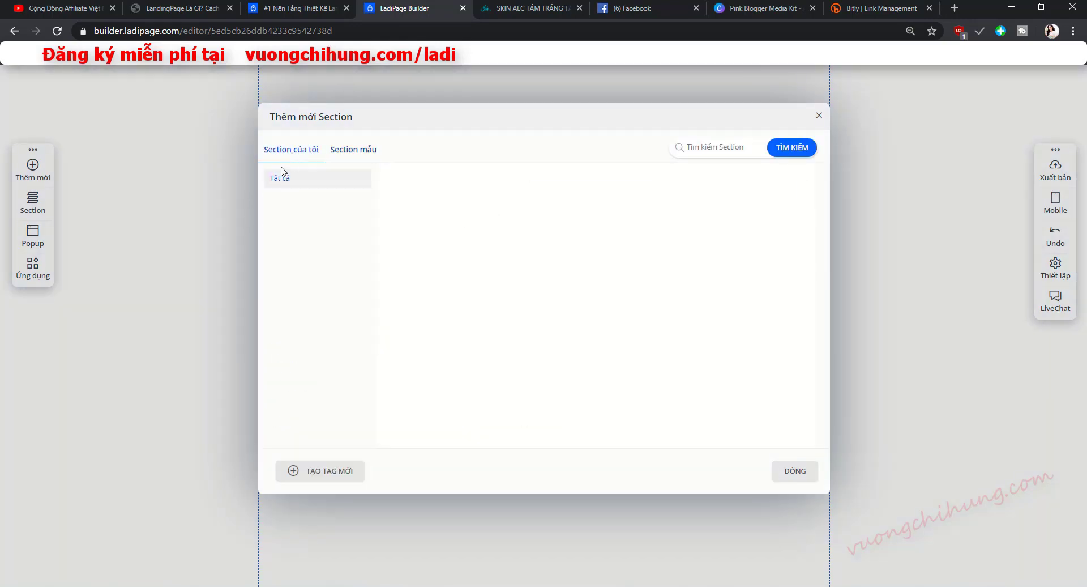
{"action": "left_click", "coordinate": [351, 152]}
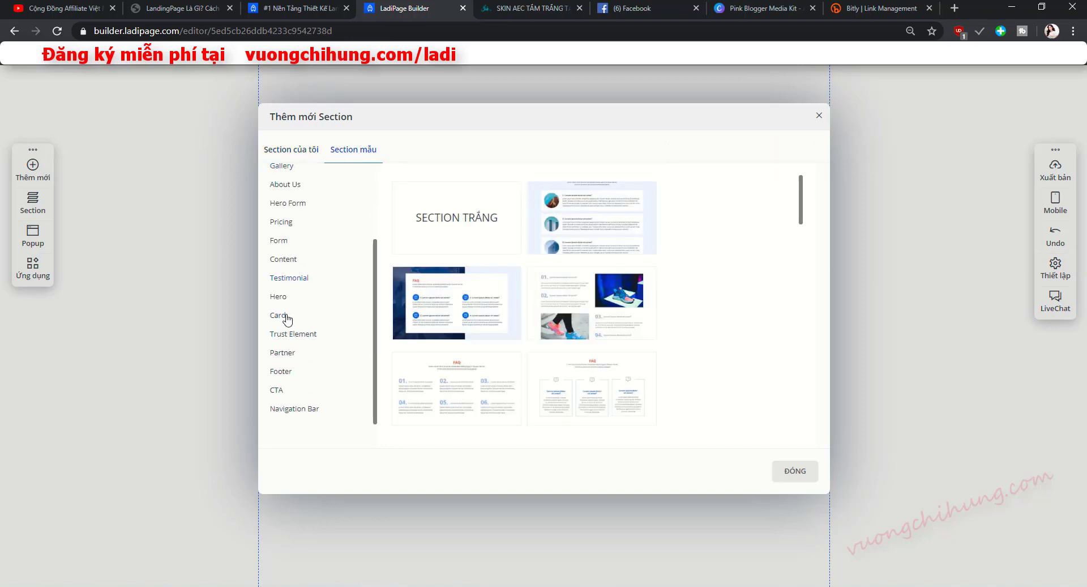
{"action": "left_click", "coordinate": [283, 315]}
{"action": "left_click", "coordinate": [288, 278]}
{"action": "left_click", "coordinate": [286, 241]}
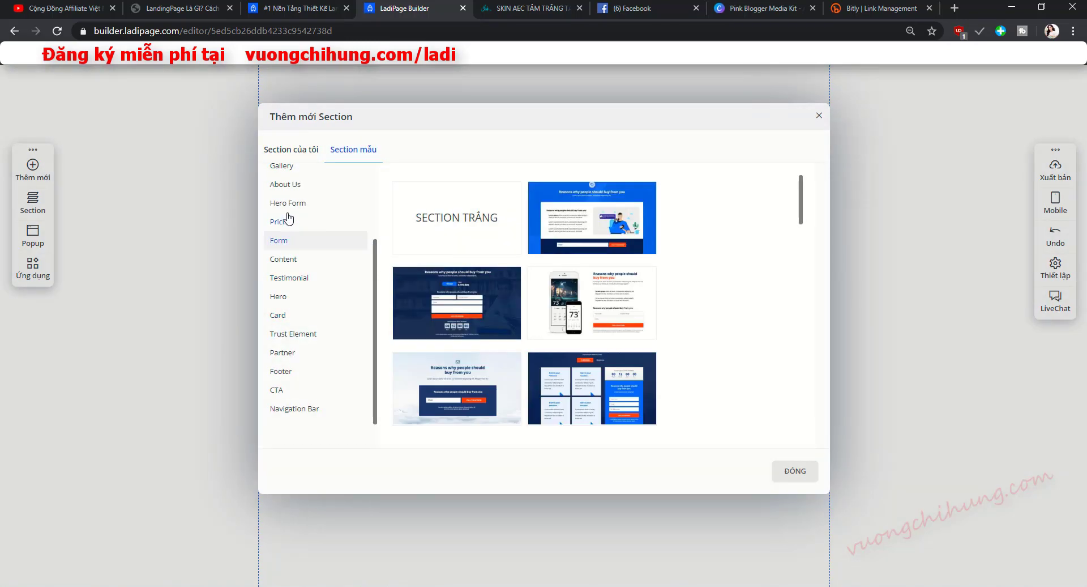
{"action": "left_click", "coordinate": [287, 220]}
{"action": "left_click", "coordinate": [292, 196]}
{"action": "left_click", "coordinate": [290, 170]}
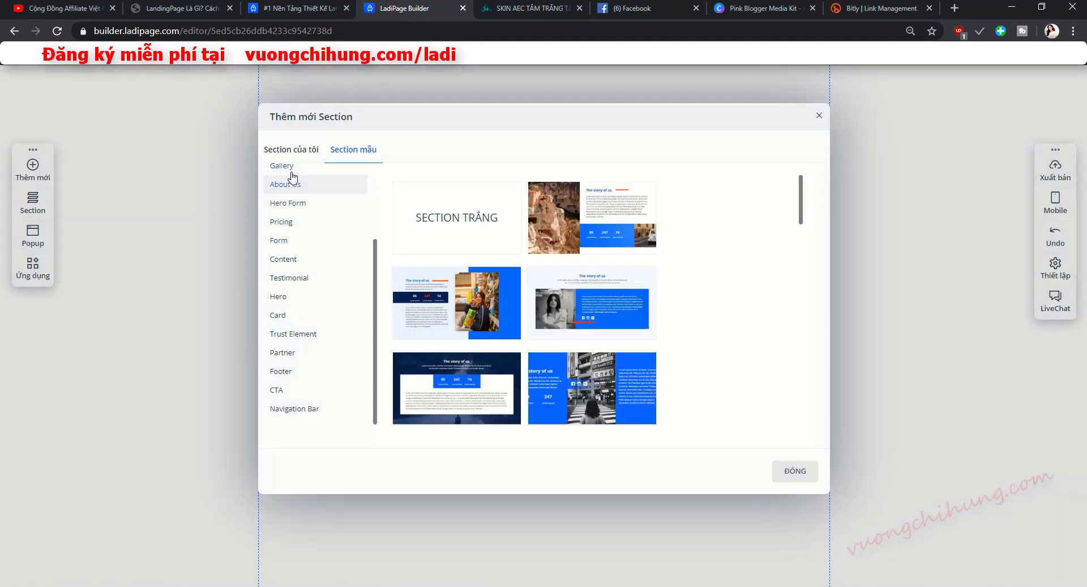
Browse Timeline through Card categories, then add SECTION TRẮNG from Tất cả to the page.
{"action": "scroll", "coordinate": [325, 263], "scroll_direction": "up", "scroll_amount": 2}
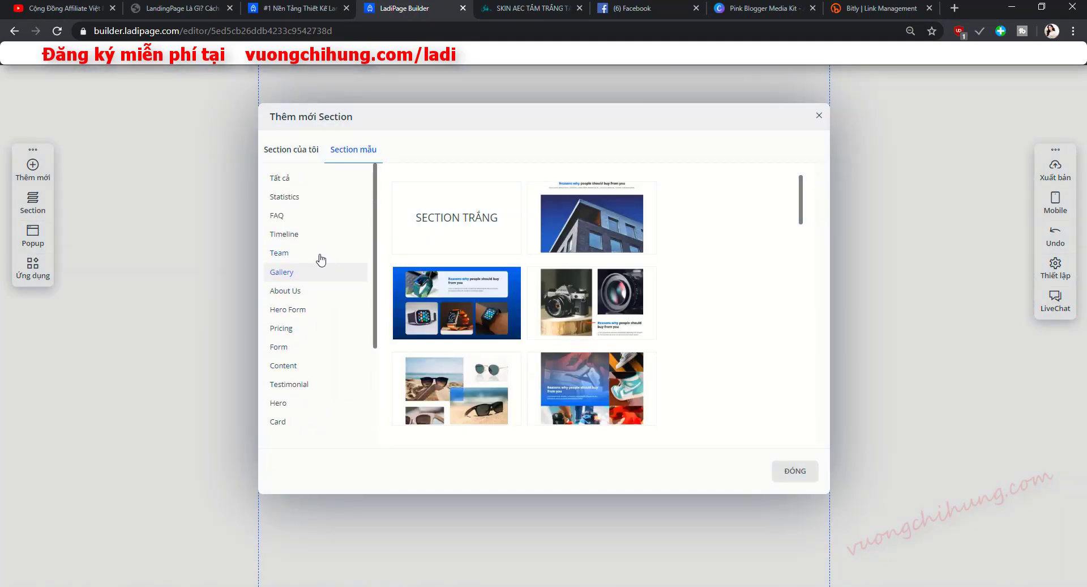
{"action": "left_click", "coordinate": [295, 233]}
{"action": "left_click", "coordinate": [283, 214]}
{"action": "left_click", "coordinate": [286, 197]}
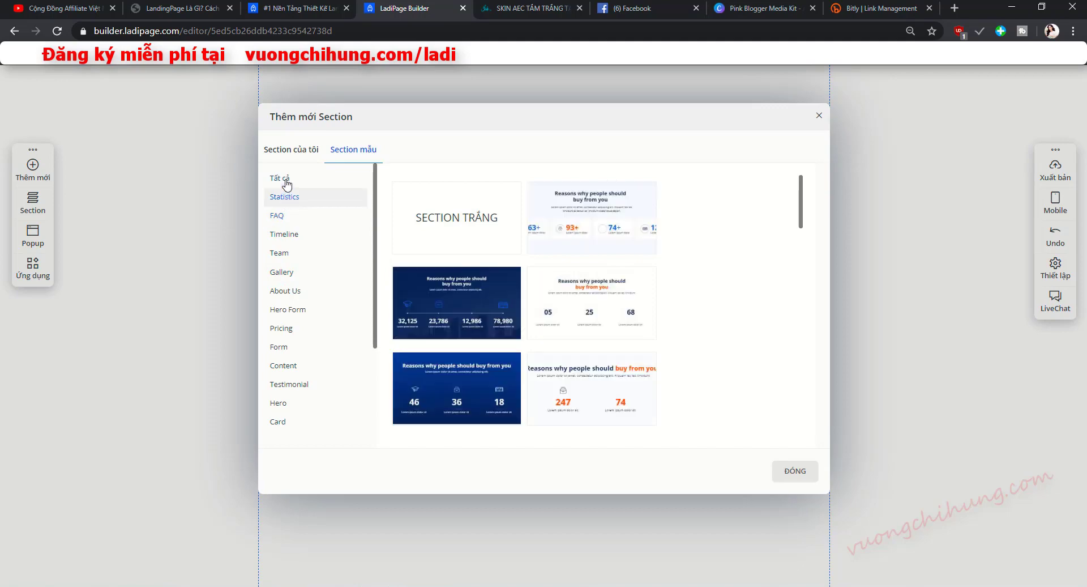
{"action": "left_click", "coordinate": [282, 253]}
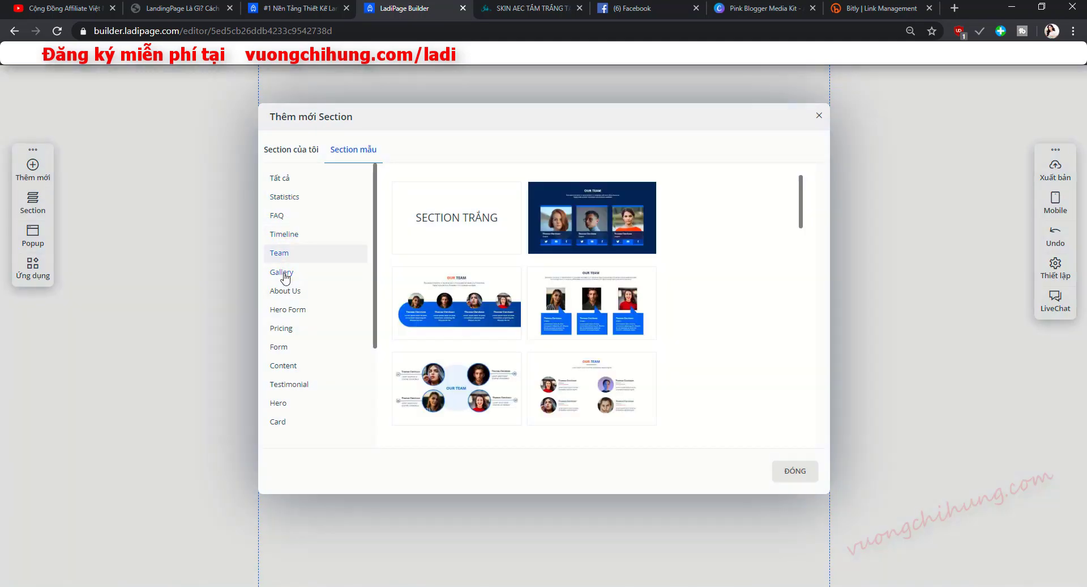
{"action": "left_click", "coordinate": [283, 272]}
{"action": "left_click", "coordinate": [286, 291]}
{"action": "left_click", "coordinate": [288, 309]}
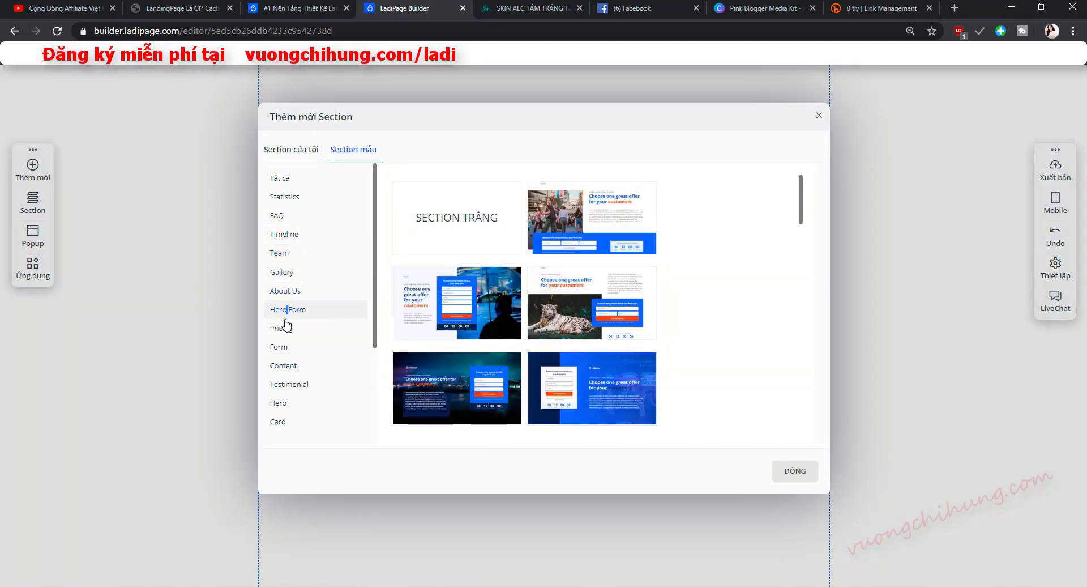
{"action": "left_click", "coordinate": [283, 329]}
{"action": "left_click", "coordinate": [285, 349]}
{"action": "left_click", "coordinate": [284, 366]}
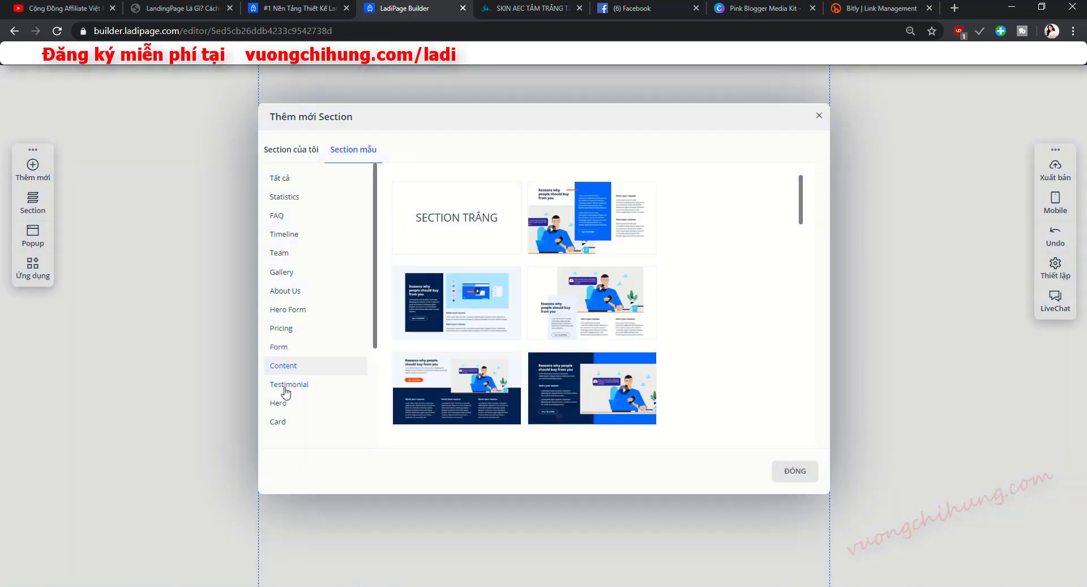
{"action": "left_click", "coordinate": [288, 385]}
{"action": "left_click", "coordinate": [277, 406]}
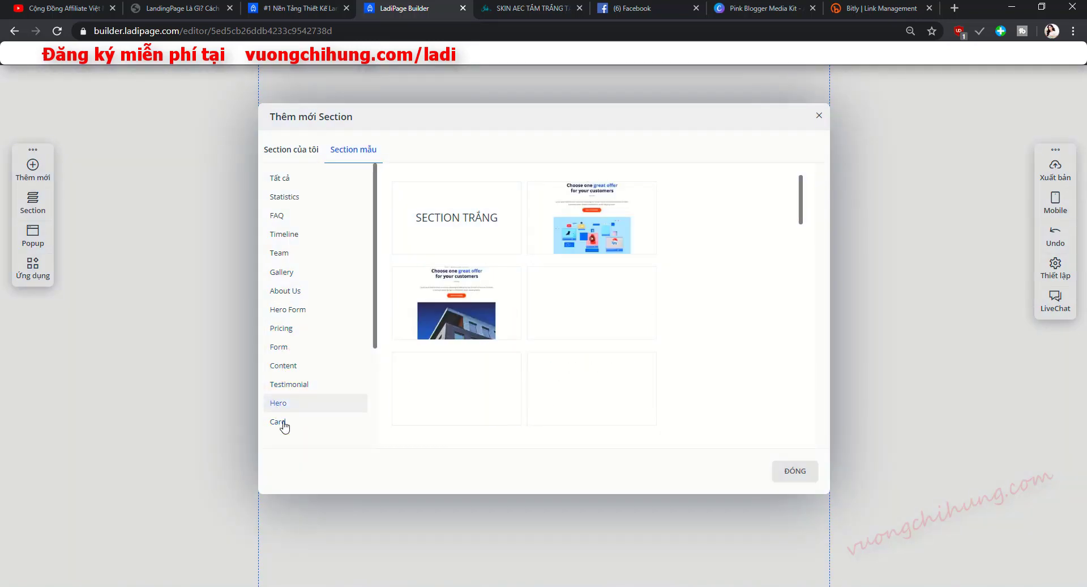
{"action": "left_click", "coordinate": [285, 423]}
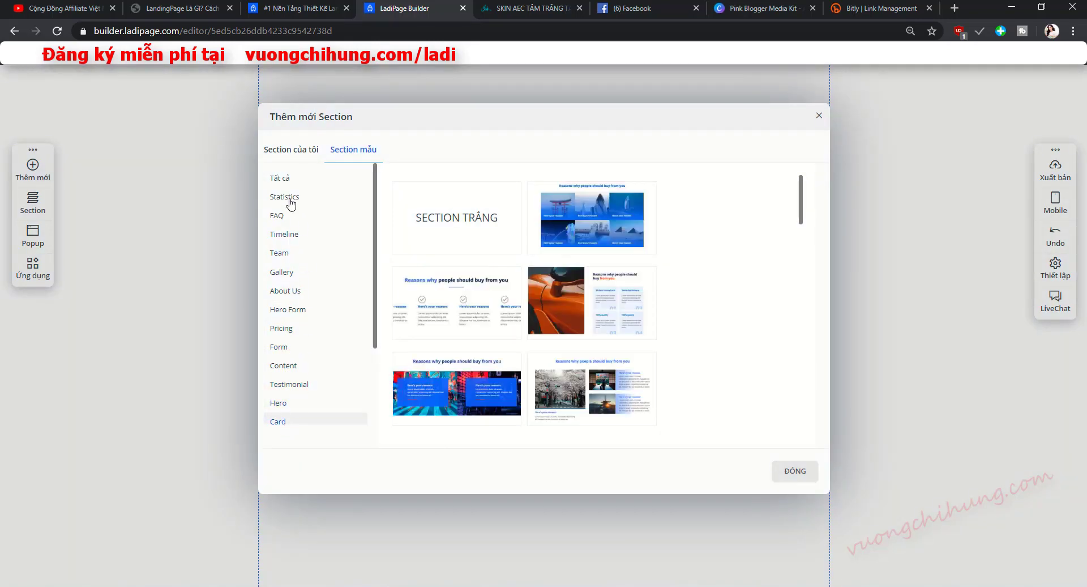
{"action": "left_click", "coordinate": [280, 179]}
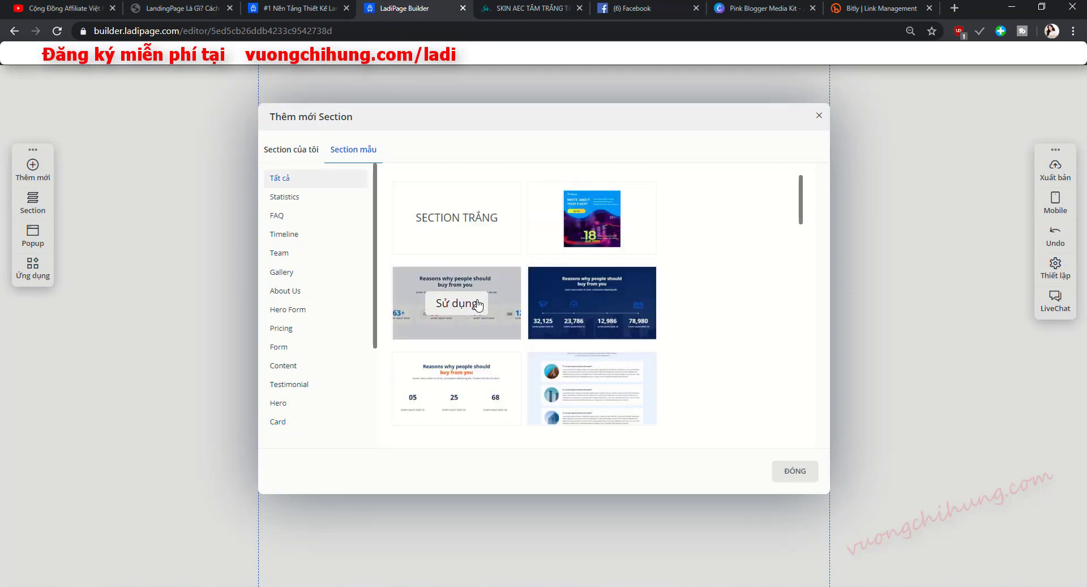
{"action": "left_click", "coordinate": [463, 220]}
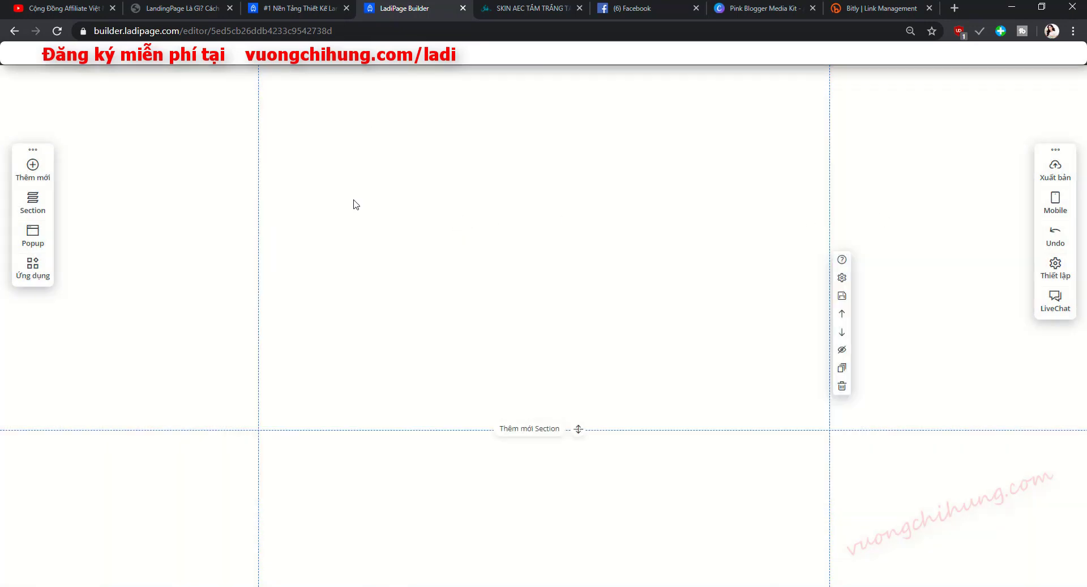
Open SECTION1's settings and expand MÀU & HÌNH NỀN under THIẾT KẾ, leaving Màu cơ bản unchanged.
{"action": "right_click", "coordinate": [540, 180]}
{"action": "left_click", "coordinate": [892, 187]}
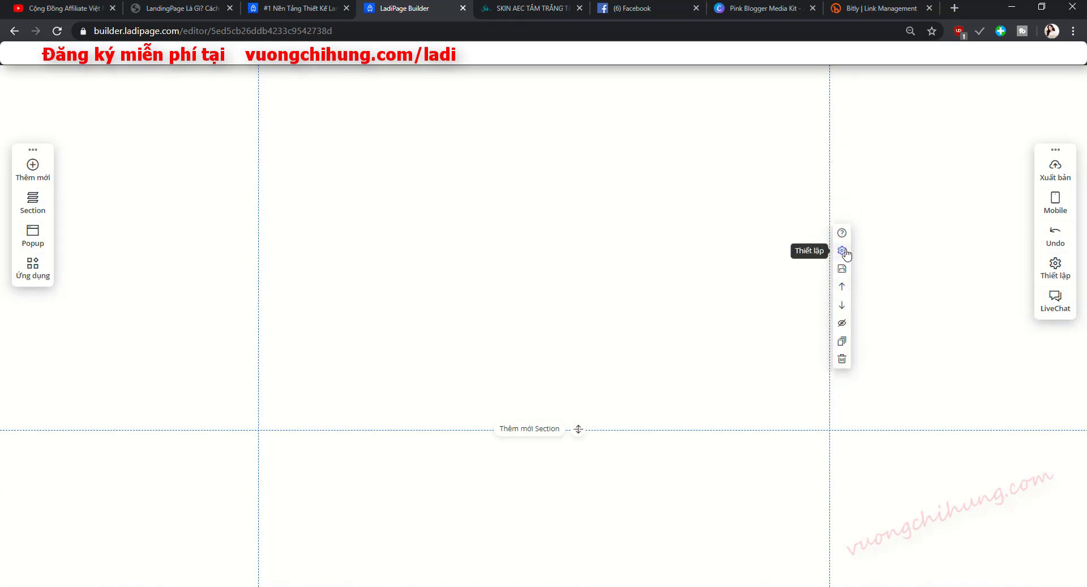
{"action": "left_click", "coordinate": [844, 251]}
{"action": "left_click", "coordinate": [741, 184]}
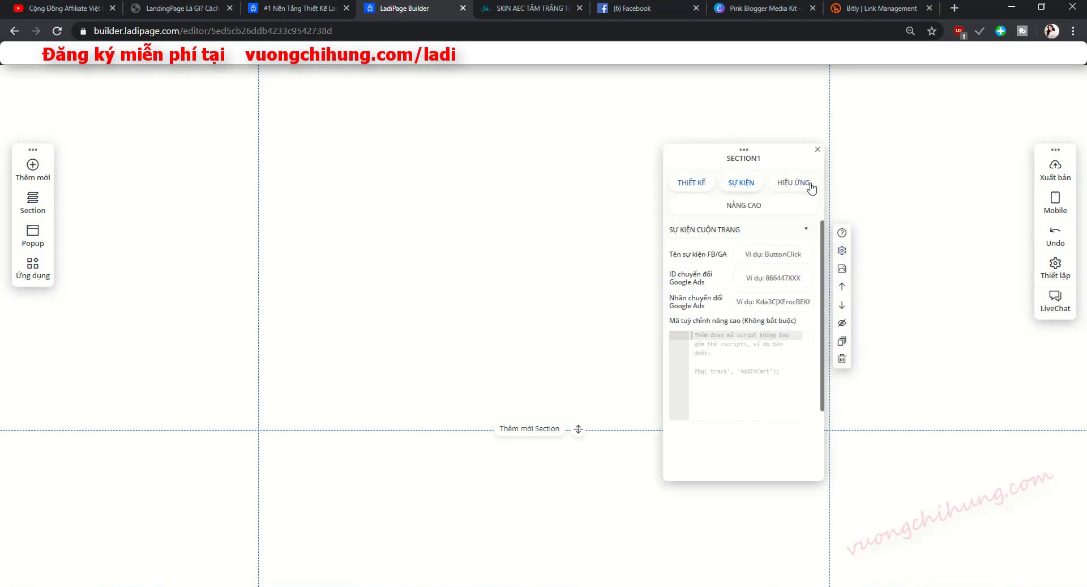
{"action": "left_click", "coordinate": [796, 185]}
{"action": "left_click", "coordinate": [692, 183]}
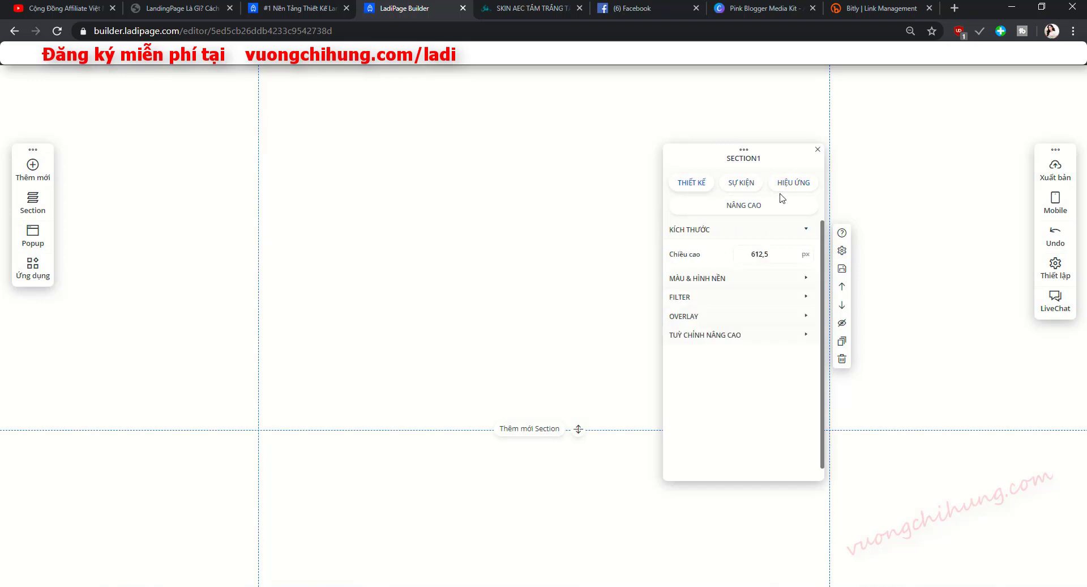
{"action": "left_click", "coordinate": [747, 281]}
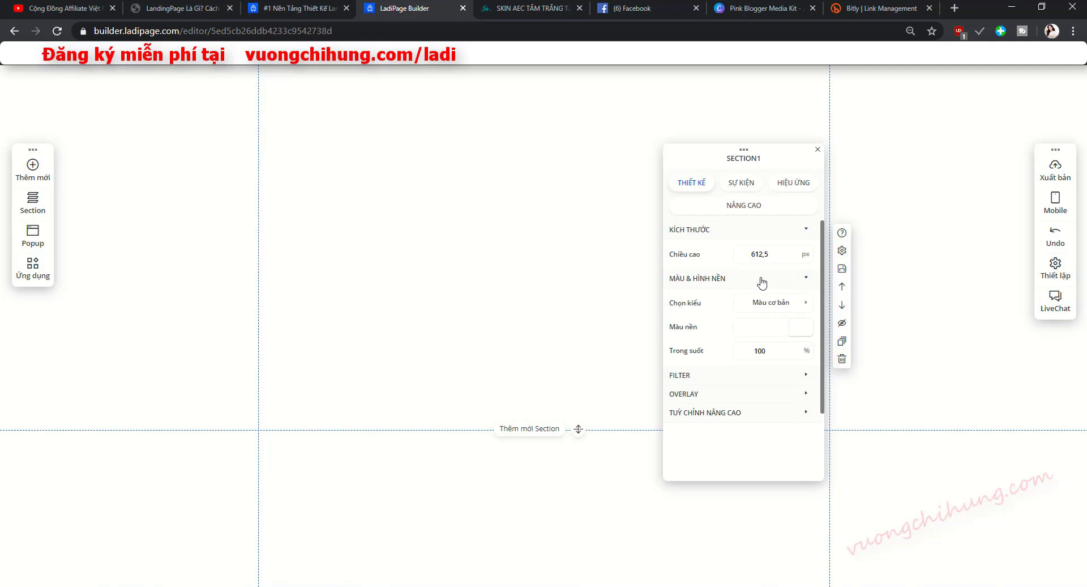
{"action": "left_click", "coordinate": [801, 305]}
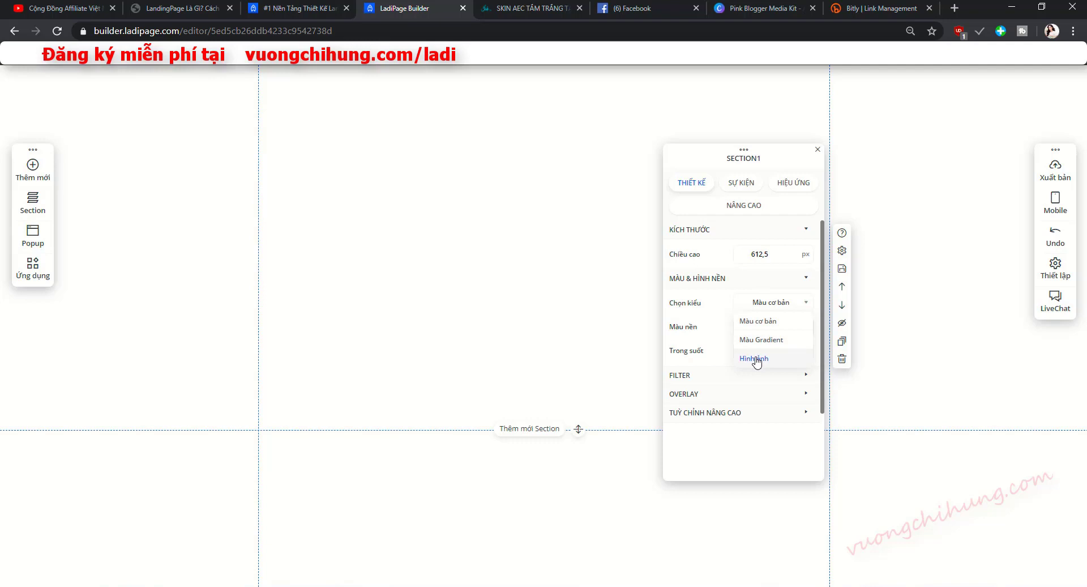
{"action": "left_click", "coordinate": [780, 310]}
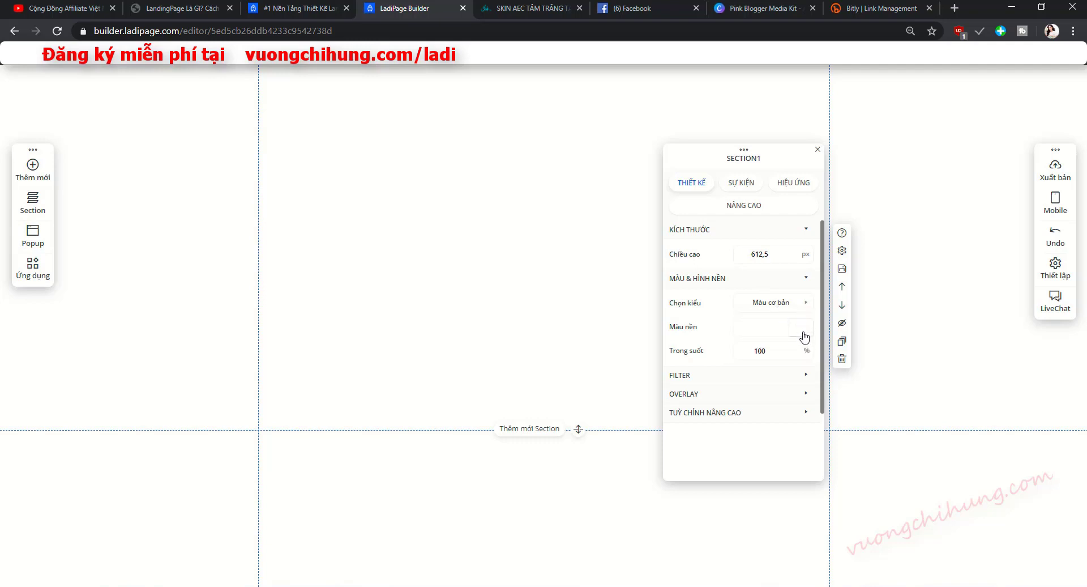
Switch the section background to a Linear Màu Gradient and apply a Gradient mẫu preset.
{"action": "left_click", "coordinate": [797, 300]}
{"action": "left_click", "coordinate": [771, 341]}
{"action": "left_click", "coordinate": [800, 331]}
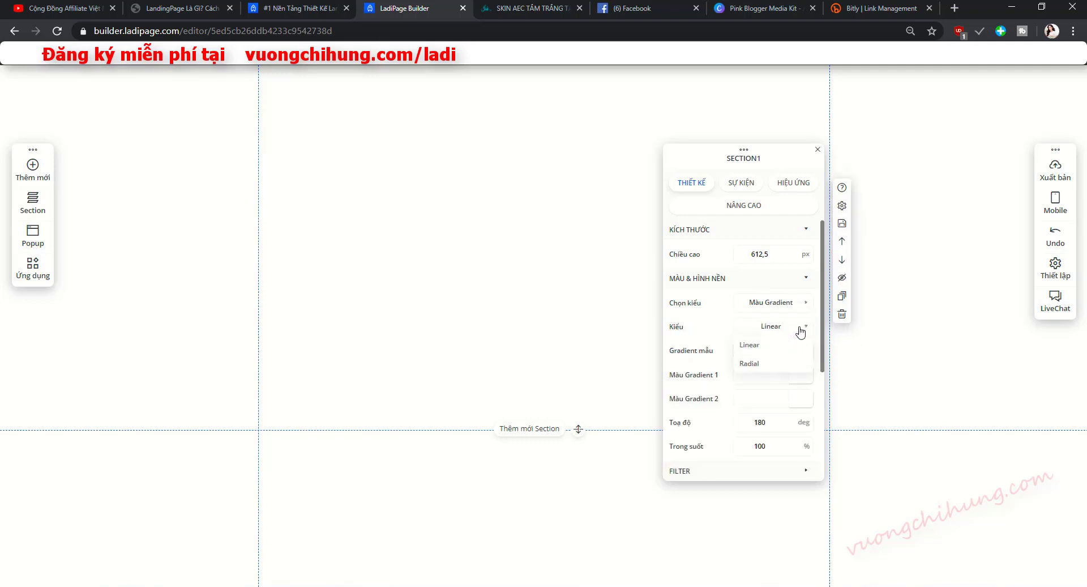
{"action": "left_click", "coordinate": [795, 345]}
{"action": "left_click", "coordinate": [798, 352]}
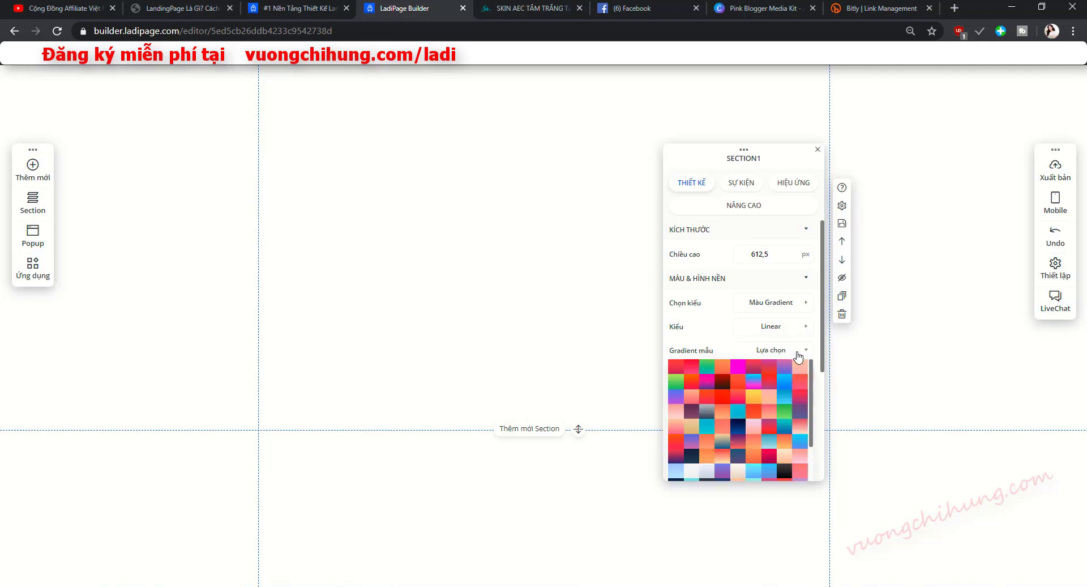
{"action": "left_click", "coordinate": [775, 383]}
Try various preset gradient swatches against the reference page, settling on peach-to-pink.
{"action": "left_click", "coordinate": [799, 369]}
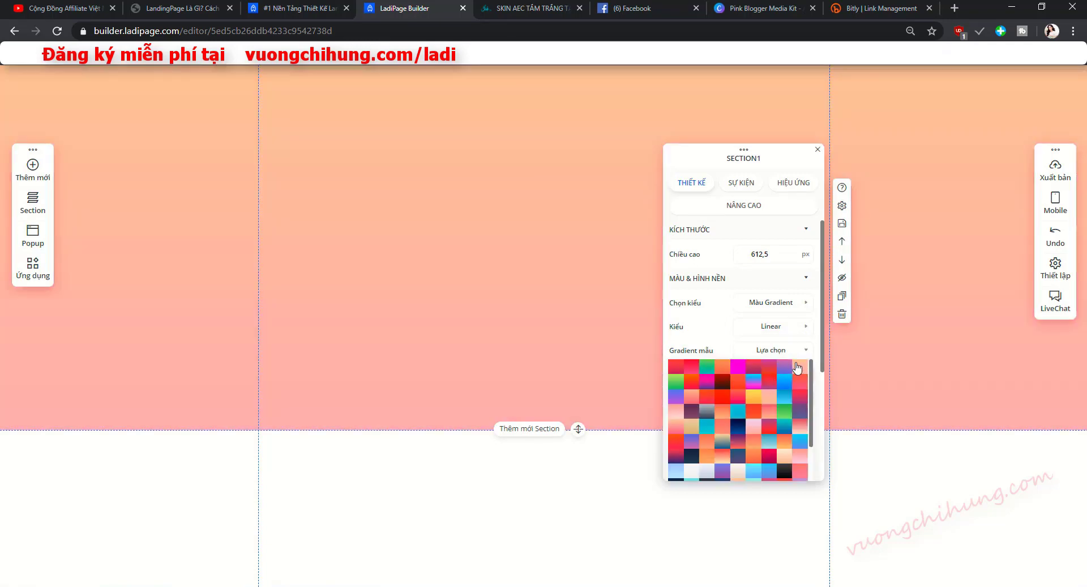
{"action": "left_click", "coordinate": [726, 430]}
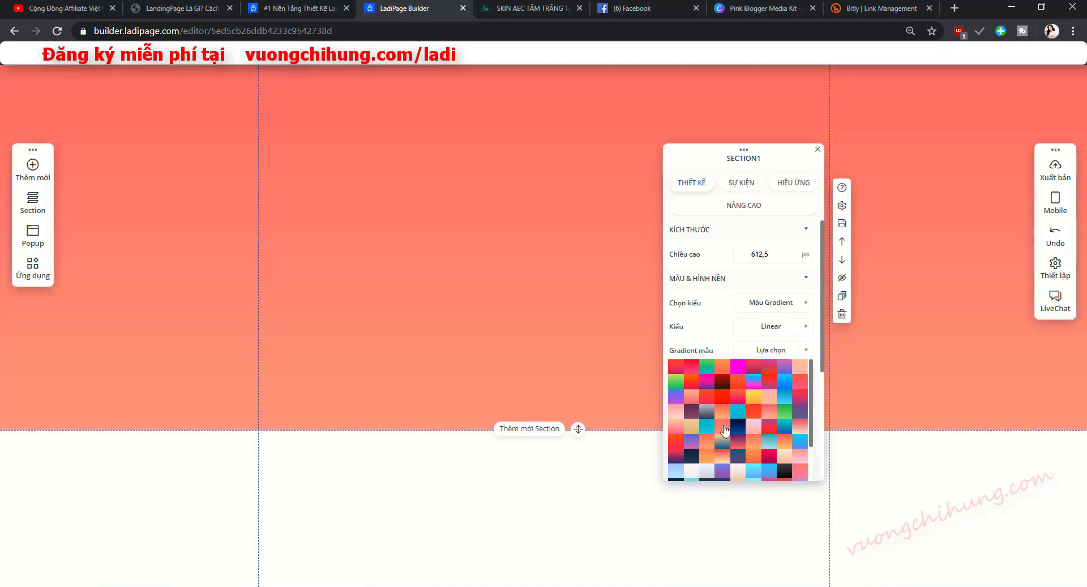
{"action": "left_click", "coordinate": [521, 7]}
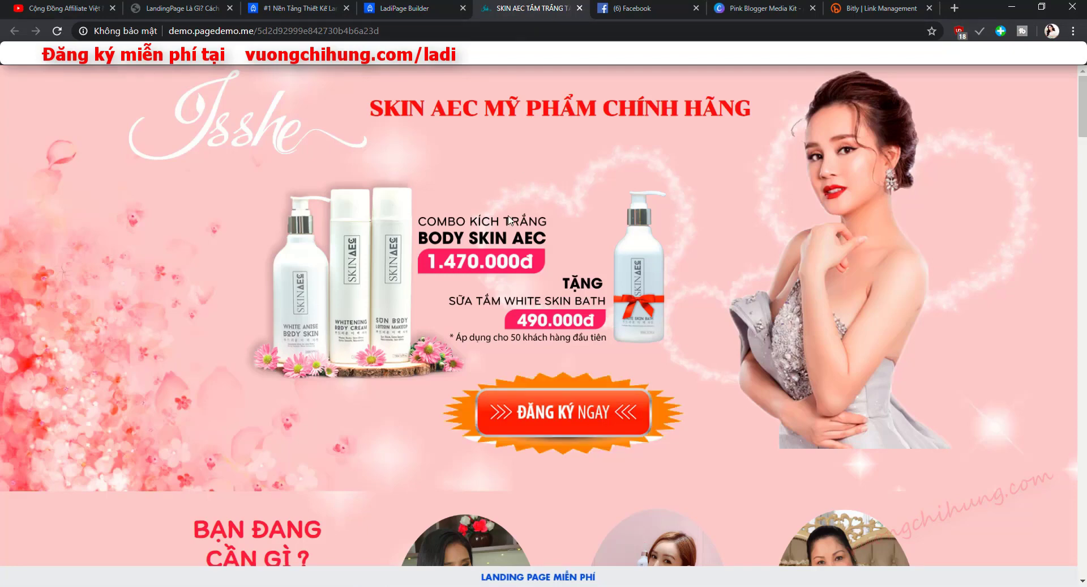
{"action": "left_click", "coordinate": [402, 7]}
{"action": "left_click", "coordinate": [726, 413]}
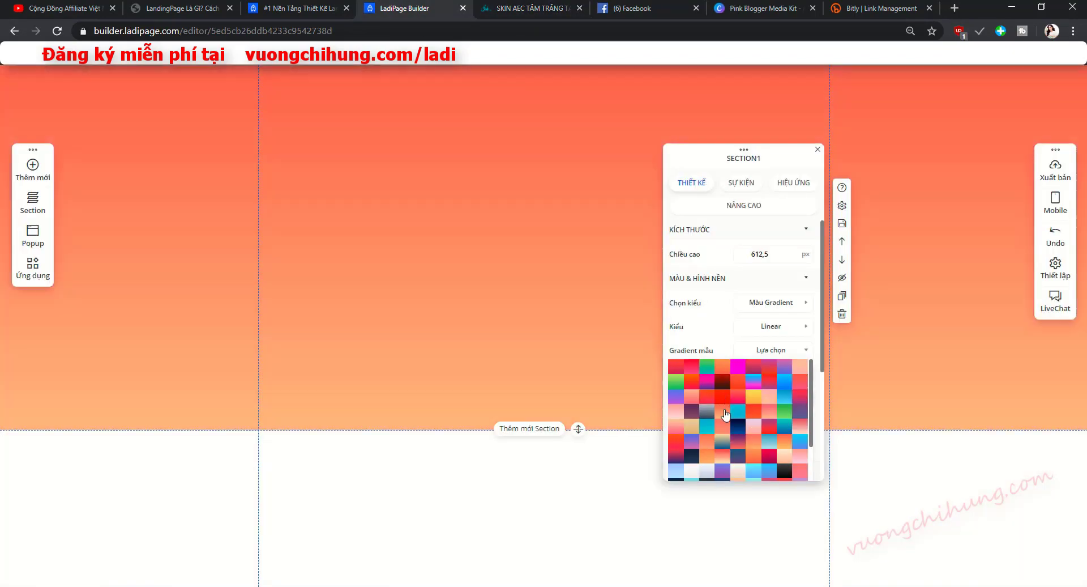
{"action": "left_click", "coordinate": [679, 369]}
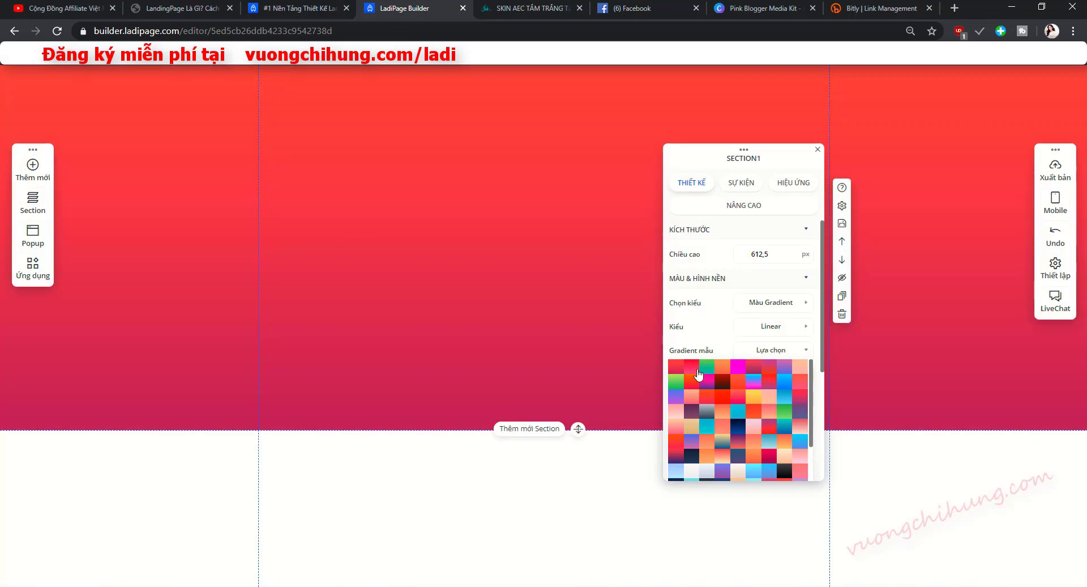
{"action": "left_click", "coordinate": [723, 370]}
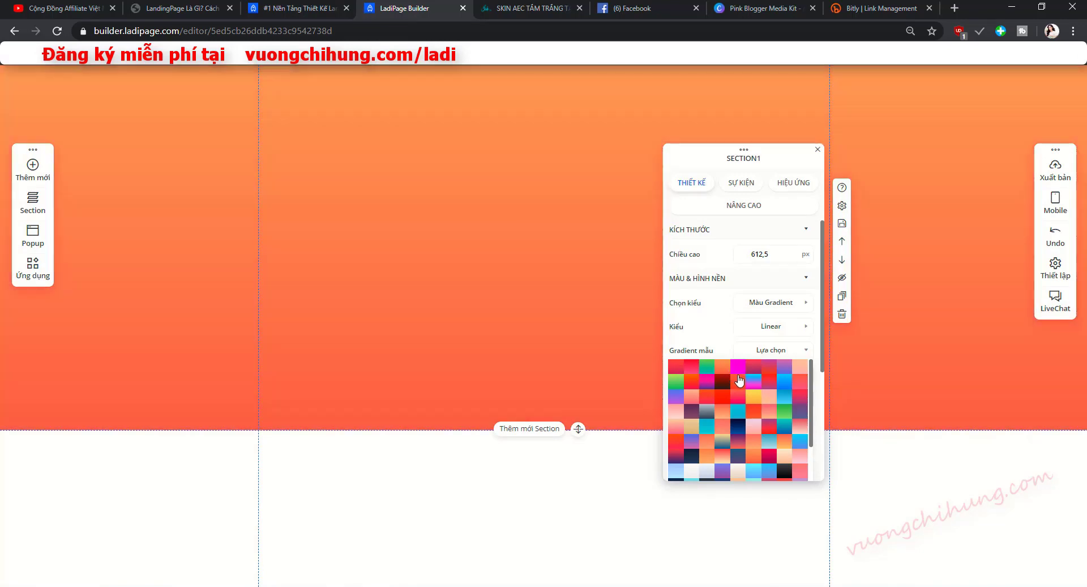
{"action": "left_click", "coordinate": [798, 368]}
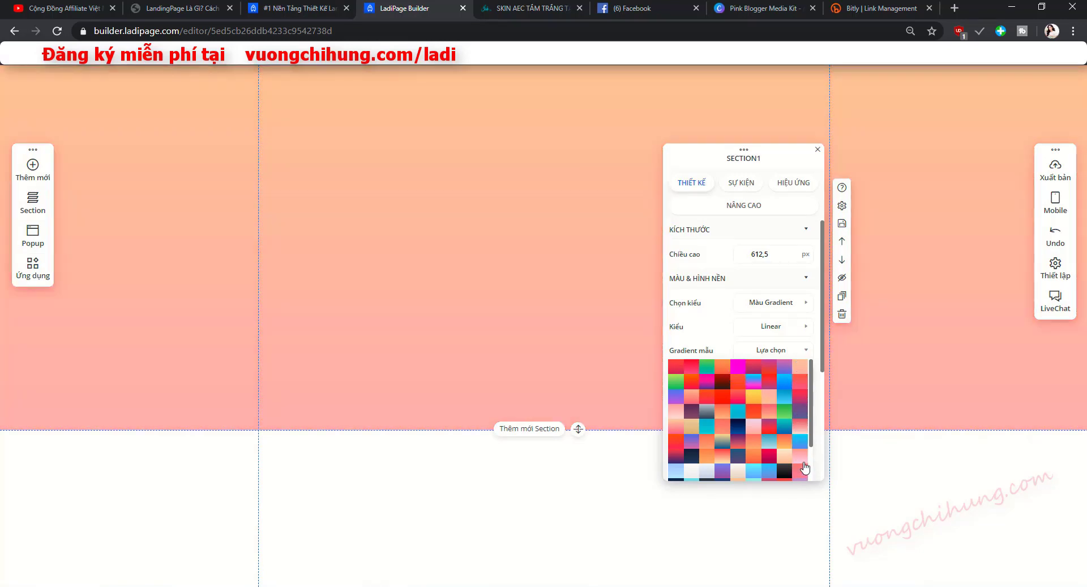
{"action": "left_click", "coordinate": [805, 463]}
{"action": "left_click", "coordinate": [754, 462]}
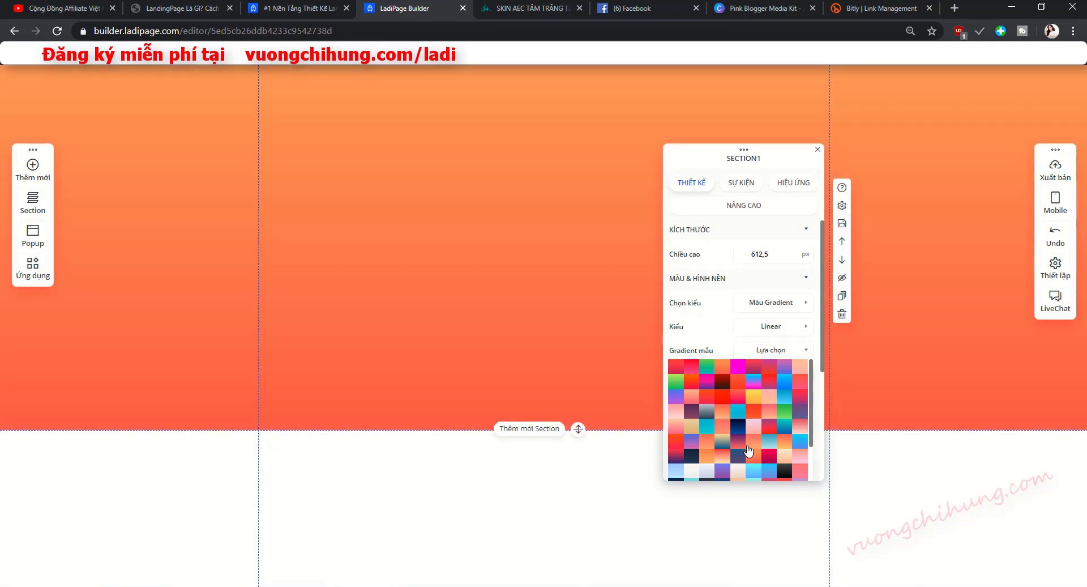
{"action": "left_click", "coordinate": [705, 449]}
{"action": "left_click", "coordinate": [683, 447]}
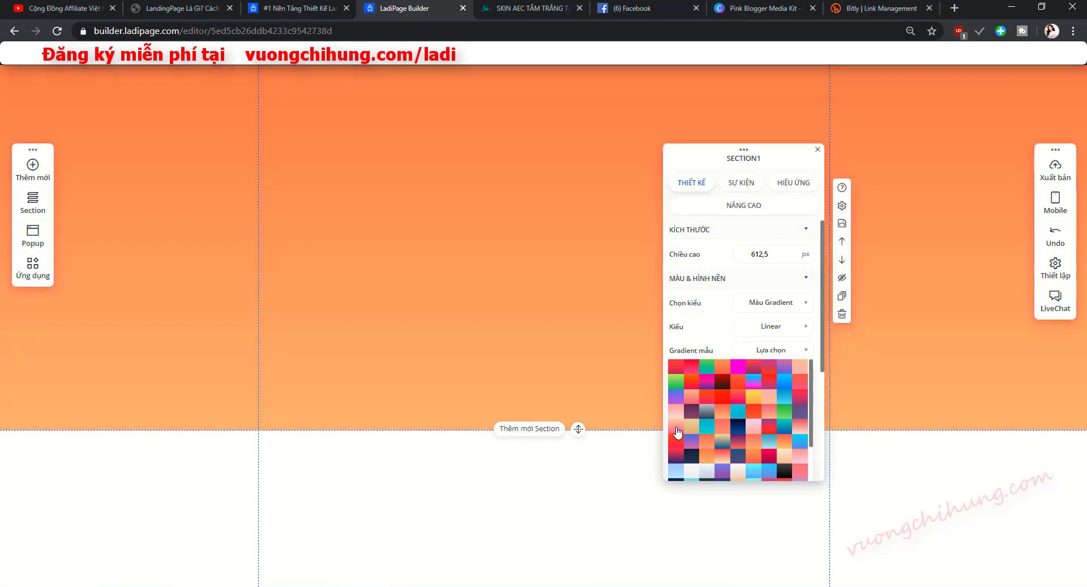
{"action": "left_click", "coordinate": [679, 424]}
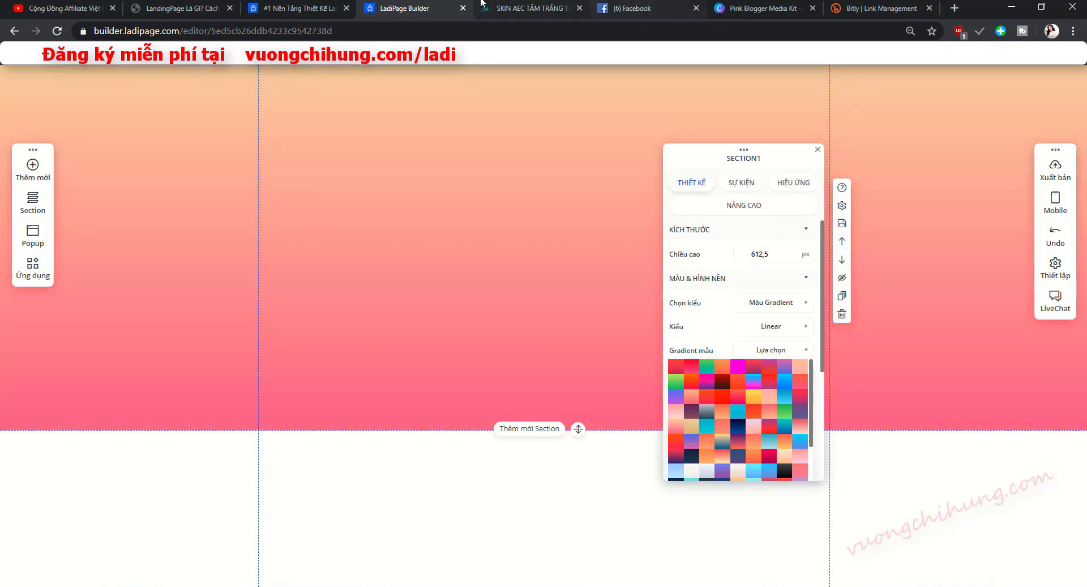
Compare the gradient with the SKIN AEC reference page and bring that page up.
{"action": "left_click", "coordinate": [510, 7]}
{"action": "left_click", "coordinate": [382, 8]}
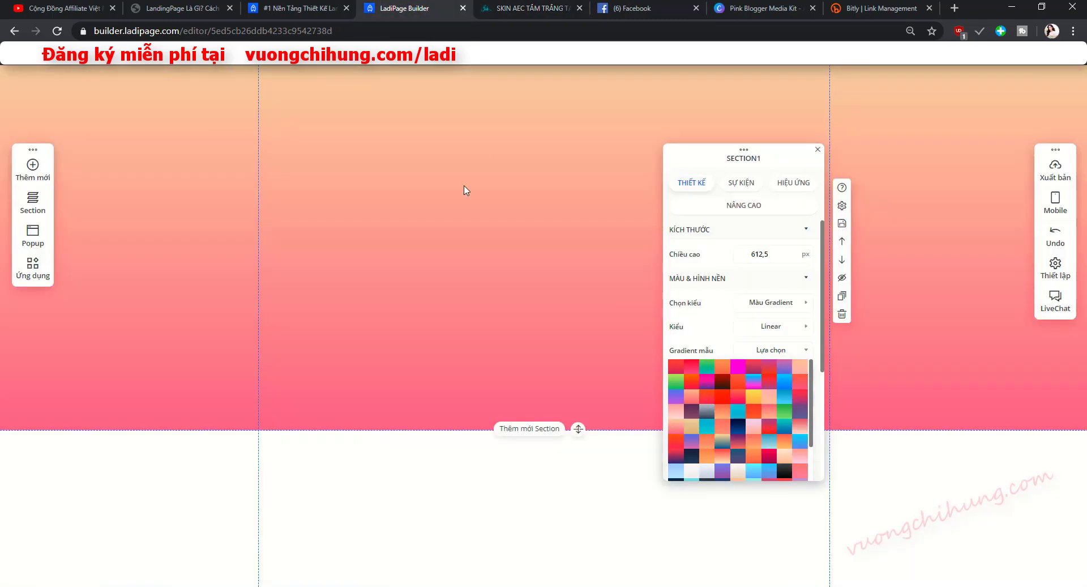
{"action": "left_click", "coordinate": [526, 7]}
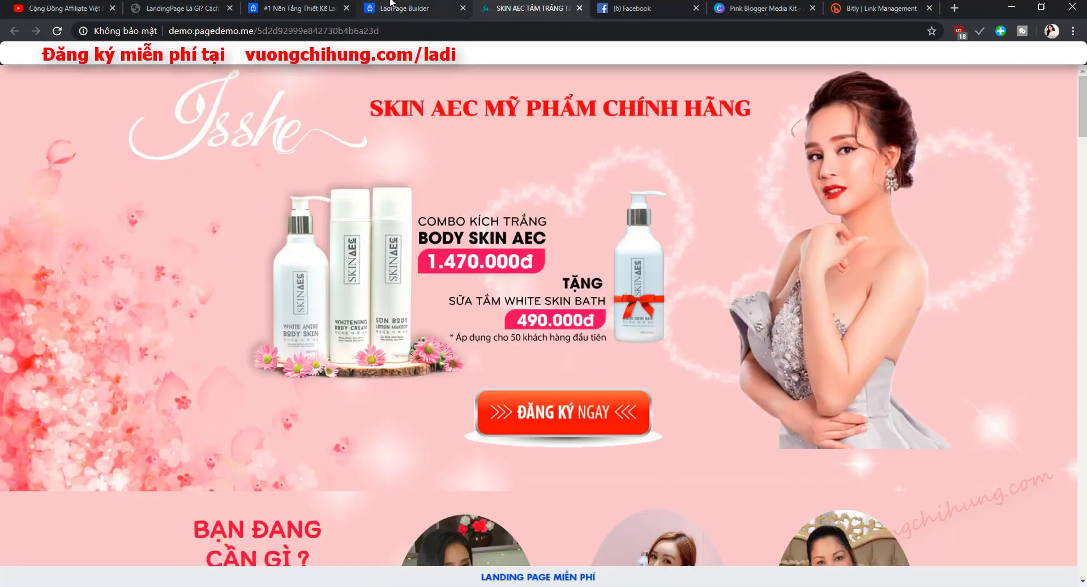
Copy the reference heading, close the section settings, and add a Tiêu đề headline element.
{"action": "left_click_drag", "start_coordinate": [374, 109], "coordinate": [732, 133]}
{"action": "key", "text": "ctrl+c"}
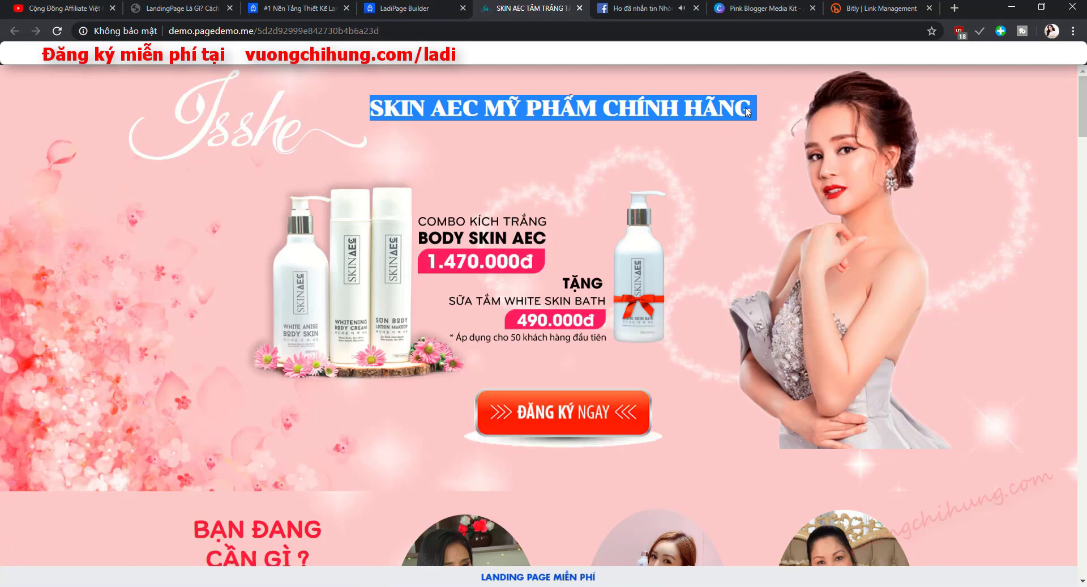
{"action": "key", "text": "ctrl+shift+Tab"}
{"action": "left_click", "coordinate": [817, 151]}
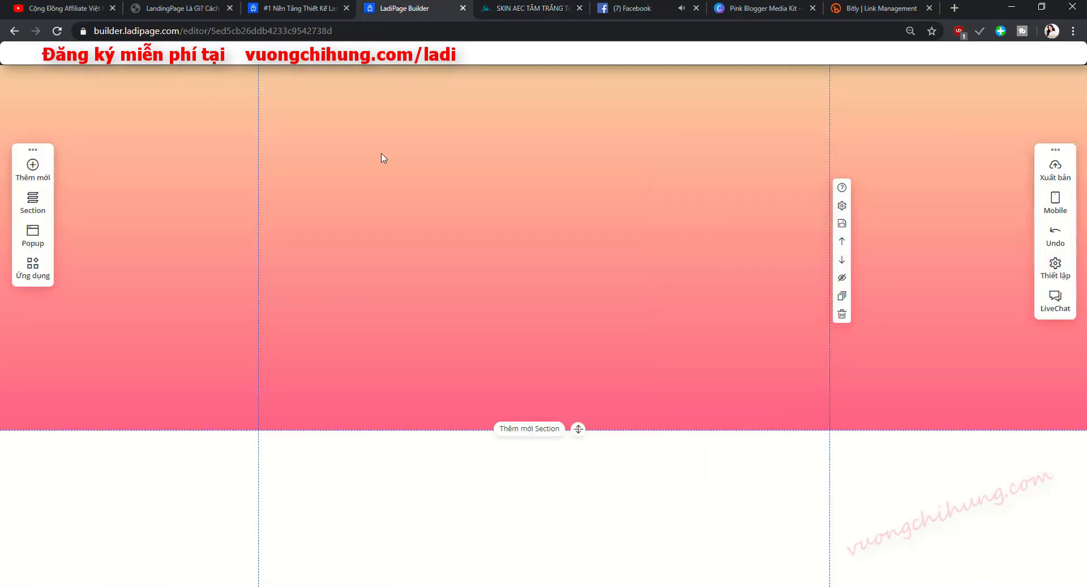
{"action": "left_click", "coordinate": [36, 170]}
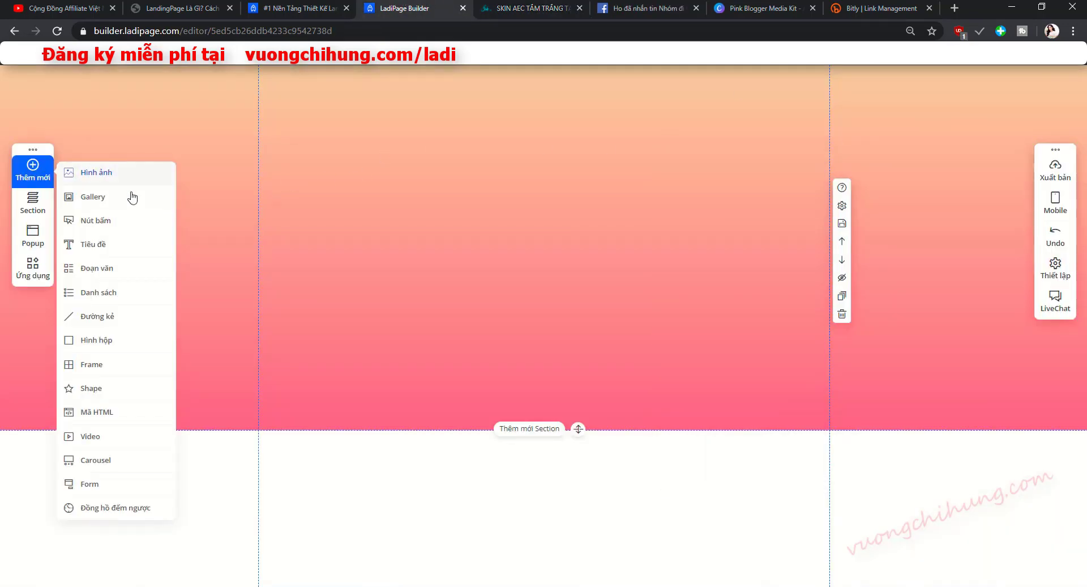
{"action": "left_click", "coordinate": [103, 250]}
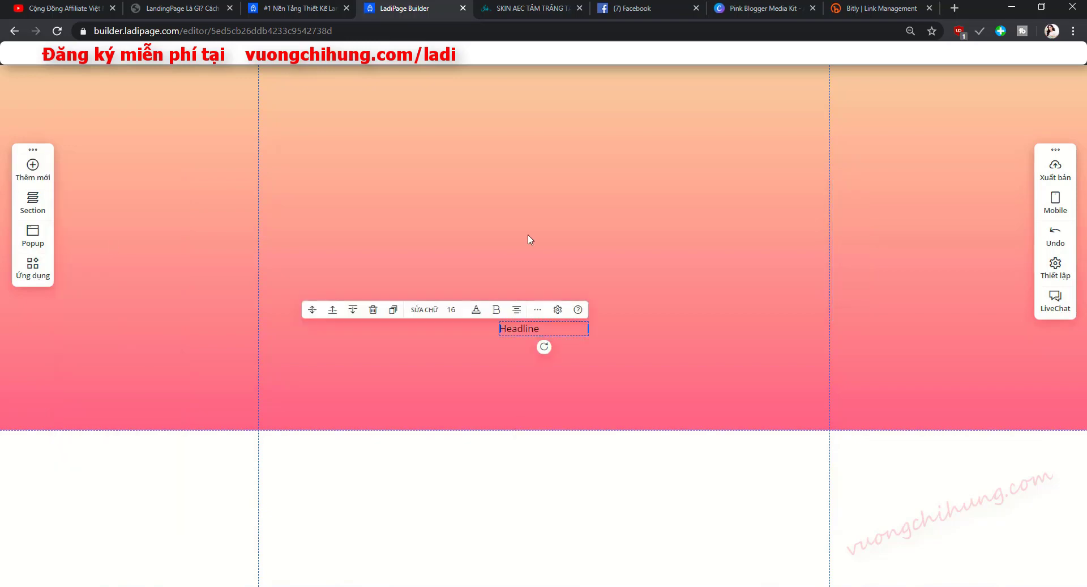
Paste 'SKIN AEC MỸ PHẨM CHÍNH HÃNG' over the Headline and widen the box to one line.
{"action": "left_click", "coordinate": [563, 8]}
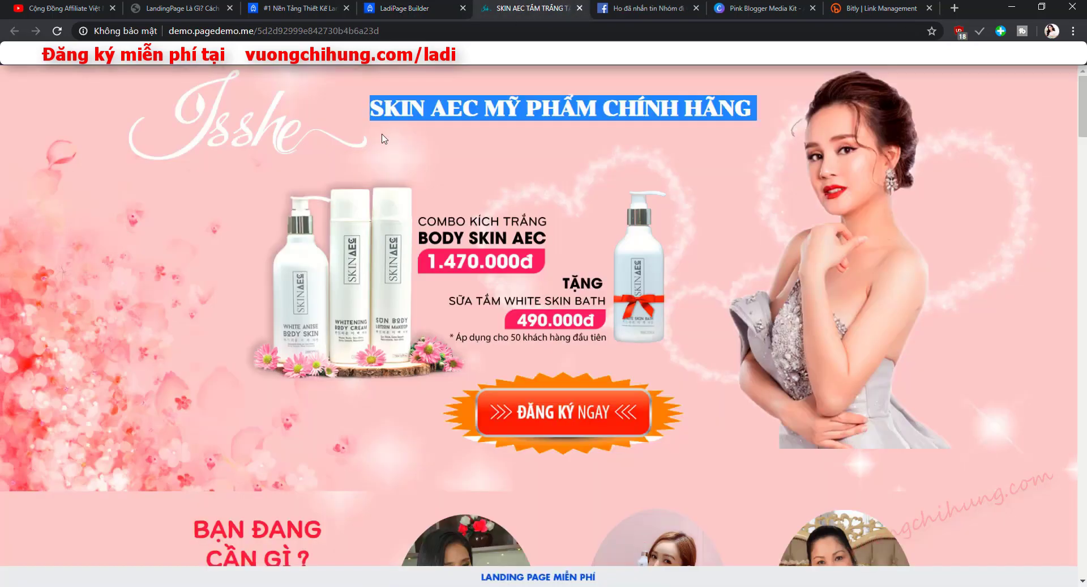
{"action": "left_click", "coordinate": [419, 7]}
{"action": "double_click", "coordinate": [563, 327]}
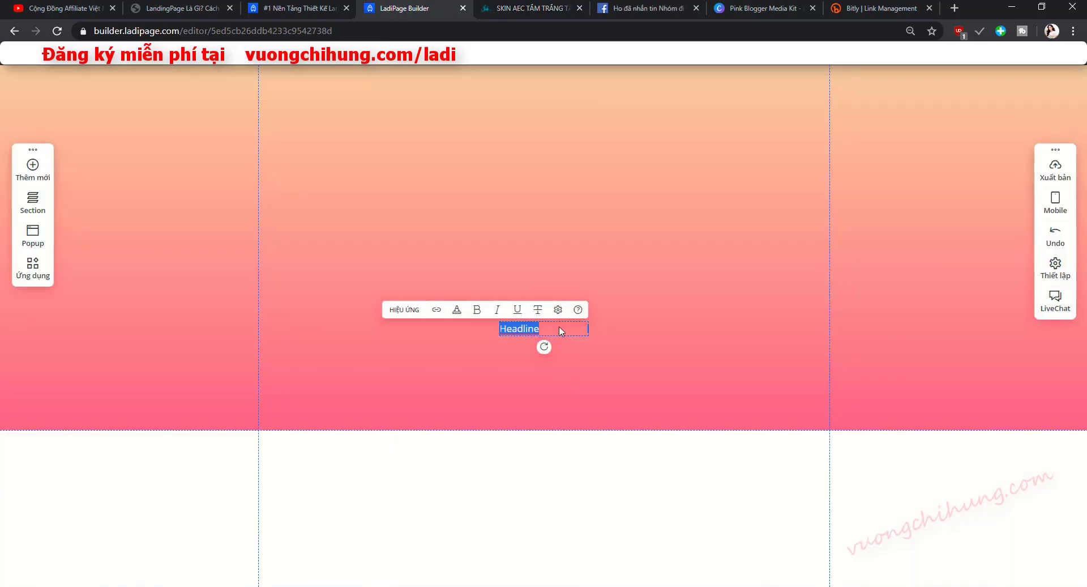
{"action": "key", "text": "ctrl+v"}
{"action": "left_click", "coordinate": [601, 346]}
{"action": "left_click", "coordinate": [584, 342]}
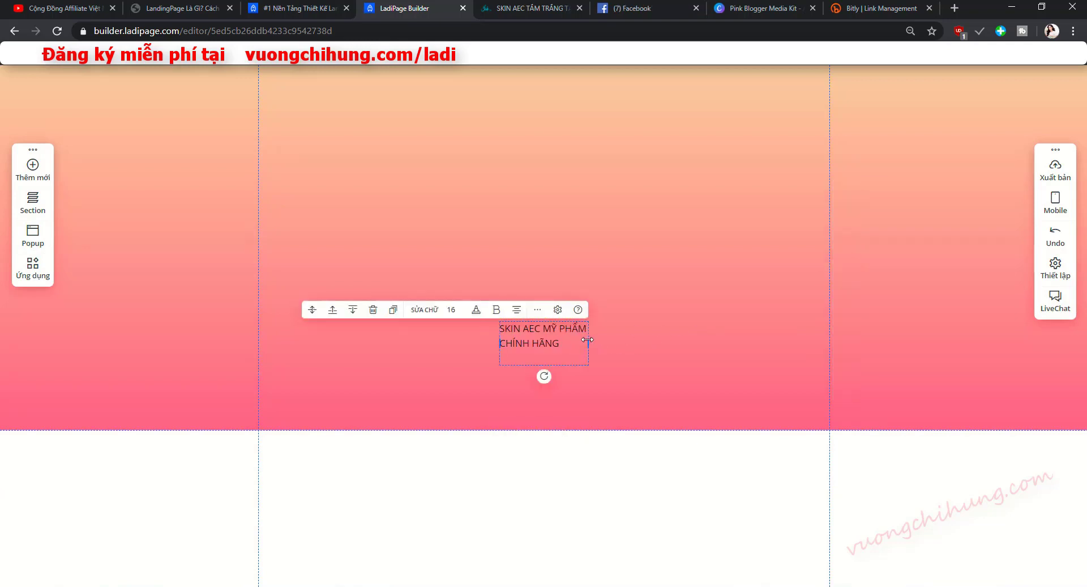
{"action": "left_click_drag", "start_coordinate": [587, 340], "coordinate": [818, 340]}
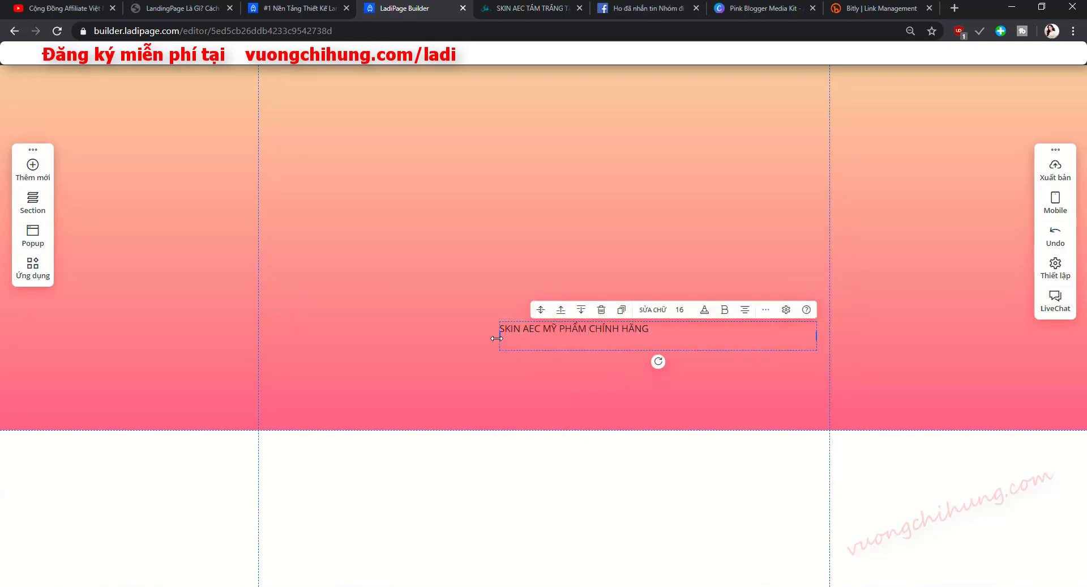
Widen the headline box, place it at the top, and centre-align its text.
{"action": "left_click_drag", "start_coordinate": [496, 338], "coordinate": [493, 102]}
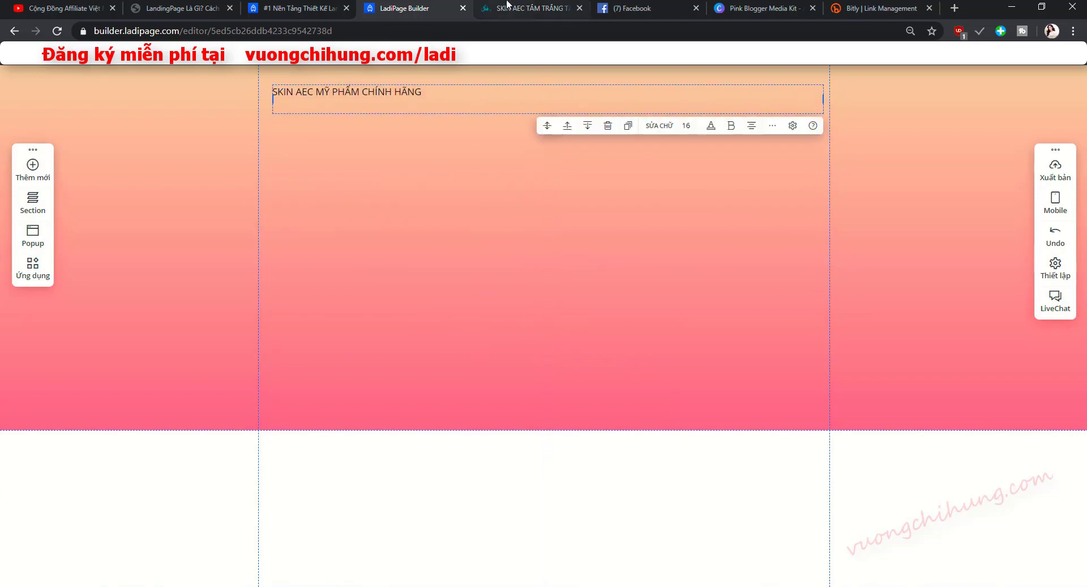
{"action": "left_click", "coordinate": [508, 7]}
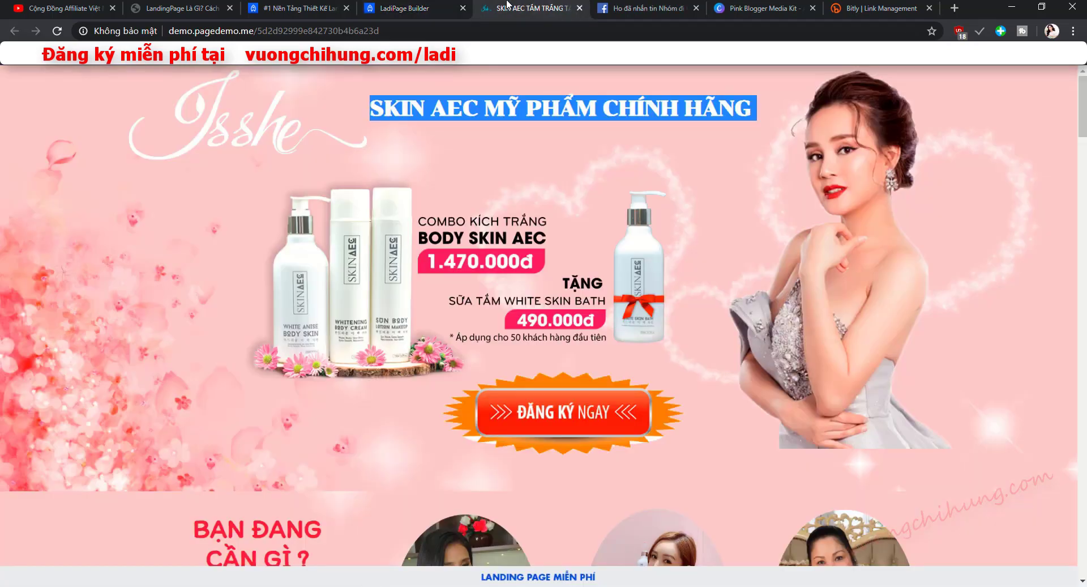
{"action": "left_click", "coordinate": [408, 11]}
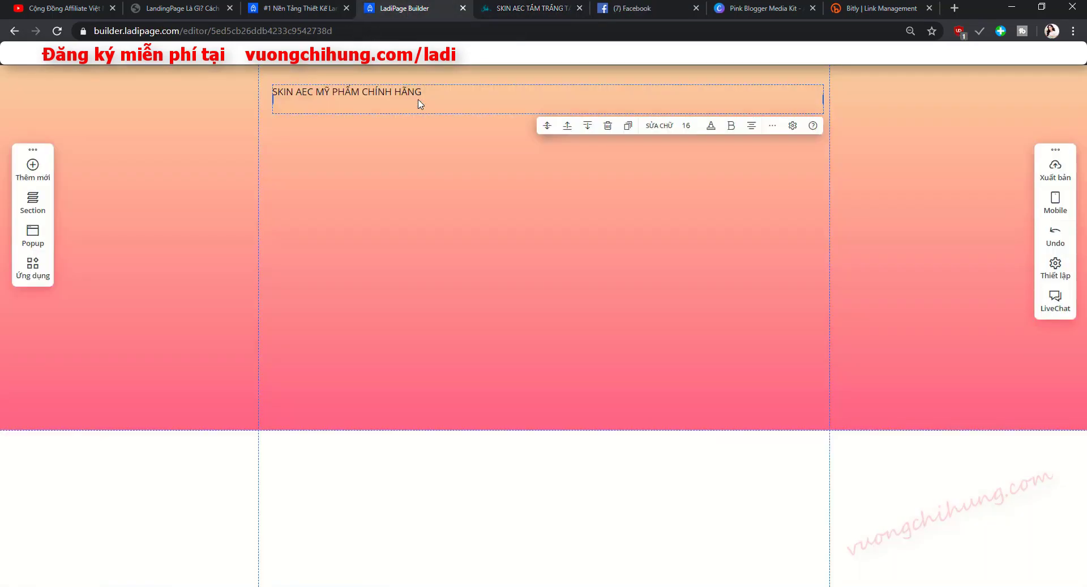
{"action": "left_click", "coordinate": [751, 126]}
{"action": "left_click", "coordinate": [716, 170]}
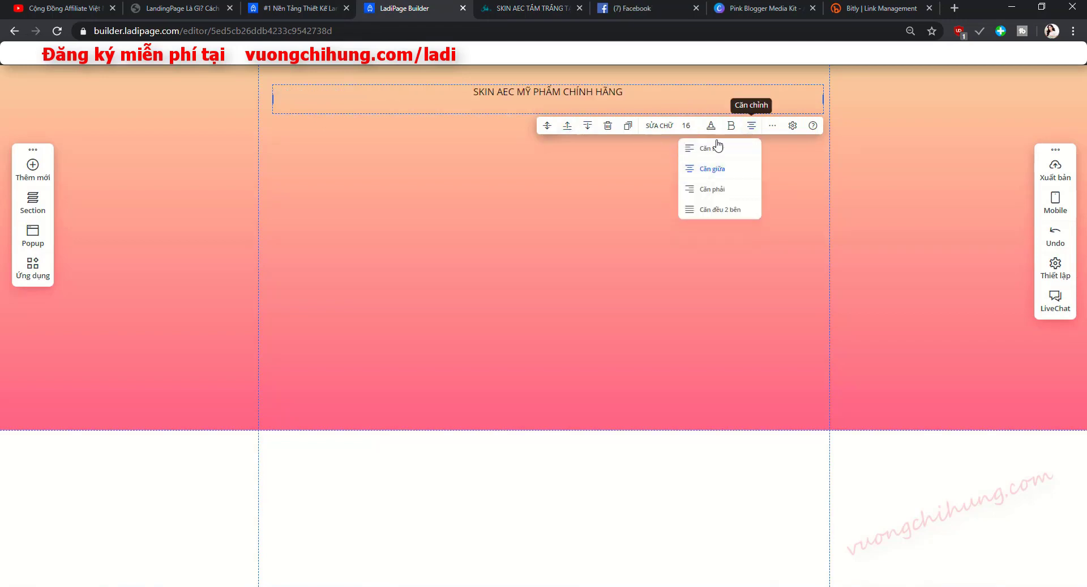
Make the headline SKIN AEC MỸ PHẨM CHÍNH HÃNG bold and red.
{"action": "left_click", "coordinate": [732, 126]}
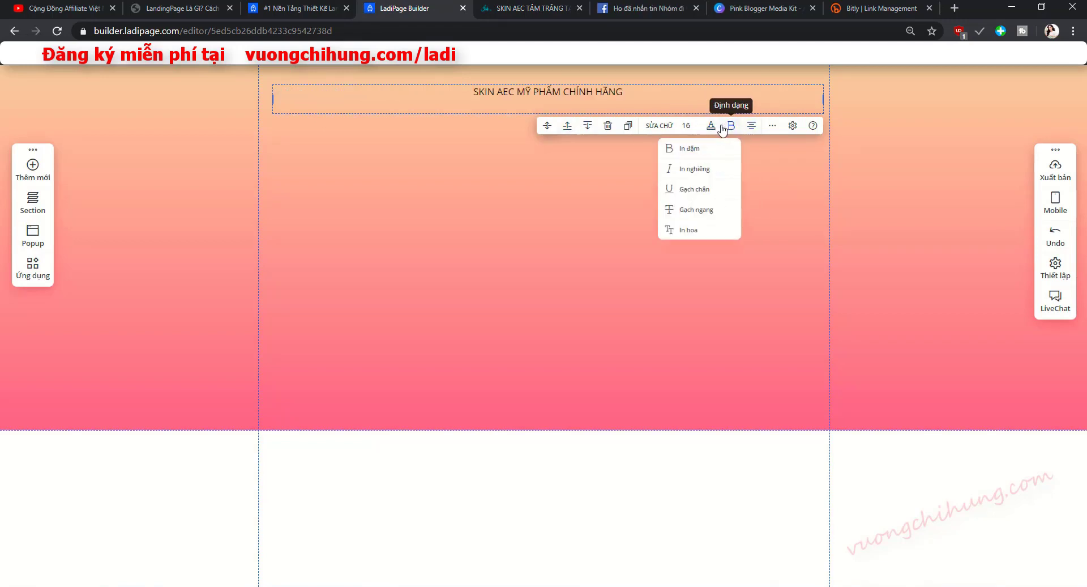
{"action": "left_click", "coordinate": [690, 148]}
{"action": "left_click", "coordinate": [568, 7]}
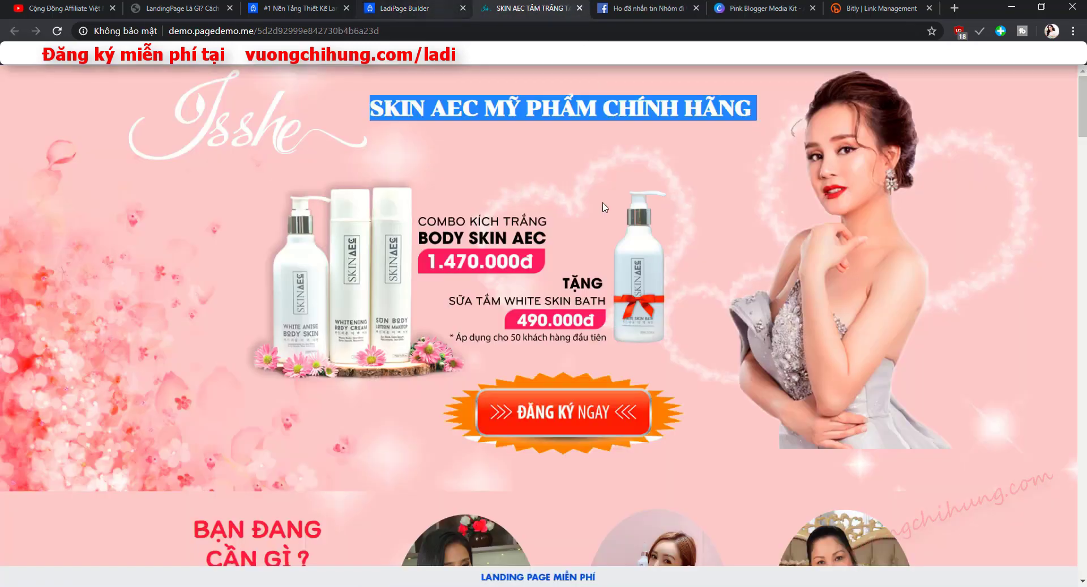
{"action": "left_click", "coordinate": [451, 11]}
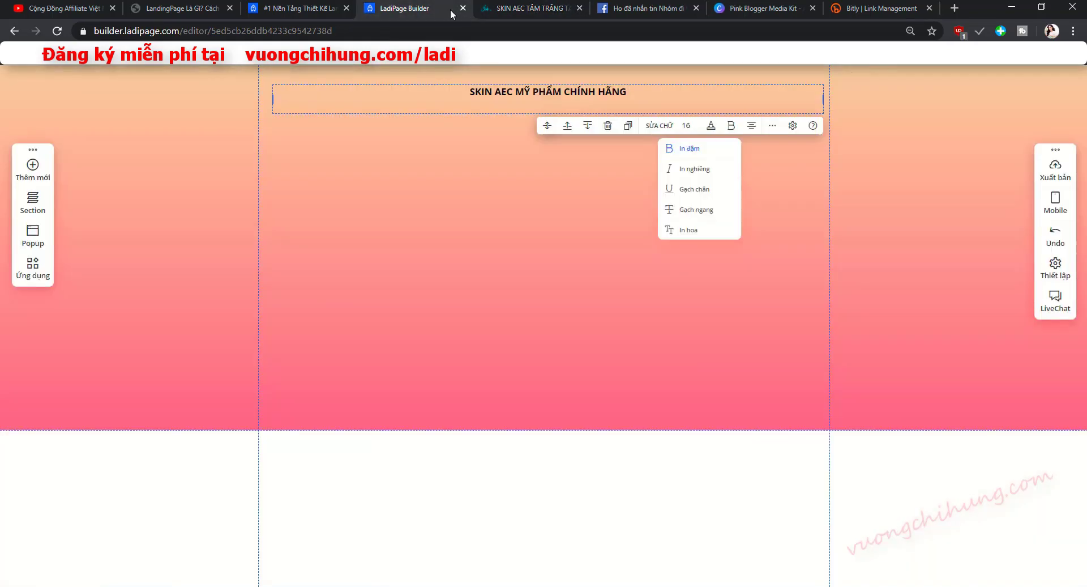
{"action": "left_click", "coordinate": [711, 126]}
{"action": "left_click", "coordinate": [187, 319]}
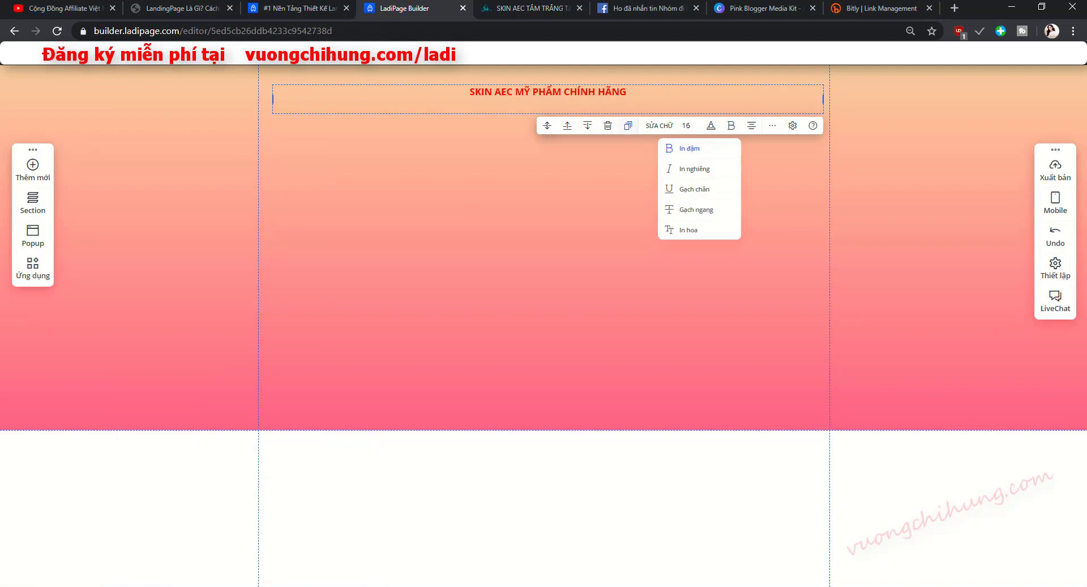
Step the headline font size up to 31, then back down to about 28.
{"action": "left_click", "coordinate": [699, 123]}
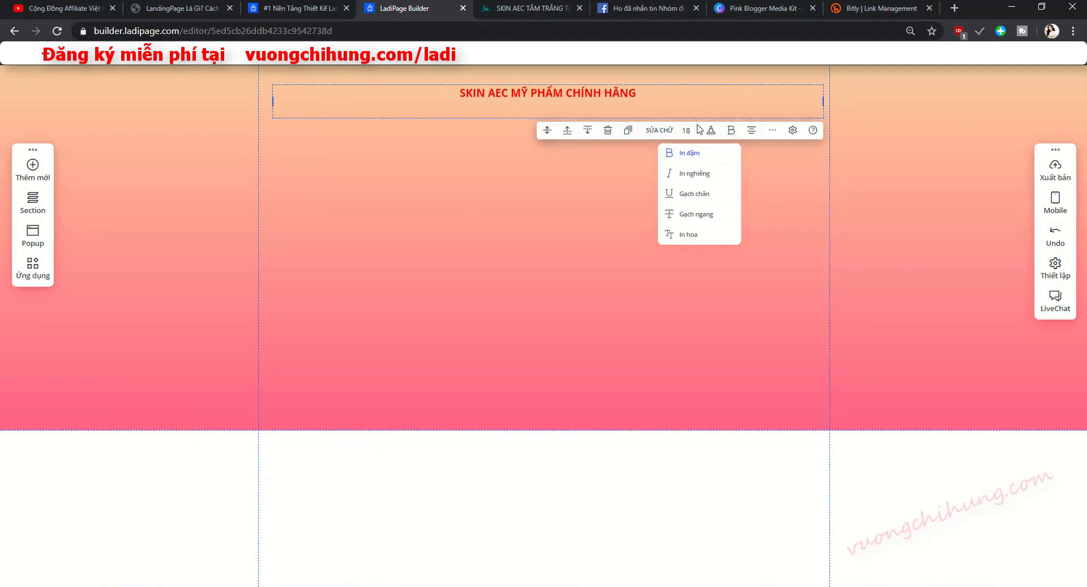
{"action": "left_click", "coordinate": [699, 130]}
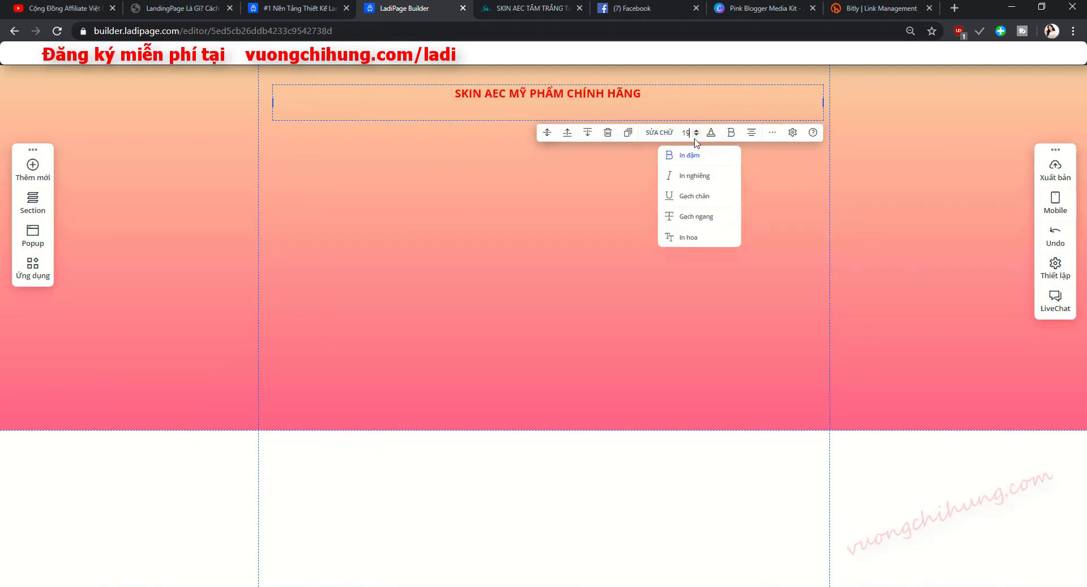
{"action": "left_click", "coordinate": [698, 132]}
{"action": "left_click", "coordinate": [698, 134]}
{"action": "left_click", "coordinate": [699, 136]}
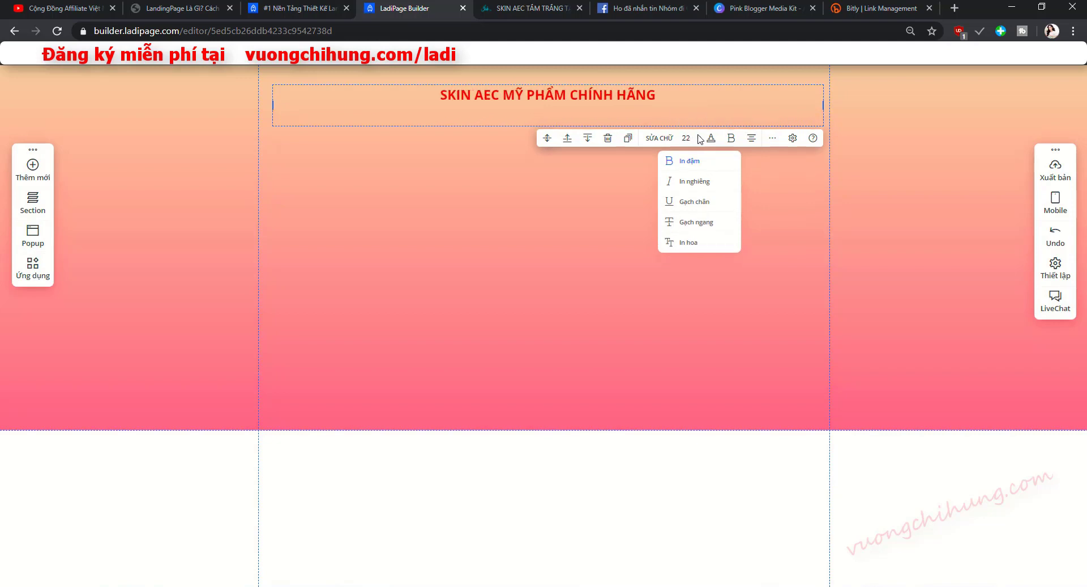
{"action": "left_click", "coordinate": [698, 137]}
{"action": "left_click", "coordinate": [699, 140]}
{"action": "left_click", "coordinate": [698, 142]}
{"action": "left_click", "coordinate": [699, 144]}
{"action": "left_click", "coordinate": [699, 147]}
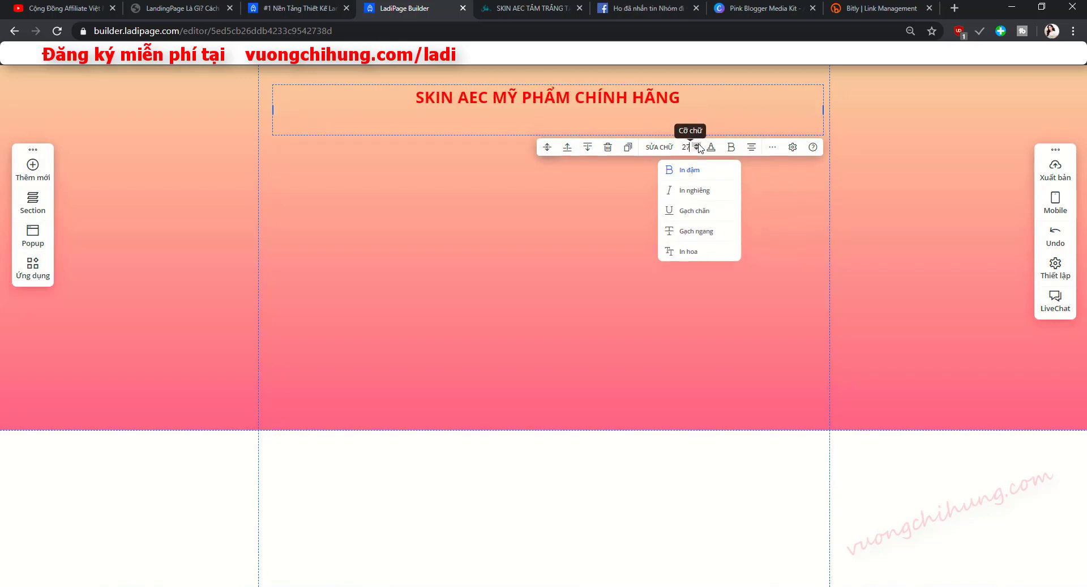
{"action": "left_click", "coordinate": [699, 149]}
{"action": "left_click", "coordinate": [699, 149]}
{"action": "left_click", "coordinate": [699, 151]}
{"action": "left_click", "coordinate": [699, 153]}
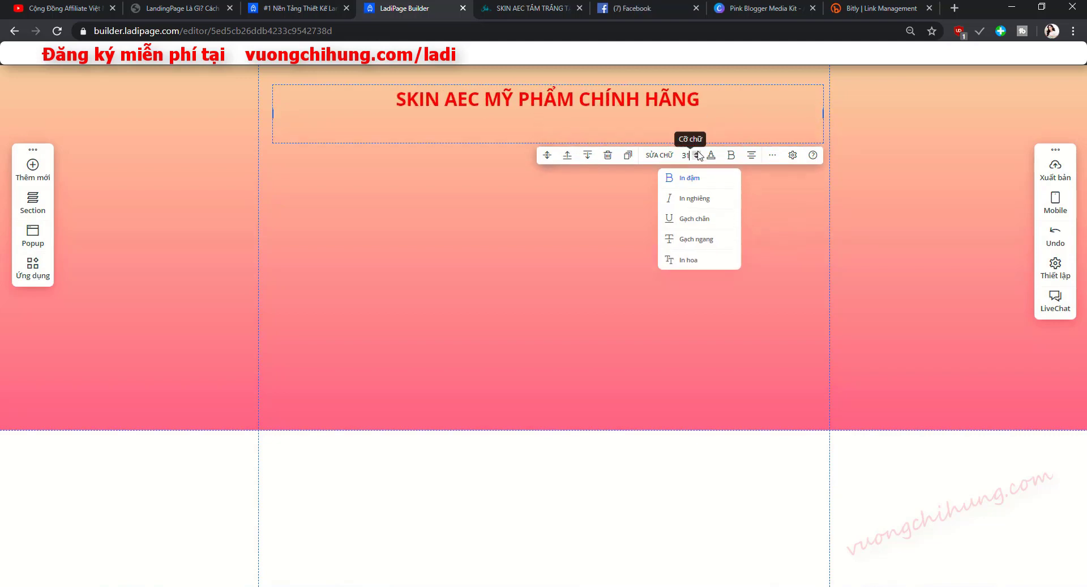
{"action": "left_click", "coordinate": [699, 156]}
{"action": "left_click", "coordinate": [698, 154]}
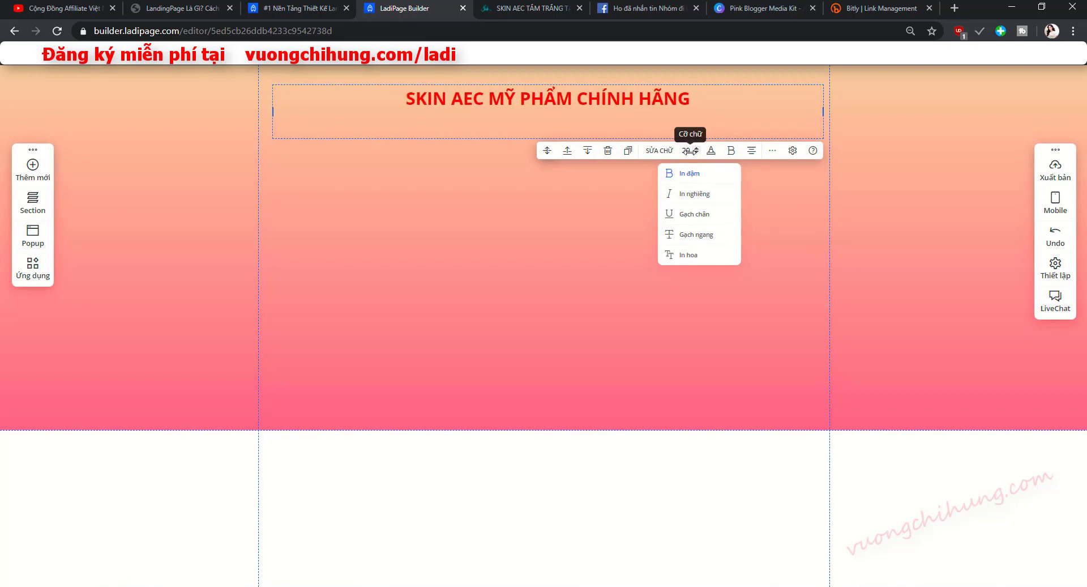
{"action": "left_click", "coordinate": [697, 152]}
Retype the headline font size, reapply bold, and settle it at size 26.
{"action": "left_click", "coordinate": [689, 149]}
{"action": "key", "text": "BackSpace"}
{"action": "key", "text": "BackSpace"}
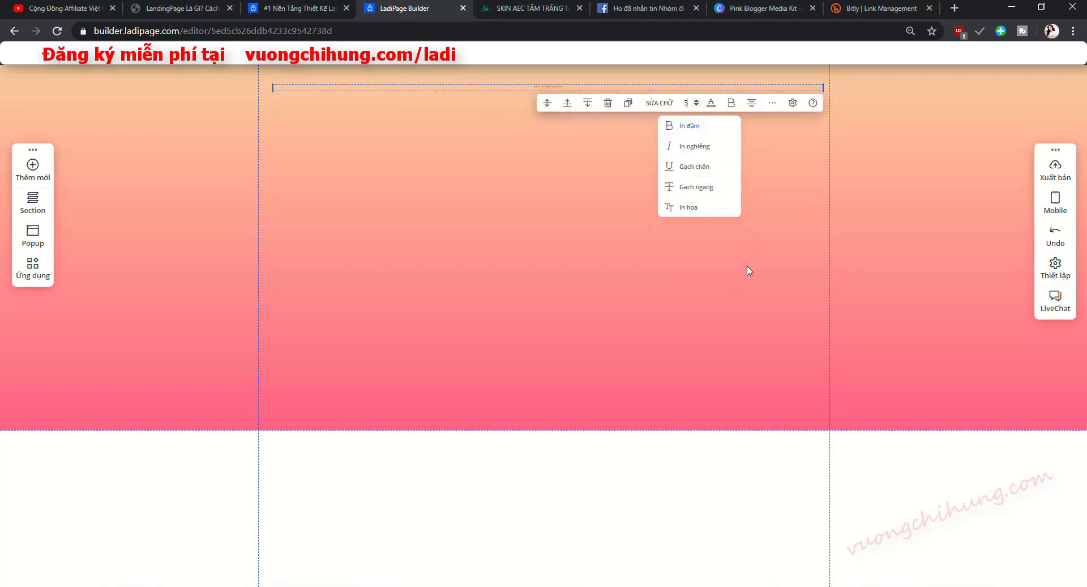
{"action": "type", "text": "39"}
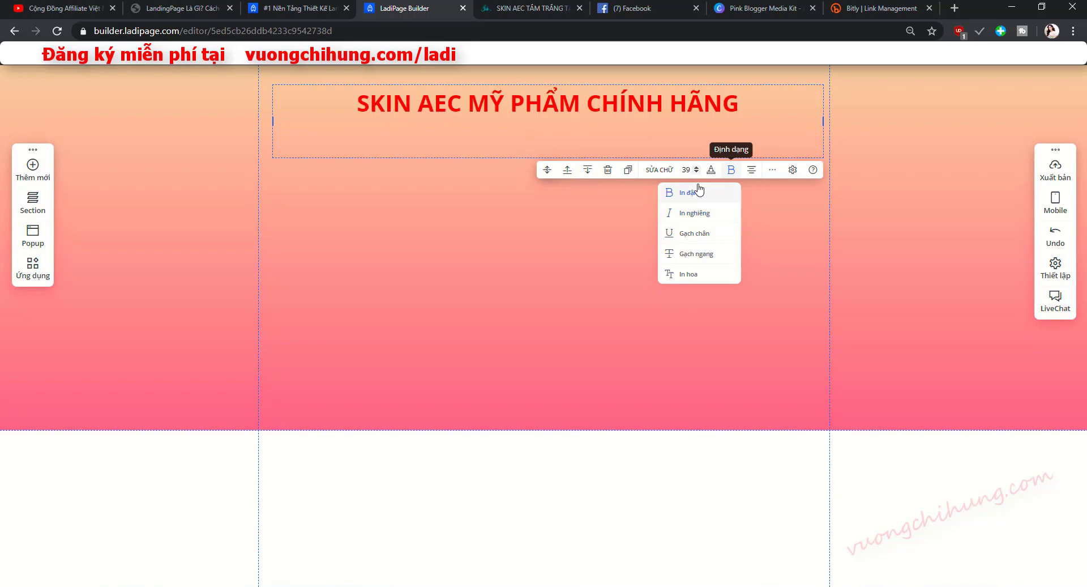
{"action": "left_click", "coordinate": [700, 192]}
{"action": "left_click", "coordinate": [605, 240]}
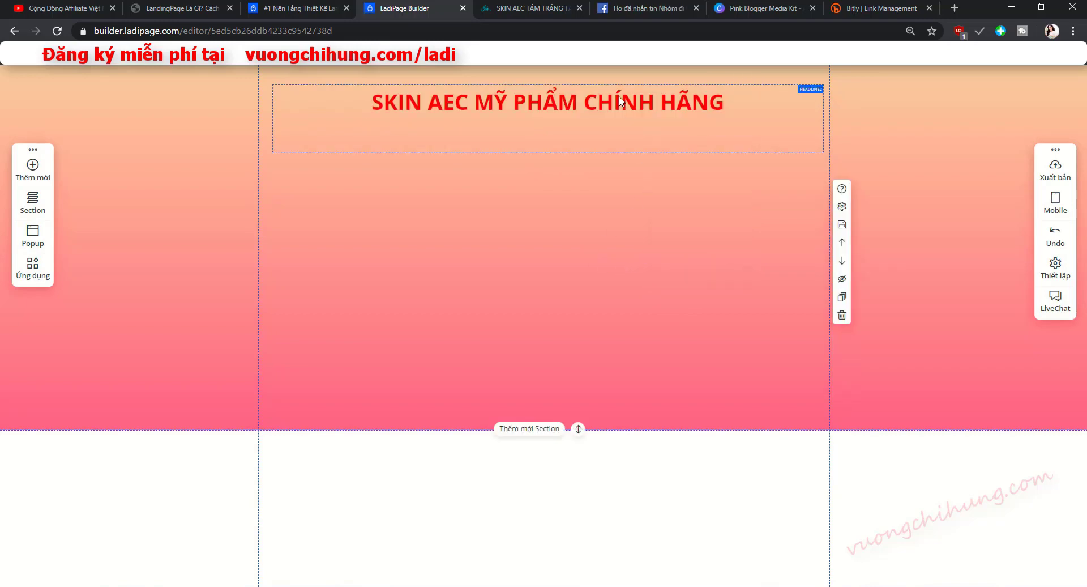
{"action": "left_click", "coordinate": [623, 143]}
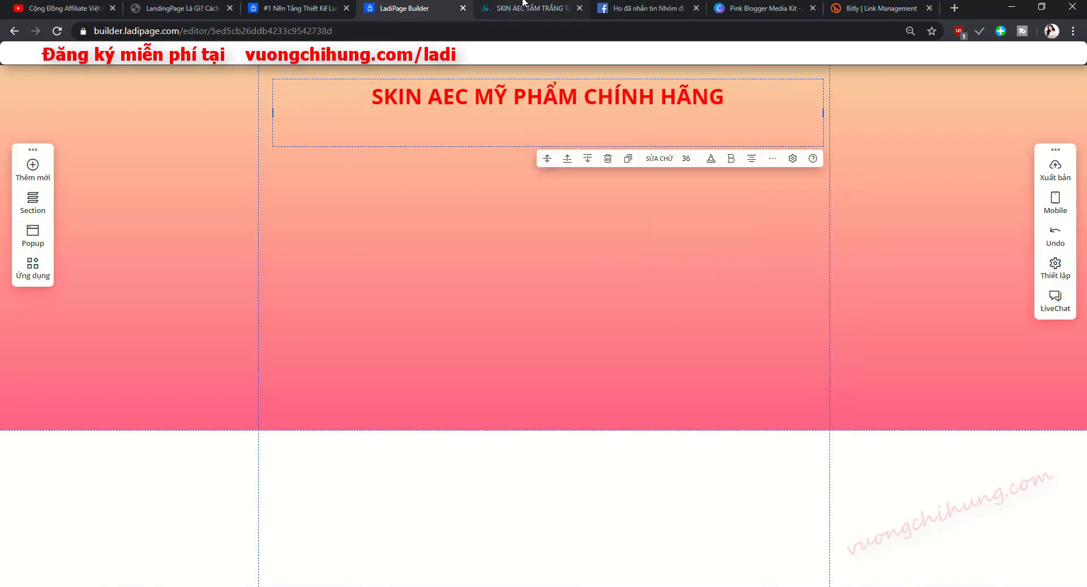
{"action": "left_click", "coordinate": [523, 5]}
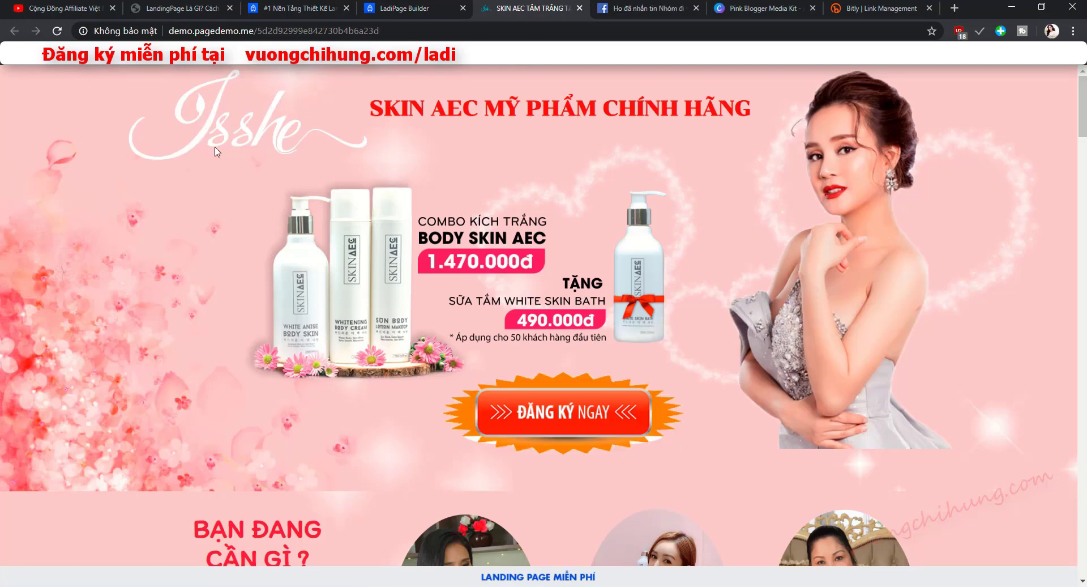
{"action": "left_click", "coordinate": [419, 8]}
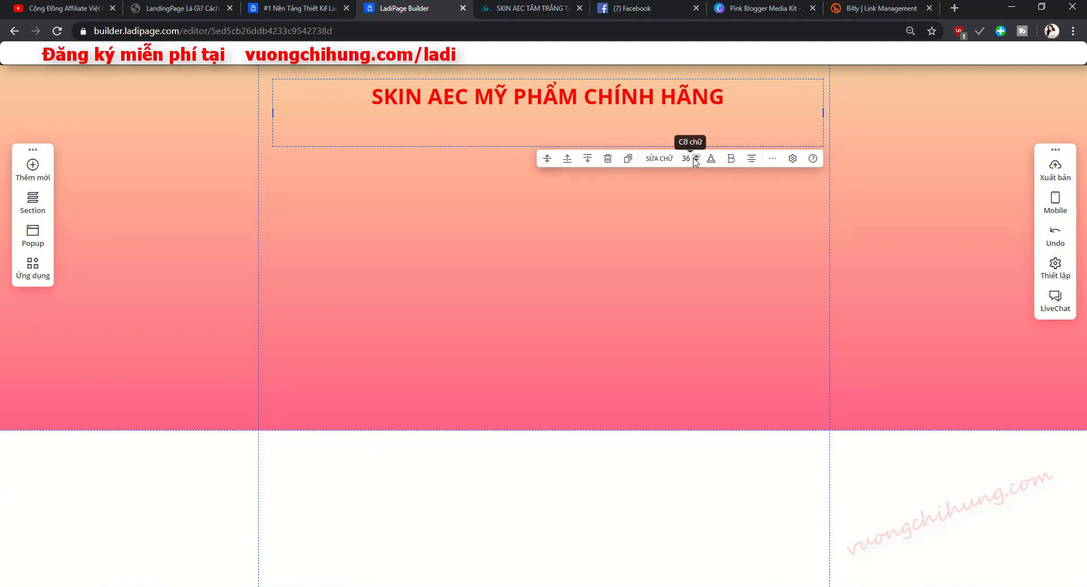
{"action": "key", "text": "BackSpace"}
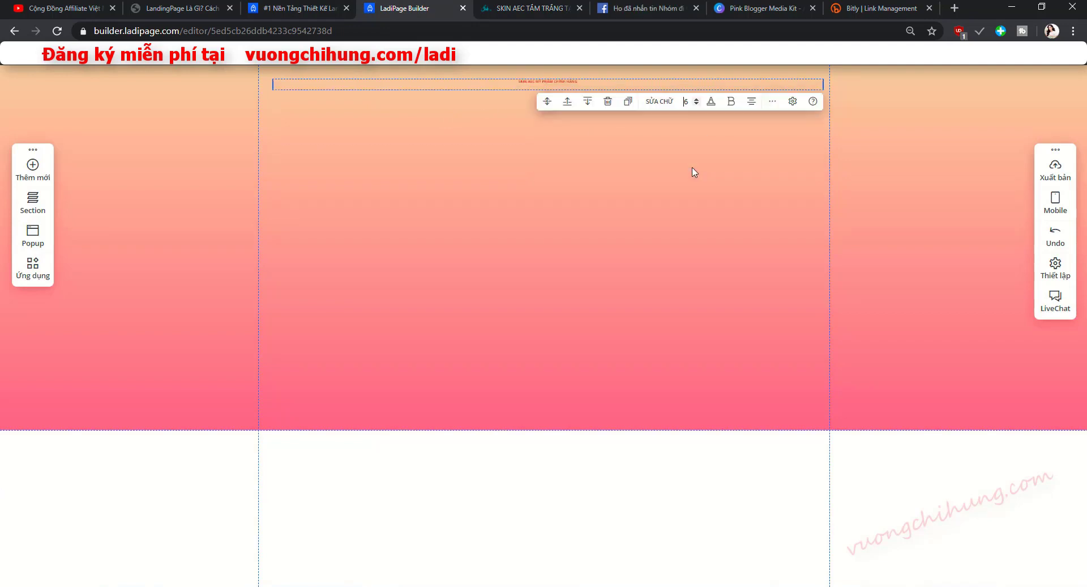
{"action": "type", "text": "2"}
{"action": "left_click", "coordinate": [585, 221]}
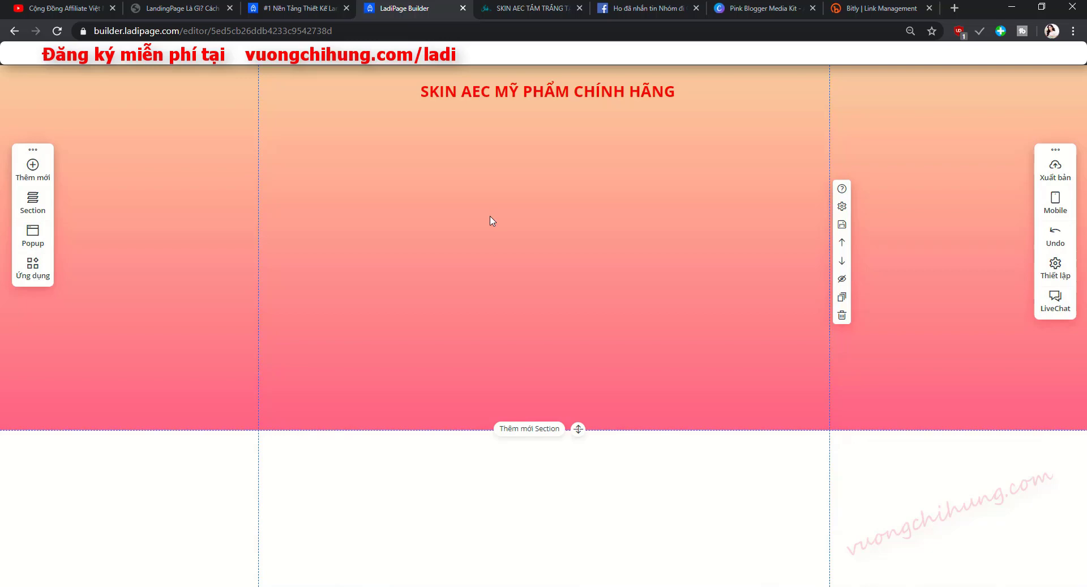
Add an image element by uploading 23.png from Desktop\tam-trang and choosing it.
{"action": "left_click", "coordinate": [43, 177]}
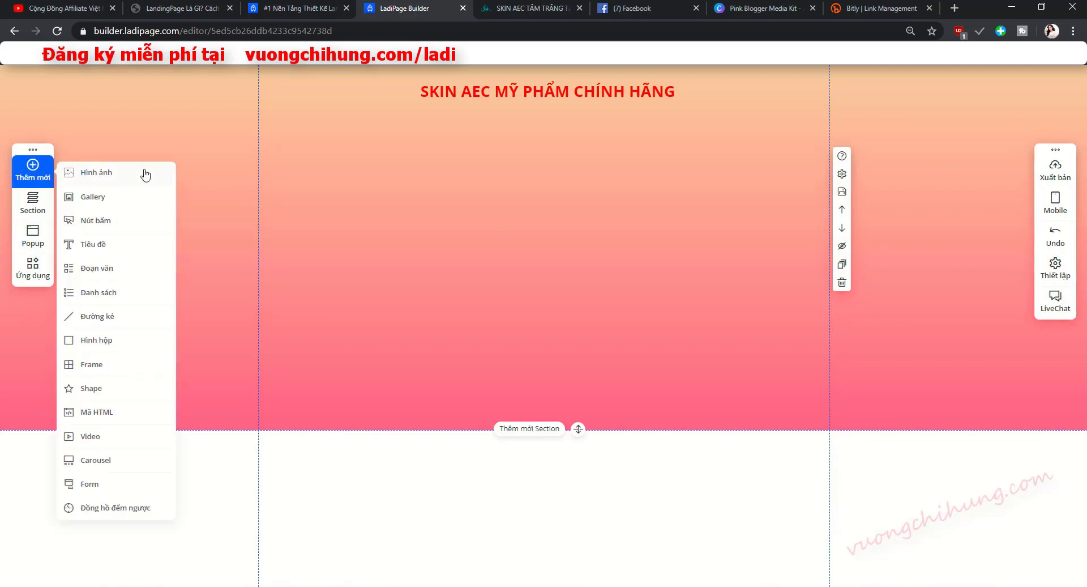
{"action": "left_click", "coordinate": [116, 181]}
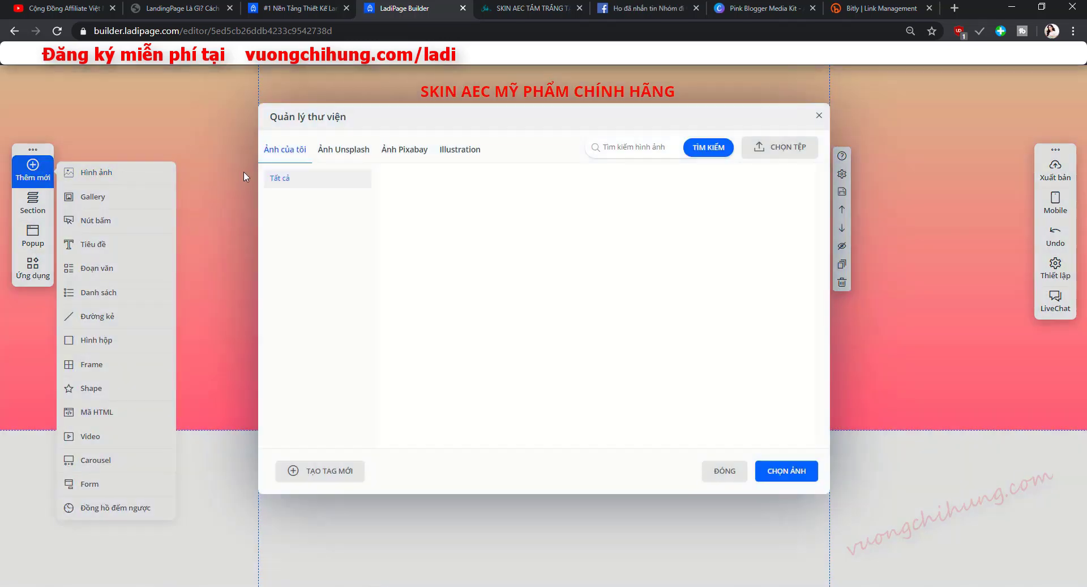
{"action": "left_click", "coordinate": [772, 149]}
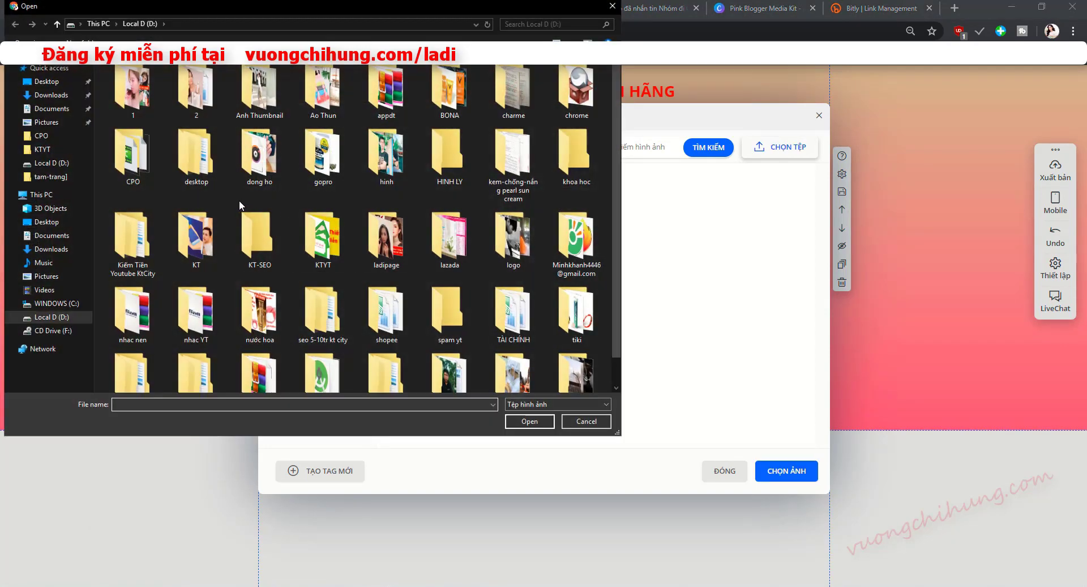
{"action": "left_click", "coordinate": [58, 84]}
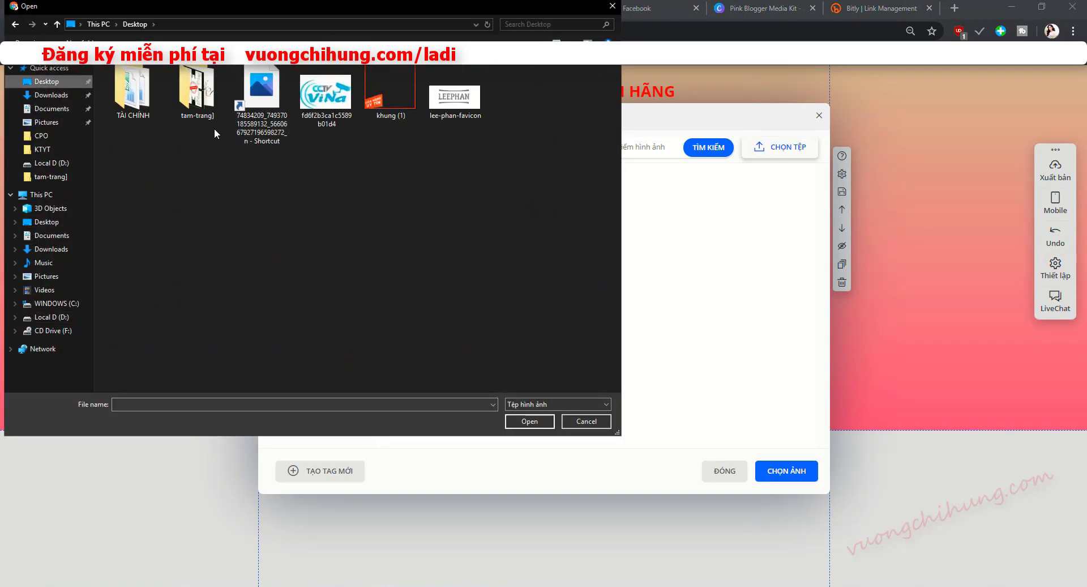
{"action": "double_click", "coordinate": [196, 95]}
{"action": "left_click", "coordinate": [478, 232]}
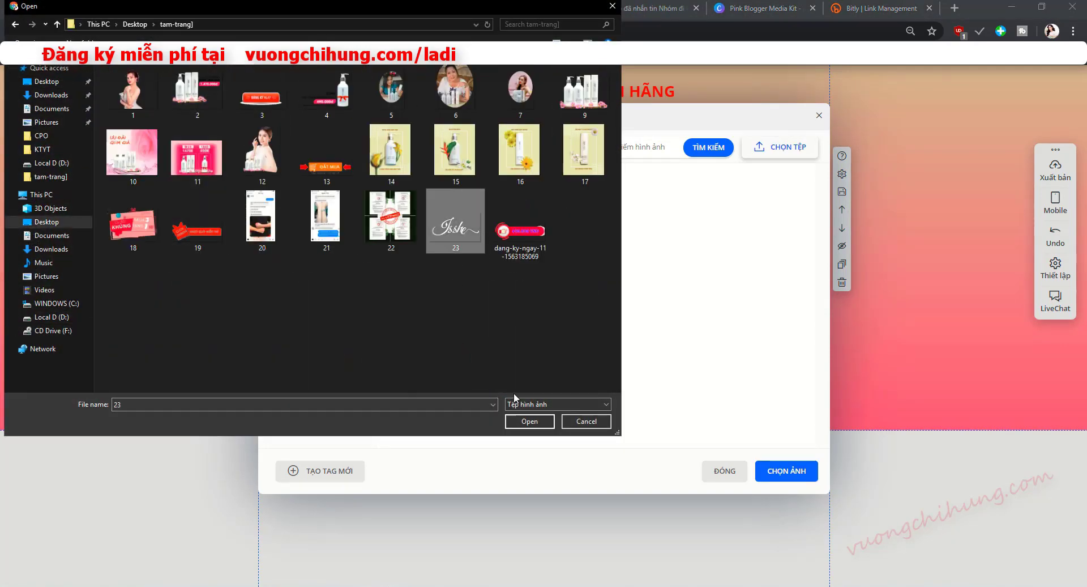
{"action": "left_click", "coordinate": [525, 422]}
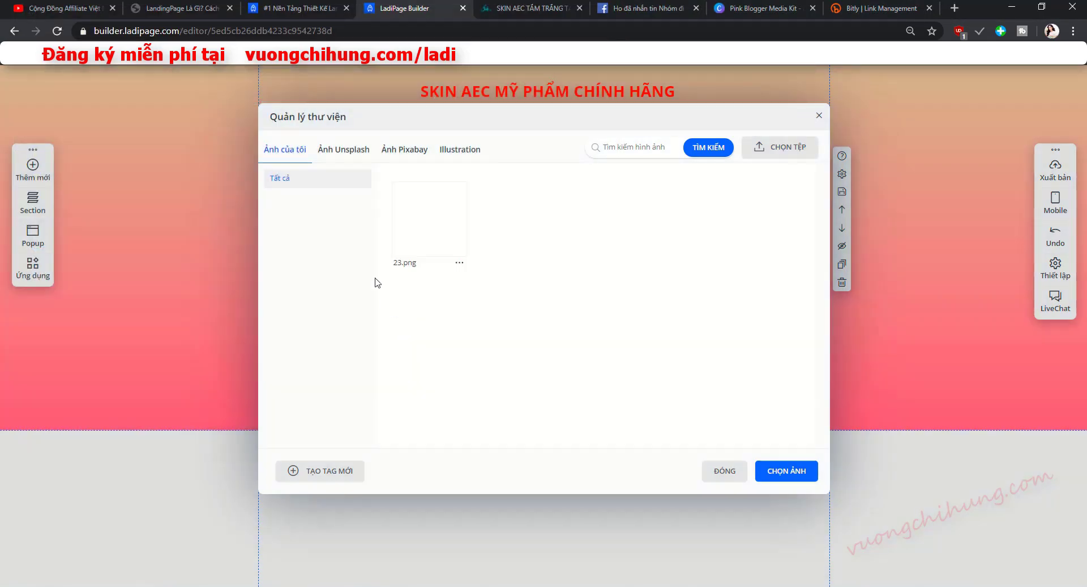
{"action": "left_click", "coordinate": [431, 235]}
Insert the Isshe logo, move it up beside the headline, and enlarge it.
{"action": "left_click", "coordinate": [787, 470]}
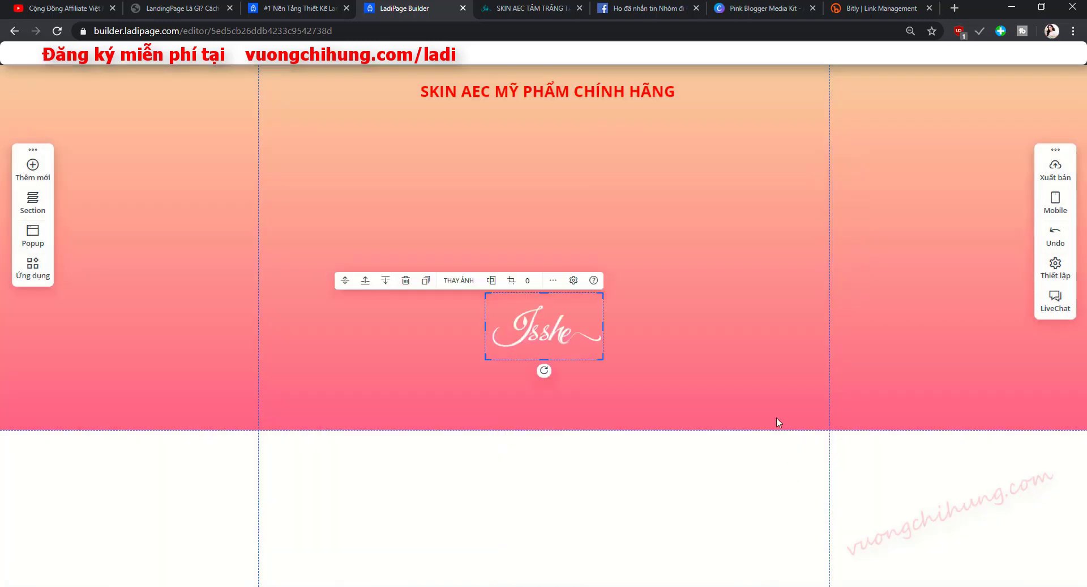
{"action": "left_click_drag", "start_coordinate": [550, 331], "coordinate": [262, 77]}
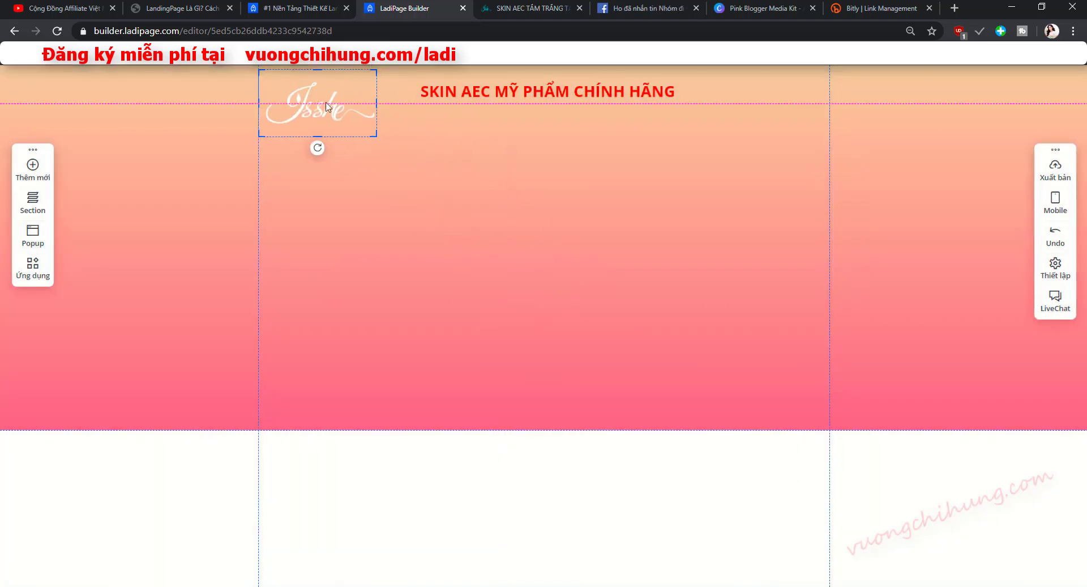
{"action": "left_click", "coordinate": [524, 8]}
{"action": "left_click", "coordinate": [431, 5]}
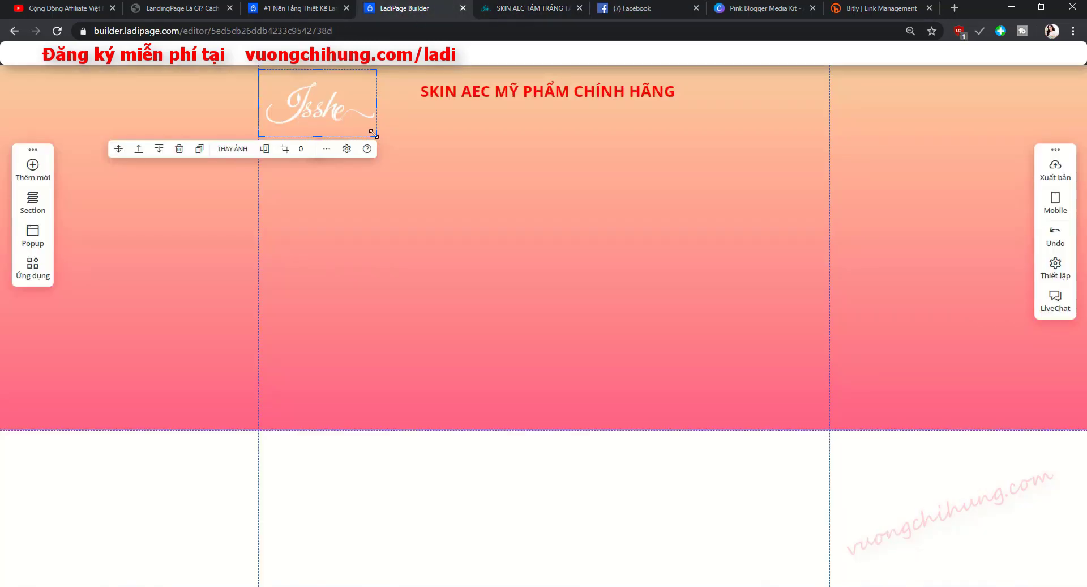
{"action": "left_click_drag", "start_coordinate": [373, 133], "coordinate": [407, 149]}
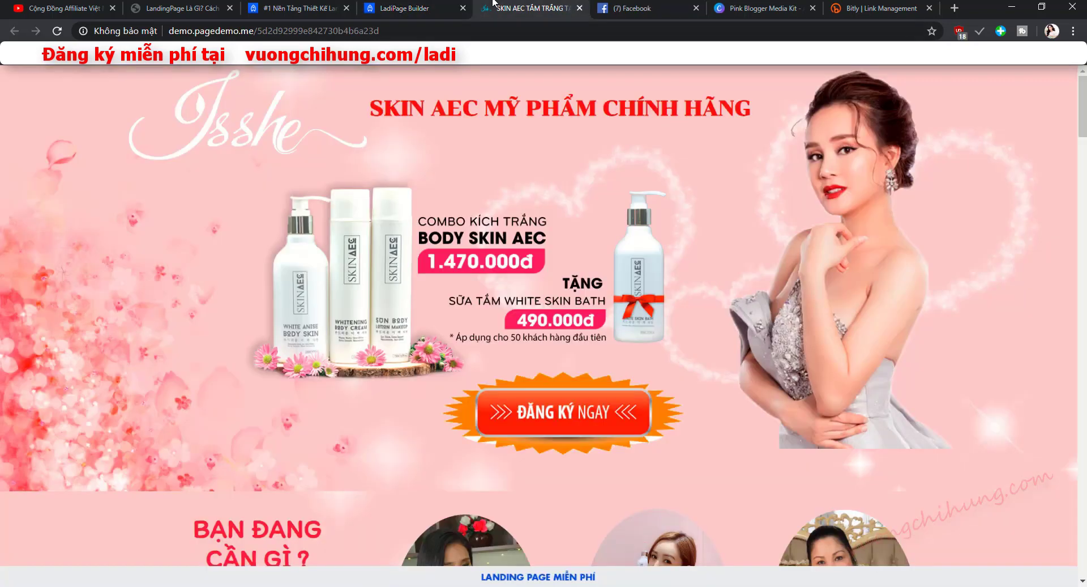
{"action": "left_click", "coordinate": [494, 7]}
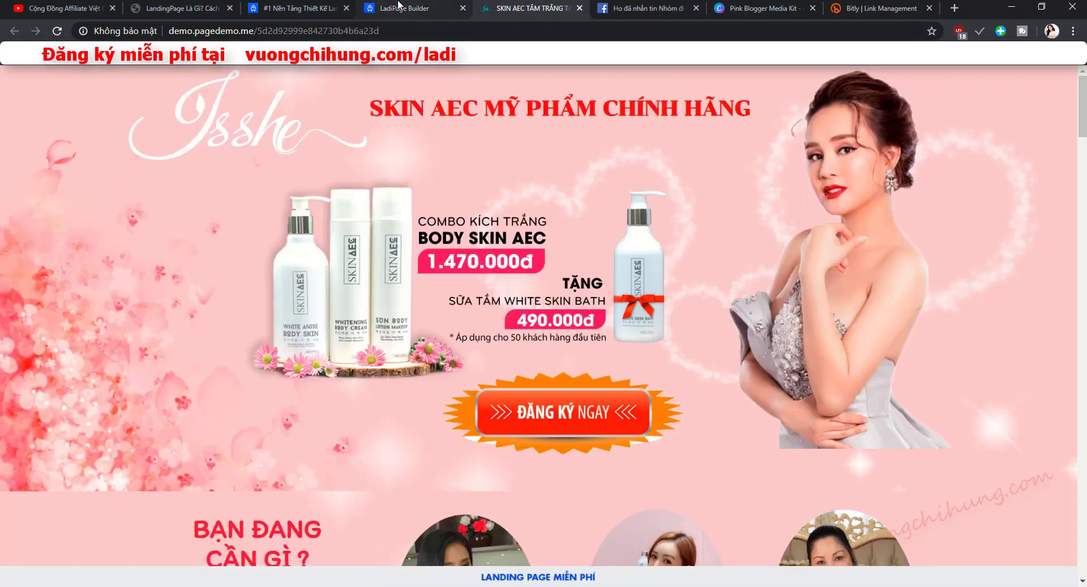
{"action": "left_click", "coordinate": [399, 5]}
{"action": "left_click_drag", "start_coordinate": [408, 148], "coordinate": [423, 153]}
Raise the headline to size 28, lower it slightly, and nudge the logo up-left.
{"action": "left_click", "coordinate": [464, 103]}
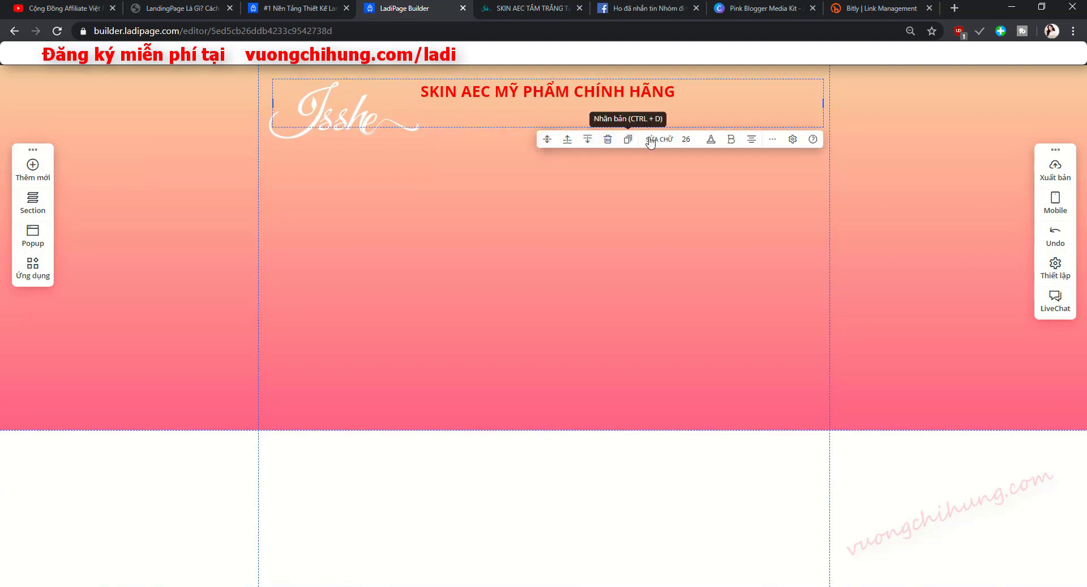
{"action": "left_click", "coordinate": [696, 137]}
{"action": "left_click", "coordinate": [697, 138]}
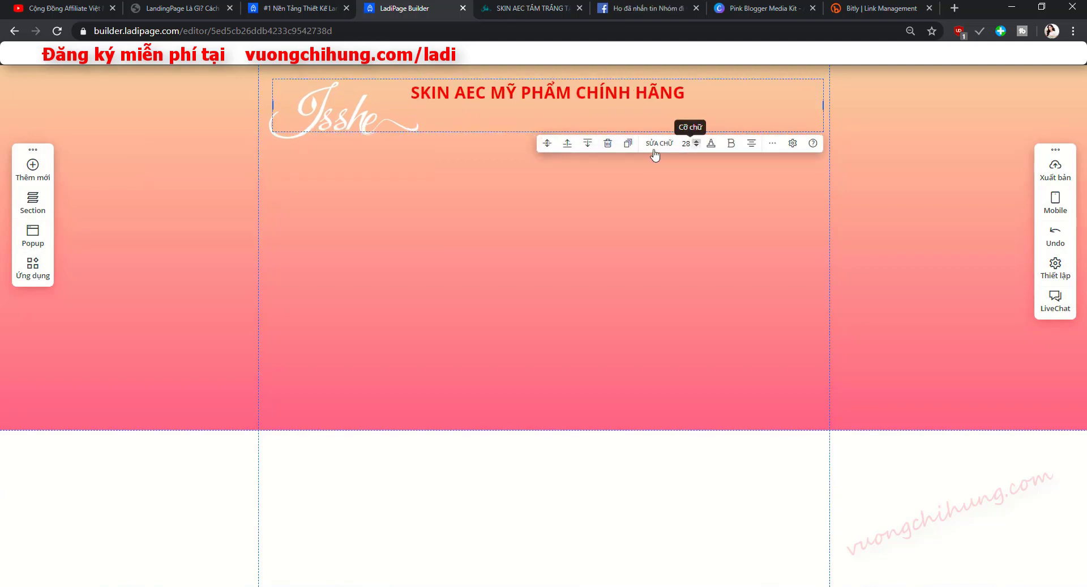
{"action": "left_click_drag", "start_coordinate": [527, 117], "coordinate": [527, 125]}
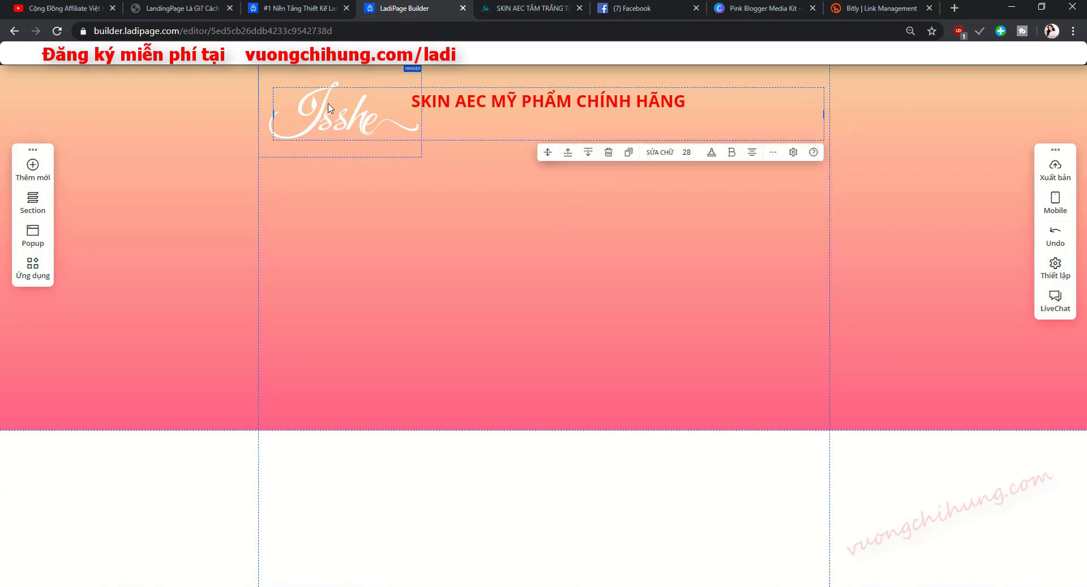
{"action": "left_click_drag", "start_coordinate": [329, 107], "coordinate": [324, 96]}
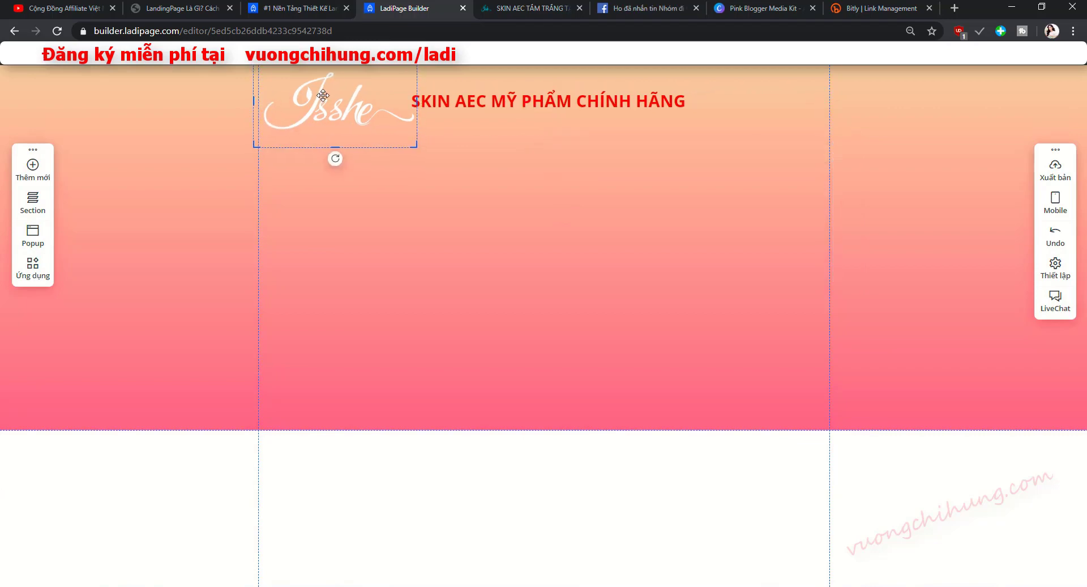
{"action": "left_click", "coordinate": [516, 11]}
{"action": "left_click", "coordinate": [409, 12]}
{"action": "left_click", "coordinate": [514, 265]}
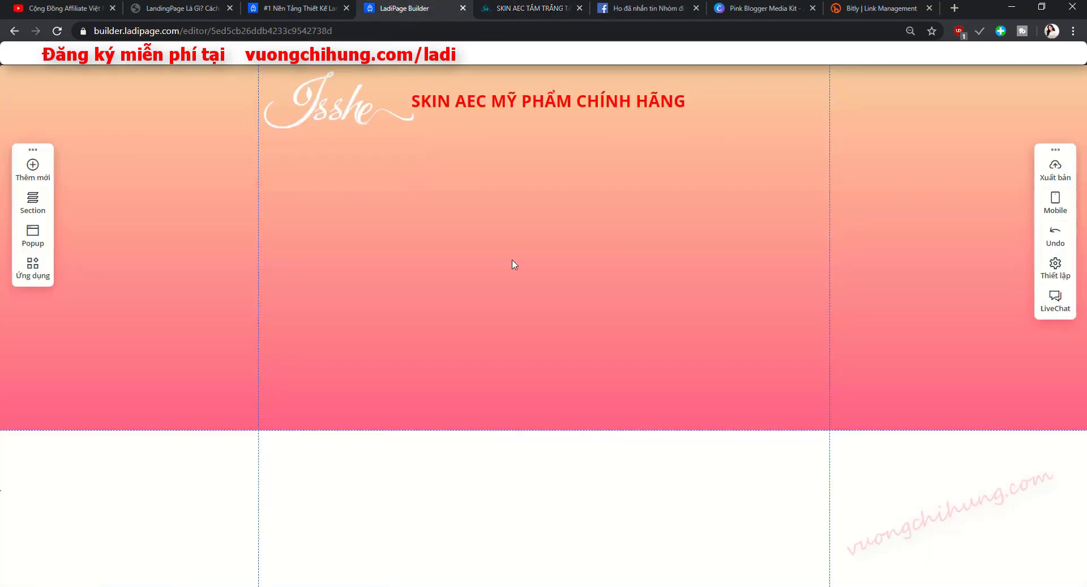
{"action": "left_click", "coordinate": [504, 4]}
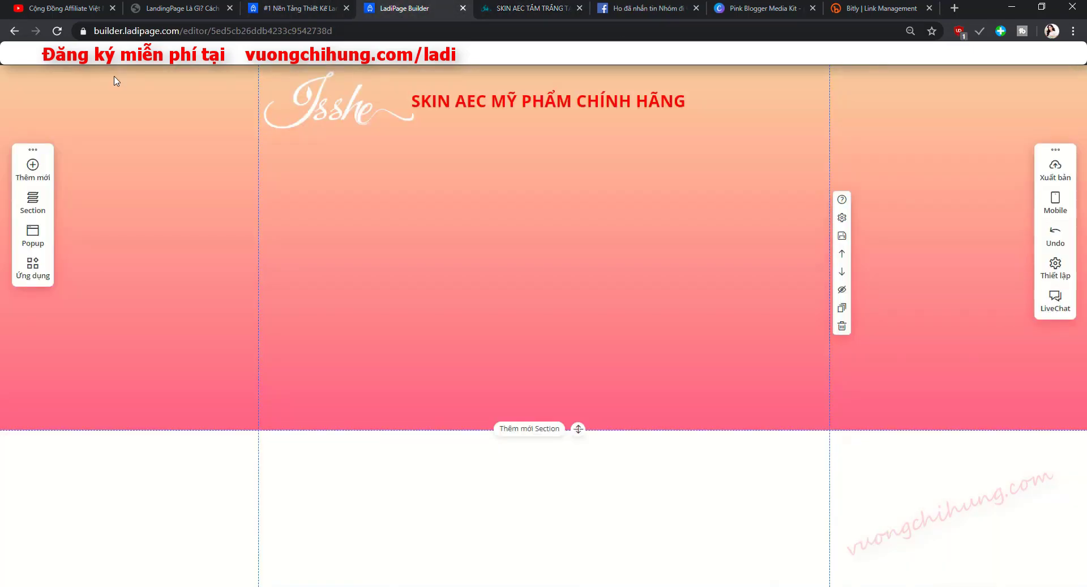
Upload the model photo 1.png and insert it on the page.
{"action": "left_click", "coordinate": [404, 8]}
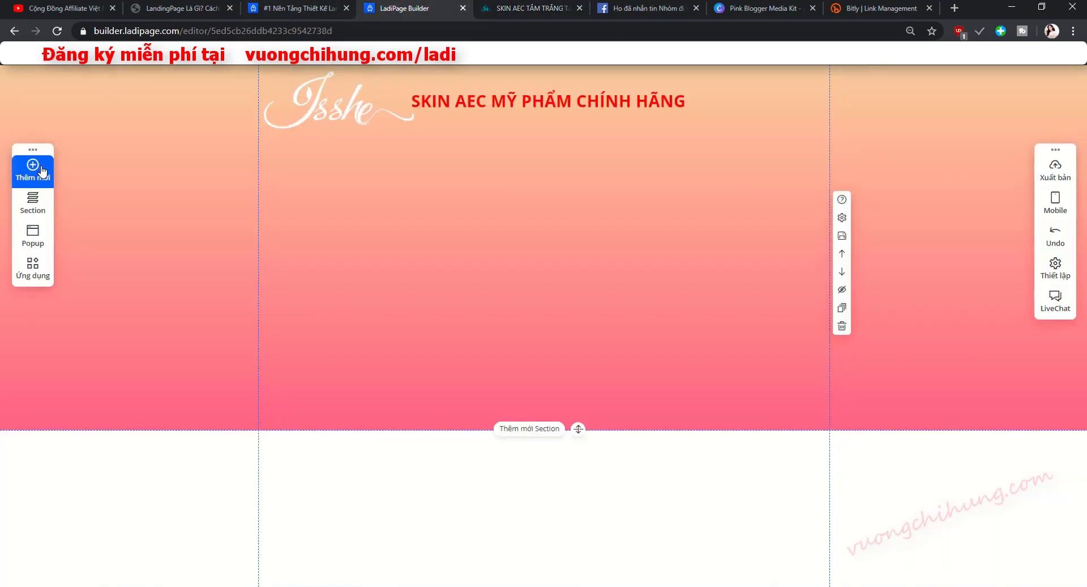
{"action": "left_click", "coordinate": [43, 171]}
{"action": "left_click", "coordinate": [94, 172]}
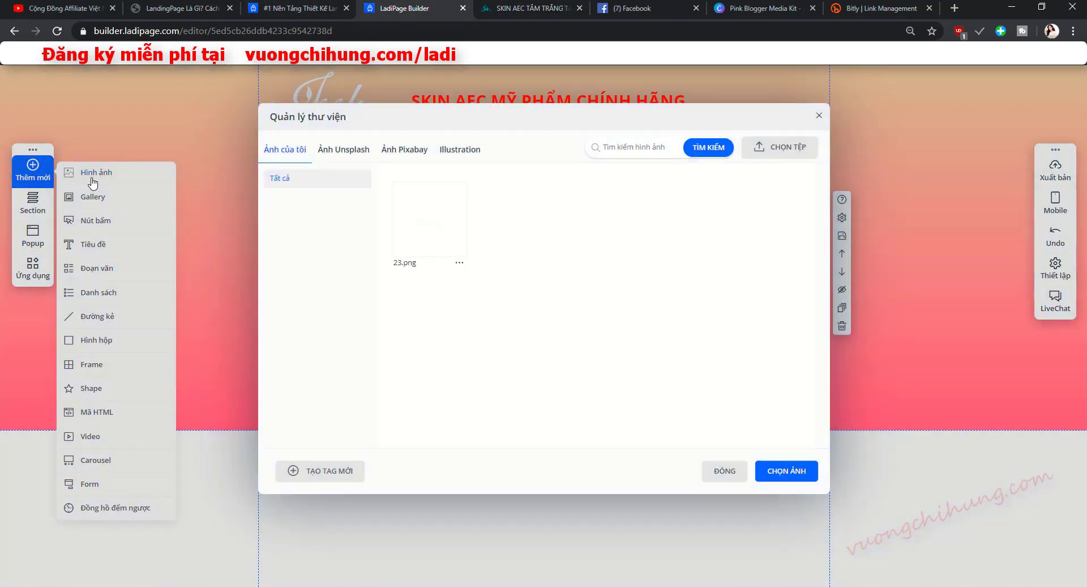
{"action": "left_click", "coordinate": [776, 149]}
{"action": "left_click", "coordinate": [154, 99]}
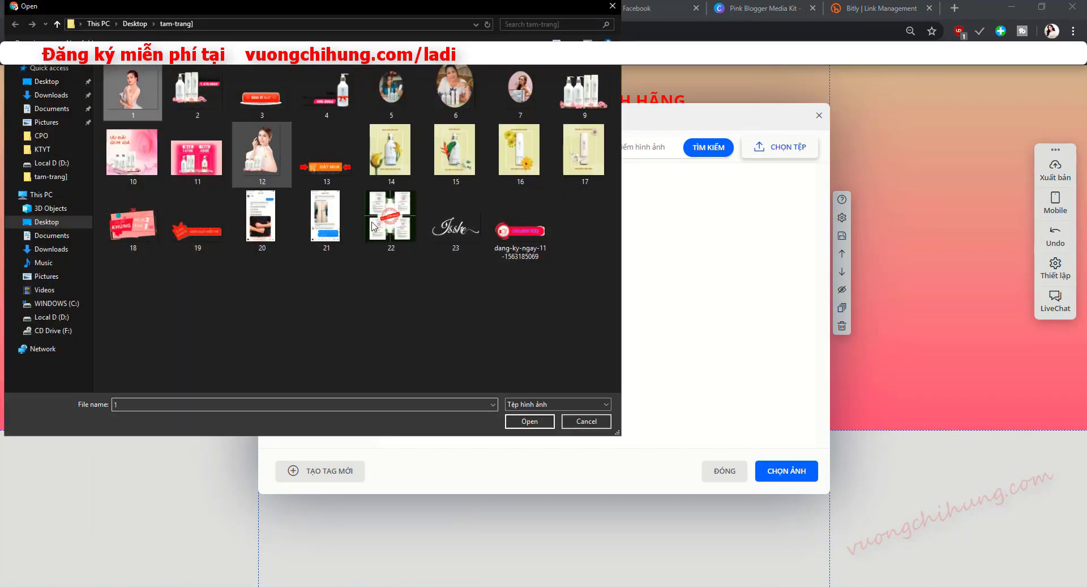
{"action": "left_click", "coordinate": [456, 226], "text": "ctrl"}
{"action": "left_click", "coordinate": [530, 421]}
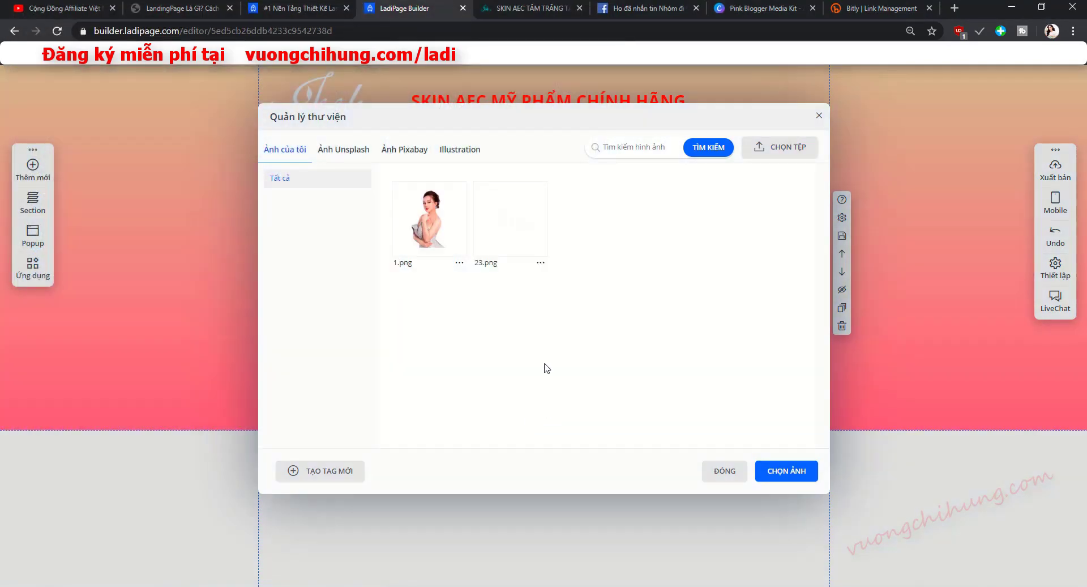
{"action": "left_click", "coordinate": [430, 218]}
{"action": "left_click", "coordinate": [786, 470]}
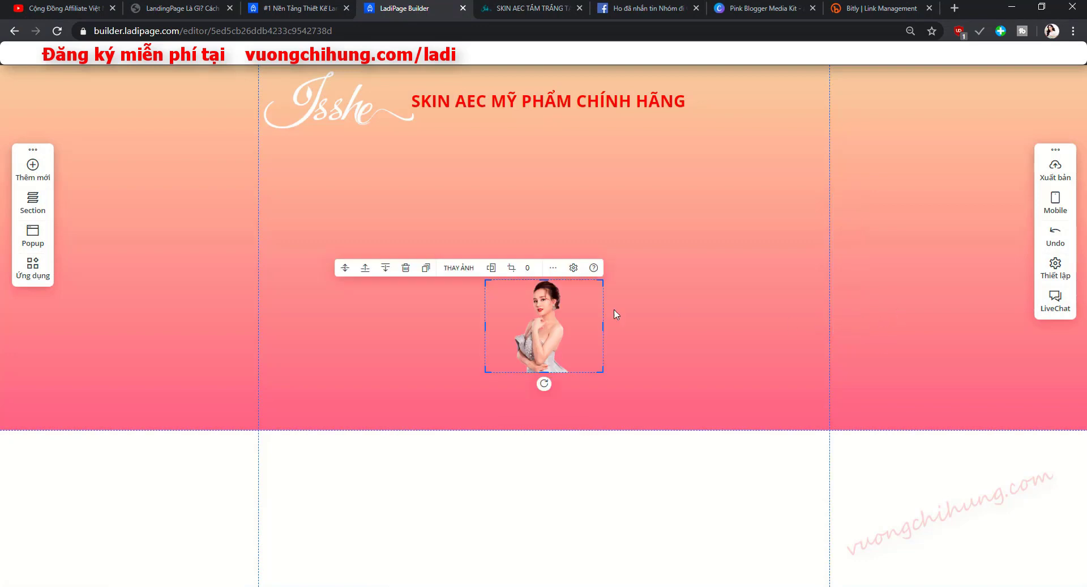
Move the model photo to the top-right beside the headline and resize it.
{"action": "left_click_drag", "start_coordinate": [535, 316], "coordinate": [759, 114]}
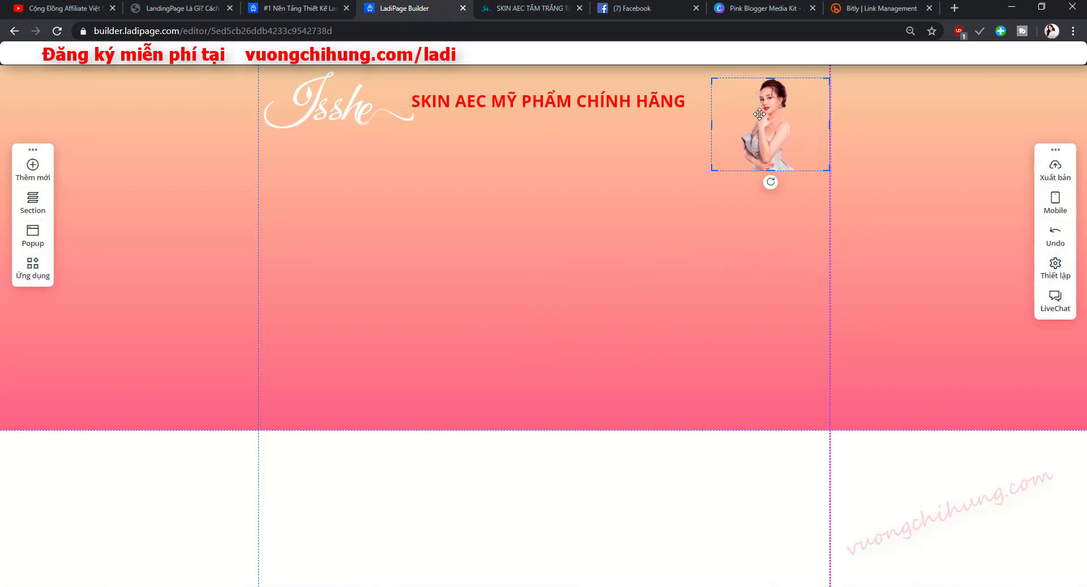
{"action": "left_click_drag", "start_coordinate": [712, 170], "coordinate": [505, 333]}
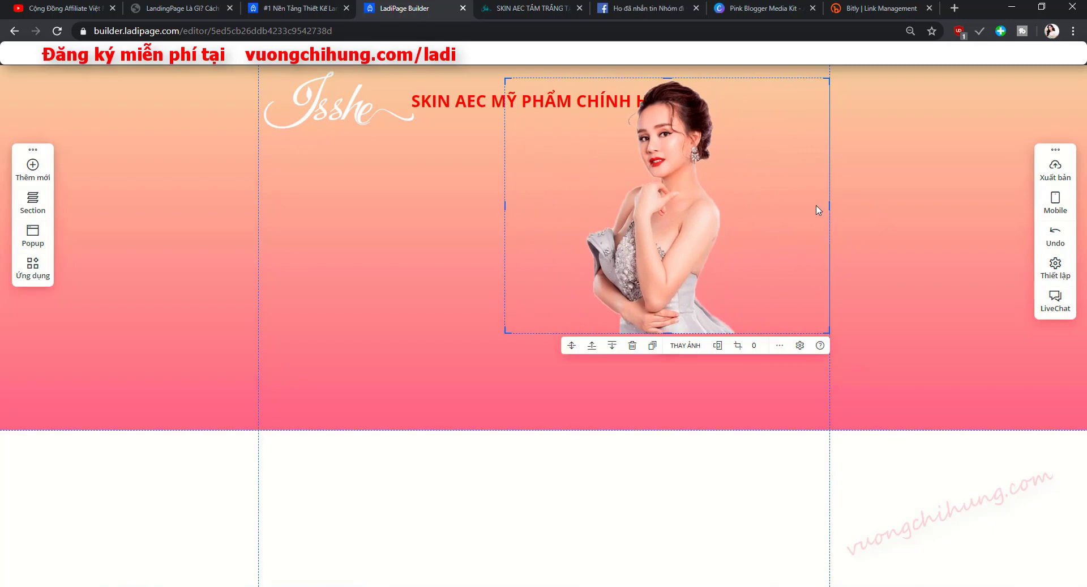
{"action": "left_click_drag", "start_coordinate": [832, 208], "coordinate": [760, 207]}
{"action": "left_click_drag", "start_coordinate": [693, 239], "coordinate": [764, 248]}
{"action": "left_click", "coordinate": [517, 8]}
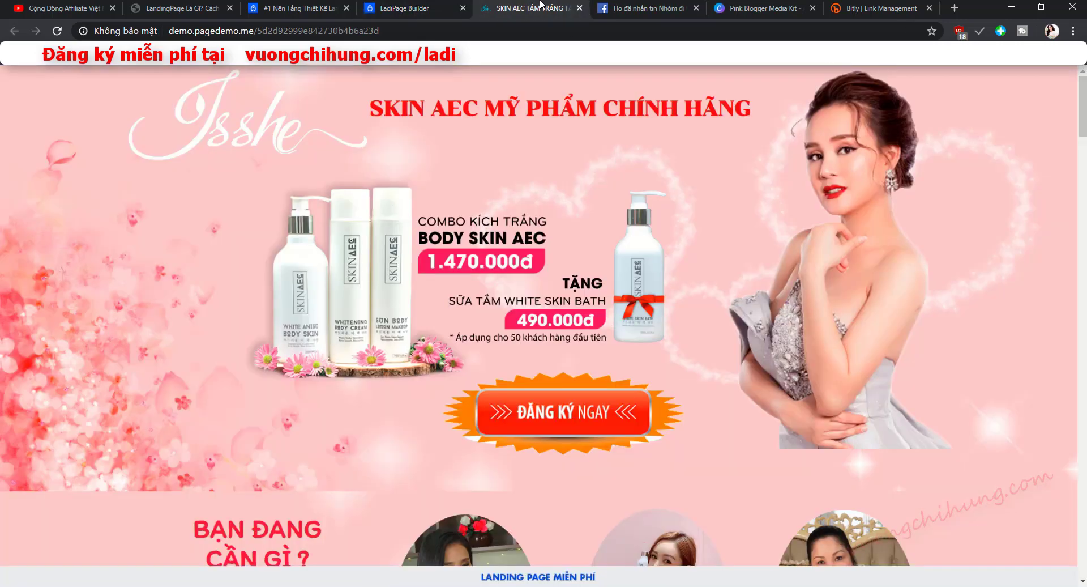
{"action": "left_click", "coordinate": [428, 8]}
Enlarge the model photo further and shift it right to fill the hero's right side.
{"action": "left_click", "coordinate": [742, 202]}
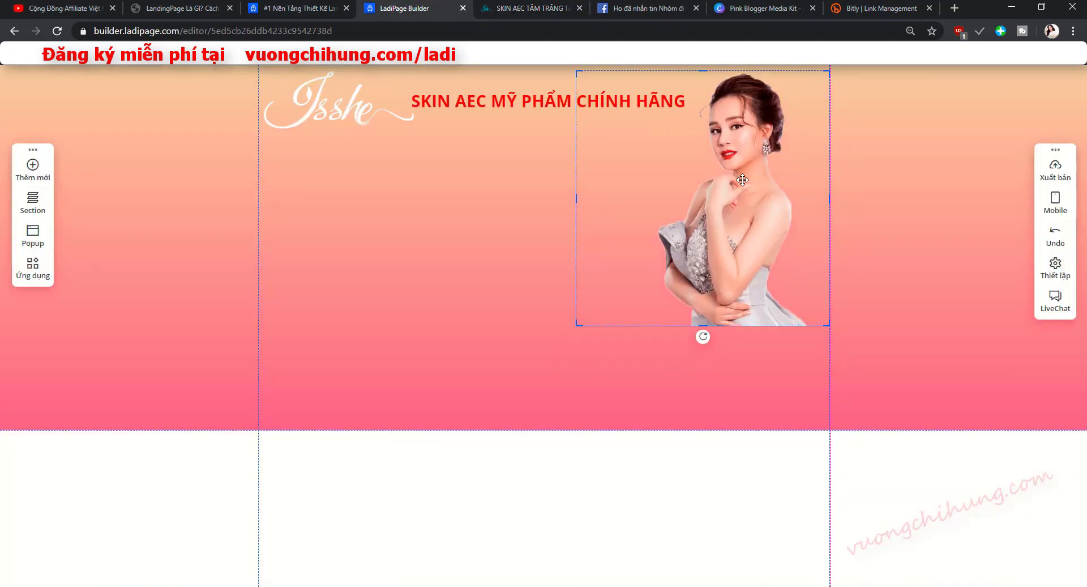
{"action": "left_click", "coordinate": [525, 5]}
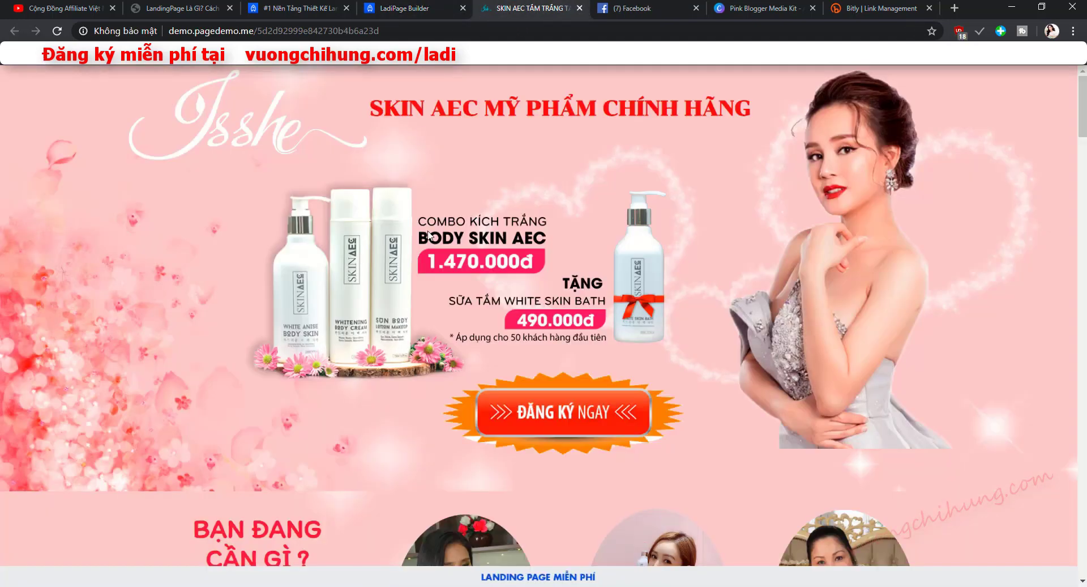
{"action": "left_click", "coordinate": [420, 3]}
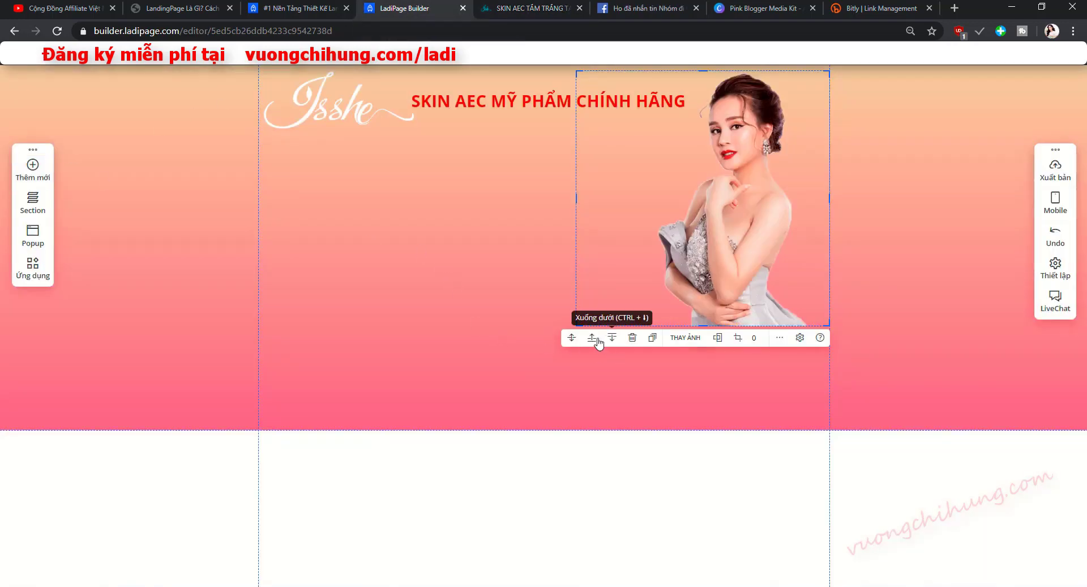
{"action": "left_click_drag", "start_coordinate": [577, 325], "coordinate": [532, 353]}
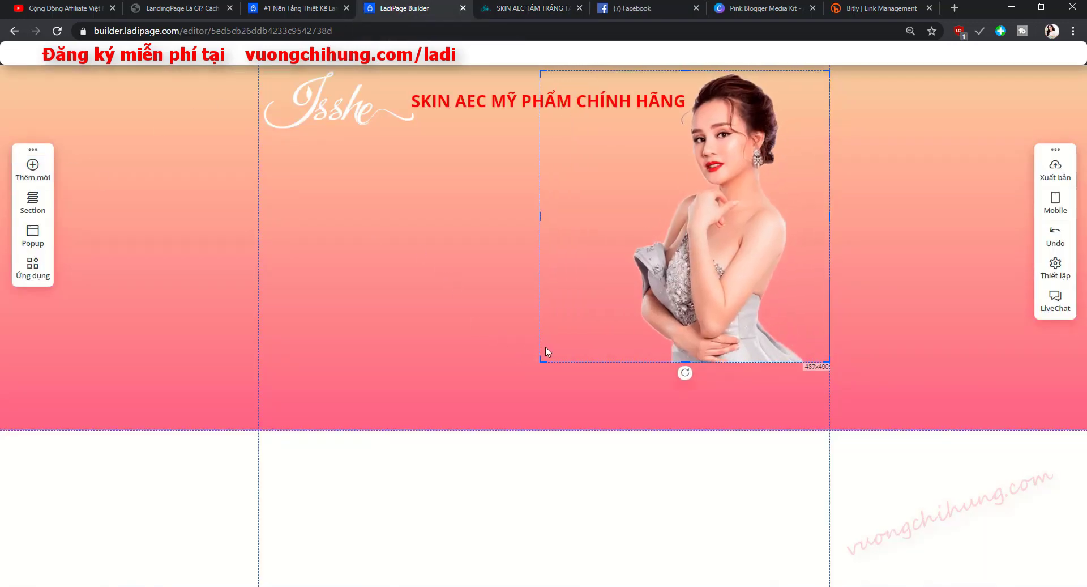
{"action": "left_click_drag", "start_coordinate": [723, 300], "coordinate": [778, 284]}
{"action": "left_click", "coordinate": [533, 7]}
{"action": "left_click", "coordinate": [408, 8]}
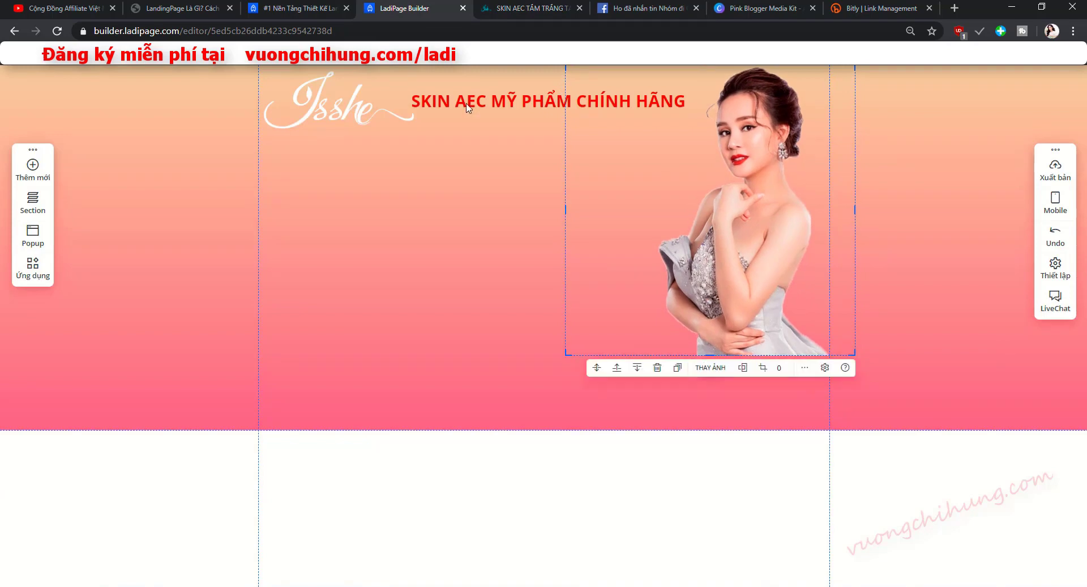
{"action": "left_click", "coordinate": [524, 5]}
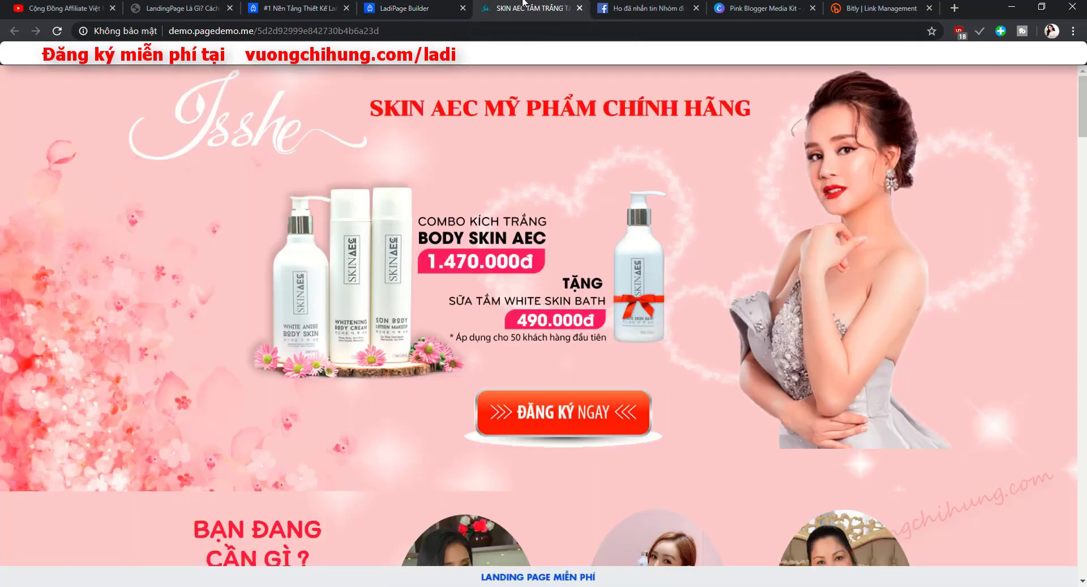
{"action": "left_click", "coordinate": [431, 8]}
Upload the product combo image 2.png and insert it on the page.
{"action": "left_click", "coordinate": [44, 177]}
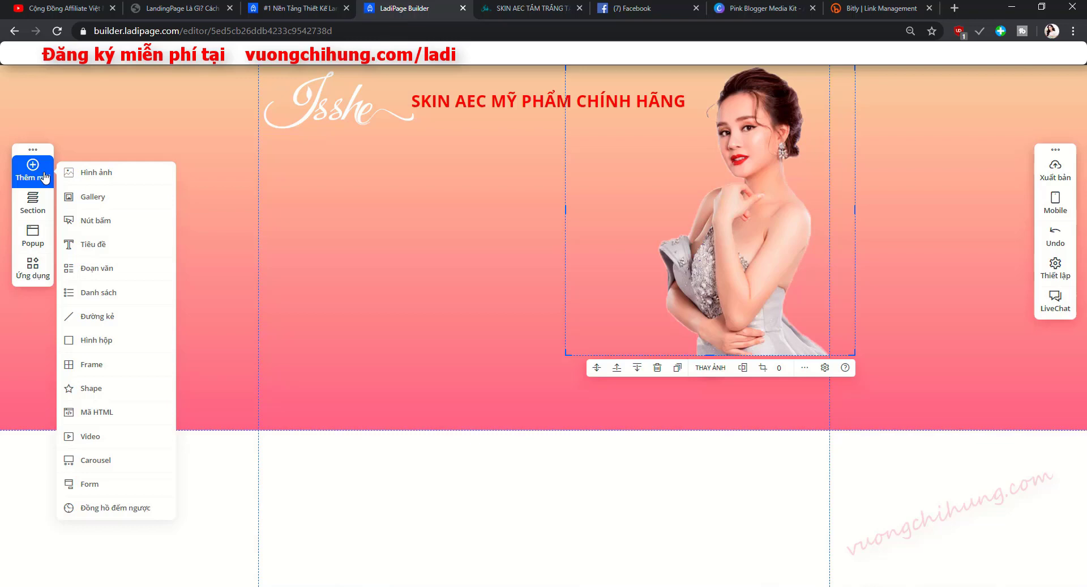
{"action": "left_click", "coordinate": [109, 173]}
{"action": "left_click", "coordinate": [771, 147]}
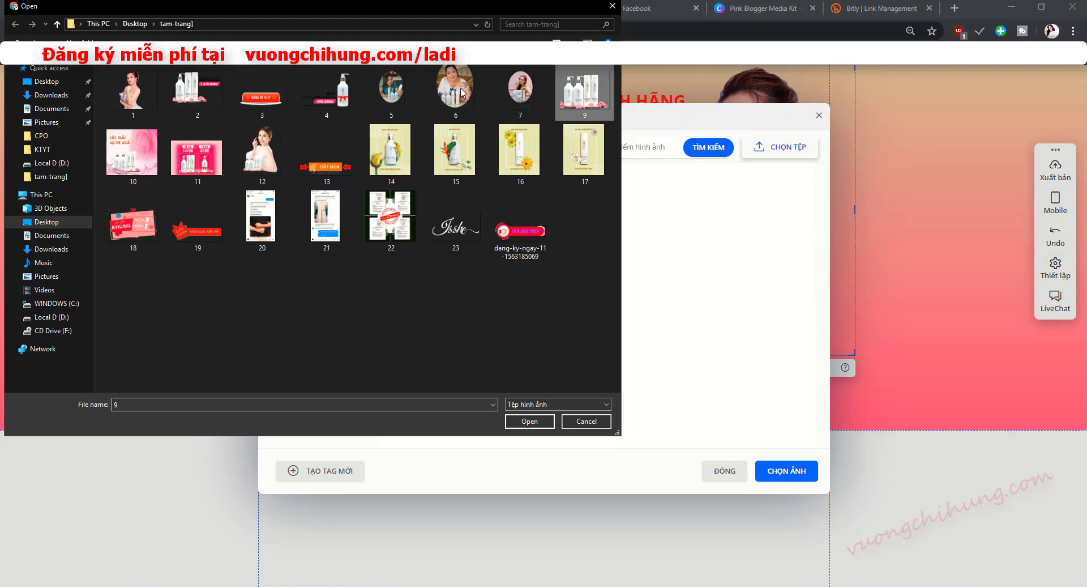
{"action": "left_click", "coordinate": [213, 87]}
{"action": "left_click", "coordinate": [528, 421]}
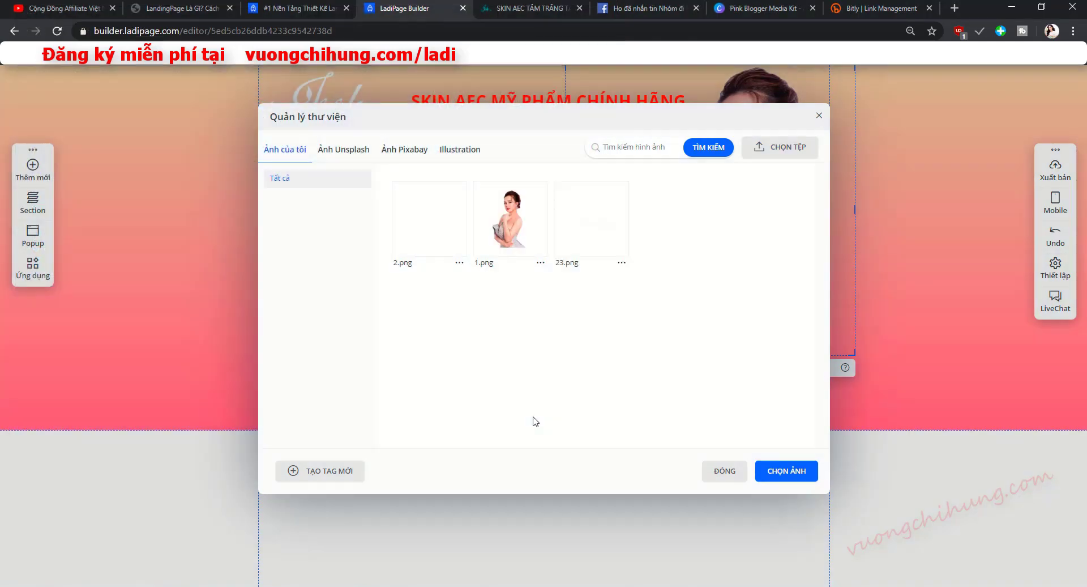
{"action": "left_click", "coordinate": [772, 470]}
Enlarge the combo image and place it just below the Isshe logo and headline.
{"action": "left_click_drag", "start_coordinate": [543, 319], "coordinate": [410, 228]}
{"action": "left_click", "coordinate": [526, 8]}
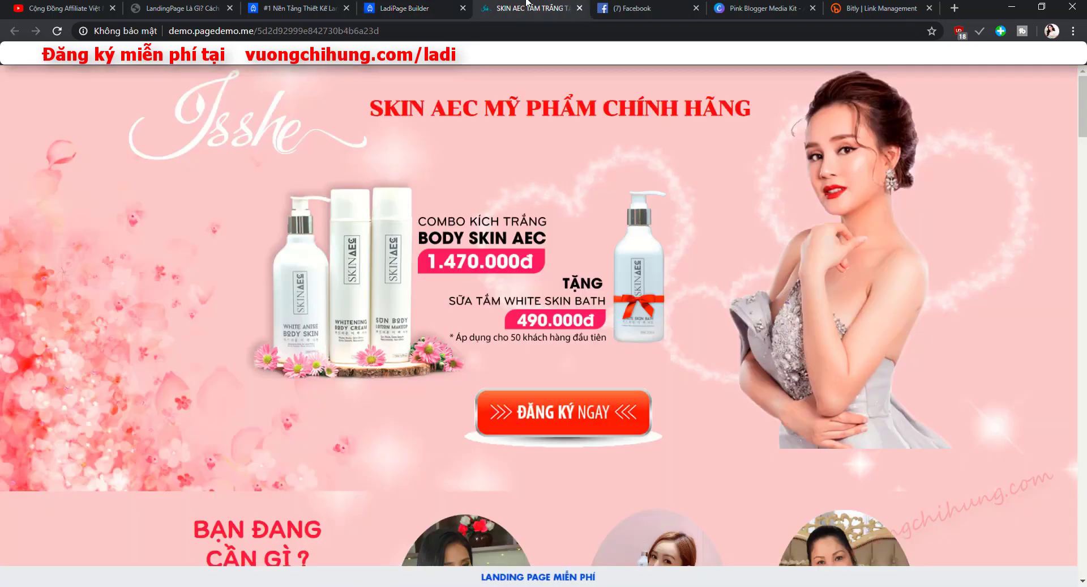
{"action": "left_click", "coordinate": [408, 8]}
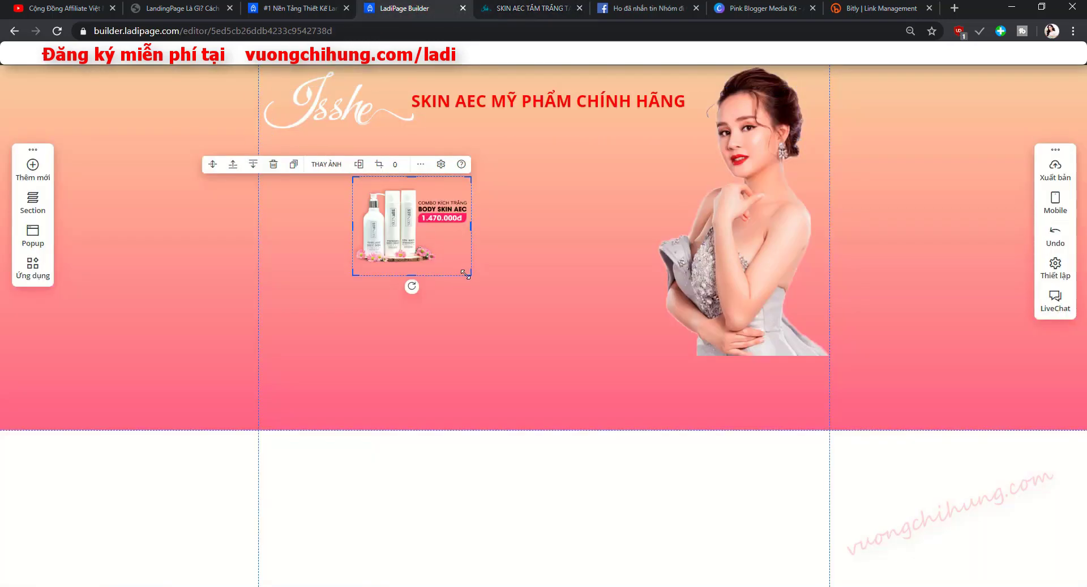
{"action": "left_click_drag", "start_coordinate": [466, 273], "coordinate": [563, 352]}
{"action": "left_click_drag", "start_coordinate": [455, 299], "coordinate": [443, 256]}
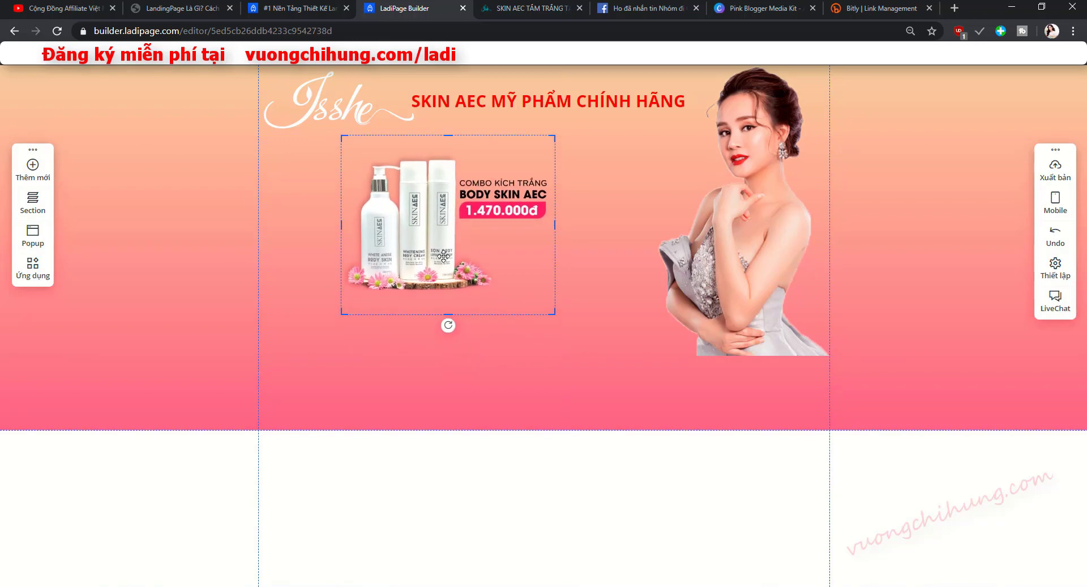
{"action": "left_click", "coordinate": [526, 6]}
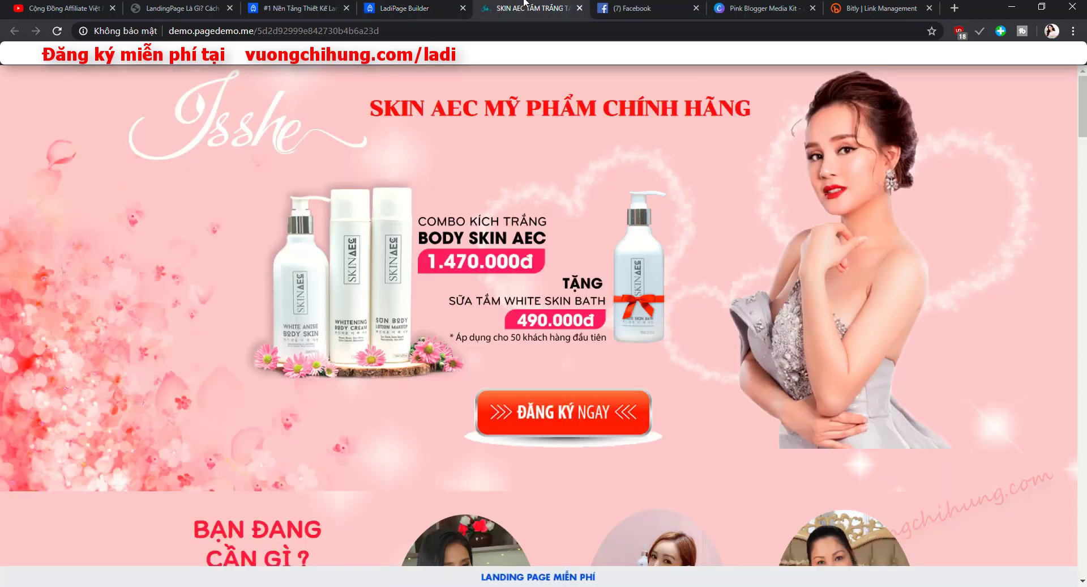
{"action": "left_click", "coordinate": [421, 6]}
{"action": "left_click_drag", "start_coordinate": [421, 191], "coordinate": [400, 184]}
{"action": "left_click", "coordinate": [533, 5]}
{"action": "left_click", "coordinate": [418, 8]}
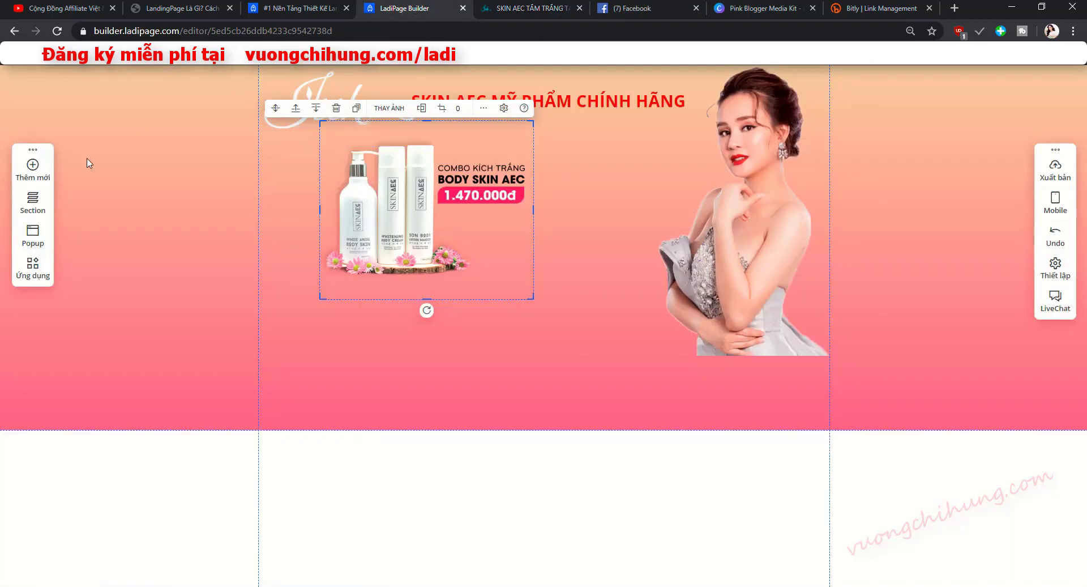
{"action": "left_click", "coordinate": [33, 168]}
Upload the gift bottle image 4.png and insert it on the page.
{"action": "left_click", "coordinate": [96, 172]}
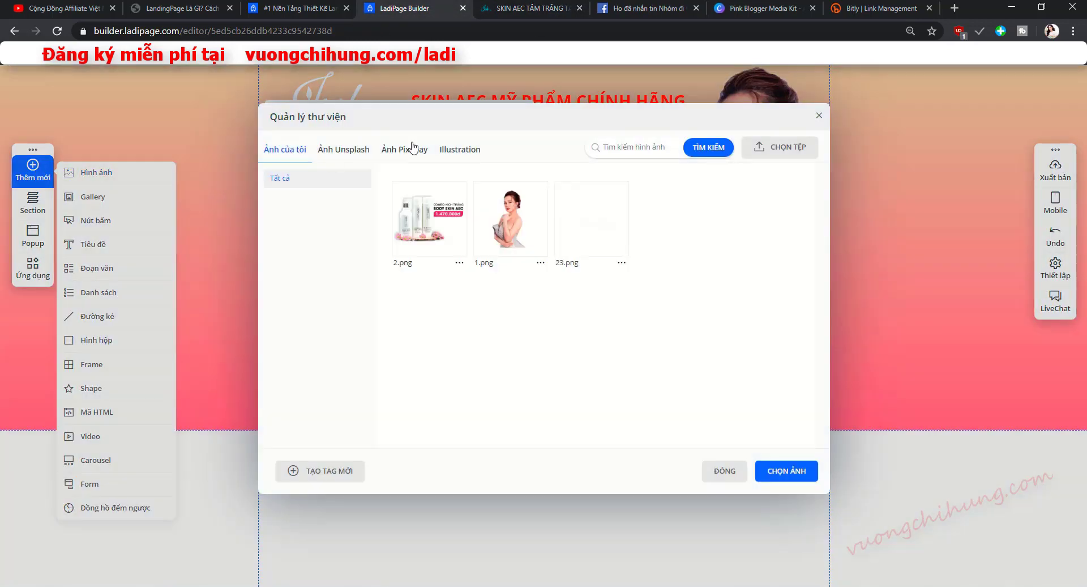
{"action": "left_click", "coordinate": [772, 150]}
{"action": "left_click", "coordinate": [352, 113]}
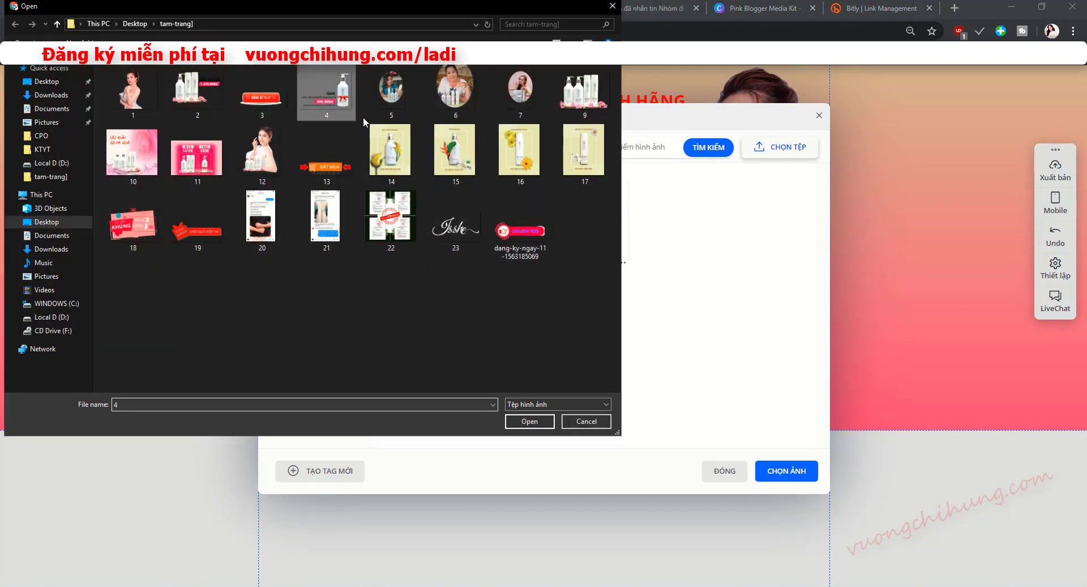
{"action": "left_click", "coordinate": [530, 421]}
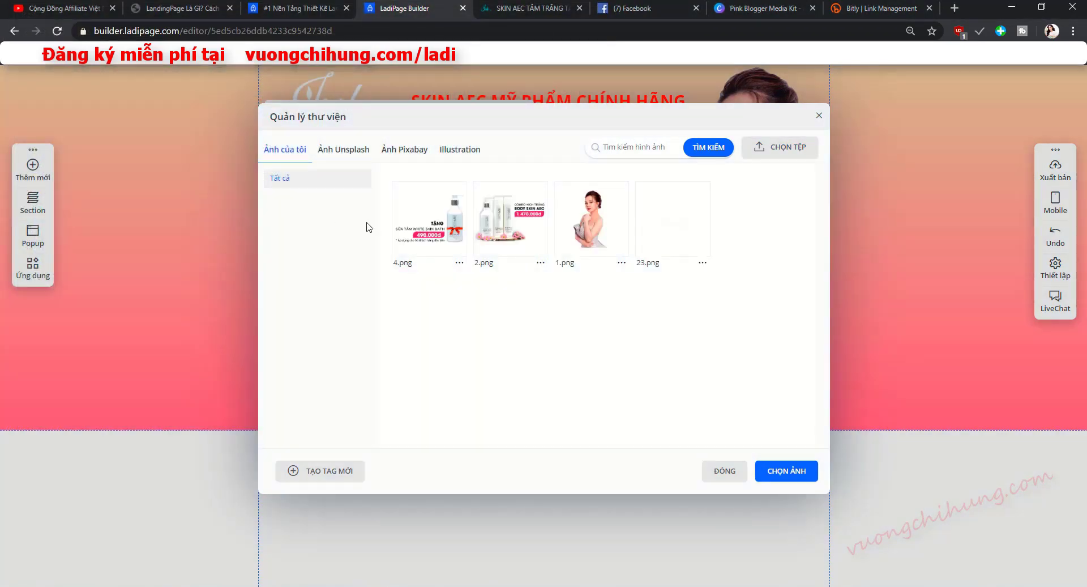
{"action": "left_click", "coordinate": [759, 464]}
Move the gift image up beside the combo image and enlarge it.
{"action": "left_click_drag", "start_coordinate": [577, 334], "coordinate": [603, 201]}
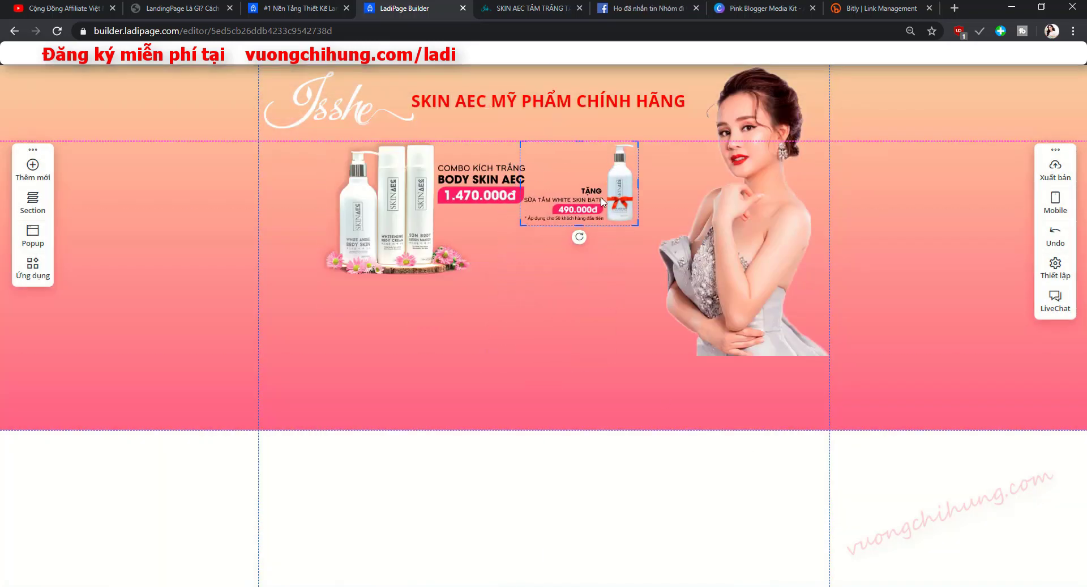
{"action": "left_click_drag", "start_coordinate": [519, 224], "coordinate": [453, 274]}
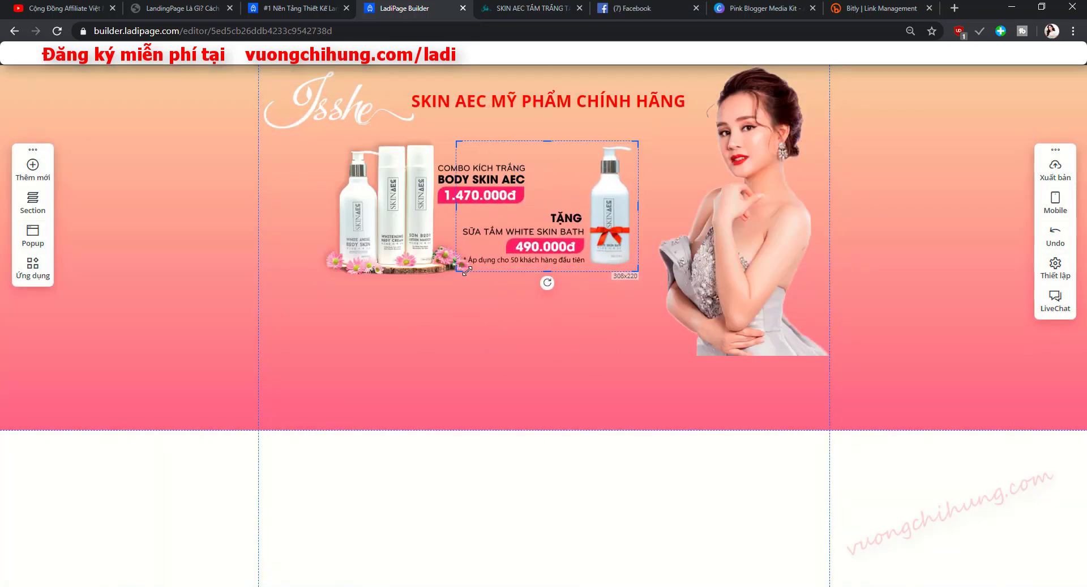
{"action": "left_click_drag", "start_coordinate": [593, 253], "coordinate": [617, 251]}
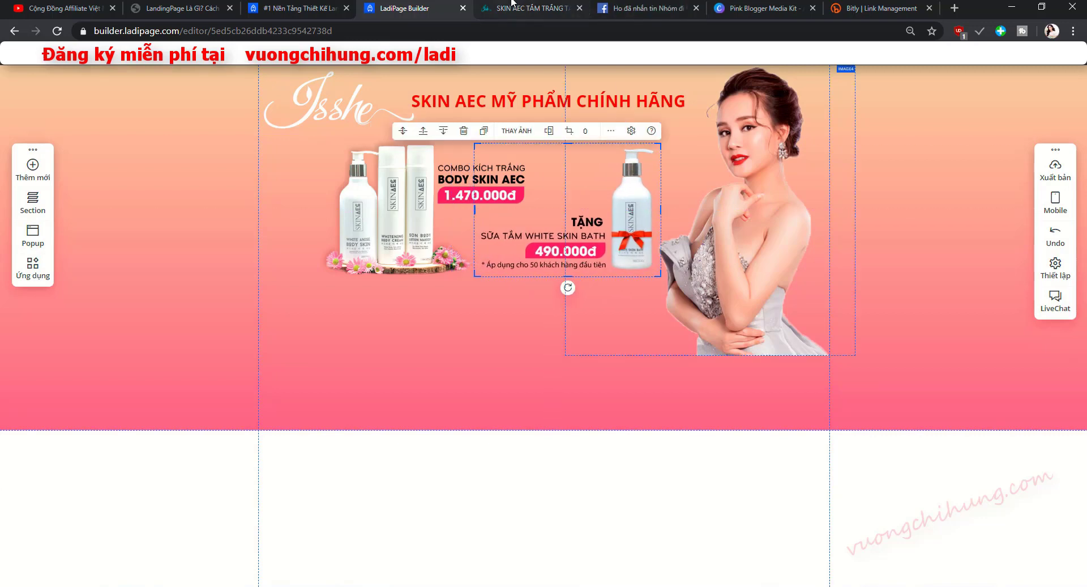
{"action": "left_click", "coordinate": [493, 8]}
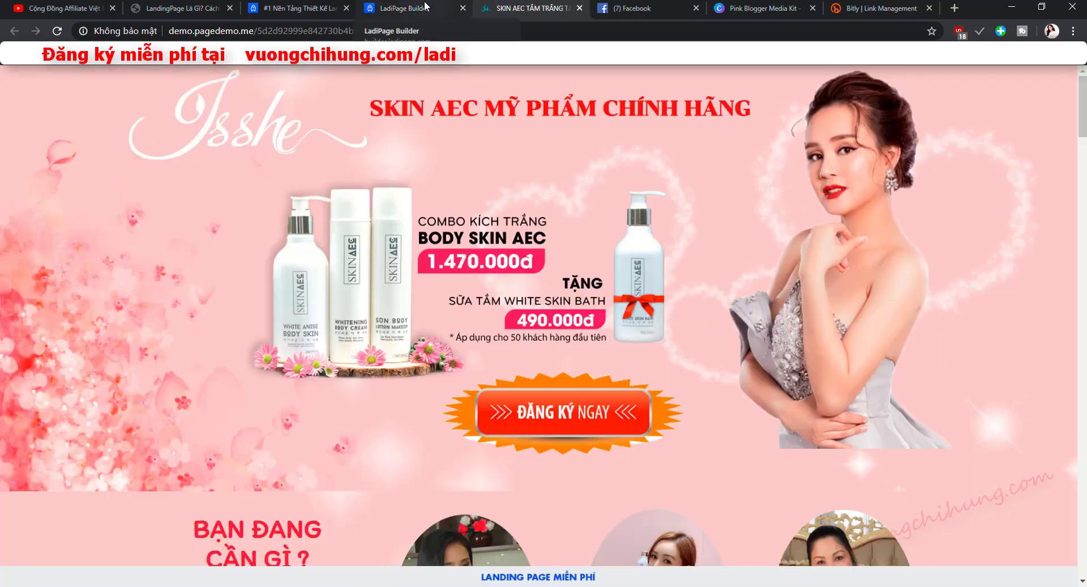
{"action": "left_click", "coordinate": [408, 8]}
Resize the combo and gift images and move them together so they line up.
{"action": "left_click", "coordinate": [494, 147]}
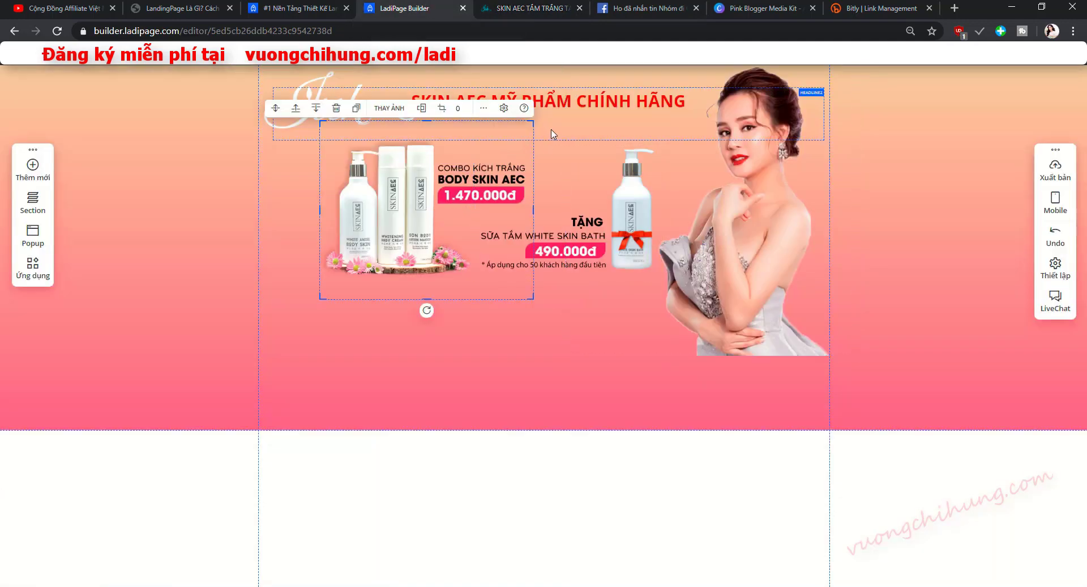
{"action": "left_click_drag", "start_coordinate": [533, 118], "coordinate": [517, 129]}
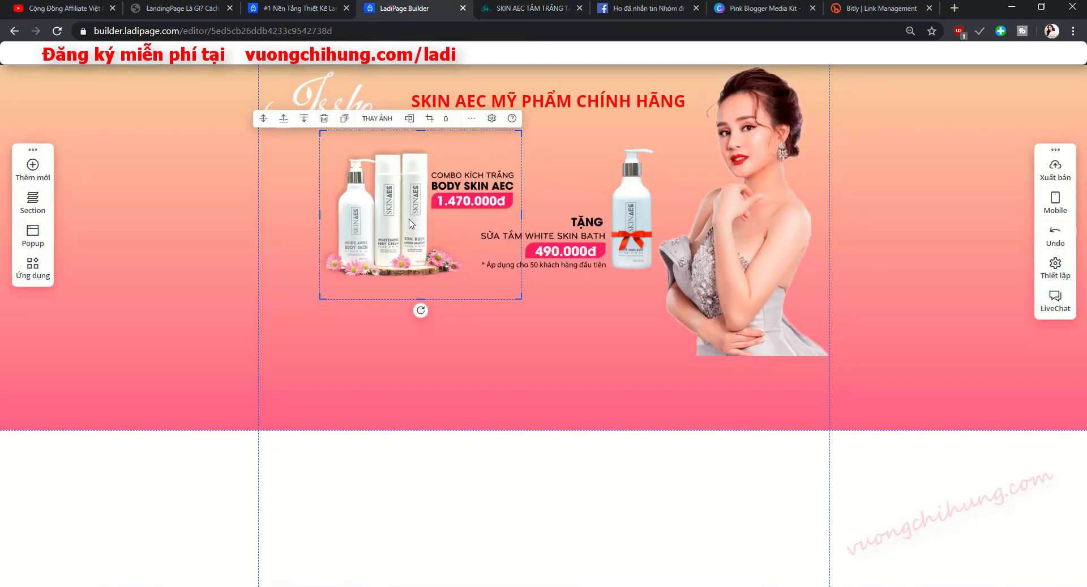
{"action": "left_click_drag", "start_coordinate": [410, 216], "coordinate": [403, 214]}
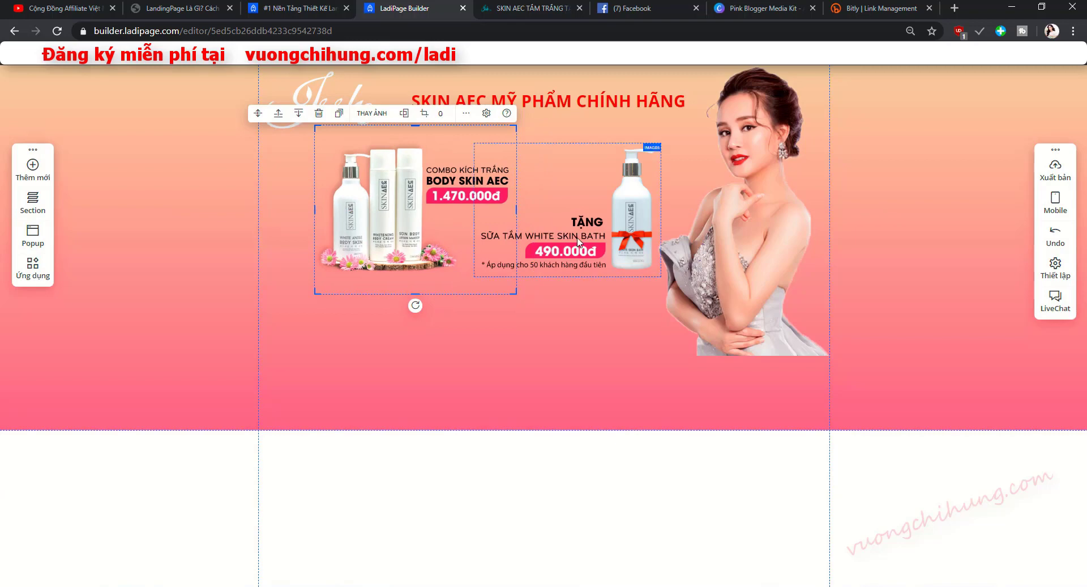
{"action": "left_click", "coordinate": [639, 153]}
{"action": "left_click_drag", "start_coordinate": [659, 144], "coordinate": [654, 148]}
{"action": "left_click_drag", "start_coordinate": [614, 229], "coordinate": [589, 231]}
{"action": "left_click", "coordinate": [729, 266]}
{"action": "left_click", "coordinate": [519, 3]}
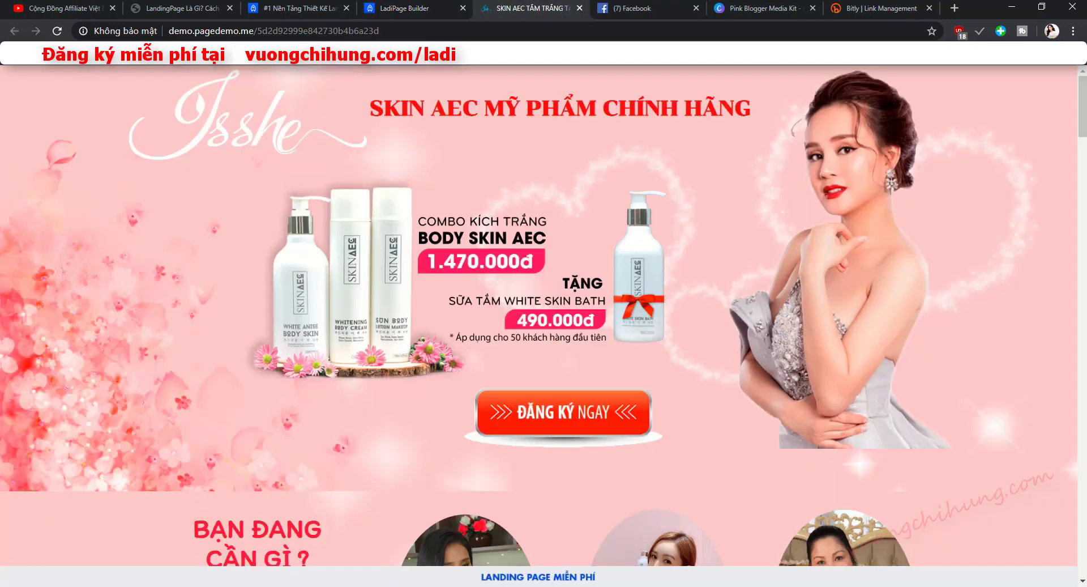
Upload the register button image 3.gif and insert it on the page.
{"action": "left_click", "coordinate": [434, 3]}
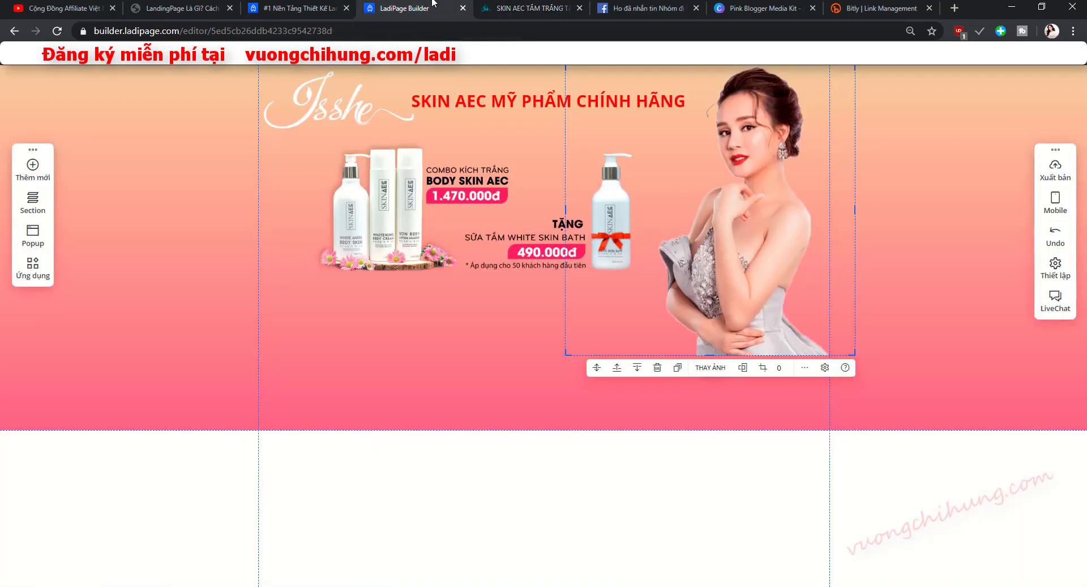
{"action": "left_click", "coordinate": [530, 2]}
{"action": "left_click", "coordinate": [434, 5]}
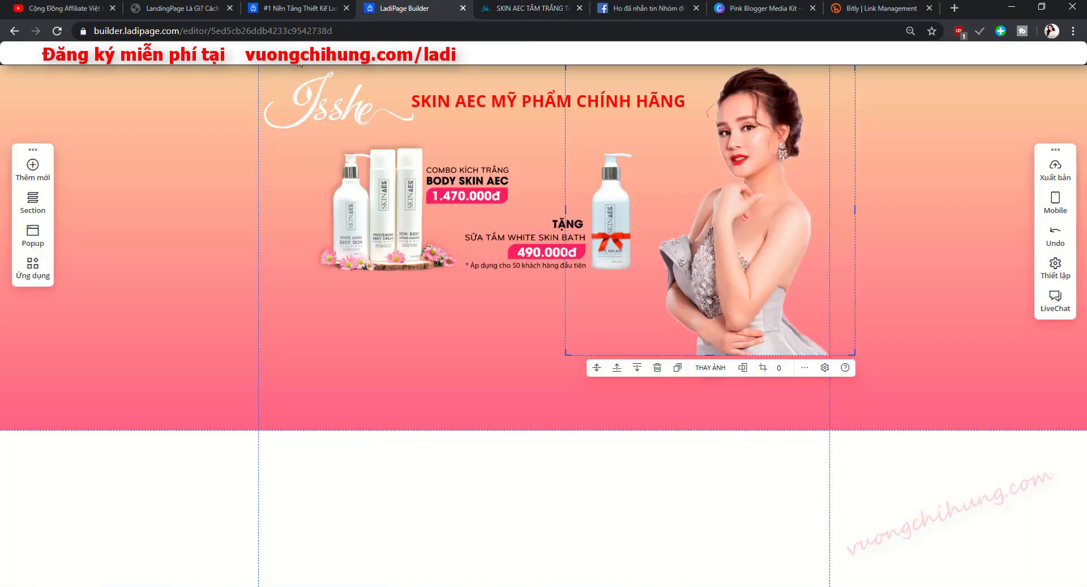
{"action": "left_click", "coordinate": [47, 177]}
{"action": "left_click", "coordinate": [110, 171]}
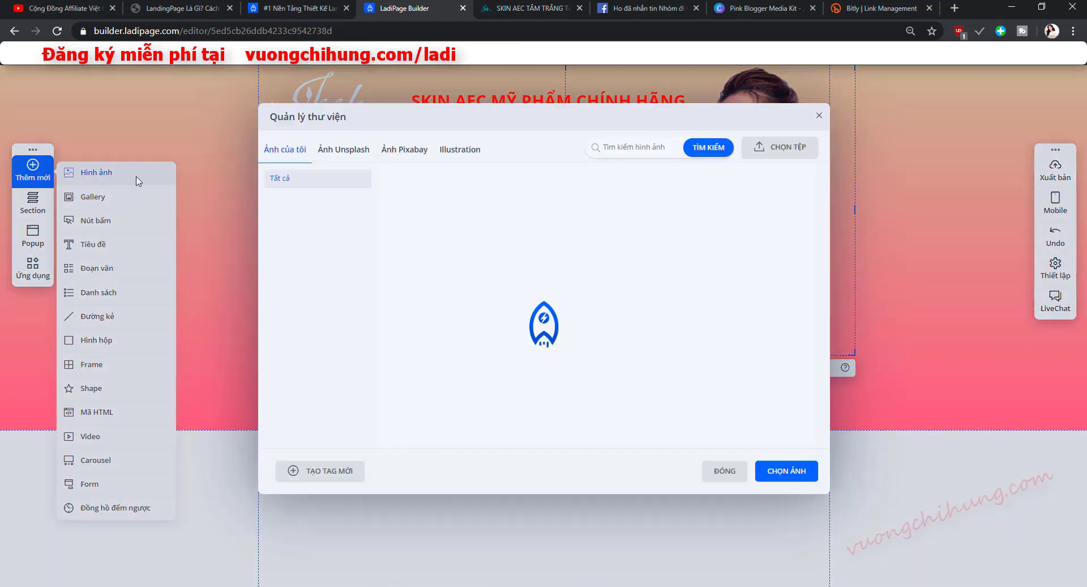
{"action": "left_click", "coordinate": [766, 150]}
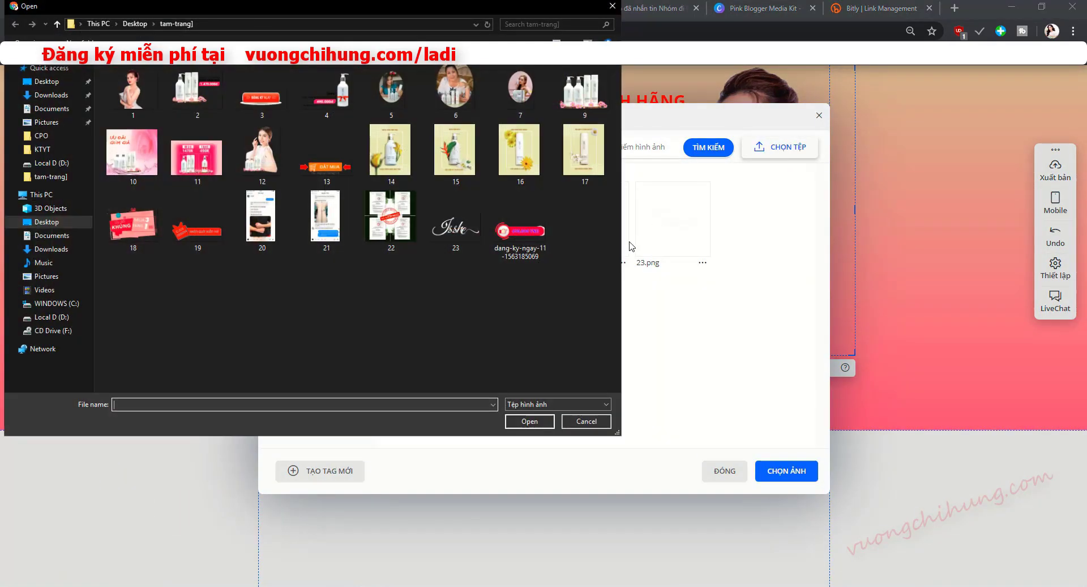
{"action": "left_click", "coordinate": [271, 104]}
{"action": "left_click", "coordinate": [543, 424]}
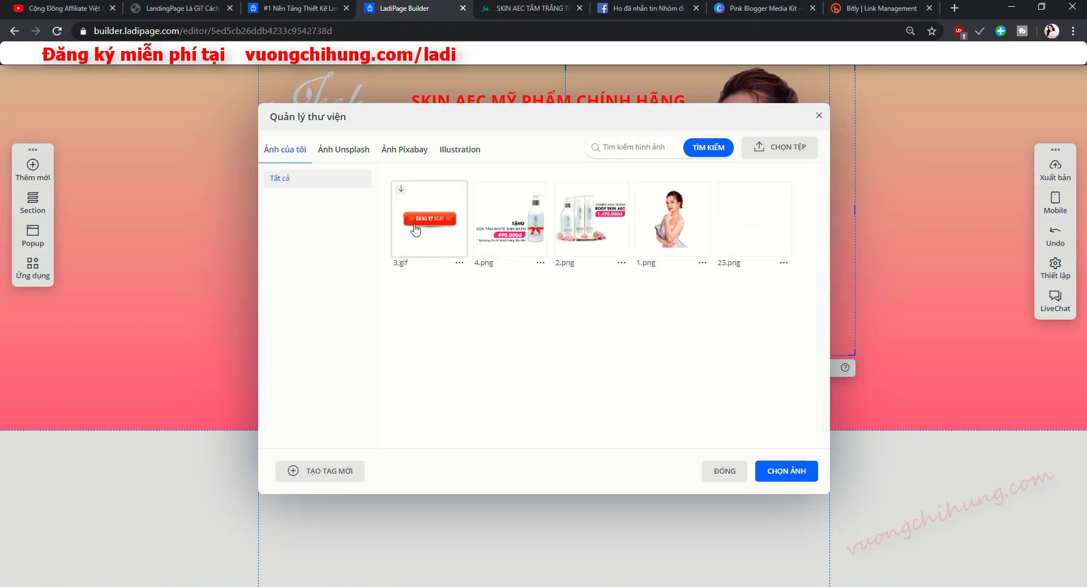
{"action": "left_click", "coordinate": [776, 473]}
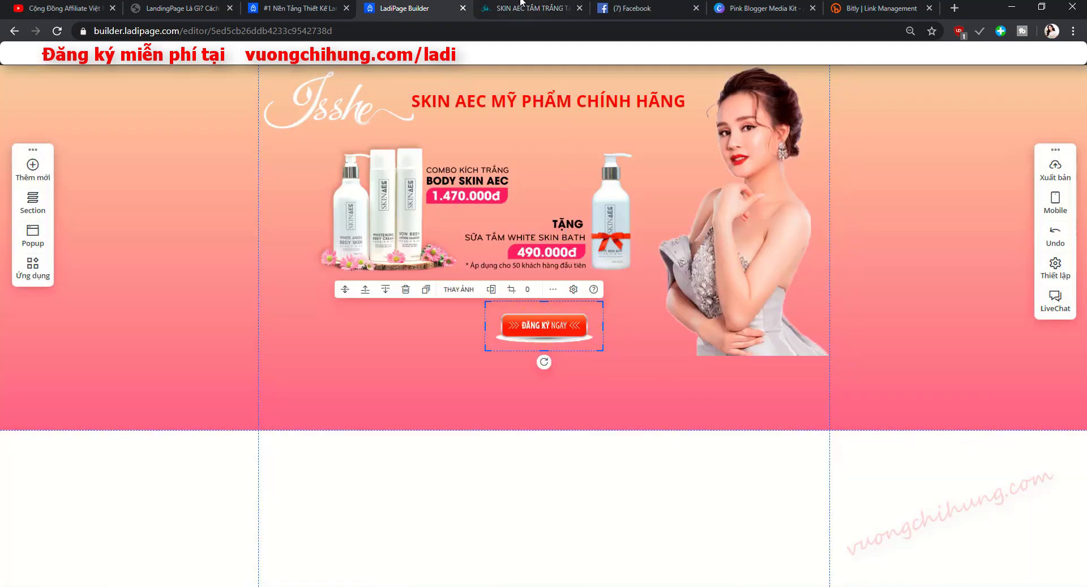
Enlarge the ĐĂNG KÝ NGAY button and place it under the combo and gift images.
{"action": "left_click", "coordinate": [491, 6]}
{"action": "left_click", "coordinate": [404, 8]}
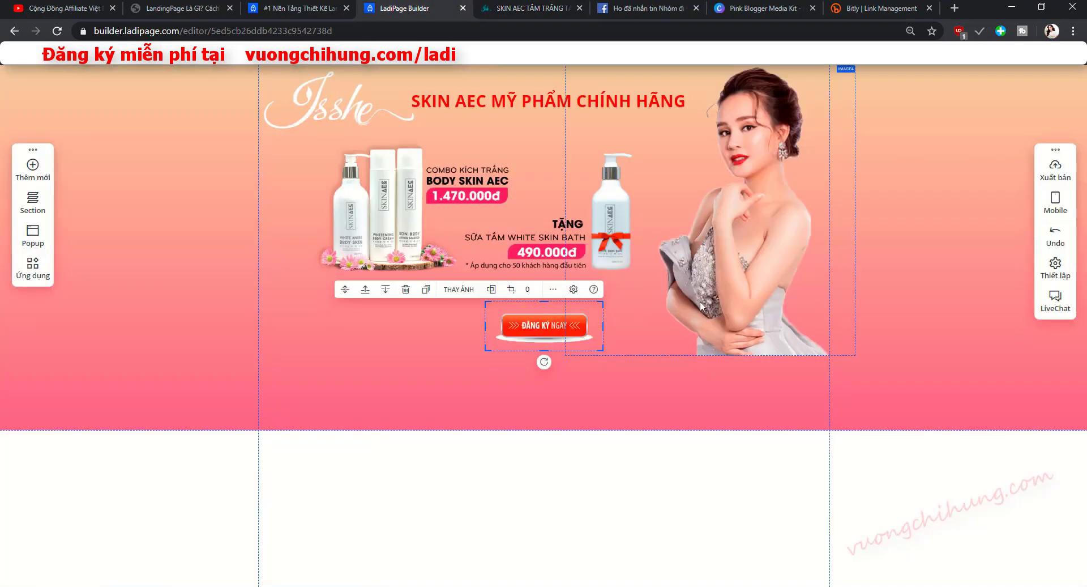
{"action": "left_click_drag", "start_coordinate": [610, 350], "coordinate": [618, 355]}
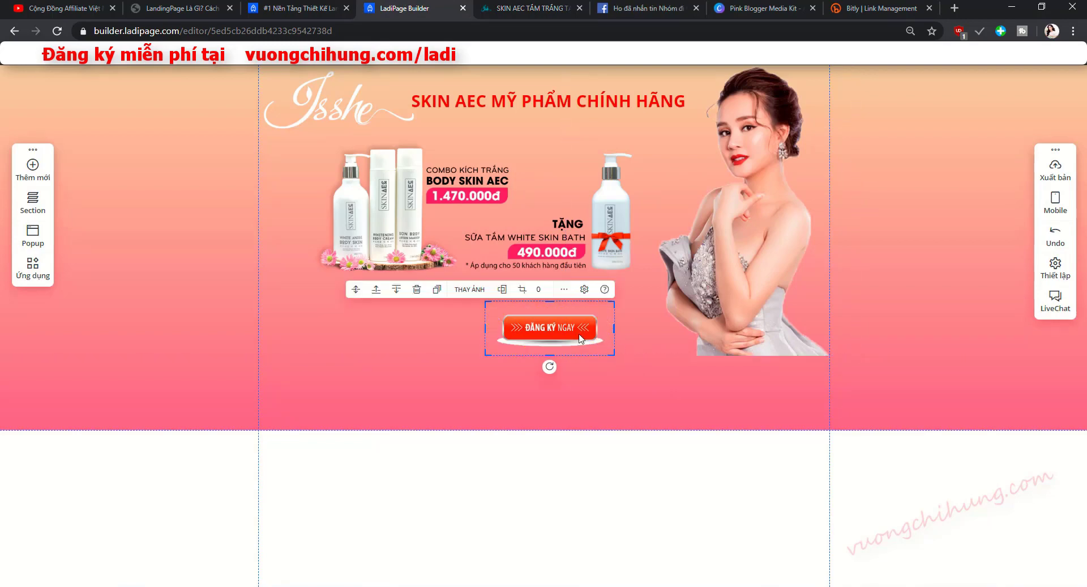
{"action": "left_click_drag", "start_coordinate": [486, 302], "coordinate": [479, 299]}
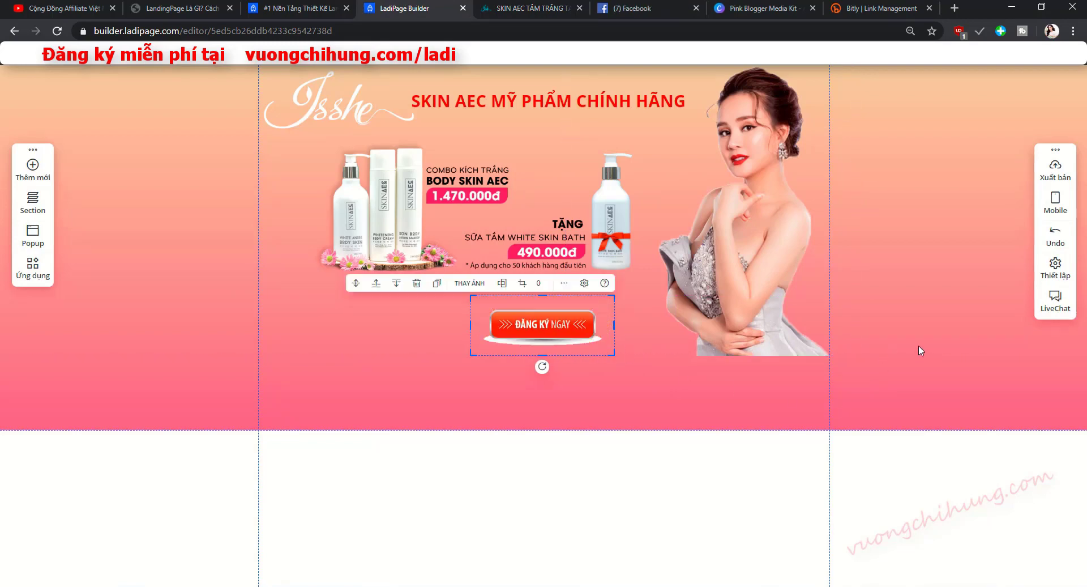
{"action": "left_click", "coordinate": [535, 3]}
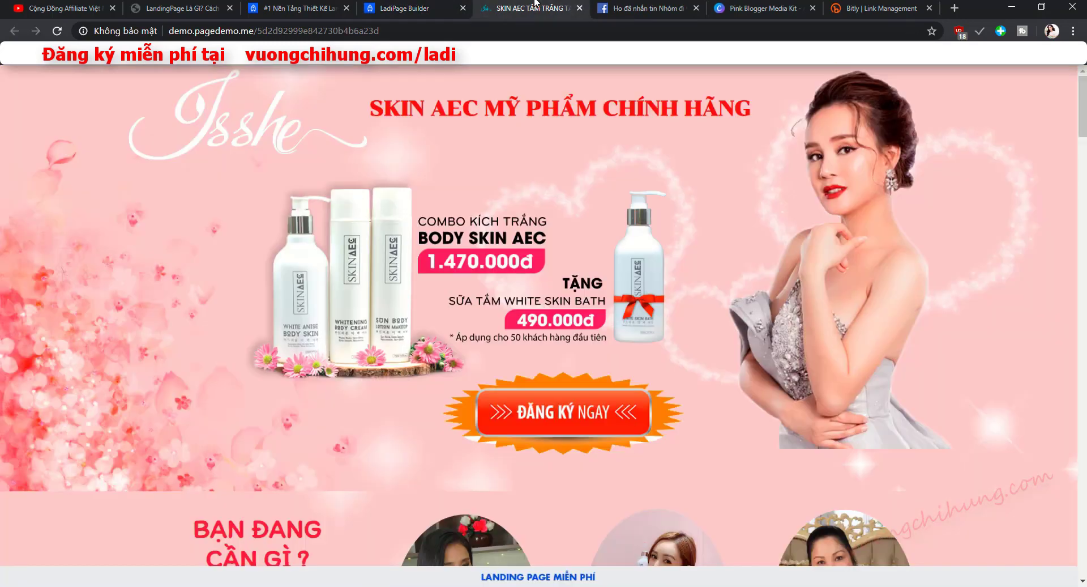
{"action": "key", "text": "ctrl+shift+Tab"}
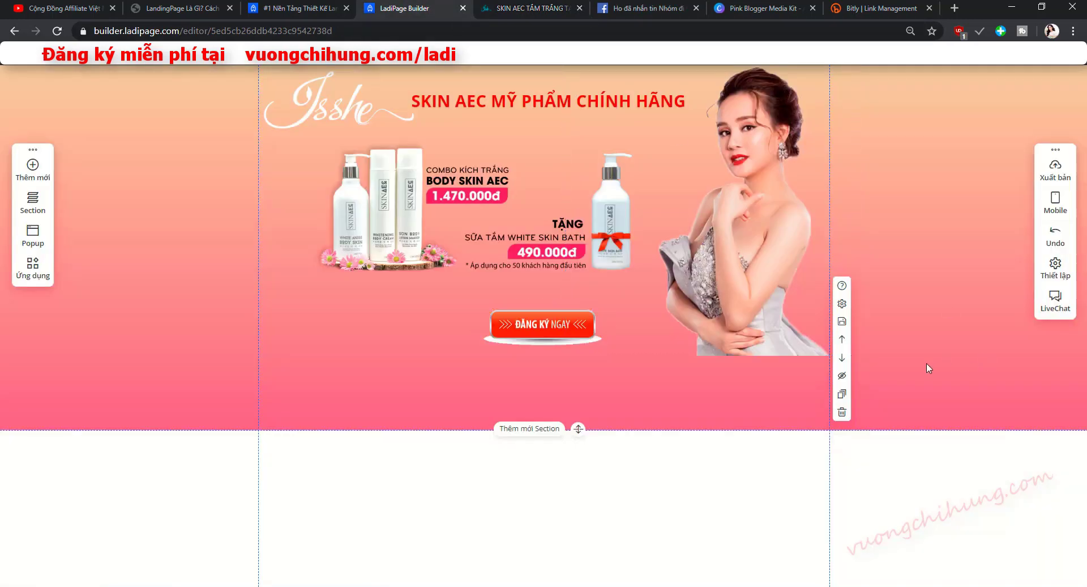
Shorten the hero section to end just below the model photo and 'ĐĂNG KÝ NGAY' button, then preview the page.
{"action": "left_click_drag", "start_coordinate": [578, 429], "coordinate": [586, 349]}
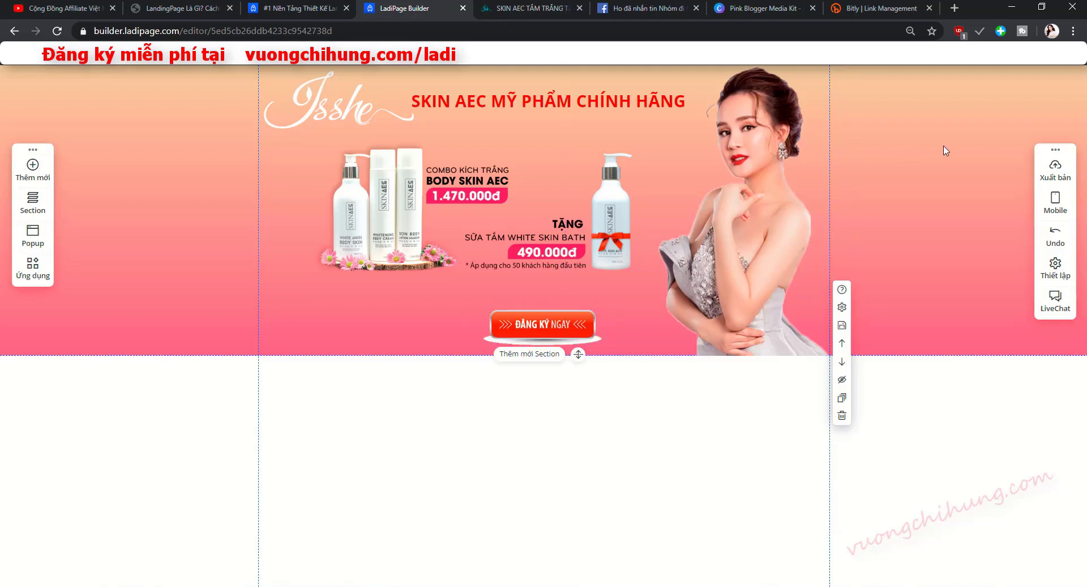
{"action": "mouse_move", "coordinate": [1056, 170]}
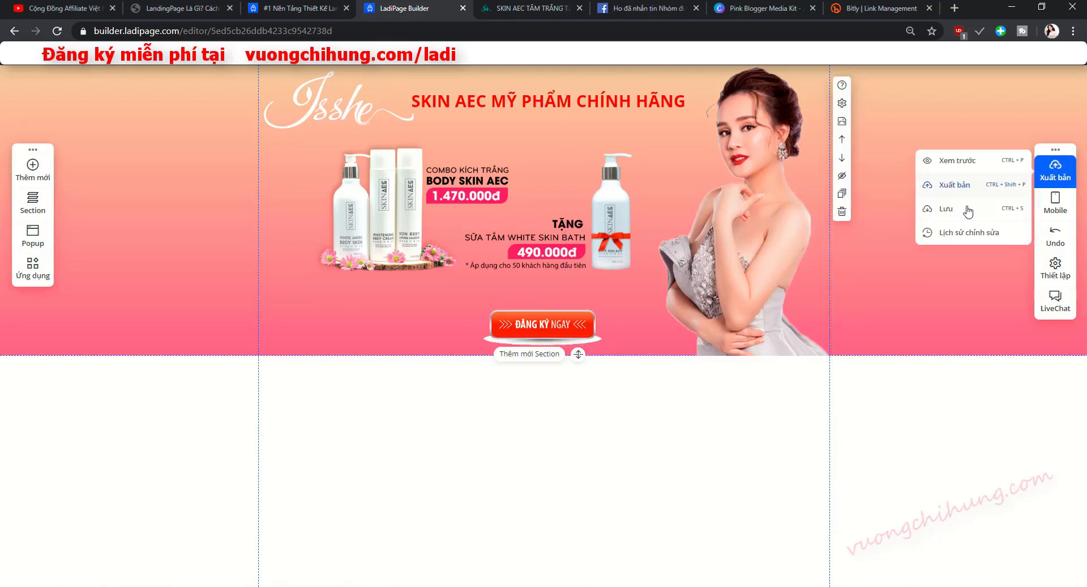
{"action": "left_click", "coordinate": [961, 164]}
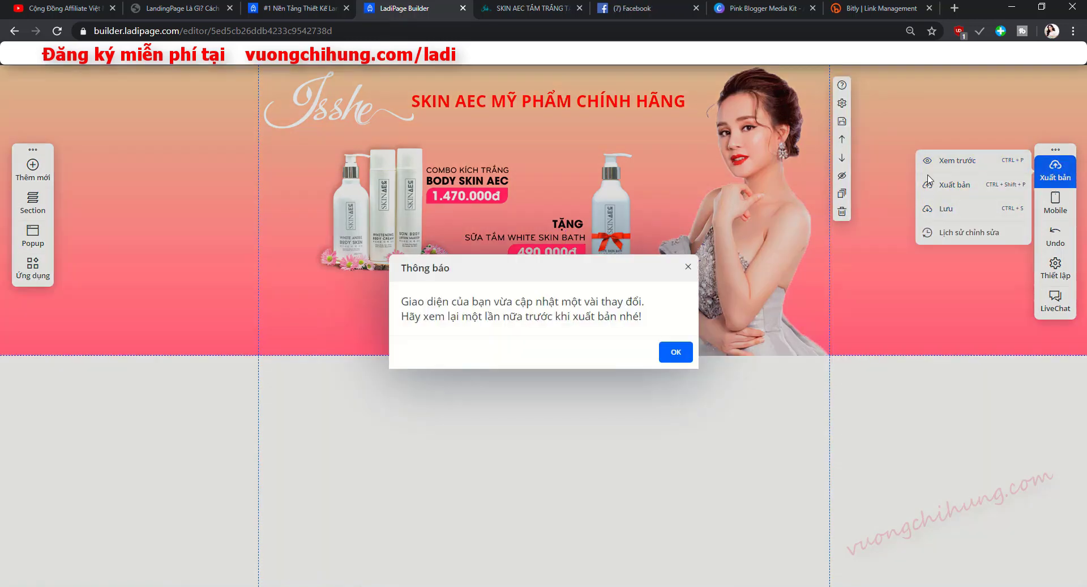
{"action": "left_click", "coordinate": [674, 354]}
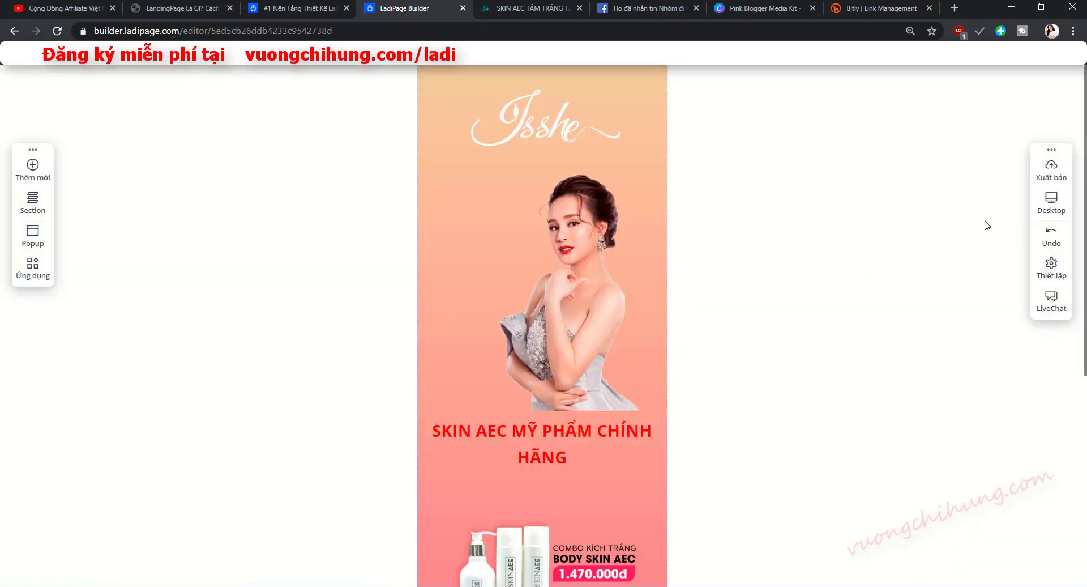
{"action": "left_click", "coordinate": [1057, 201]}
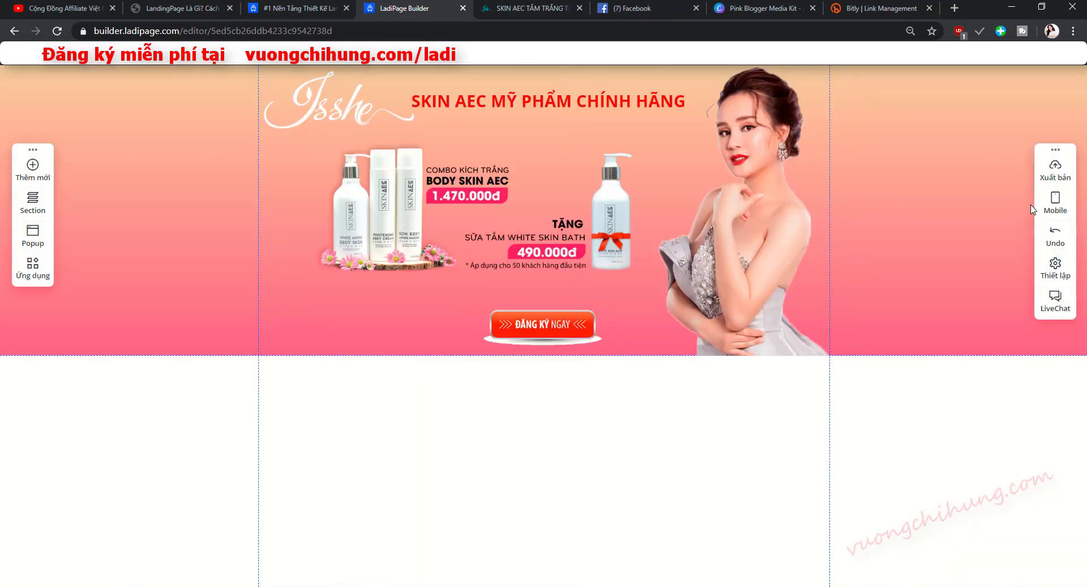
{"action": "left_click", "coordinate": [1056, 167]}
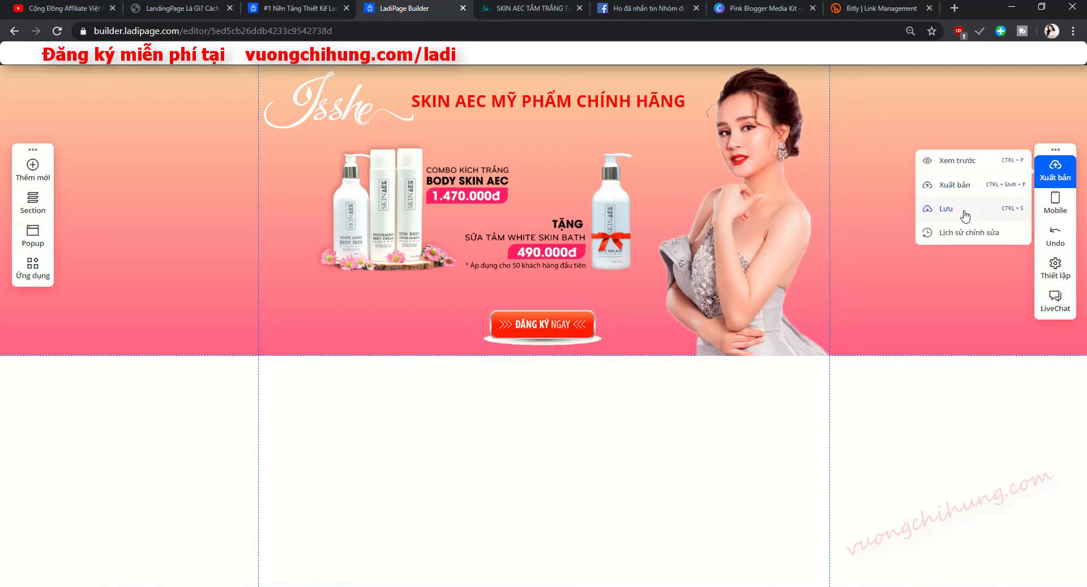
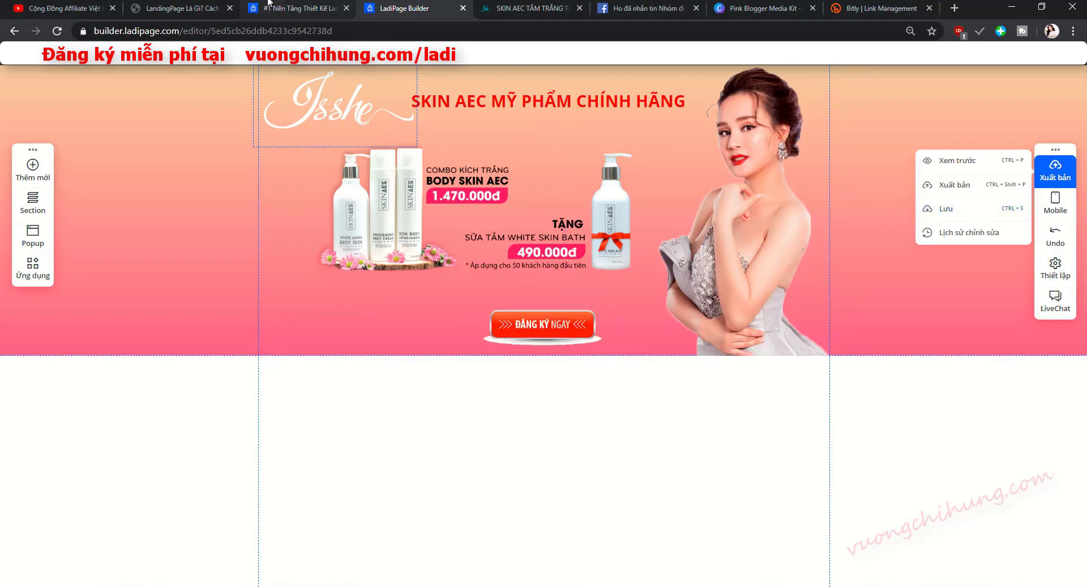
Close the extra LadiPage homepage tab, review the SKIN AEC demo, and return to the builder.
{"action": "left_click", "coordinate": [328, 4]}
{"action": "left_click", "coordinate": [560, 13]}
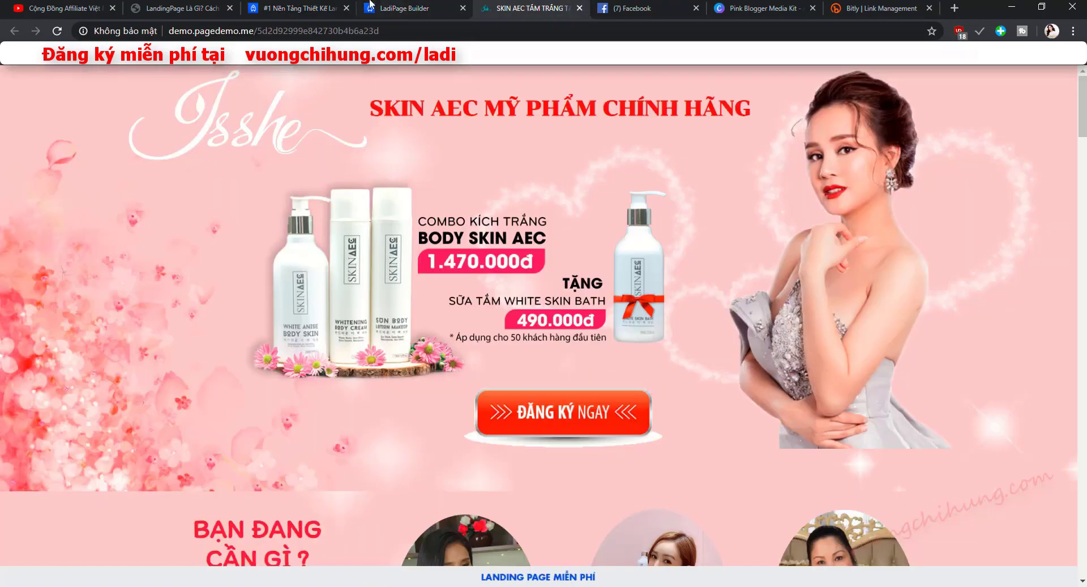
{"action": "left_click", "coordinate": [346, 8]}
{"action": "scroll", "coordinate": [391, 309], "scroll_direction": "down", "scroll_amount": 3}
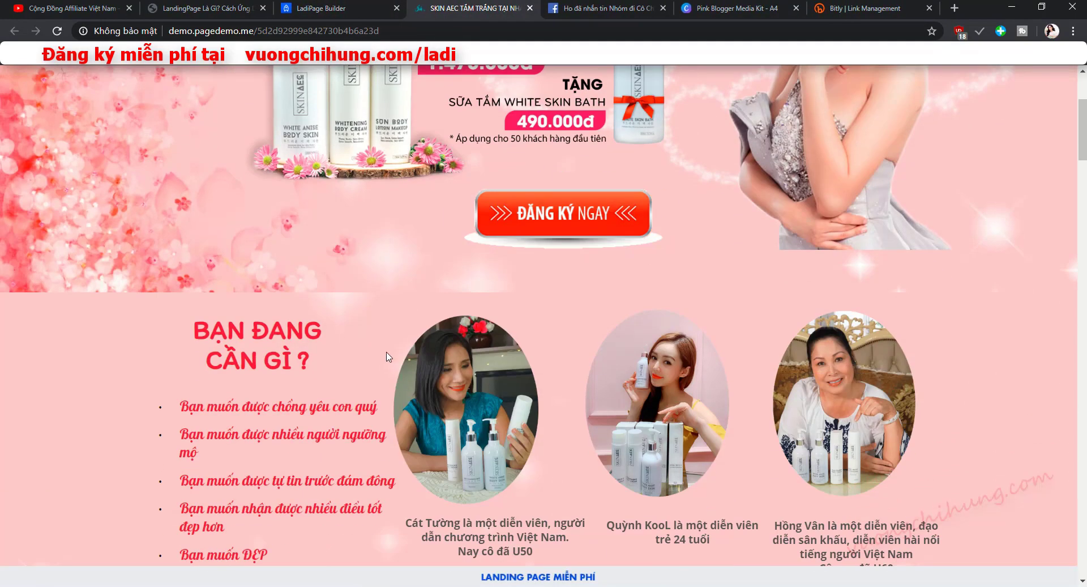
{"action": "left_click", "coordinate": [378, 5]}
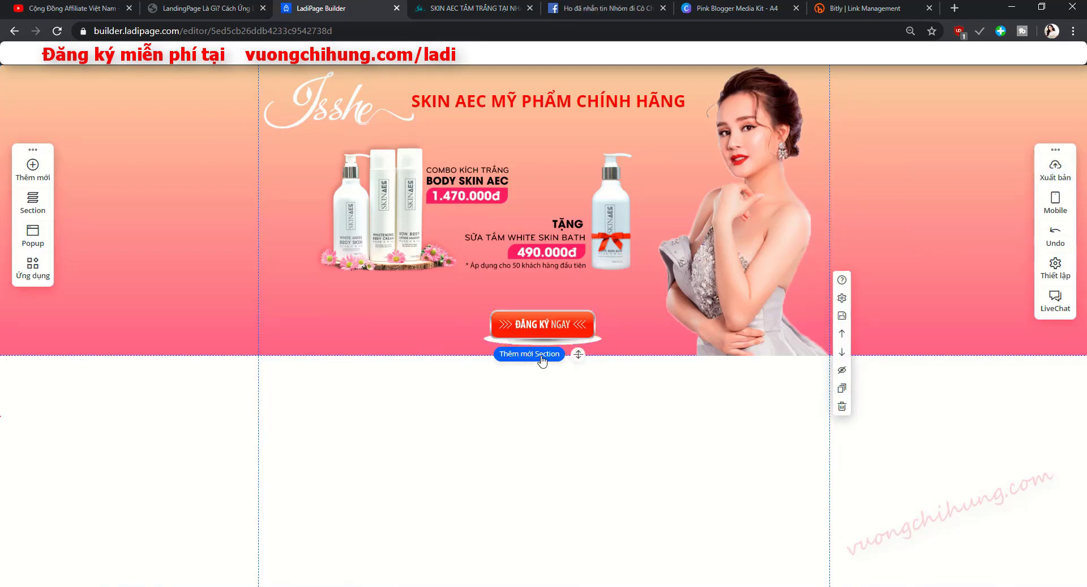
Add a blank SECTION TRẮNG below the header and set its background to Màu Gradient.
{"action": "left_click", "coordinate": [542, 358]}
{"action": "left_click", "coordinate": [455, 220]}
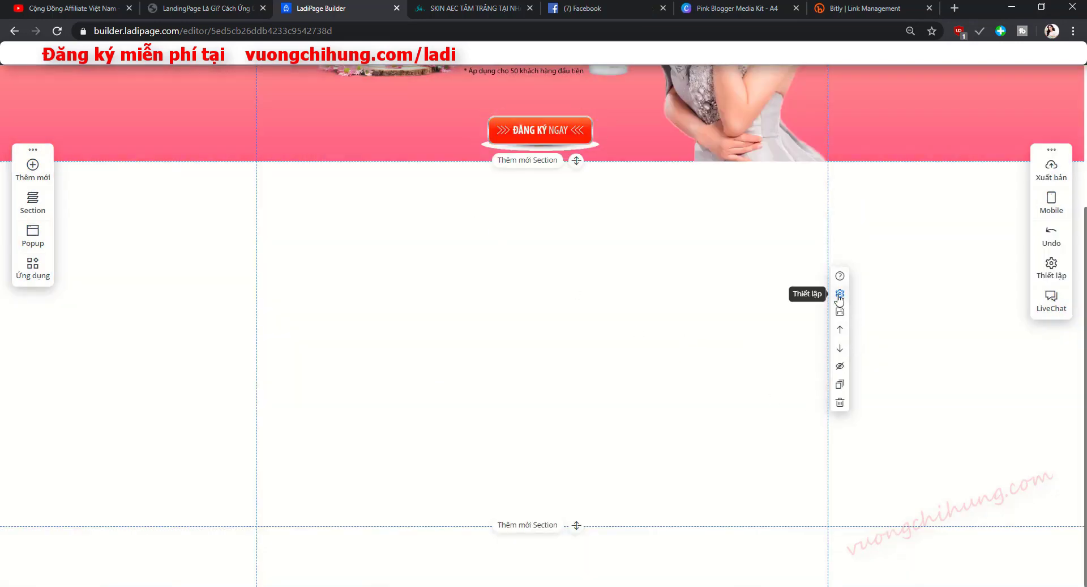
{"action": "left_click", "coordinate": [840, 294]}
{"action": "left_click", "coordinate": [793, 303]}
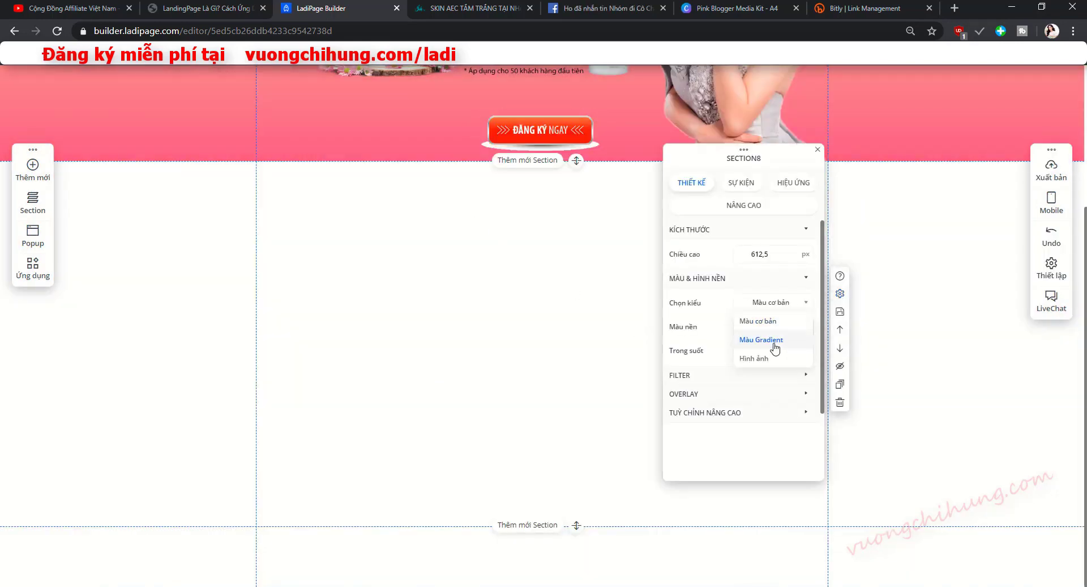
{"action": "left_click", "coordinate": [775, 344]}
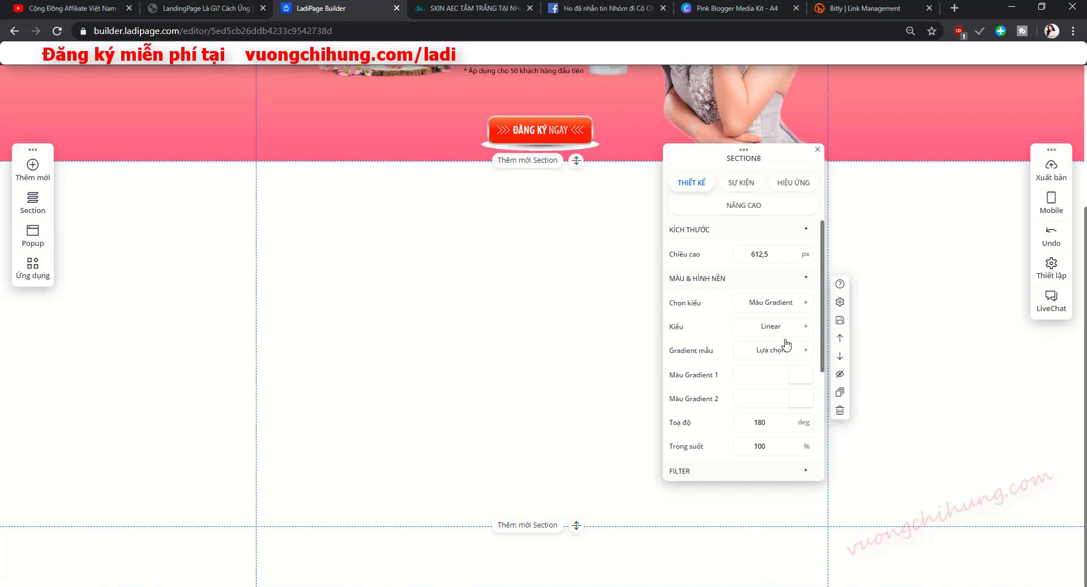
{"action": "left_click", "coordinate": [782, 355]}
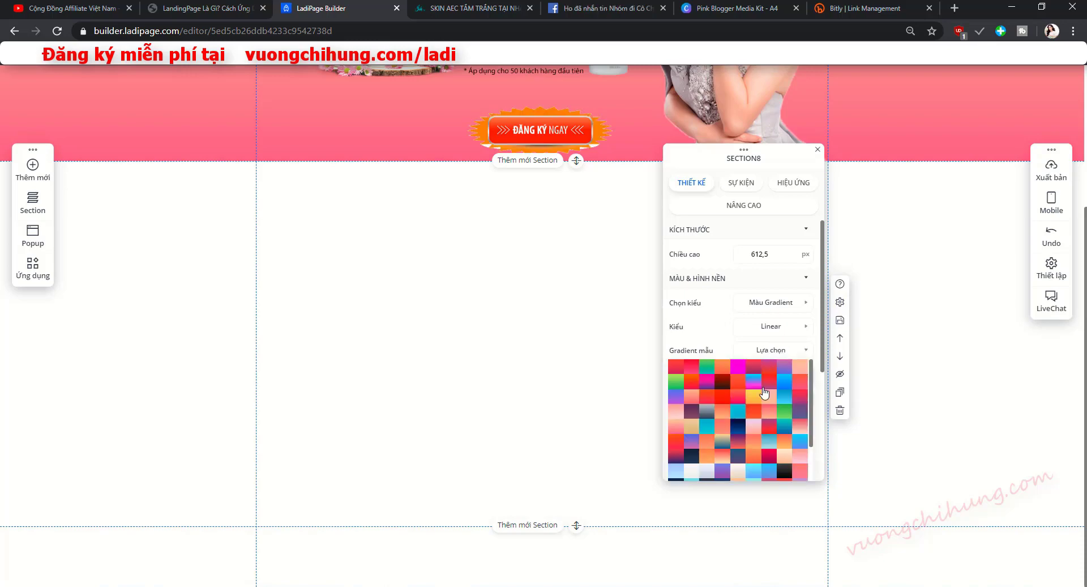
Compare with the demo and try orange, red-to-pink and peach-to-pink gradient presets.
{"action": "left_click", "coordinate": [446, 5]}
{"action": "left_click", "coordinate": [368, 8]}
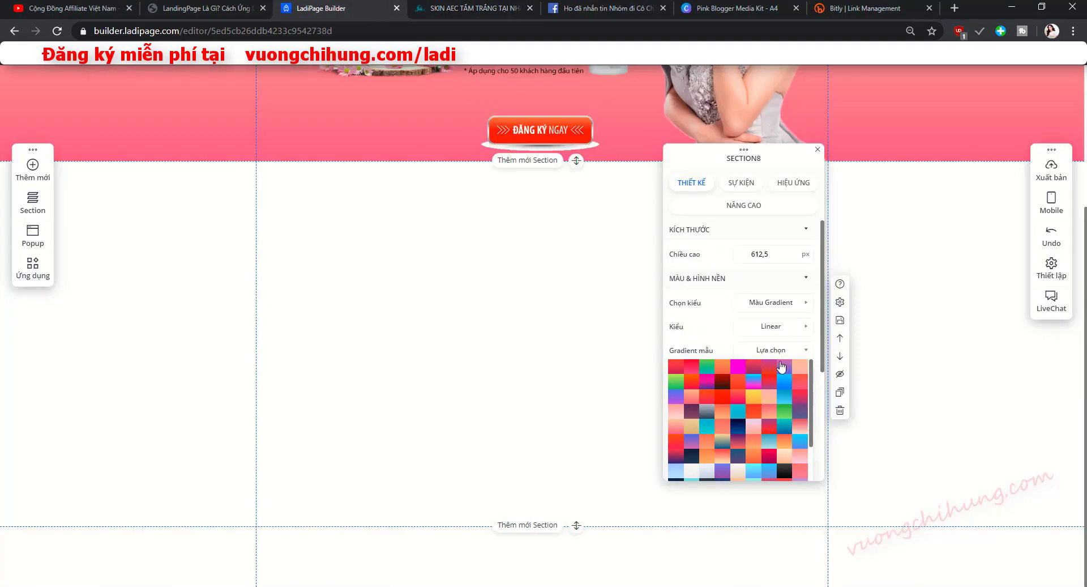
{"action": "left_click", "coordinate": [730, 374]}
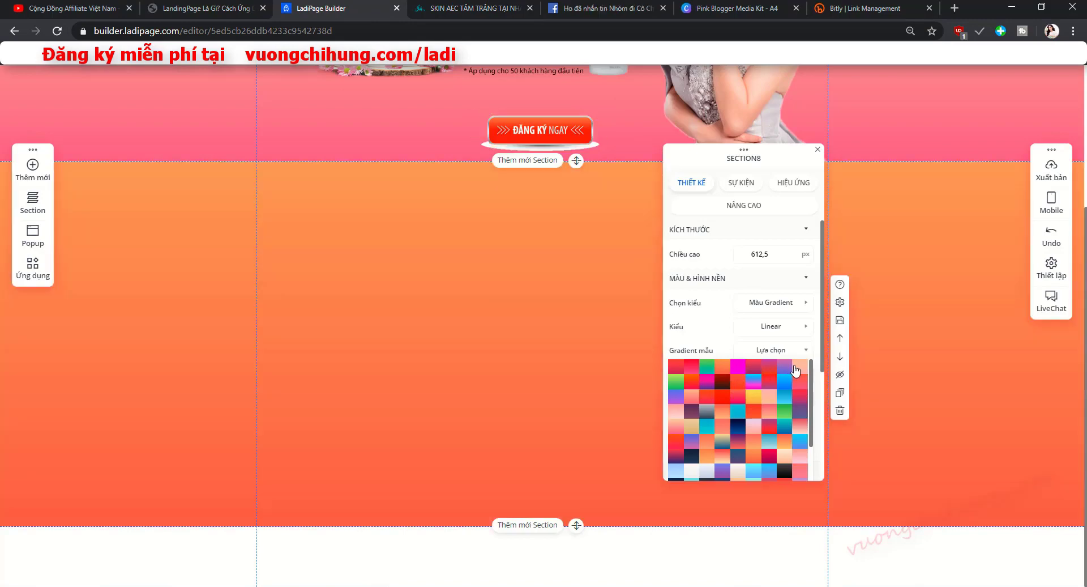
{"action": "left_click", "coordinate": [801, 388]}
{"action": "left_click", "coordinate": [800, 395]}
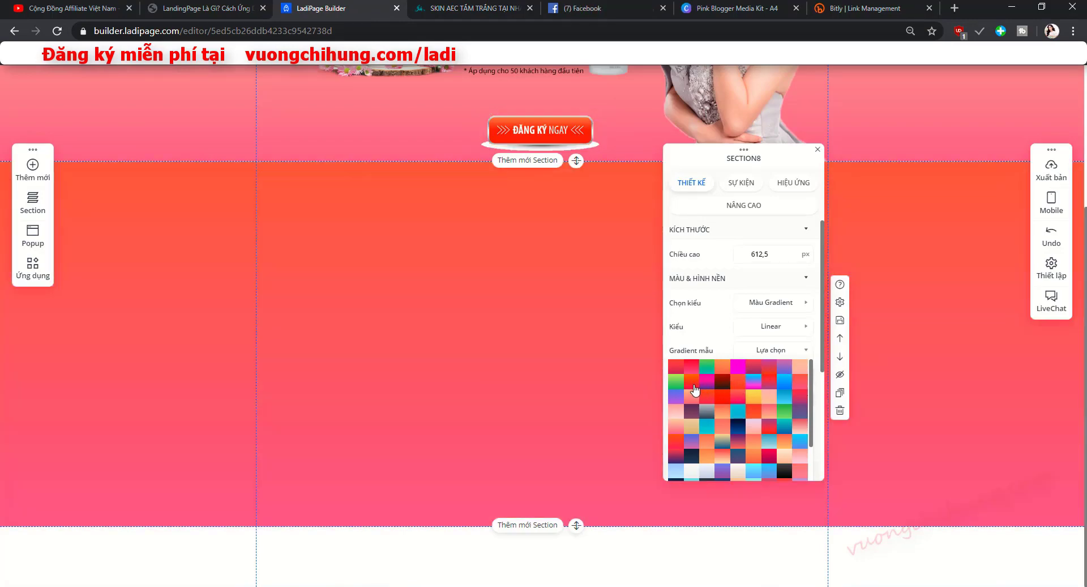
{"action": "left_click", "coordinate": [695, 390]}
{"action": "left_click", "coordinate": [678, 422]}
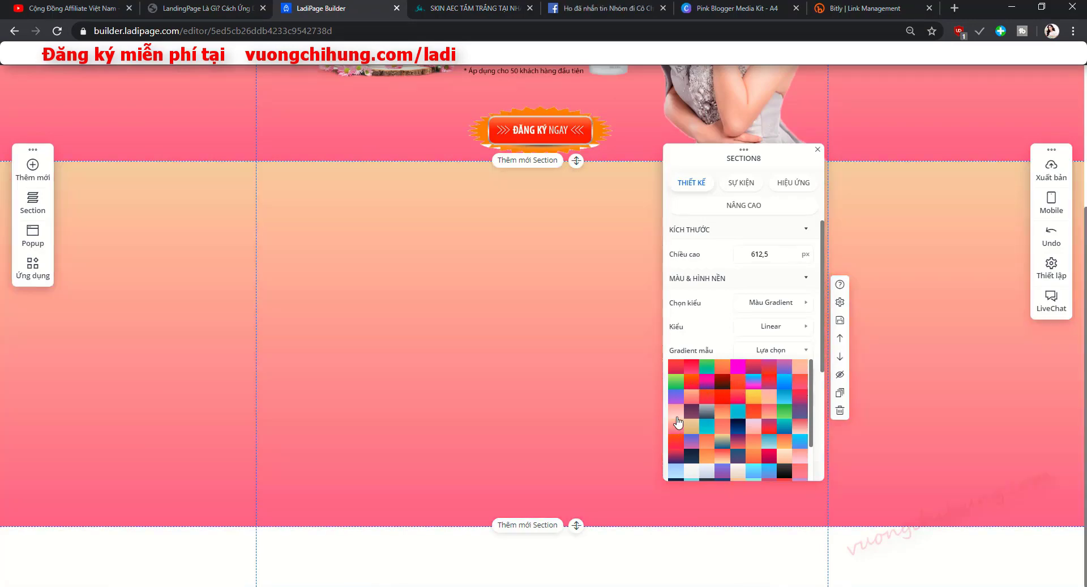
Apply the light pink gradient swatch matching the demo and close the section settings.
{"action": "left_click", "coordinate": [462, 5]}
{"action": "left_click", "coordinate": [357, 8]}
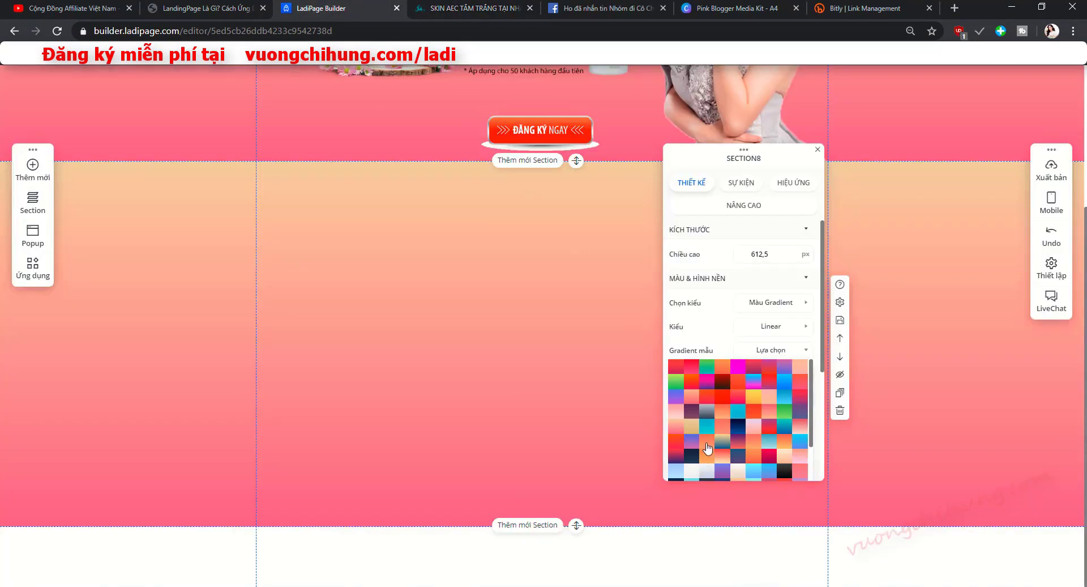
{"action": "left_click", "coordinate": [676, 414]}
{"action": "left_click", "coordinate": [487, 5]}
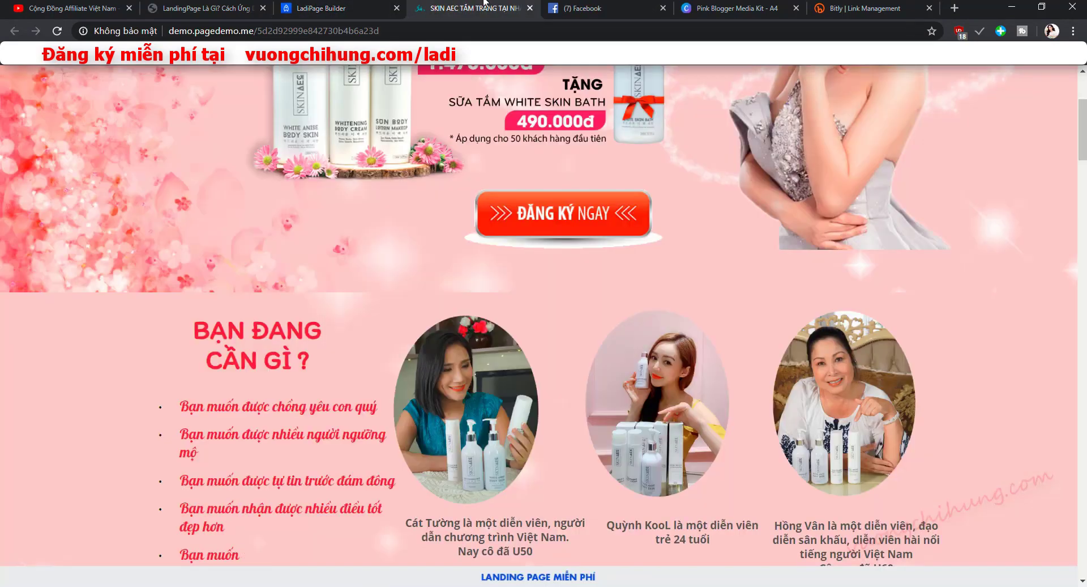
{"action": "left_click", "coordinate": [343, 9]}
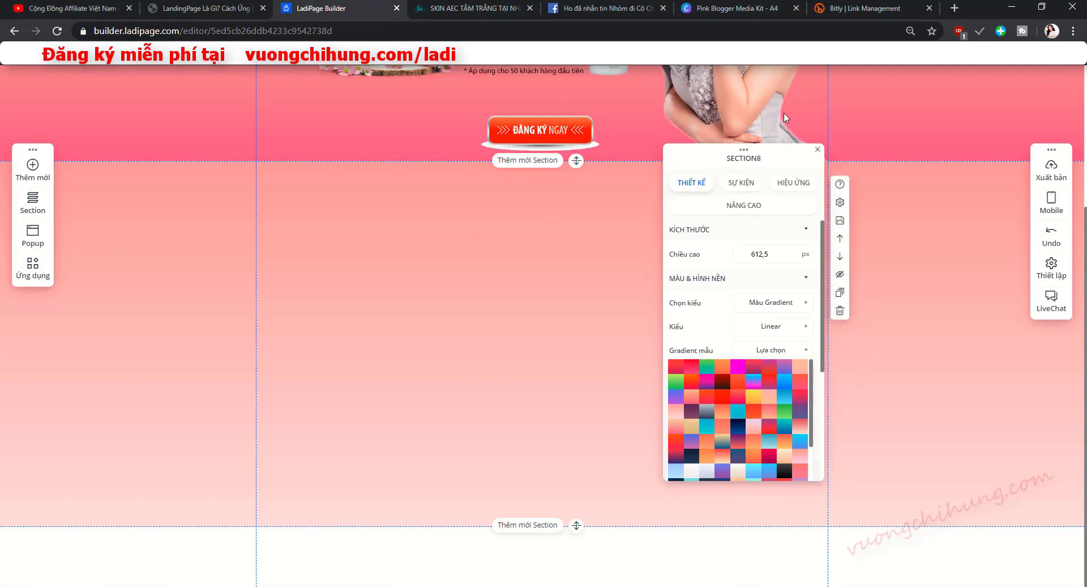
{"action": "left_click", "coordinate": [818, 150]}
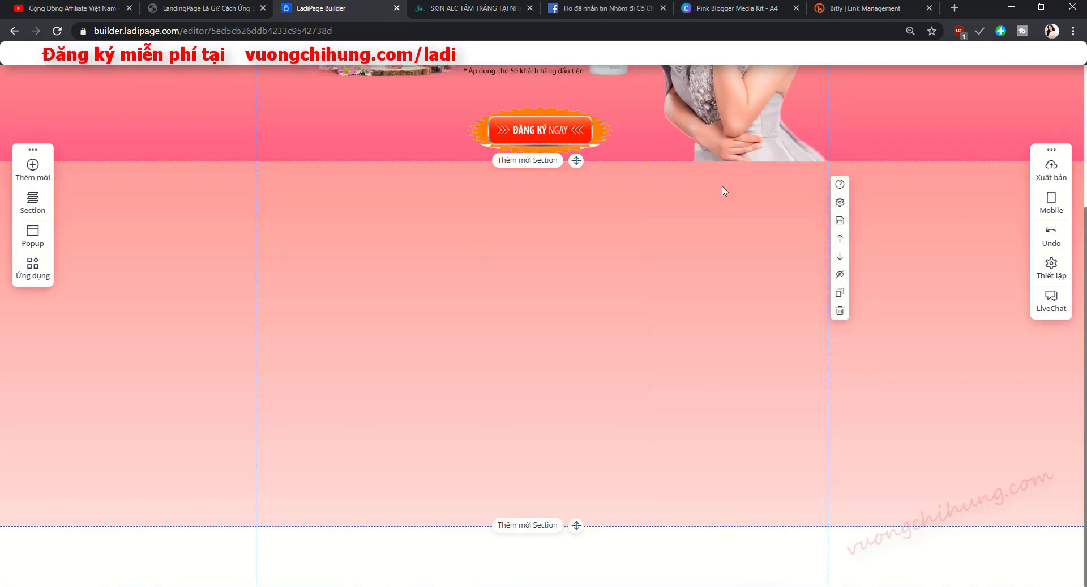
{"action": "left_click", "coordinate": [416, 5]}
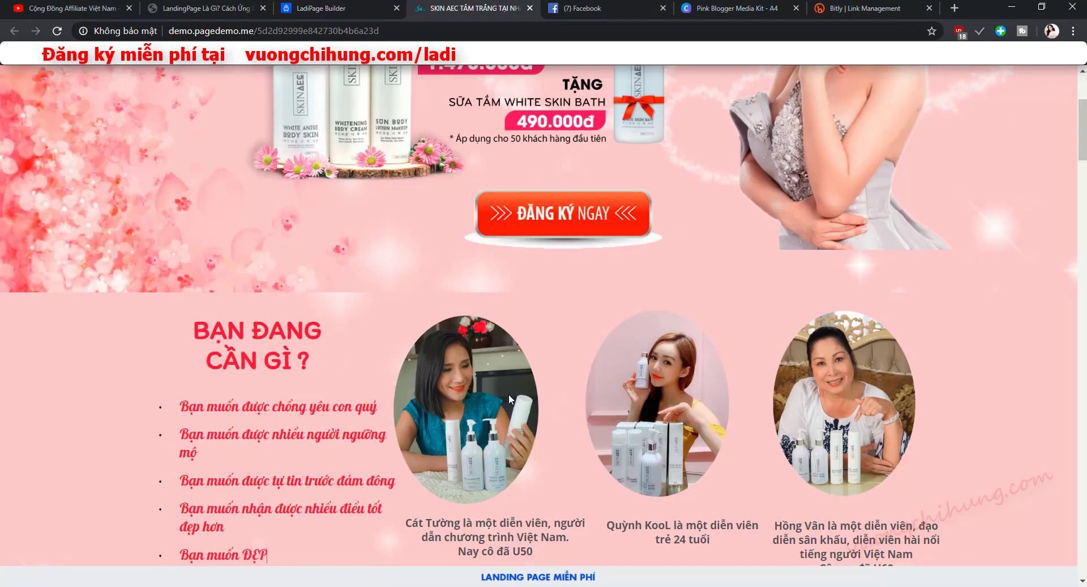
Copy 'BẠN ĐANG CẦN GÌ ?' from the demo and paste it into a new Tiêu đề element.
{"action": "scroll", "coordinate": [379, 370], "scroll_direction": "down", "scroll_amount": 3}
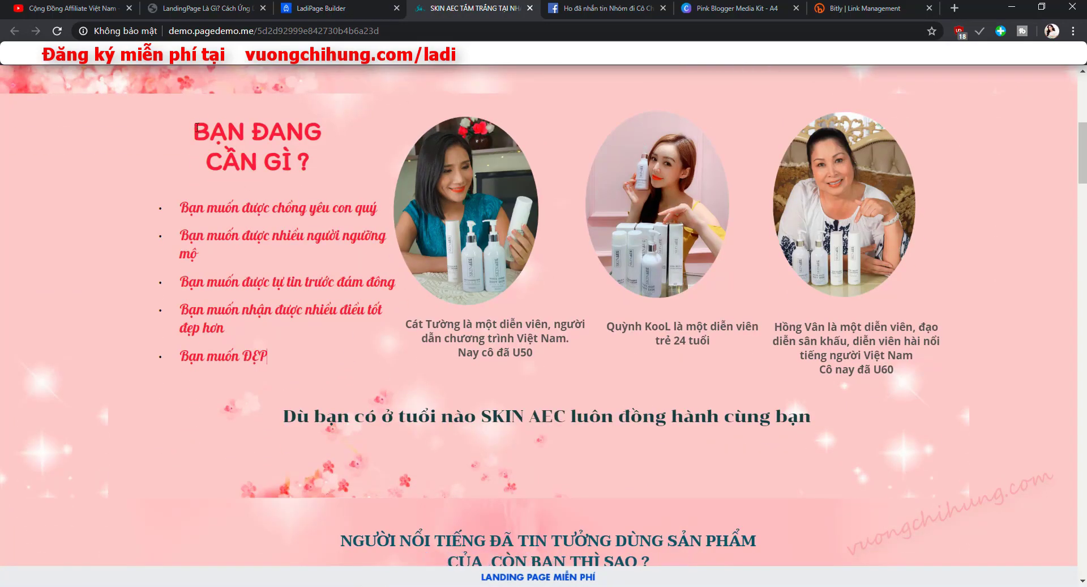
{"action": "left_click_drag", "start_coordinate": [194, 126], "coordinate": [307, 157]}
{"action": "key", "text": "ctrl+c"}
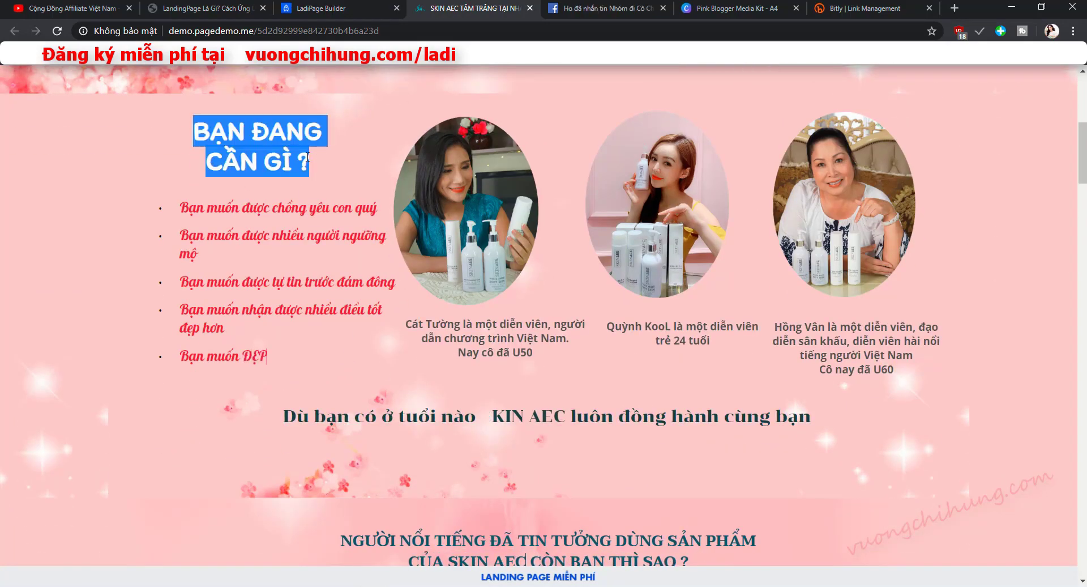
{"action": "left_click", "coordinate": [352, 8]}
{"action": "left_click", "coordinate": [26, 170]}
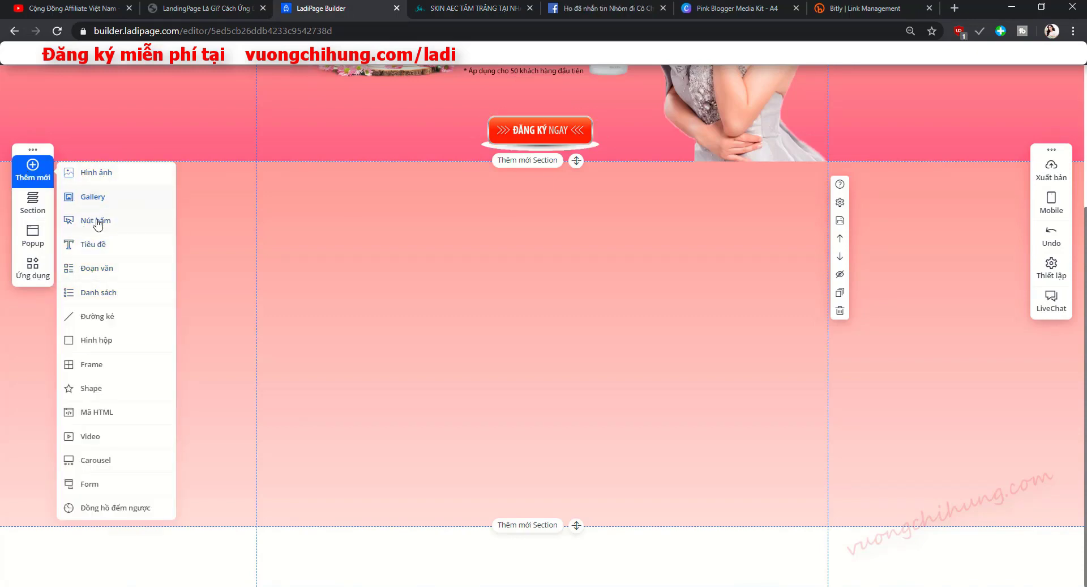
{"action": "left_click", "coordinate": [97, 254]}
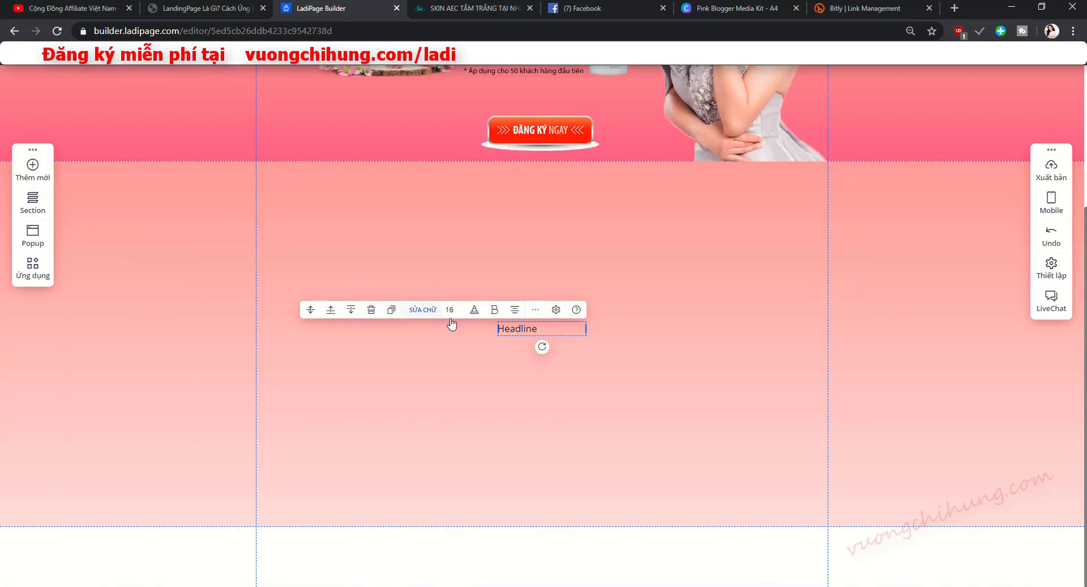
{"action": "left_click", "coordinate": [580, 373]}
{"action": "double_click", "coordinate": [566, 330]}
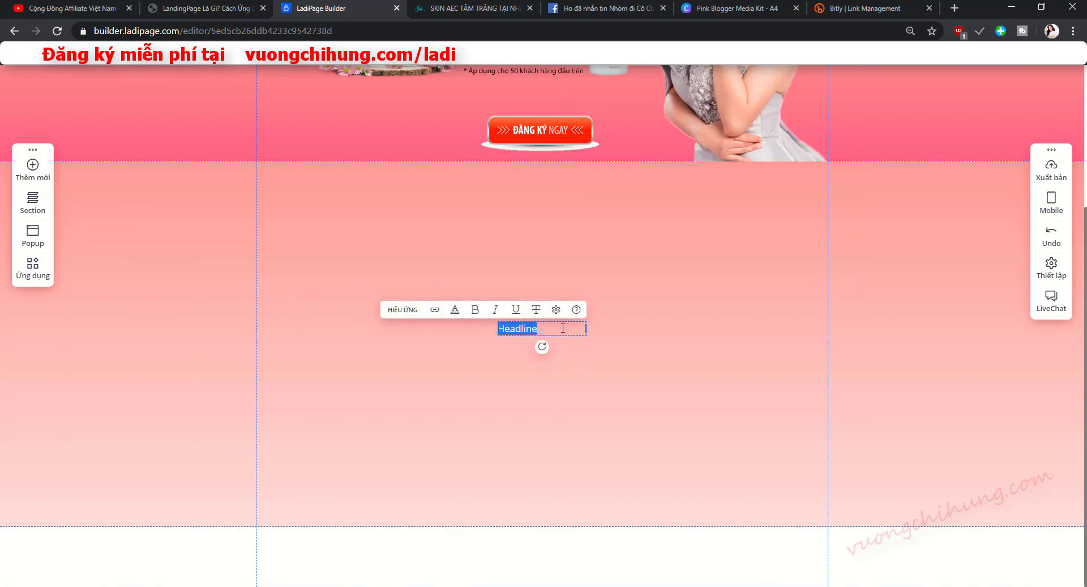
{"action": "key", "text": "ctrl+v"}
Check the headline against the demo heading and reselect it for editing.
{"action": "left_click", "coordinate": [464, 3]}
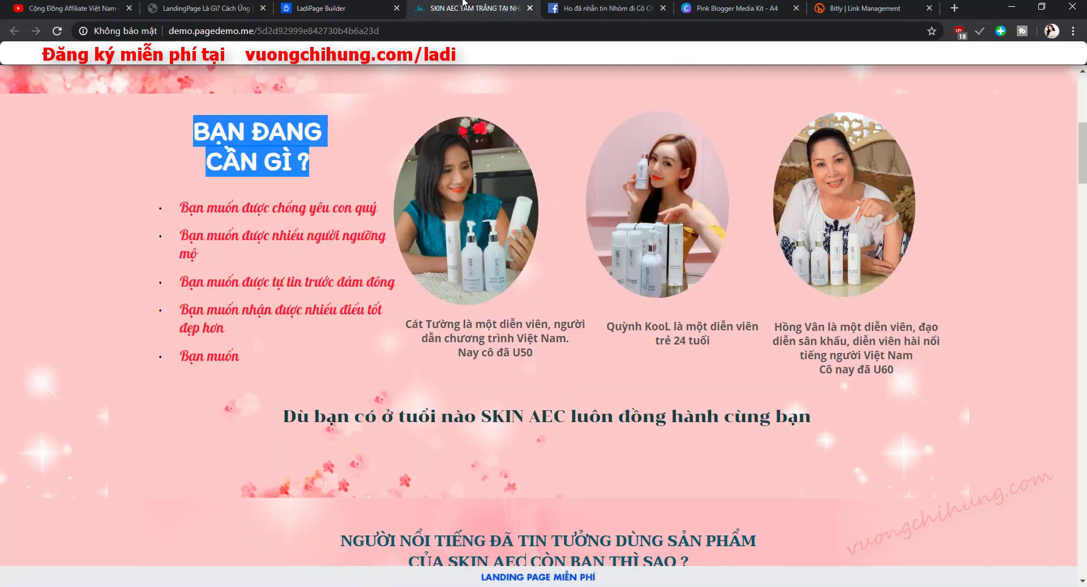
{"action": "left_click", "coordinate": [307, 2]}
{"action": "left_click", "coordinate": [513, 356]}
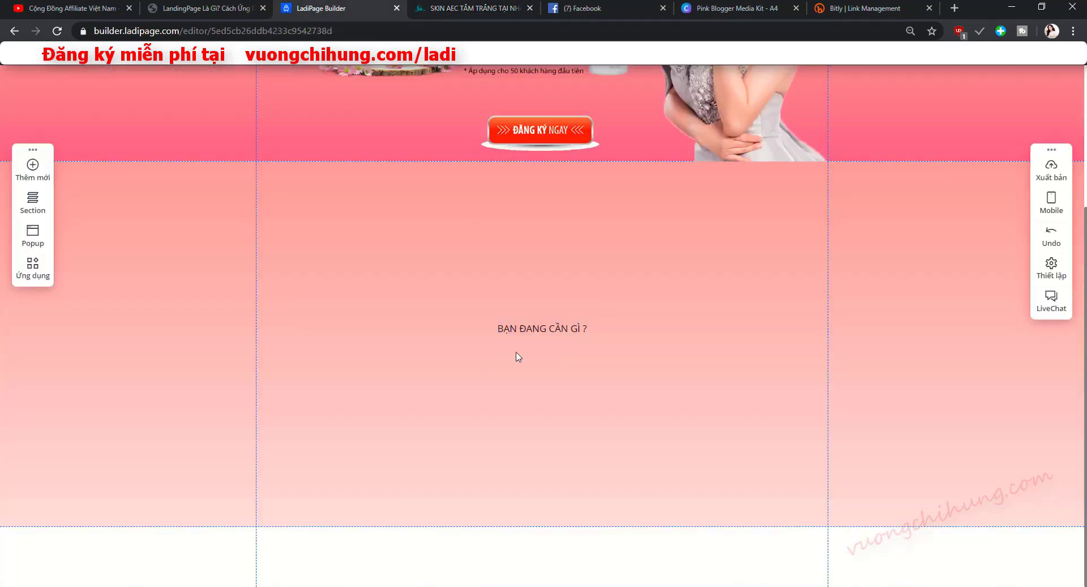
{"action": "left_click", "coordinate": [543, 331]}
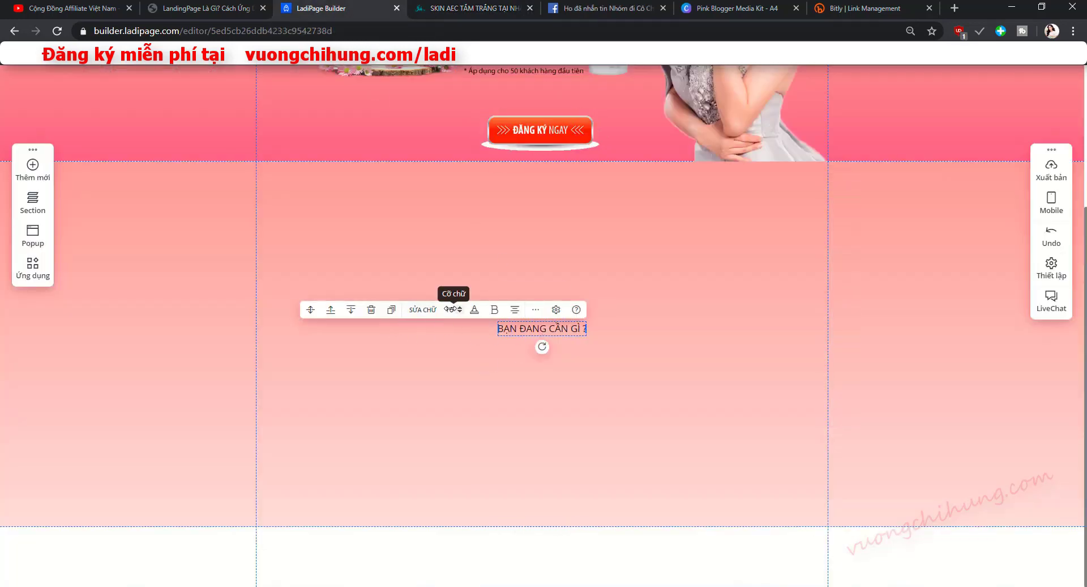
{"action": "left_click", "coordinate": [426, 310]}
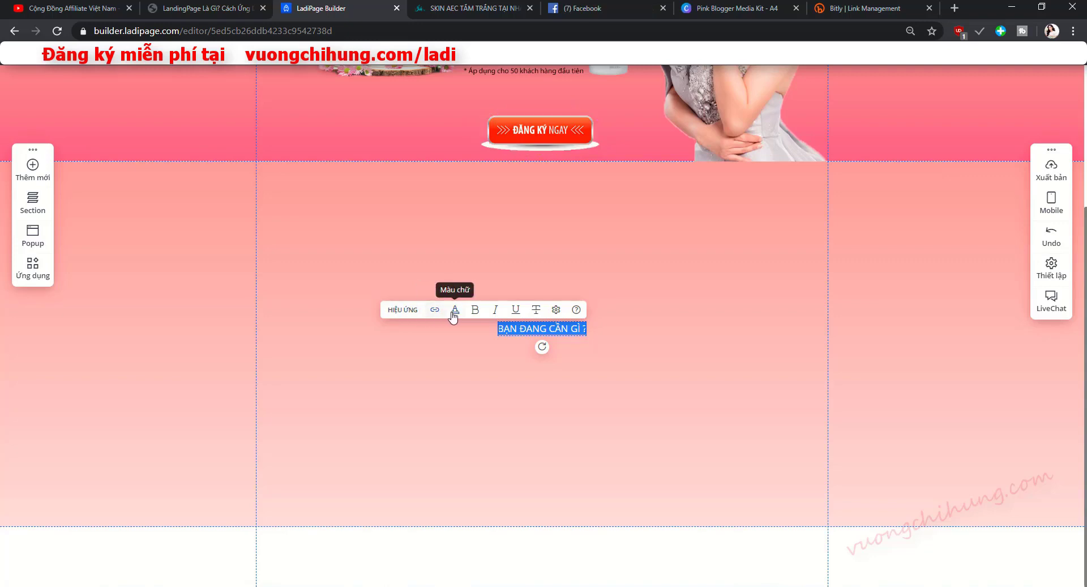
Open the headline's design settings and try Source Sans Pro against the demo heading font.
{"action": "left_click", "coordinate": [557, 313]}
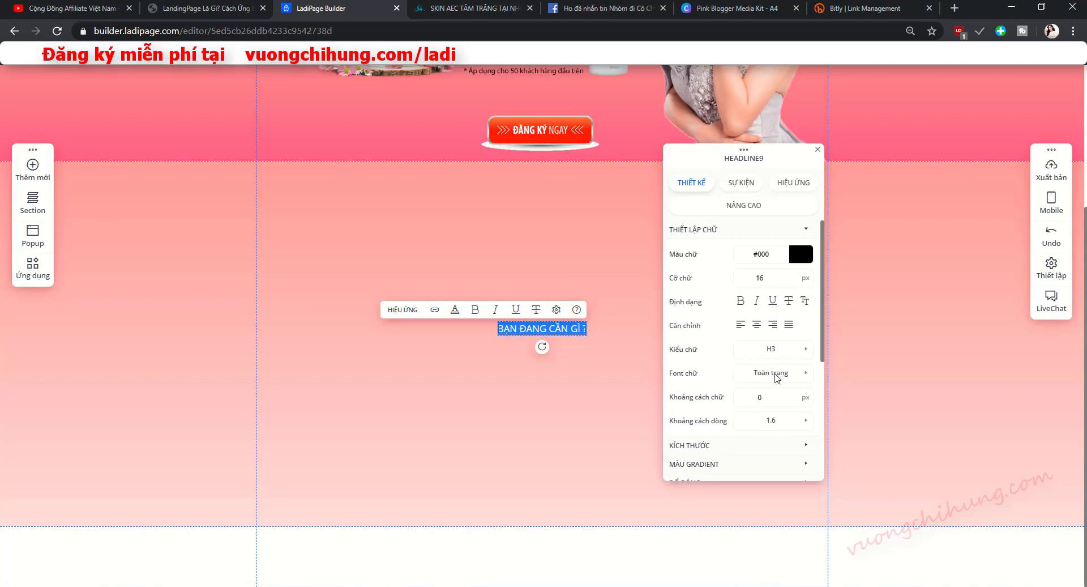
{"action": "left_click", "coordinate": [743, 189]}
{"action": "left_click", "coordinate": [702, 189]}
{"action": "left_click", "coordinate": [774, 374]}
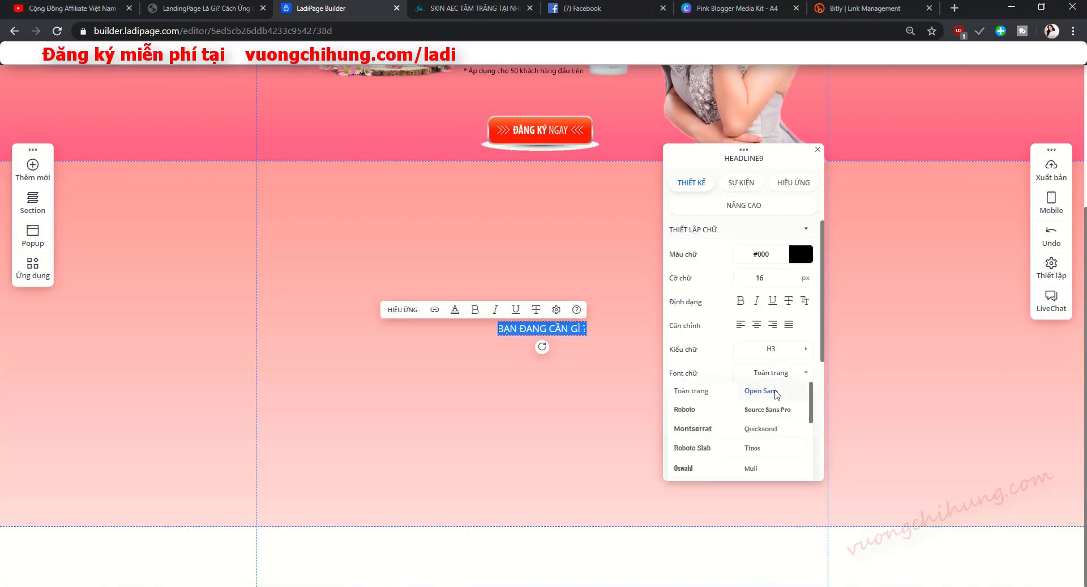
{"action": "left_click", "coordinate": [773, 409]}
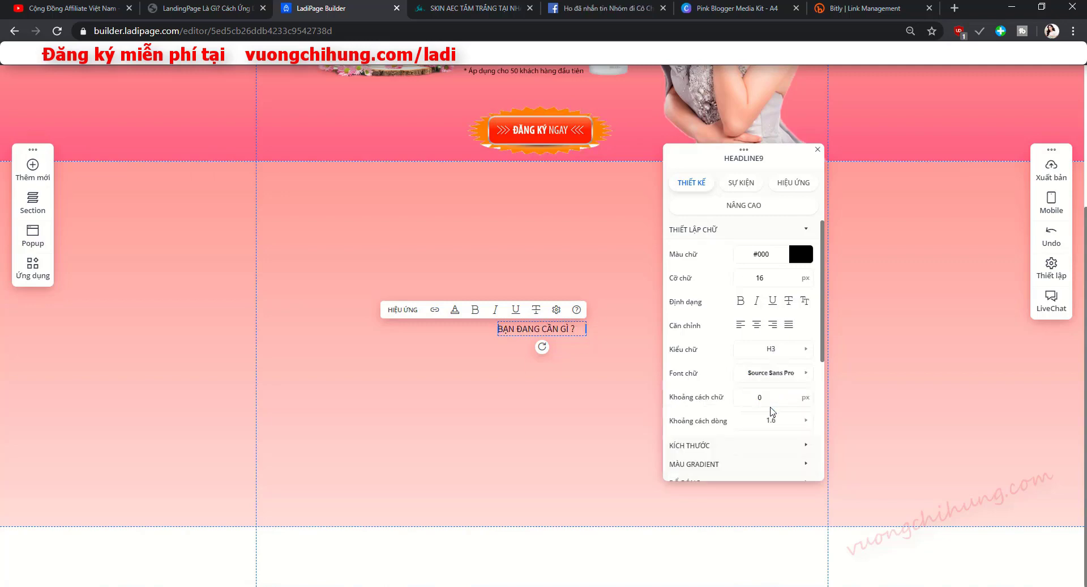
{"action": "left_click", "coordinate": [779, 375]}
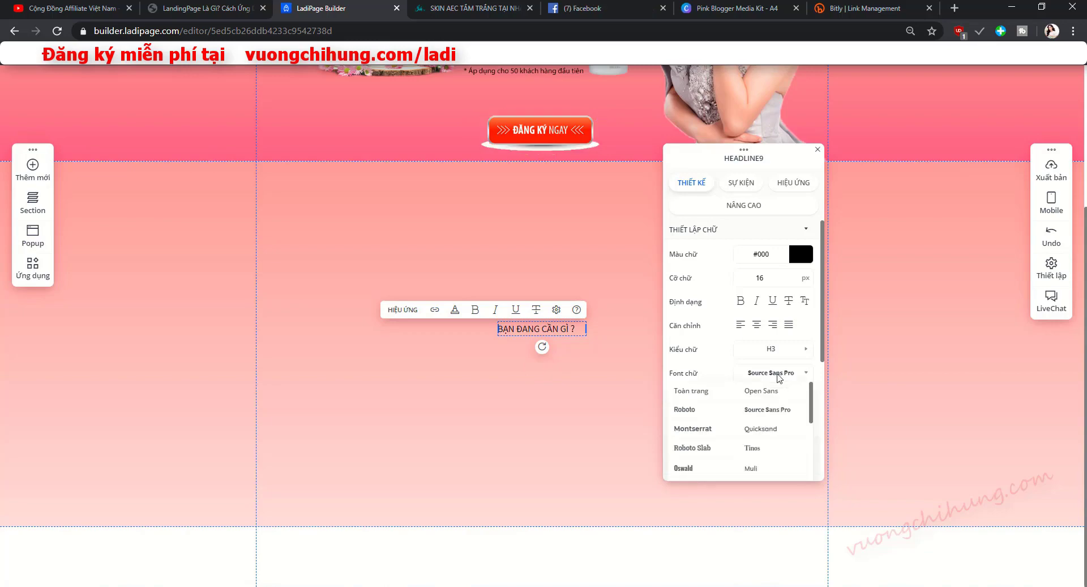
{"action": "left_click", "coordinate": [779, 409]}
{"action": "left_click", "coordinate": [454, 3]}
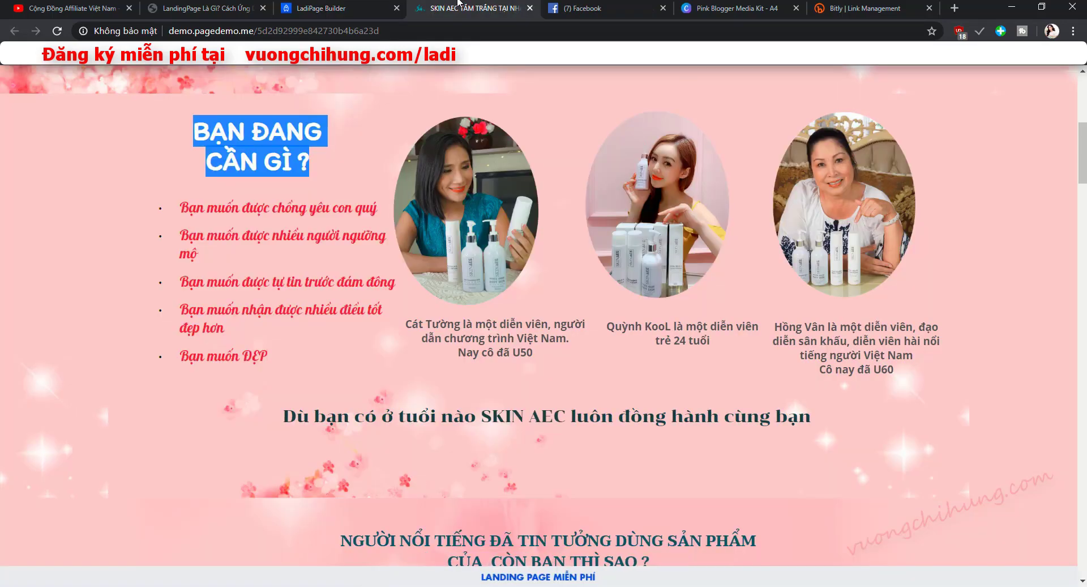
{"action": "left_click", "coordinate": [306, 170]}
{"action": "key", "text": "ctrl+shift+Tab"}
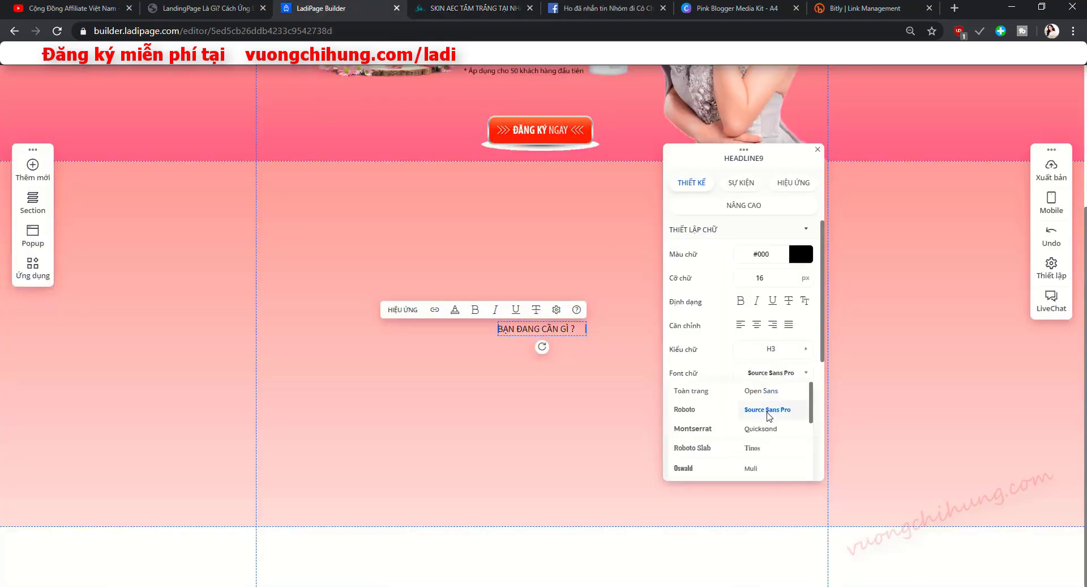
Try Quicksand and Source Sans Pro fonts, then set the headline level to H1.
{"action": "left_click", "coordinate": [762, 428]}
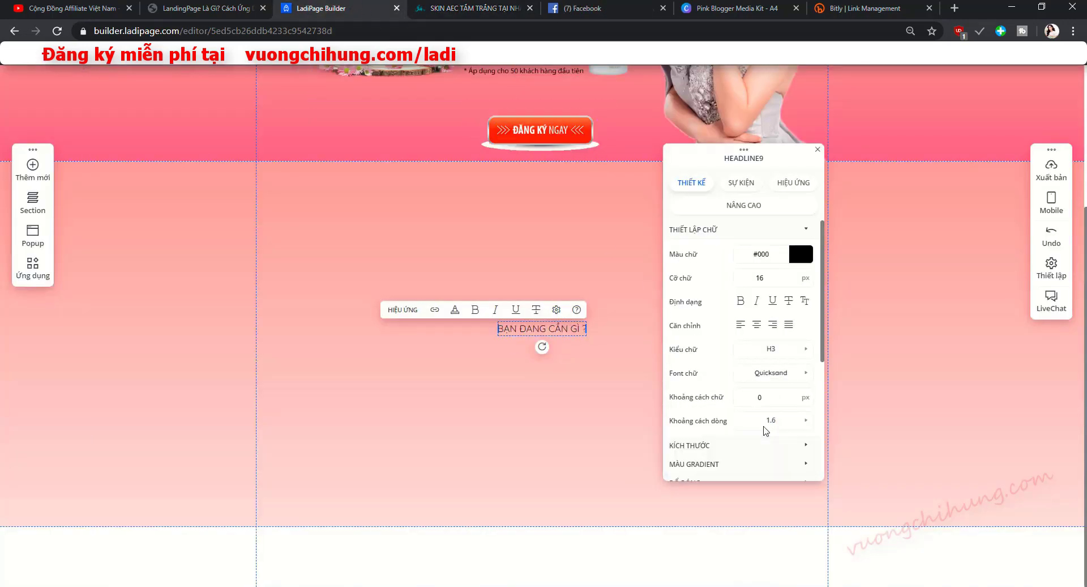
{"action": "left_click", "coordinate": [784, 374]}
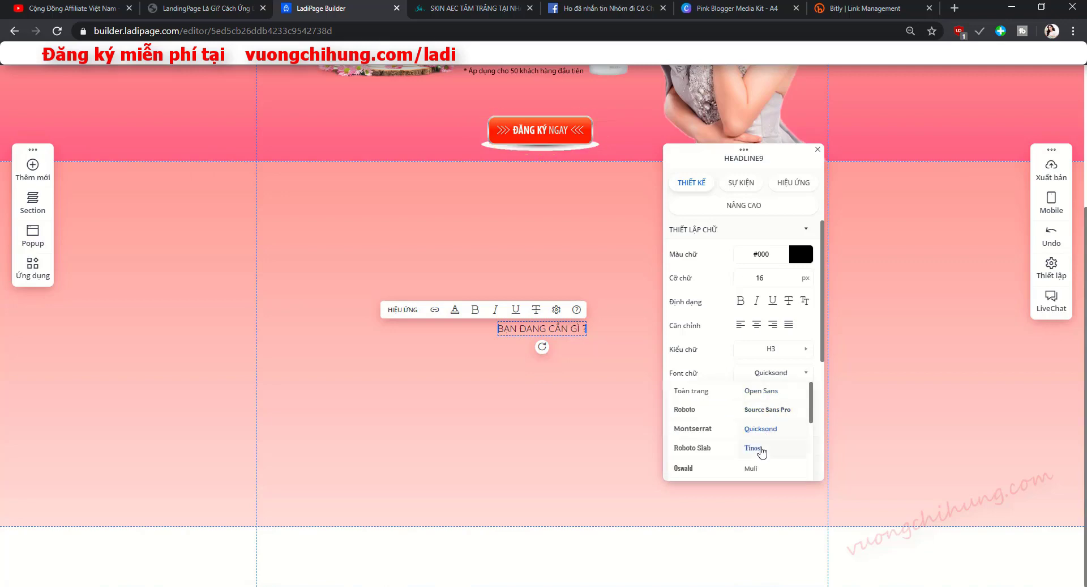
{"action": "scroll", "coordinate": [773, 449], "scroll_direction": "down", "scroll_amount": 10}
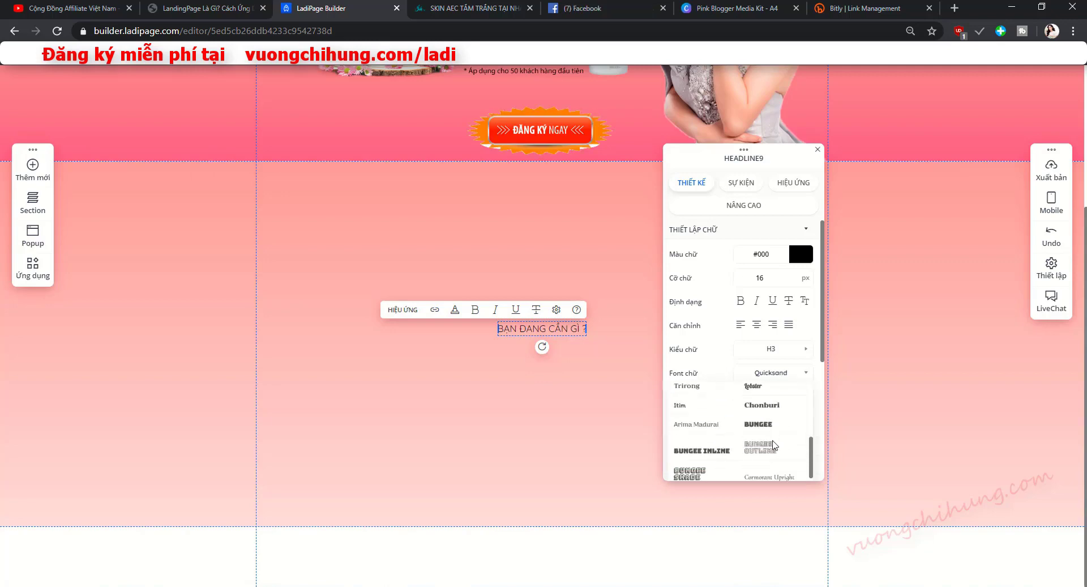
{"action": "scroll", "coordinate": [772, 431], "scroll_direction": "up", "scroll_amount": 10}
{"action": "left_click", "coordinate": [768, 410]}
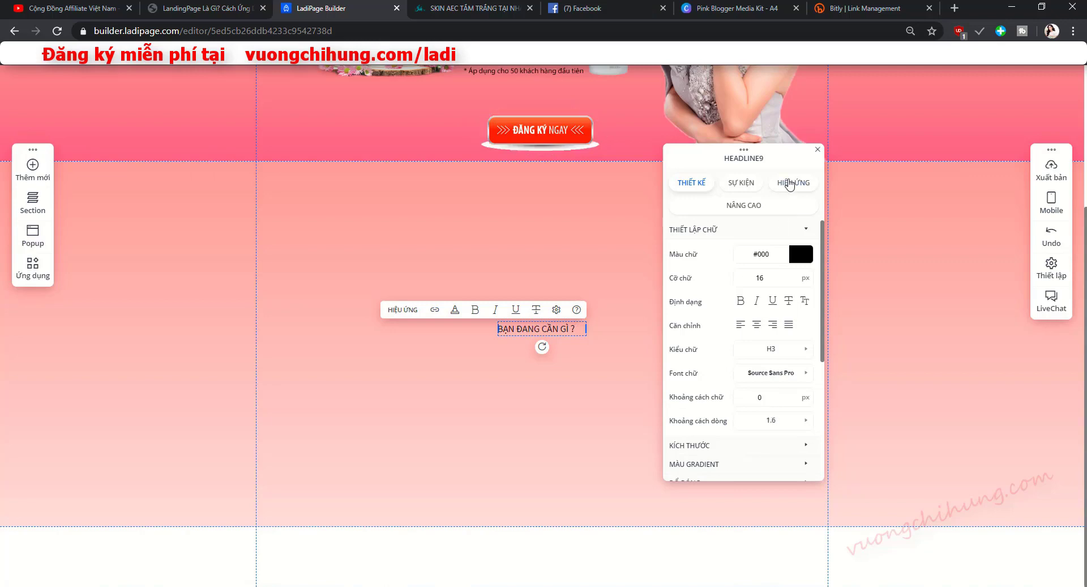
{"action": "left_click", "coordinate": [797, 353]}
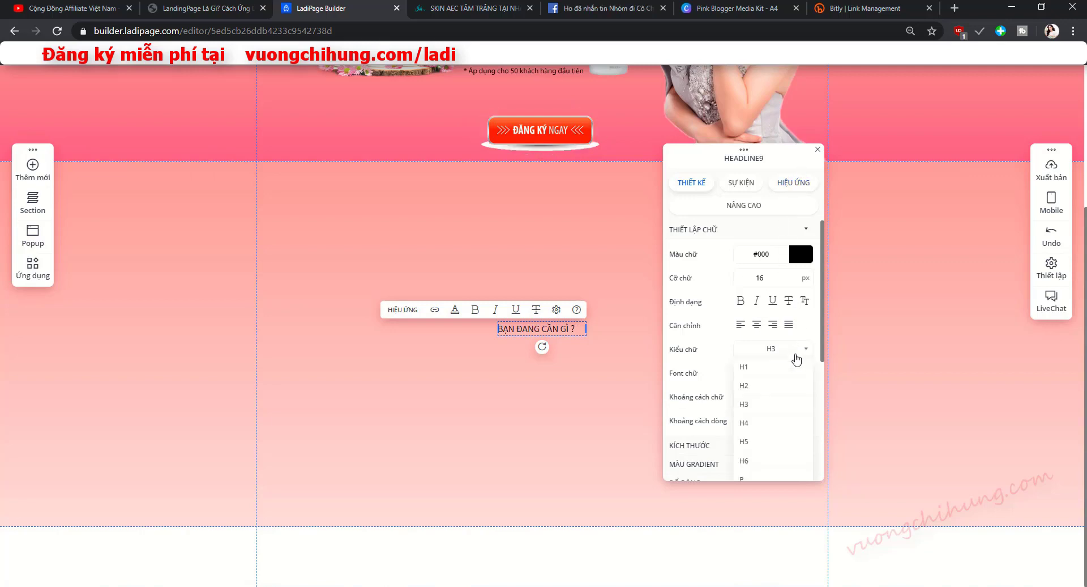
{"action": "left_click", "coordinate": [771, 386]}
{"action": "left_click", "coordinate": [789, 352]}
{"action": "left_click", "coordinate": [773, 368]}
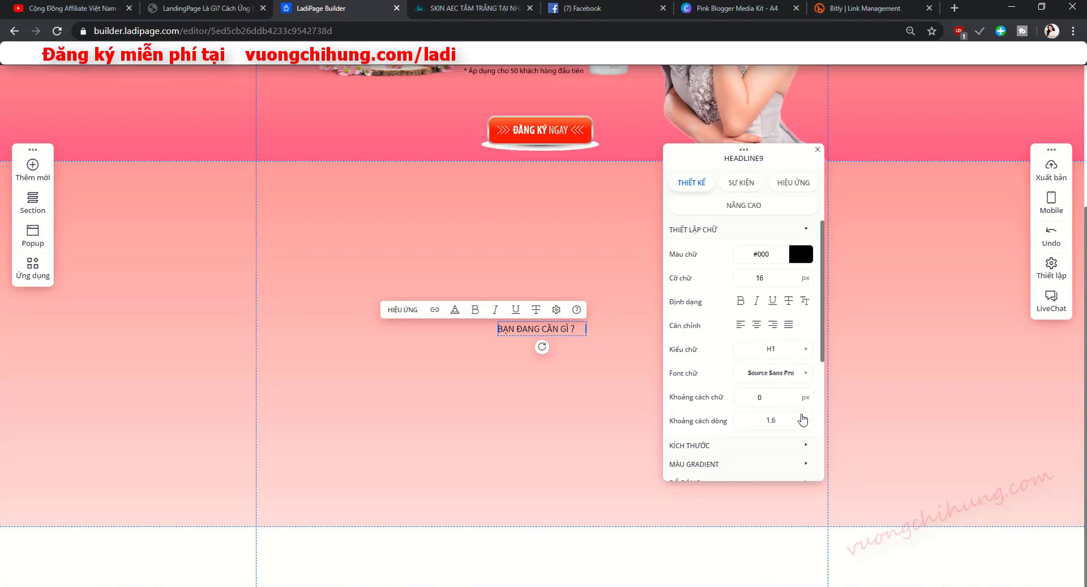
Increase the headline font size to 40 and make it bold.
{"action": "left_click", "coordinate": [787, 276]}
{"action": "left_click", "coordinate": [787, 276]}
{"action": "left_click", "coordinate": [788, 276]}
{"action": "left_click", "coordinate": [788, 276]}
{"action": "left_click", "coordinate": [741, 301]}
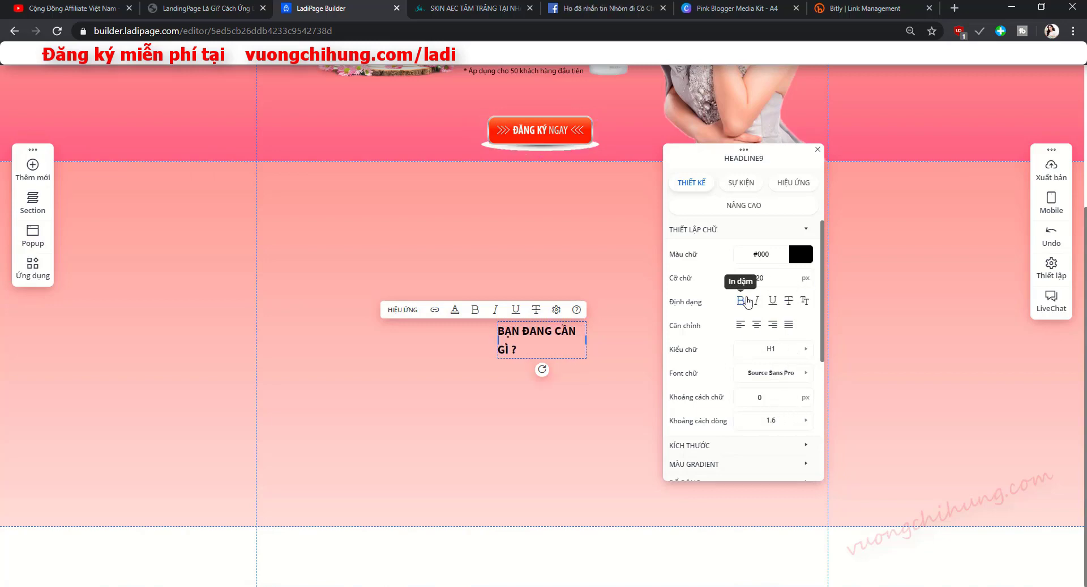
{"action": "left_click", "coordinate": [787, 276]}
{"action": "left_click", "coordinate": [787, 276]}
{"action": "left_click", "coordinate": [787, 276]}
{"action": "left_click", "coordinate": [787, 276]}
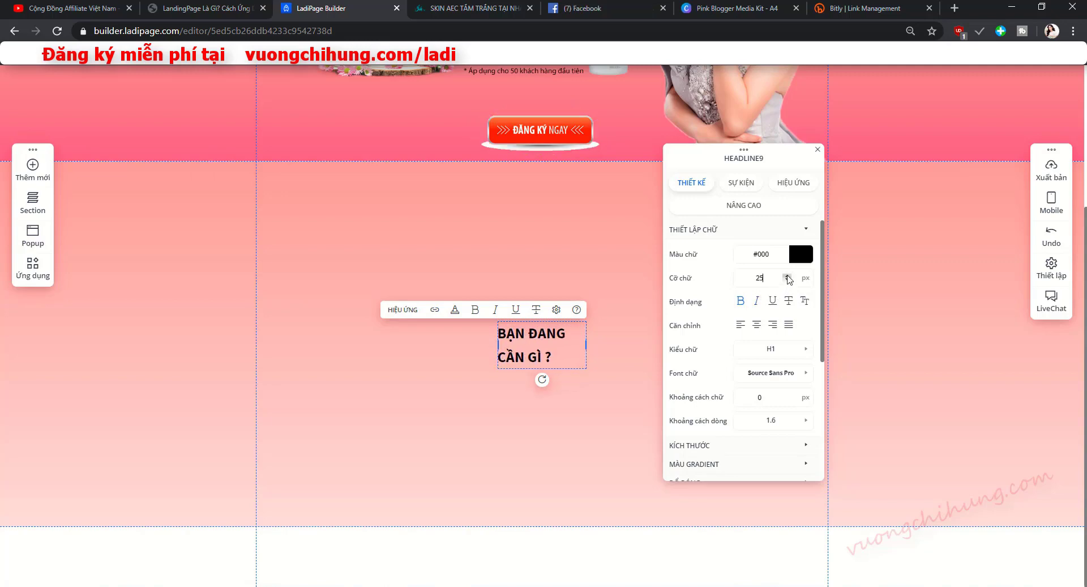
{"action": "left_click", "coordinate": [787, 276]}
{"action": "left_click", "coordinate": [787, 276]}
{"action": "left_click", "coordinate": [787, 275]}
{"action": "left_click", "coordinate": [788, 276]}
{"action": "left_click", "coordinate": [787, 276]}
{"action": "left_click", "coordinate": [787, 276]}
{"action": "left_click", "coordinate": [787, 276]}
{"action": "left_click", "coordinate": [787, 276]}
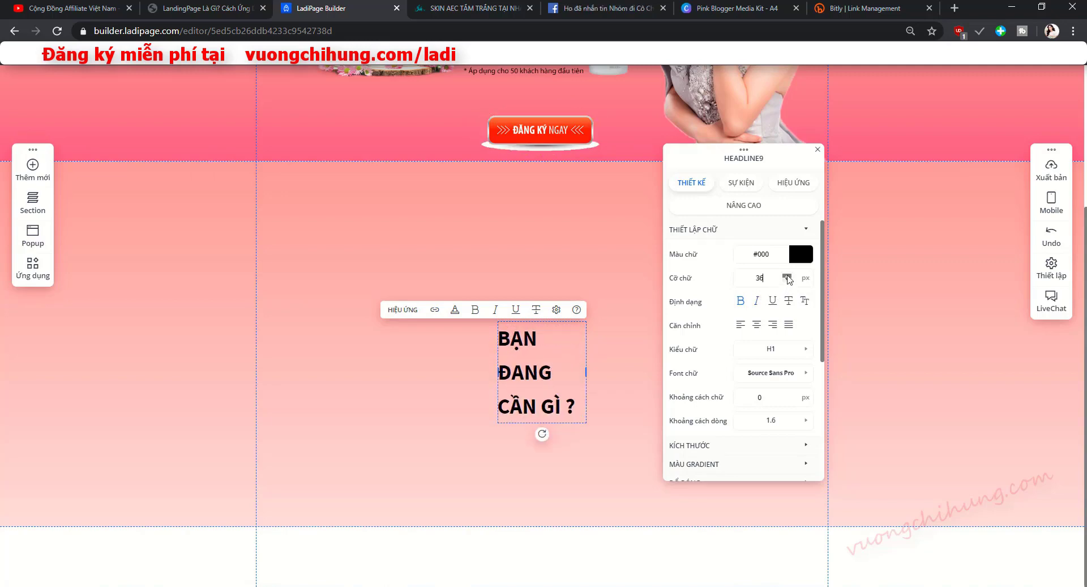
{"action": "left_click", "coordinate": [788, 276]}
{"action": "left_click", "coordinate": [787, 276]}
{"action": "left_click", "coordinate": [787, 276]}
{"action": "left_click", "coordinate": [787, 276]}
Set the headline font to Quicksand after trying Open Sans, then close its settings.
{"action": "left_click", "coordinate": [786, 372]}
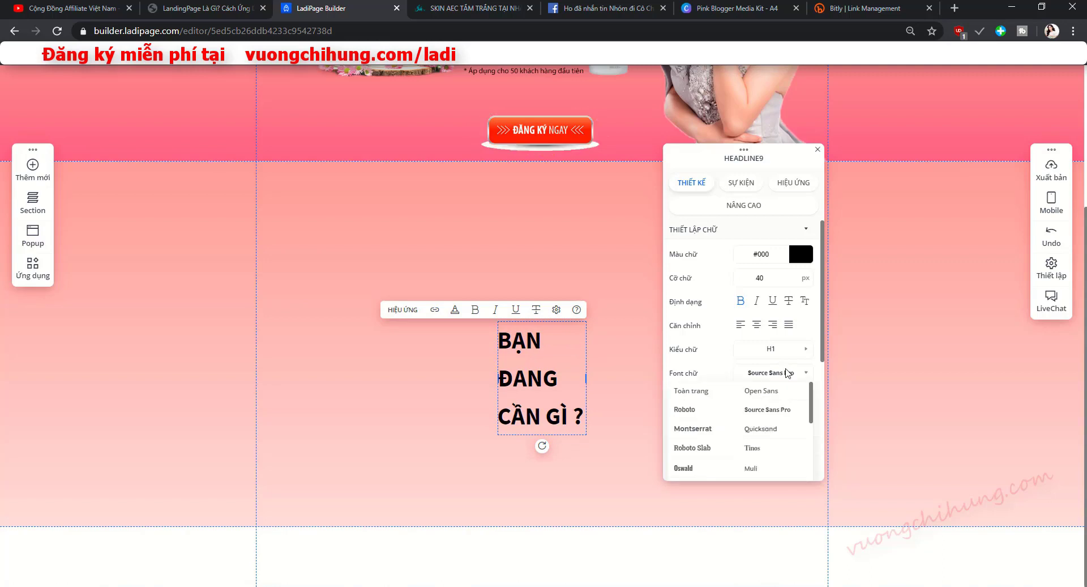
{"action": "left_click", "coordinate": [783, 397]}
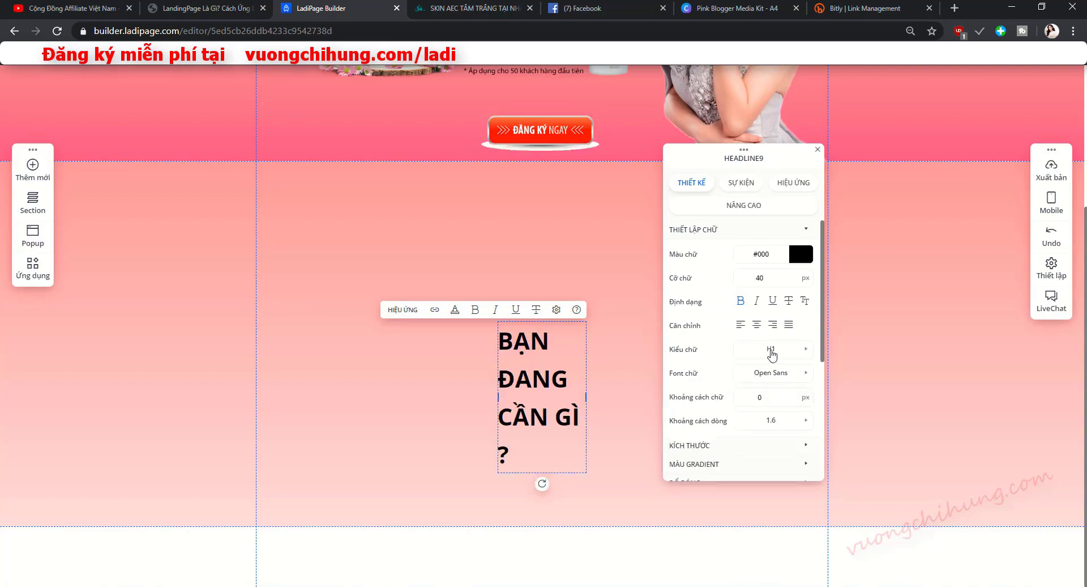
{"action": "left_click", "coordinate": [772, 371]}
{"action": "left_click", "coordinate": [770, 432]}
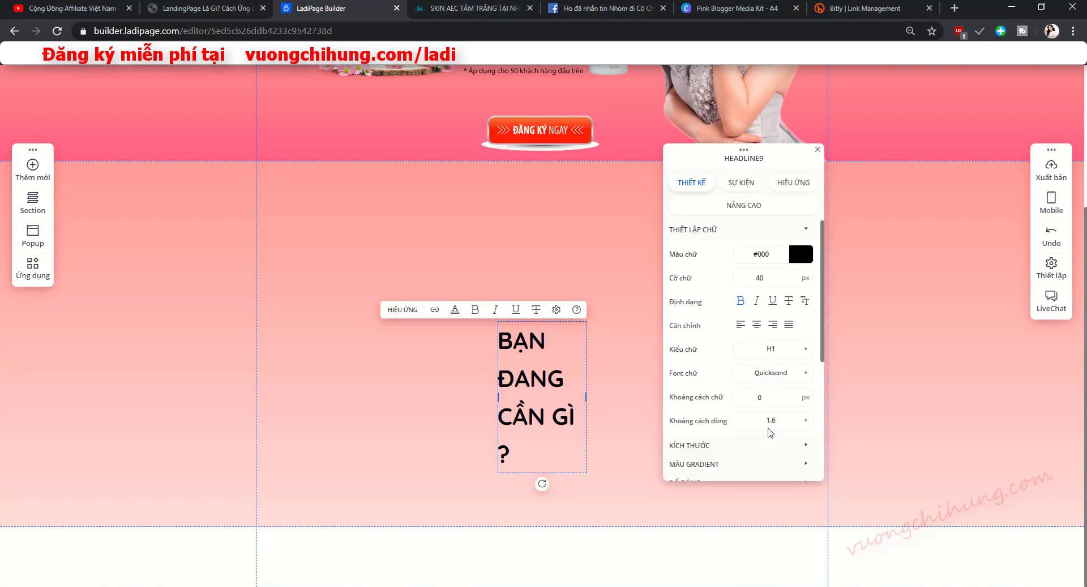
{"action": "left_click", "coordinate": [447, 6]}
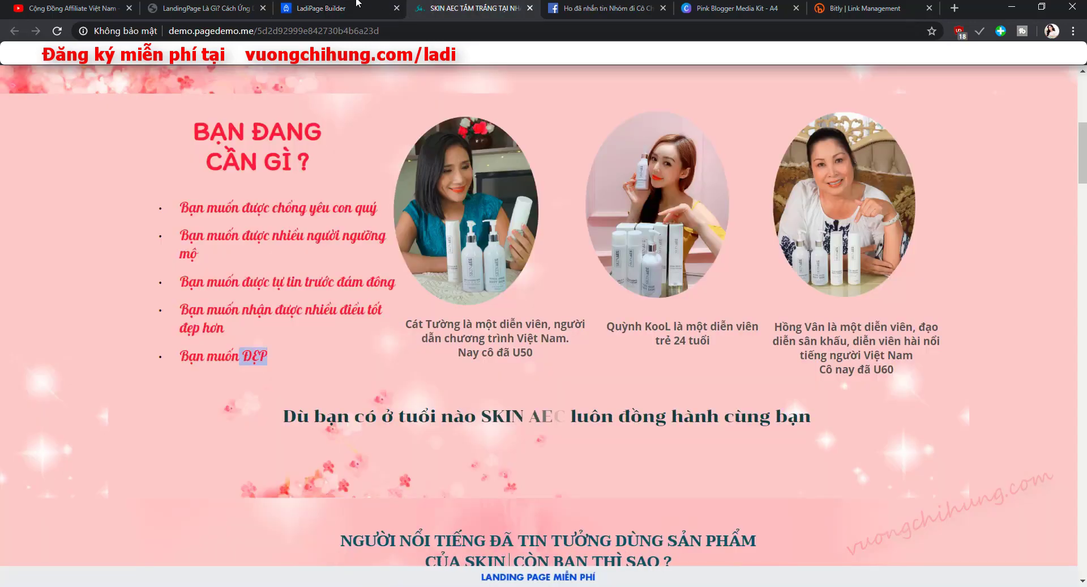
{"action": "left_click", "coordinate": [356, 7]}
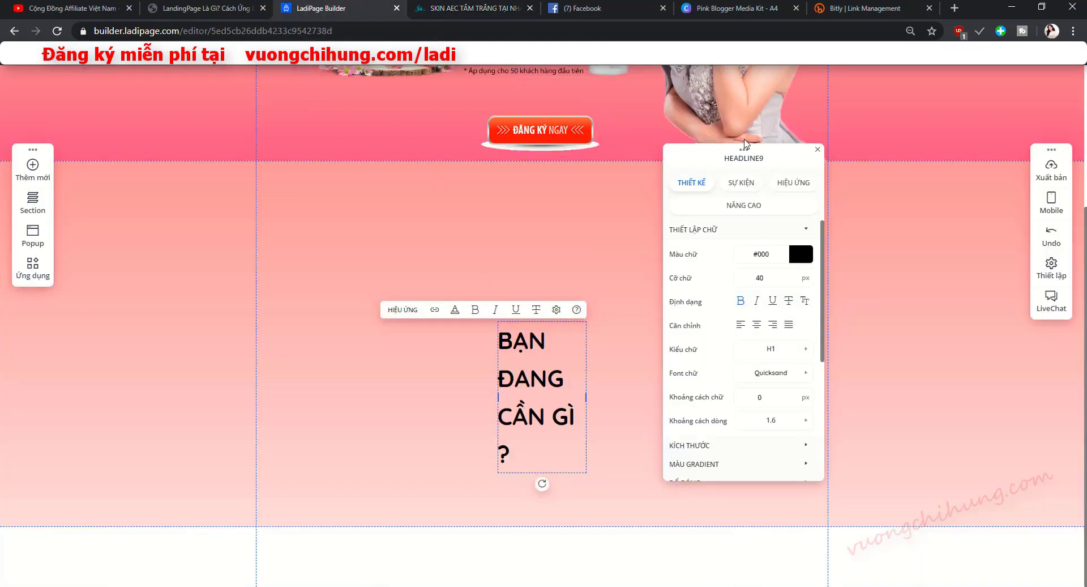
{"action": "left_click", "coordinate": [819, 151]}
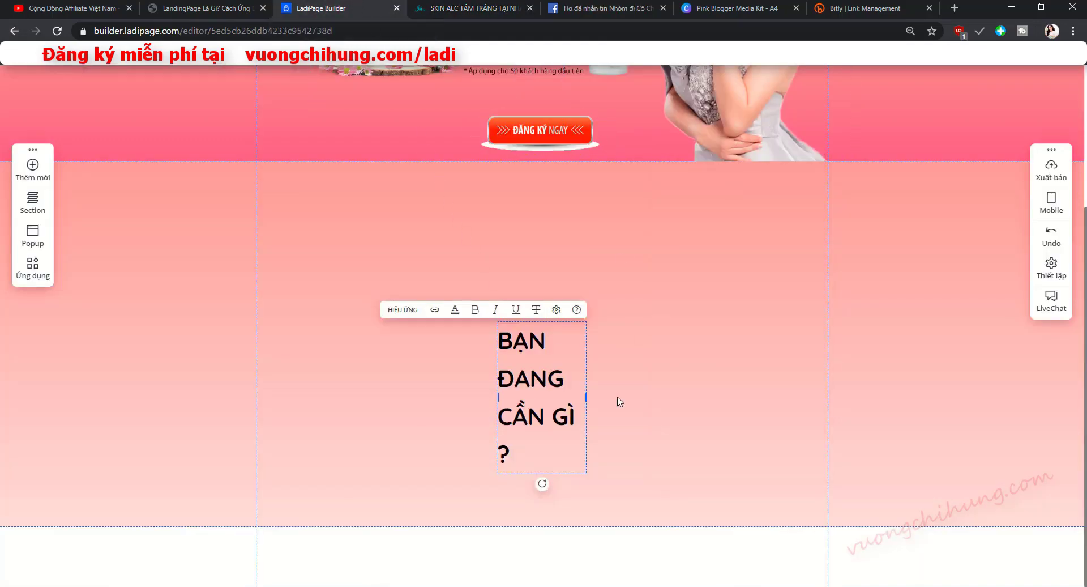
Move the headline to the section's top-left, resize it to wrap on two lines, and centre it.
{"action": "left_click_drag", "start_coordinate": [542, 397], "coordinate": [319, 237]}
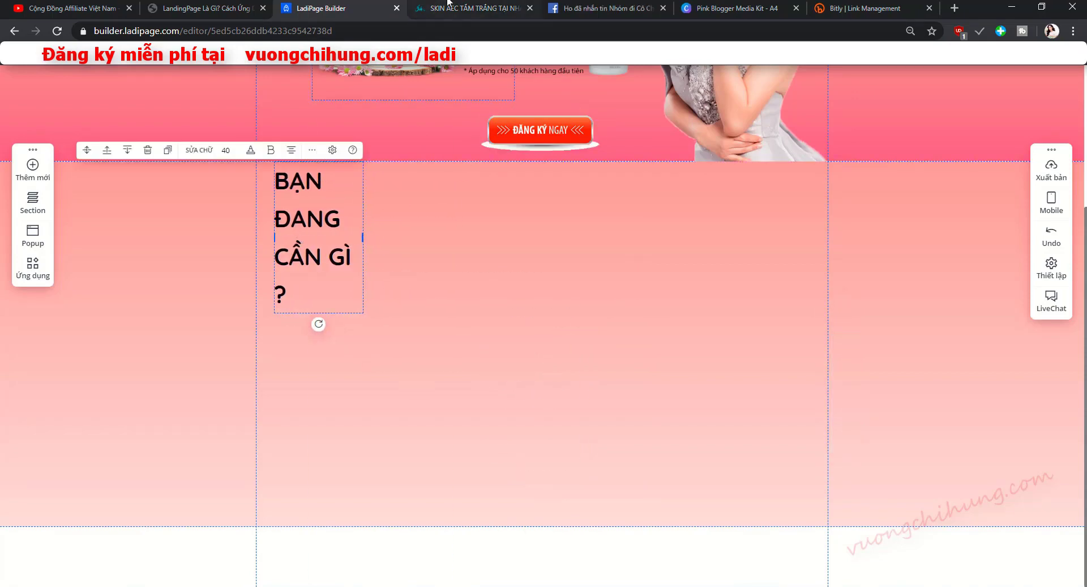
{"action": "left_click", "coordinate": [448, 5]}
{"action": "left_click", "coordinate": [317, 8]}
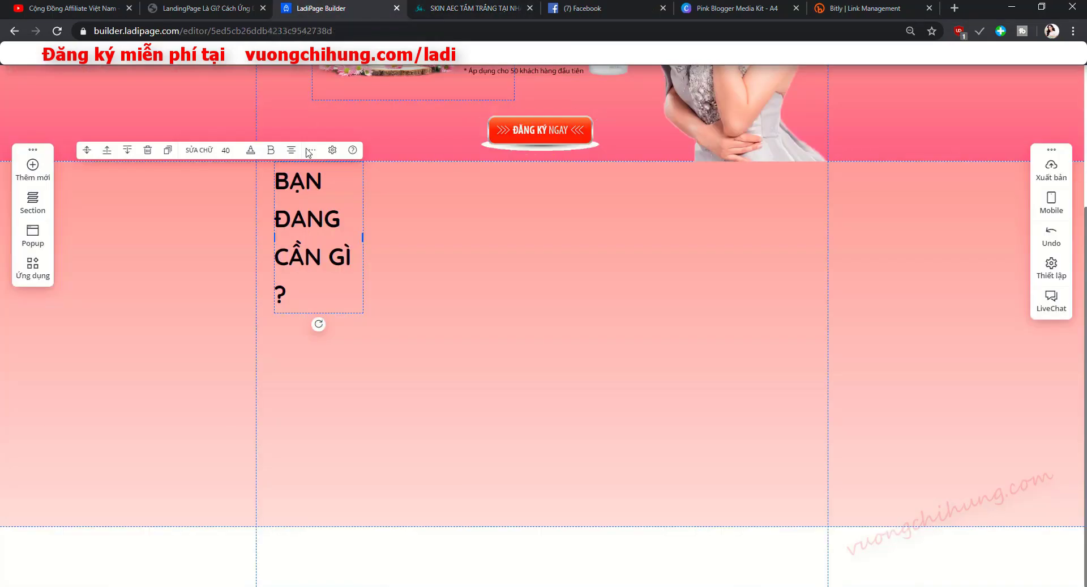
{"action": "left_click_drag", "start_coordinate": [365, 239], "coordinate": [443, 236]}
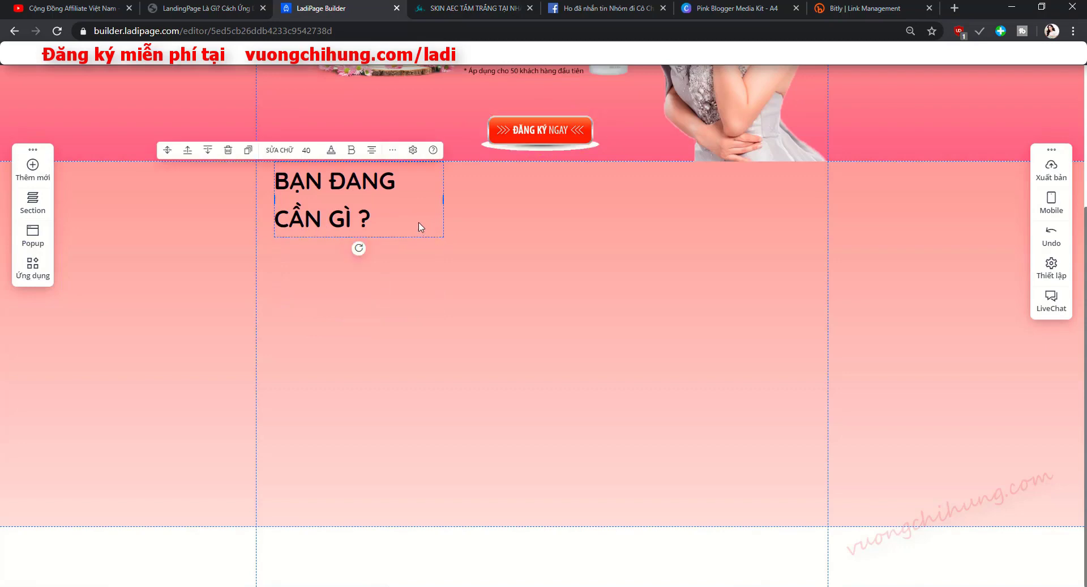
{"action": "left_click_drag", "start_coordinate": [274, 198], "coordinate": [262, 200]}
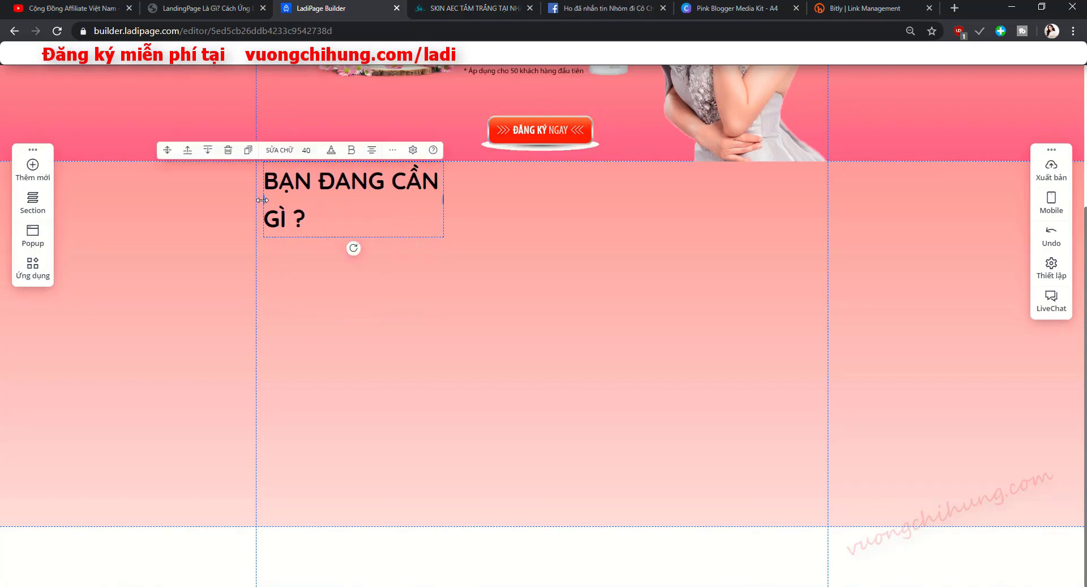
{"action": "left_click", "coordinate": [371, 150]}
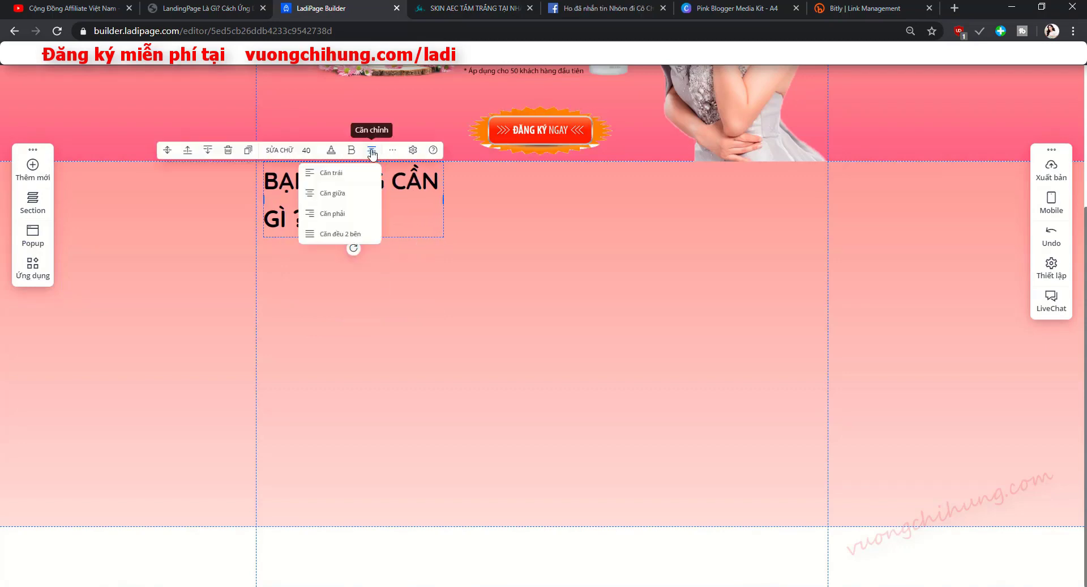
{"action": "left_click", "coordinate": [340, 195]}
{"action": "left_click", "coordinate": [498, 7]}
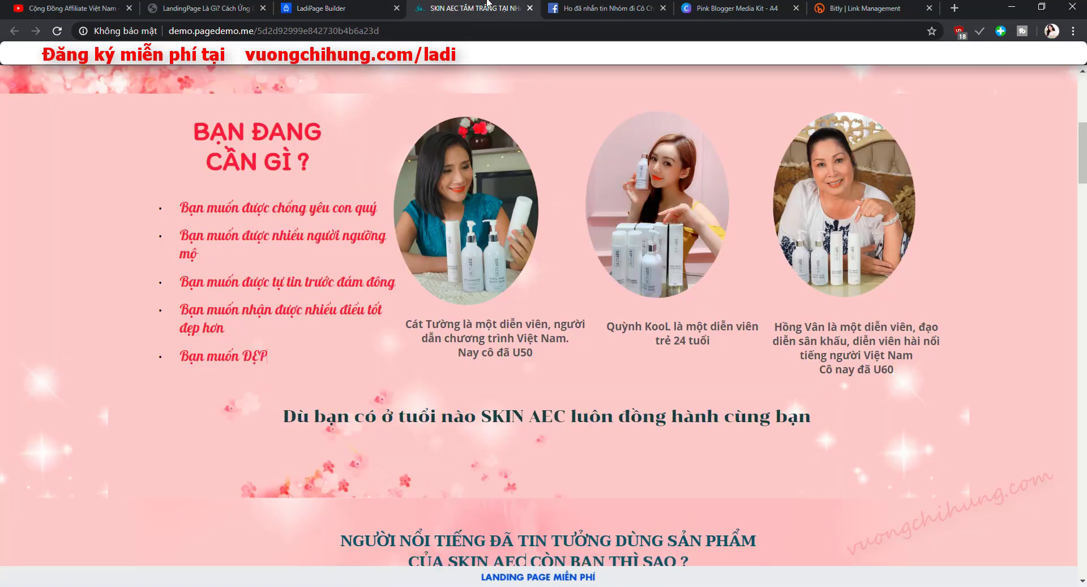
{"action": "left_click", "coordinate": [365, 4]}
{"action": "left_click", "coordinate": [426, 214]}
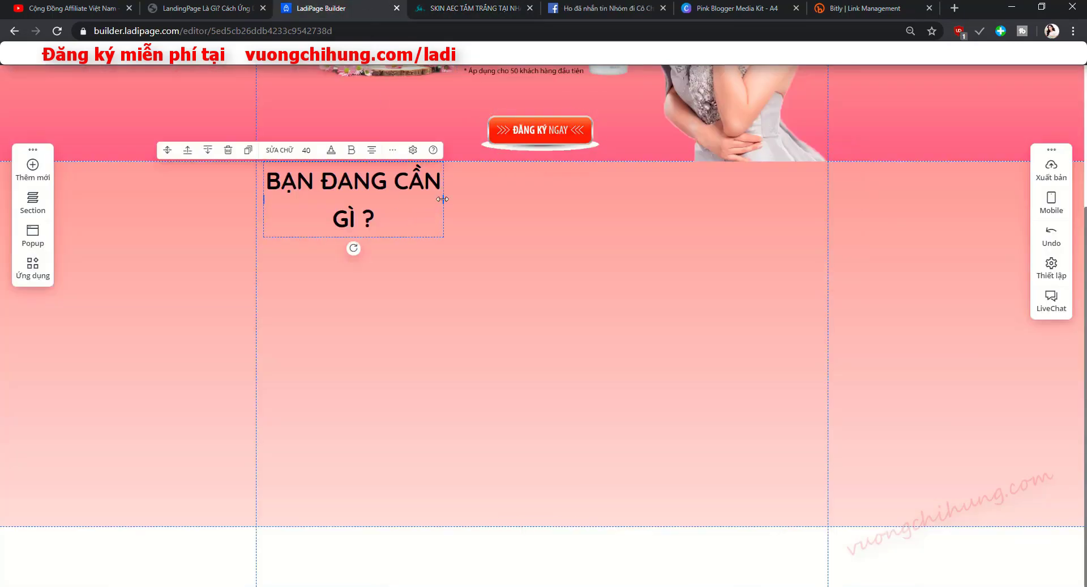
{"action": "left_click_drag", "start_coordinate": [442, 199], "coordinate": [367, 217]}
Copy the five-item bullet list text from the reference page.
{"action": "left_click", "coordinate": [468, 7]}
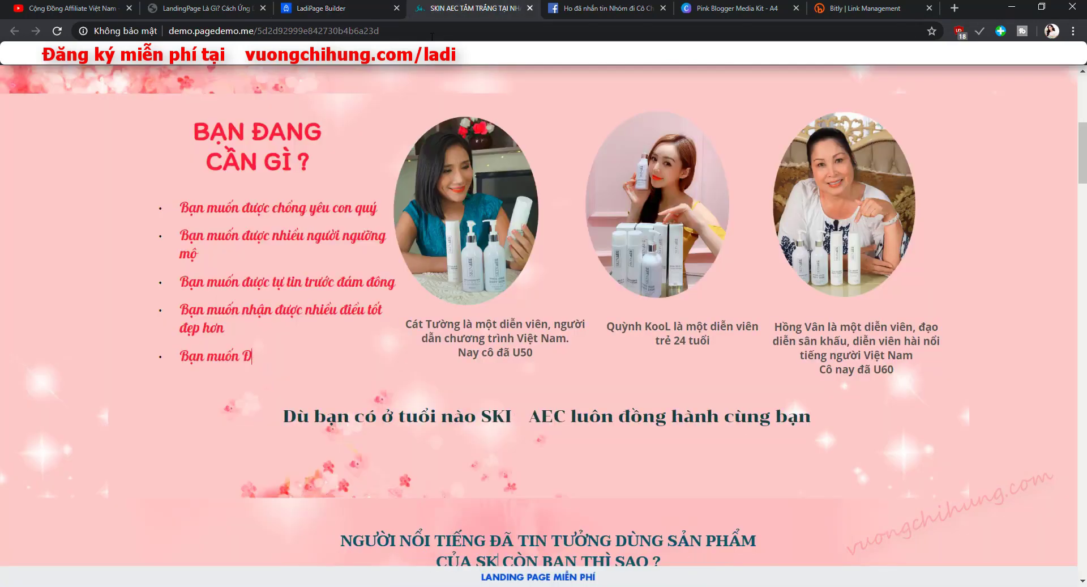
{"action": "left_click_drag", "start_coordinate": [177, 199], "coordinate": [276, 357]}
{"action": "key", "text": "ctrl+c"}
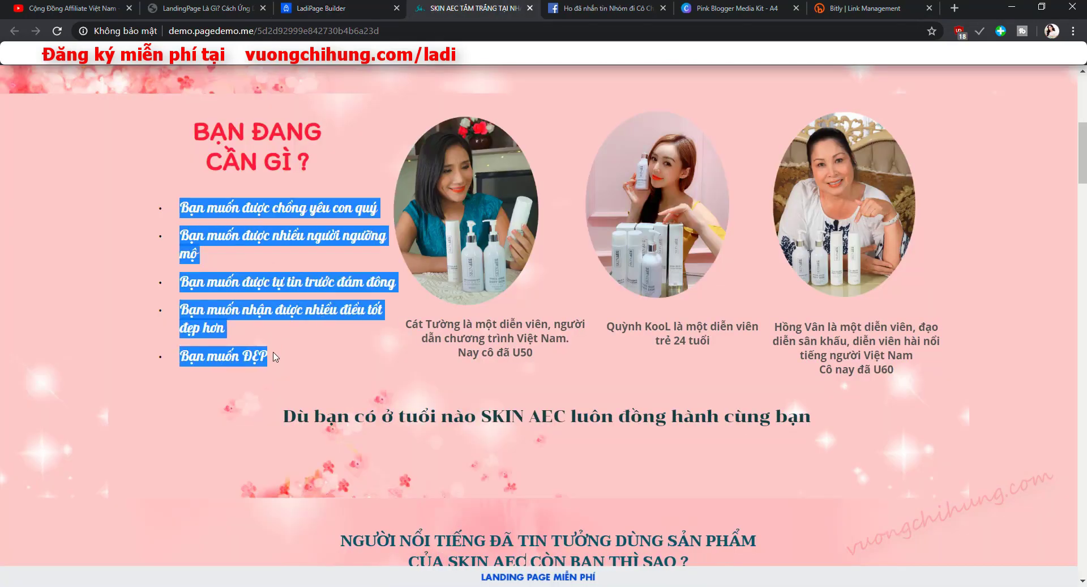
{"action": "left_click", "coordinate": [346, 7]}
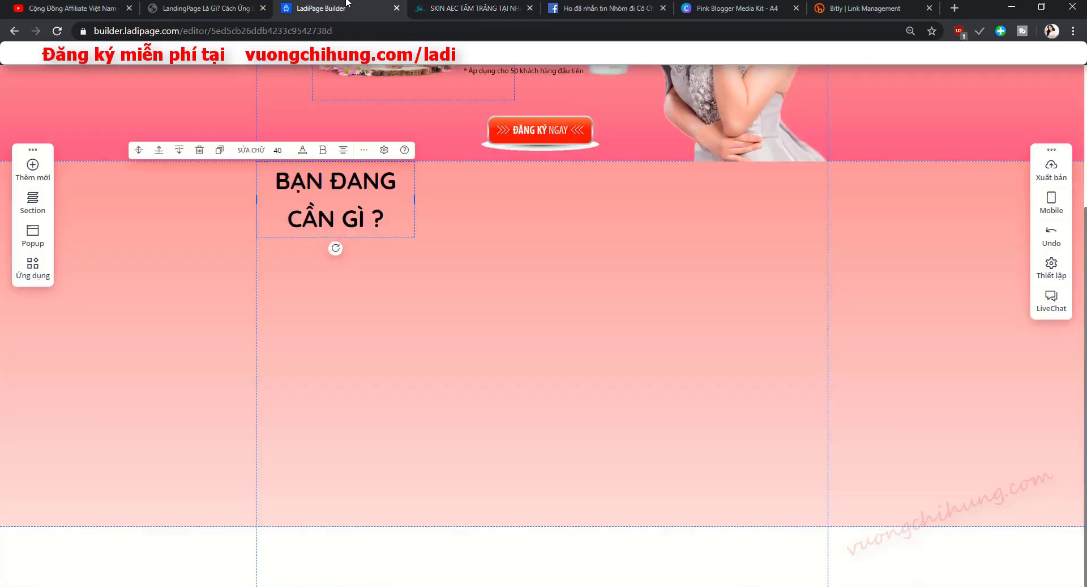
{"action": "left_click", "coordinate": [339, 317]}
{"action": "left_click", "coordinate": [35, 170]}
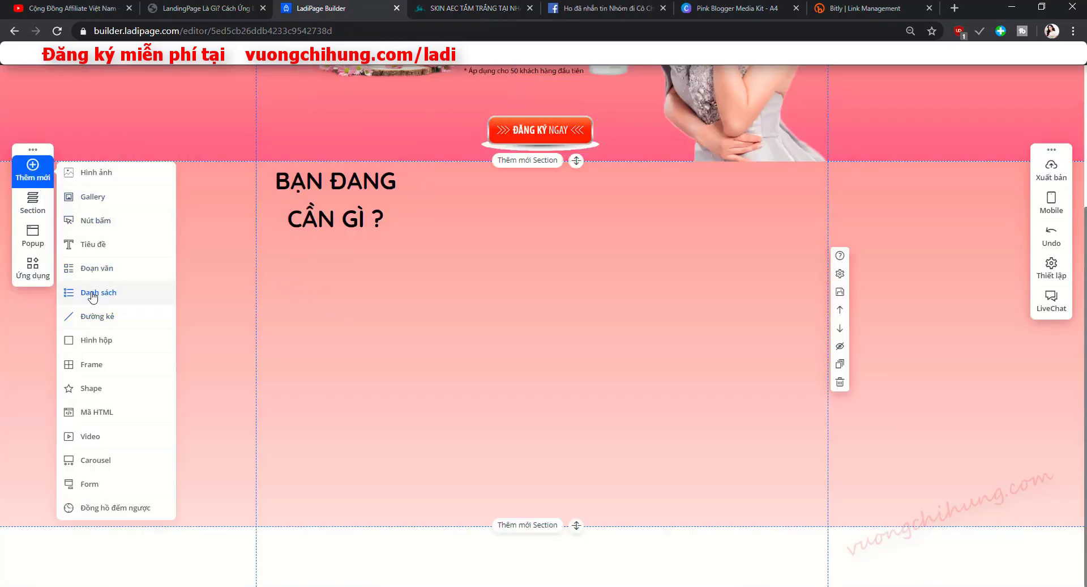
Add a bullet list to the section and paste the five copied lines into it.
{"action": "left_click", "coordinate": [92, 294]}
{"action": "double_click", "coordinate": [511, 332]}
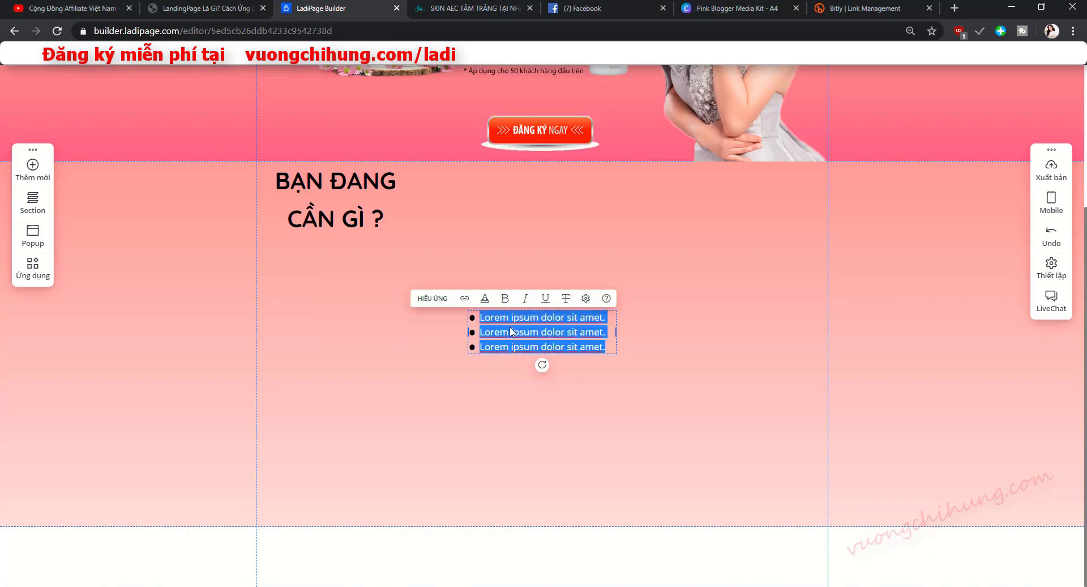
{"action": "key", "text": "ctrl+v"}
{"action": "left_click", "coordinate": [451, 6]}
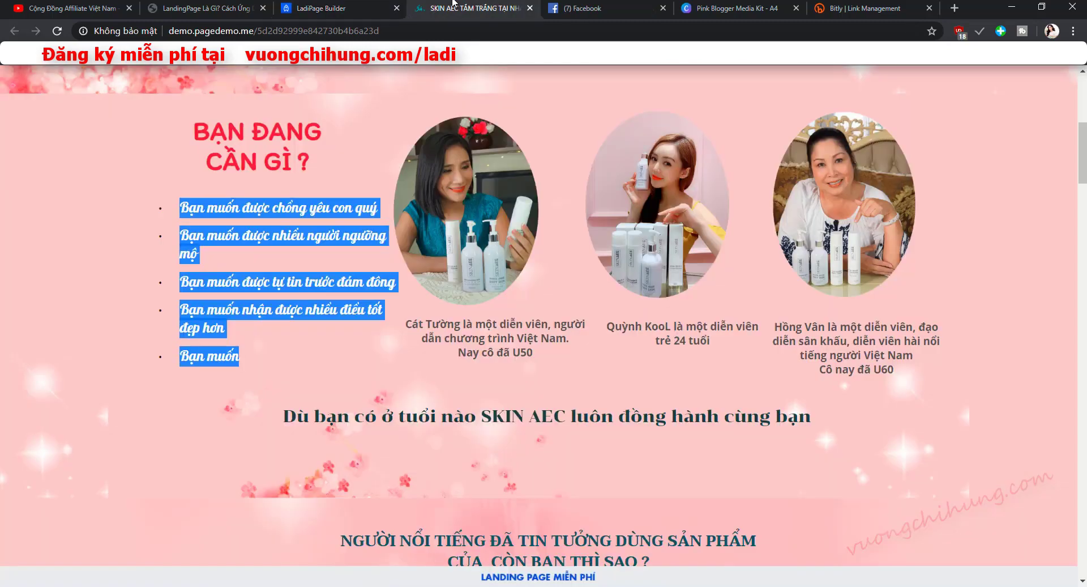
{"action": "left_click", "coordinate": [360, 4]}
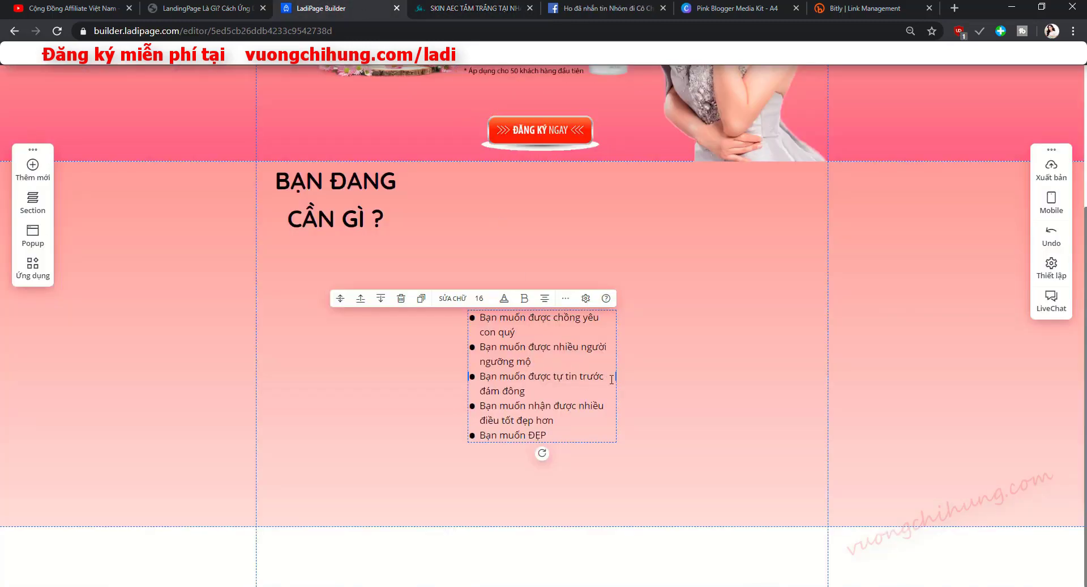
Try Source Sans Pro and Quicksand fonts on the bullet list.
{"action": "left_click", "coordinate": [586, 298]}
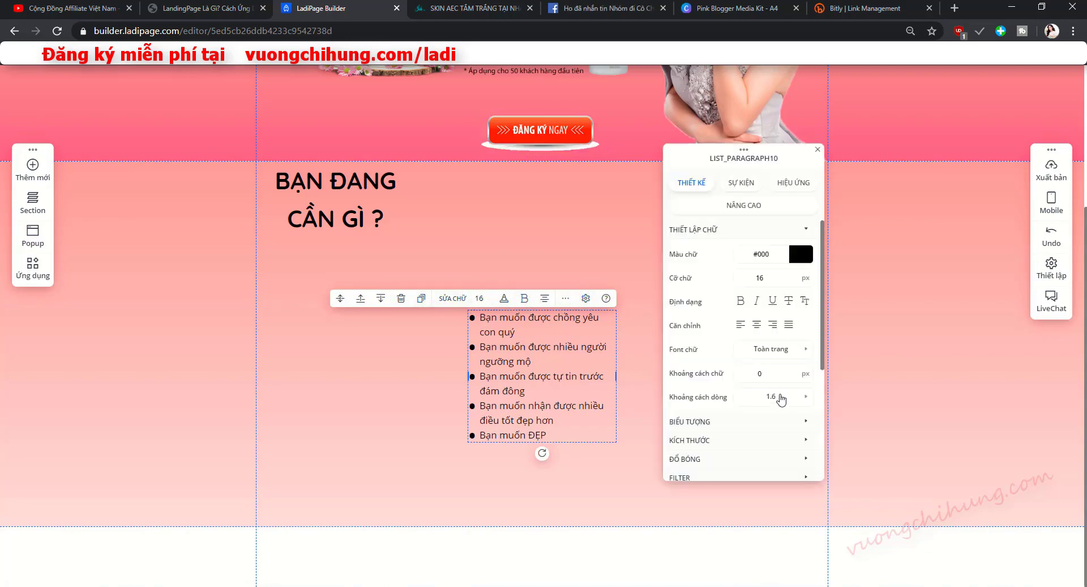
{"action": "left_click", "coordinate": [770, 350]}
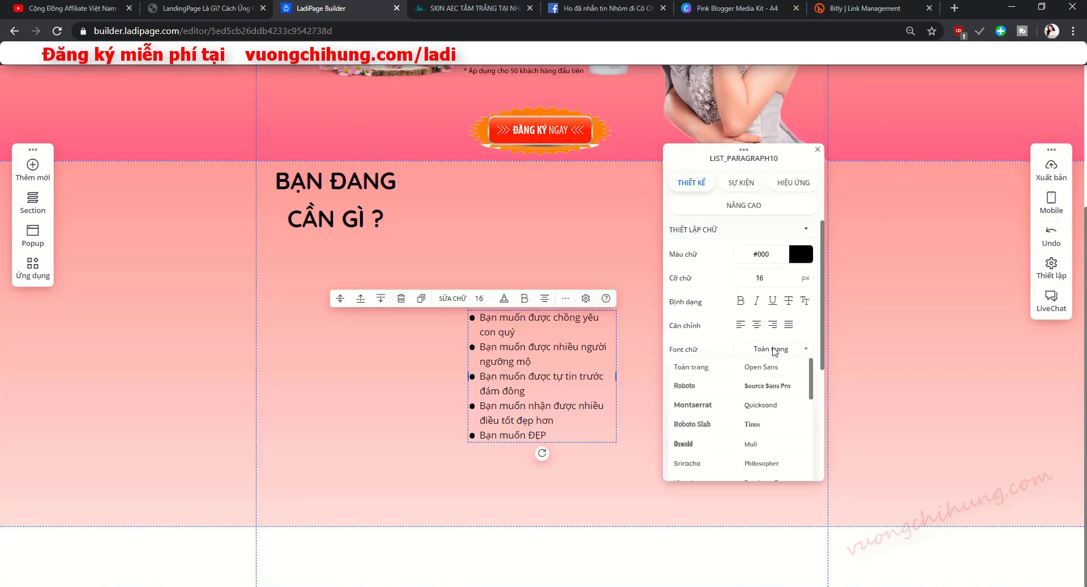
{"action": "left_click", "coordinate": [772, 384]}
{"action": "left_click", "coordinate": [776, 351]}
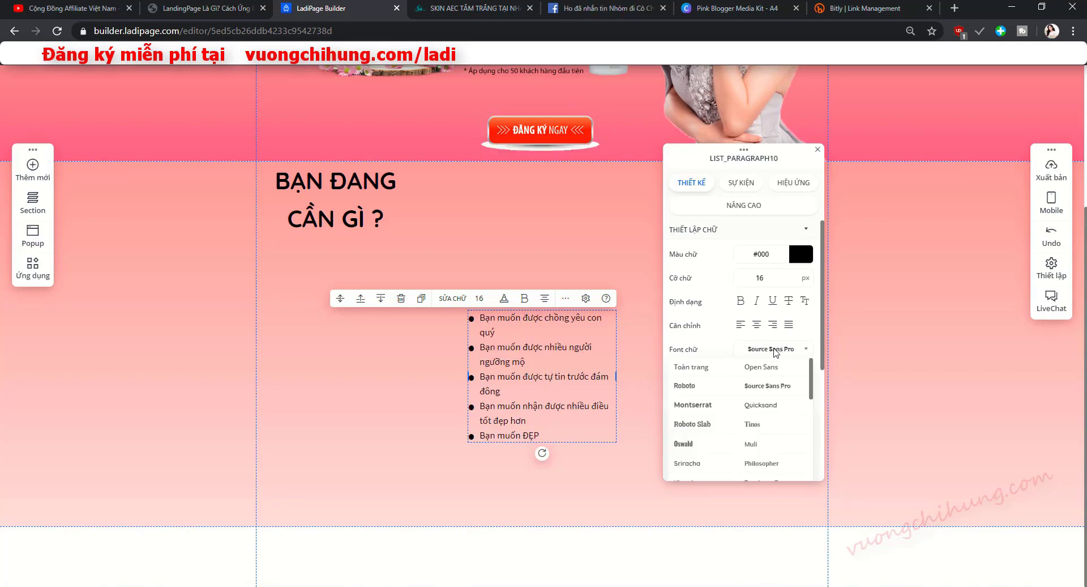
{"action": "left_click", "coordinate": [766, 404]}
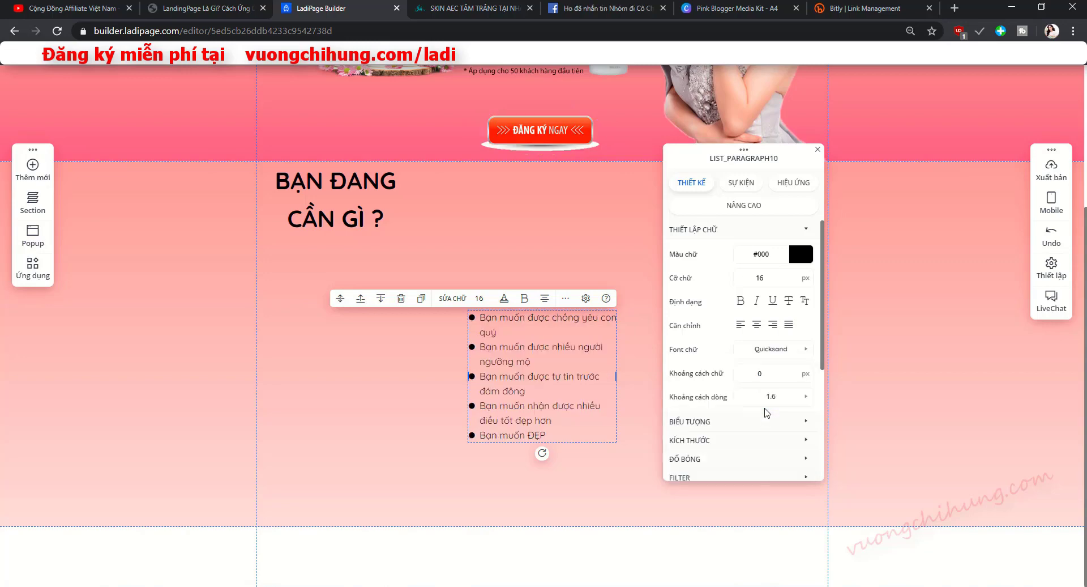
{"action": "key", "text": "ctrl+Tab"}
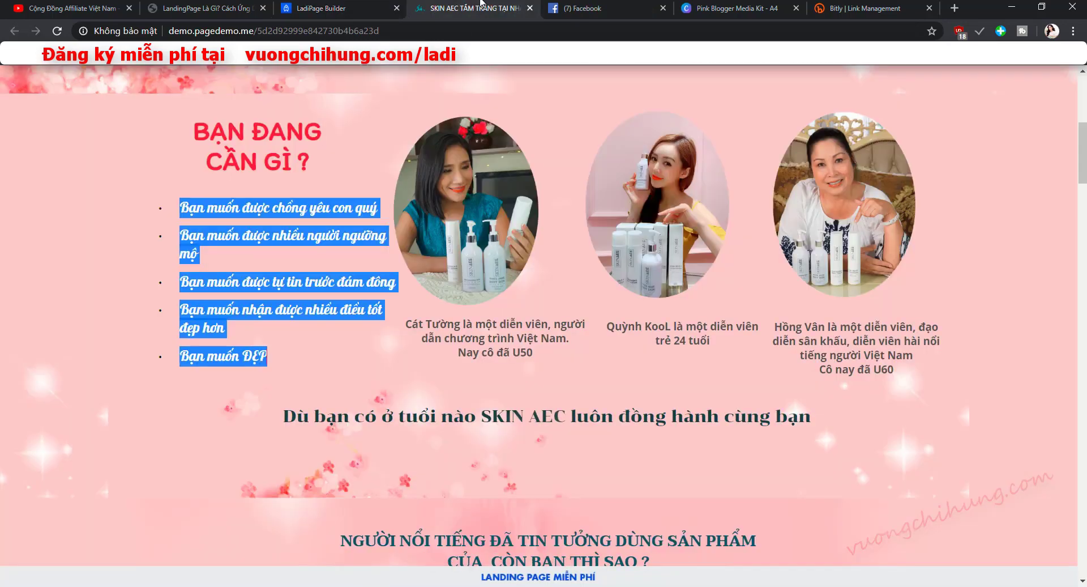
{"action": "key", "text": "ctrl+shift+Tab"}
Make the list italic and try Source Sans Pro and Pattaya fonts against the reference.
{"action": "left_click", "coordinate": [757, 301]}
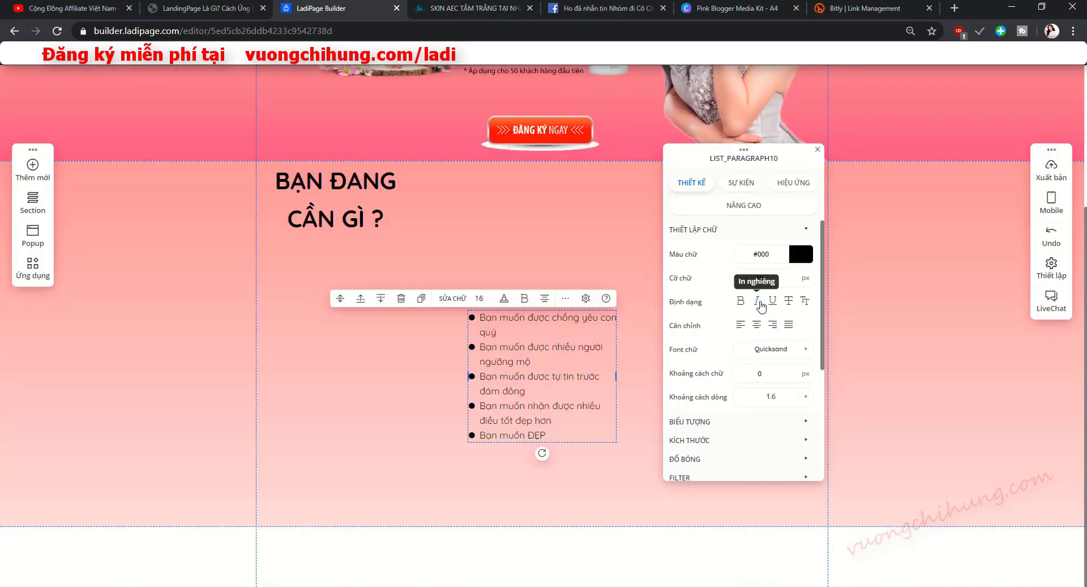
{"action": "left_click", "coordinate": [777, 348]}
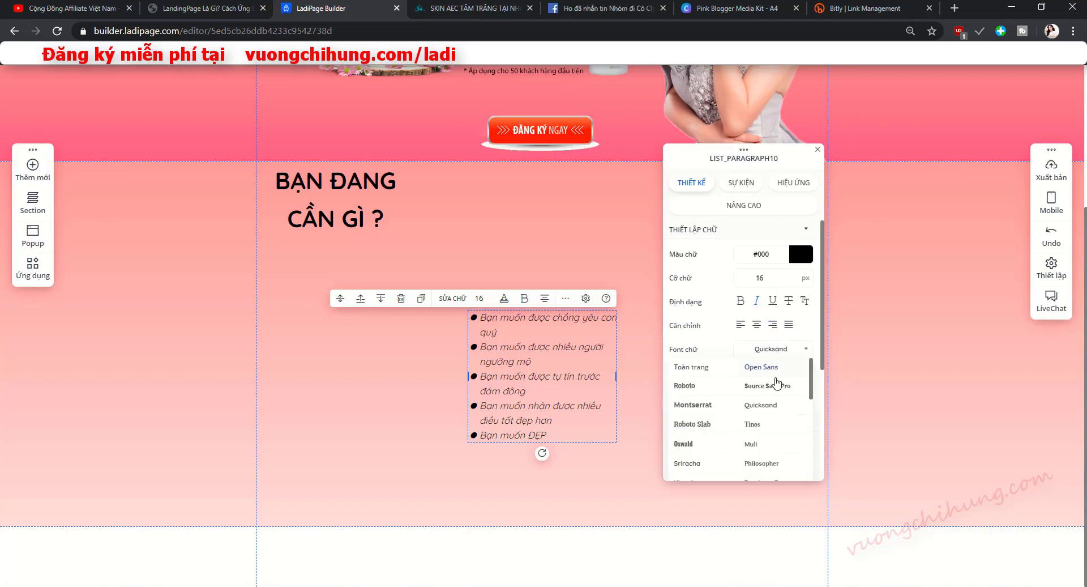
{"action": "left_click", "coordinate": [768, 385]}
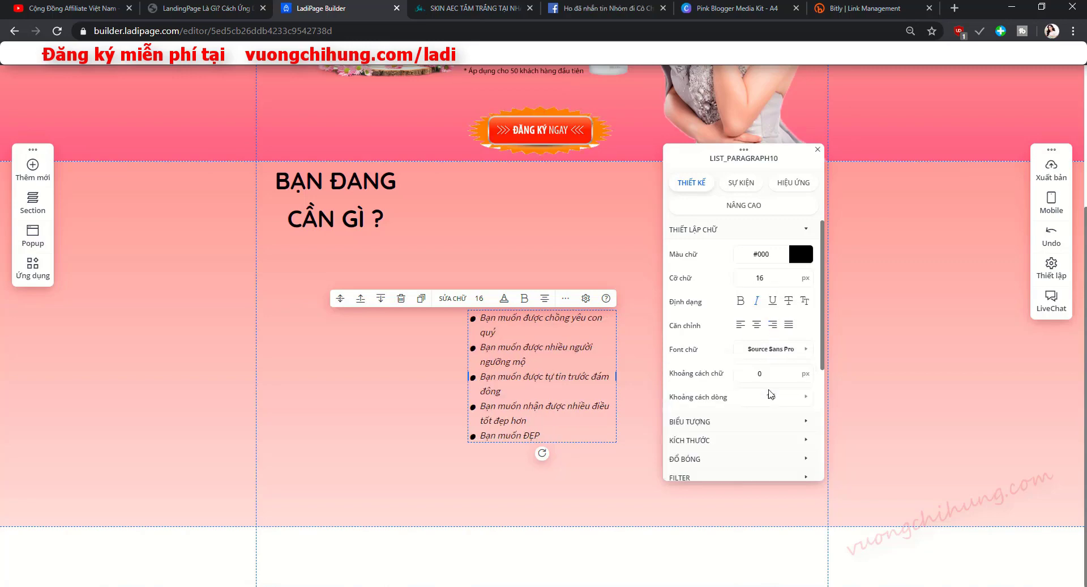
{"action": "left_click", "coordinate": [771, 352]}
{"action": "scroll", "coordinate": [775, 412], "scroll_direction": "down", "scroll_amount": 3}
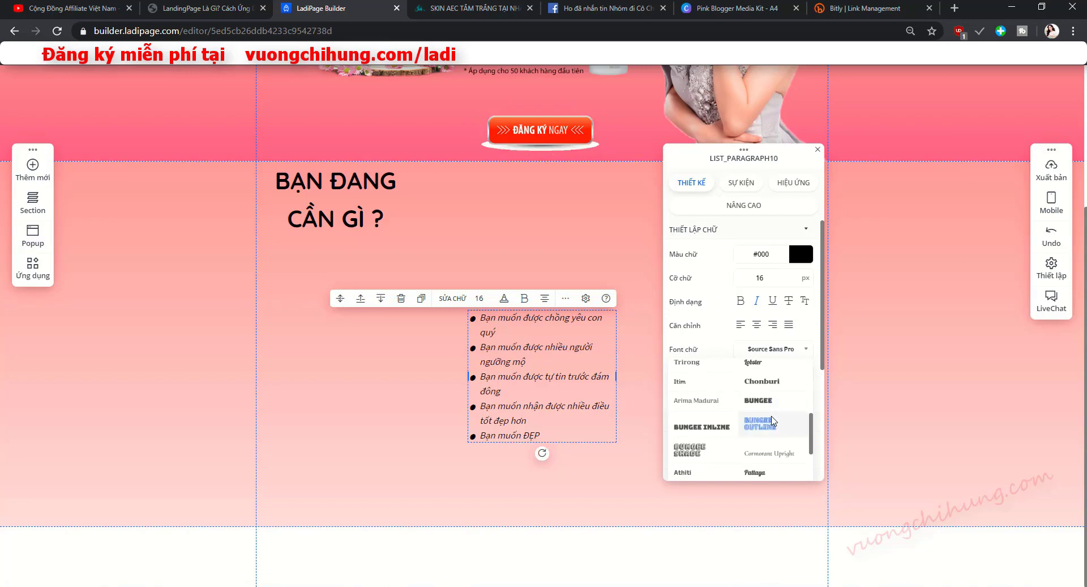
{"action": "left_click", "coordinate": [762, 471]}
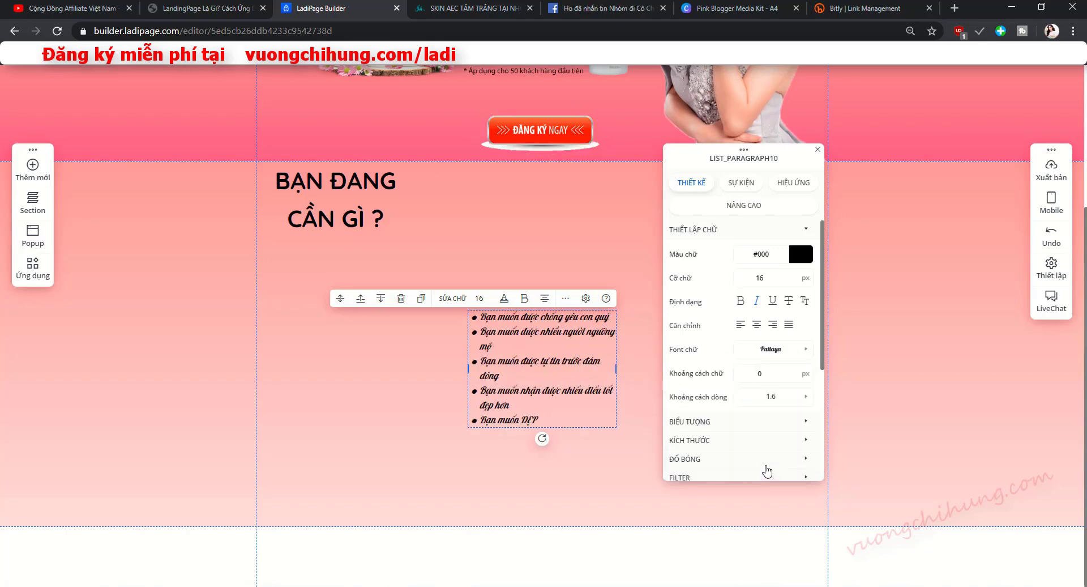
{"action": "left_click", "coordinate": [481, 5]}
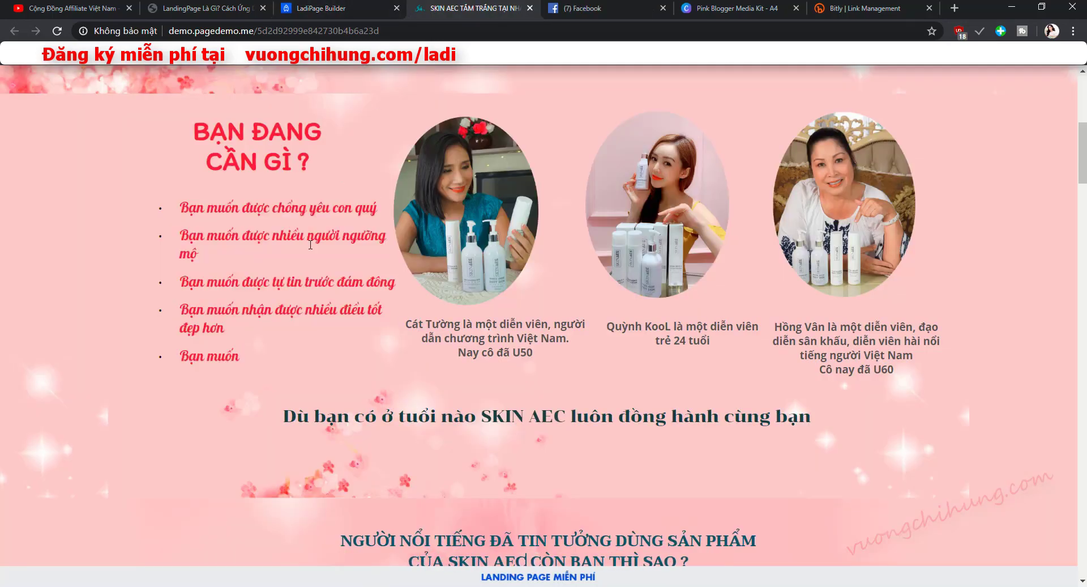
{"action": "left_click", "coordinate": [363, 6]}
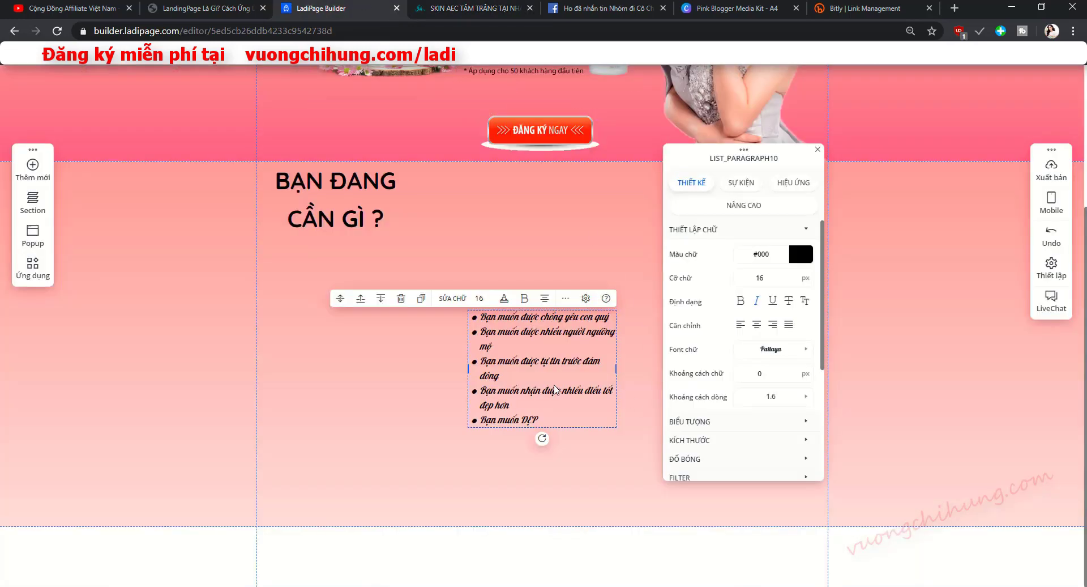
Set the list font to Play and widen its box so each bullet fits one line.
{"action": "left_click", "coordinate": [784, 349]}
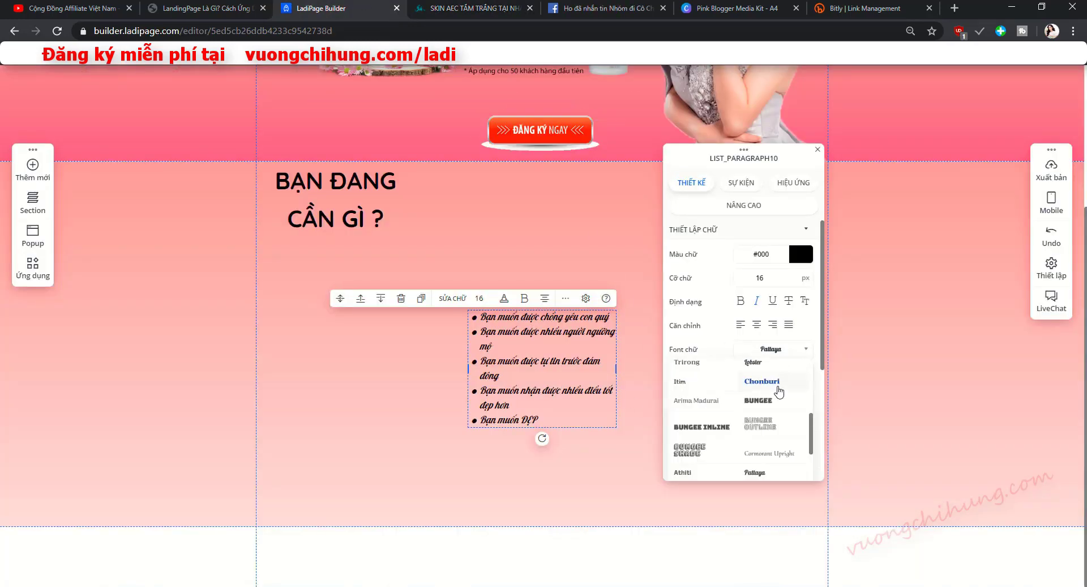
{"action": "scroll", "coordinate": [783, 396], "scroll_direction": "down", "scroll_amount": 5}
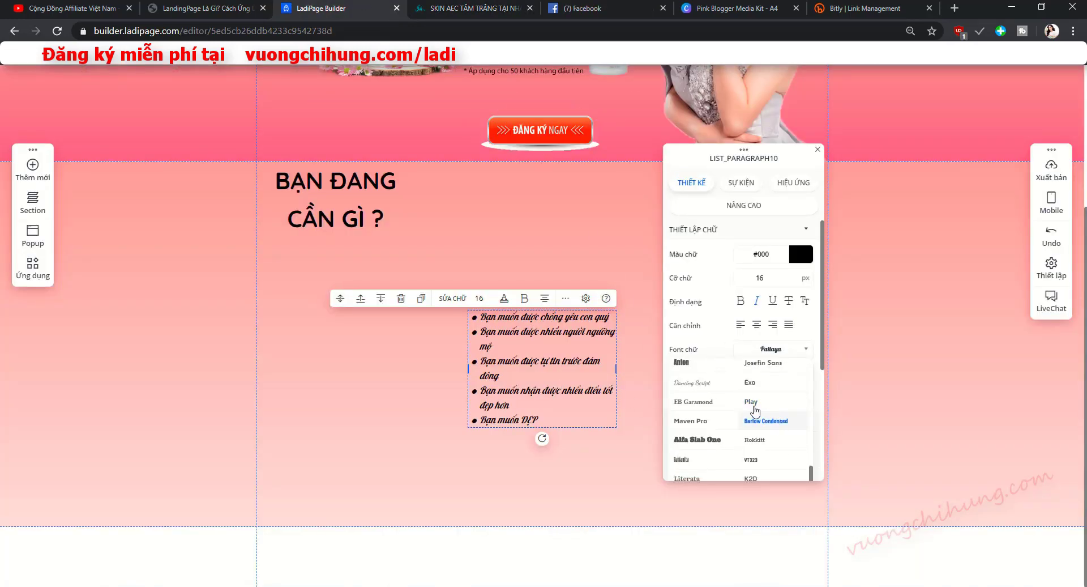
{"action": "left_click", "coordinate": [753, 402]}
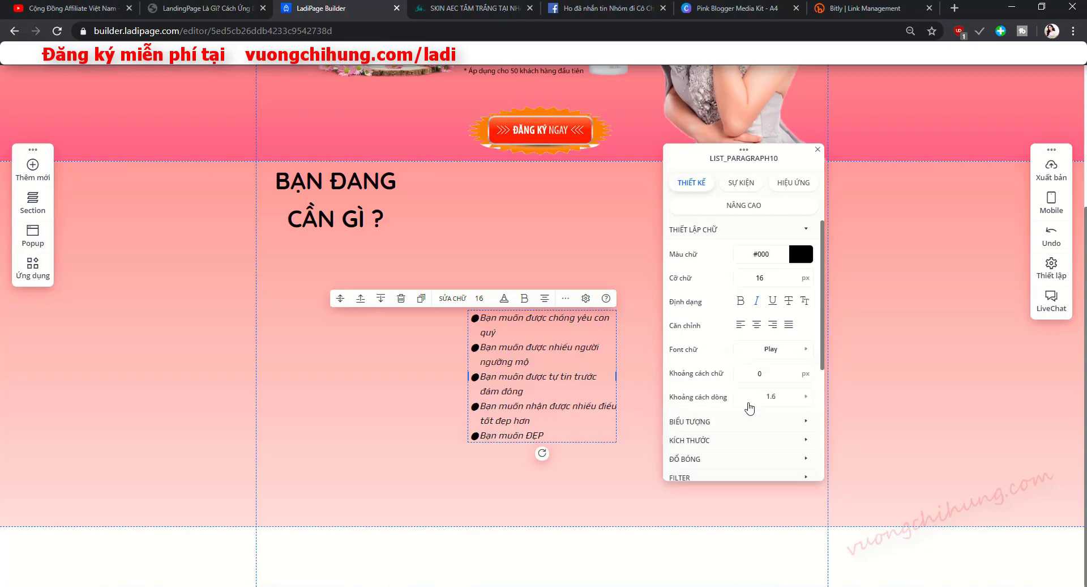
{"action": "left_click", "coordinate": [817, 149]}
{"action": "left_click_drag", "start_coordinate": [617, 376], "coordinate": [735, 374]}
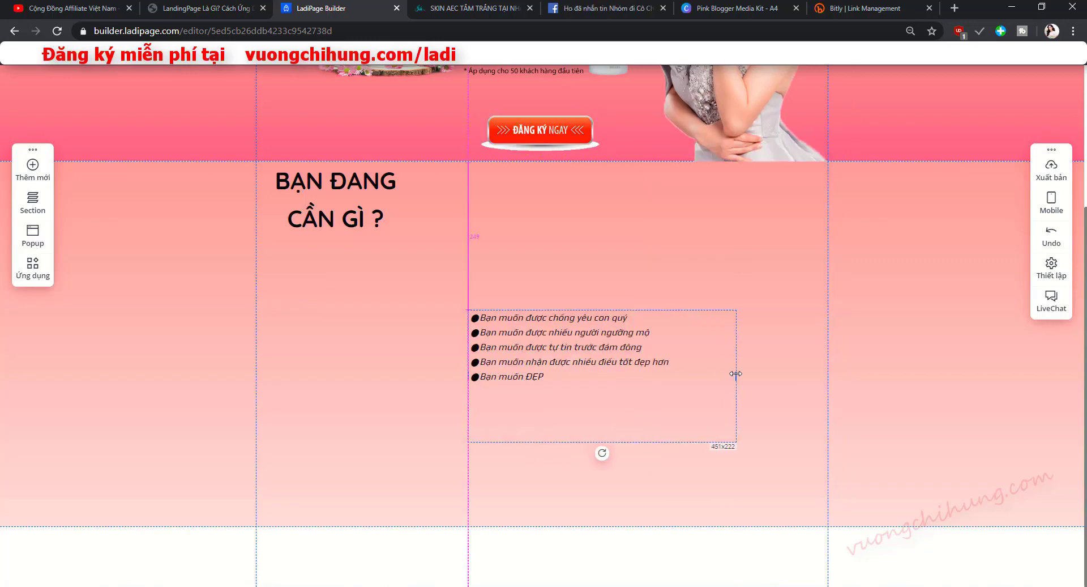
Move the bullet list just under the BẠN ĐANG CẦN GÌ ? heading.
{"action": "left_click", "coordinate": [651, 412]}
{"action": "left_click_drag", "start_coordinate": [658, 354], "coordinate": [451, 287]}
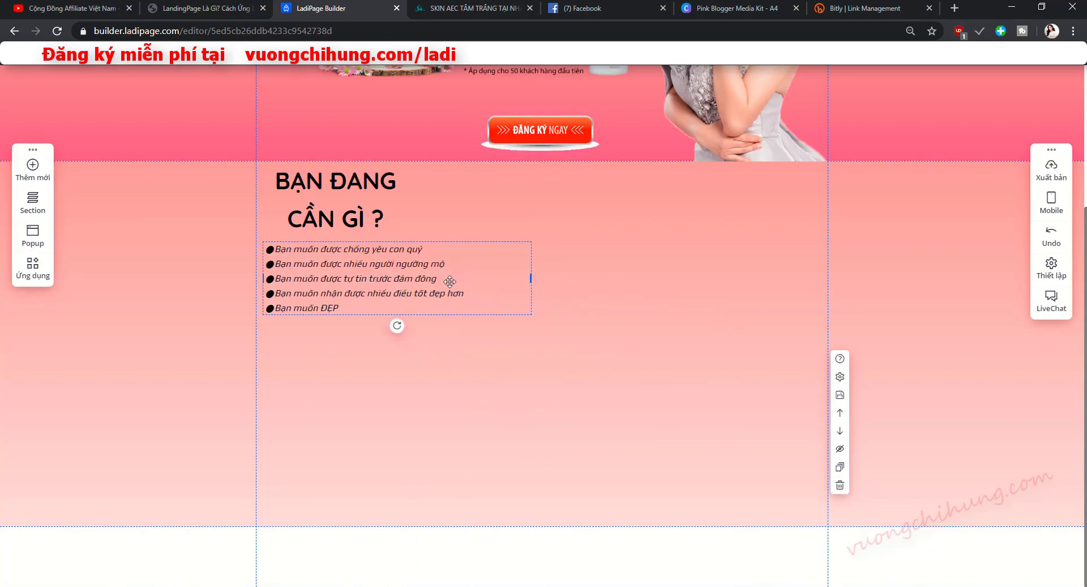
{"action": "left_click", "coordinate": [428, 3]}
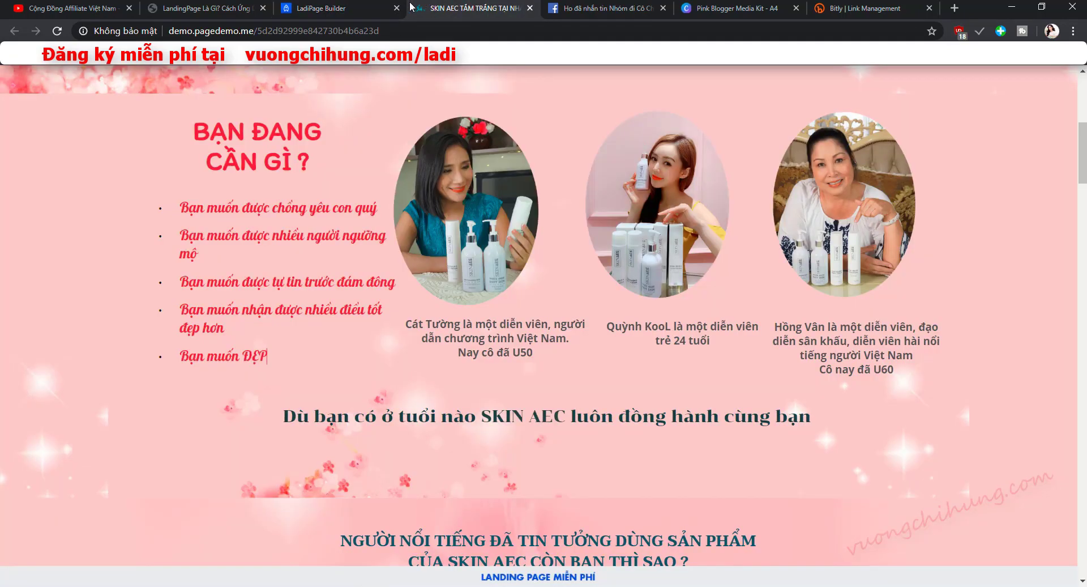
{"action": "left_click", "coordinate": [333, 8]}
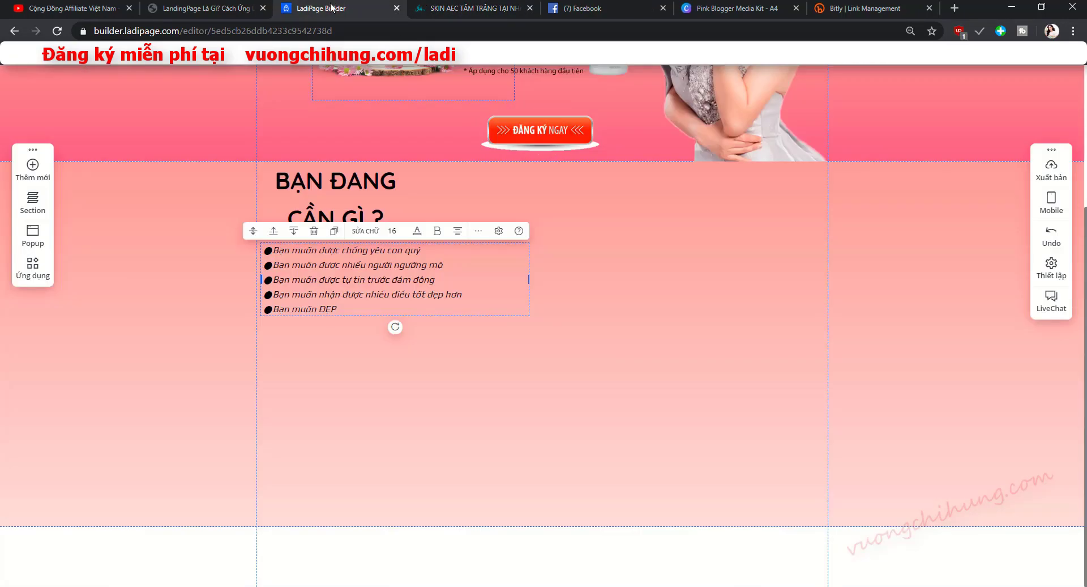
Set the bullet list's font size to 18 and its line spacing to 2.
{"action": "left_click", "coordinate": [498, 232]}
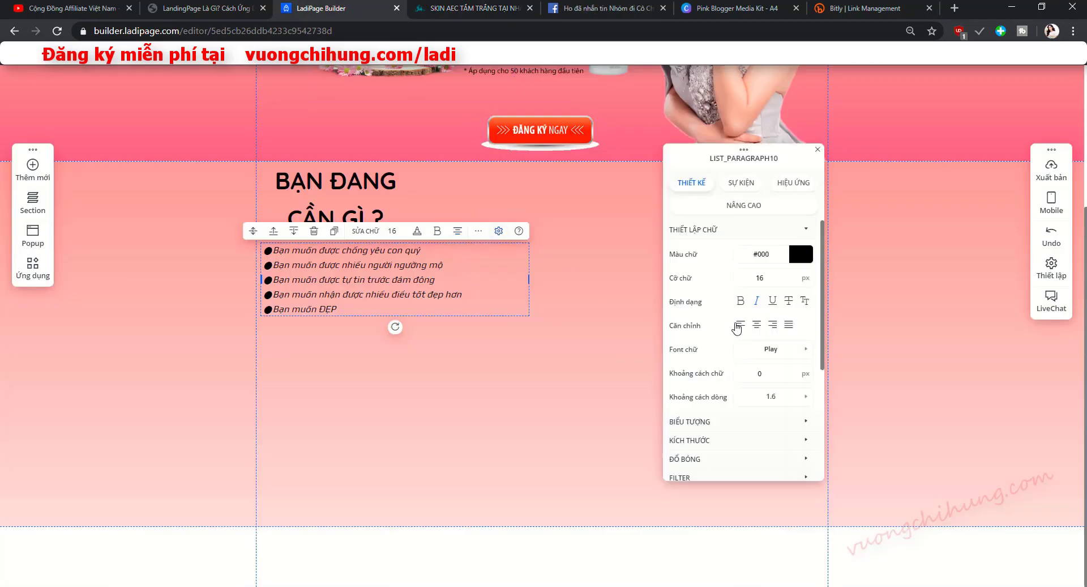
{"action": "left_click", "coordinate": [788, 276]}
{"action": "left_click", "coordinate": [788, 276]}
{"action": "left_click", "coordinate": [788, 276]}
{"action": "left_click", "coordinate": [788, 276]}
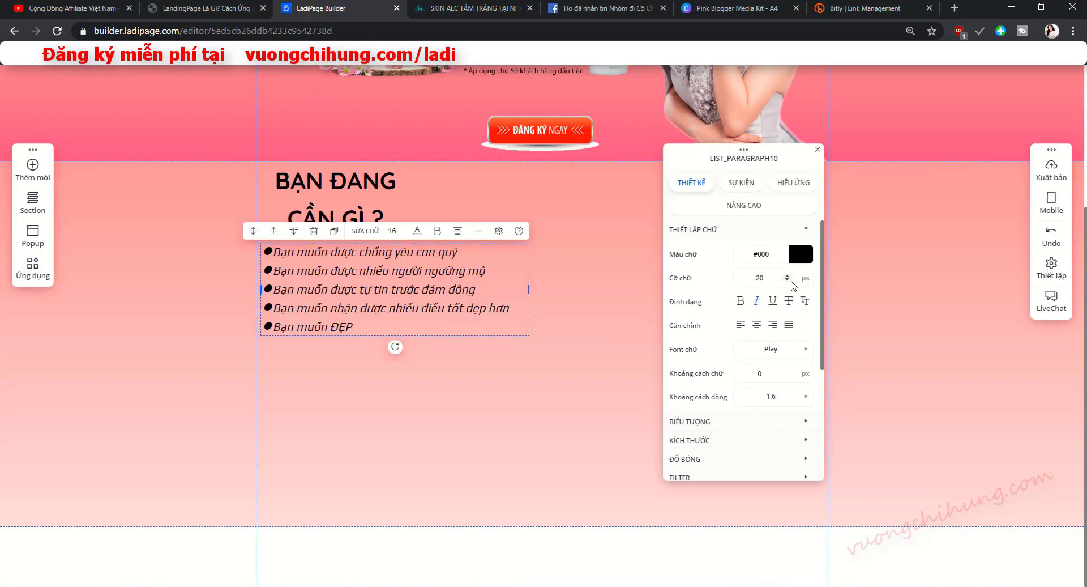
{"action": "left_click", "coordinate": [789, 280]}
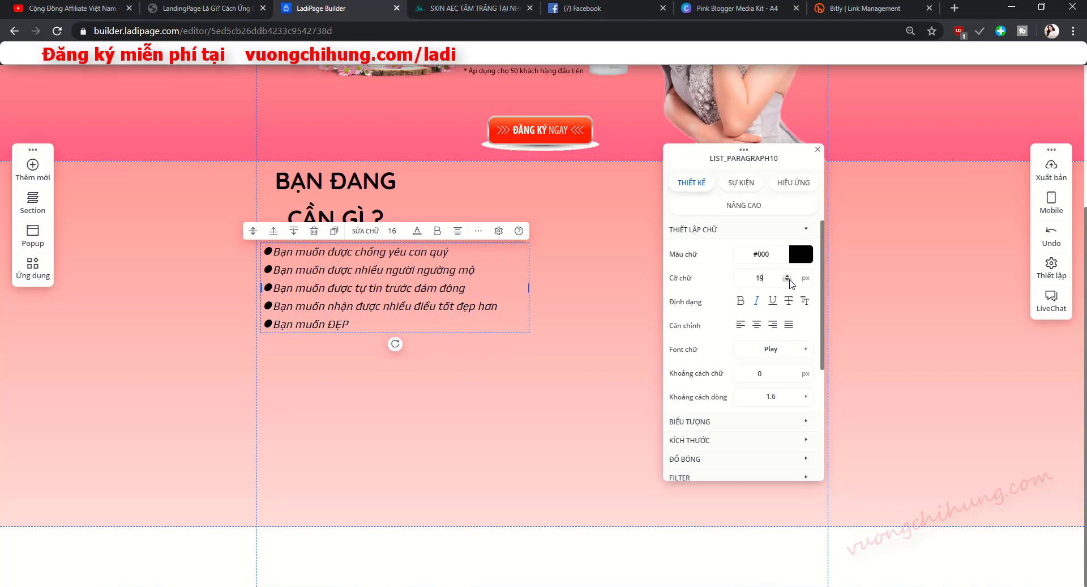
{"action": "left_click", "coordinate": [790, 280]}
{"action": "left_click", "coordinate": [789, 280]}
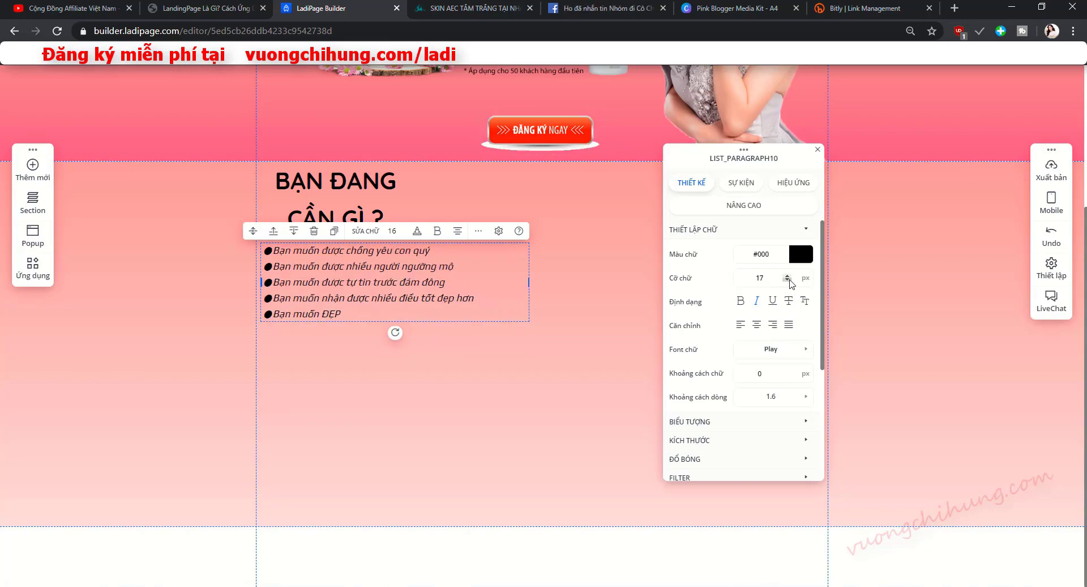
{"action": "left_click", "coordinate": [787, 276]}
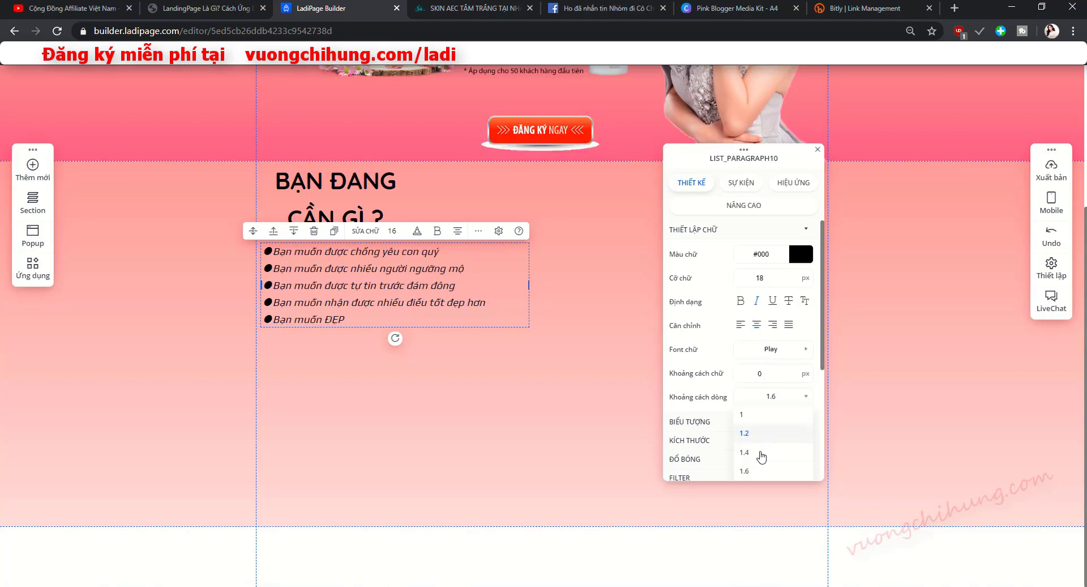
{"action": "scroll", "coordinate": [760, 451], "scroll_direction": "down", "scroll_amount": 3}
{"action": "left_click", "coordinate": [766, 305]}
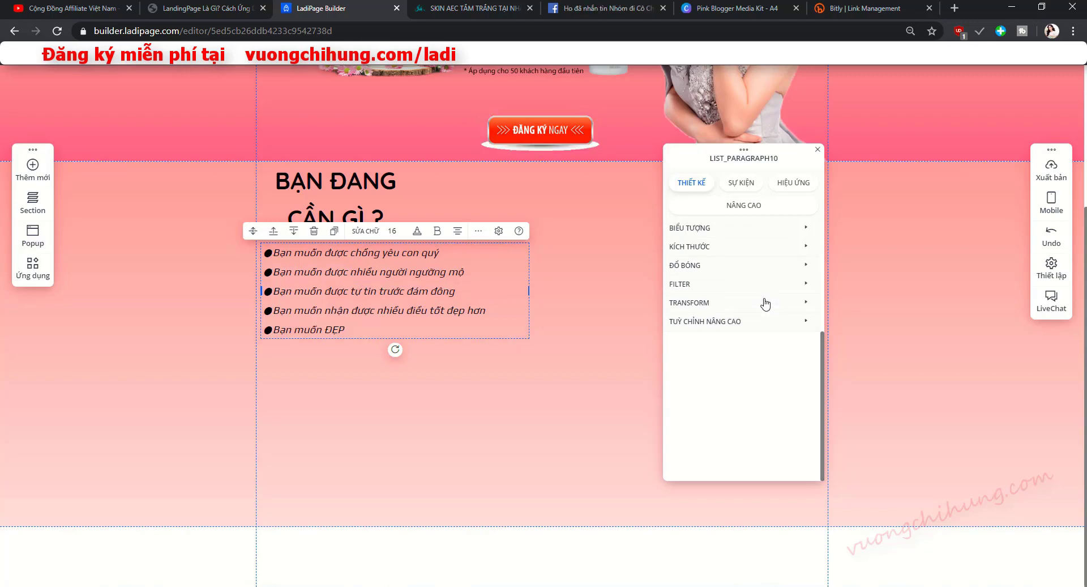
{"action": "scroll", "coordinate": [771, 361], "scroll_direction": "up", "scroll_amount": 4}
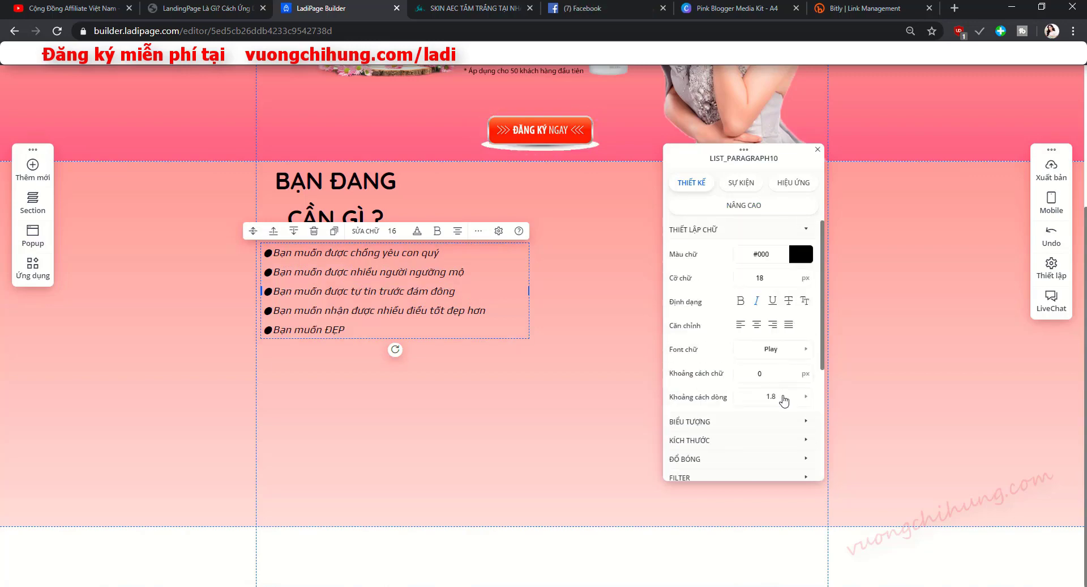
{"action": "scroll", "coordinate": [784, 401], "scroll_direction": "down", "scroll_amount": 3}
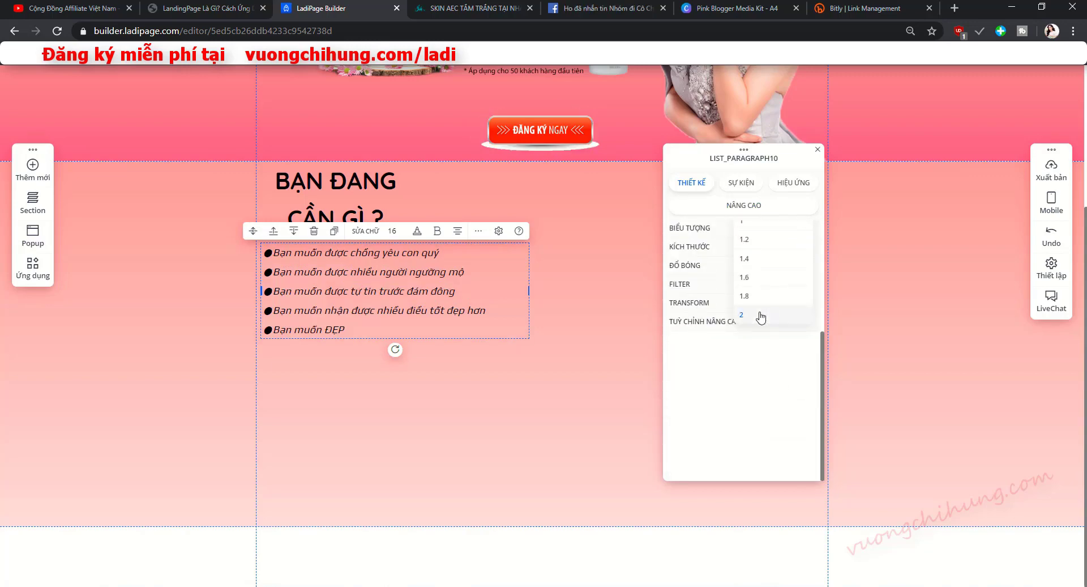
{"action": "left_click", "coordinate": [761, 316]}
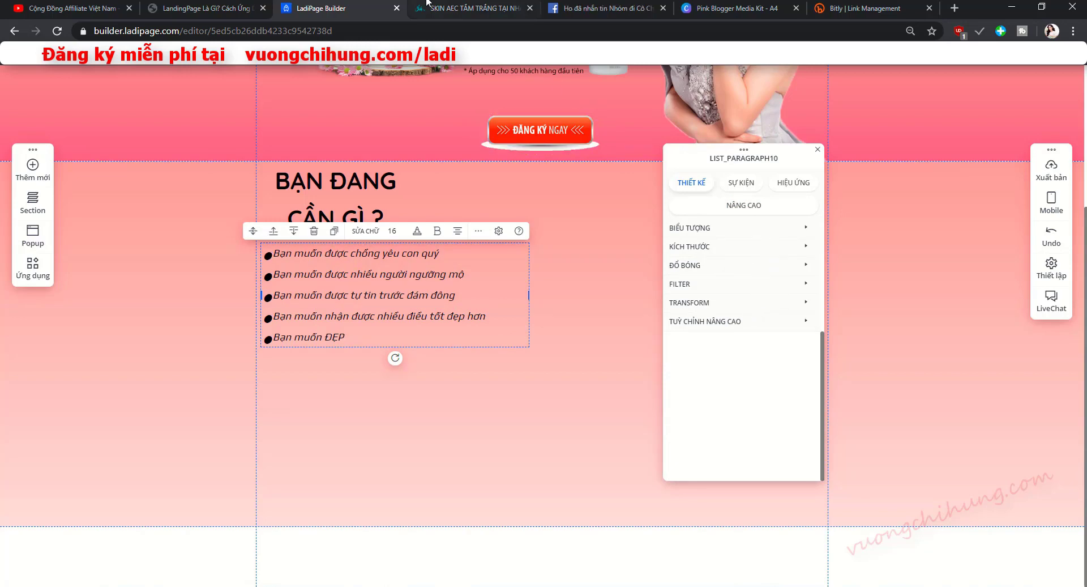
Narrow the bullet list to 365 px, then to about 339 px wide.
{"action": "left_click", "coordinate": [448, 8]}
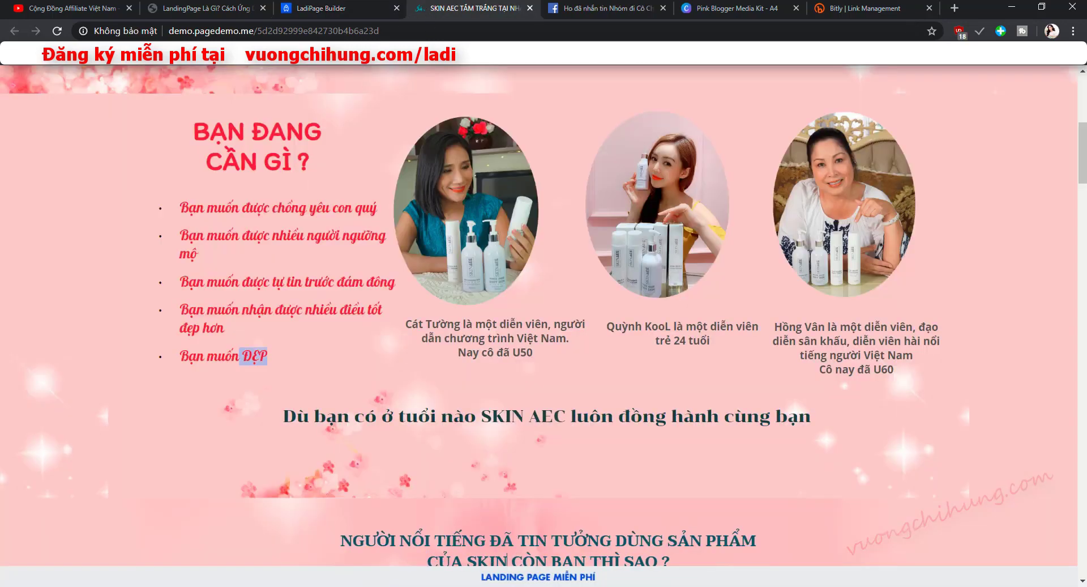
{"action": "left_click", "coordinate": [332, 4]}
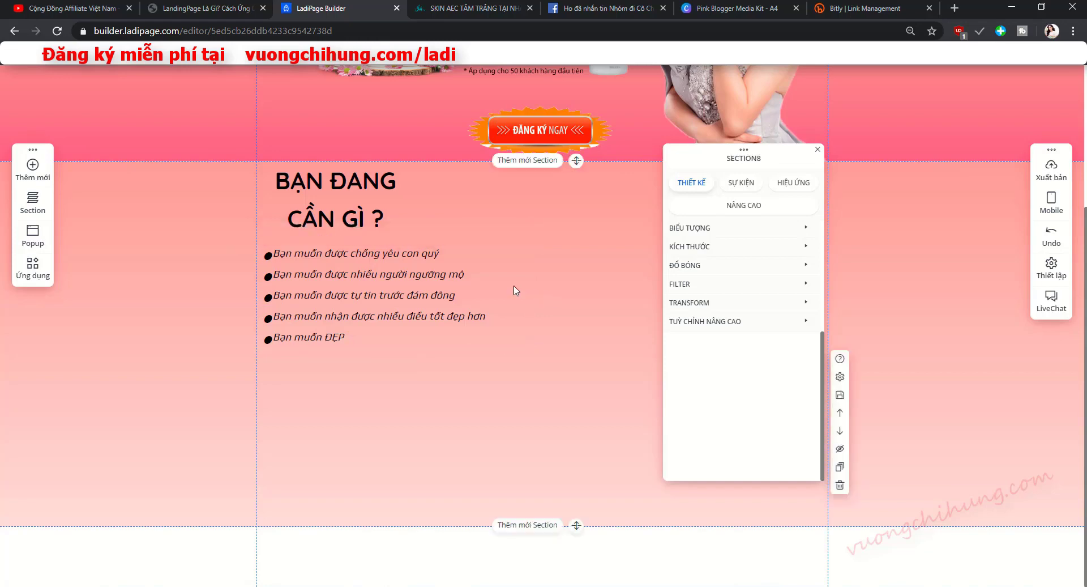
{"action": "left_click", "coordinate": [516, 291]}
{"action": "left_click_drag", "start_coordinate": [527, 293], "coordinate": [477, 293]}
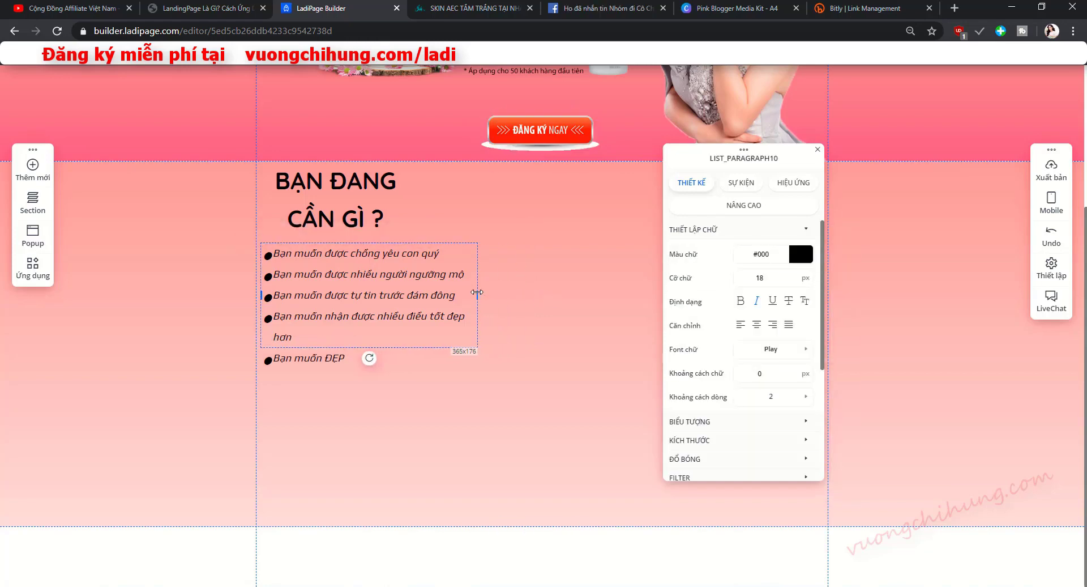
{"action": "left_click", "coordinate": [436, 5]}
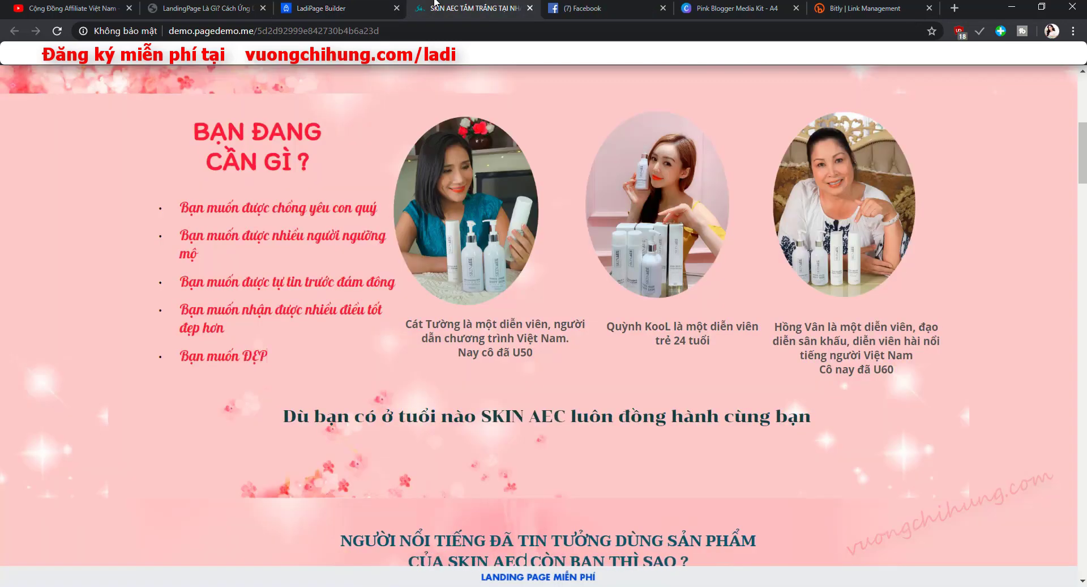
{"action": "left_click", "coordinate": [392, 5]}
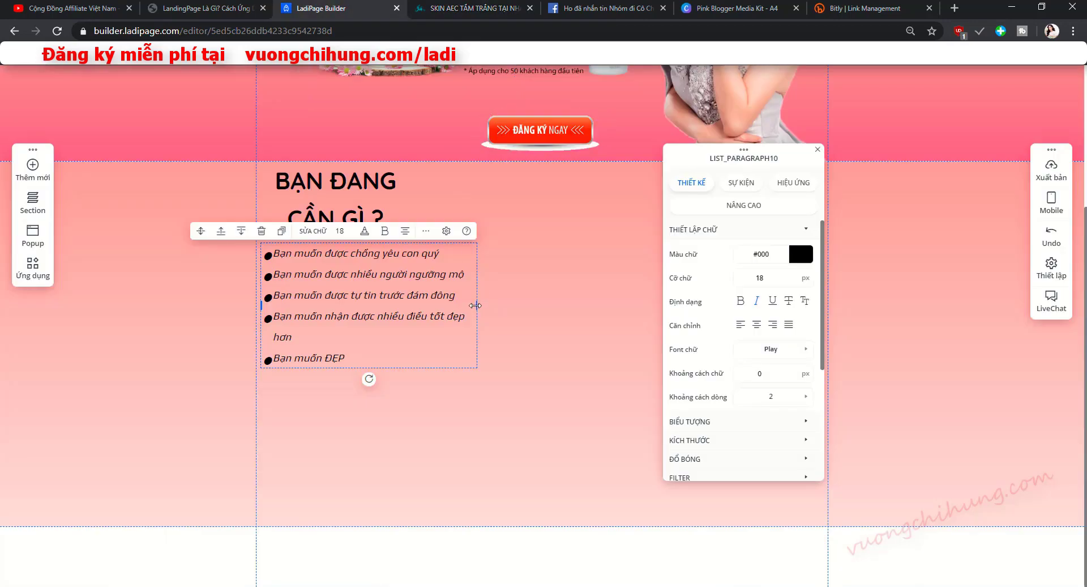
{"action": "left_click_drag", "start_coordinate": [477, 306], "coordinate": [460, 306]}
{"action": "left_click", "coordinate": [524, 304]}
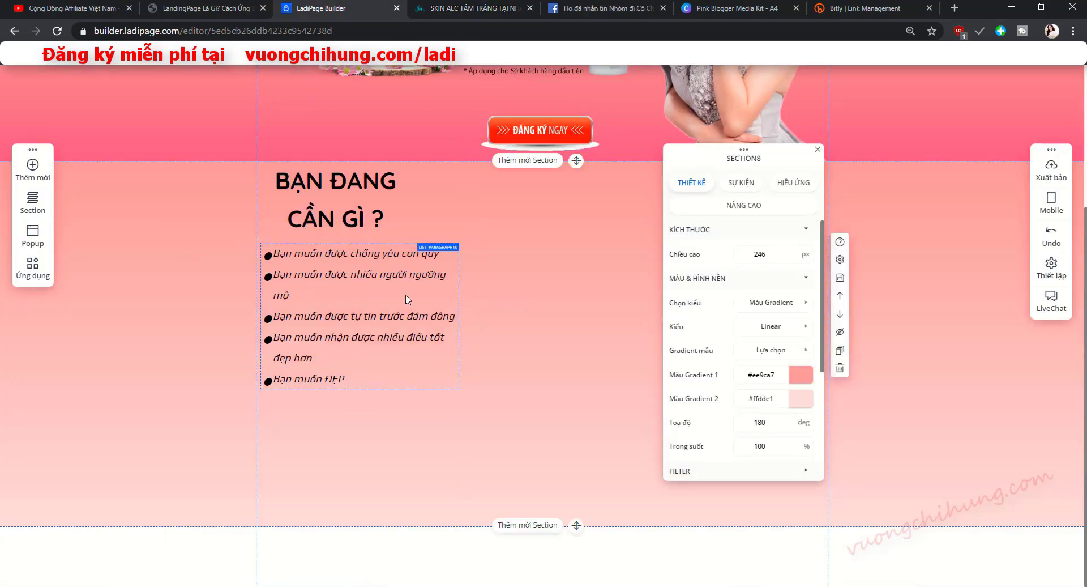
Nudge the bullet list slightly left and close its settings panel.
{"action": "left_click_drag", "start_coordinate": [407, 282], "coordinate": [405, 282]}
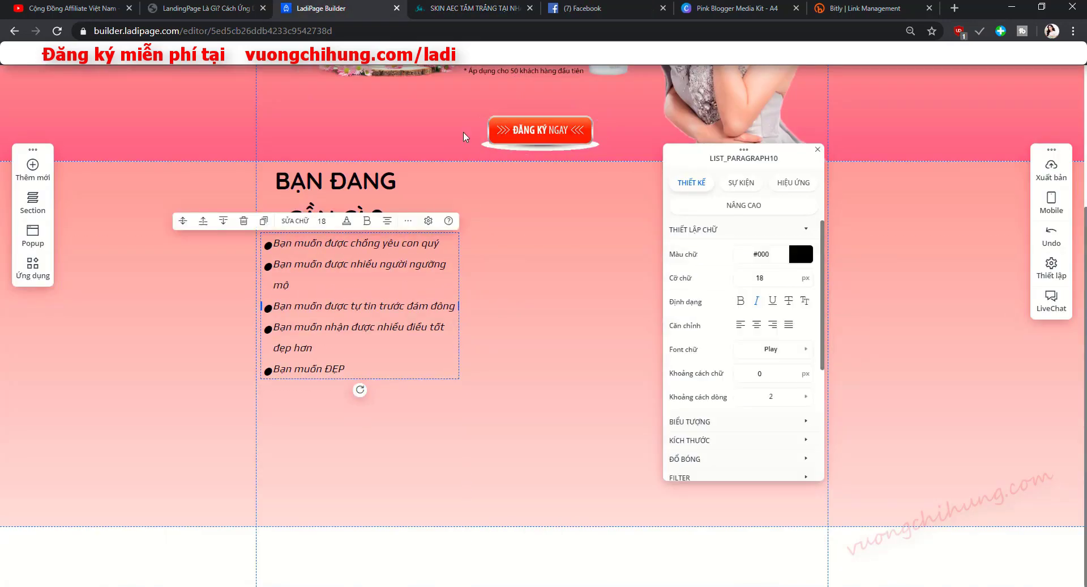
{"action": "left_click", "coordinate": [454, 2]}
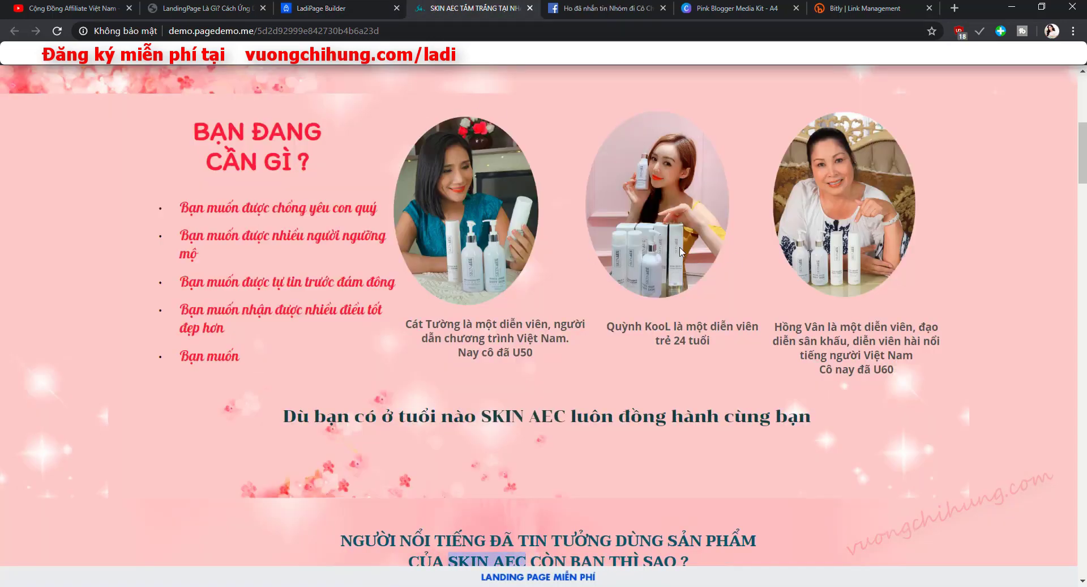
{"action": "left_click", "coordinate": [320, 8]}
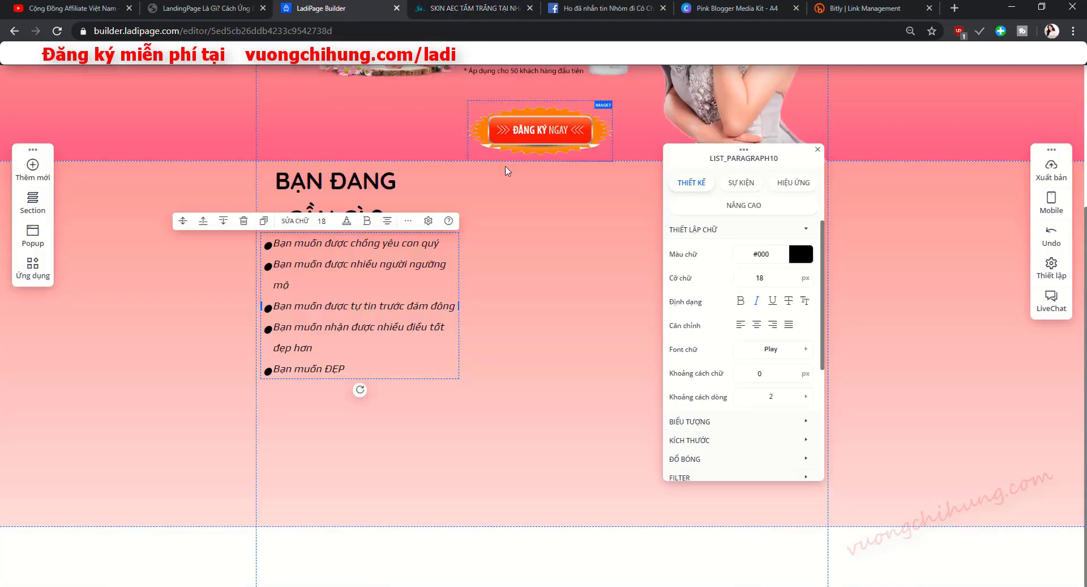
{"action": "left_click", "coordinate": [470, 8]}
{"action": "scroll", "coordinate": [614, 299], "scroll_direction": "up", "scroll_amount": 4}
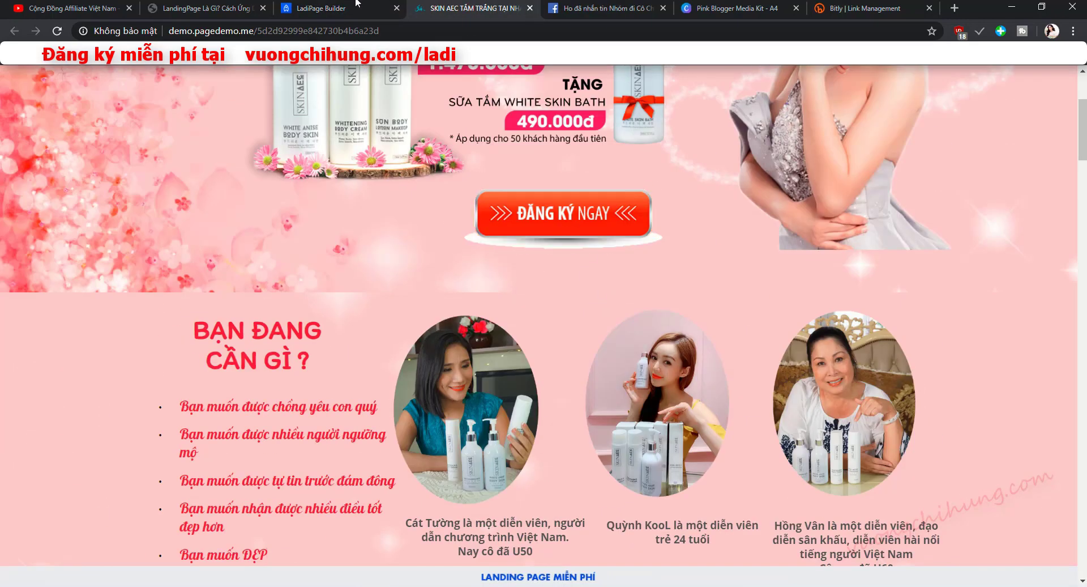
{"action": "left_click", "coordinate": [320, 8]}
{"action": "left_click", "coordinate": [818, 150]}
{"action": "left_click", "coordinate": [640, 323]}
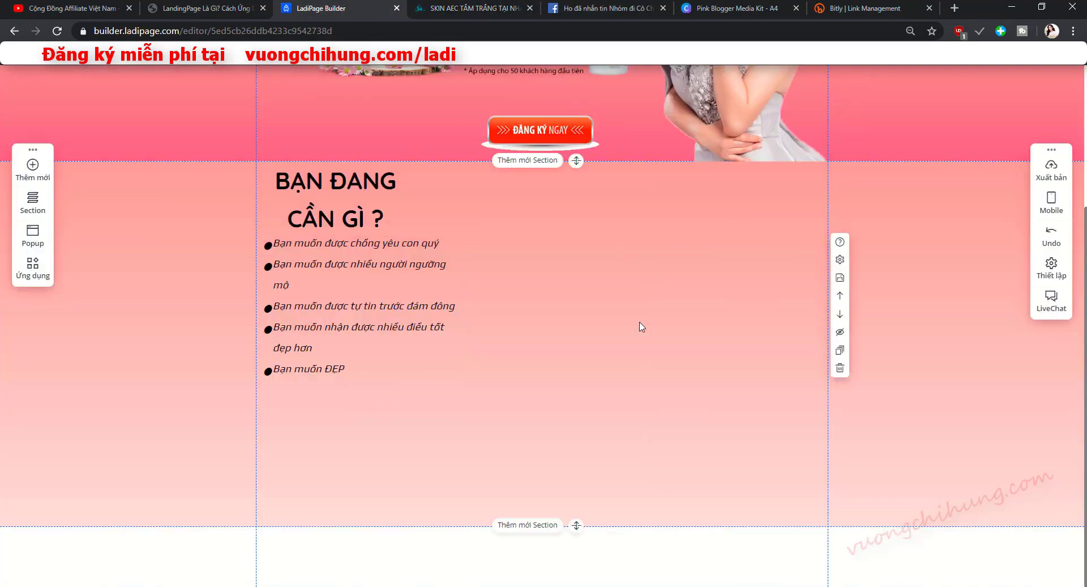
Drop the list font to 17 px, narrow it to 296 px, and nudge it left.
{"action": "left_click", "coordinate": [430, 309]}
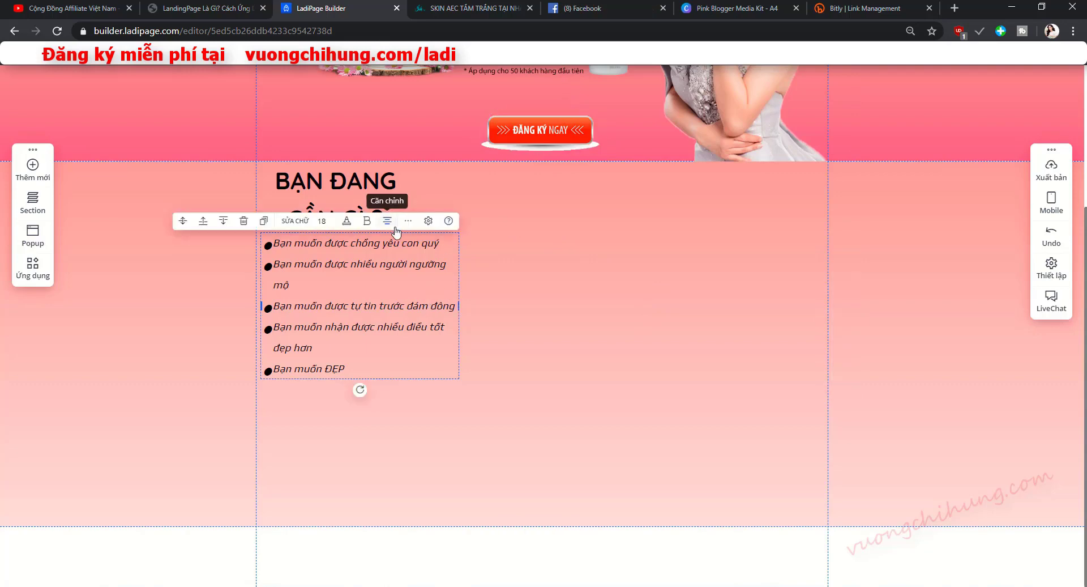
{"action": "left_click", "coordinate": [333, 223]}
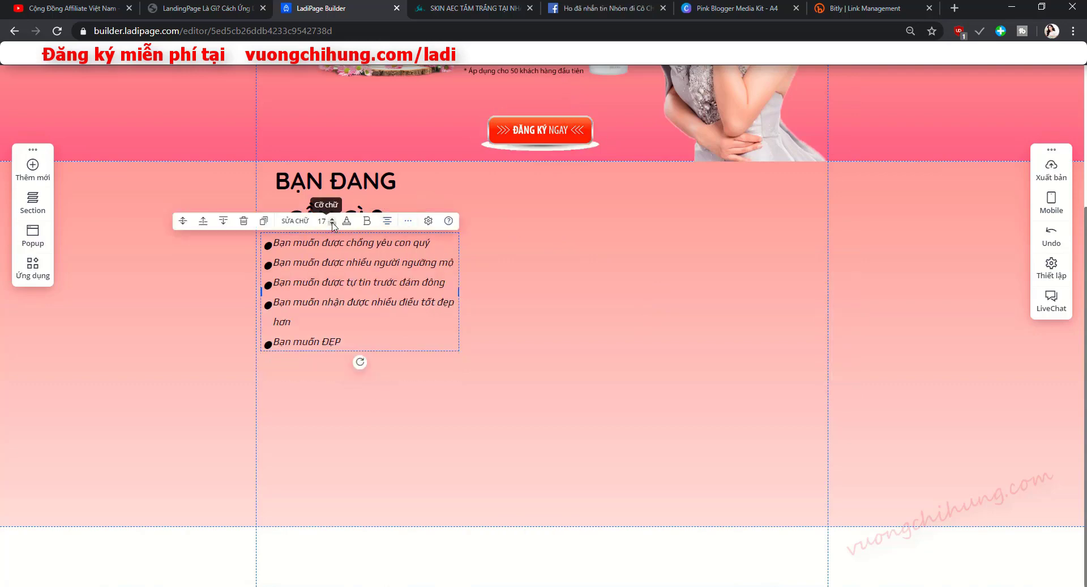
{"action": "left_click", "coordinate": [333, 223]}
{"action": "left_click", "coordinate": [512, 281]}
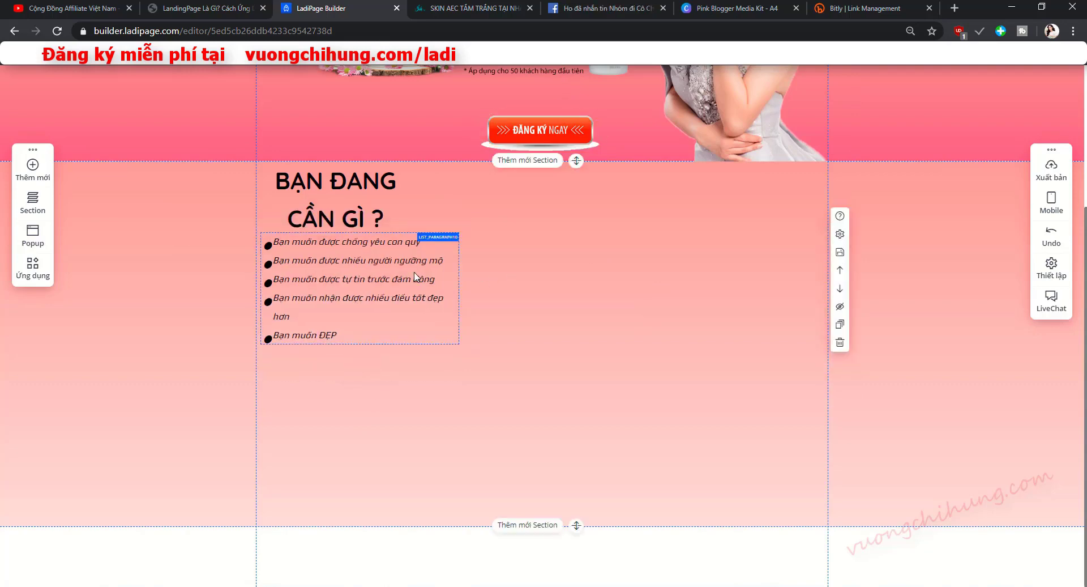
{"action": "left_click", "coordinate": [415, 277]}
{"action": "left_click_drag", "start_coordinate": [460, 287], "coordinate": [435, 284]}
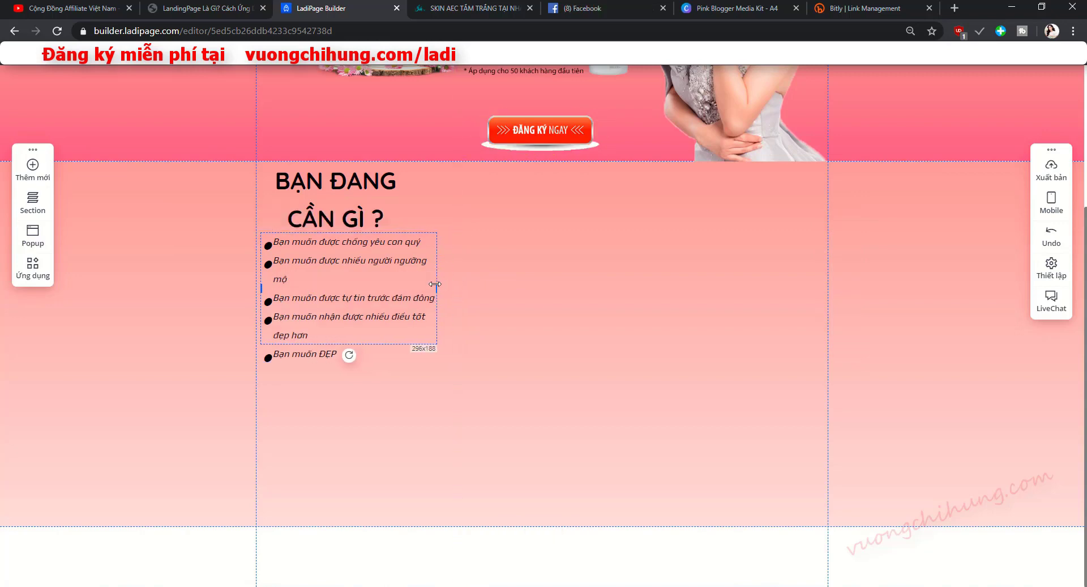
{"action": "left_click", "coordinate": [490, 281]}
{"action": "left_click_drag", "start_coordinate": [347, 264], "coordinate": [342, 261]}
{"action": "left_click", "coordinate": [498, 223]}
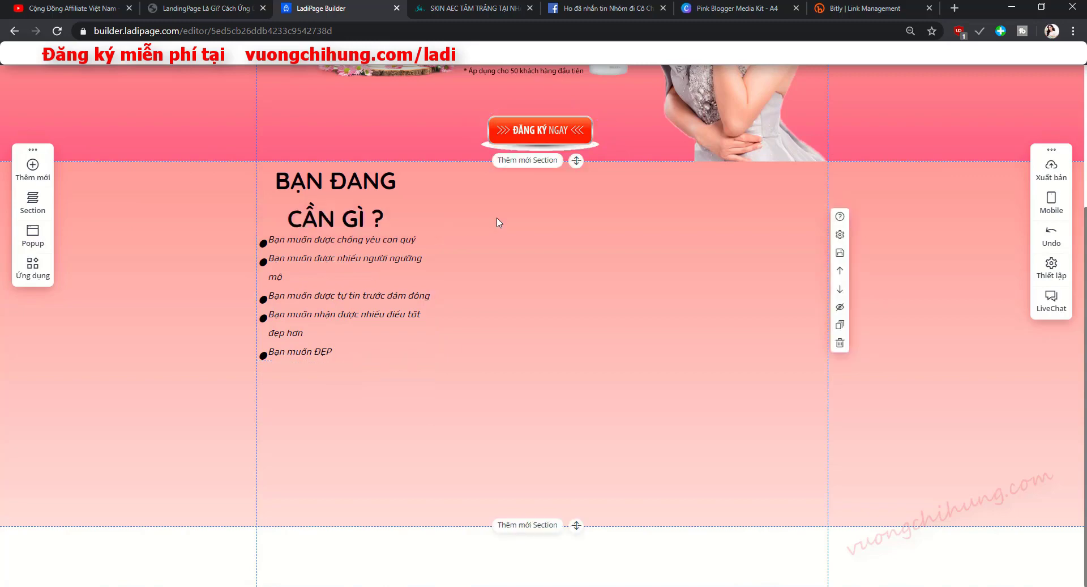
Upload 5.png to the image library and insert it as a new image.
{"action": "left_click", "coordinate": [52, 178]}
{"action": "left_click", "coordinate": [151, 180]}
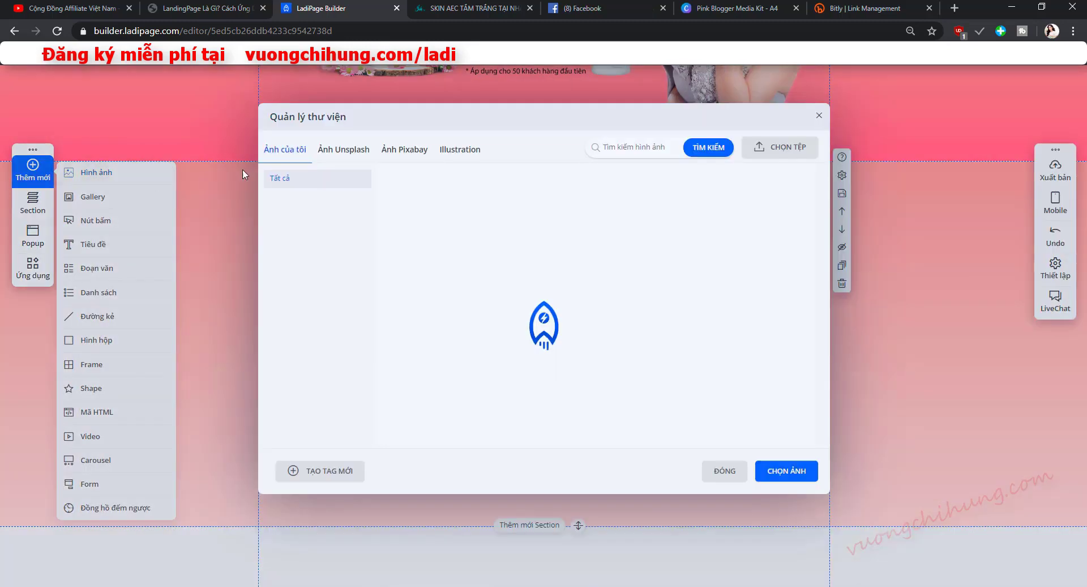
{"action": "left_click", "coordinate": [758, 148]}
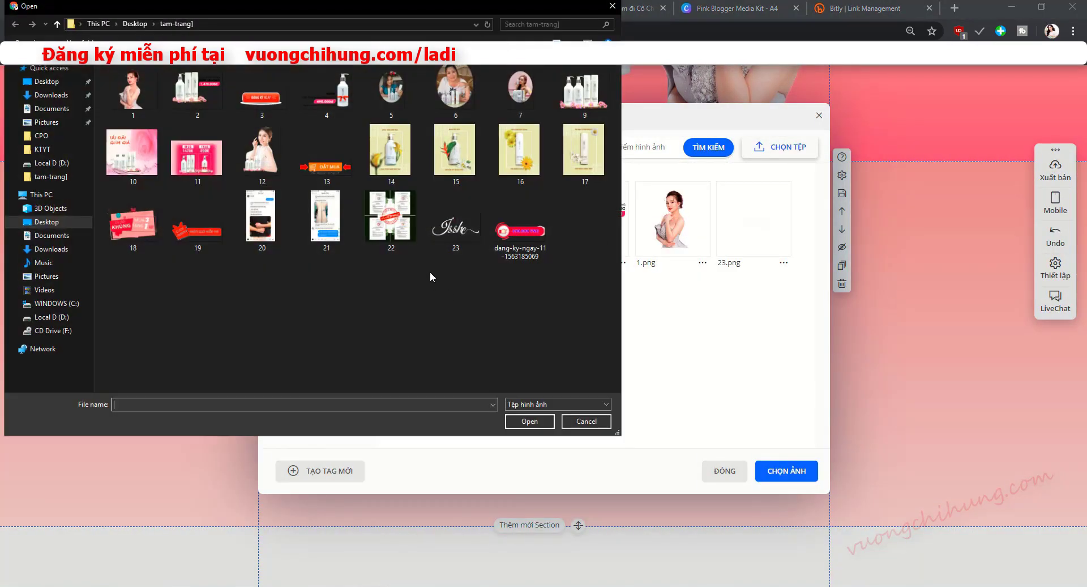
{"action": "left_click", "coordinate": [400, 85]}
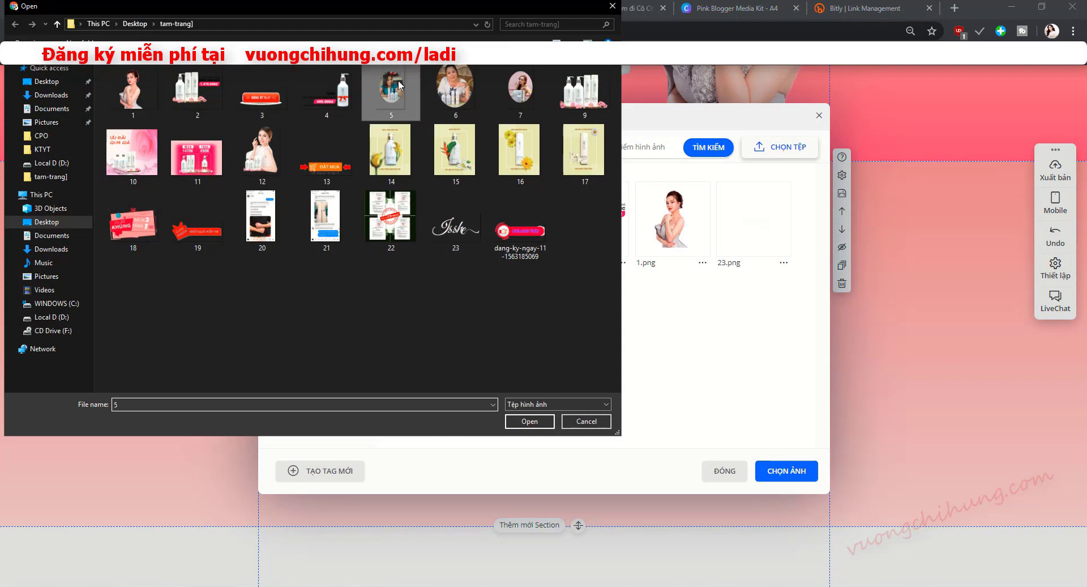
{"action": "left_click", "coordinate": [550, 422]}
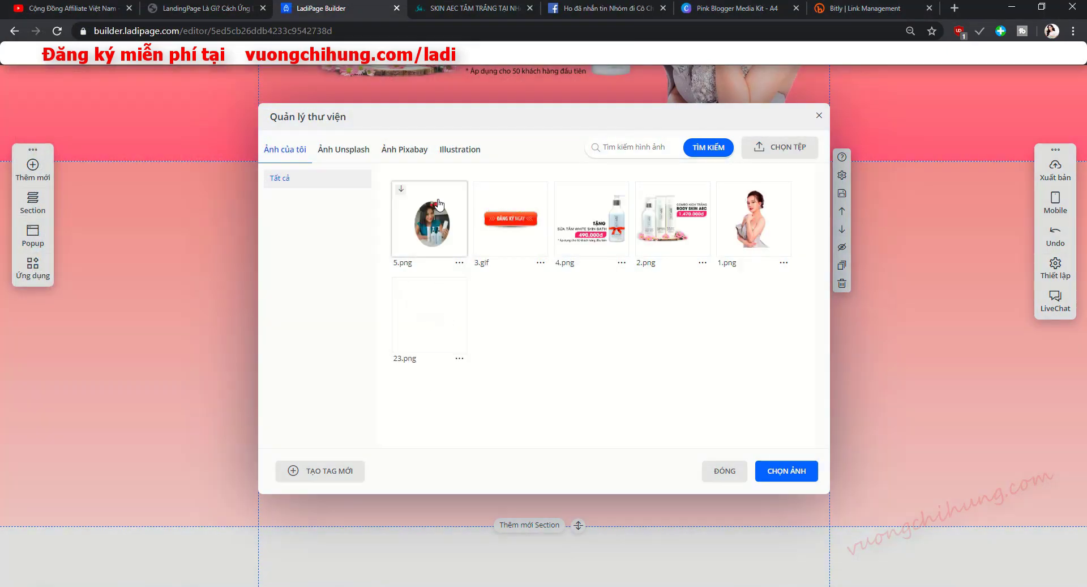
{"action": "left_click", "coordinate": [436, 230]}
{"action": "left_click", "coordinate": [791, 471]}
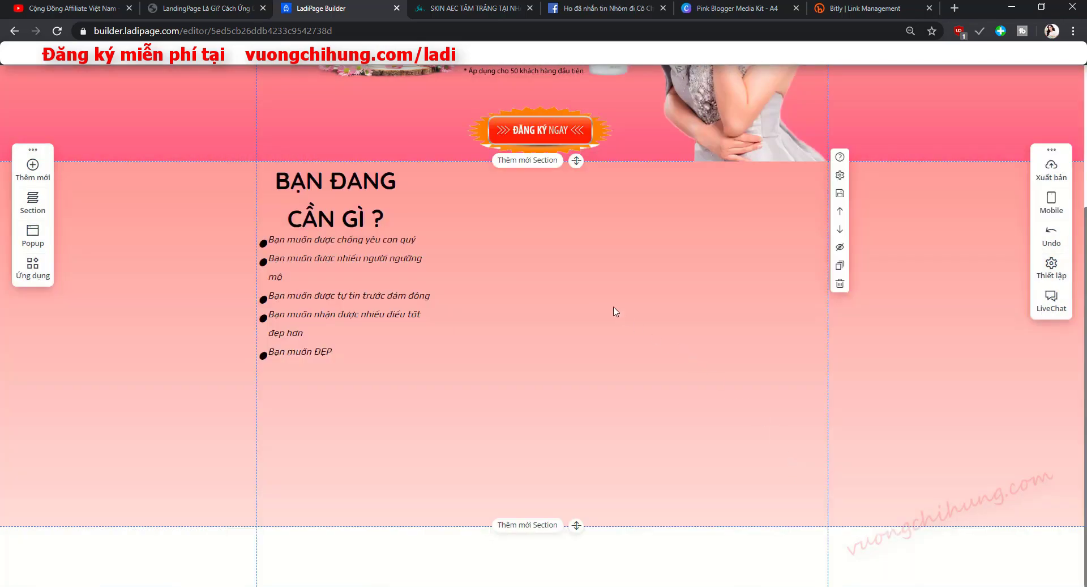
Place the oval photo beside the heading, right of the list, and trim its box.
{"action": "left_click_drag", "start_coordinate": [556, 328], "coordinate": [512, 269]}
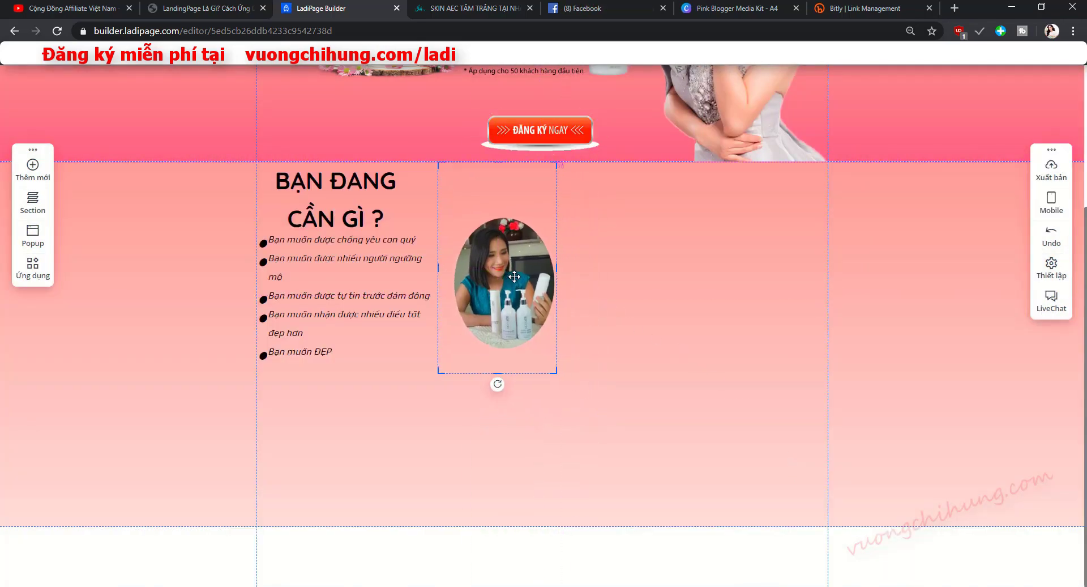
{"action": "mouse_move", "coordinate": [500, 372]}
{"action": "left_mouse_down"}
{"action": "mouse_move", "coordinate": [497, 339]}
{"action": "mouse_move", "coordinate": [498, 360]}
{"action": "left_mouse_up"}
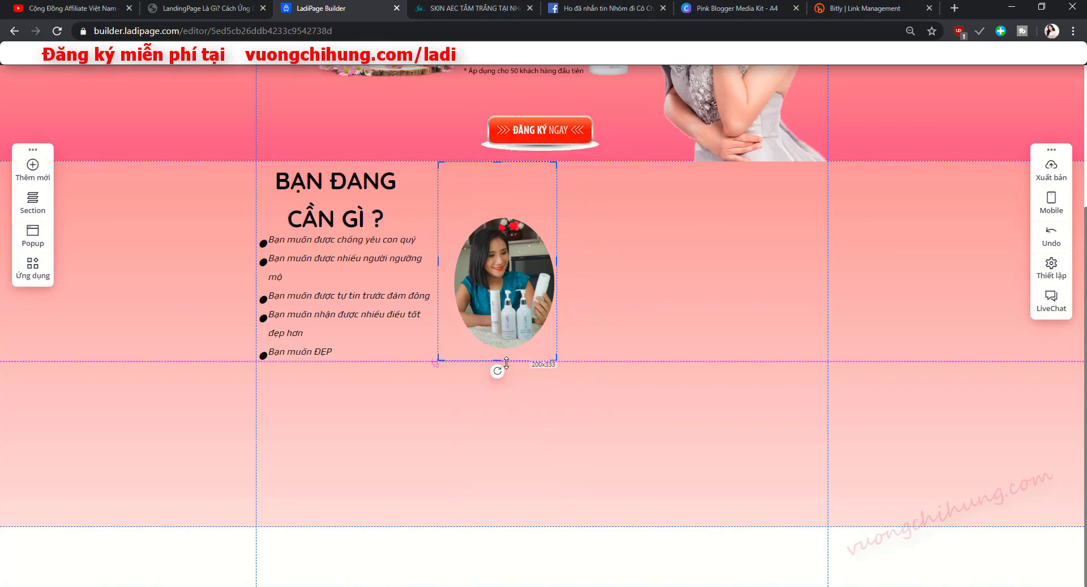
{"action": "mouse_move", "coordinate": [501, 174]}
{"action": "left_mouse_down"}
{"action": "mouse_move", "coordinate": [501, 199]}
{"action": "mouse_move", "coordinate": [502, 166]}
{"action": "left_mouse_up"}
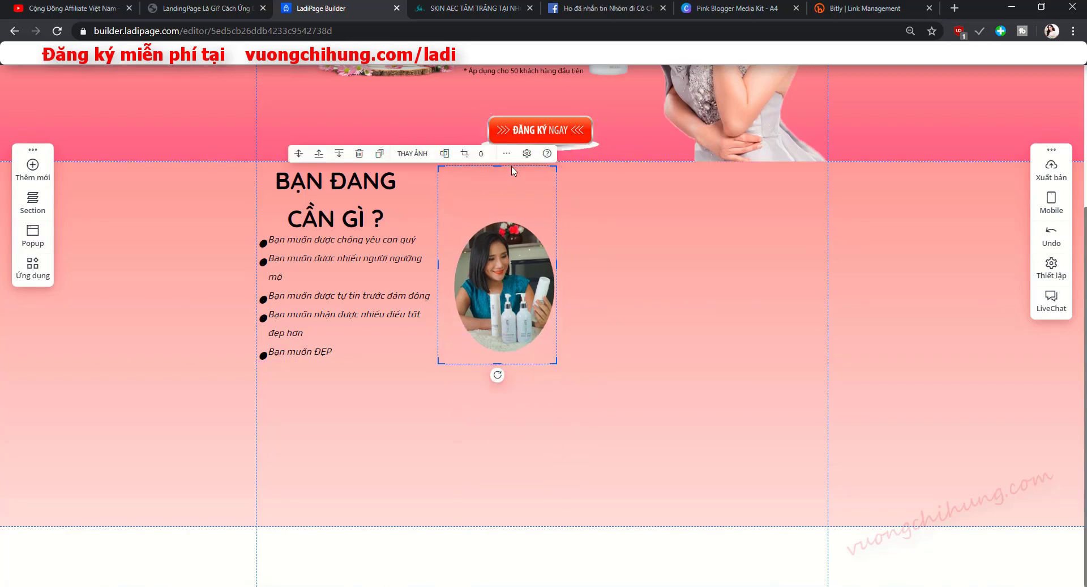
{"action": "left_click", "coordinate": [467, 8]}
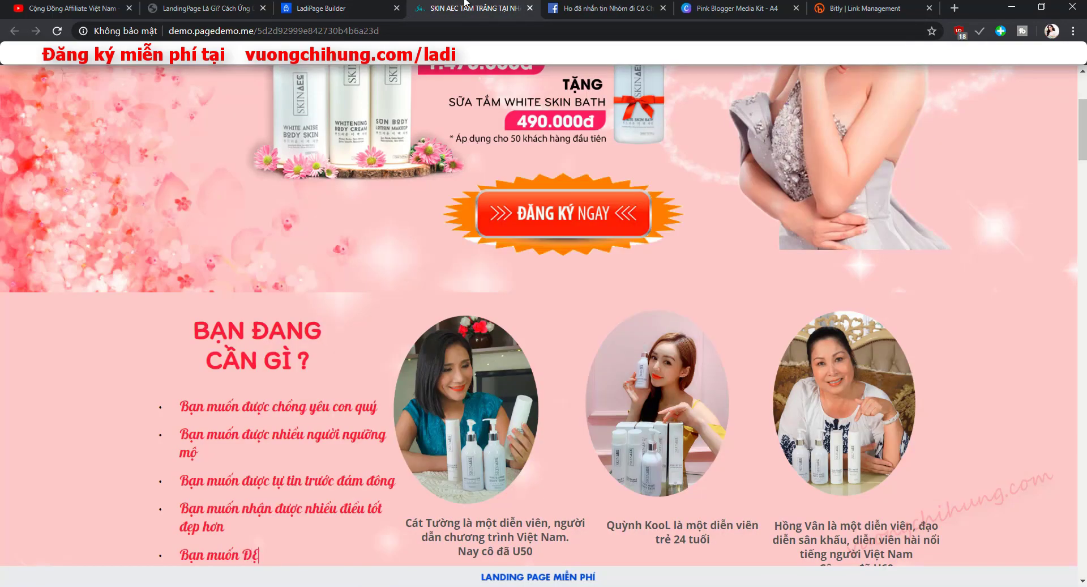
{"action": "left_click", "coordinate": [336, 5]}
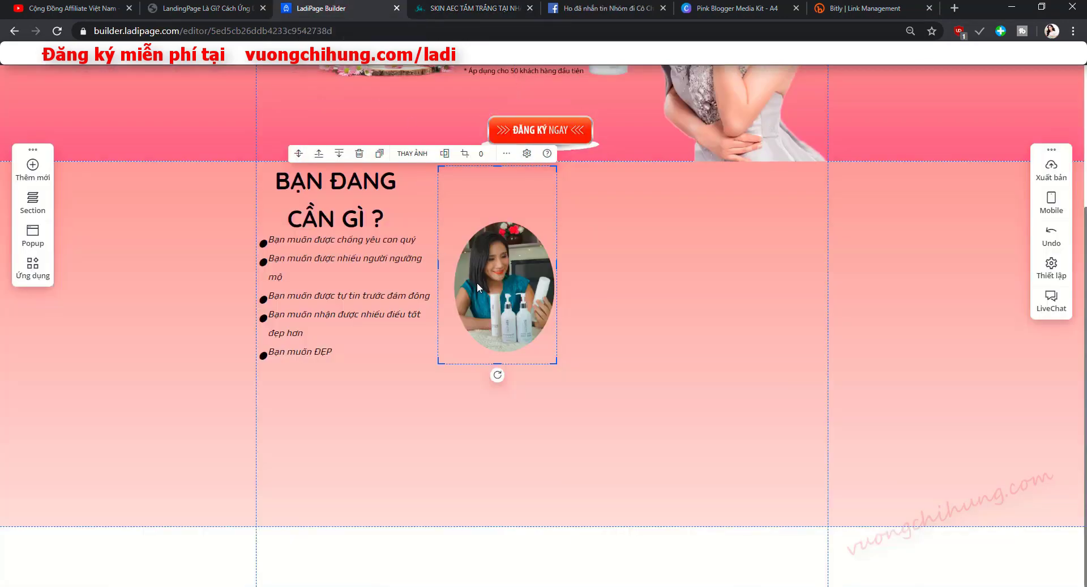
{"action": "left_click_drag", "start_coordinate": [477, 286], "coordinate": [473, 226]}
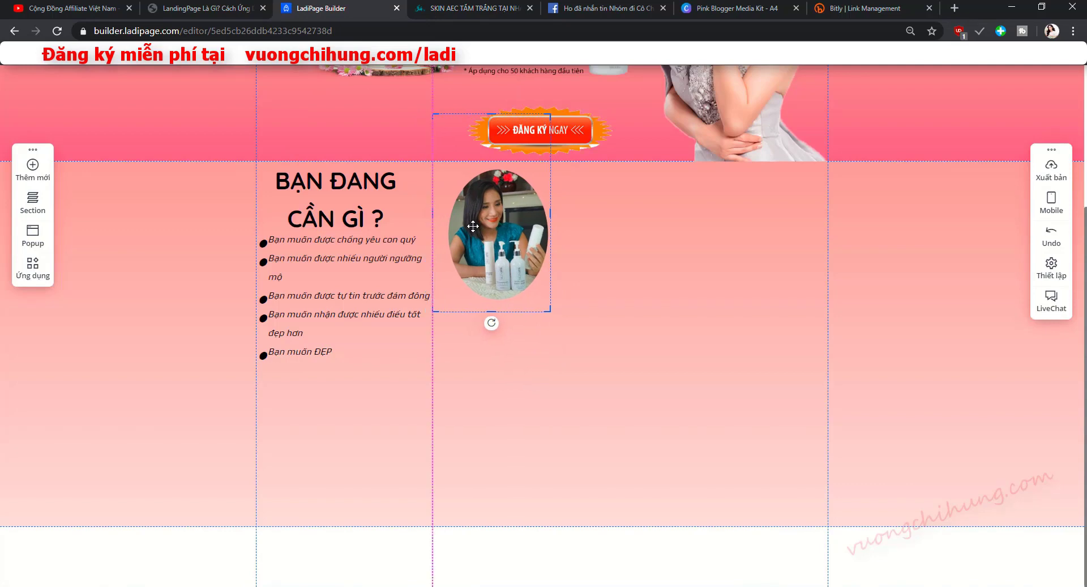
{"action": "left_click", "coordinate": [607, 266]}
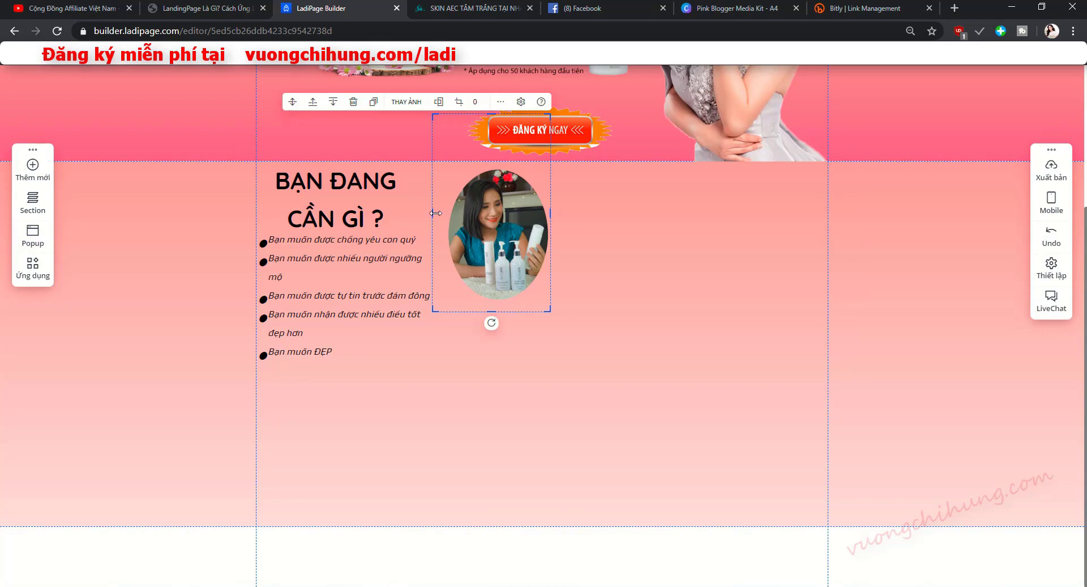
{"action": "mouse_move", "coordinate": [435, 214]}
{"action": "left_mouse_down"}
{"action": "mouse_move", "coordinate": [455, 214]}
{"action": "mouse_move", "coordinate": [436, 213]}
{"action": "left_mouse_up"}
{"action": "left_click", "coordinate": [616, 265]}
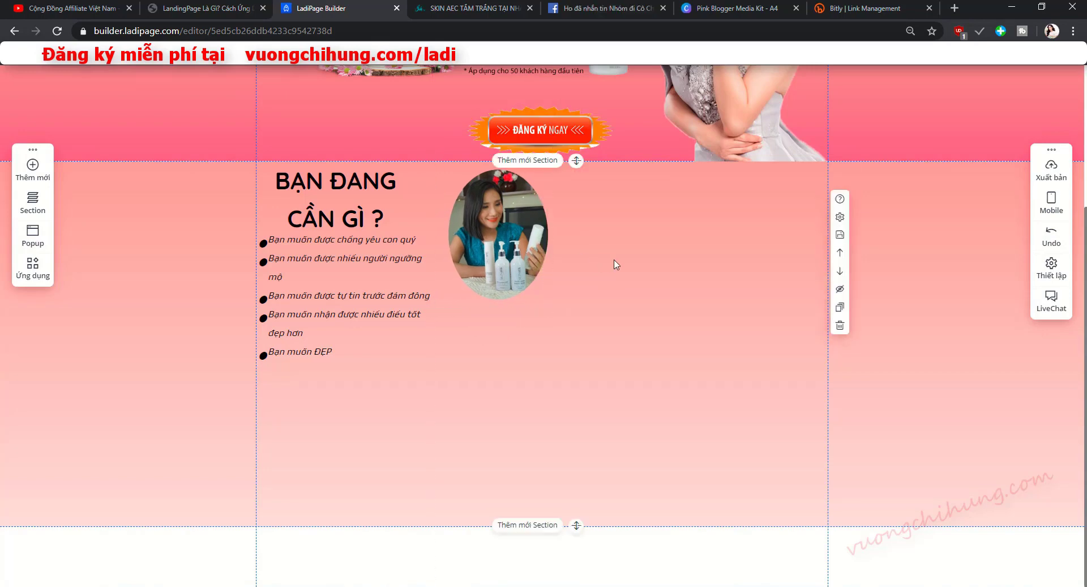
Add a new paragraph text element for the first photo's caption.
{"action": "key", "text": "ctrl+Tab"}
{"action": "scroll", "coordinate": [454, 465], "scroll_direction": "down", "scroll_amount": 4}
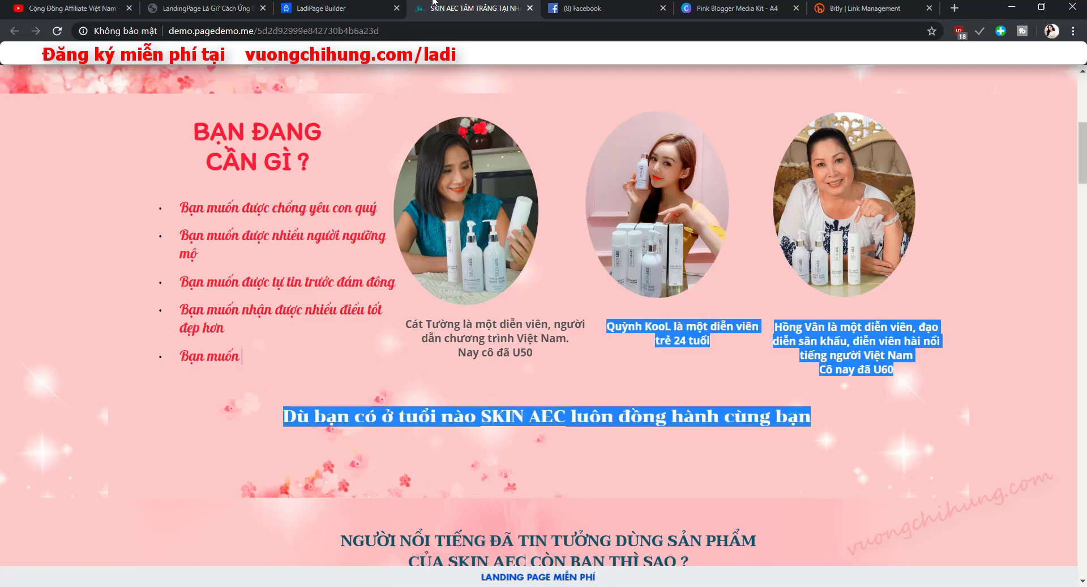
{"action": "left_click", "coordinate": [340, 8]}
{"action": "left_click", "coordinate": [32, 169]}
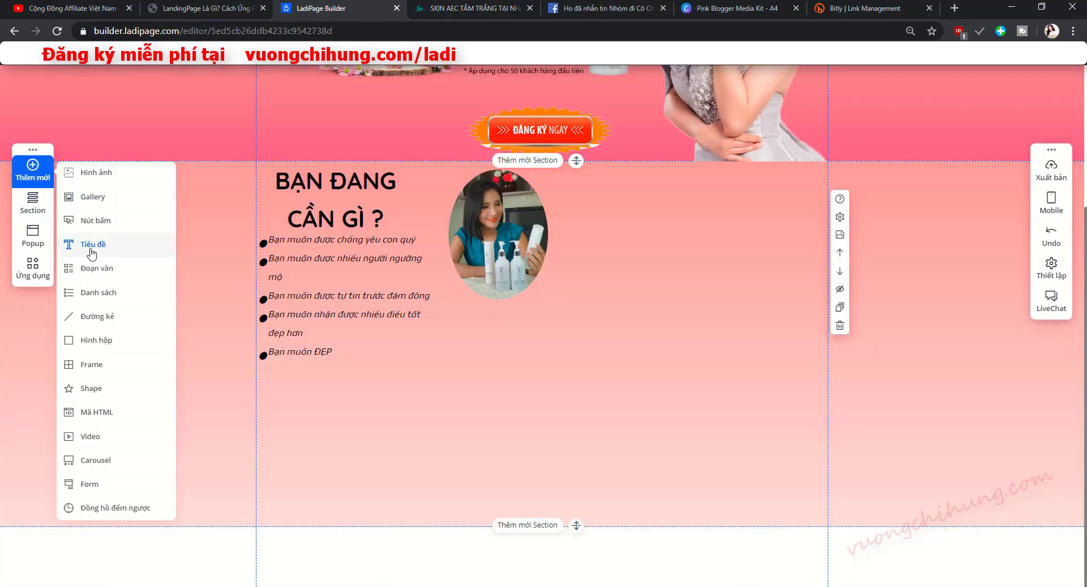
{"action": "left_click", "coordinate": [97, 269]}
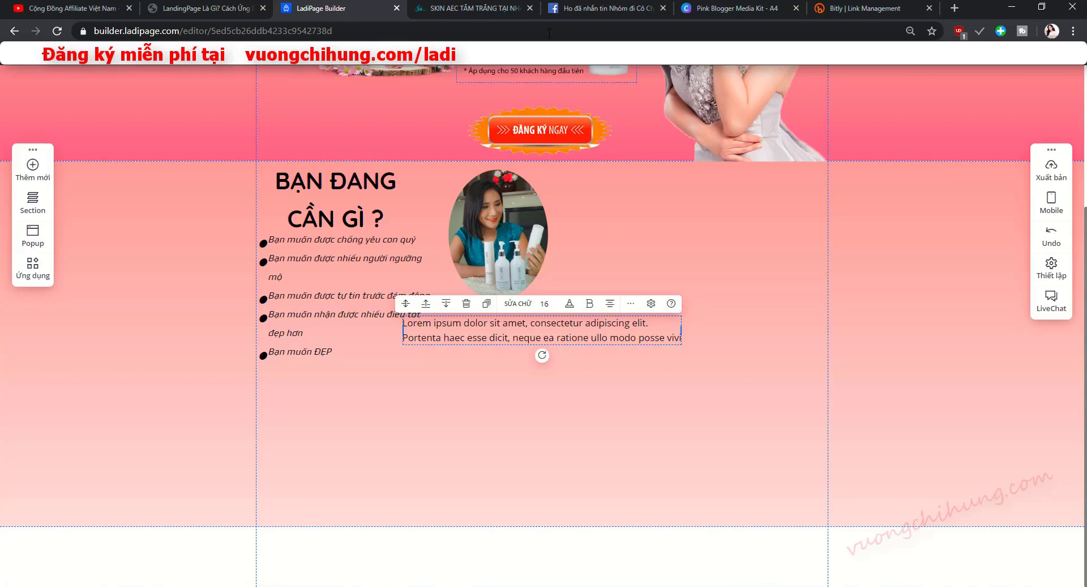
Replace the placeholder with 'Cát Tương là moên viên, người dẫn chương trình Việt Nam. Nay cô đã'.
{"action": "left_click", "coordinate": [437, 3]}
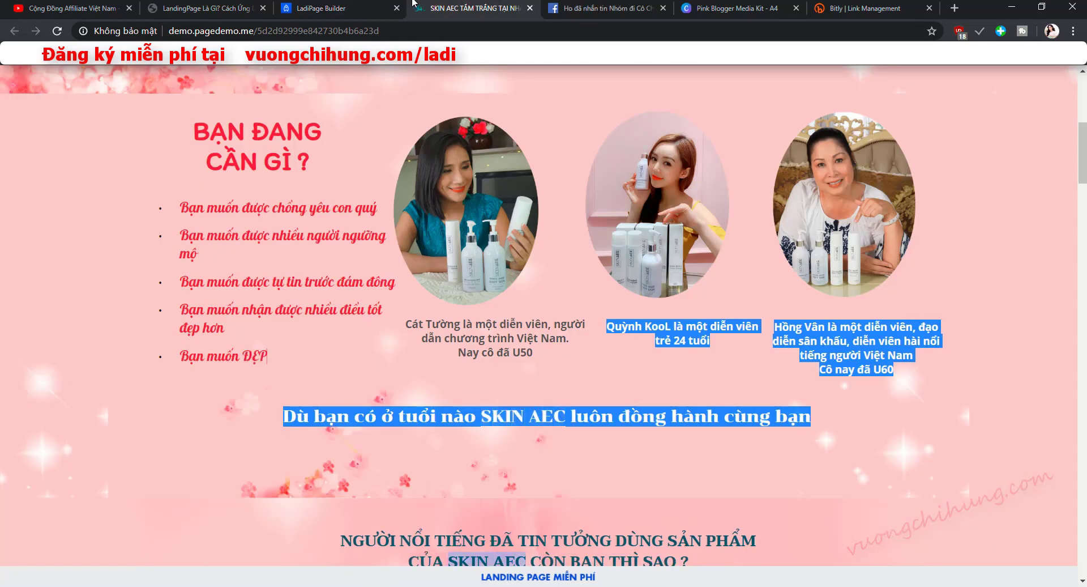
{"action": "left_click", "coordinate": [340, 8]}
{"action": "double_click", "coordinate": [588, 331]}
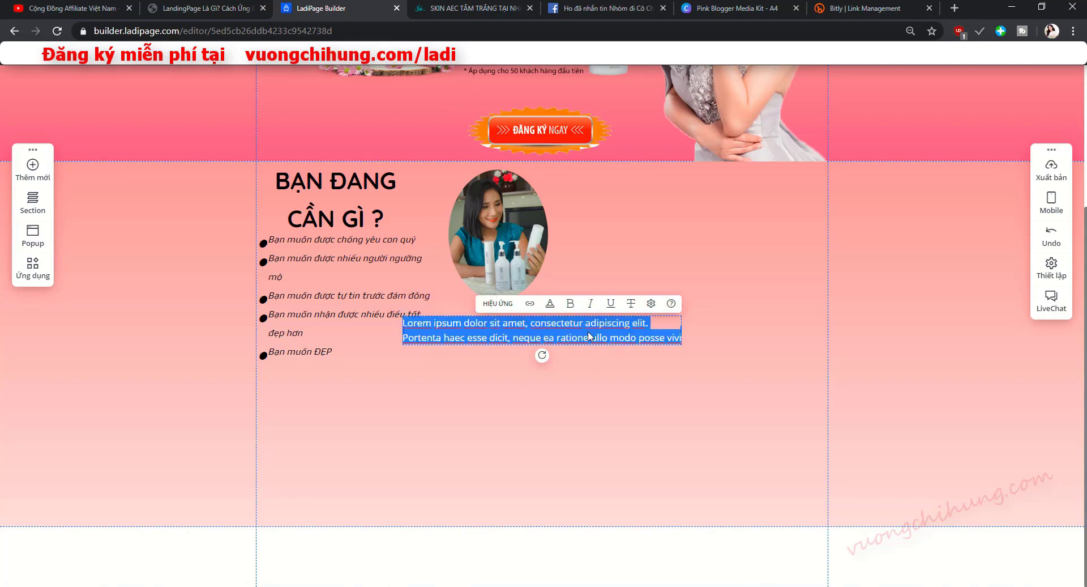
{"action": "type", "text": "Cát T"}
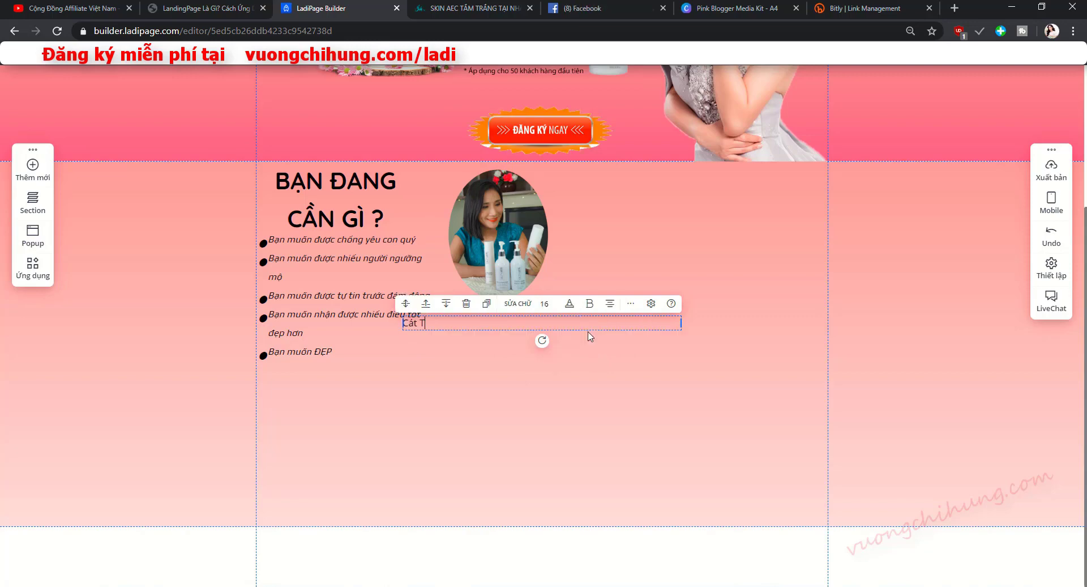
{"action": "type", "text": "ương "}
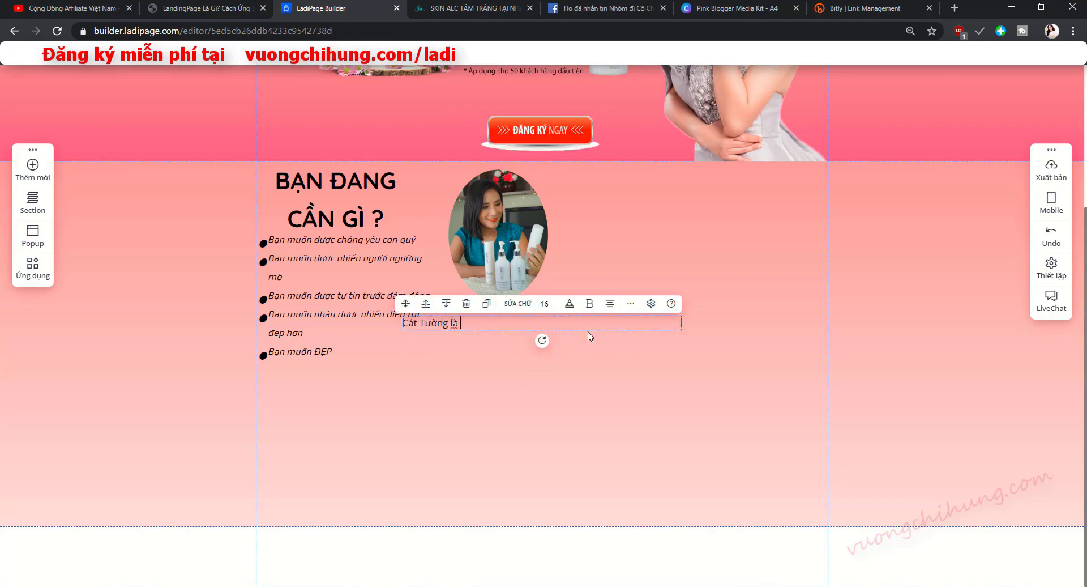
{"action": "type", "text": "là moên viên"}
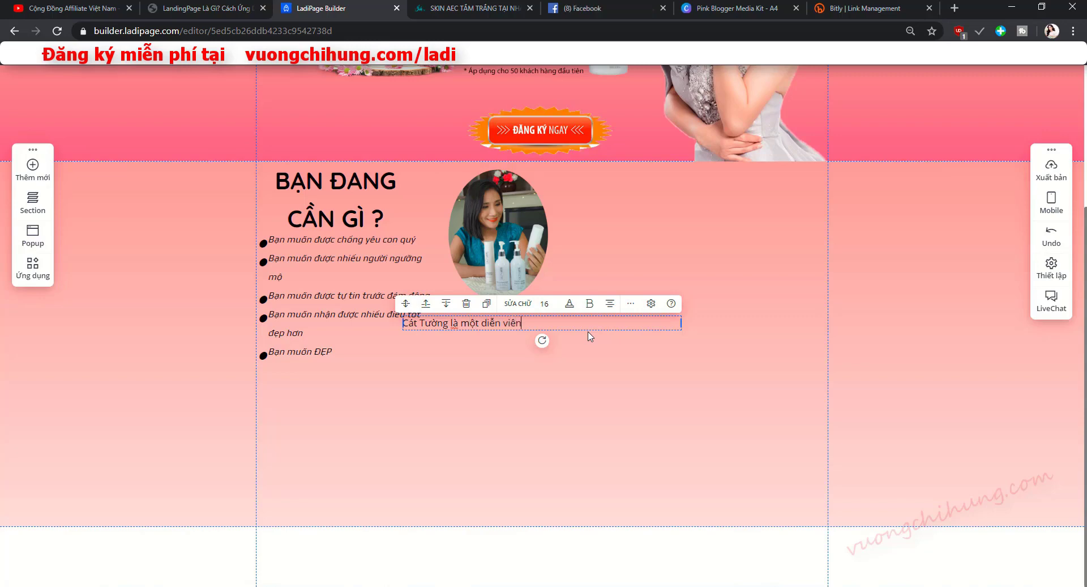
{"action": "left_click", "coordinate": [492, 5]}
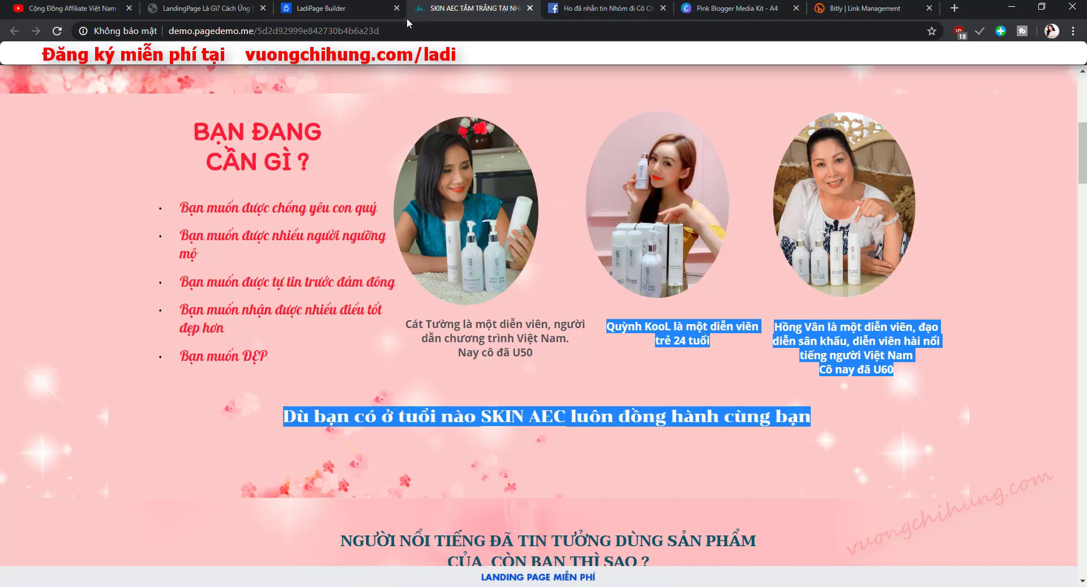
{"action": "left_click", "coordinate": [360, 9]}
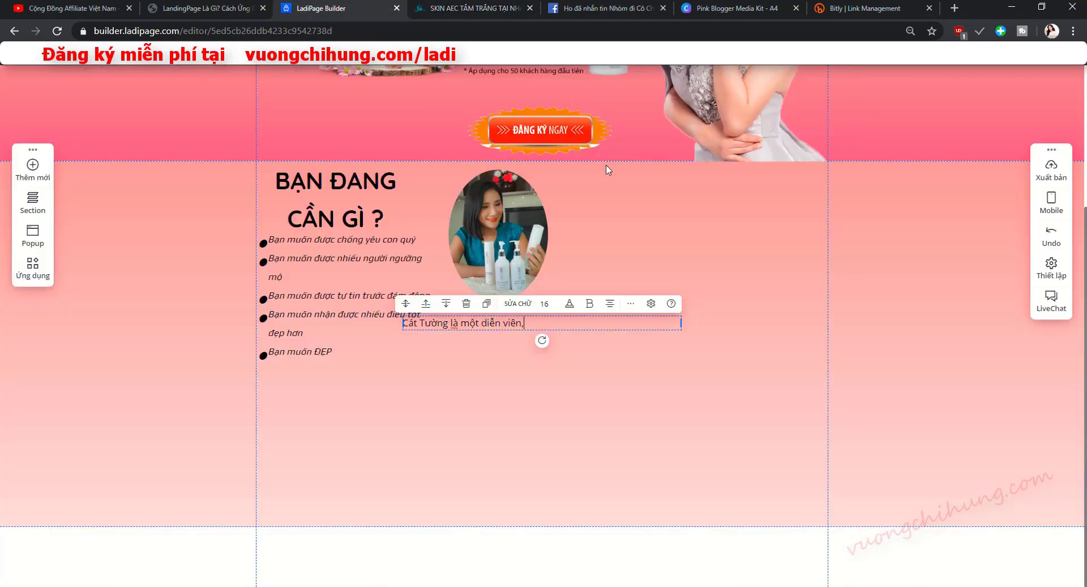
{"action": "type", "text": ", người"}
{"action": "type", "text": " dẫn chươ"}
{"action": "type", "text": "n"}
{"action": "type", "text": "g trình Việt N"}
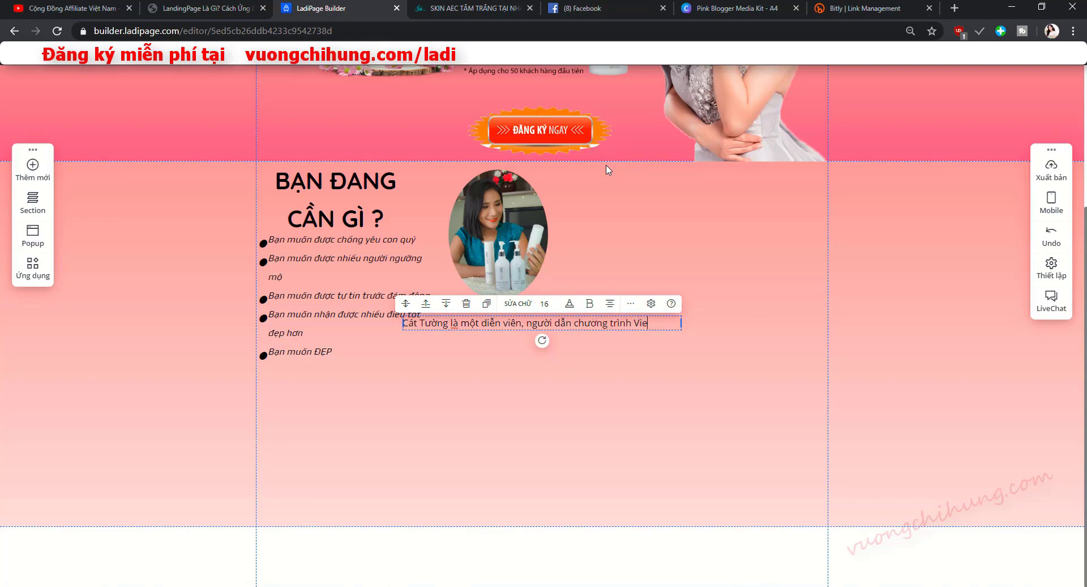
{"action": "type", "text": "am."}
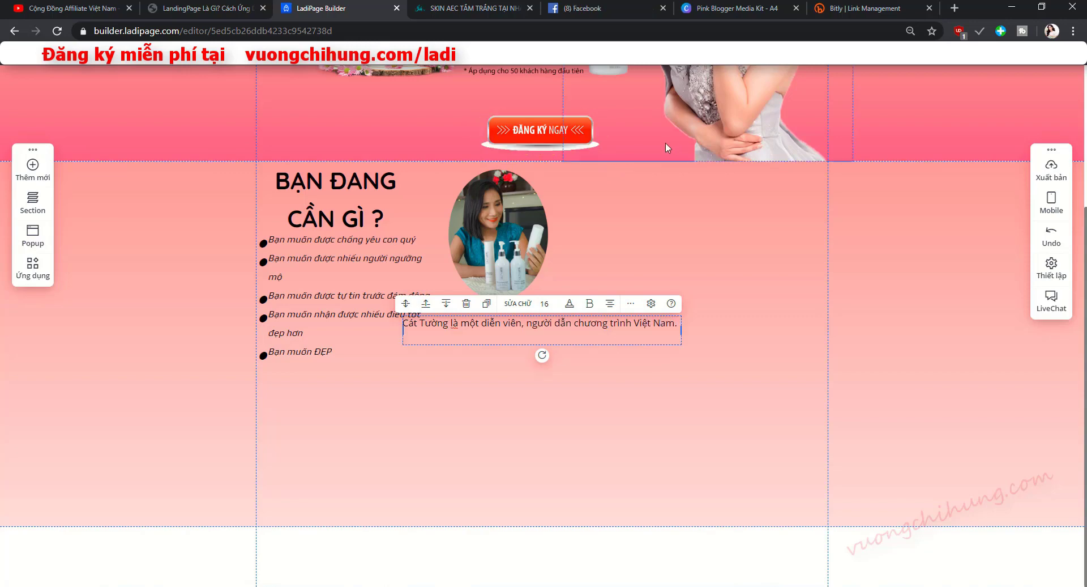
{"action": "left_click", "coordinate": [471, 4]}
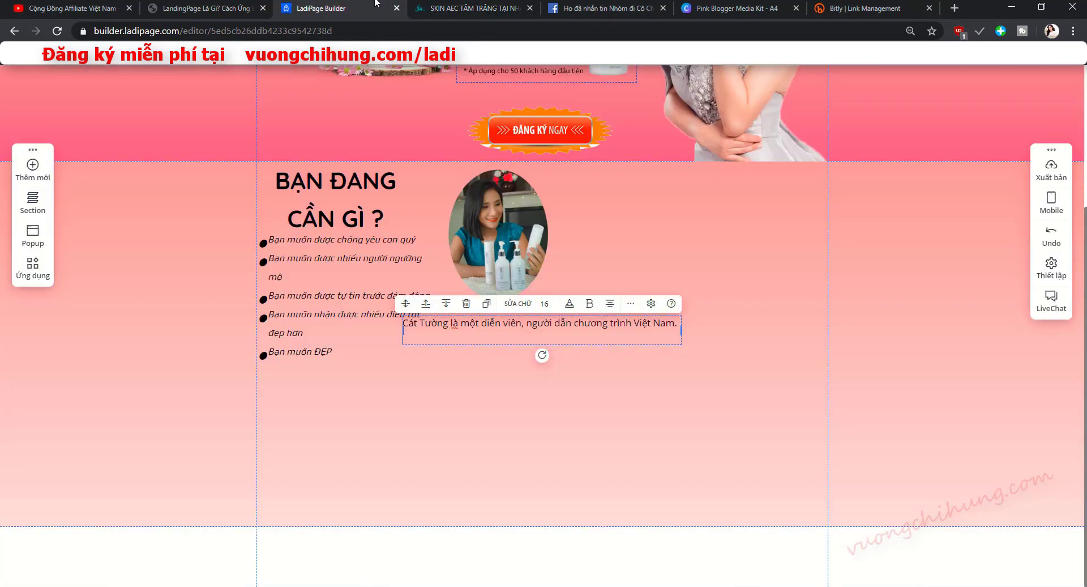
{"action": "left_click", "coordinate": [375, 3]}
{"action": "type", "text": ". N"}
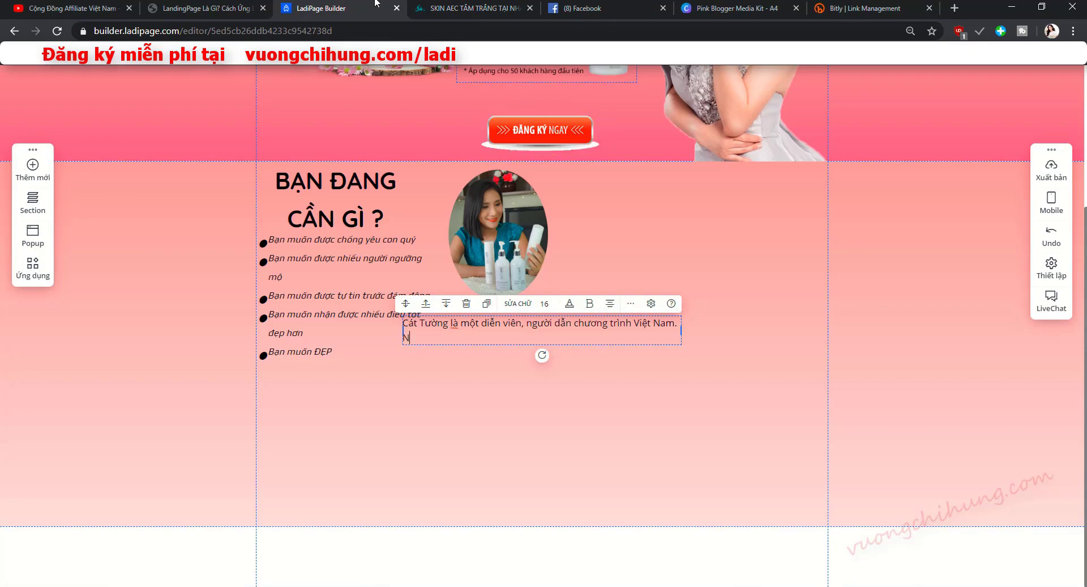
{"action": "type", "text": "ay cô đã U50"}
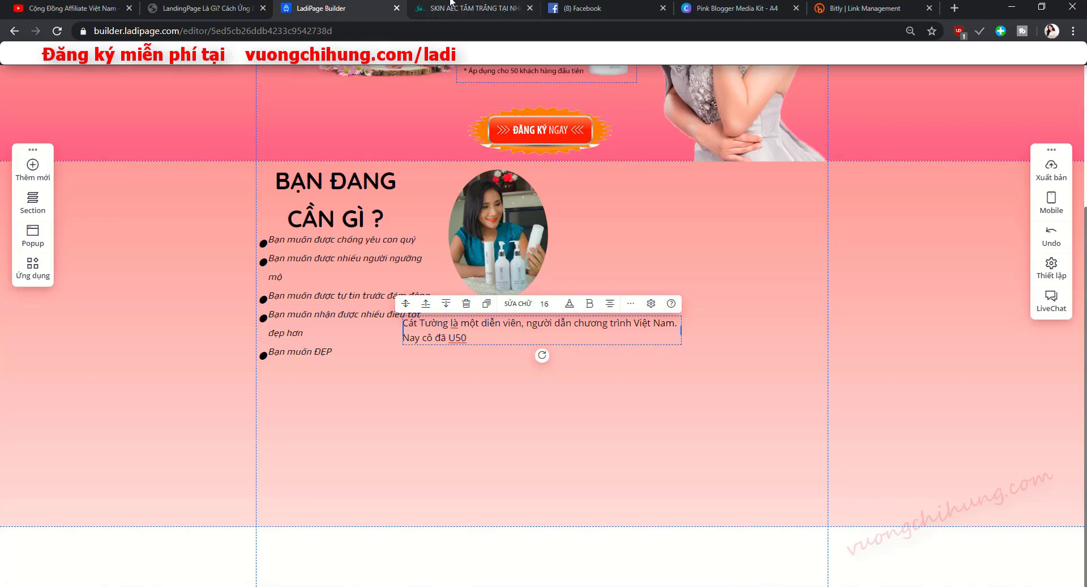
Drag both sides of the caption box inward so the text wraps.
{"action": "left_click", "coordinate": [452, 4]}
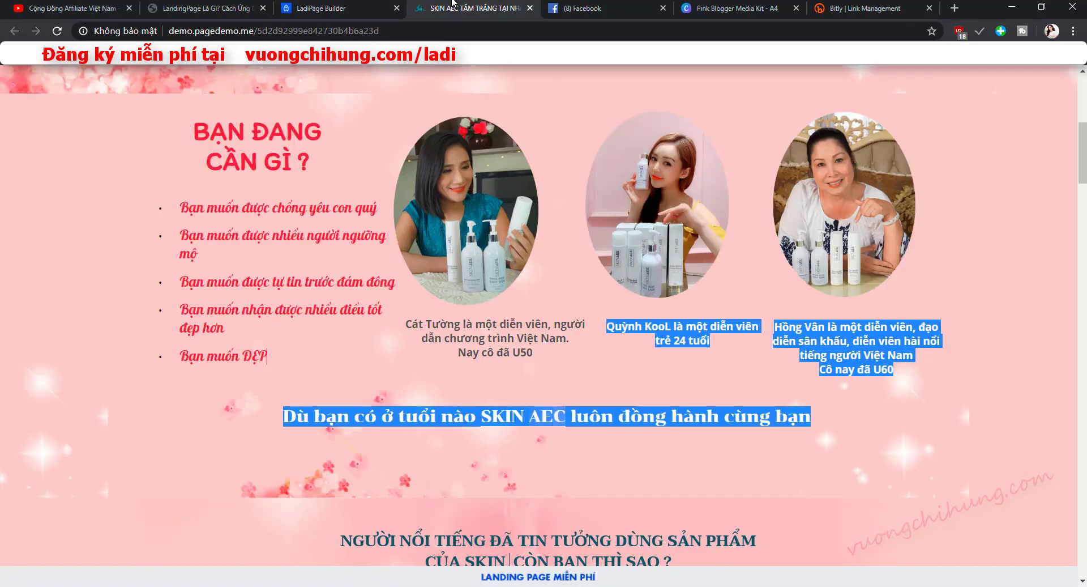
{"action": "left_click", "coordinate": [323, 8]}
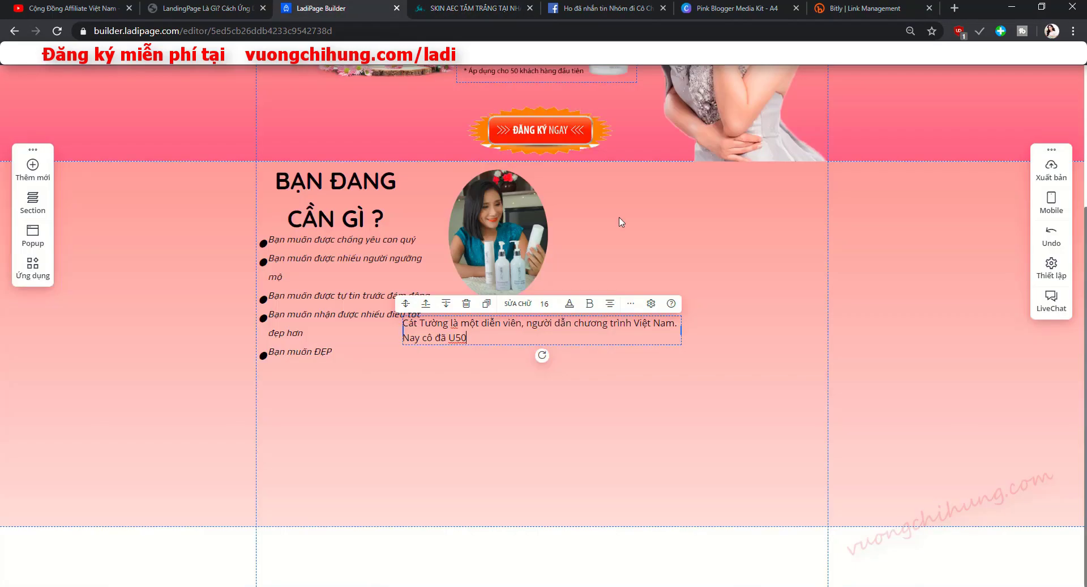
{"action": "left_click_drag", "start_coordinate": [680, 326], "coordinate": [555, 327]}
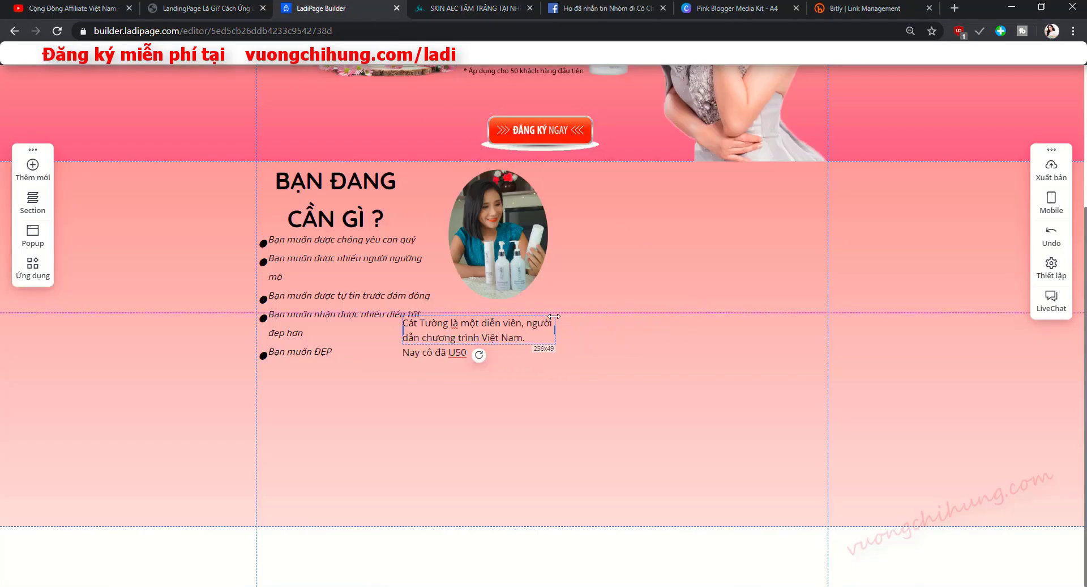
{"action": "left_click_drag", "start_coordinate": [400, 337], "coordinate": [497, 327]}
{"action": "left_click", "coordinate": [574, 358]}
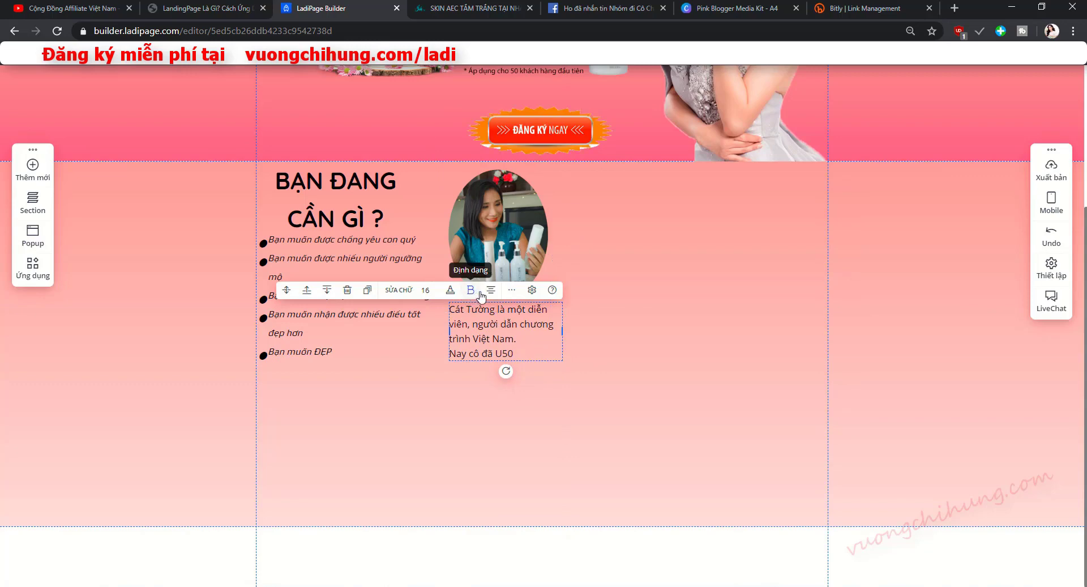
Make the caption centre-aligned (Căn giữa) and bold (In đậm).
{"action": "left_click", "coordinate": [491, 290]}
{"action": "left_click", "coordinate": [454, 338]}
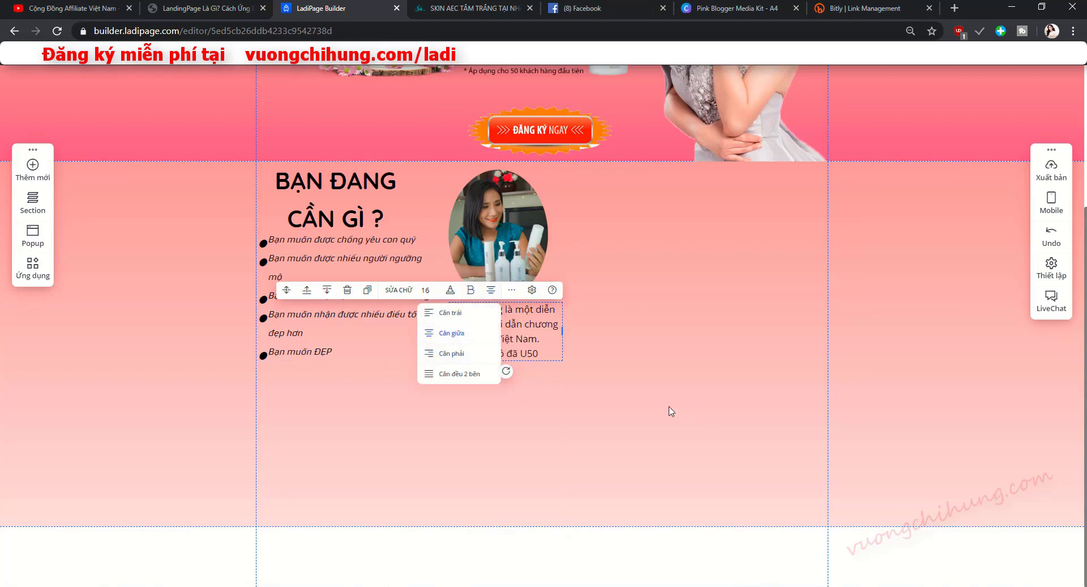
{"action": "left_click", "coordinate": [470, 291]}
{"action": "left_click", "coordinate": [446, 314]}
{"action": "left_click", "coordinate": [626, 351]}
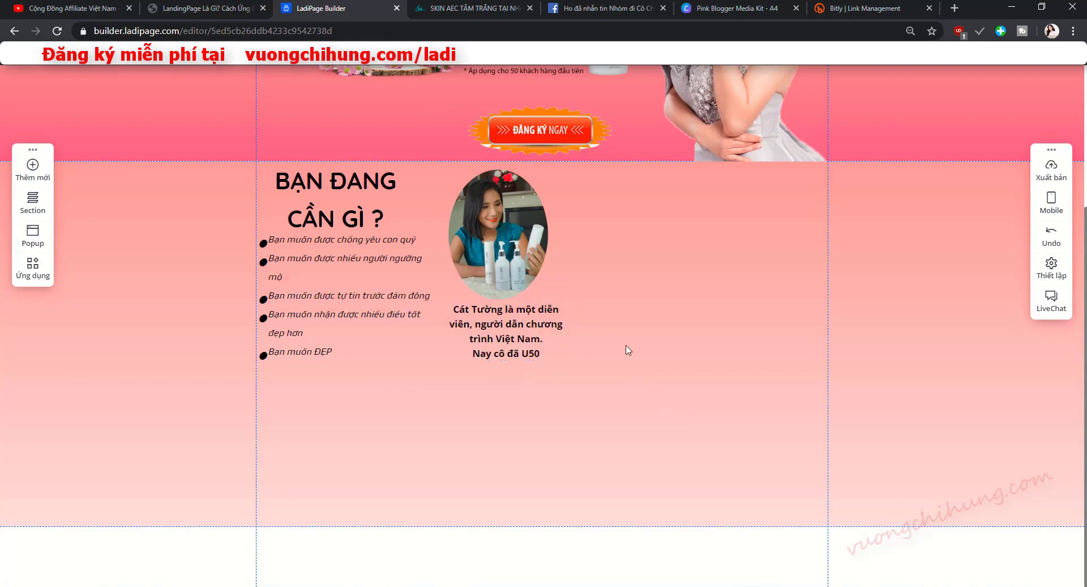
{"action": "left_click", "coordinate": [480, 5]}
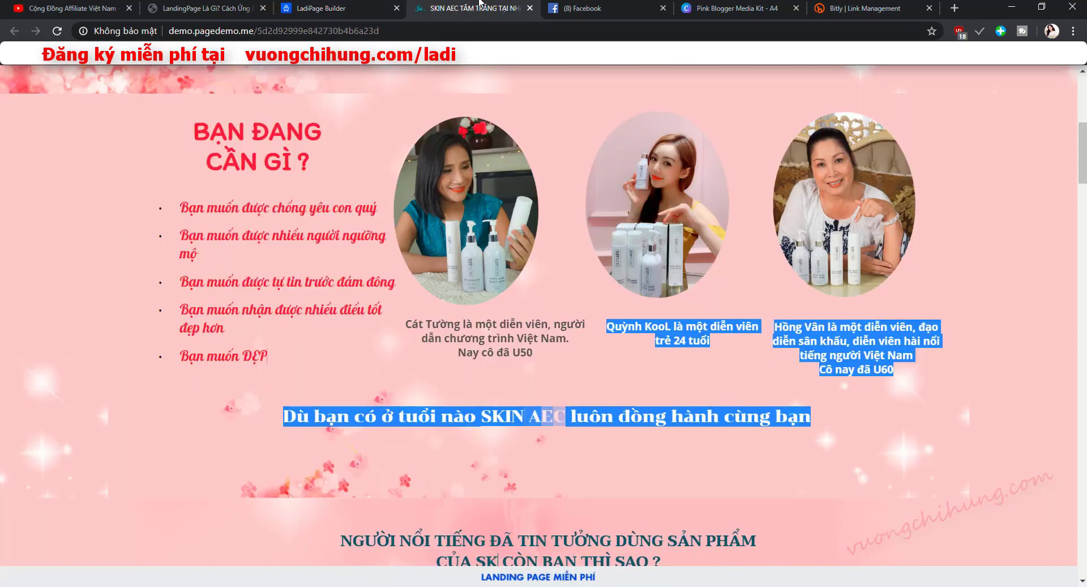
{"action": "left_click", "coordinate": [373, 5]}
Lower the caption font size to 14.
{"action": "left_click", "coordinate": [543, 335]}
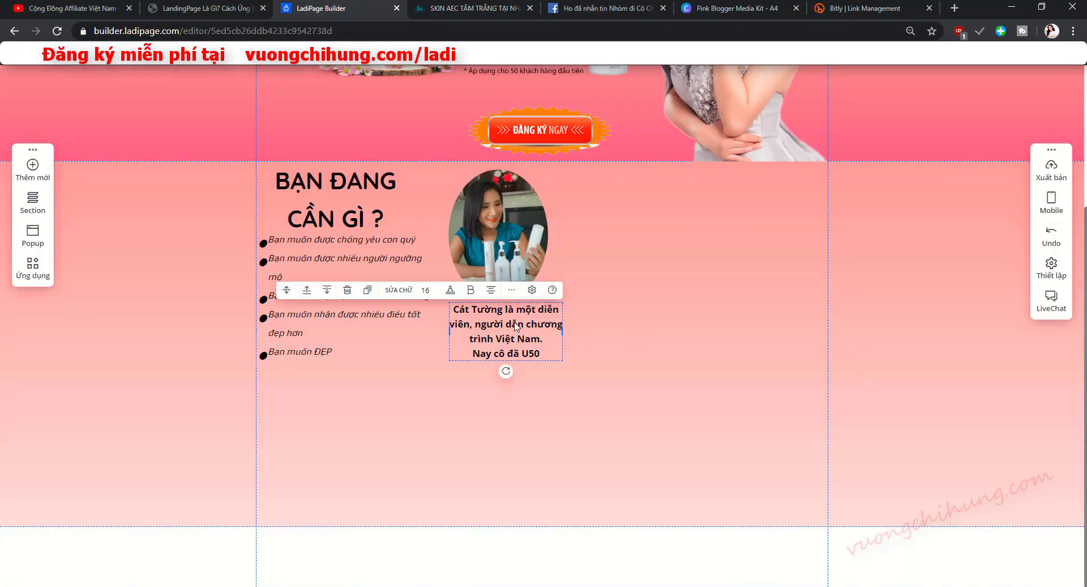
{"action": "left_click", "coordinate": [436, 293]}
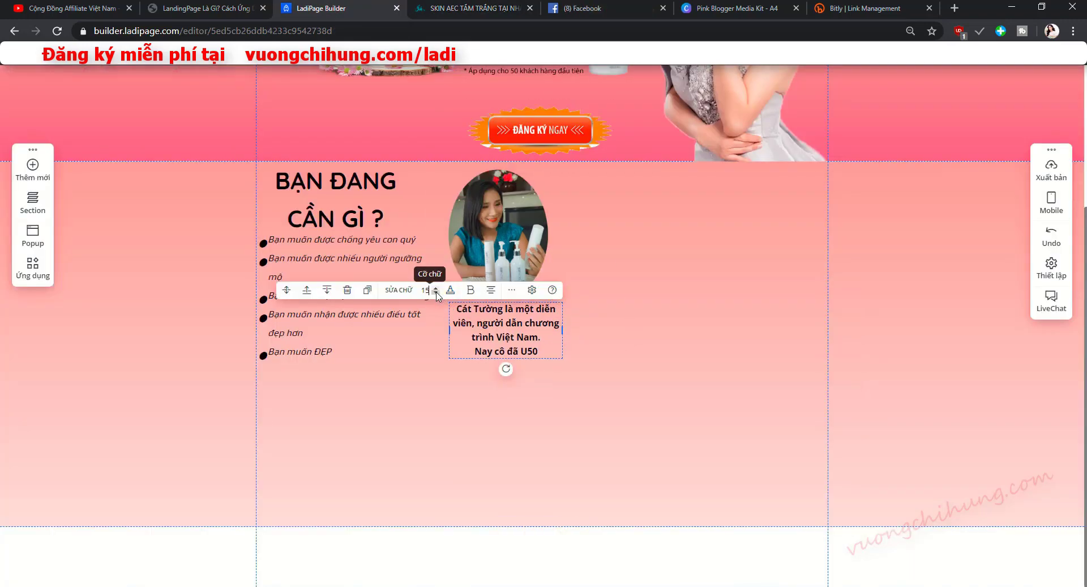
{"action": "left_click", "coordinate": [436, 293]}
{"action": "left_click", "coordinate": [623, 344]}
Widen the caption box to three lines and centre the photo above it.
{"action": "left_click", "coordinate": [516, 313]}
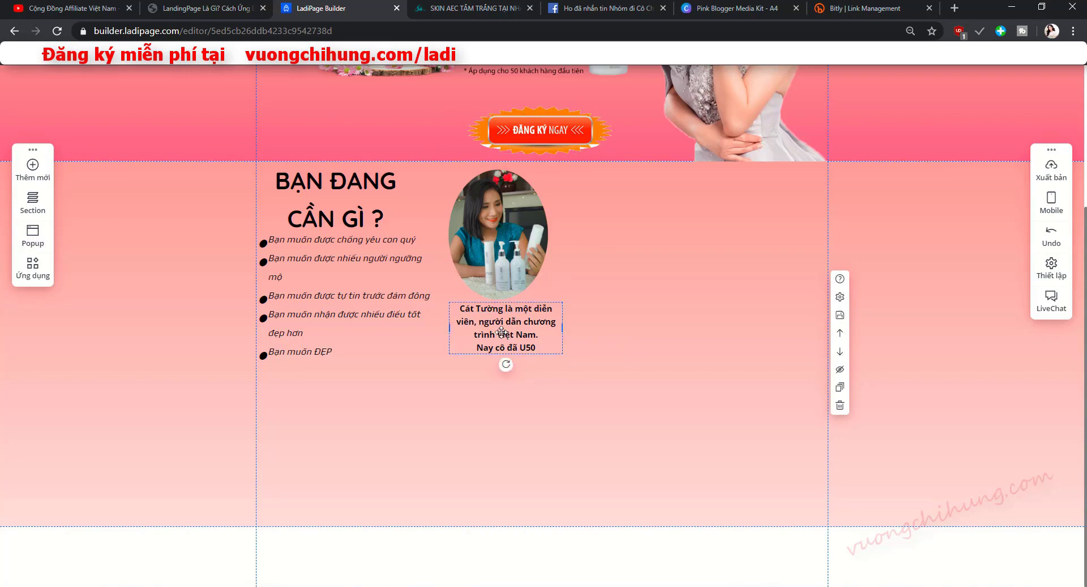
{"action": "left_click_drag", "start_coordinate": [558, 327], "coordinate": [554, 335]}
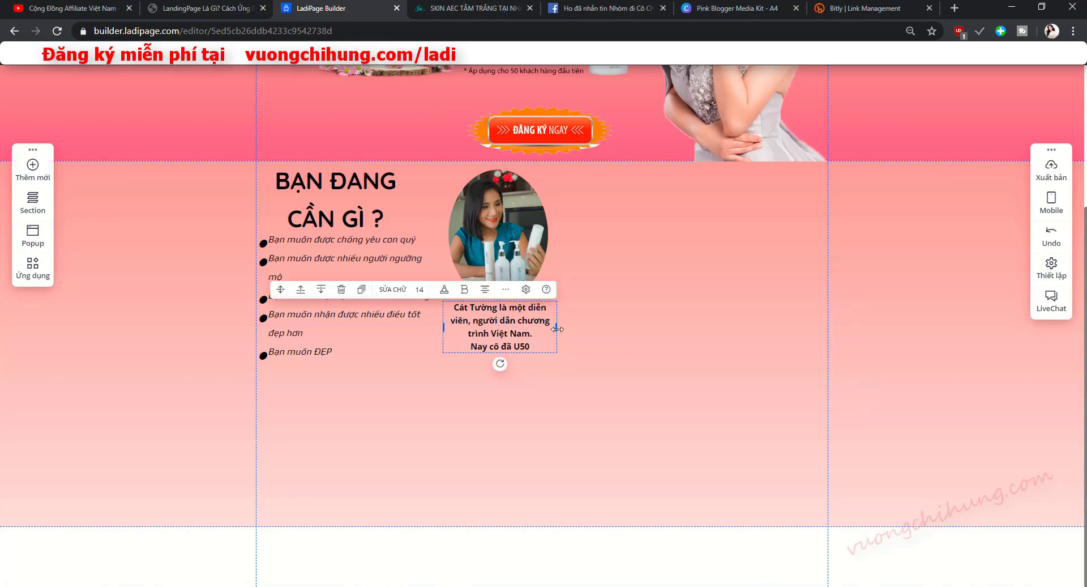
{"action": "left_click", "coordinate": [490, 2]}
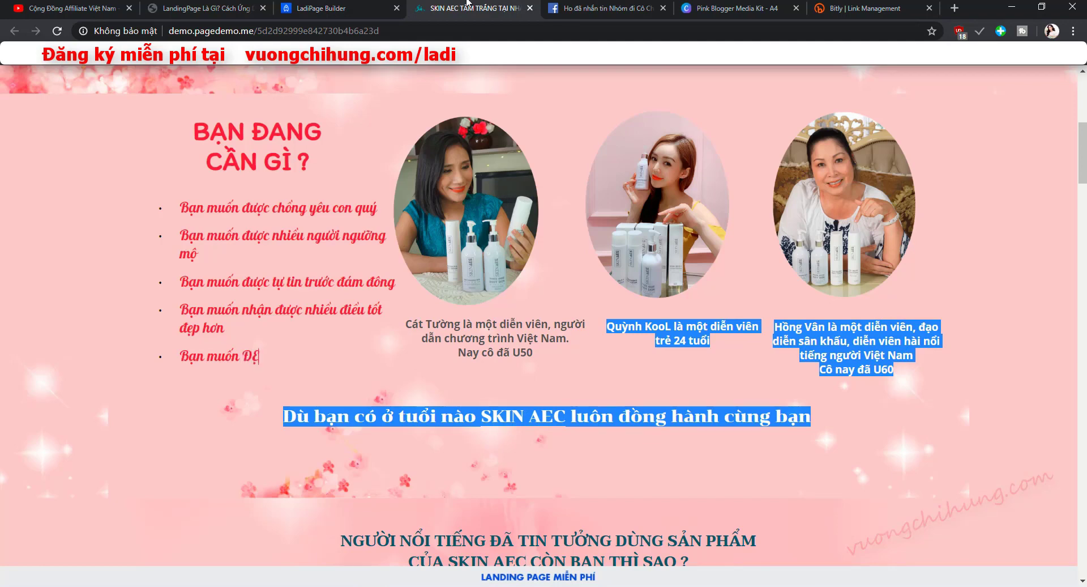
{"action": "left_click", "coordinate": [361, 6]}
{"action": "mouse_move", "coordinate": [555, 330]}
{"action": "left_mouse_down"}
{"action": "mouse_move", "coordinate": [591, 330]}
{"action": "mouse_move", "coordinate": [540, 323]}
{"action": "left_mouse_up"}
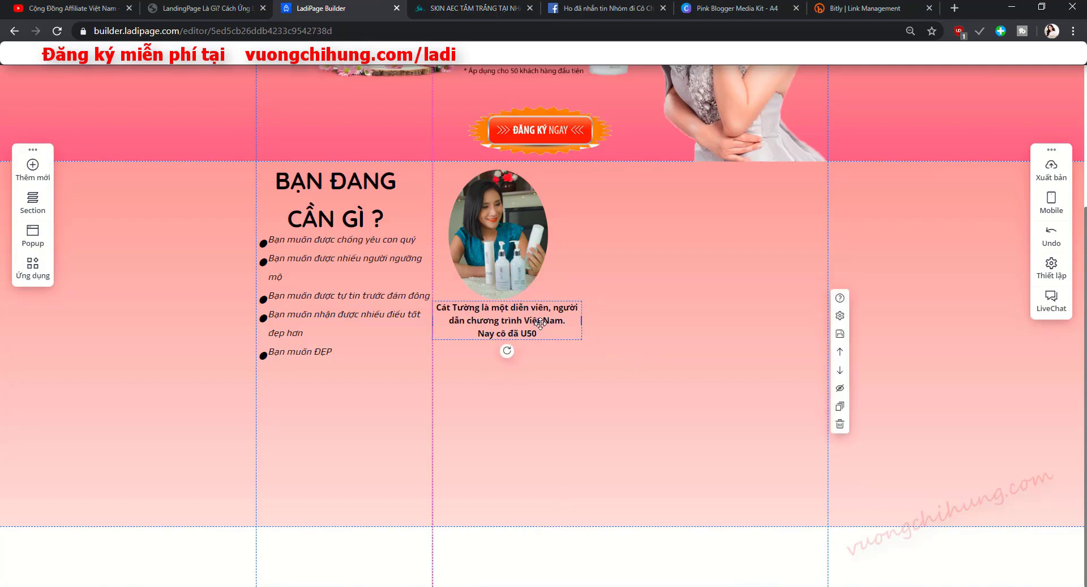
{"action": "left_click_drag", "start_coordinate": [535, 245], "coordinate": [544, 237]}
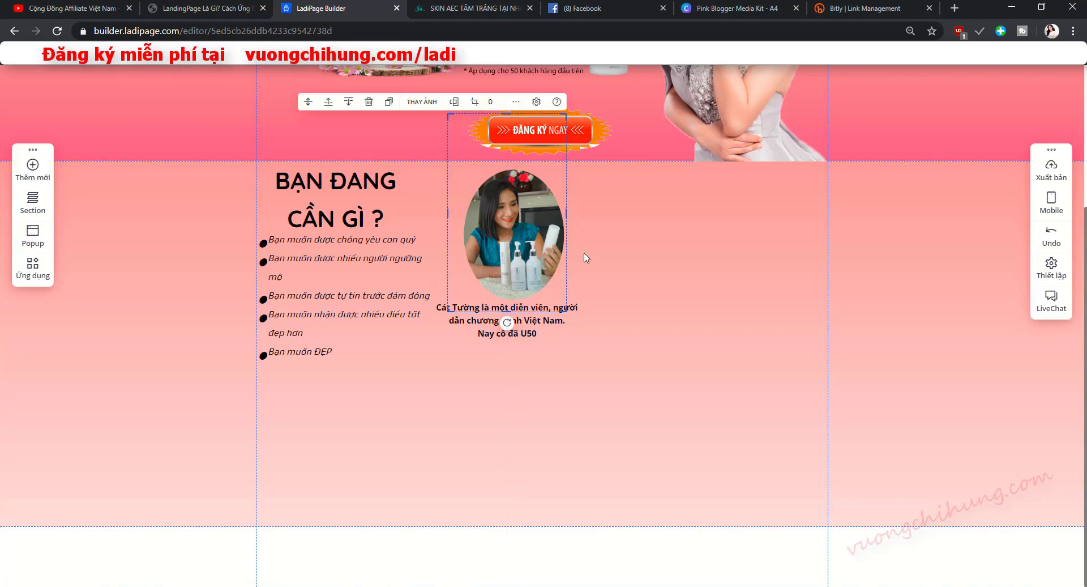
Upload 7.png as a new image and place it right of the first oval photo.
{"action": "left_click", "coordinate": [660, 284]}
{"action": "left_click", "coordinate": [37, 180]}
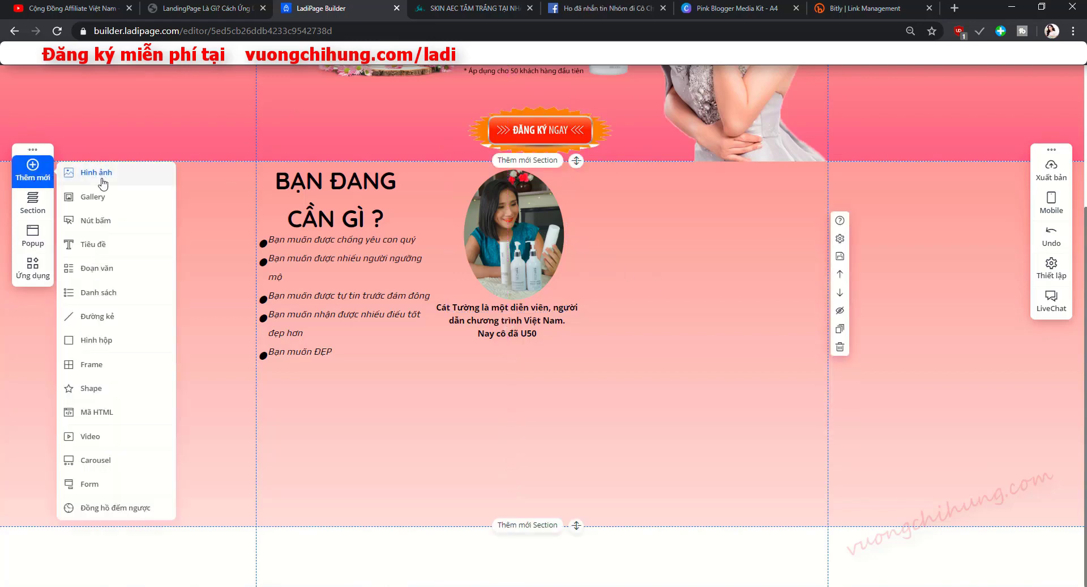
{"action": "left_click", "coordinate": [493, 4]}
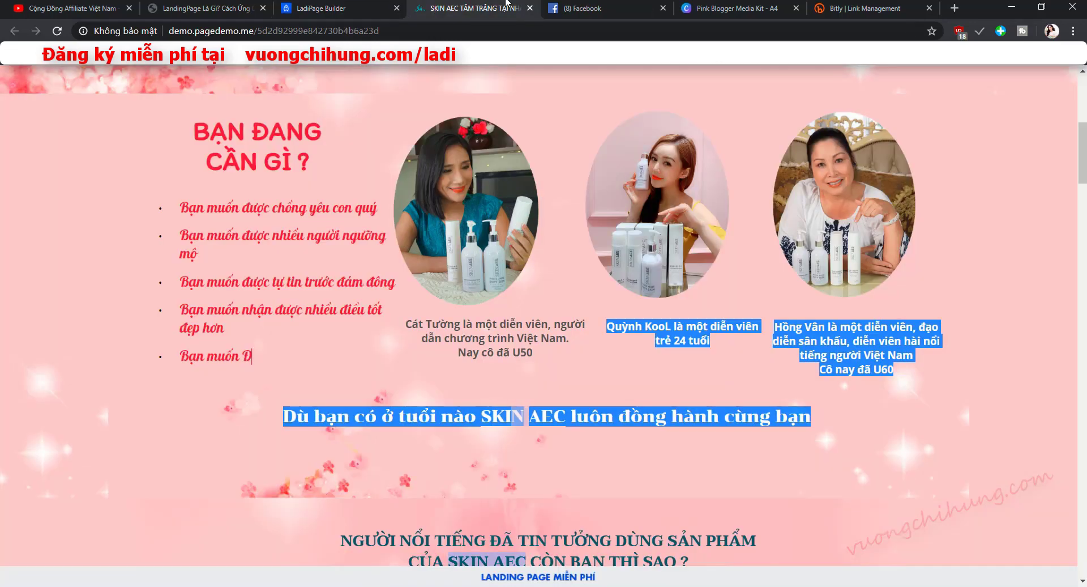
{"action": "left_click", "coordinate": [395, 15]}
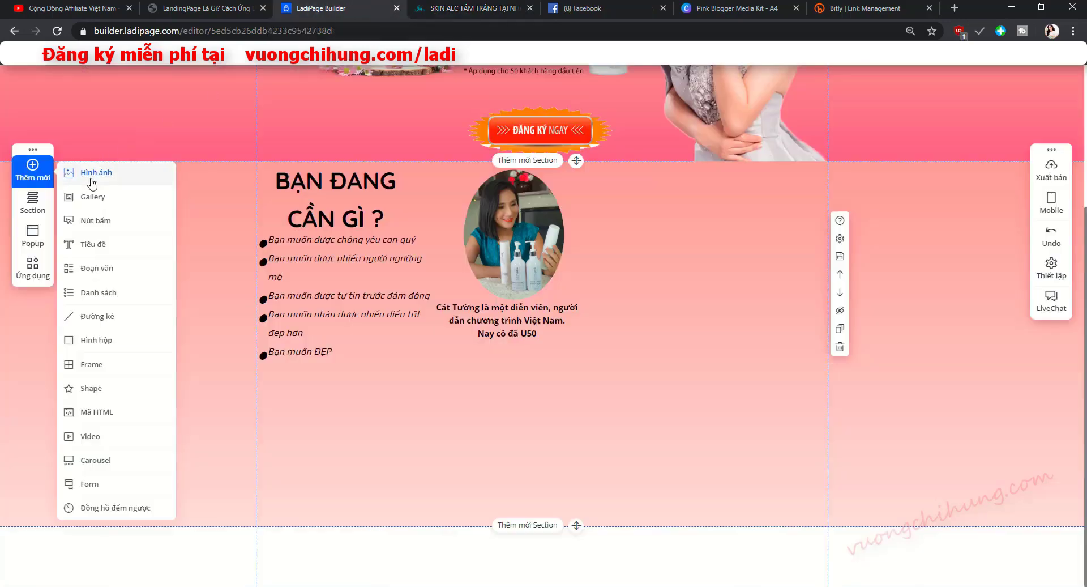
{"action": "left_click", "coordinate": [91, 180]}
{"action": "left_click", "coordinate": [780, 147]}
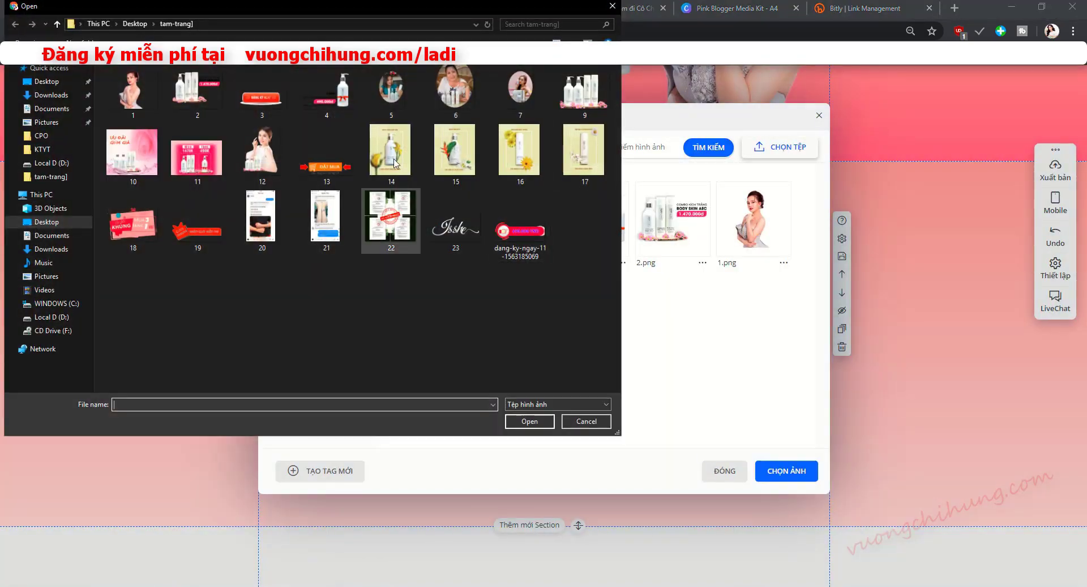
{"action": "left_click", "coordinate": [520, 91]}
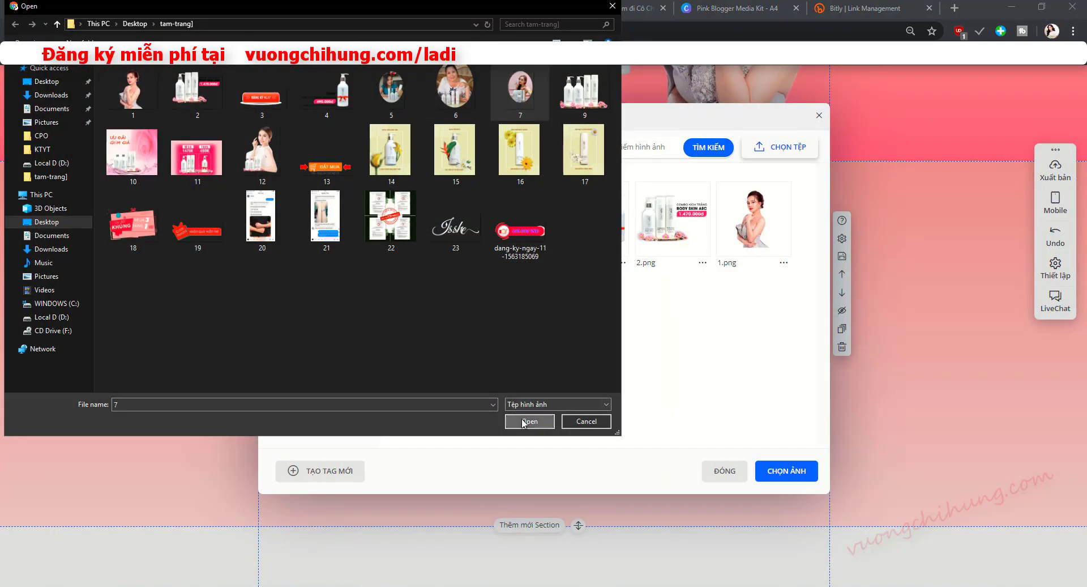
{"action": "left_click", "coordinate": [530, 421]}
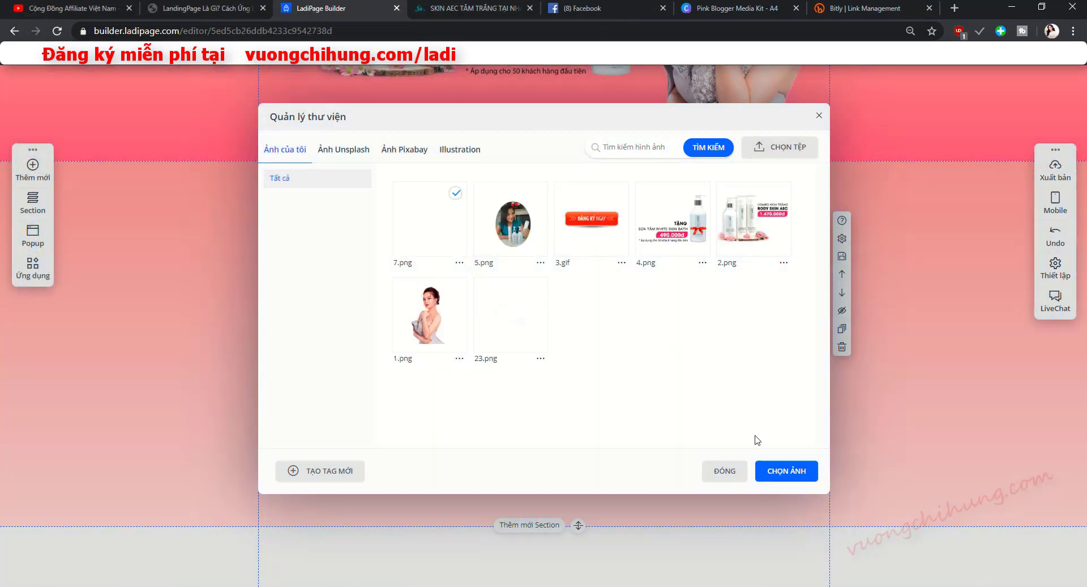
{"action": "left_click", "coordinate": [777, 473]}
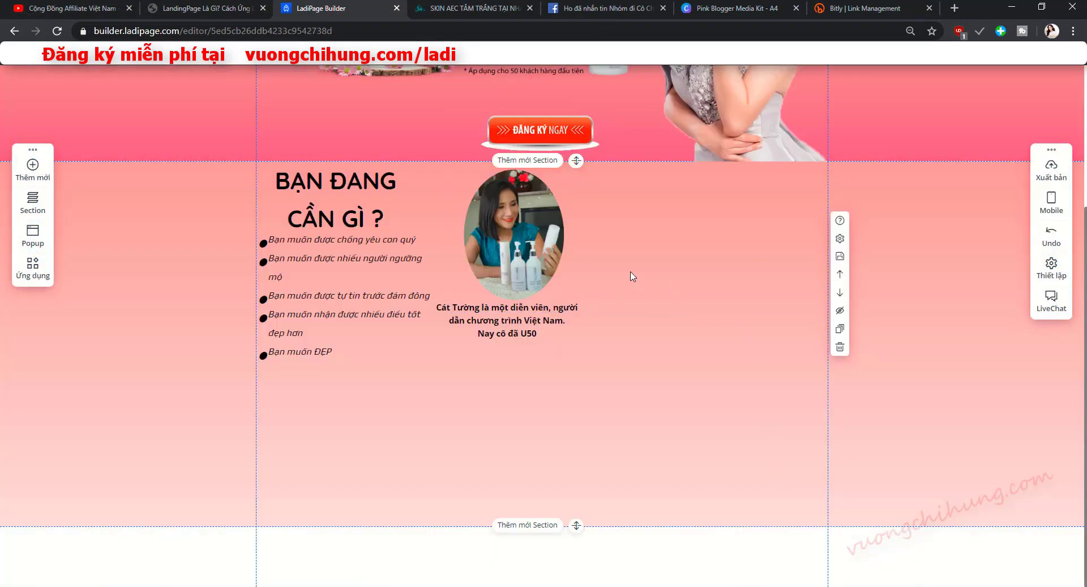
{"action": "left_click_drag", "start_coordinate": [580, 339], "coordinate": [667, 237]}
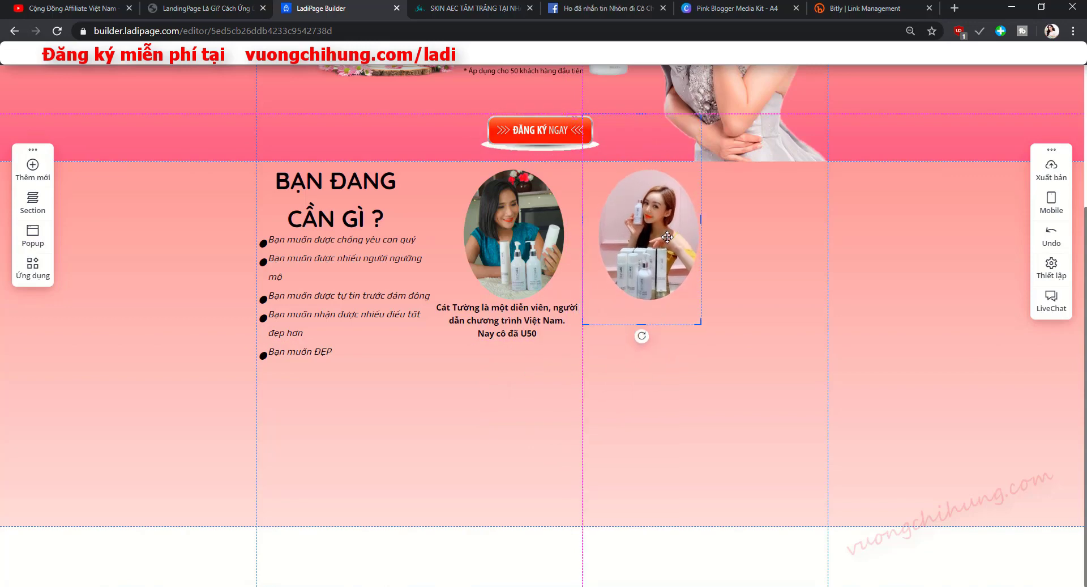
{"action": "left_click_drag", "start_coordinate": [666, 237], "coordinate": [667, 237]}
{"action": "left_click", "coordinate": [487, 8]}
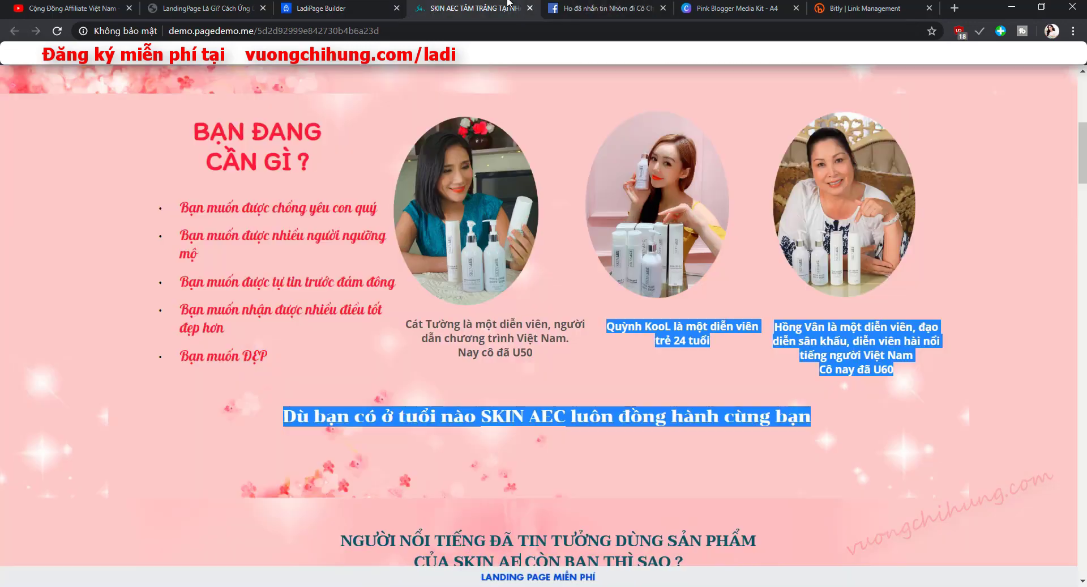
Add a paragraph block under the second photo and begin the Quỳnh KooL caption.
{"action": "left_click", "coordinate": [348, 9]}
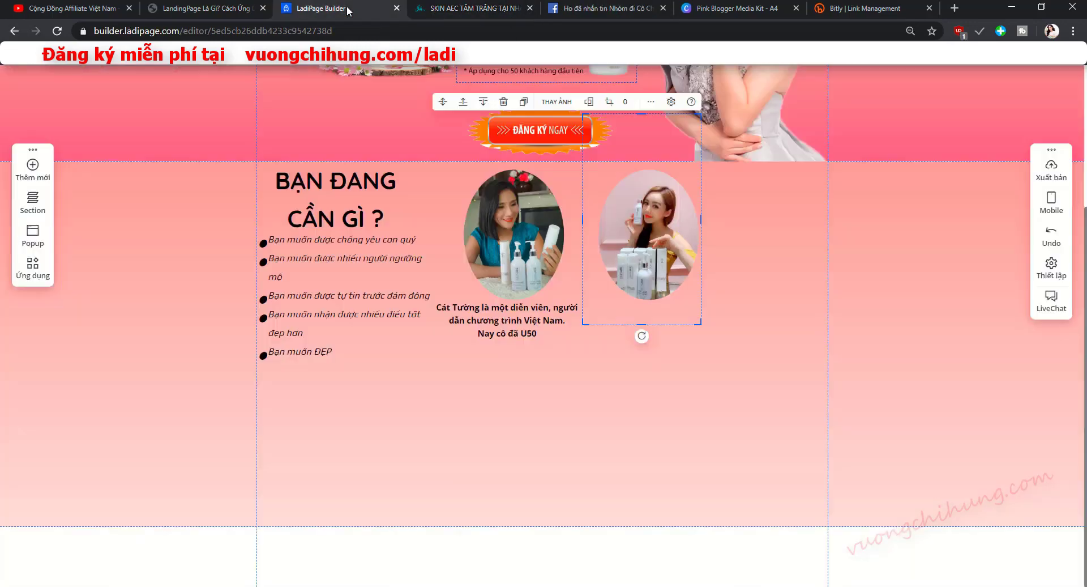
{"action": "left_click", "coordinate": [32, 168]}
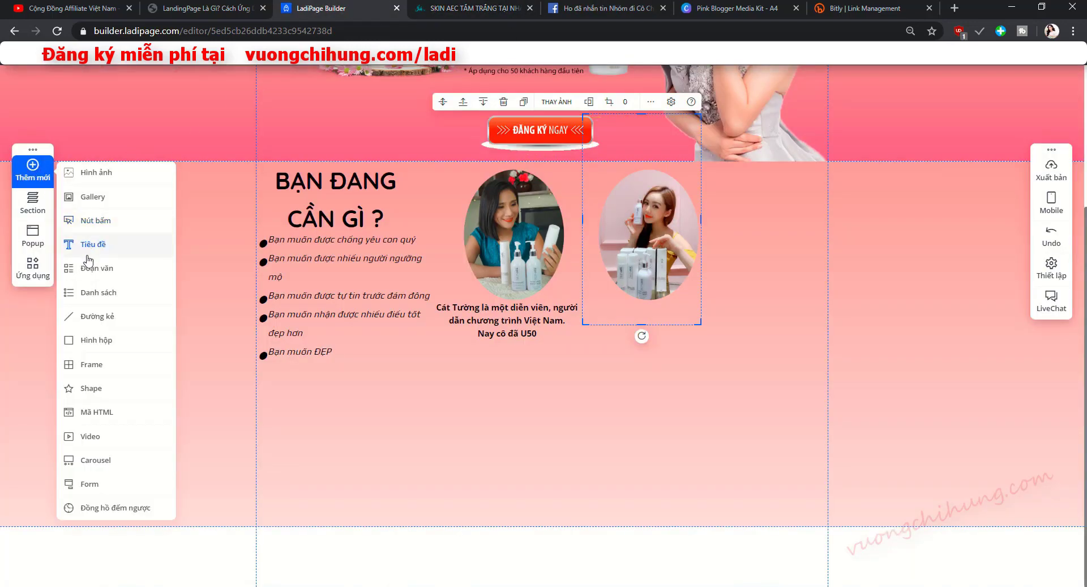
{"action": "left_click", "coordinate": [94, 268]}
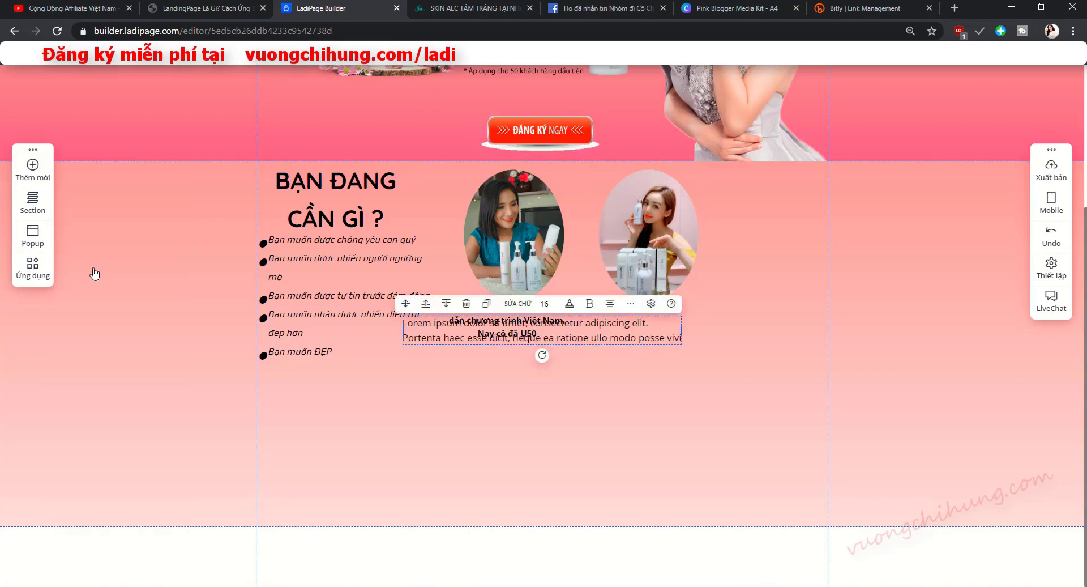
{"action": "left_click", "coordinate": [476, 8]}
{"action": "left_click", "coordinate": [354, 5]}
{"action": "double_click", "coordinate": [582, 337]}
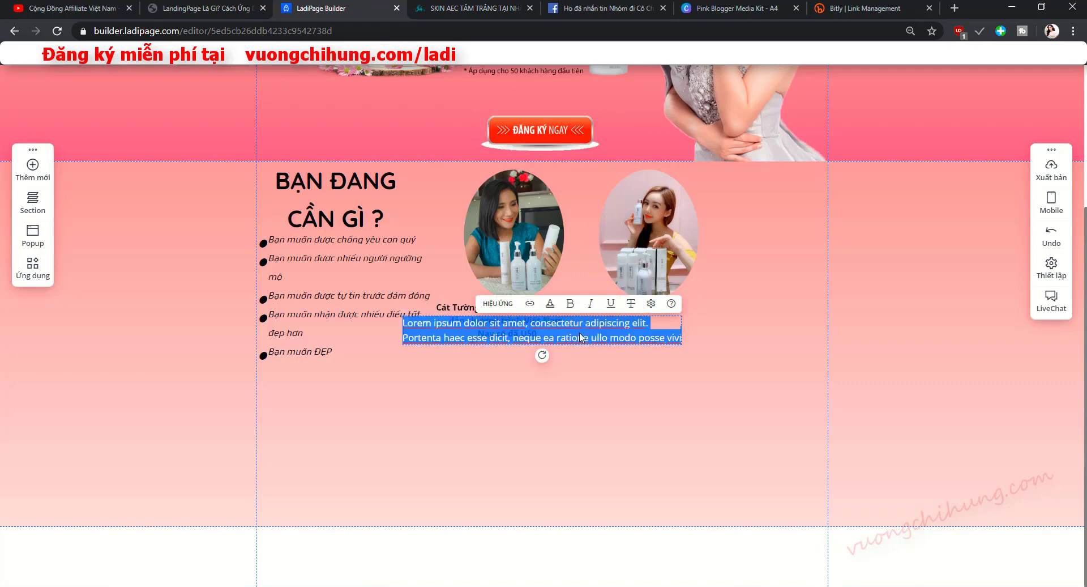
{"action": "type", "text": "Quy"}
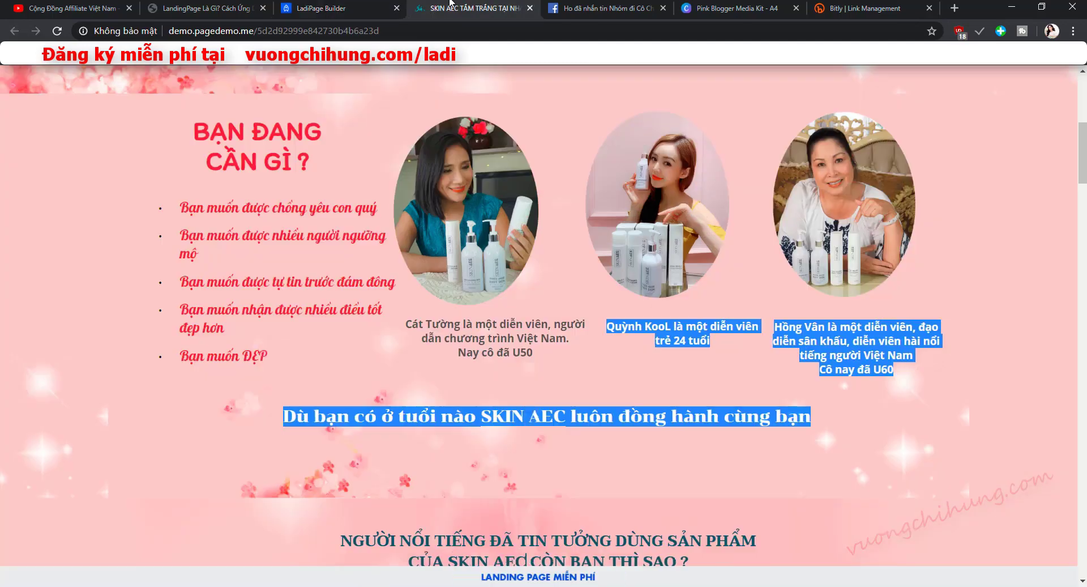
{"action": "left_click", "coordinate": [453, 7]}
{"action": "left_click", "coordinate": [334, 4]}
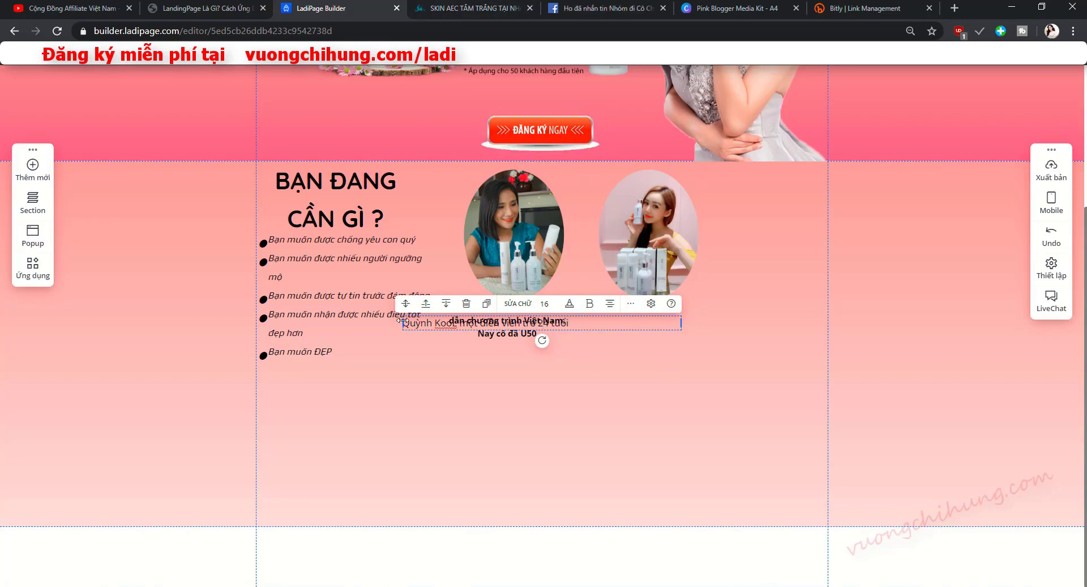
Resize the Quỳnh KooL caption box and centre its text.
{"action": "left_click_drag", "start_coordinate": [402, 320], "coordinate": [701, 324]}
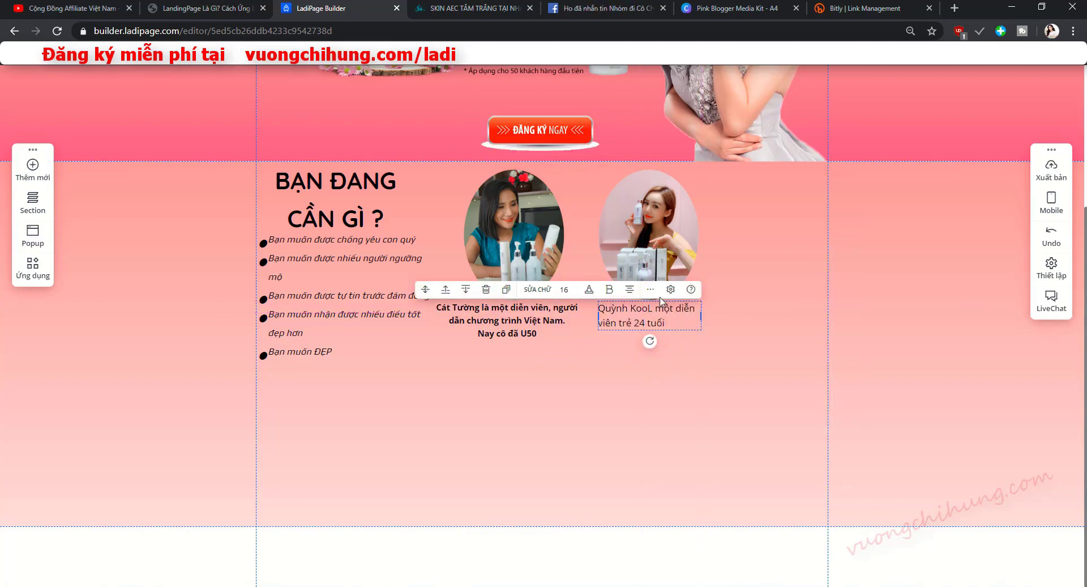
{"action": "left_click", "coordinate": [630, 289]}
{"action": "left_click", "coordinate": [591, 333]}
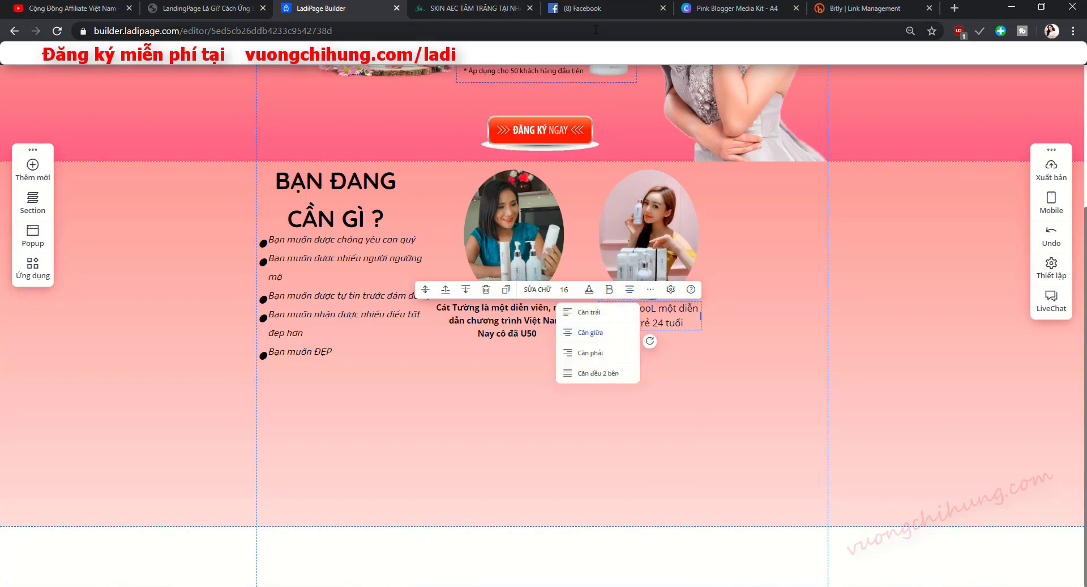
{"action": "left_click", "coordinate": [510, 3]}
{"action": "left_click", "coordinate": [367, 6]}
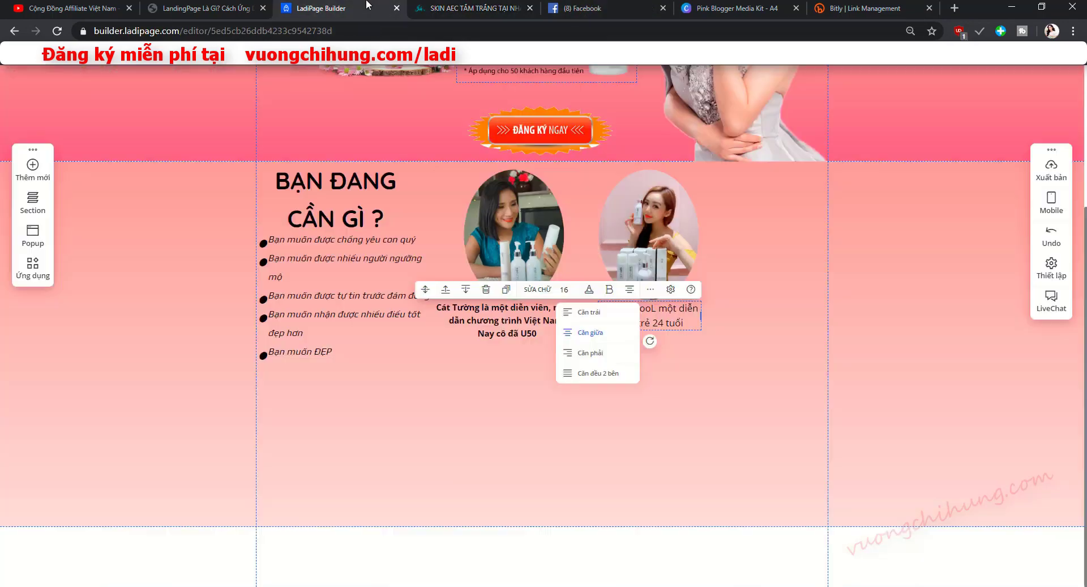
{"action": "left_click", "coordinate": [731, 351]}
Make the Quỳnh KooL caption bold and widen its box to two lines.
{"action": "left_click", "coordinate": [674, 312]}
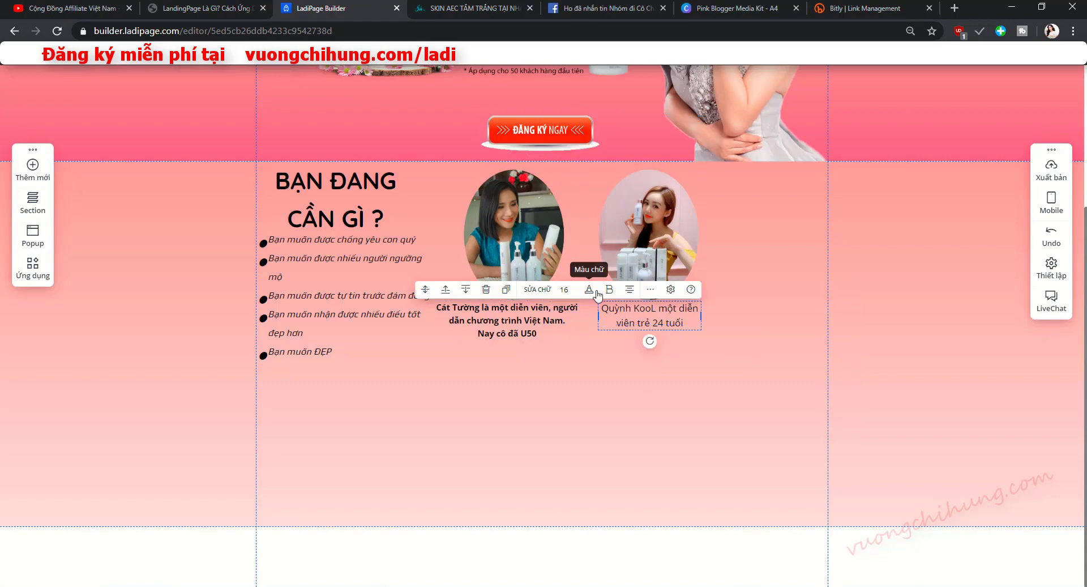
{"action": "left_click", "coordinate": [609, 291]}
{"action": "left_click", "coordinate": [567, 310]}
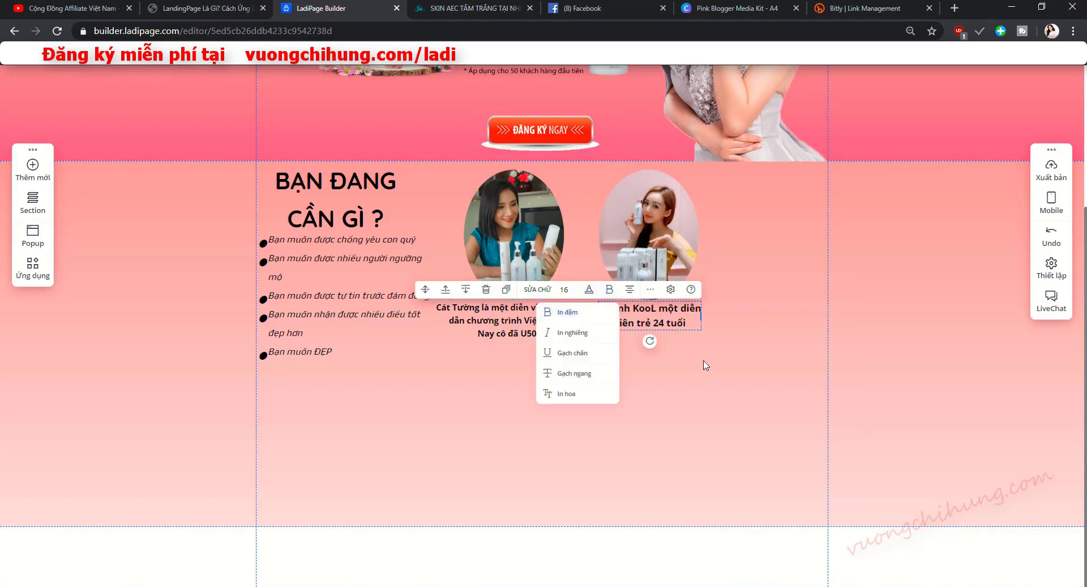
{"action": "left_click", "coordinate": [704, 363]}
{"action": "left_click", "coordinate": [685, 319]}
{"action": "left_click_drag", "start_coordinate": [701, 315], "coordinate": [675, 322]}
{"action": "left_click", "coordinate": [675, 388]}
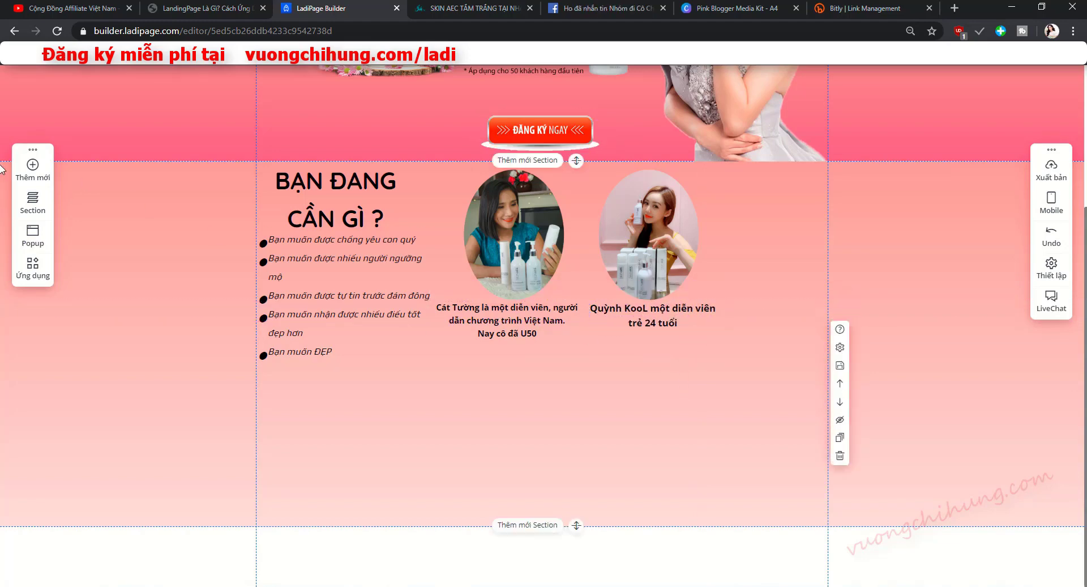
Upload 6.png, place it right of the second portrait, and shift the first portrait left.
{"action": "left_click", "coordinate": [34, 170]}
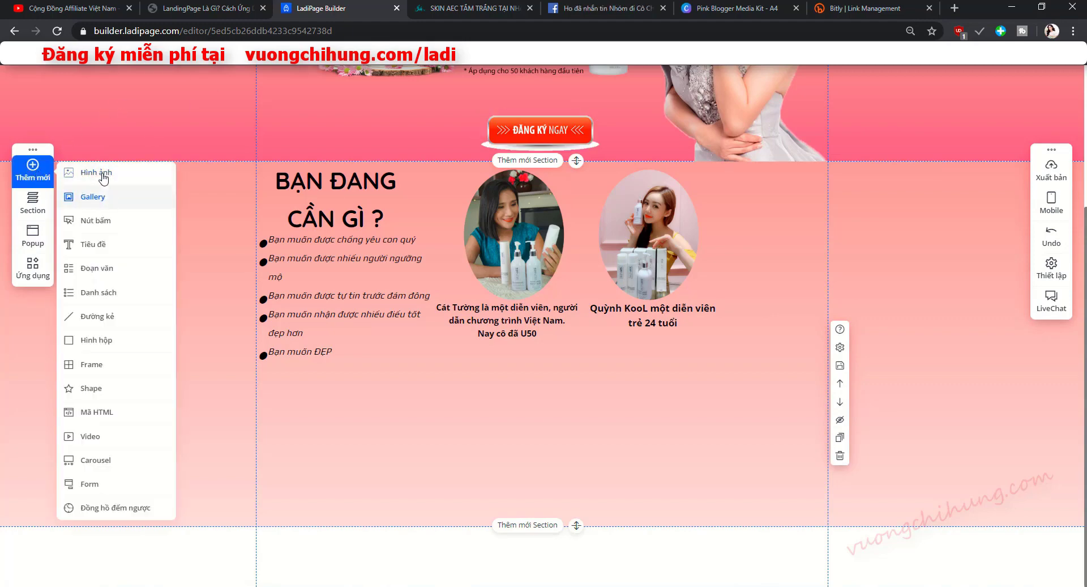
{"action": "left_click", "coordinate": [100, 174]}
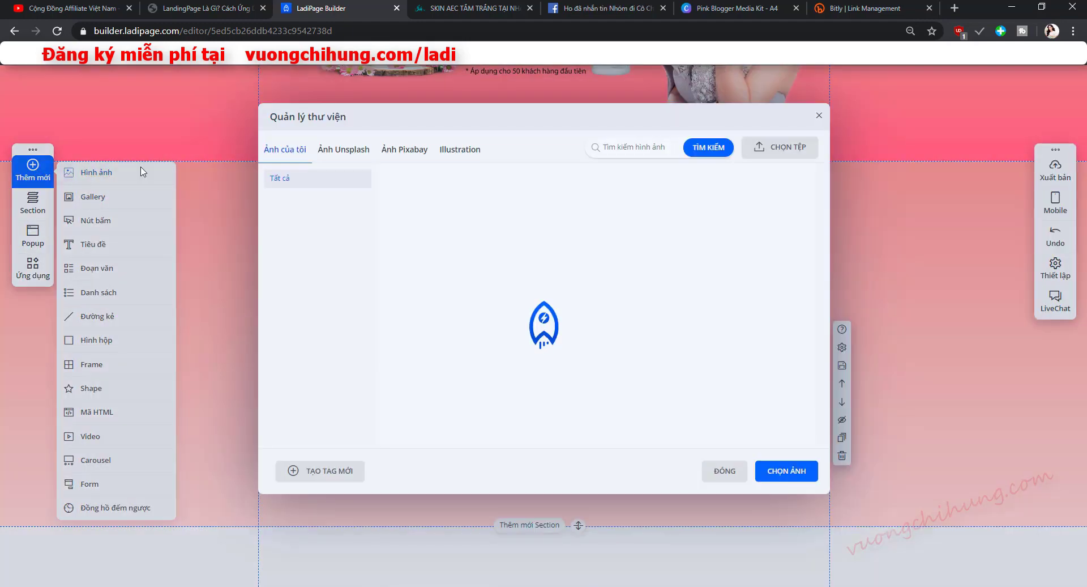
{"action": "left_click", "coordinate": [778, 147]}
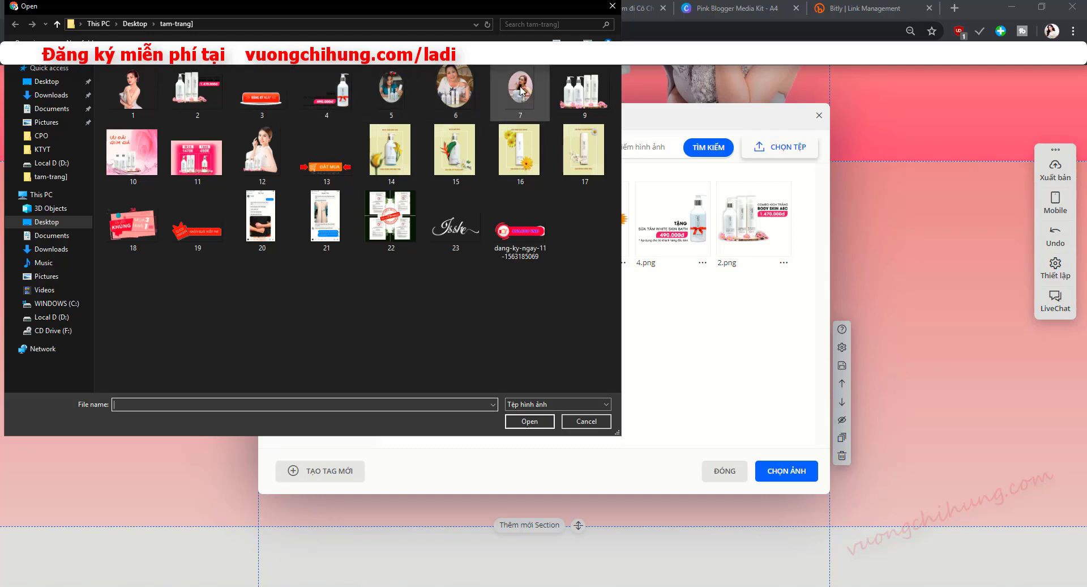
{"action": "left_click", "coordinate": [456, 93]}
{"action": "left_click", "coordinate": [522, 420]}
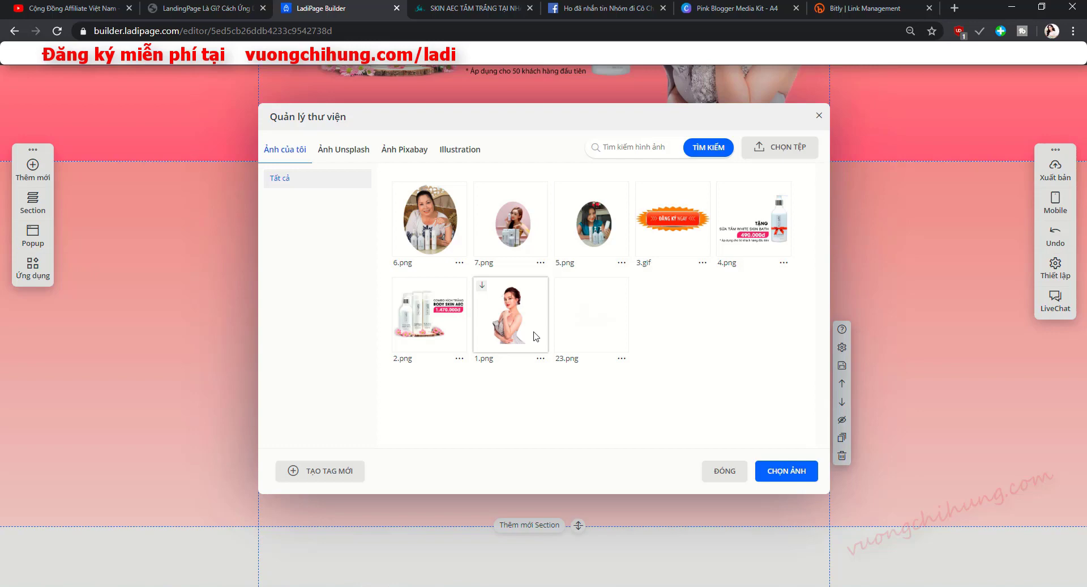
{"action": "left_click", "coordinate": [433, 244]}
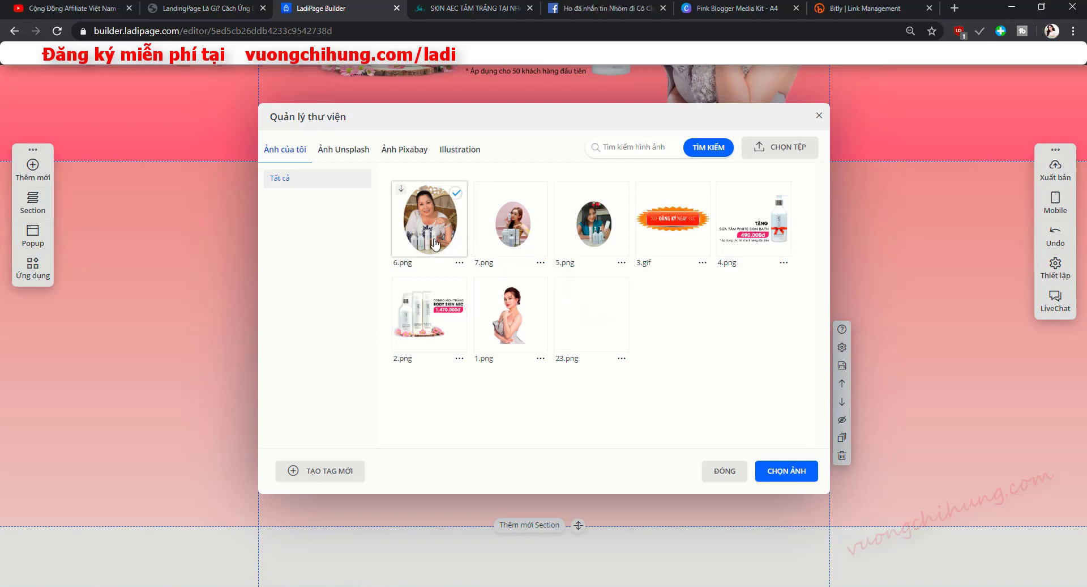
{"action": "left_click", "coordinate": [787, 471]}
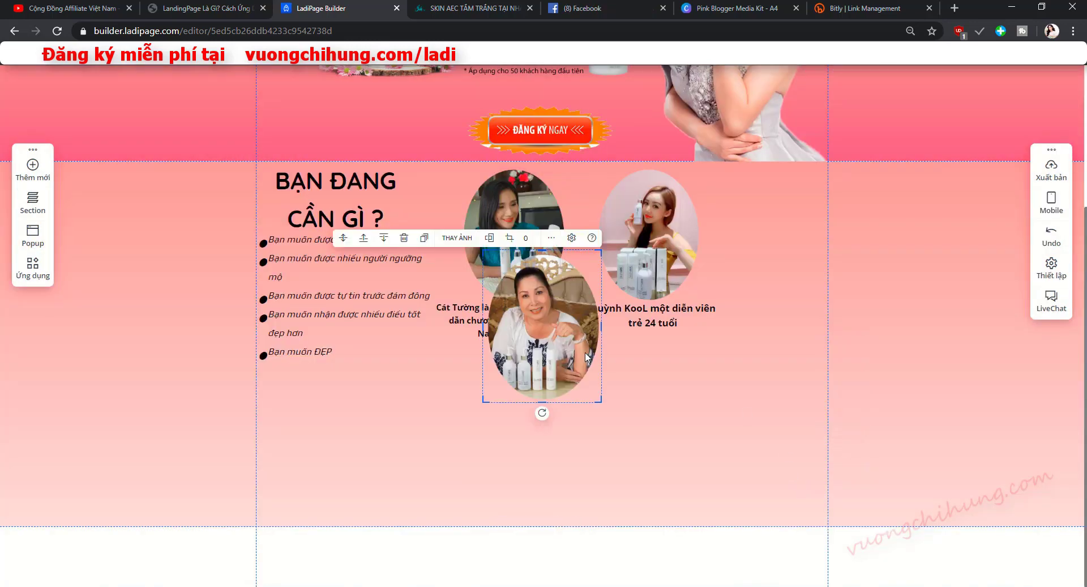
{"action": "left_click_drag", "start_coordinate": [566, 348], "coordinate": [768, 273]}
{"action": "left_click_drag", "start_coordinate": [527, 237], "coordinate": [511, 236]}
Set the bullet list to font size 15 and narrow its box slightly.
{"action": "left_click", "coordinate": [389, 279]}
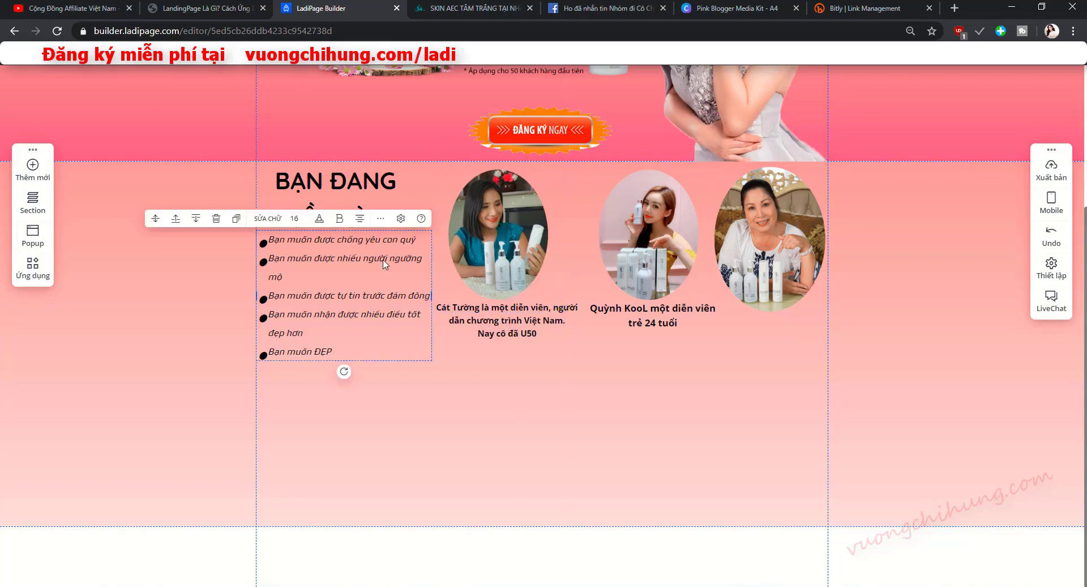
{"action": "left_click", "coordinate": [309, 220]}
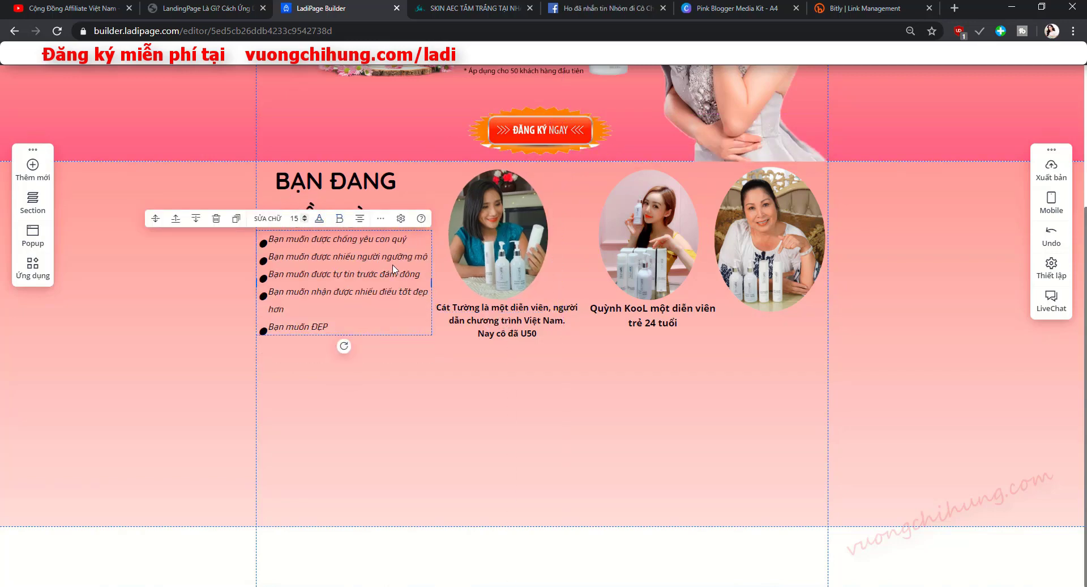
{"action": "left_click_drag", "start_coordinate": [428, 281], "coordinate": [422, 281]}
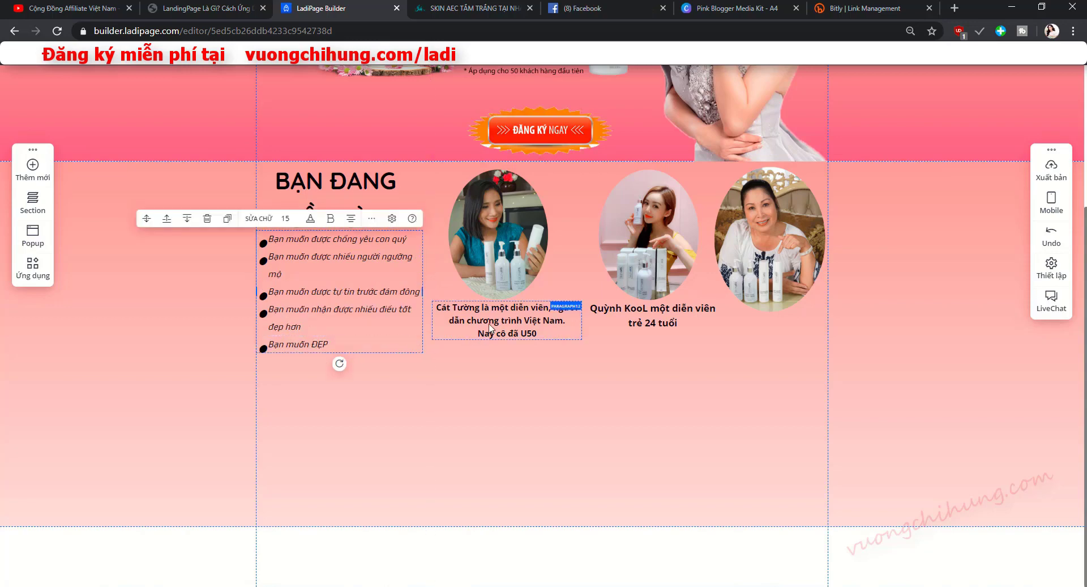
Nudge the Cát Tường caption, Quỳnh KooL portrait and caption, and third portrait into alignment.
{"action": "left_click_drag", "start_coordinate": [487, 322], "coordinate": [482, 322]}
{"action": "left_click_drag", "start_coordinate": [653, 244], "coordinate": [643, 245]}
{"action": "left_click_drag", "start_coordinate": [628, 321], "coordinate": [622, 322]}
{"action": "left_click", "coordinate": [752, 262]}
{"action": "left_click_drag", "start_coordinate": [751, 257], "coordinate": [751, 256]}
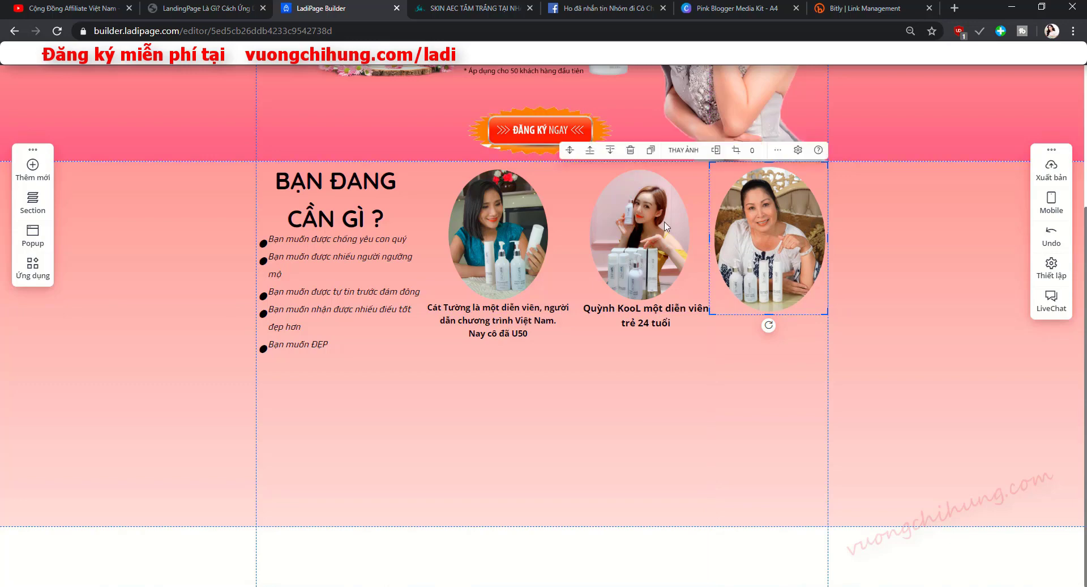
On the published demo page, select the Hồng Vân caption text to copy.
{"action": "left_click", "coordinate": [439, 2]}
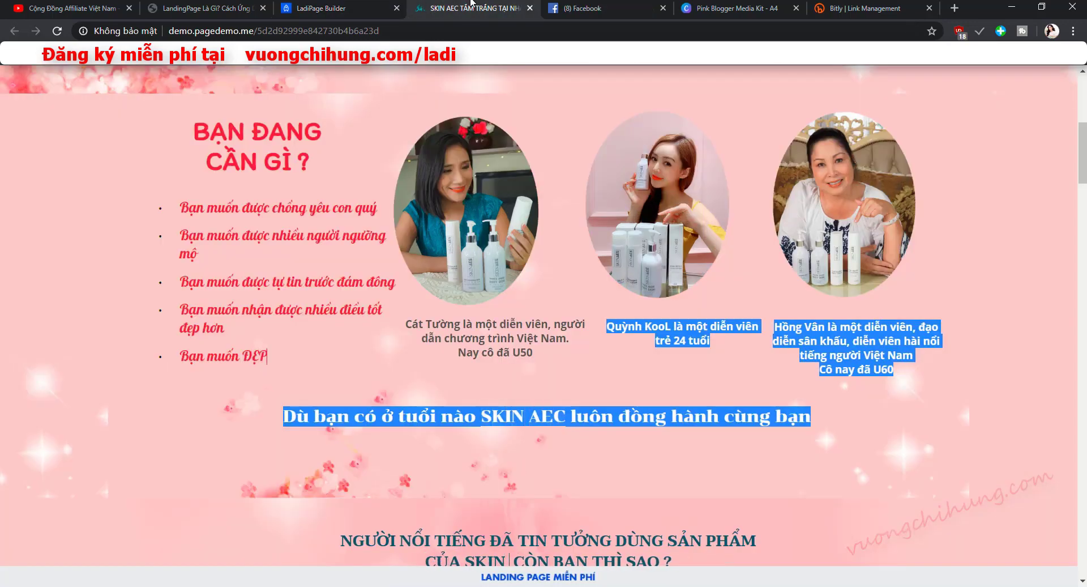
{"action": "left_click", "coordinate": [956, 359]}
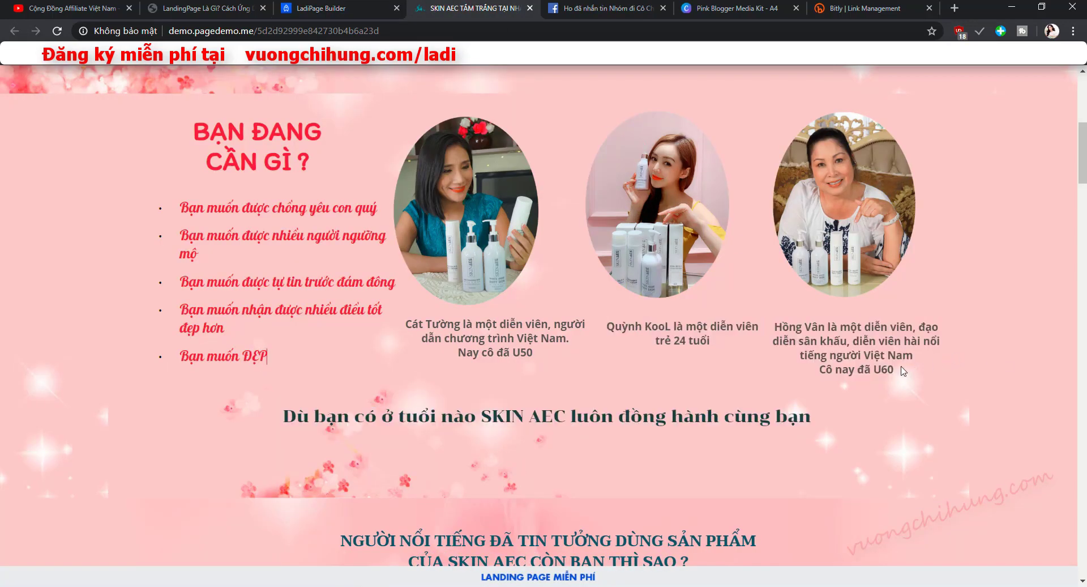
{"action": "left_click_drag", "start_coordinate": [893, 371], "coordinate": [779, 328]}
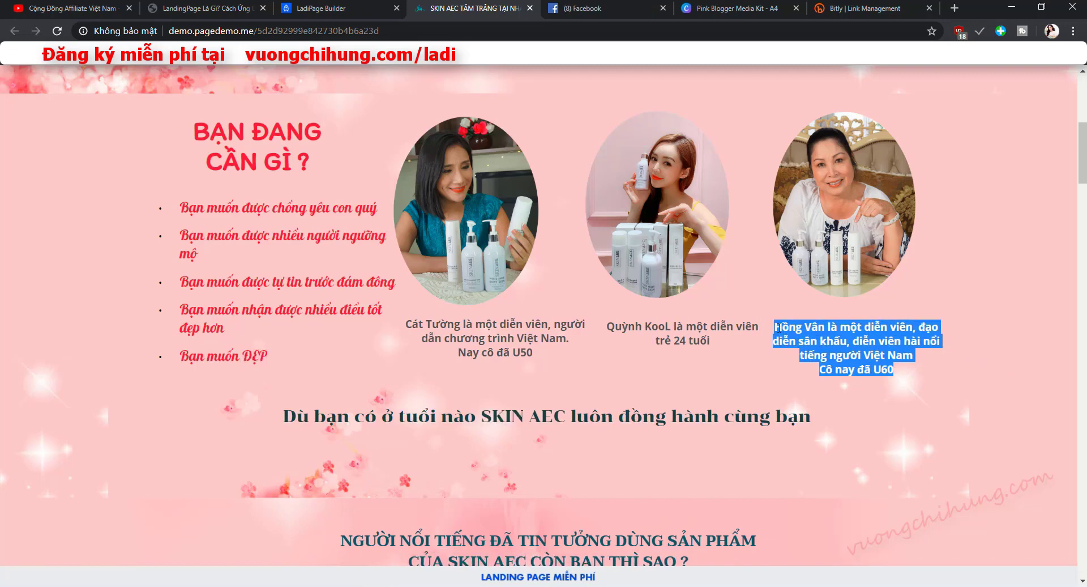
Add a paragraph with the pasted Hồng Vân caption, placed and narrowed under the third portrait.
{"action": "left_click", "coordinate": [366, 7]}
{"action": "left_click", "coordinate": [48, 173]}
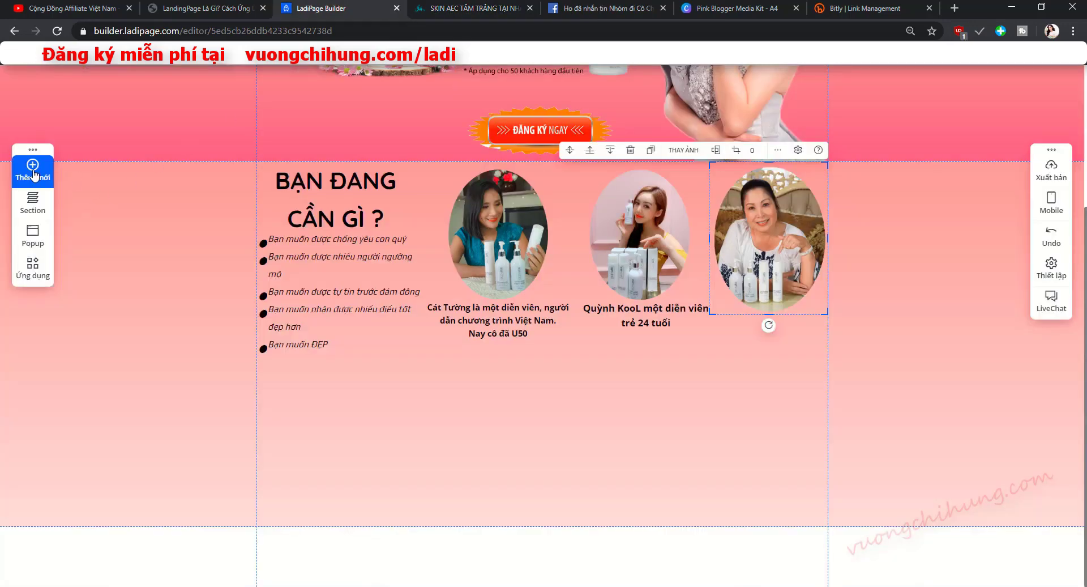
{"action": "left_click", "coordinate": [97, 268]}
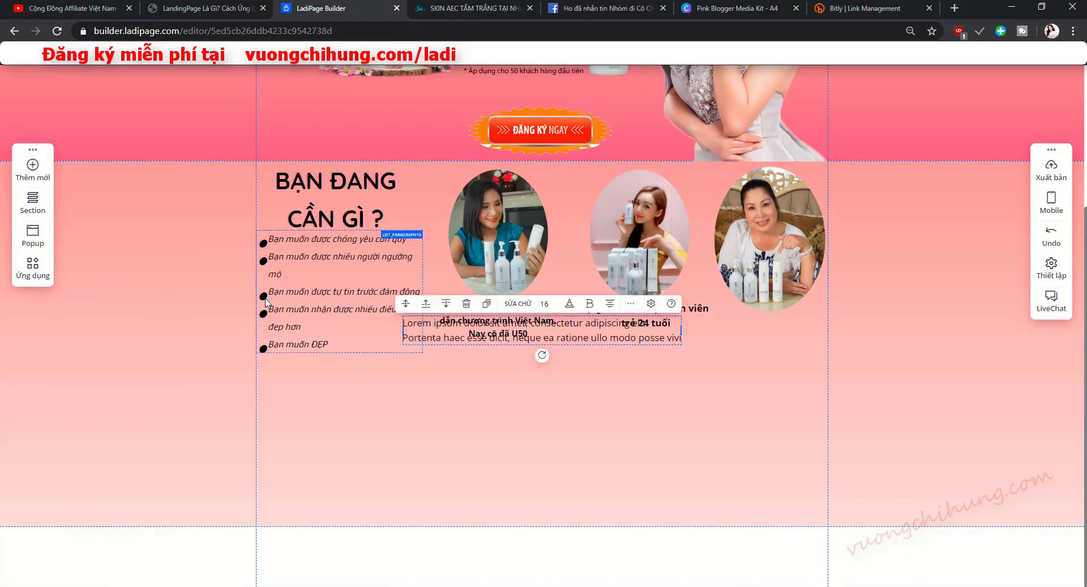
{"action": "double_click", "coordinate": [574, 339]}
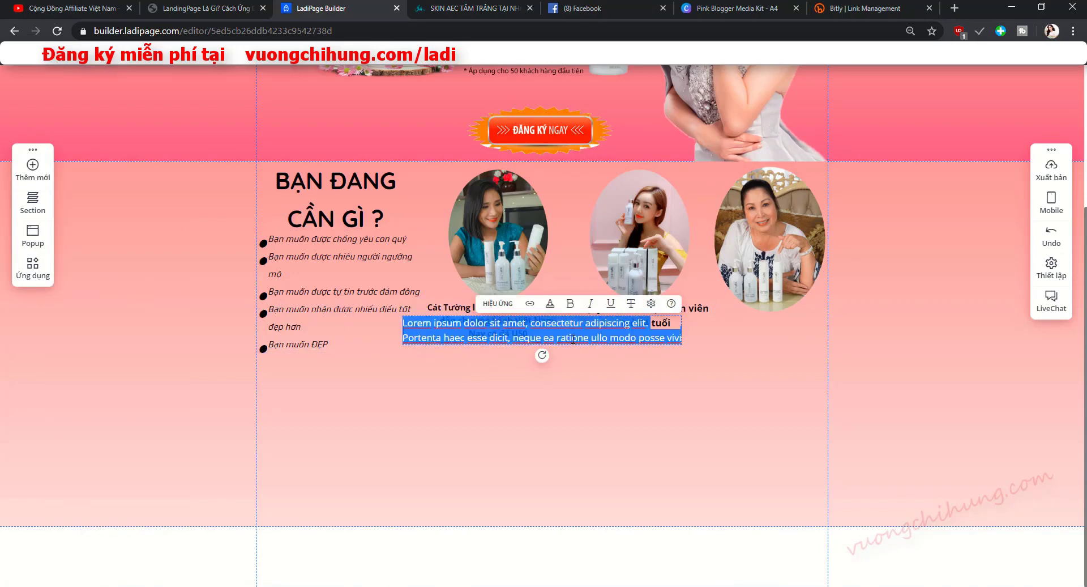
{"action": "type", "text": "Hồng Vân là một diễn viên, đạo diễn sân khấu, diễn viên hài nổi tiếng người Việt Nam Cô nay đã U60"}
{"action": "left_click_drag", "start_coordinate": [599, 342], "coordinate": [907, 328]}
{"action": "left_click_drag", "start_coordinate": [992, 327], "coordinate": [823, 327]}
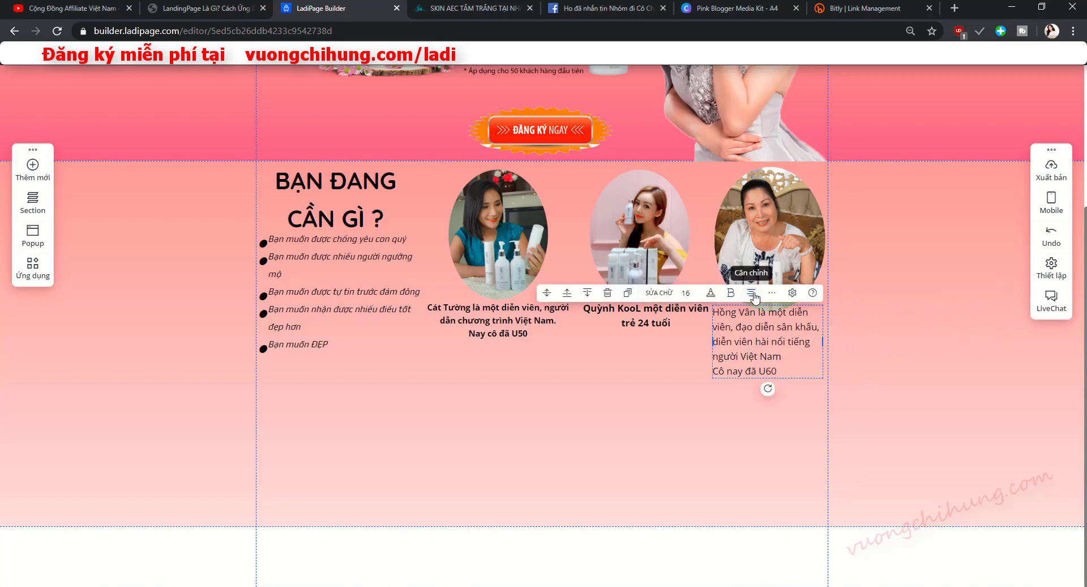
Make the Hồng Vân caption centred, bold and size 15.
{"action": "left_click", "coordinate": [752, 293]}
{"action": "left_click", "coordinate": [713, 337]}
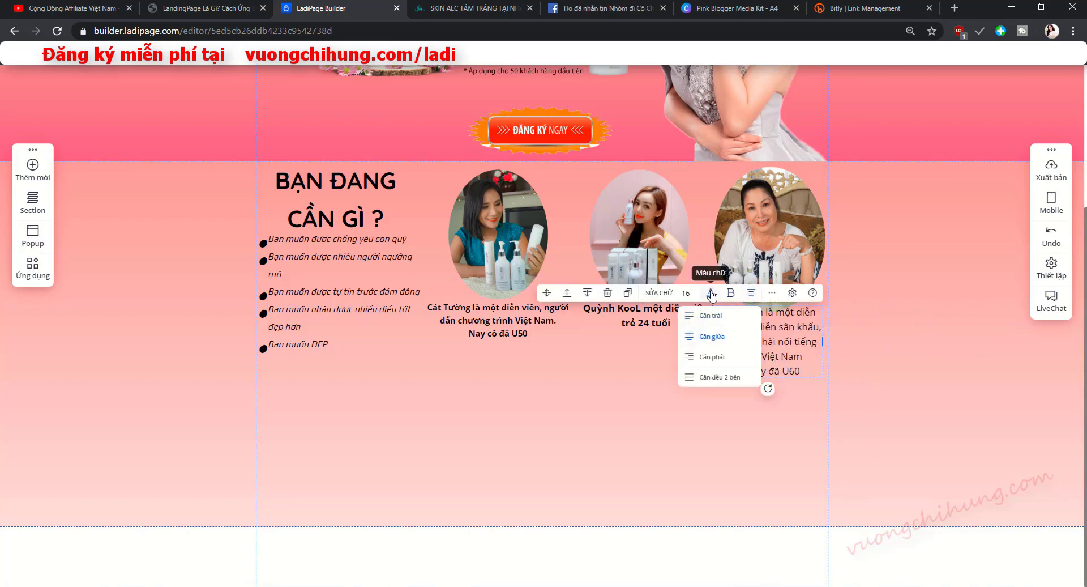
{"action": "left_click", "coordinate": [732, 294]}
{"action": "left_click", "coordinate": [707, 321]}
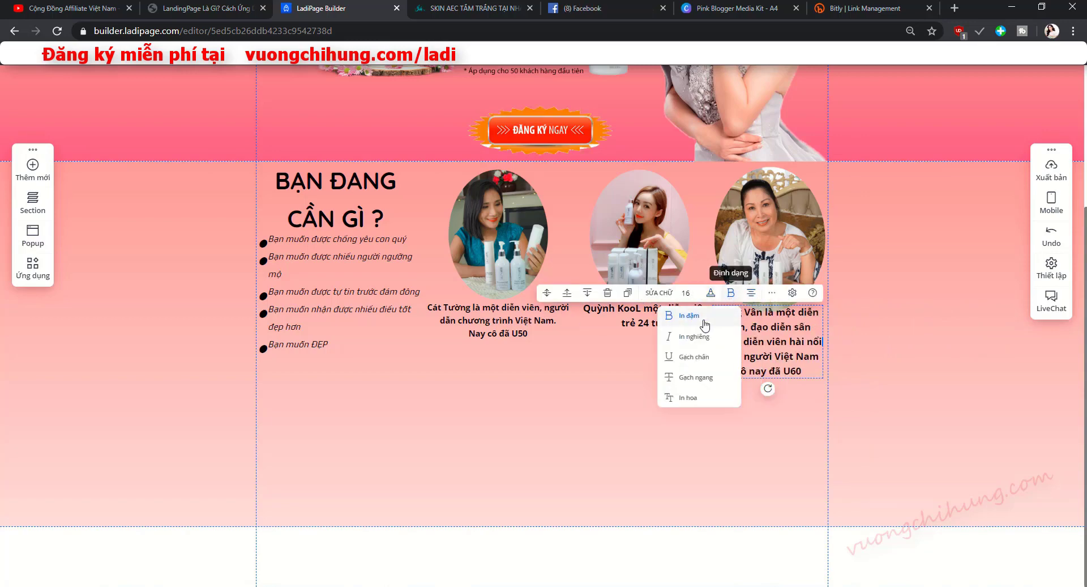
{"action": "left_click", "coordinate": [696, 295]}
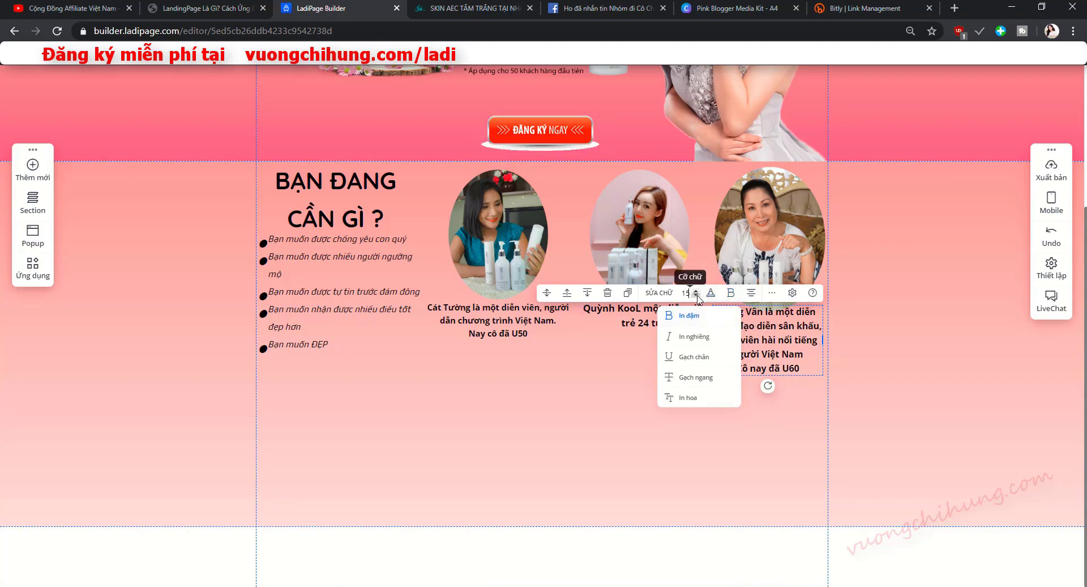
{"action": "left_click", "coordinate": [867, 326]}
Copy the tagline text from the published demo page.
{"action": "left_click", "coordinate": [453, 4]}
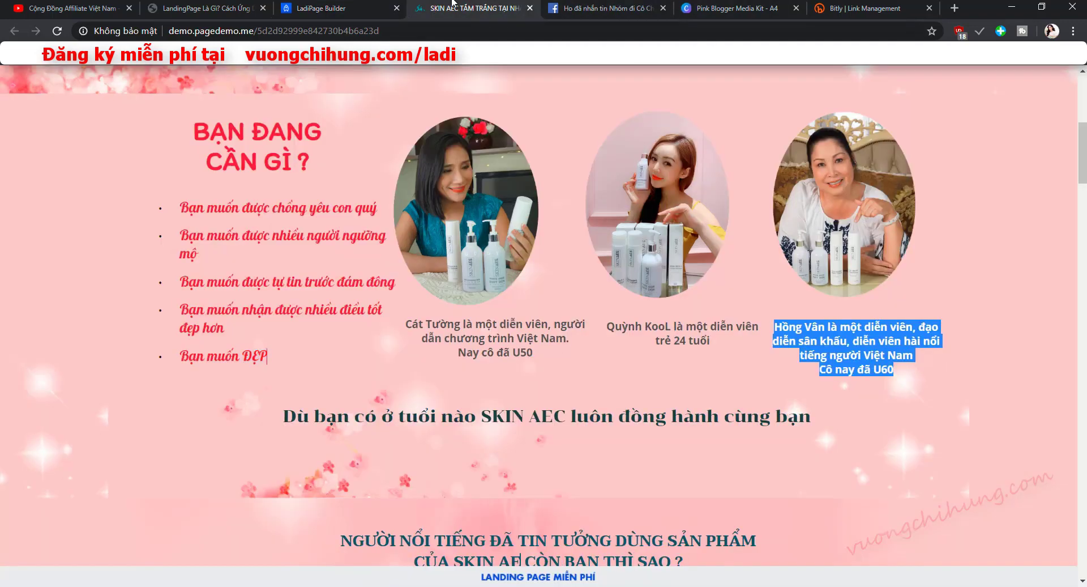
{"action": "left_click", "coordinate": [362, 8]}
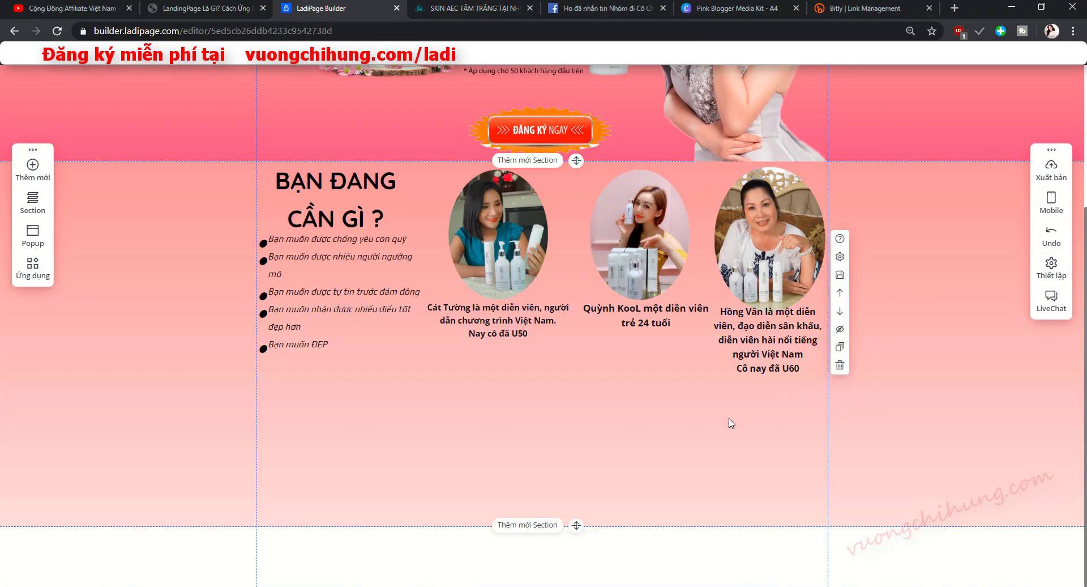
{"action": "left_click", "coordinate": [455, 5]}
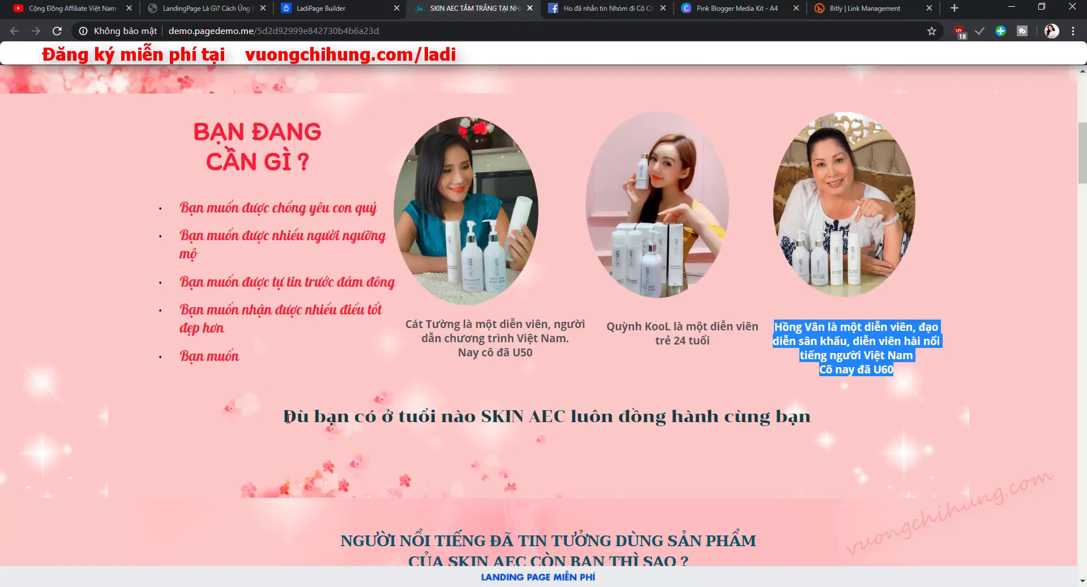
{"action": "left_click_drag", "start_coordinate": [289, 417], "coordinate": [817, 426]}
{"action": "key", "text": "ctrl+c"}
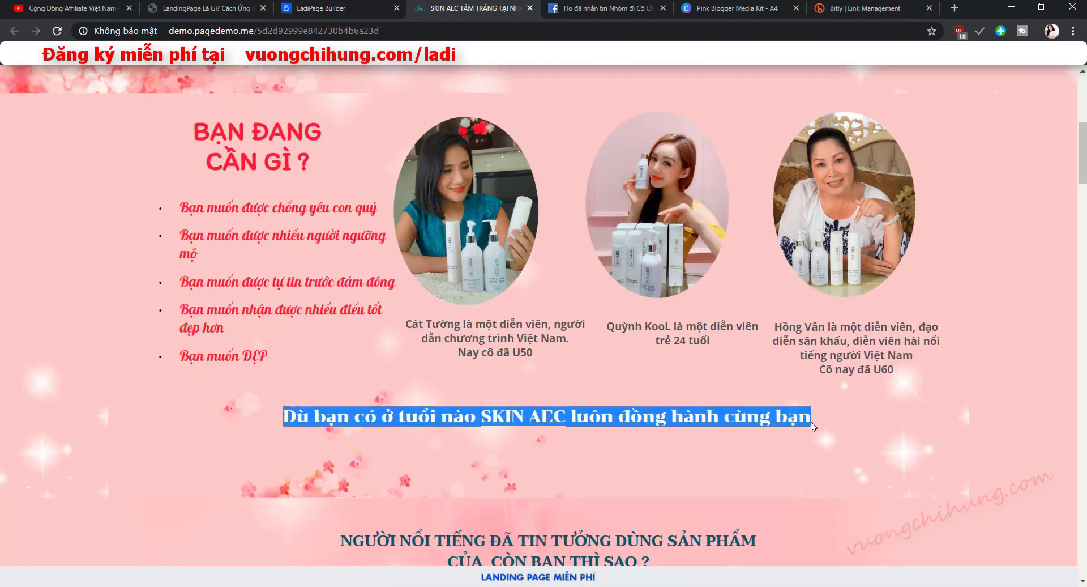
{"action": "left_click", "coordinate": [329, 8]}
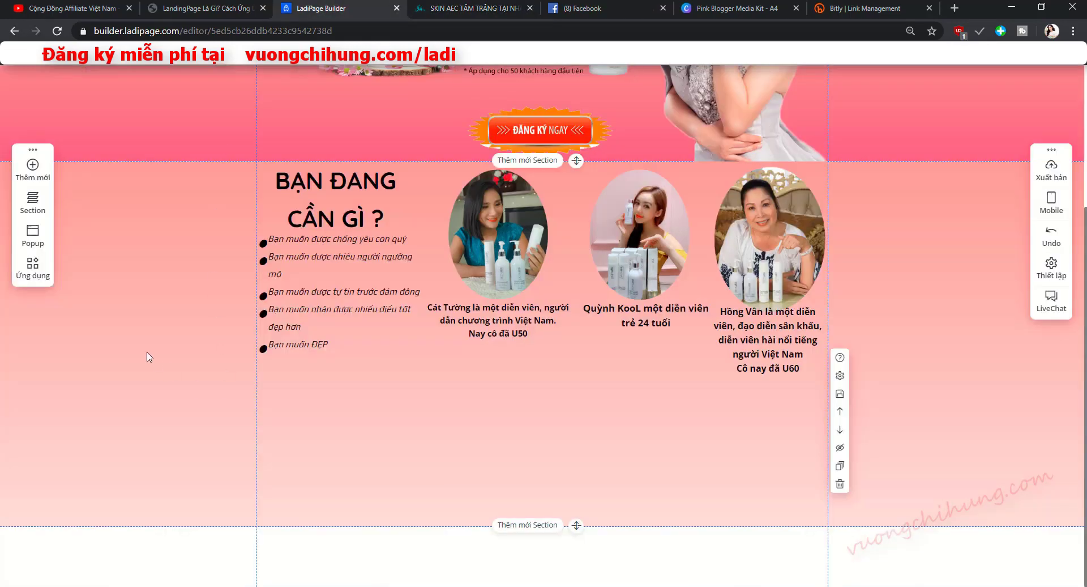
Add a paragraph below the three photos containing the pasted tagline sentence.
{"action": "left_click", "coordinate": [33, 168]}
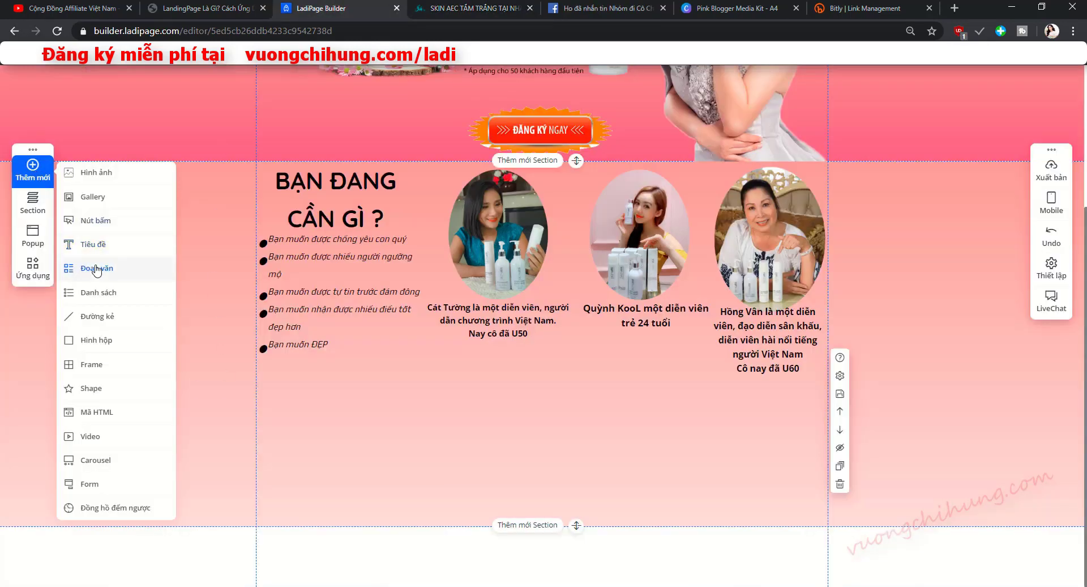
{"action": "left_click", "coordinate": [97, 270]}
{"action": "left_click_drag", "start_coordinate": [428, 347], "coordinate": [456, 425]}
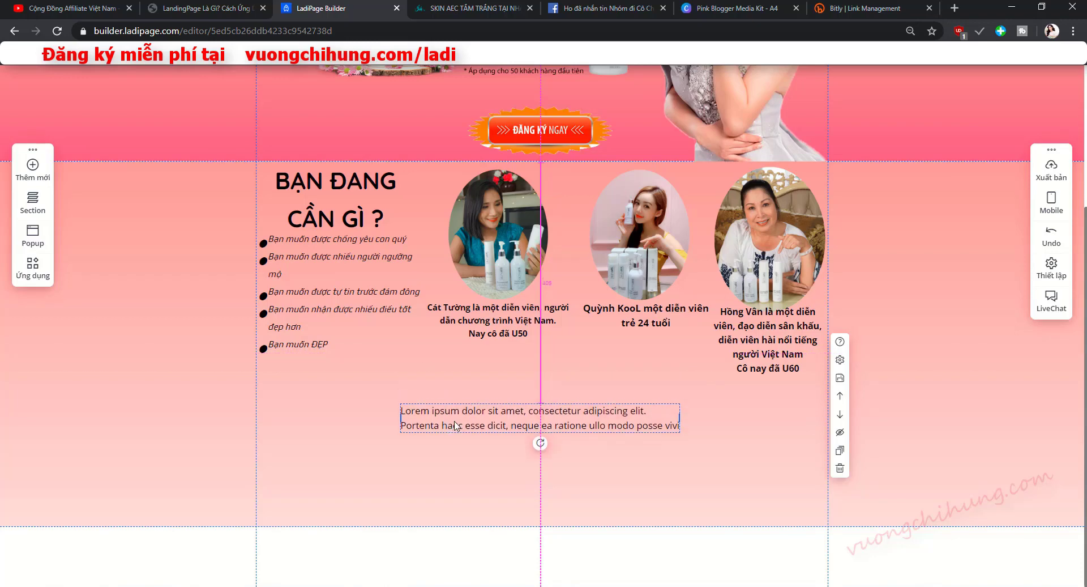
{"action": "double_click", "coordinate": [455, 425]}
{"action": "key", "text": "ctrl+a"}
{"action": "key", "text": "ctrl+v"}
{"action": "left_click", "coordinate": [532, 486]}
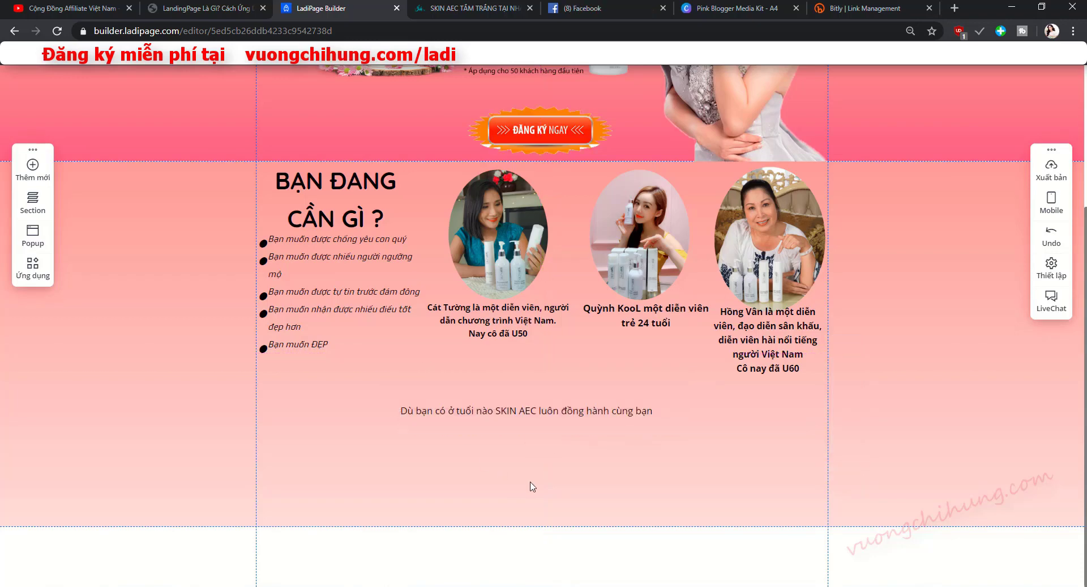
{"action": "left_click", "coordinate": [507, 425]}
Centre the tagline, enlarge it to 24 px and make it bold.
{"action": "left_click", "coordinate": [608, 390]}
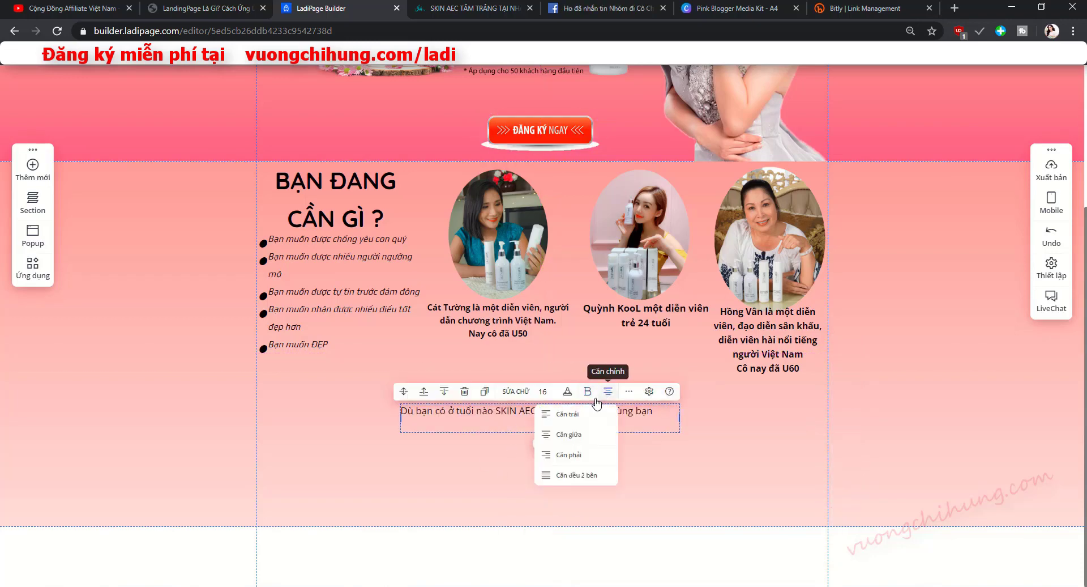
{"action": "left_click", "coordinate": [570, 435]}
{"action": "left_click", "coordinate": [554, 390]}
{"action": "left_click", "coordinate": [554, 389]}
{"action": "left_click", "coordinate": [554, 389]}
{"action": "left_click", "coordinate": [554, 389]}
{"action": "left_click", "coordinate": [554, 390]}
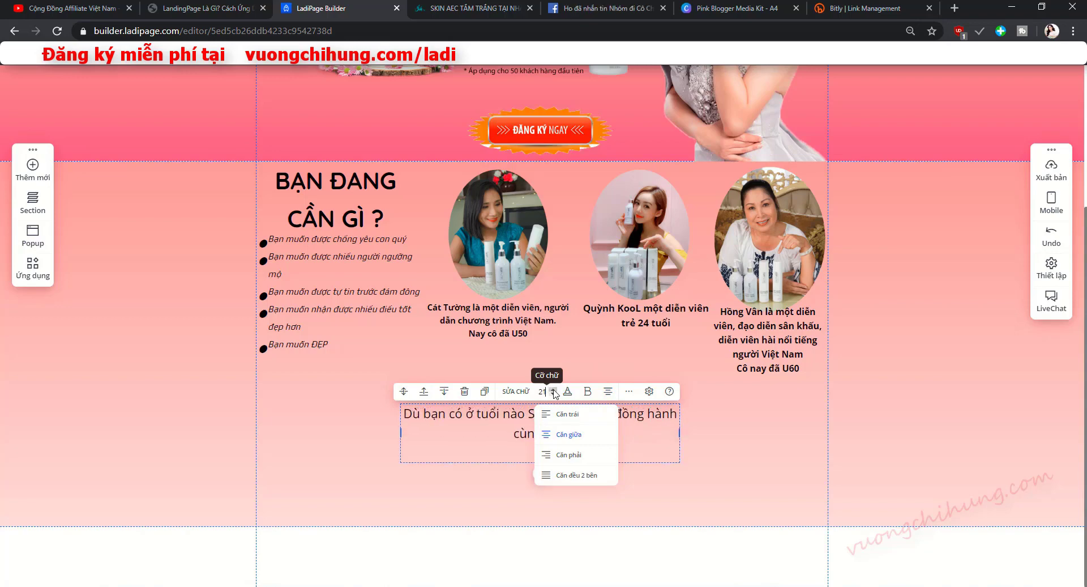
{"action": "left_click", "coordinate": [554, 390]}
{"action": "left_click", "coordinate": [554, 390]}
{"action": "left_click", "coordinate": [553, 389]}
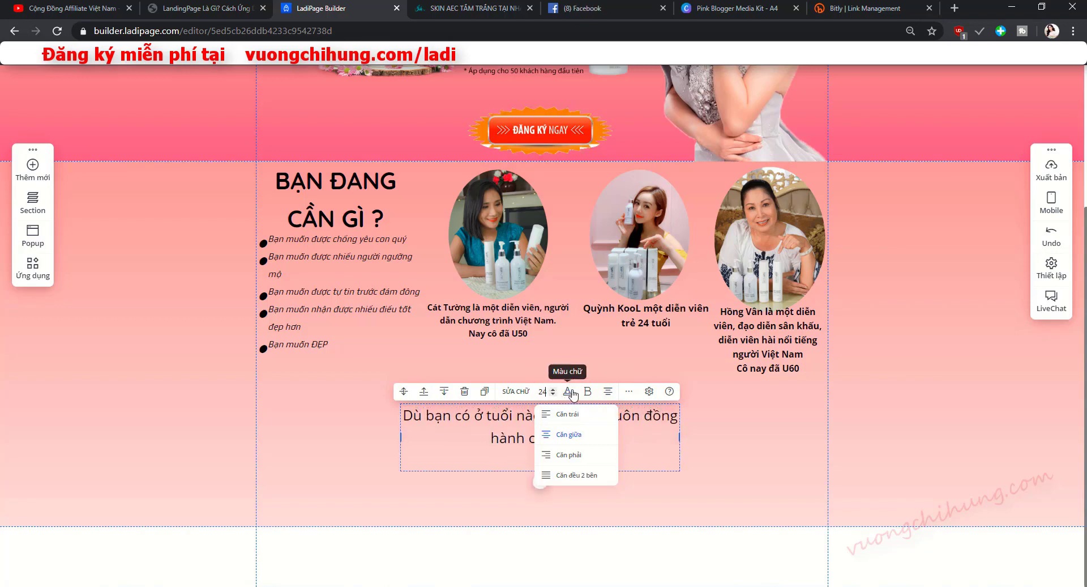
{"action": "left_click", "coordinate": [588, 391]}
{"action": "left_click", "coordinate": [545, 414]}
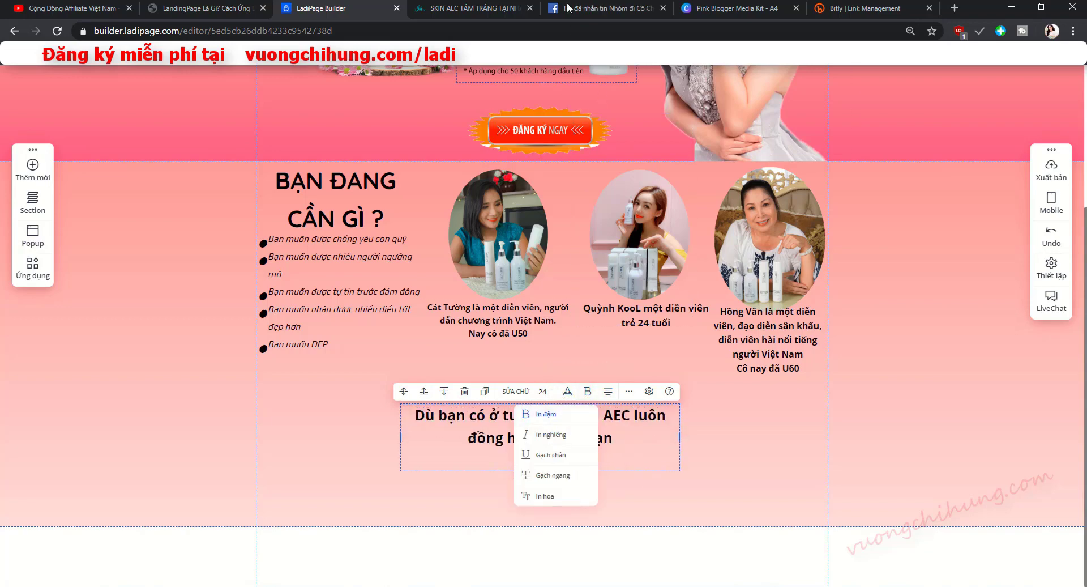
Compare the tagline with the original demo page and bring up its design settings.
{"action": "left_click", "coordinate": [468, 3]}
{"action": "left_click", "coordinate": [321, 8]}
{"action": "left_click", "coordinate": [649, 392]}
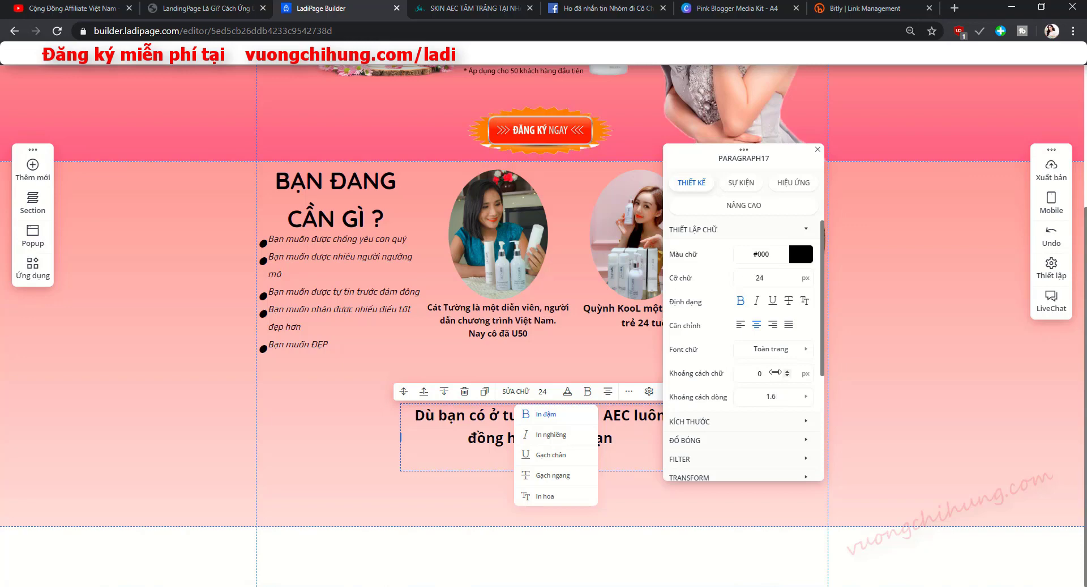
Try Open Sans, Barlow Condensed and Source Sans Pro, then set the tagline font to Tinos.
{"action": "left_click", "coordinate": [777, 353]}
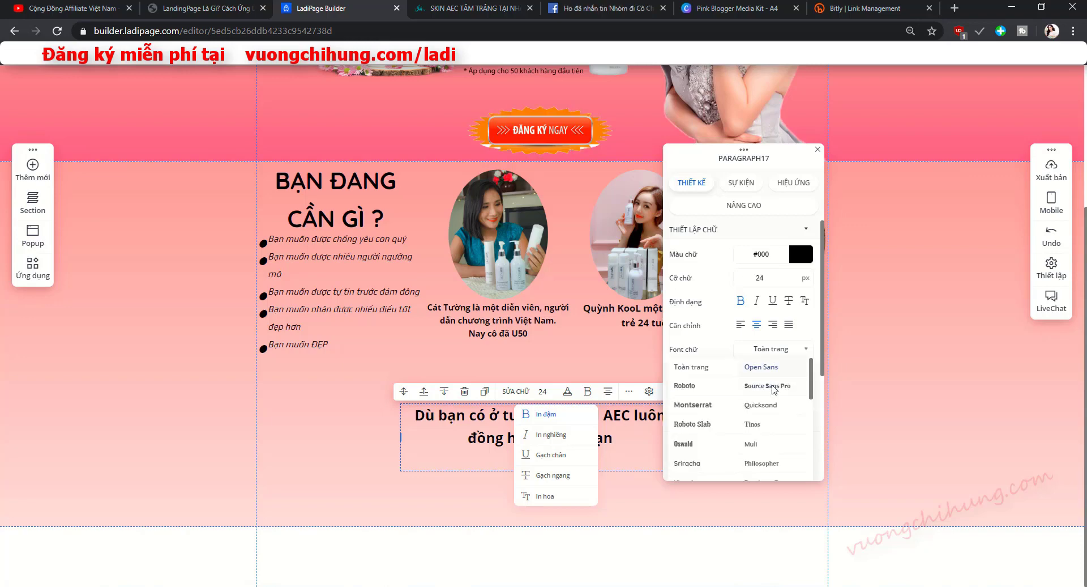
{"action": "left_click", "coordinate": [772, 369]}
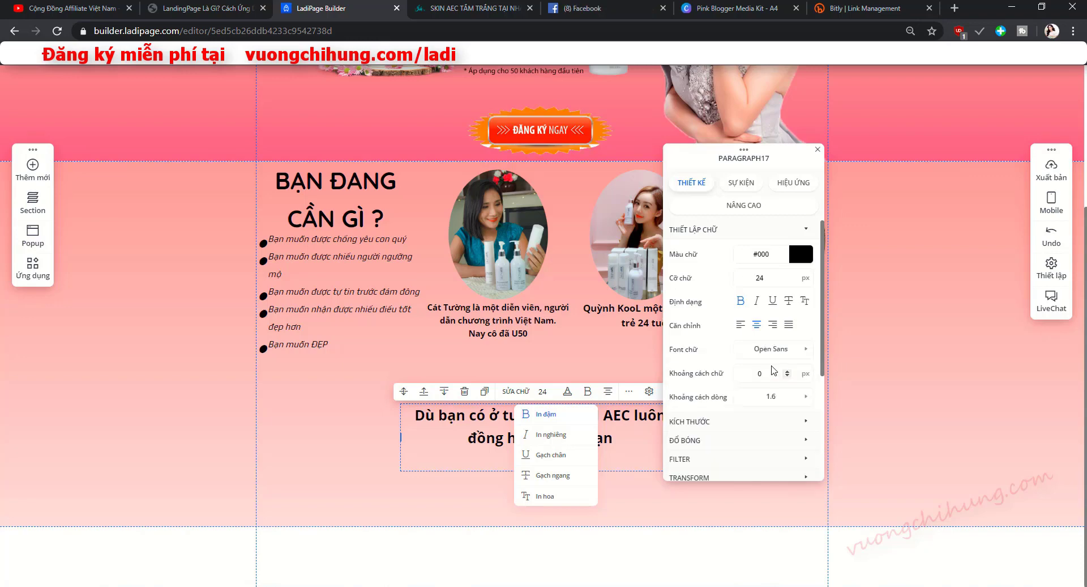
{"action": "left_click", "coordinate": [781, 349]}
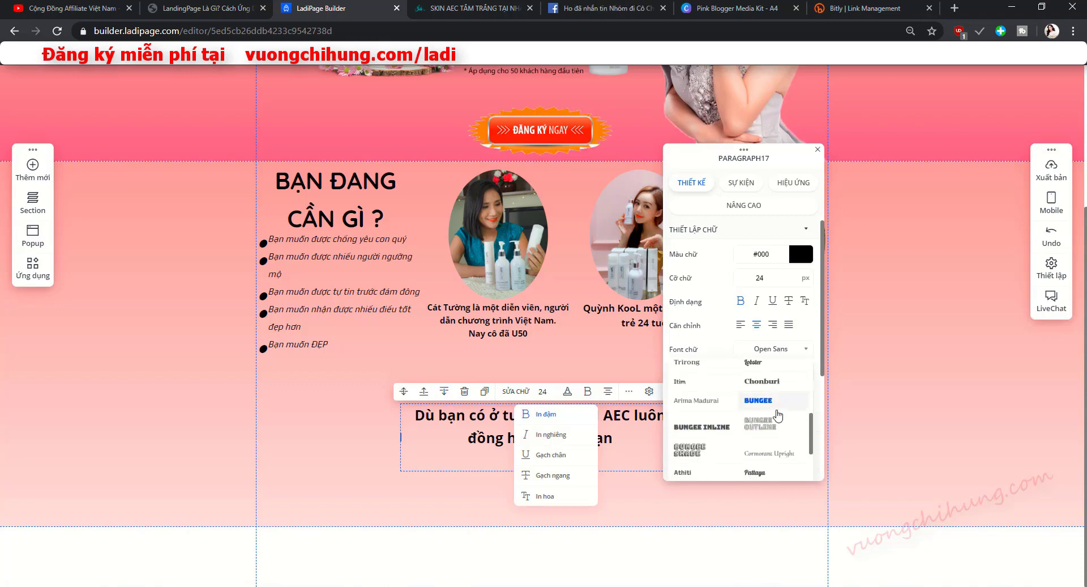
{"action": "scroll", "coordinate": [778, 413], "scroll_direction": "down", "scroll_amount": 5}
{"action": "left_click", "coordinate": [775, 422]}
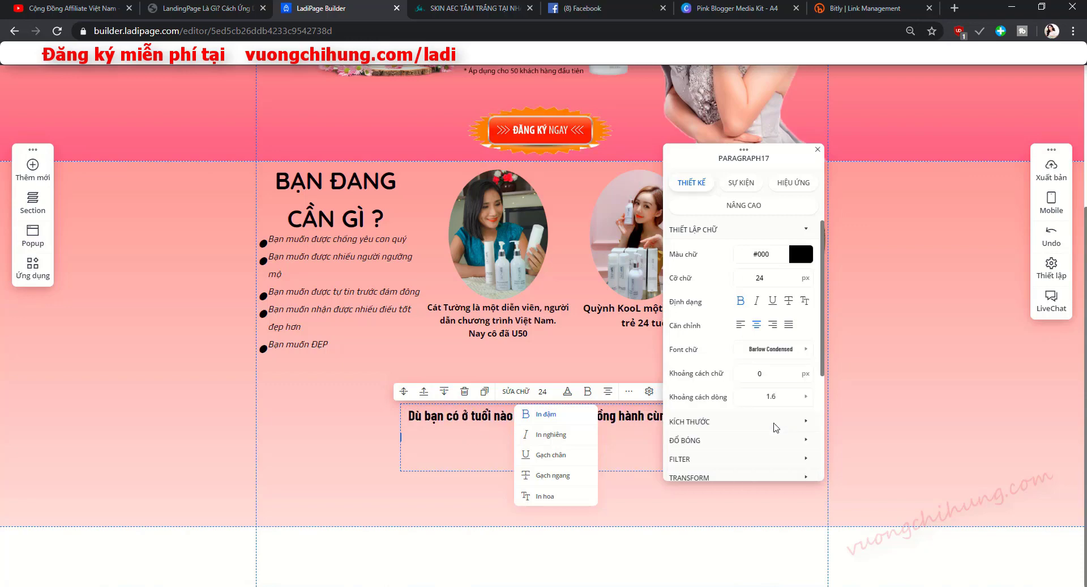
{"action": "left_click", "coordinate": [795, 354]}
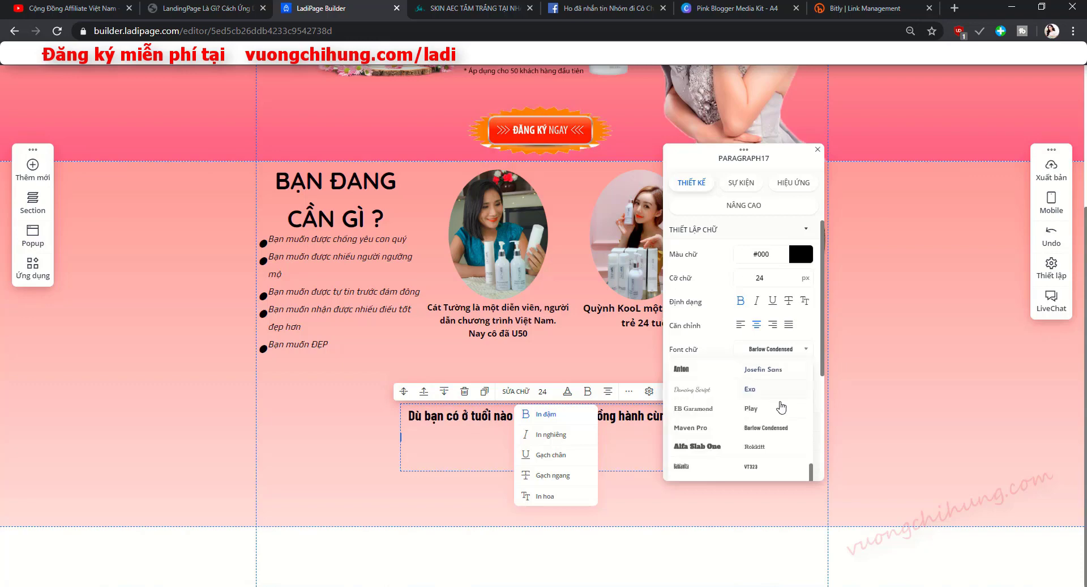
{"action": "scroll", "coordinate": [782, 413], "scroll_direction": "down", "scroll_amount": 5}
{"action": "scroll", "coordinate": [781, 415], "scroll_direction": "up", "scroll_amount": 5}
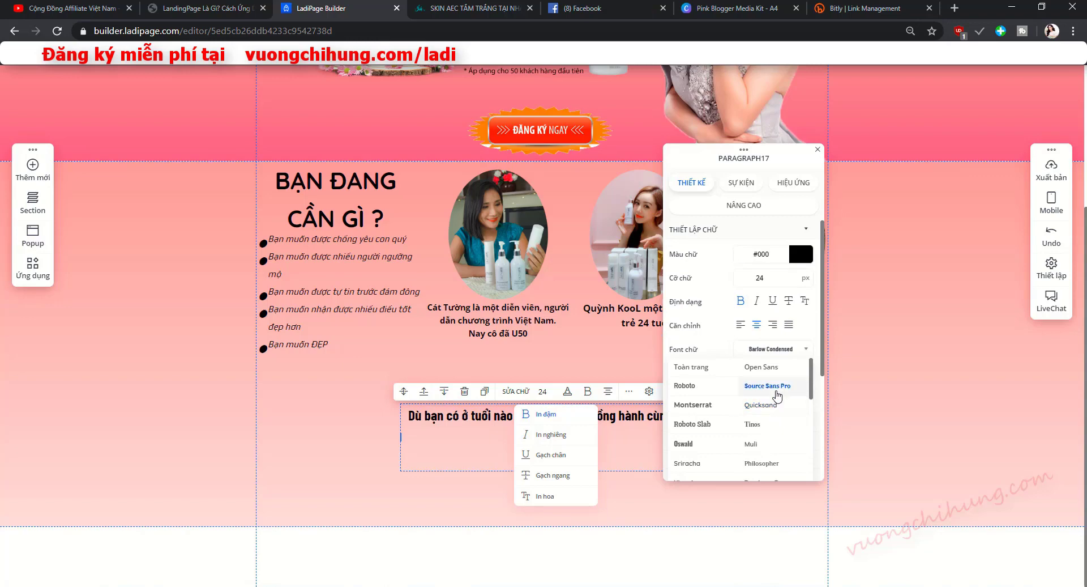
{"action": "left_click", "coordinate": [777, 387]}
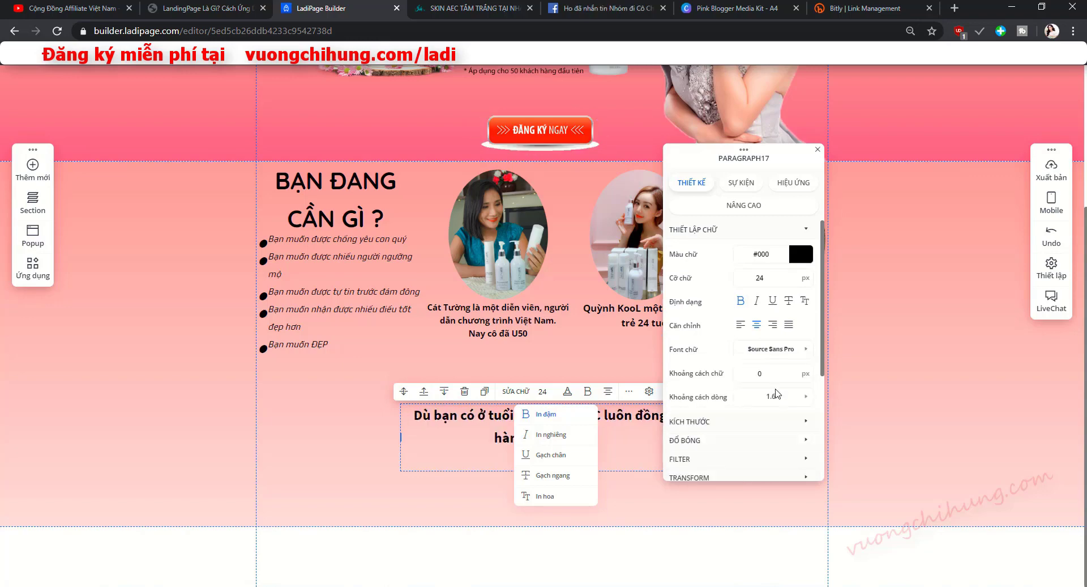
{"action": "left_click", "coordinate": [780, 354]}
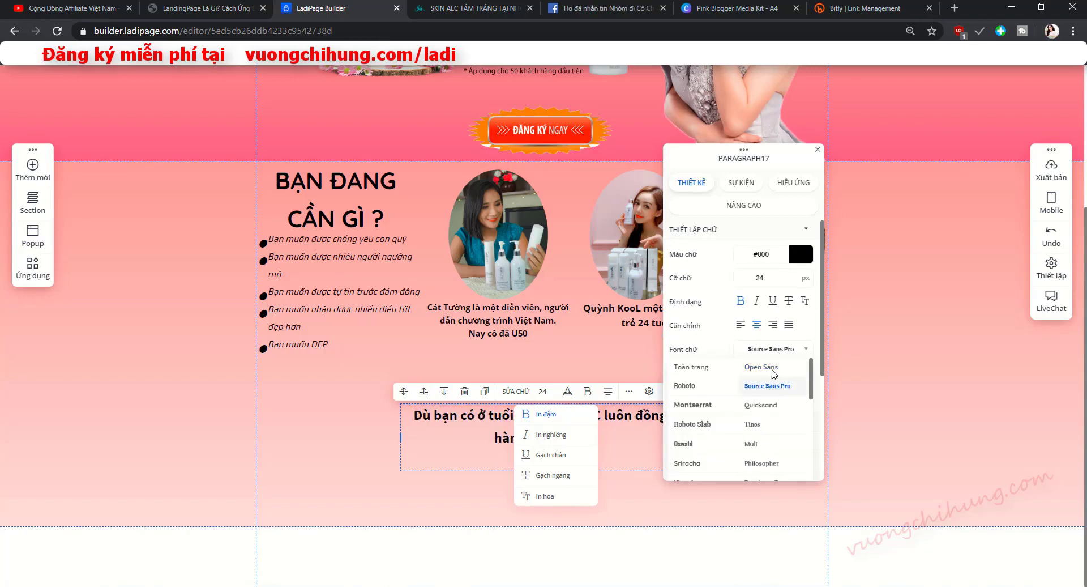
{"action": "left_click", "coordinate": [758, 424]}
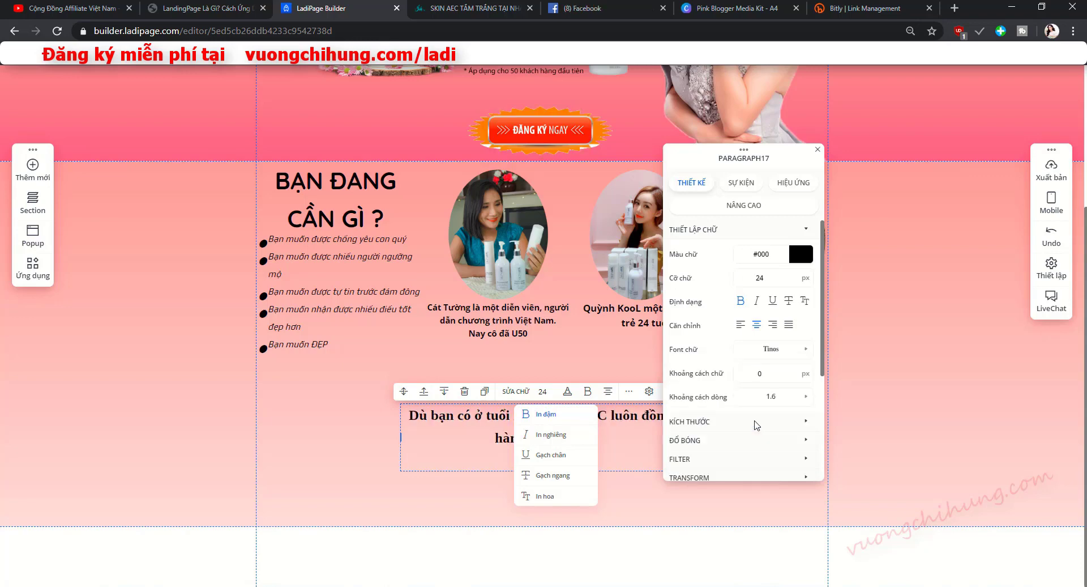
Raise the tagline size from 24 to 28 px and close the settings panel.
{"action": "left_click", "coordinate": [787, 276]}
{"action": "left_click", "coordinate": [787, 276]}
{"action": "left_click", "coordinate": [787, 276]}
{"action": "left_click", "coordinate": [787, 276]}
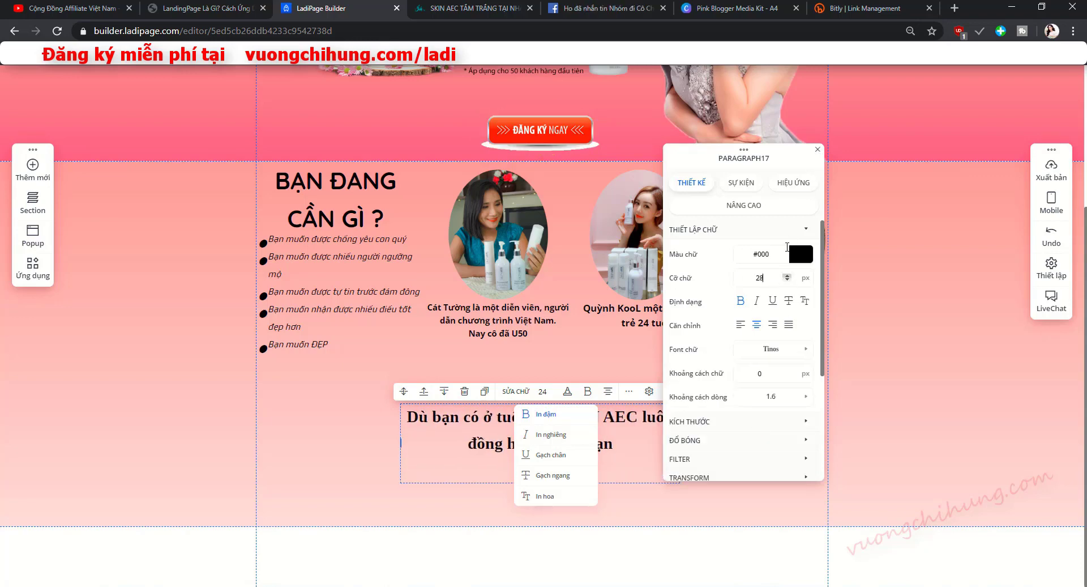
{"action": "left_click", "coordinate": [817, 150]}
{"action": "left_click", "coordinate": [899, 413]}
{"action": "left_click", "coordinate": [660, 442]}
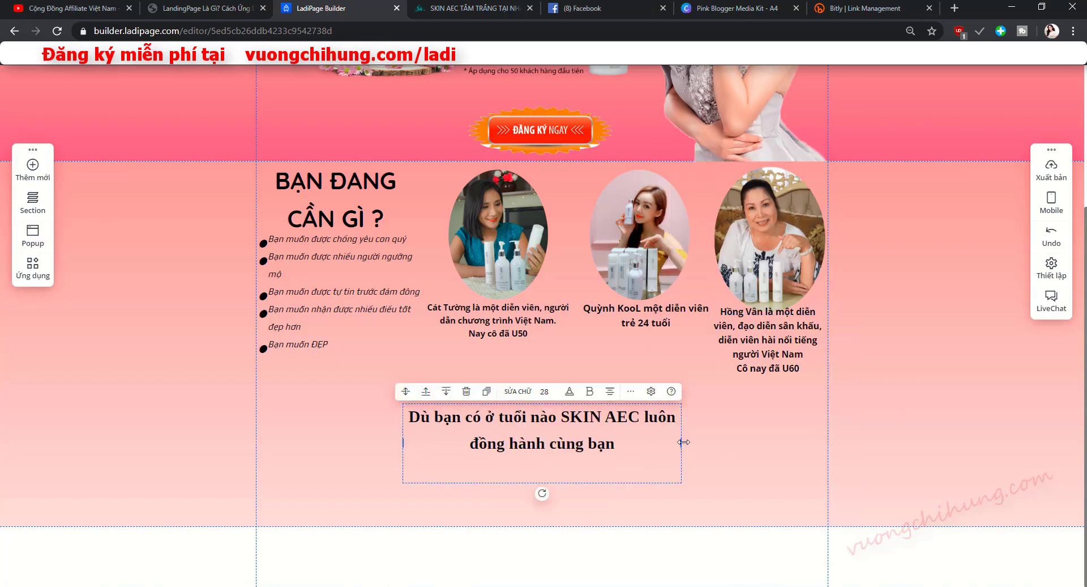
Widen the tagline box on both sides so the sentence fits on one line.
{"action": "left_click_drag", "start_coordinate": [684, 441], "coordinate": [804, 442]}
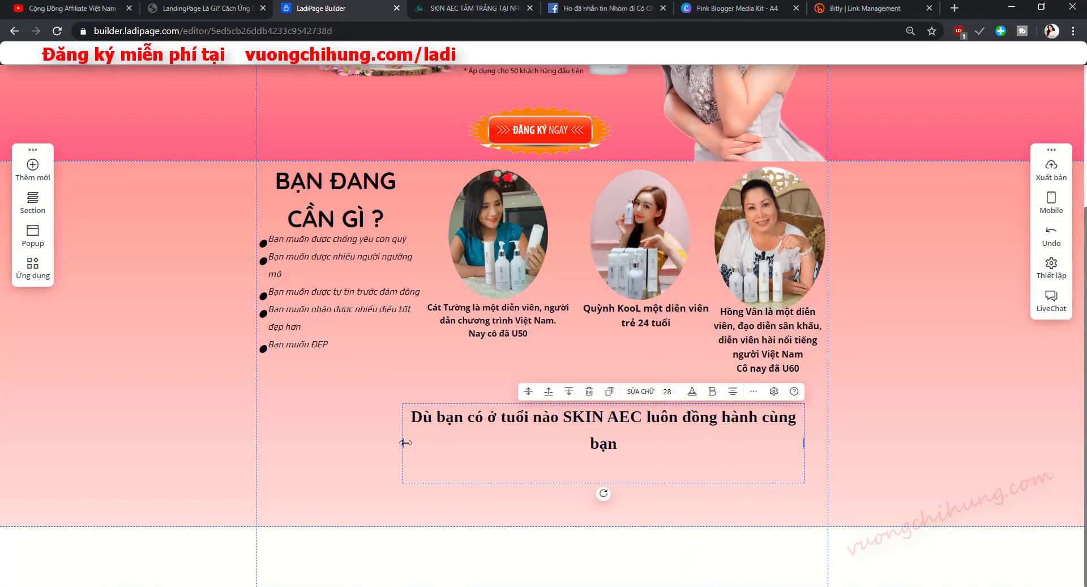
{"action": "left_click_drag", "start_coordinate": [405, 441], "coordinate": [291, 442]}
{"action": "left_click", "coordinate": [462, 7]}
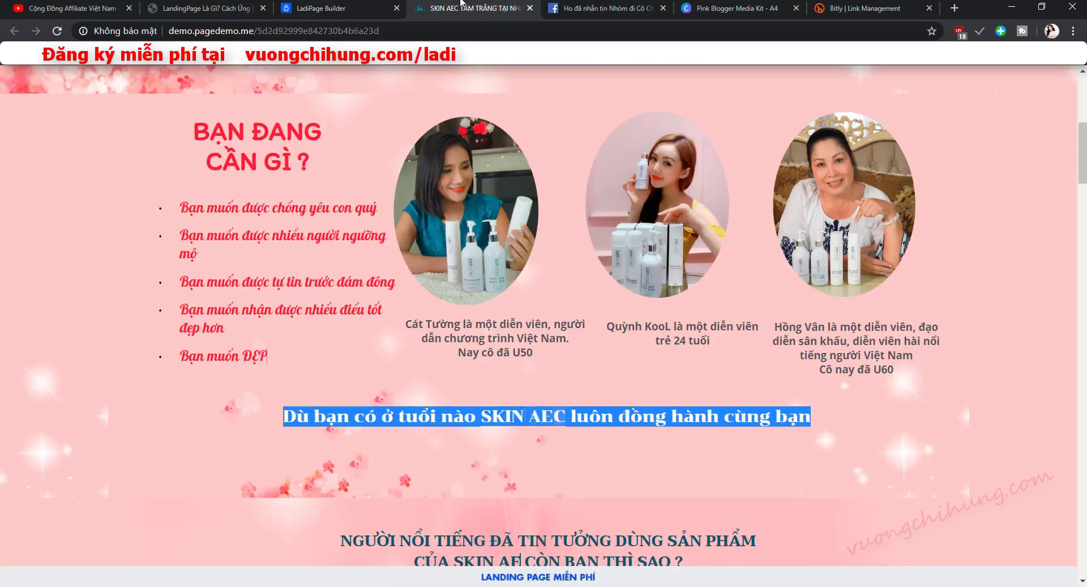
{"action": "left_click", "coordinate": [340, 4]}
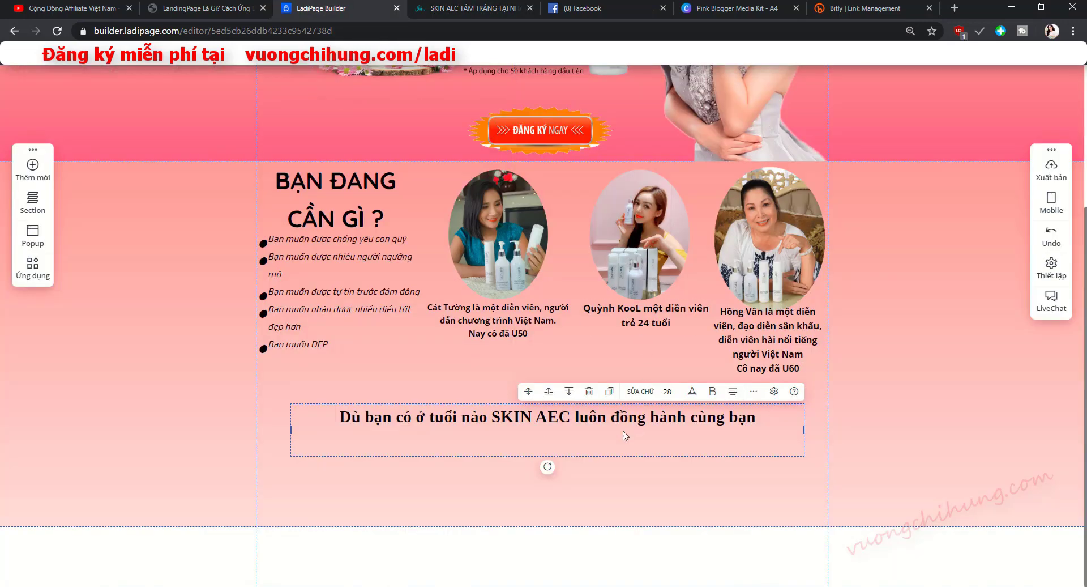
Move the tagline up, centred under the photos, and shorten the pink section's height.
{"action": "left_click_drag", "start_coordinate": [566, 420], "coordinate": [555, 402]}
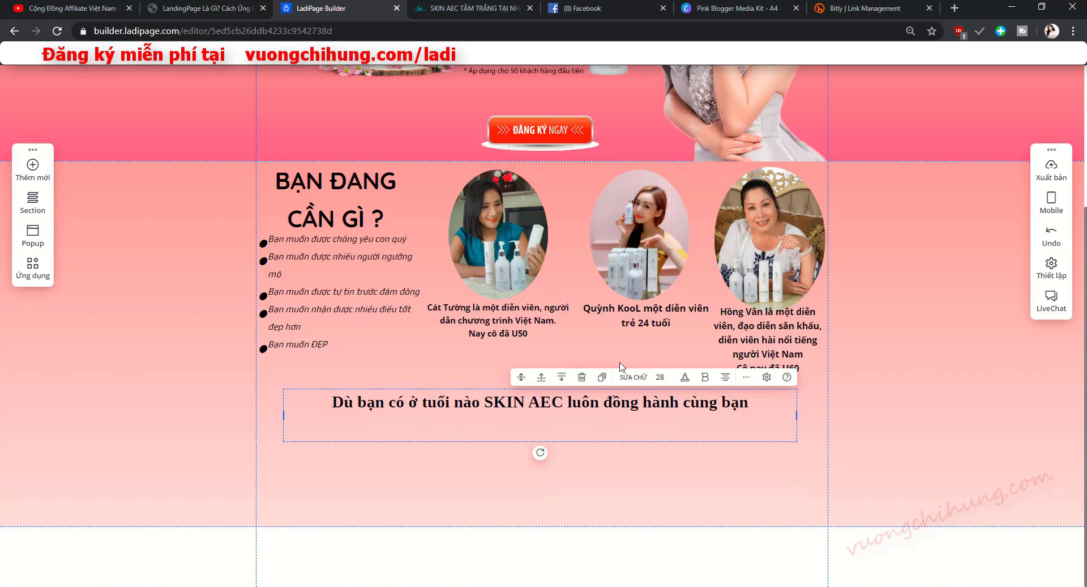
{"action": "left_click", "coordinate": [672, 375]}
{"action": "left_click", "coordinate": [636, 503]}
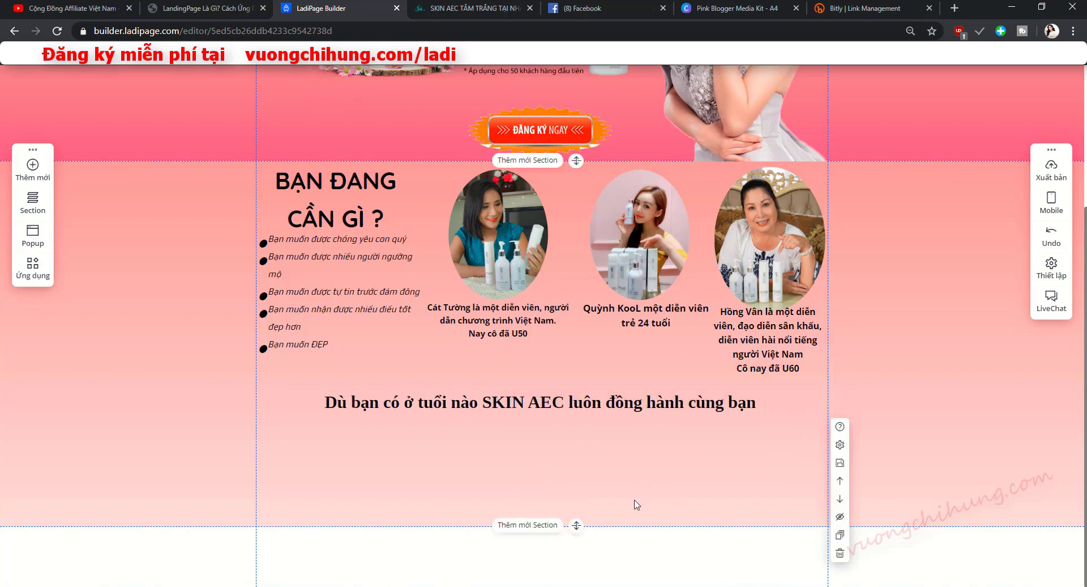
{"action": "left_click_drag", "start_coordinate": [579, 524], "coordinate": [590, 433]}
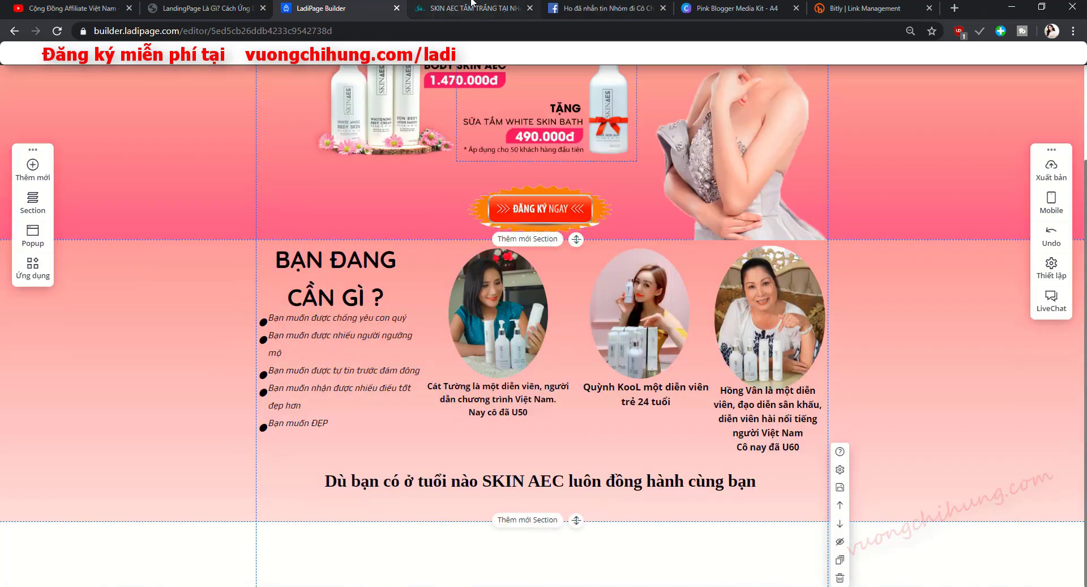
Scroll the SKIN AEC demo page down to its celebrity video section.
{"action": "left_click", "coordinate": [473, 3]}
{"action": "left_click", "coordinate": [320, 8]}
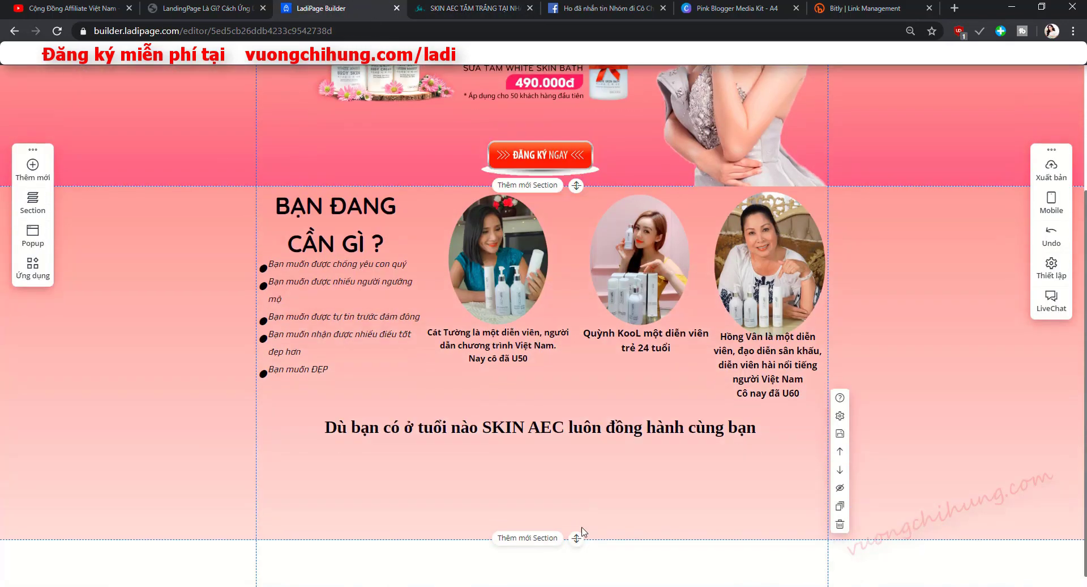
{"action": "left_click", "coordinate": [473, 8]}
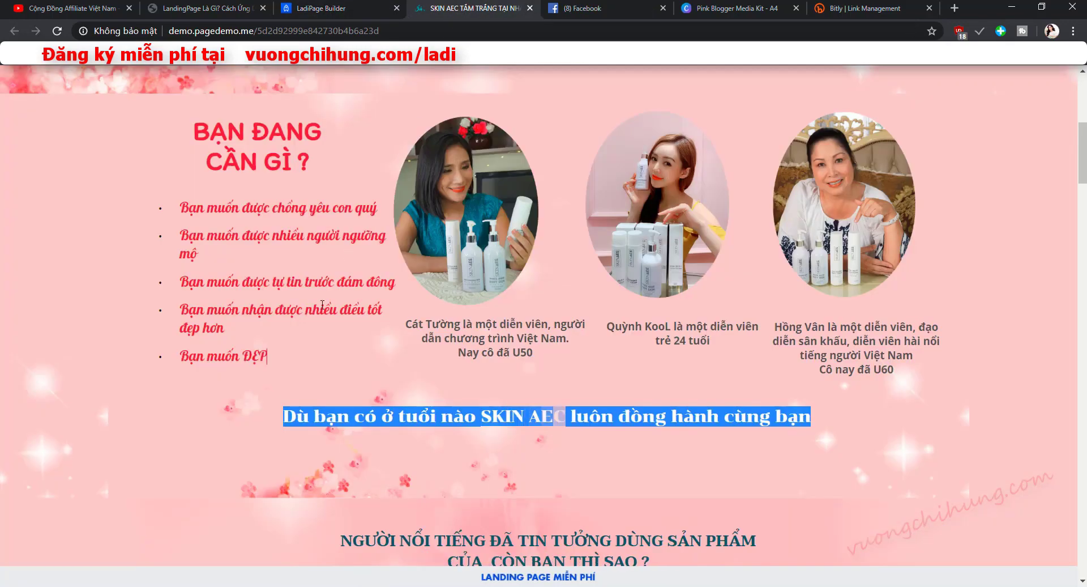
{"action": "scroll", "coordinate": [515, 362], "scroll_direction": "down", "scroll_amount": 3}
{"action": "scroll", "coordinate": [627, 200], "scroll_direction": "down", "scroll_amount": 3}
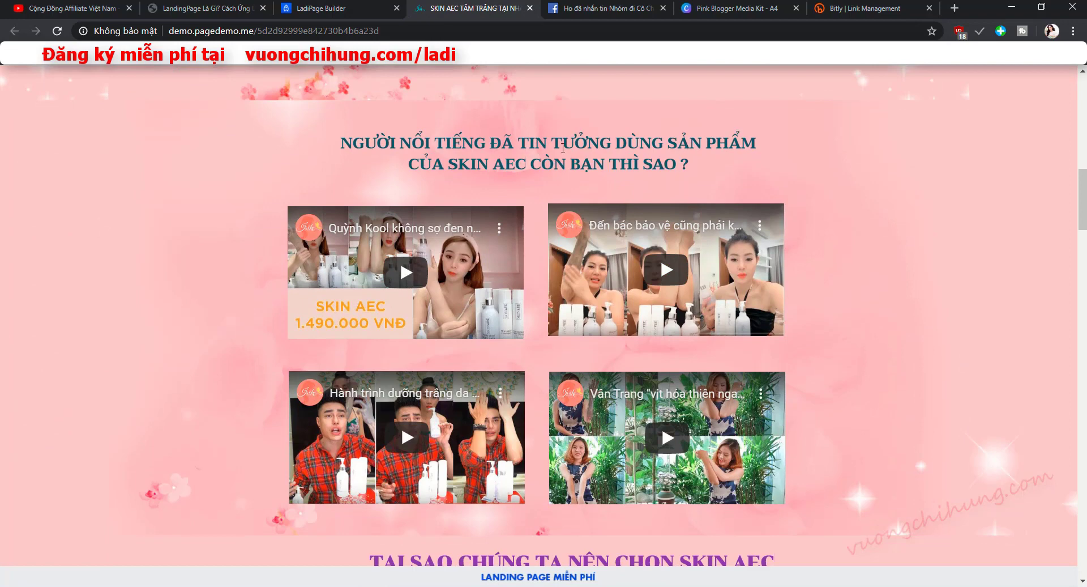
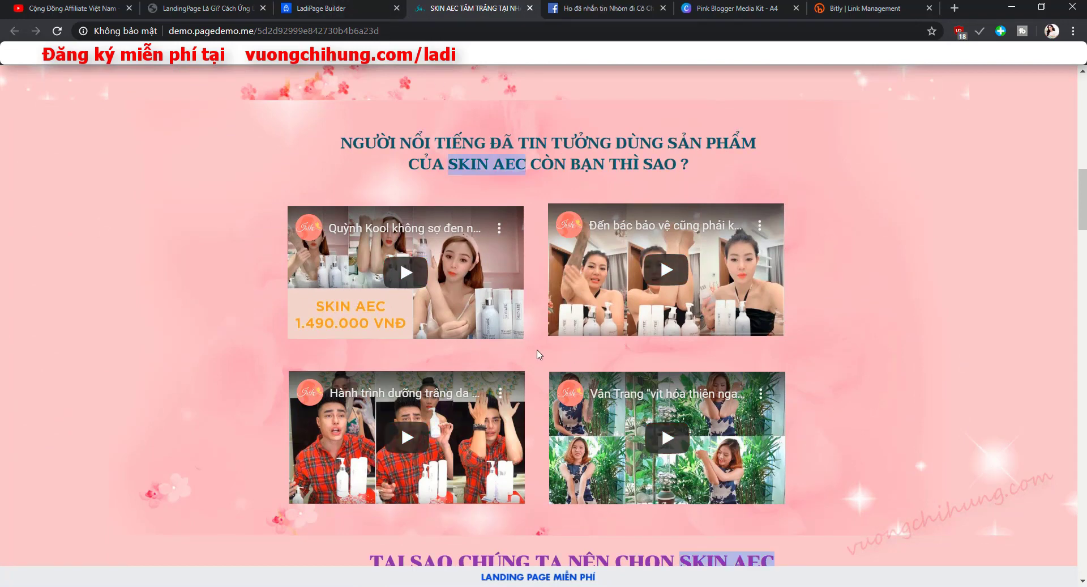
Shorten the pink section slightly and insert a blank section below it.
{"action": "key", "text": "ctrl+shift+Tab"}
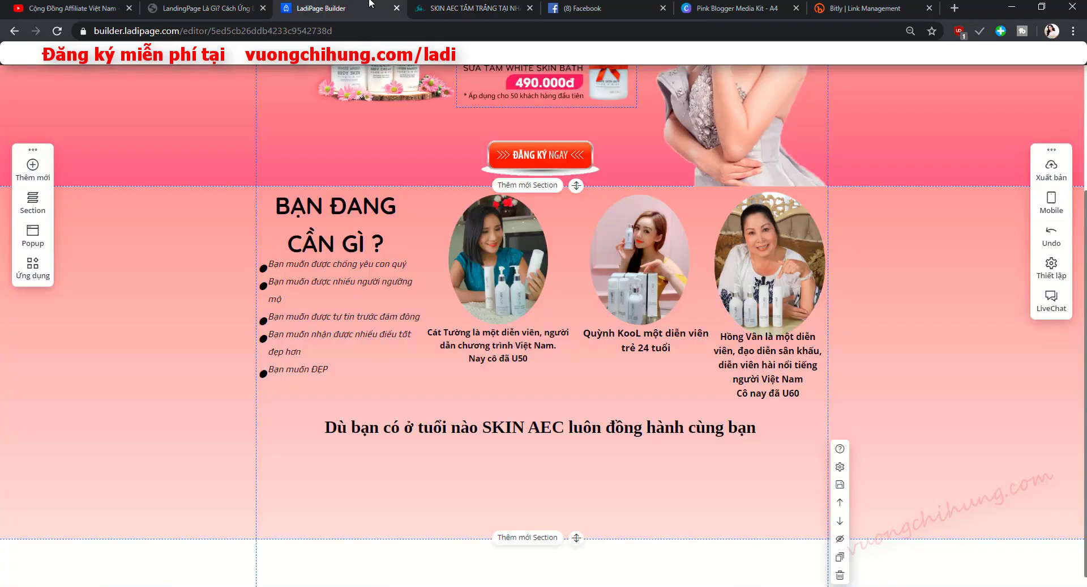
{"action": "left_click_drag", "start_coordinate": [584, 539], "coordinate": [576, 513]}
{"action": "left_click", "coordinate": [536, 512]}
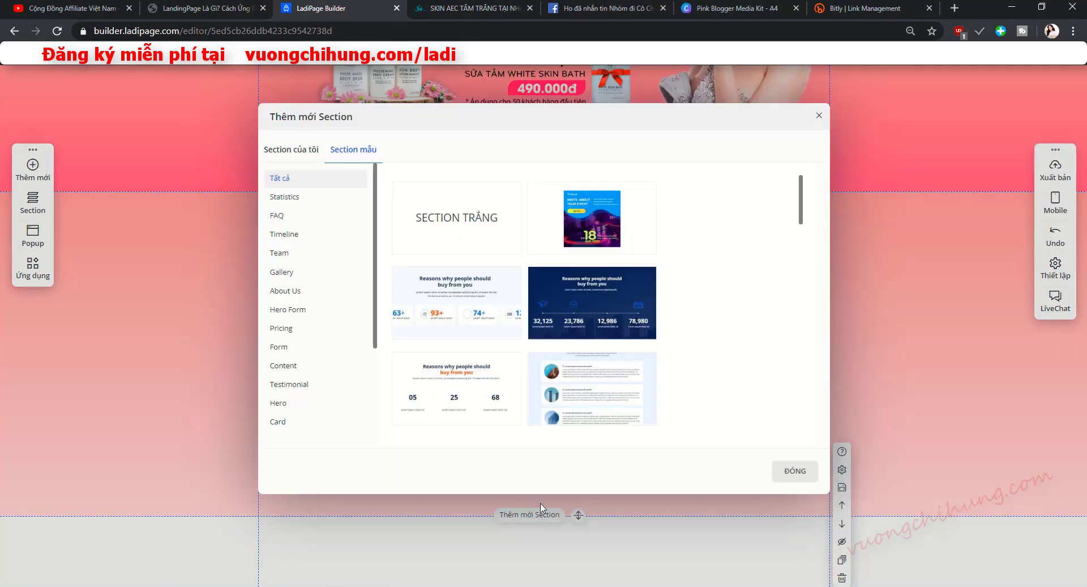
{"action": "left_click", "coordinate": [452, 222]}
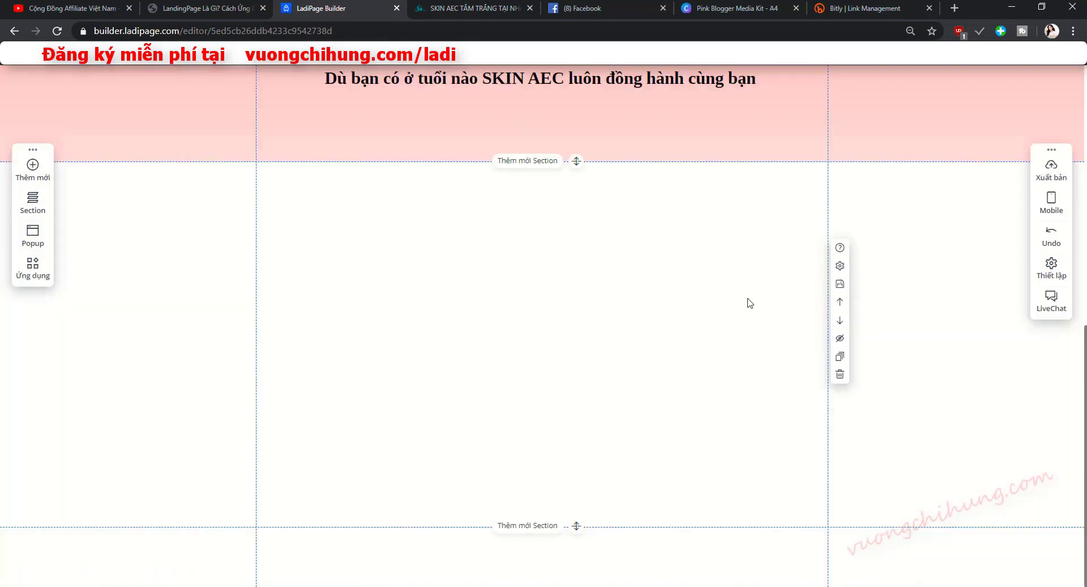
Give the new section a salmon-to-pink preset gradient background.
{"action": "left_click", "coordinate": [840, 249]}
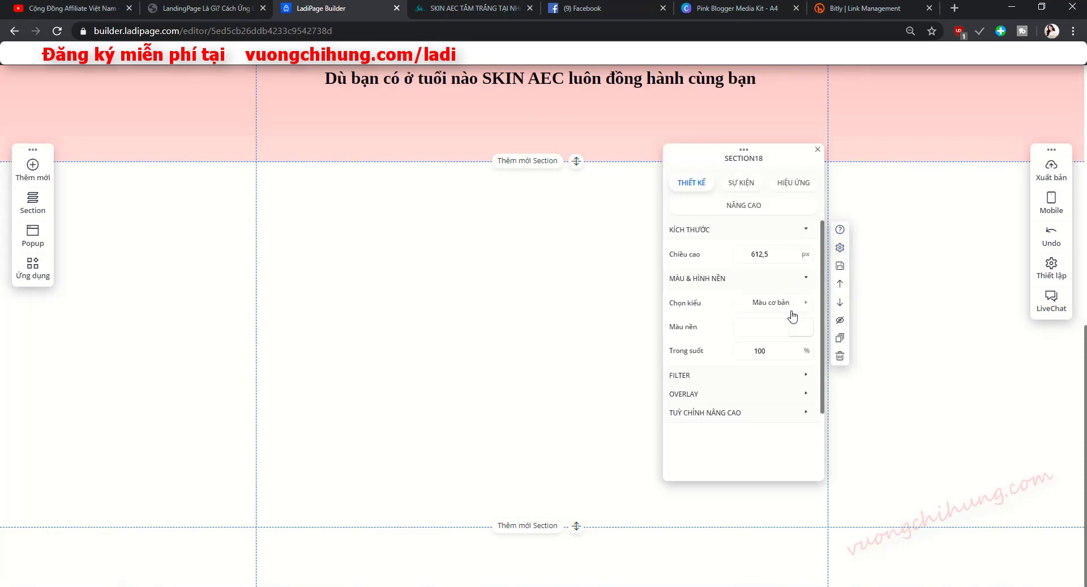
{"action": "left_click", "coordinate": [795, 306]}
{"action": "left_click", "coordinate": [777, 344]}
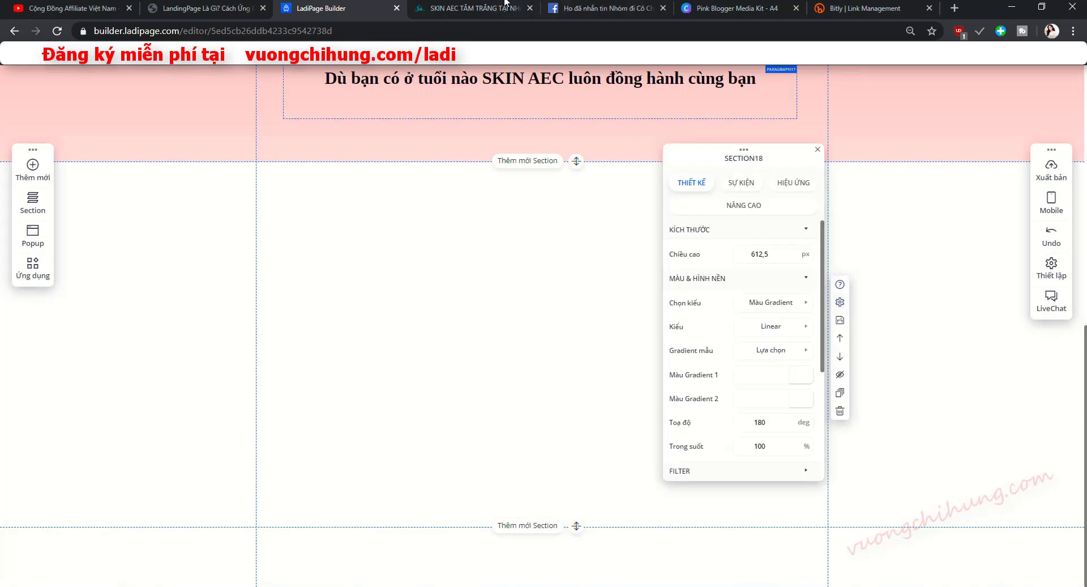
{"action": "left_click", "coordinate": [469, 5]}
{"action": "left_click", "coordinate": [368, 7]}
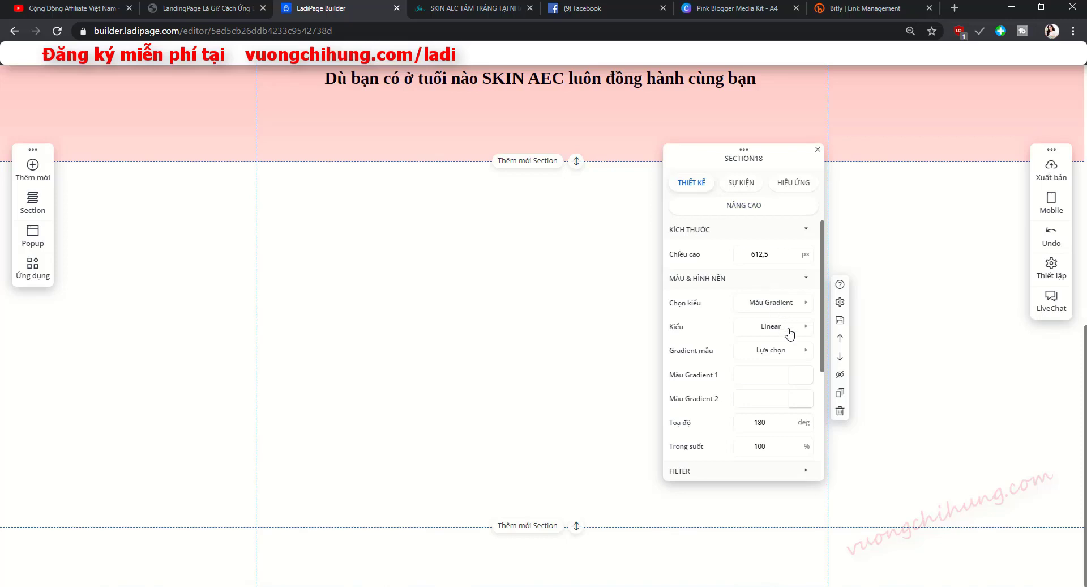
{"action": "left_click", "coordinate": [789, 353]}
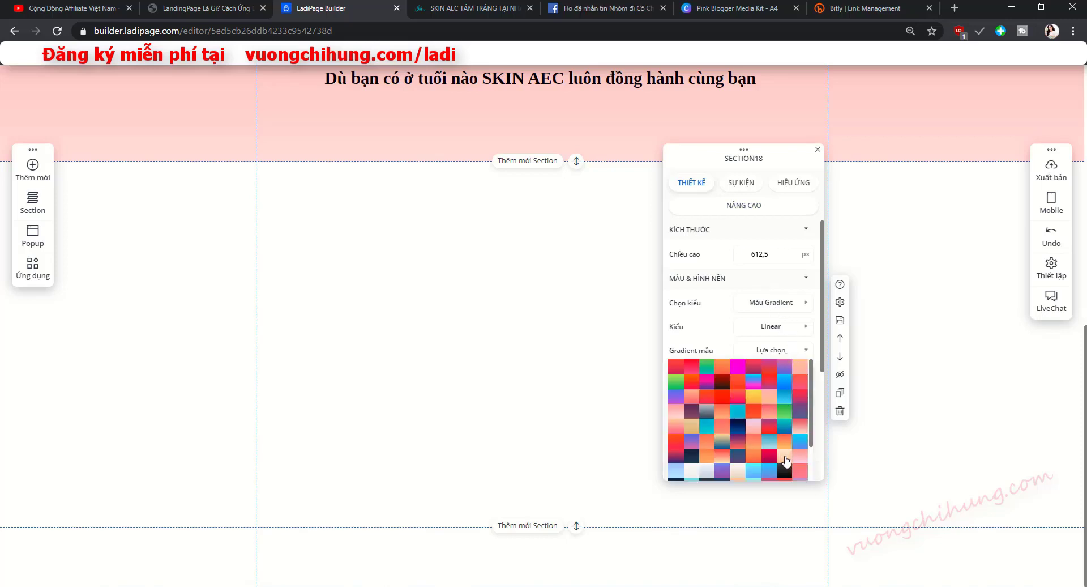
{"action": "left_click", "coordinate": [785, 458]}
{"action": "left_click", "coordinate": [802, 461]}
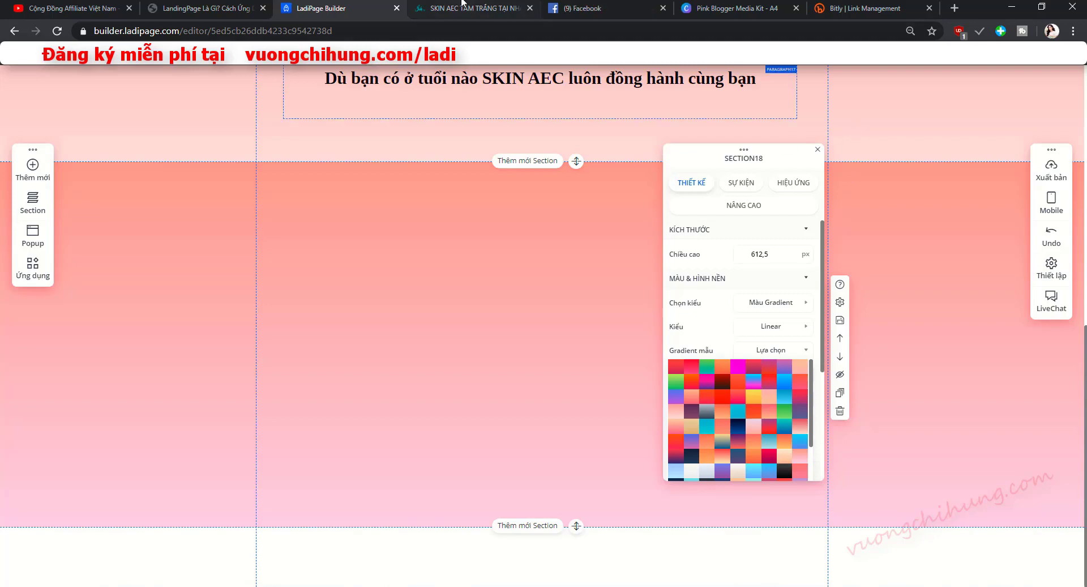
Select the celebrity heading text on the demo page, then close the section settings.
{"action": "left_click", "coordinate": [461, 8]}
{"action": "left_click_drag", "start_coordinate": [342, 143], "coordinate": [707, 163]}
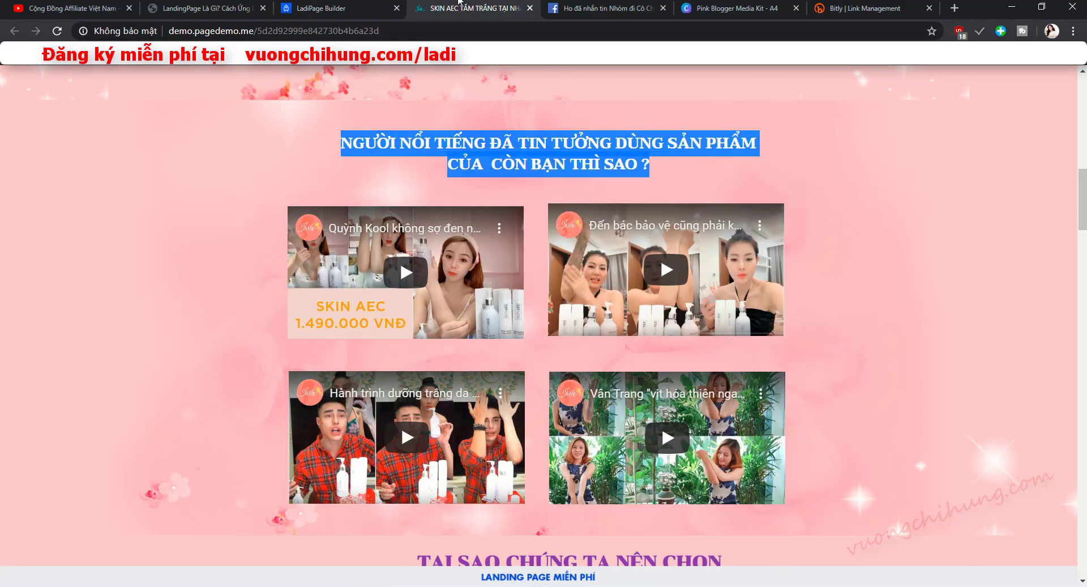
{"action": "left_click", "coordinate": [320, 8]}
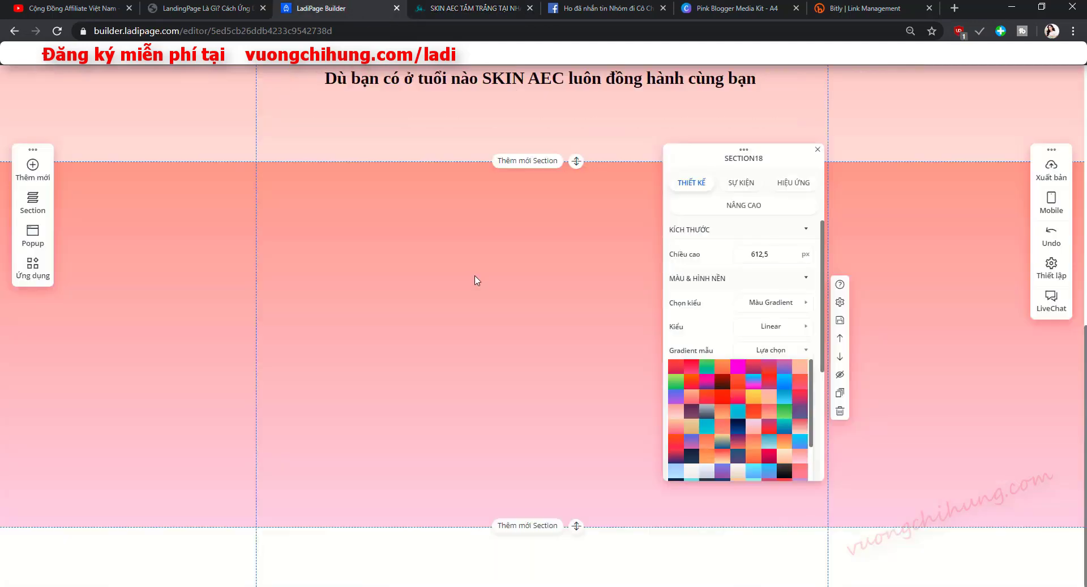
{"action": "left_click", "coordinate": [818, 149]}
{"action": "left_click", "coordinate": [33, 170]}
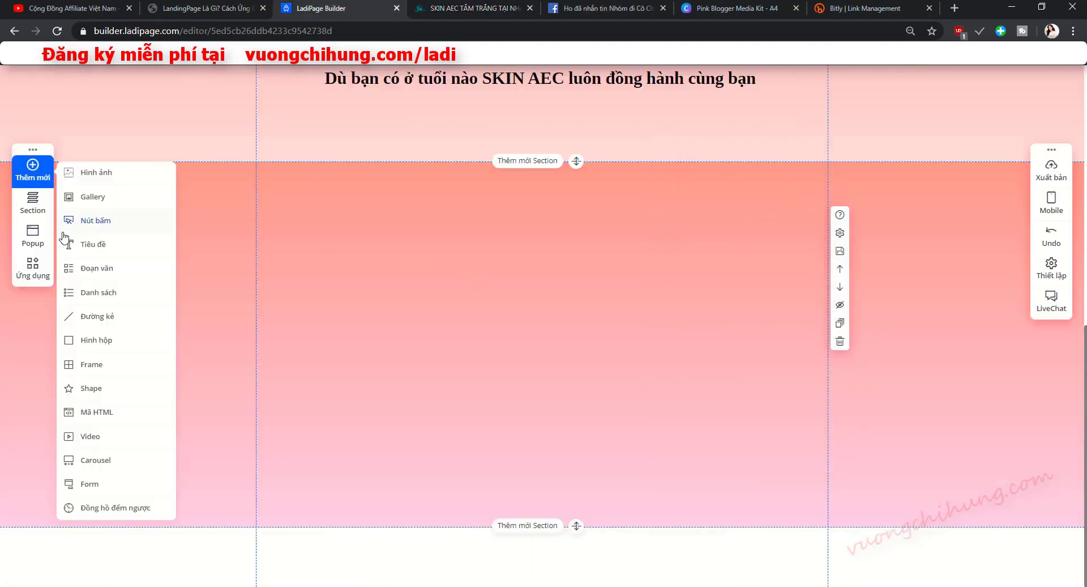
Add a headline with the pasted celebrity heading, widened to one line and centred near the top.
{"action": "left_click", "coordinate": [97, 245]}
{"action": "double_click", "coordinate": [546, 336]}
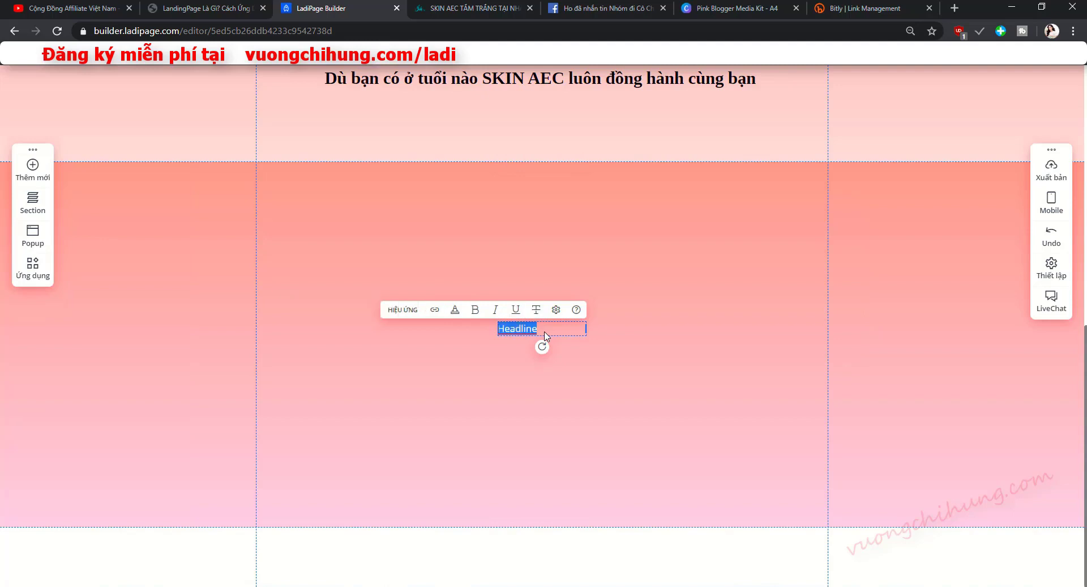
{"action": "type", "text": "NGƯỜI NỔI TIẾNG ĐÃ TIN TƯỞNG DÙNG SẢN PHẨM CỦA SKIN AEC CÒN BẠN THÌ SAO ?"}
{"action": "key", "text": "Escape"}
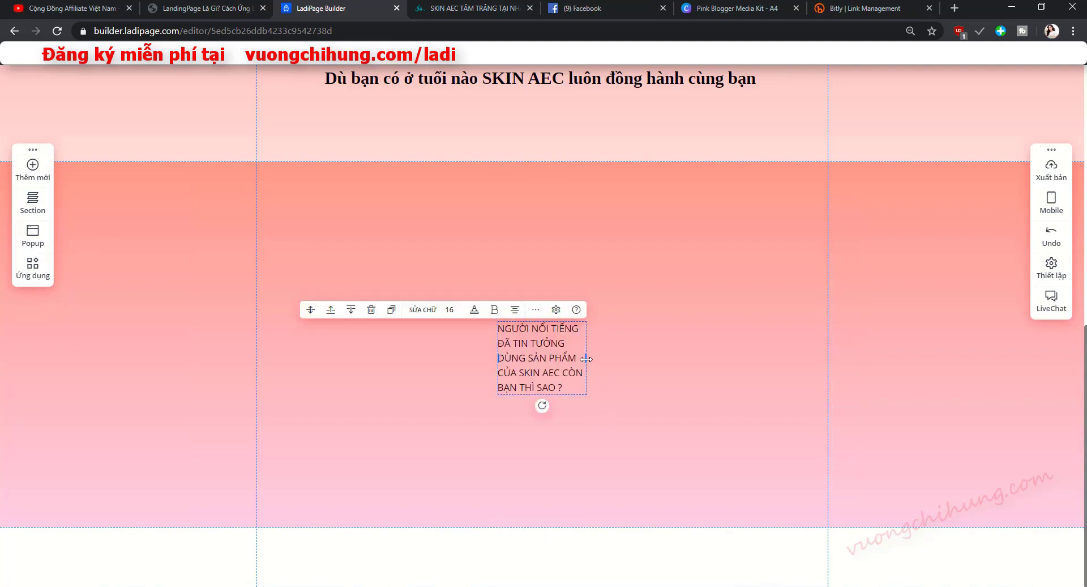
{"action": "left_click_drag", "start_coordinate": [588, 358], "coordinate": [798, 351]}
{"action": "left_click_drag", "start_coordinate": [501, 335], "coordinate": [284, 333]}
{"action": "left_click_drag", "start_coordinate": [501, 333], "coordinate": [502, 197]}
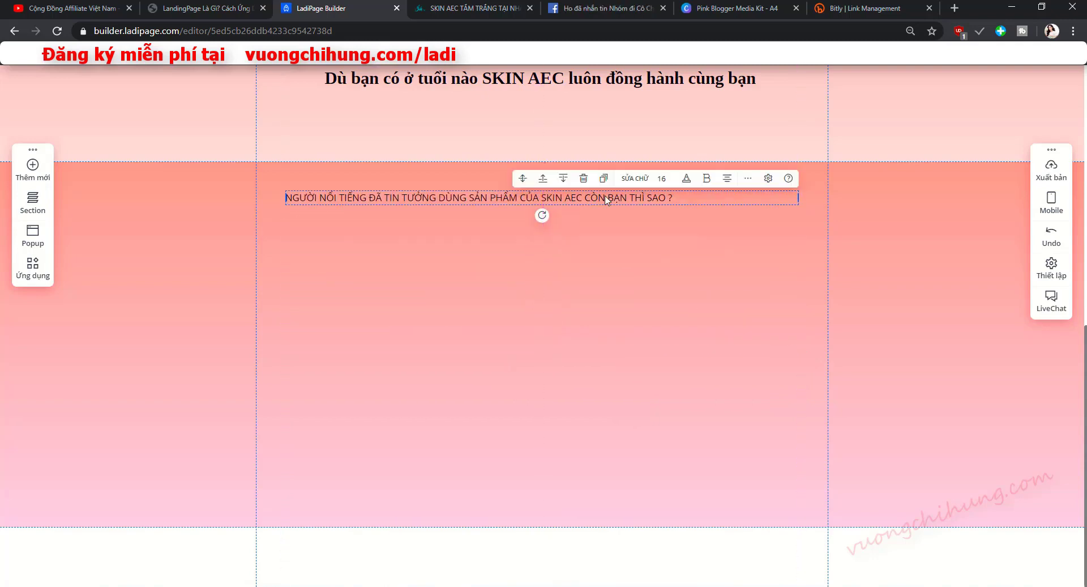
{"action": "left_click", "coordinate": [727, 179]}
{"action": "left_click", "coordinate": [691, 221]}
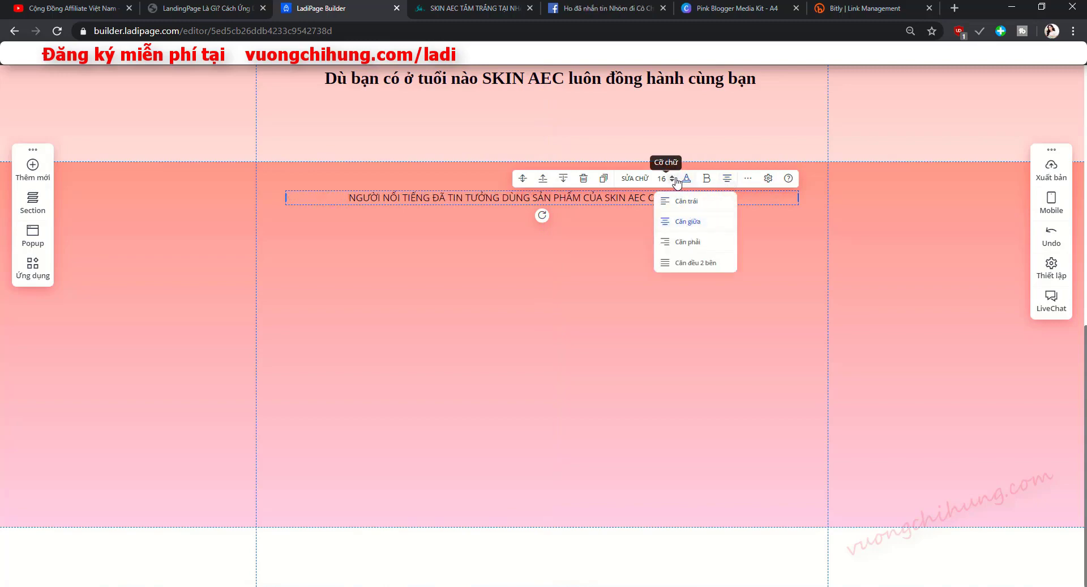
Increase the heading font size to 33, checking the demo page heading.
{"action": "left_click", "coordinate": [673, 177]}
{"action": "left_click", "coordinate": [673, 177]}
{"action": "left_click", "coordinate": [673, 178]}
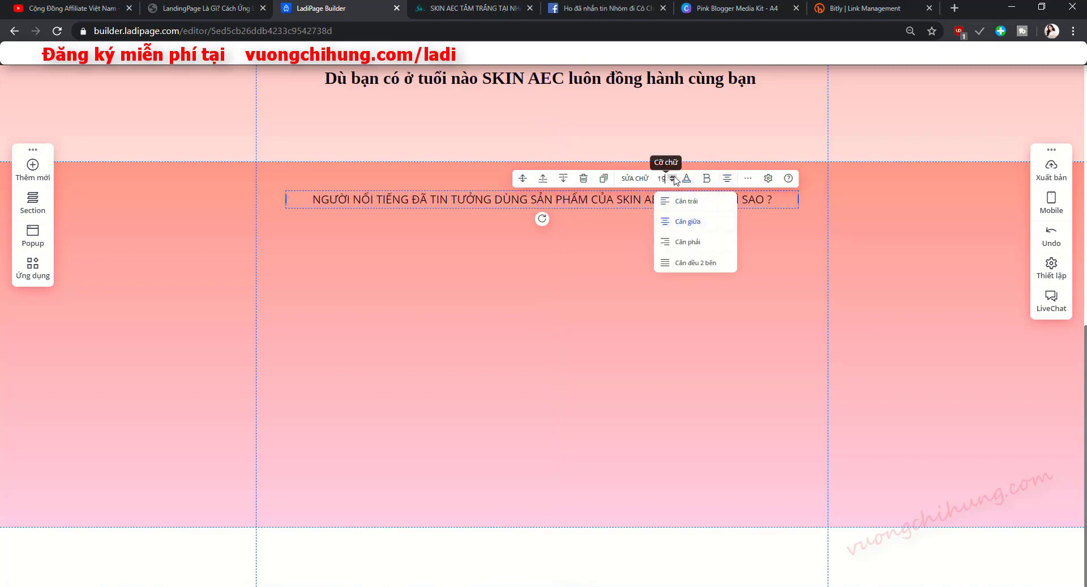
{"action": "left_click", "coordinate": [469, 8]}
{"action": "left_click", "coordinate": [373, 6]}
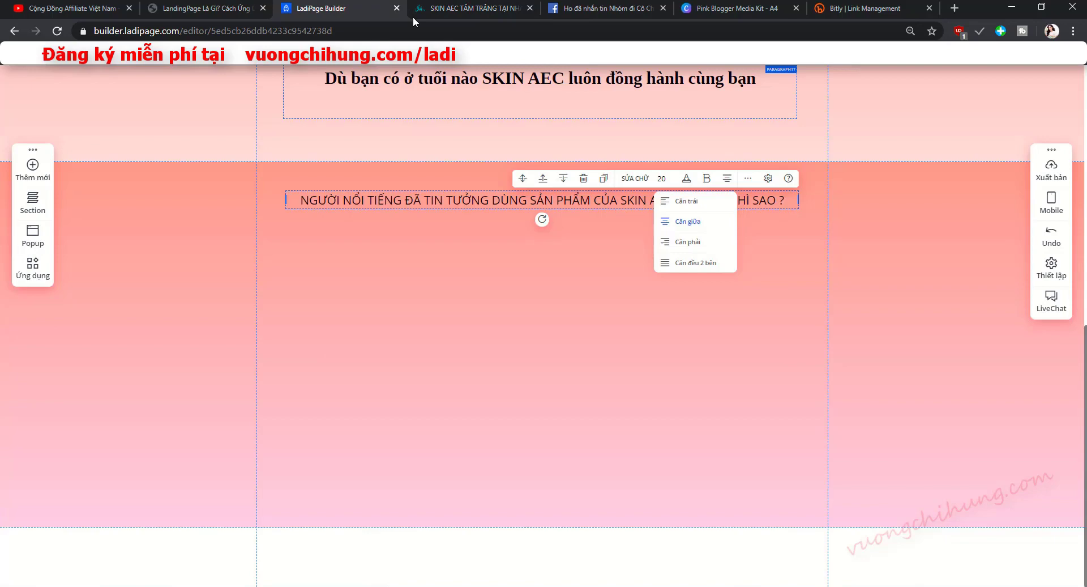
{"action": "left_click", "coordinate": [672, 177]}
{"action": "left_click", "coordinate": [673, 178]}
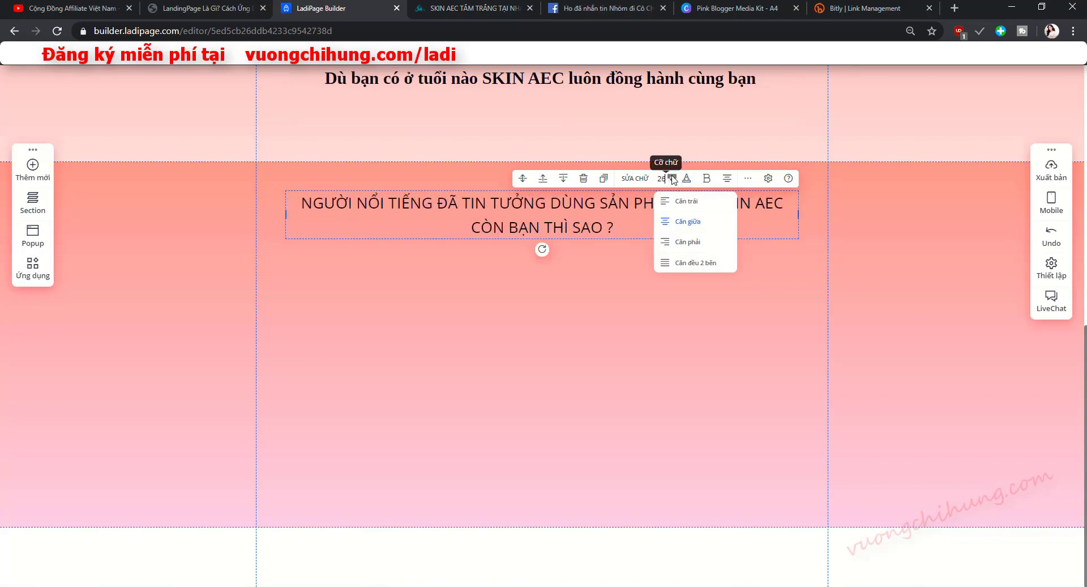
{"action": "left_click", "coordinate": [673, 177]}
{"action": "left_click", "coordinate": [672, 177]}
{"action": "key", "text": "ctrl+Tab"}
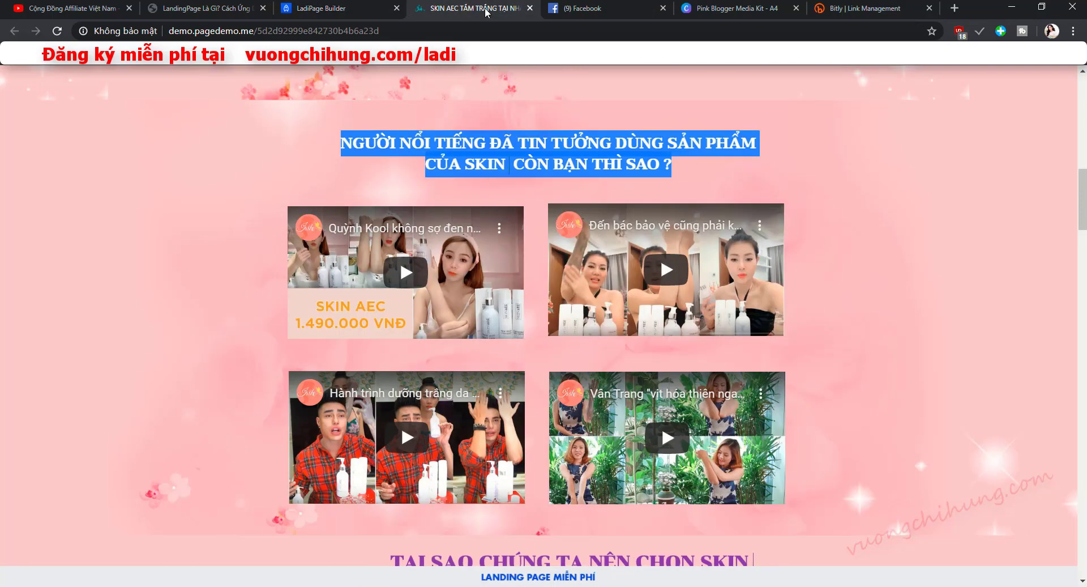
{"action": "key", "text": "ctrl+shift+Tab"}
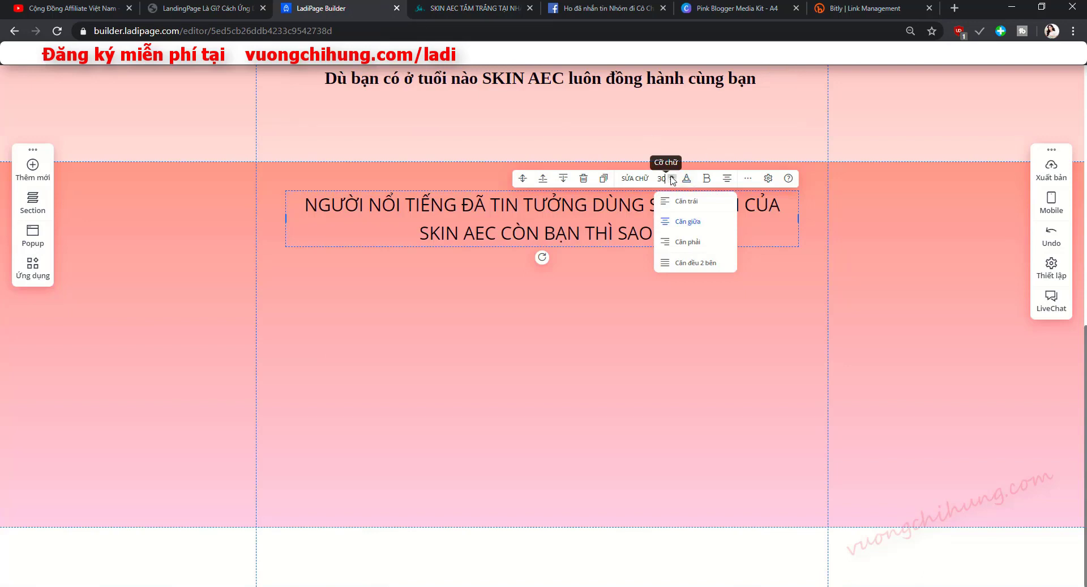
{"action": "left_click", "coordinate": [672, 176]}
{"action": "left_click", "coordinate": [673, 177]}
{"action": "left_click", "coordinate": [673, 177]}
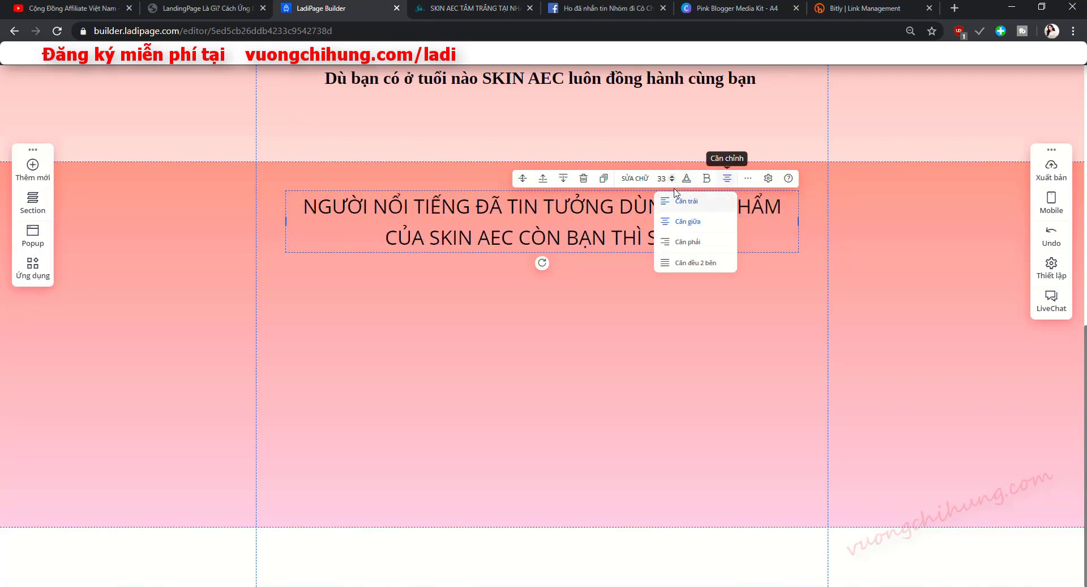
Make the heading bold.
{"action": "left_click", "coordinate": [706, 178]}
{"action": "left_click", "coordinate": [687, 203]}
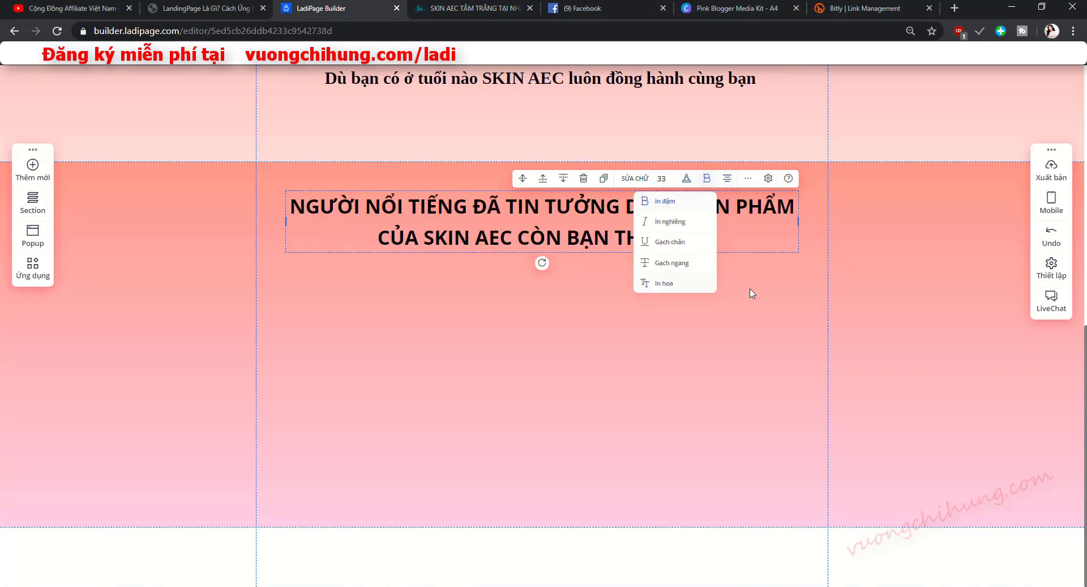
{"action": "left_click", "coordinate": [748, 320]}
{"action": "left_click", "coordinate": [648, 212]}
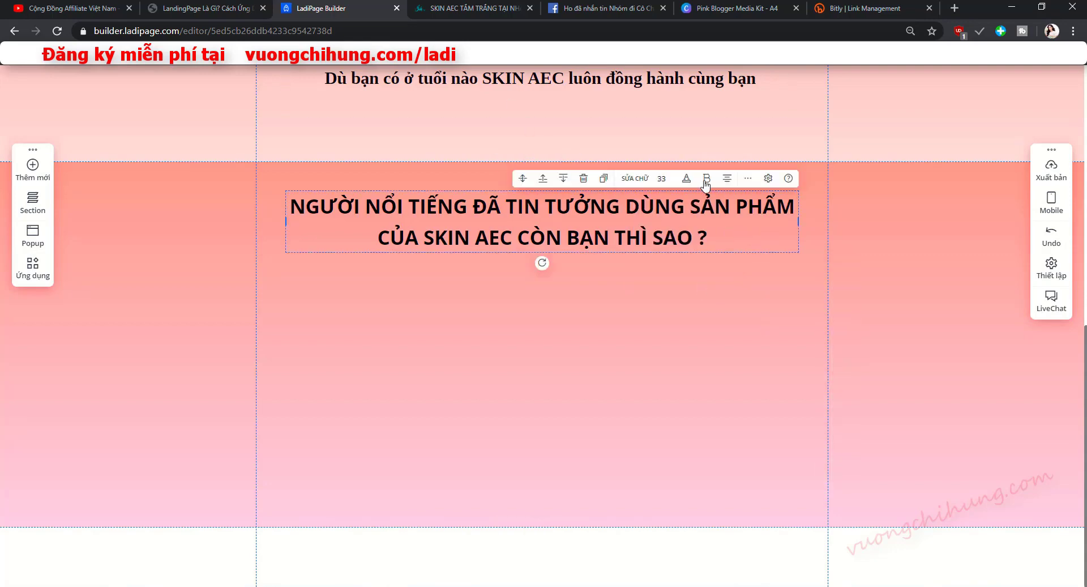
Colour the heading a slightly darkened dark green and nudge it up, still centred.
{"action": "left_click", "coordinate": [687, 178]}
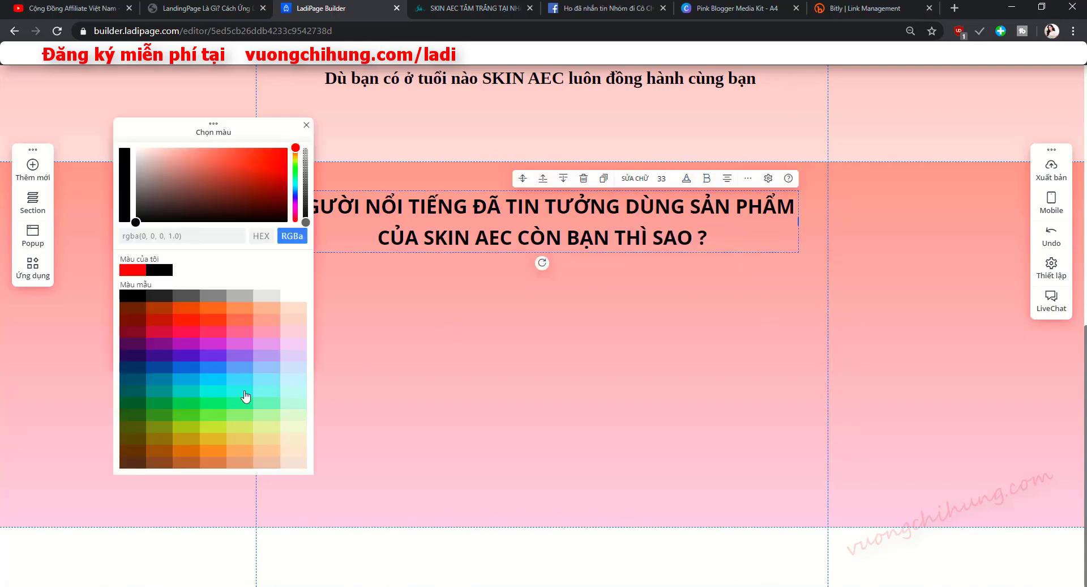
{"action": "left_click", "coordinate": [201, 362]}
{"action": "left_click", "coordinate": [157, 397]}
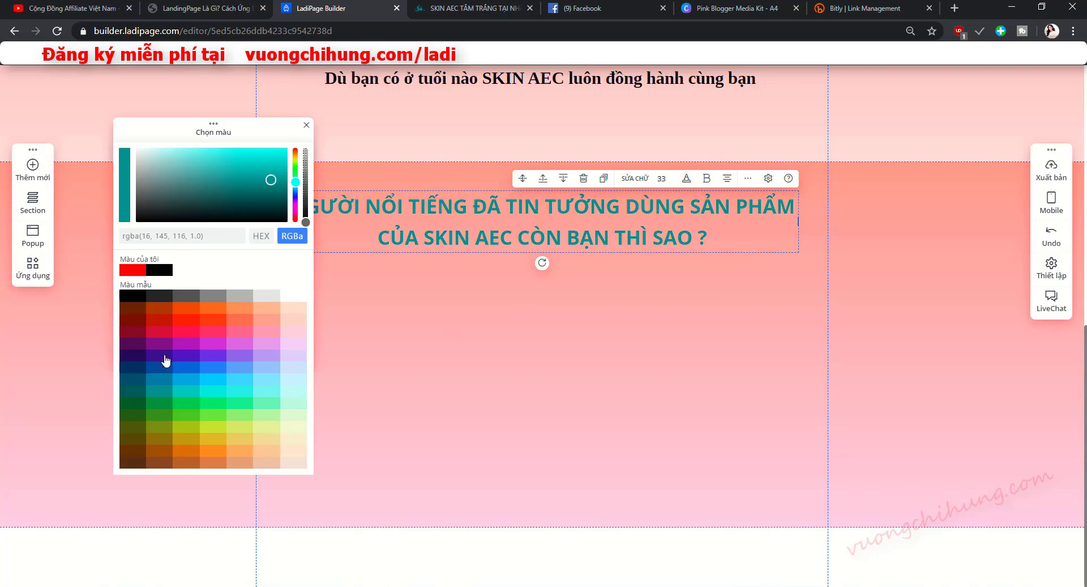
{"action": "left_click", "coordinate": [134, 360]}
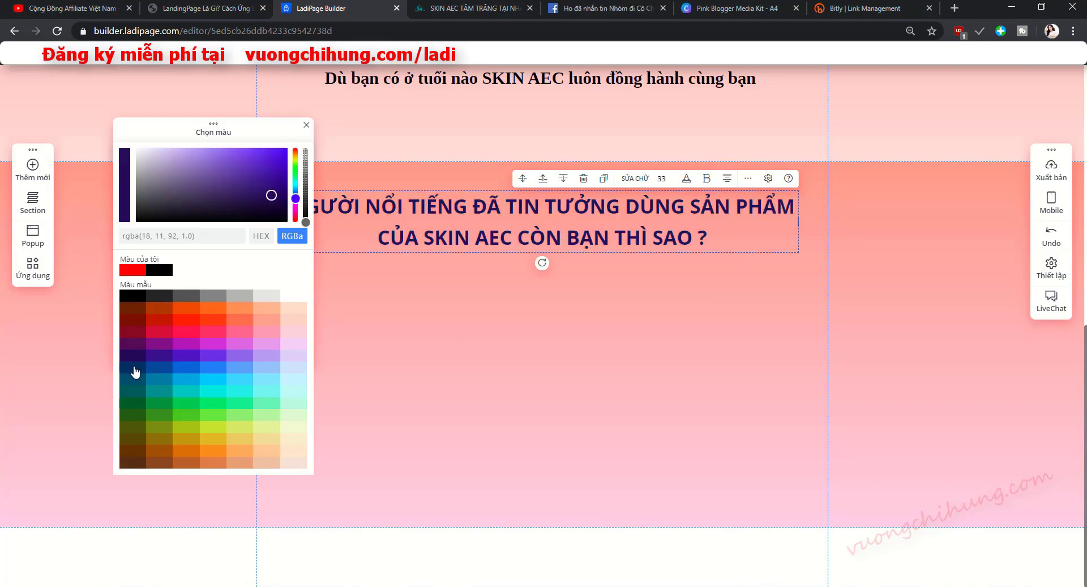
{"action": "left_click", "coordinate": [135, 371]}
{"action": "left_click", "coordinate": [158, 372]}
{"action": "left_click", "coordinate": [433, 5]}
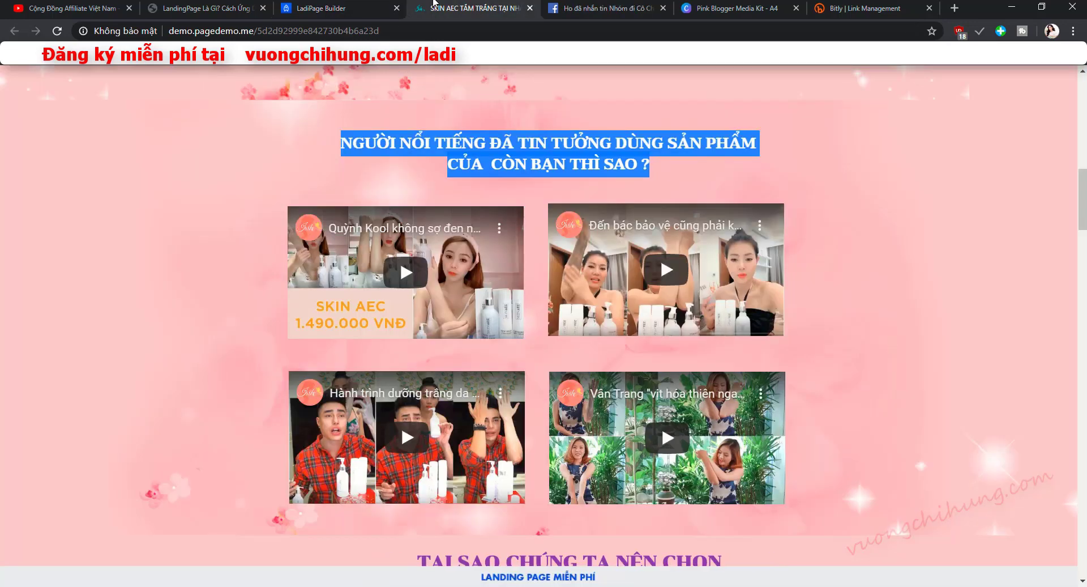
{"action": "left_click", "coordinate": [366, 7]}
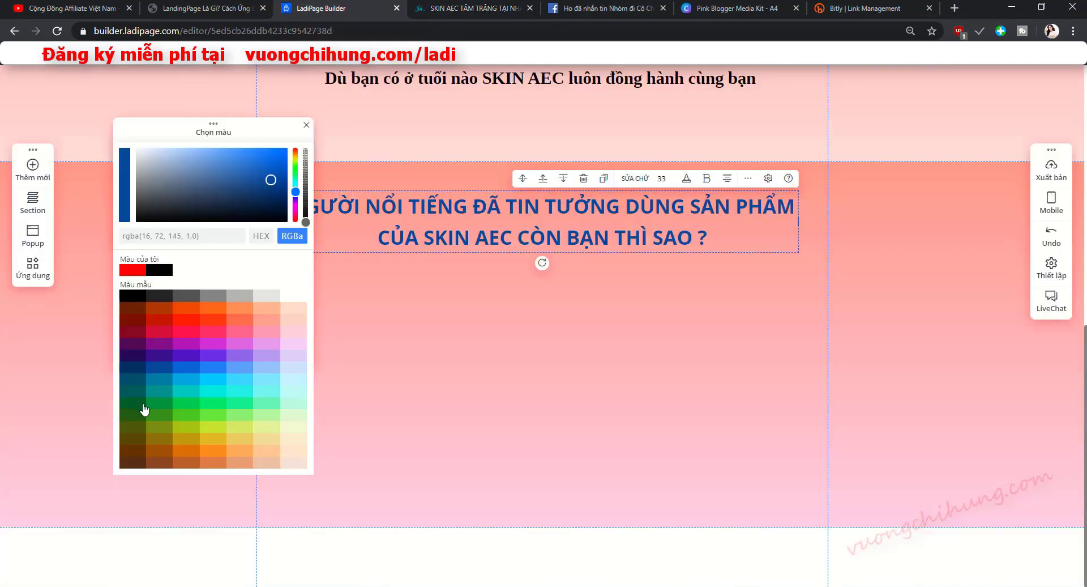
{"action": "left_click", "coordinate": [139, 403]}
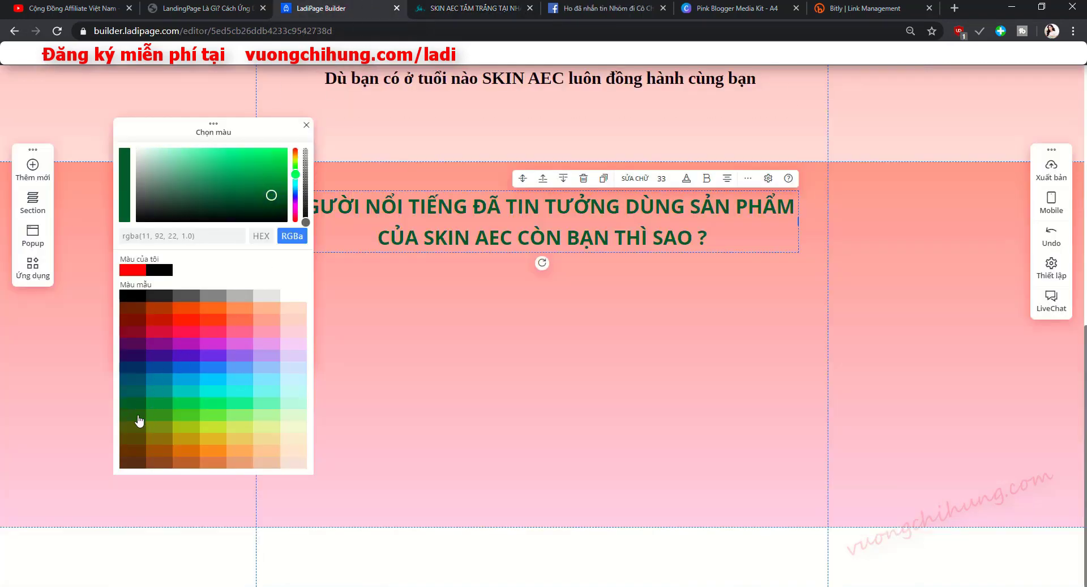
{"action": "left_click_drag", "start_coordinate": [271, 195], "coordinate": [276, 203]}
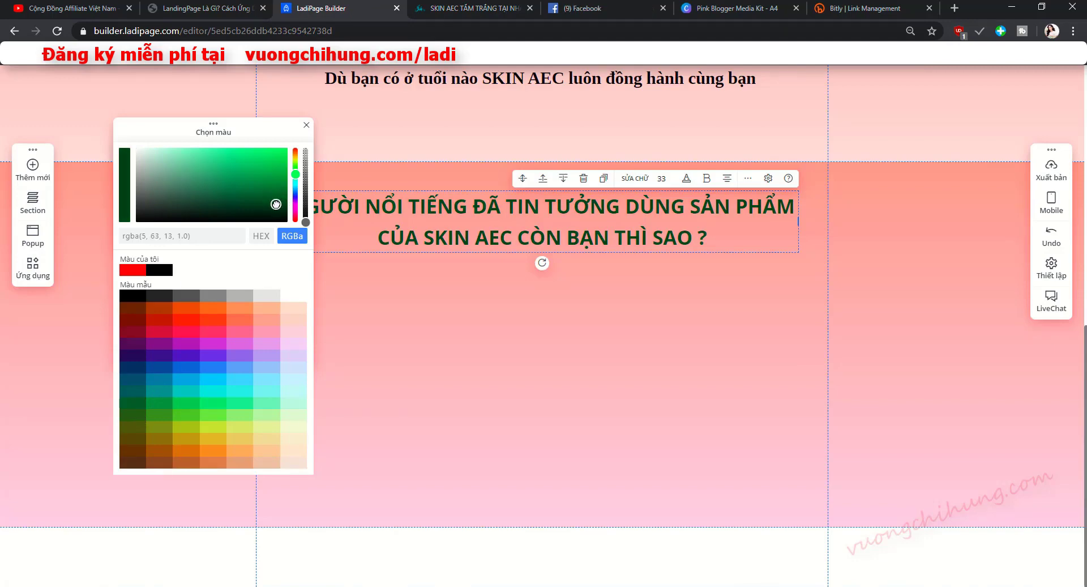
{"action": "left_click", "coordinate": [486, 320]}
{"action": "left_click_drag", "start_coordinate": [508, 235], "coordinate": [508, 221]}
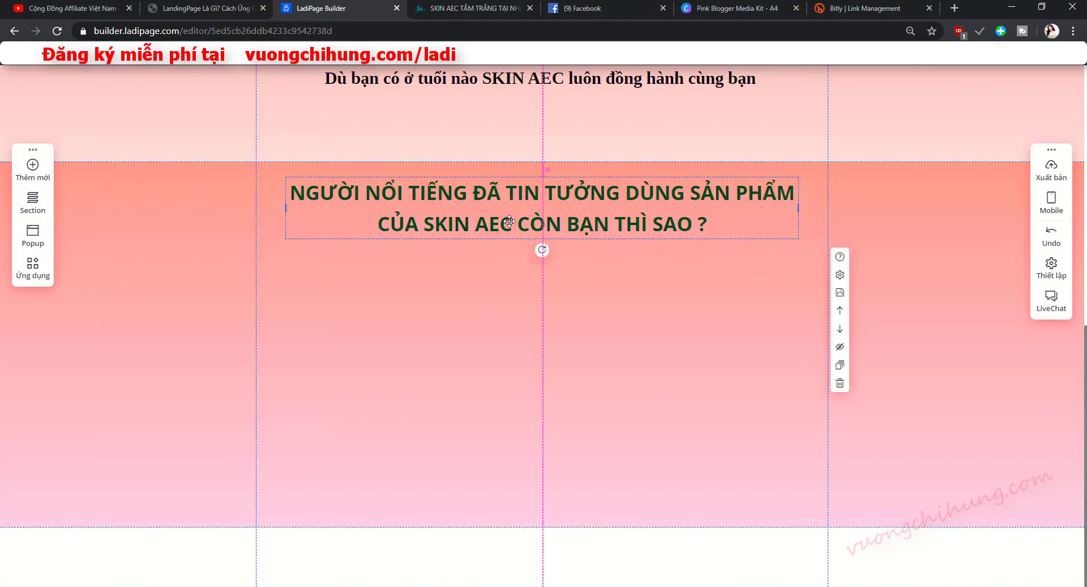
Add a video element, enlarge it, and place it under the heading's left half.
{"action": "left_click", "coordinate": [39, 180]}
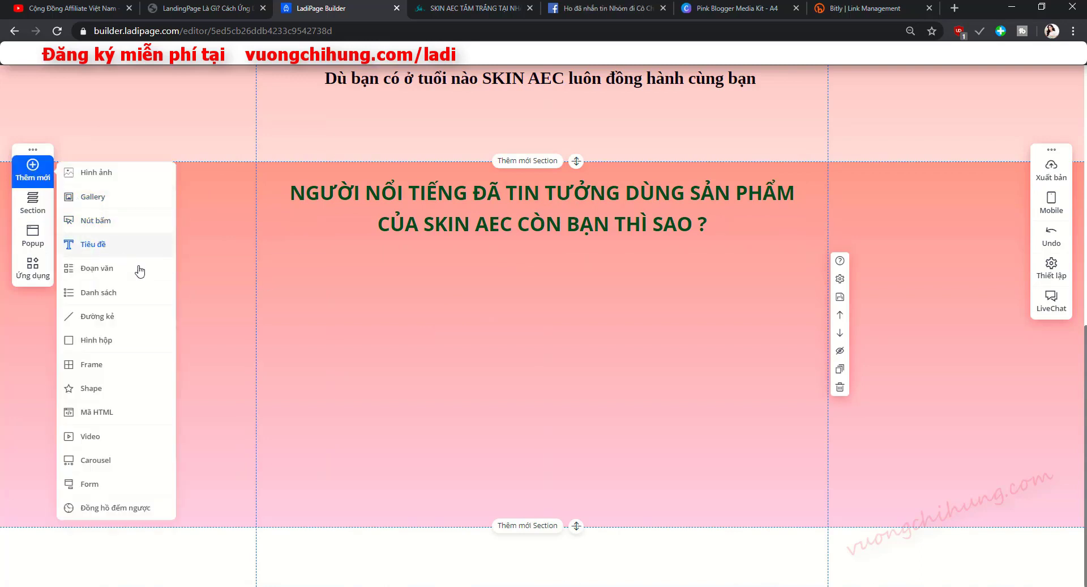
{"action": "left_click", "coordinate": [91, 438]}
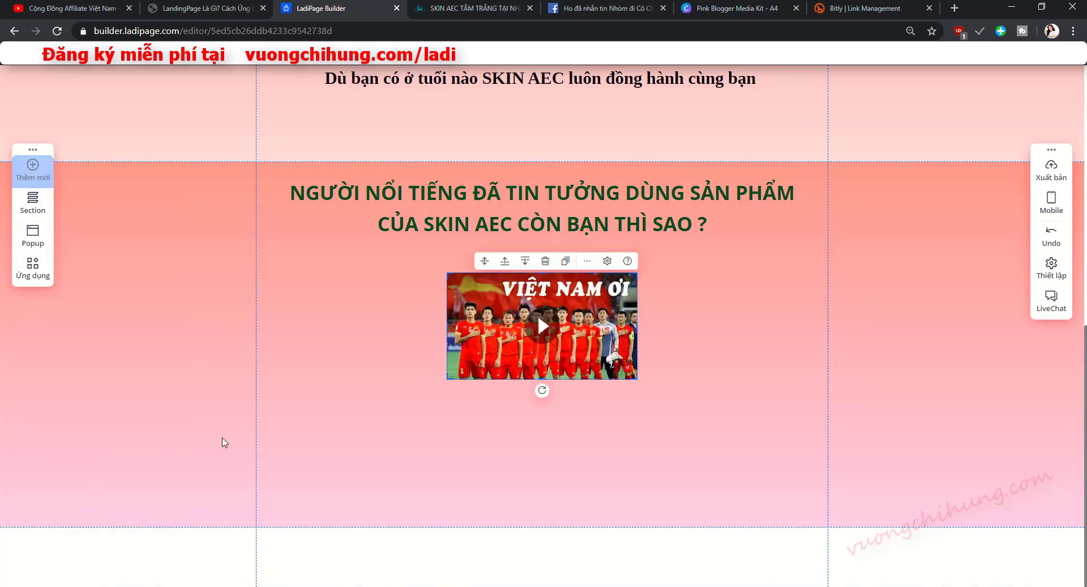
{"action": "left_click_drag", "start_coordinate": [537, 312], "coordinate": [448, 335]}
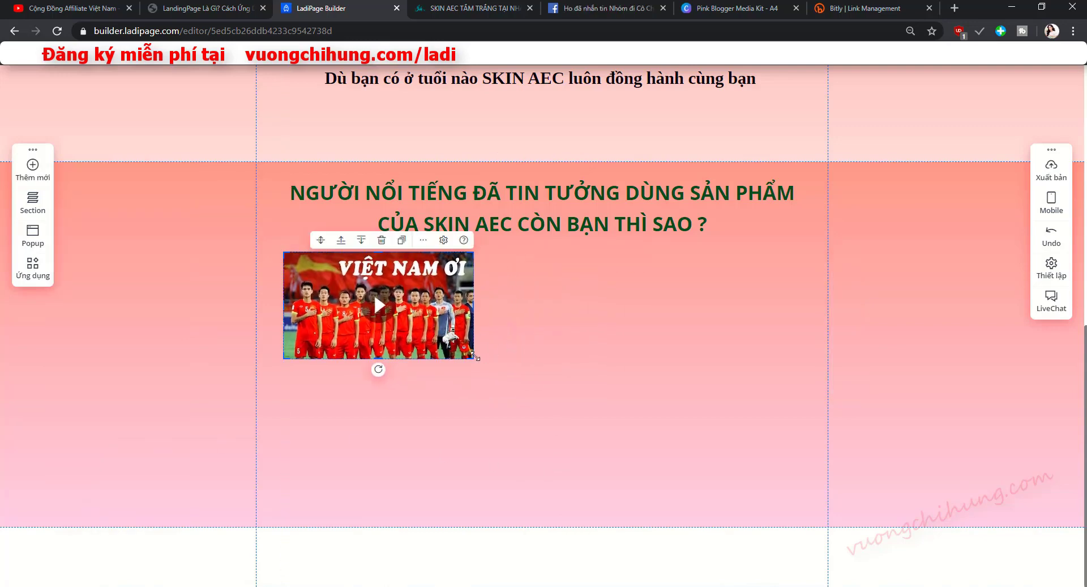
{"action": "left_click", "coordinate": [453, 7]}
{"action": "left_click", "coordinate": [351, 8]}
{"action": "left_click_drag", "start_coordinate": [473, 359], "coordinate": [485, 365]}
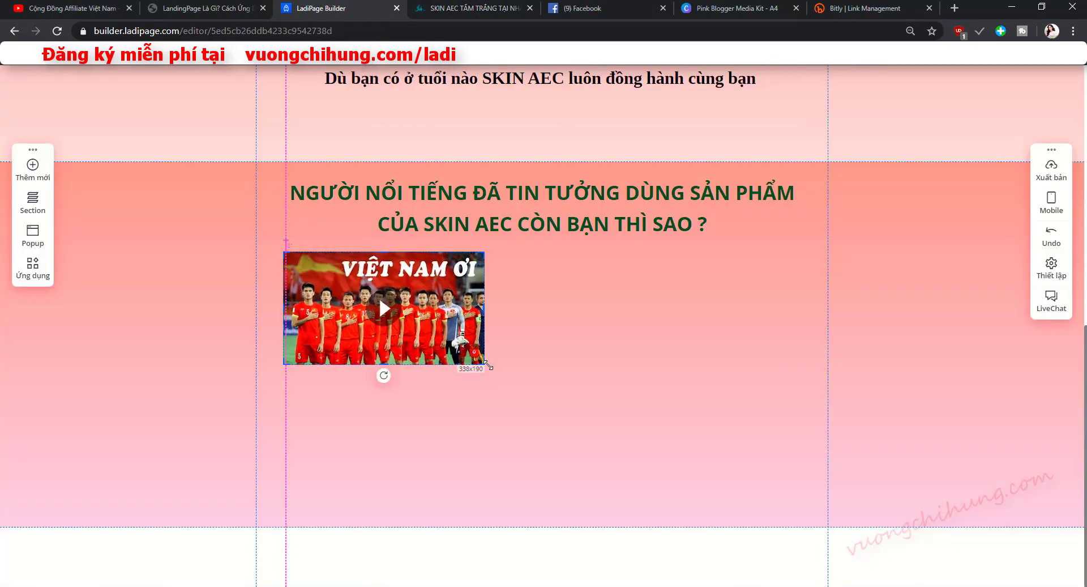
{"action": "left_click_drag", "start_coordinate": [455, 331], "coordinate": [505, 328]}
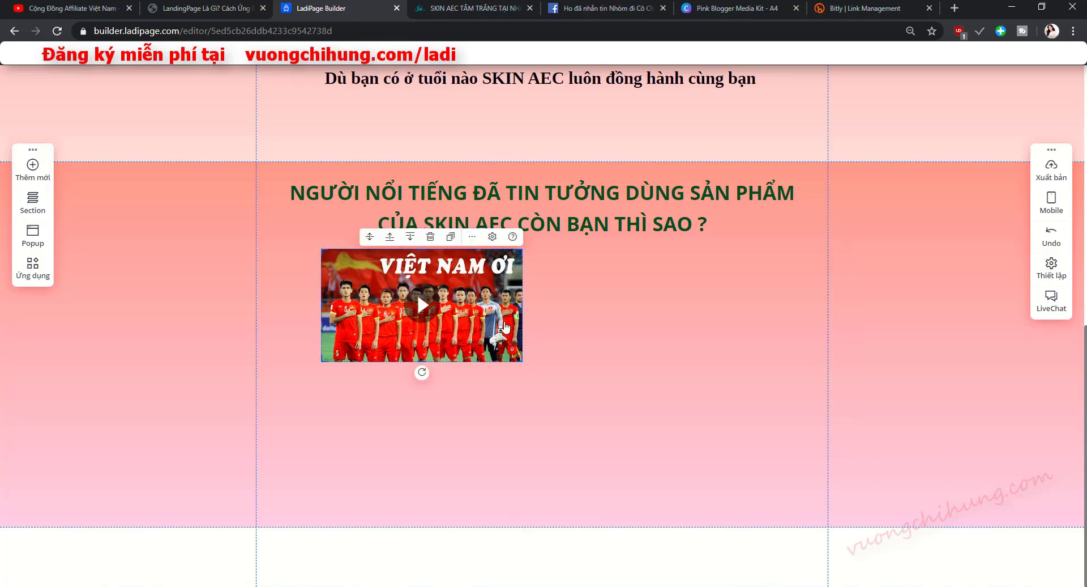
Duplicate the video three times with Ctrl+D to form a 2x2 grid.
{"action": "key", "text": "ctrl+d"}
{"action": "left_click_drag", "start_coordinate": [506, 327], "coordinate": [657, 286]}
{"action": "key", "text": "ctrl+d"}
{"action": "left_click_drag", "start_coordinate": [523, 308], "coordinate": [455, 453]}
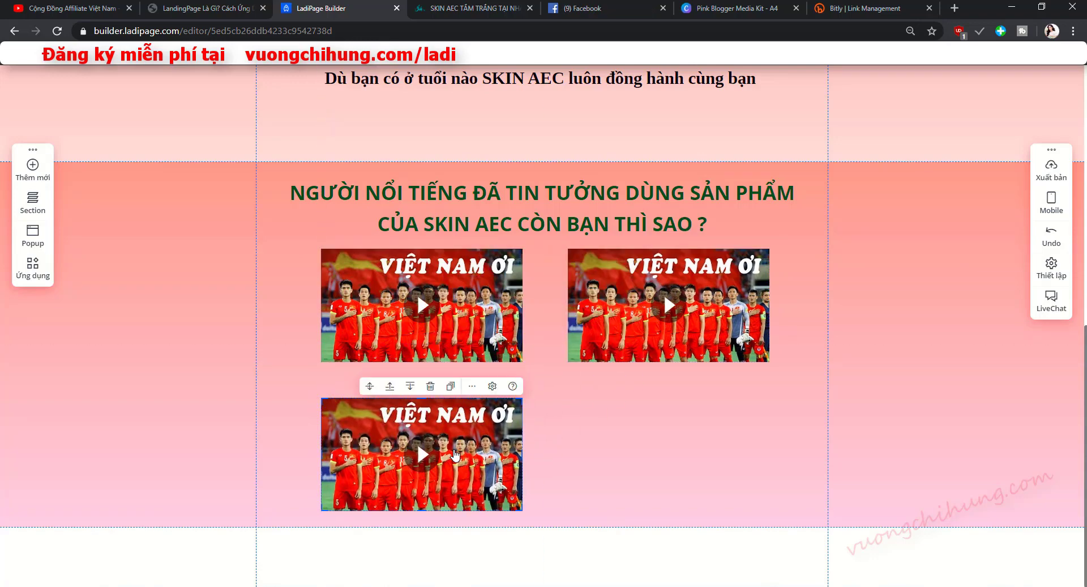
{"action": "key", "text": "ctrl+d"}
{"action": "left_click_drag", "start_coordinate": [542, 325], "coordinate": [669, 469]}
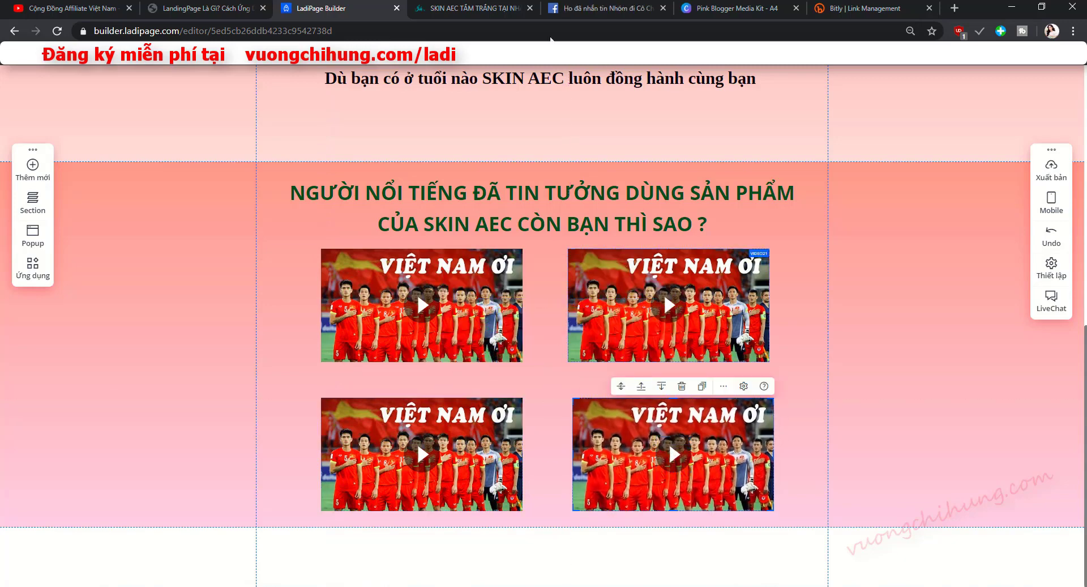
{"action": "left_click", "coordinate": [470, 8]}
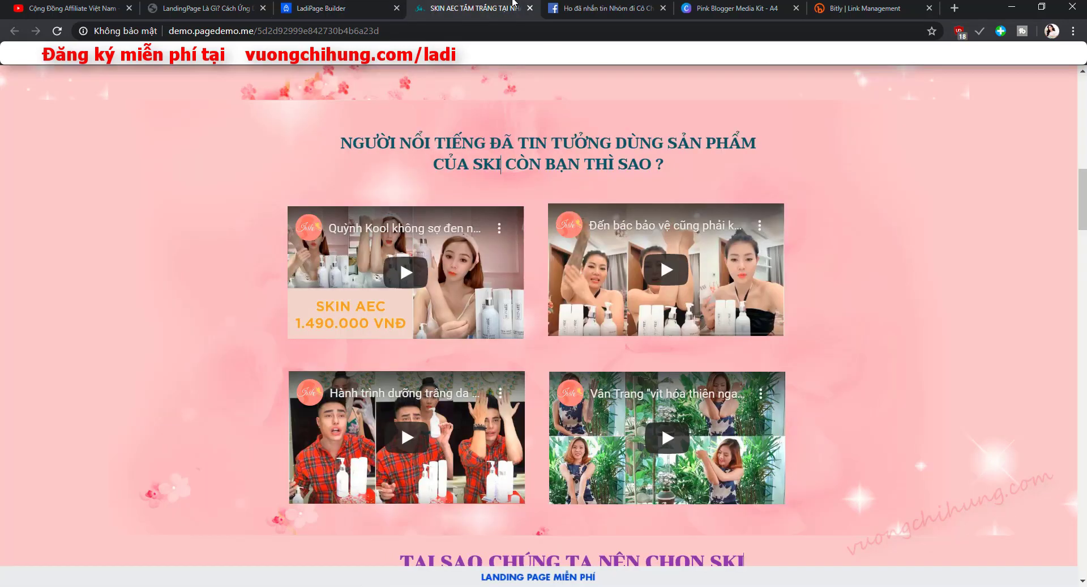
Open the first demo video on YouTube, strip &feature=emb_logo from its link, and pause and mute it.
{"action": "left_click", "coordinate": [413, 281]}
{"action": "left_click", "coordinate": [469, 326]}
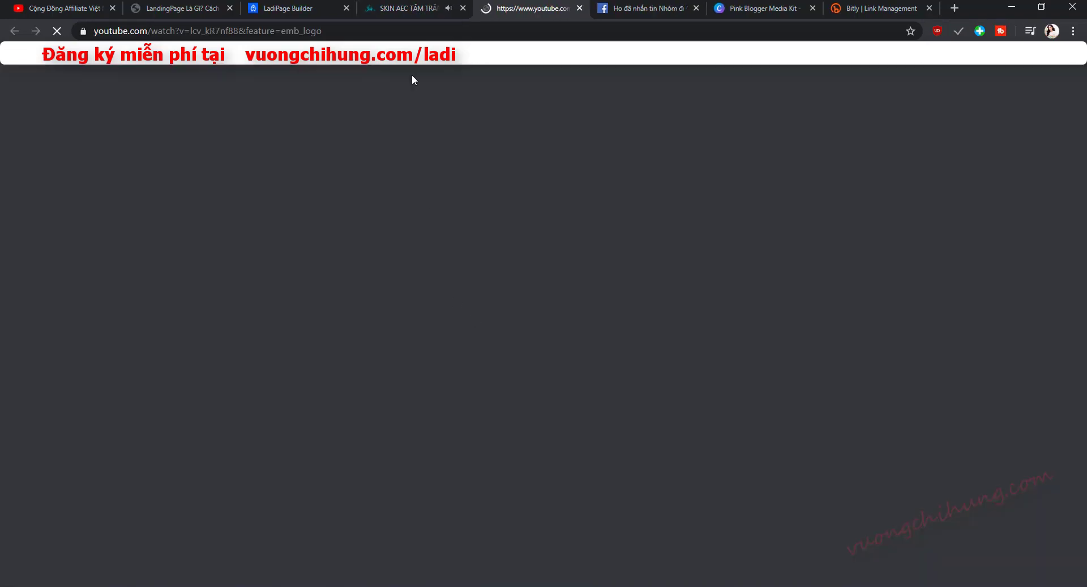
{"action": "left_click", "coordinate": [408, 8]}
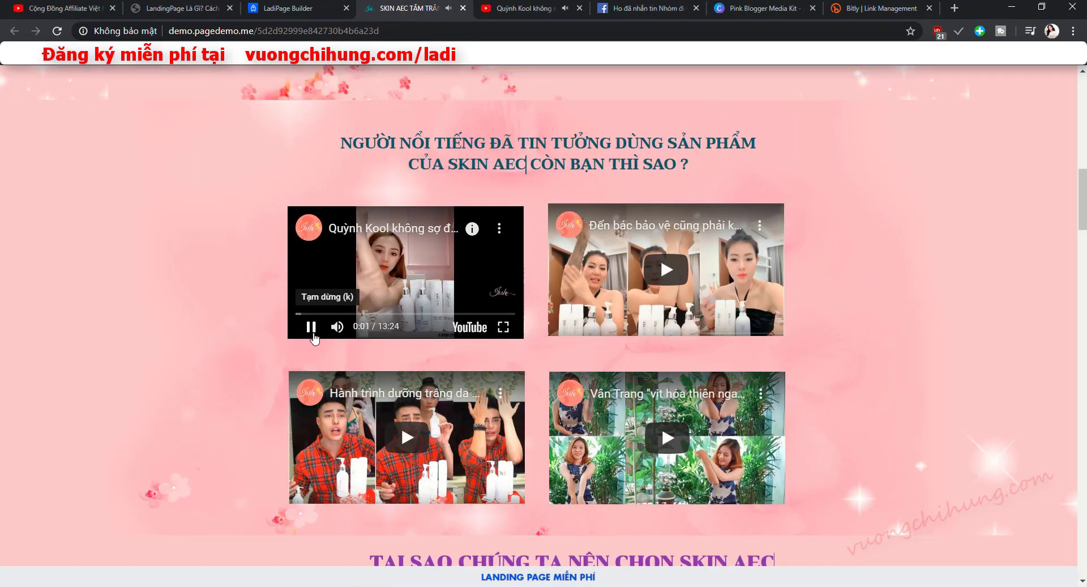
{"action": "left_click", "coordinate": [517, 8]}
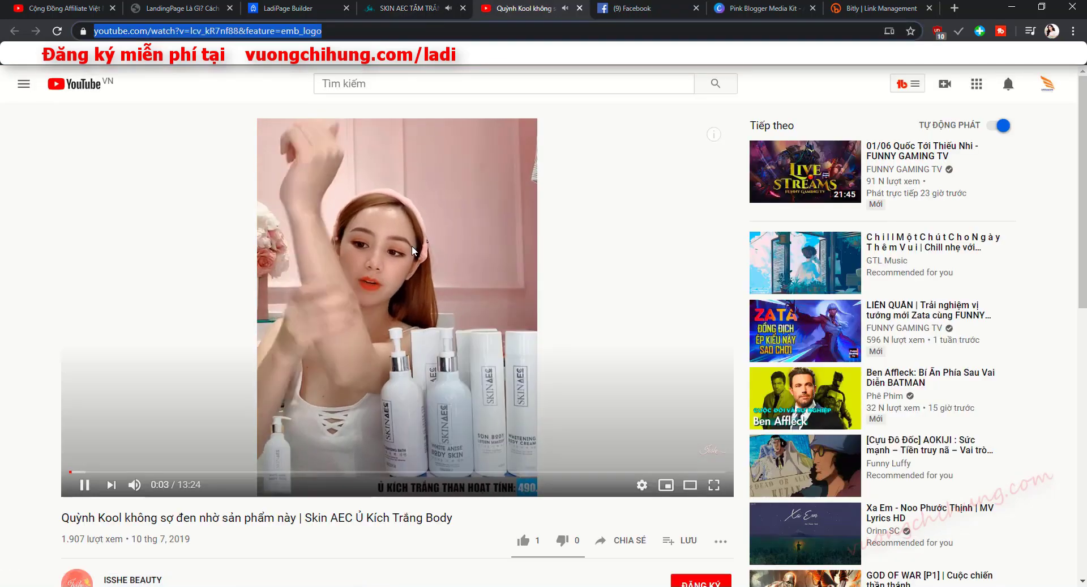
{"action": "left_click", "coordinate": [413, 249]}
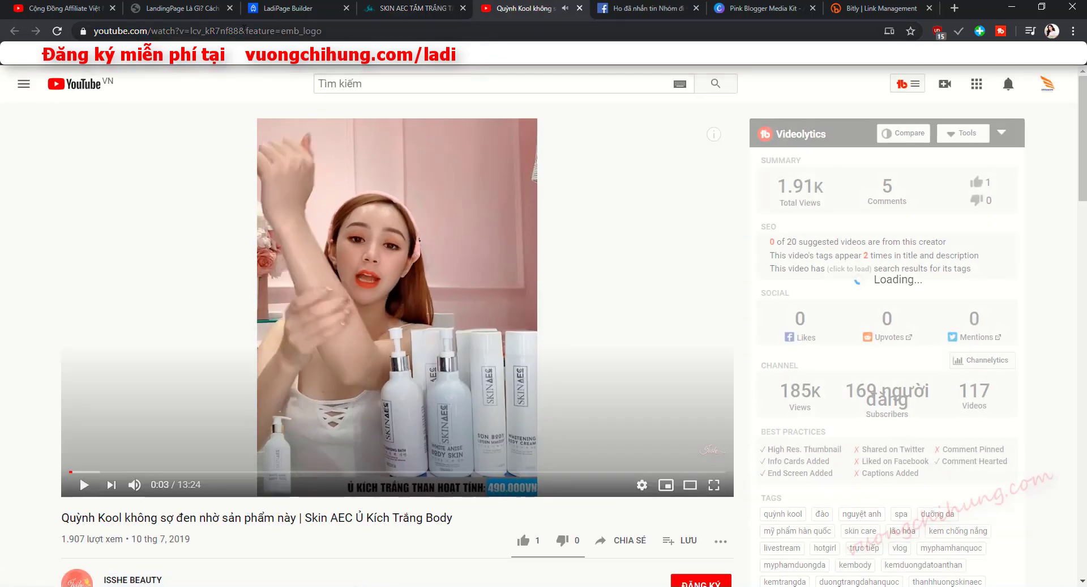
{"action": "left_click_drag", "start_coordinate": [290, 32], "coordinate": [446, 31]}
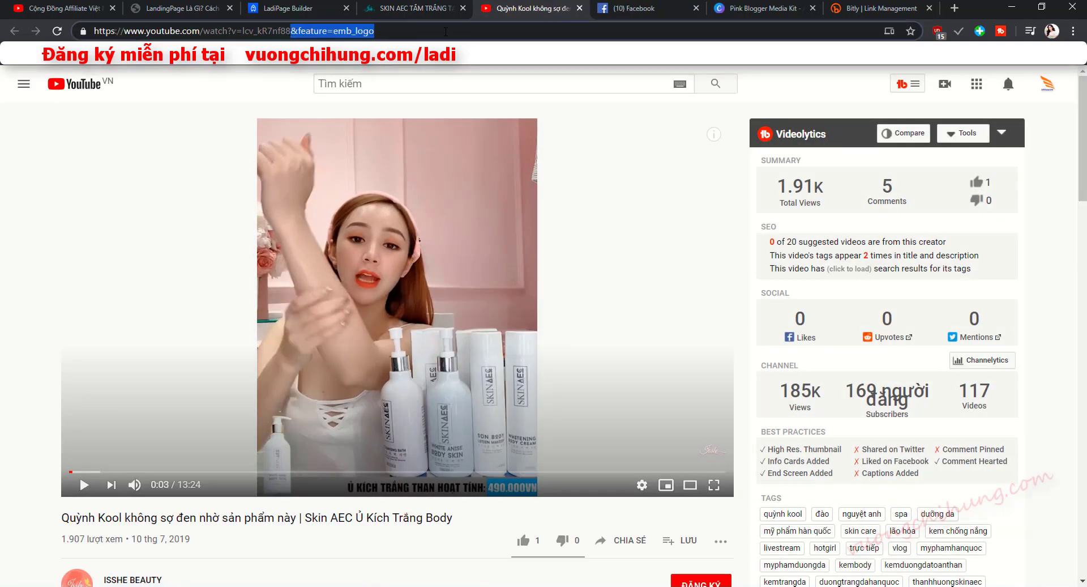
{"action": "key", "text": "BackSpace"}
{"action": "key", "text": "Return"}
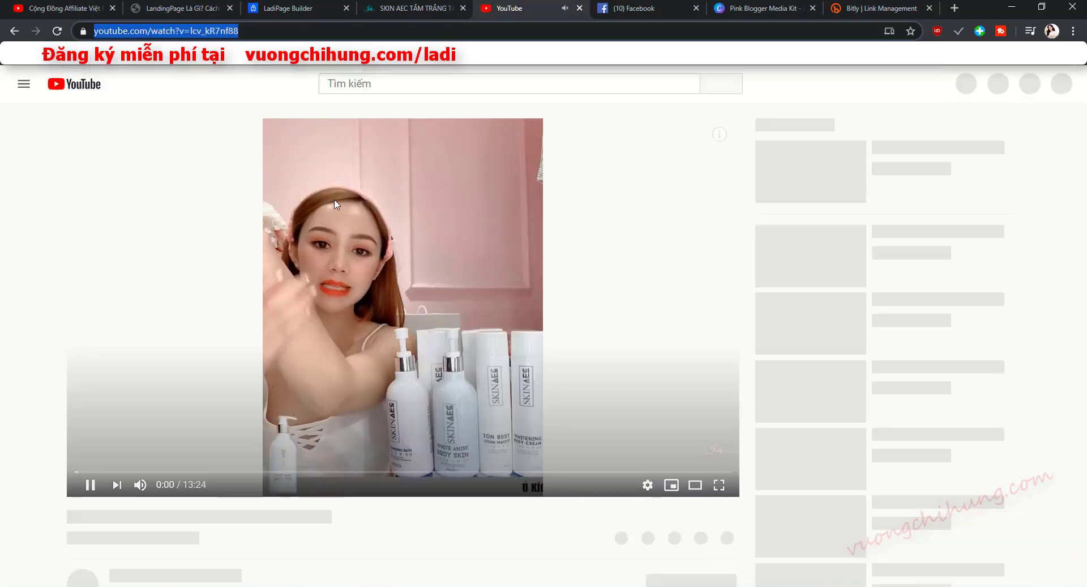
{"action": "left_click", "coordinate": [90, 485]}
{"action": "left_click", "coordinate": [140, 484]}
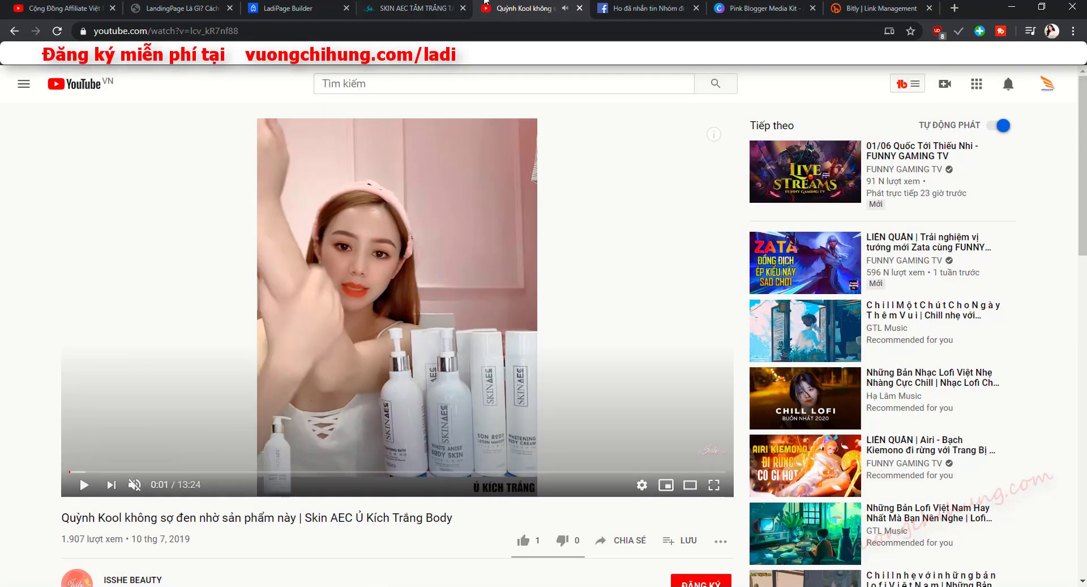
{"action": "left_click", "coordinate": [447, 6]}
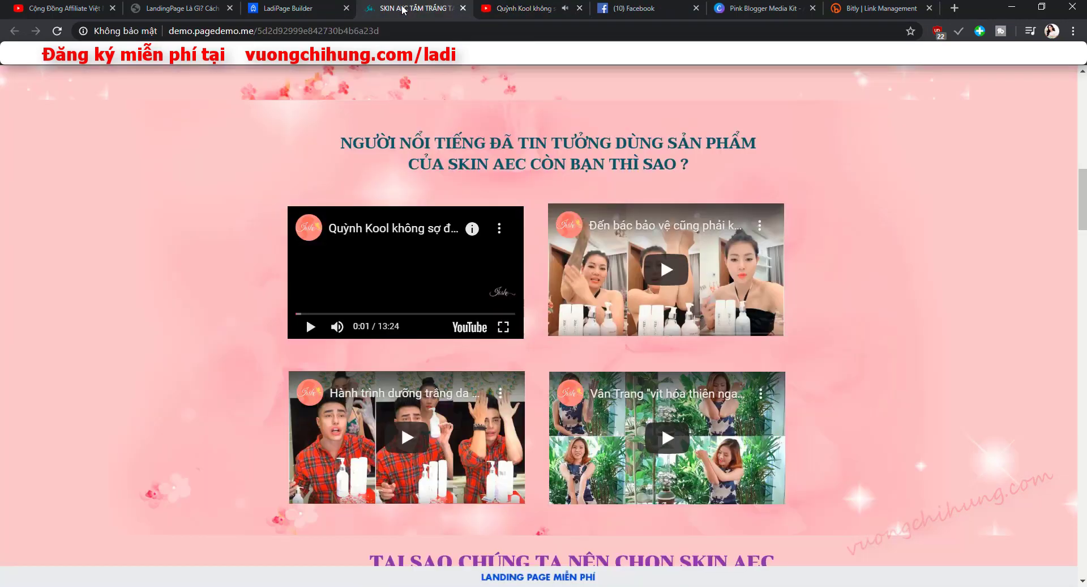
Paste the first product video's YouTube link into the top-left video's source.
{"action": "left_click", "coordinate": [320, 4]}
{"action": "left_click", "coordinate": [450, 267]}
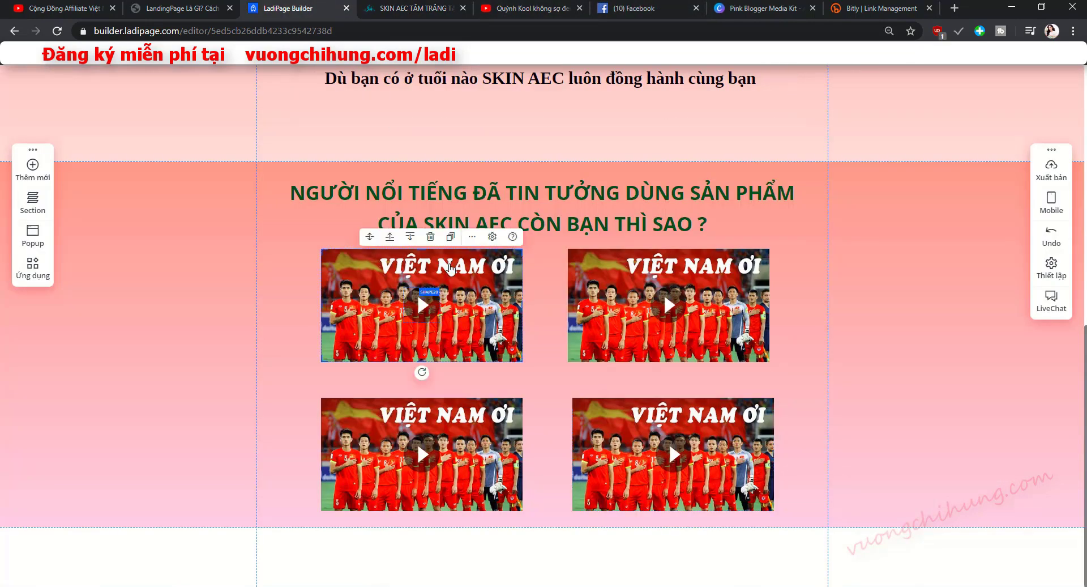
{"action": "left_click", "coordinate": [492, 237]}
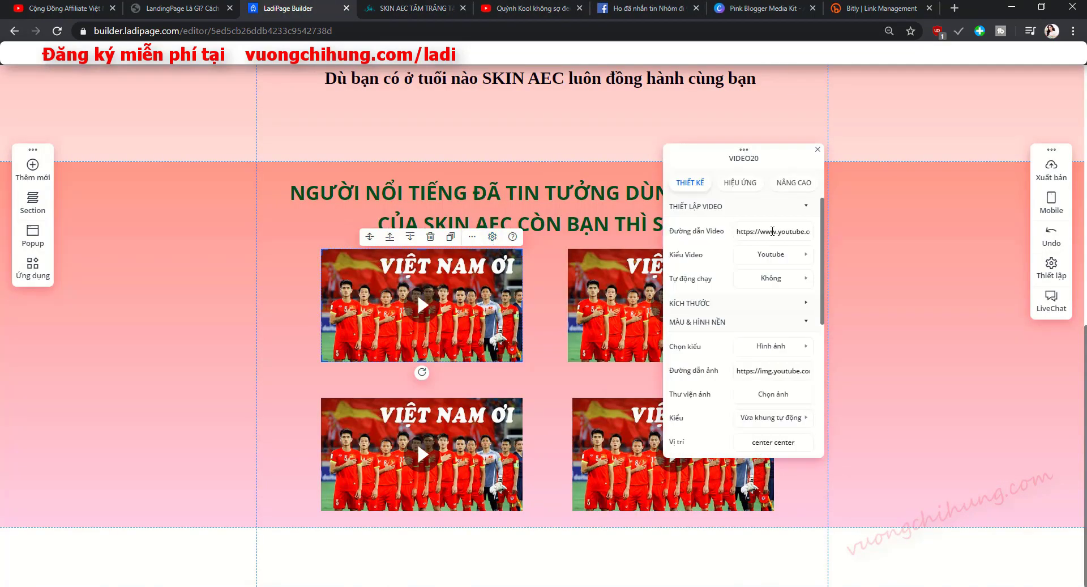
{"action": "type", "text": "https://www.youtube.com/watch?v=Jcv_kR7nf88"}
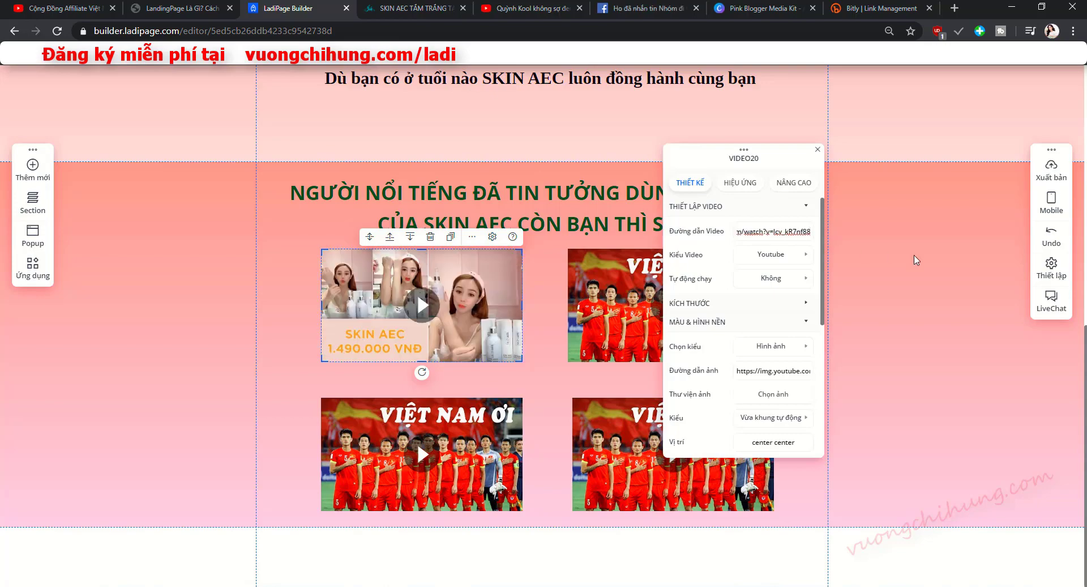
{"action": "left_click", "coordinate": [819, 150]}
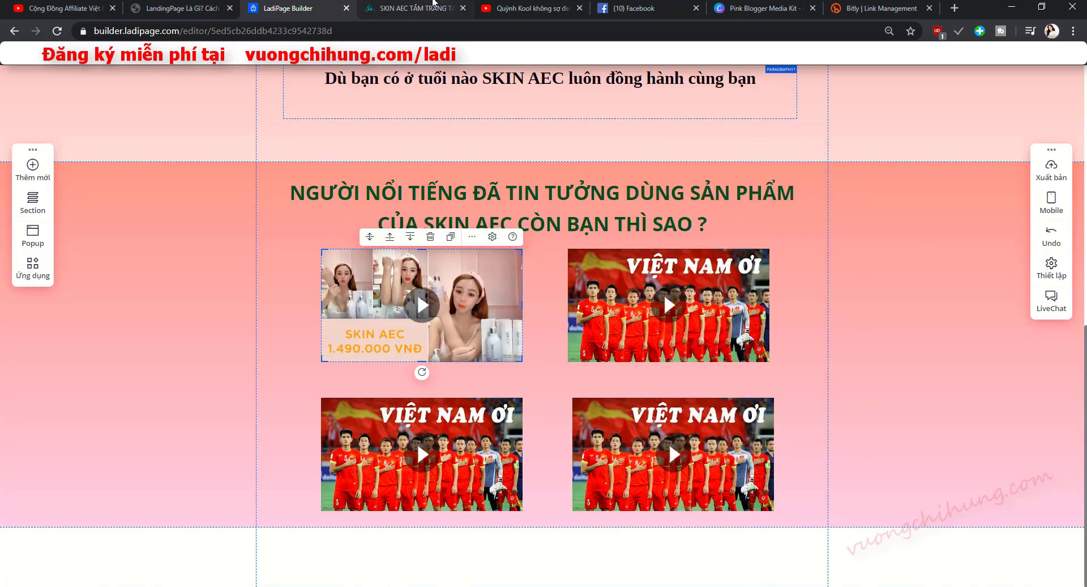
{"action": "left_click", "coordinate": [527, 3]}
{"action": "left_click", "coordinate": [578, 8]}
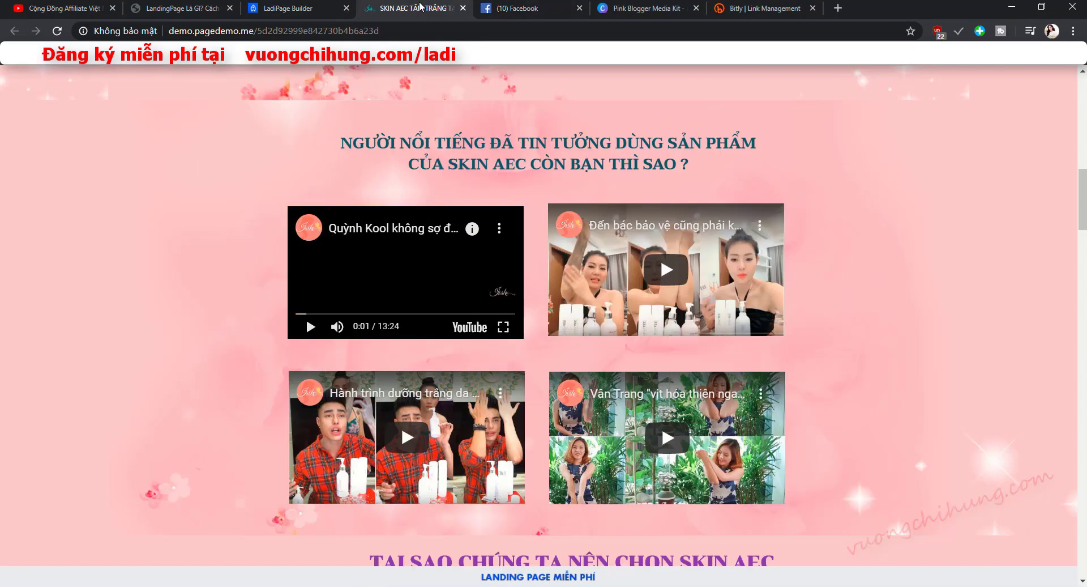
Open the second demo video on YouTube and remove &feature=emb_logo from its link.
{"action": "left_click", "coordinate": [667, 271]}
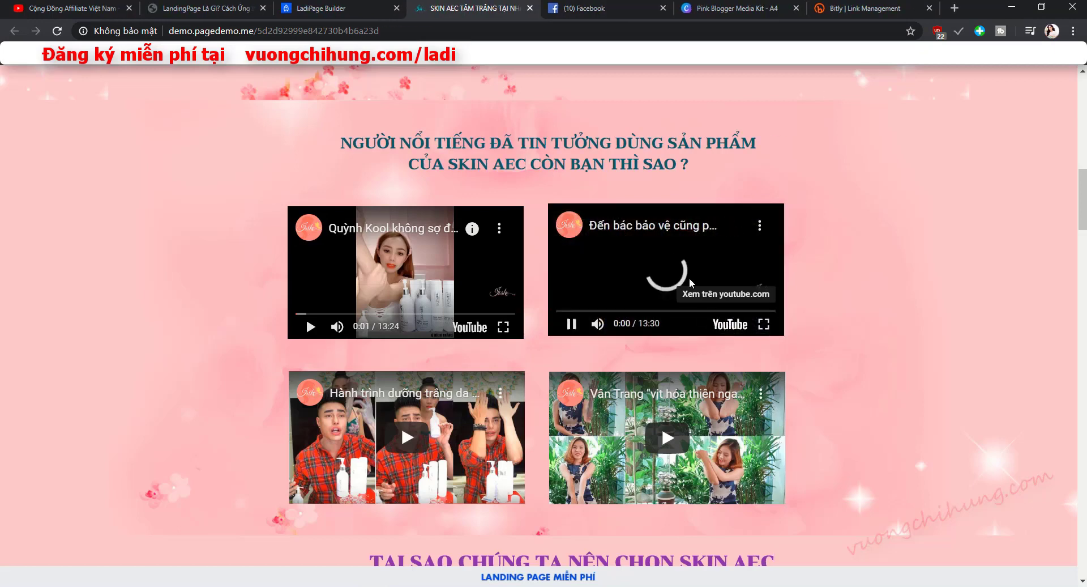
{"action": "left_click", "coordinate": [711, 321]}
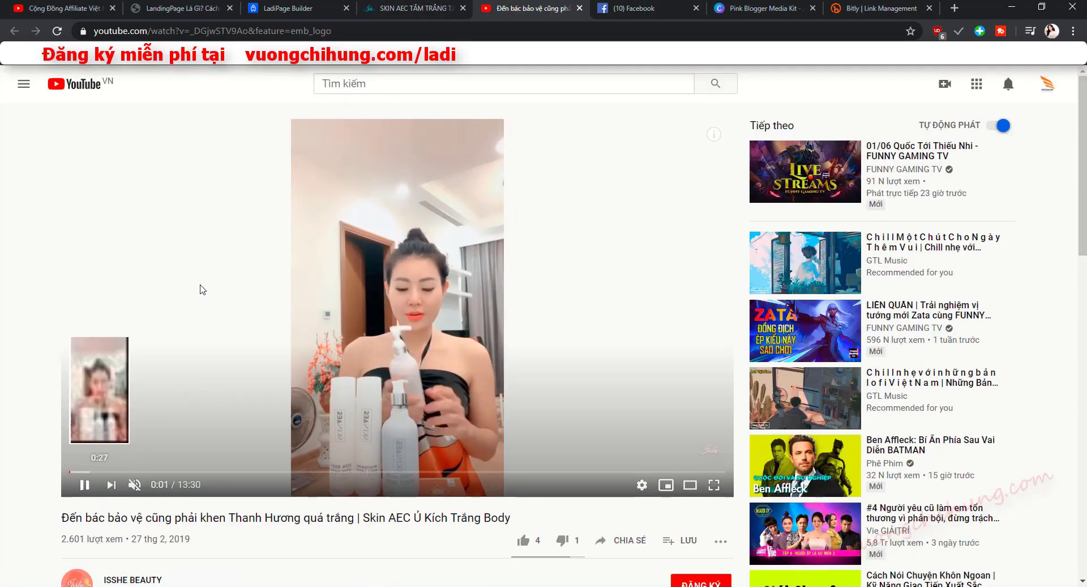
{"action": "left_click", "coordinate": [199, 286]}
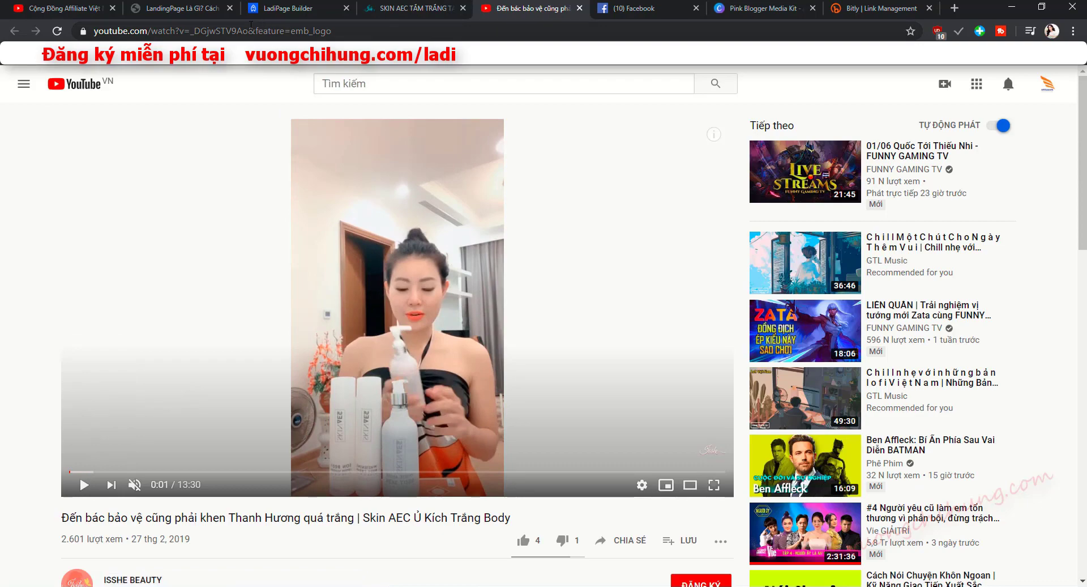
{"action": "left_click", "coordinate": [261, 30]}
{"action": "left_click_drag", "start_coordinate": [309, 31], "coordinate": [442, 28]}
{"action": "key", "text": "BackSpace"}
{"action": "key", "text": "Return"}
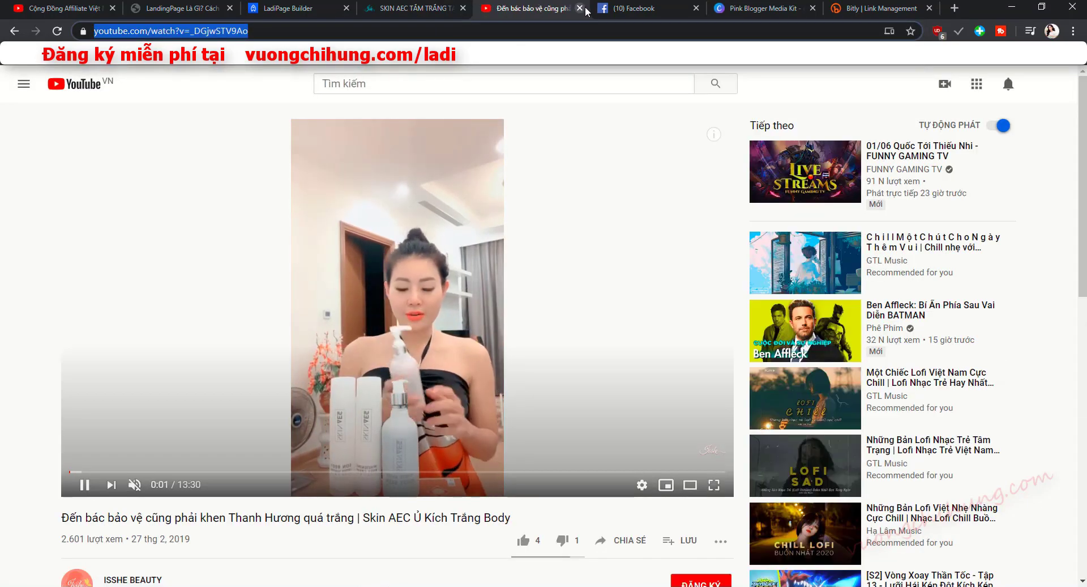
{"action": "left_click", "coordinate": [579, 8]}
Paste the second cleaned YouTube link into the top-right video's source.
{"action": "left_click", "coordinate": [673, 310]}
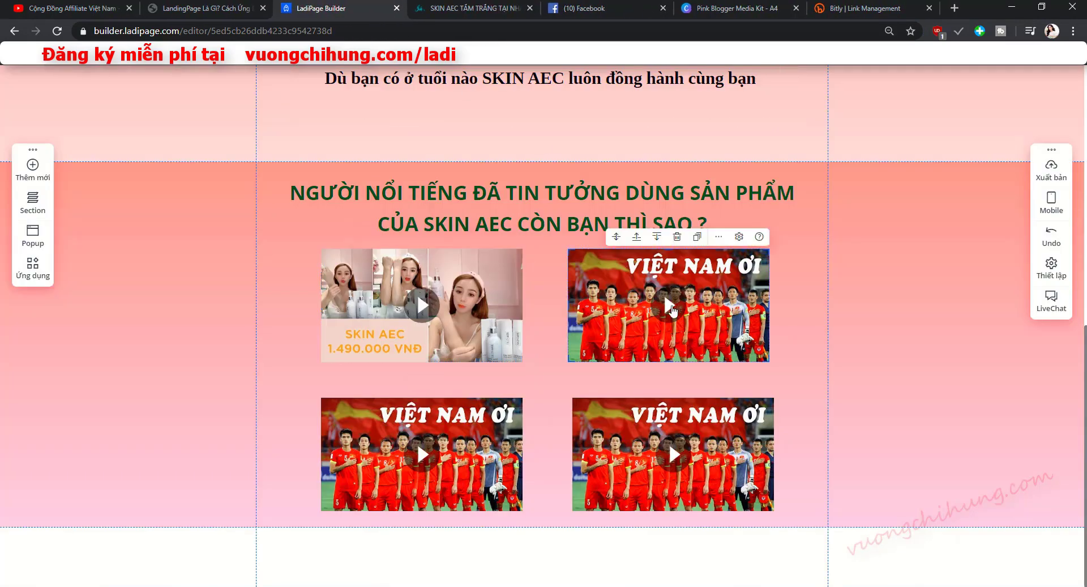
{"action": "left_click", "coordinate": [738, 237]}
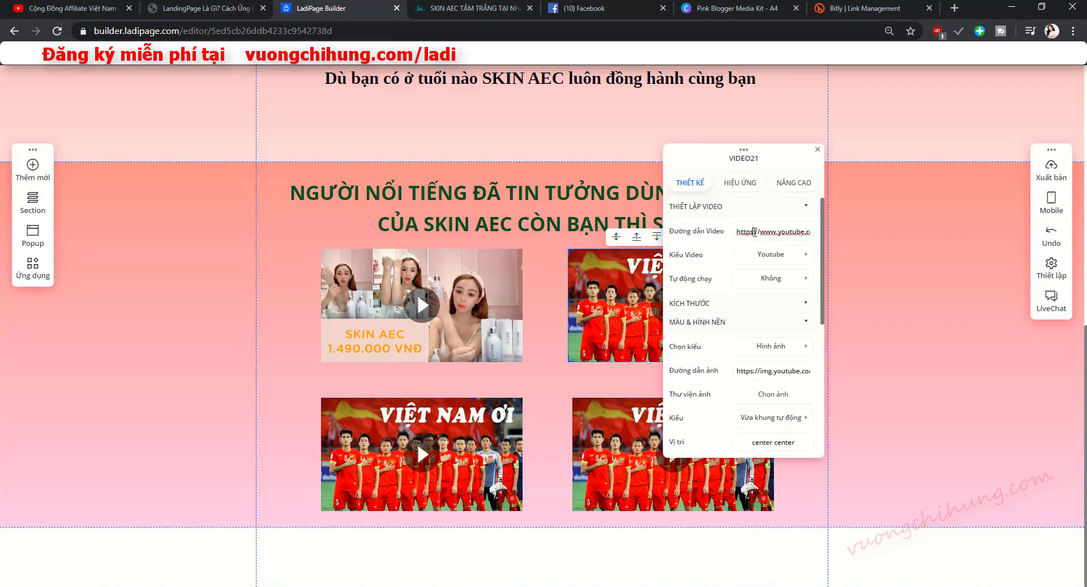
{"action": "key", "text": "ctrl+v"}
{"action": "left_click", "coordinate": [838, 238]}
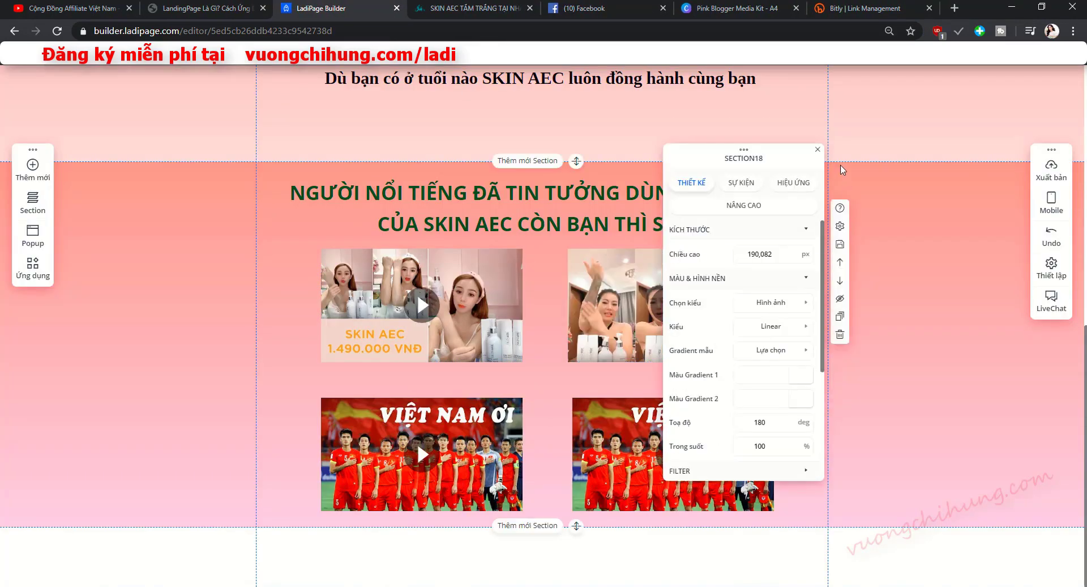
{"action": "left_click", "coordinate": [817, 149]}
Open the third demo video on YouTube and strip the tracking suffix from its link.
{"action": "left_click", "coordinate": [453, 8]}
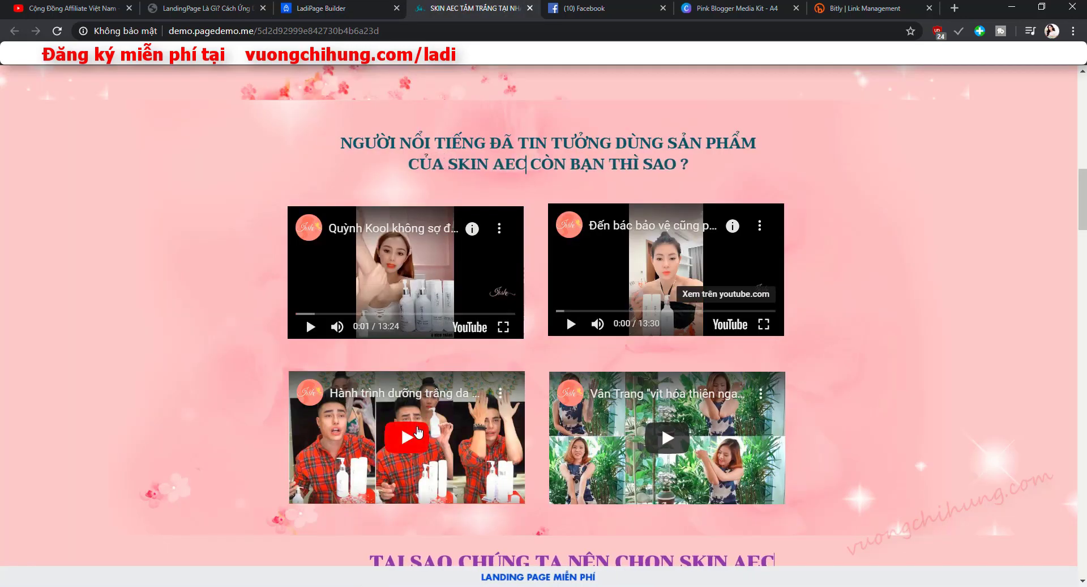
{"action": "left_click", "coordinate": [470, 491]}
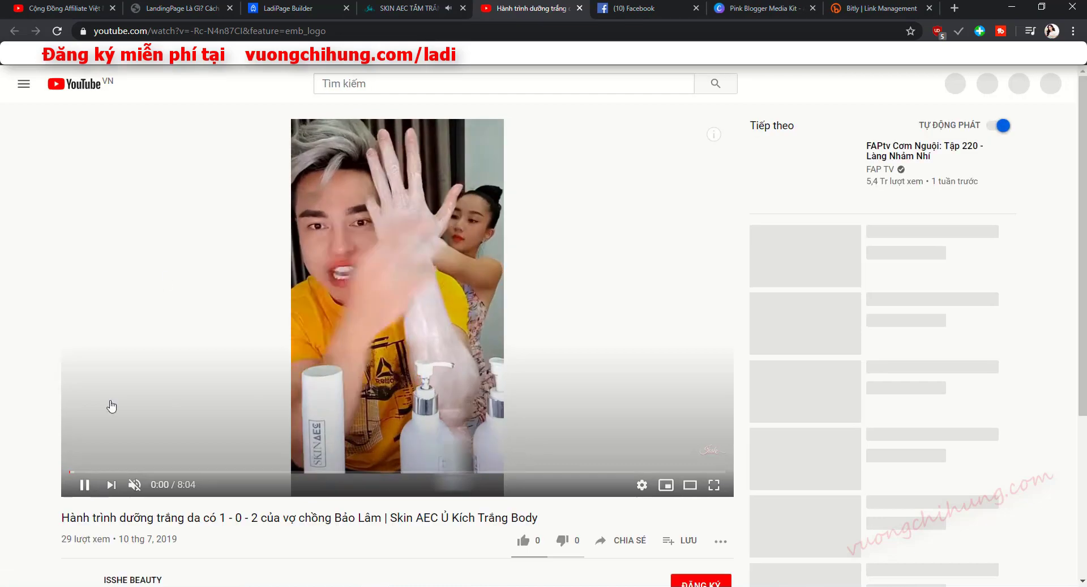
{"action": "left_click_drag", "start_coordinate": [359, 31], "coordinate": [475, 31]}
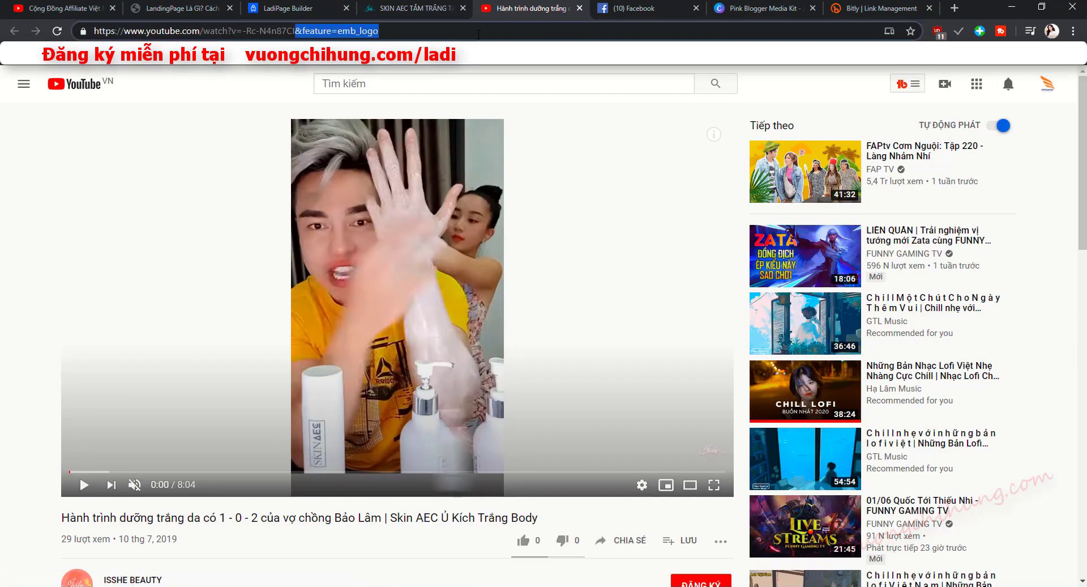
{"action": "key", "text": "BackSpace"}
{"action": "key", "text": "Return"}
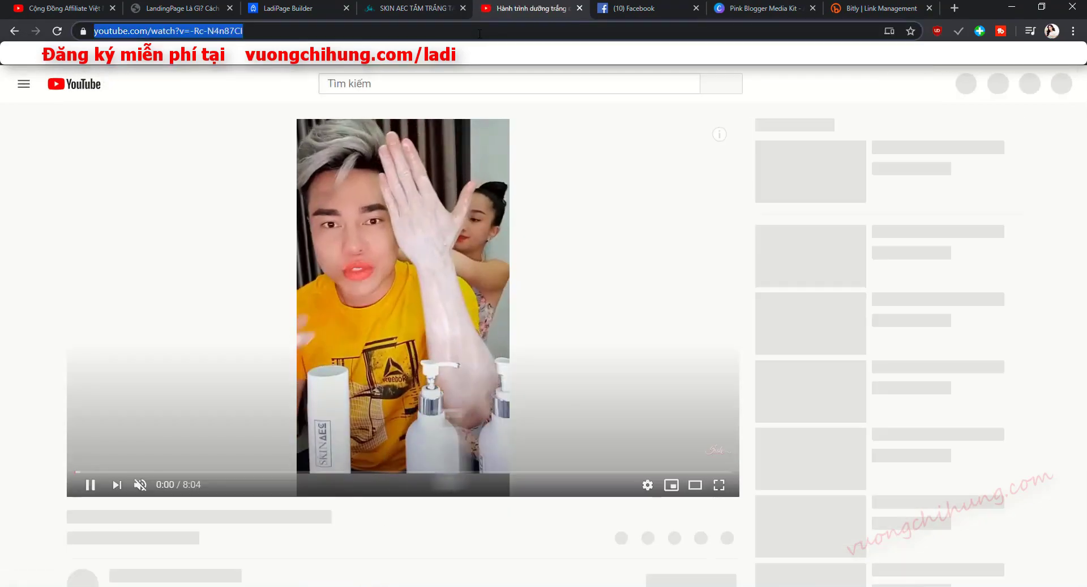
{"action": "key", "text": "ctrl+shift+Tab"}
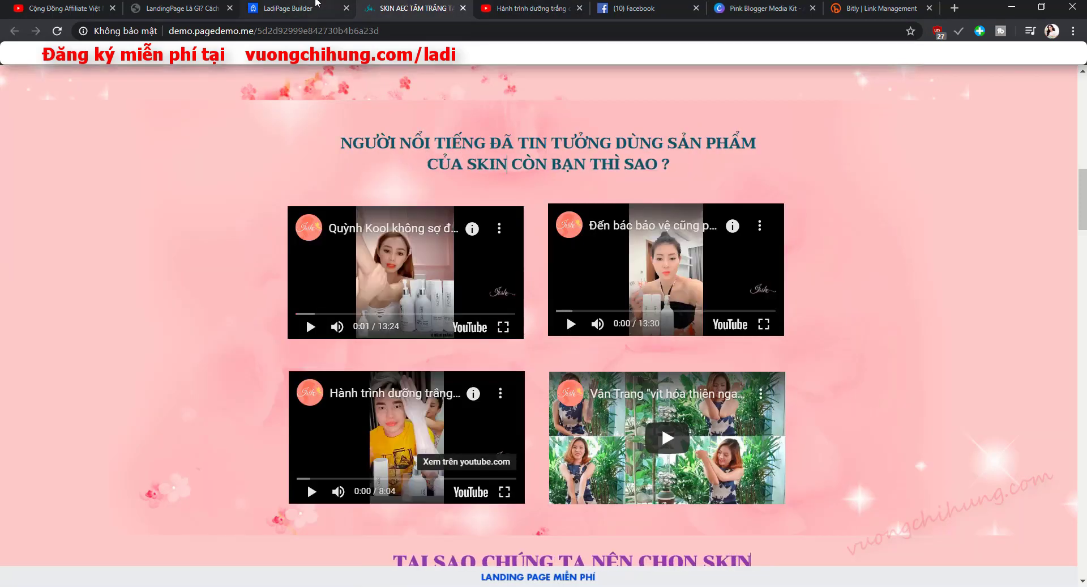
{"action": "key", "text": "ctrl+shift+Tab"}
Paste the Hành trình dưỡng trắng video link into the bottom-left video's source.
{"action": "left_click", "coordinate": [430, 460]}
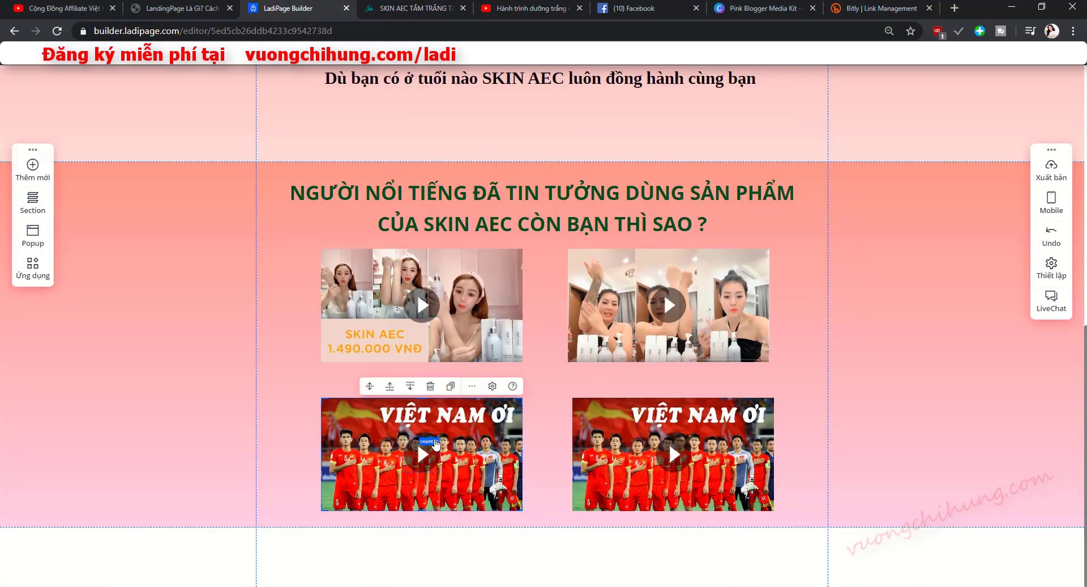
{"action": "left_click", "coordinate": [493, 386]}
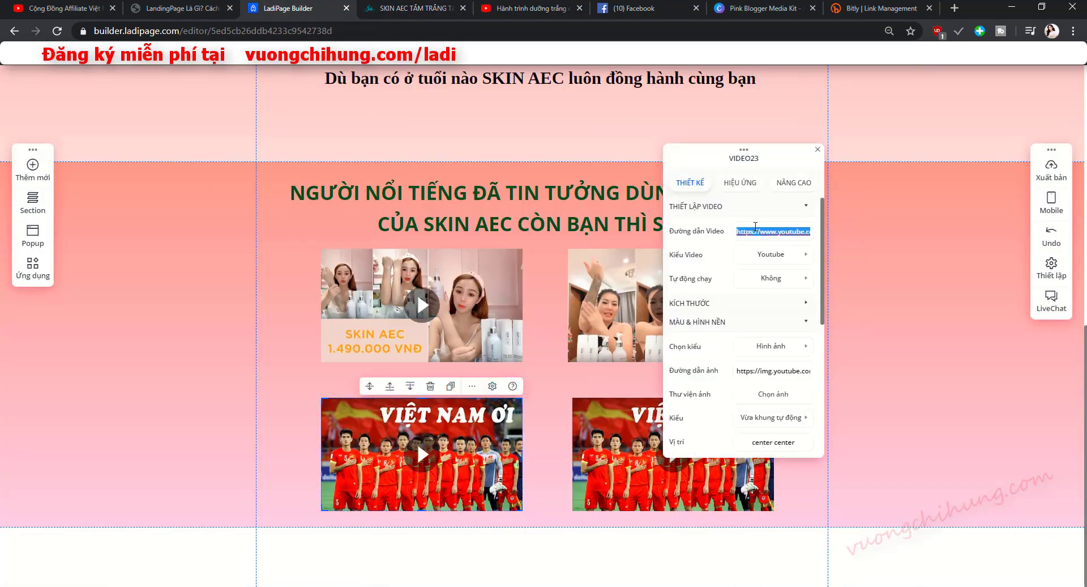
{"action": "key", "text": "ctrl+v"}
{"action": "left_click", "coordinate": [818, 151]}
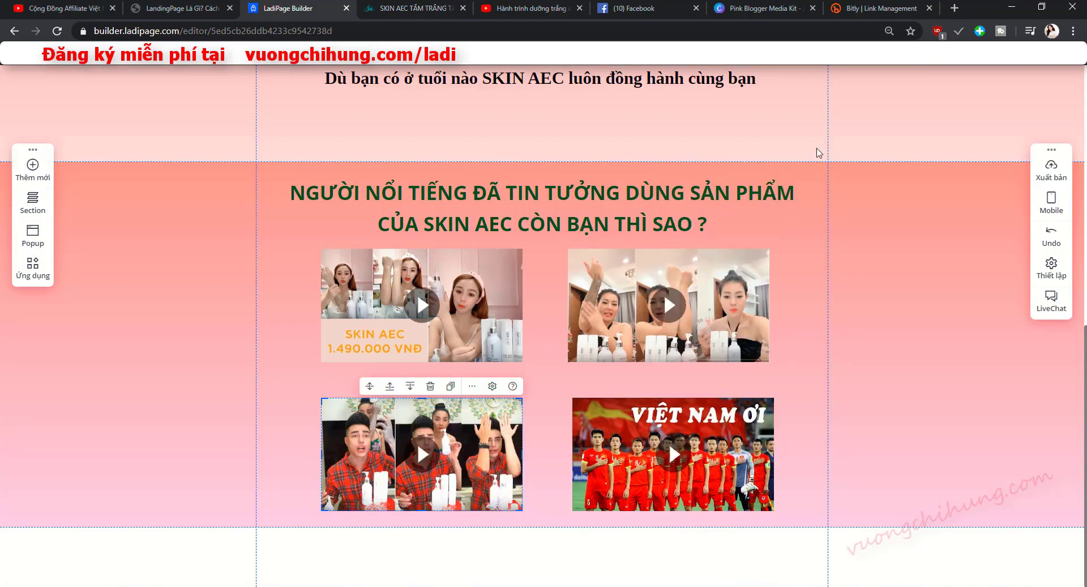
{"action": "left_click", "coordinate": [524, 8]}
{"action": "left_click", "coordinate": [579, 8]}
Open the fourth demo video on YouTube and strip the tracking suffix from its link.
{"action": "left_click", "coordinate": [435, 10]}
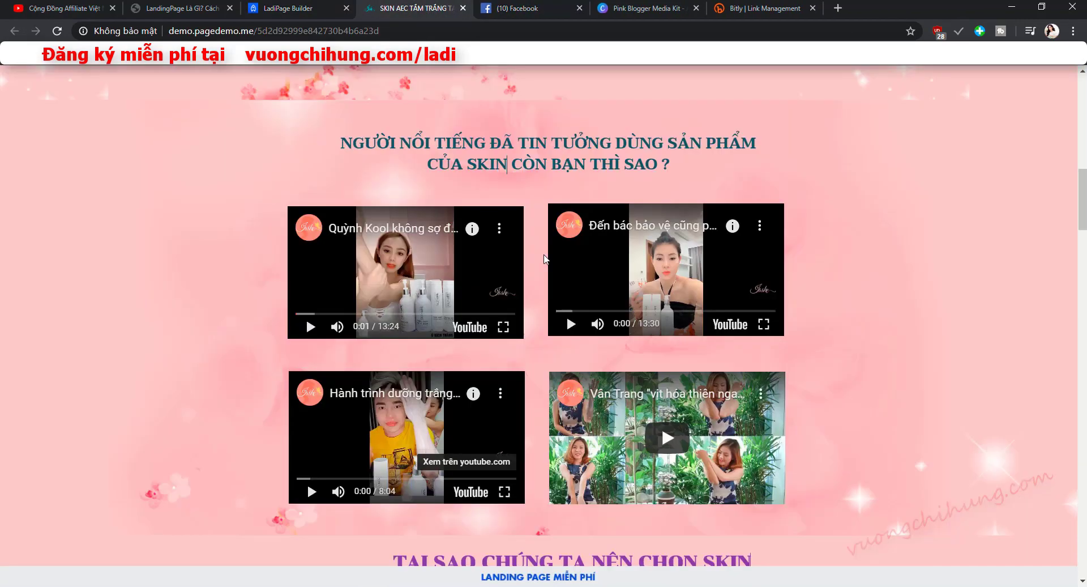
{"action": "left_click", "coordinate": [668, 438]}
{"action": "left_click", "coordinate": [730, 493]}
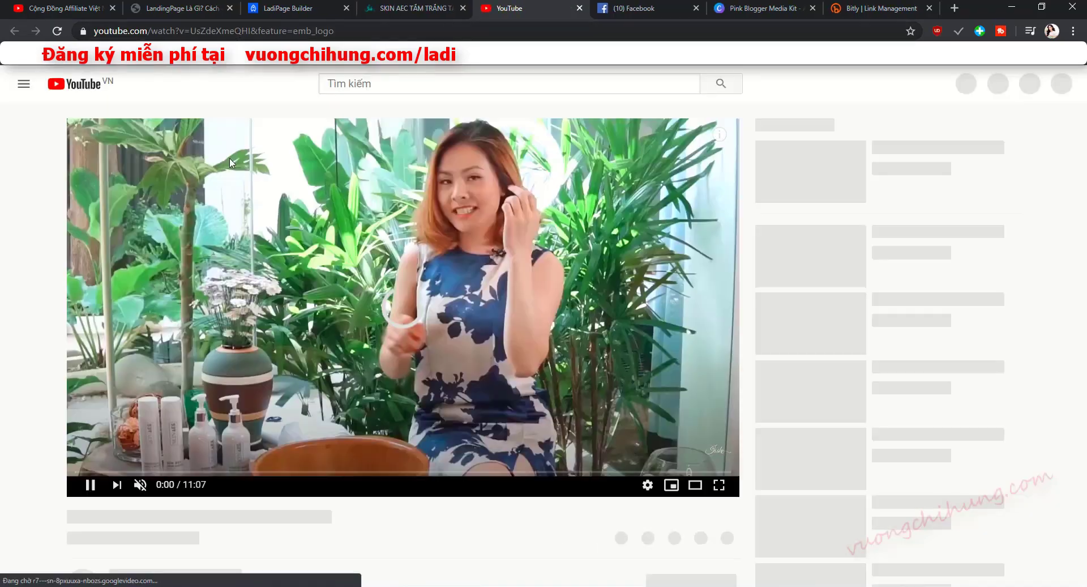
{"action": "left_click", "coordinate": [231, 163]}
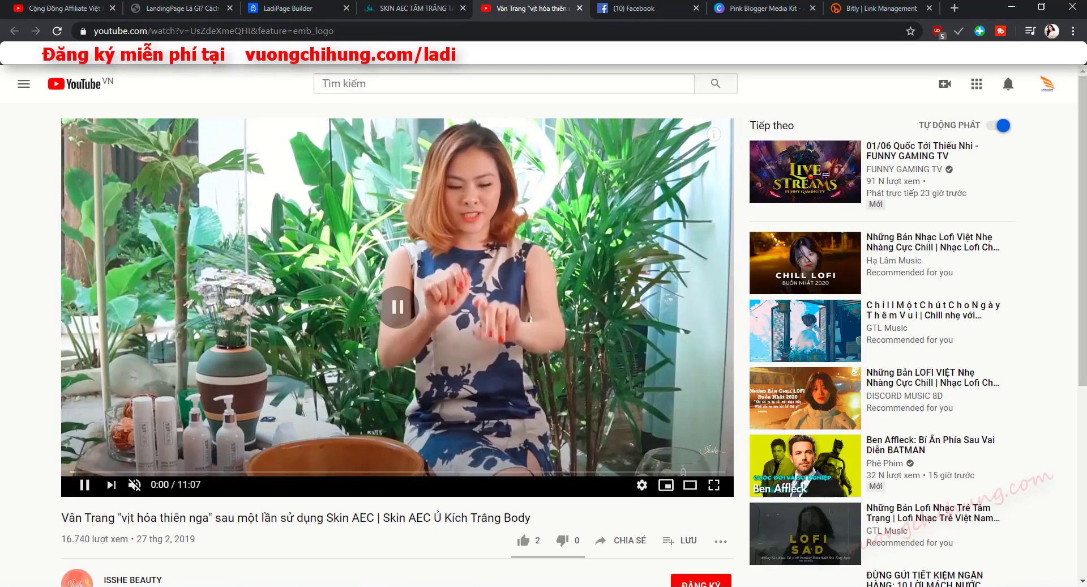
{"action": "left_click_drag", "start_coordinate": [251, 31], "coordinate": [432, 34]}
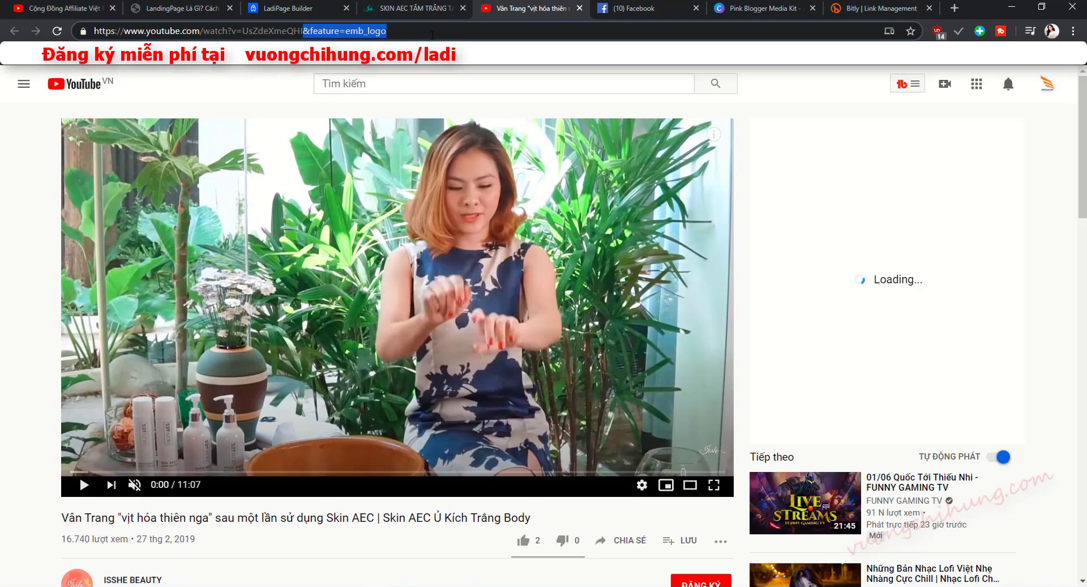
{"action": "key", "text": "BackSpace"}
{"action": "key", "text": "Return"}
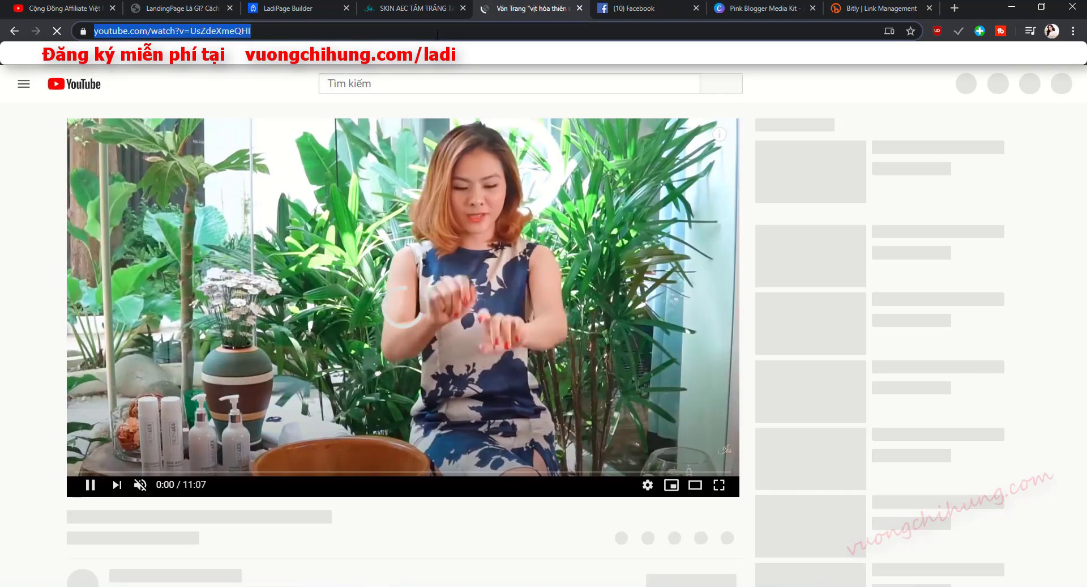
{"action": "key", "text": "ctrl+w"}
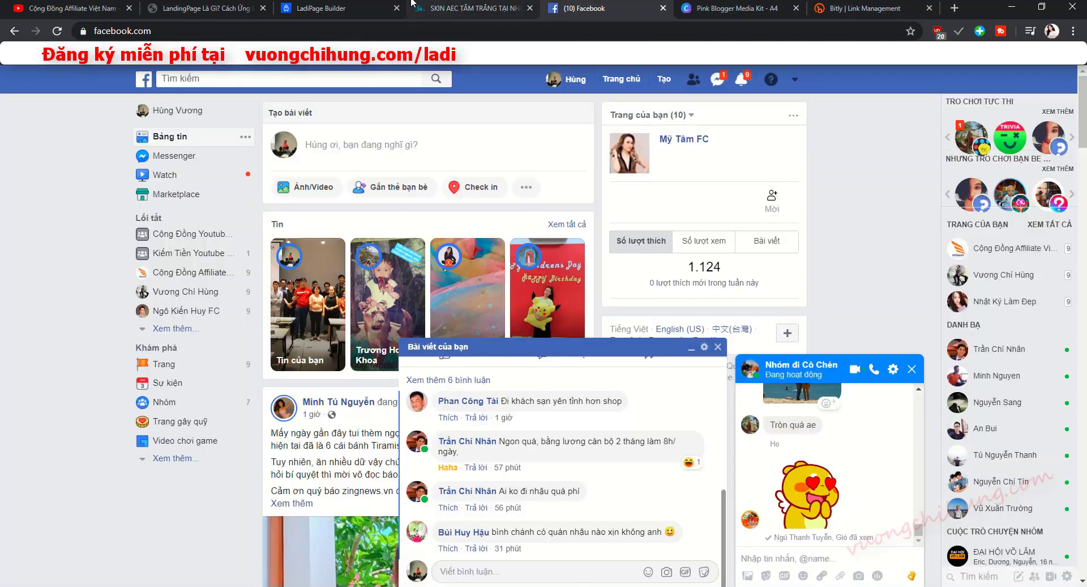
{"action": "key", "text": "ctrl+3"}
{"action": "left_click", "coordinate": [678, 446]}
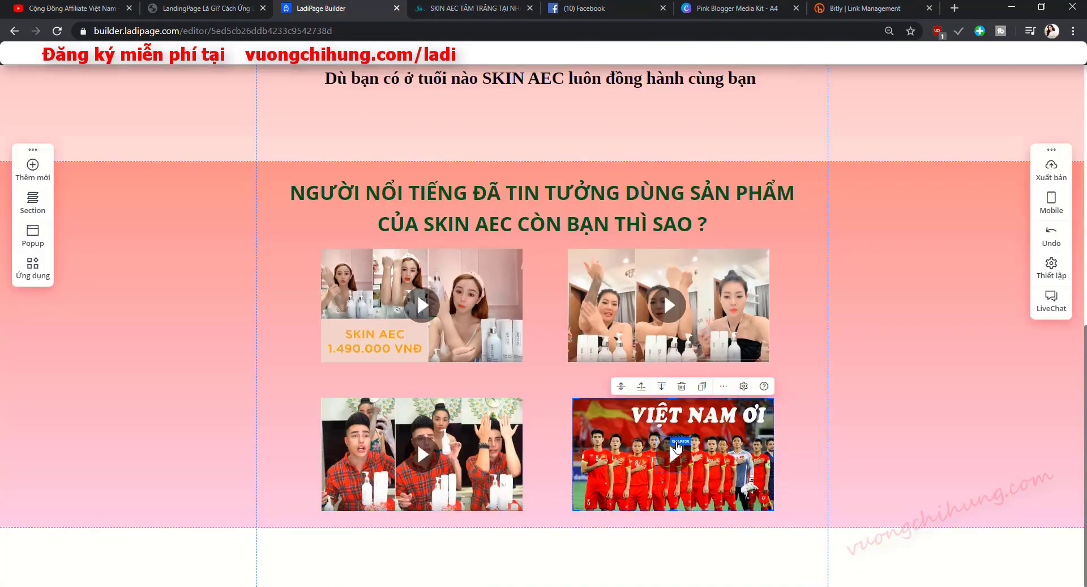
Replace the bottom-right video's link with the Vân Trang Skin AEC clip.
{"action": "left_click", "coordinate": [744, 386]}
{"action": "key", "text": "ctrl+a"}
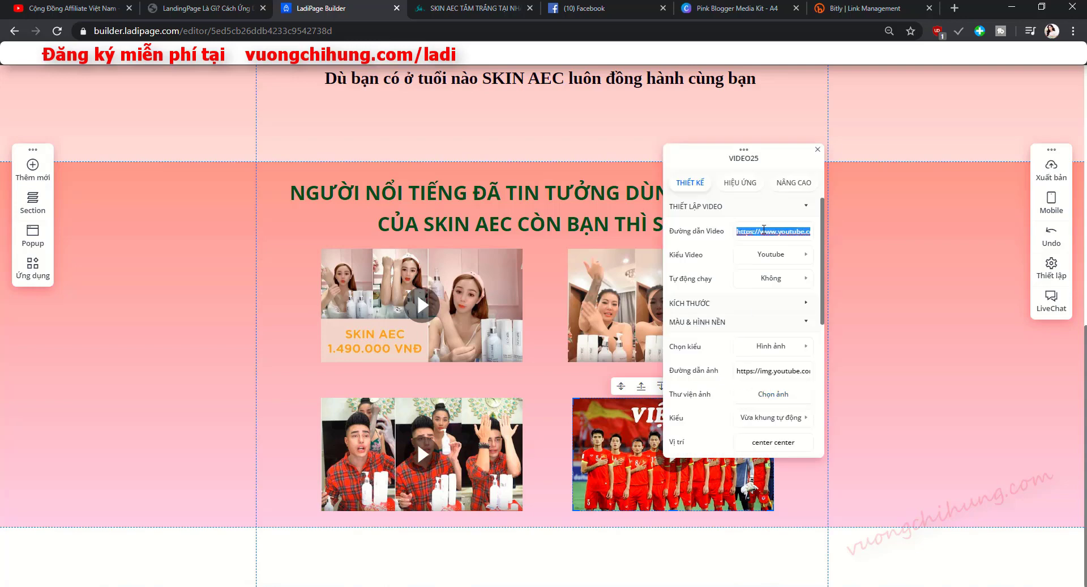
{"action": "type", "text": "https://www.youtube.com/watch?v=UzZdeXmeQHI"}
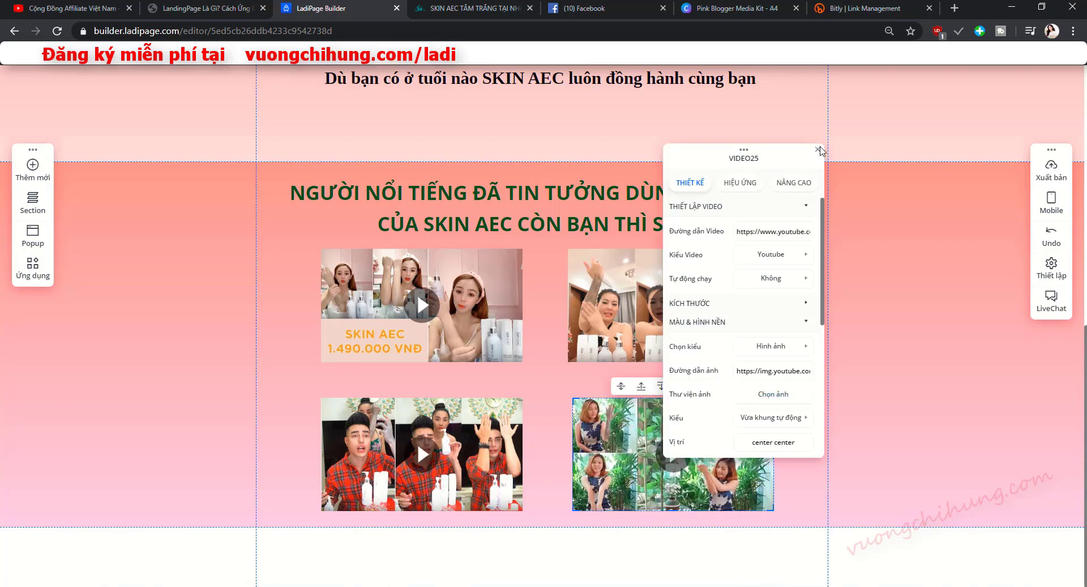
{"action": "left_click", "coordinate": [819, 150]}
{"action": "left_click", "coordinate": [865, 338]}
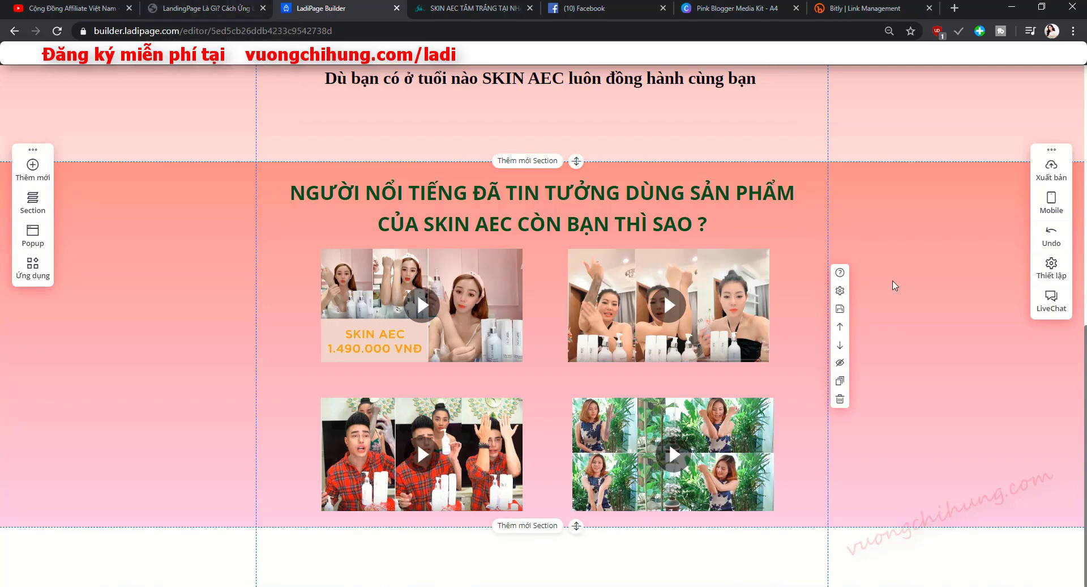
Compare with the demo page heading and make the section about 18 px taller.
{"action": "left_click", "coordinate": [469, 4]}
{"action": "scroll", "coordinate": [617, 363], "scroll_direction": "down", "scroll_amount": 5}
{"action": "scroll", "coordinate": [616, 363], "scroll_direction": "up", "scroll_amount": 3}
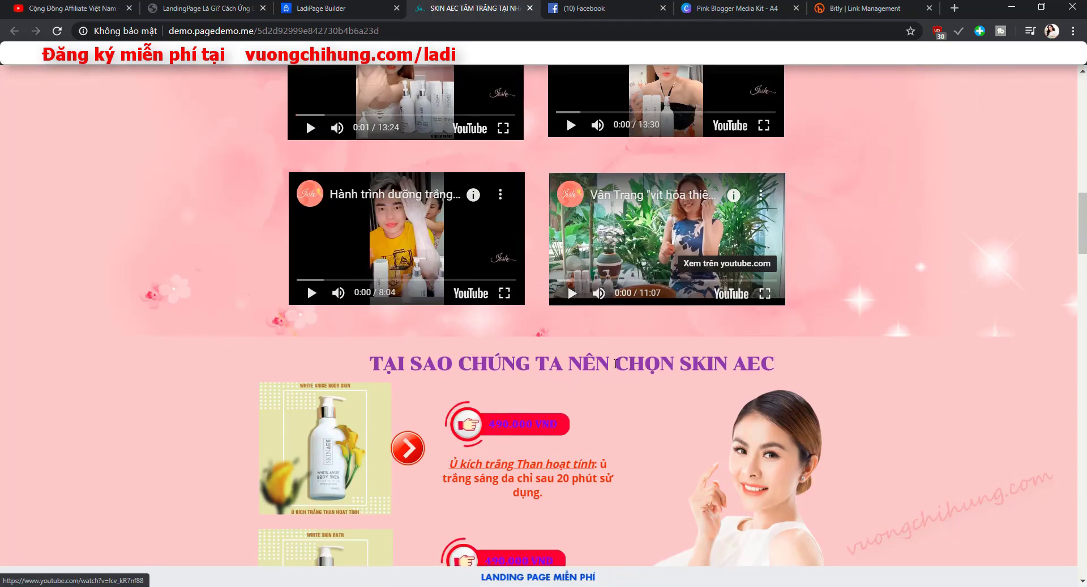
{"action": "left_click_drag", "start_coordinate": [776, 363], "coordinate": [676, 363]}
{"action": "left_click", "coordinate": [321, 8]}
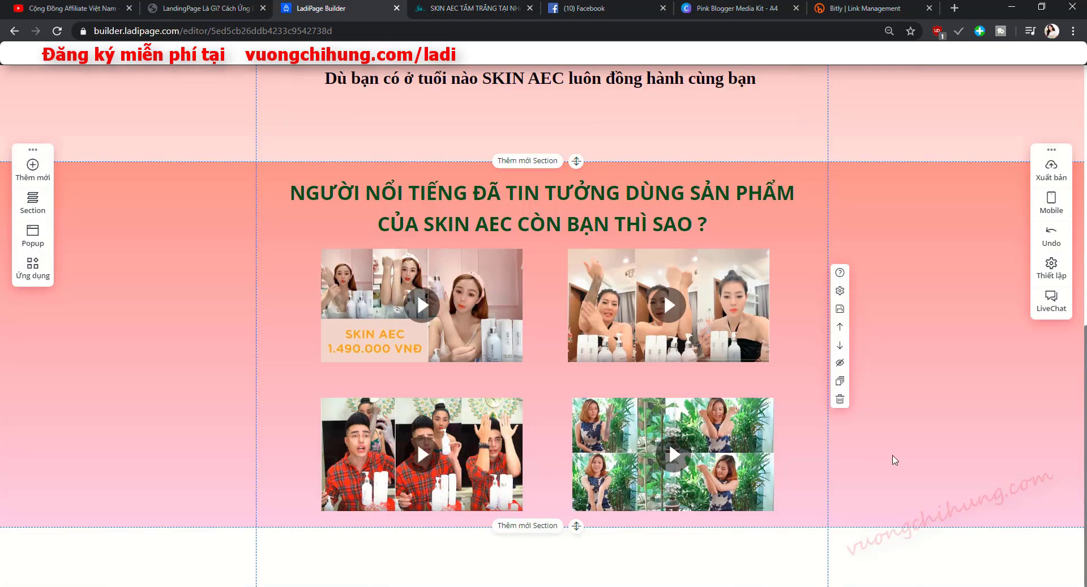
{"action": "left_click_drag", "start_coordinate": [579, 526], "coordinate": [578, 536]}
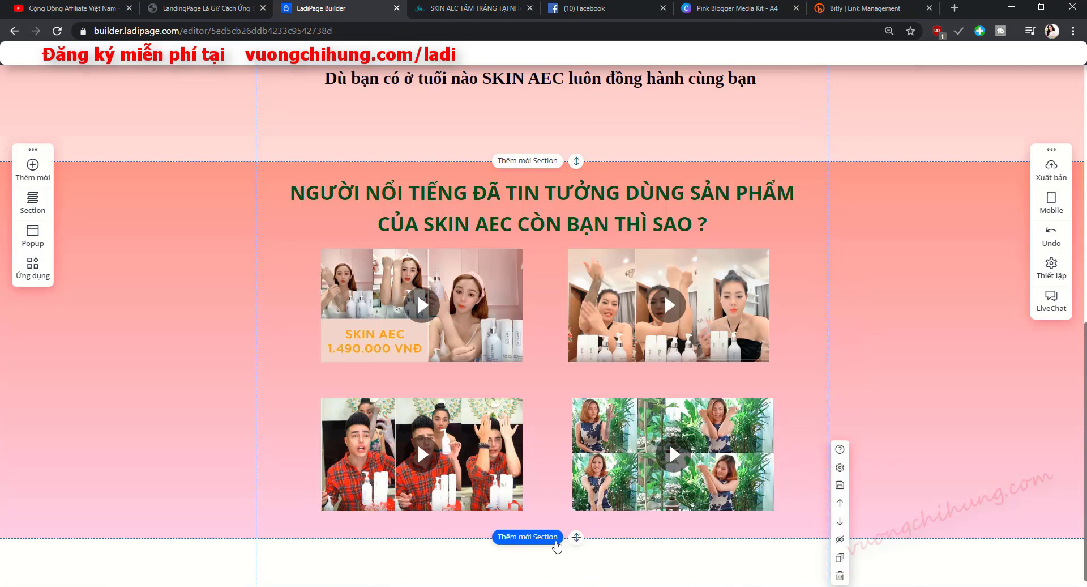
Add a blank new section and switch its background type to gradient.
{"action": "left_click", "coordinate": [553, 539]}
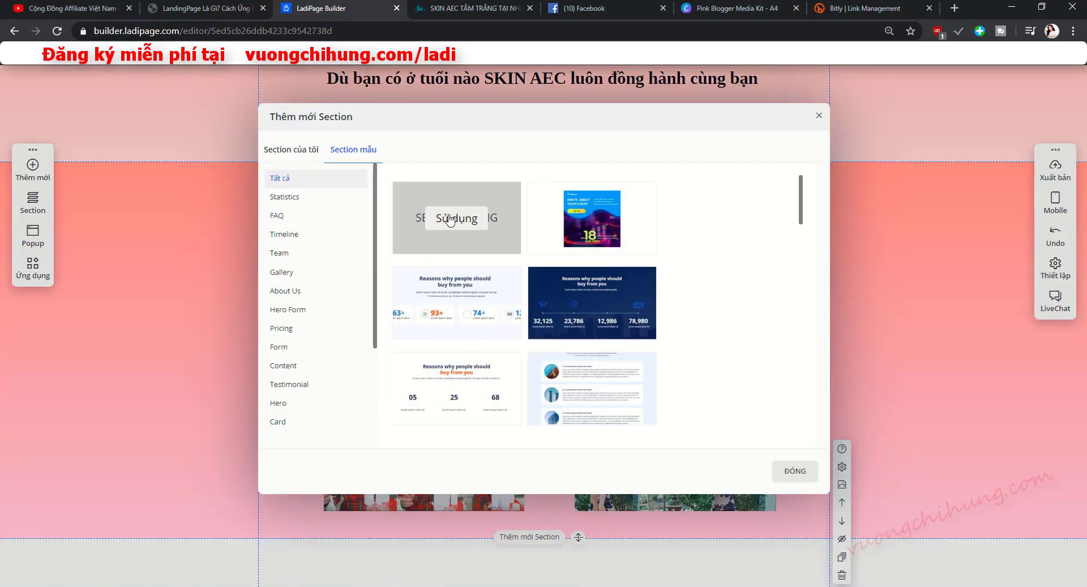
{"action": "left_click", "coordinate": [450, 220]}
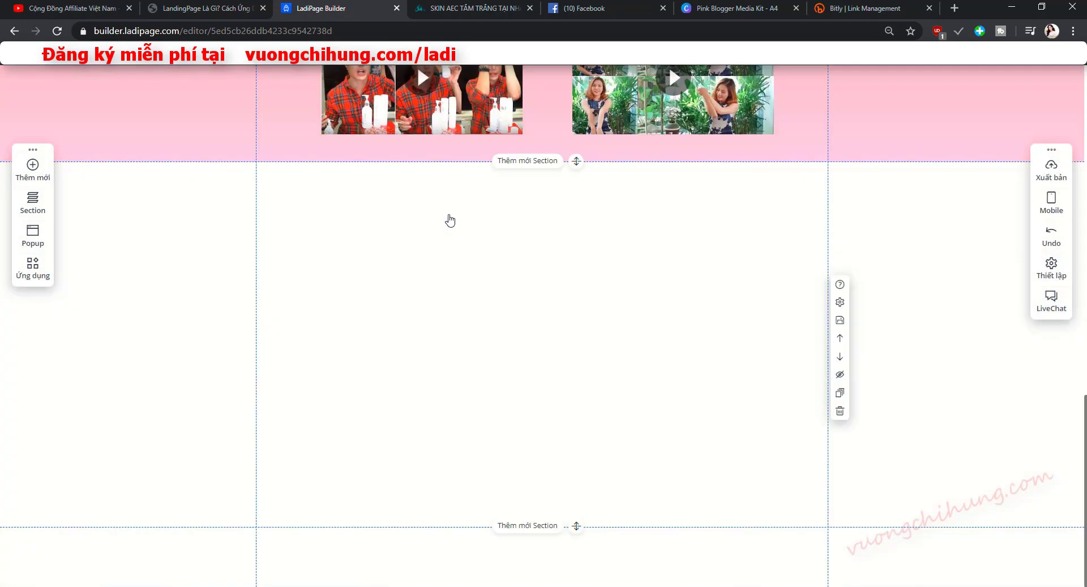
{"action": "left_click", "coordinate": [841, 305]}
{"action": "left_click", "coordinate": [796, 319]}
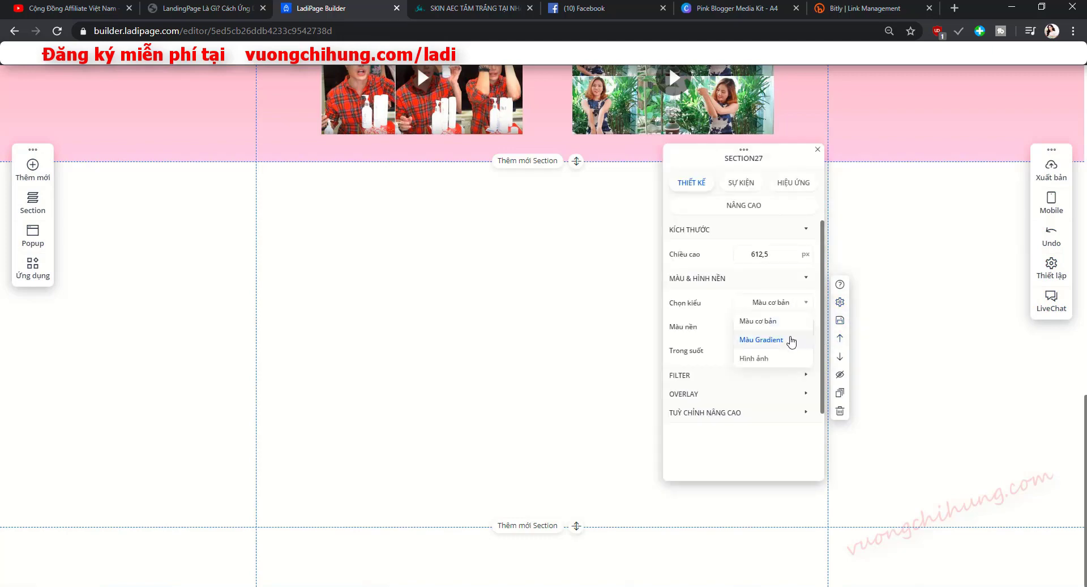
{"action": "left_click", "coordinate": [790, 338]}
{"action": "left_click", "coordinate": [439, 7]}
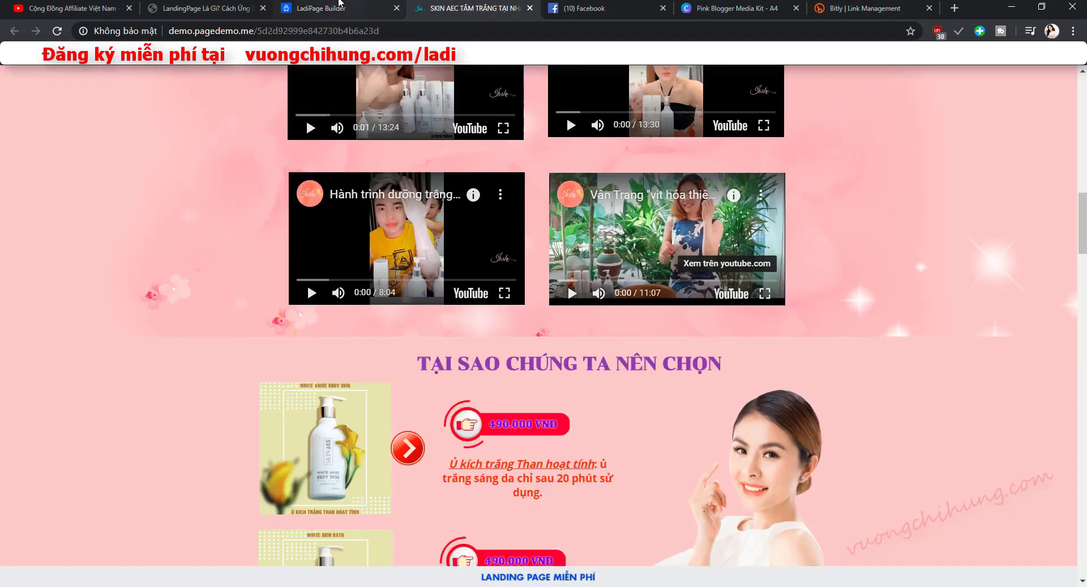
{"action": "left_click", "coordinate": [317, 8]}
Try several preset gradients and settle on the purple-to-pink one for the section.
{"action": "left_click", "coordinate": [789, 352]}
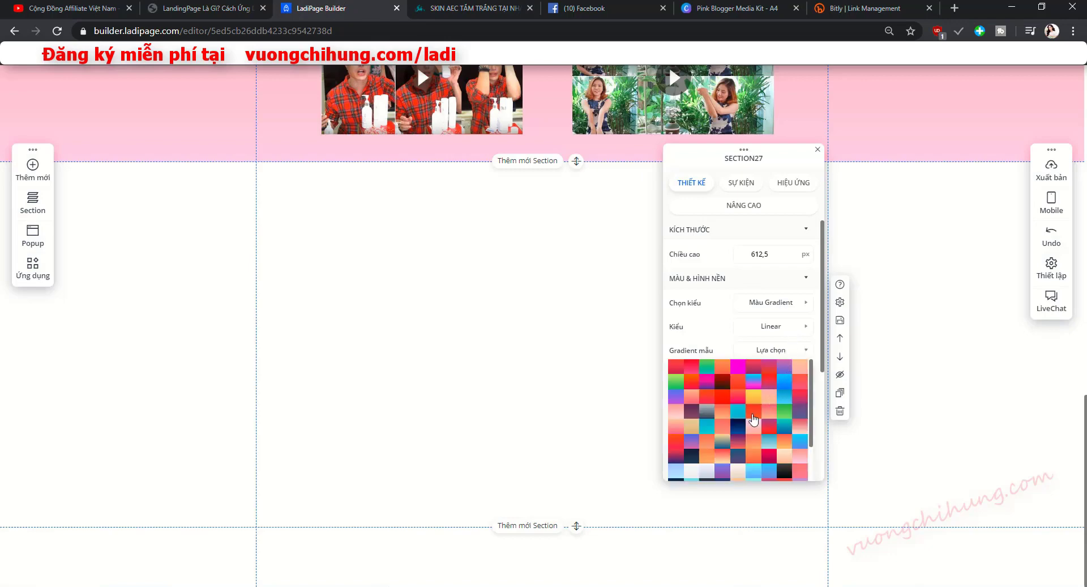
{"action": "left_click", "coordinate": [725, 456]}
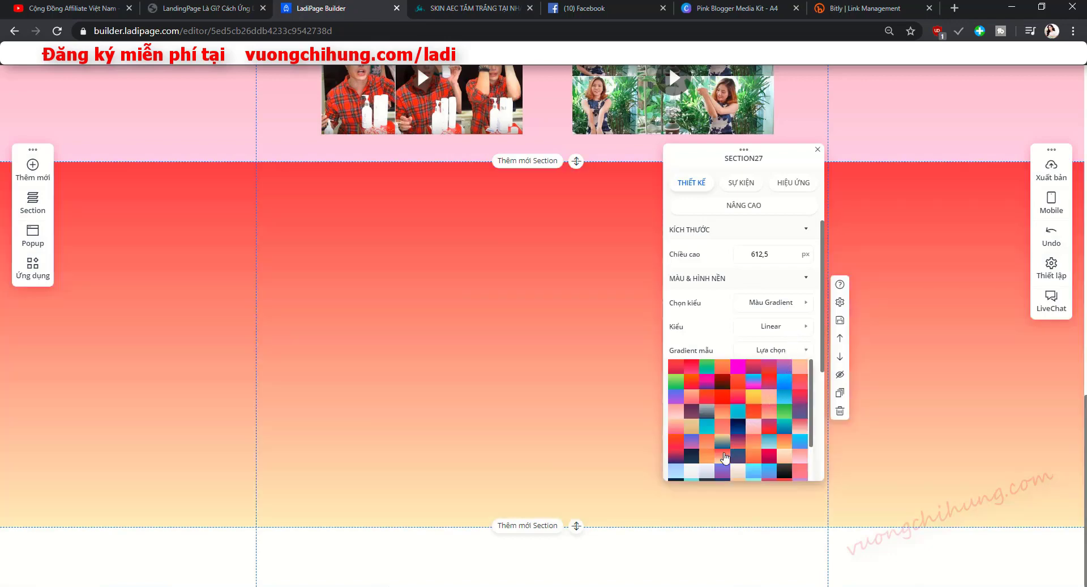
{"action": "left_click", "coordinate": [676, 455]}
{"action": "left_click", "coordinate": [678, 436]}
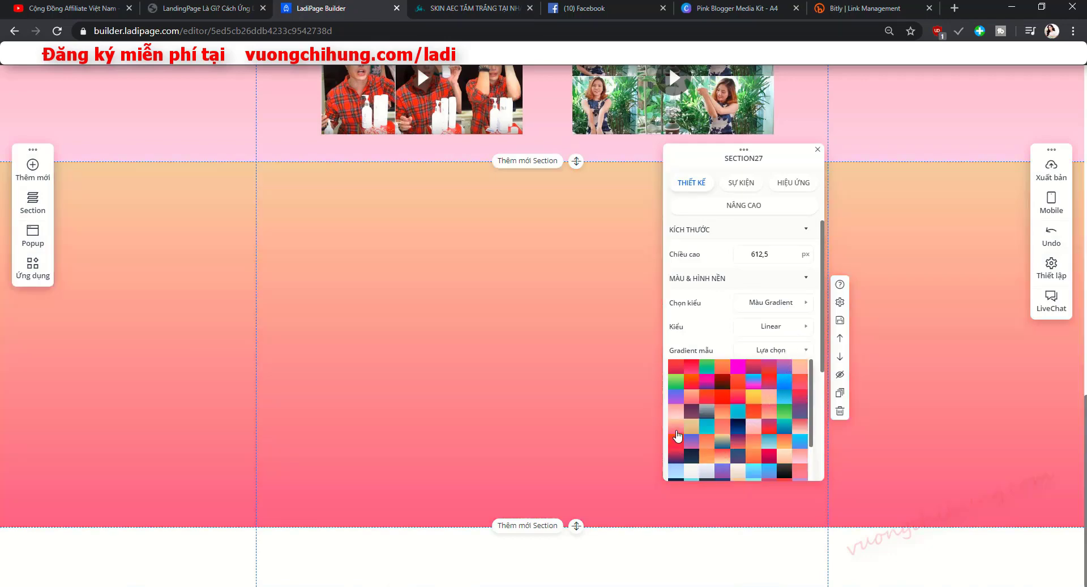
{"action": "left_click", "coordinate": [677, 416]}
{"action": "scroll", "coordinate": [738, 417], "scroll_direction": "down", "scroll_amount": 2}
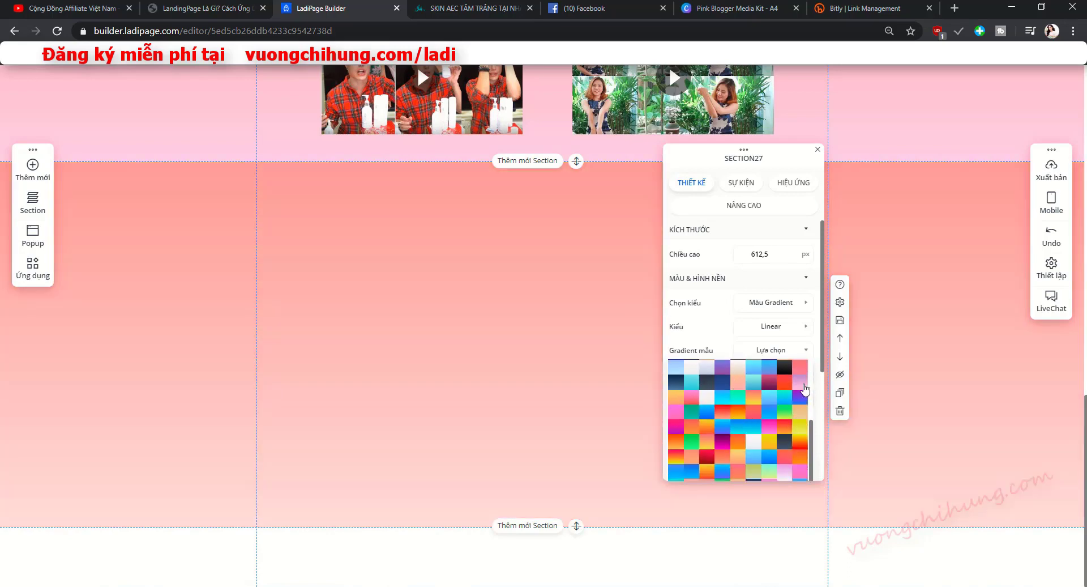
{"action": "left_click", "coordinate": [804, 385]}
{"action": "left_click", "coordinate": [798, 371]}
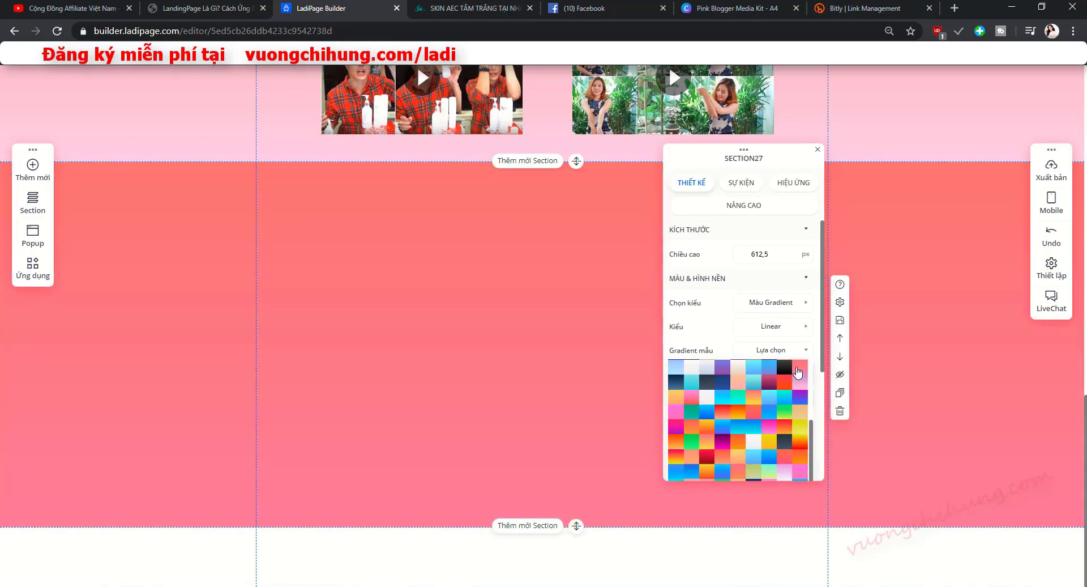
{"action": "left_click", "coordinate": [801, 396]}
{"action": "left_click", "coordinate": [803, 384]}
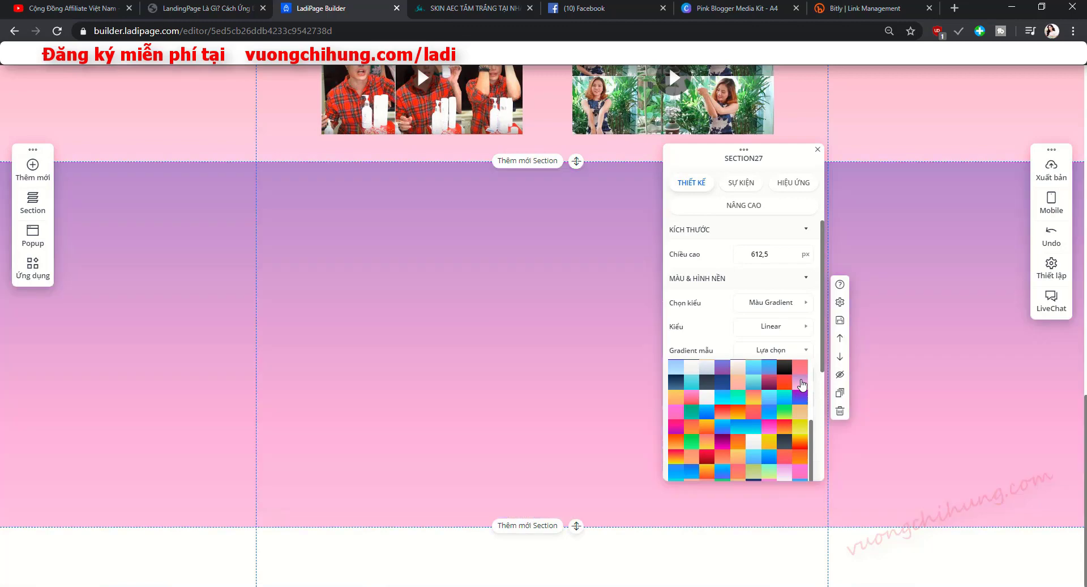
{"action": "left_click", "coordinate": [818, 151]}
{"action": "left_click", "coordinate": [451, 8]}
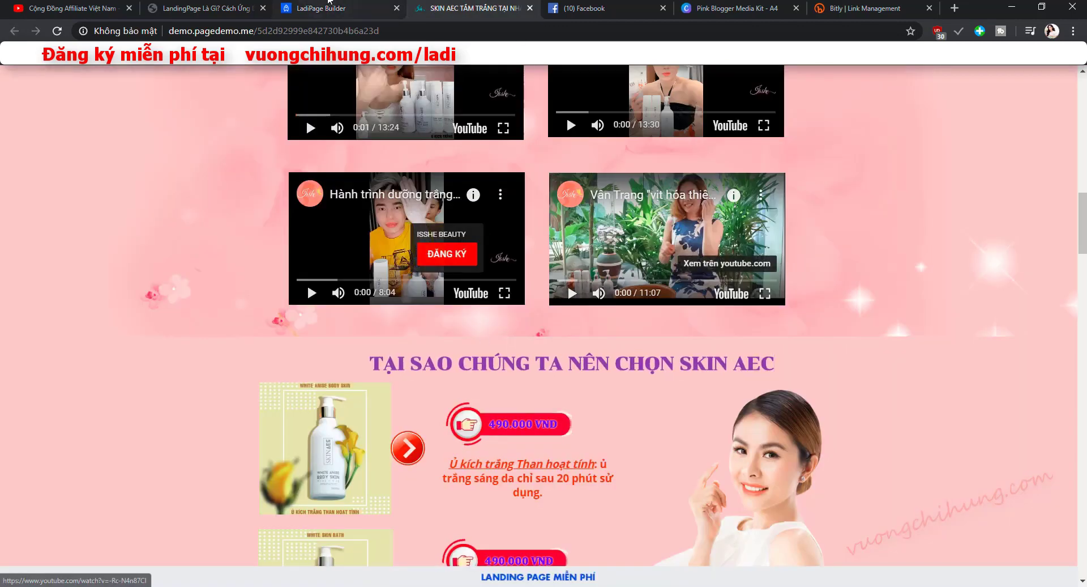
{"action": "key", "text": "ctrl+shift+Tab"}
Add a Headline reading 'TẠI SAO CHÚNG TA NEN CHỌN SKIN AEC'.
{"action": "left_click", "coordinate": [34, 171]}
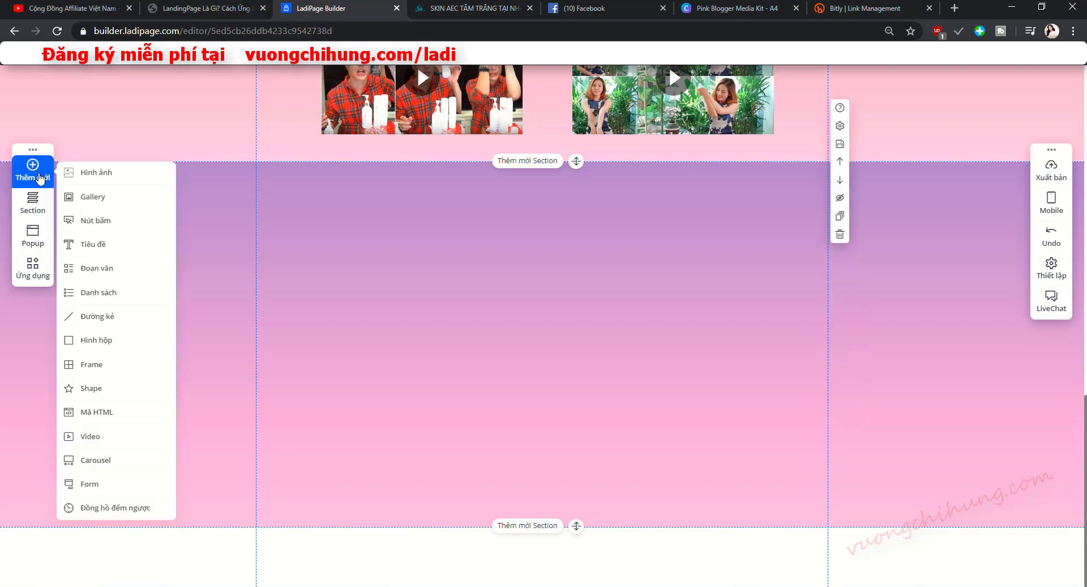
{"action": "left_click", "coordinate": [86, 246]}
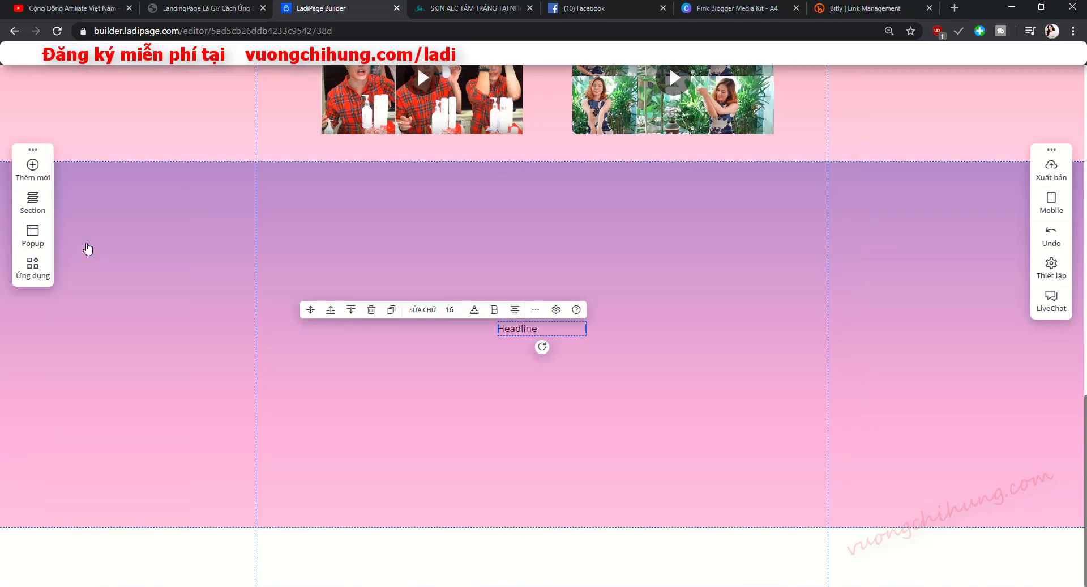
{"action": "double_click", "coordinate": [527, 329]}
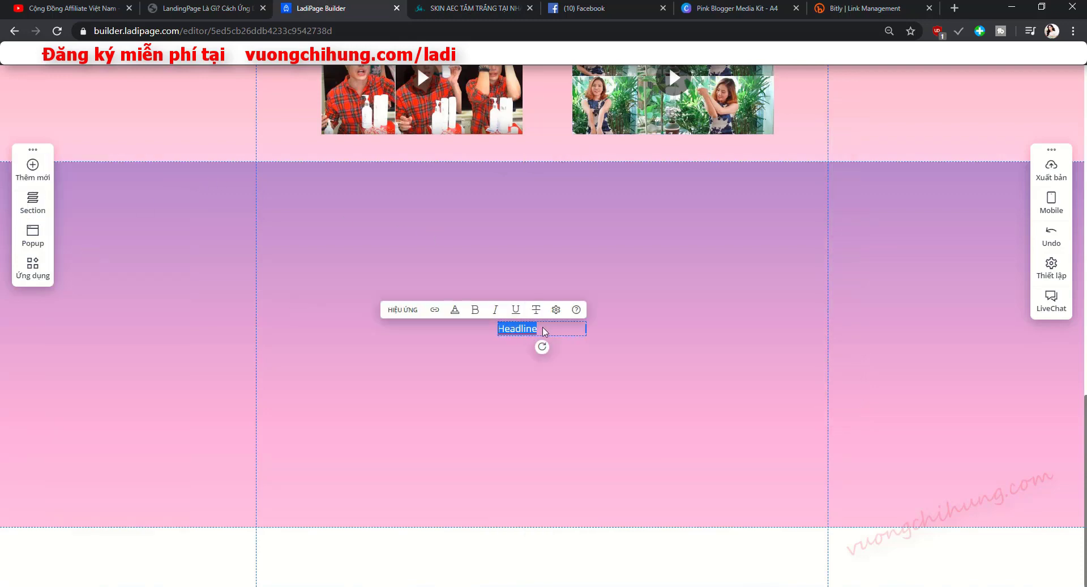
{"action": "key", "text": "BackSpace"}
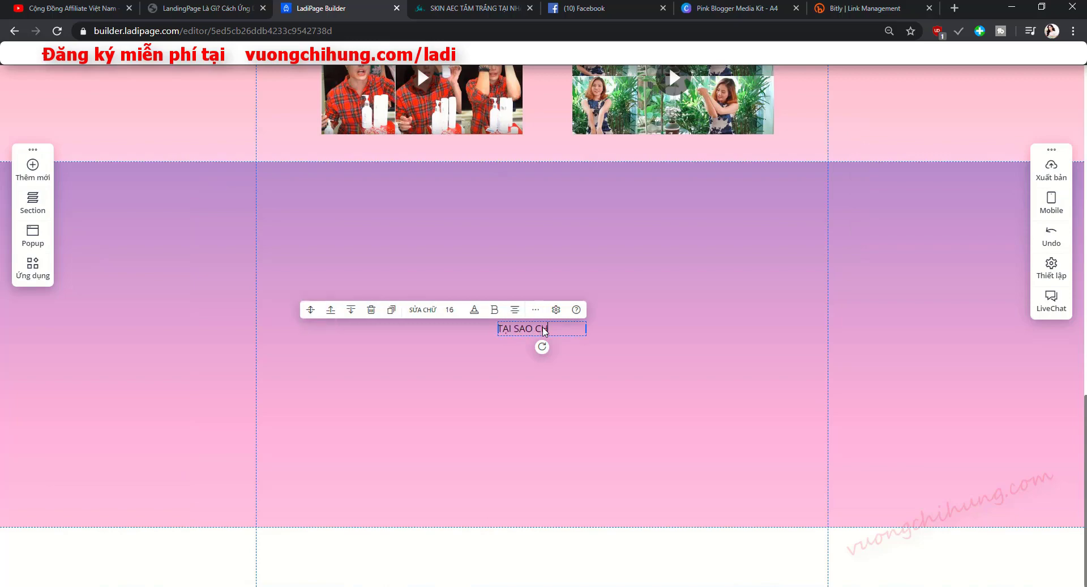
{"action": "type", "text": "TẠI SAO CHÚNG TA NE"}
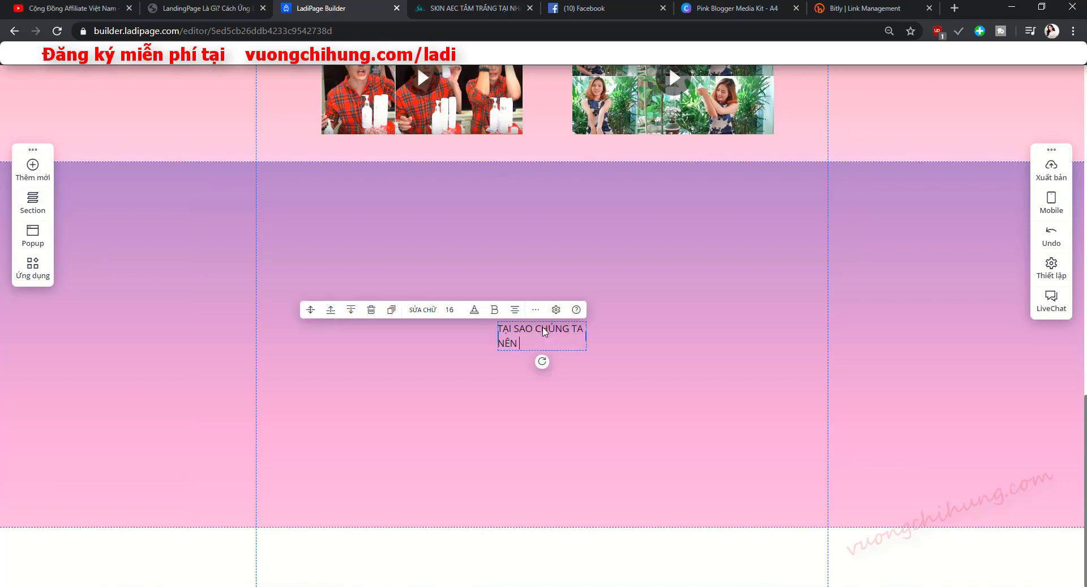
{"action": "type", "text": "N CHỌN SKIN AEC"}
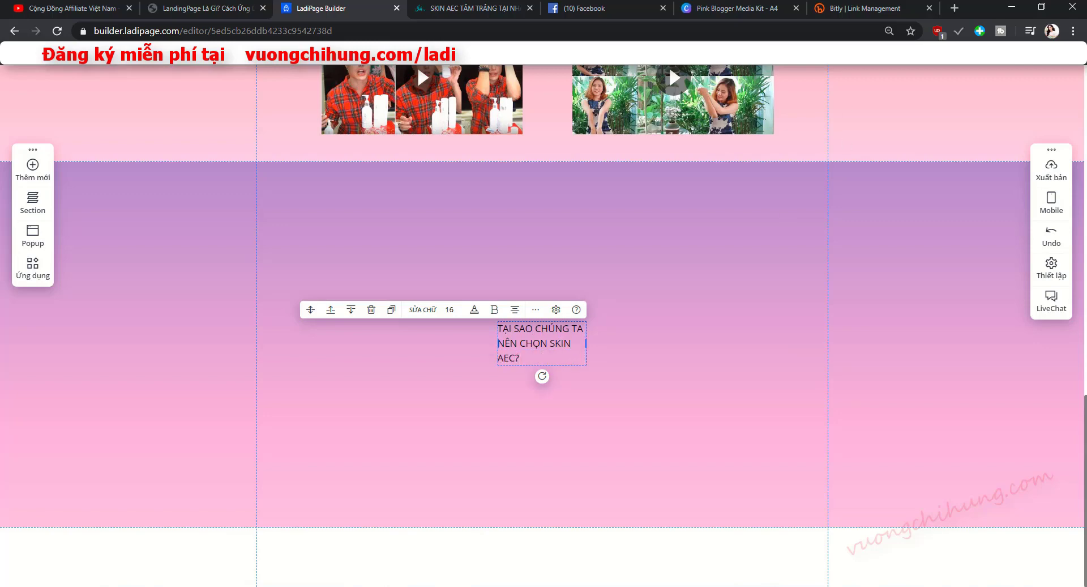
{"action": "left_click", "coordinate": [470, 8]}
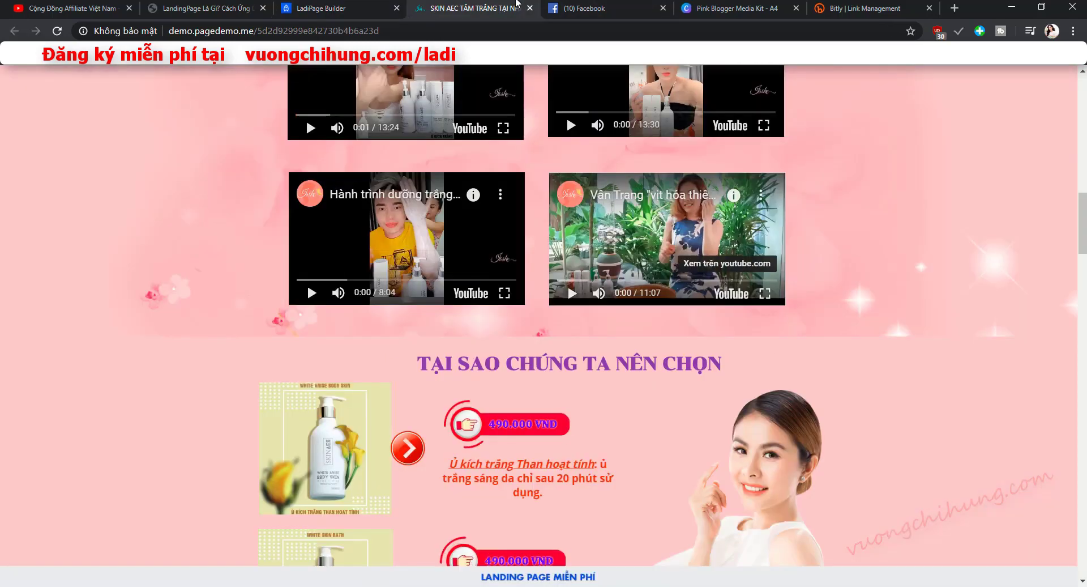
{"action": "left_click", "coordinate": [306, 9]}
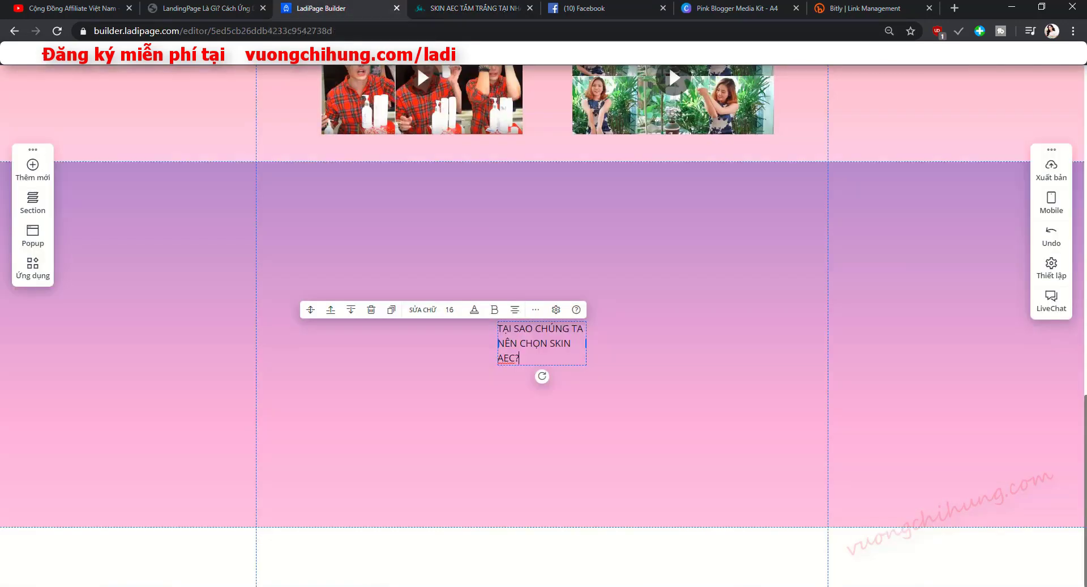
Widen the headline to one line, move it to the section top, and centre it.
{"action": "left_click_drag", "start_coordinate": [584, 342], "coordinate": [809, 341]}
{"action": "left_click_drag", "start_coordinate": [498, 327], "coordinate": [294, 328]}
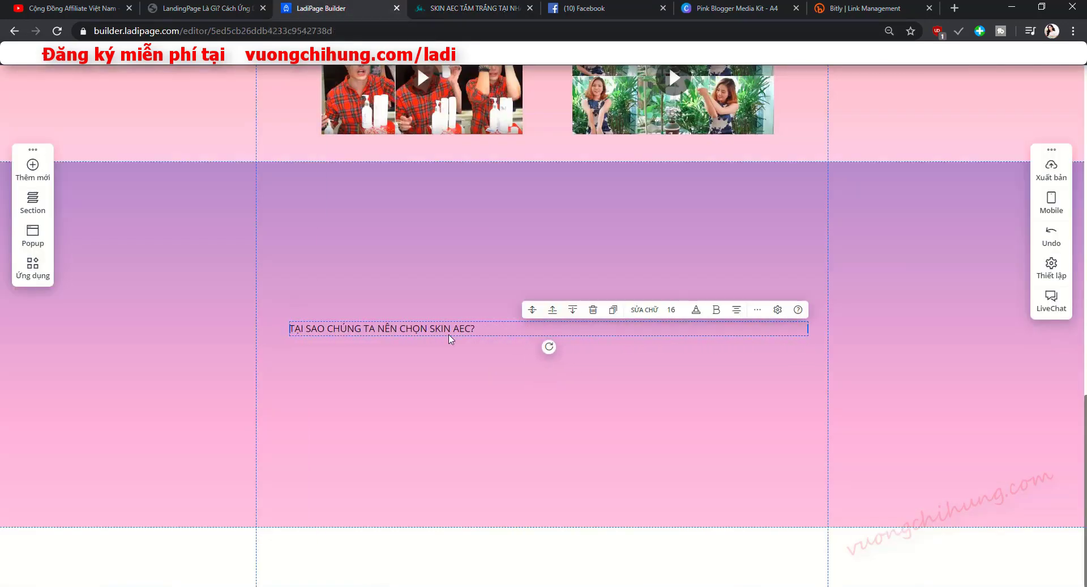
{"action": "left_click_drag", "start_coordinate": [479, 323], "coordinate": [480, 181]}
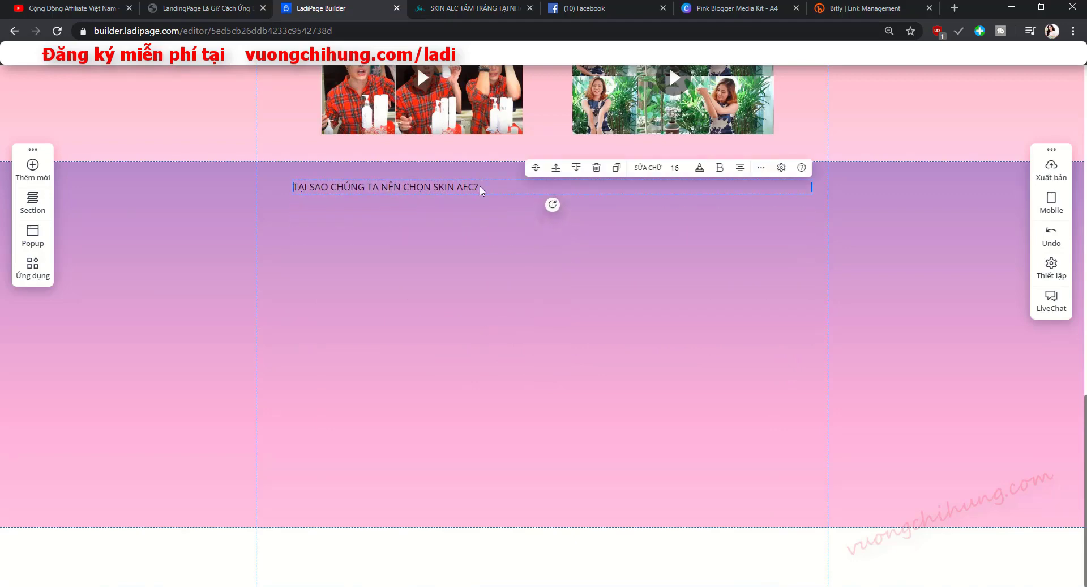
{"action": "left_click", "coordinate": [735, 171]}
{"action": "left_click", "coordinate": [702, 210]}
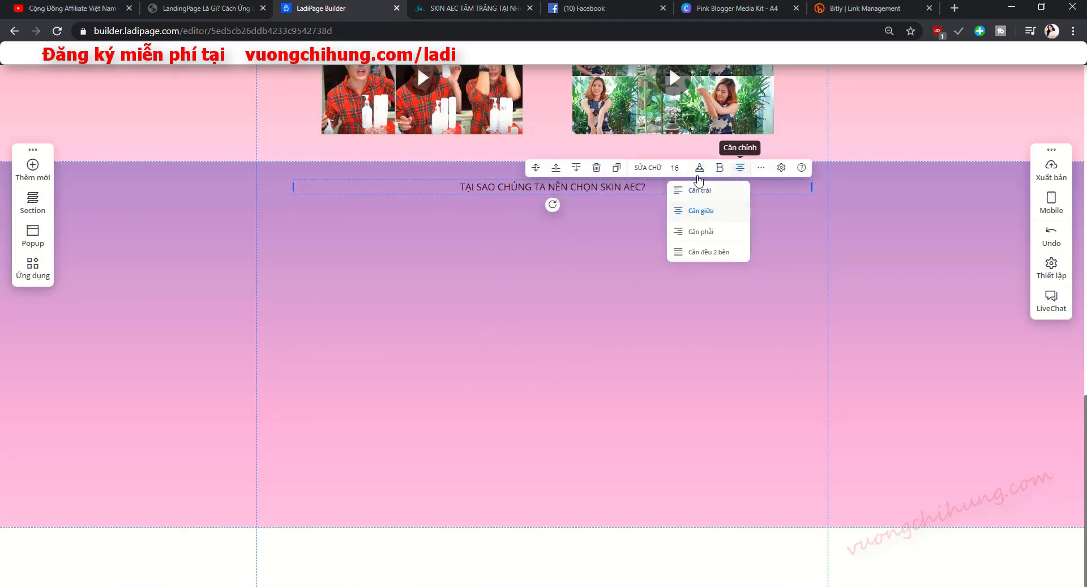
Make the headline bold and raise its font size to 30.
{"action": "left_click", "coordinate": [716, 170]}
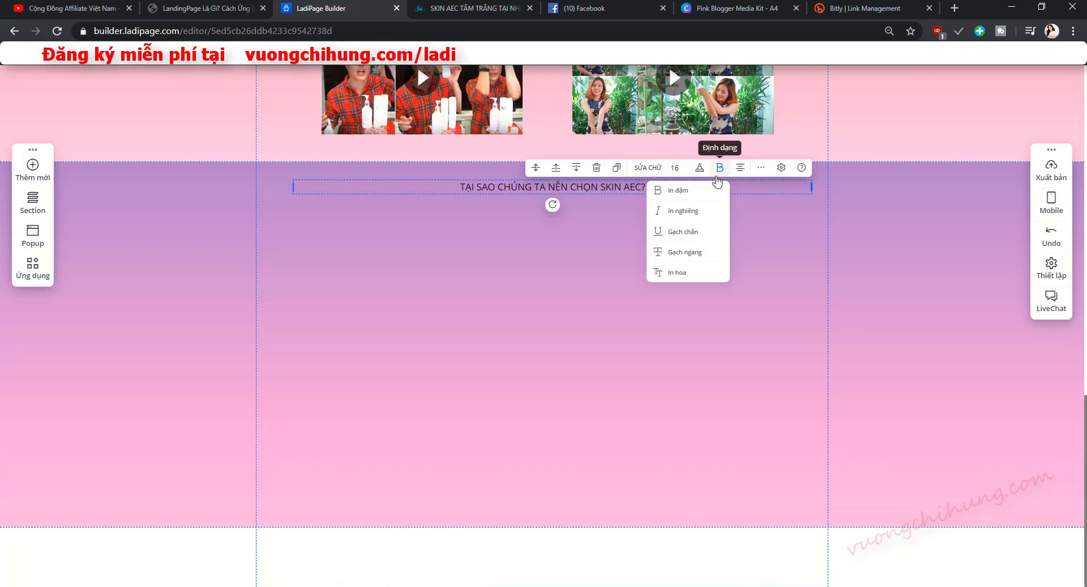
{"action": "left_click", "coordinate": [692, 189]}
{"action": "left_click", "coordinate": [687, 167]}
{"action": "left_click", "coordinate": [687, 166]}
{"action": "left_click", "coordinate": [686, 166]}
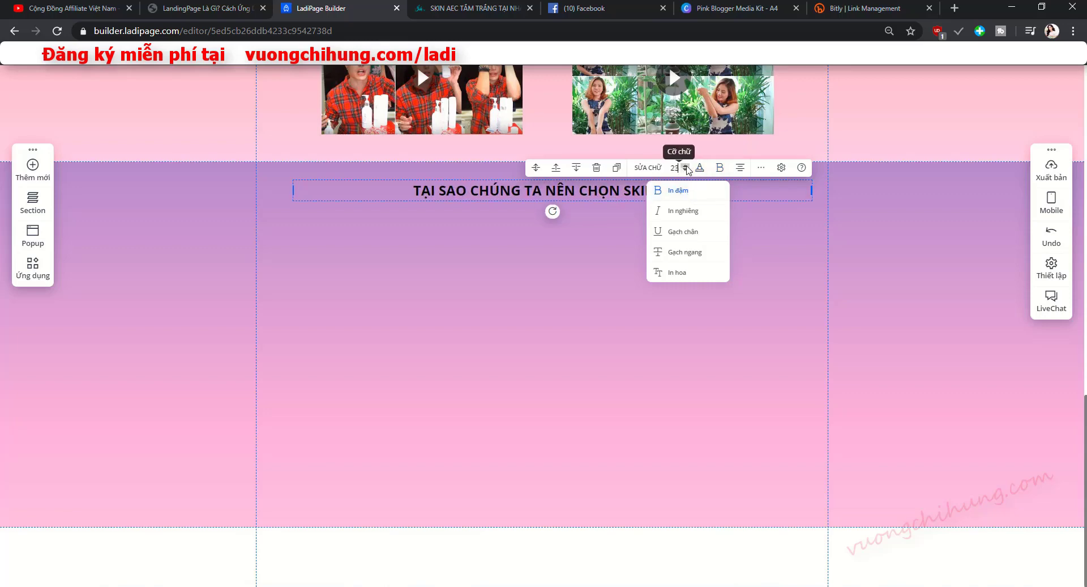
{"action": "left_click", "coordinate": [686, 166]}
{"action": "left_click", "coordinate": [687, 167]}
{"action": "left_click", "coordinate": [686, 167]}
{"action": "left_click", "coordinate": [687, 167]}
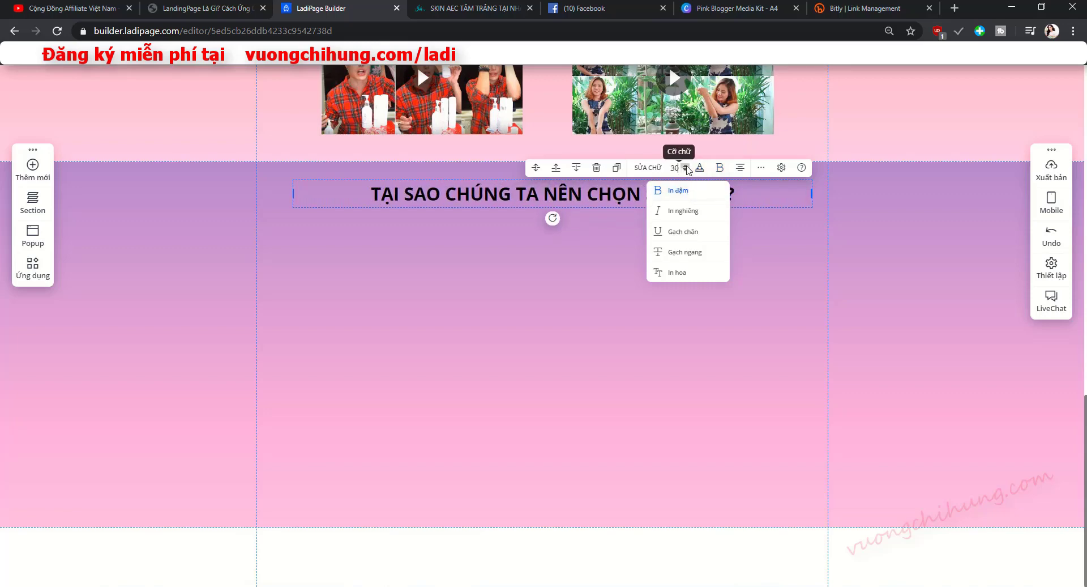
In the heading's effect settings, make the animation repeat and try the shake effect.
{"action": "left_click", "coordinate": [781, 167]}
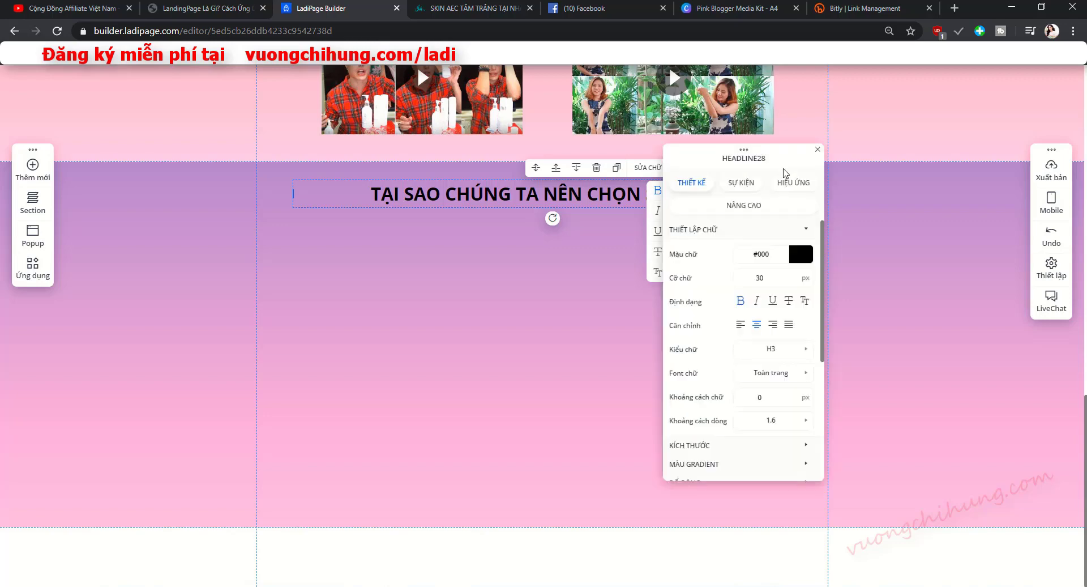
{"action": "left_click", "coordinate": [793, 183]}
{"action": "left_click", "coordinate": [771, 255]}
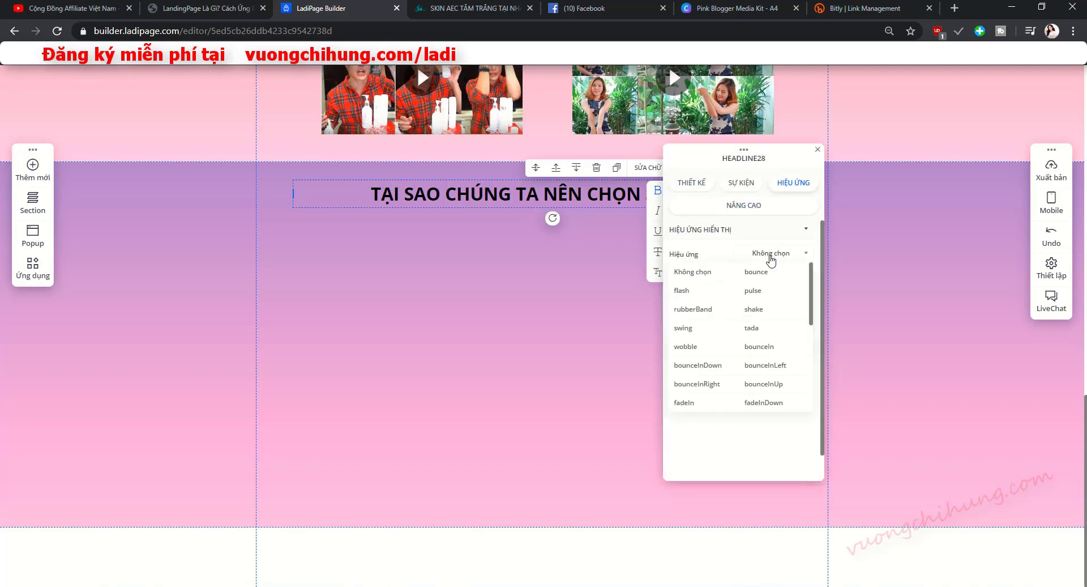
{"action": "left_click", "coordinate": [774, 257]}
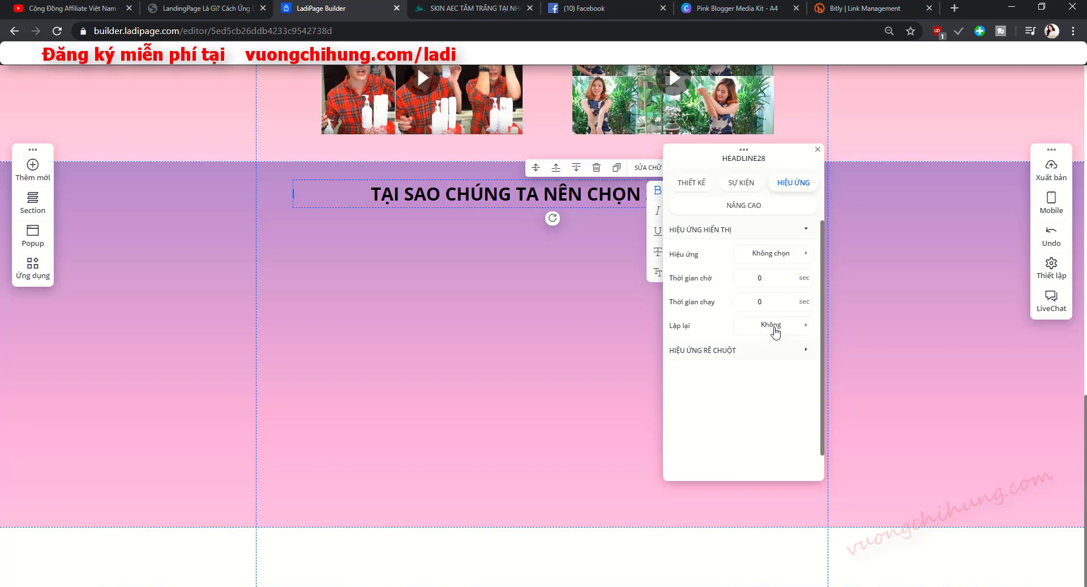
{"action": "left_click", "coordinate": [748, 361]}
{"action": "left_click", "coordinate": [788, 255]}
{"action": "left_click", "coordinate": [763, 309]}
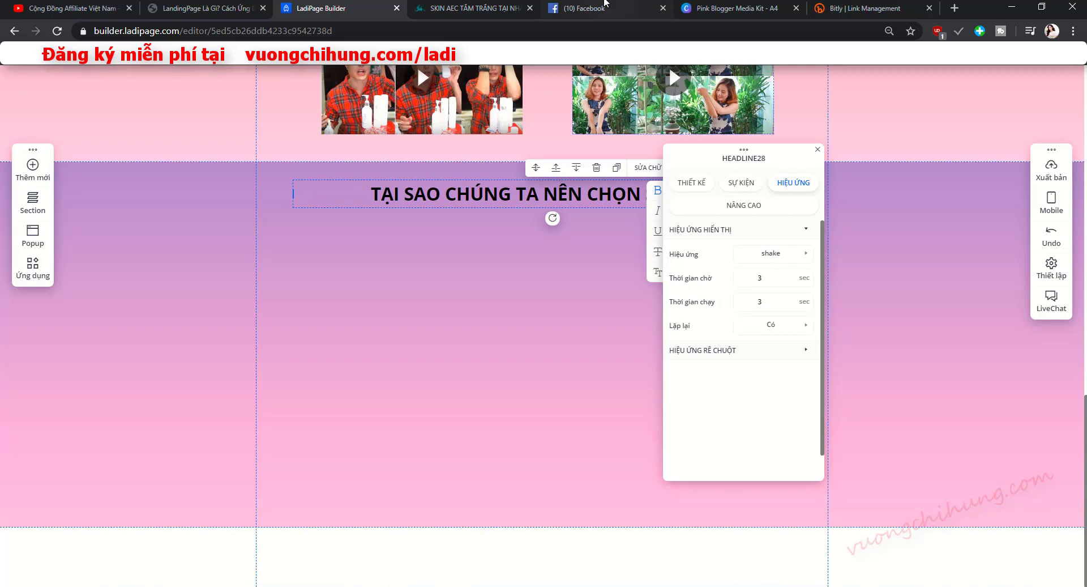
{"action": "left_click", "coordinate": [470, 8]}
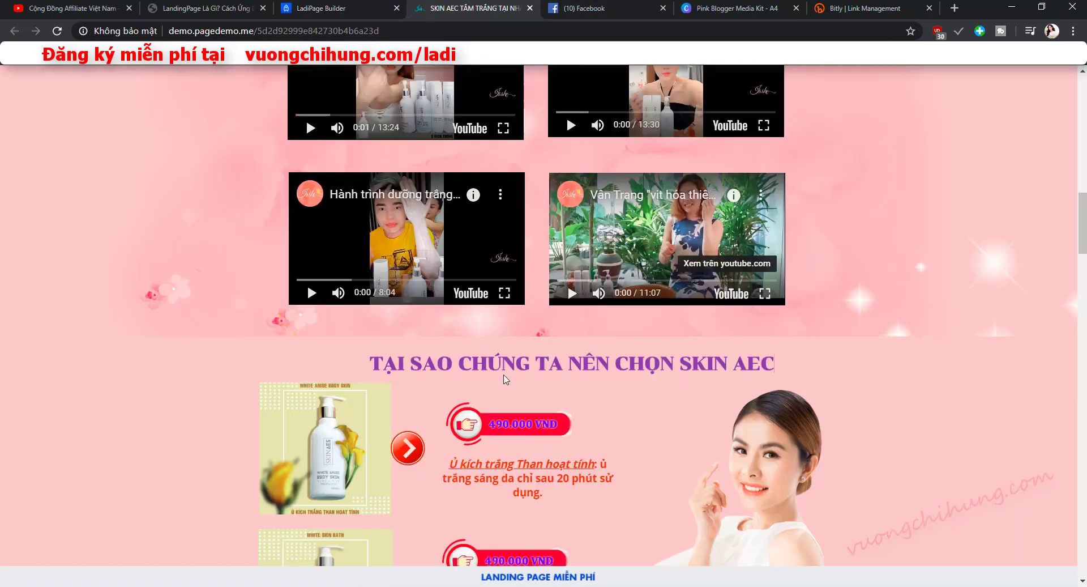
{"action": "left_click", "coordinate": [317, 8]}
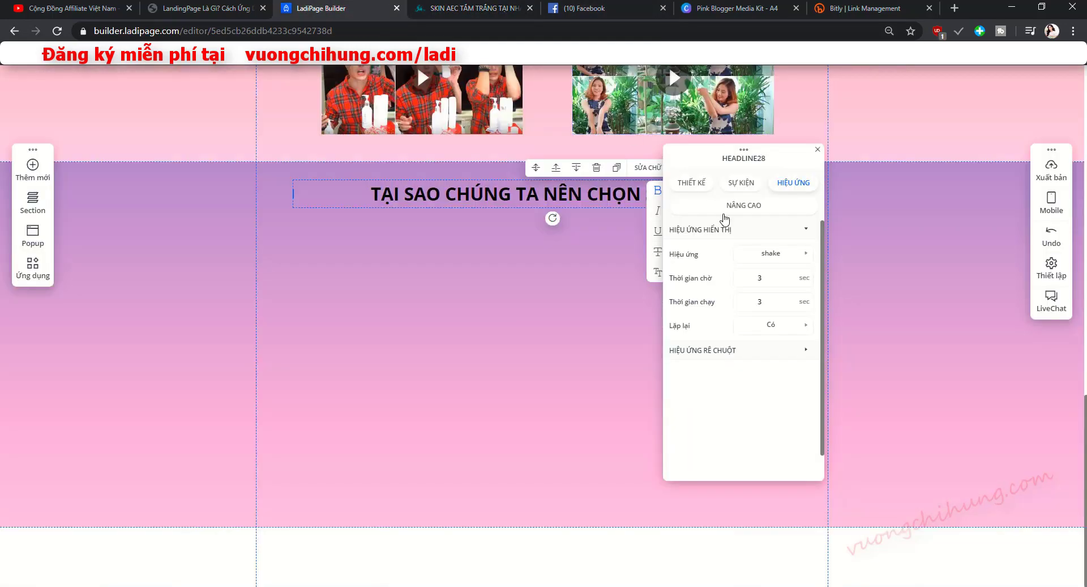
Try tada, bounceInUp and rotateInDownRight, then set the heading's effect to pulse.
{"action": "left_click", "coordinate": [769, 254]}
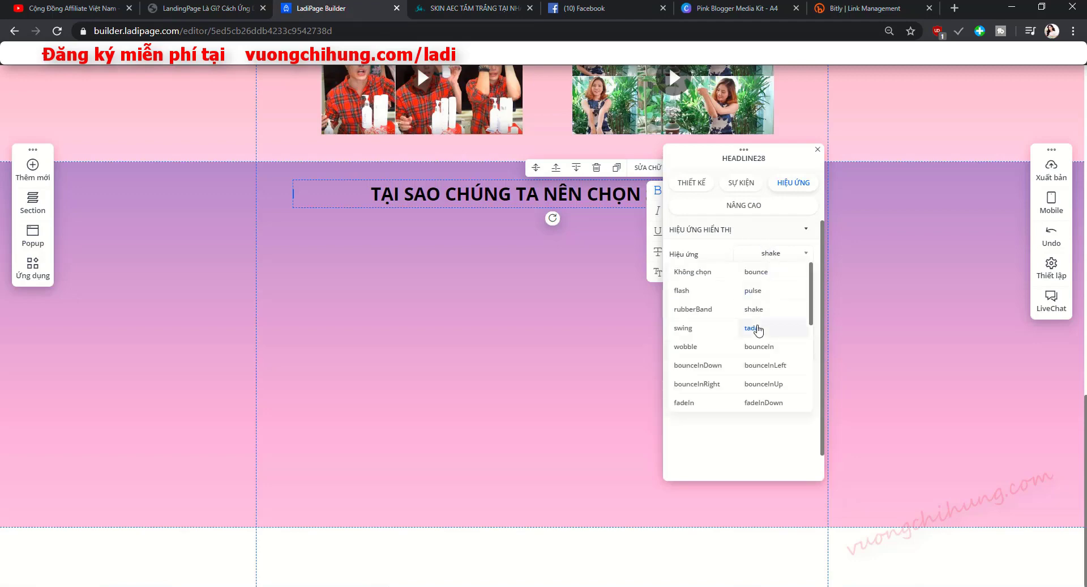
{"action": "left_click", "coordinate": [756, 266]}
{"action": "left_click", "coordinate": [777, 259]}
{"action": "left_click", "coordinate": [763, 384]}
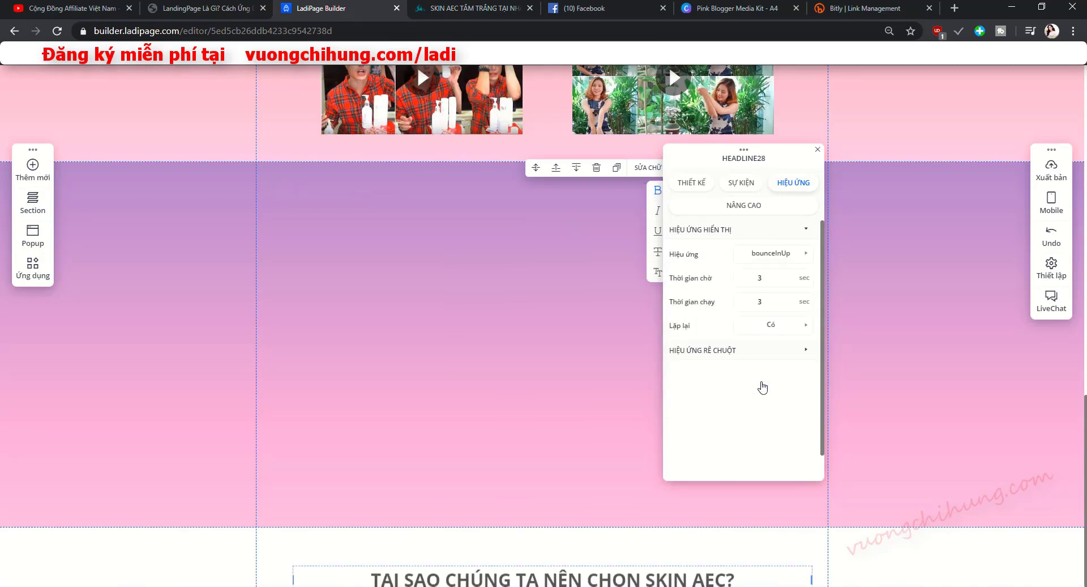
{"action": "left_click", "coordinate": [788, 258]}
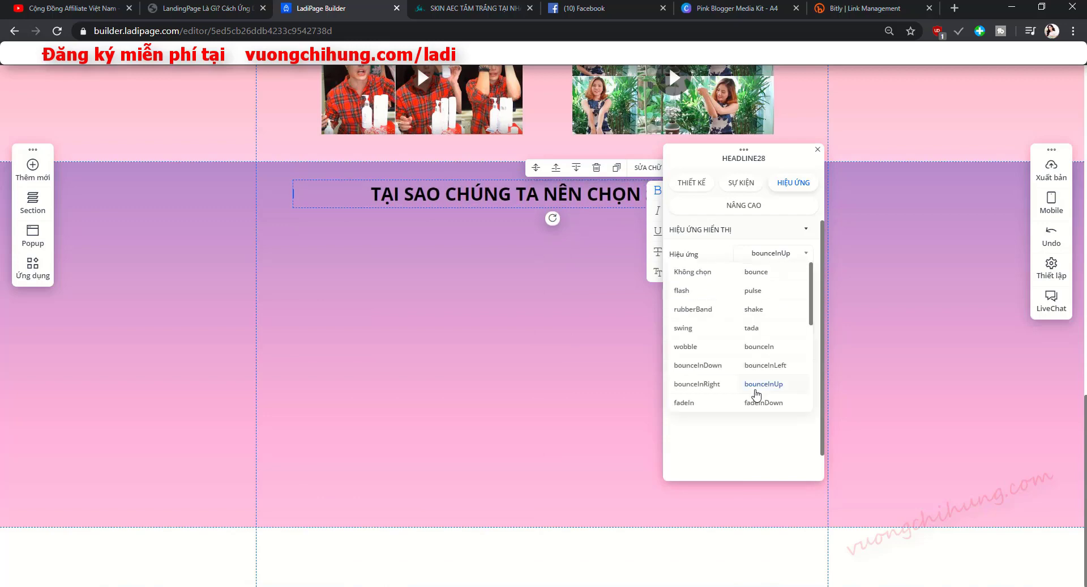
{"action": "scroll", "coordinate": [769, 349], "scroll_direction": "down", "scroll_amount": 5}
{"action": "left_click", "coordinate": [756, 346]}
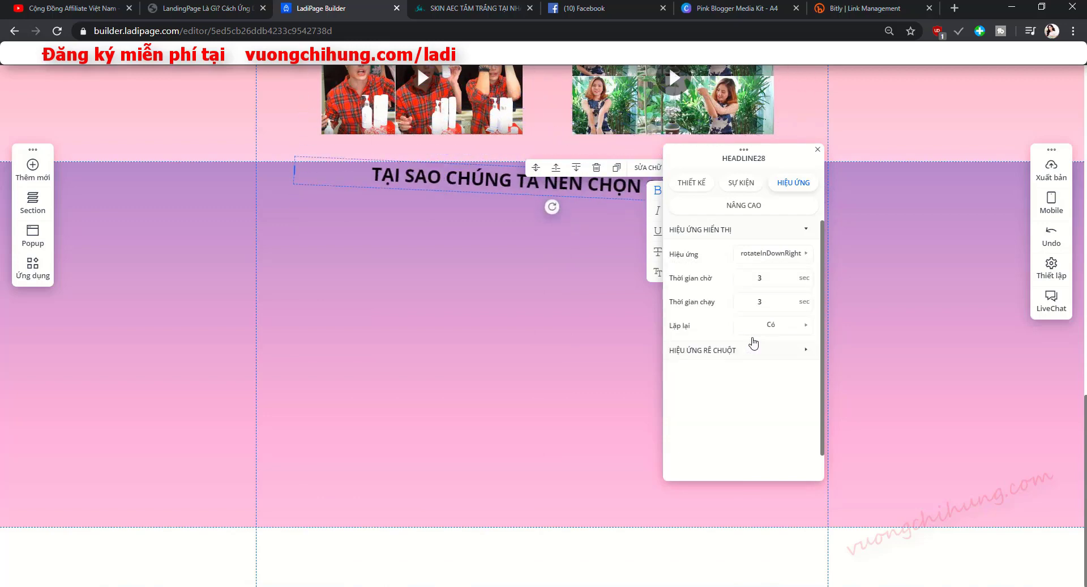
{"action": "left_click", "coordinate": [783, 259]}
{"action": "left_click", "coordinate": [762, 320]}
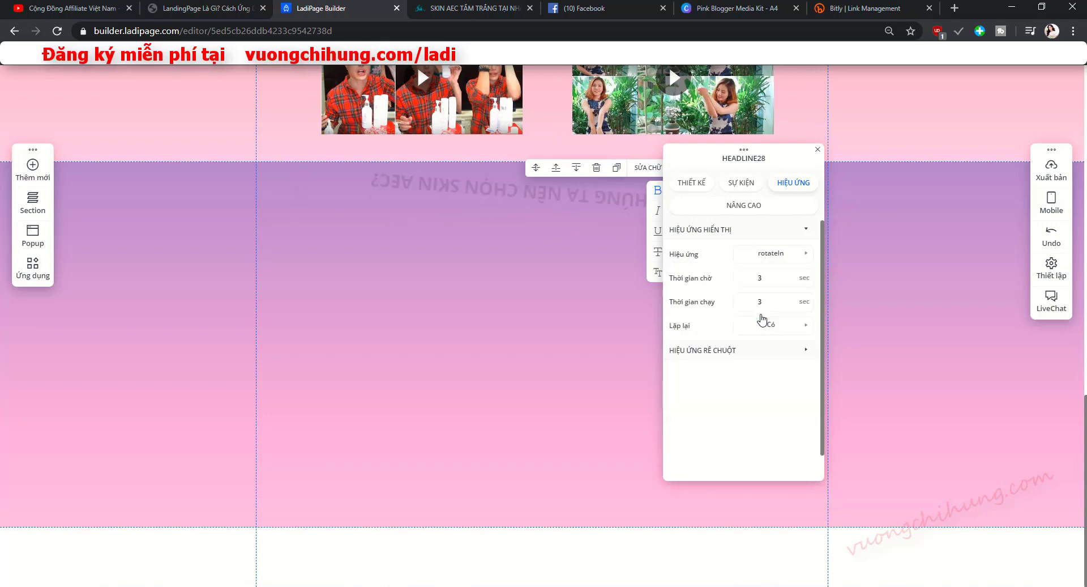
{"action": "left_click", "coordinate": [772, 252]}
{"action": "scroll", "coordinate": [778, 364], "scroll_direction": "up", "scroll_amount": 5}
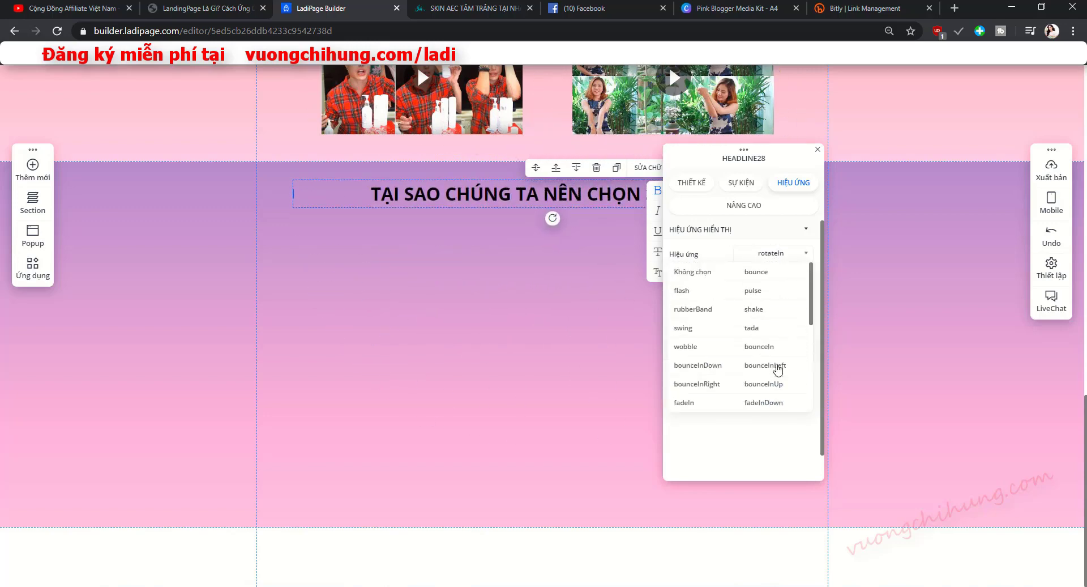
{"action": "left_click", "coordinate": [767, 294]}
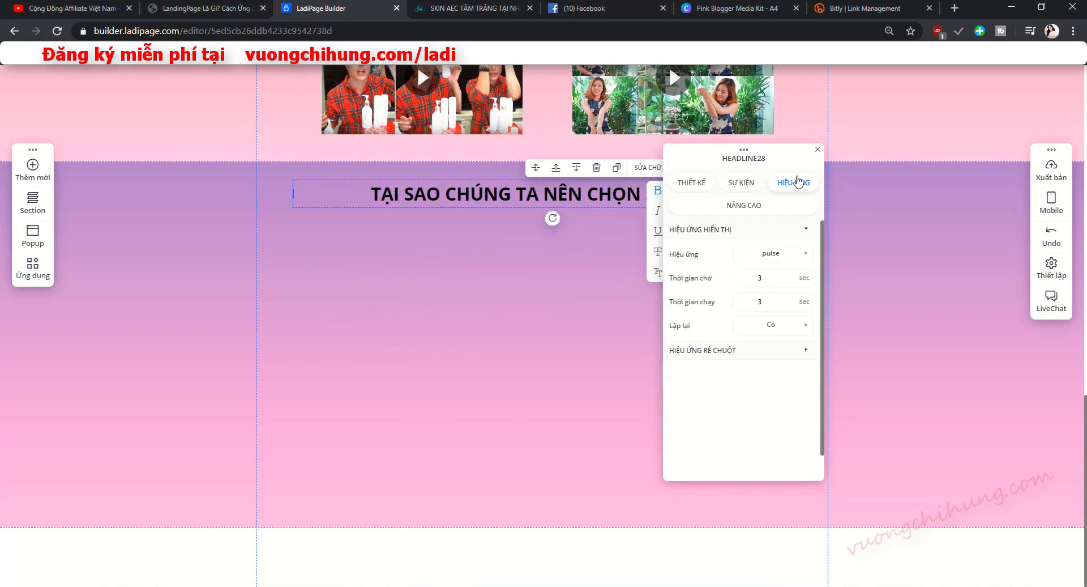
{"action": "left_click", "coordinate": [818, 151]}
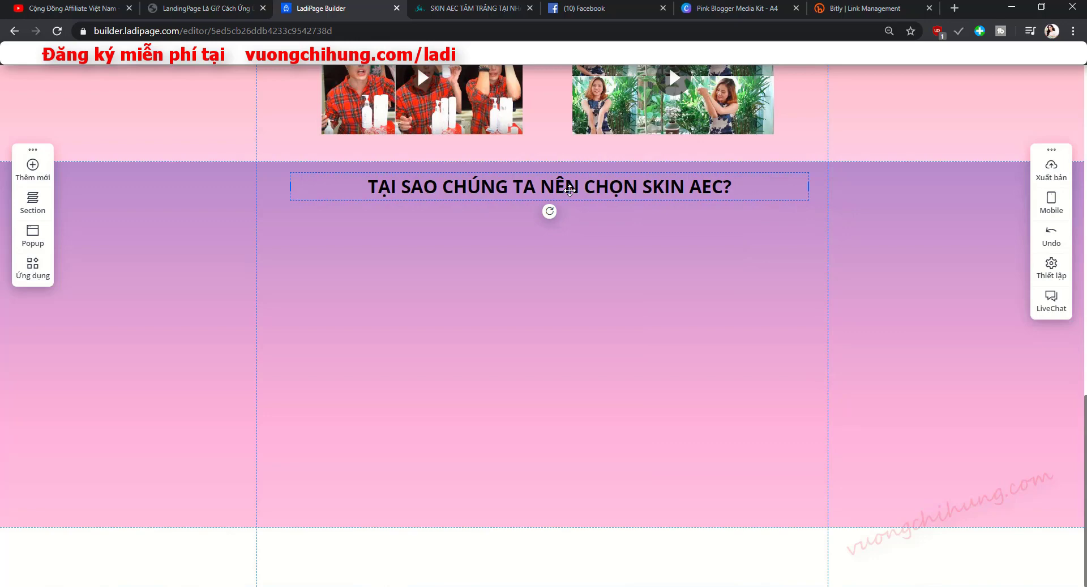
Save the landing page.
{"action": "left_click", "coordinate": [940, 265]}
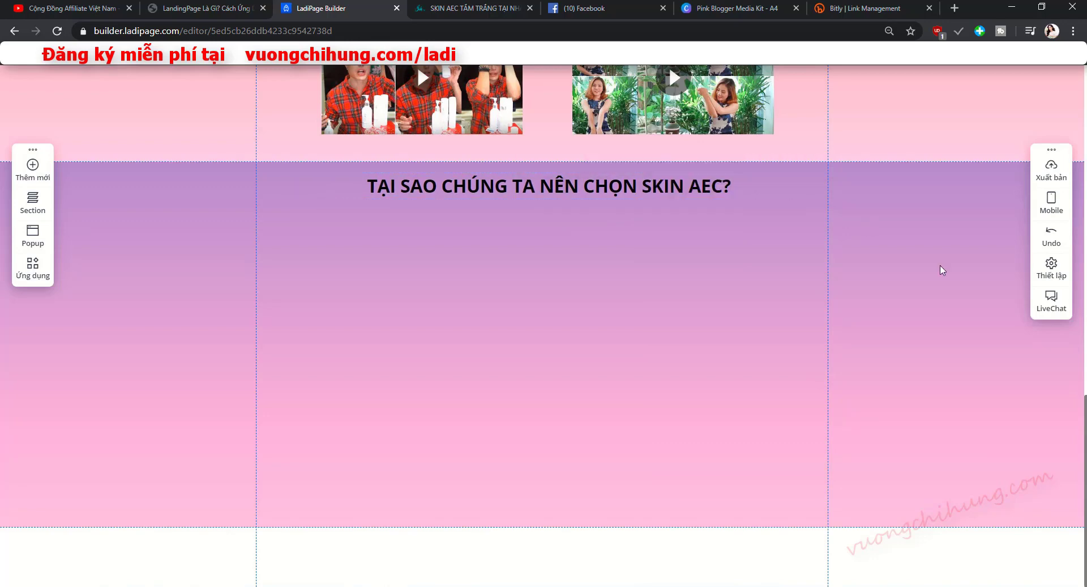
{"action": "mouse_move", "coordinate": [1056, 175]}
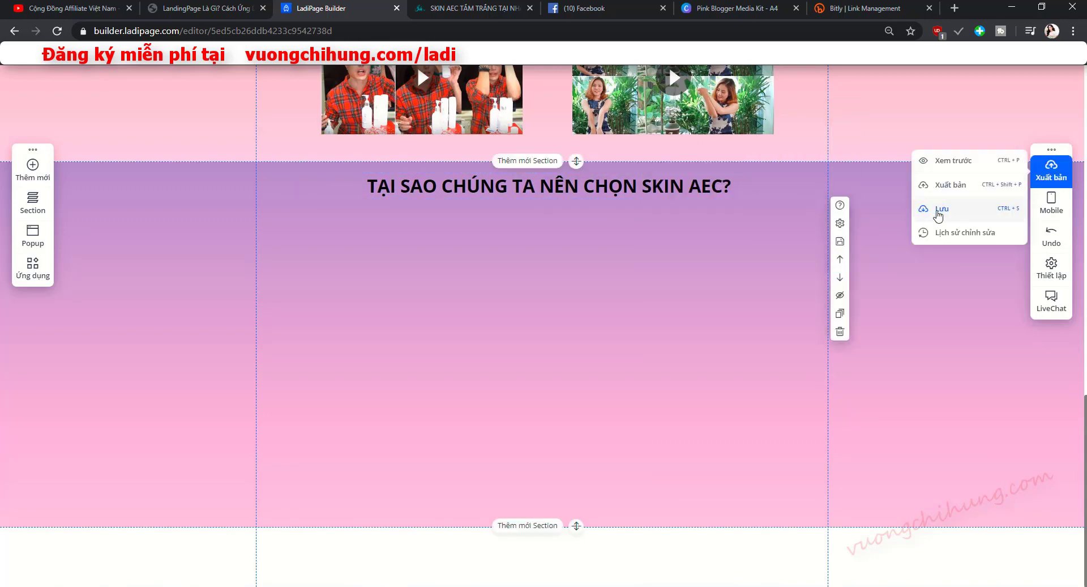
{"action": "left_click", "coordinate": [939, 209]}
{"action": "scroll", "coordinate": [801, 325], "scroll_direction": "up", "scroll_amount": 10}
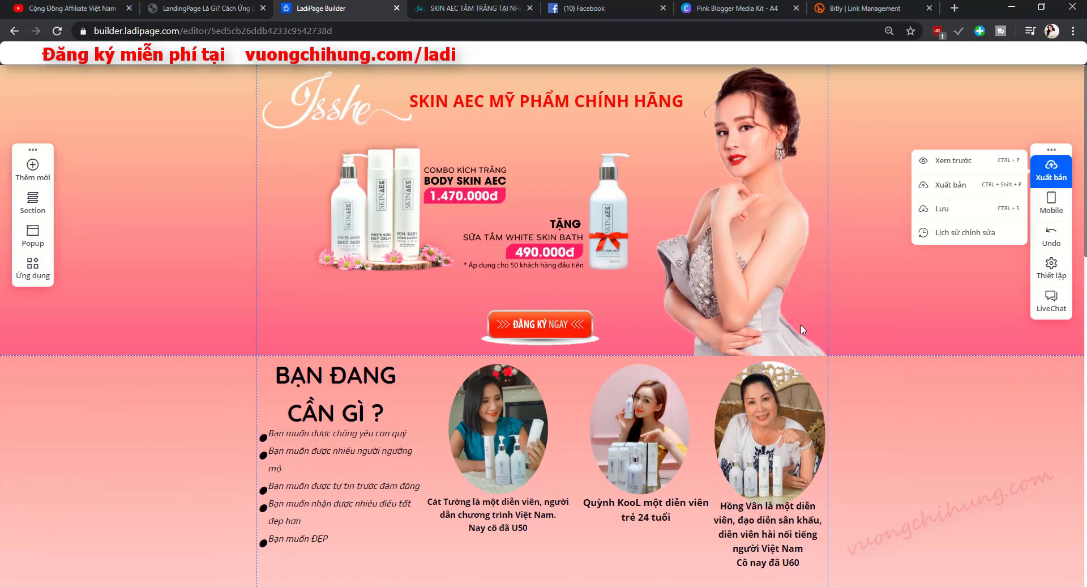
{"action": "scroll", "coordinate": [803, 329], "scroll_direction": "down", "scroll_amount": 1}
{"action": "scroll", "coordinate": [803, 328], "scroll_direction": "down", "scroll_amount": 10}
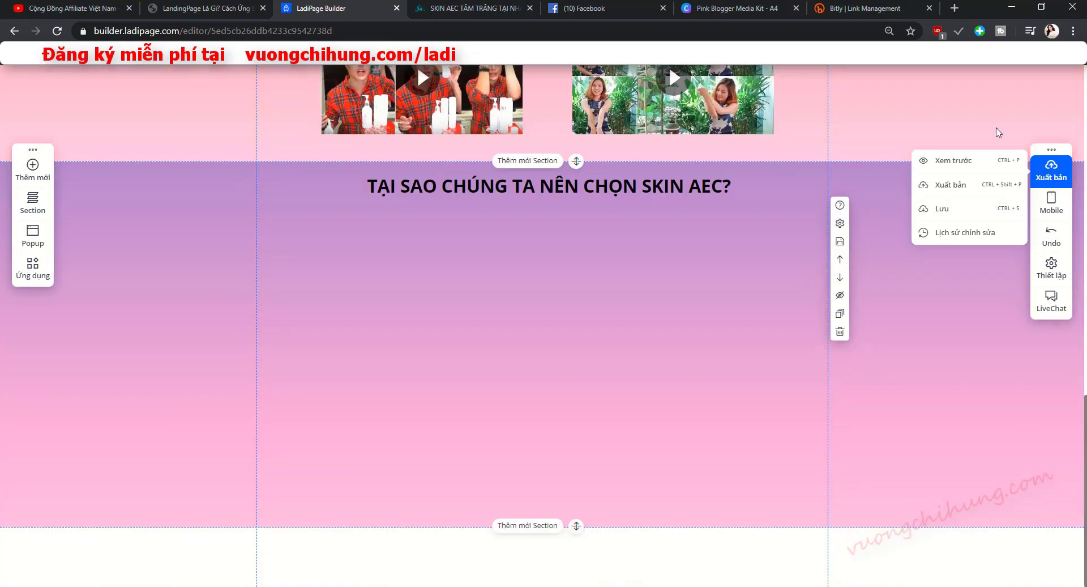
Review the mobile layout, then switch back to the desktop layout.
{"action": "left_click", "coordinate": [952, 166]}
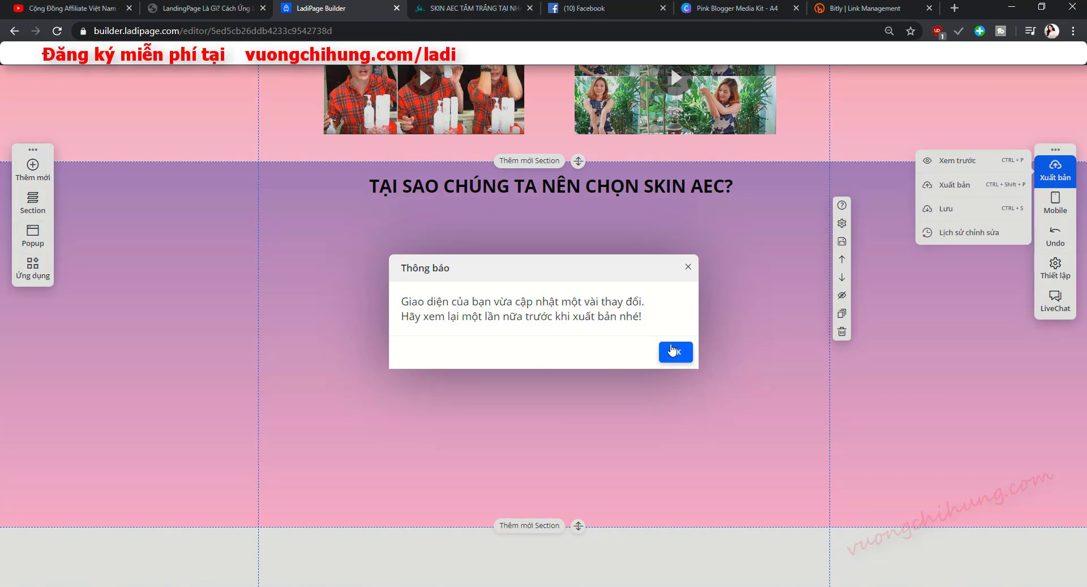
{"action": "left_click", "coordinate": [677, 352]}
{"action": "scroll", "coordinate": [582, 351], "scroll_direction": "down", "scroll_amount": 1}
{"action": "scroll", "coordinate": [583, 351], "scroll_direction": "down", "scroll_amount": 15}
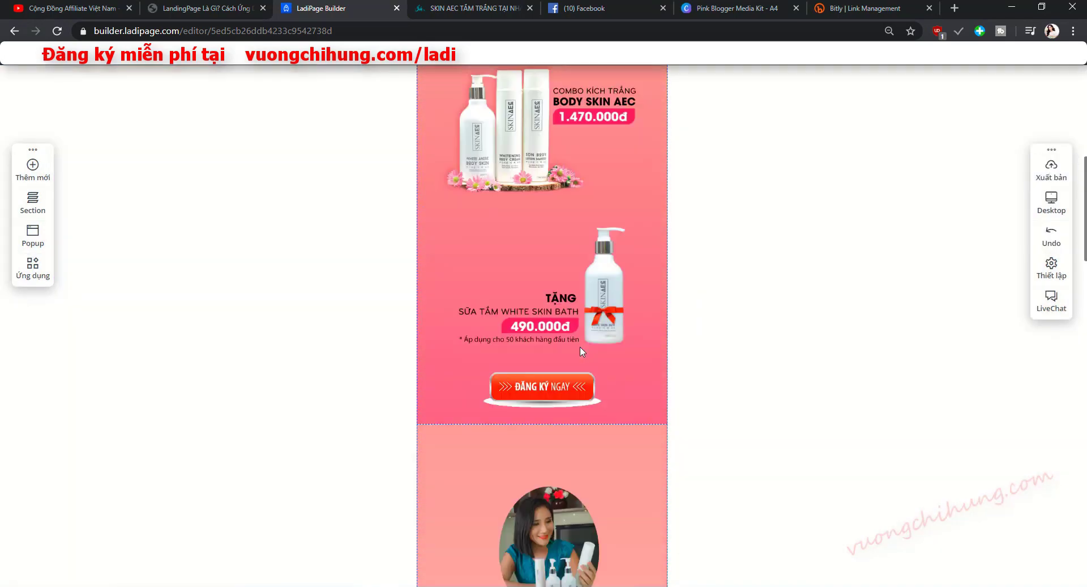
{"action": "scroll", "coordinate": [582, 351], "scroll_direction": "up", "scroll_amount": 6}
{"action": "scroll", "coordinate": [566, 352], "scroll_direction": "down", "scroll_amount": 10}
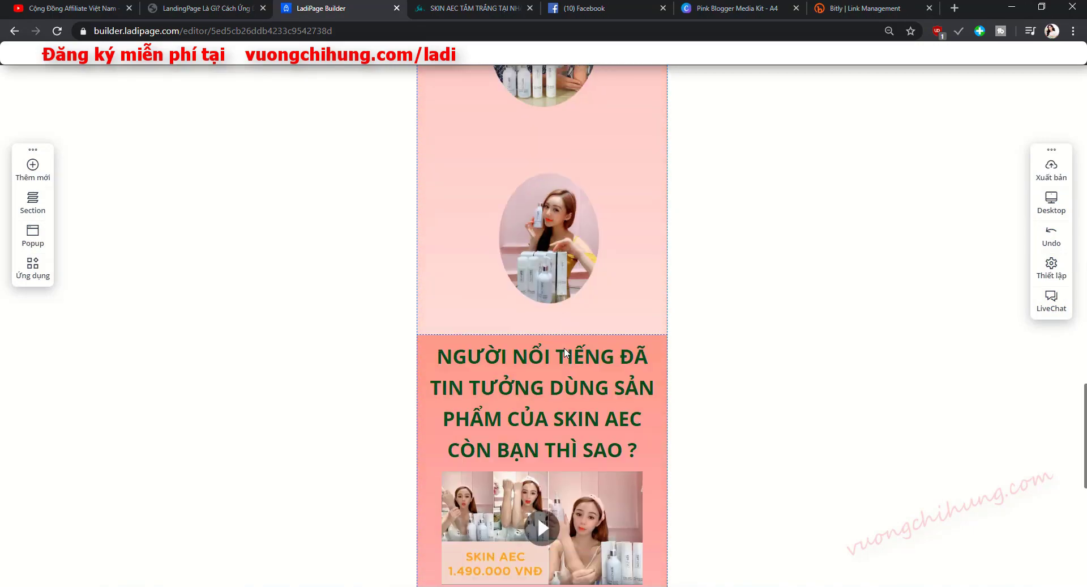
{"action": "scroll", "coordinate": [566, 352], "scroll_direction": "up", "scroll_amount": 20}
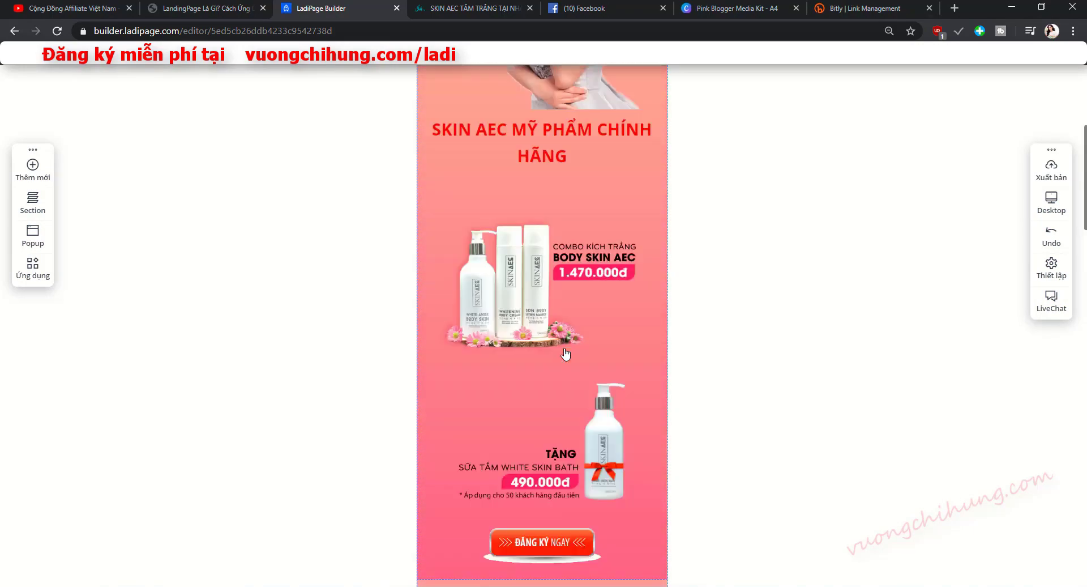
{"action": "left_click", "coordinate": [1052, 201]}
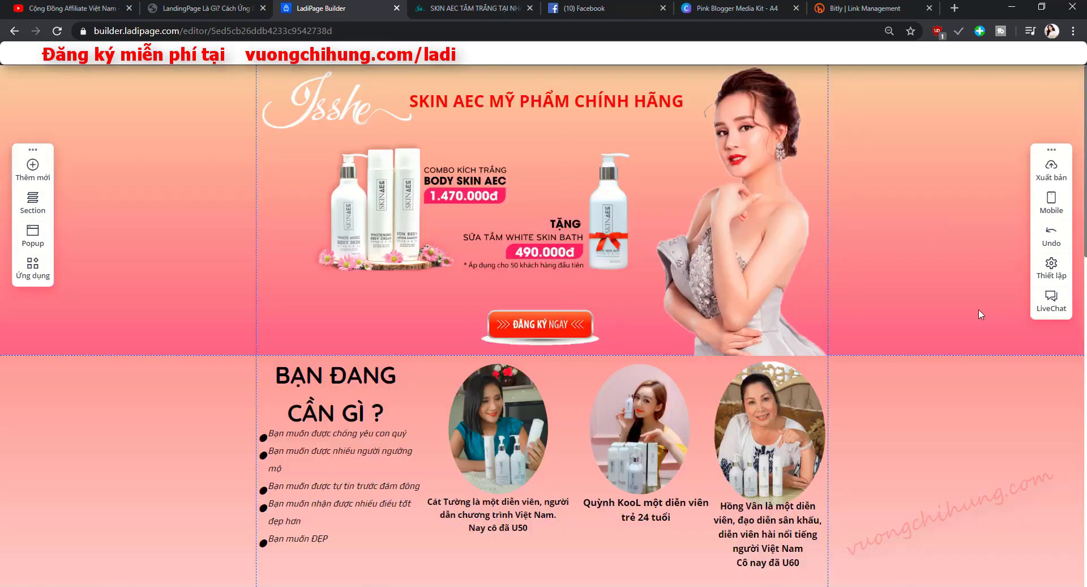
{"action": "scroll", "coordinate": [569, 403], "scroll_direction": "down", "scroll_amount": 1}
{"action": "scroll", "coordinate": [569, 403], "scroll_direction": "down", "scroll_amount": 10}
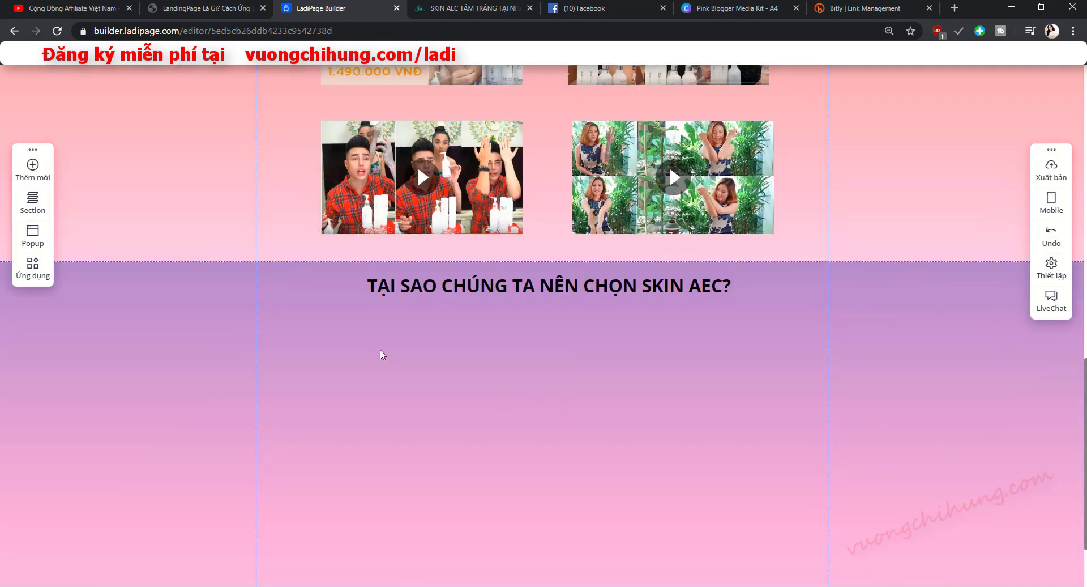
{"action": "left_click", "coordinate": [207, 8]}
{"action": "left_click", "coordinate": [453, 8]}
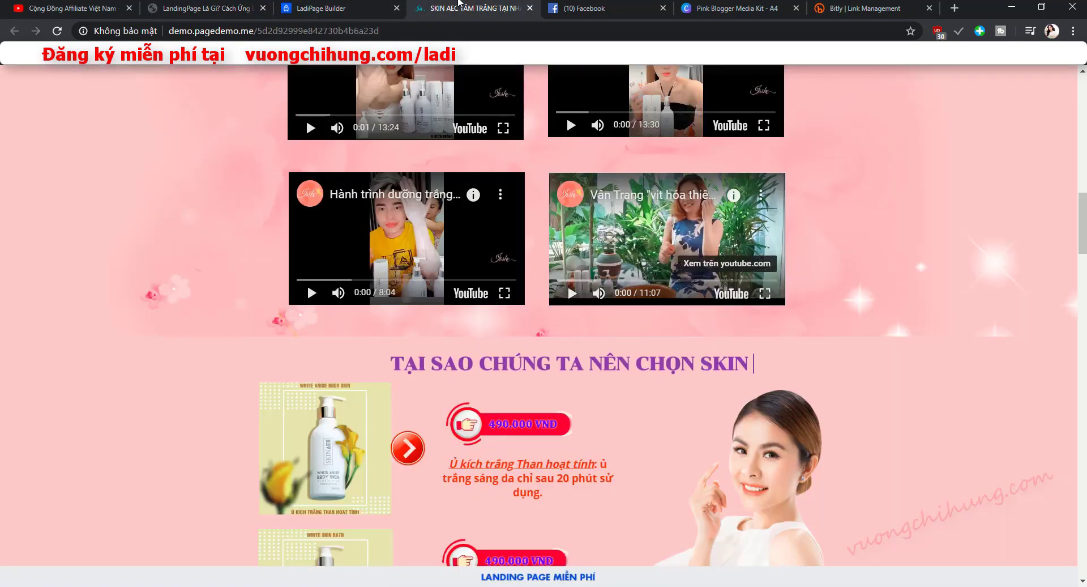
{"action": "scroll", "coordinate": [275, 335], "scroll_direction": "down", "scroll_amount": 3}
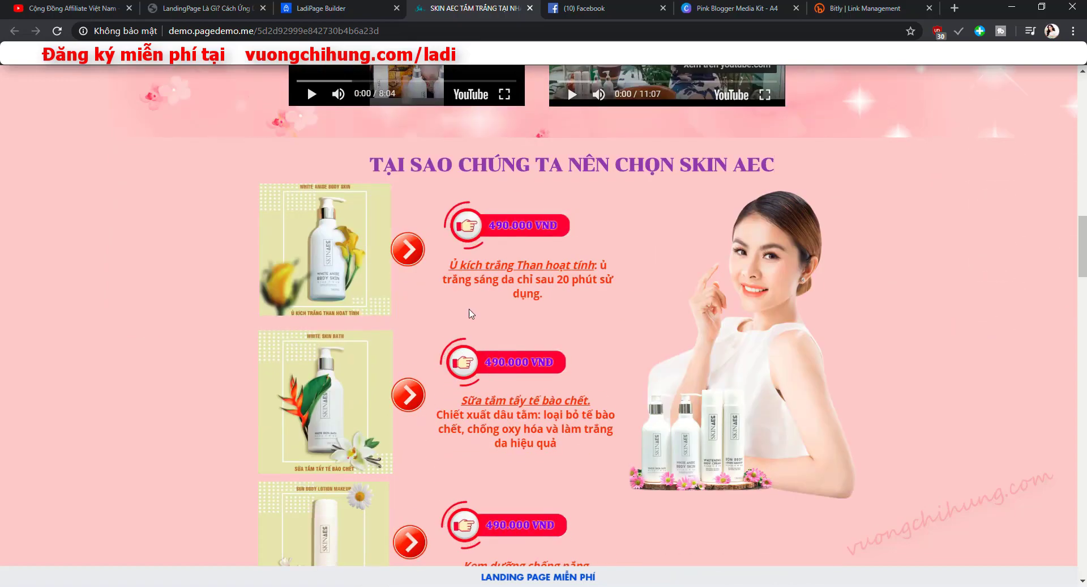
{"action": "scroll", "coordinate": [346, 340], "scroll_direction": "down", "scroll_amount": 3}
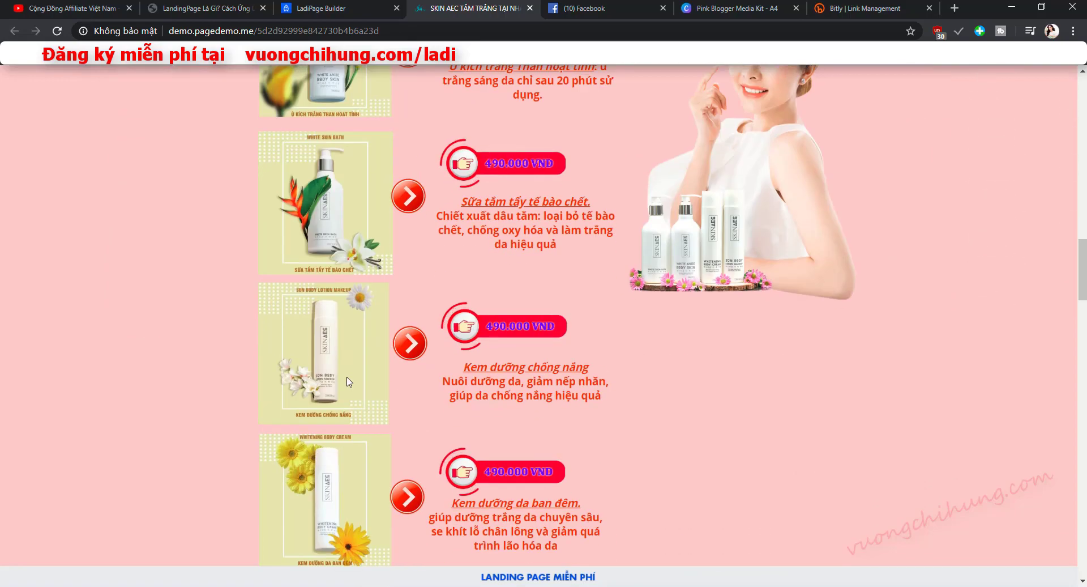
{"action": "scroll", "coordinate": [347, 382], "scroll_direction": "up", "scroll_amount": 3}
{"action": "scroll", "coordinate": [347, 381], "scroll_direction": "down", "scroll_amount": 5}
{"action": "scroll", "coordinate": [348, 381], "scroll_direction": "up", "scroll_amount": 5}
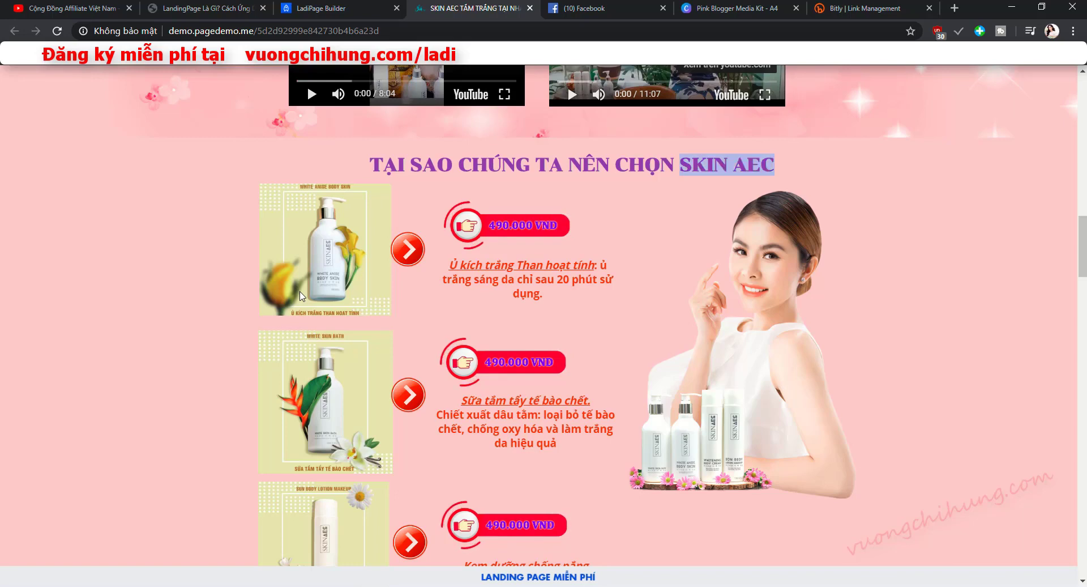
{"action": "left_click", "coordinate": [362, 8]}
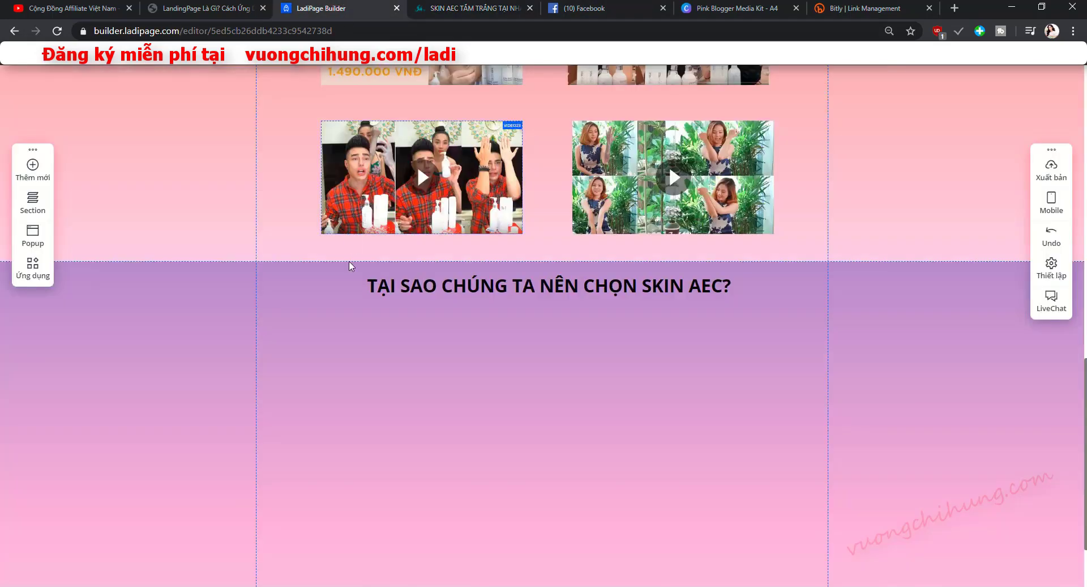
Upload 14.jpg and insert it as an image in the purple why-choose section.
{"action": "left_click", "coordinate": [336, 362]}
{"action": "left_click", "coordinate": [33, 167]}
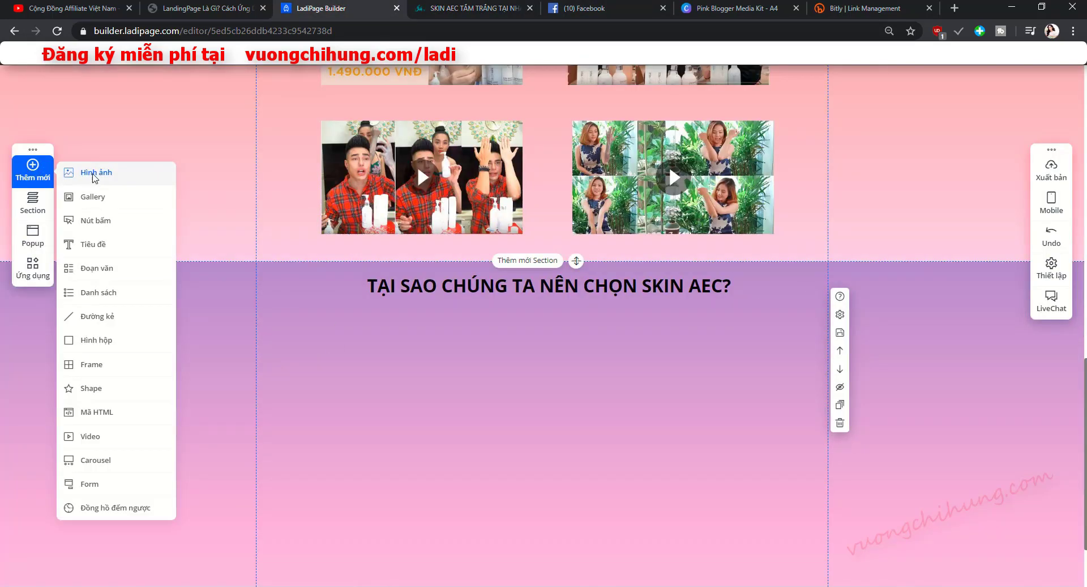
{"action": "left_click", "coordinate": [87, 172]}
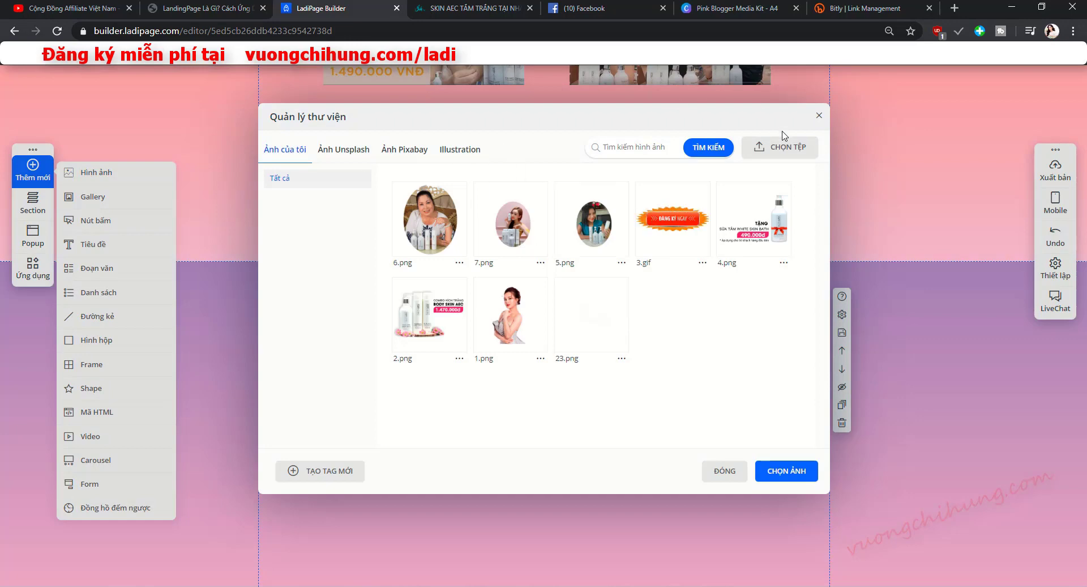
{"action": "left_click", "coordinate": [788, 148]}
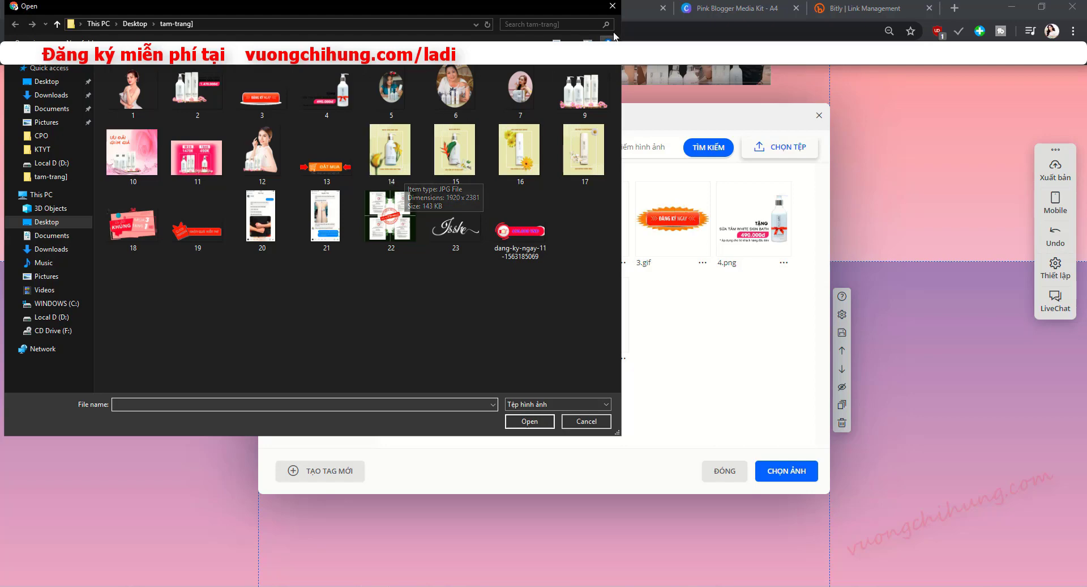
{"action": "left_click", "coordinate": [610, 6]}
{"action": "left_click", "coordinate": [468, 8]}
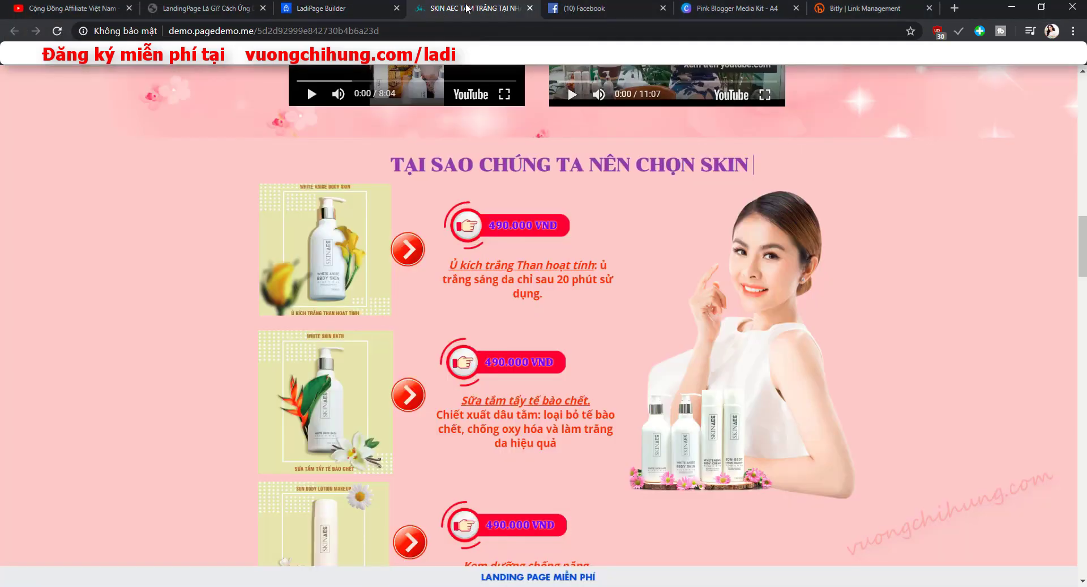
{"action": "left_click", "coordinate": [317, 8]}
{"action": "left_click", "coordinate": [790, 149]}
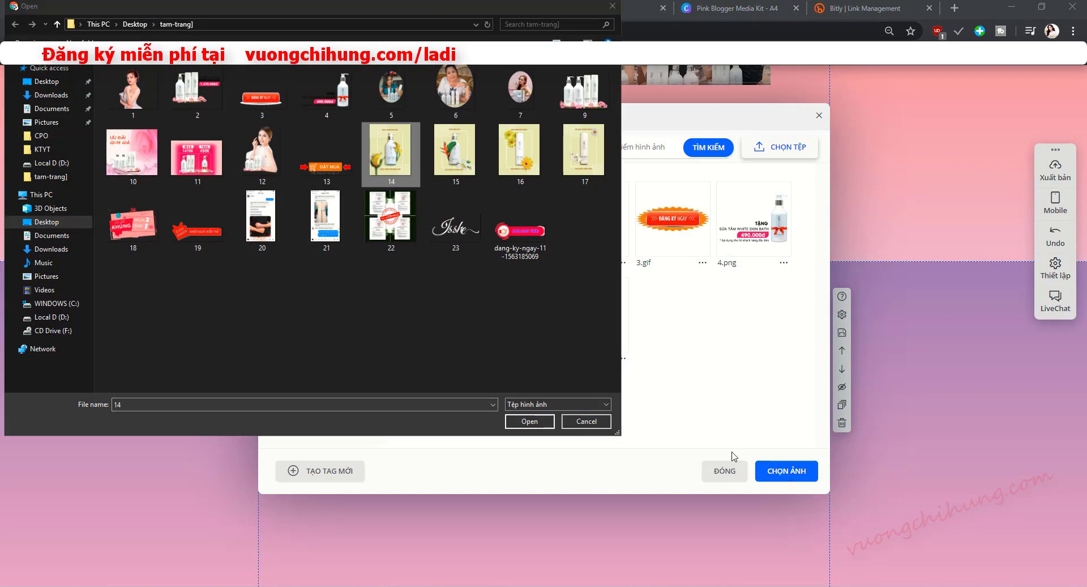
{"action": "left_click", "coordinate": [528, 421]}
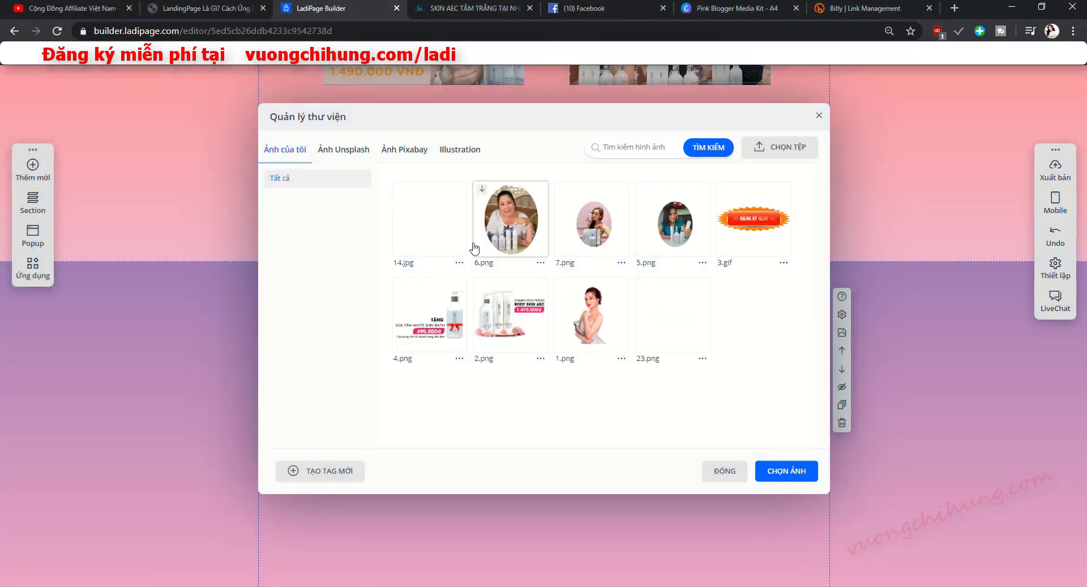
{"action": "left_click", "coordinate": [454, 241]}
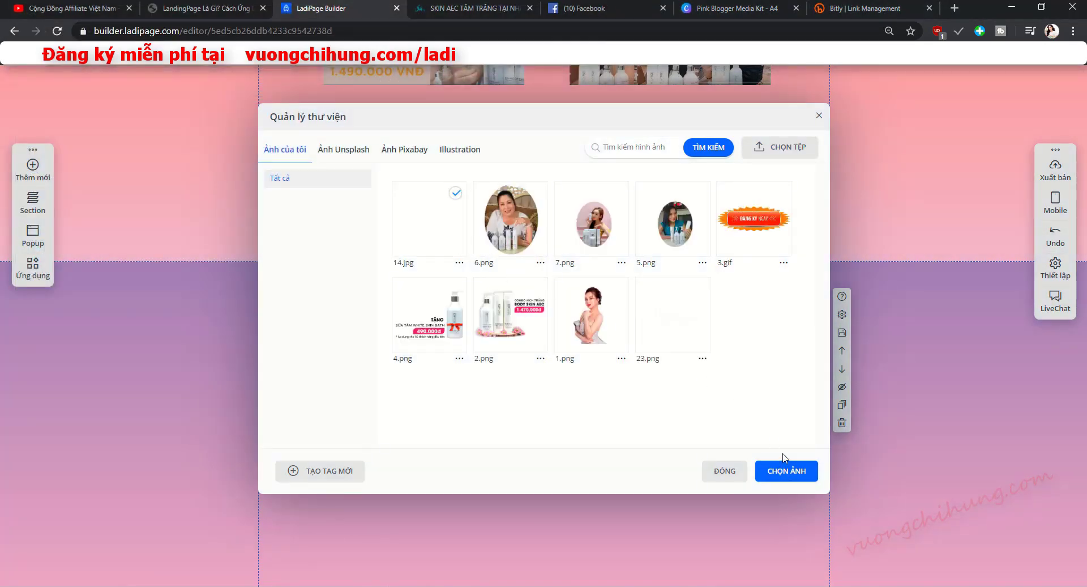
{"action": "left_click", "coordinate": [762, 473]}
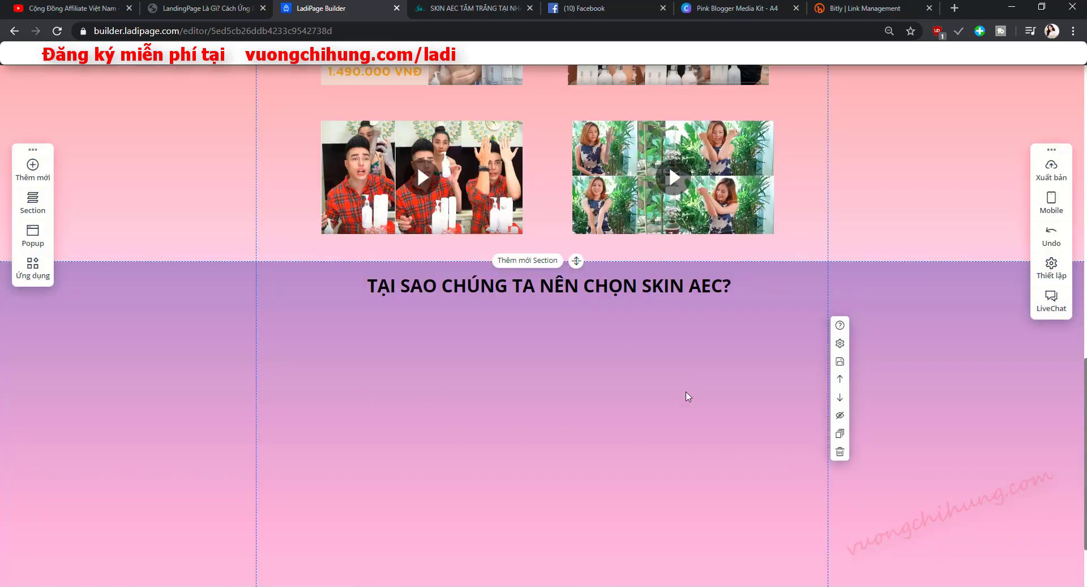
Position the product image on the left, just below the heading.
{"action": "left_click_drag", "start_coordinate": [534, 358], "coordinate": [325, 389]}
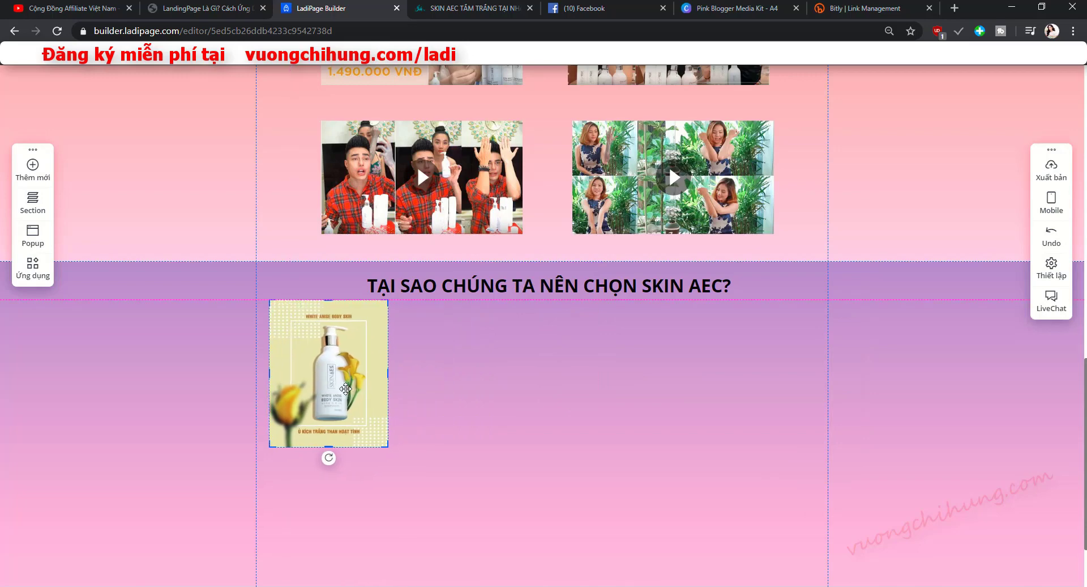
{"action": "left_click", "coordinate": [476, 8]}
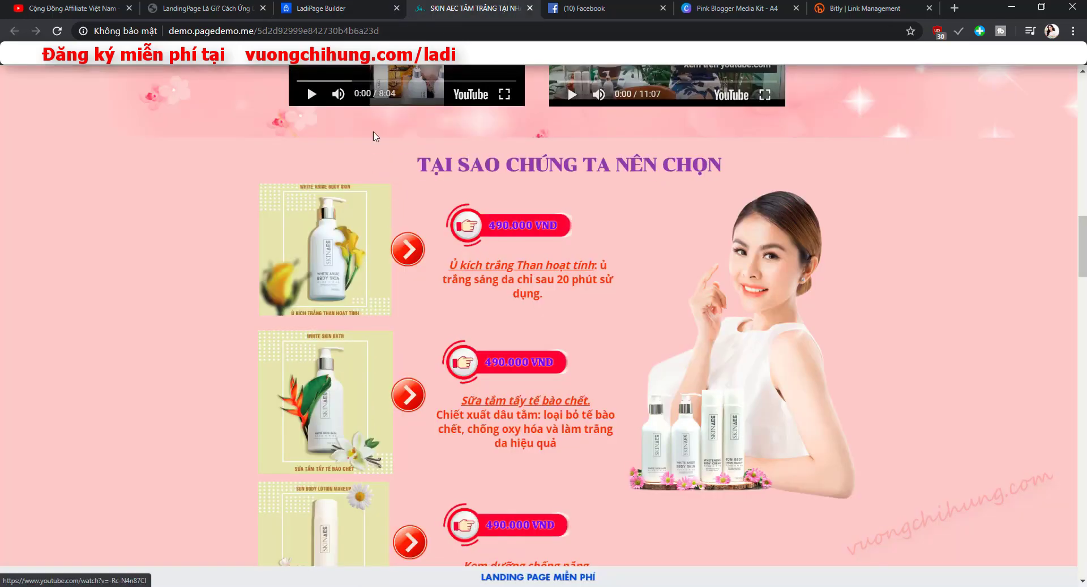
{"action": "left_click", "coordinate": [328, 8]}
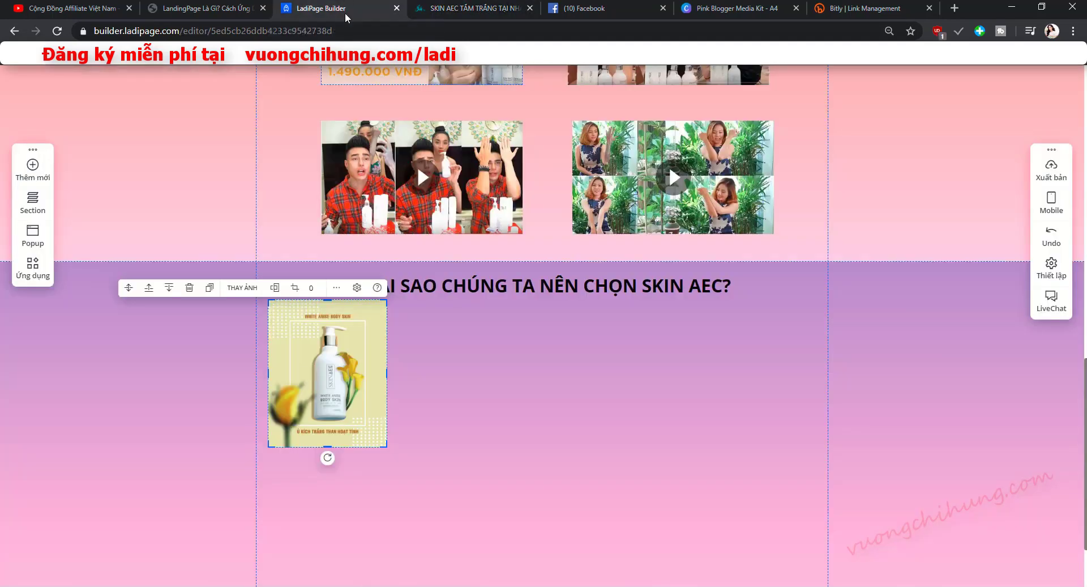
{"action": "left_click_drag", "start_coordinate": [335, 389], "coordinate": [330, 400]}
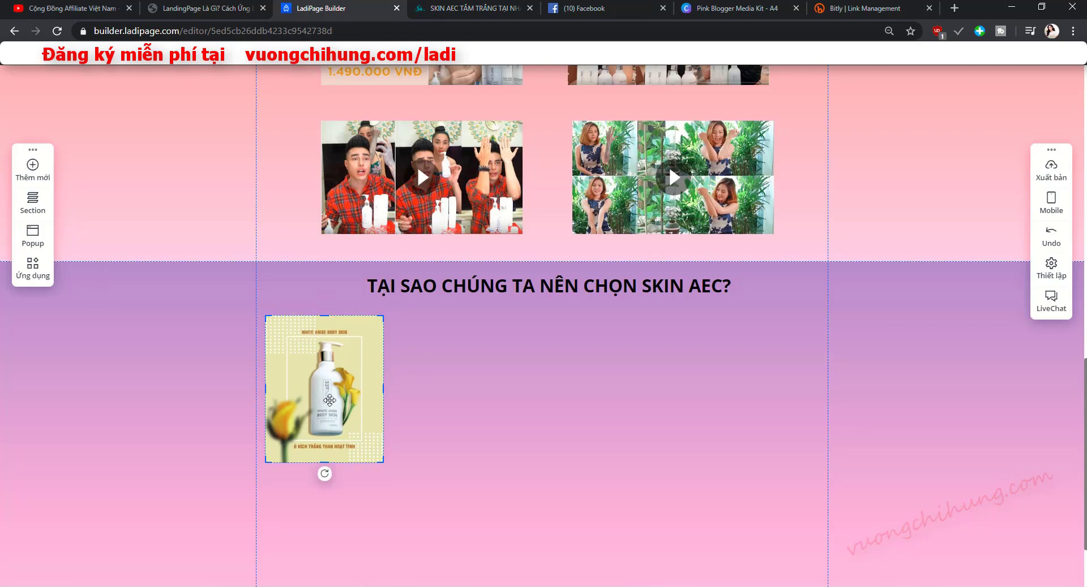
{"action": "left_click", "coordinate": [476, 8]}
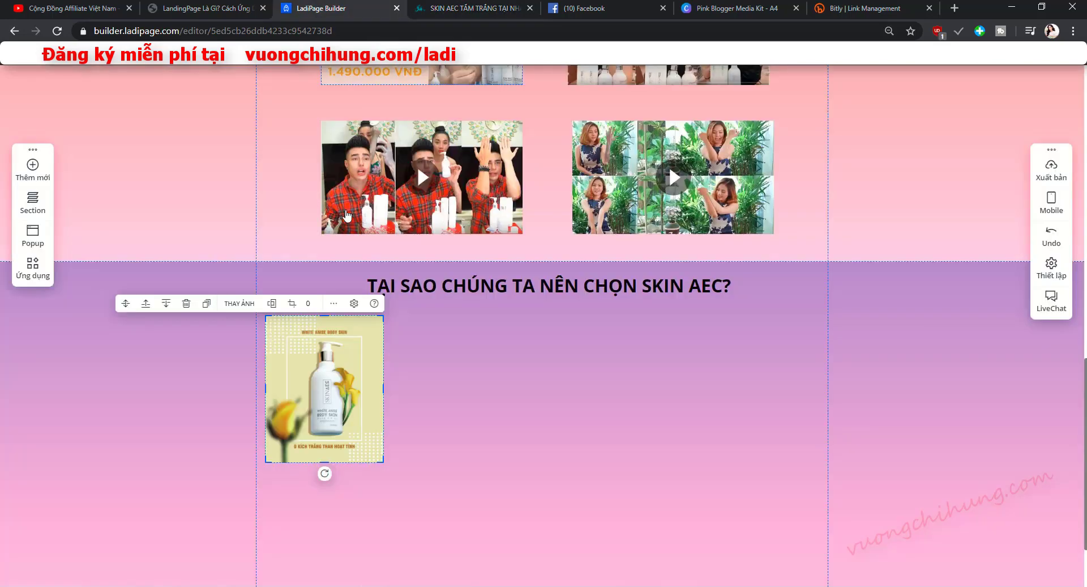
{"action": "key", "text": "ctrl+shift+Tab"}
{"action": "left_click", "coordinate": [426, 370]}
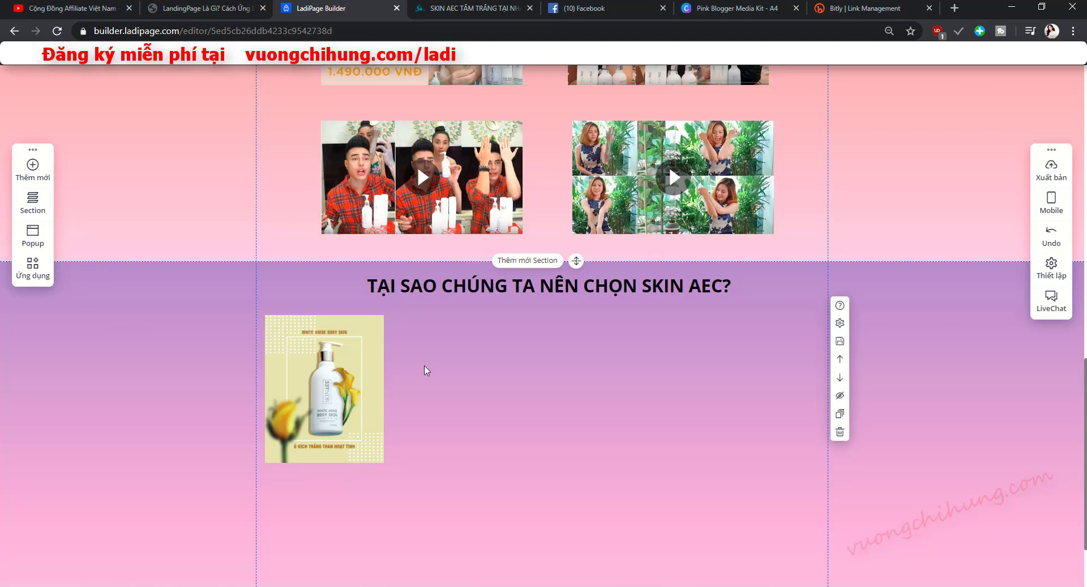
Insert the play-arrow icon from the Shape library's icons.
{"action": "left_click", "coordinate": [47, 177]}
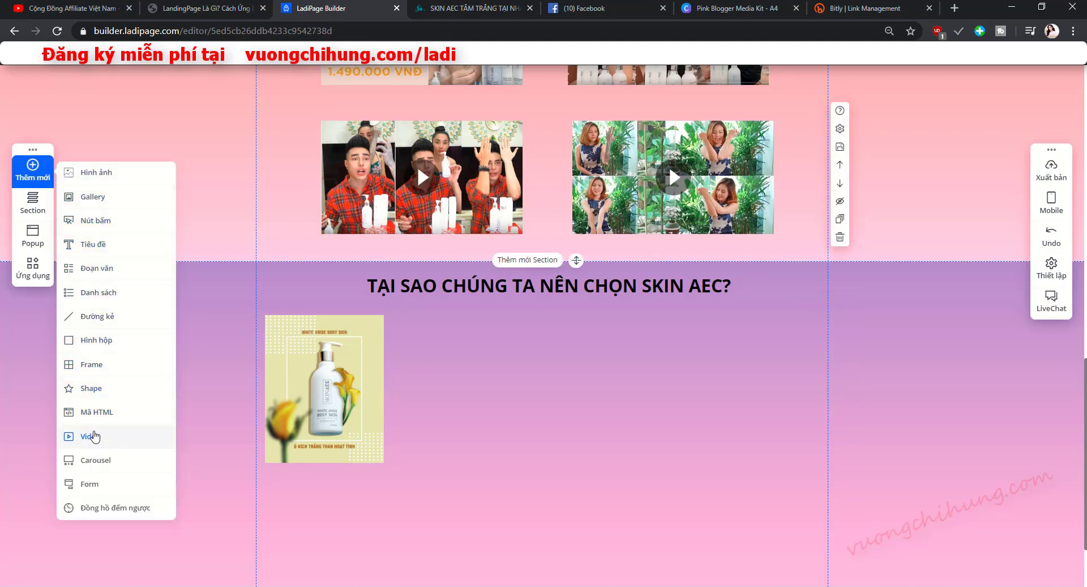
{"action": "left_click", "coordinate": [93, 390]}
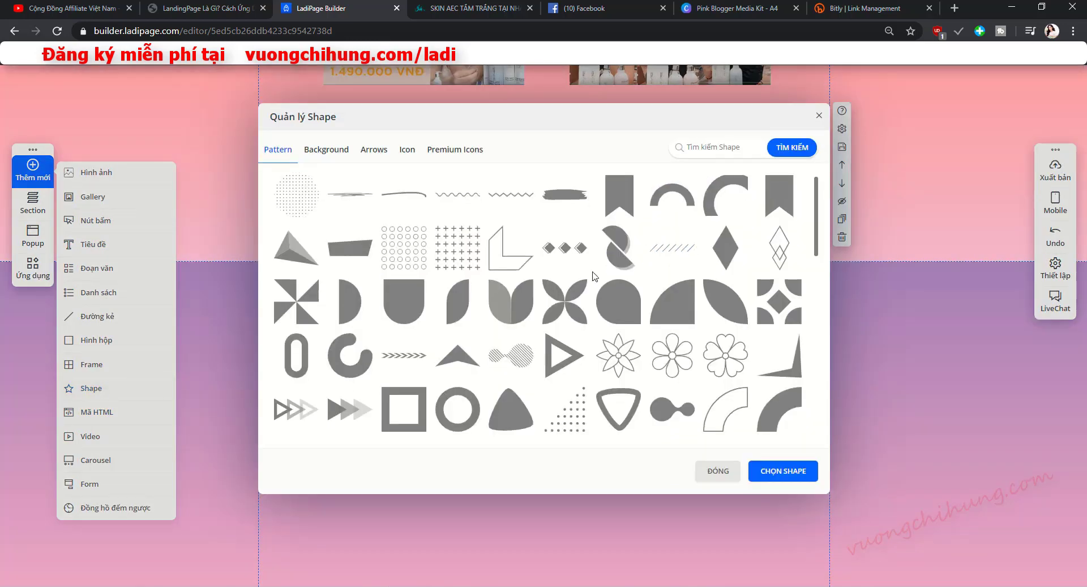
{"action": "scroll", "coordinate": [594, 275], "scroll_direction": "down", "scroll_amount": 10}
{"action": "scroll", "coordinate": [482, 238], "scroll_direction": "up", "scroll_amount": 15}
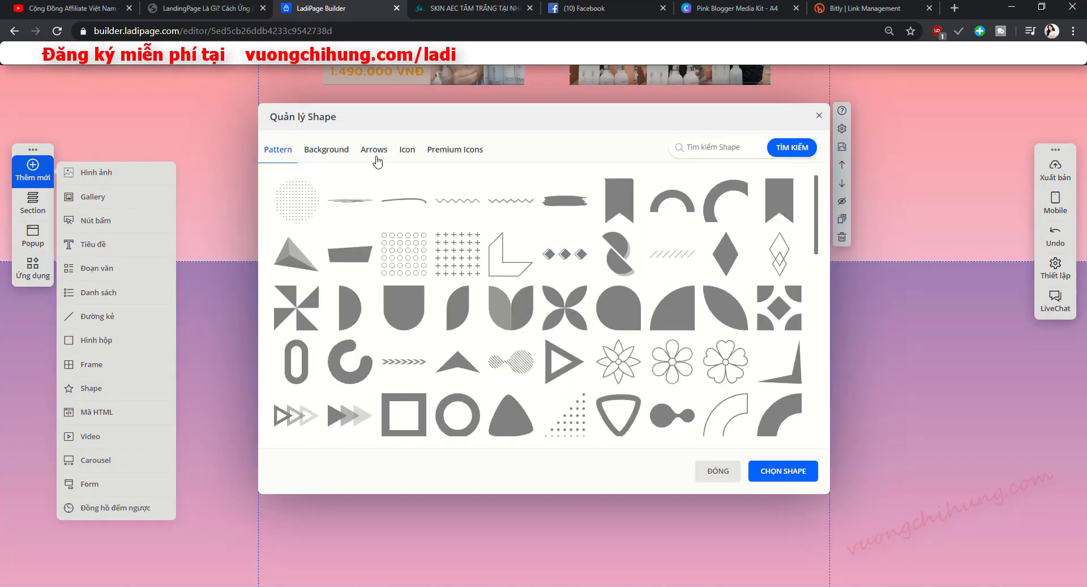
{"action": "left_click", "coordinate": [406, 152]}
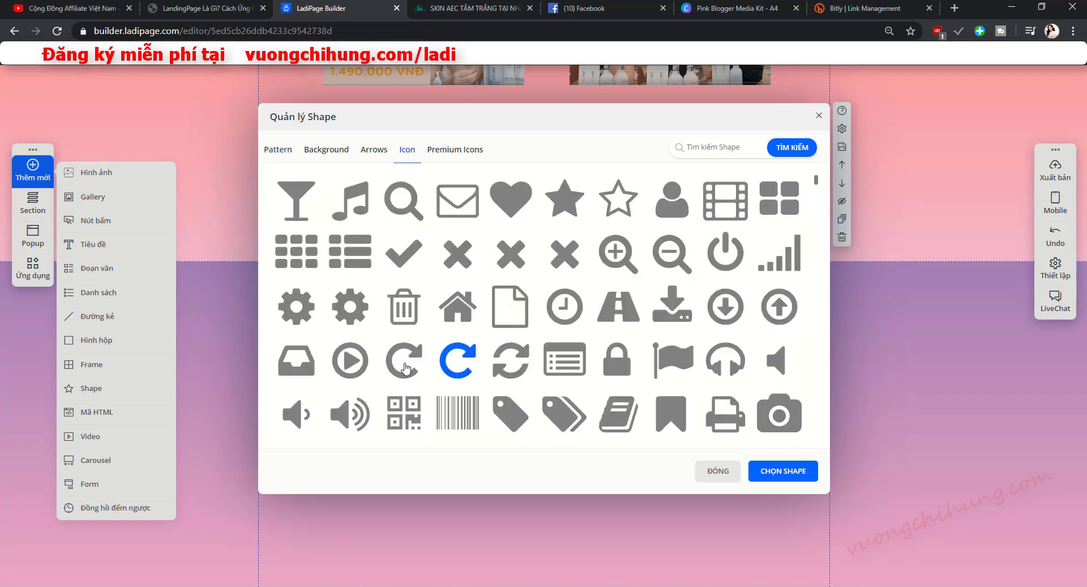
{"action": "left_click", "coordinate": [792, 472]}
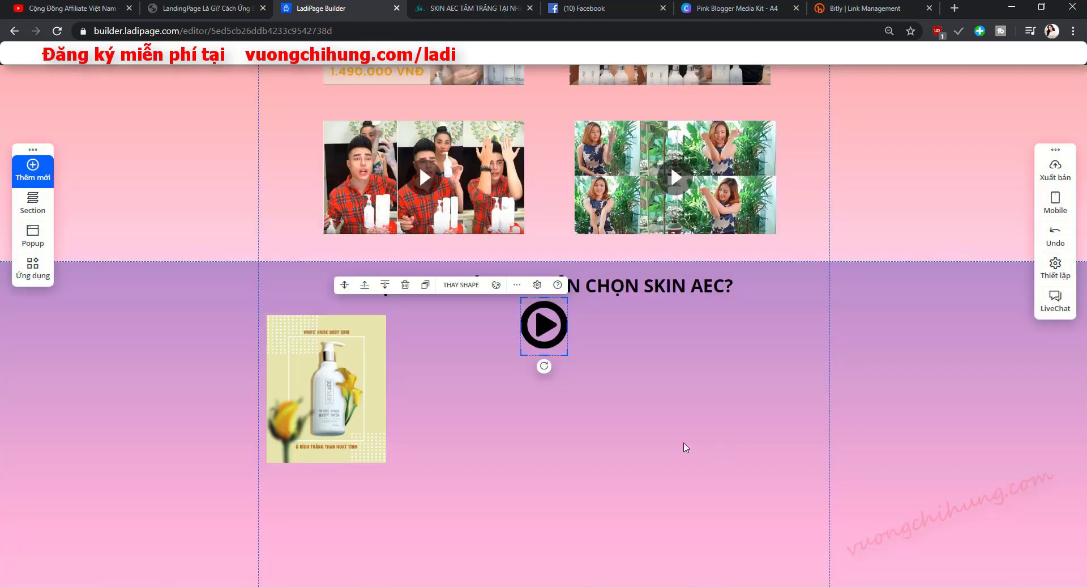
{"action": "left_click", "coordinate": [473, 8]}
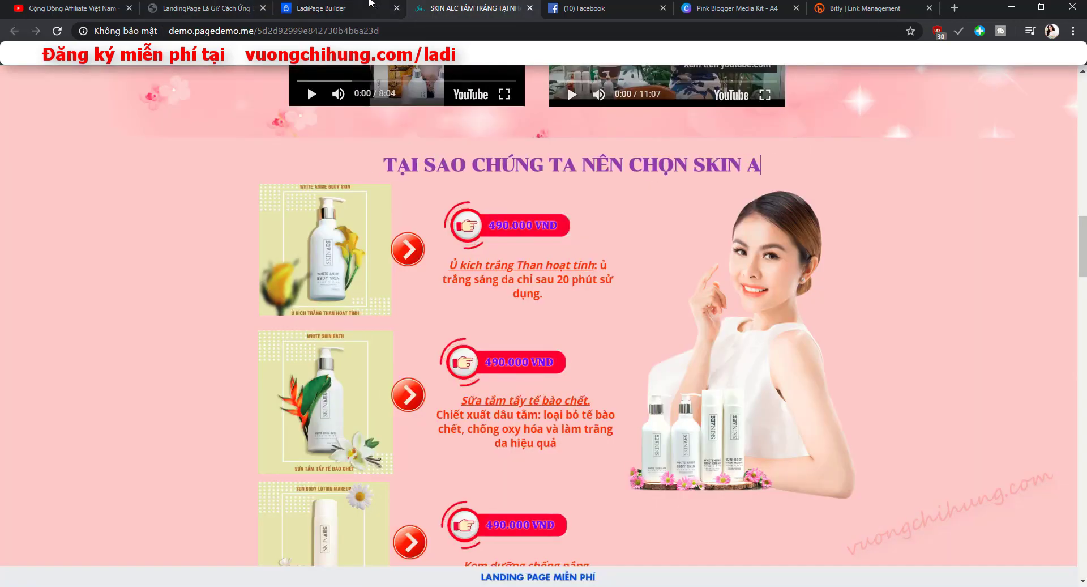
{"action": "left_click", "coordinate": [329, 8]}
Shrink the play icon, place it beside the product image, and colour it red.
{"action": "left_click_drag", "start_coordinate": [543, 327], "coordinate": [442, 368]}
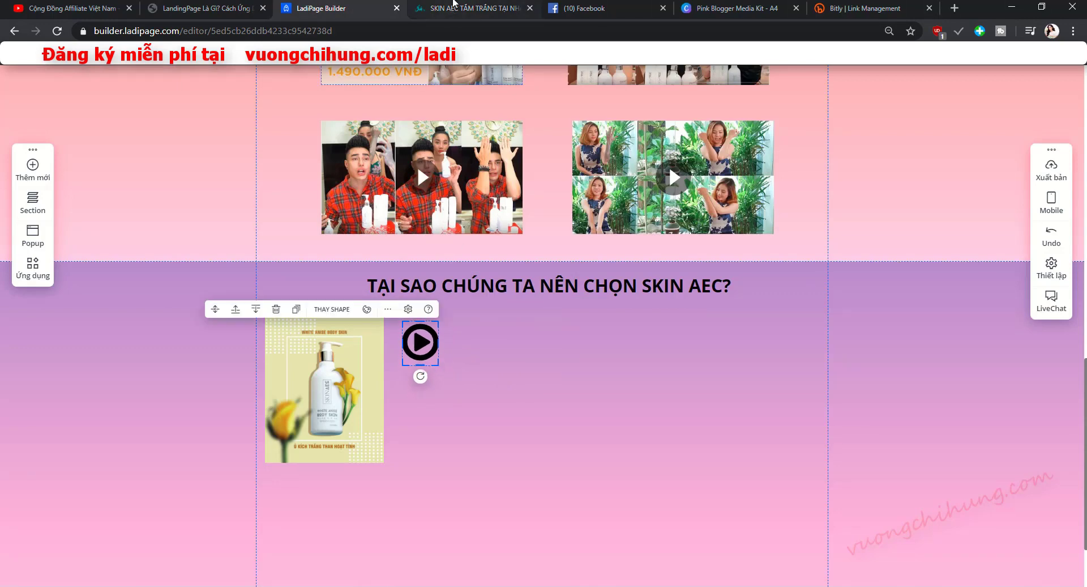
{"action": "left_click", "coordinate": [473, 8]}
{"action": "left_click", "coordinate": [329, 8]}
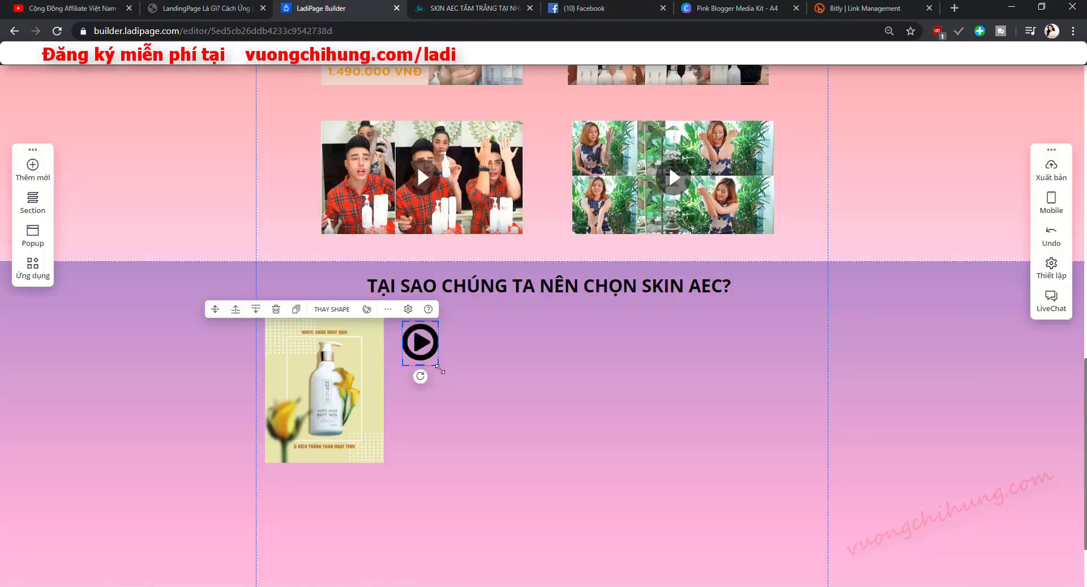
{"action": "left_click_drag", "start_coordinate": [439, 365], "coordinate": [402, 399]}
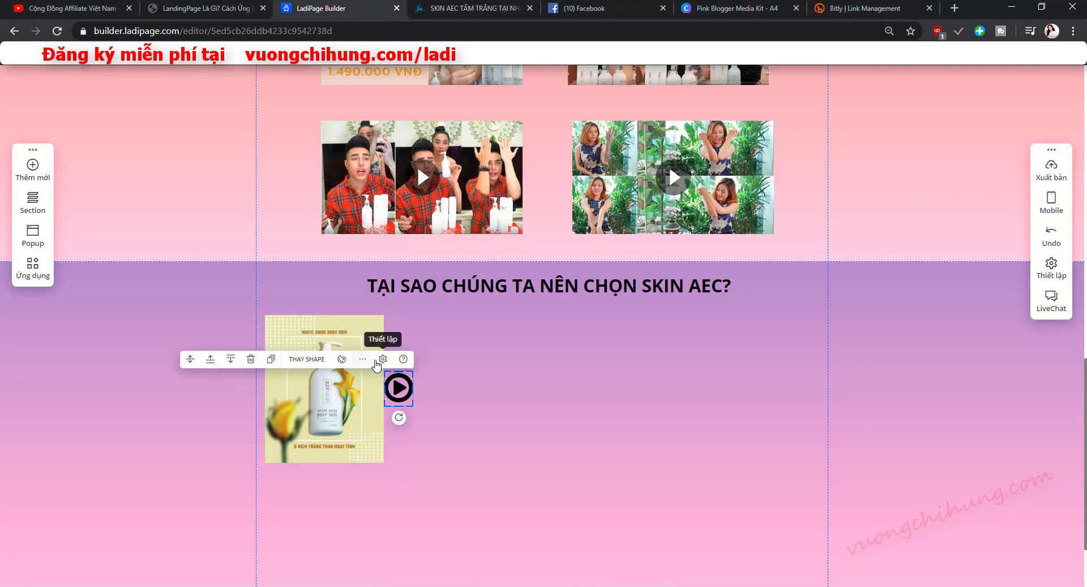
{"action": "left_click", "coordinate": [342, 360]}
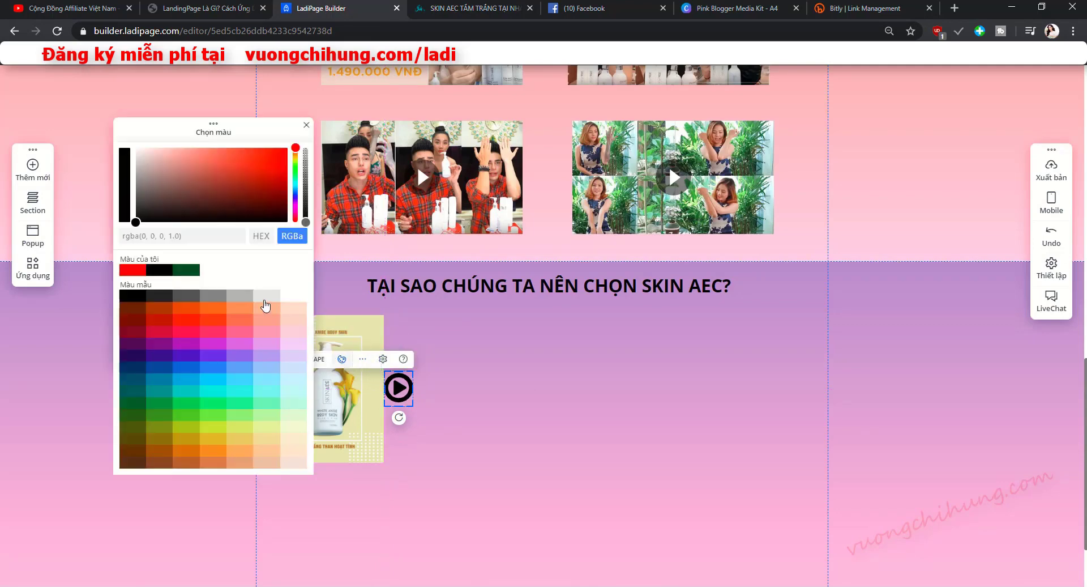
{"action": "left_click", "coordinate": [130, 274]}
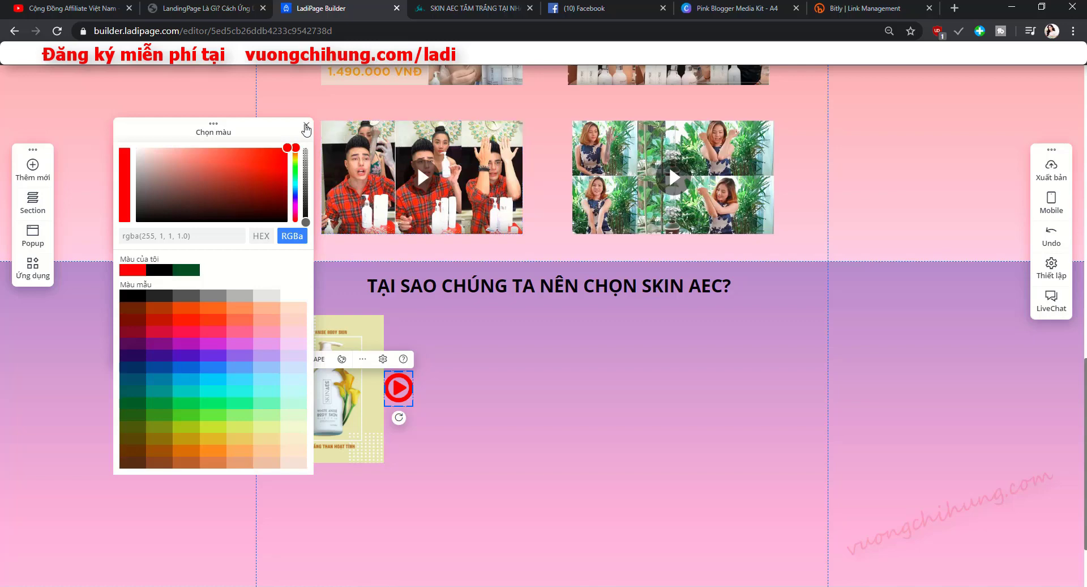
{"action": "left_click", "coordinate": [554, 333]}
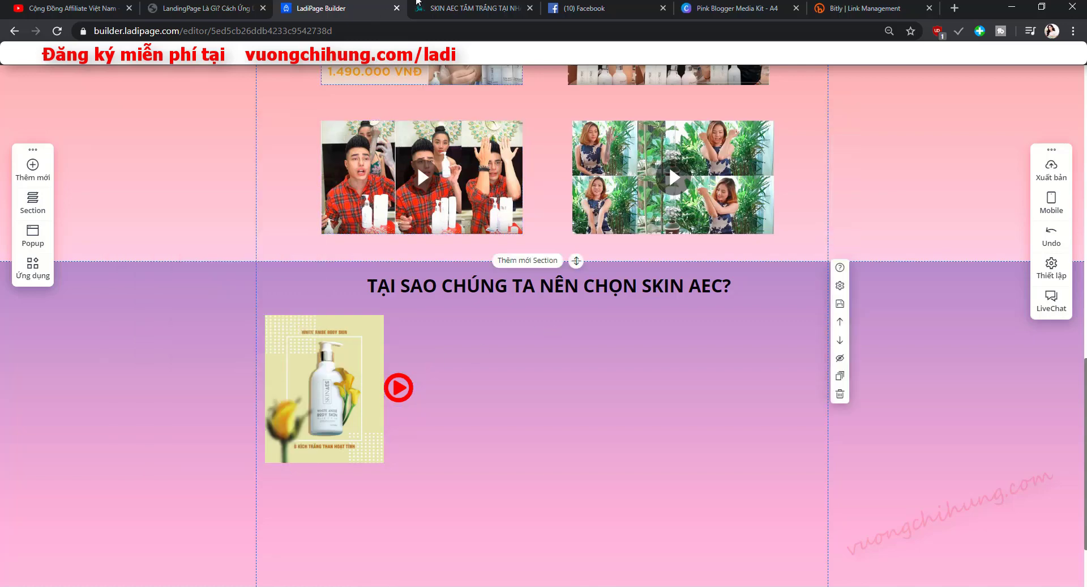
{"action": "left_click", "coordinate": [473, 5]}
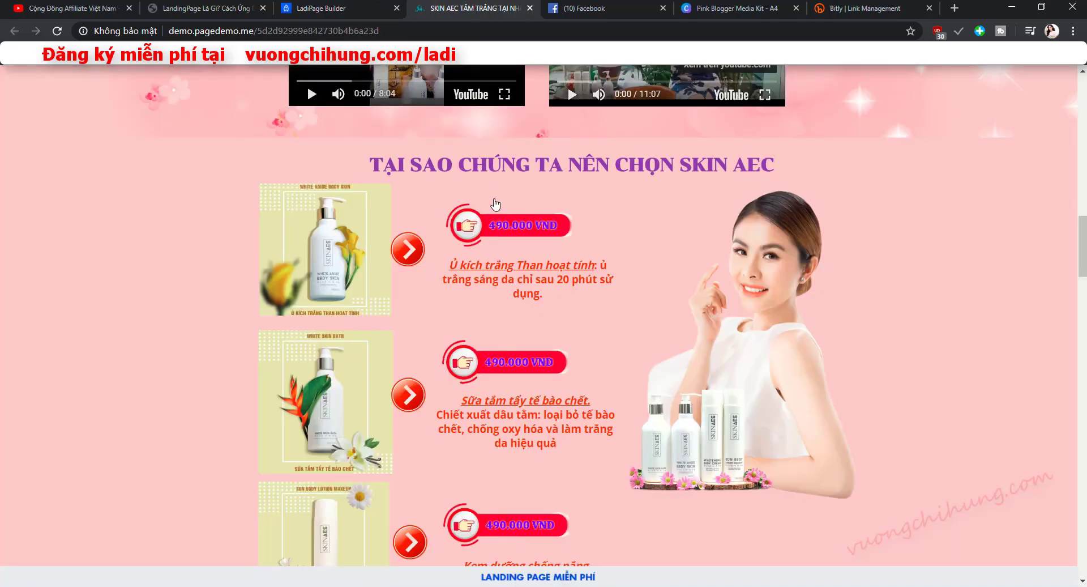
{"action": "left_click", "coordinate": [335, 6]}
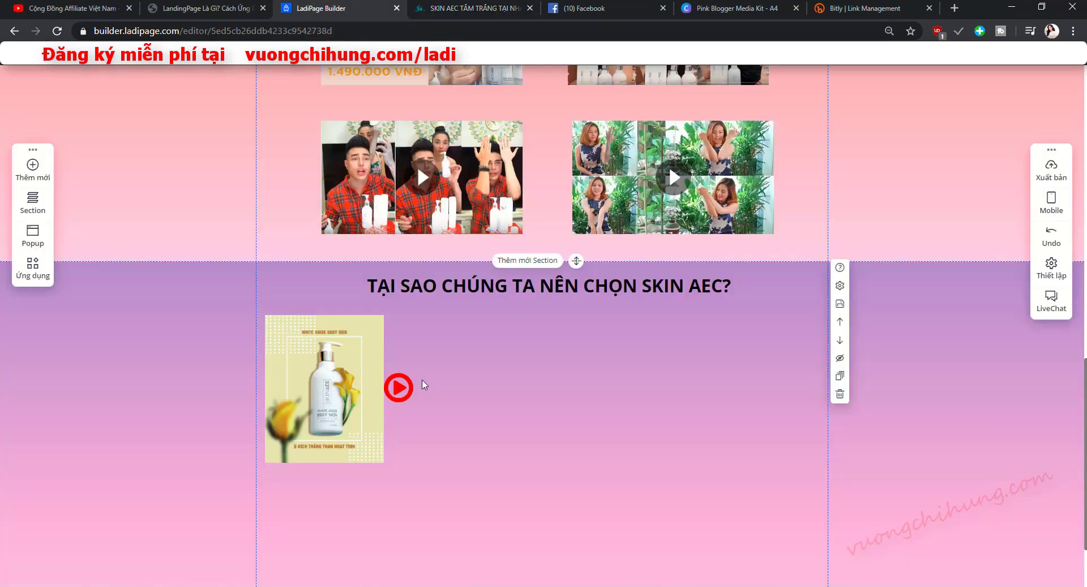
Upload the price badge image into the image library.
{"action": "left_click", "coordinate": [48, 179]}
{"action": "left_click", "coordinate": [85, 172]}
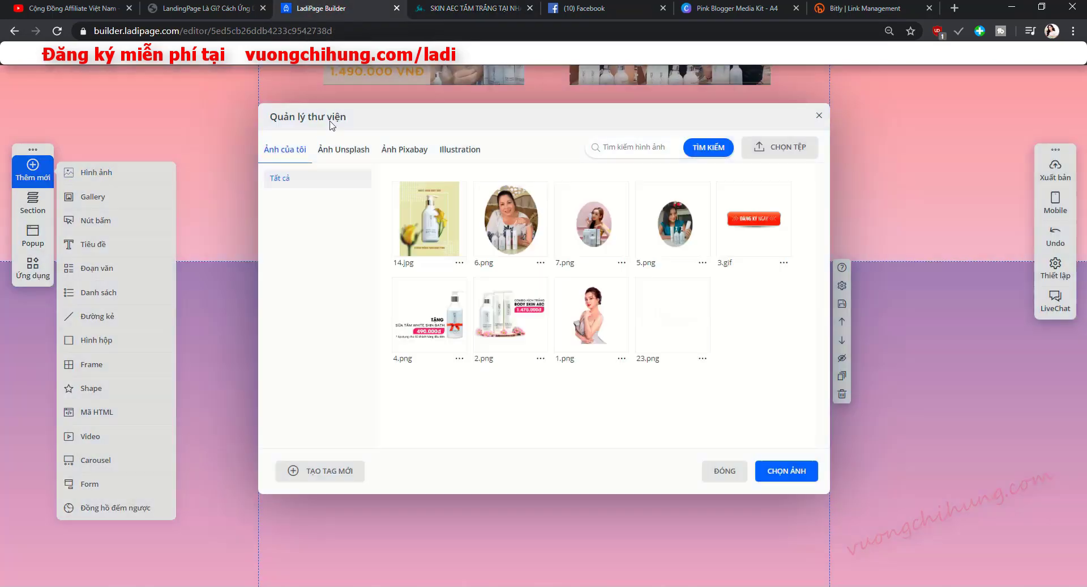
{"action": "left_click", "coordinate": [776, 149]}
{"action": "left_click", "coordinate": [520, 226]}
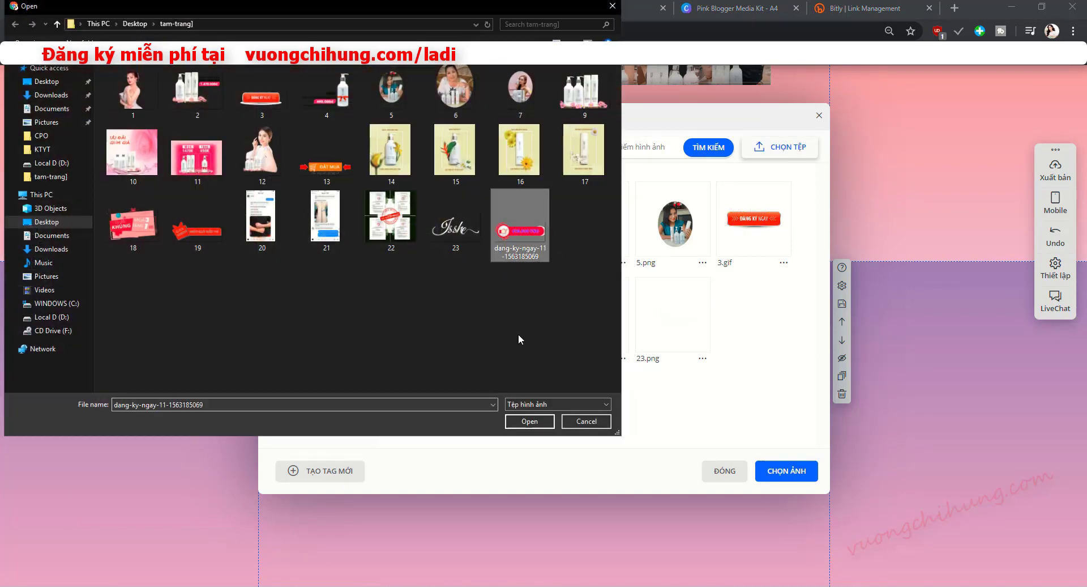
{"action": "left_click", "coordinate": [527, 420]}
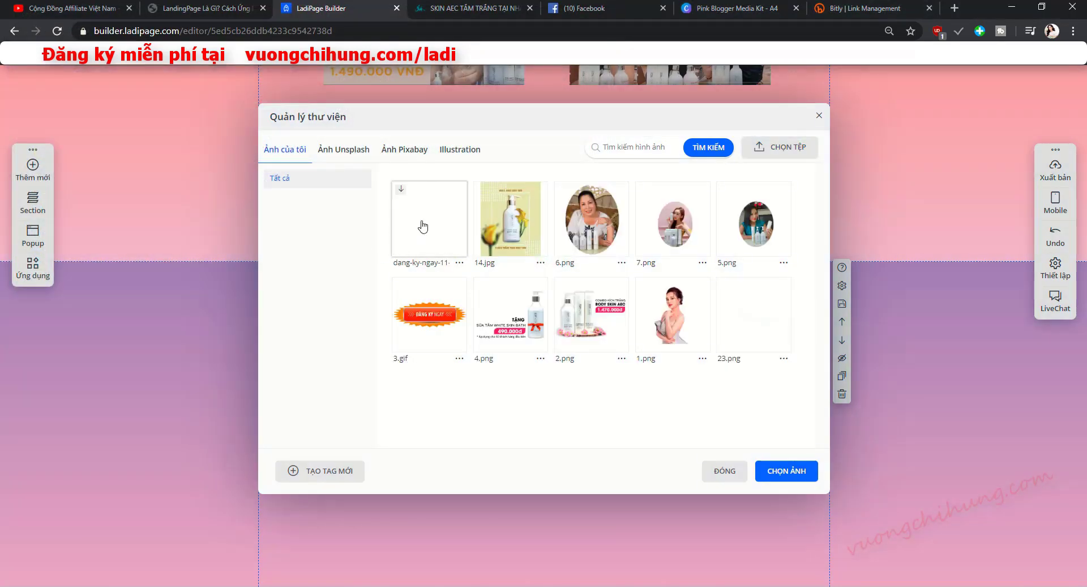
{"action": "left_click", "coordinate": [422, 226]}
{"action": "left_click", "coordinate": [787, 470]}
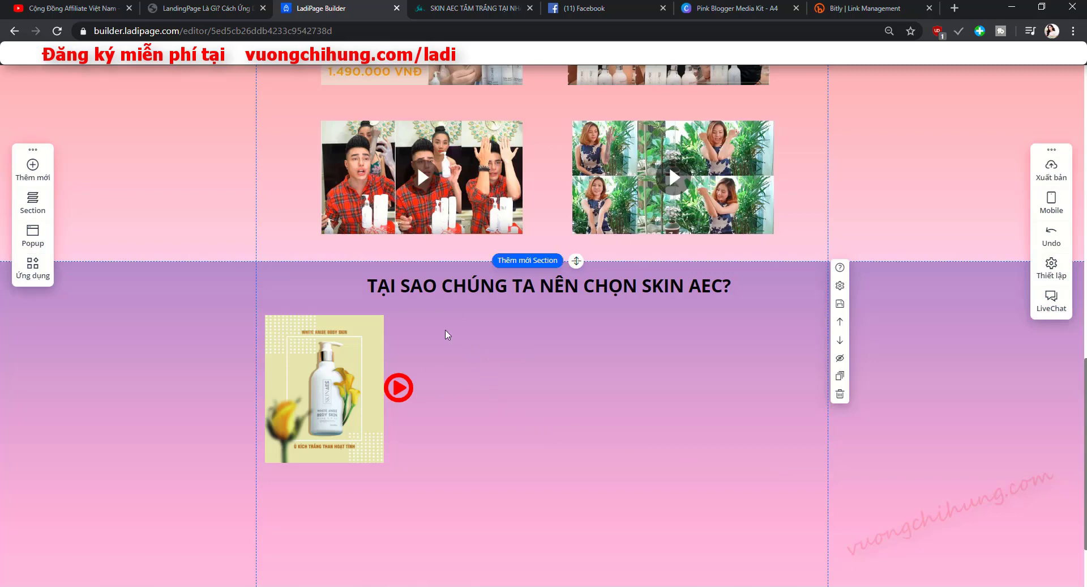
Insert the 490.000 VNĐ price badge and place it beside the arrow.
{"action": "left_click", "coordinate": [33, 170]}
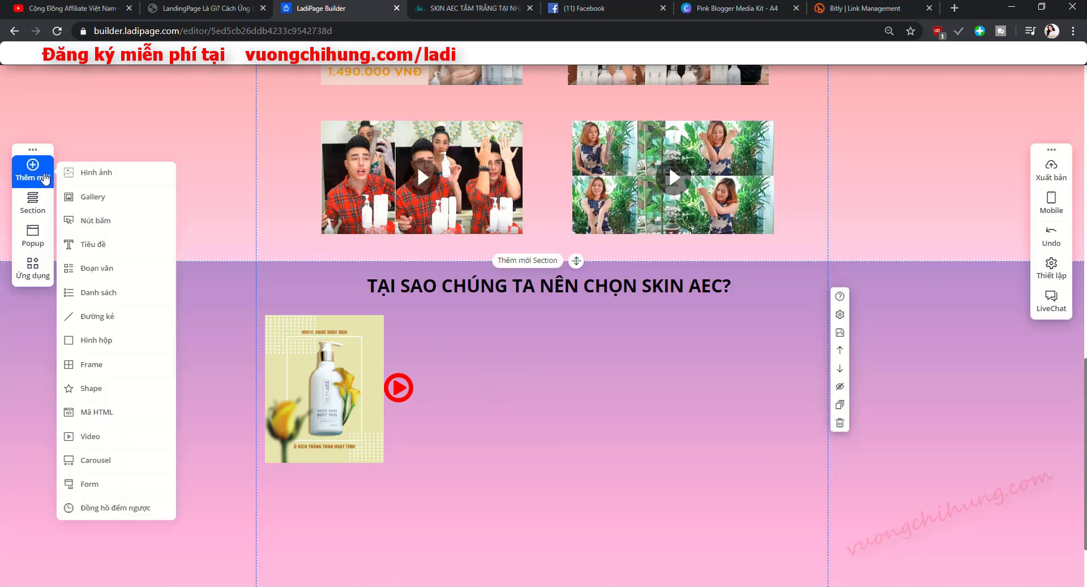
{"action": "left_click", "coordinate": [95, 180]}
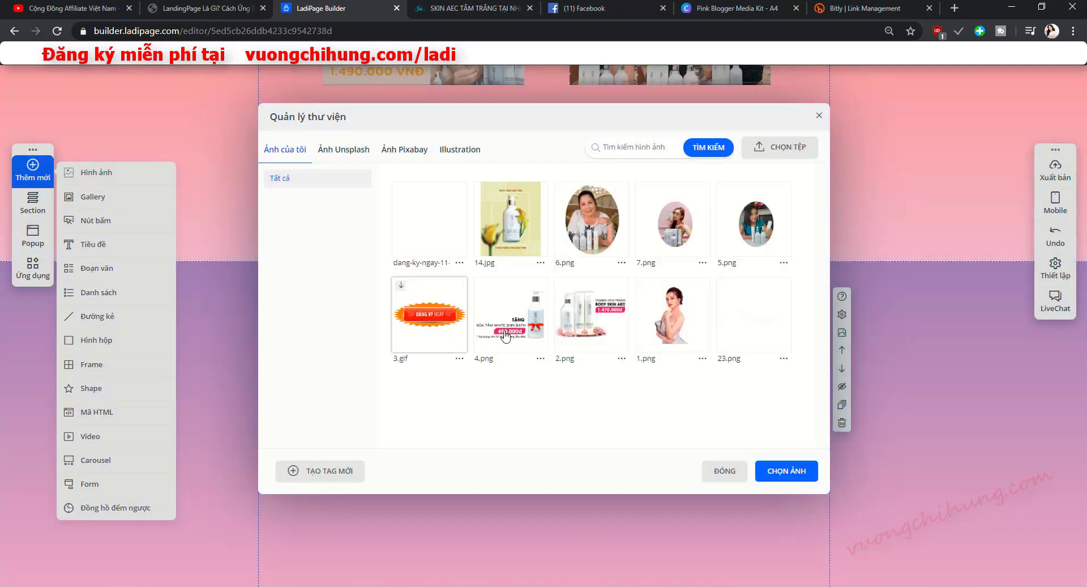
{"action": "left_click", "coordinate": [795, 471]}
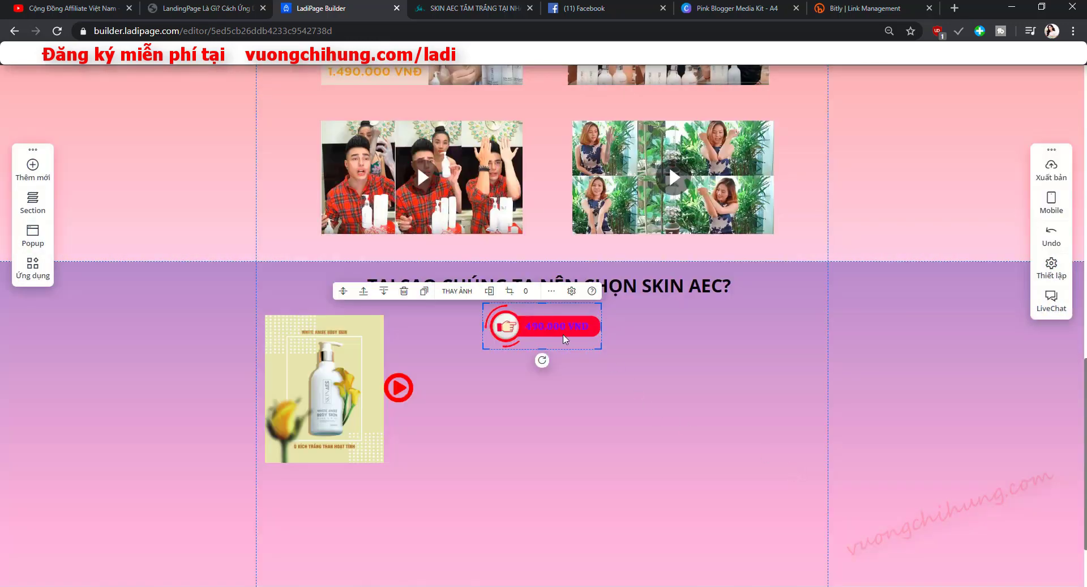
{"action": "left_click_drag", "start_coordinate": [555, 323], "coordinate": [491, 354]}
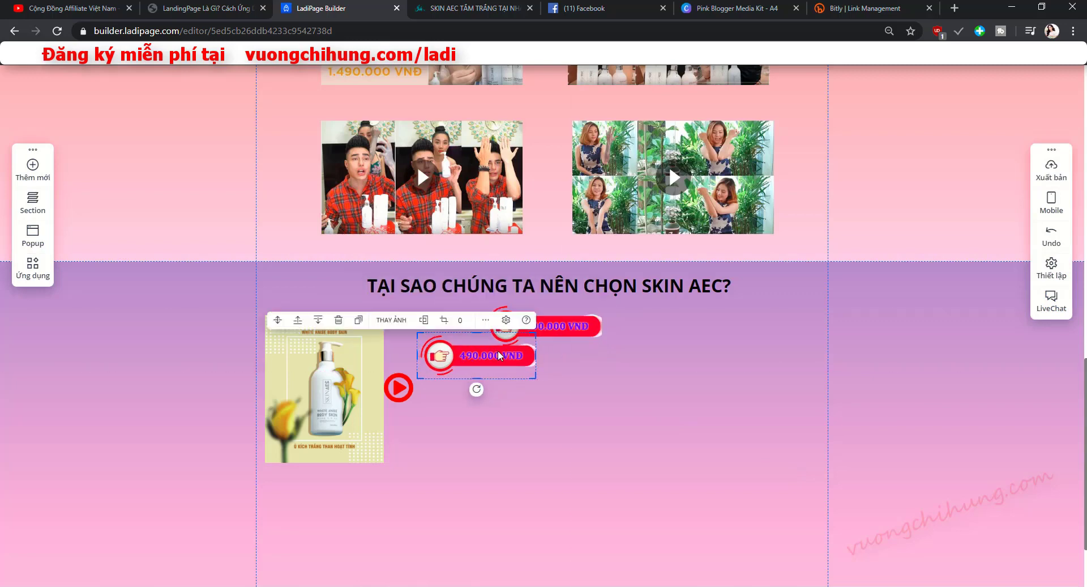
{"action": "key", "text": "ctrl+z"}
{"action": "left_click_drag", "start_coordinate": [556, 329], "coordinate": [476, 359]}
{"action": "left_click", "coordinate": [447, 8]}
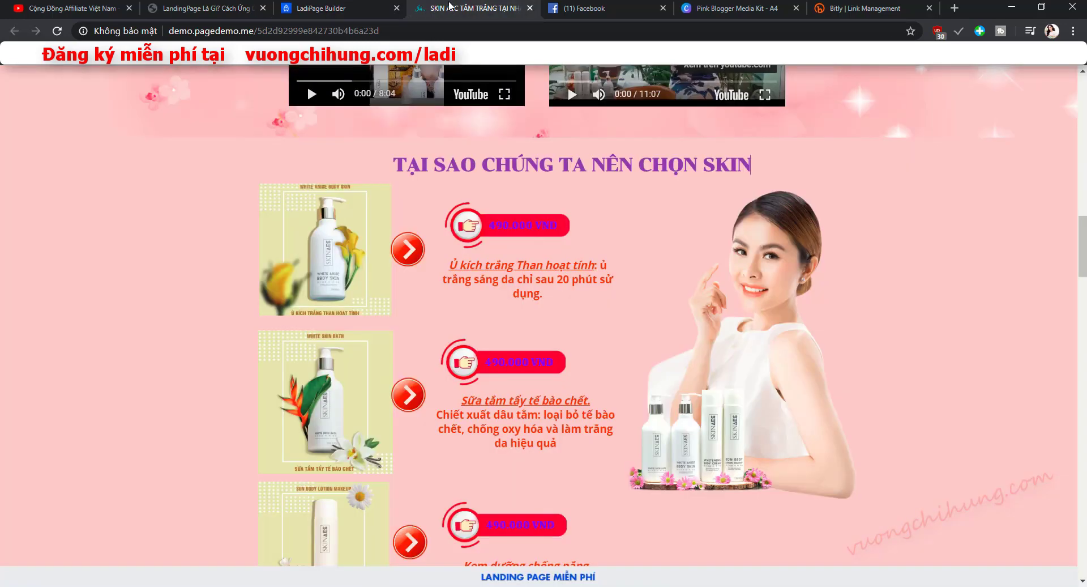
{"action": "left_click", "coordinate": [317, 8]}
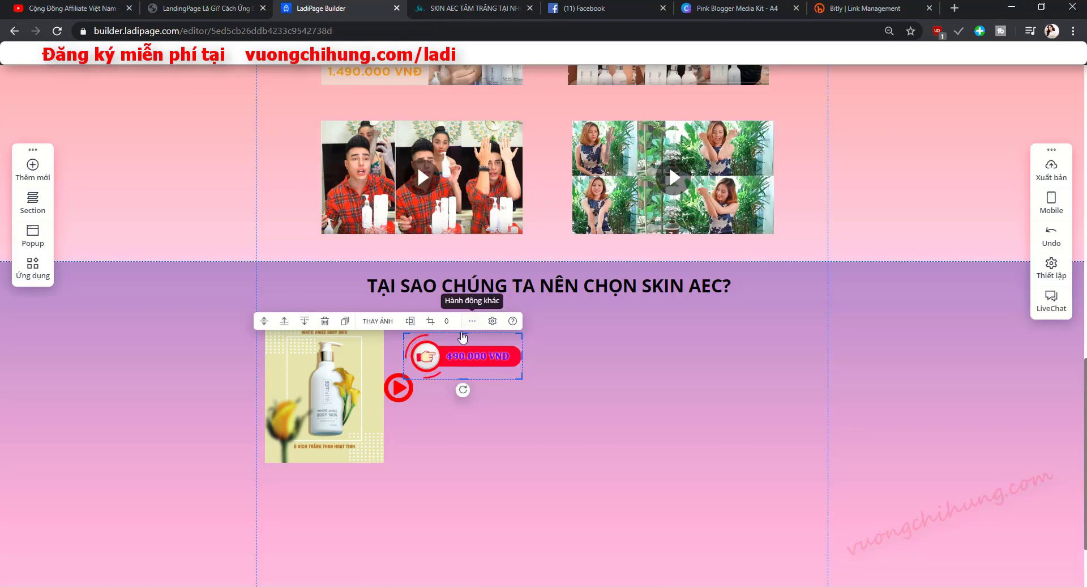
{"action": "left_click_drag", "start_coordinate": [475, 359], "coordinate": [474, 361]}
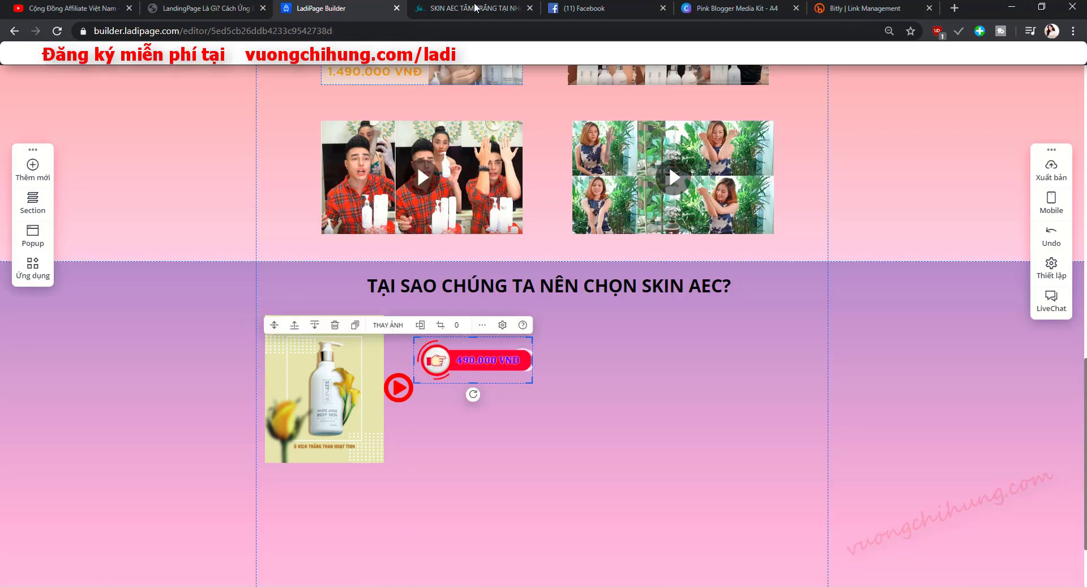
Select the first product's description text on the demo page.
{"action": "left_click", "coordinate": [447, 8]}
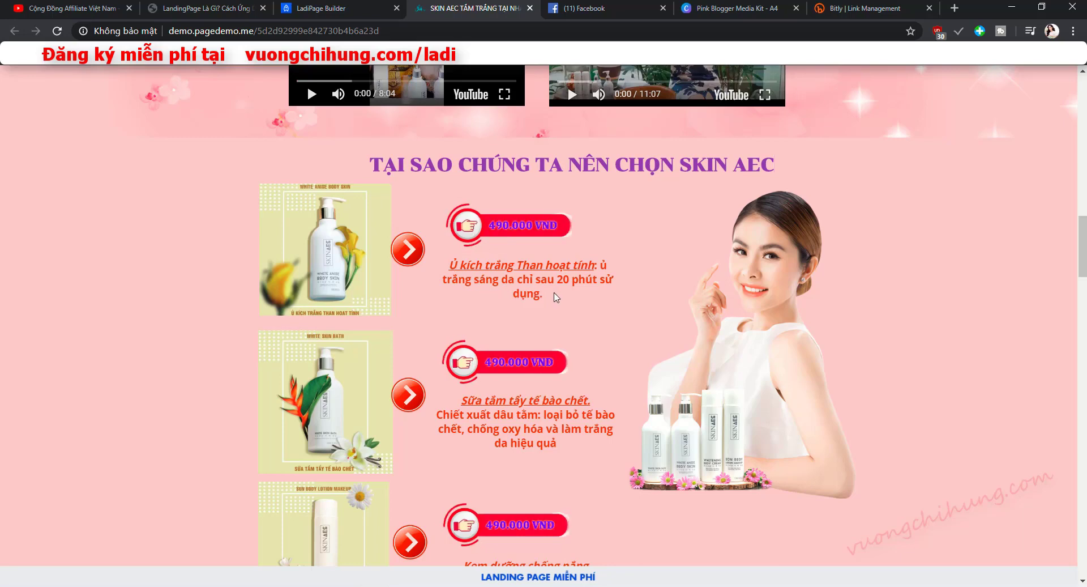
{"action": "left_click_drag", "start_coordinate": [538, 294], "coordinate": [518, 268]}
{"action": "left_click", "coordinate": [515, 270]}
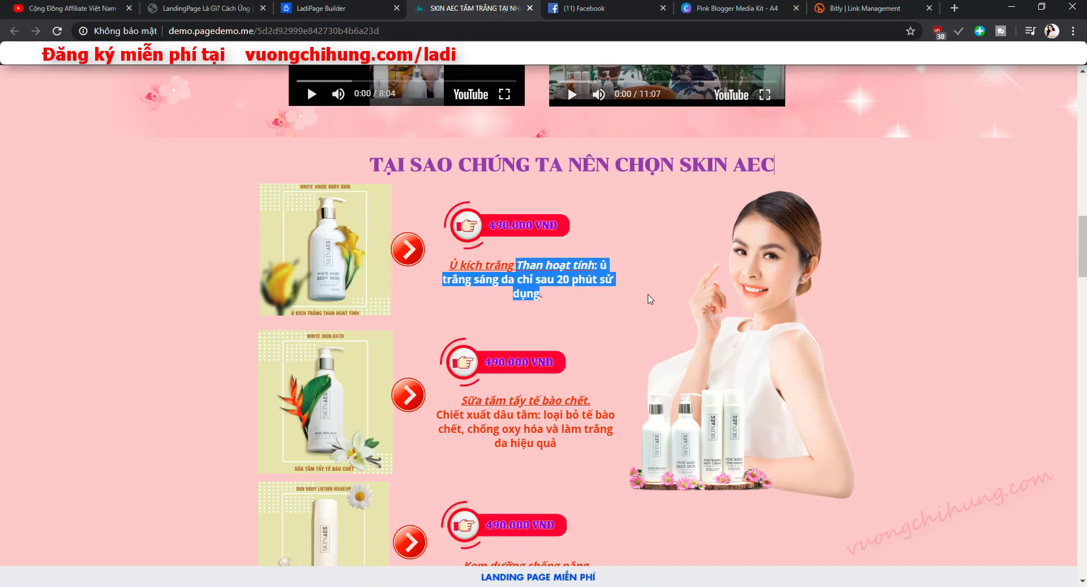
Add a paragraph beside the first product and paste the 'Ủ Kích Trắng Than hoạt tính' description over two lines.
{"action": "left_click", "coordinate": [326, 4]}
{"action": "left_click", "coordinate": [33, 168]}
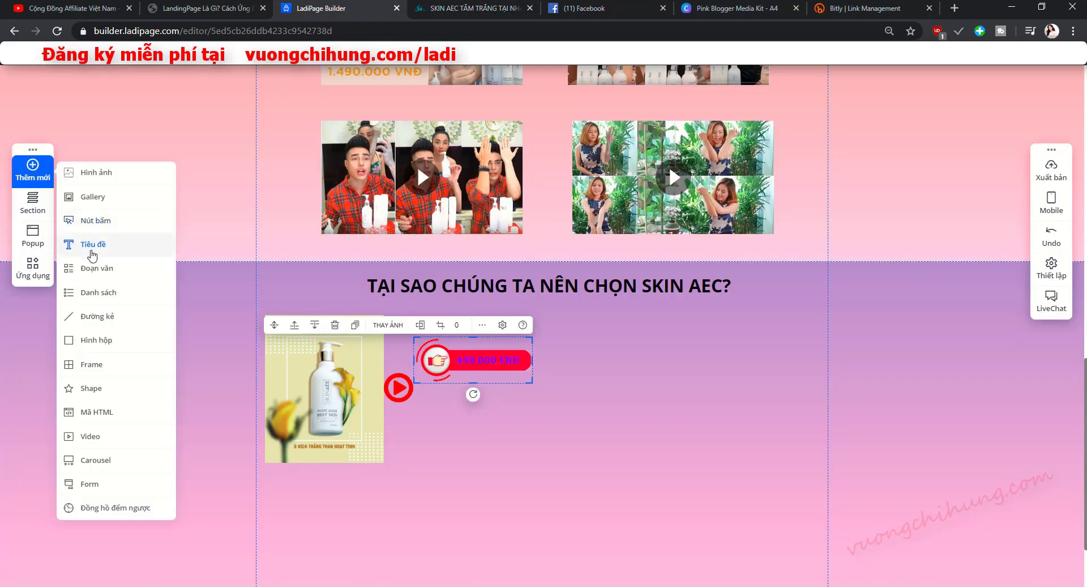
{"action": "left_click", "coordinate": [95, 270]}
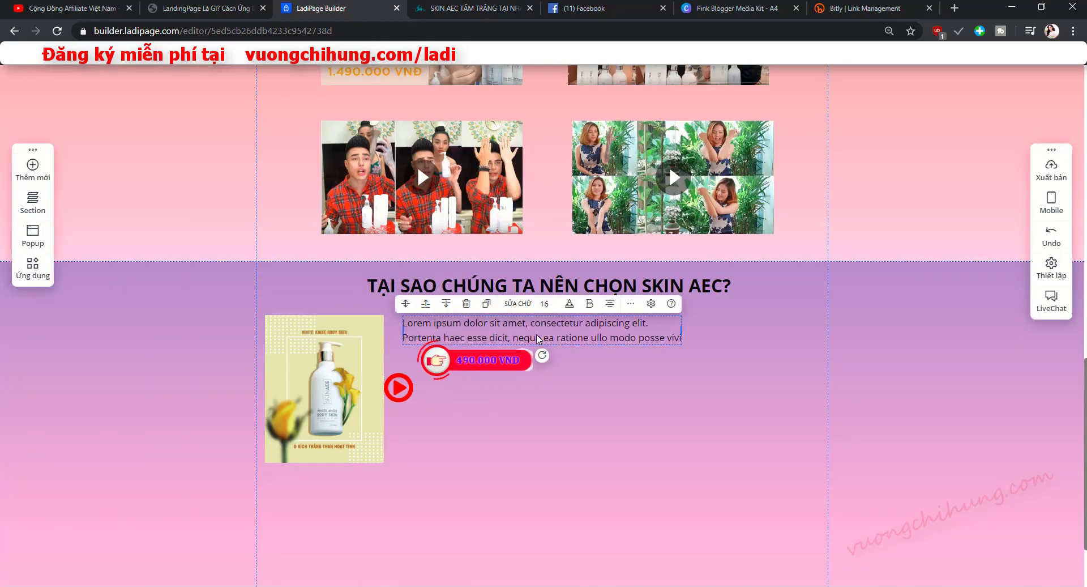
{"action": "left_click_drag", "start_coordinate": [561, 335], "coordinate": [570, 403]}
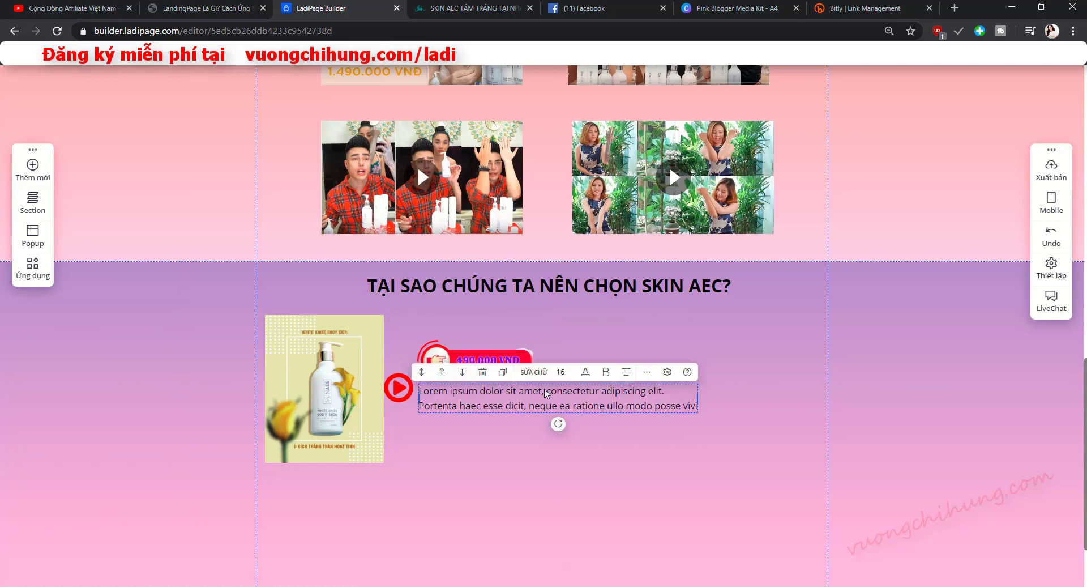
{"action": "double_click", "coordinate": [546, 393]}
{"action": "type", "text": "u"}
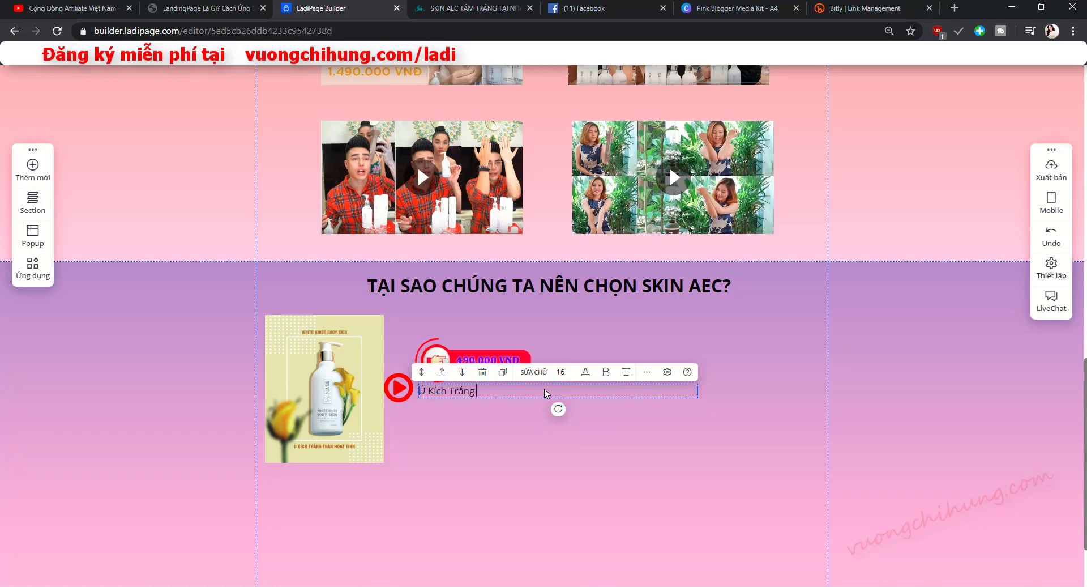
{"action": "type", "text": "Than hoạt tính ủ trắng sáng da chỉ sau 20 phút sử dụng"}
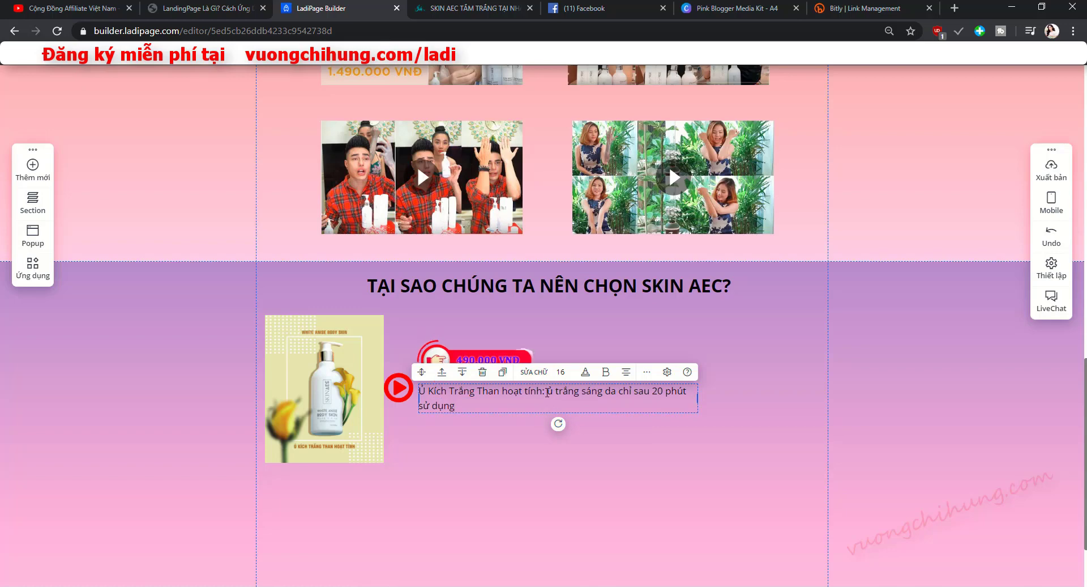
{"action": "key", "text": "Return"}
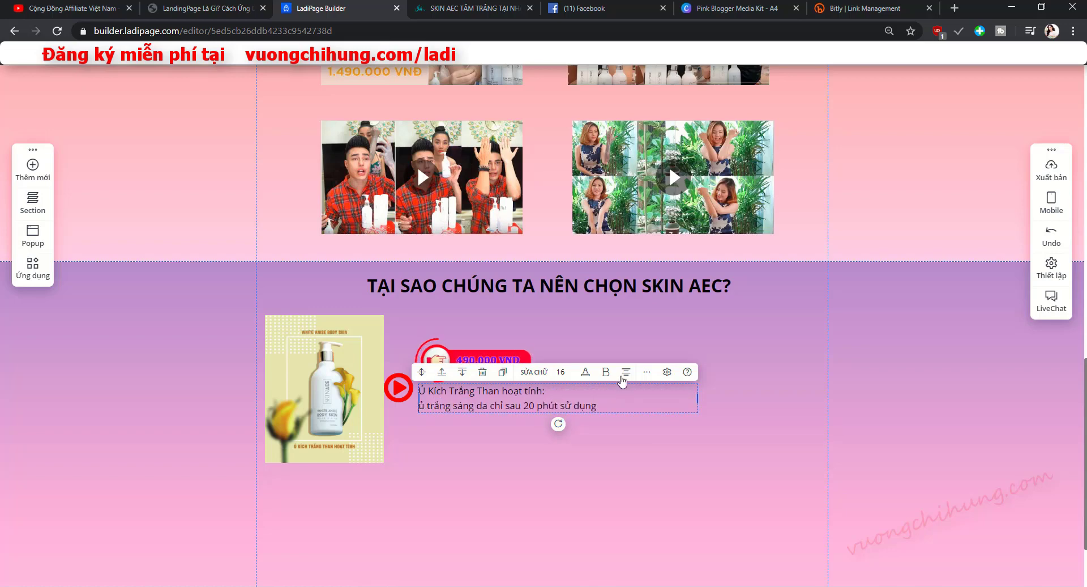
Centre the description text, make it bold and set its font size to 16.
{"action": "left_click", "coordinate": [495, 3]}
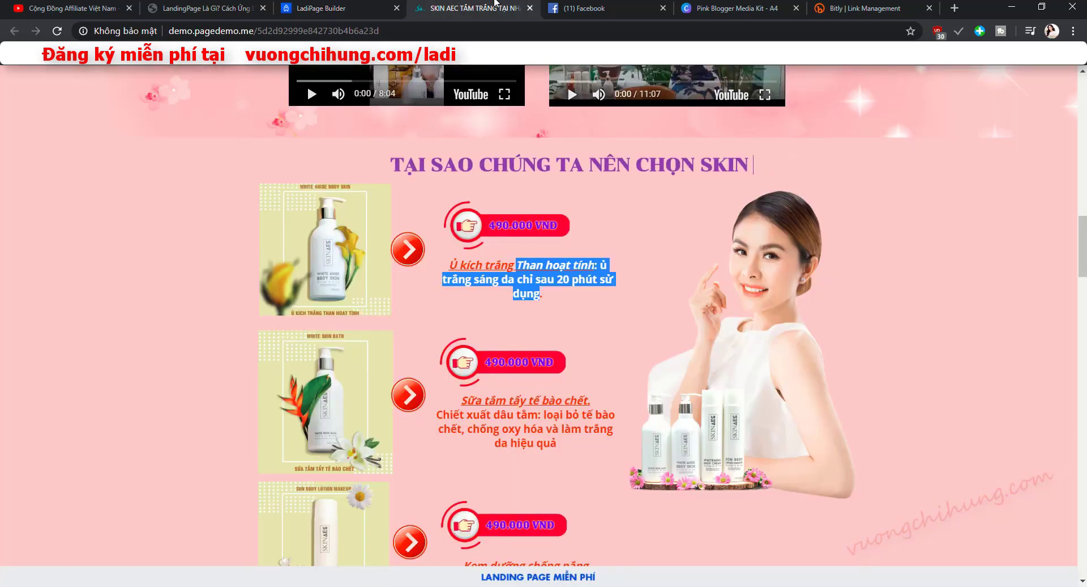
{"action": "left_click", "coordinate": [340, 8]}
{"action": "left_click", "coordinate": [625, 372]}
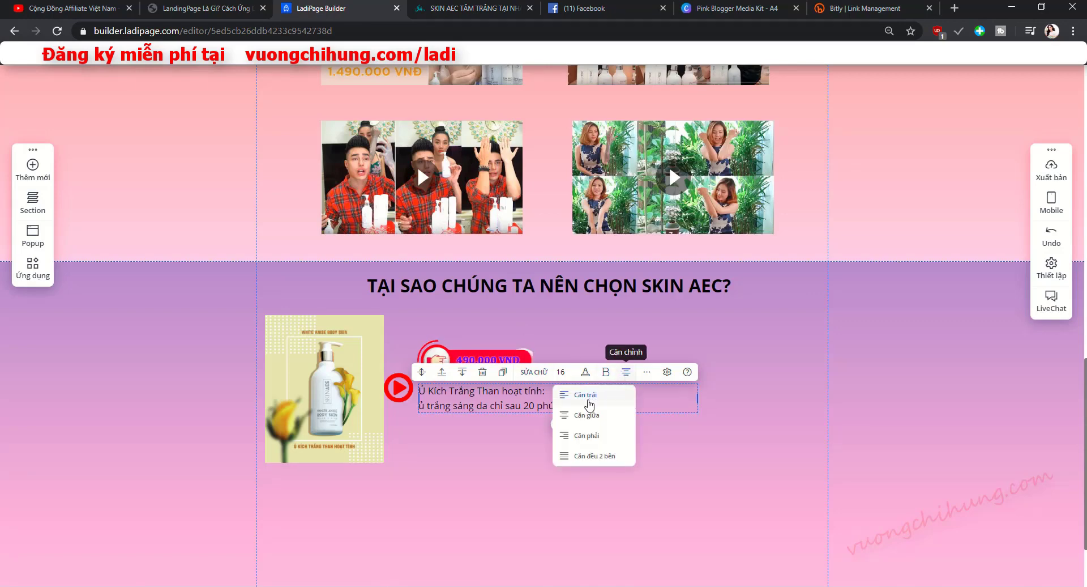
{"action": "left_click", "coordinate": [588, 416]}
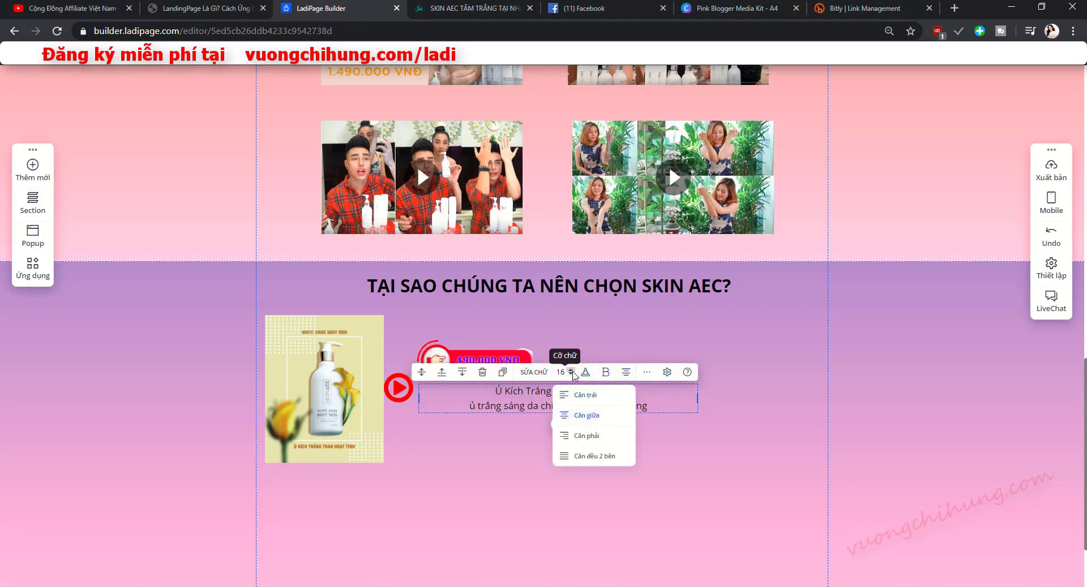
{"action": "left_click", "coordinate": [570, 369]}
{"action": "left_click", "coordinate": [570, 369]}
{"action": "left_click", "coordinate": [605, 372]}
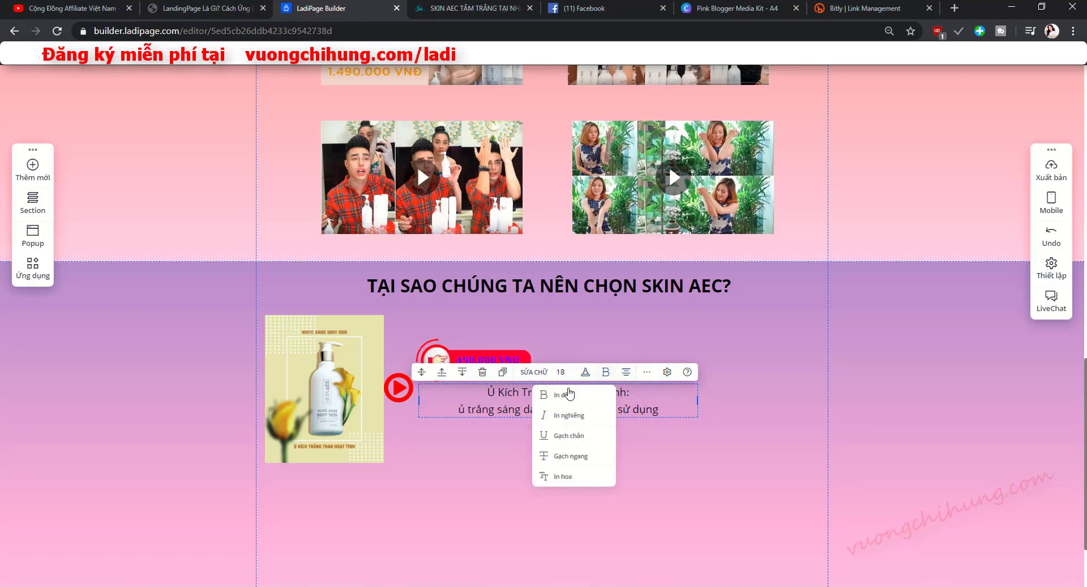
{"action": "left_click", "coordinate": [564, 397]}
{"action": "left_click", "coordinate": [723, 396]}
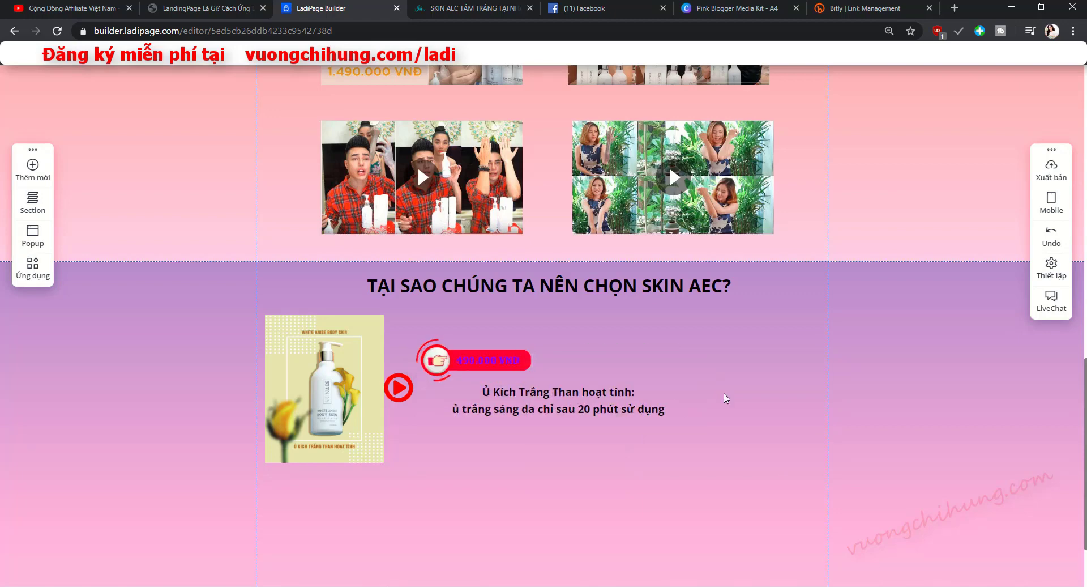
{"action": "left_click", "coordinate": [691, 406]}
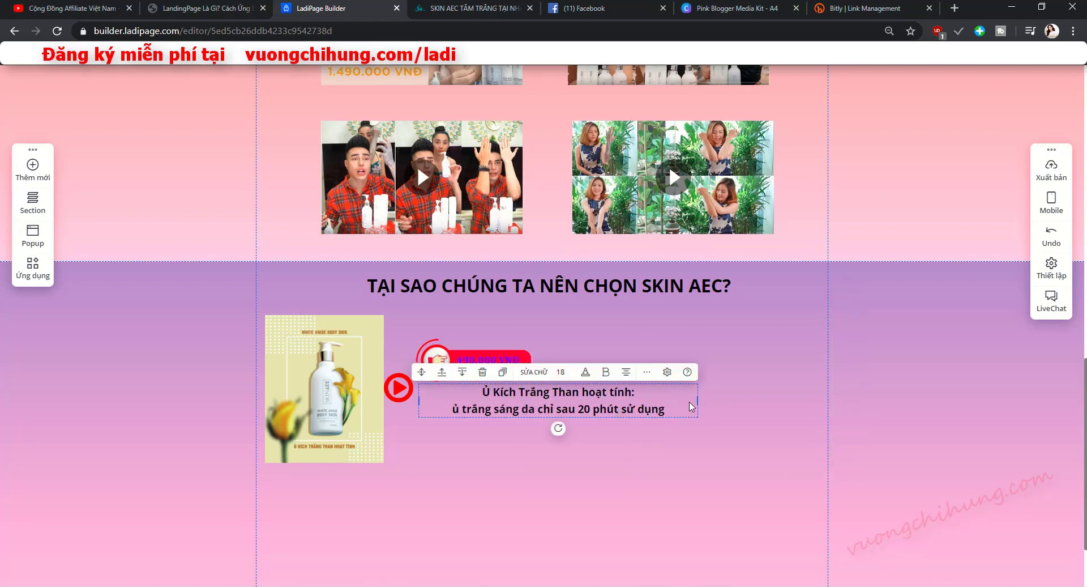
{"action": "left_click", "coordinate": [572, 374]}
{"action": "left_click", "coordinate": [572, 374]}
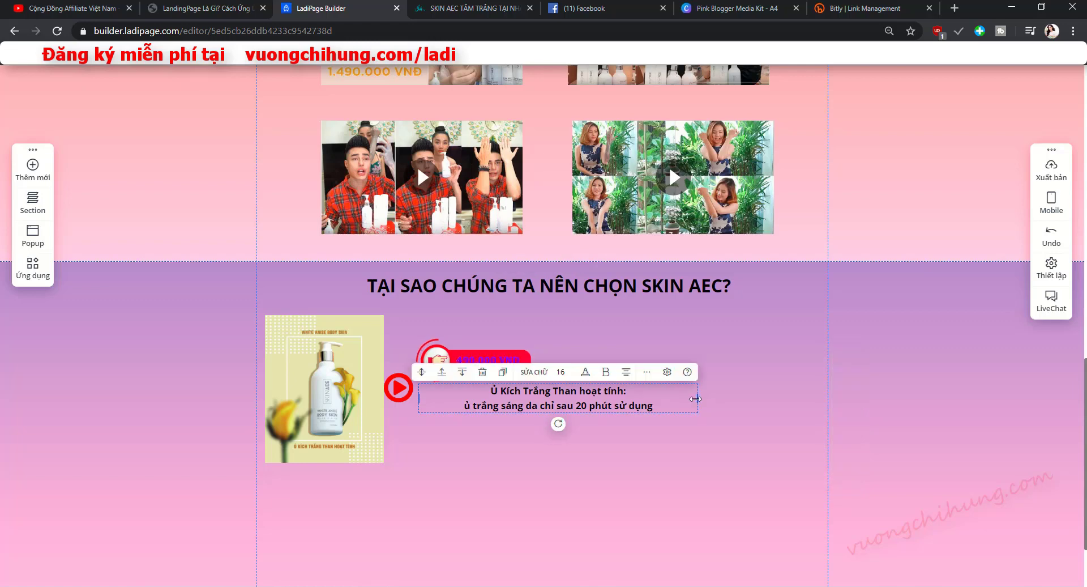
Narrow the description box so the text wraps, and centre the price badge above it.
{"action": "left_click_drag", "start_coordinate": [698, 398], "coordinate": [591, 400]}
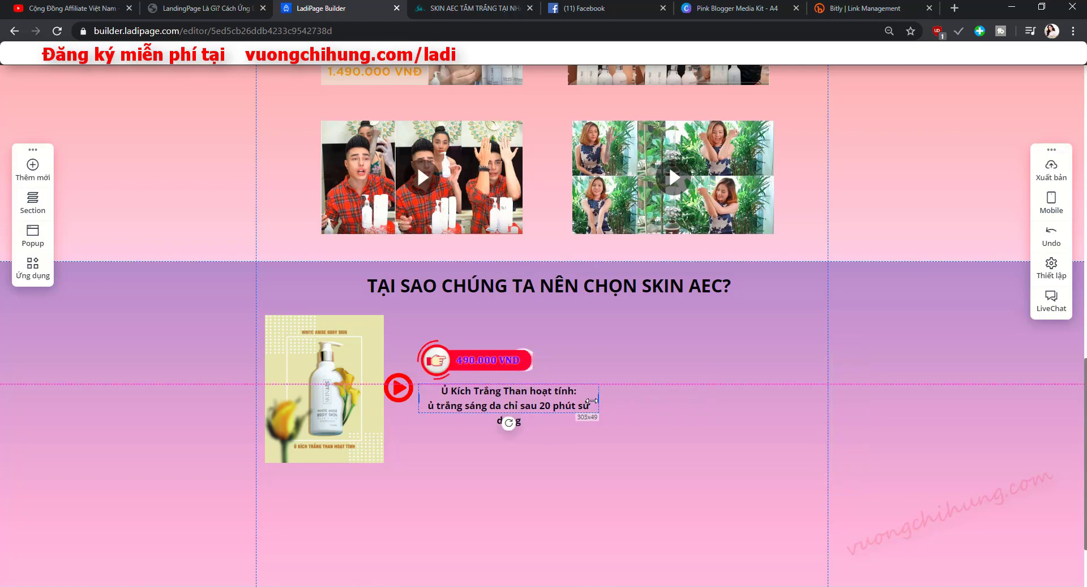
{"action": "left_click", "coordinate": [453, 8]}
{"action": "left_click", "coordinate": [351, 4]}
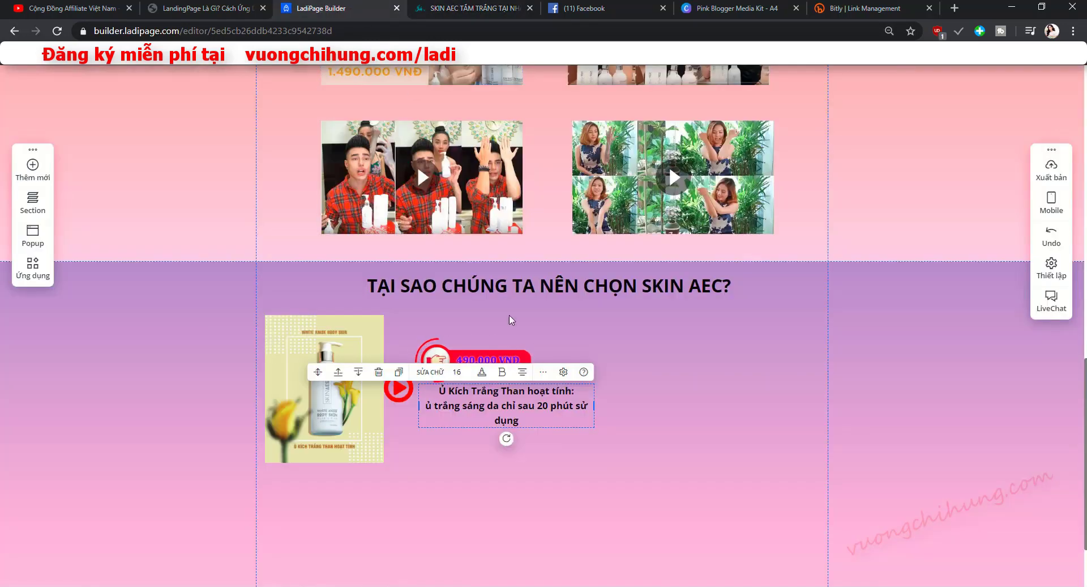
{"action": "left_click_drag", "start_coordinate": [592, 402], "coordinate": [576, 402]}
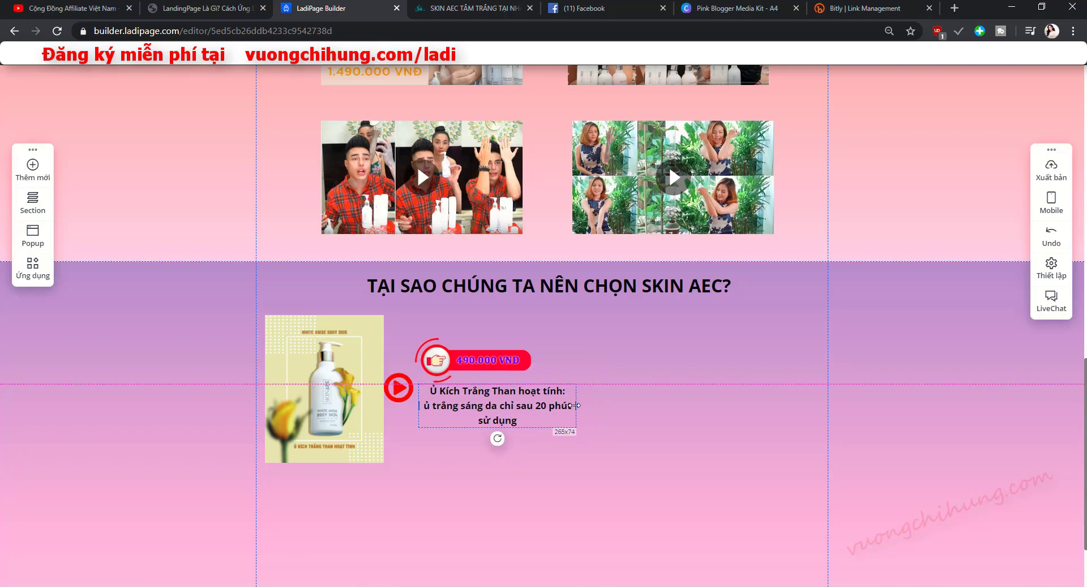
{"action": "left_click", "coordinate": [436, 4]}
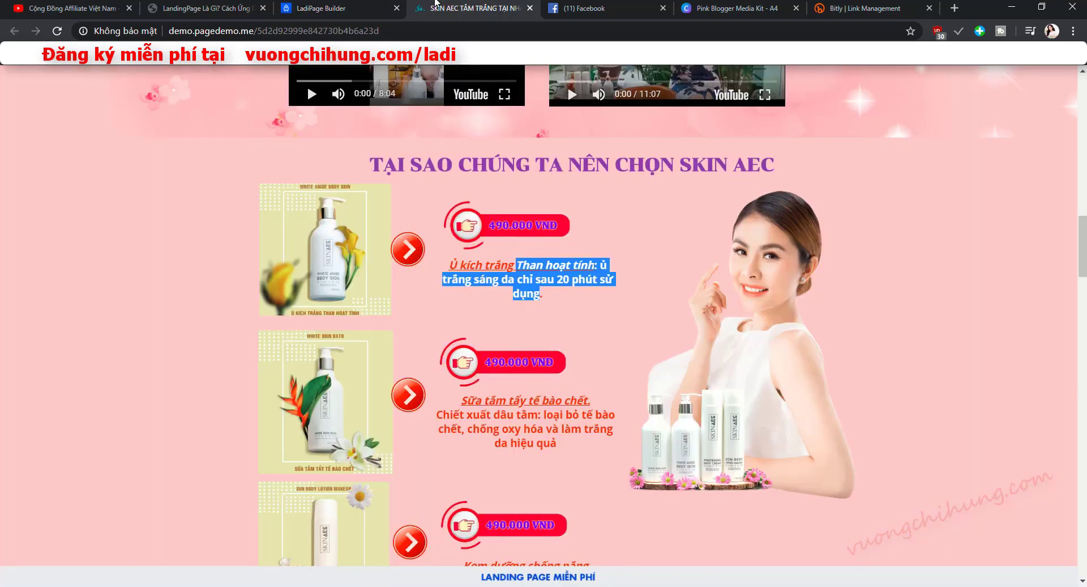
{"action": "left_click", "coordinate": [368, 8]}
{"action": "left_click_drag", "start_coordinate": [506, 403], "coordinate": [497, 400]}
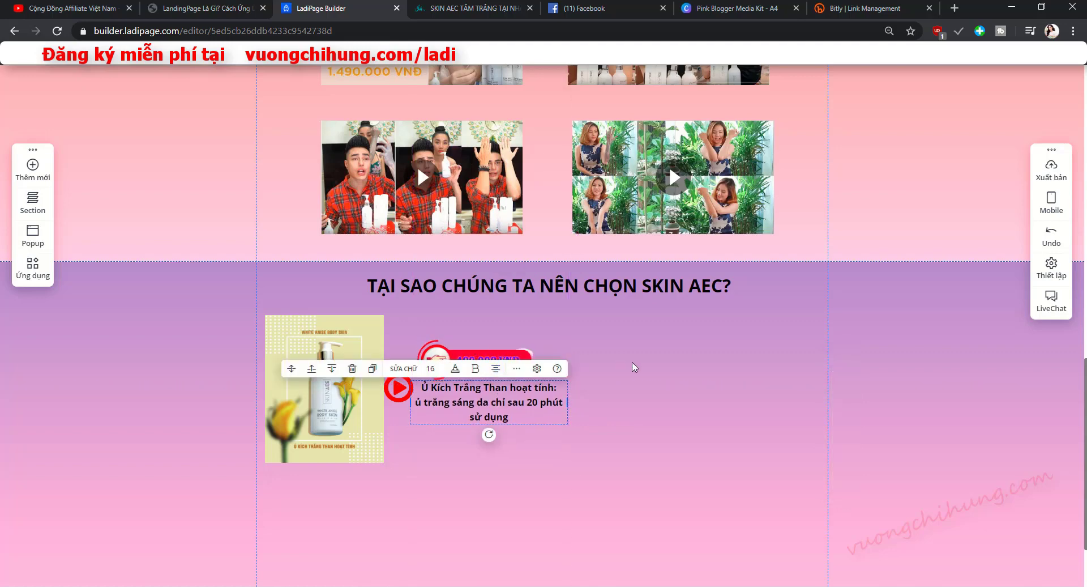
{"action": "left_click_drag", "start_coordinate": [507, 353], "coordinate": [523, 359]}
{"action": "left_click", "coordinate": [501, 6]}
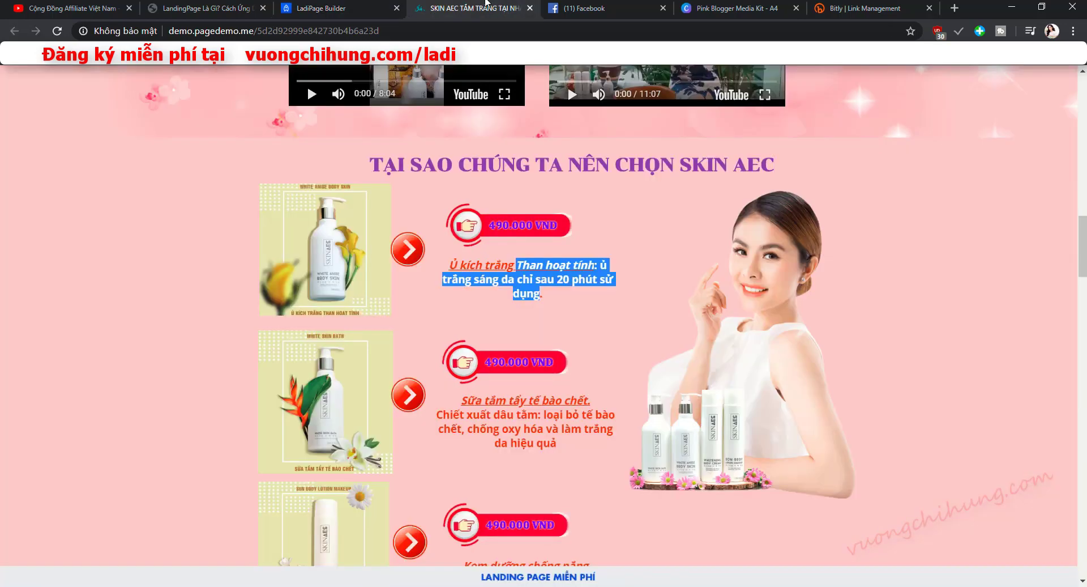
{"action": "left_click", "coordinate": [363, 8]}
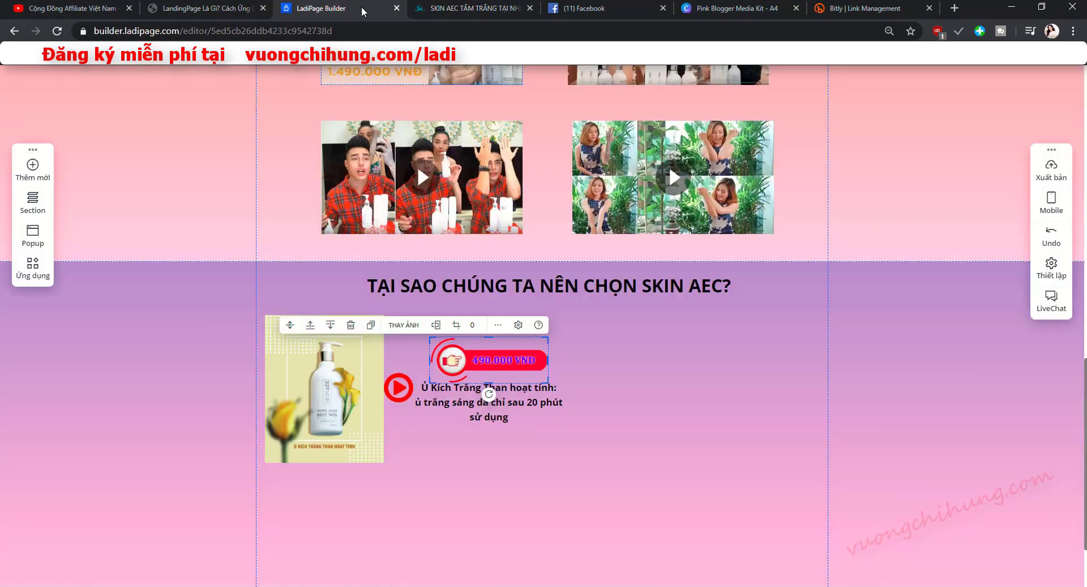
{"action": "left_click", "coordinate": [480, 474]}
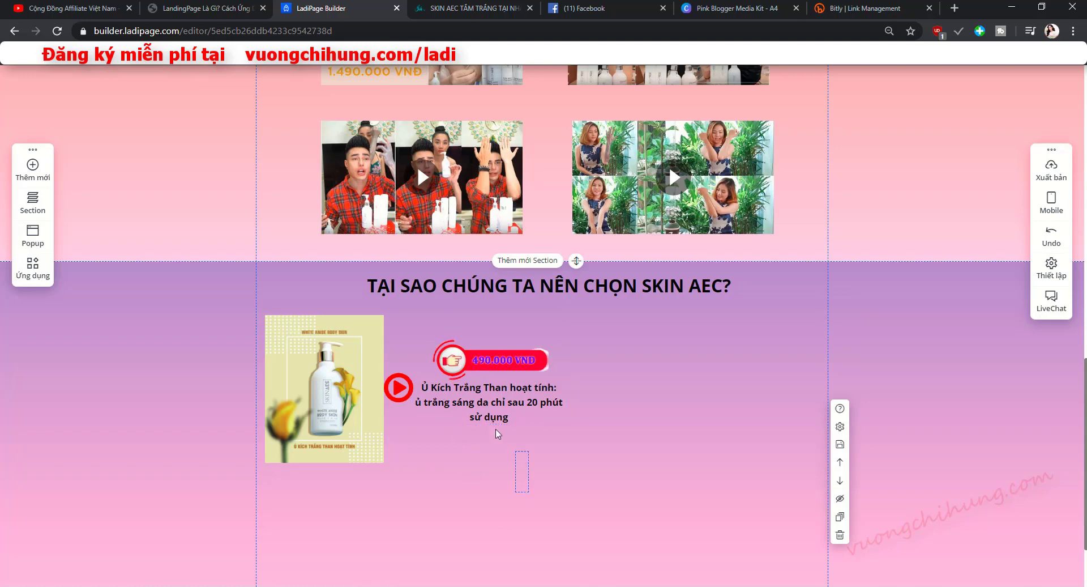
Group the first row's image, arrow, badge and description, duplicate it, and make the section taller.
{"action": "left_click_drag", "start_coordinate": [497, 433], "coordinate": [331, 350]}
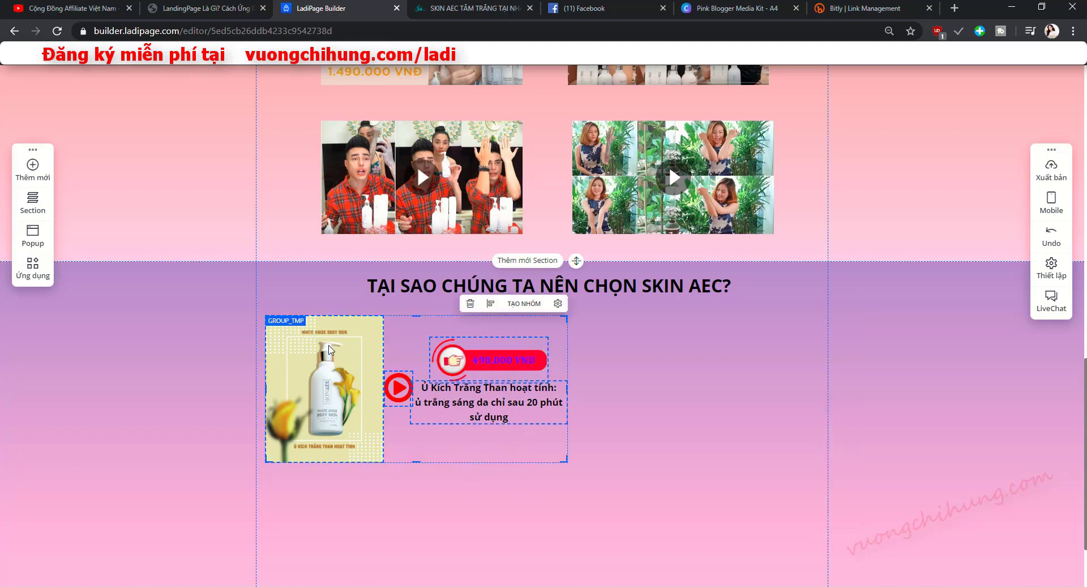
{"action": "left_click", "coordinate": [524, 303]}
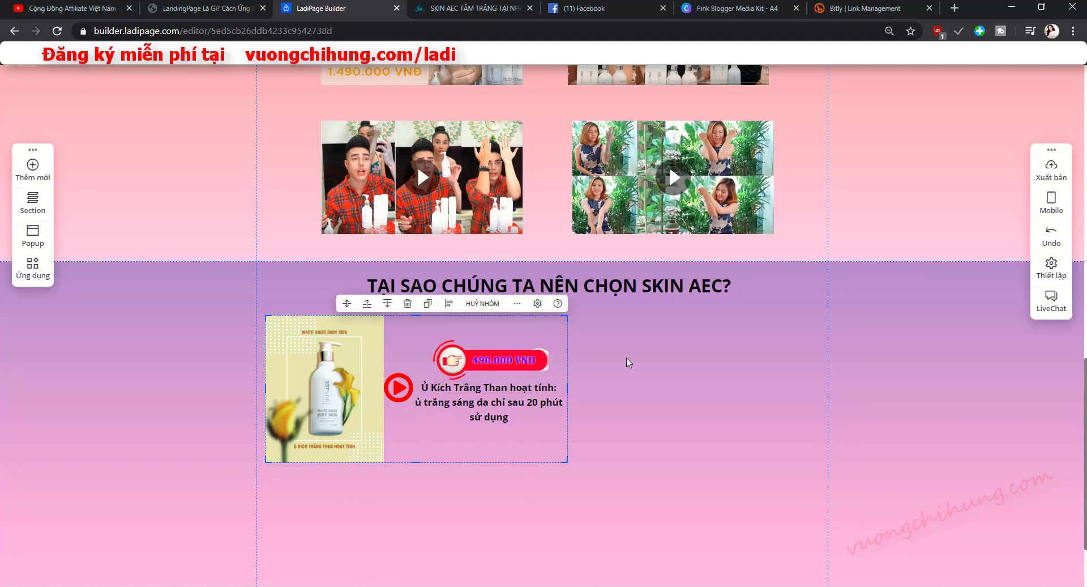
{"action": "left_click", "coordinate": [428, 303]}
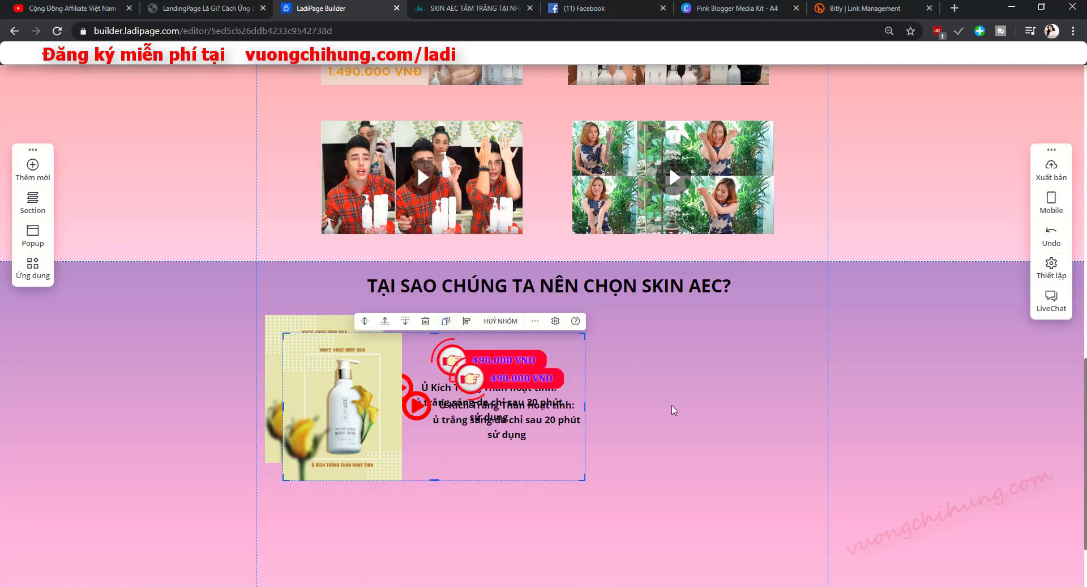
{"action": "scroll", "coordinate": [674, 410], "scroll_direction": "down", "scroll_amount": 2}
{"action": "left_click", "coordinate": [493, 488]}
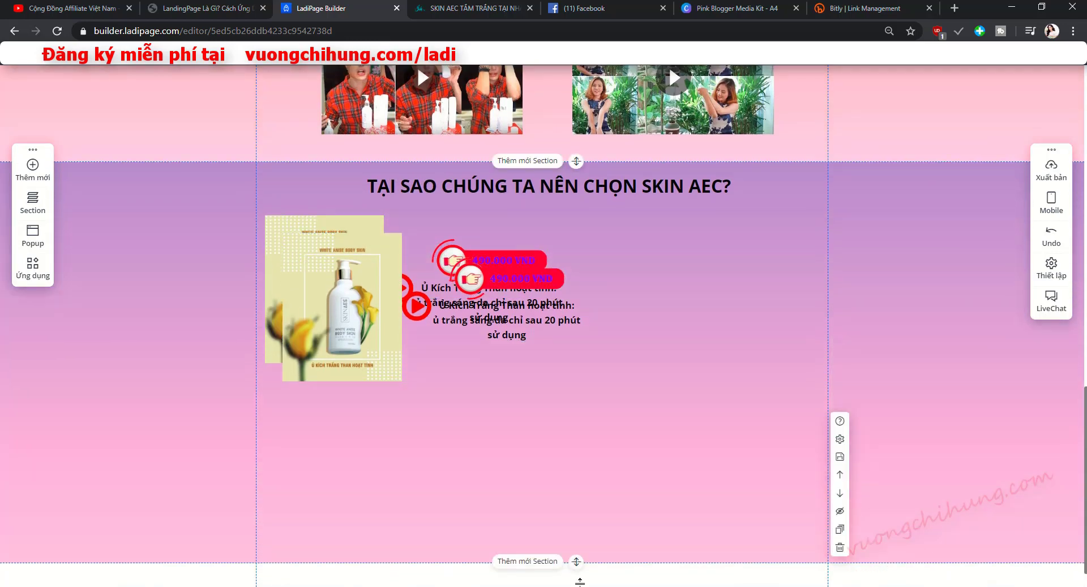
{"action": "mouse_move", "coordinate": [580, 581]}
{"action": "left_mouse_down"}
{"action": "mouse_move", "coordinate": [578, 553]}
{"action": "mouse_move", "coordinate": [580, 586]}
{"action": "mouse_move", "coordinate": [585, 571]}
{"action": "left_mouse_up"}
{"action": "left_click_drag", "start_coordinate": [367, 230], "coordinate": [396, 342]}
Duplicate the grouped product row again and place the copy below the original.
{"action": "left_click", "coordinate": [453, 7]}
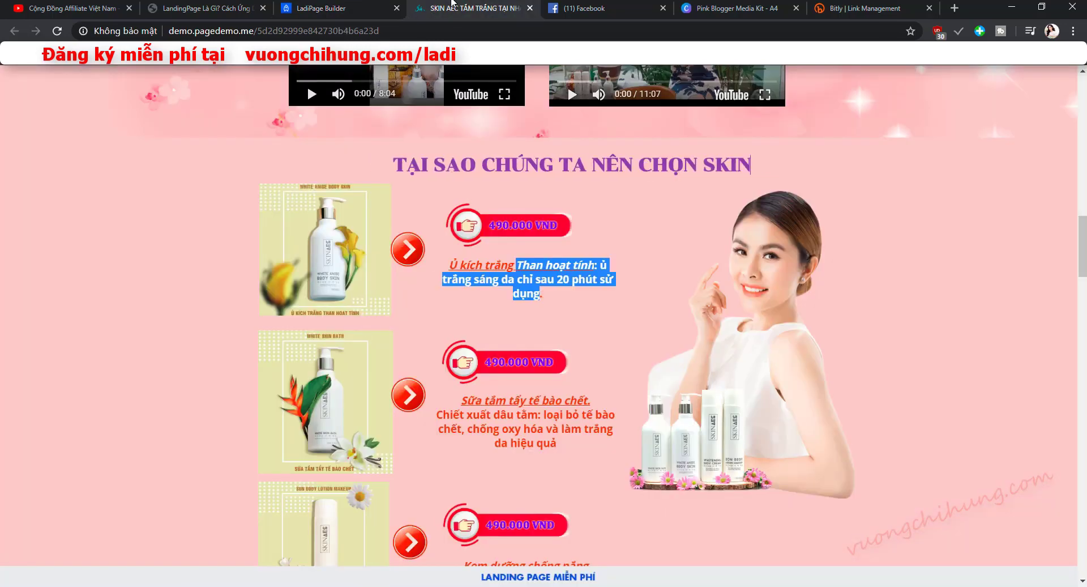
{"action": "key", "text": "ctrl+shift+Tab"}
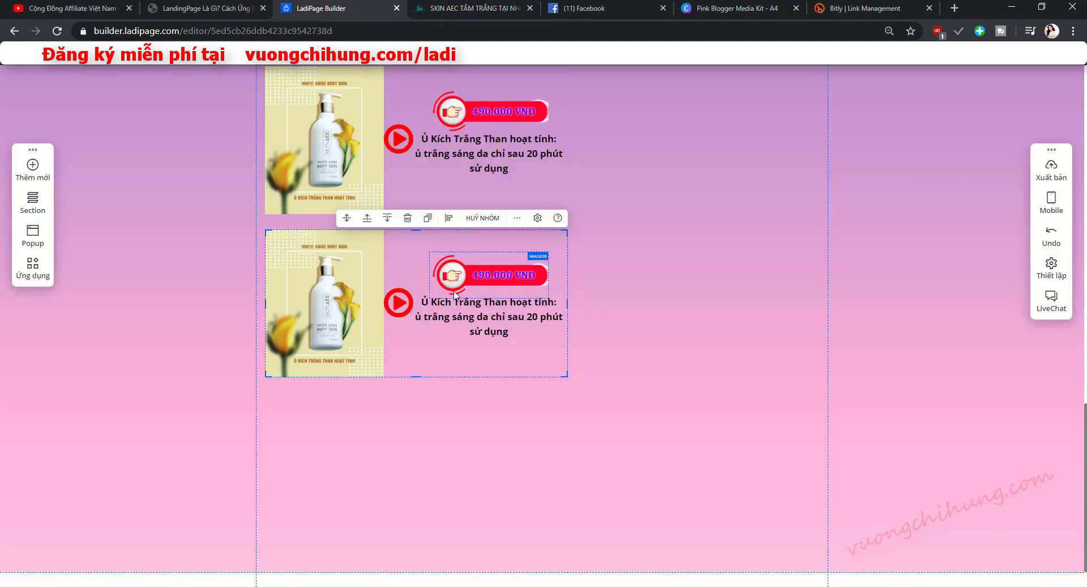
{"action": "left_click", "coordinate": [428, 218]}
{"action": "left_click_drag", "start_coordinate": [404, 316], "coordinate": [385, 476]}
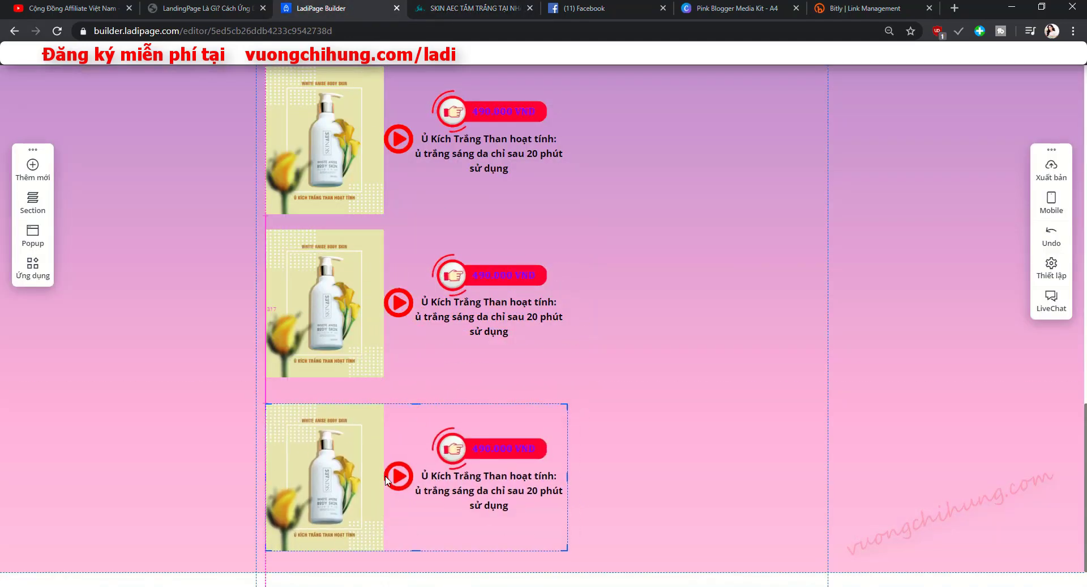
Open the middle row's description for editing and select the second product's wording on the demo page.
{"action": "left_click", "coordinate": [496, 291]}
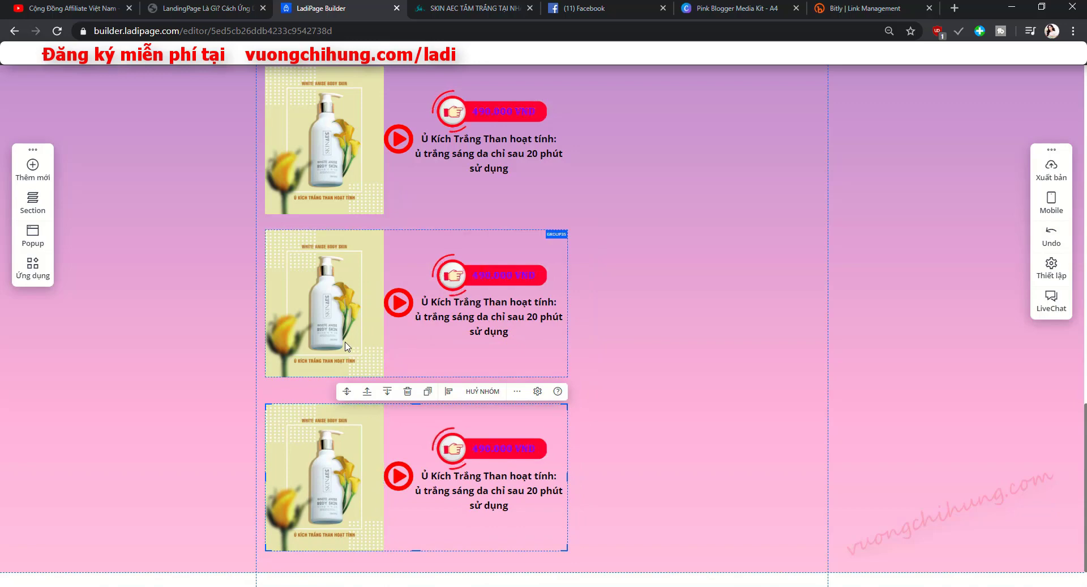
{"action": "double_click", "coordinate": [448, 308]}
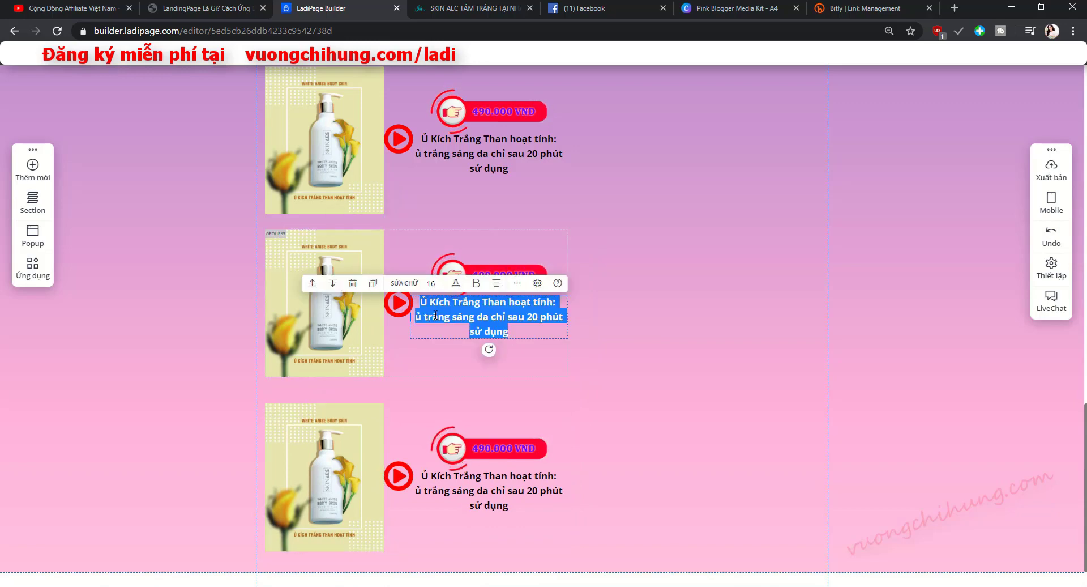
{"action": "left_click", "coordinate": [510, 8]}
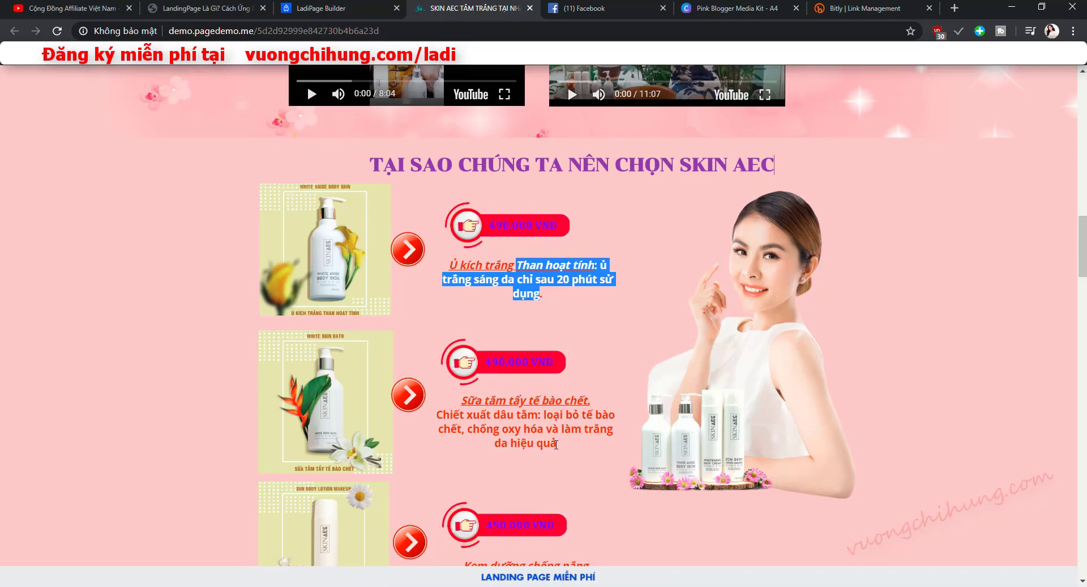
{"action": "left_click_drag", "start_coordinate": [556, 444], "coordinate": [517, 418]}
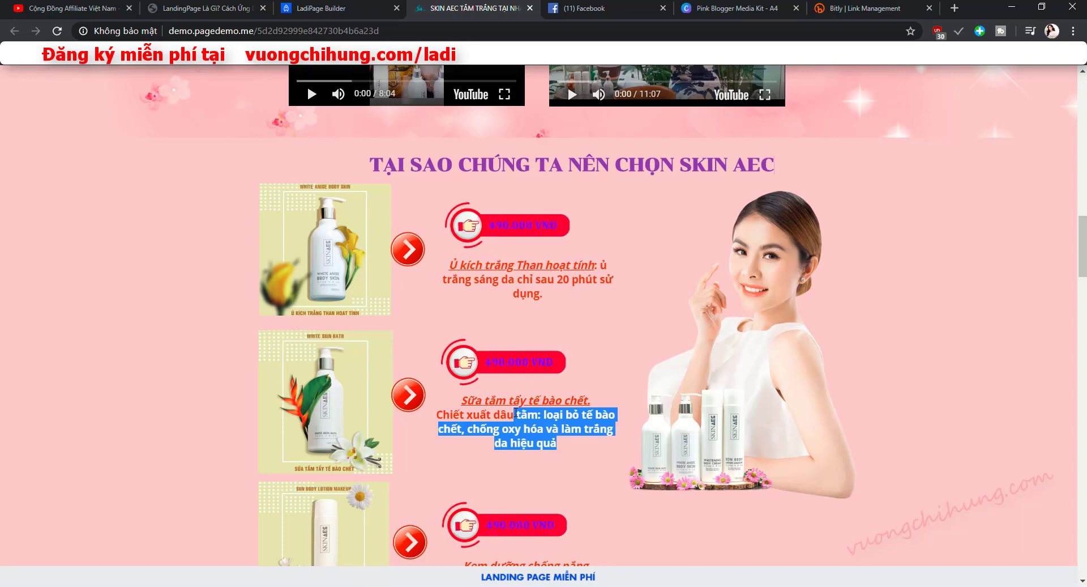
Rewrite the middle description as 'Sữa Tắm Tẩy tế bào Chết' followed by the pasted exfoliating, whitening blurb.
{"action": "key", "text": "ctrl+shift+Tab"}
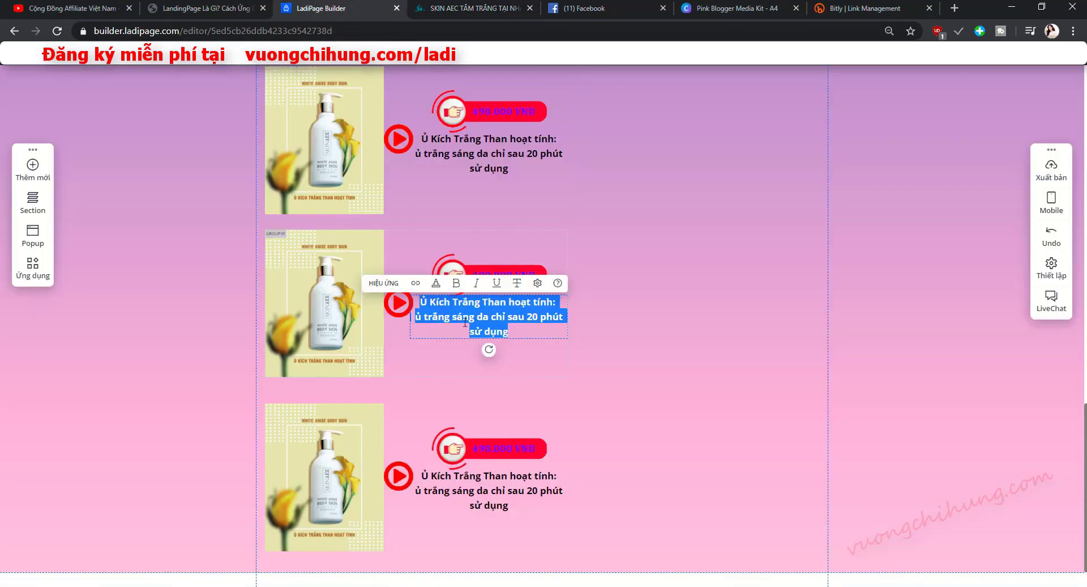
{"action": "type", "text": "sU"}
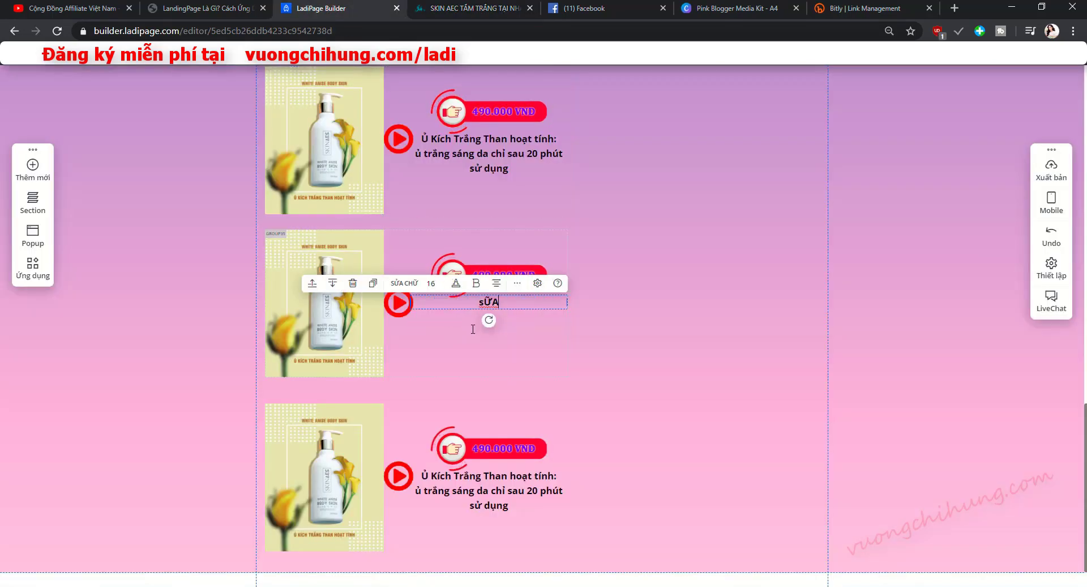
{"action": "type", "text": "Sưa"}
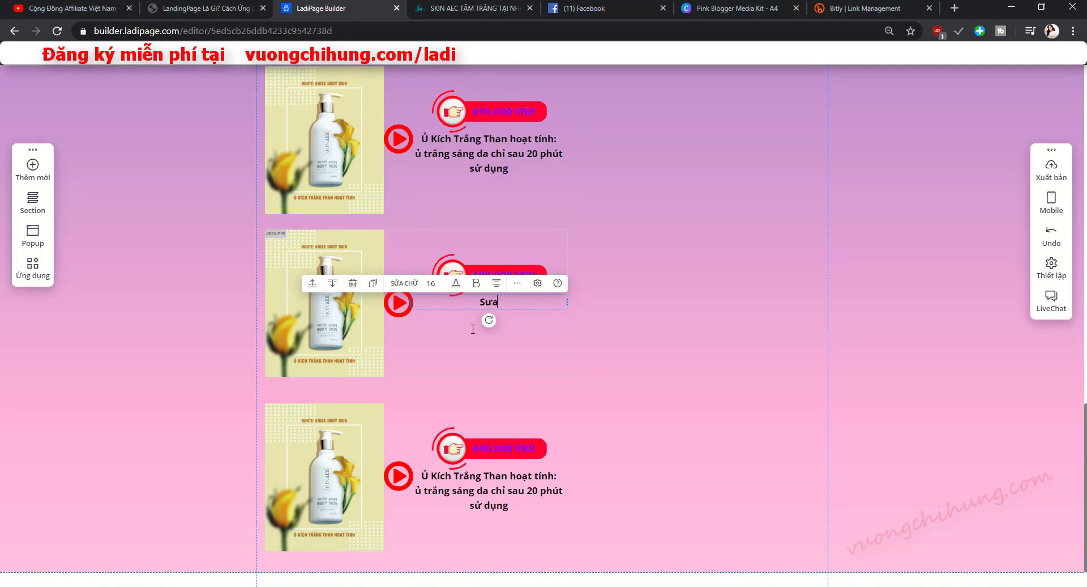
{"action": "type", "text": " Tăm Tẩy t"}
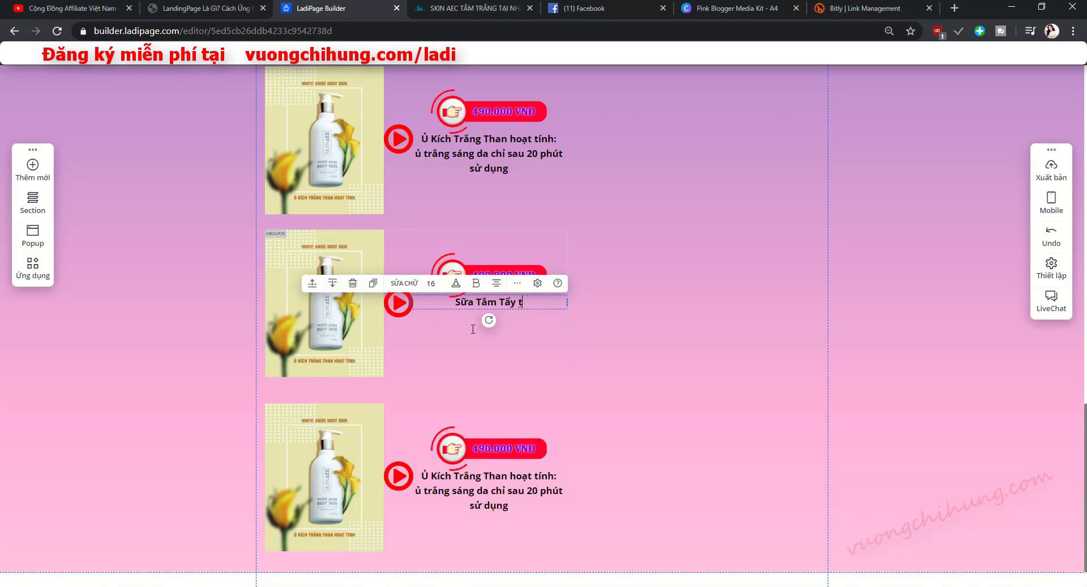
{"action": "type", "text": "ế bào Ch"}
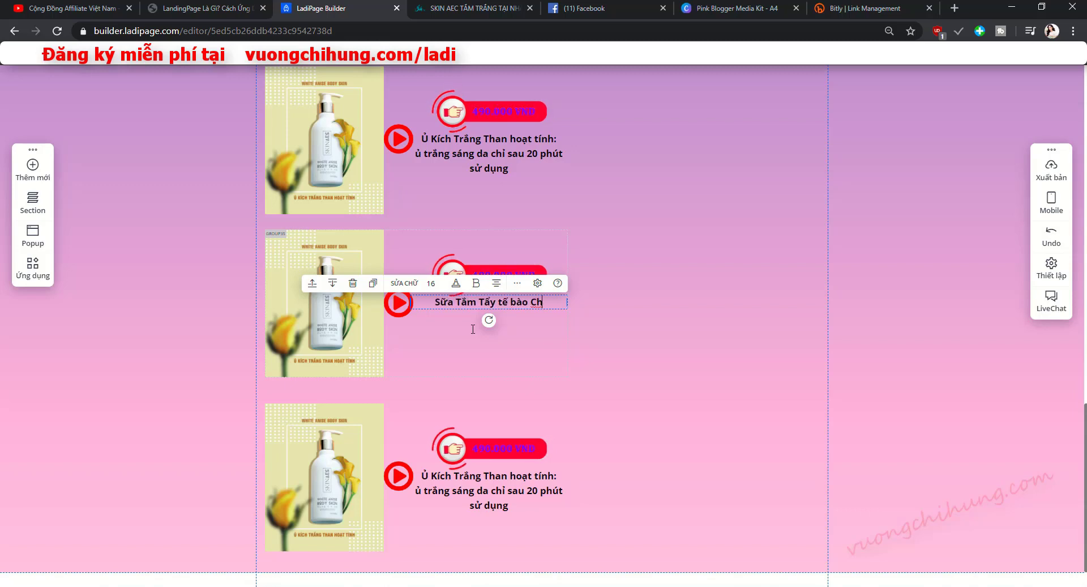
{"action": "type", "text": "ết"}
{"action": "key", "text": "Return"}
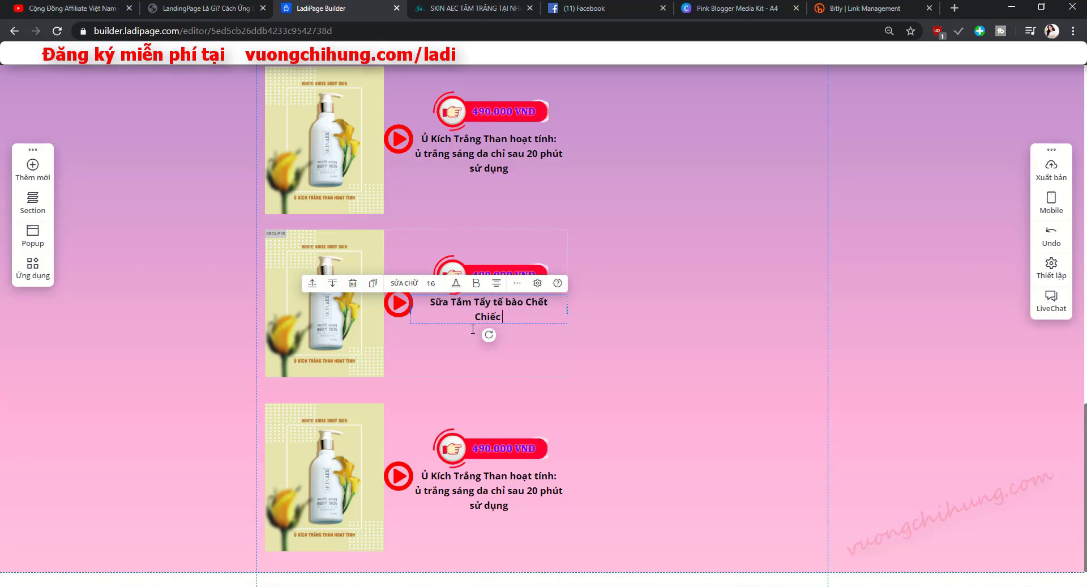
{"action": "type", "text": "suaất"}
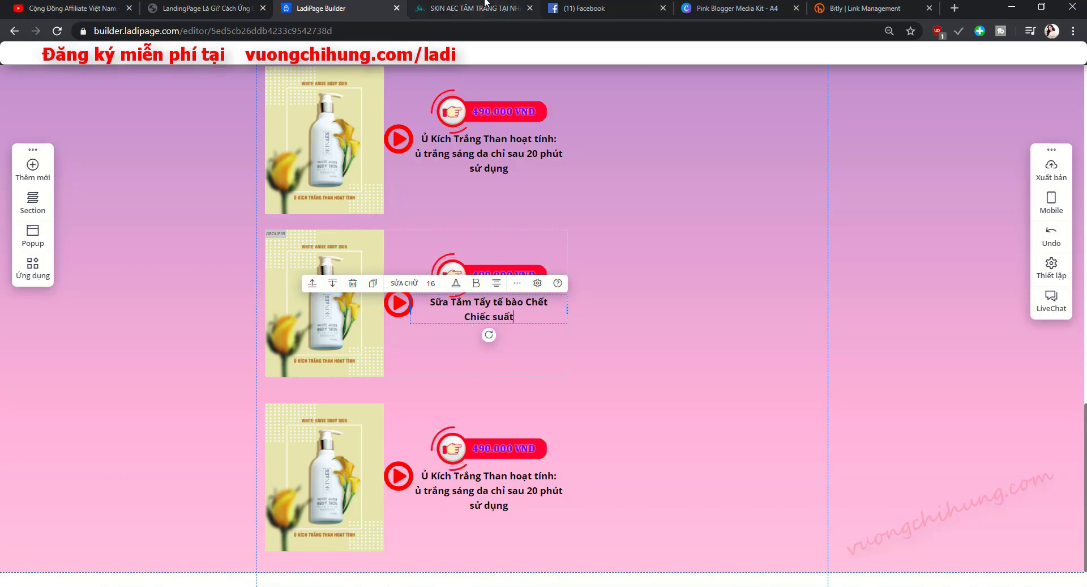
{"action": "left_click", "coordinate": [485, 4]}
{"action": "left_click", "coordinate": [344, 7]}
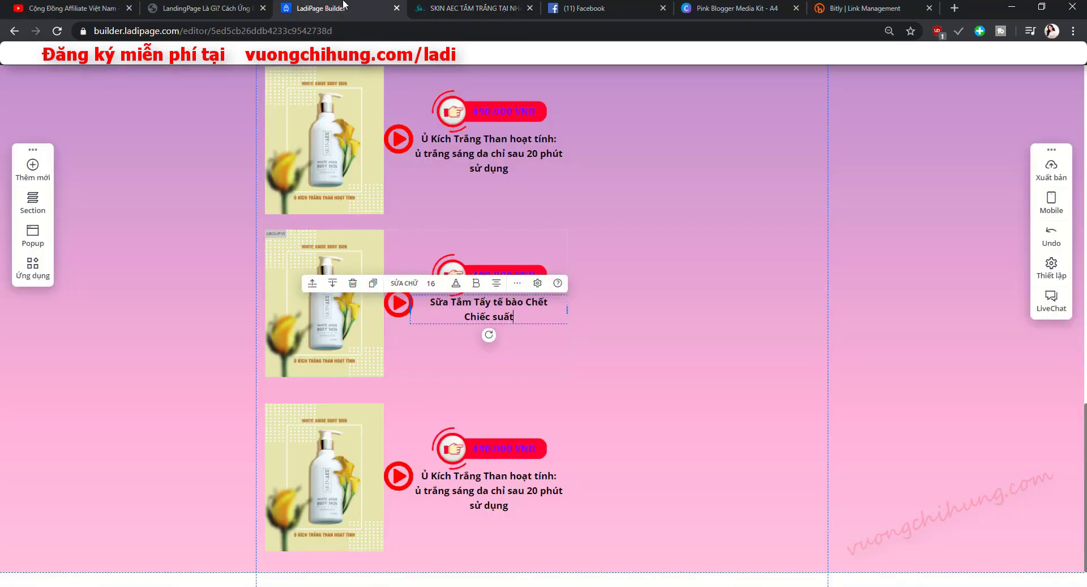
{"action": "key", "text": "BackSpace"}
{"action": "key", "text": "BackSpace"}
{"action": "type", "text": "xua"}
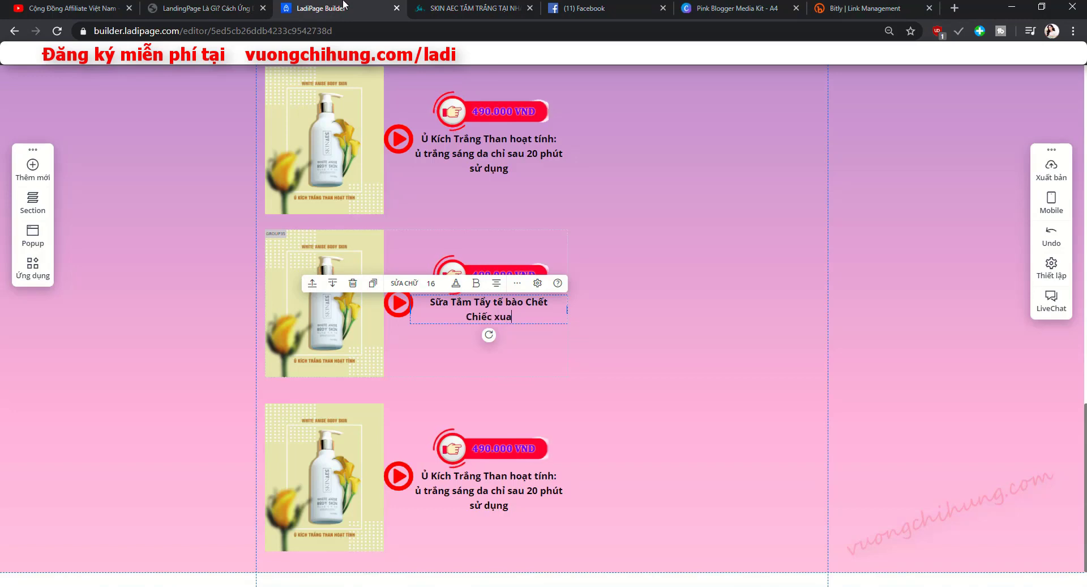
{"action": "key", "text": "BackSpace"}
{"action": "type", "text": "ất dâu"}
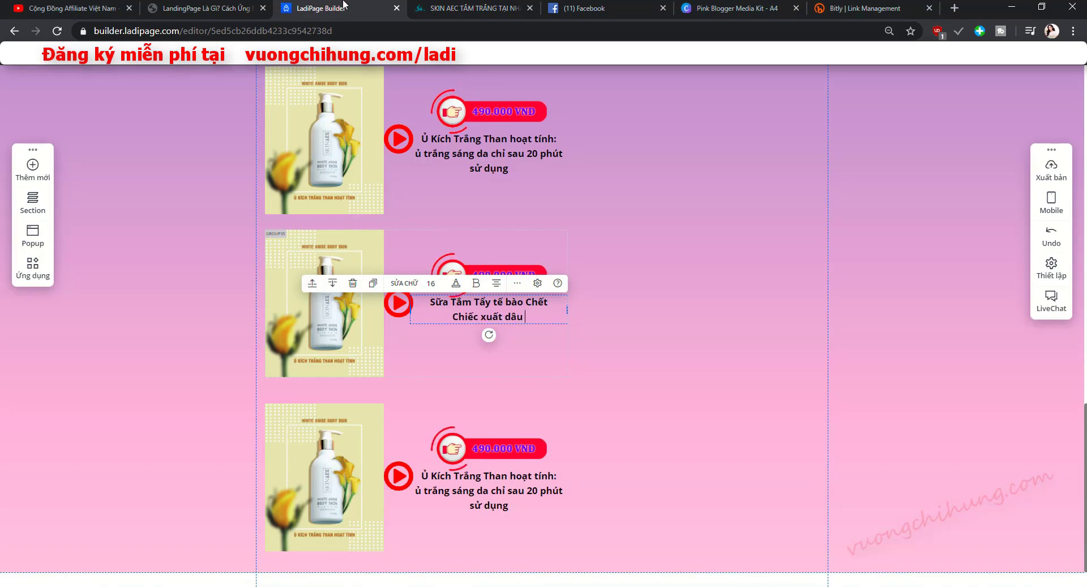
{"action": "type", "text": "tắm: loại bỏ tế bào chết, chống oxy hóa và làm trắng da hiệu quả"}
{"action": "left_click", "coordinate": [493, 316]}
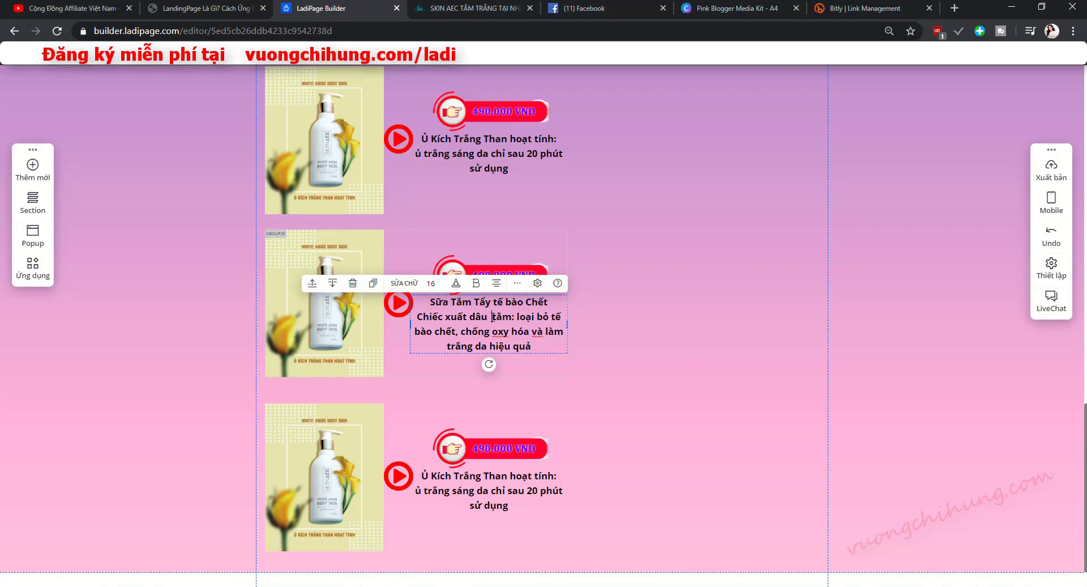
{"action": "type", "text": "s"}
{"action": "left_click", "coordinate": [605, 315]}
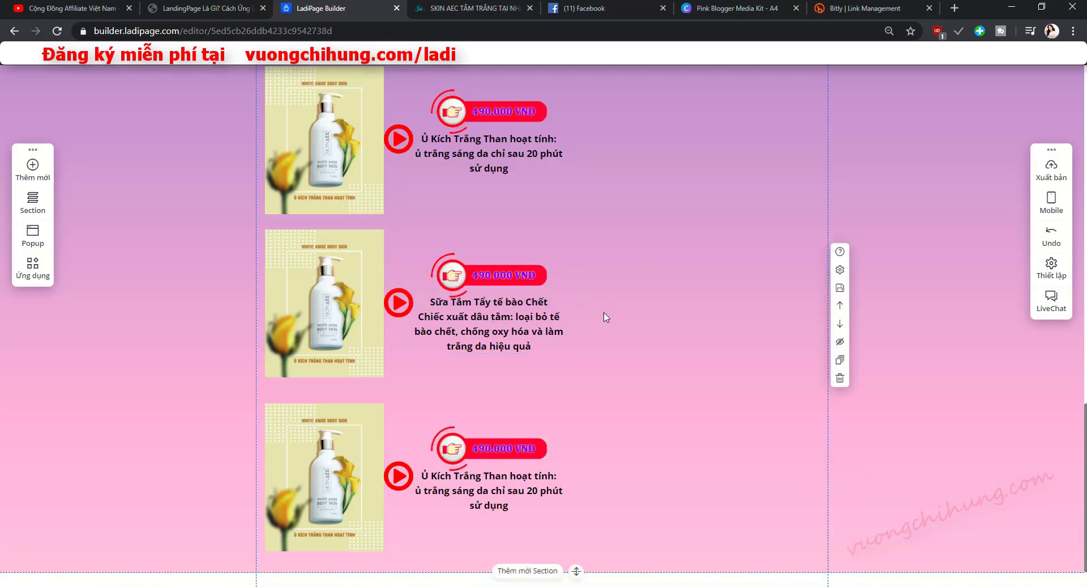
Compare with the demo page, then drag the why-choose section's bottom edge further down.
{"action": "key", "text": "ctrl+Tab"}
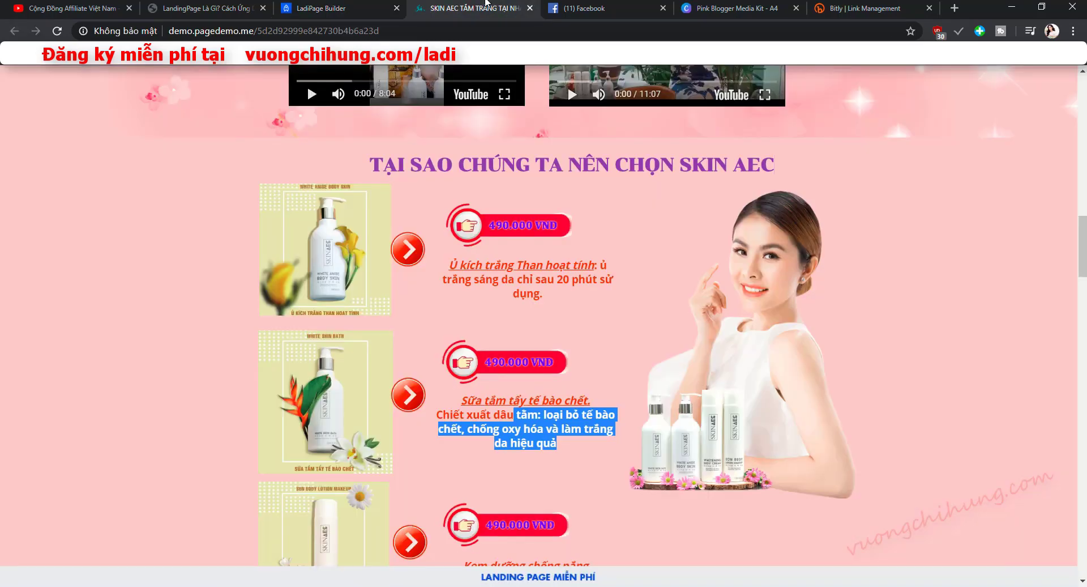
{"action": "scroll", "coordinate": [579, 278], "scroll_direction": "down", "scroll_amount": 3}
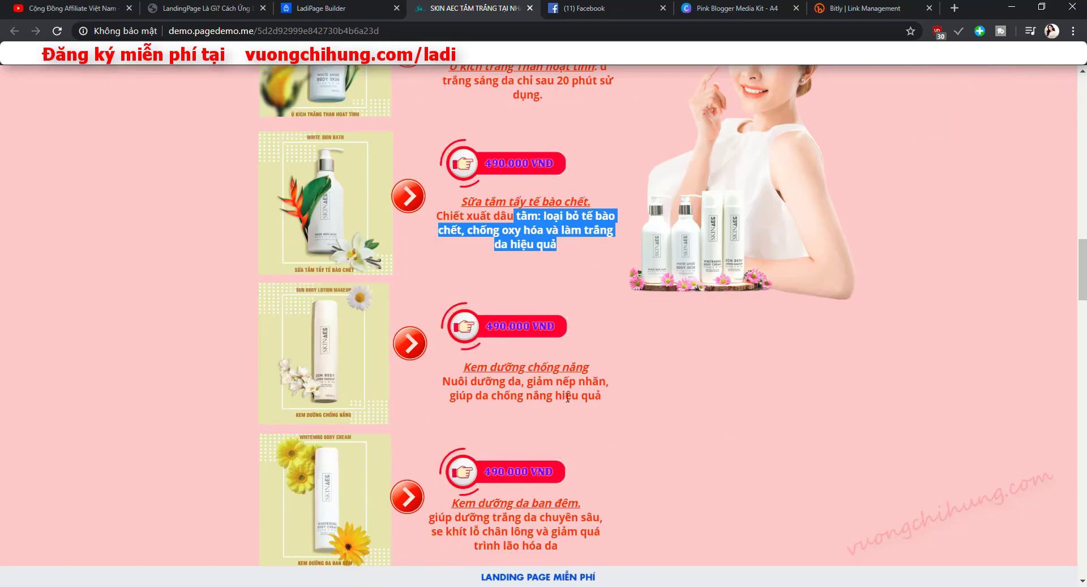
{"action": "key", "text": "ctrl+shift+Tab"}
{"action": "scroll", "coordinate": [623, 430], "scroll_direction": "down", "scroll_amount": 1}
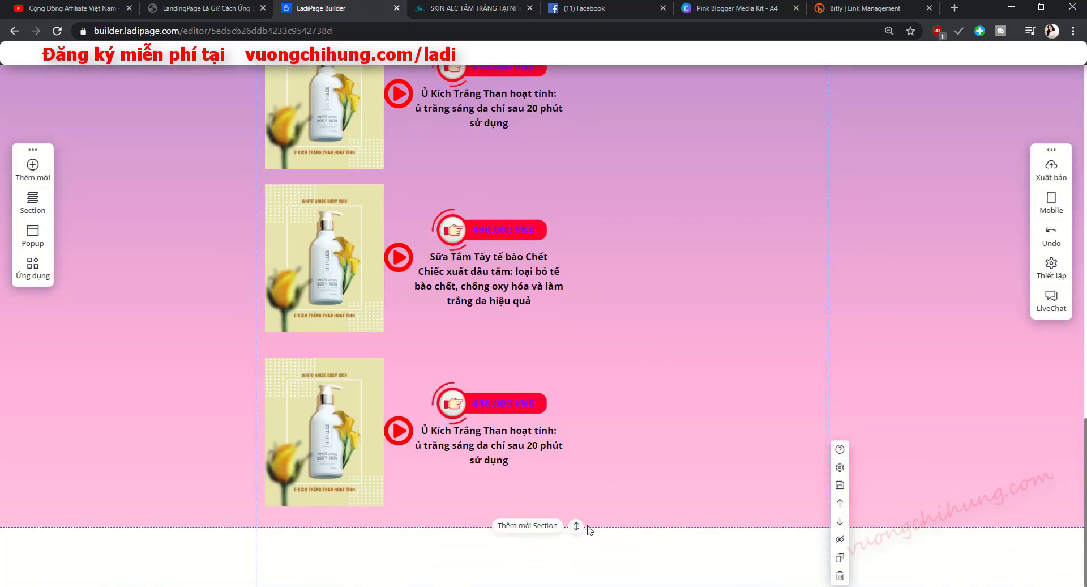
{"action": "left_click_drag", "start_coordinate": [577, 526], "coordinate": [578, 586]}
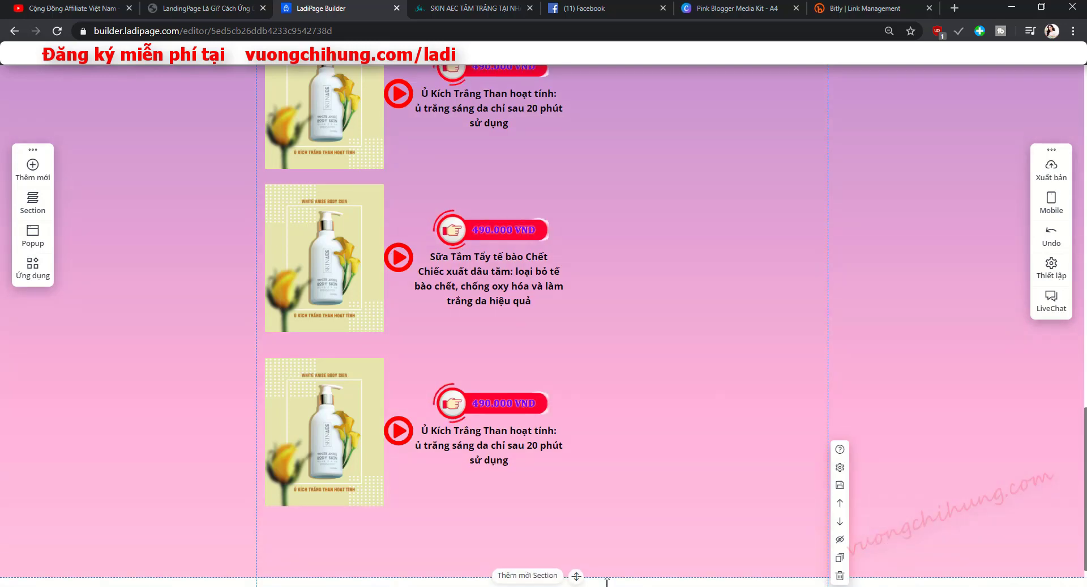
{"action": "scroll", "coordinate": [633, 500], "scroll_direction": "down", "scroll_amount": 2}
{"action": "left_click_drag", "start_coordinate": [576, 524], "coordinate": [595, 563]}
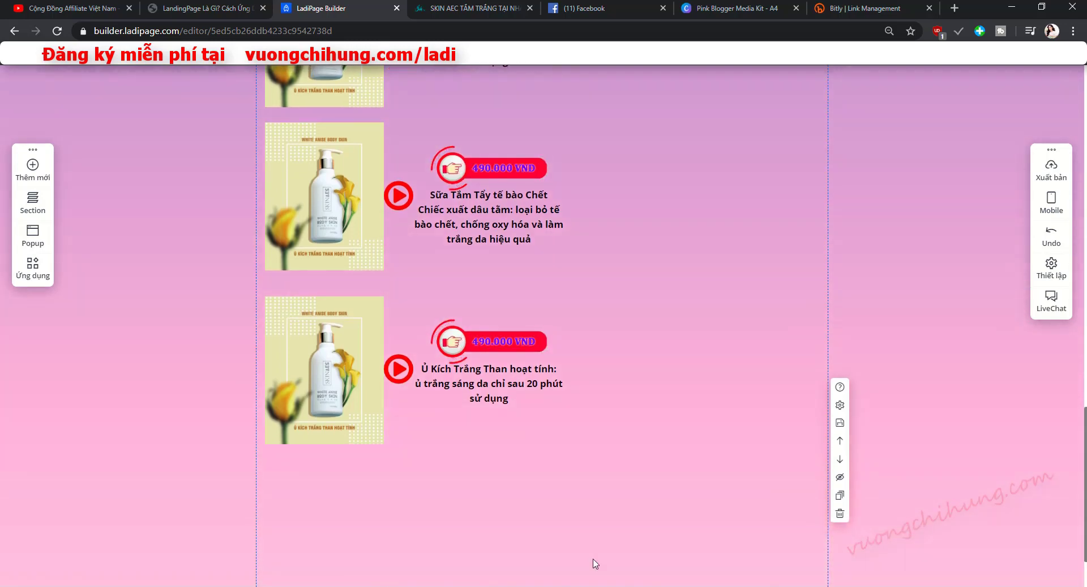
{"action": "scroll", "coordinate": [573, 493], "scroll_direction": "down", "scroll_amount": 2}
{"action": "left_click_drag", "start_coordinate": [572, 524], "coordinate": [572, 561]}
Duplicate a product row group and place the copy below the existing rows.
{"action": "left_click", "coordinate": [498, 340]}
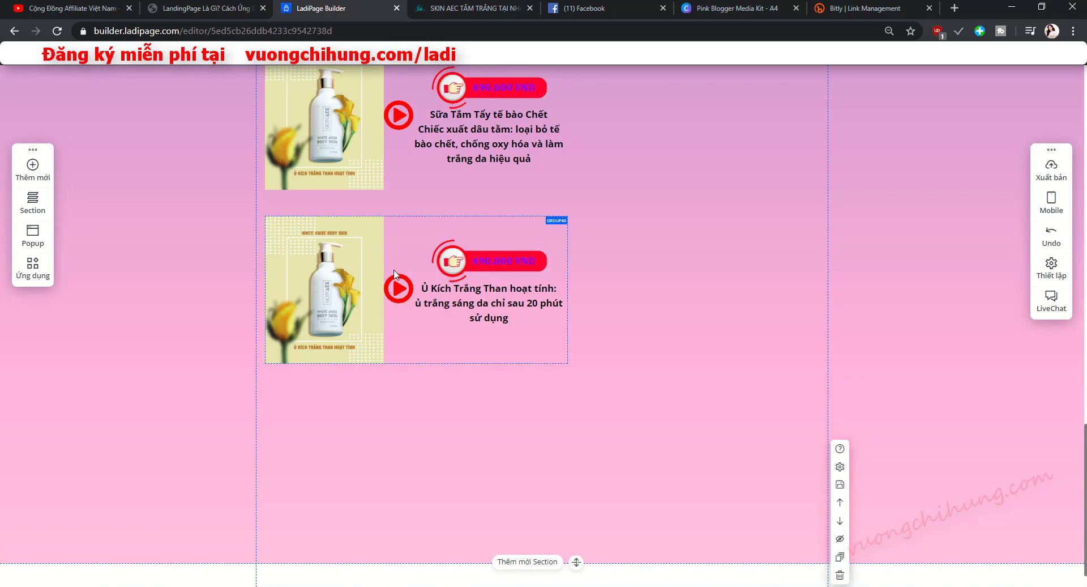
{"action": "left_click", "coordinate": [428, 205]}
{"action": "left_click_drag", "start_coordinate": [408, 249], "coordinate": [392, 424]}
{"action": "scroll", "coordinate": [392, 424], "scroll_direction": "up", "scroll_amount": 5}
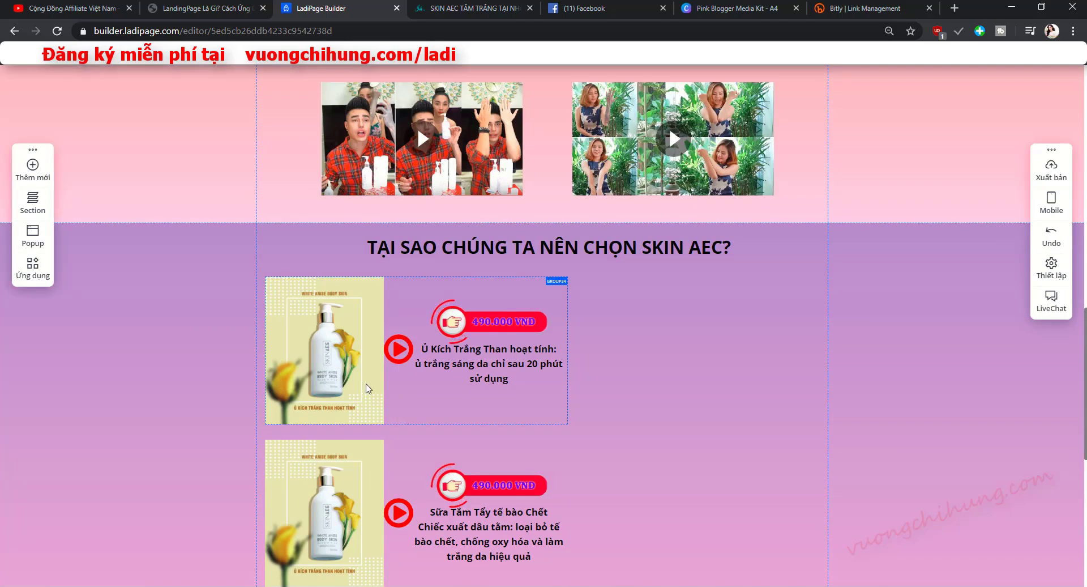
{"action": "scroll", "coordinate": [368, 388], "scroll_direction": "down", "scroll_amount": 3}
{"action": "left_click", "coordinate": [471, 15]}
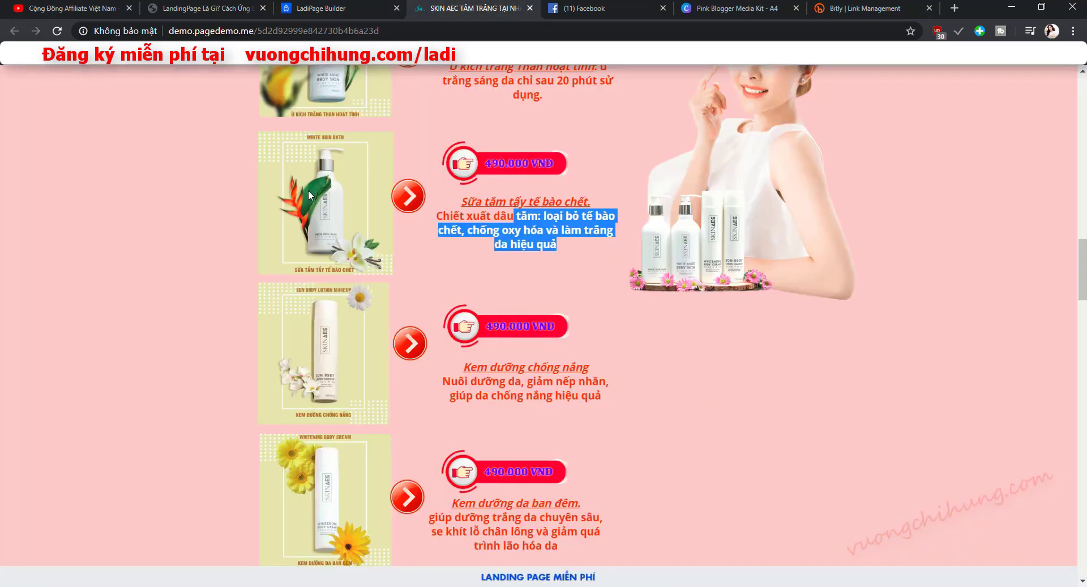
{"action": "left_click", "coordinate": [340, 8]}
Replace the middle product's picture by uploading 15.jpg into the image library.
{"action": "left_click", "coordinate": [331, 330]}
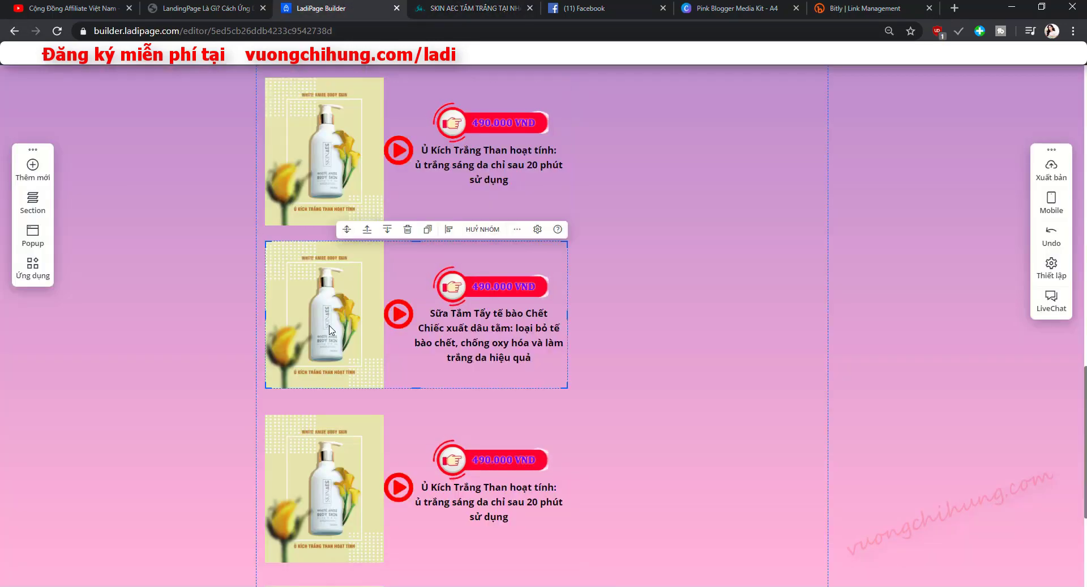
{"action": "left_click", "coordinate": [331, 329]}
{"action": "left_click", "coordinate": [235, 232]}
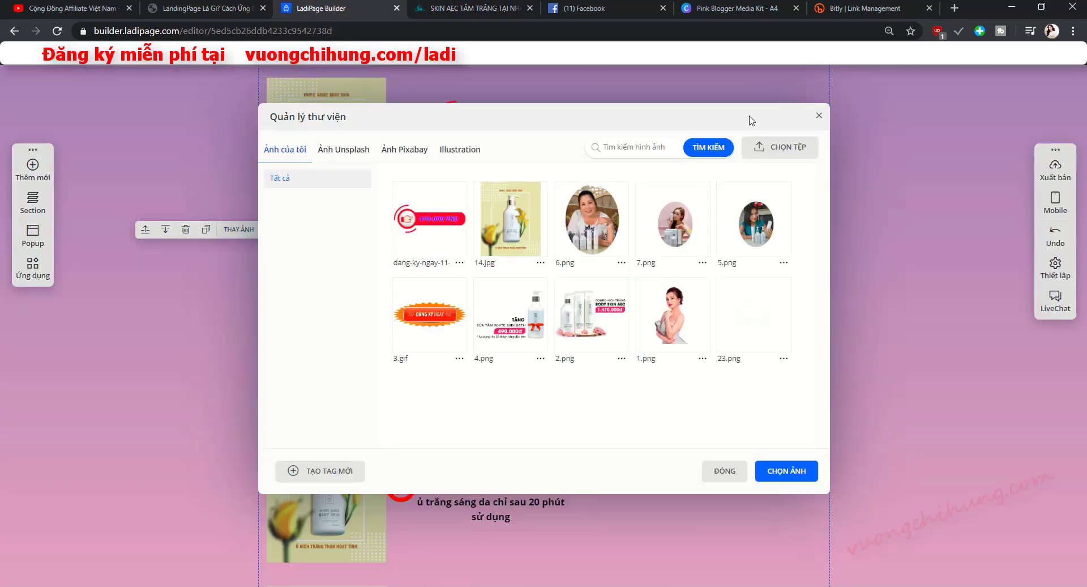
{"action": "left_click", "coordinate": [772, 148]}
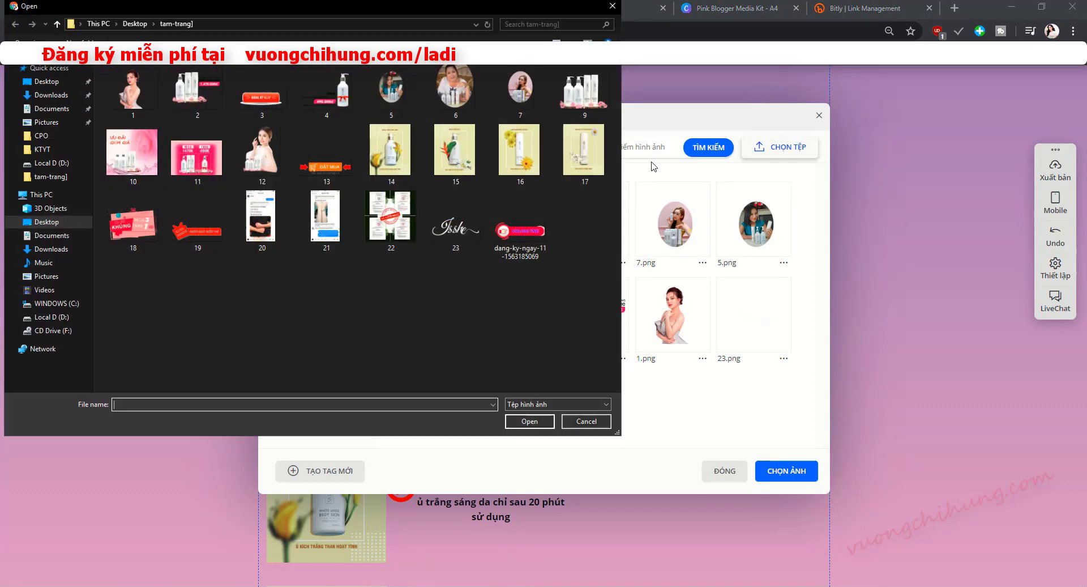
{"action": "left_click", "coordinate": [456, 152]}
{"action": "left_click", "coordinate": [529, 422]}
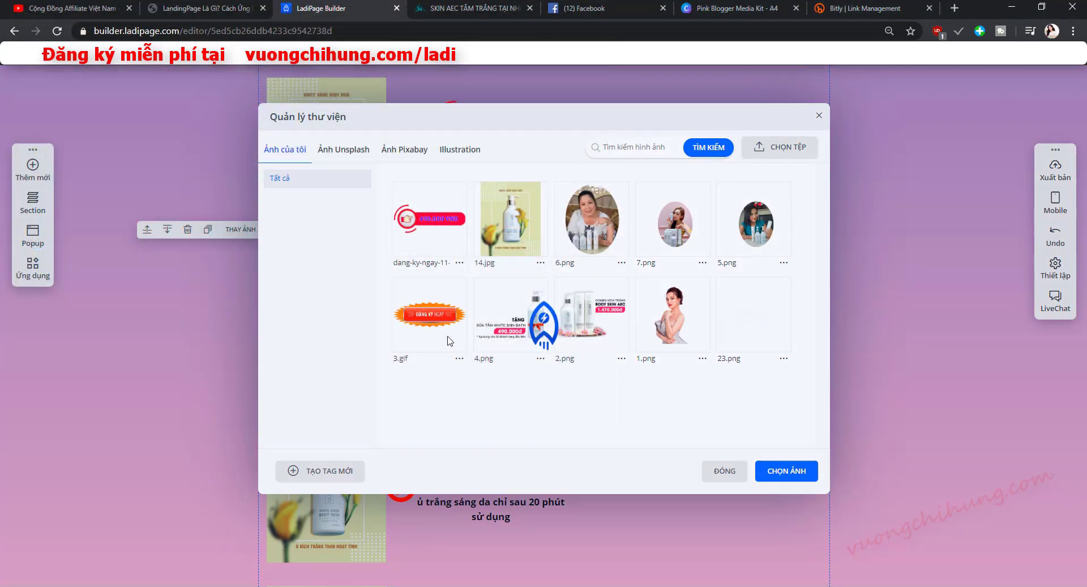
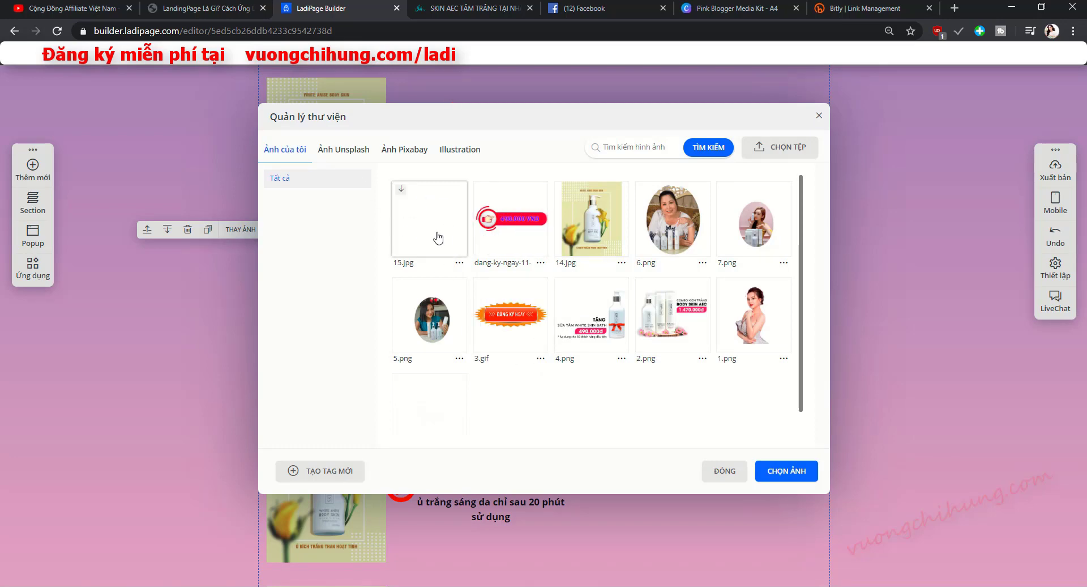
Apply 15.jpg to the image box and glance at the published demo page.
{"action": "left_click", "coordinate": [789, 474]}
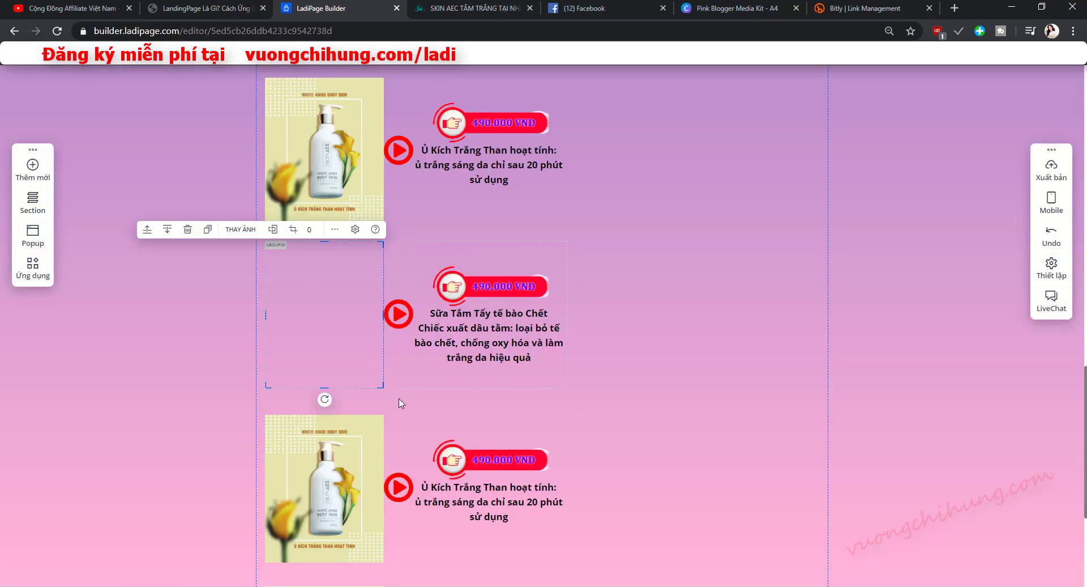
{"action": "scroll", "coordinate": [513, 306], "scroll_direction": "down", "scroll_amount": 3}
{"action": "left_click", "coordinate": [460, 4]}
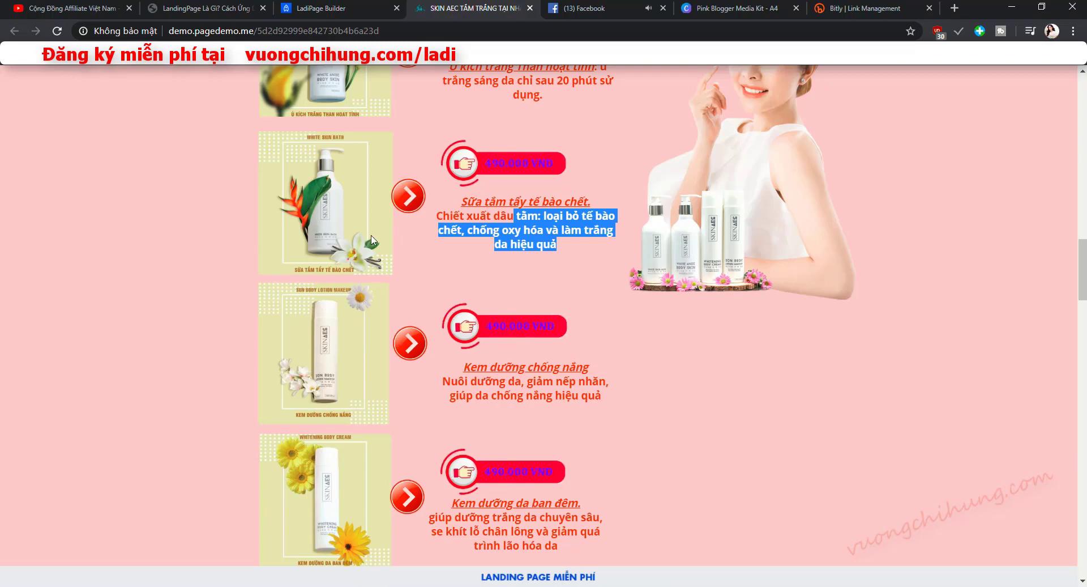
{"action": "left_click", "coordinate": [340, 8]}
Replace the middle product image with the newly uploaded 17.jpg.
{"action": "left_click", "coordinate": [337, 310]}
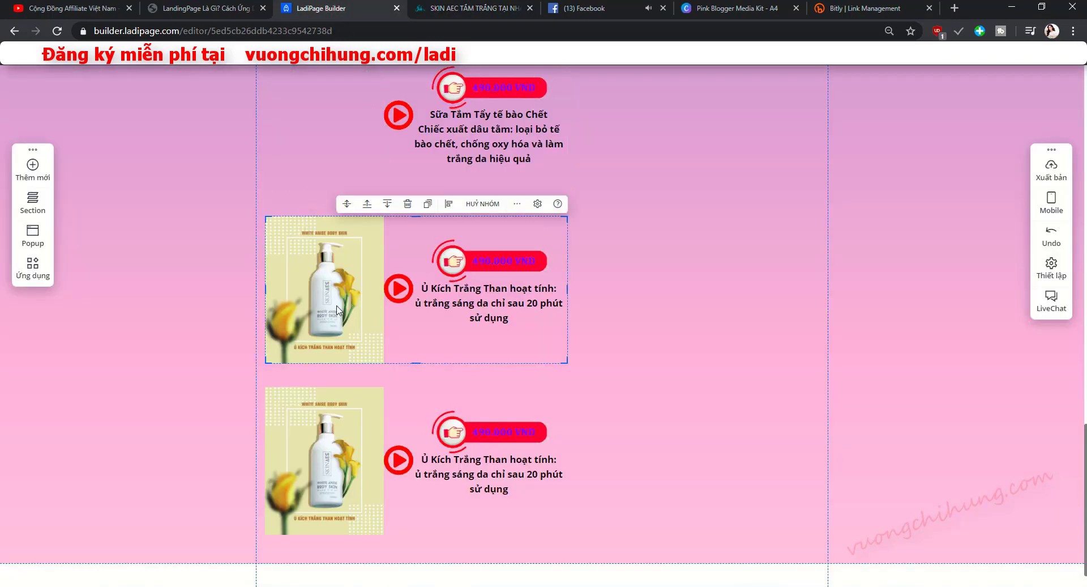
{"action": "left_click", "coordinate": [337, 311]}
{"action": "left_click", "coordinate": [238, 204]}
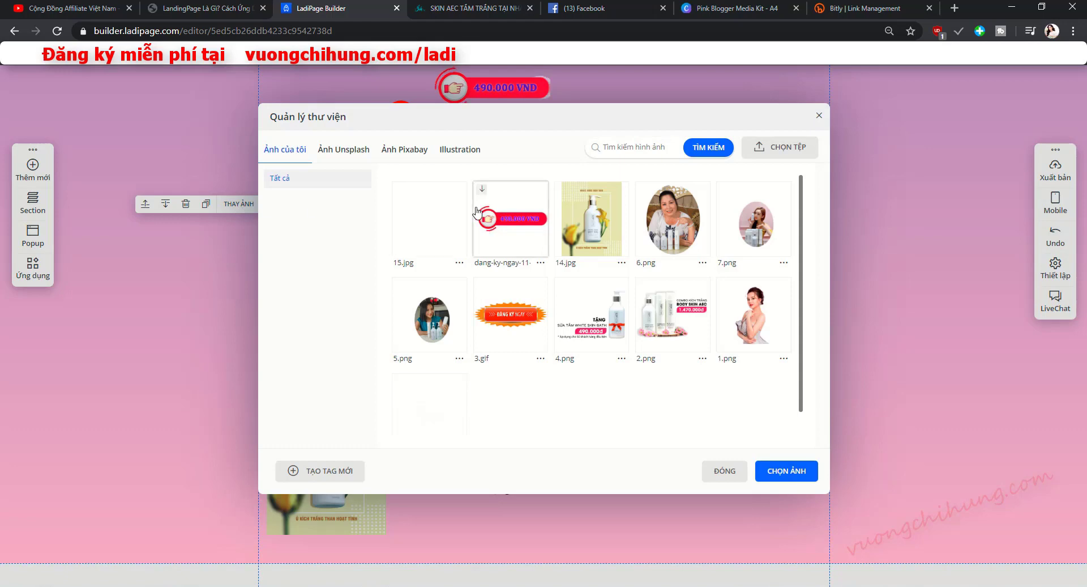
{"action": "left_click", "coordinate": [782, 147]}
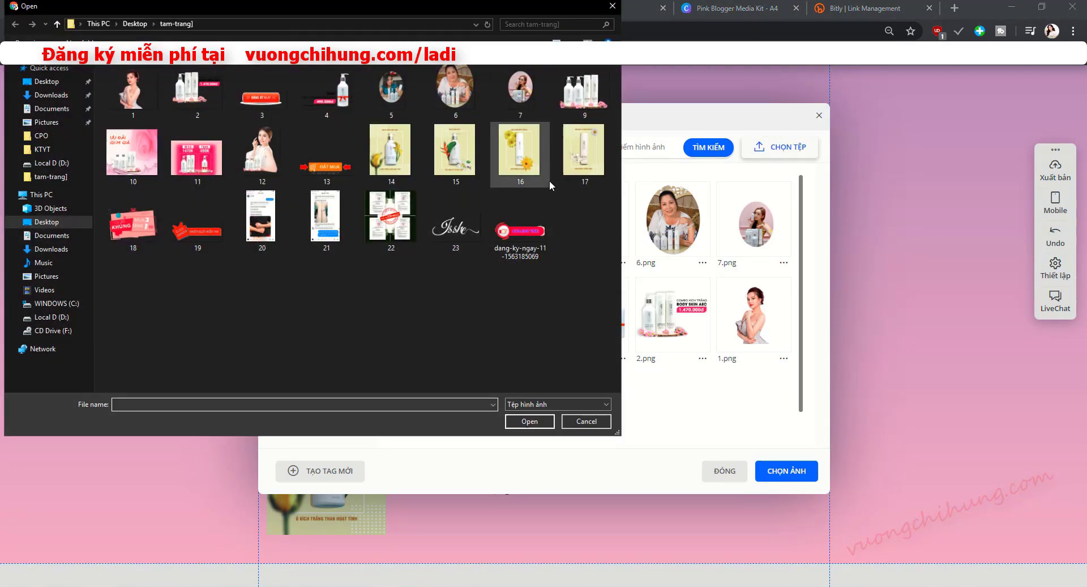
{"action": "left_click", "coordinate": [583, 152]}
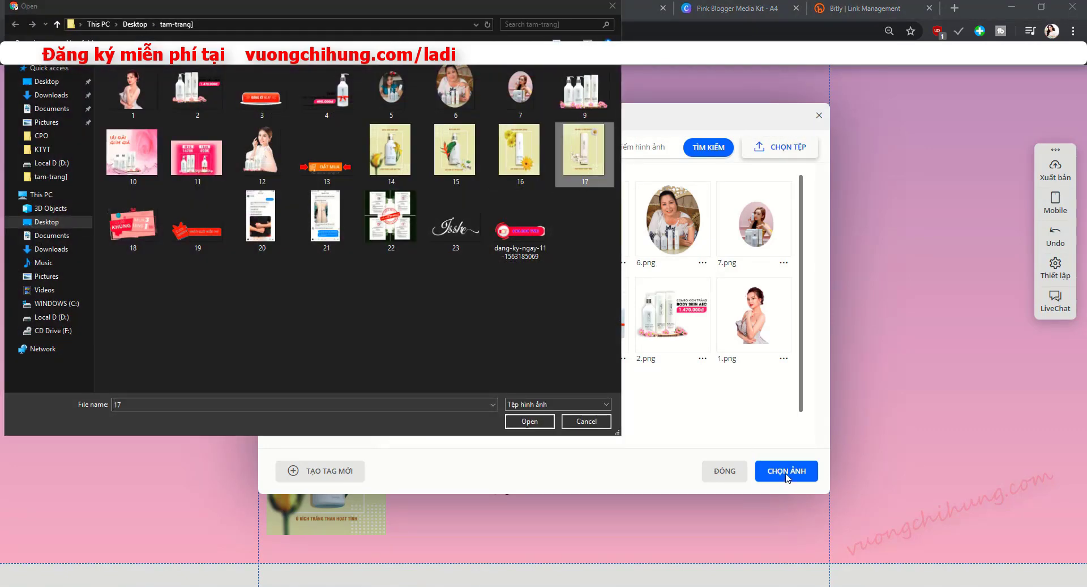
{"action": "left_click", "coordinate": [527, 420]}
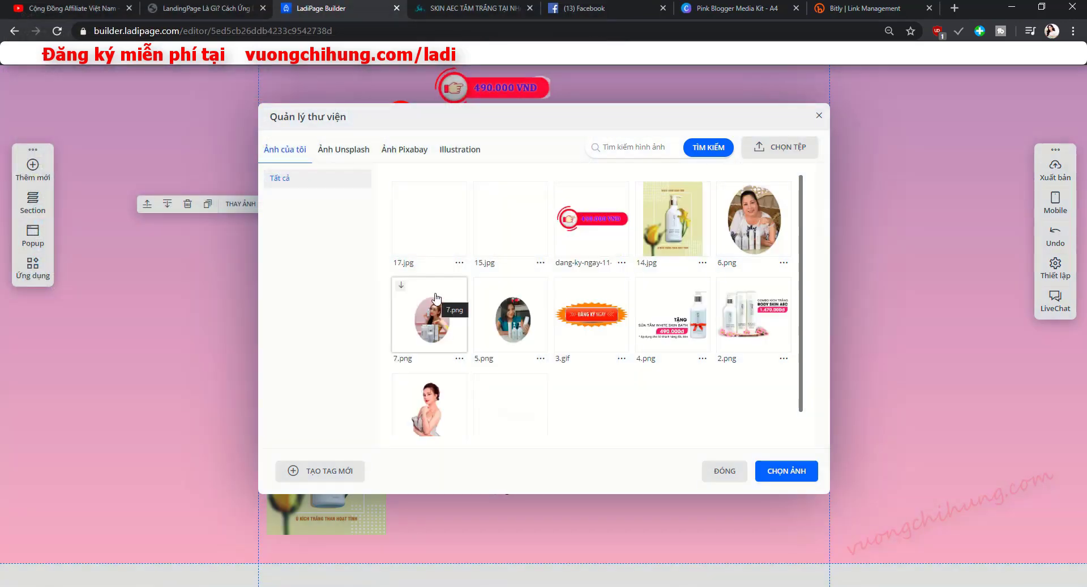
{"action": "left_click", "coordinate": [460, 194]}
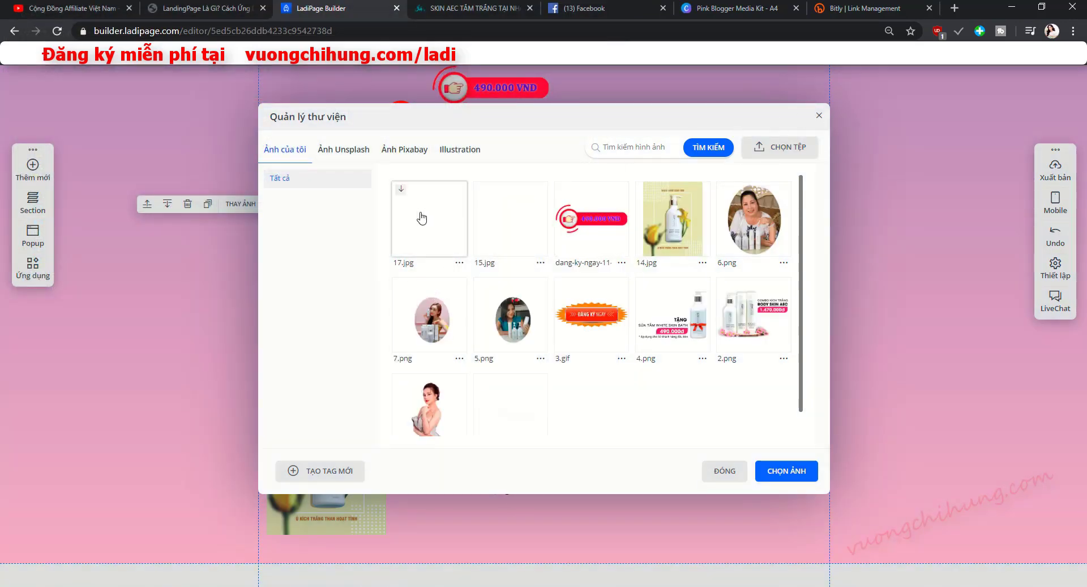
{"action": "left_click", "coordinate": [777, 471]}
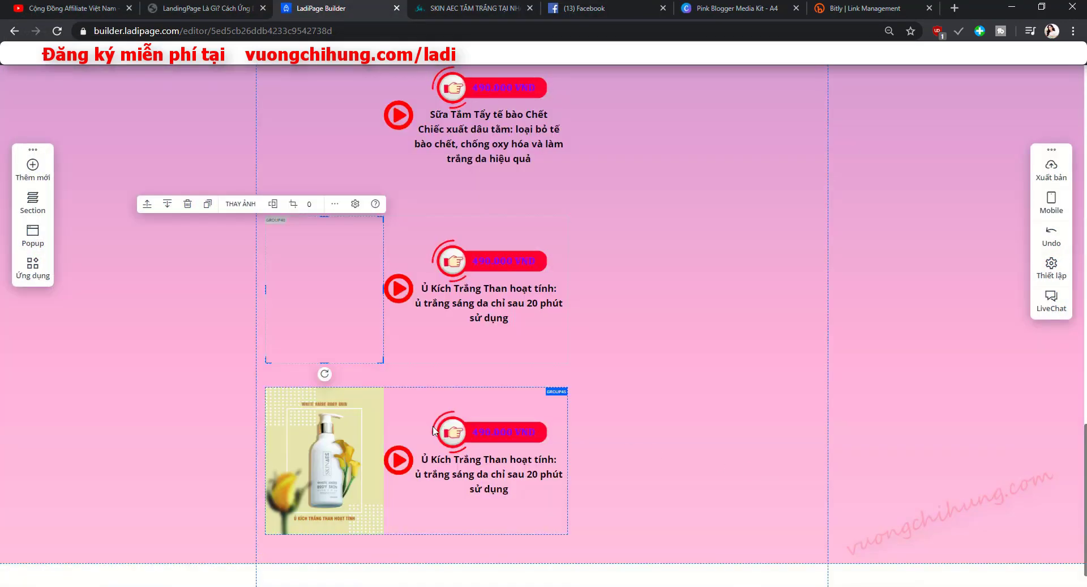
Upload 16.jpg and apply it to the bottom product image.
{"action": "left_click", "coordinate": [294, 380]}
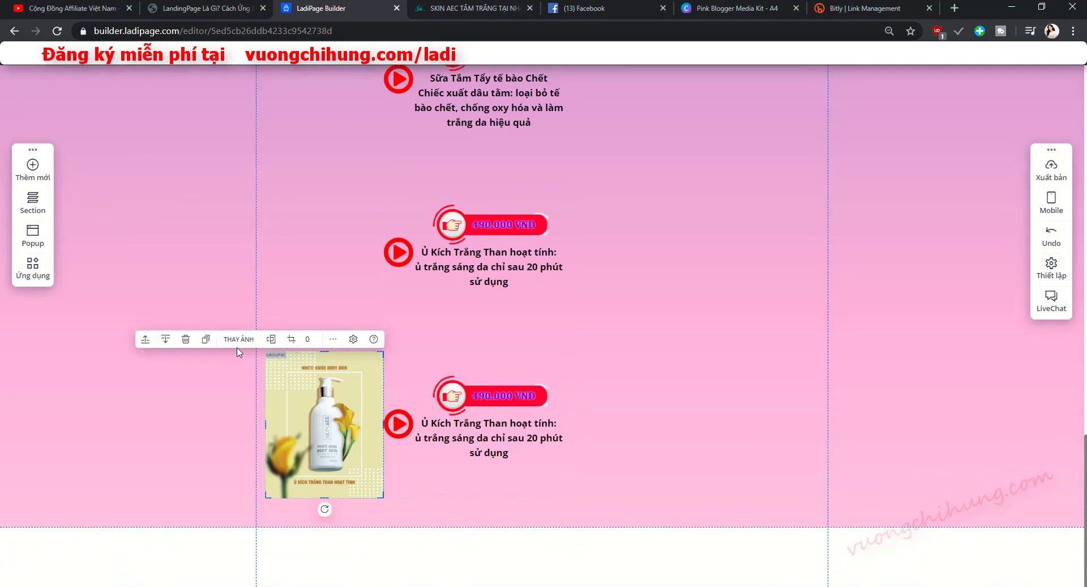
{"action": "left_click", "coordinate": [238, 342]}
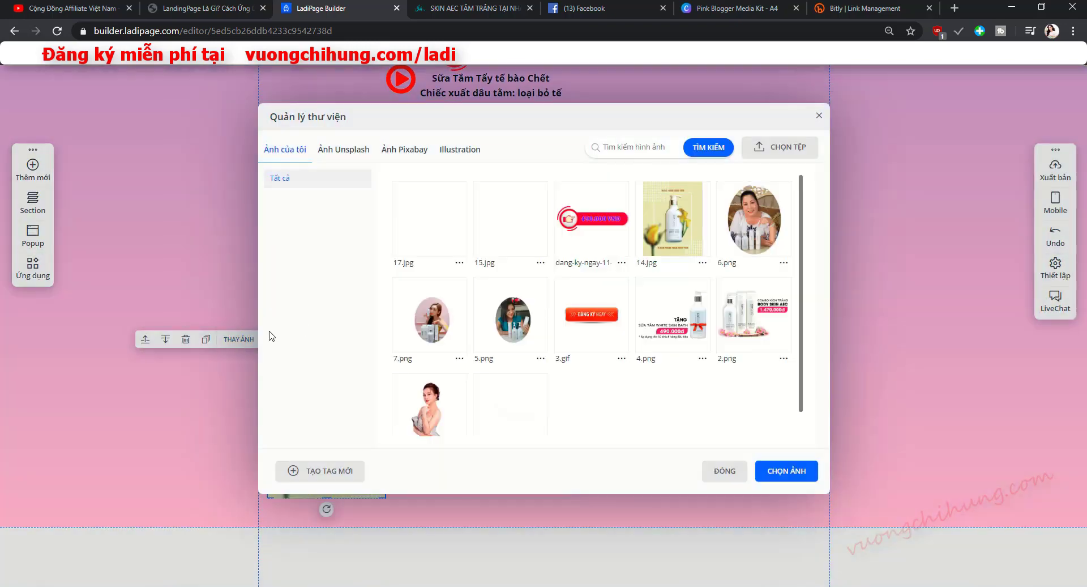
{"action": "left_click", "coordinate": [779, 150]}
{"action": "left_click", "coordinate": [520, 150]}
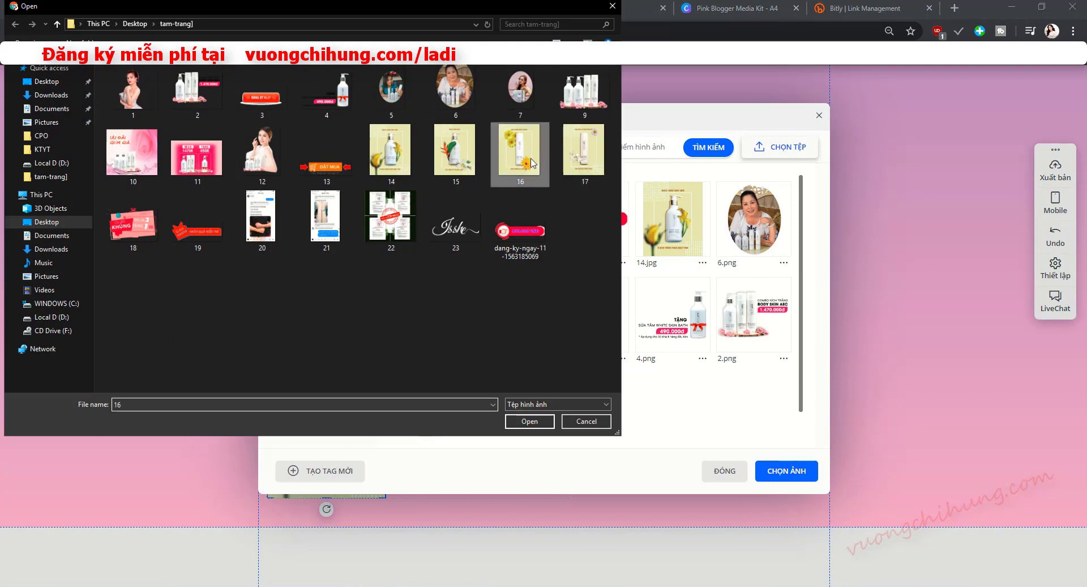
{"action": "left_click", "coordinate": [523, 418]}
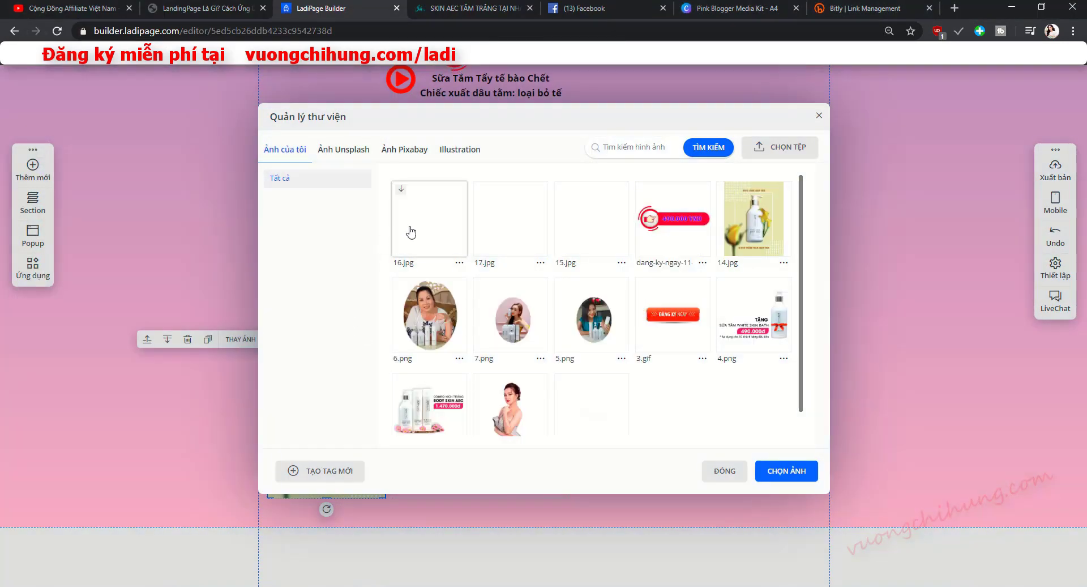
{"action": "left_click", "coordinate": [773, 471]}
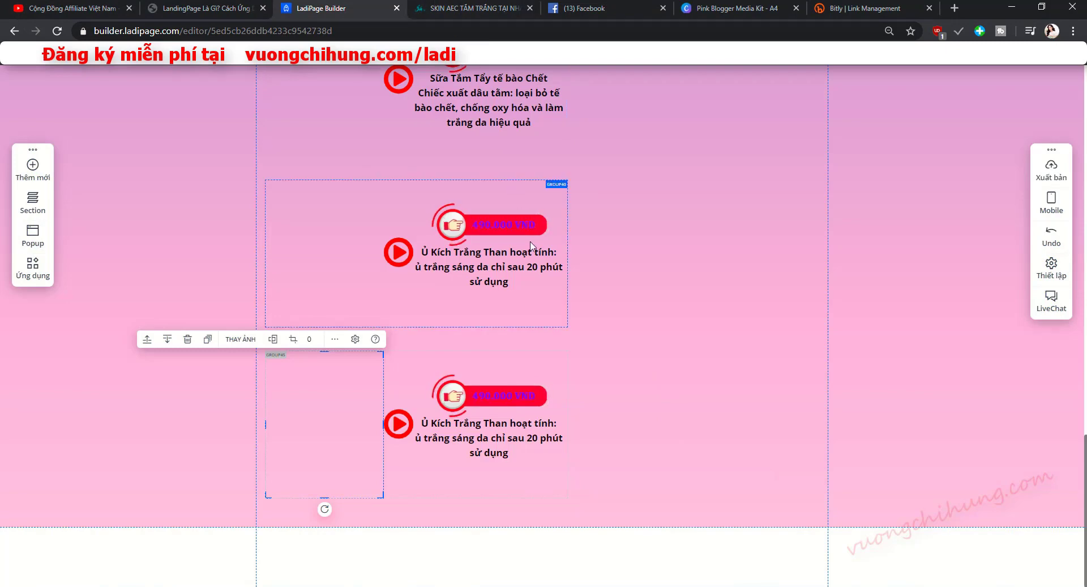
{"action": "left_click", "coordinate": [470, 8]}
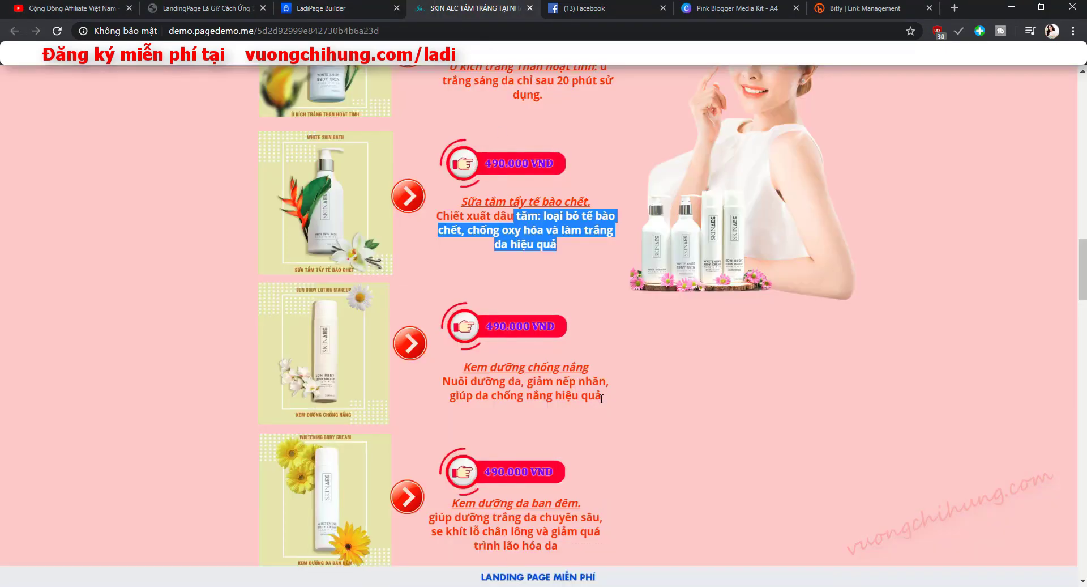
Write 'Kem Dưỡng Chống Nắng' and its sunscreen benefit line in the middle product text.
{"action": "left_click_drag", "start_coordinate": [602, 398], "coordinate": [515, 381]}
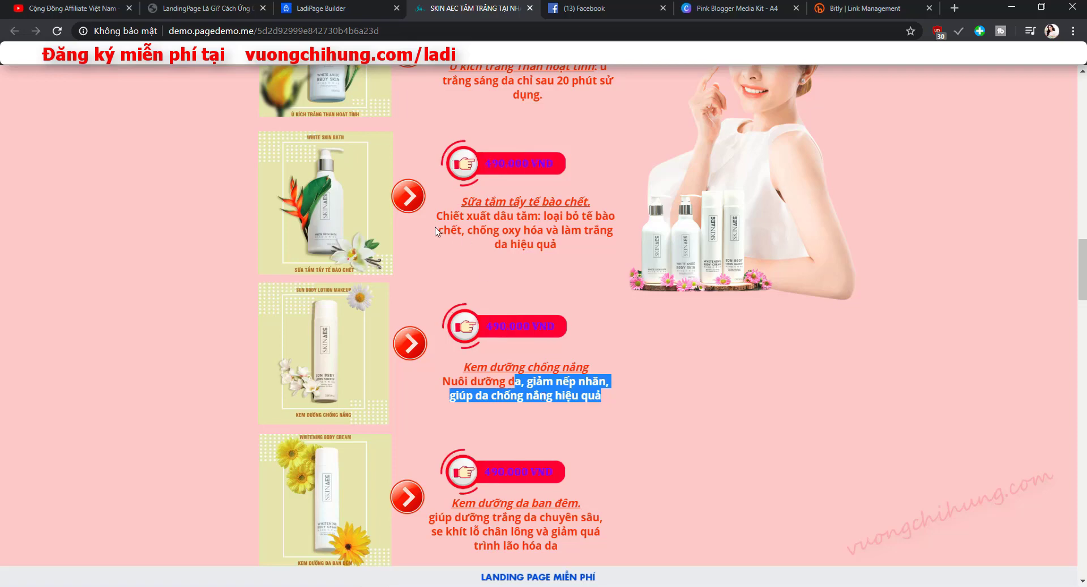
{"action": "left_click", "coordinate": [324, 9]}
{"action": "double_click", "coordinate": [465, 263]}
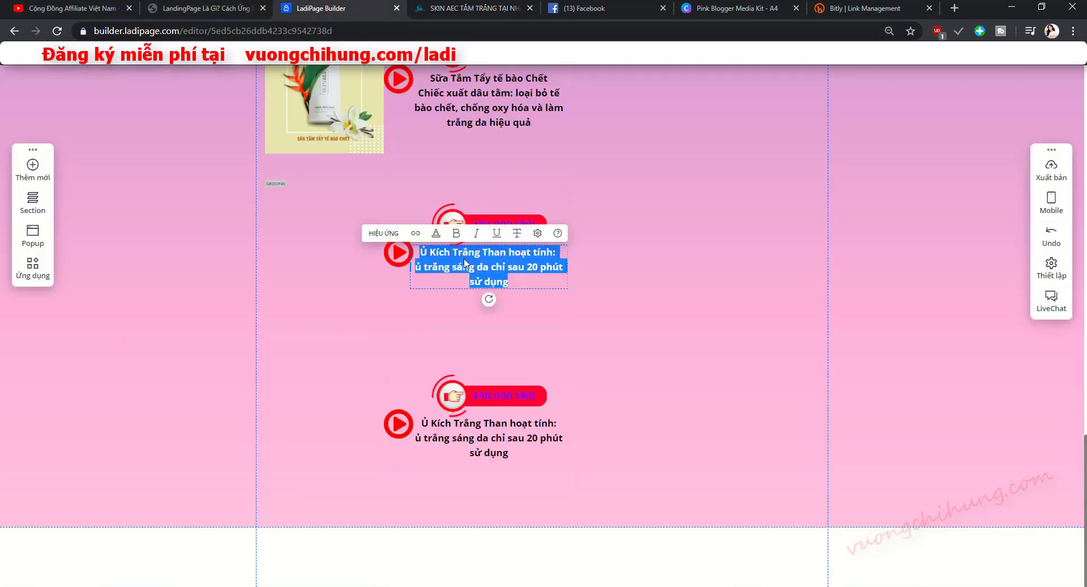
{"action": "type", "text": "Kem"}
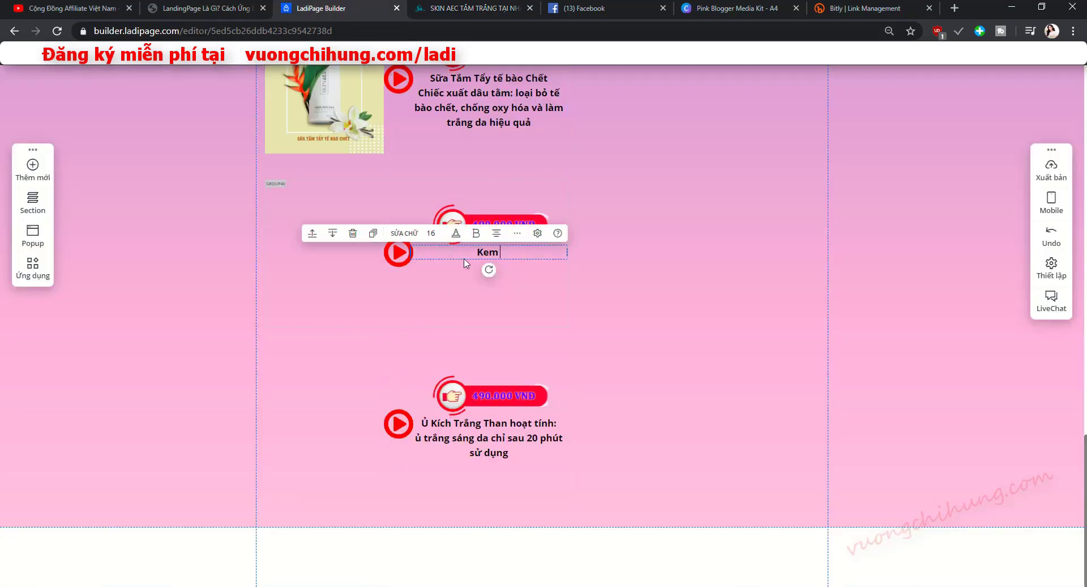
{"action": "type", "text": " Duươcx"}
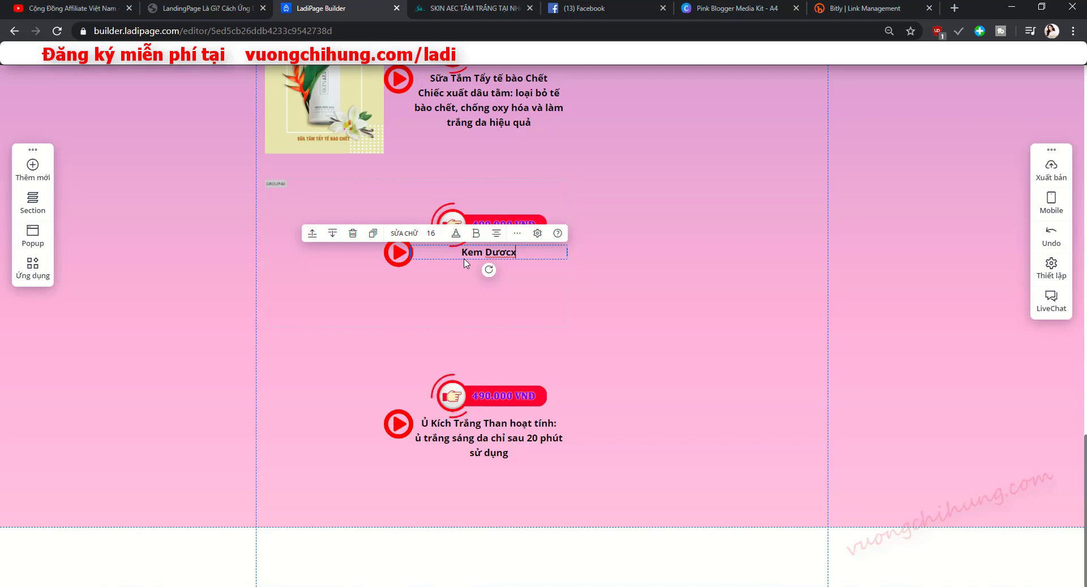
{"action": "key", "text": "BackSpace"}
{"action": "key", "text": "BackSpace"}
{"action": "type", "text": "ng"}
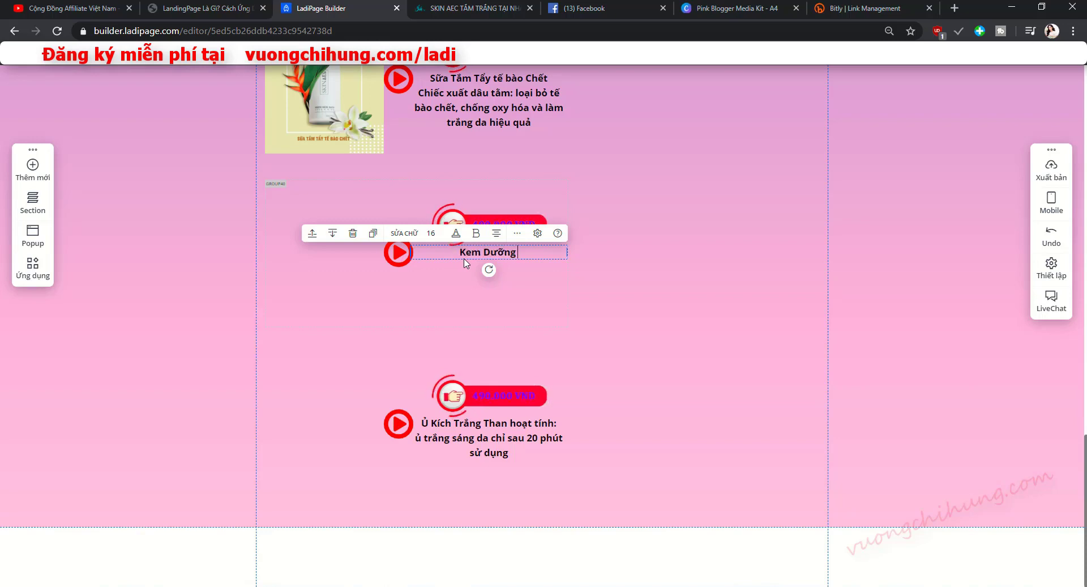
{"action": "type", "text": "x Chống Nă"}
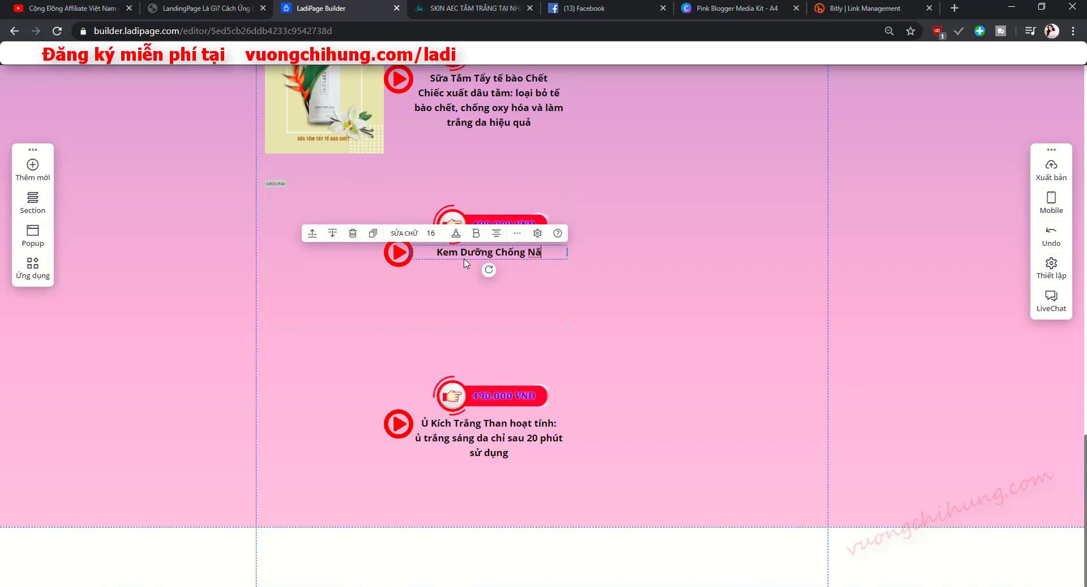
{"action": "type", "text": "ng"}
{"action": "key", "text": "Return"}
{"action": "type", "text": "Nu"}
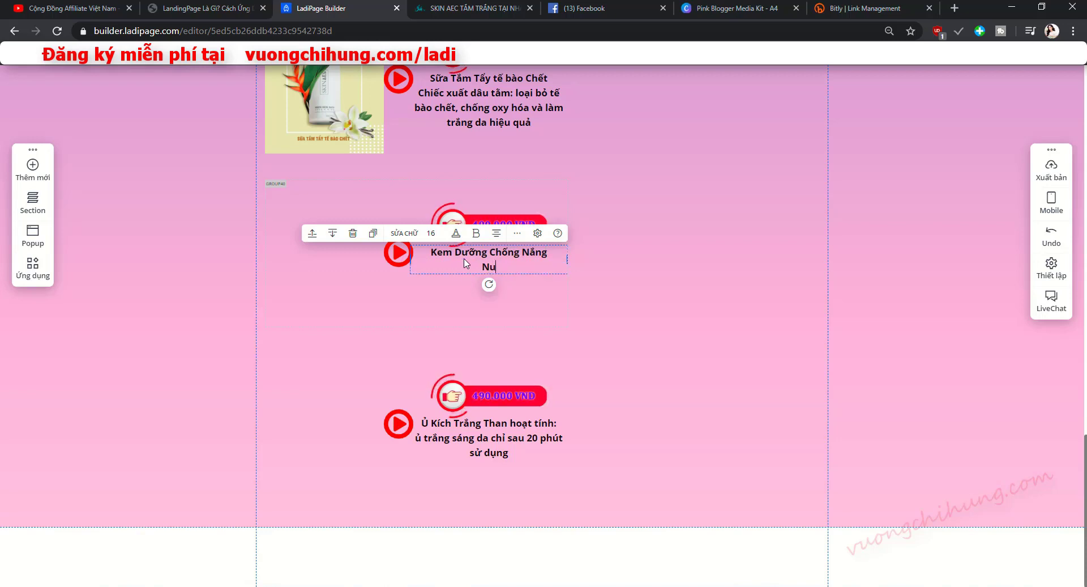
{"action": "type", "text": "ôi "}
{"action": "type", "text": "duưỡng"}
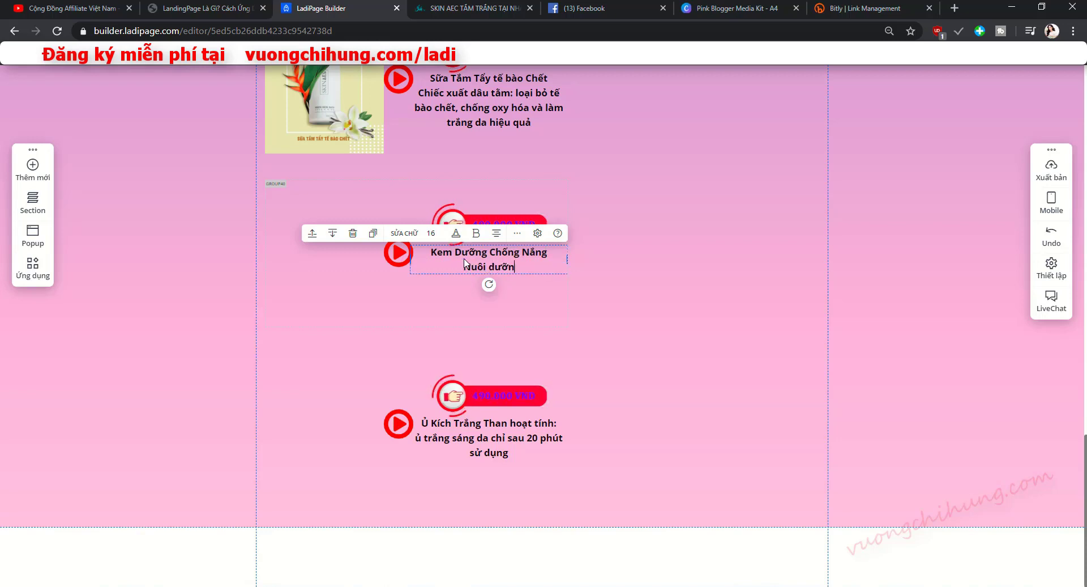
{"action": "type", "text": " da, giảm nếp nhăn, giúp da chống nắng hiệu quả"}
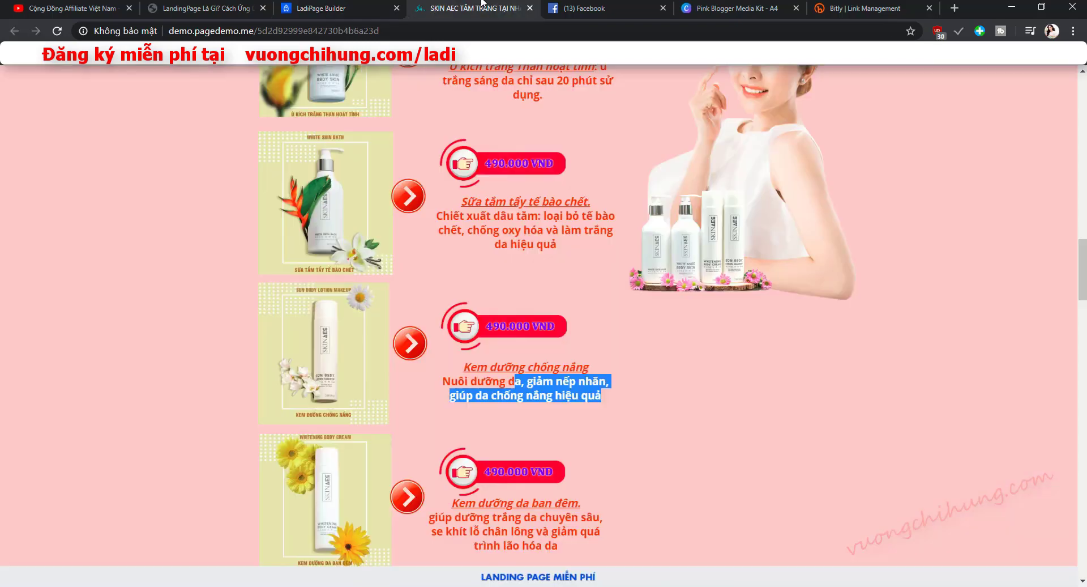
Select the night cream description on the demo page for reference.
{"action": "left_click", "coordinate": [476, 8]}
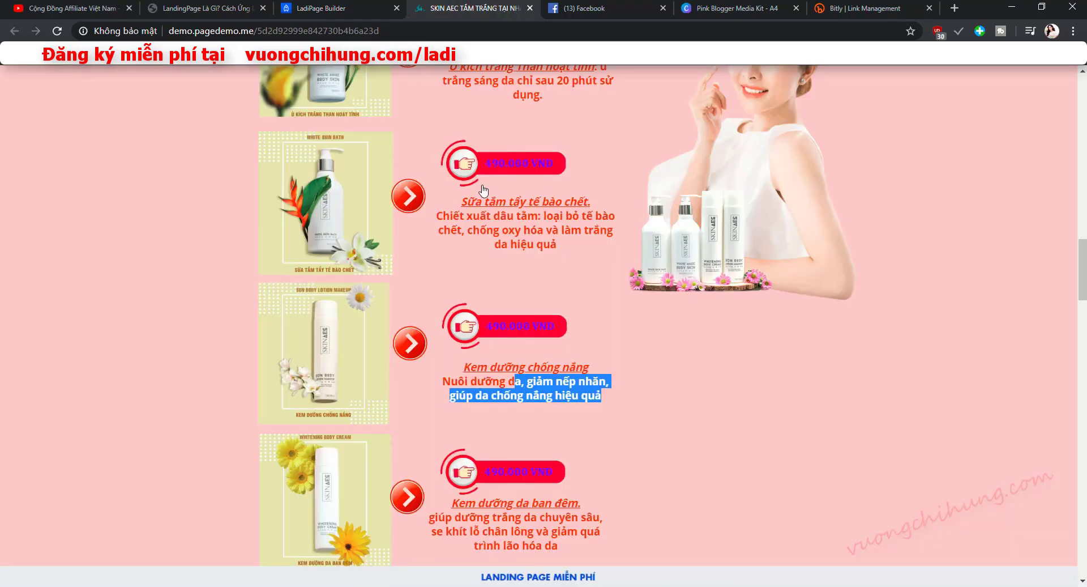
{"action": "scroll", "coordinate": [513, 382], "scroll_direction": "down", "scroll_amount": 1}
{"action": "left_click_drag", "start_coordinate": [558, 347], "coordinate": [509, 318]}
{"action": "key", "text": "ctrl+c"}
{"action": "left_click", "coordinate": [508, 327]}
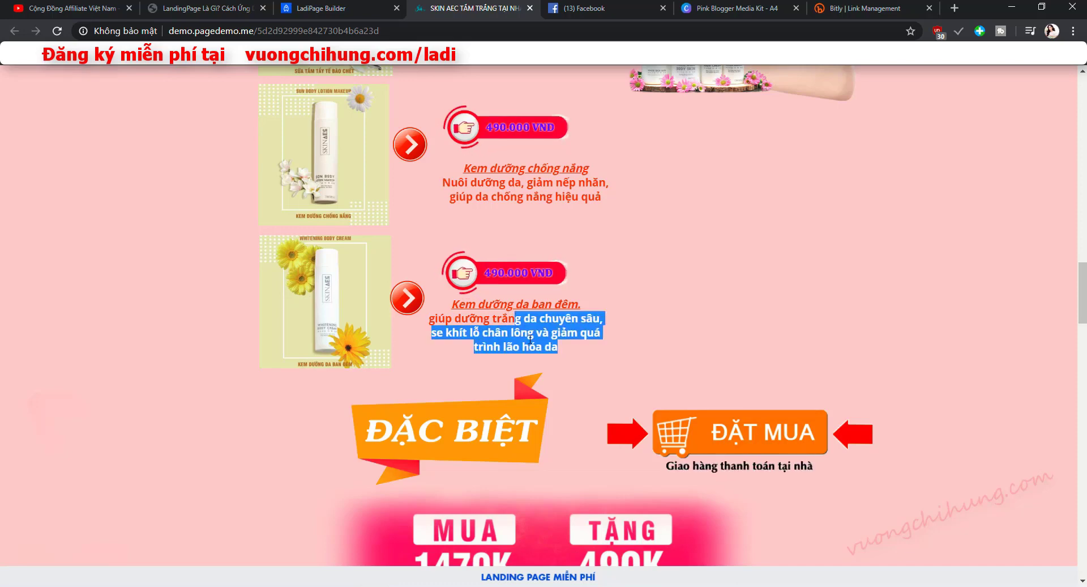
Title the bottom product 'Kem Dưỡng Da Ban Đêm'.
{"action": "left_click", "coordinate": [340, 8]}
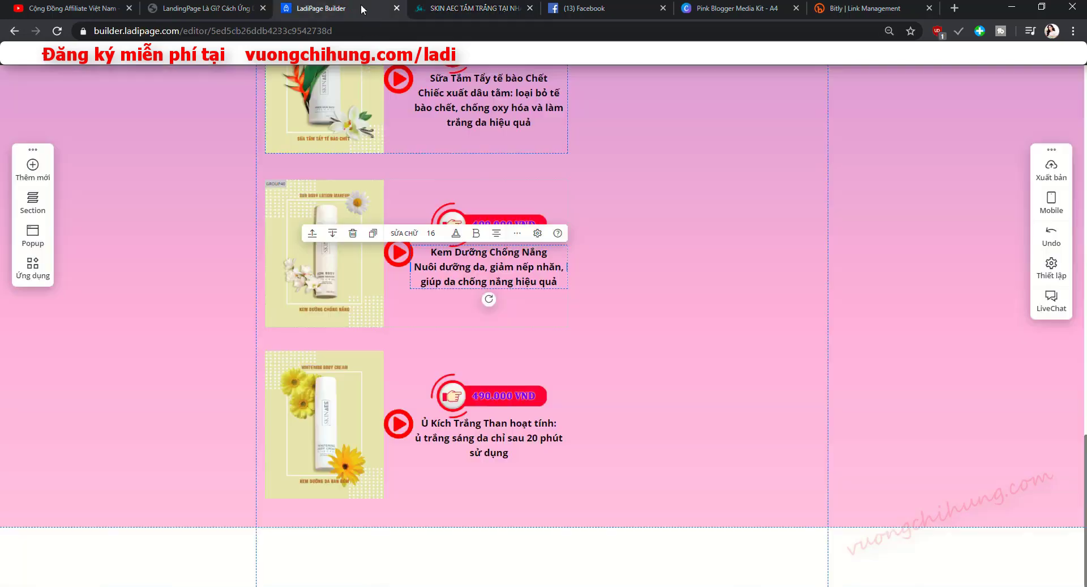
{"action": "left_click", "coordinate": [495, 441]}
{"action": "left_click", "coordinate": [495, 441]}
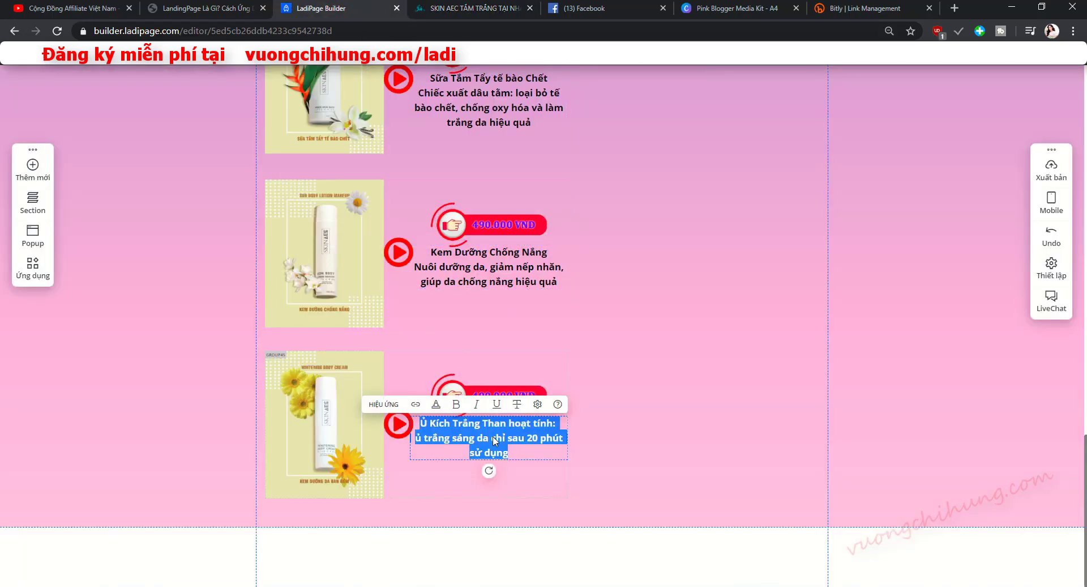
{"action": "type", "text": "Kem D"}
{"action": "type", "text": "ương "}
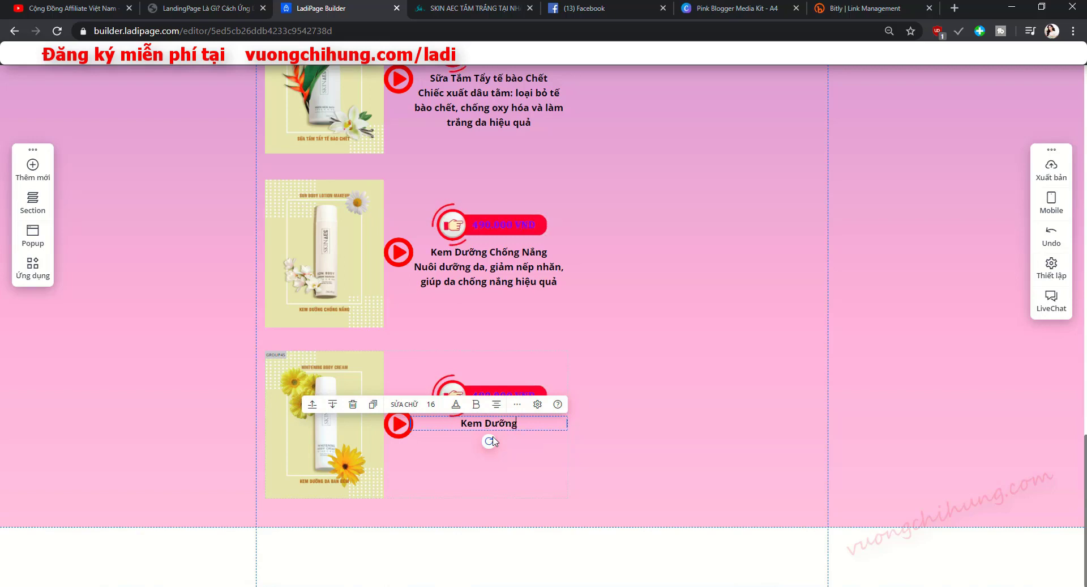
{"action": "type", "text": "Da ban"}
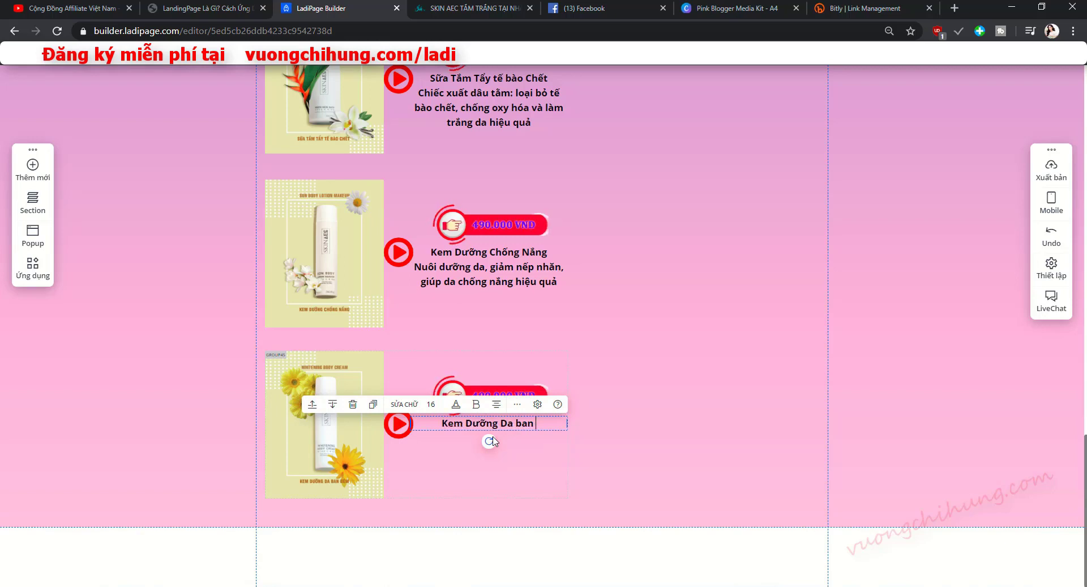
{"action": "key", "text": "BackSpace"}
{"action": "key", "text": "BackSpace"}
{"action": "key", "text": "BackSpace"}
{"action": "type", "text": "Ban"}
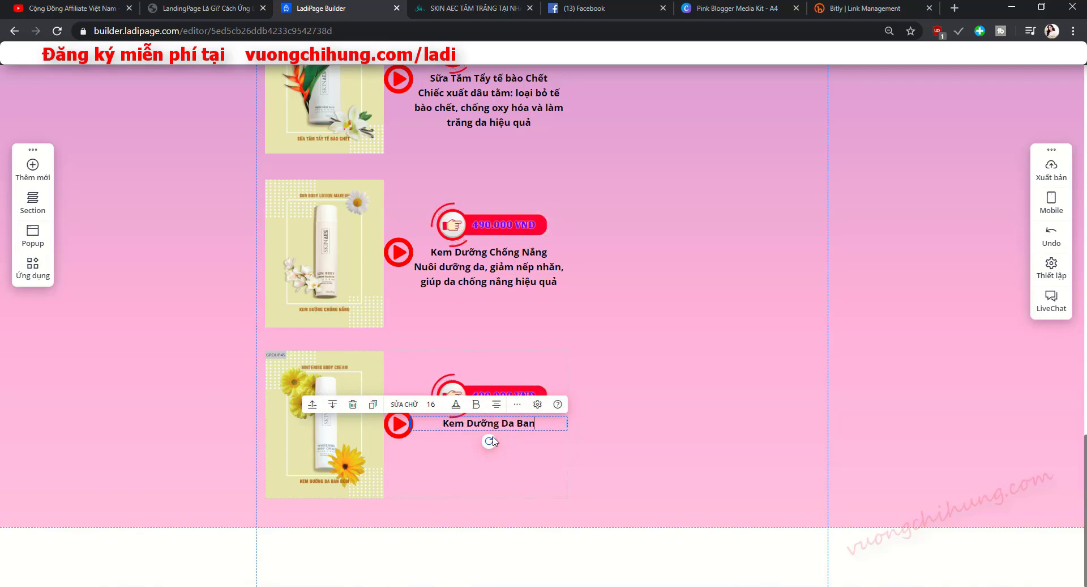
{"action": "type", "text": " Đem"}
{"action": "key", "text": "Return"}
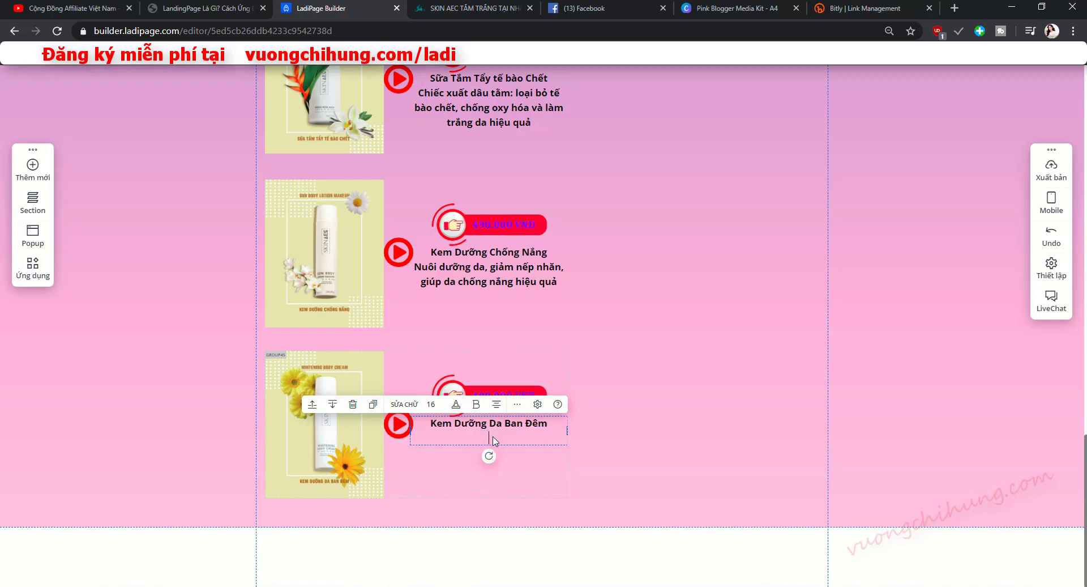
Add the description 'Giúp nuôi dưỡng trắng da chuyên sâu…', inserting 'trắng' after 'dưỡng'.
{"action": "type", "text": "Giúp"}
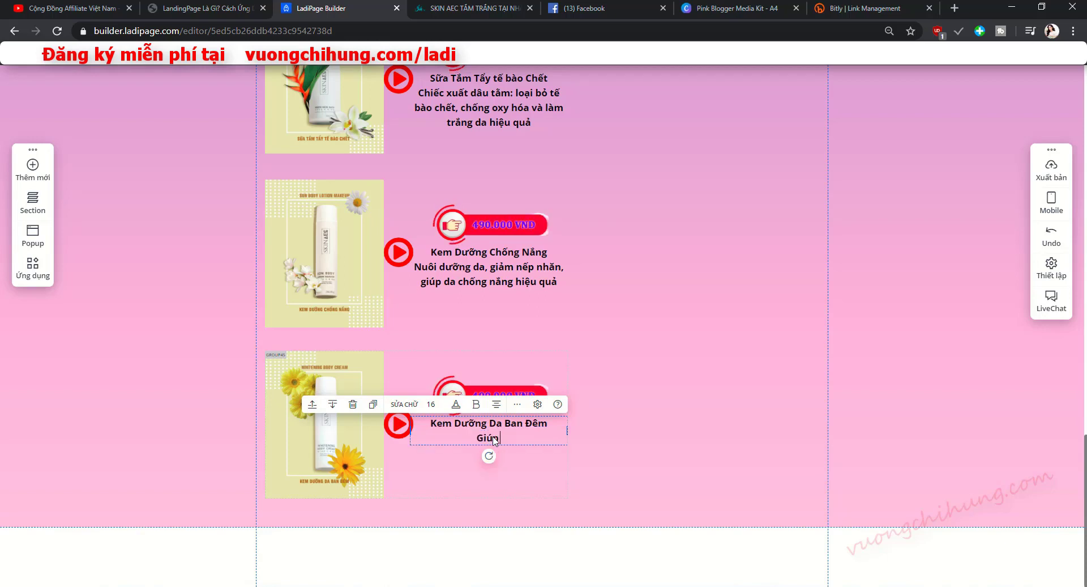
{"action": "type", "text": " nuôi du"}
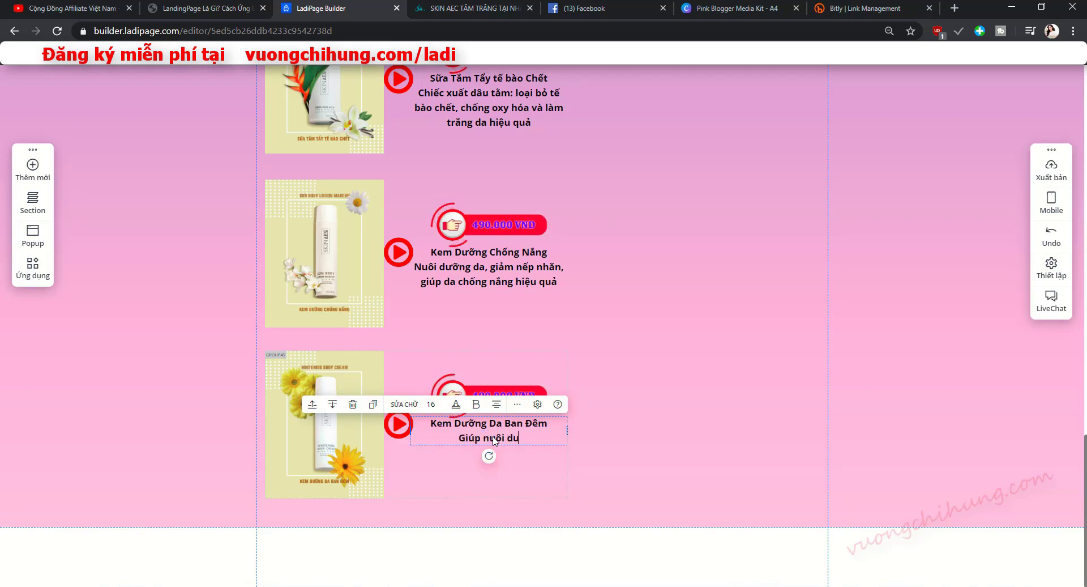
{"action": "type", "text": "ỡn"}
{"action": "type", "text": "g"}
{"action": "key", "text": "ctrl+v"}
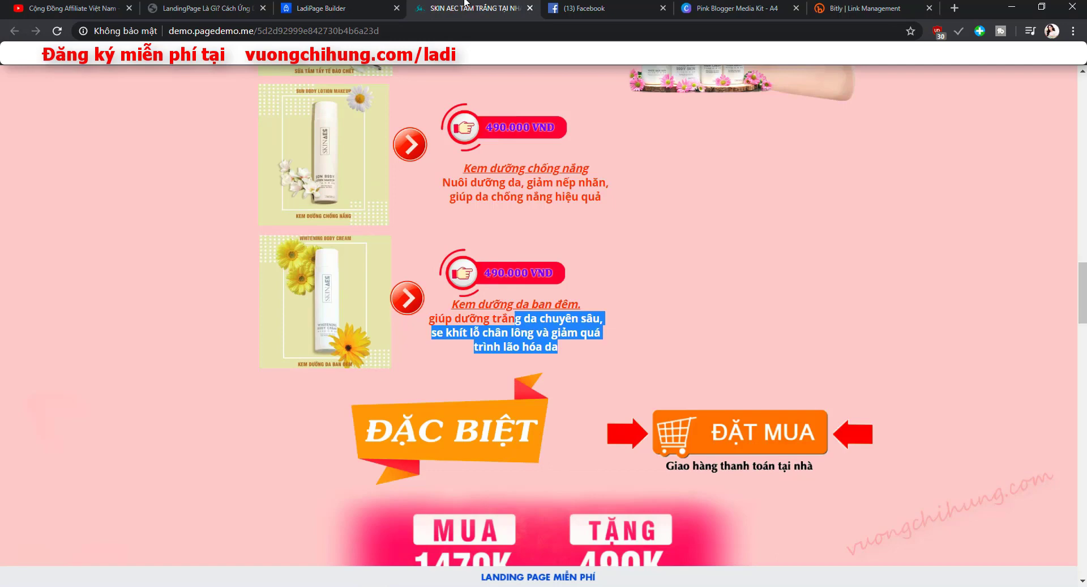
{"action": "left_click", "coordinate": [464, 5]}
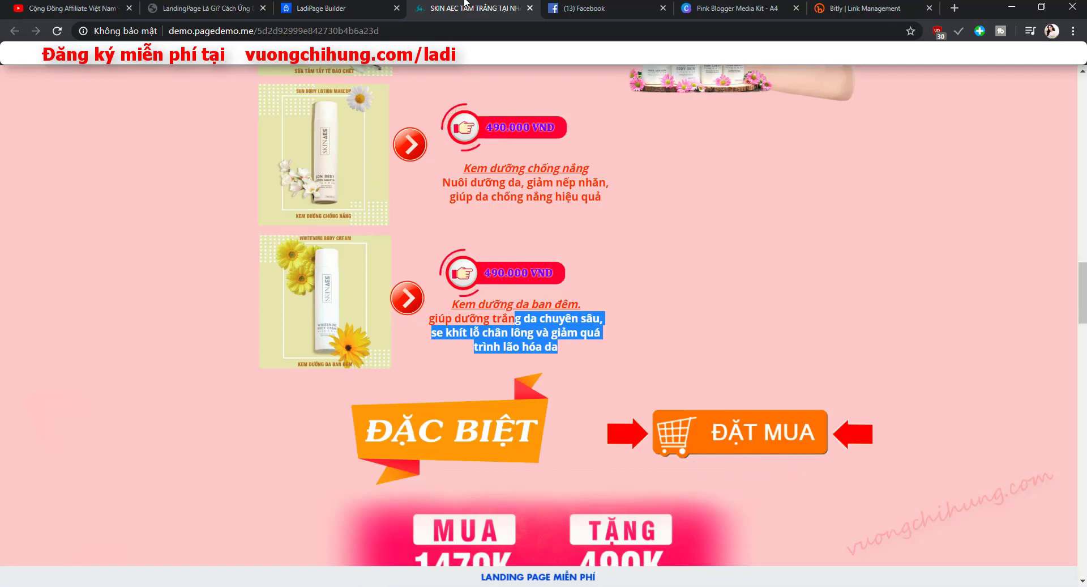
{"action": "left_click", "coordinate": [360, 7]}
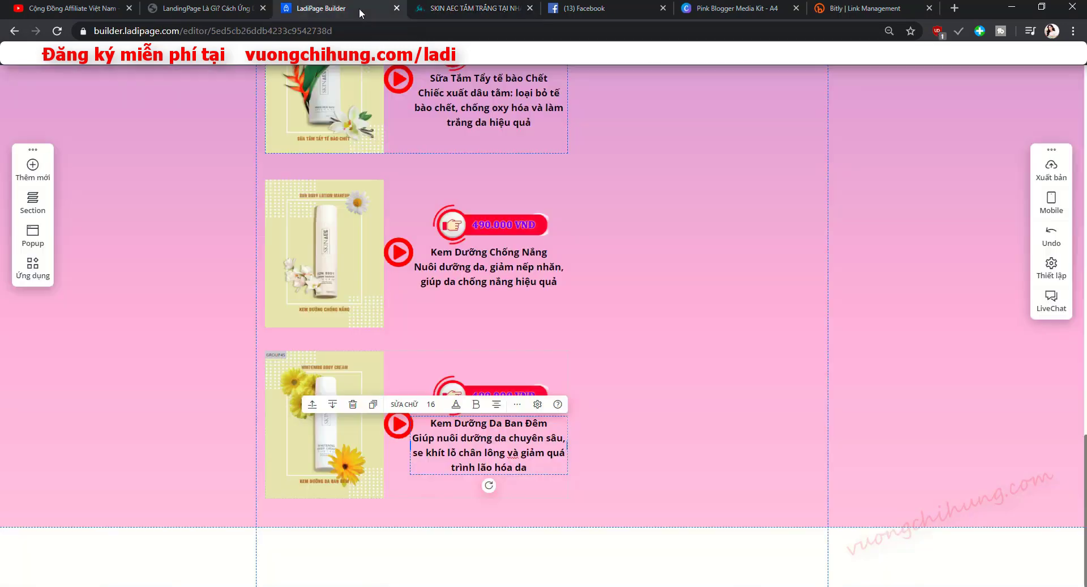
{"action": "left_click", "coordinate": [497, 443]}
{"action": "type", "text": "trắng"}
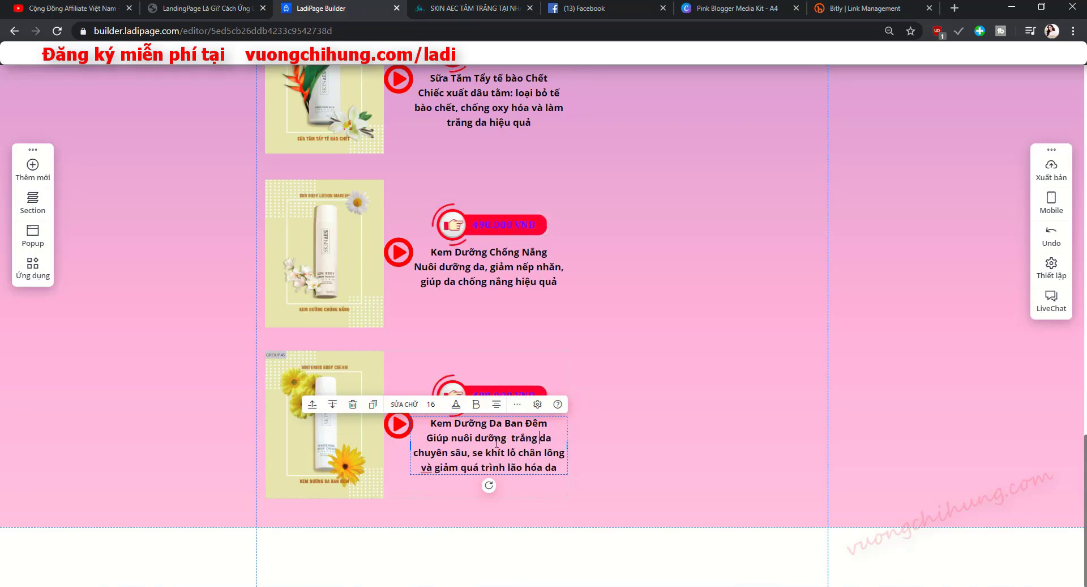
{"action": "key", "text": "BackSpace"}
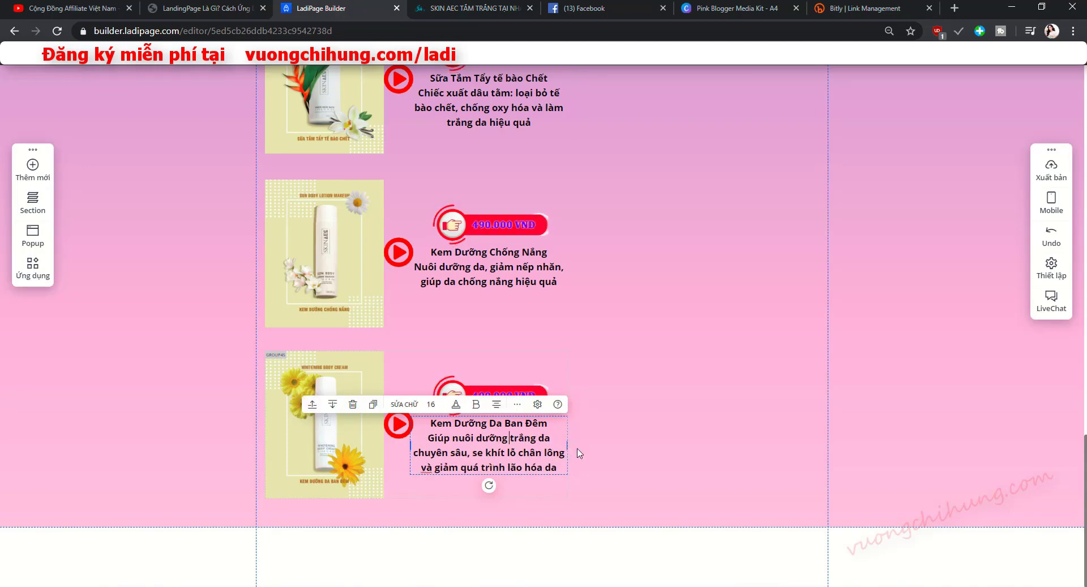
{"action": "left_click", "coordinate": [610, 439]}
Check the demo page's product section, then return to the editor.
{"action": "scroll", "coordinate": [606, 440], "scroll_direction": "up", "scroll_amount": 7}
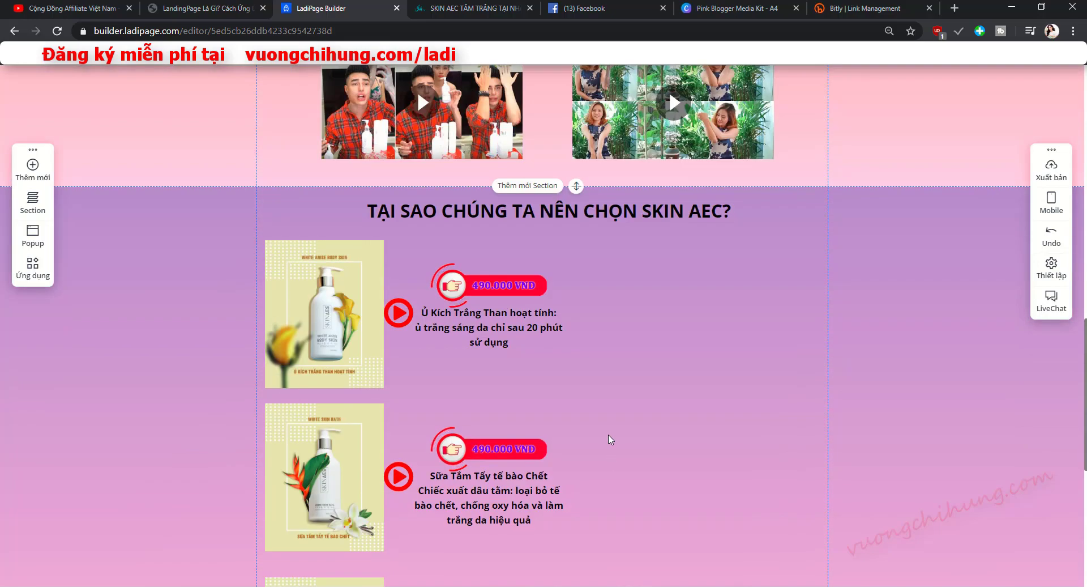
{"action": "left_click", "coordinate": [476, 5]}
{"action": "scroll", "coordinate": [739, 442], "scroll_direction": "up", "scroll_amount": 8}
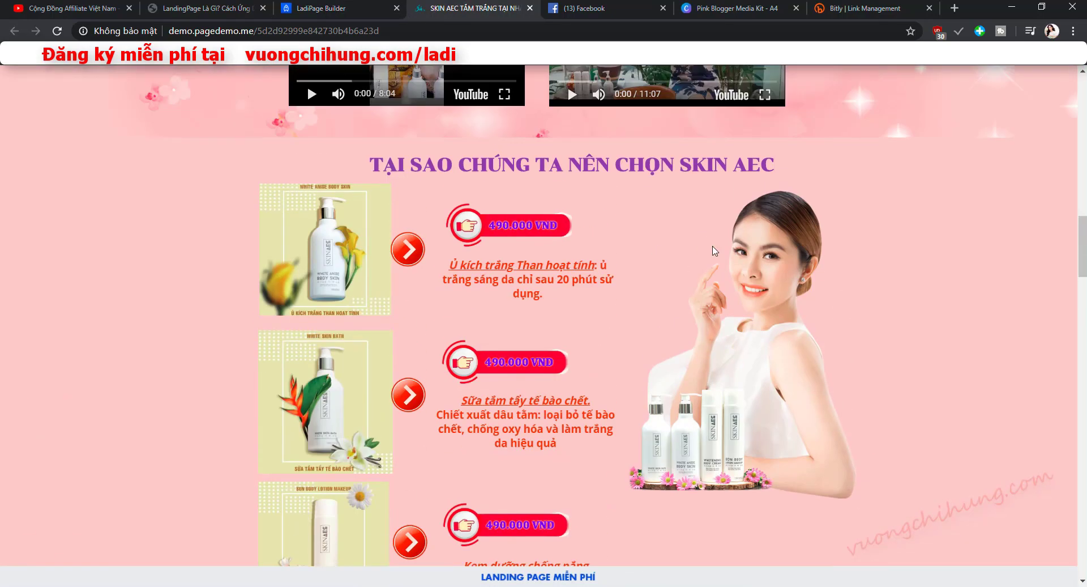
{"action": "left_click", "coordinate": [346, 8]}
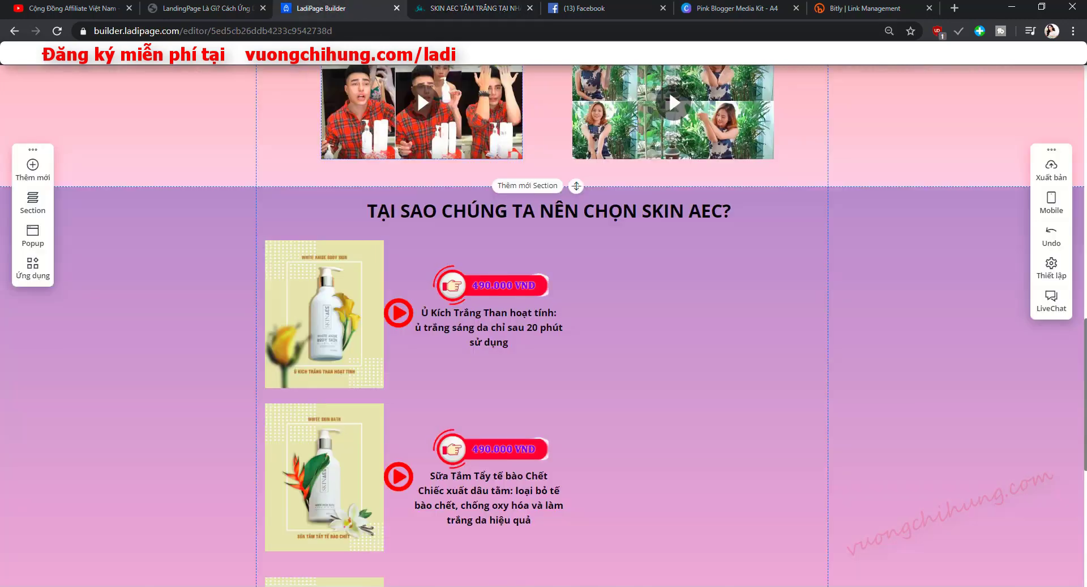
Add an image element and upload 12.png into the image library.
{"action": "left_click", "coordinate": [28, 170]}
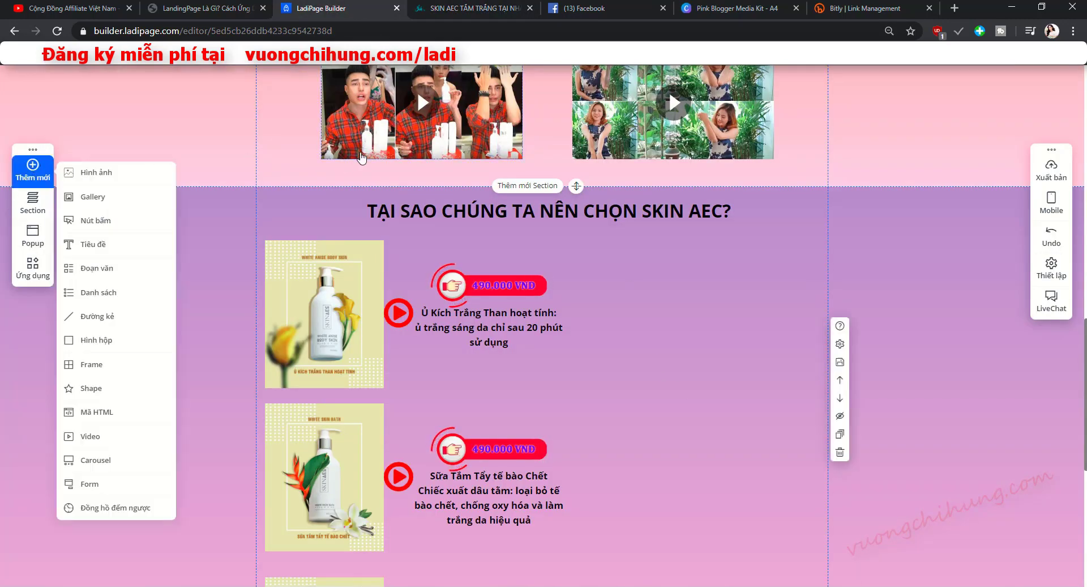
{"action": "left_click", "coordinate": [132, 180]}
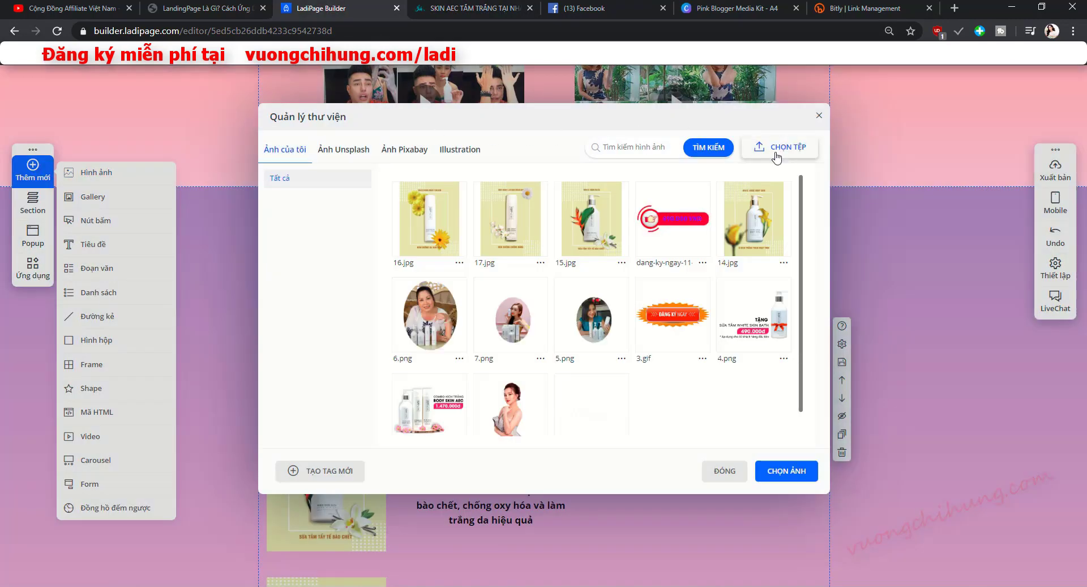
{"action": "left_click", "coordinate": [776, 149]}
{"action": "left_click", "coordinate": [266, 164]}
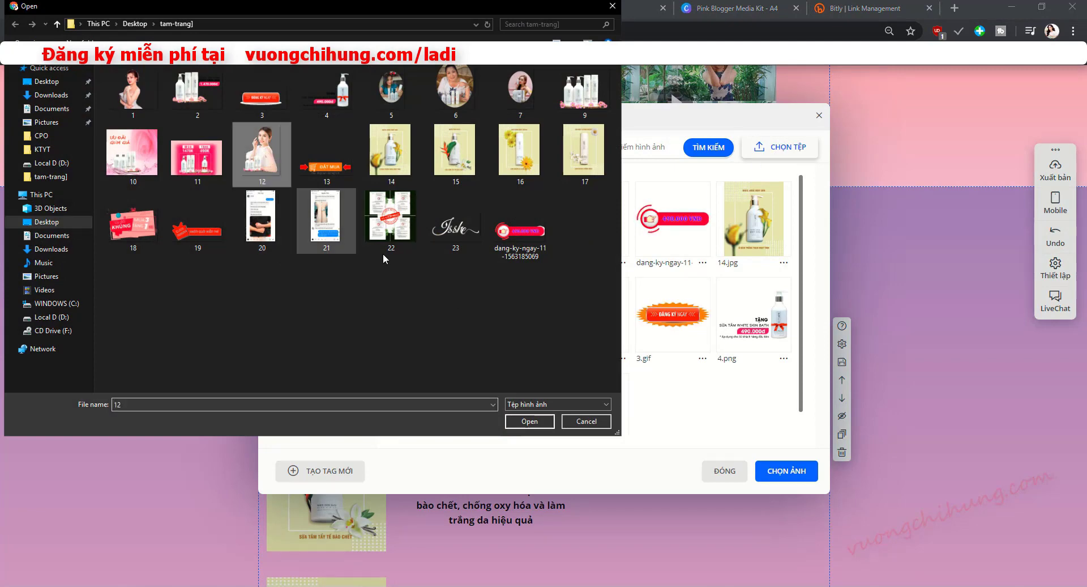
{"action": "left_click", "coordinate": [530, 421]}
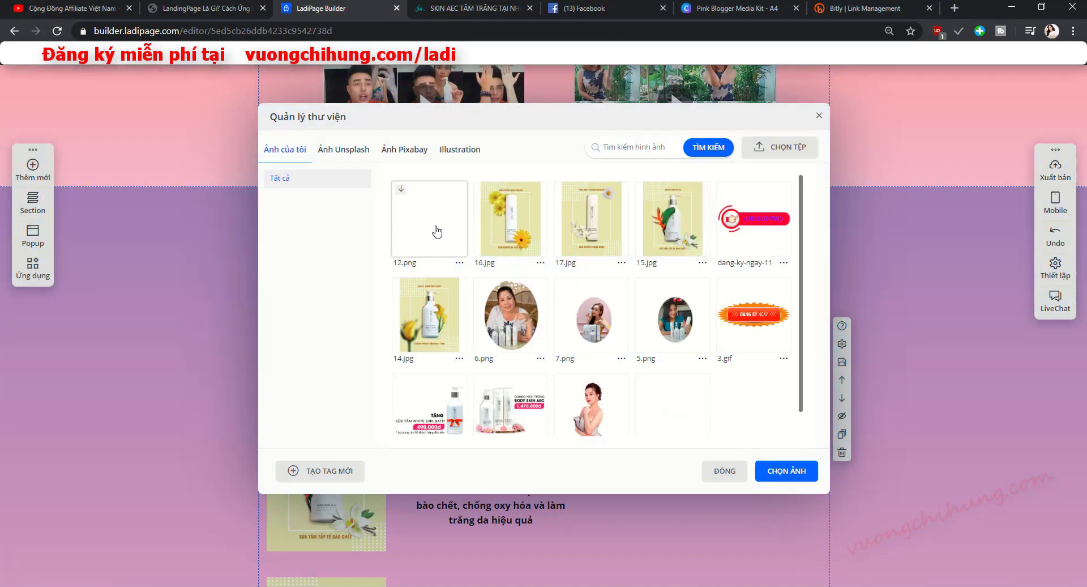
{"action": "left_click", "coordinate": [774, 479]}
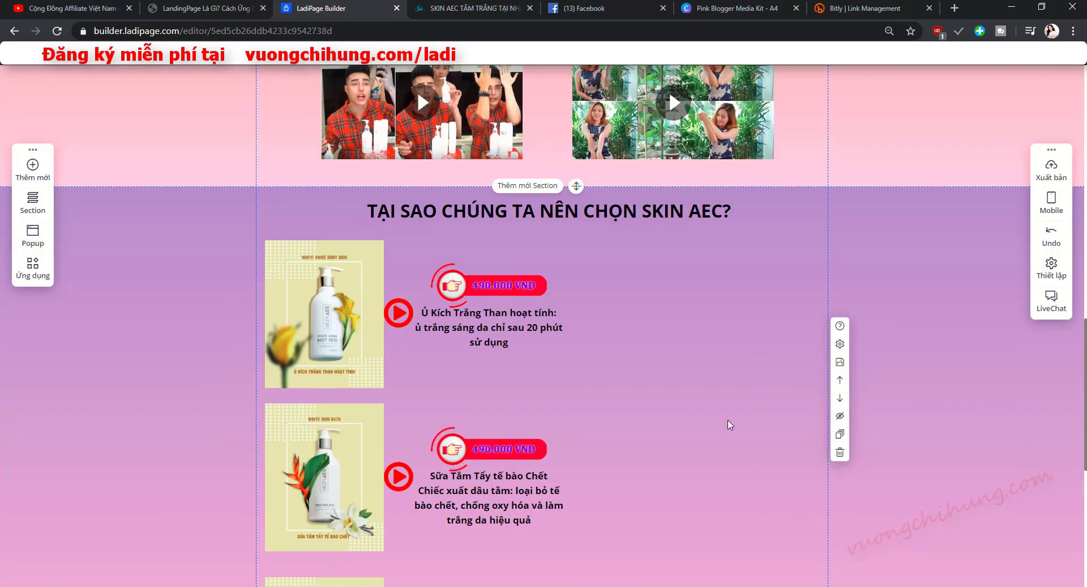
Look over the demo page's special offer area for reference.
{"action": "scroll", "coordinate": [816, 397], "scroll_direction": "down", "scroll_amount": 7}
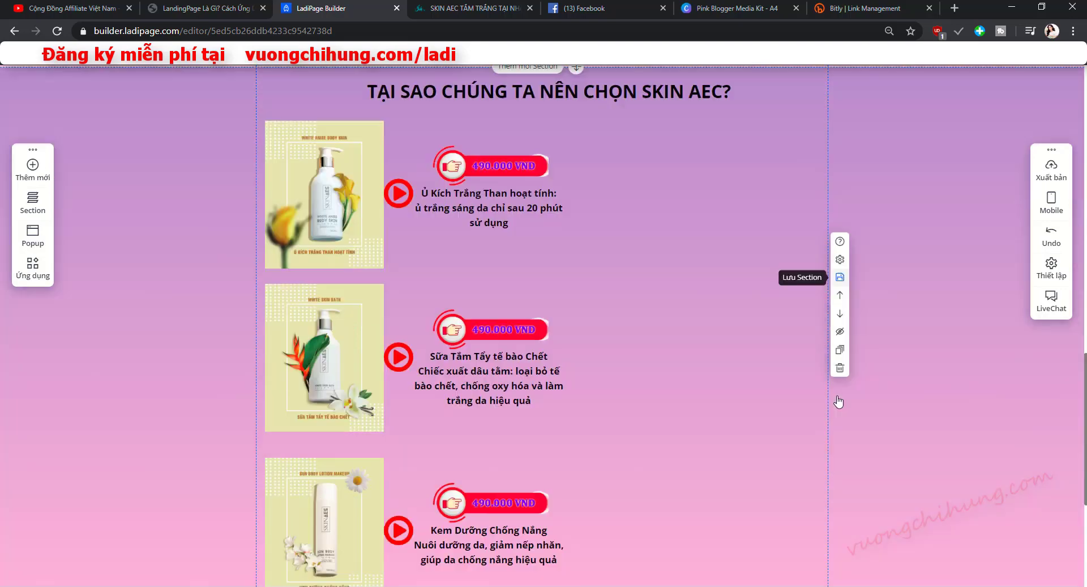
{"action": "left_click", "coordinate": [461, 8]}
{"action": "scroll", "coordinate": [595, 317], "scroll_direction": "down", "scroll_amount": 6}
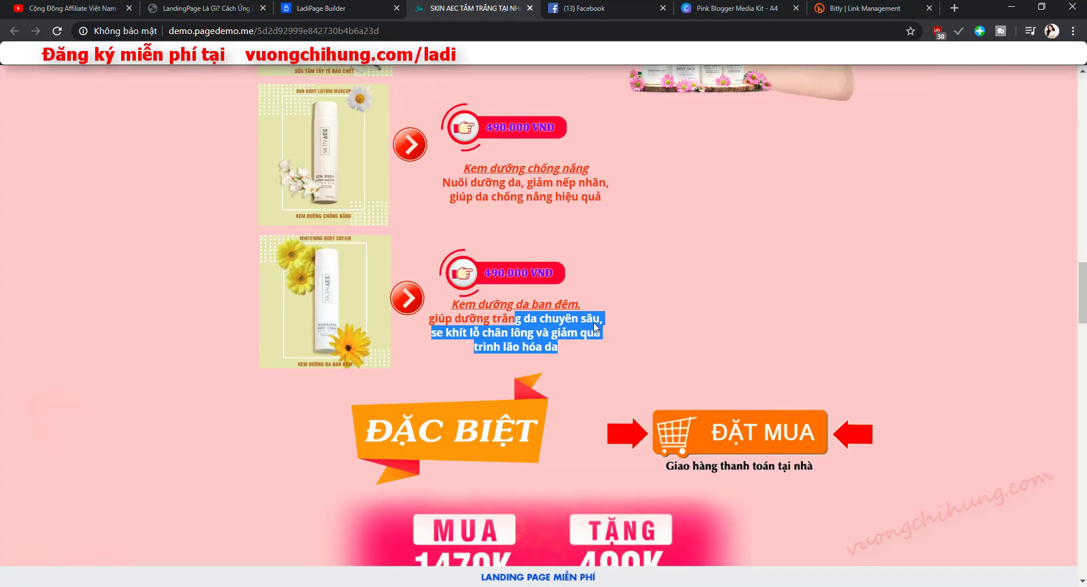
{"action": "scroll", "coordinate": [574, 416], "scroll_direction": "down", "scroll_amount": 5}
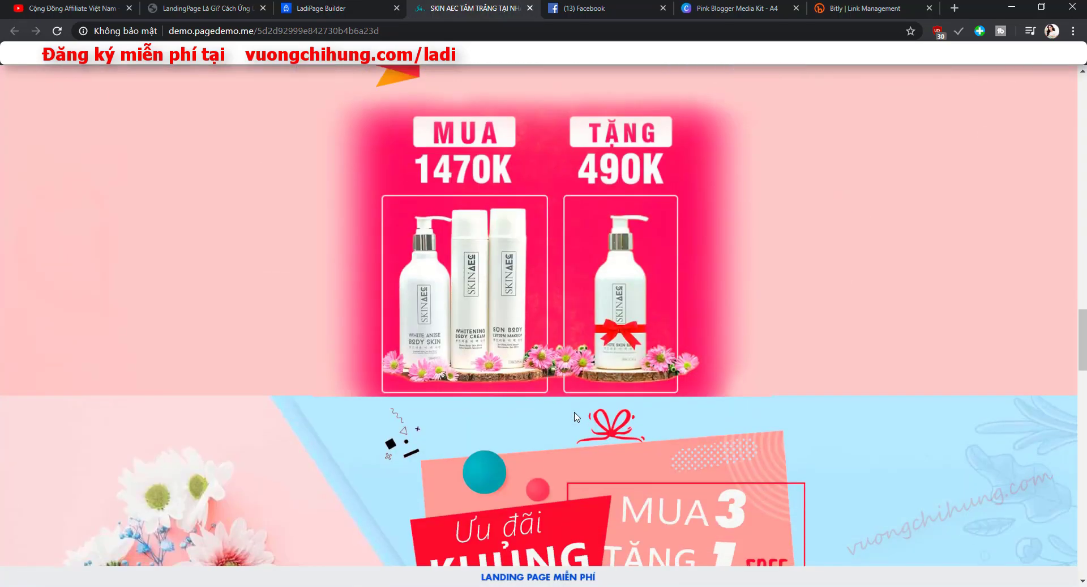
{"action": "scroll", "coordinate": [569, 401], "scroll_direction": "up", "scroll_amount": 4}
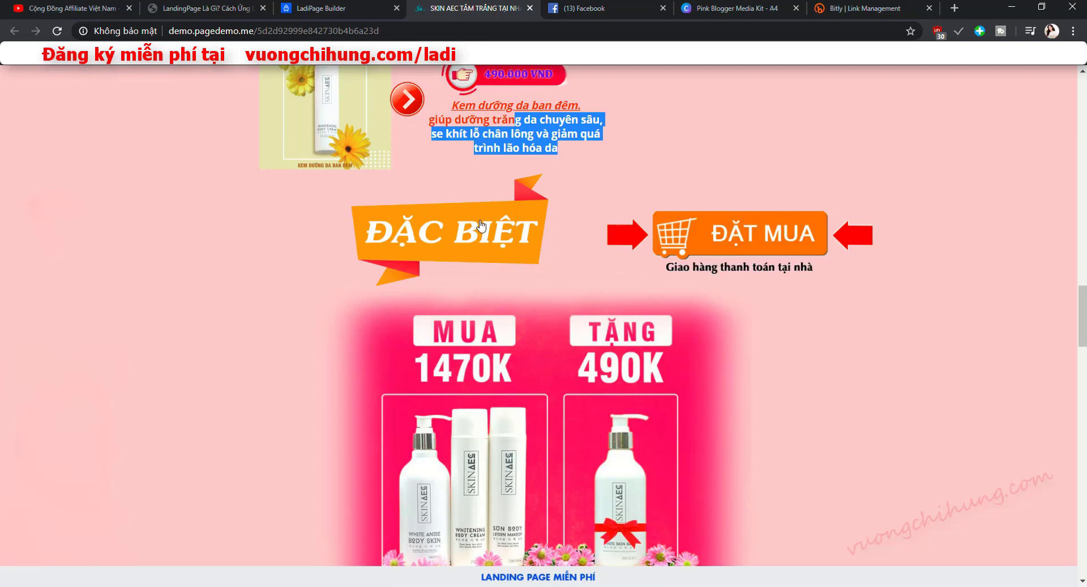
{"action": "scroll", "coordinate": [642, 291], "scroll_direction": "down", "scroll_amount": 4}
{"action": "scroll", "coordinate": [656, 376], "scroll_direction": "up", "scroll_amount": 10}
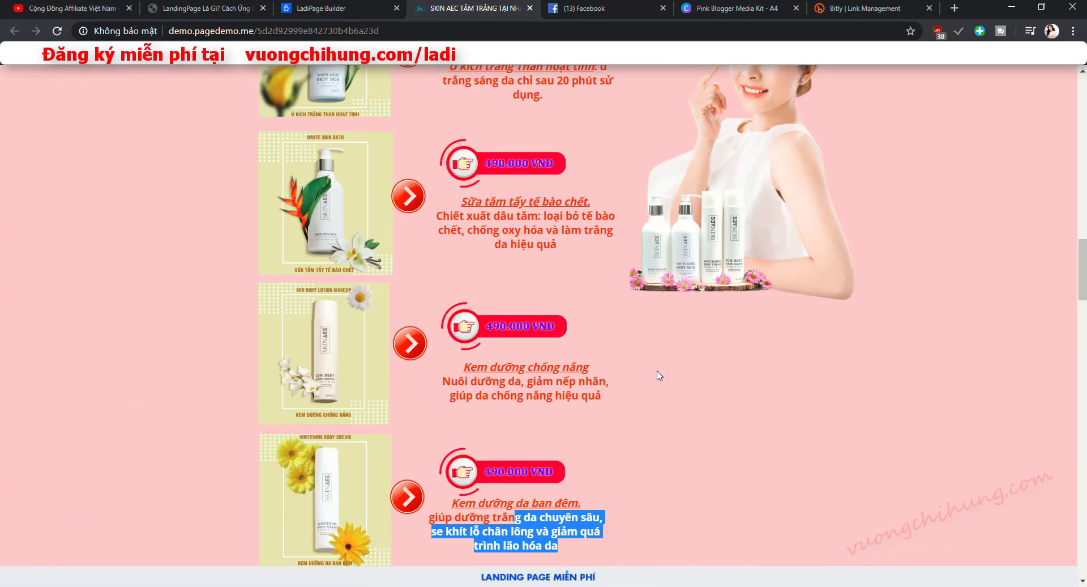
{"action": "scroll", "coordinate": [657, 375], "scroll_direction": "down", "scroll_amount": 7}
{"action": "scroll", "coordinate": [659, 375], "scroll_direction": "up", "scroll_amount": 6}
{"action": "key", "text": "ctrl+shift+Tab"}
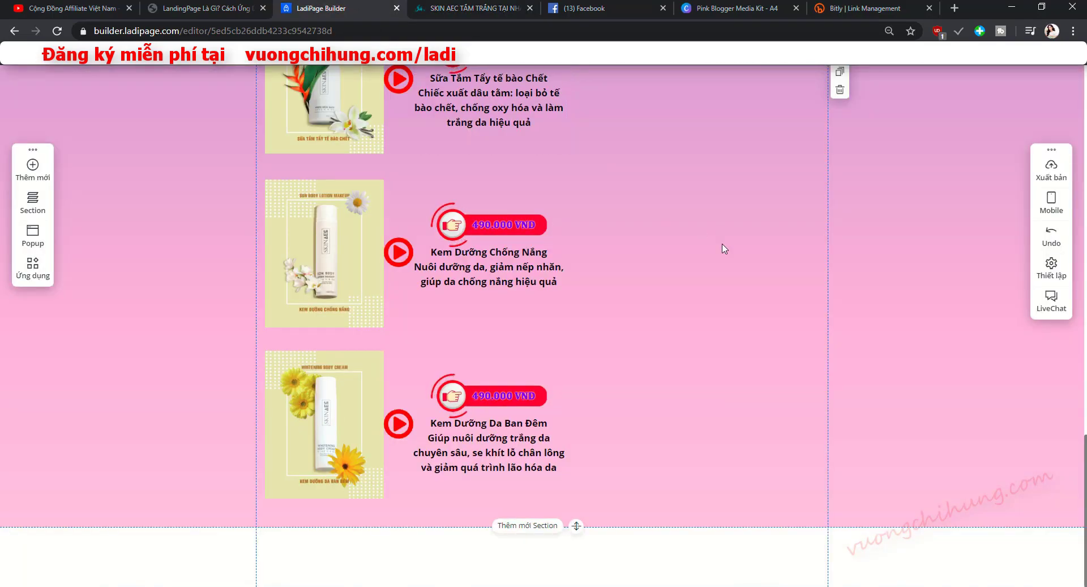
Lengthen the pink product section to leave space below the night cream product.
{"action": "left_click_drag", "start_coordinate": [576, 525], "coordinate": [584, 585]}
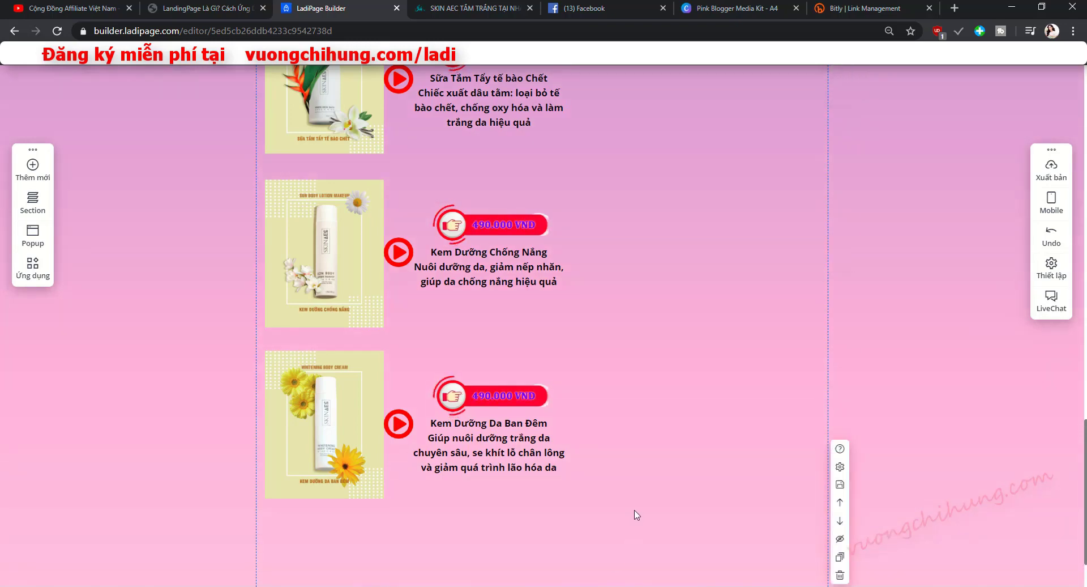
{"action": "scroll", "coordinate": [636, 514], "scroll_direction": "down", "scroll_amount": 3}
{"action": "left_click_drag", "start_coordinate": [580, 524], "coordinate": [583, 583]}
{"action": "key", "text": "ctrl+z"}
{"action": "scroll", "coordinate": [607, 539], "scroll_direction": "down", "scroll_amount": 2}
{"action": "left_click_drag", "start_coordinate": [579, 522], "coordinate": [579, 569]}
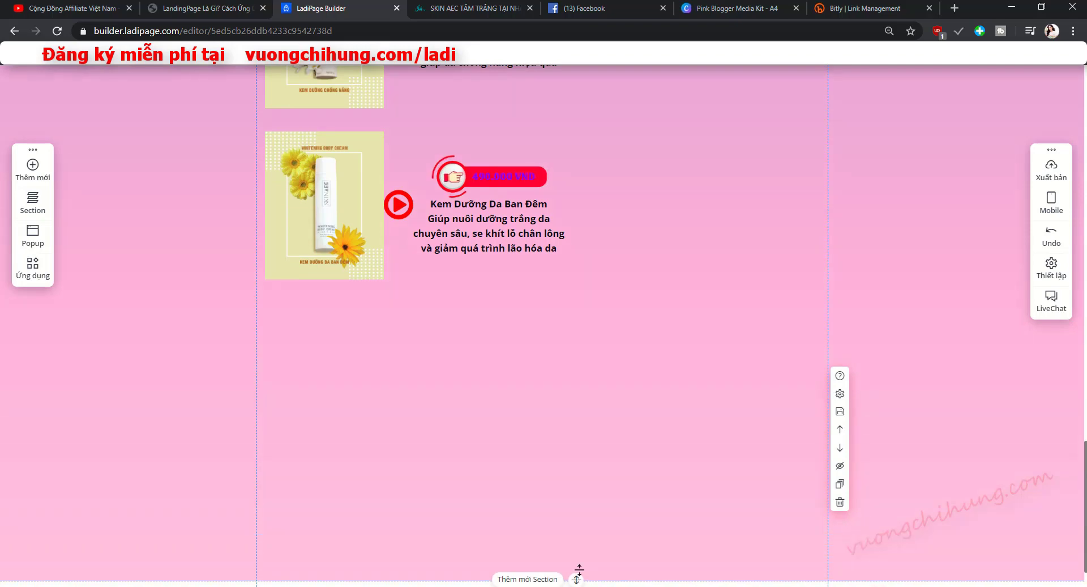
{"action": "scroll", "coordinate": [677, 410], "scroll_direction": "up", "scroll_amount": 7}
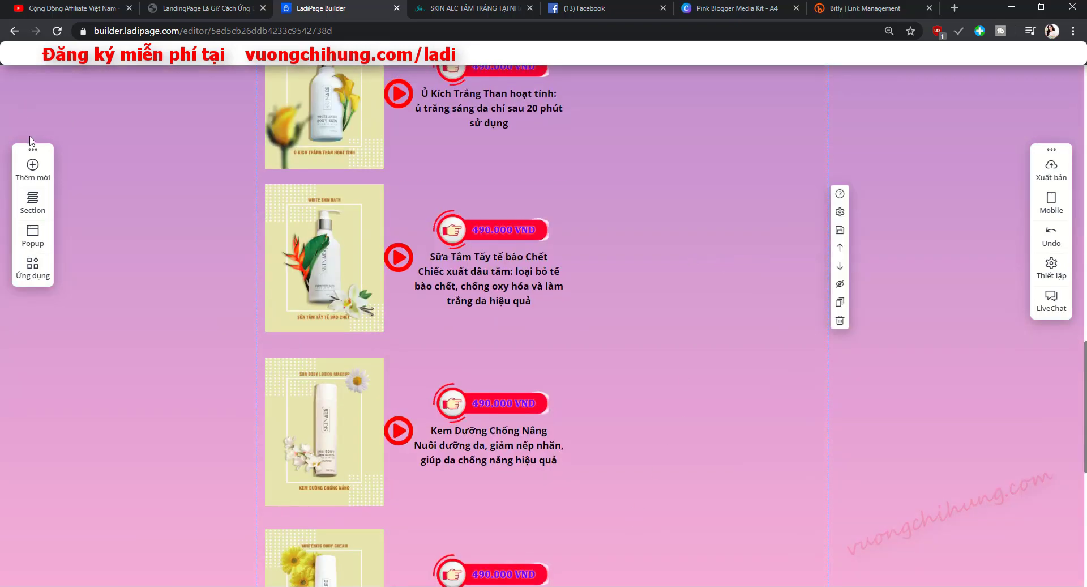
{"action": "left_click", "coordinate": [33, 170]}
Upload 11.jpg and 13.gif together into the image library.
{"action": "left_click", "coordinate": [88, 172]}
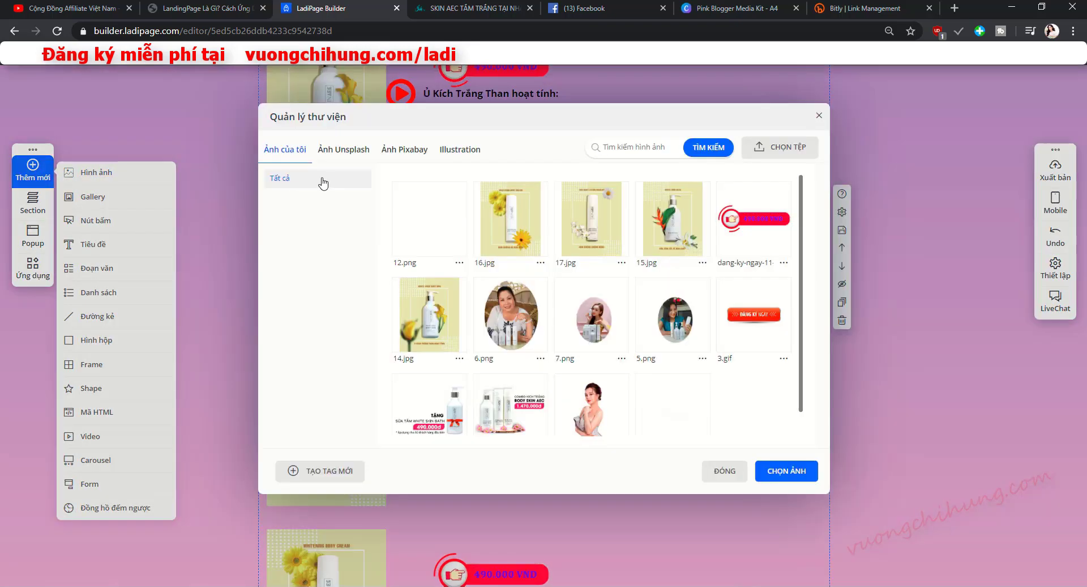
{"action": "left_click", "coordinate": [768, 149]}
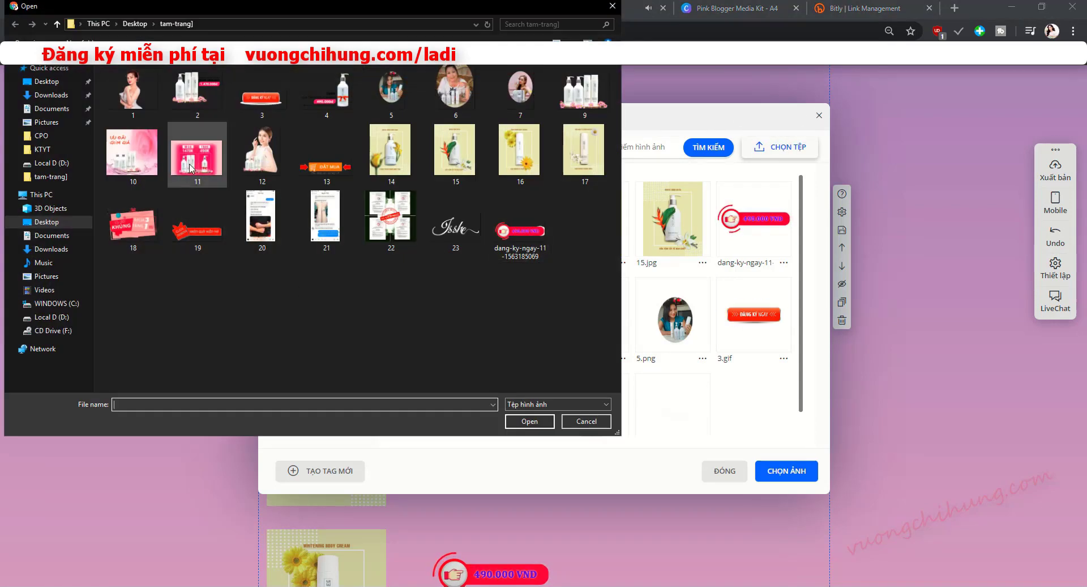
{"action": "left_click", "coordinate": [191, 168]}
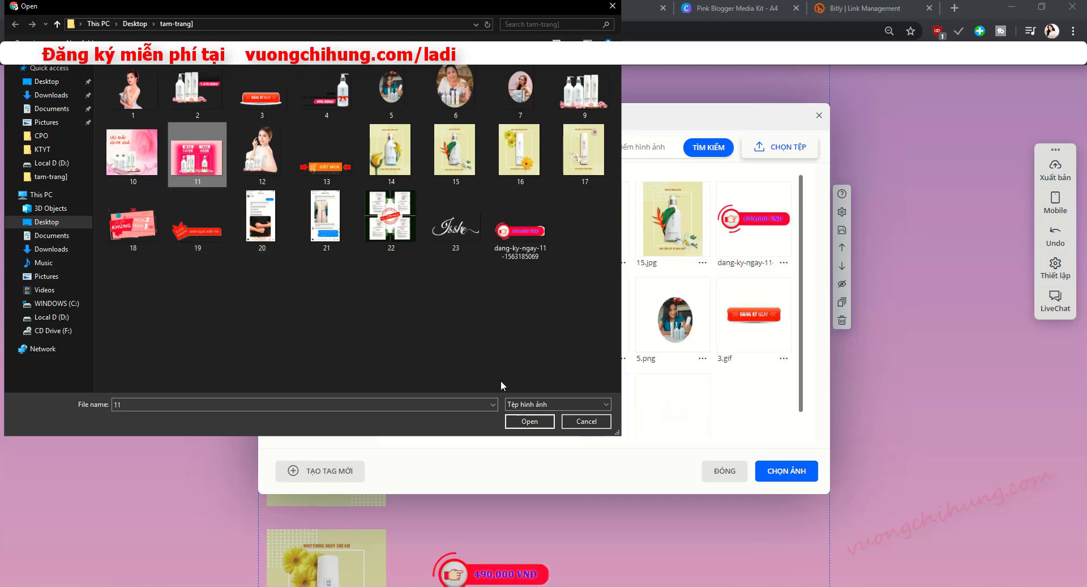
{"action": "left_click", "coordinate": [344, 178], "text": "ctrl"}
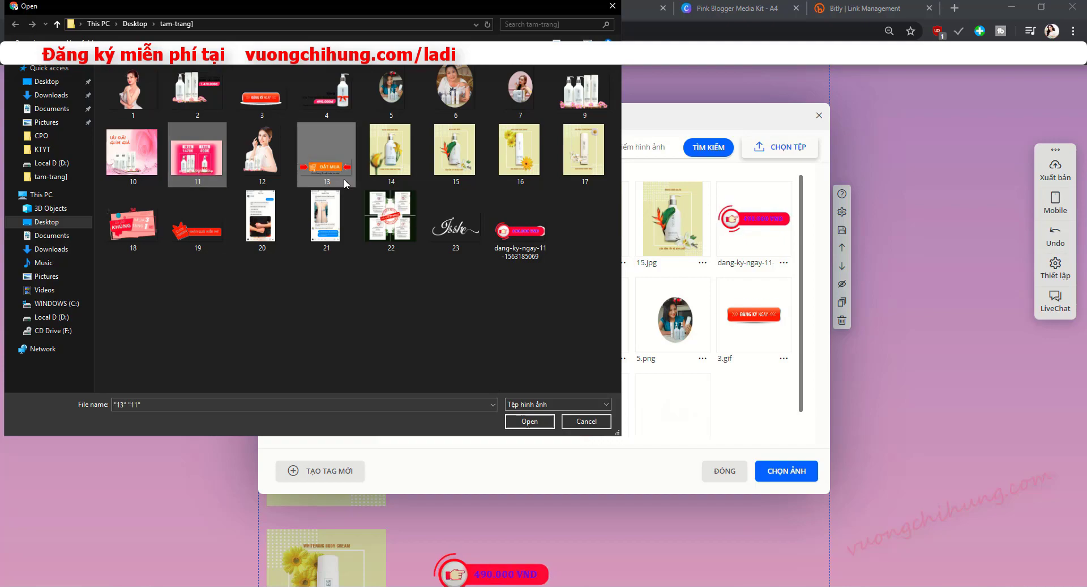
{"action": "left_click", "coordinate": [530, 421]}
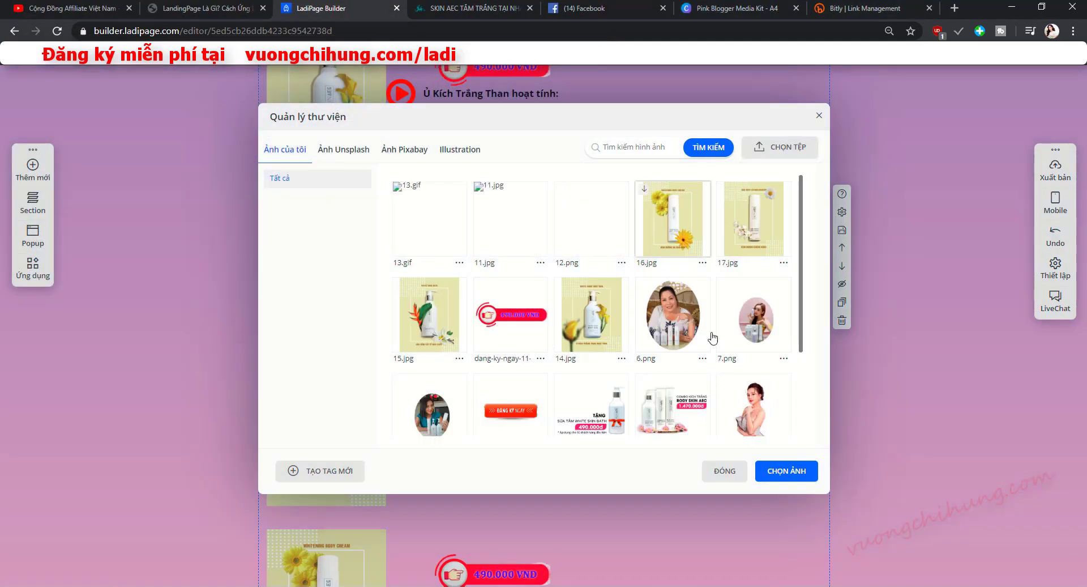
Check the demo landing page, then close the image library.
{"action": "key", "text": "ctrl+Tab"}
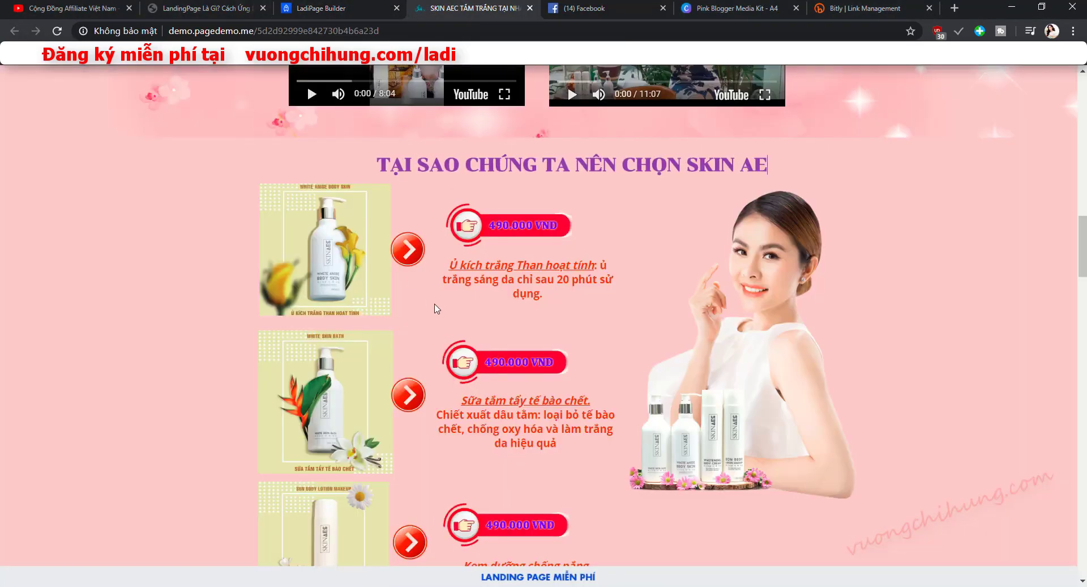
{"action": "scroll", "coordinate": [436, 308], "scroll_direction": "down", "scroll_amount": 8}
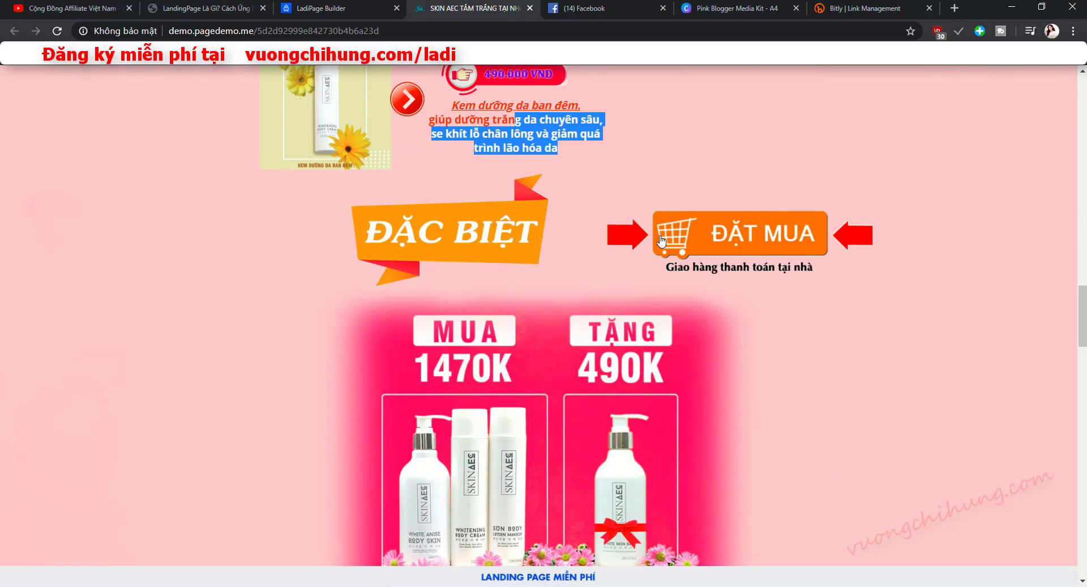
{"action": "key", "text": "ctrl+Tab"}
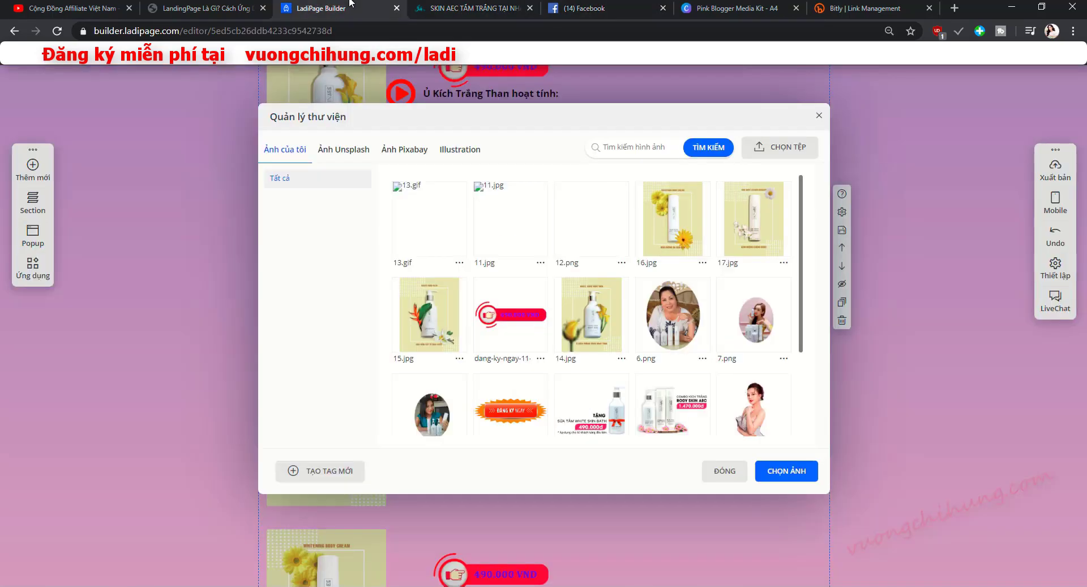
{"action": "key", "text": "ctrl+shift+Tab"}
{"action": "key", "text": "ctrl+shift+Tab"}
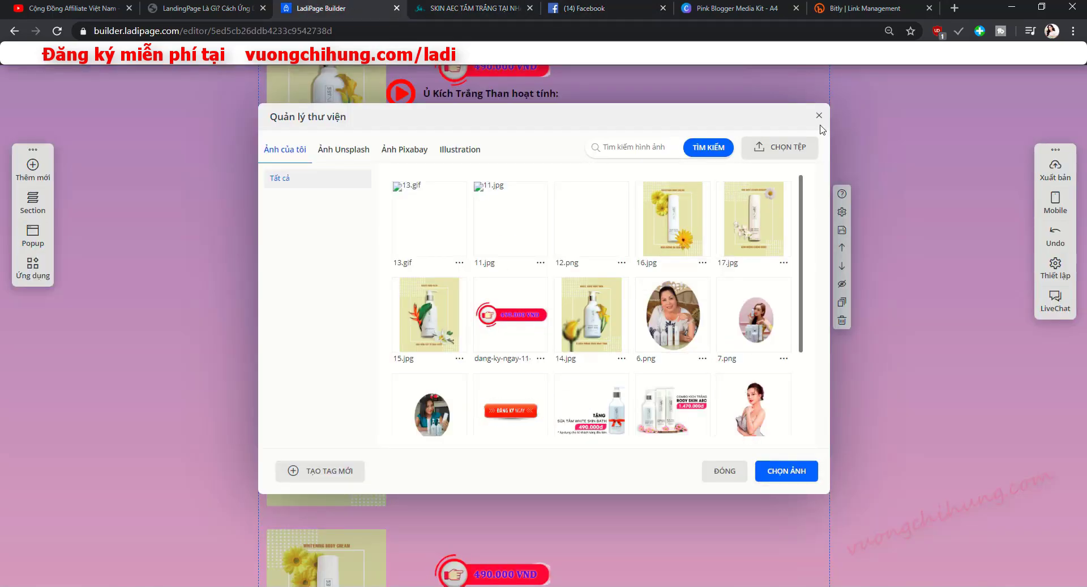
{"action": "left_click", "coordinate": [820, 119]}
Browse the shape categories, ending on the Pattern shapes.
{"action": "scroll", "coordinate": [435, 366], "scroll_direction": "down", "scroll_amount": 8}
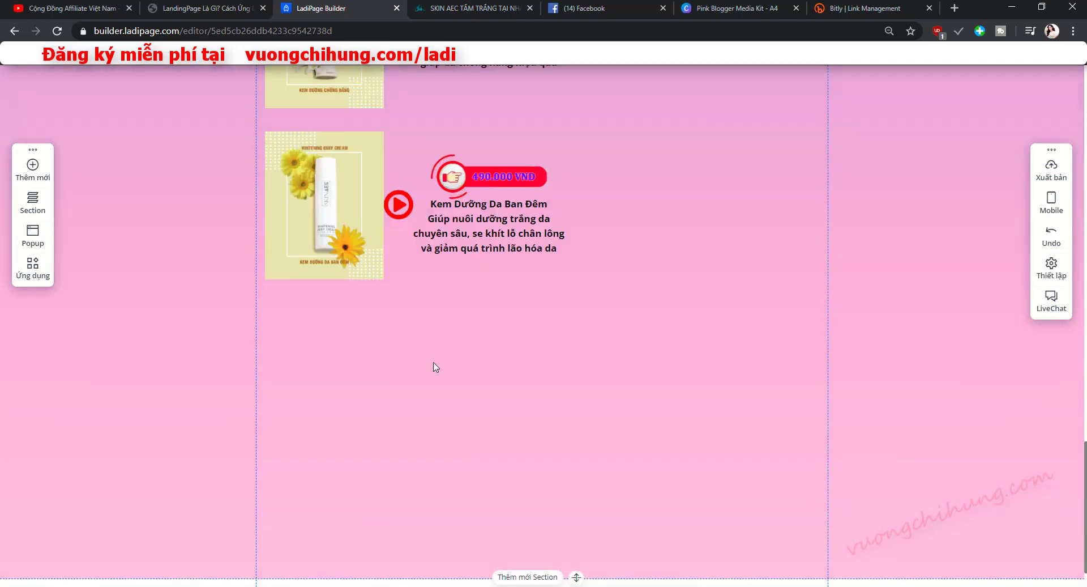
{"action": "left_click", "coordinate": [32, 168]}
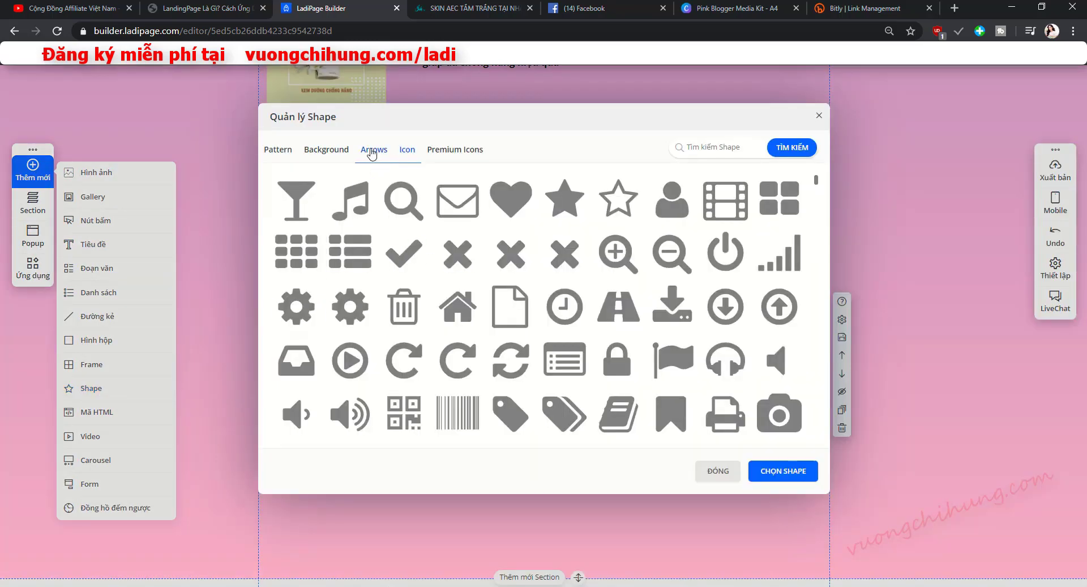
{"action": "left_click", "coordinate": [371, 151]}
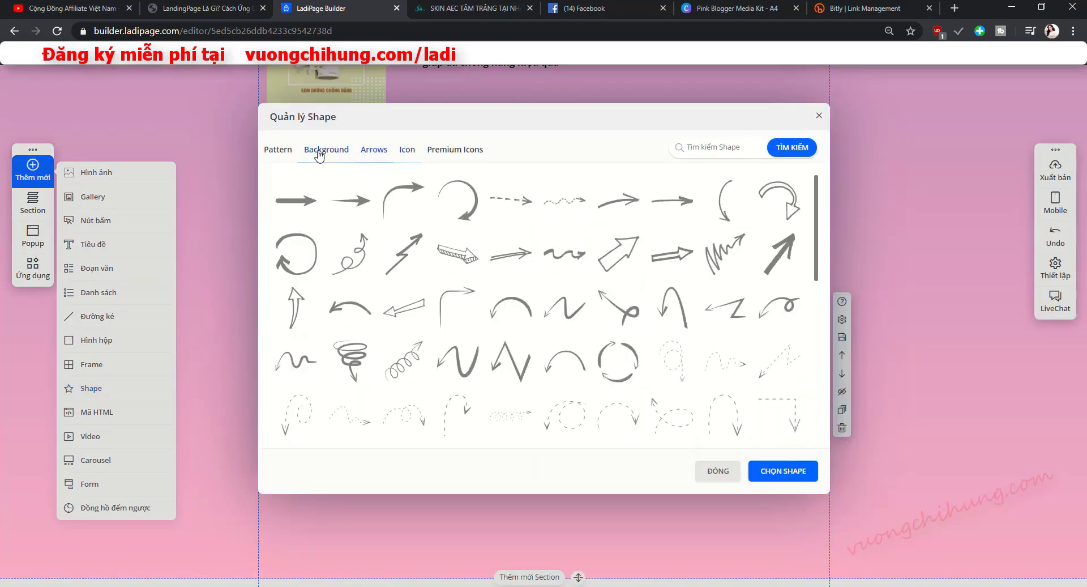
{"action": "left_click", "coordinate": [288, 155]}
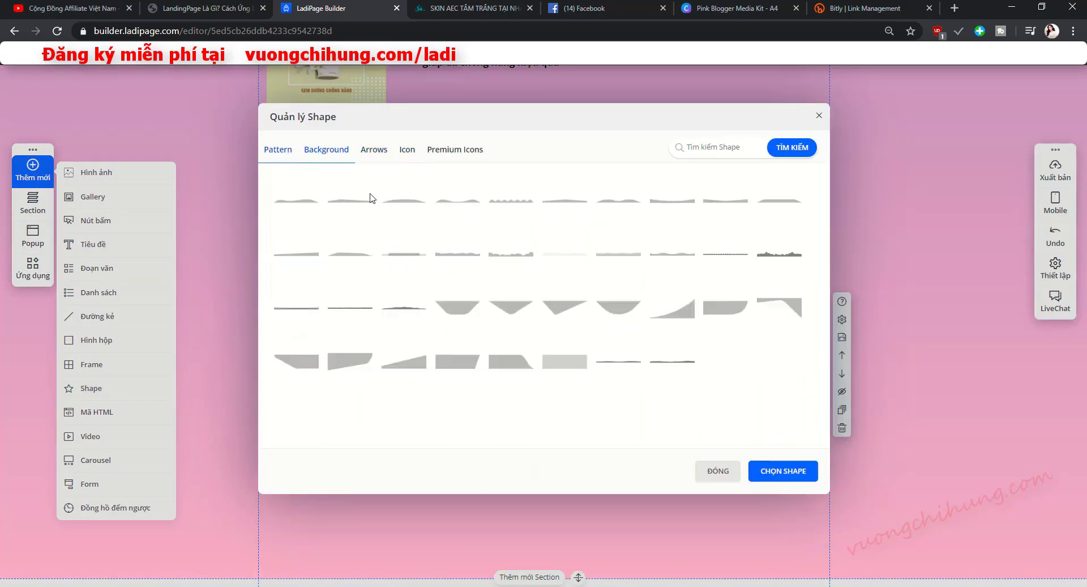
{"action": "left_click", "coordinate": [448, 152]}
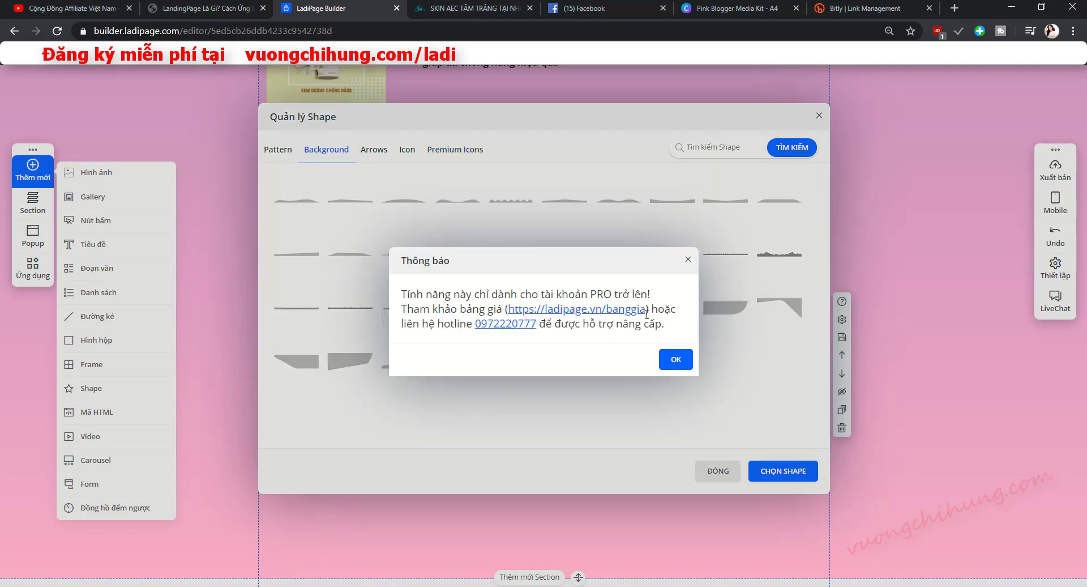
{"action": "left_click", "coordinate": [688, 260]}
{"action": "left_click", "coordinate": [281, 156]}
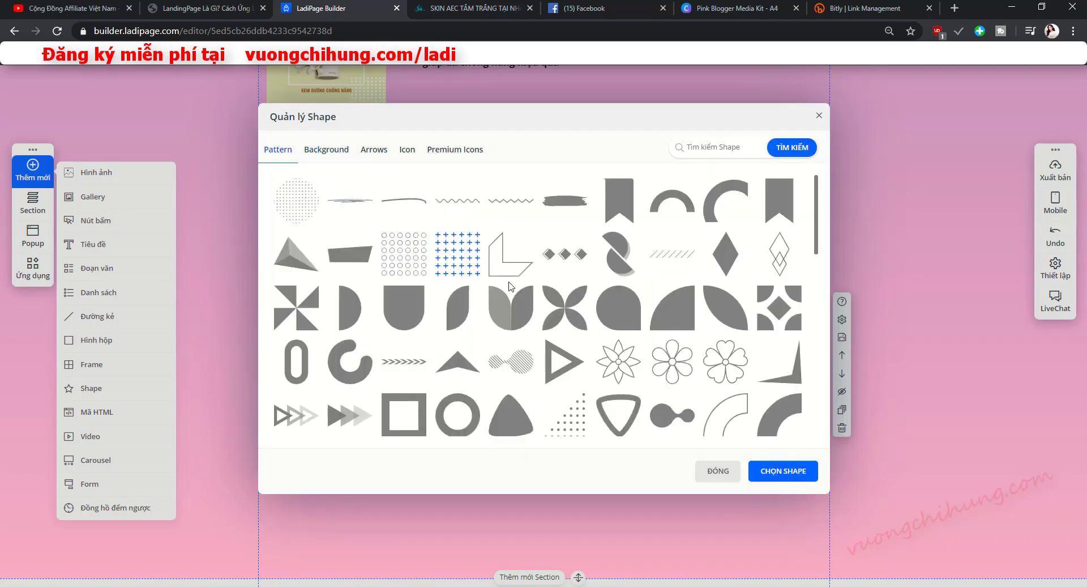
{"action": "scroll", "coordinate": [563, 339], "scroll_direction": "down", "scroll_amount": 7}
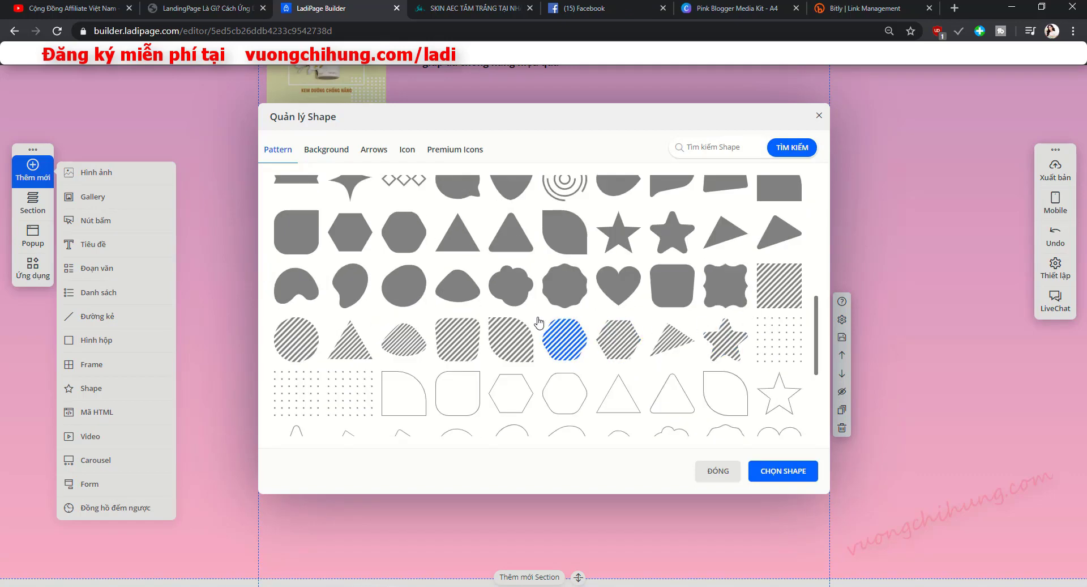
{"action": "scroll", "coordinate": [445, 309], "scroll_direction": "down", "scroll_amount": 4}
{"action": "scroll", "coordinate": [444, 311], "scroll_direction": "up", "scroll_amount": 4}
{"action": "scroll", "coordinate": [444, 310], "scroll_direction": "up", "scroll_amount": 4}
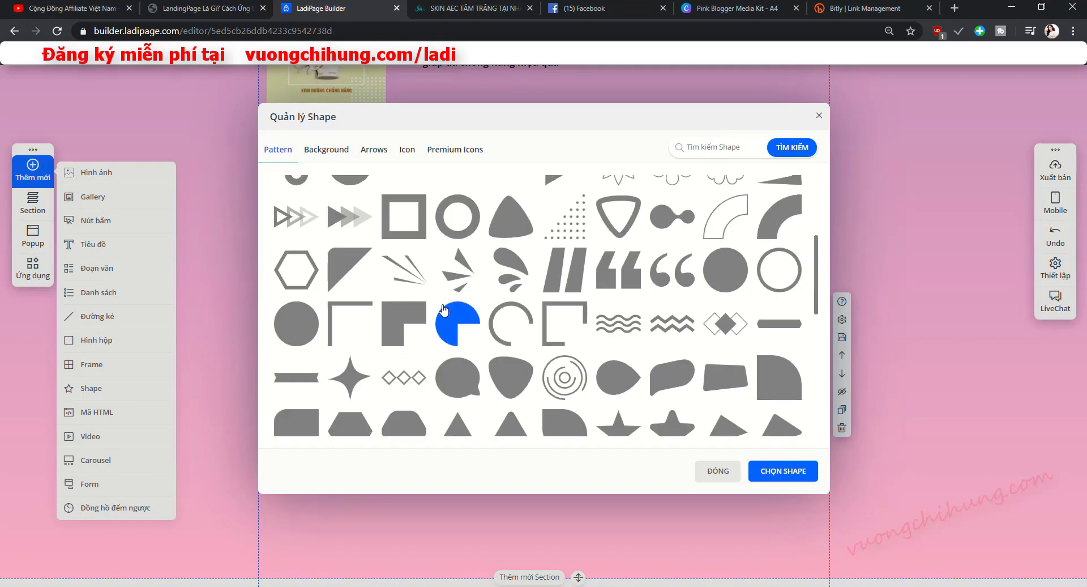
{"action": "scroll", "coordinate": [444, 310], "scroll_direction": "down", "scroll_amount": 10}
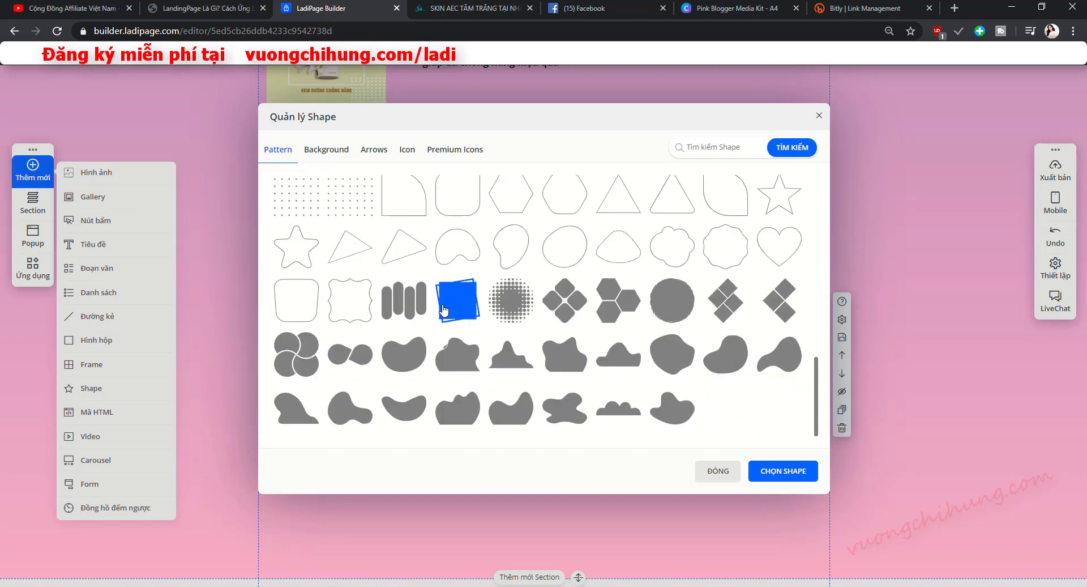
{"action": "scroll", "coordinate": [446, 308], "scroll_direction": "up", "scroll_amount": 10}
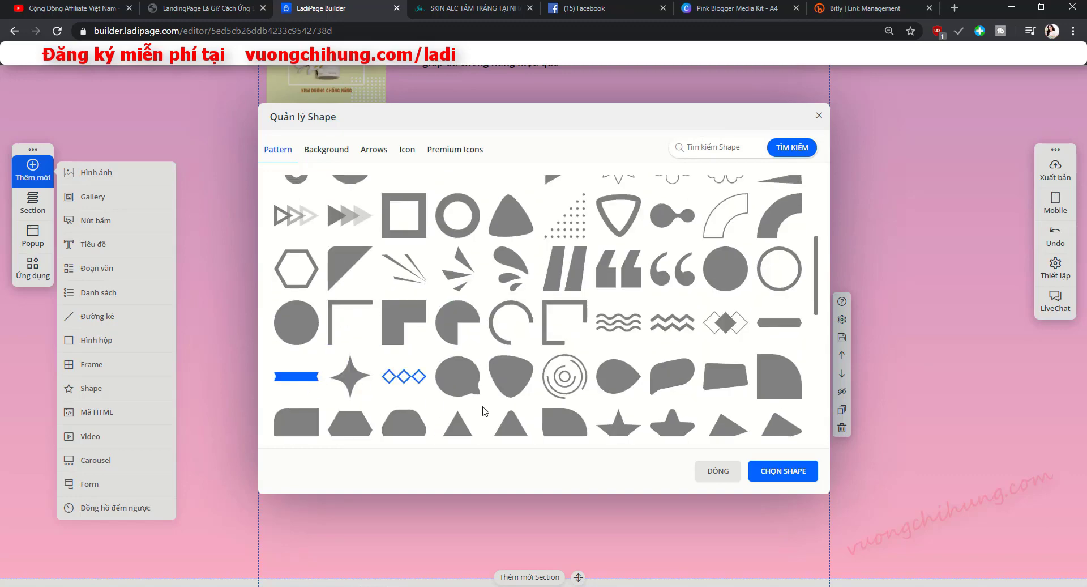
Insert the notched bar shape, enlarge it below the night cream product, and colour it orange.
{"action": "left_click", "coordinate": [791, 474]}
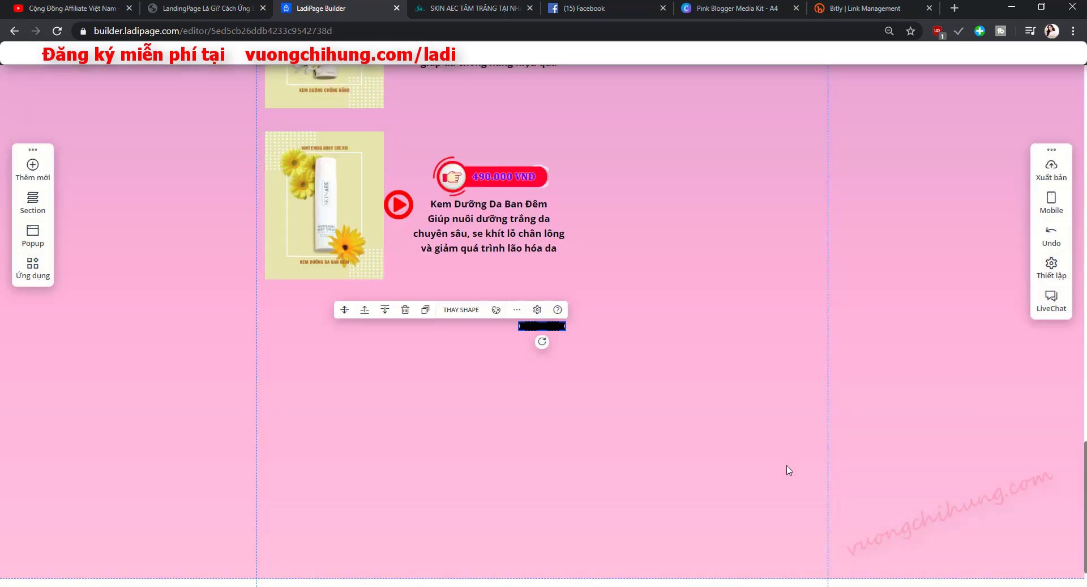
{"action": "left_click_drag", "start_coordinate": [565, 333], "coordinate": [759, 372]}
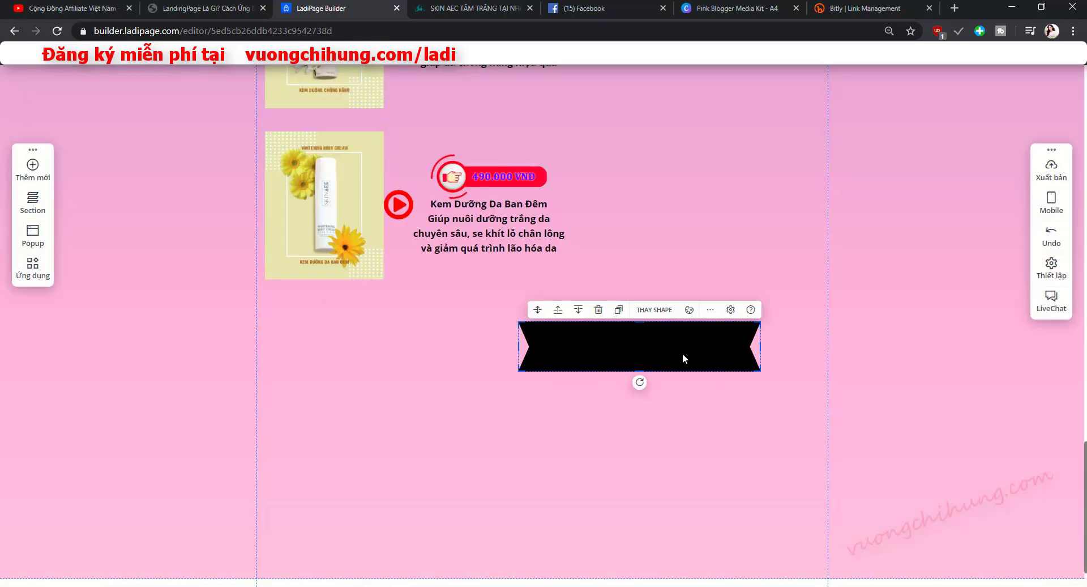
{"action": "left_click_drag", "start_coordinate": [682, 355], "coordinate": [463, 339]}
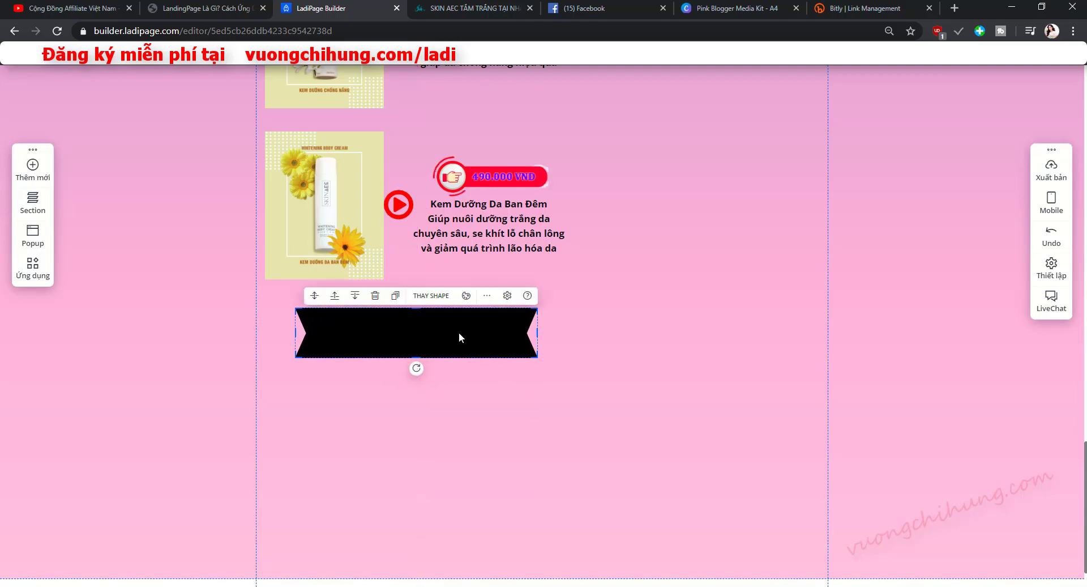
{"action": "left_click", "coordinate": [449, 7]}
{"action": "left_click", "coordinate": [321, 8]}
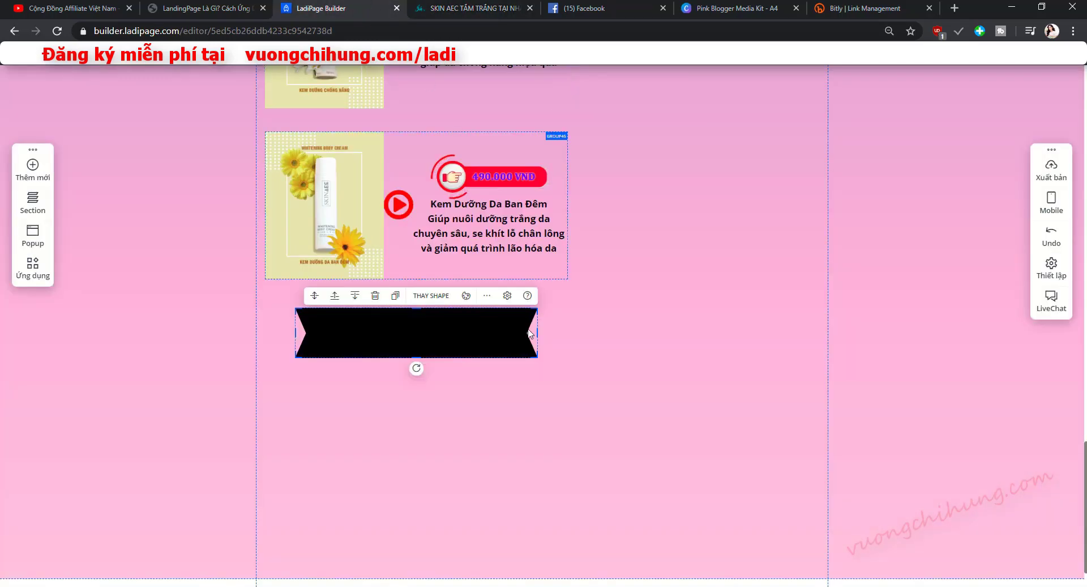
{"action": "left_click", "coordinate": [466, 296]}
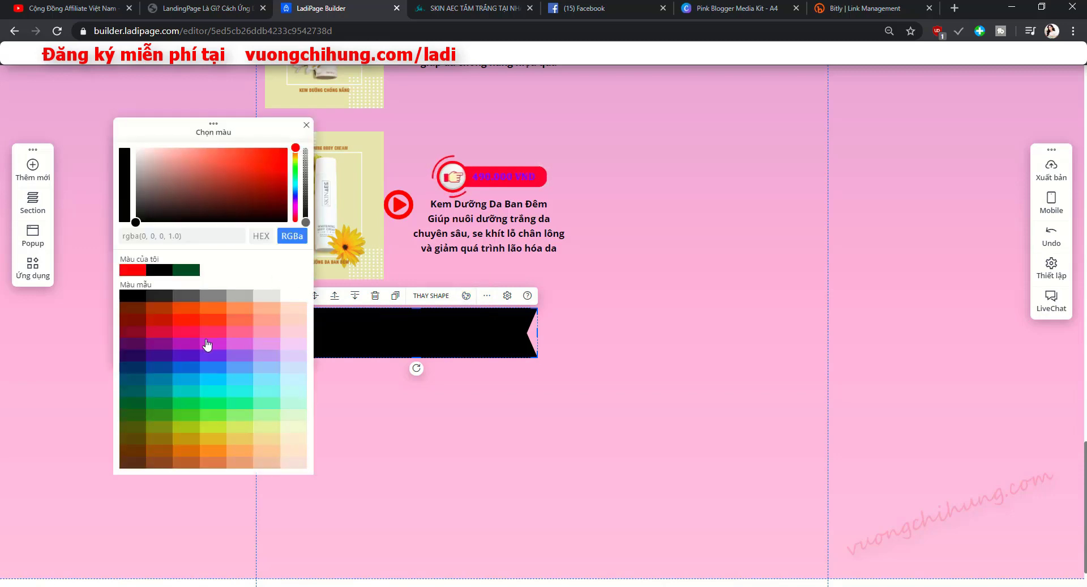
{"action": "left_click", "coordinate": [215, 310]}
{"action": "left_click", "coordinate": [614, 371]}
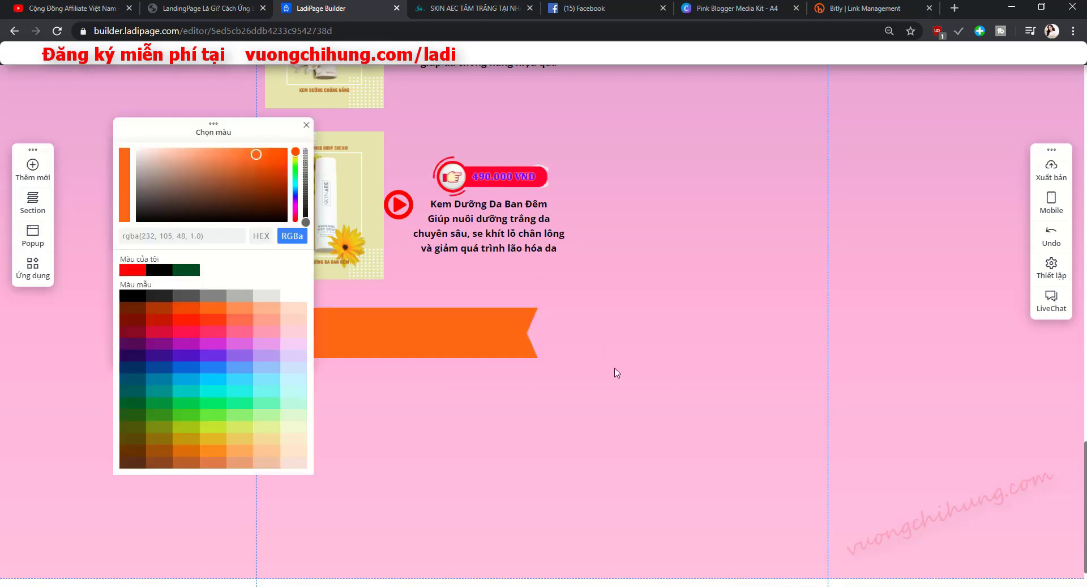
{"action": "left_click", "coordinate": [48, 178]}
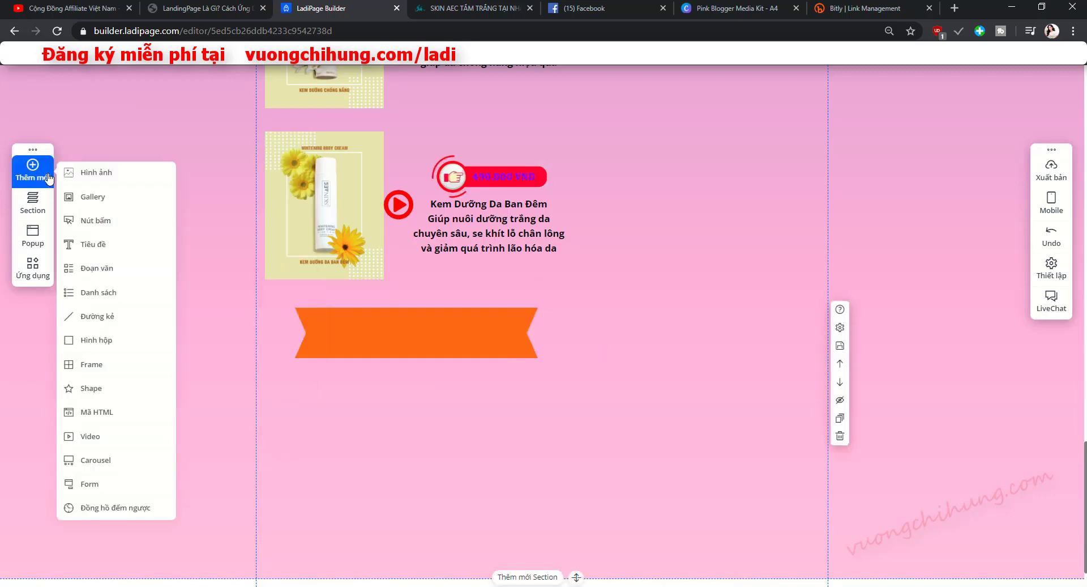
Add a headline over the banner, delete it, and check the demo page.
{"action": "left_click", "coordinate": [93, 244]}
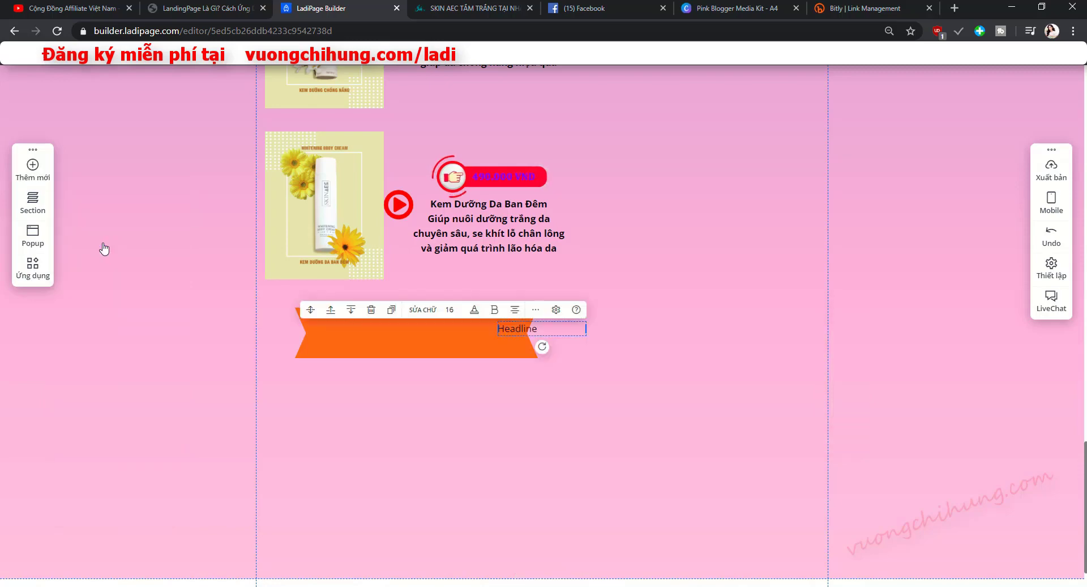
{"action": "key", "text": "Delete"}
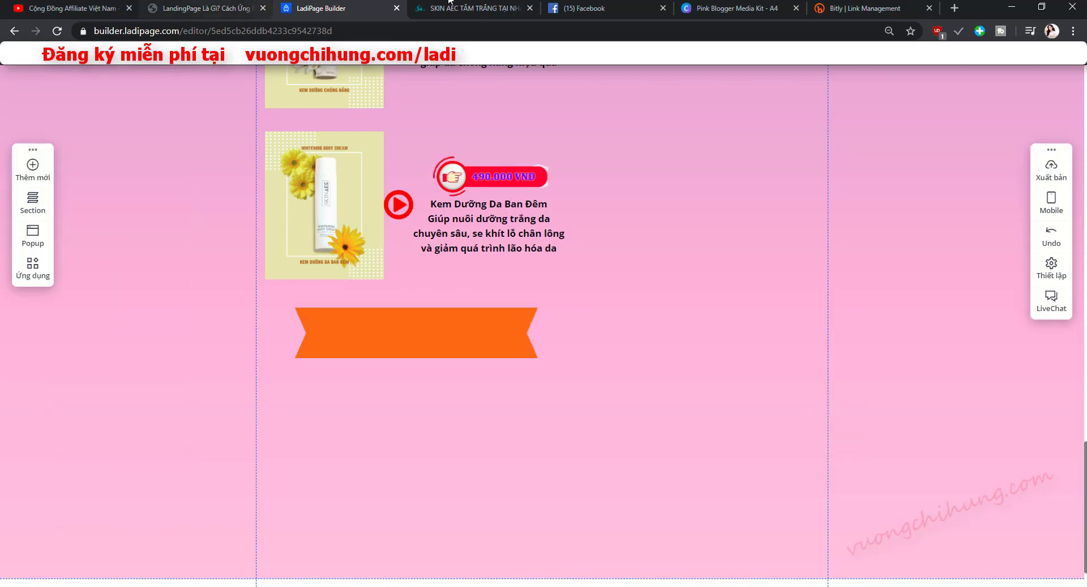
{"action": "left_click", "coordinate": [490, 3]}
{"action": "left_click", "coordinate": [377, 4]}
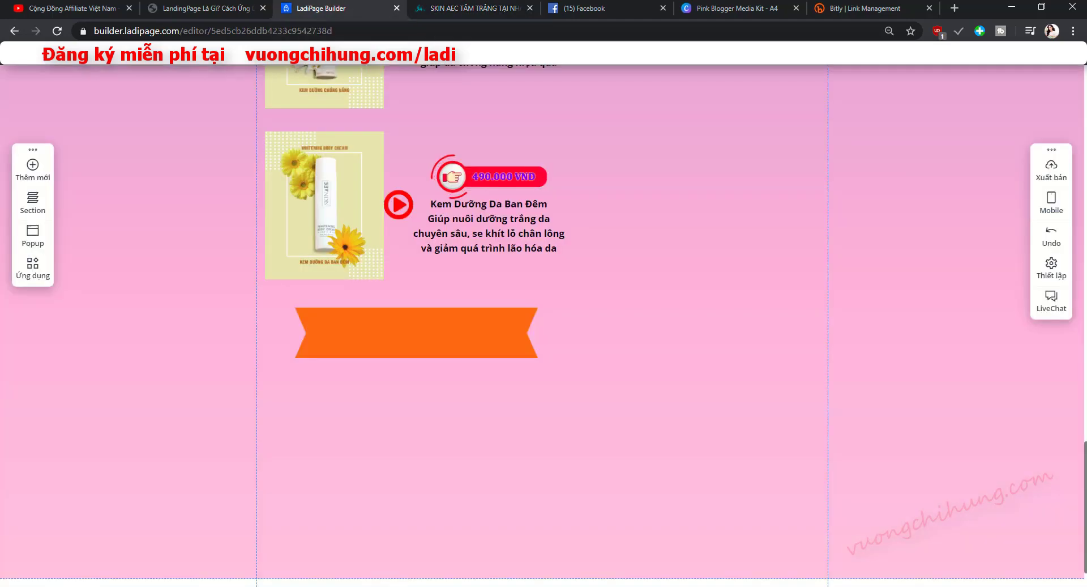
Place a new headline on the orange ribbon and type its label, correcting a typo.
{"action": "left_click", "coordinate": [32, 170]}
{"action": "left_click_drag", "start_coordinate": [81, 250], "coordinate": [547, 331]}
{"action": "double_click", "coordinate": [547, 332]}
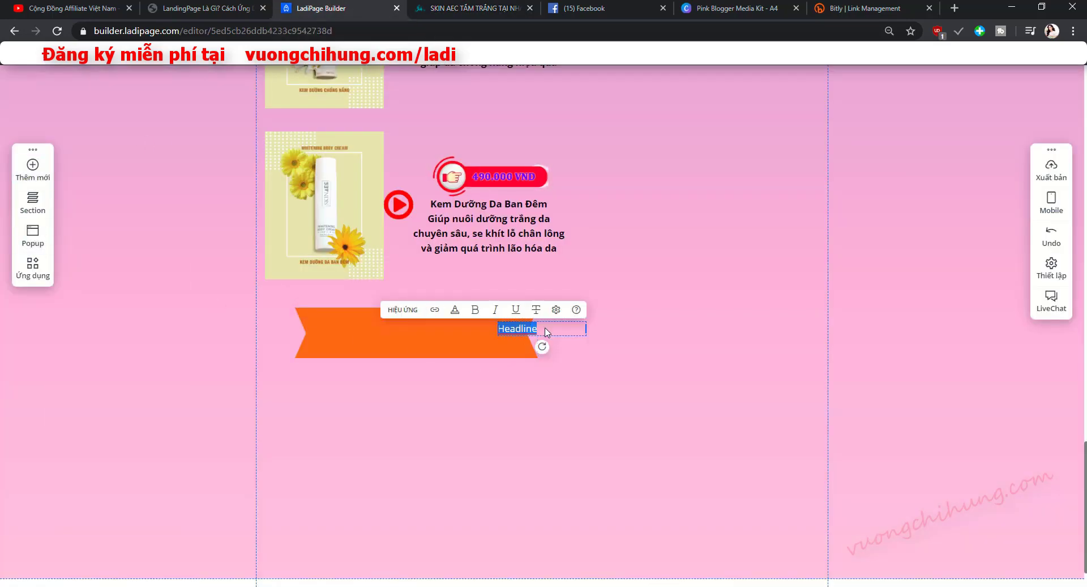
{"action": "type", "text": "ĐÀ"}
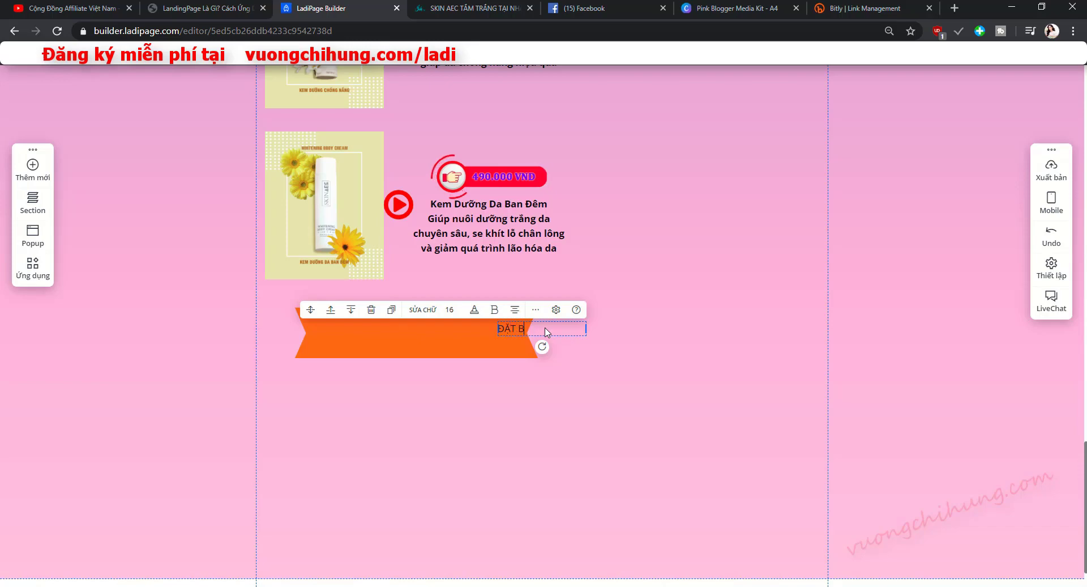
{"action": "left_click", "coordinate": [438, 3]}
{"action": "left_click", "coordinate": [377, 3]}
{"action": "key", "text": "ctrl+Tab"}
{"action": "key", "text": "ctrl+shift+Tab"}
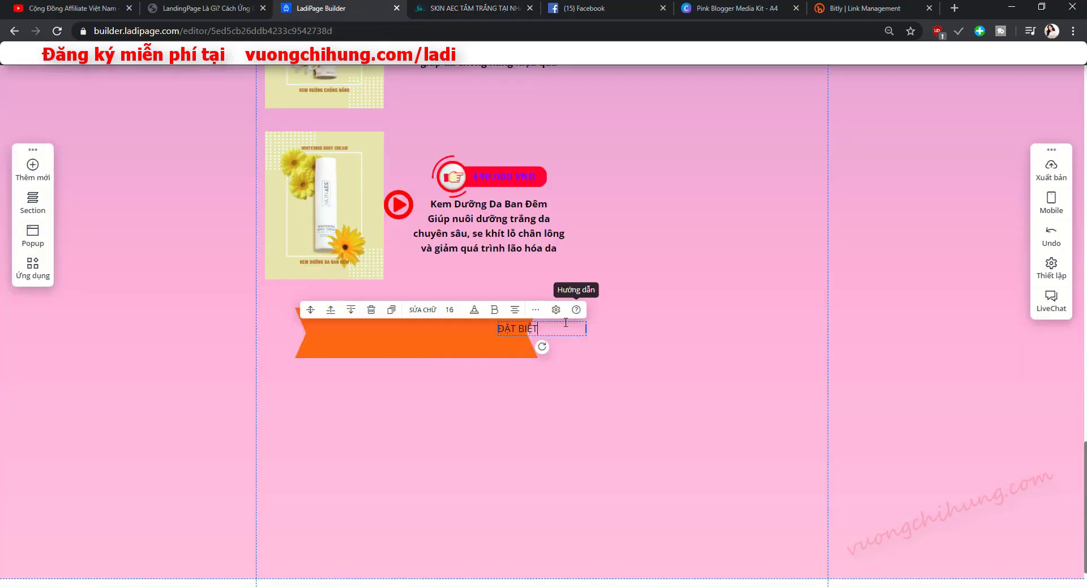
{"action": "key", "text": "BackSpace"}
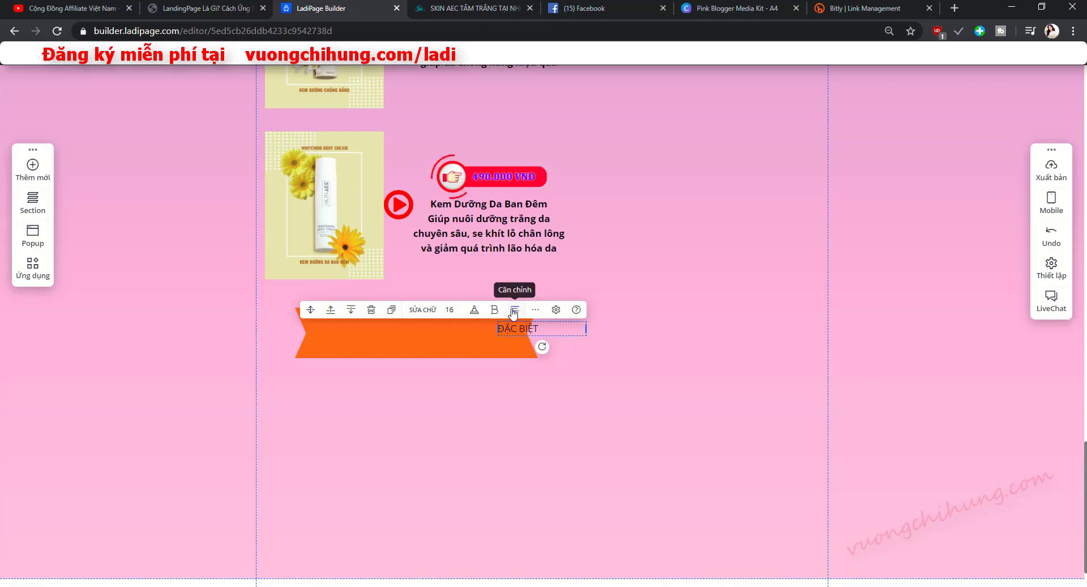
Make the ĐẶC BIỆT label bold at font size 59.
{"action": "left_click", "coordinate": [515, 310]}
{"action": "left_click", "coordinate": [494, 315]}
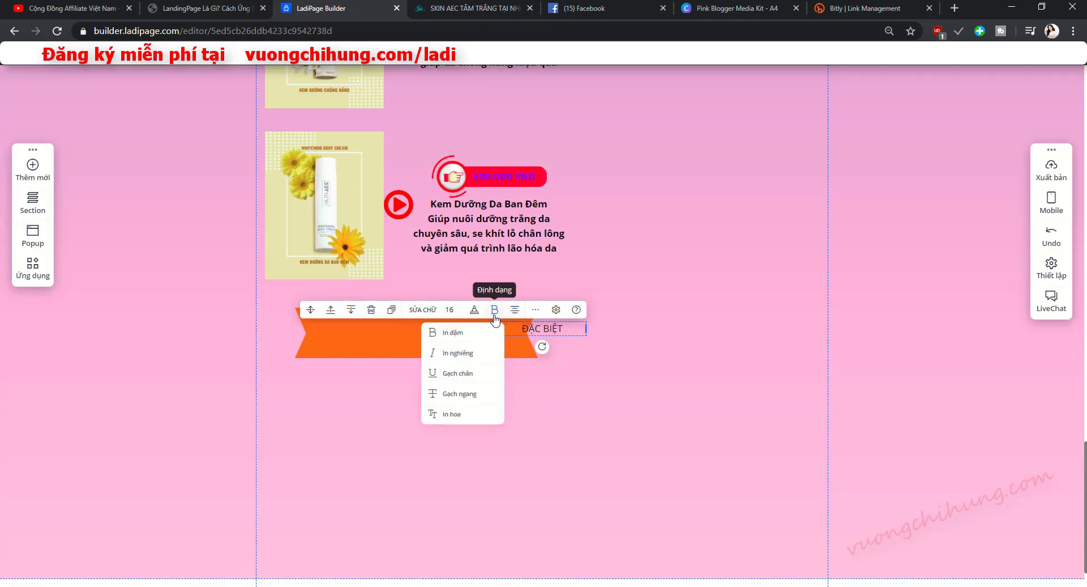
{"action": "left_click", "coordinate": [476, 339]}
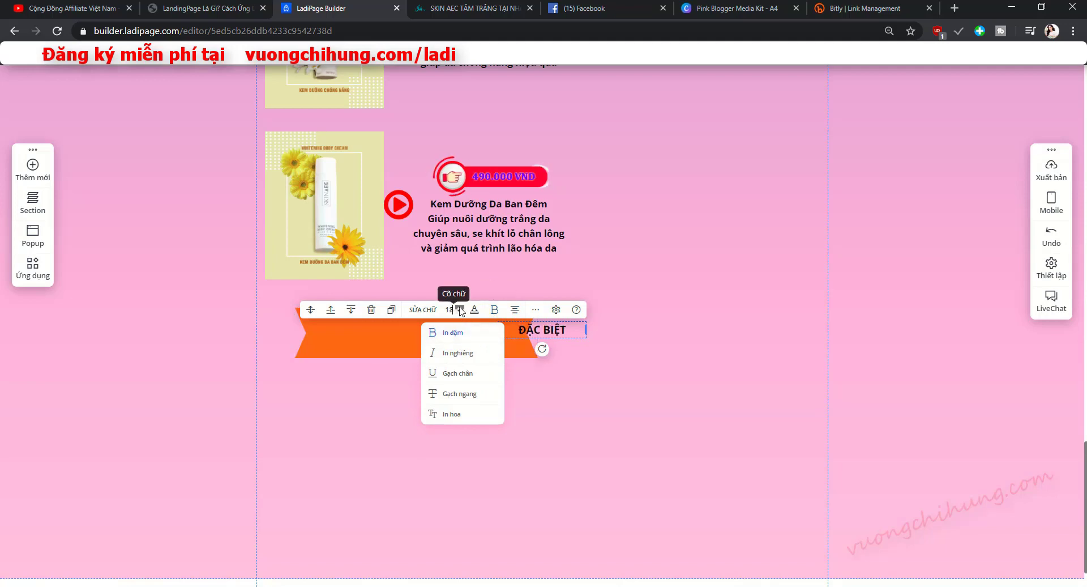
{"action": "left_click", "coordinate": [460, 308]}
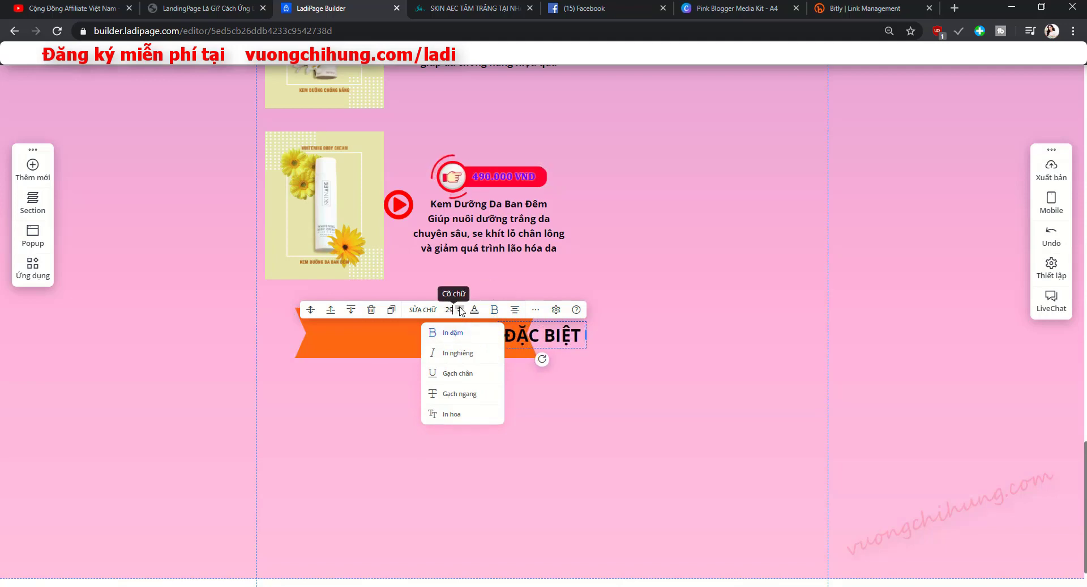
{"action": "left_click", "coordinate": [582, 402]}
Resize and move the ĐẶC BIỆT text box so it sits centred on the ribbon.
{"action": "left_click", "coordinate": [510, 338]}
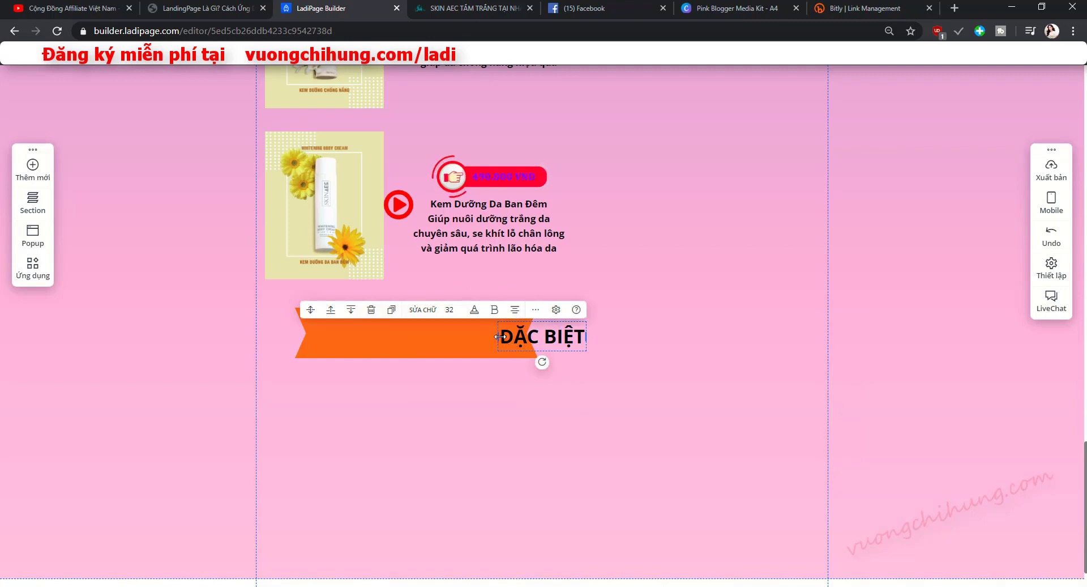
{"action": "left_click_drag", "start_coordinate": [499, 337], "coordinate": [320, 340]}
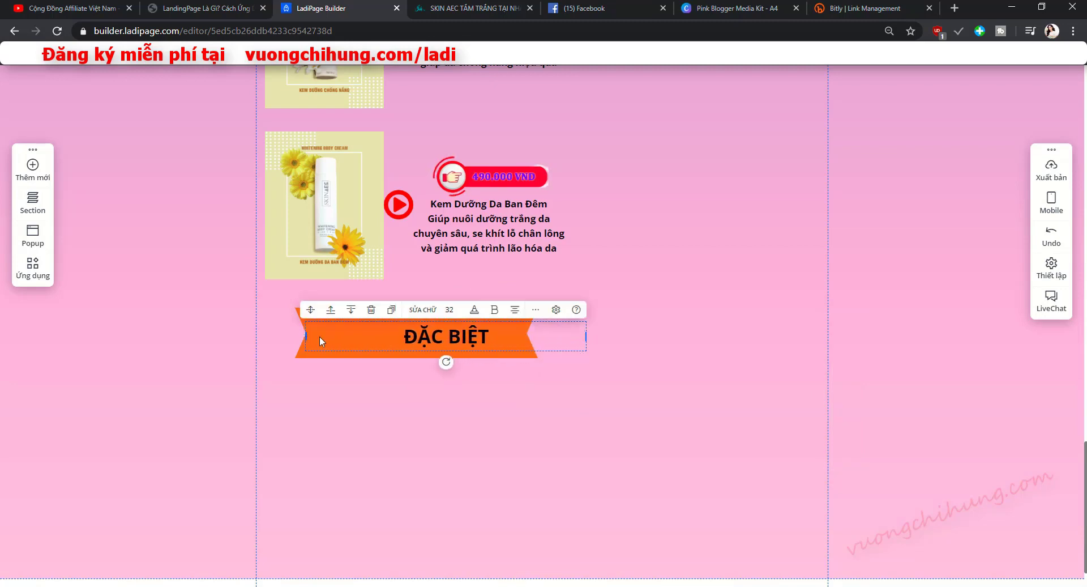
{"action": "left_click_drag", "start_coordinate": [585, 334], "coordinate": [528, 335]}
{"action": "scroll", "coordinate": [401, 309], "scroll_direction": "up", "scroll_amount": 7}
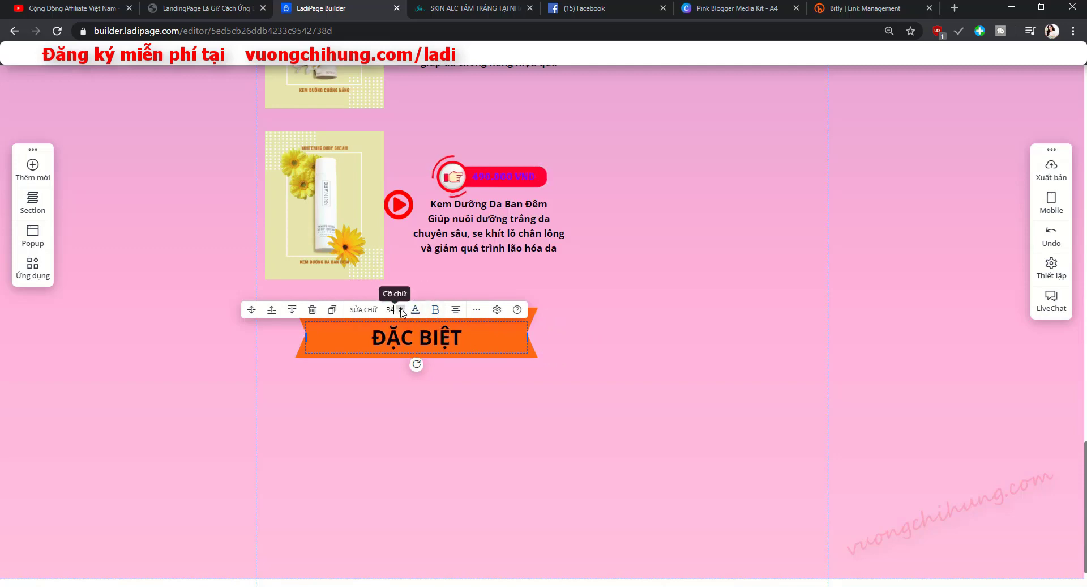
{"action": "scroll", "coordinate": [402, 312], "scroll_direction": "up", "scroll_amount": 10}
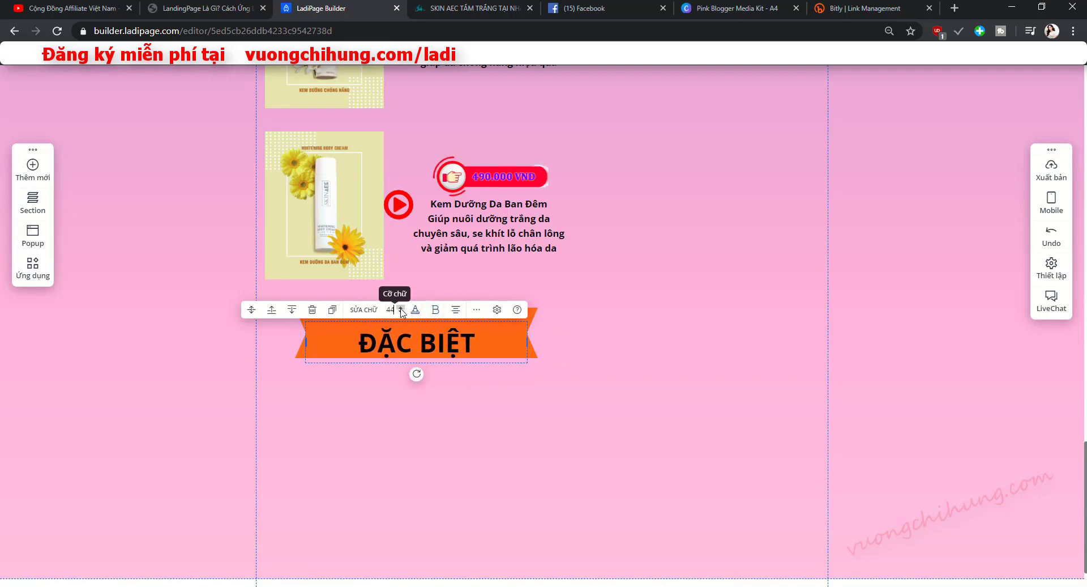
{"action": "scroll", "coordinate": [402, 311], "scroll_direction": "up", "scroll_amount": 5}
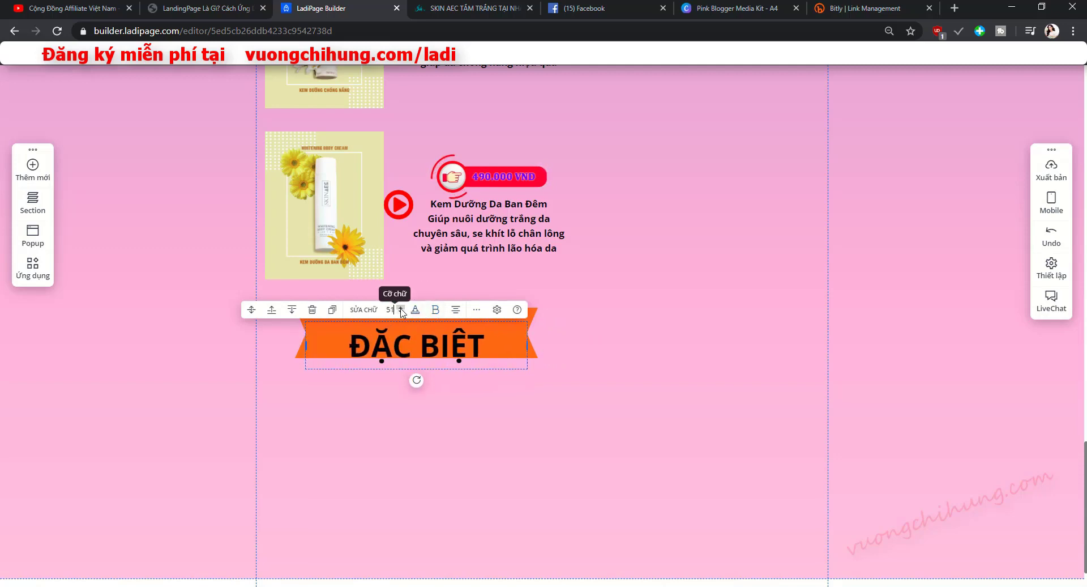
{"action": "scroll", "coordinate": [401, 311], "scroll_direction": "up", "scroll_amount": 5}
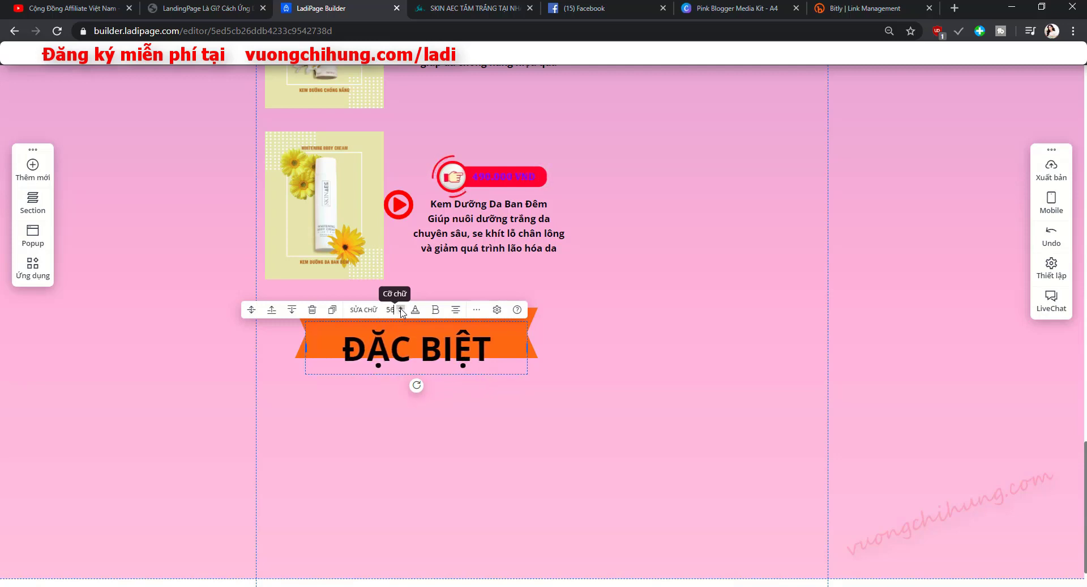
{"action": "left_click", "coordinate": [439, 430]}
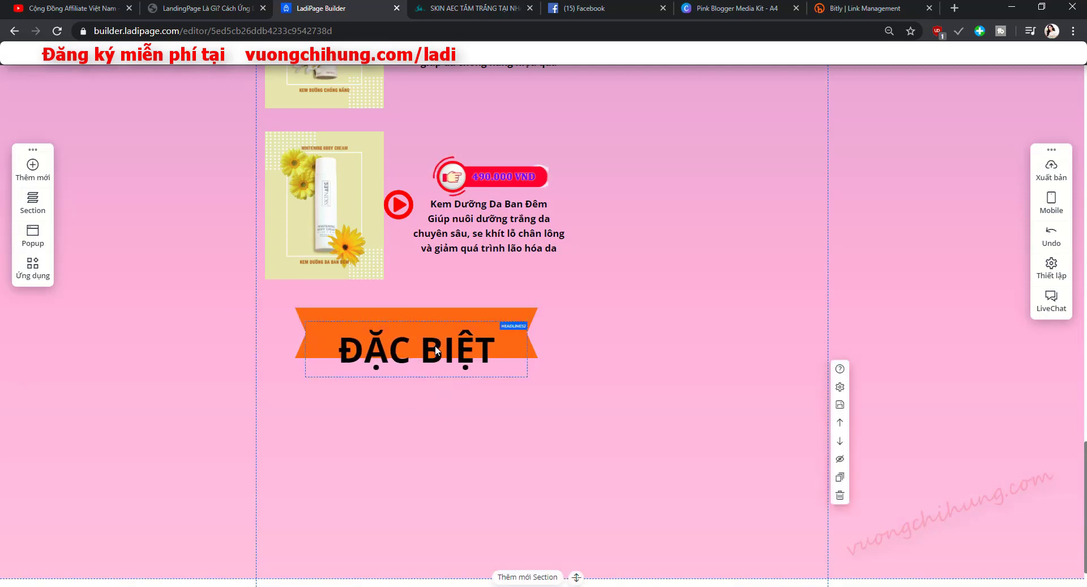
{"action": "left_click_drag", "start_coordinate": [435, 345], "coordinate": [433, 333]}
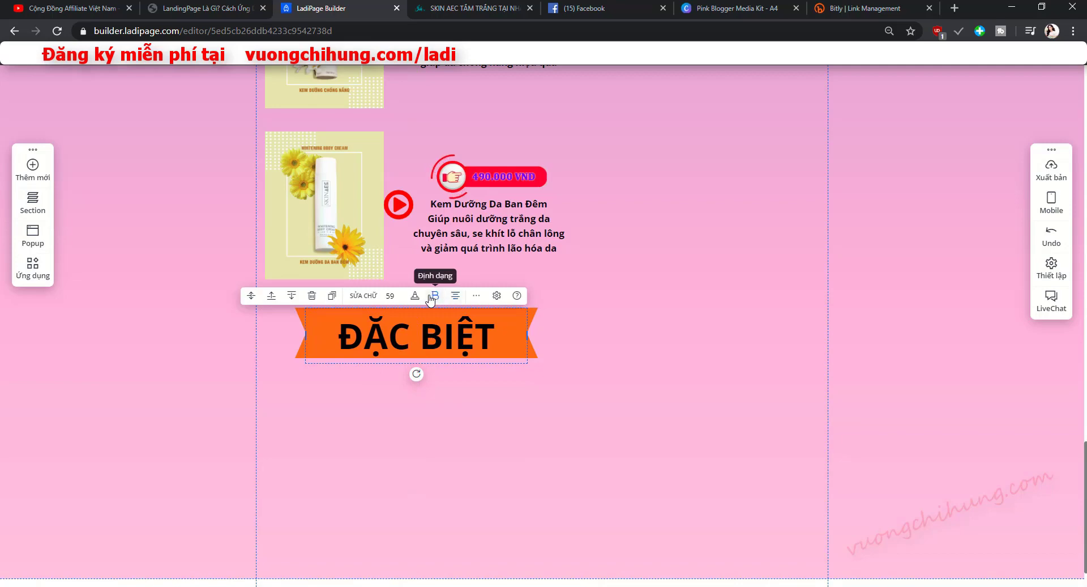
Make the ĐẶC BIỆT ribbon text white, comparing it with the reference banner.
{"action": "left_click", "coordinate": [415, 295]}
{"action": "left_click", "coordinate": [289, 298]}
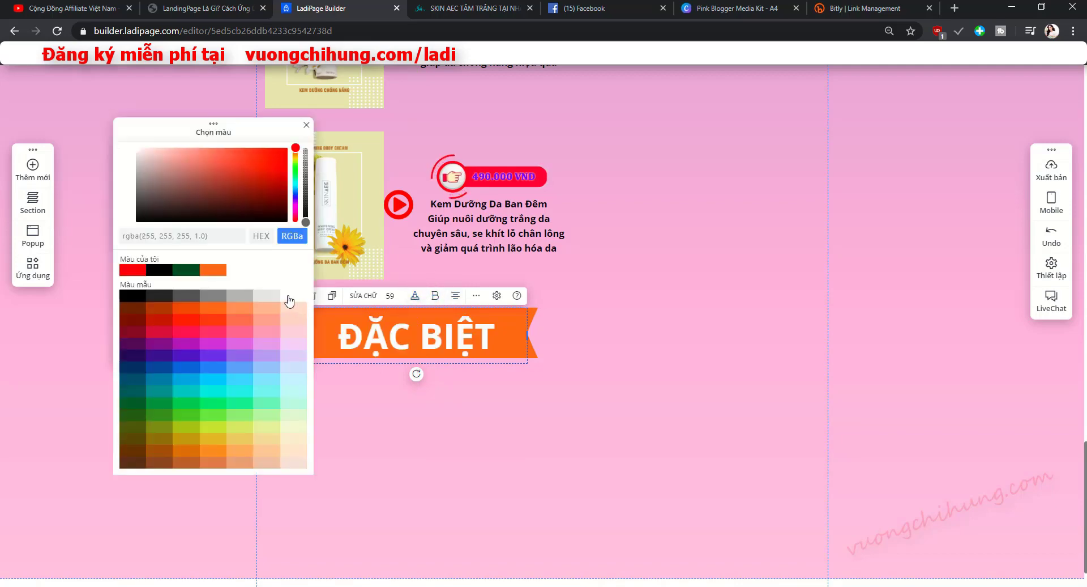
{"action": "left_click", "coordinate": [696, 294]}
{"action": "left_click", "coordinate": [476, 3]}
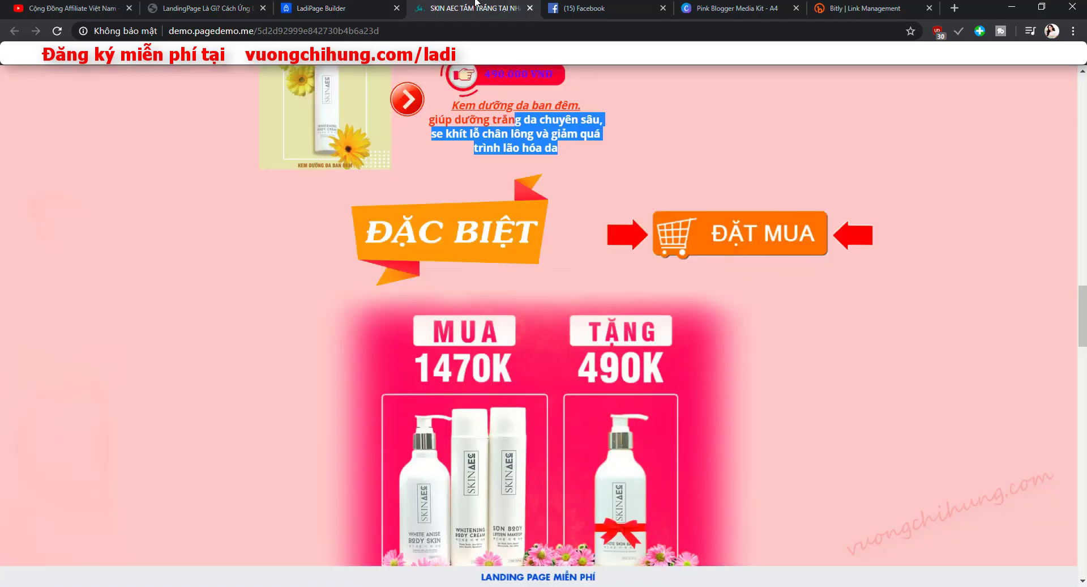
{"action": "left_click", "coordinate": [361, 3]}
Set the ĐẶC BIỆT headline's font to Quicksand in its detailed settings.
{"action": "left_click", "coordinate": [481, 333]}
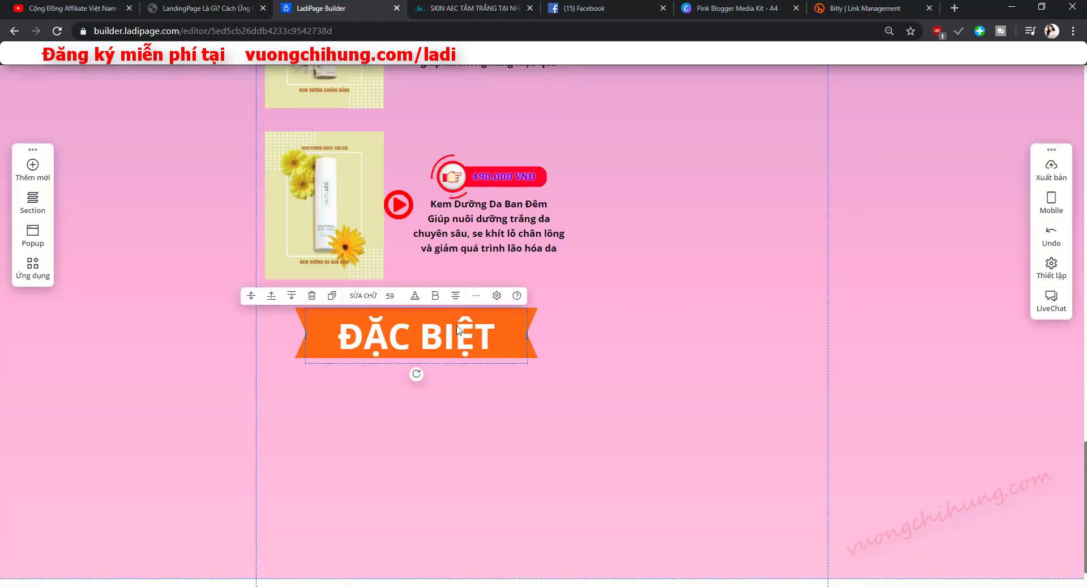
{"action": "left_click", "coordinate": [498, 295]}
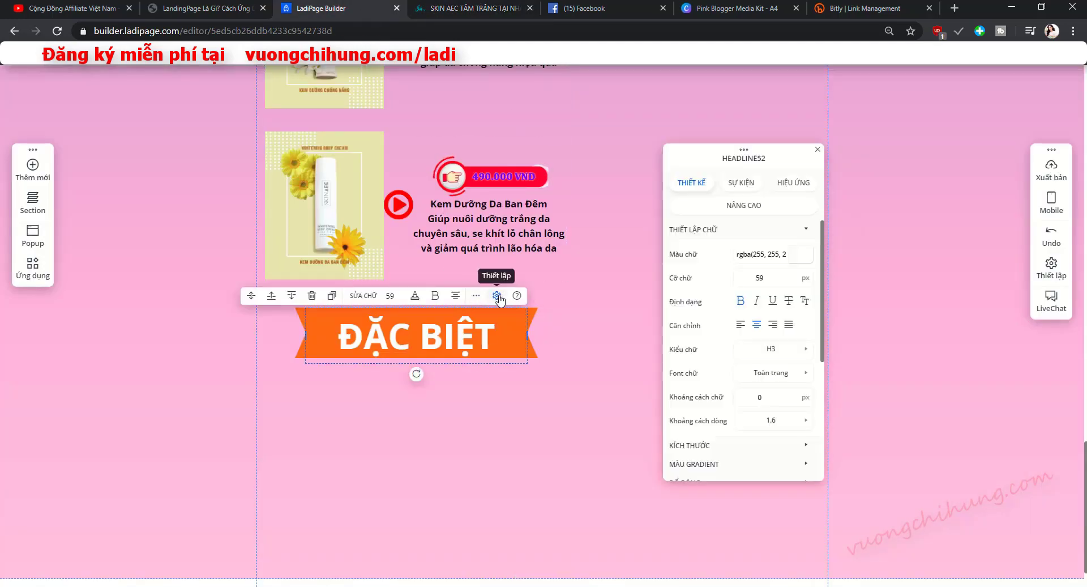
{"action": "left_click", "coordinate": [785, 383]}
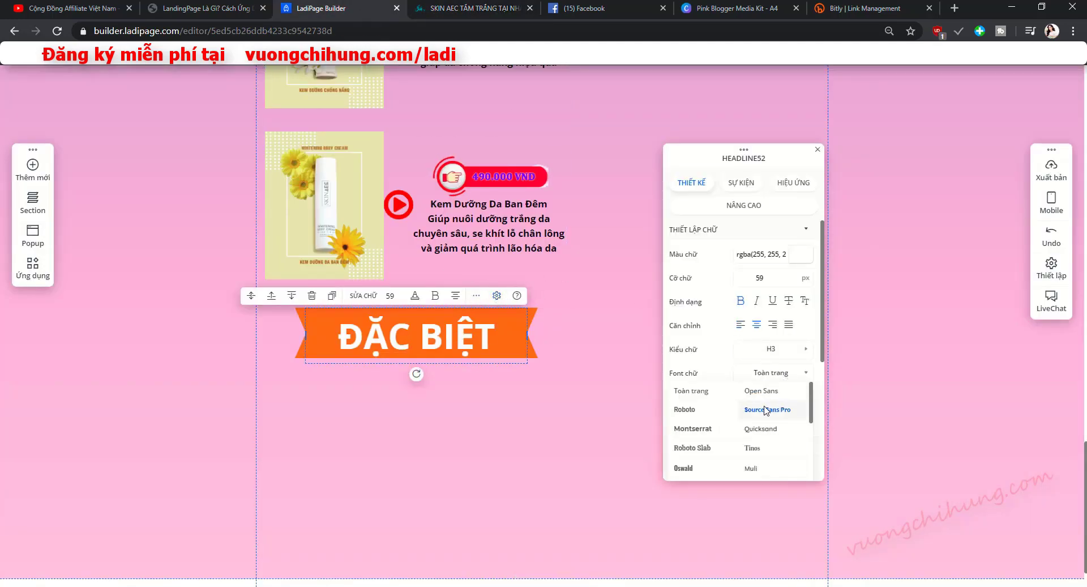
{"action": "left_click", "coordinate": [766, 409]}
{"action": "left_click", "coordinate": [779, 379]}
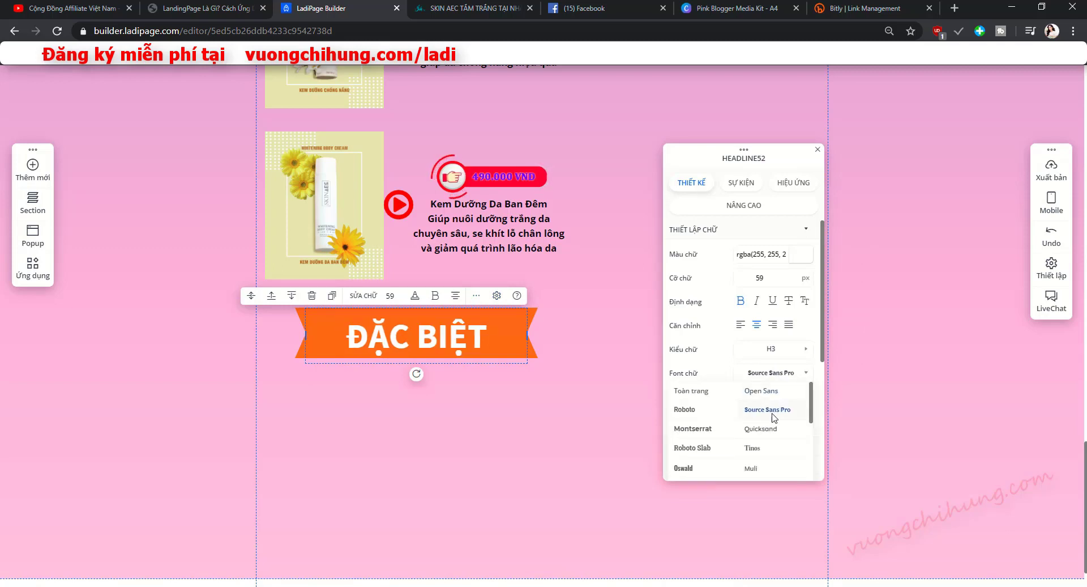
{"action": "left_click", "coordinate": [761, 428]}
{"action": "left_click", "coordinate": [621, 338]}
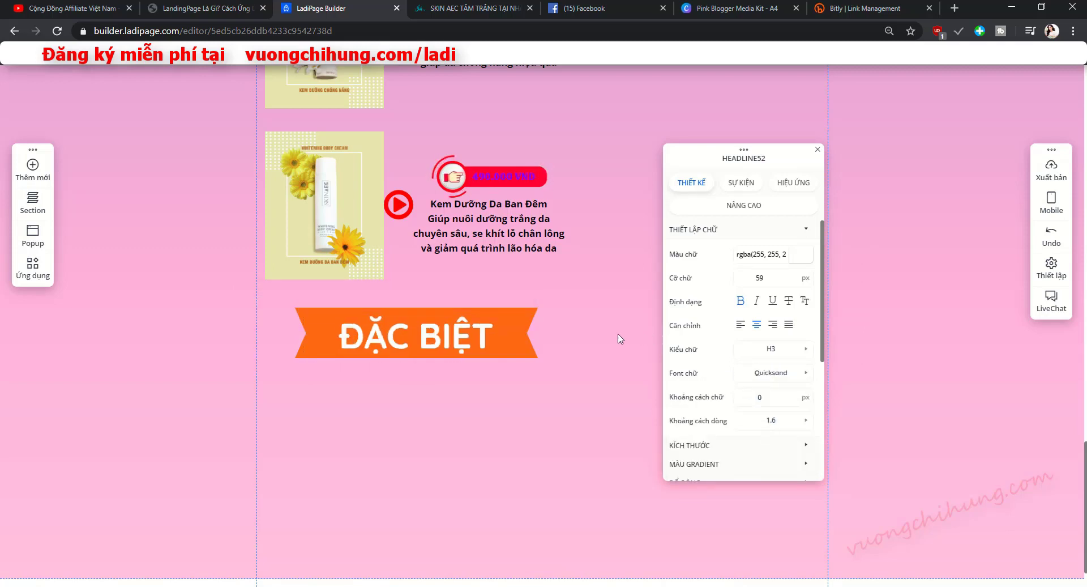
Add an image element and start an upload, cancelling the first selection of files 12 and 11.
{"action": "scroll", "coordinate": [811, 160], "scroll_direction": "up", "scroll_amount": 7}
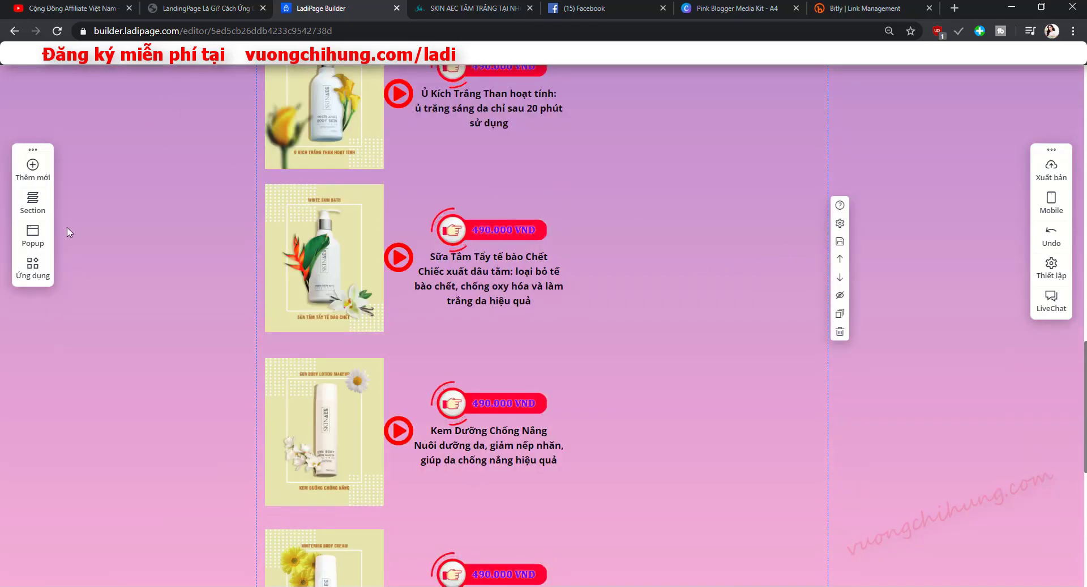
{"action": "left_click", "coordinate": [33, 169]}
{"action": "left_click_drag", "start_coordinate": [96, 172], "coordinate": [381, 176]}
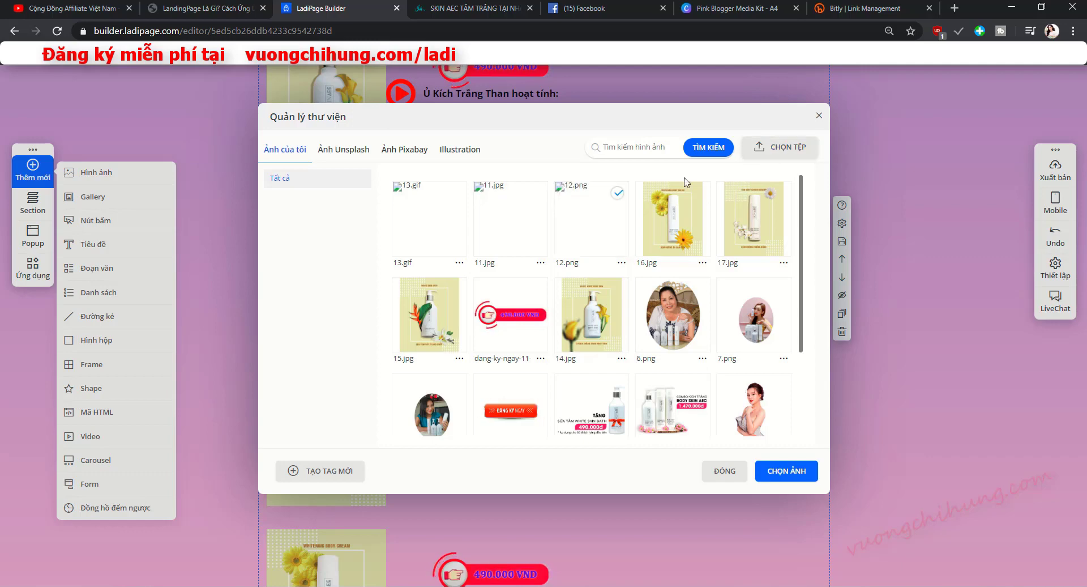
{"action": "left_click", "coordinate": [765, 153]}
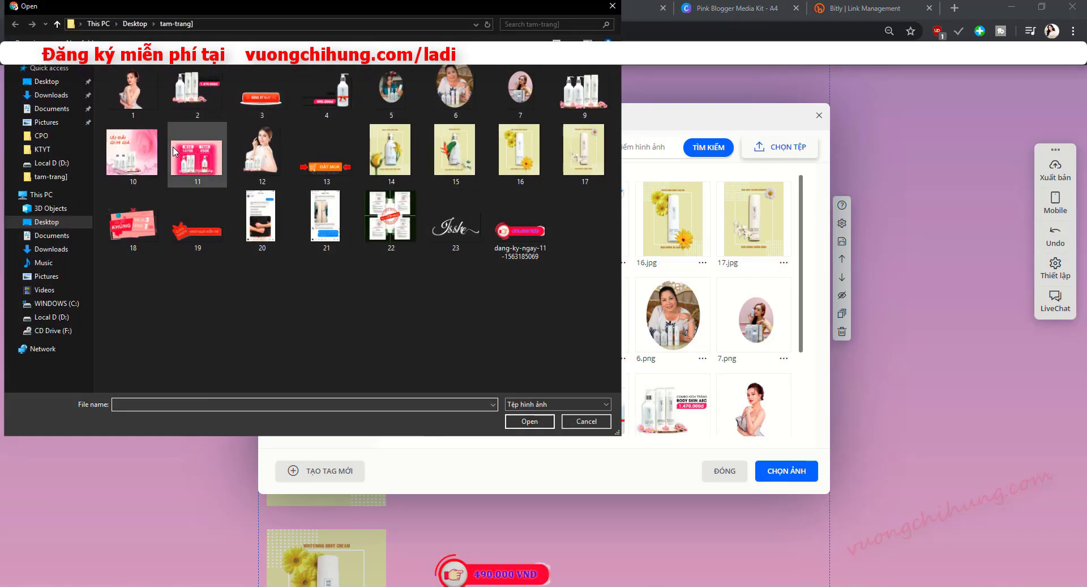
{"action": "left_click", "coordinate": [262, 151]}
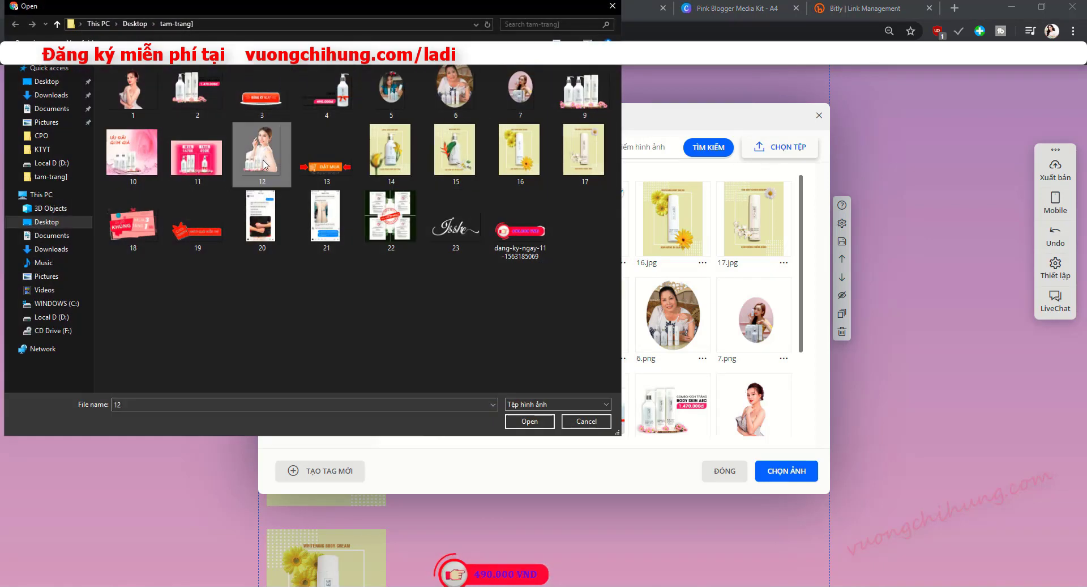
{"action": "left_click", "coordinate": [217, 168], "text": "ctrl"}
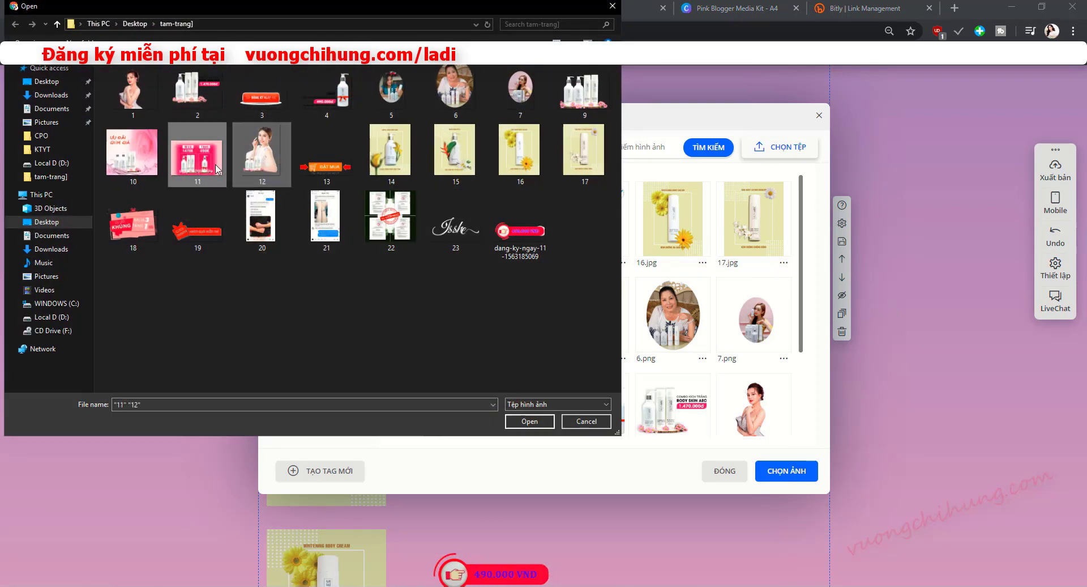
{"action": "left_click", "coordinate": [612, 7]}
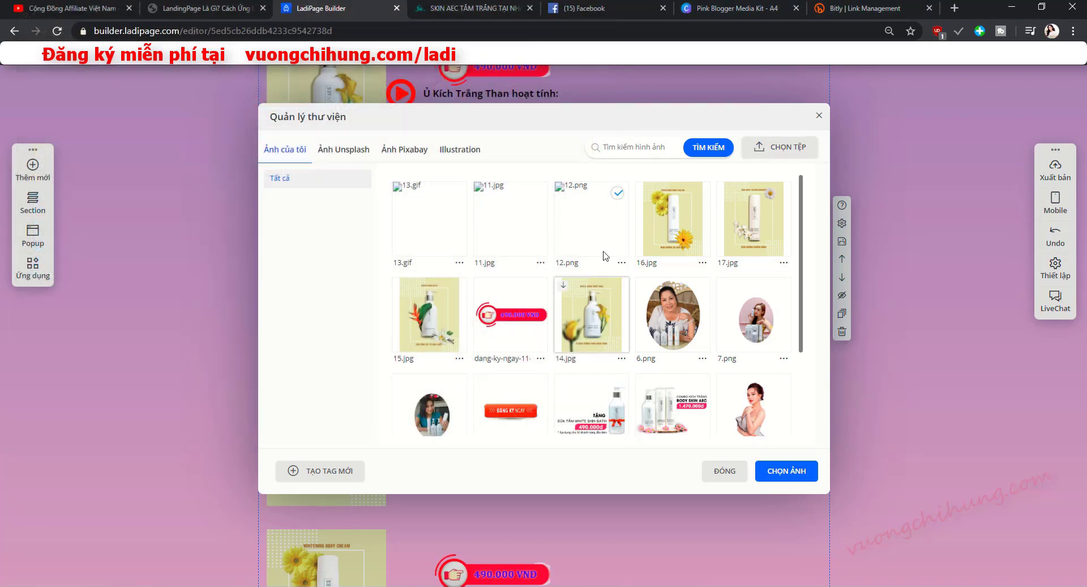
Upload 13.gif and 11.jpg to the image library, then close the library.
{"action": "left_click", "coordinate": [781, 147]}
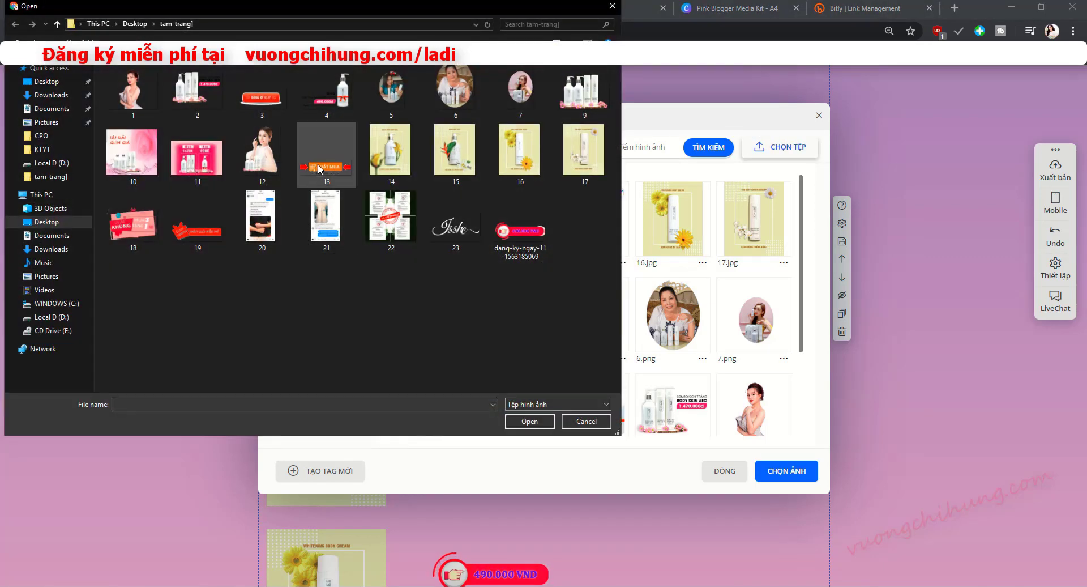
{"action": "left_click", "coordinate": [319, 168]}
{"action": "left_click", "coordinate": [201, 167], "text": "ctrl"}
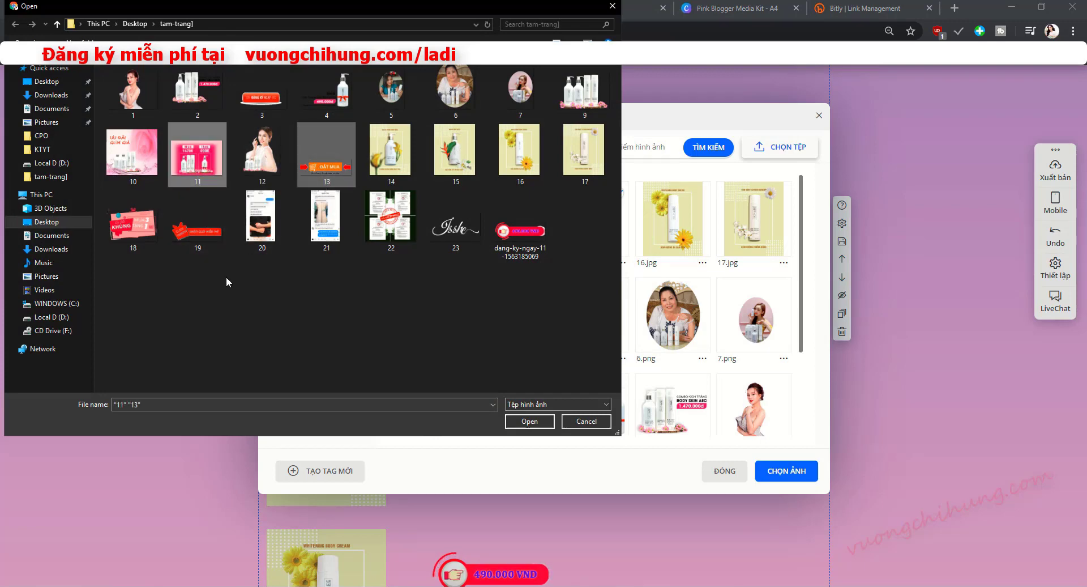
{"action": "left_click", "coordinate": [532, 421]}
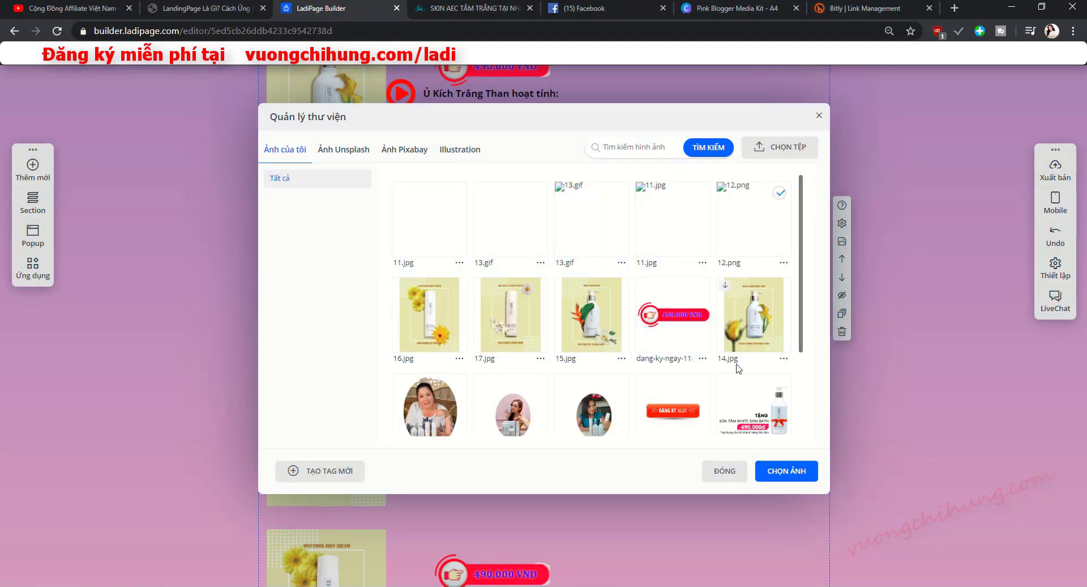
{"action": "left_click", "coordinate": [1085, 547]}
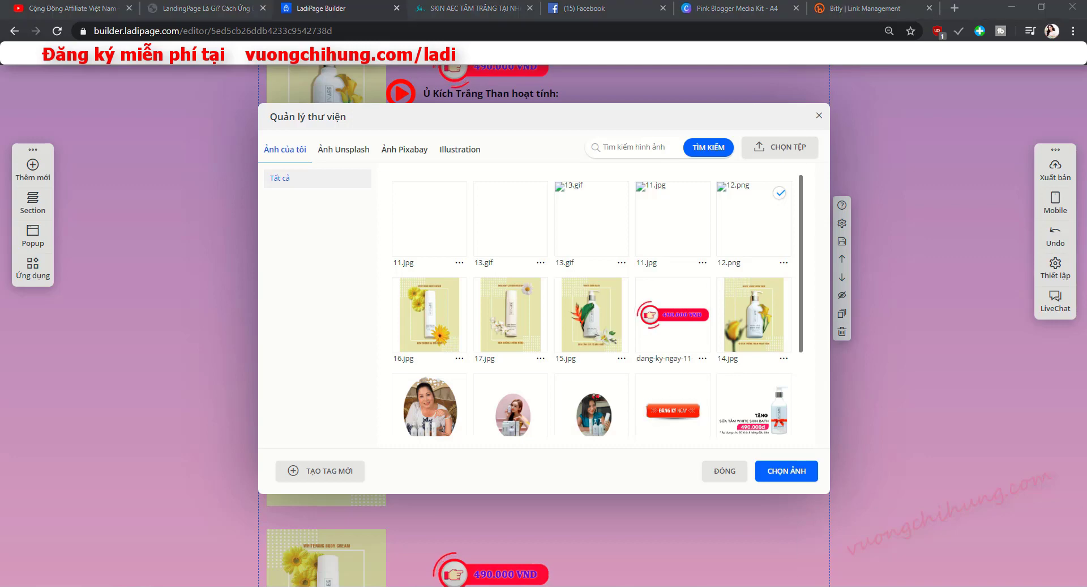
{"action": "left_click", "coordinate": [1033, 546]}
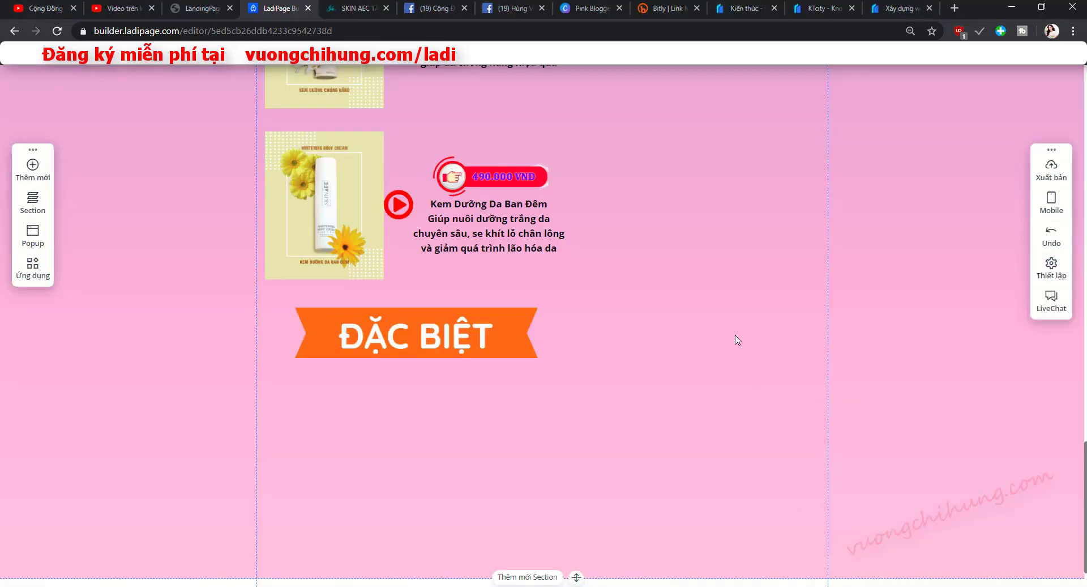
Insert the 12.png woman-with-products image from the image library.
{"action": "scroll", "coordinate": [738, 340], "scroll_direction": "up", "scroll_amount": 7}
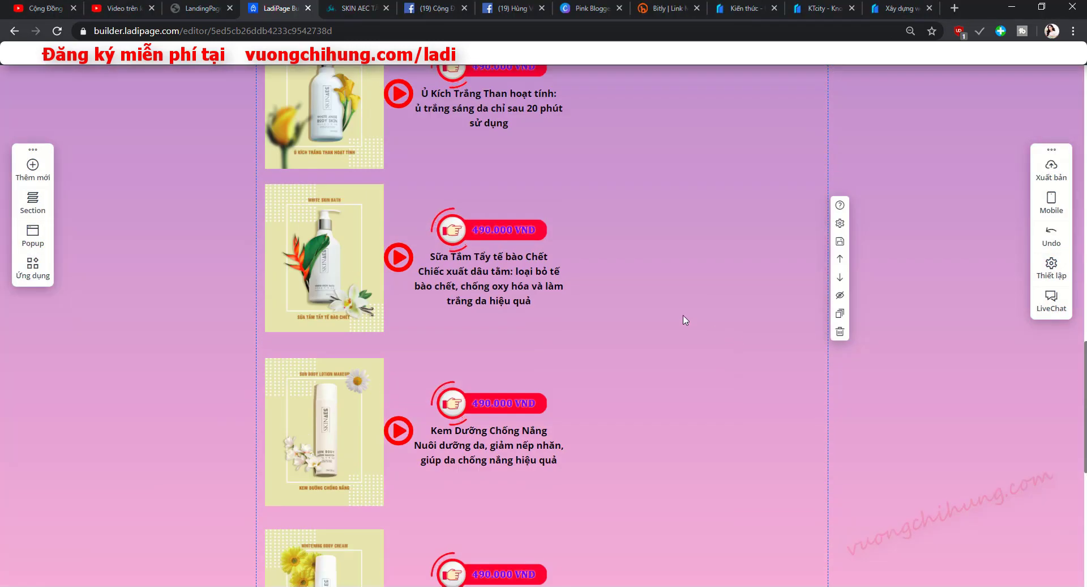
{"action": "left_click", "coordinate": [35, 166]}
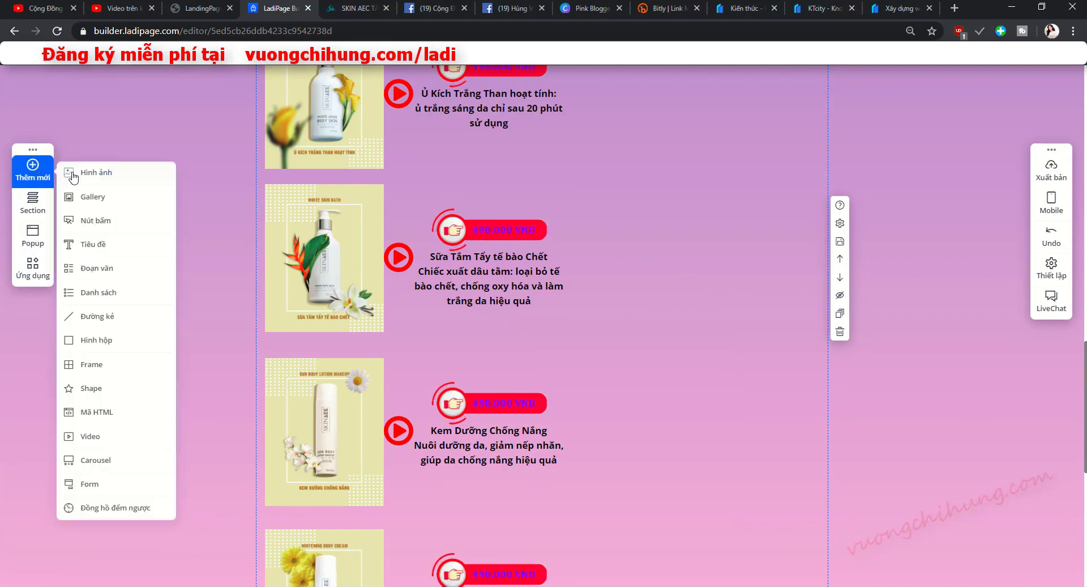
{"action": "left_click", "coordinate": [85, 172]}
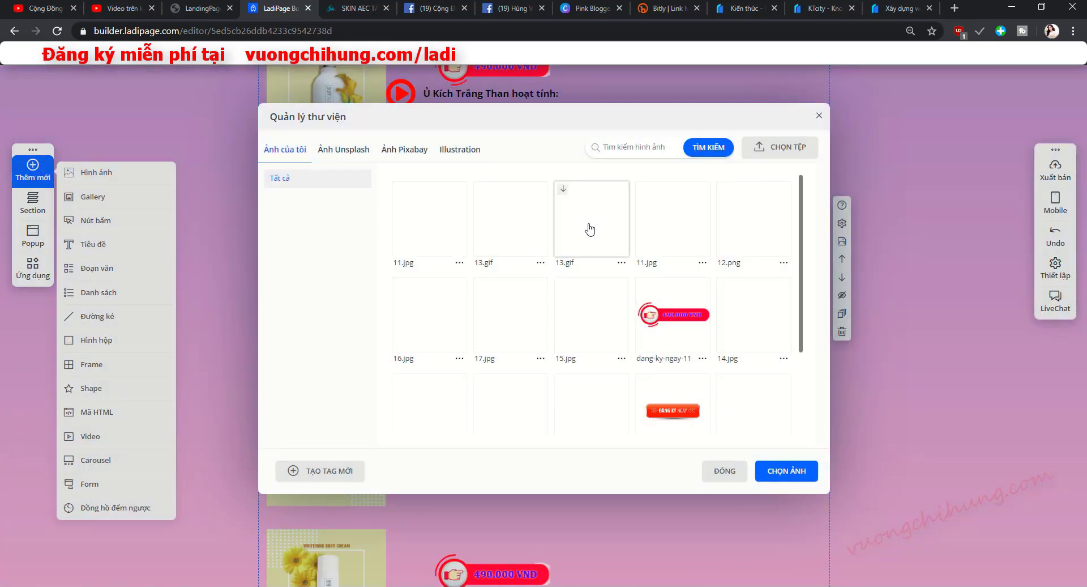
{"action": "left_click", "coordinate": [751, 227]}
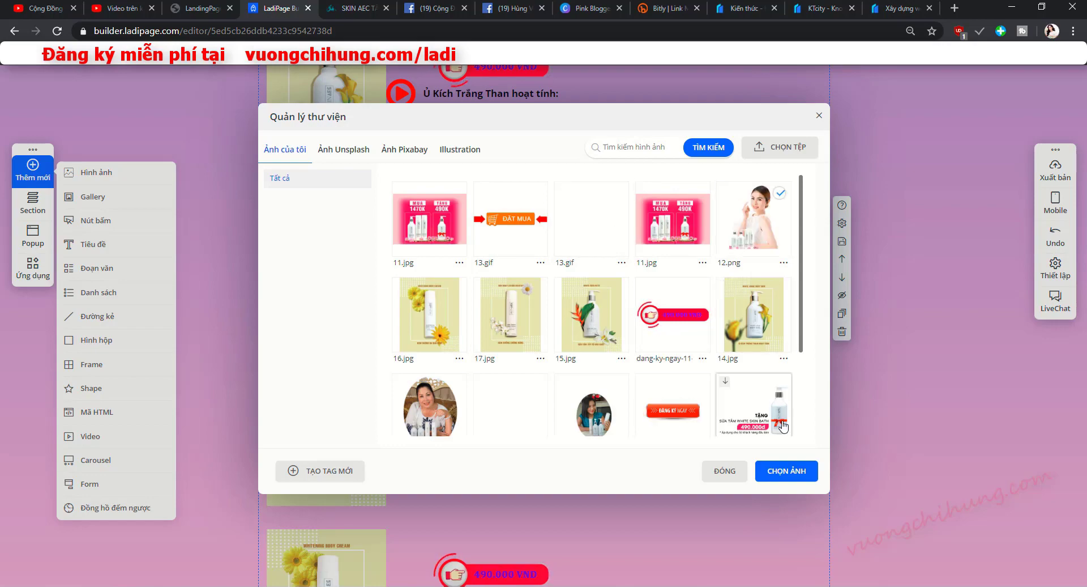
{"action": "left_click", "coordinate": [789, 471]}
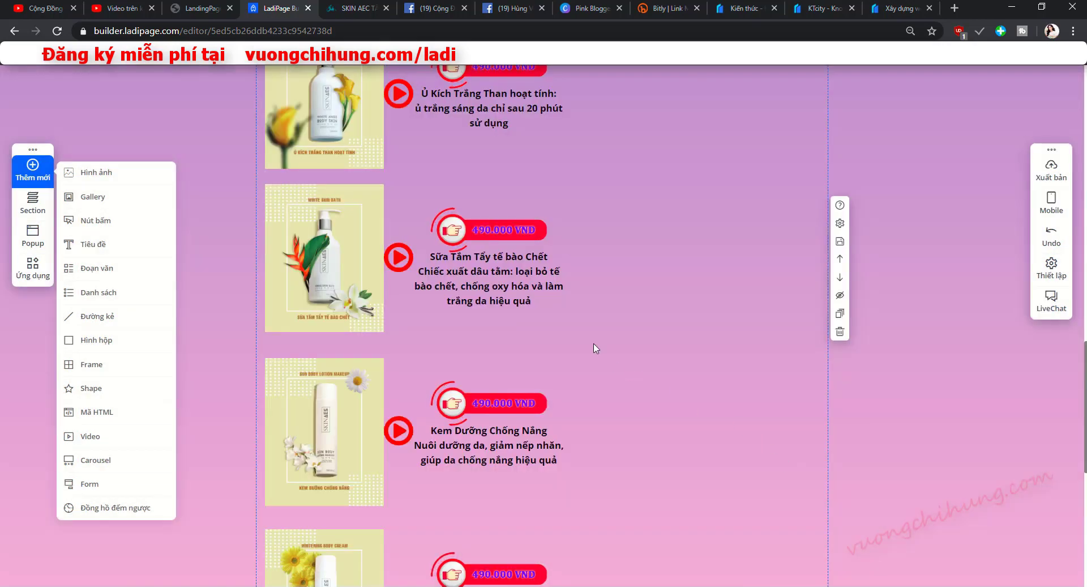
{"action": "left_click", "coordinate": [951, 397]}
Move the woman image to the right of the product list.
{"action": "scroll", "coordinate": [930, 411], "scroll_direction": "up", "scroll_amount": 5}
{"action": "scroll", "coordinate": [918, 404], "scroll_direction": "down", "scroll_amount": 5}
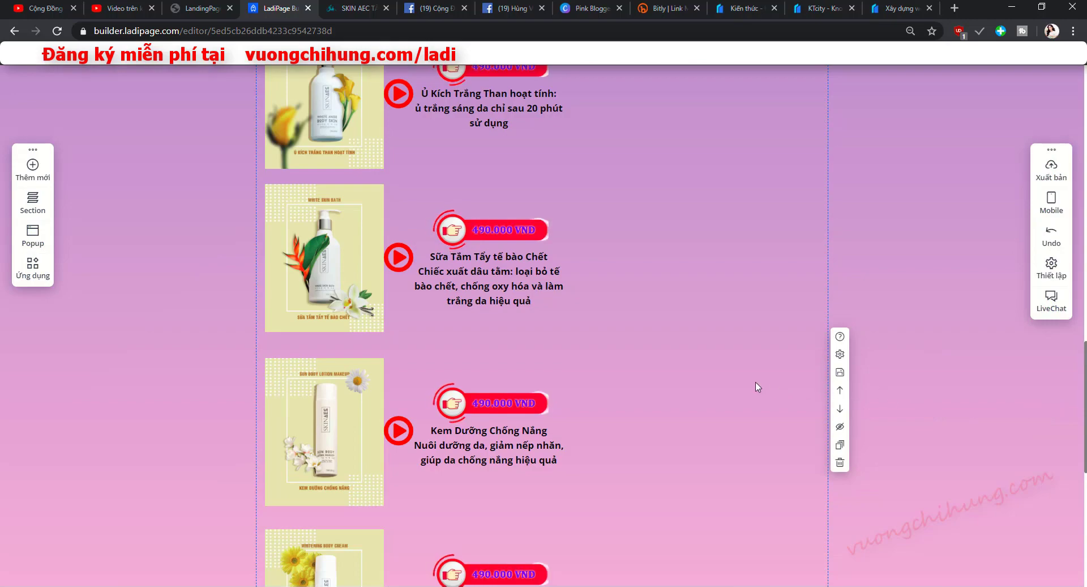
{"action": "scroll", "coordinate": [755, 383], "scroll_direction": "down", "scroll_amount": 7}
{"action": "scroll", "coordinate": [755, 384], "scroll_direction": "up", "scroll_amount": 7}
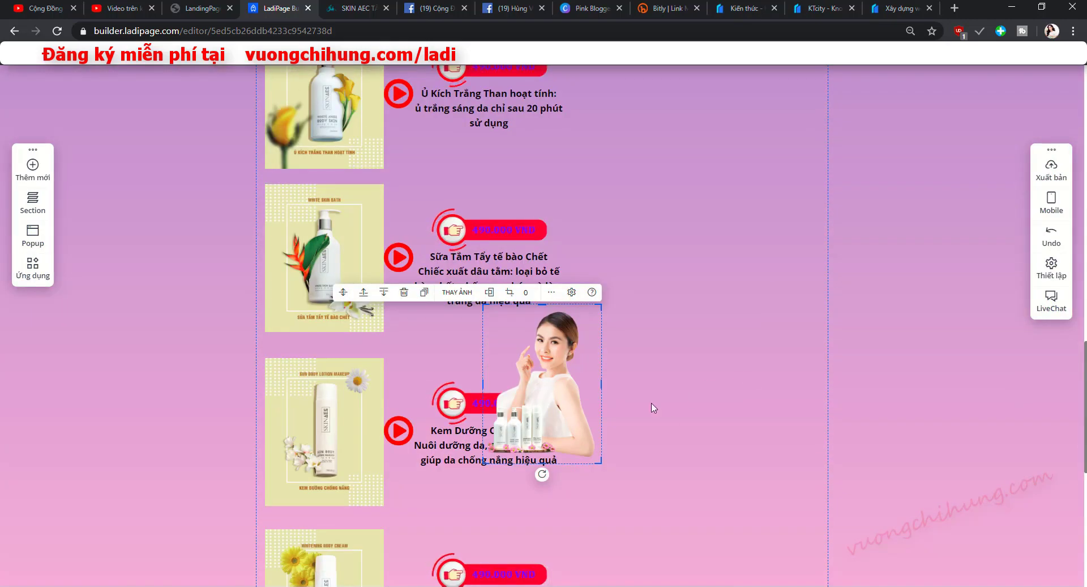
{"action": "left_click_drag", "start_coordinate": [569, 374], "coordinate": [775, 319]}
{"action": "scroll", "coordinate": [774, 319], "scroll_direction": "up", "scroll_amount": 5}
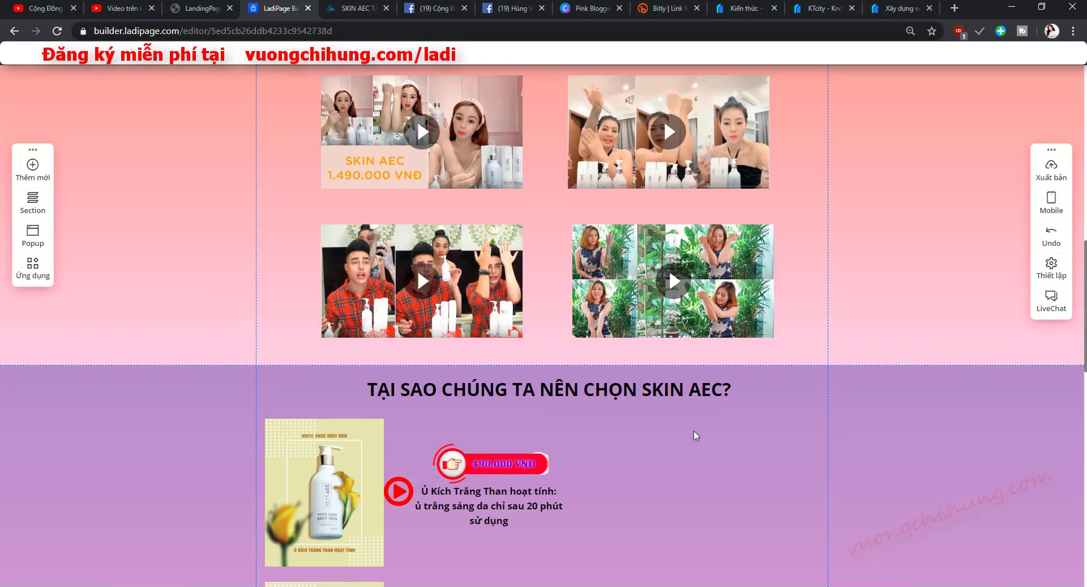
{"action": "scroll", "coordinate": [694, 431], "scroll_direction": "down", "scroll_amount": 5}
{"action": "left_click_drag", "start_coordinate": [716, 234], "coordinate": [589, 73]}
{"action": "scroll", "coordinate": [668, 259], "scroll_direction": "up", "scroll_amount": 1}
{"action": "scroll", "coordinate": [668, 259], "scroll_direction": "up", "scroll_amount": 3}
{"action": "left_click_drag", "start_coordinate": [589, 275], "coordinate": [568, 247]}
{"action": "left_click", "coordinate": [845, 343]}
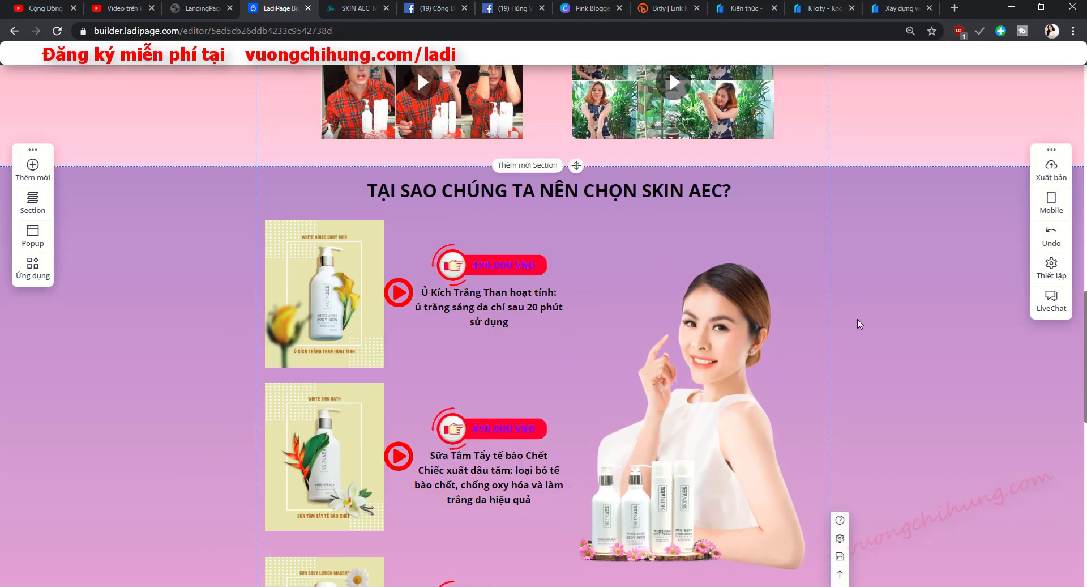
Align the woman image with the demo page and enlarge it to about 429x575.
{"action": "left_click", "coordinate": [356, 7]}
{"action": "scroll", "coordinate": [520, 269], "scroll_direction": "up", "scroll_amount": 15}
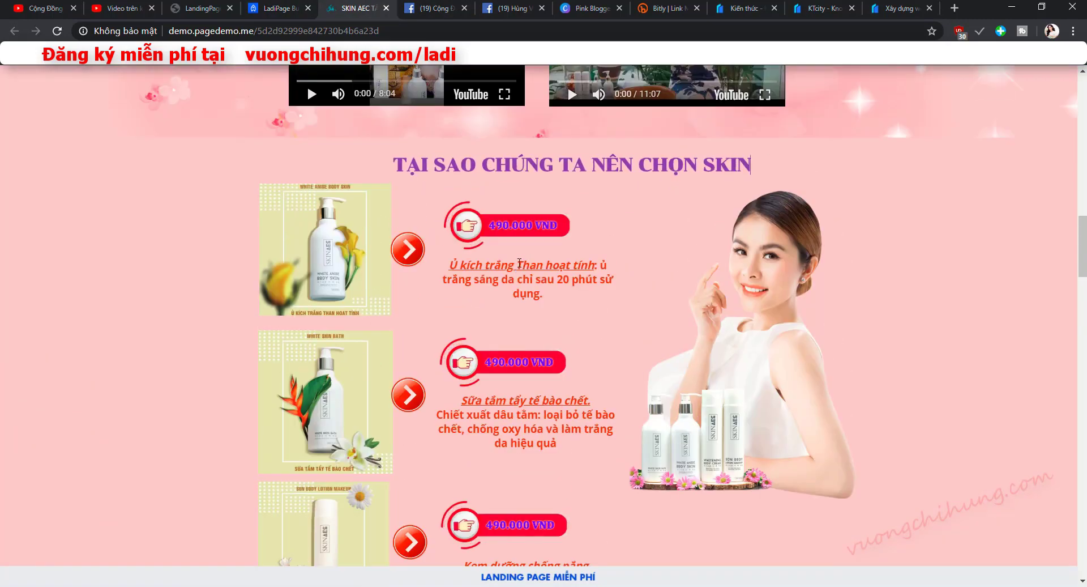
{"action": "left_click", "coordinate": [318, 13]}
{"action": "left_click_drag", "start_coordinate": [721, 348], "coordinate": [727, 307]}
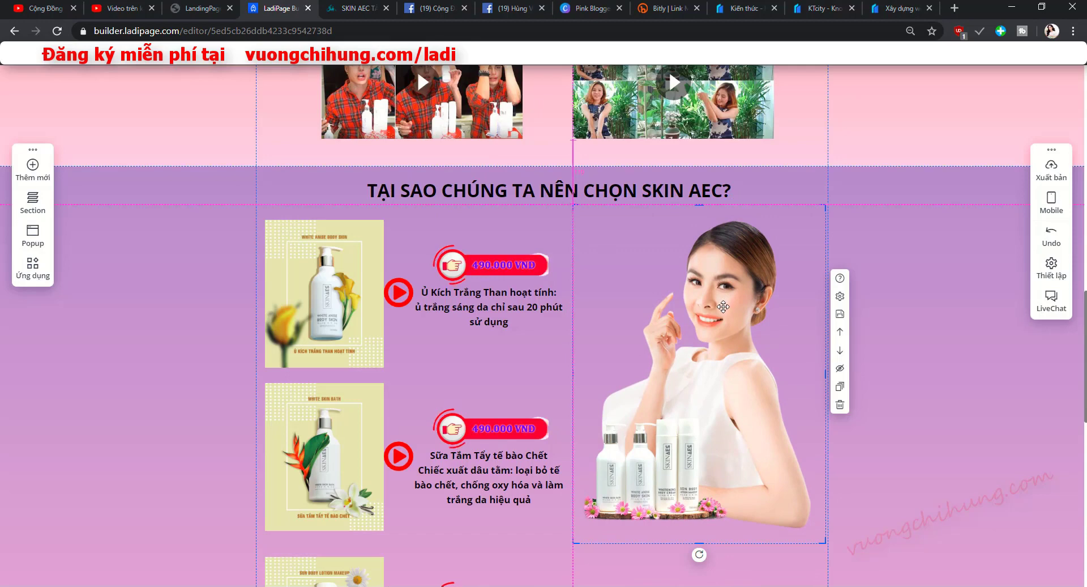
{"action": "left_click_drag", "start_coordinate": [827, 205], "coordinate": [836, 201]}
{"action": "scroll", "coordinate": [912, 308], "scroll_direction": "down", "scroll_amount": 4}
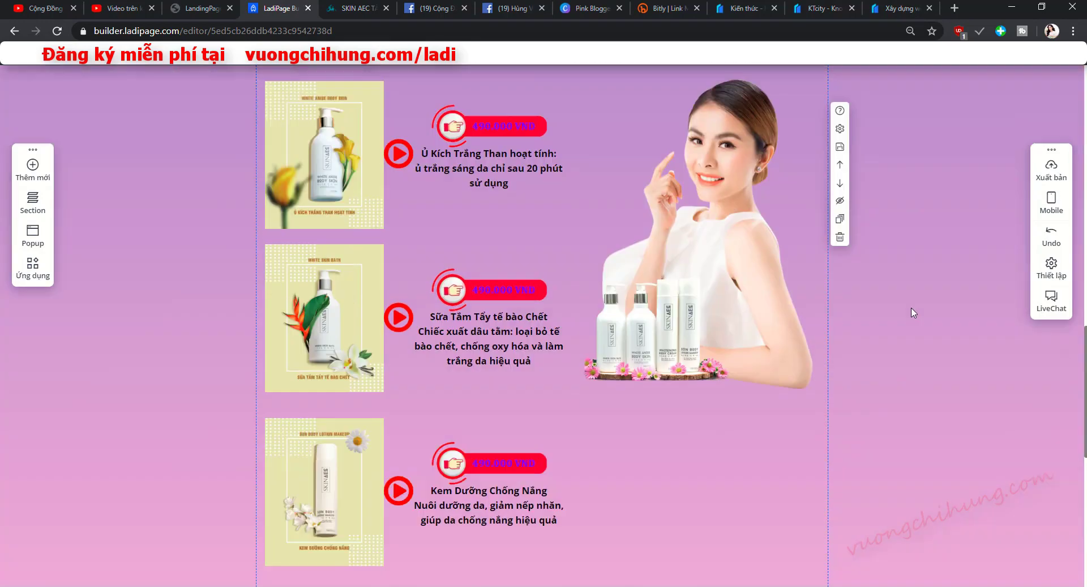
{"action": "left_click", "coordinate": [377, 15]}
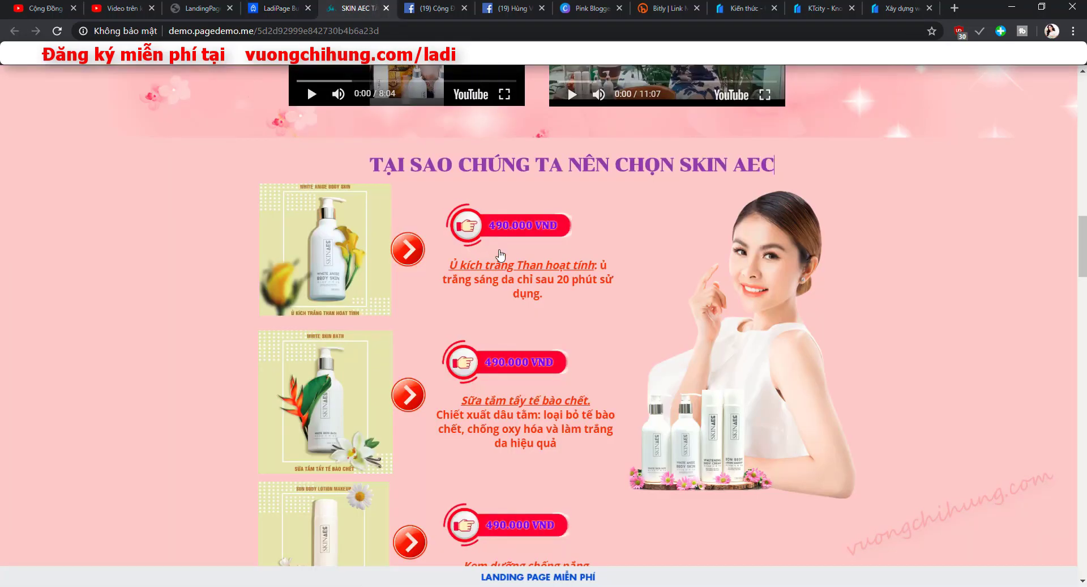
{"action": "scroll", "coordinate": [520, 260], "scroll_direction": "down", "scroll_amount": 7}
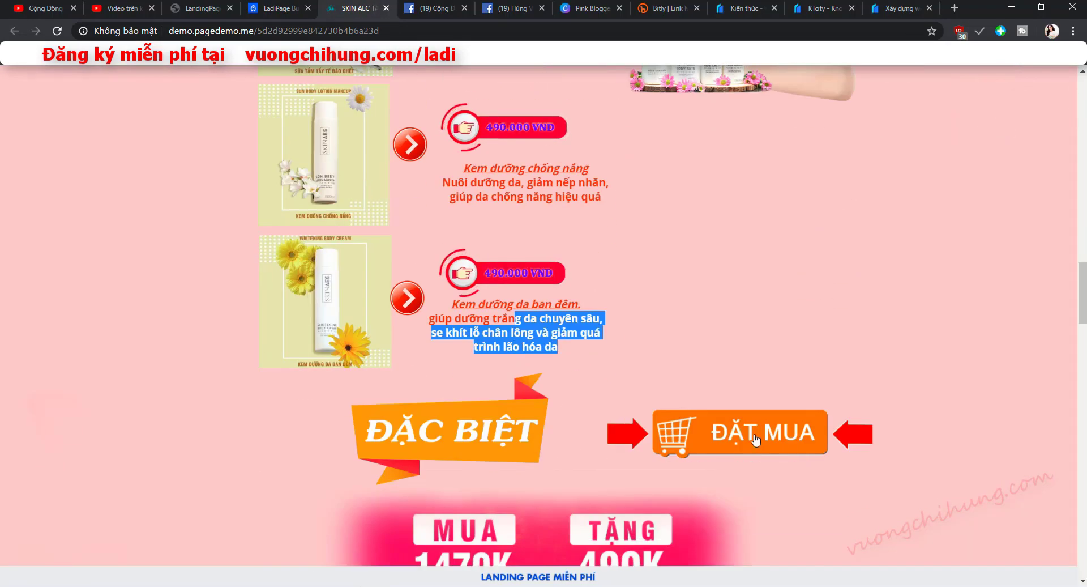
{"action": "left_click", "coordinate": [300, 8]}
{"action": "scroll", "coordinate": [676, 334], "scroll_direction": "down", "scroll_amount": 7}
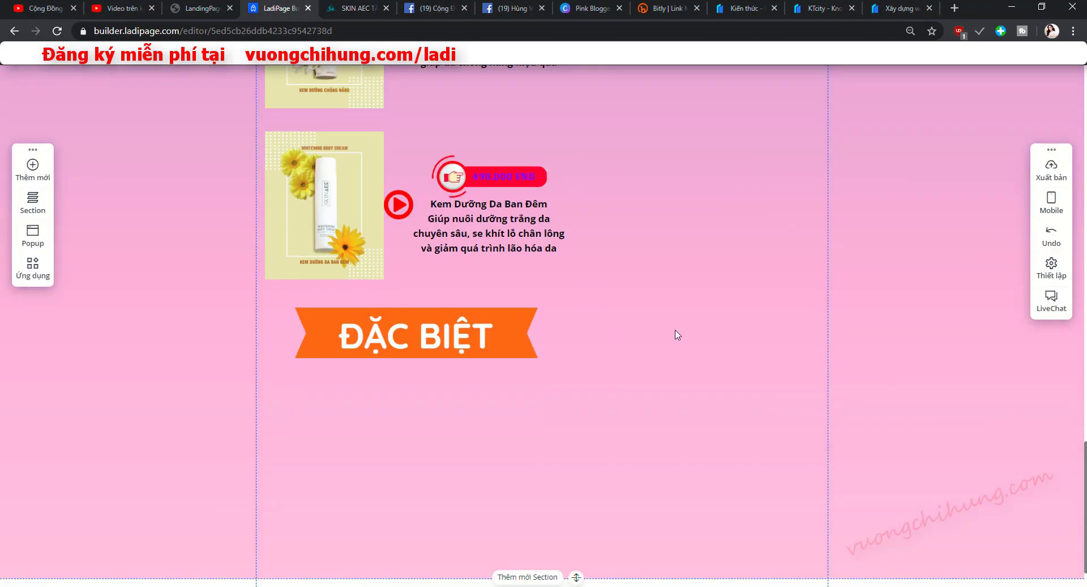
{"action": "left_click", "coordinate": [47, 166]}
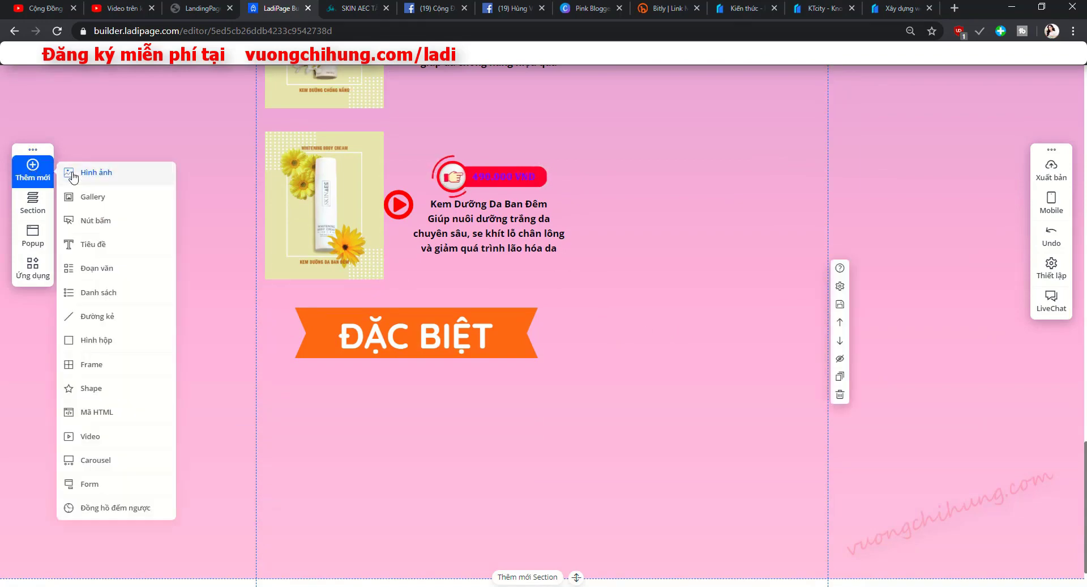
Insert the 13.gif ĐẶT MUA image beside the ĐẶC BIỆT banner, lowered to line up with it.
{"action": "left_click", "coordinate": [72, 173]}
{"action": "left_click", "coordinate": [499, 210]}
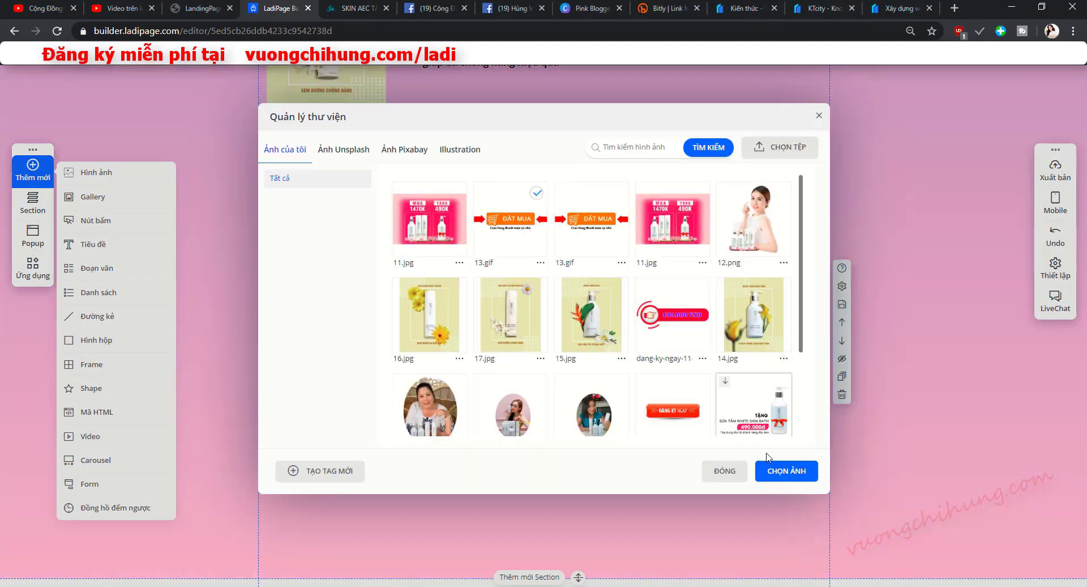
{"action": "left_click", "coordinate": [784, 470]}
{"action": "left_click_drag", "start_coordinate": [498, 327], "coordinate": [452, 274]}
{"action": "left_click_drag", "start_coordinate": [667, 315], "coordinate": [668, 335]}
{"action": "left_click", "coordinate": [358, 7]}
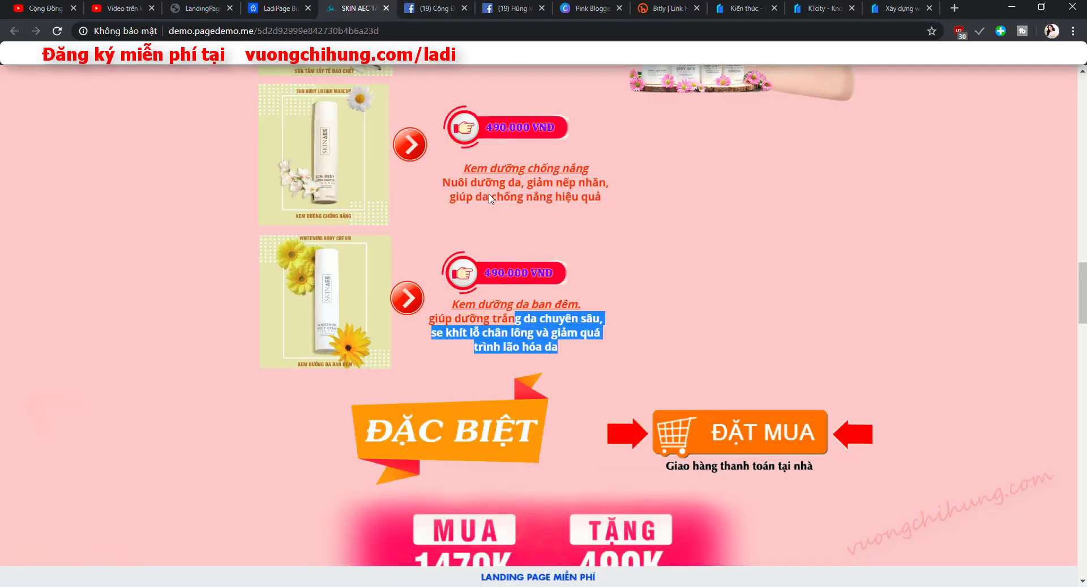
{"action": "scroll", "coordinate": [819, 355], "scroll_direction": "down", "scroll_amount": 3}
{"action": "scroll", "coordinate": [635, 353], "scroll_direction": "down", "scroll_amount": 3}
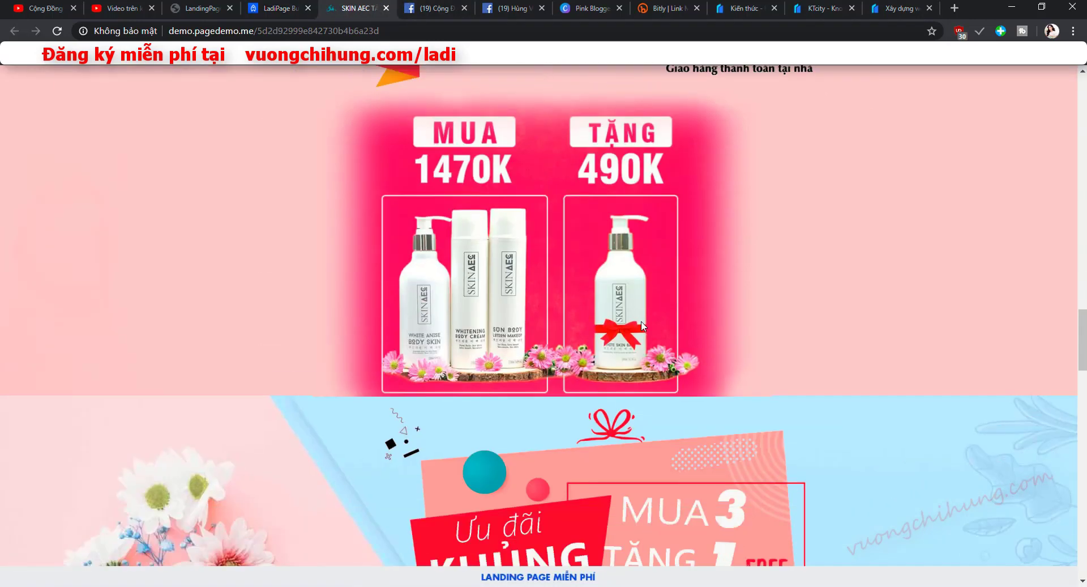
{"action": "scroll", "coordinate": [634, 352], "scroll_direction": "up", "scroll_amount": 3}
{"action": "scroll", "coordinate": [635, 353], "scroll_direction": "down", "scroll_amount": 3}
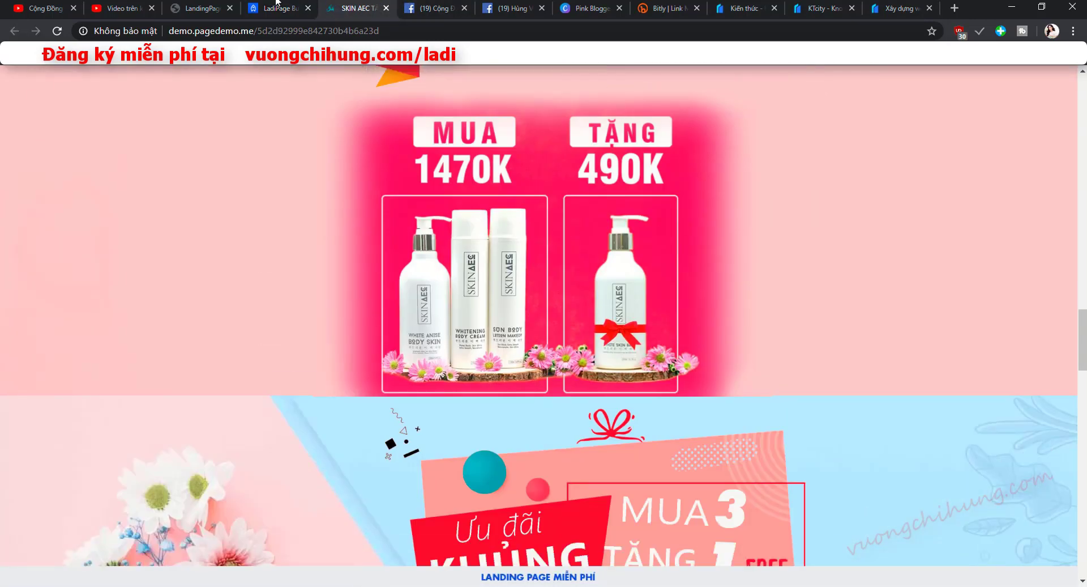
{"action": "left_click", "coordinate": [277, 6]}
{"action": "left_click", "coordinate": [509, 413]}
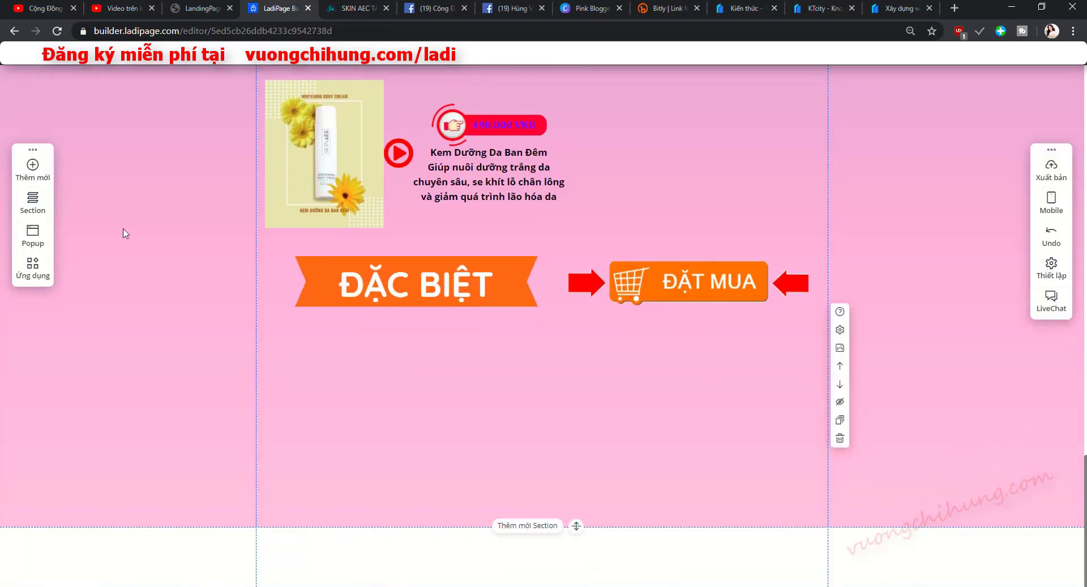
Insert the 11.jpg MUA/TẶNG image below the ĐẶC BIỆT row and enlarge it.
{"action": "left_click", "coordinate": [32, 169]}
{"action": "left_click", "coordinate": [94, 172]}
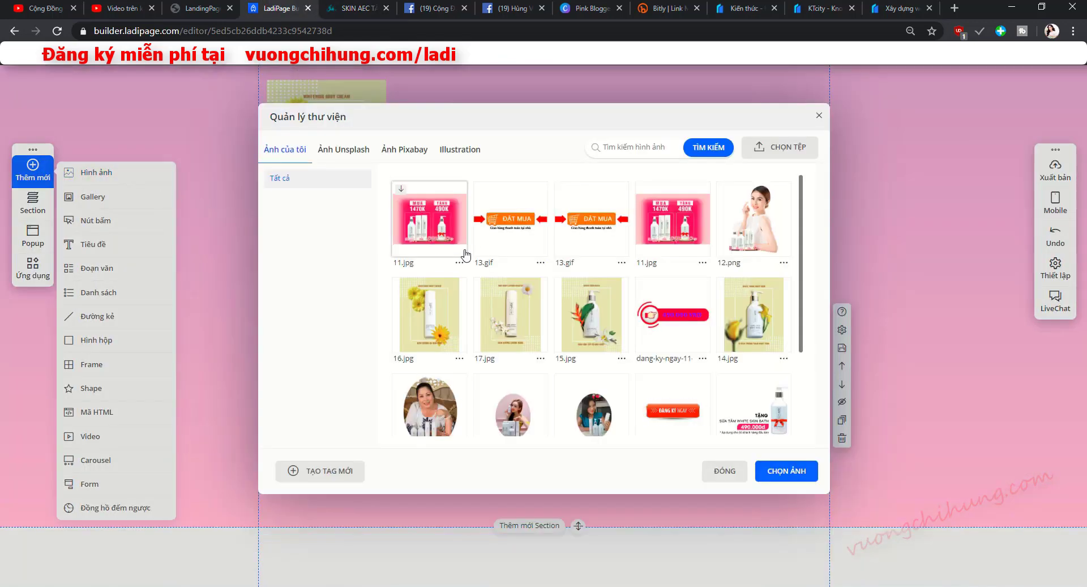
{"action": "left_click", "coordinate": [464, 250]}
{"action": "left_click", "coordinate": [786, 471]}
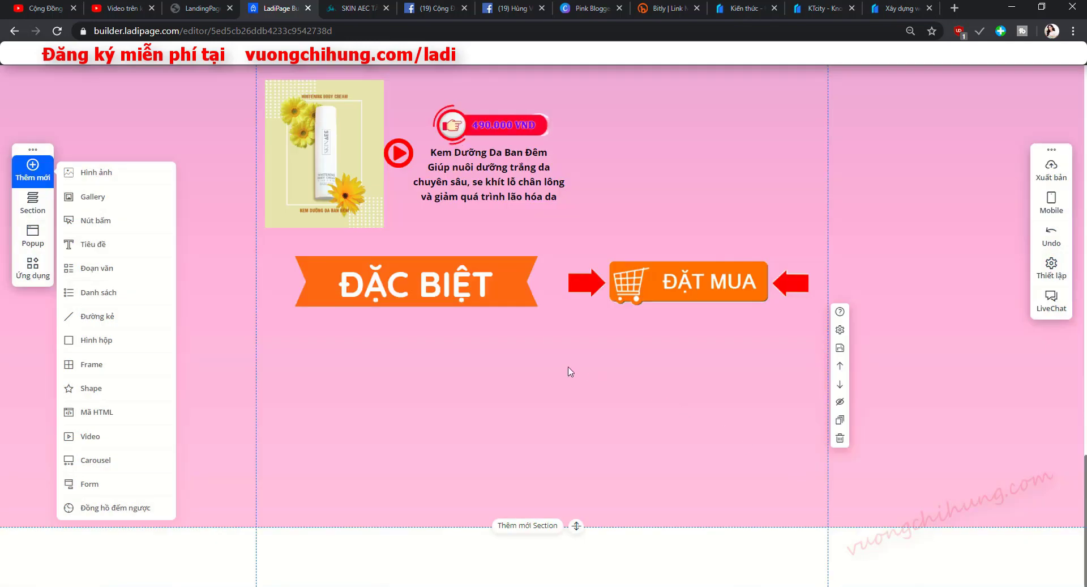
{"action": "left_click_drag", "start_coordinate": [564, 346], "coordinate": [520, 512]}
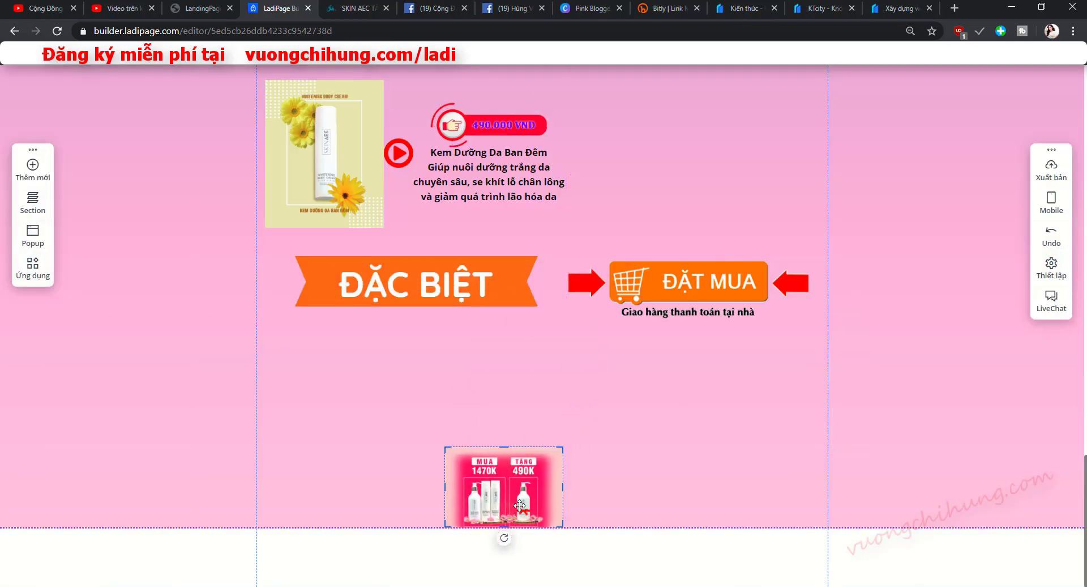
{"action": "left_click_drag", "start_coordinate": [564, 448], "coordinate": [860, 325]}
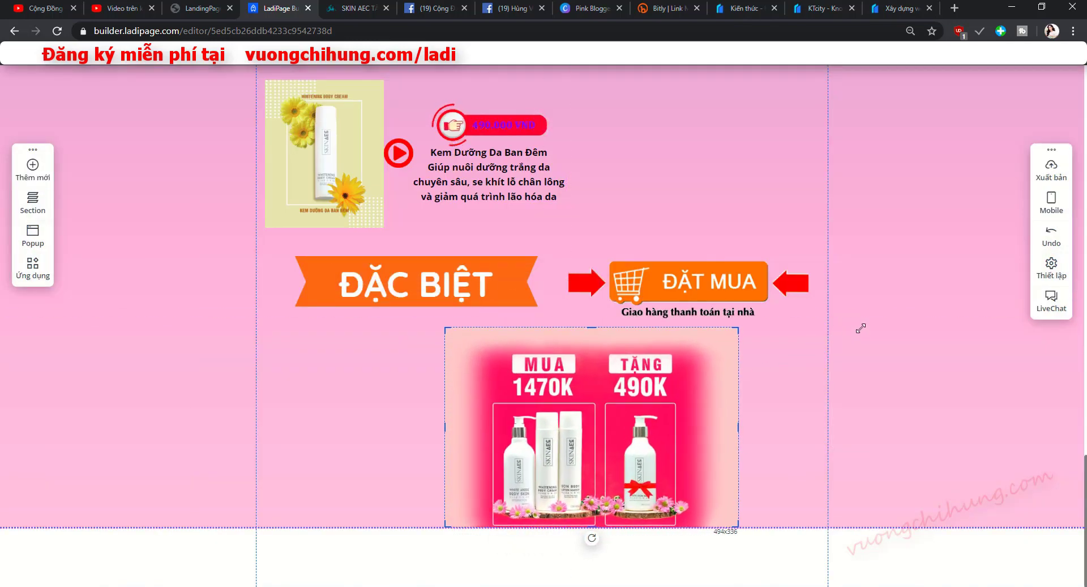
{"action": "left_click", "coordinate": [793, 488]}
Enlarge the MUA/TẶNG image further and shift it about 40 px left.
{"action": "left_click_drag", "start_coordinate": [577, 525], "coordinate": [583, 573]}
{"action": "scroll", "coordinate": [594, 396], "scroll_direction": "down", "scroll_amount": 1}
{"action": "left_click_drag", "start_coordinate": [602, 391], "coordinate": [558, 385]}
{"action": "left_click_drag", "start_coordinate": [693, 474], "coordinate": [769, 523]}
{"action": "left_click_drag", "start_coordinate": [688, 488], "coordinate": [665, 488]}
{"action": "left_click", "coordinate": [814, 437]}
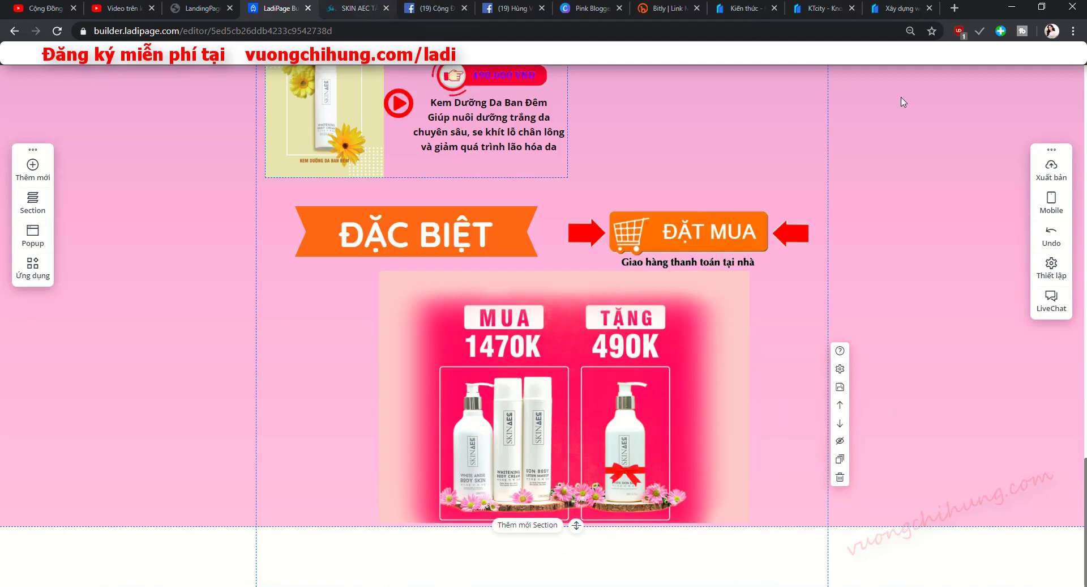
Save the page with Lưu and review the demo page's next sections.
{"action": "mouse_move", "coordinate": [1054, 177]}
{"action": "left_click", "coordinate": [944, 209]}
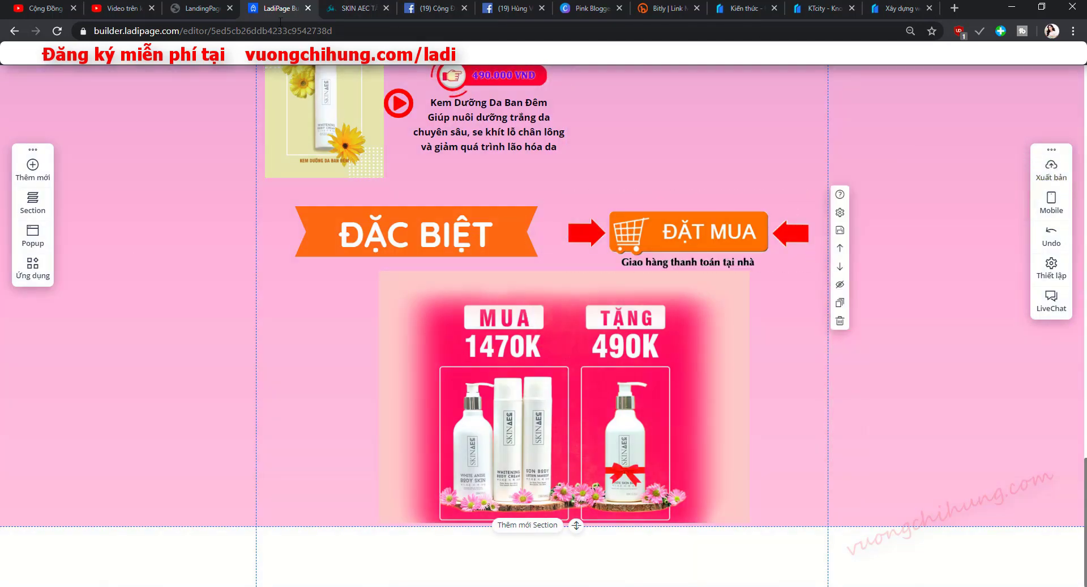
{"action": "left_click", "coordinate": [344, 5]}
{"action": "scroll", "coordinate": [218, 275], "scroll_direction": "down", "scroll_amount": 7}
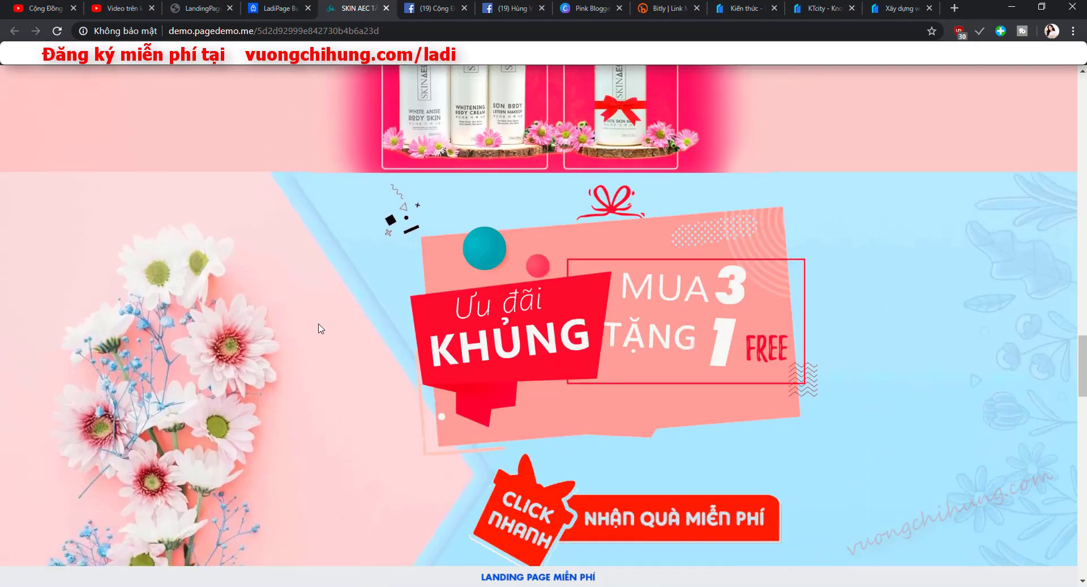
{"action": "scroll", "coordinate": [481, 316], "scroll_direction": "down", "scroll_amount": 7}
{"action": "scroll", "coordinate": [566, 306], "scroll_direction": "up", "scroll_amount": 10}
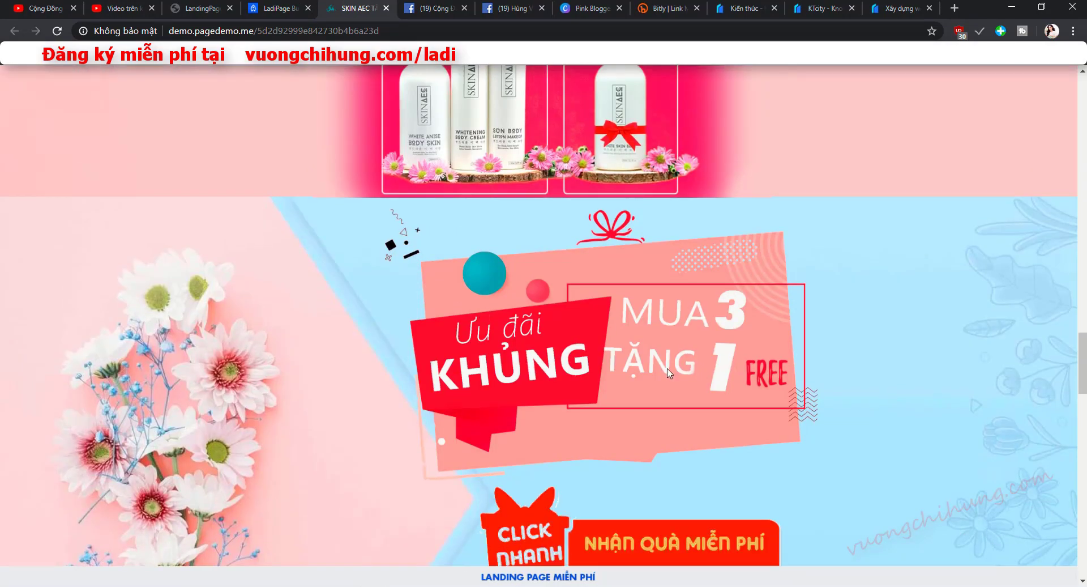
{"action": "scroll", "coordinate": [677, 294], "scroll_direction": "down", "scroll_amount": 3}
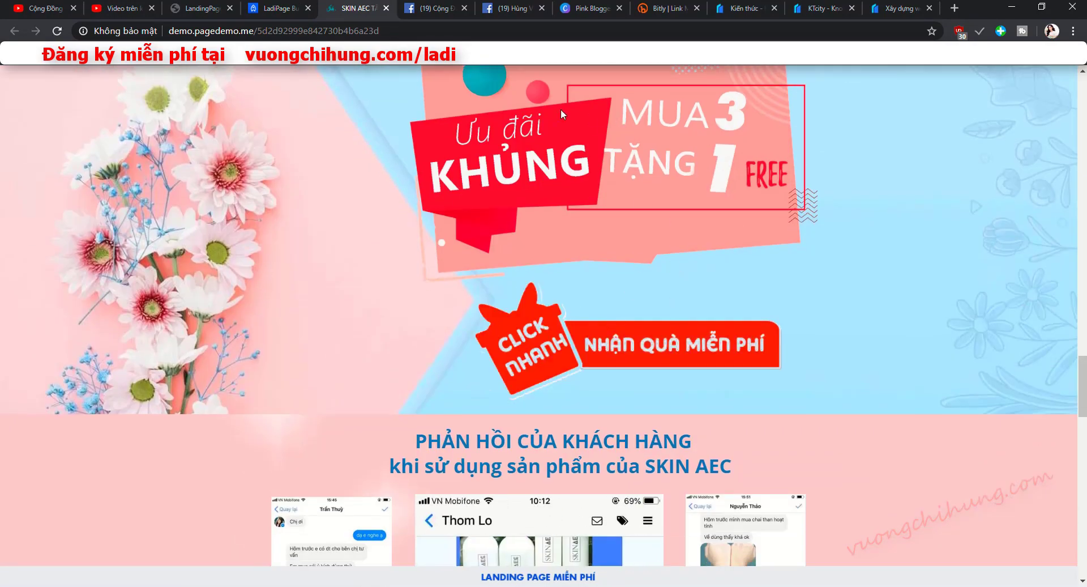
{"action": "left_click", "coordinate": [276, 8]}
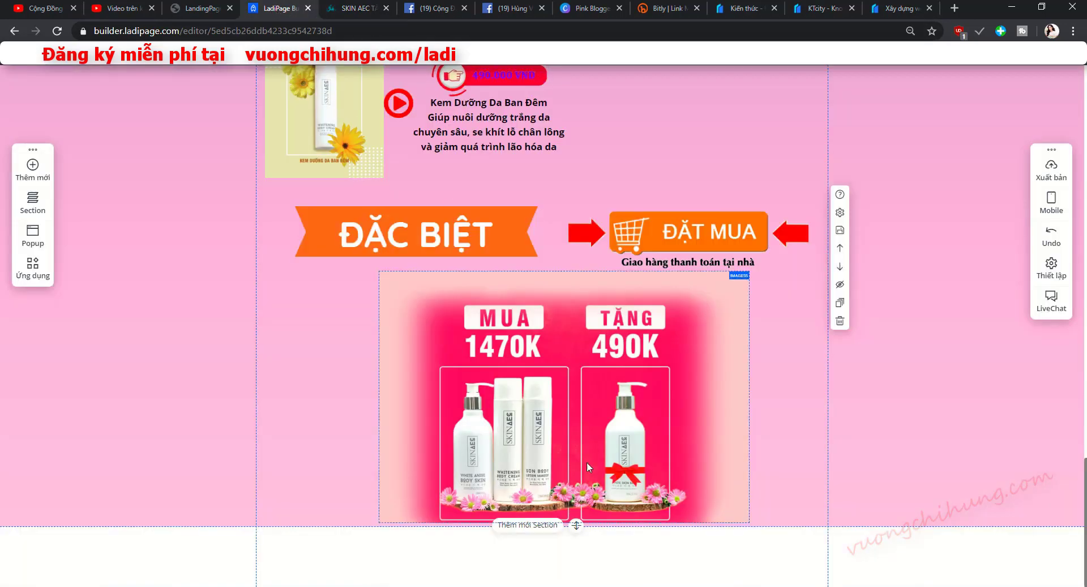
Add a blank SECTION TRẮNG below the offer image.
{"action": "left_click", "coordinate": [545, 527]}
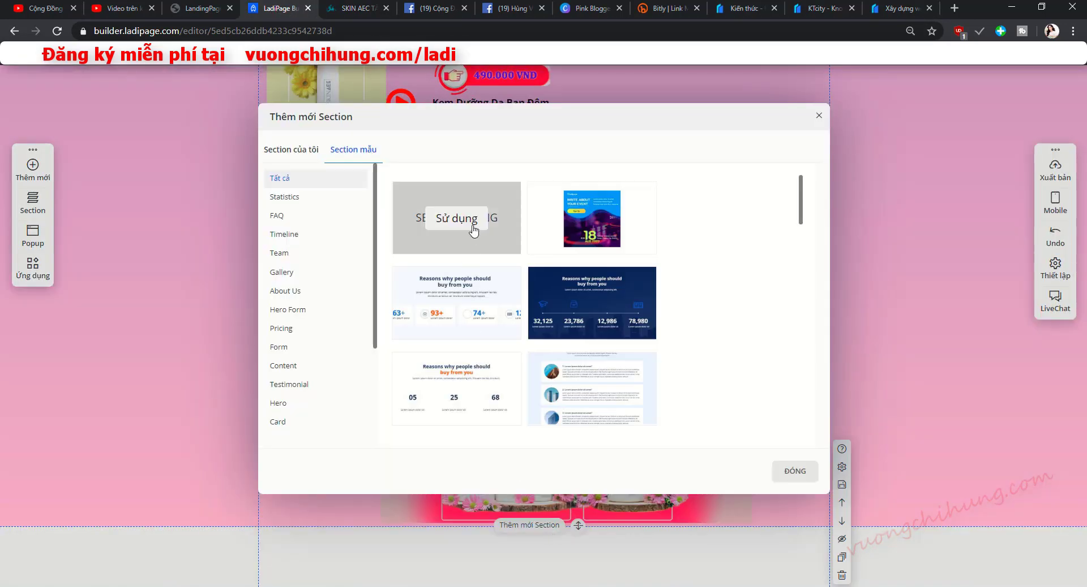
{"action": "left_click", "coordinate": [475, 220]}
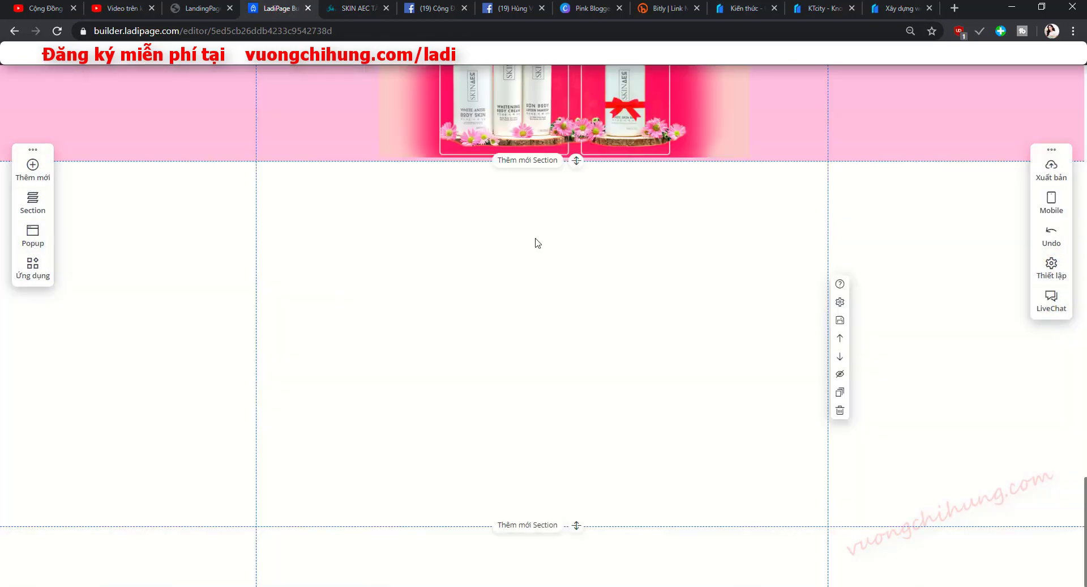
{"action": "left_click", "coordinate": [354, 8]}
{"action": "scroll", "coordinate": [299, 225], "scroll_direction": "up", "scroll_amount": 4}
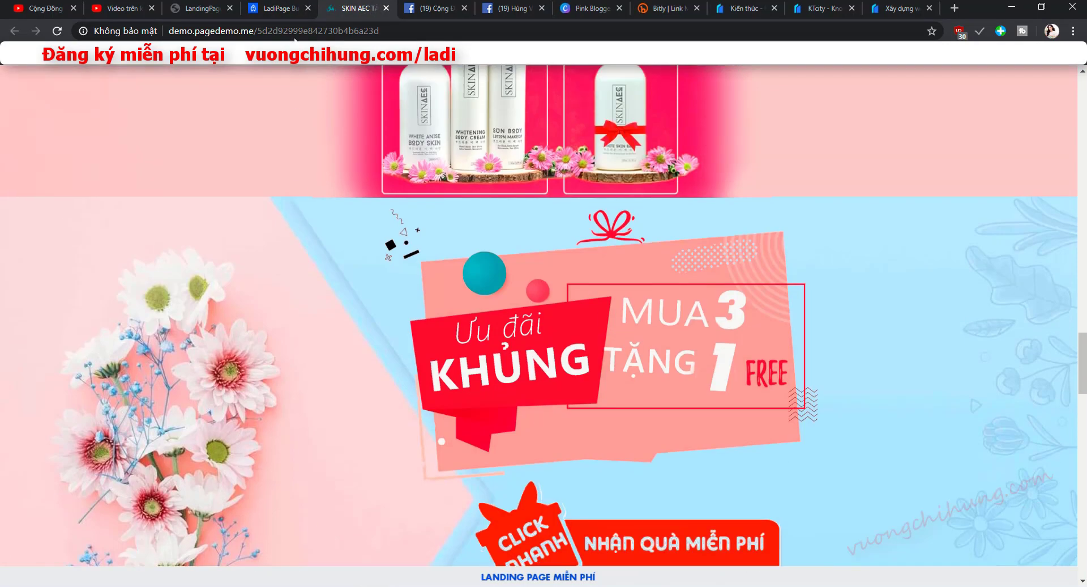
{"action": "left_click", "coordinate": [306, 7]}
Give the new section a pink preset gradient background after trying several Gradient mẫu swatches.
{"action": "left_click", "coordinate": [842, 261]}
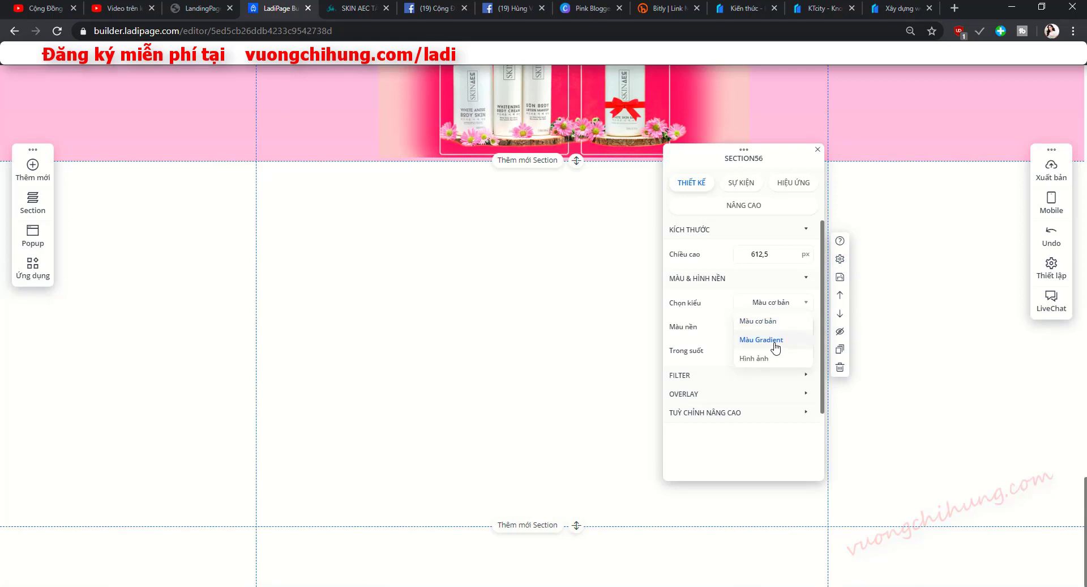
{"action": "left_click", "coordinate": [774, 341]}
{"action": "left_click", "coordinate": [769, 354]}
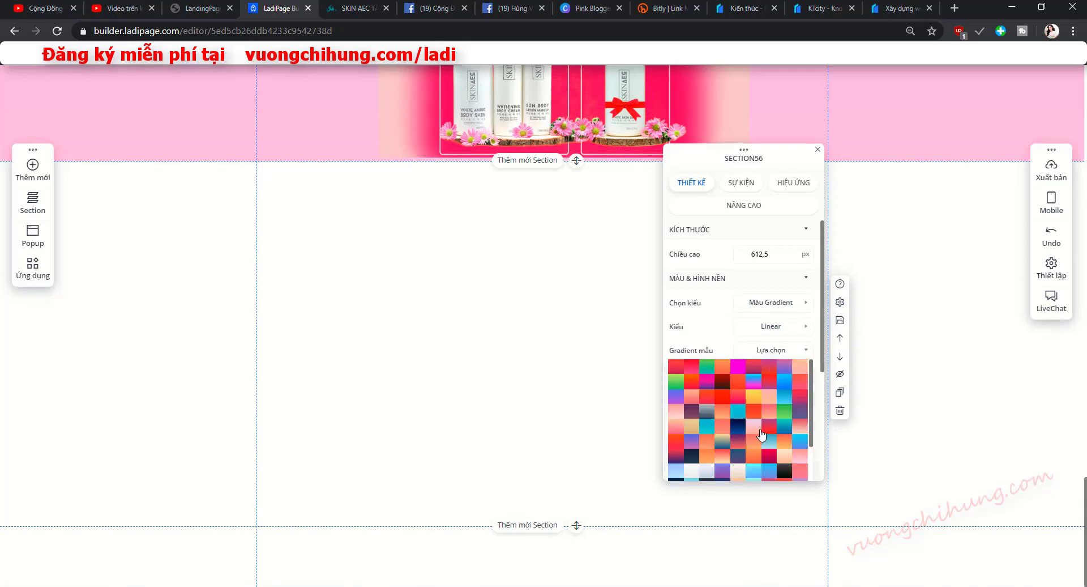
{"action": "left_click", "coordinate": [764, 429]}
{"action": "left_click", "coordinate": [775, 389]}
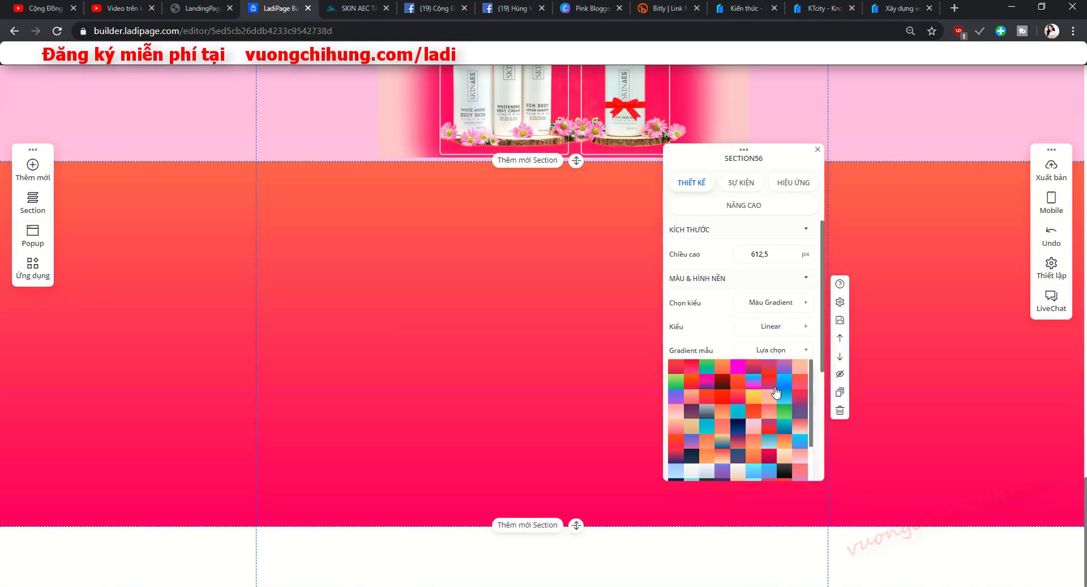
{"action": "left_click", "coordinate": [800, 367]}
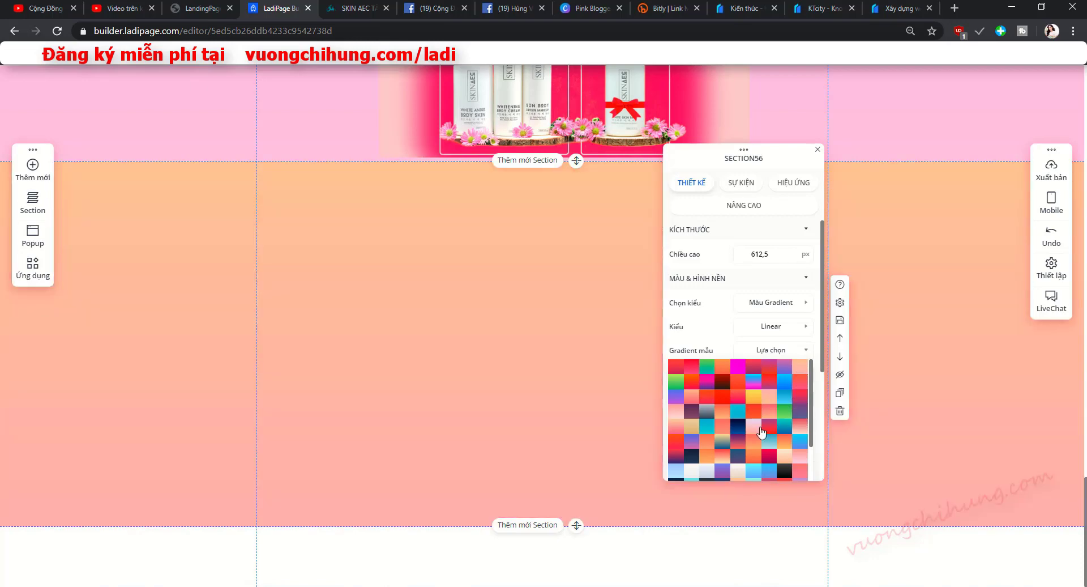
{"action": "scroll", "coordinate": [781, 387], "scroll_direction": "down", "scroll_amount": 5}
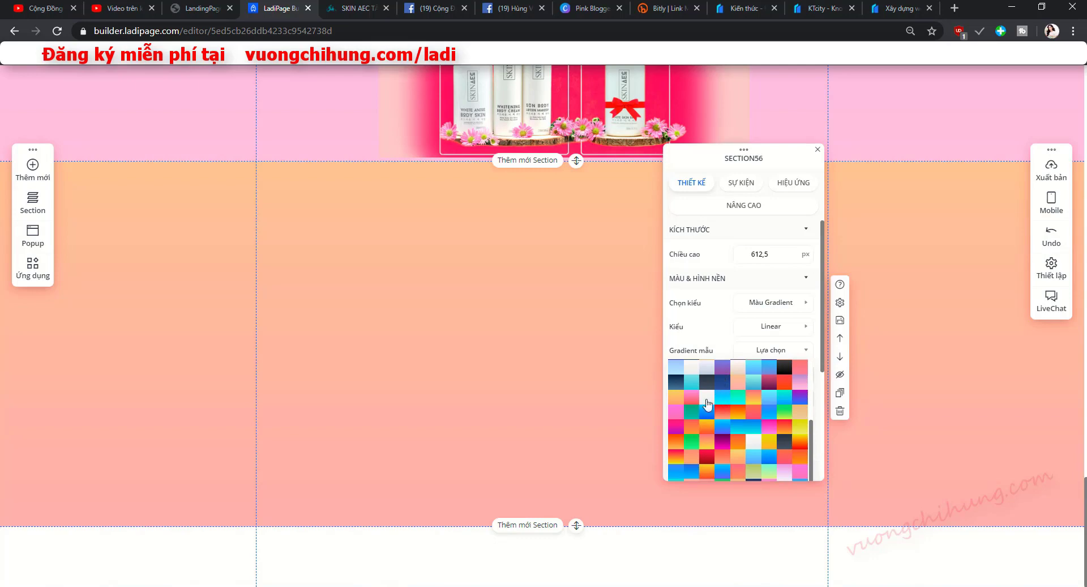
{"action": "left_click", "coordinate": [723, 367]}
{"action": "left_click", "coordinate": [677, 425]}
{"action": "left_click", "coordinate": [677, 411]}
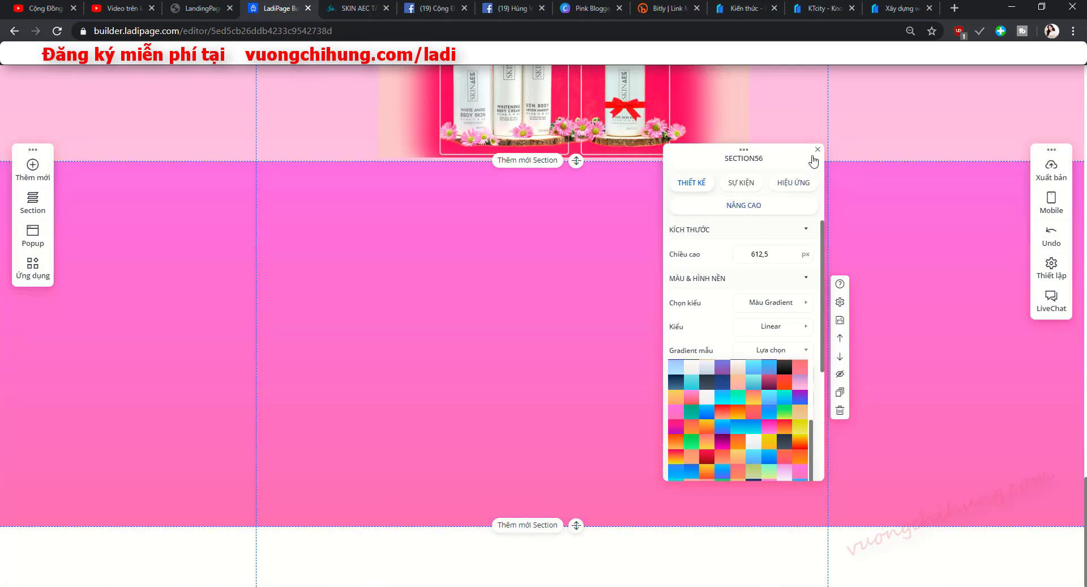
{"action": "left_click", "coordinate": [196, 8]}
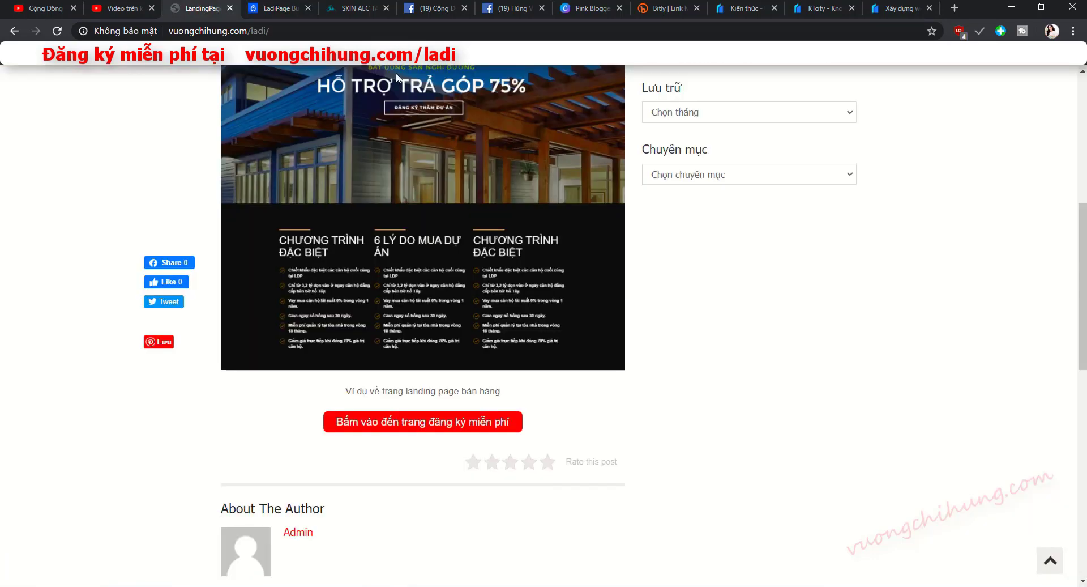
{"action": "left_click", "coordinate": [365, 6]}
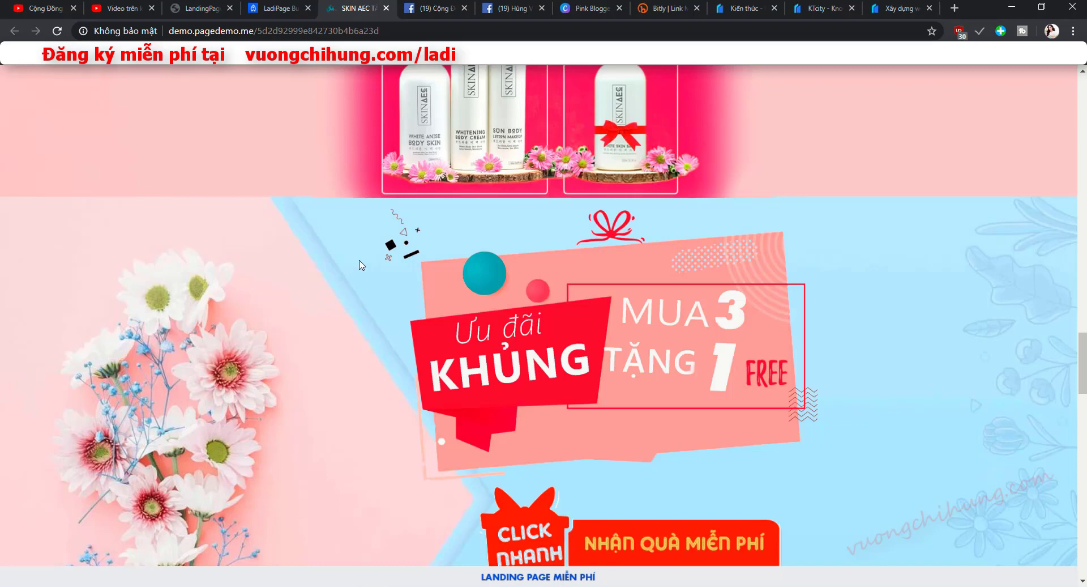
{"action": "left_click", "coordinate": [271, 8]}
Upload image file 18 and insert the Ưu đãi KHỦNG banner into the pink section.
{"action": "left_click", "coordinate": [33, 169]}
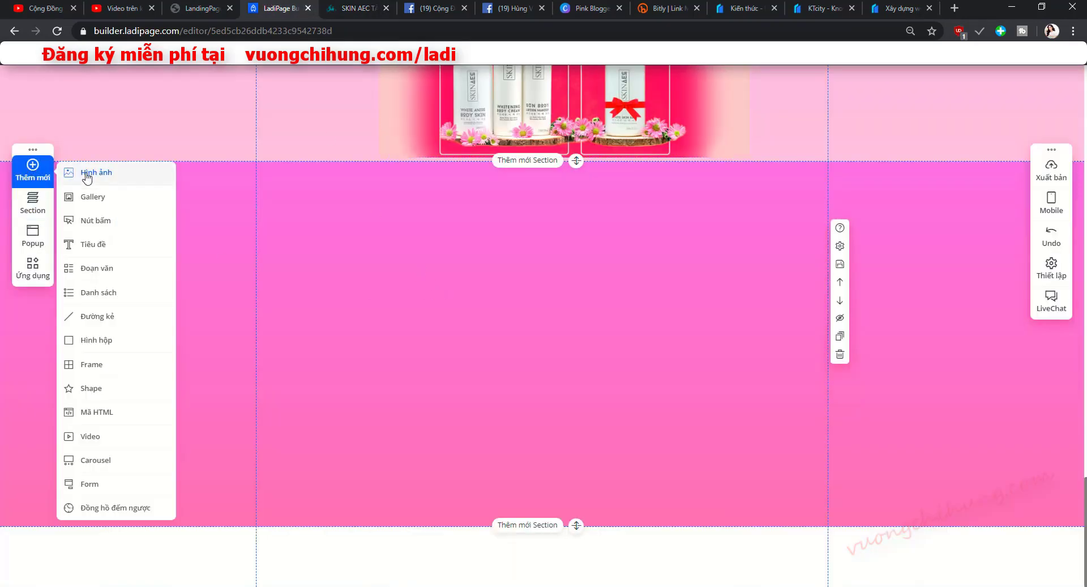
{"action": "left_click", "coordinate": [94, 174]}
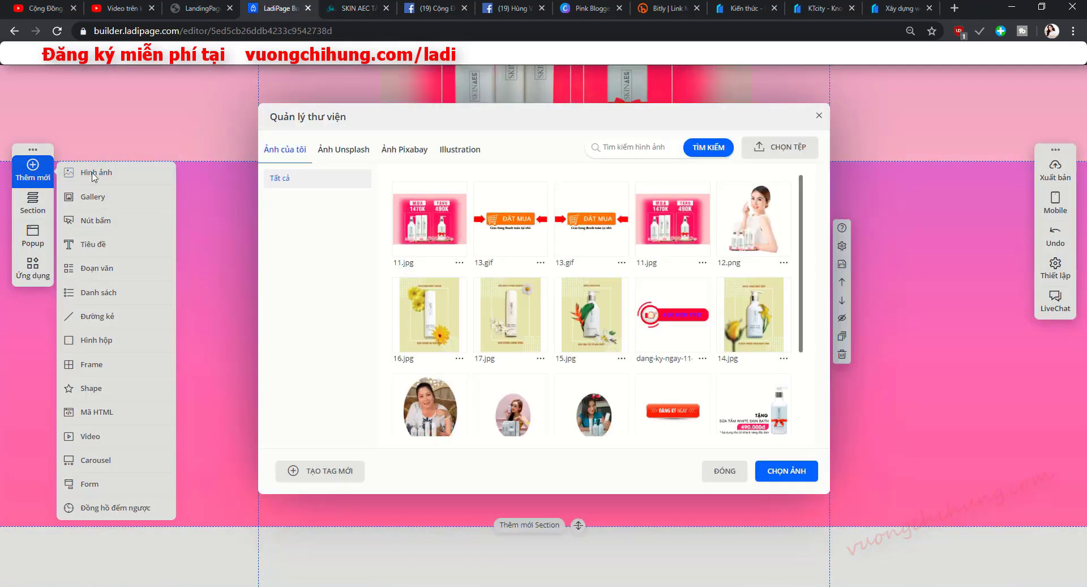
{"action": "left_click", "coordinate": [767, 147]}
{"action": "left_click", "coordinate": [150, 232]}
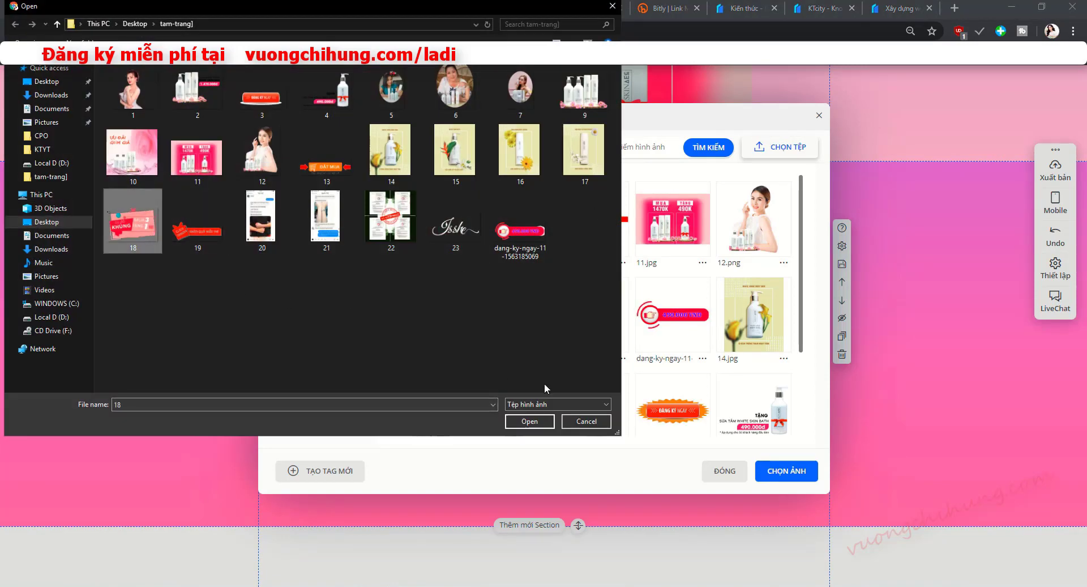
{"action": "left_click", "coordinate": [529, 422]}
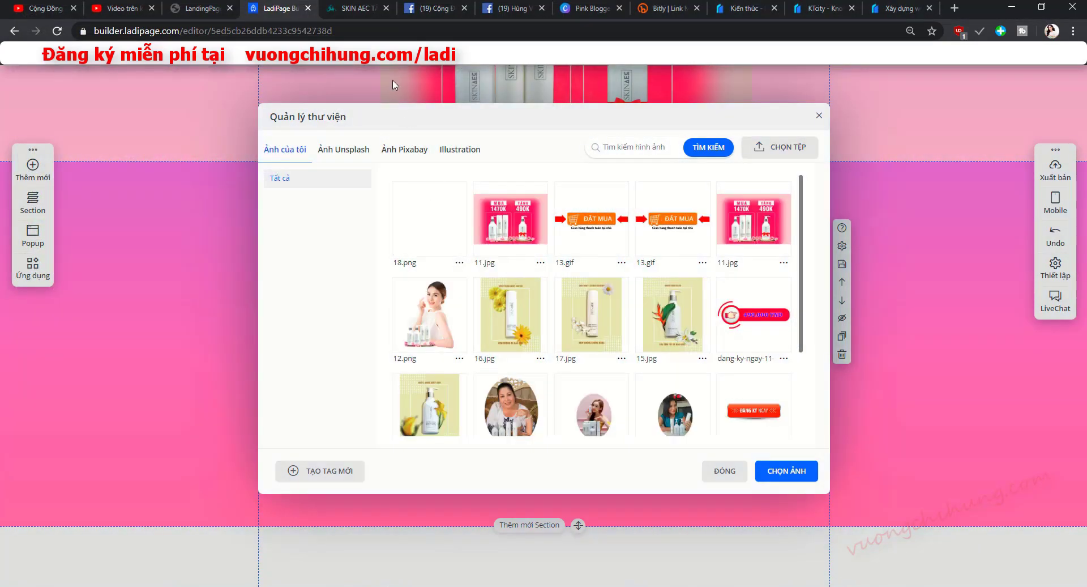
{"action": "left_click", "coordinate": [787, 471]}
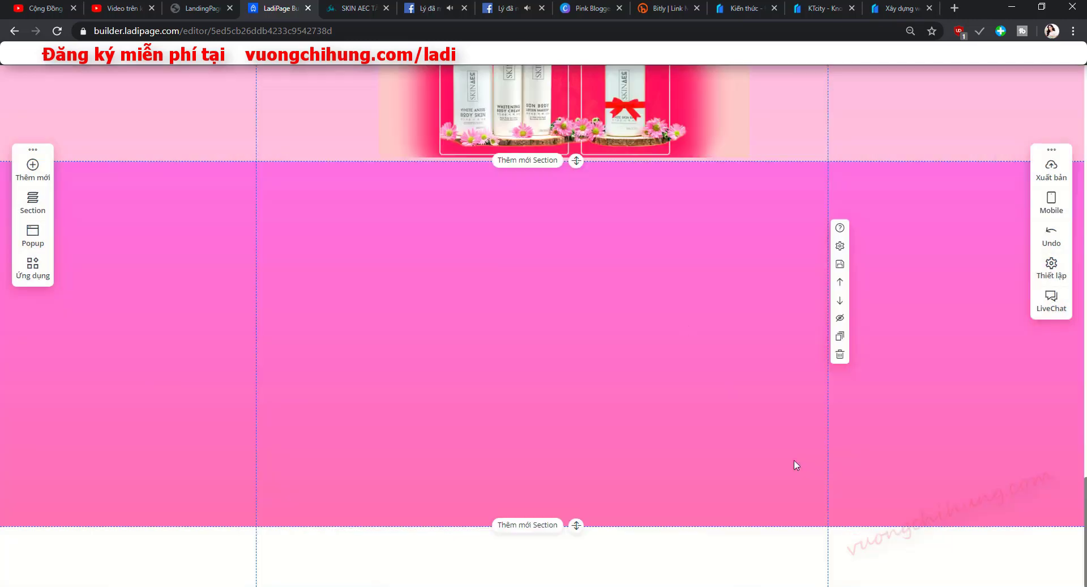
Move the Ưu đãi KHỦNG banner to the section's top, enlarge it and centre it.
{"action": "left_click", "coordinate": [343, 8]}
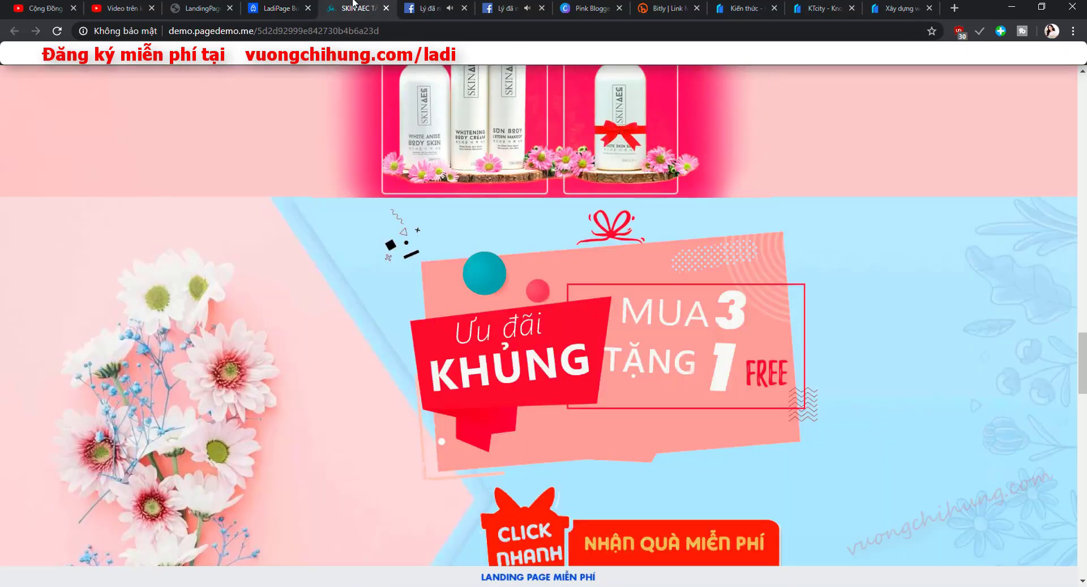
{"action": "left_click", "coordinate": [281, 8]}
{"action": "left_click_drag", "start_coordinate": [563, 330], "coordinate": [709, 220]}
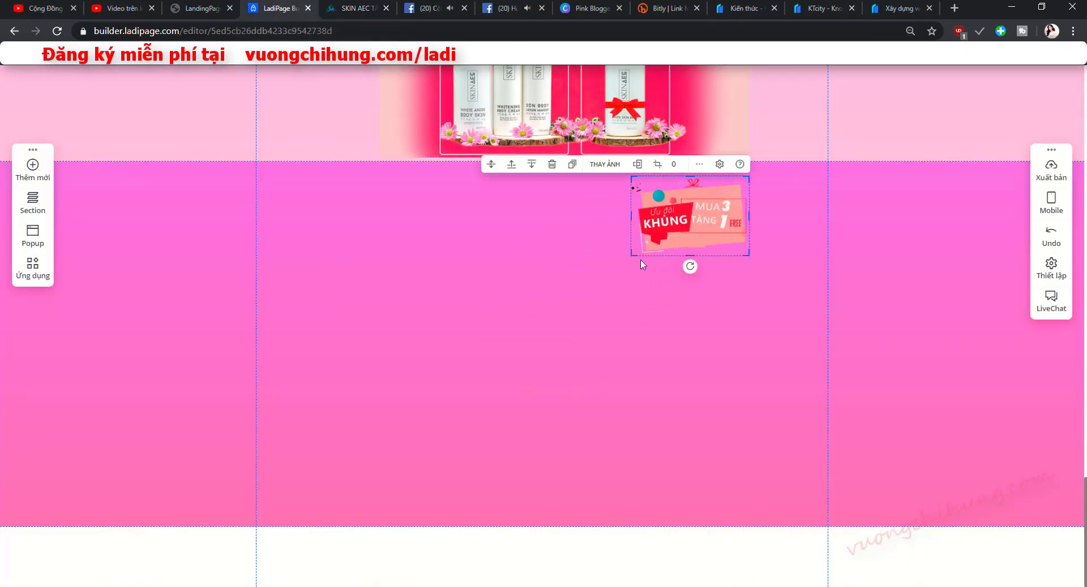
{"action": "left_click_drag", "start_coordinate": [574, 272], "coordinate": [170, 408]}
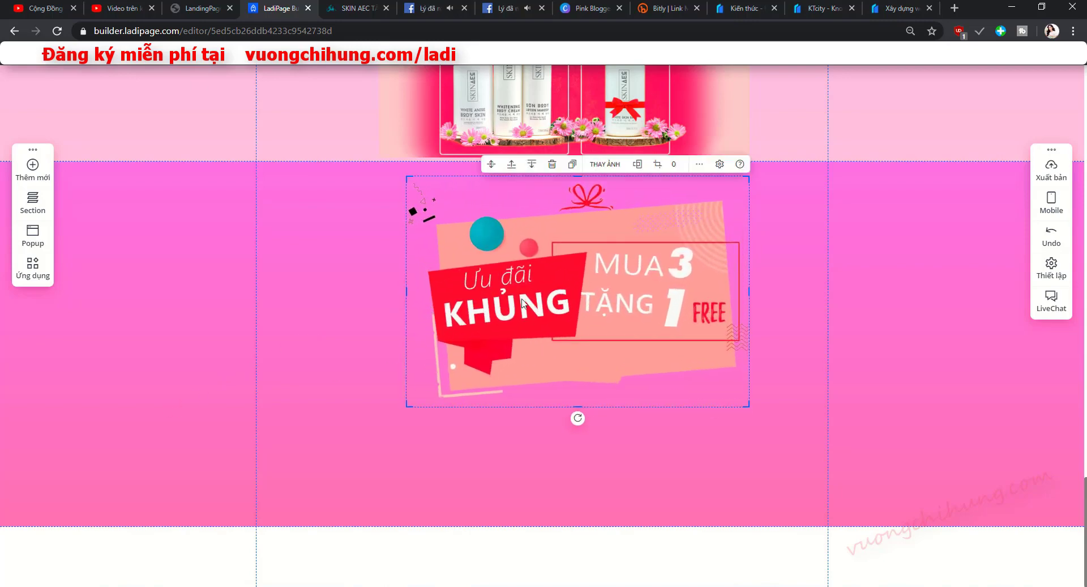
{"action": "mouse_move", "coordinate": [578, 278]}
{"action": "left_mouse_down"}
{"action": "mouse_move", "coordinate": [553, 272]}
{"action": "mouse_move", "coordinate": [564, 264]}
{"action": "left_mouse_up"}
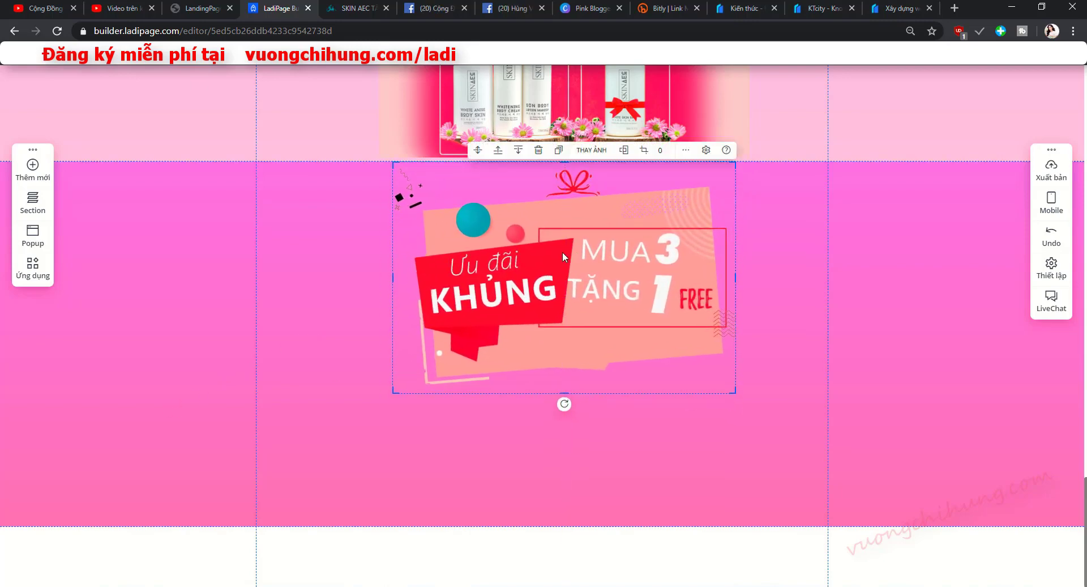
{"action": "left_click", "coordinate": [374, 5]}
{"action": "scroll", "coordinate": [691, 190], "scroll_direction": "down", "scroll_amount": 6}
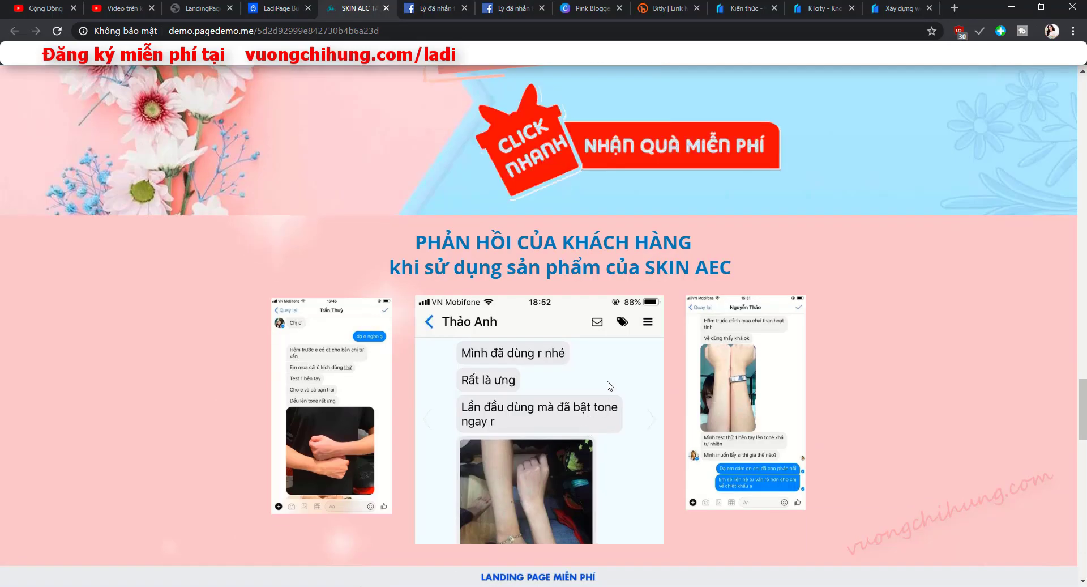
{"action": "left_click", "coordinate": [278, 8]}
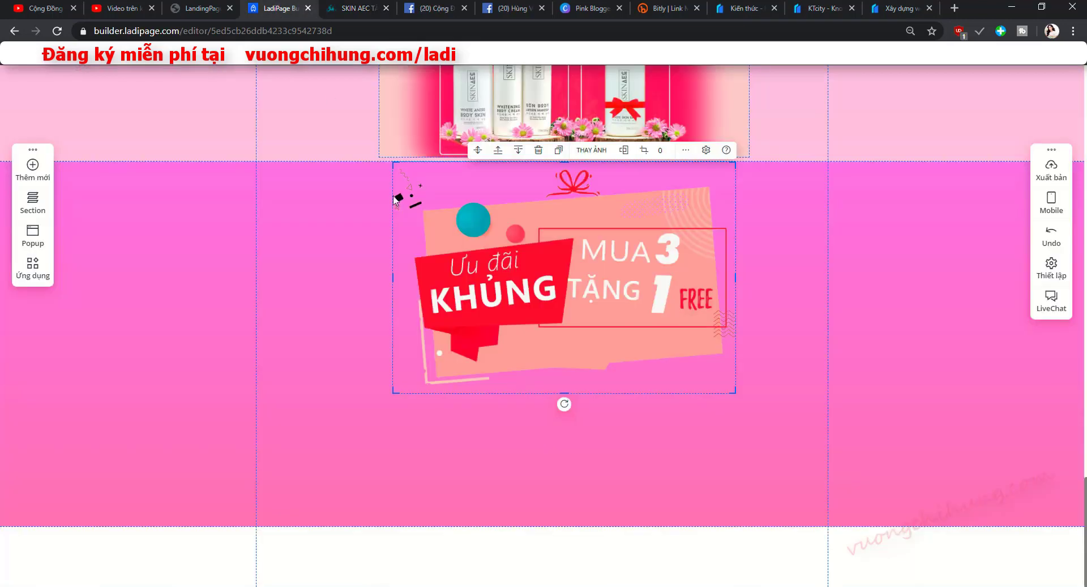
{"action": "left_click", "coordinate": [575, 458]}
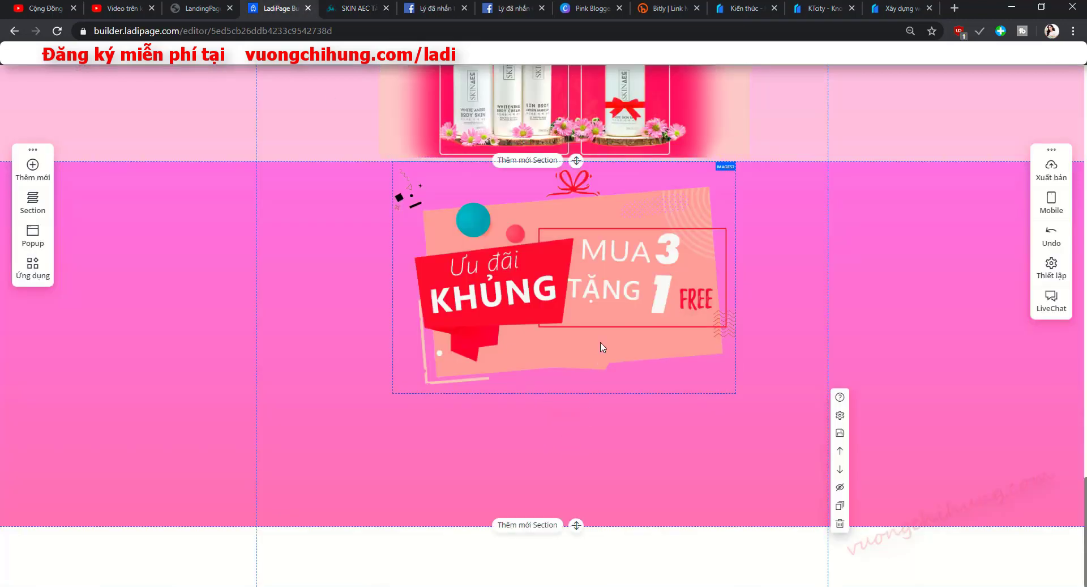
Upload 19.gif and insert the Nhận quà miễn phí gift image.
{"action": "left_click", "coordinate": [35, 181]}
{"action": "left_click", "coordinate": [97, 180]}
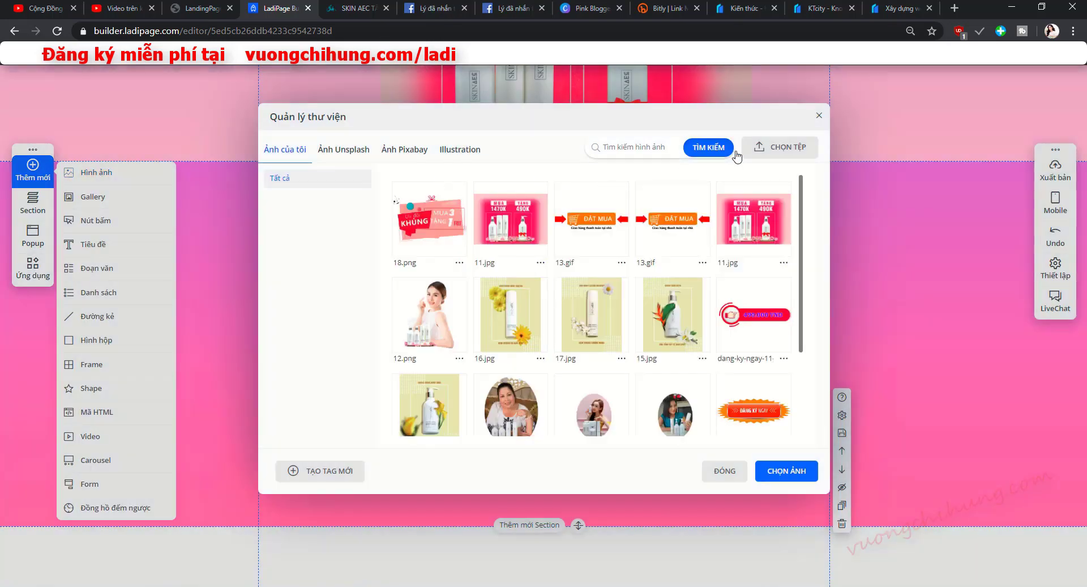
{"action": "left_click", "coordinate": [782, 146]}
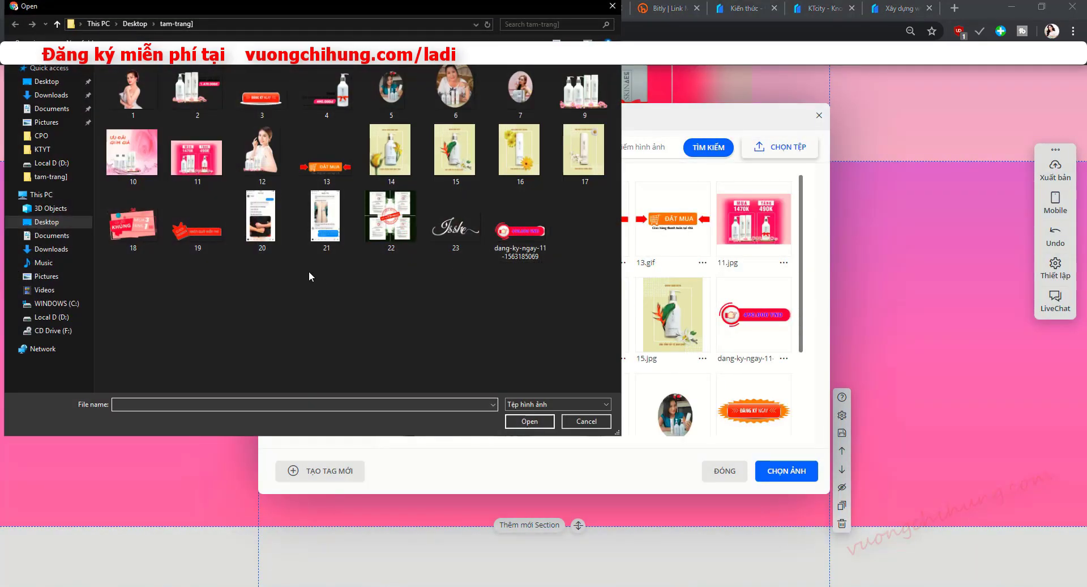
{"action": "left_click", "coordinate": [198, 235]}
{"action": "left_click", "coordinate": [522, 421]}
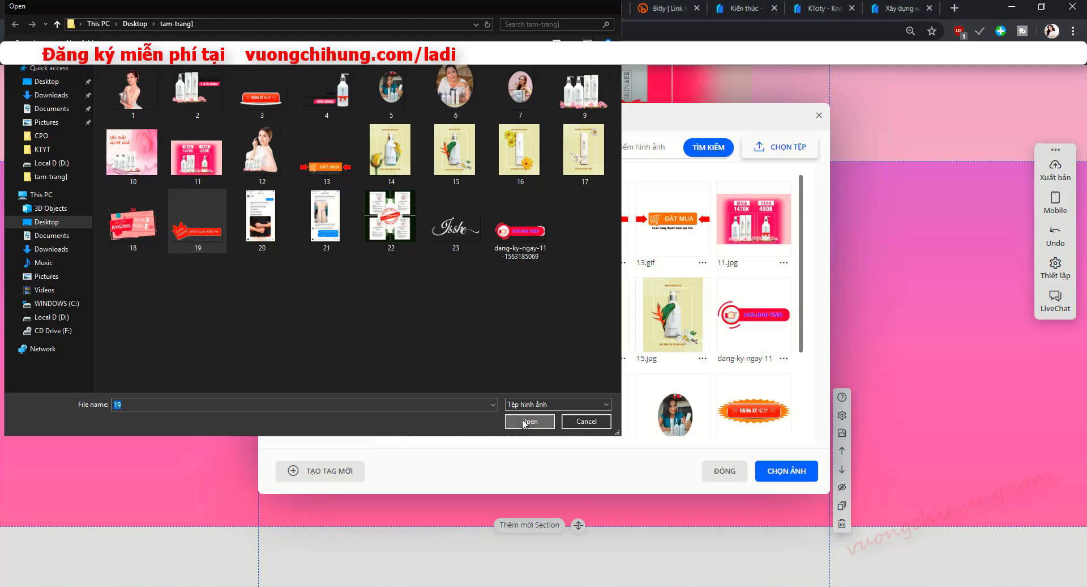
{"action": "left_click", "coordinate": [785, 470]}
Place the gift image below the promo banner, enlarge it and nudge it slightly lower.
{"action": "left_click_drag", "start_coordinate": [555, 277], "coordinate": [495, 456]}
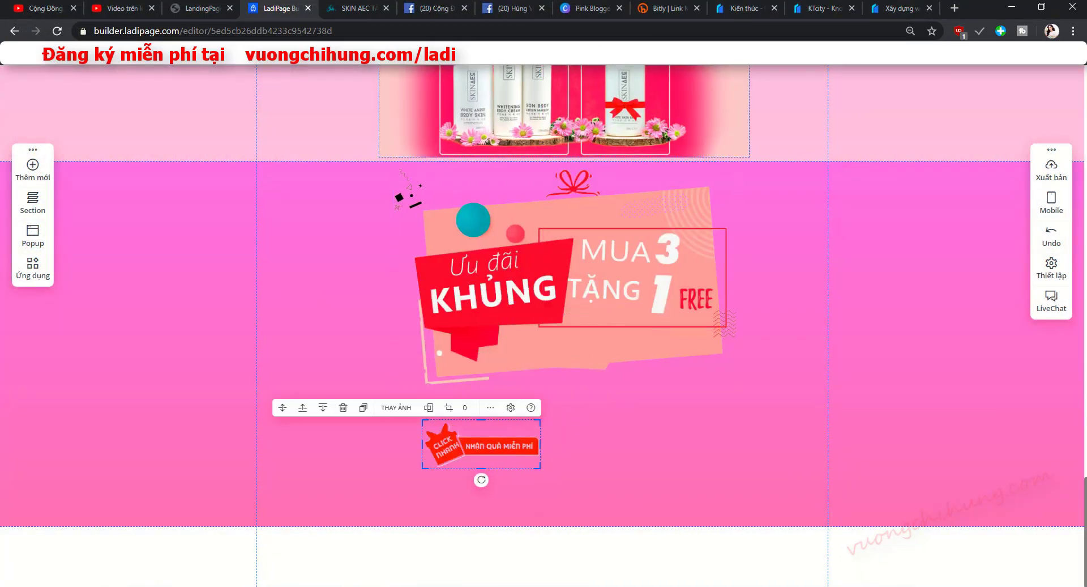
{"action": "left_click", "coordinate": [342, 8]}
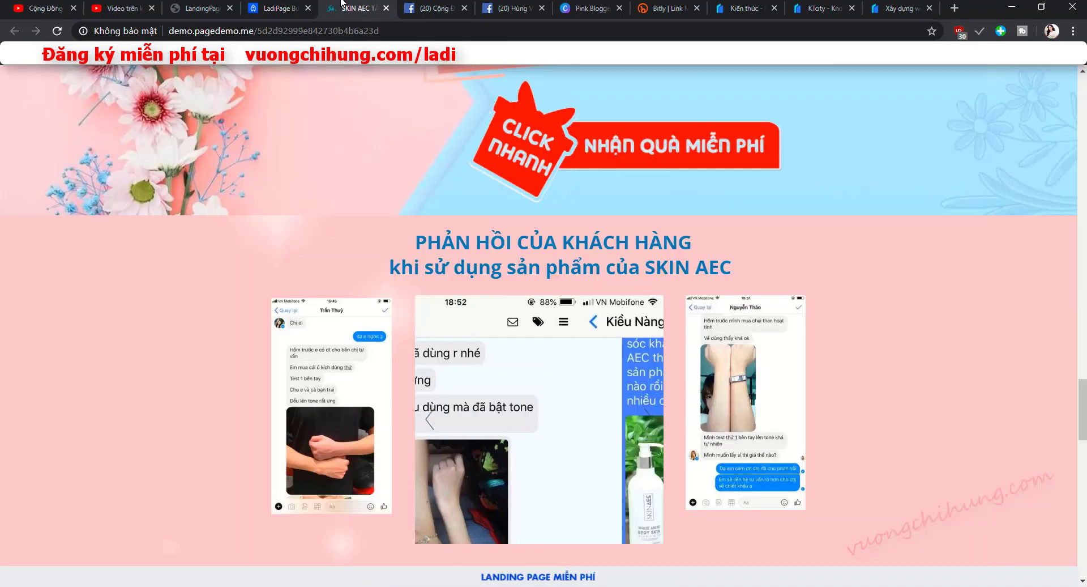
{"action": "left_click", "coordinate": [278, 8]}
{"action": "left_click_drag", "start_coordinate": [537, 424], "coordinate": [729, 352]}
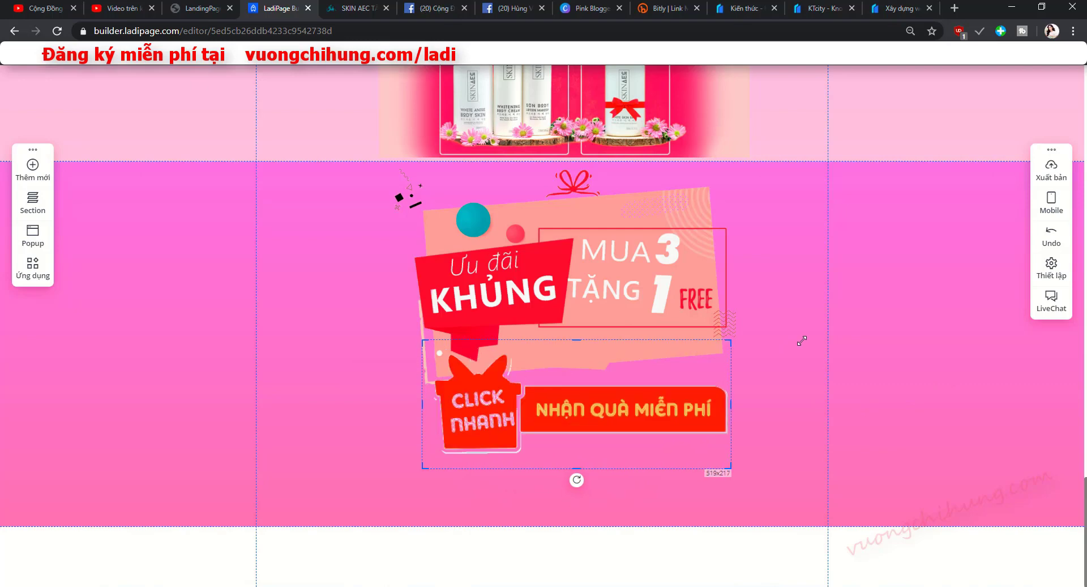
{"action": "left_click_drag", "start_coordinate": [606, 433], "coordinate": [606, 442]}
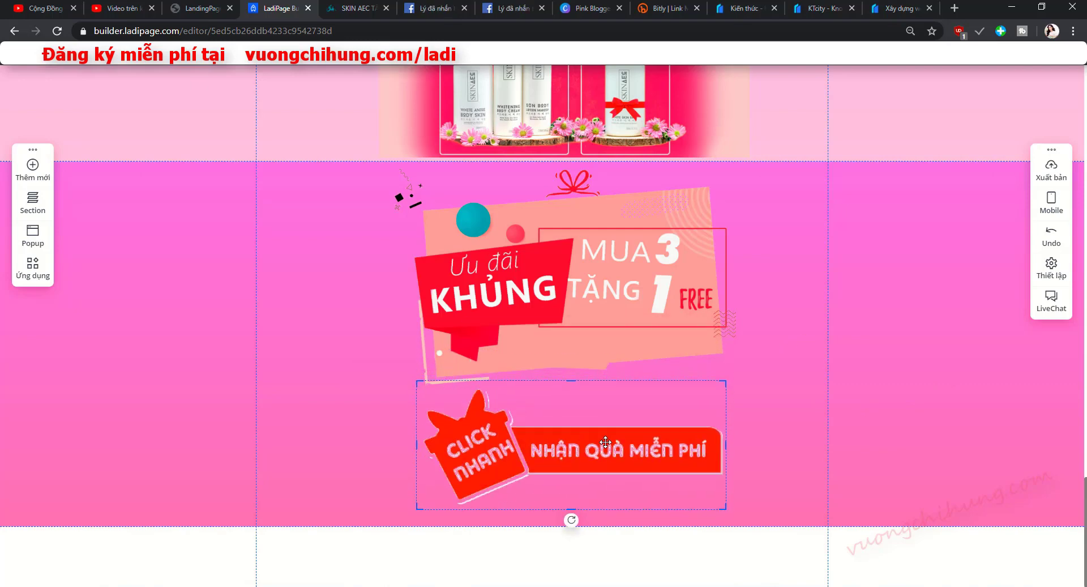
Deselect the gift image and check the published SKIN AEC demo page for reference.
{"action": "left_click", "coordinate": [885, 351]}
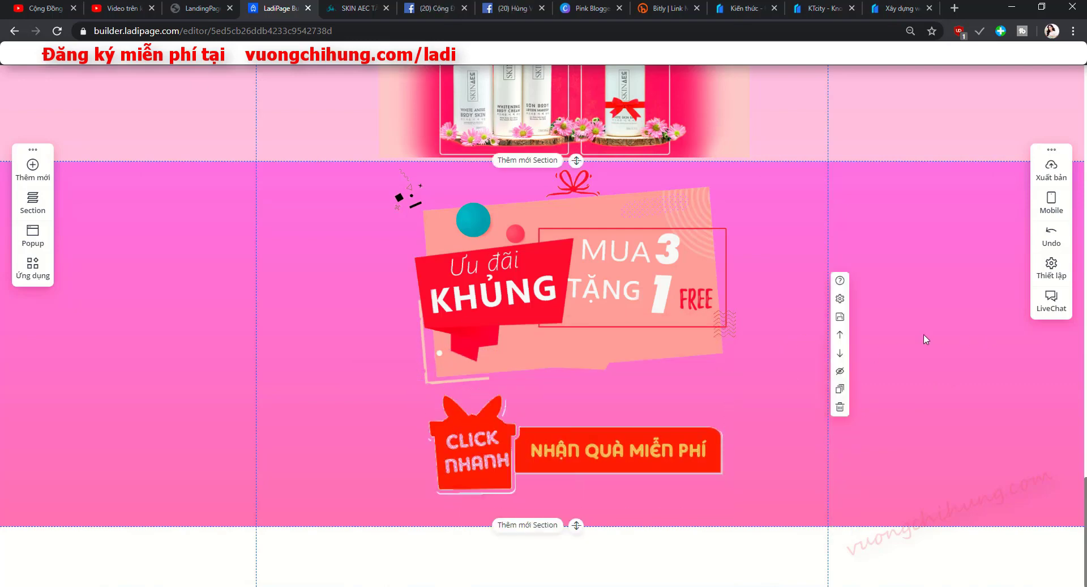
{"action": "left_click", "coordinate": [348, 9]}
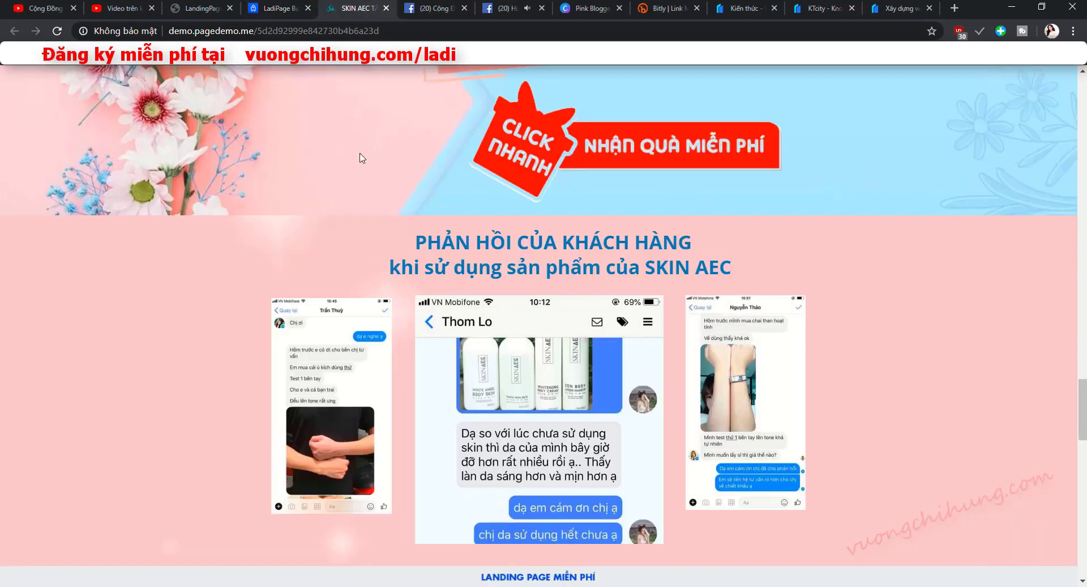
{"action": "left_click", "coordinate": [430, 8]}
{"action": "left_click", "coordinate": [349, 5]}
{"action": "left_click", "coordinate": [278, 8]}
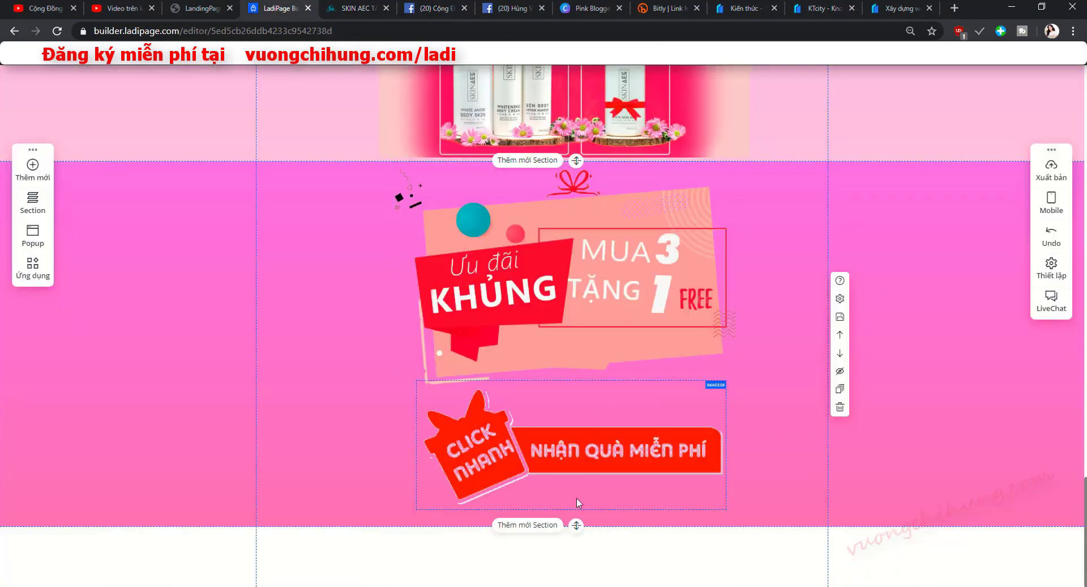
Insert a blank SECTION TRẮNG section below the promo section.
{"action": "left_click", "coordinate": [530, 525]}
{"action": "mouse_move", "coordinate": [422, 205]}
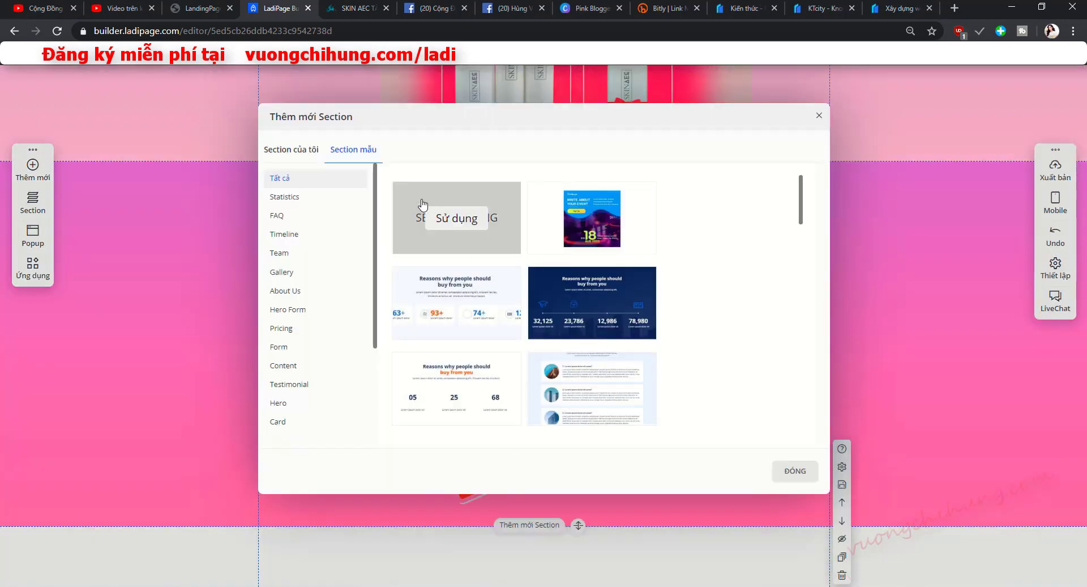
{"action": "left_click", "coordinate": [459, 219]}
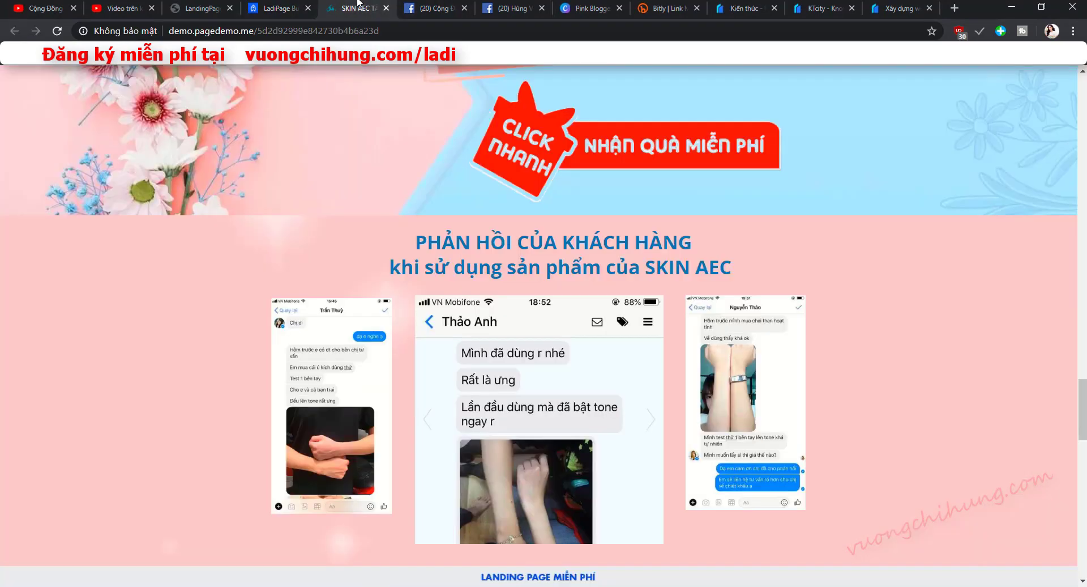
{"action": "left_click", "coordinate": [356, 8]}
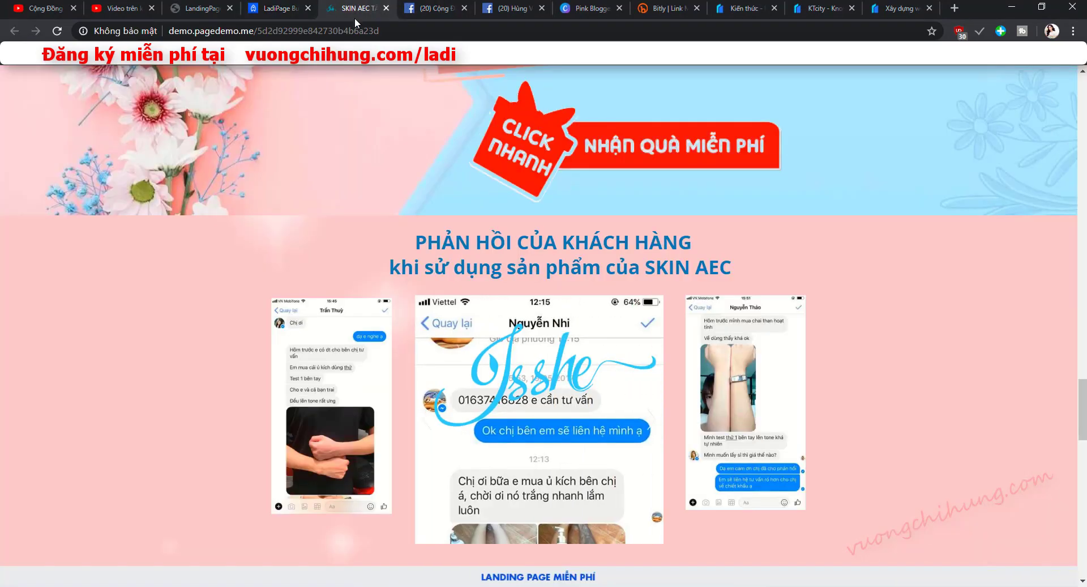
{"action": "left_click", "coordinate": [277, 8]}
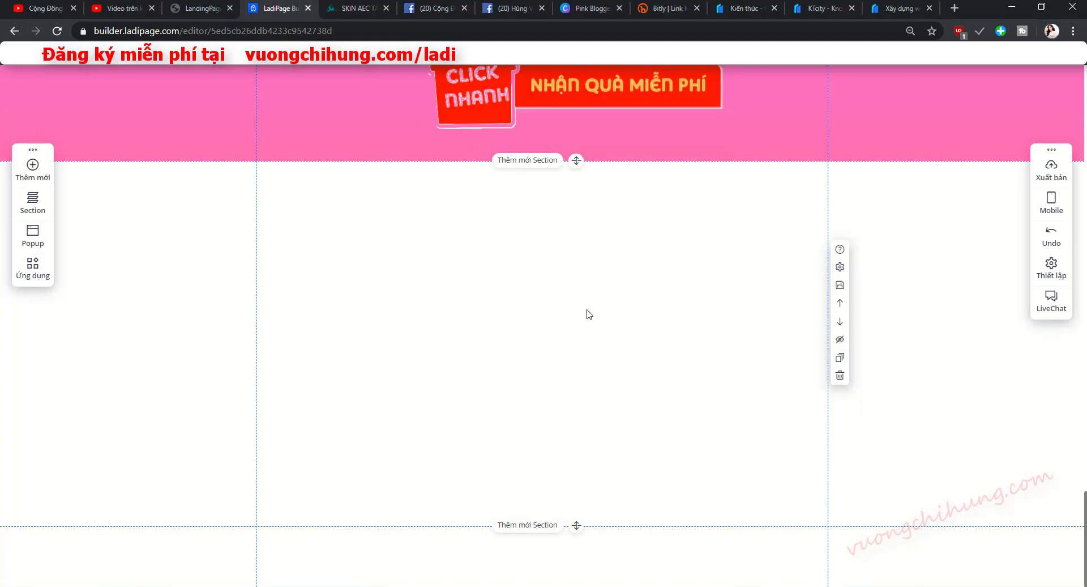
Give the new section a lavender-to-peach preset Màu Gradient background.
{"action": "left_click", "coordinate": [840, 267]}
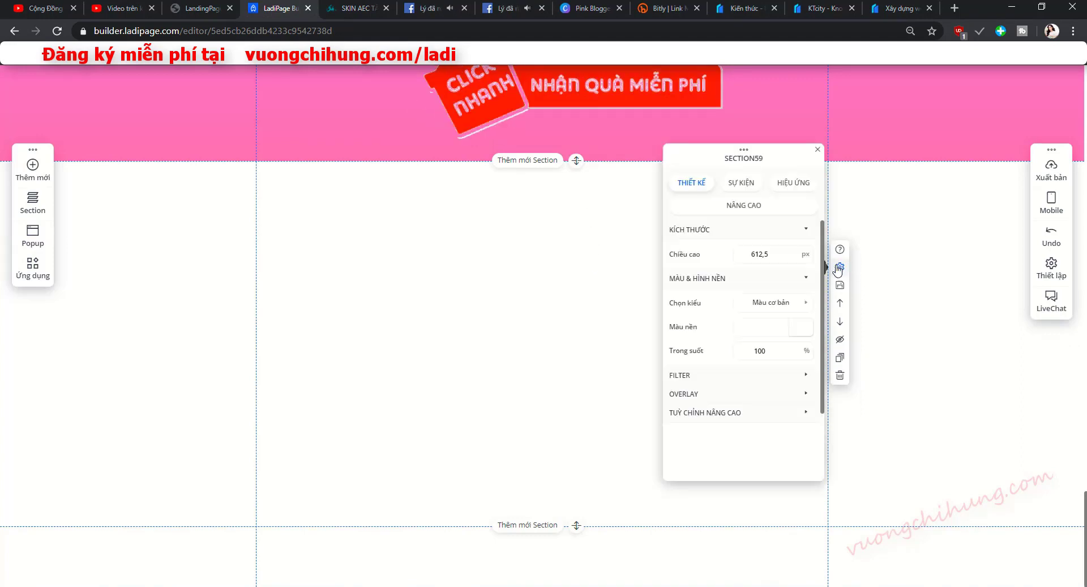
{"action": "left_click", "coordinate": [791, 303]}
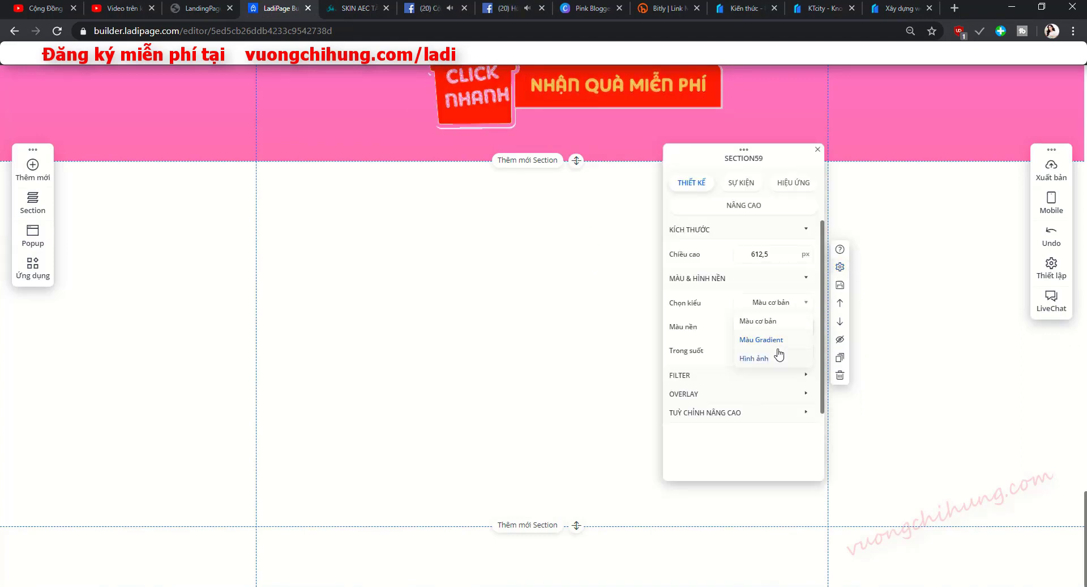
{"action": "left_click", "coordinate": [770, 340]}
{"action": "left_click", "coordinate": [783, 350]}
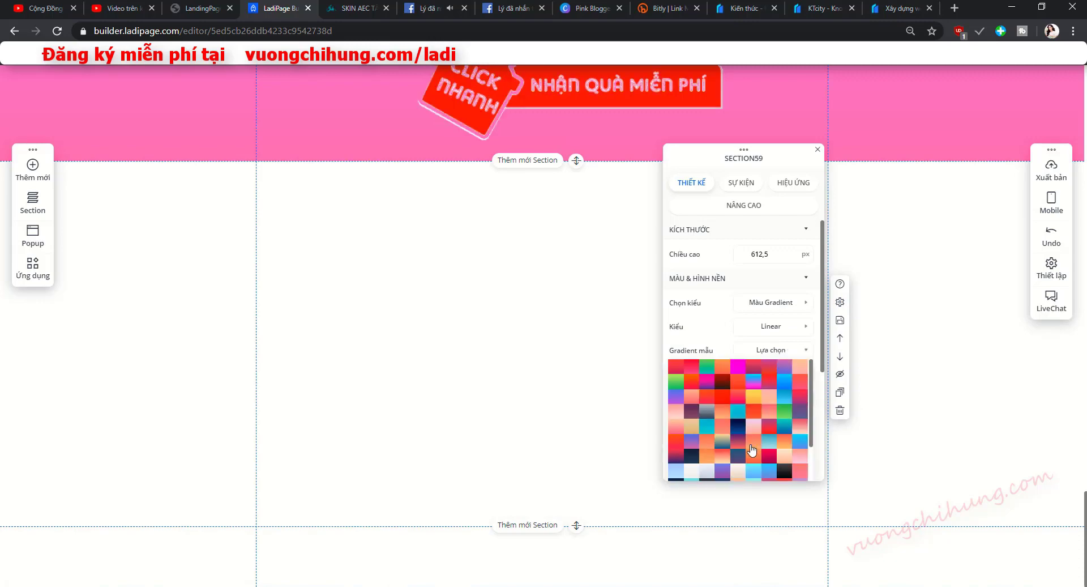
{"action": "left_click", "coordinate": [753, 450]}
{"action": "left_click", "coordinate": [818, 150]}
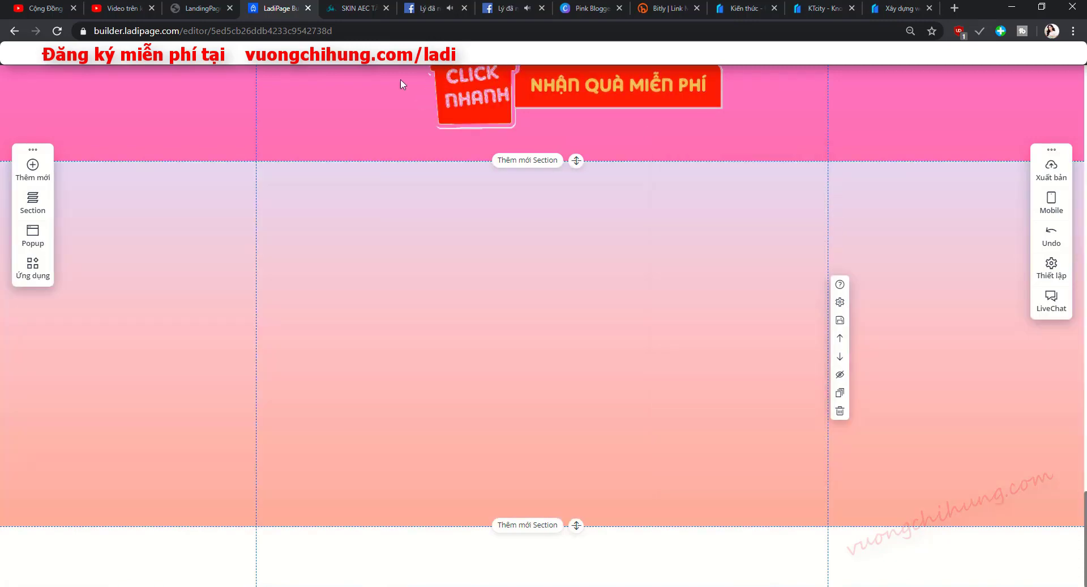
{"action": "key", "text": "ctrl+Tab"}
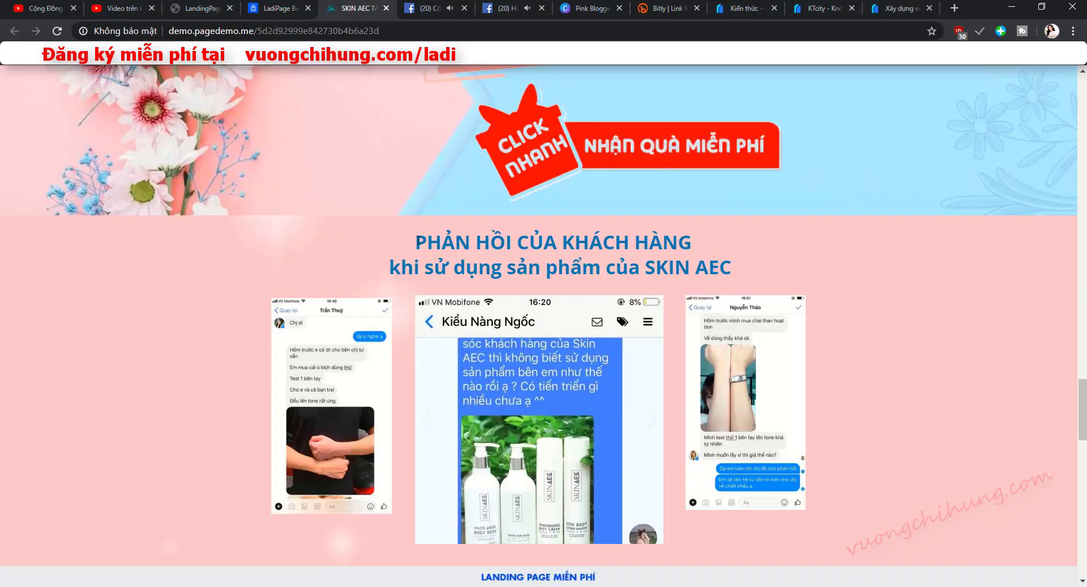
Copy the demo's 'PHẢN HỒI CỦA KHÁCH HÀNG' heading into a new headline in the gradient section.
{"action": "left_click_drag", "start_coordinate": [415, 240], "coordinate": [696, 237]}
{"action": "key", "text": "ctrl+c"}
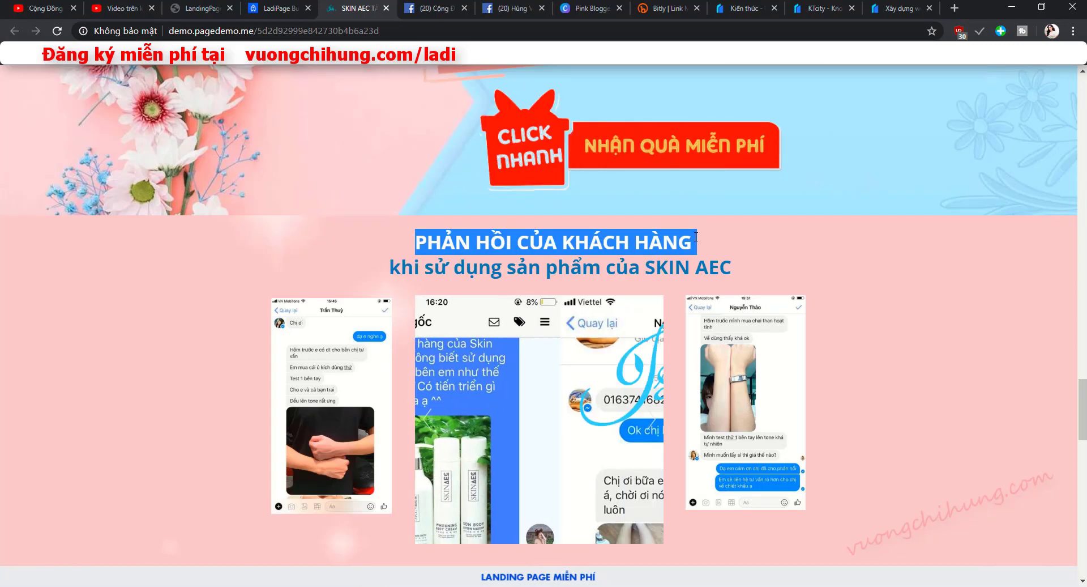
{"action": "left_click", "coordinate": [286, 10]}
{"action": "left_click", "coordinate": [33, 170]}
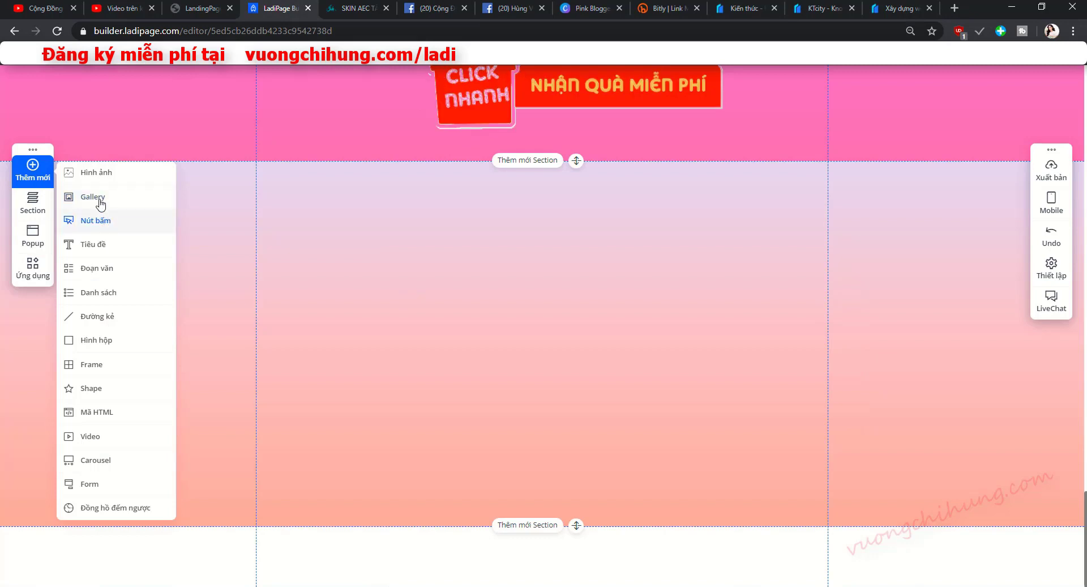
{"action": "left_click", "coordinate": [94, 244]}
{"action": "double_click", "coordinate": [537, 329]}
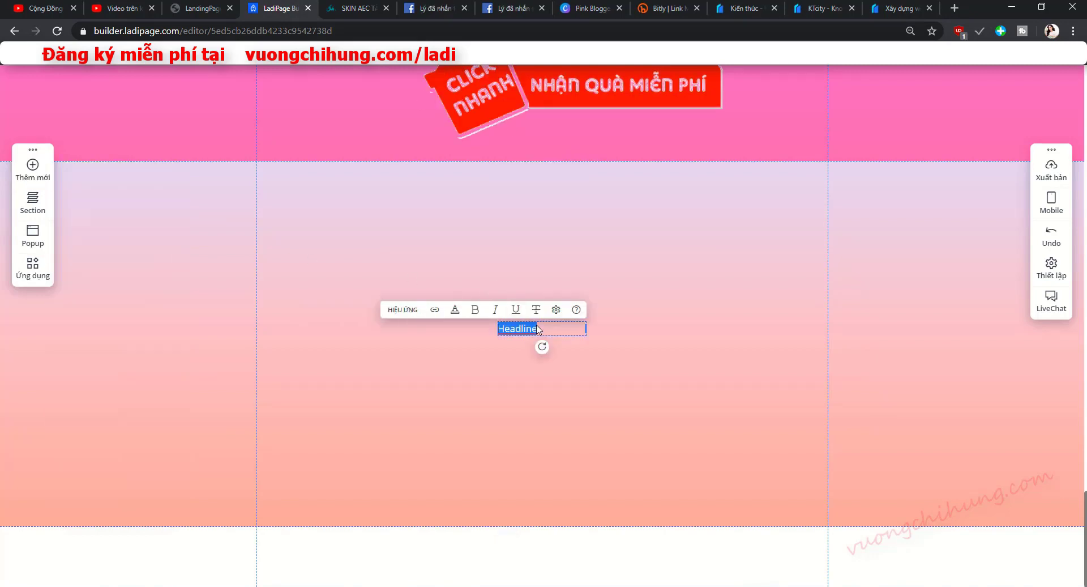
{"action": "key", "text": "ctrl+v"}
{"action": "left_click", "coordinate": [599, 364]}
{"action": "left_click", "coordinate": [541, 340]}
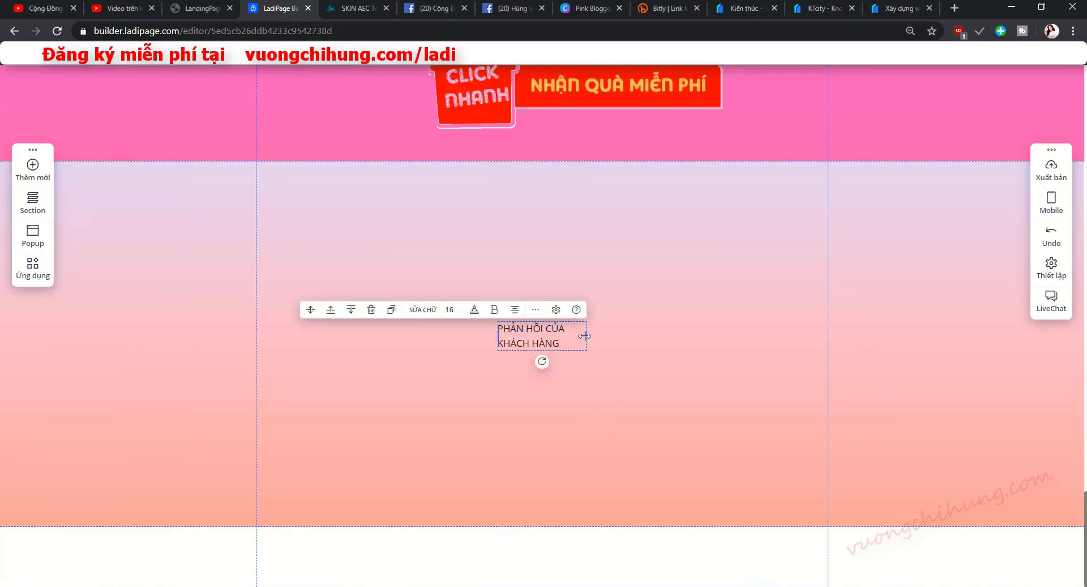
Widen the heading to one line, move it to the section top, centre it and enlarge it.
{"action": "left_click_drag", "start_coordinate": [585, 335], "coordinate": [813, 336]}
{"action": "left_click_drag", "start_coordinate": [498, 334], "coordinate": [271, 334]}
{"action": "left_click", "coordinate": [427, 362]}
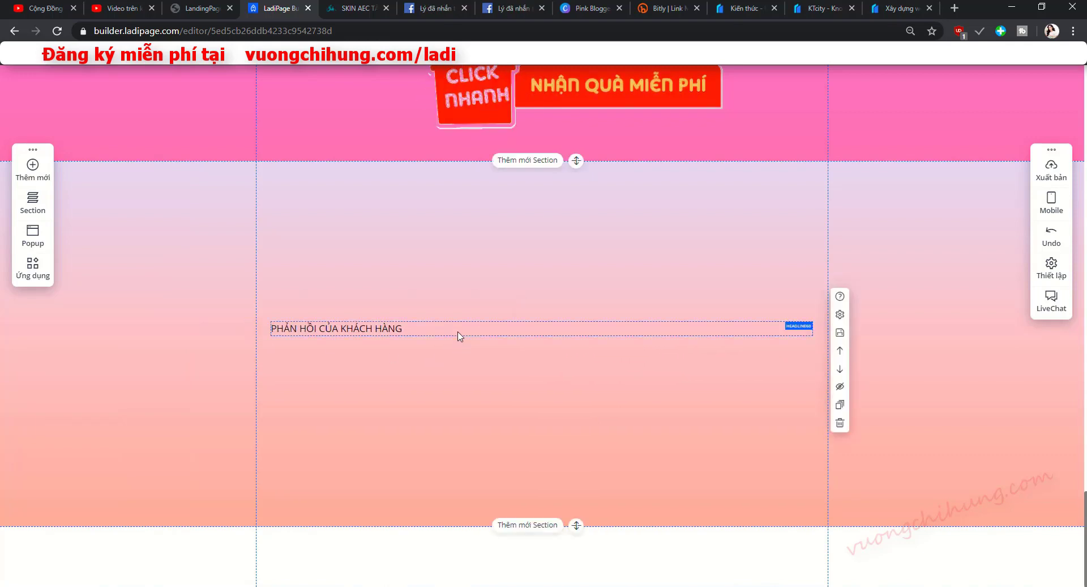
{"action": "left_click_drag", "start_coordinate": [460, 335], "coordinate": [459, 185]}
{"action": "left_click", "coordinate": [741, 164]}
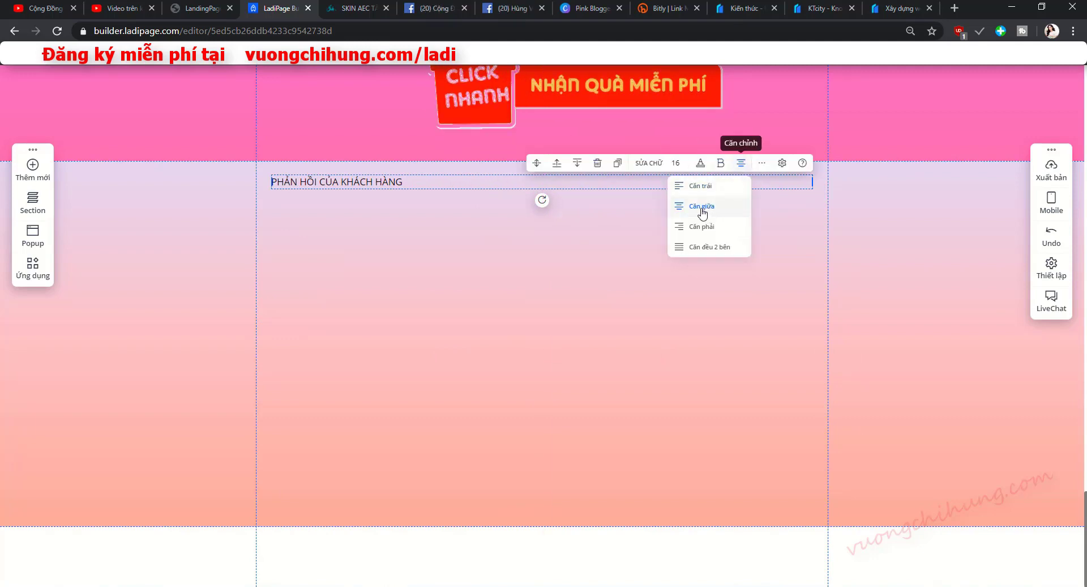
{"action": "left_click", "coordinate": [722, 166]}
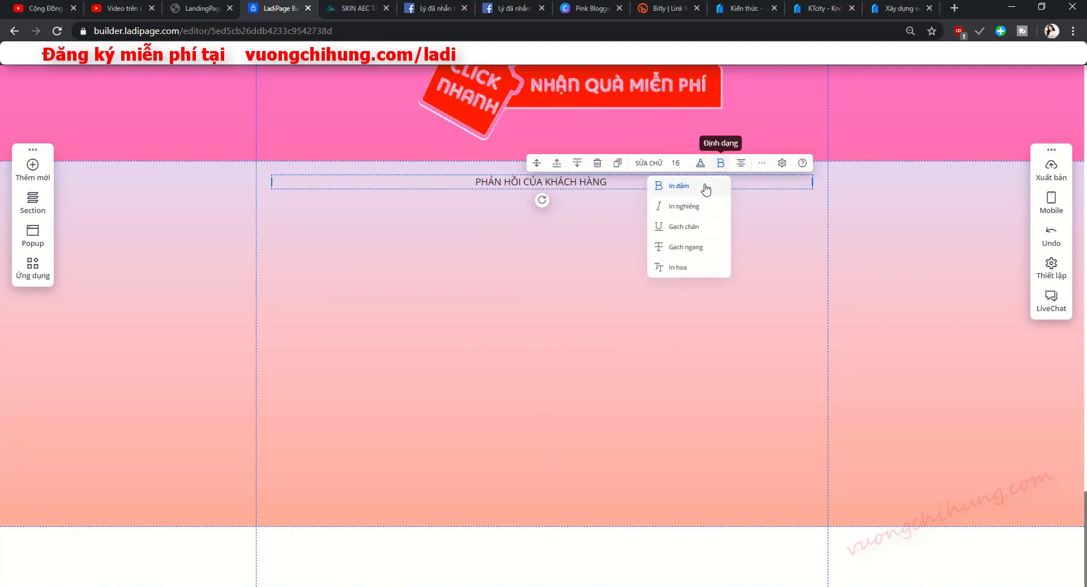
{"action": "left_click_drag", "start_coordinate": [686, 164], "coordinate": [687, 163]}
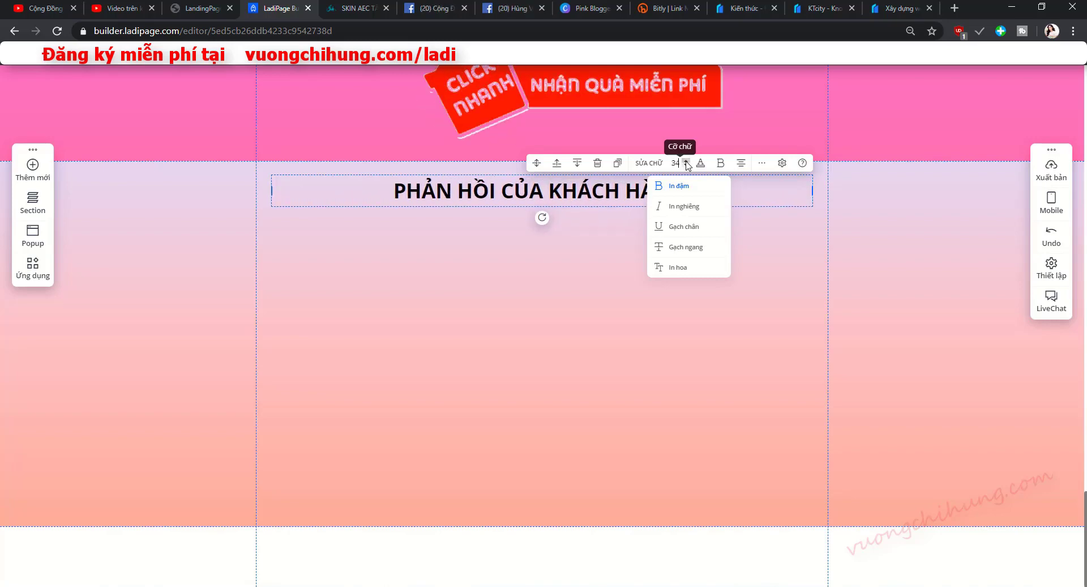
Colour the heading dark blue to match the demo, then start selecting the demo's subtitle.
{"action": "left_click", "coordinate": [355, 9]}
{"action": "left_click", "coordinate": [286, 7]}
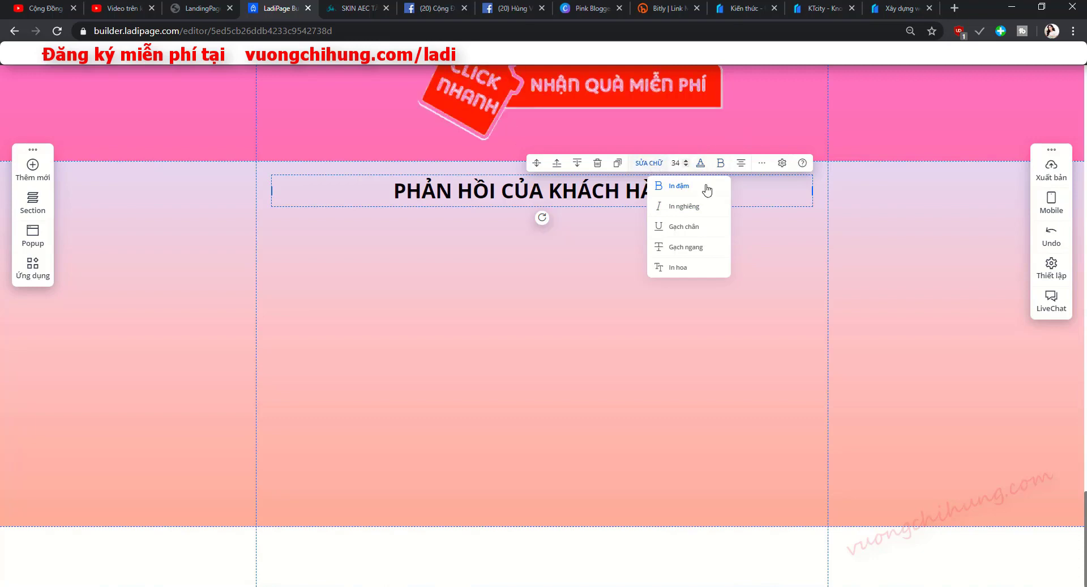
{"action": "left_click", "coordinate": [701, 165]}
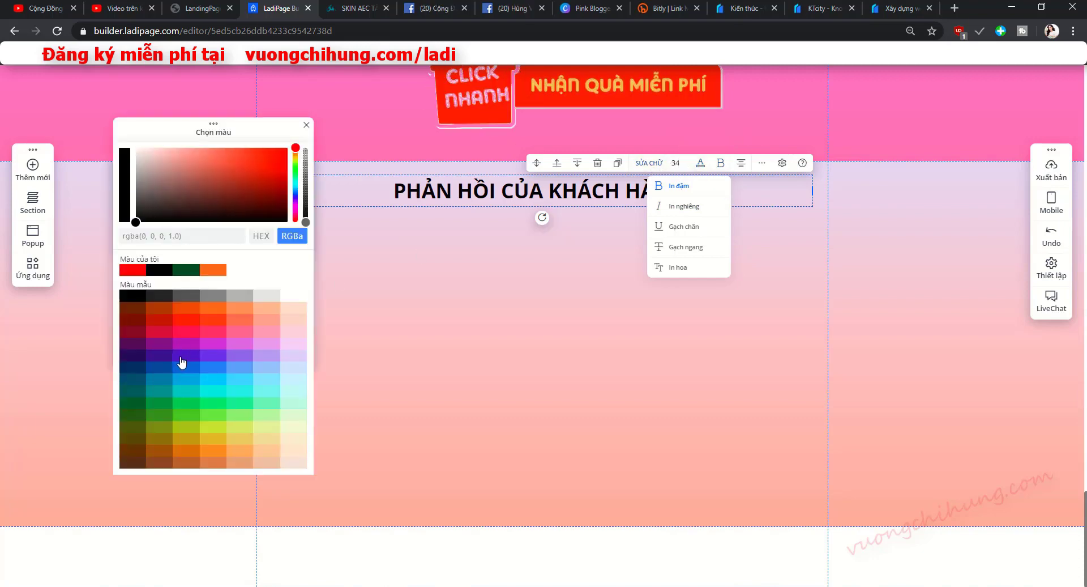
{"action": "left_click", "coordinate": [181, 358]}
{"action": "left_click", "coordinate": [163, 365]}
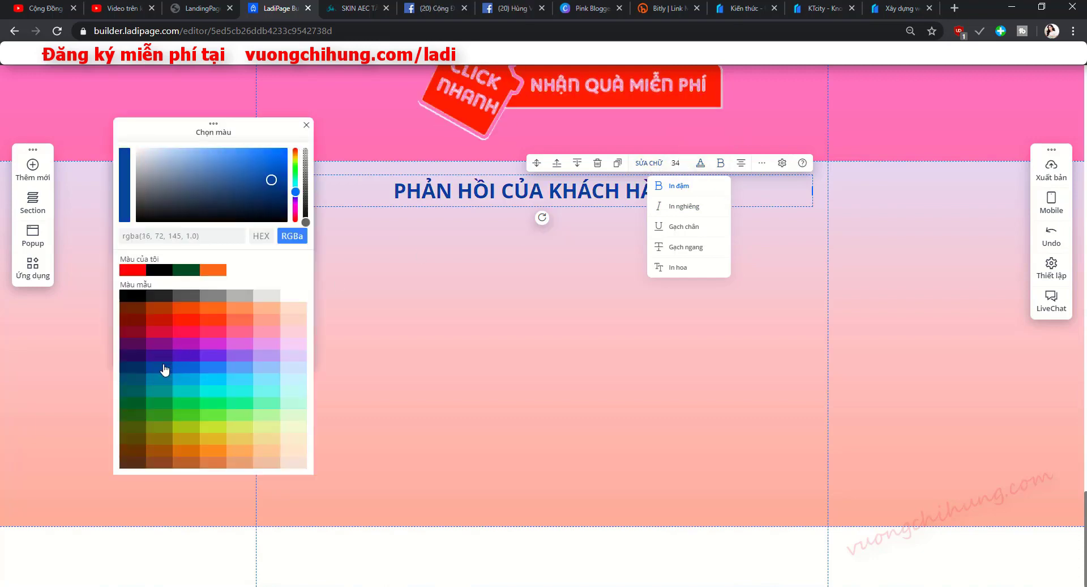
{"action": "left_click", "coordinate": [136, 371]}
{"action": "left_click", "coordinate": [161, 369]}
{"action": "left_click", "coordinate": [413, 325]}
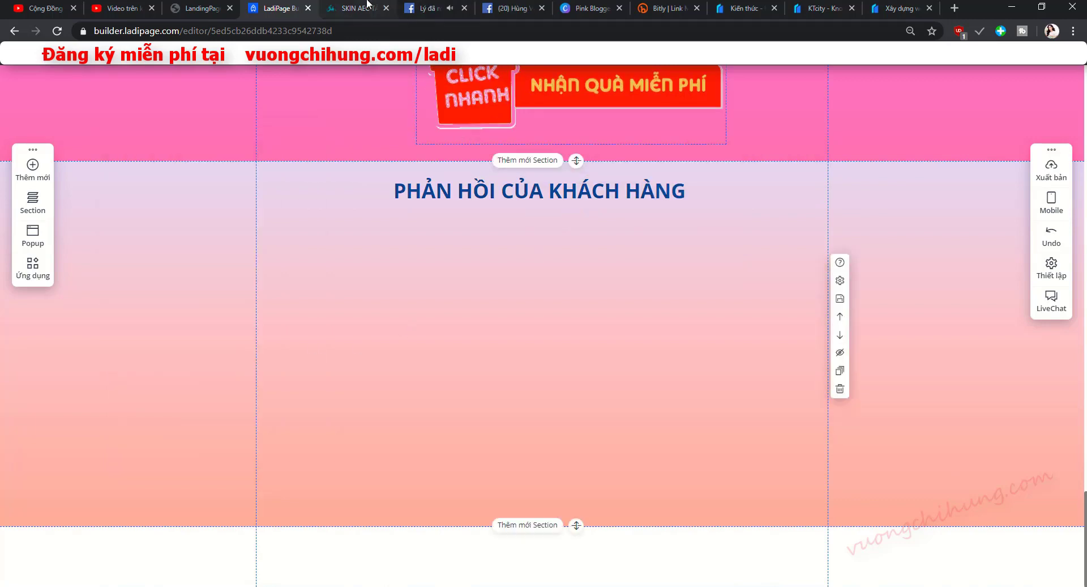
{"action": "left_click", "coordinate": [367, 6]}
{"action": "left_click_drag", "start_coordinate": [733, 267], "coordinate": [458, 267]}
Copy the demo subtitle 'khi sử dụng sản phẩm của SKIN AEC' into a new headline element.
{"action": "left_click", "coordinate": [390, 274]}
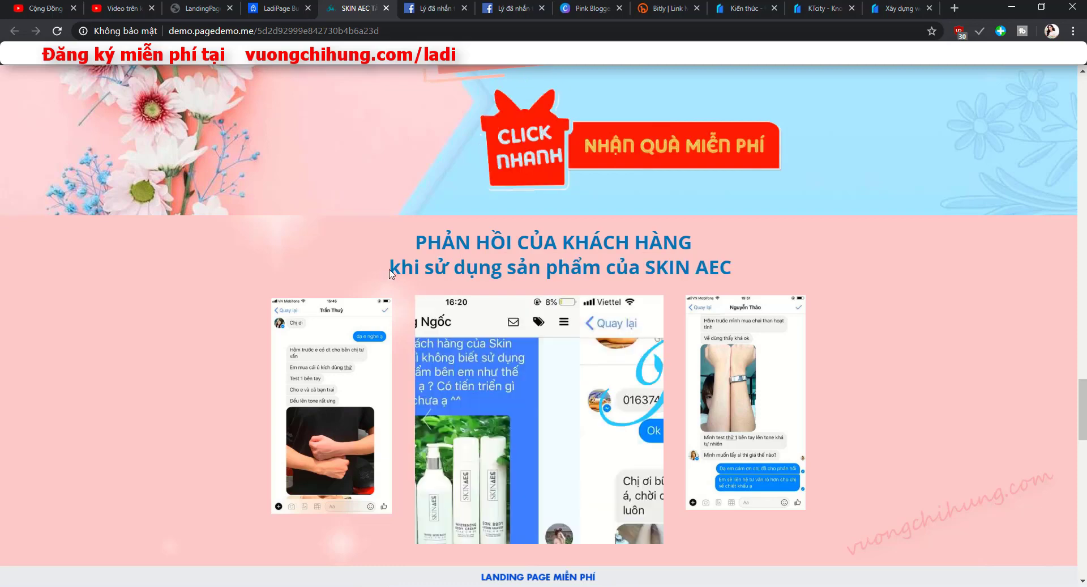
{"action": "left_click_drag", "start_coordinate": [391, 274], "coordinate": [735, 272]}
{"action": "key", "text": "ctrl+c"}
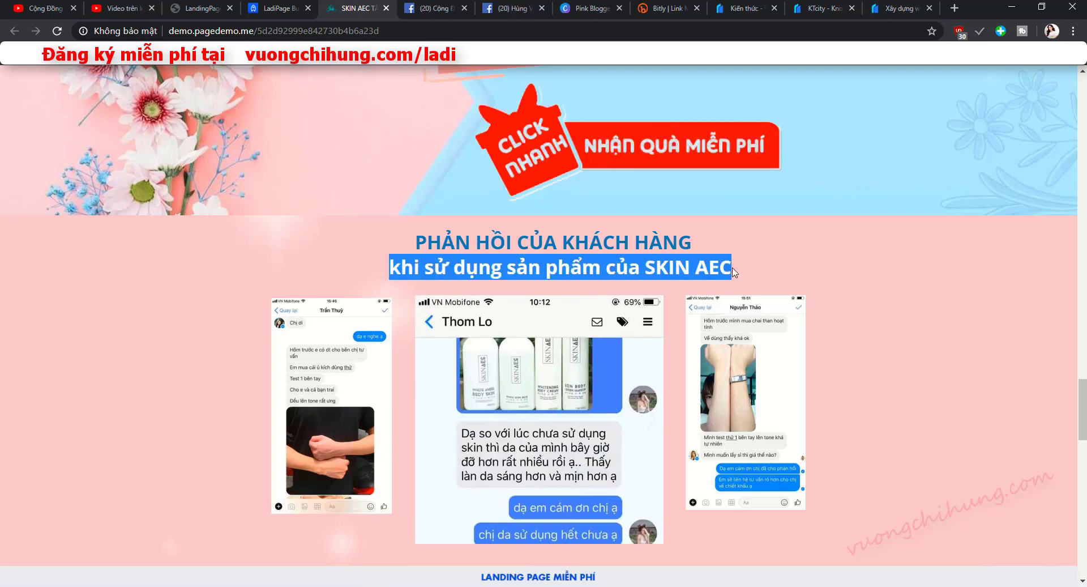
{"action": "left_click", "coordinate": [283, 8]}
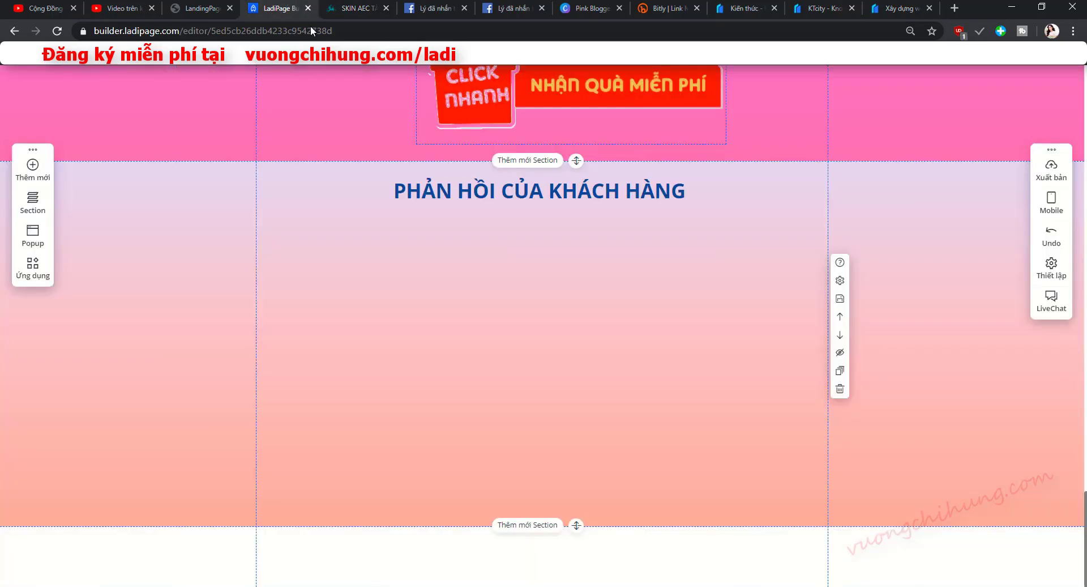
{"action": "left_click", "coordinate": [32, 169]}
{"action": "left_click", "coordinate": [88, 247]}
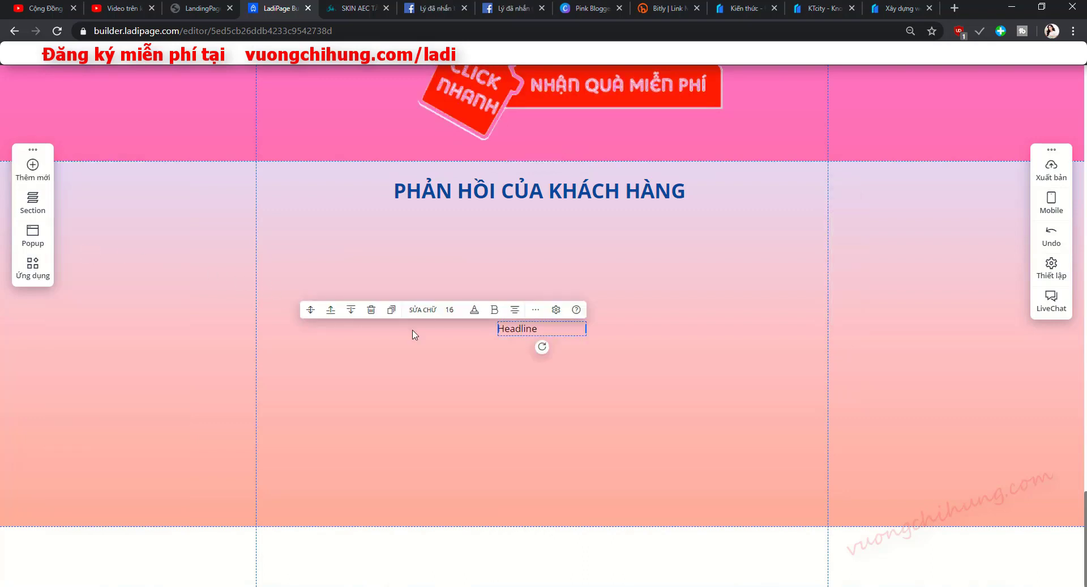
{"action": "double_click", "coordinate": [524, 333]}
{"action": "key", "text": "ctrl+v"}
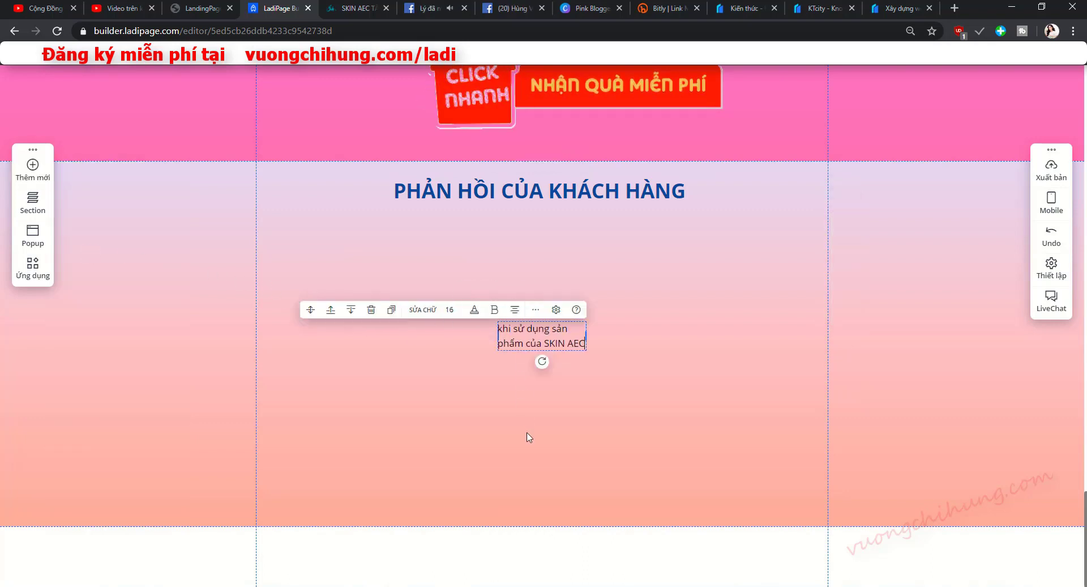
{"action": "left_click", "coordinate": [532, 431]}
Widen the subtitle box to one line and centre-align the text at size 32.
{"action": "left_click", "coordinate": [501, 338]}
{"action": "left_click_drag", "start_coordinate": [500, 338], "coordinate": [331, 337]}
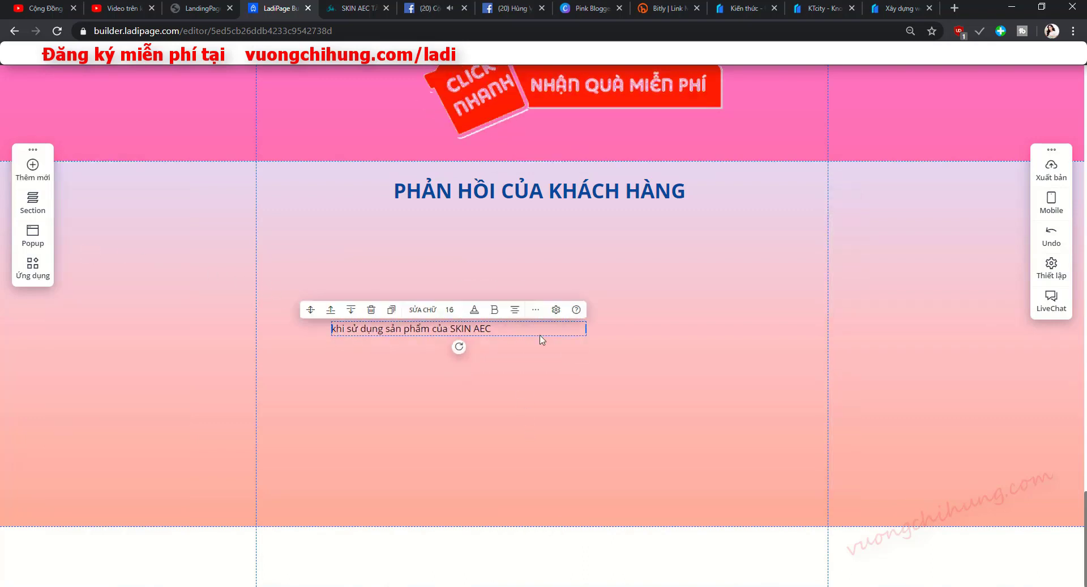
{"action": "left_click_drag", "start_coordinate": [587, 329], "coordinate": [746, 329]}
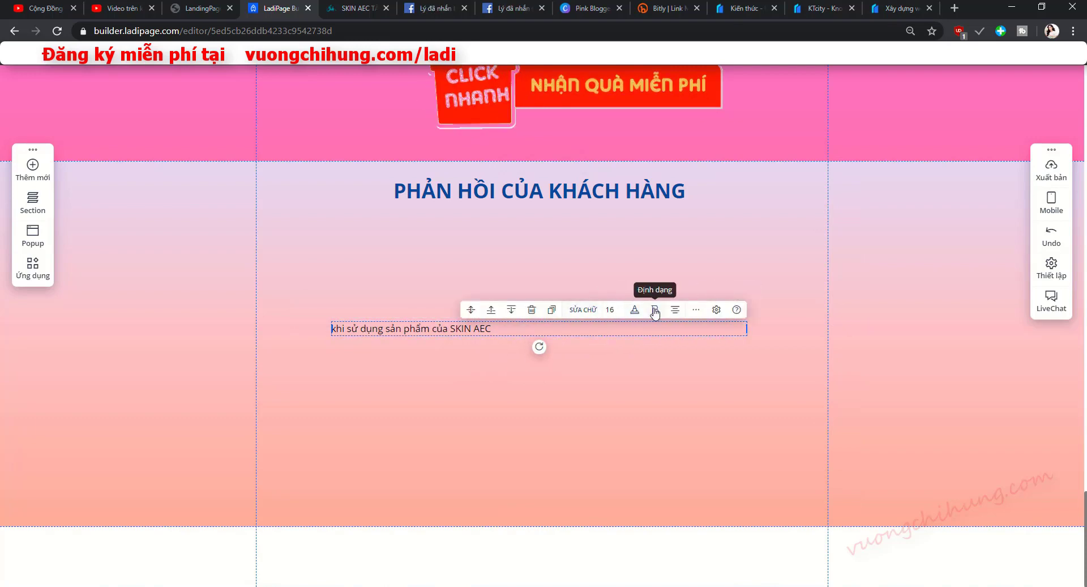
{"action": "left_click", "coordinate": [675, 310]}
{"action": "left_click", "coordinate": [647, 357]}
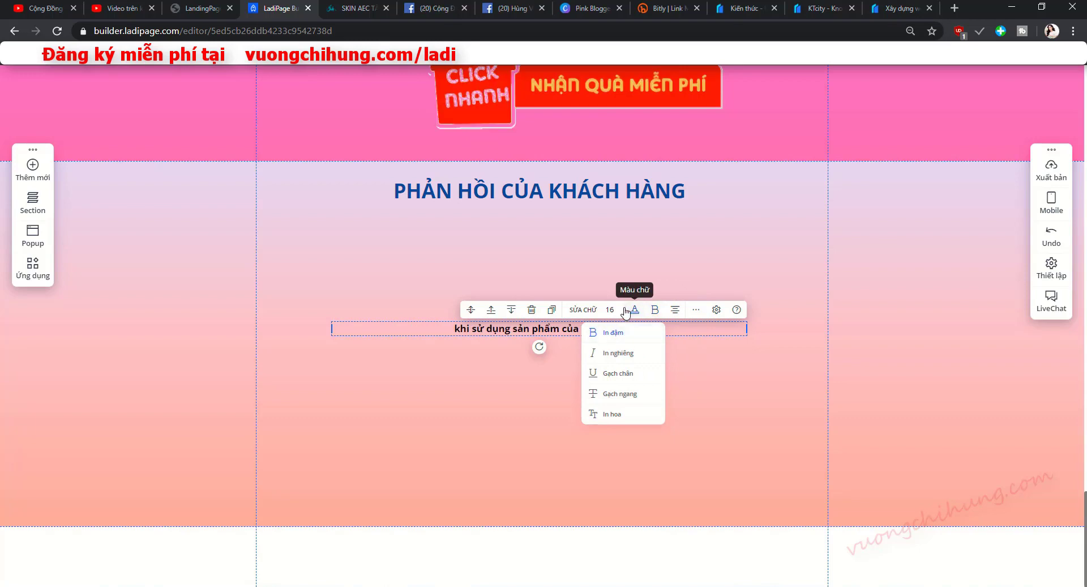
{"action": "scroll", "coordinate": [621, 309], "scroll_direction": "up", "scroll_amount": 11}
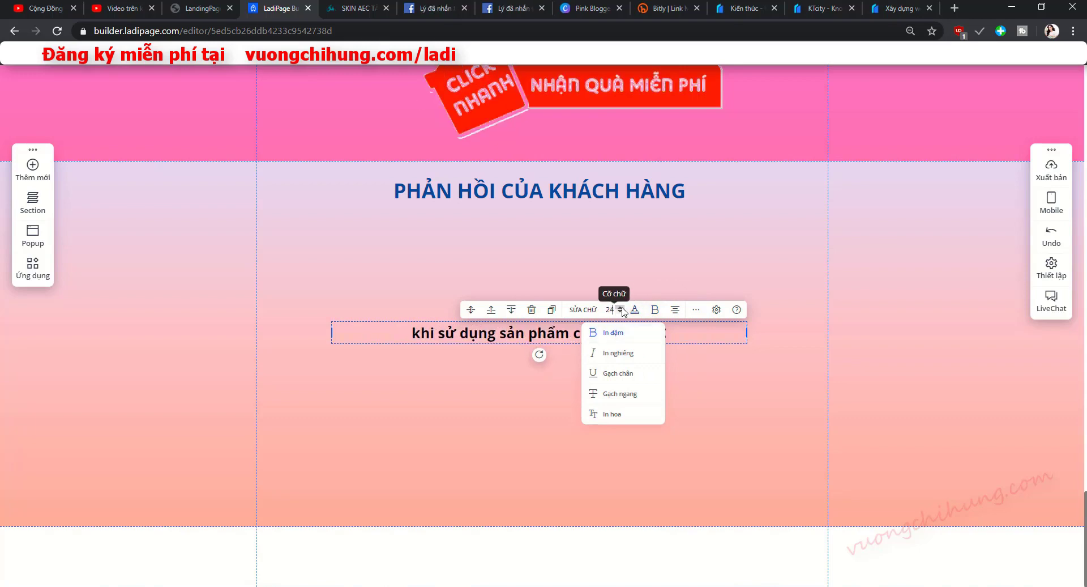
{"action": "scroll", "coordinate": [621, 309], "scroll_direction": "up", "scroll_amount": 5}
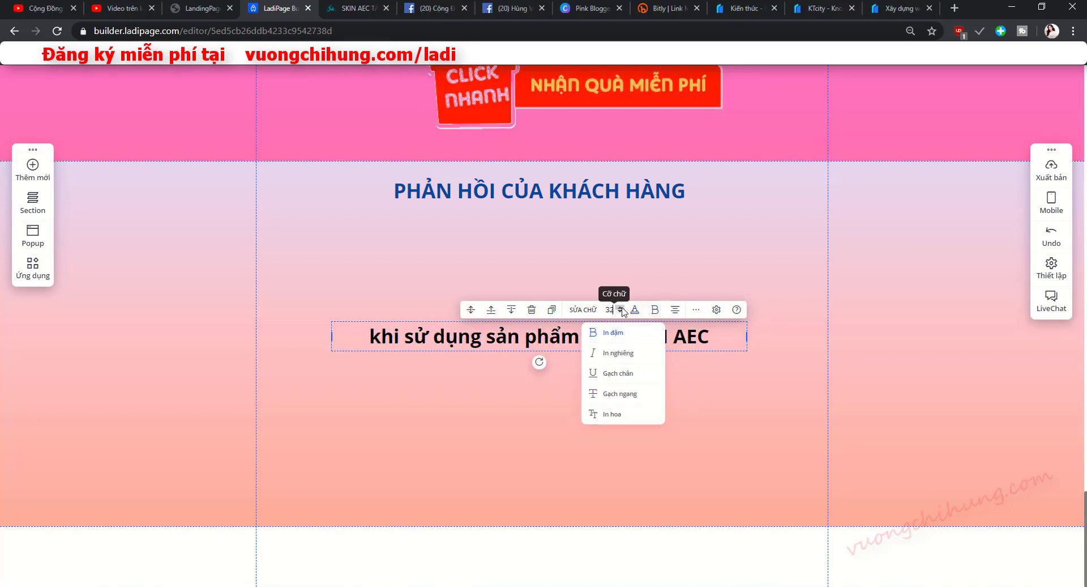
Colour the subtitle dark blue and place it directly under the heading.
{"action": "left_click", "coordinate": [635, 313]}
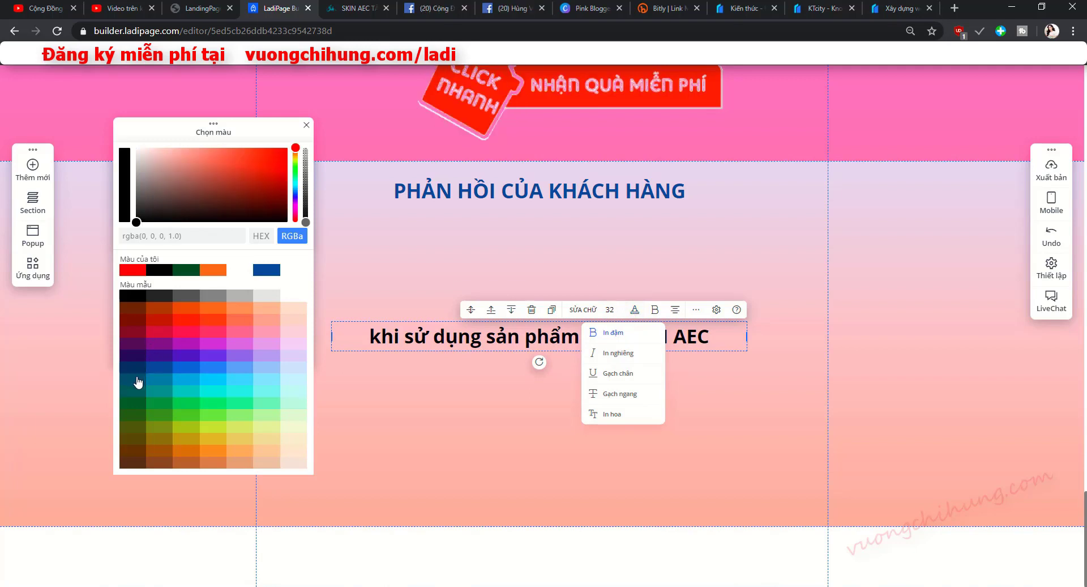
{"action": "left_click", "coordinate": [158, 372]}
{"action": "left_click", "coordinate": [354, 408]}
{"action": "left_click_drag", "start_coordinate": [440, 342], "coordinate": [443, 227]}
{"action": "left_click", "coordinate": [326, 15]}
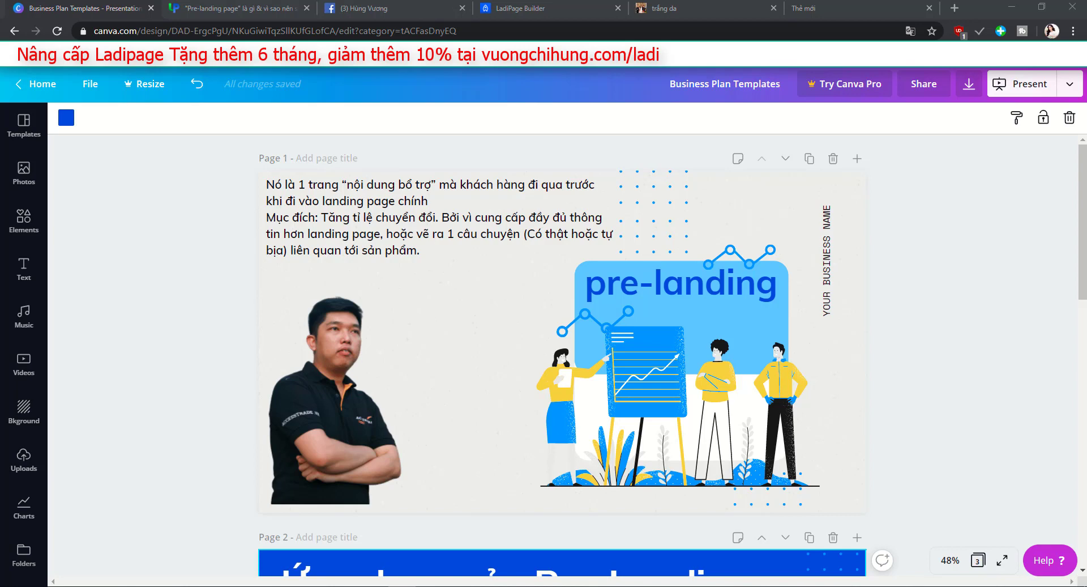
Open a new, empty browser tab after reviewing the Canva pre-landing slide.
{"action": "left_click", "coordinate": [827, 8]}
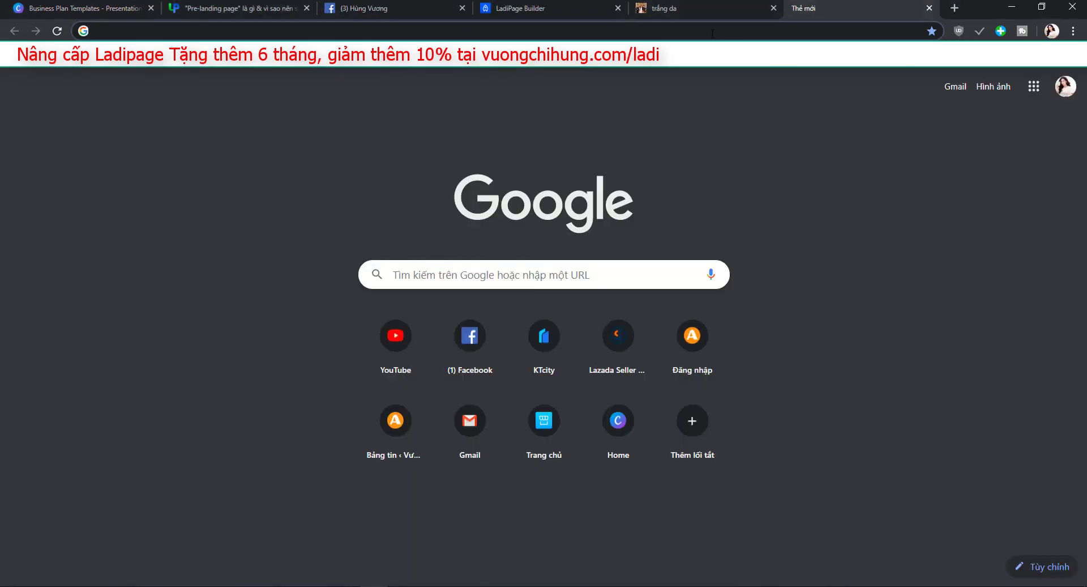
Visit your YouTube channel's VIDEO tab, then present the Canva pre-landing slide full screen.
{"action": "type", "text": "youtube.com"}
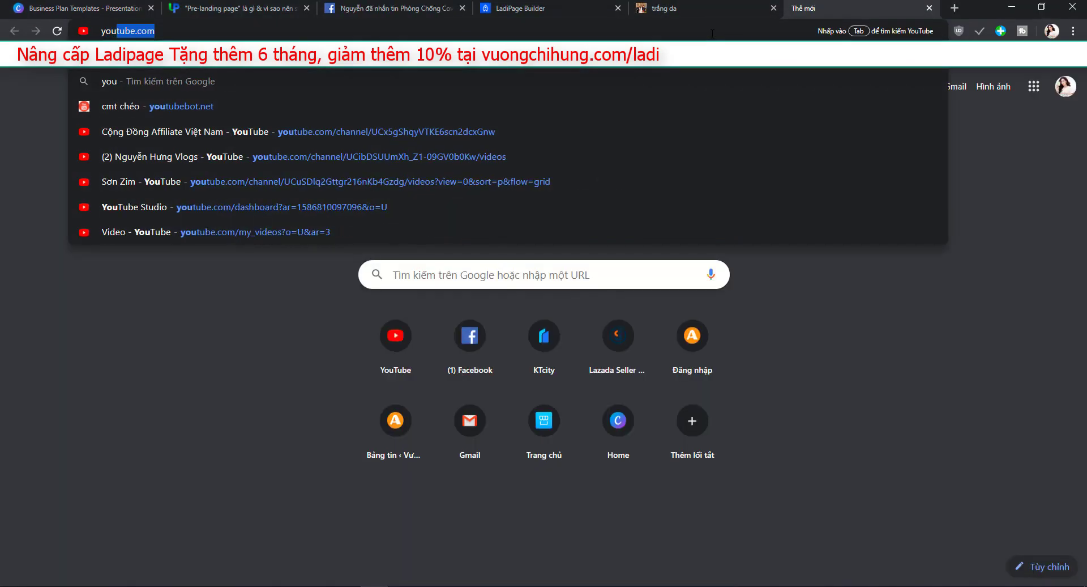
{"action": "key", "text": "Return"}
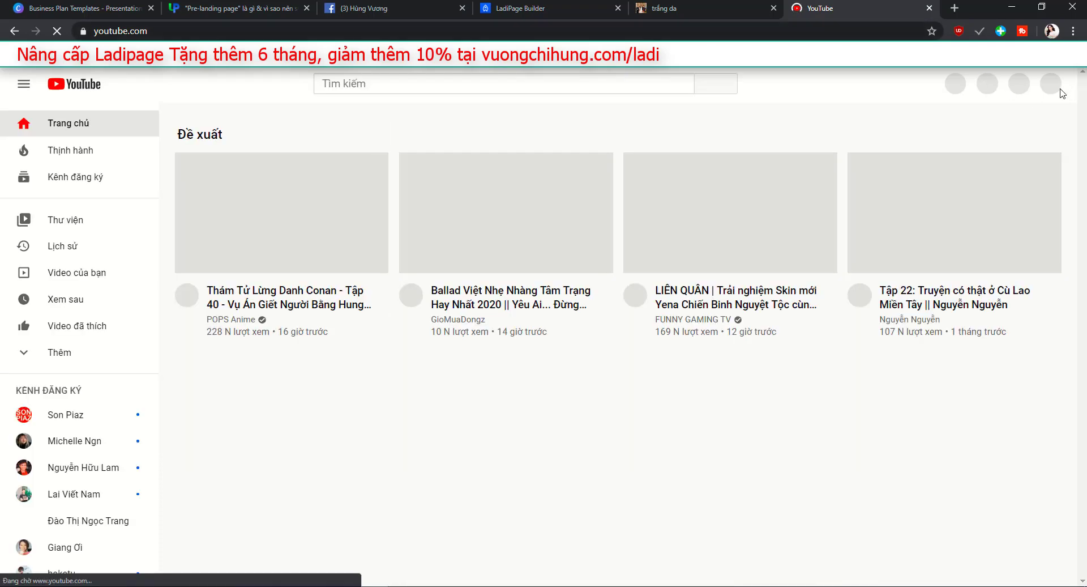
{"action": "left_click", "coordinate": [1047, 85]}
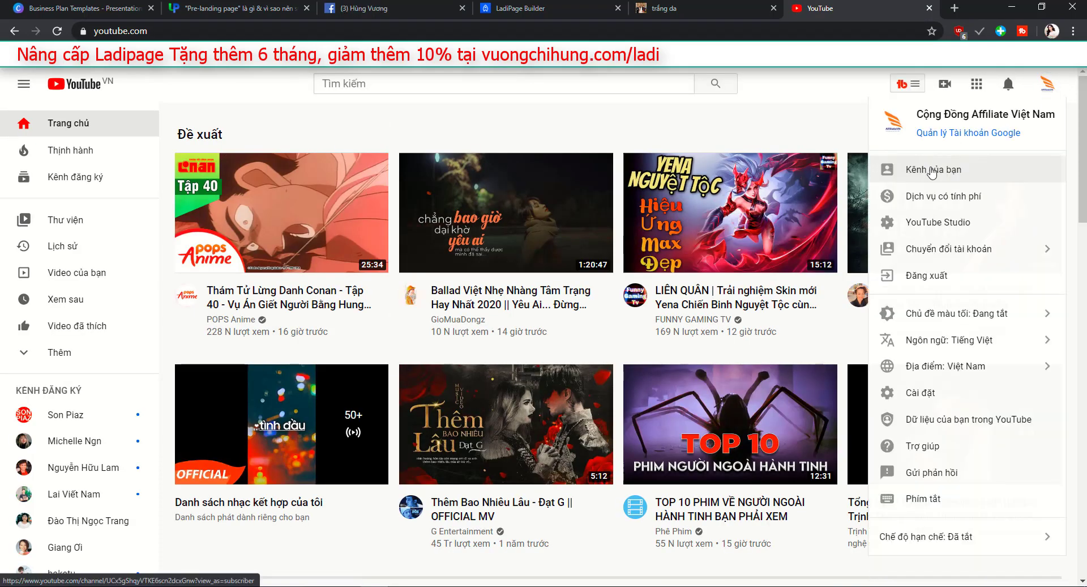
{"action": "left_click", "coordinate": [932, 171]}
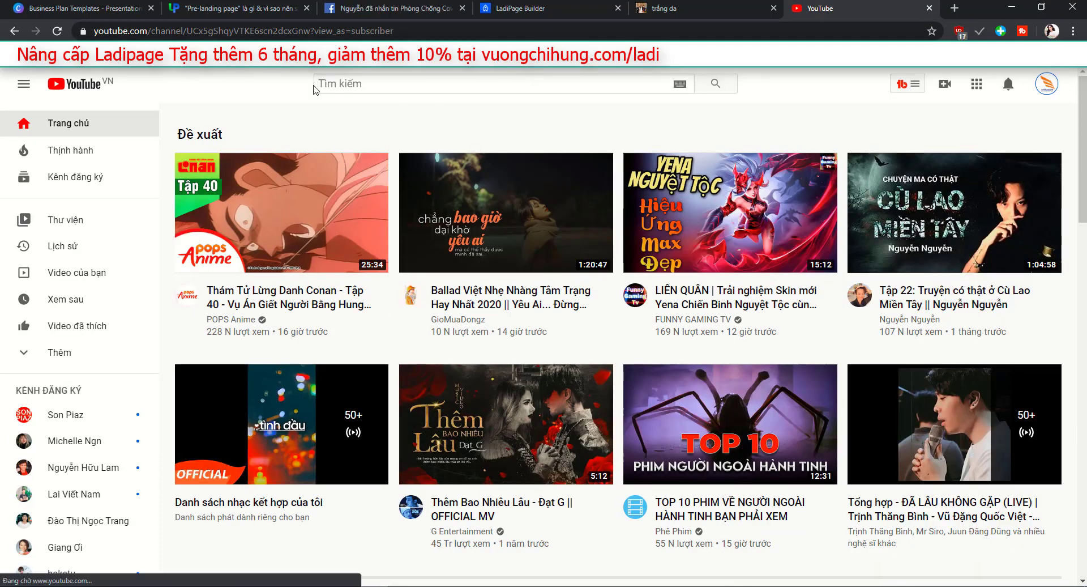
{"action": "scroll", "coordinate": [316, 376], "scroll_direction": "down", "scroll_amount": 3}
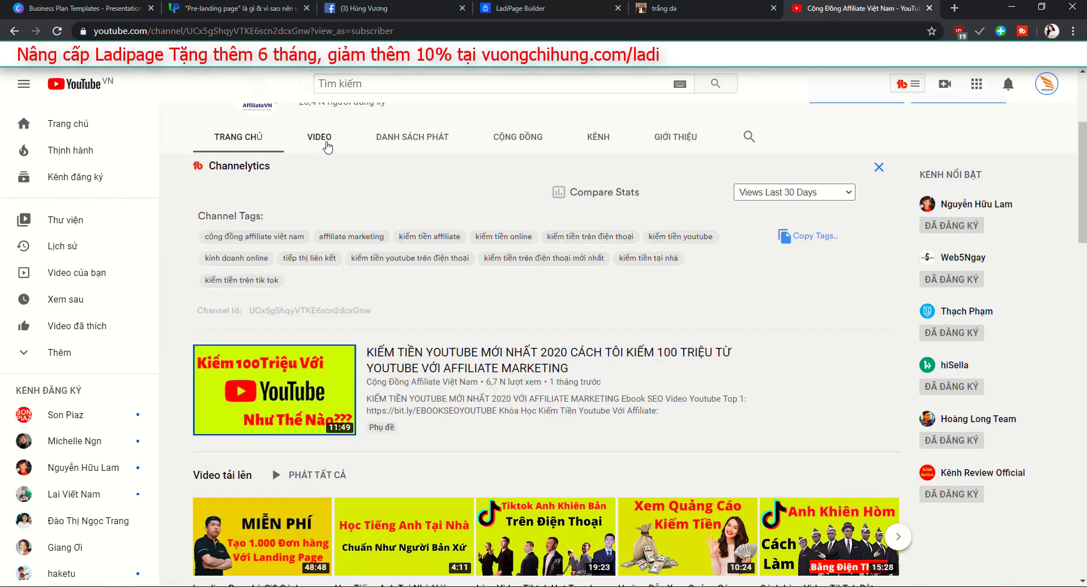
{"action": "left_click", "coordinate": [321, 138]}
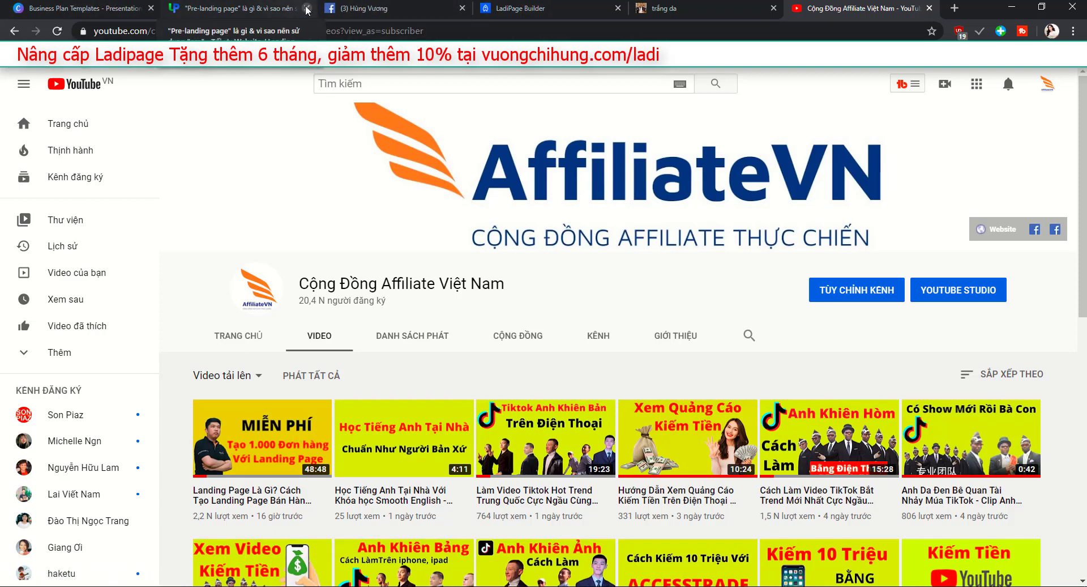
{"action": "left_click", "coordinate": [88, 9]}
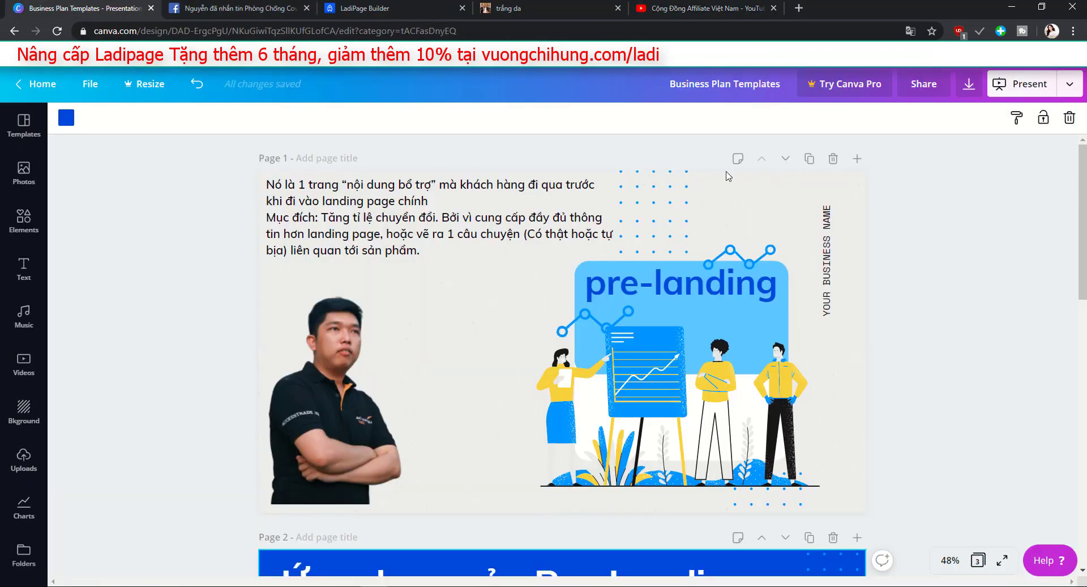
{"action": "left_click", "coordinate": [1000, 561]}
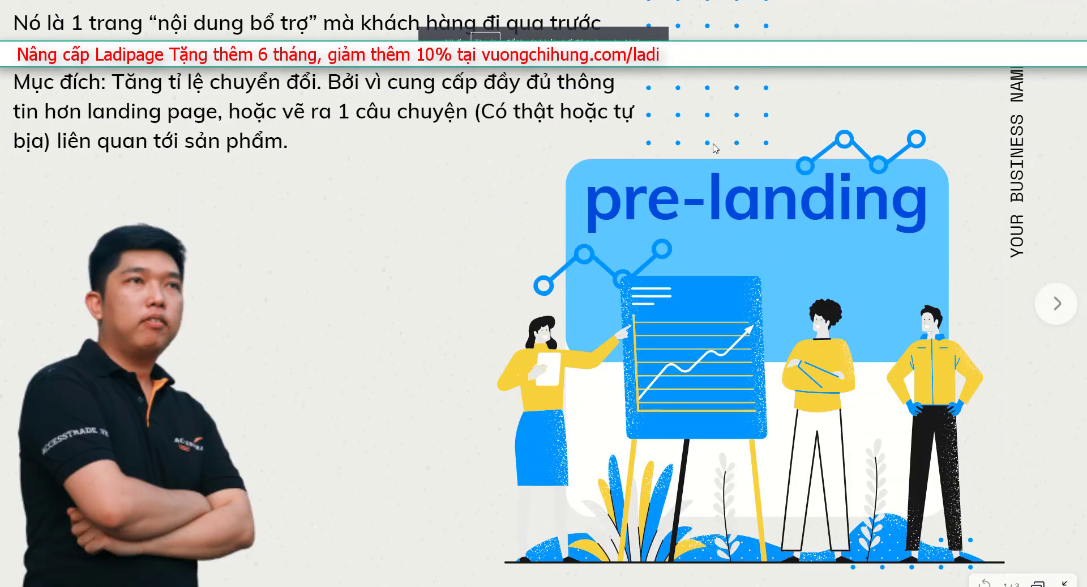
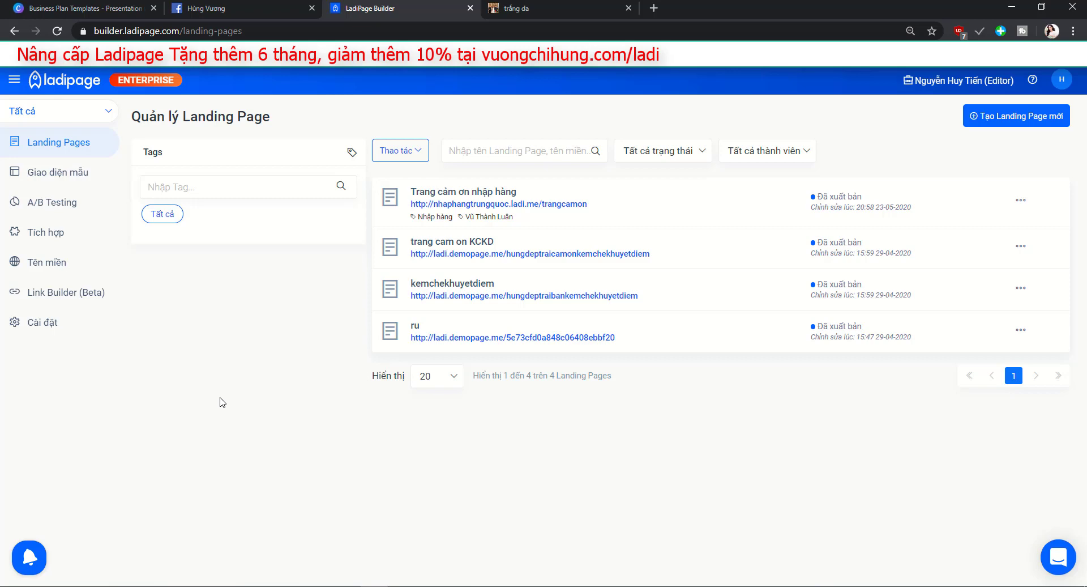
Open the Tên miền domain list and scroll through the account's domains.
{"action": "left_click", "coordinate": [50, 262]}
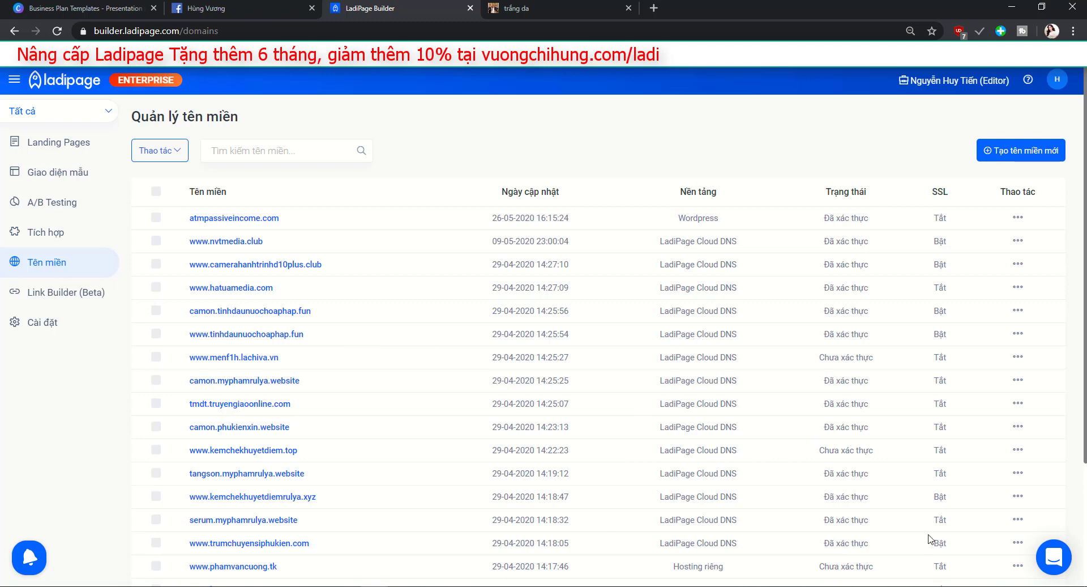
{"action": "scroll", "coordinate": [960, 546], "scroll_direction": "down", "scroll_amount": 3}
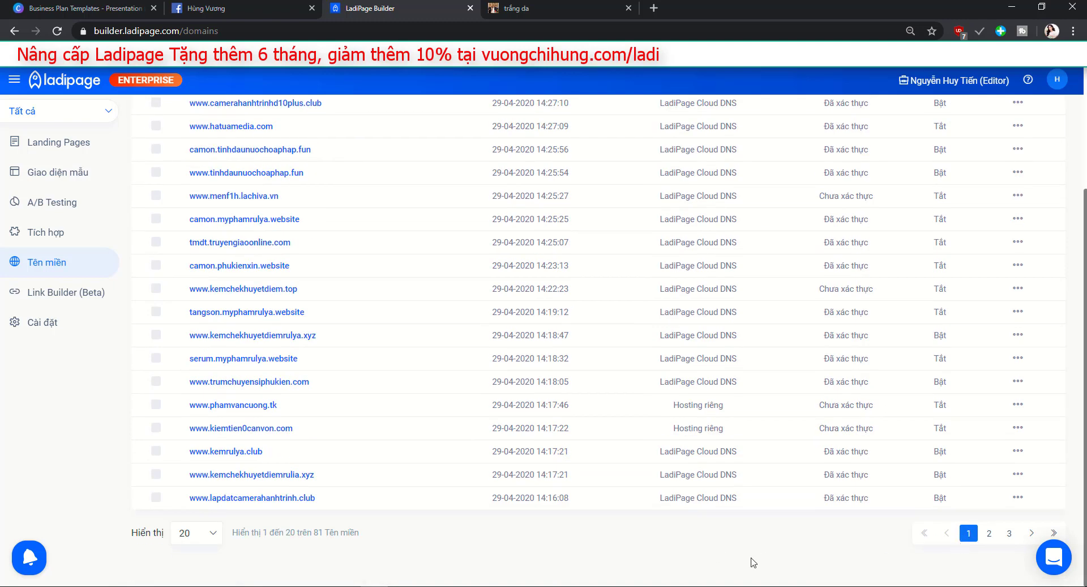
{"action": "scroll", "coordinate": [596, 553], "scroll_direction": "up", "scroll_amount": 3}
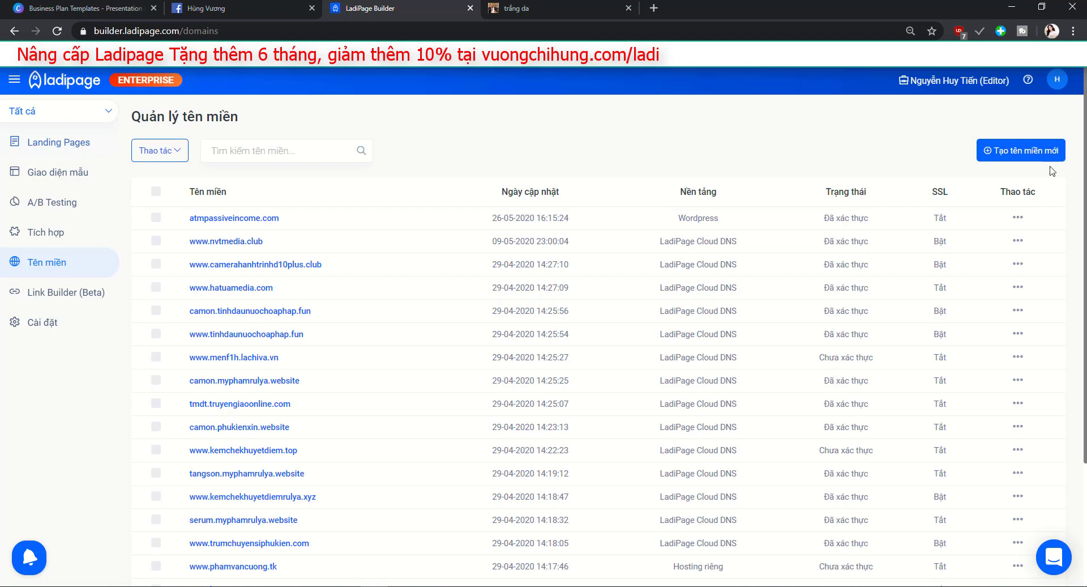
Start a new landing page from Landing Pages using a blank page (Sử dụng trang trắng).
{"action": "left_click", "coordinate": [55, 146]}
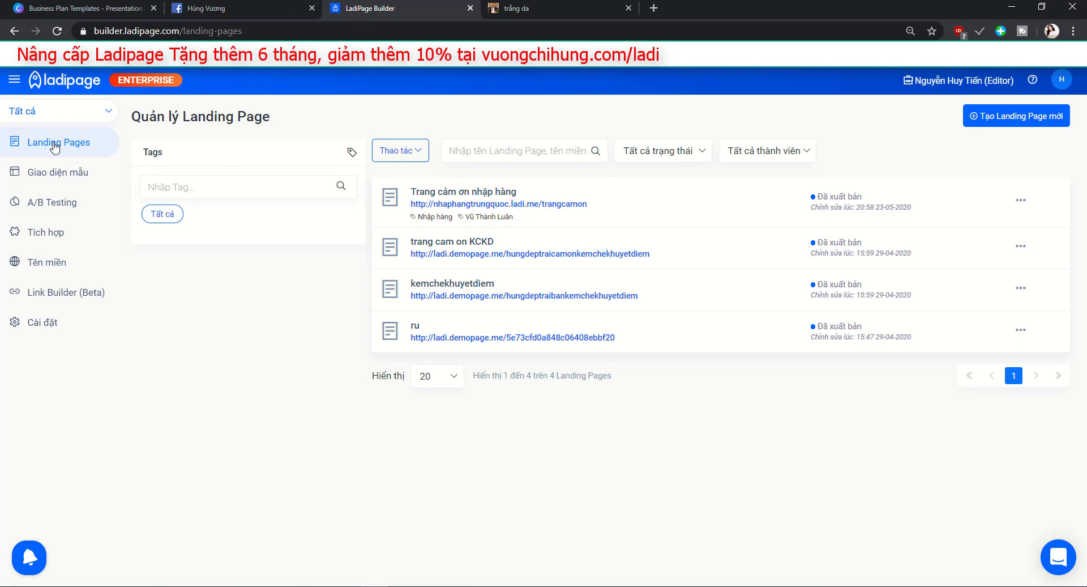
{"action": "left_click", "coordinate": [1037, 120]}
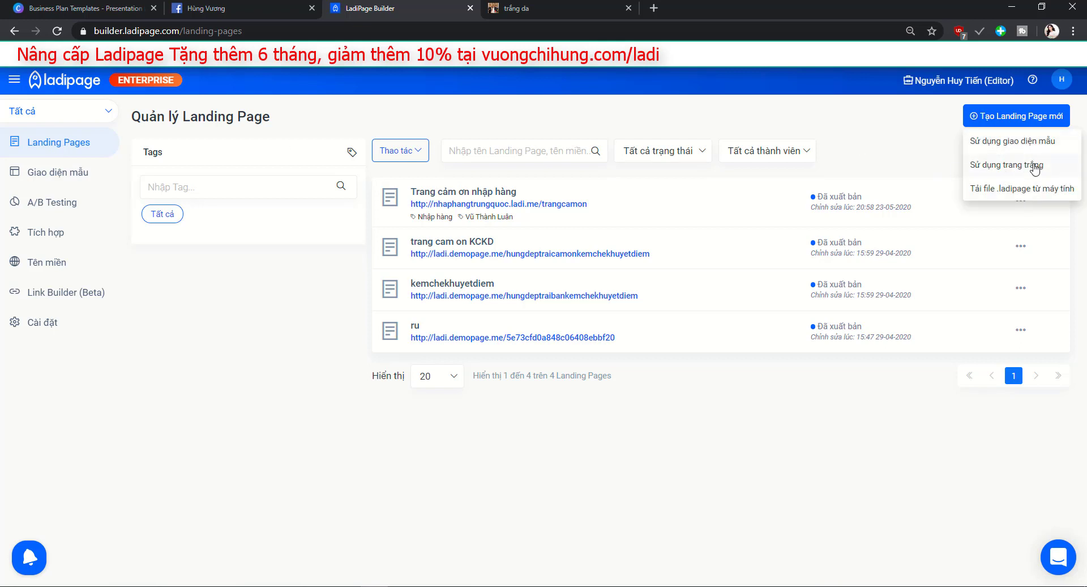
{"action": "left_click", "coordinate": [1029, 168]}
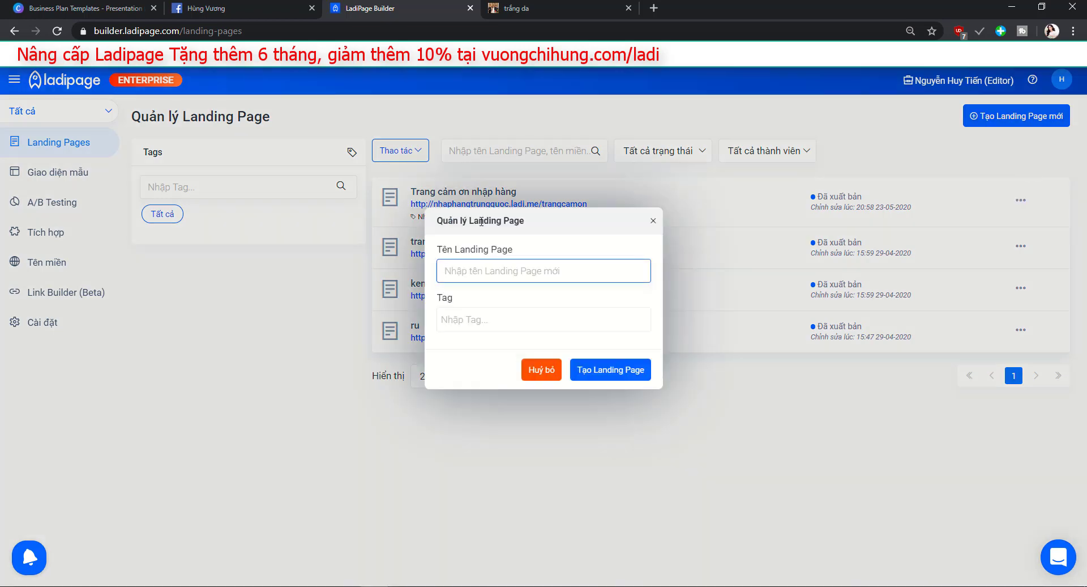
Copy 'WHITENING CREAM PHINIC' from the reference article and paste it as the page name.
{"action": "left_click", "coordinate": [572, 9]}
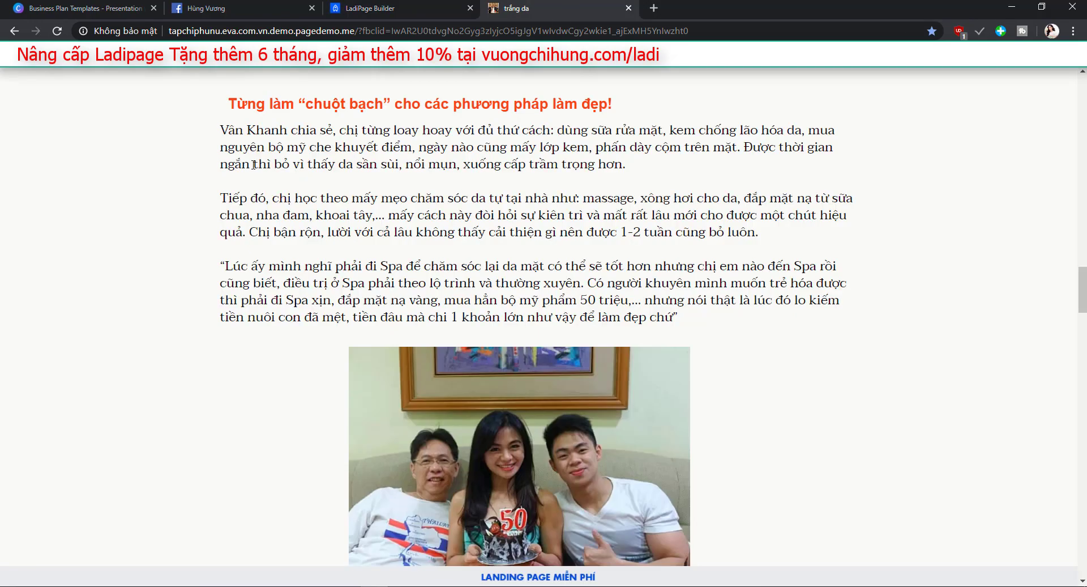
{"action": "scroll", "coordinate": [252, 195], "scroll_direction": "up", "scroll_amount": 15}
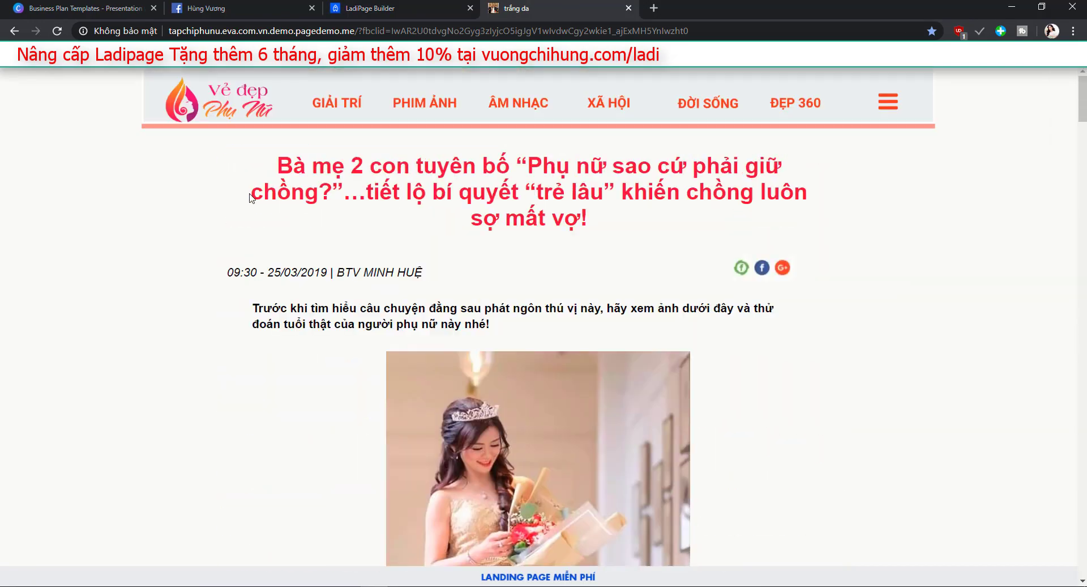
{"action": "scroll", "coordinate": [249, 204], "scroll_direction": "down", "scroll_amount": 20}
{"action": "scroll", "coordinate": [246, 220], "scroll_direction": "up", "scroll_amount": 20}
{"action": "scroll", "coordinate": [246, 220], "scroll_direction": "down", "scroll_amount": 20}
{"action": "scroll", "coordinate": [245, 226], "scroll_direction": "up", "scroll_amount": 20}
{"action": "left_click", "coordinate": [375, 10]}
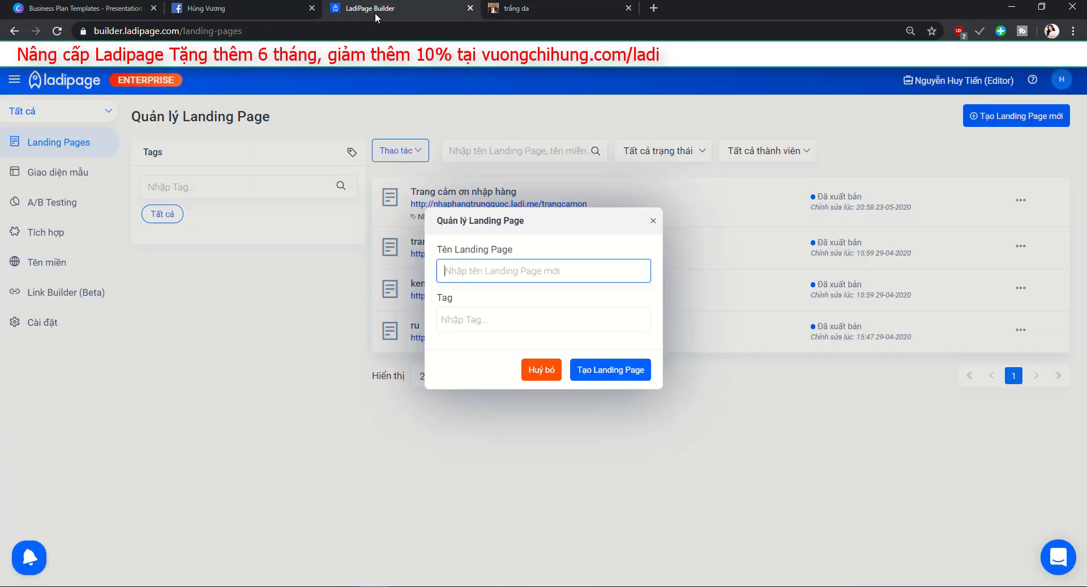
{"action": "left_click", "coordinate": [553, 4]}
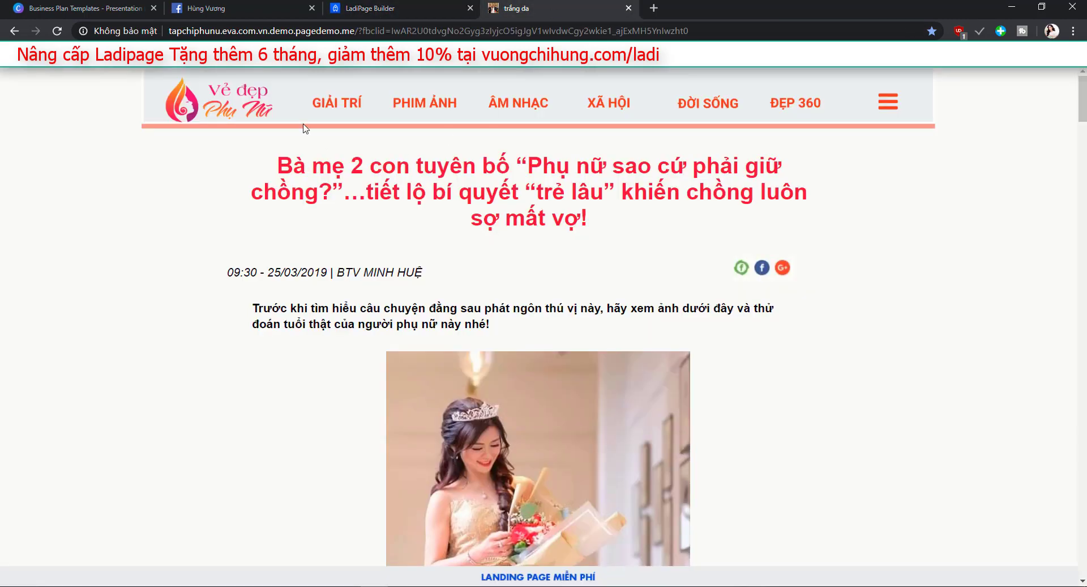
{"action": "scroll", "coordinate": [683, 326], "scroll_direction": "down", "scroll_amount": 20}
{"action": "scroll", "coordinate": [683, 334], "scroll_direction": "up", "scroll_amount": 15}
{"action": "scroll", "coordinate": [683, 334], "scroll_direction": "down", "scroll_amount": 3}
{"action": "scroll", "coordinate": [510, 337], "scroll_direction": "down", "scroll_amount": 9}
{"action": "scroll", "coordinate": [505, 336], "scroll_direction": "up", "scroll_amount": 9}
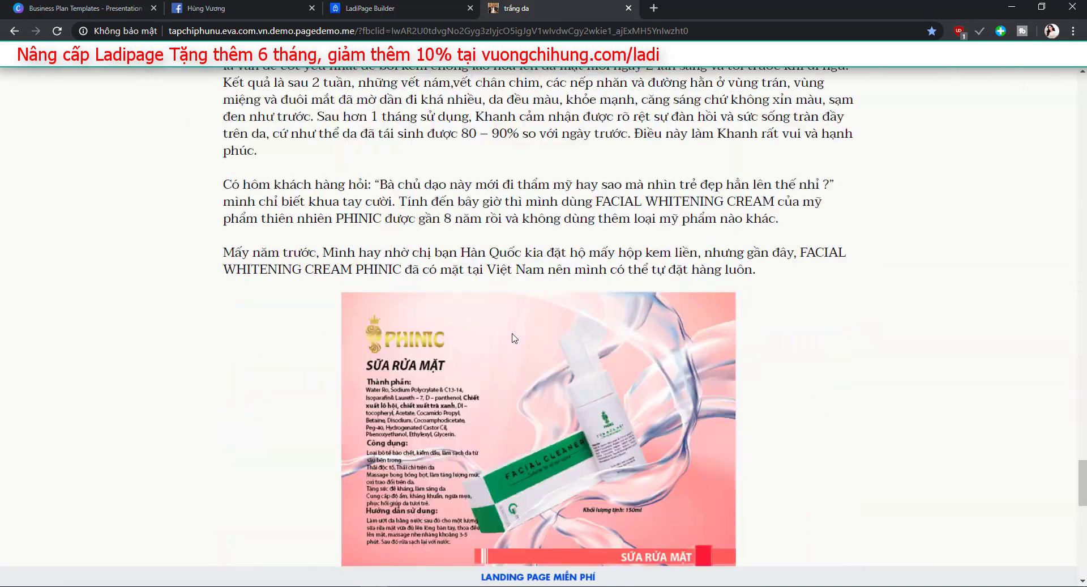
{"action": "scroll", "coordinate": [502, 336], "scroll_direction": "down", "scroll_amount": 7}
{"action": "left_click", "coordinate": [424, 404]}
{"action": "left_click_drag", "start_coordinate": [425, 404], "coordinate": [569, 405]}
{"action": "key", "text": "ctrl+c"}
{"action": "left_click", "coordinate": [419, 6]}
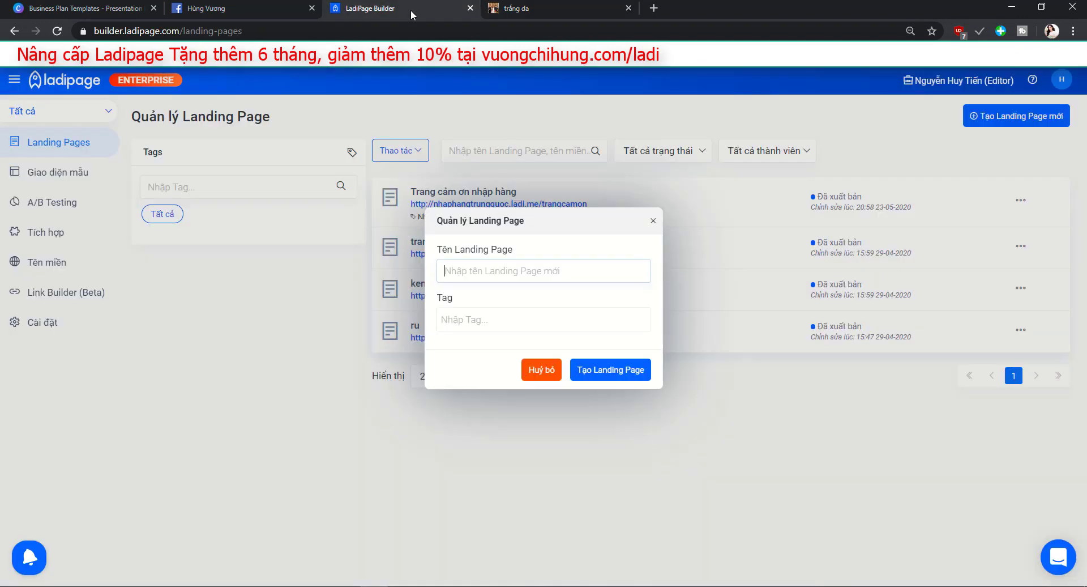
{"action": "key", "text": "ctrl+v"}
Create the WHITENING CREAM PHINIC page and add a blank Section trắng as its first section.
{"action": "left_click", "coordinate": [592, 369]}
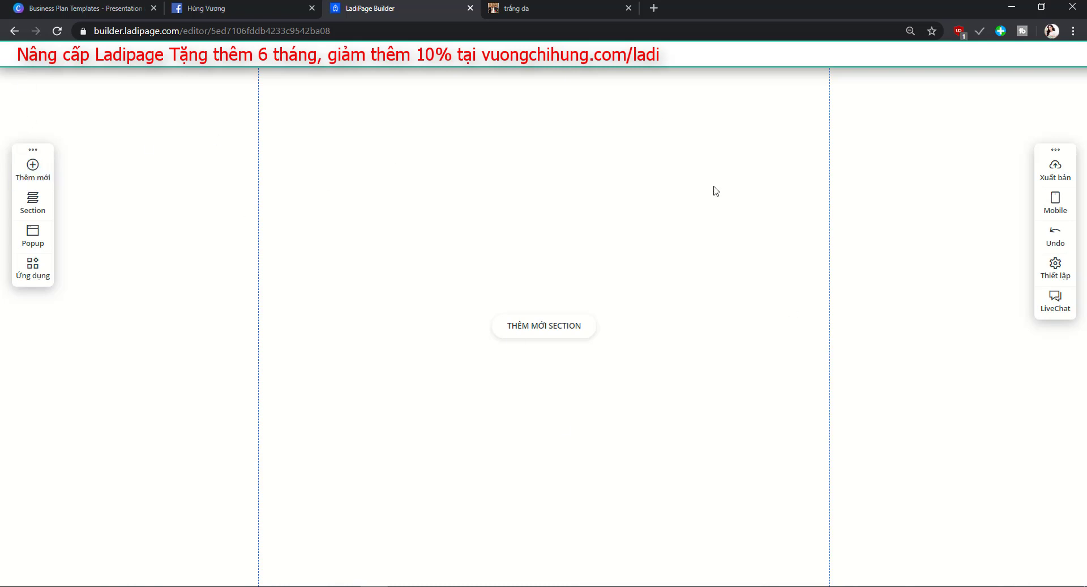
{"action": "left_click", "coordinate": [547, 335]}
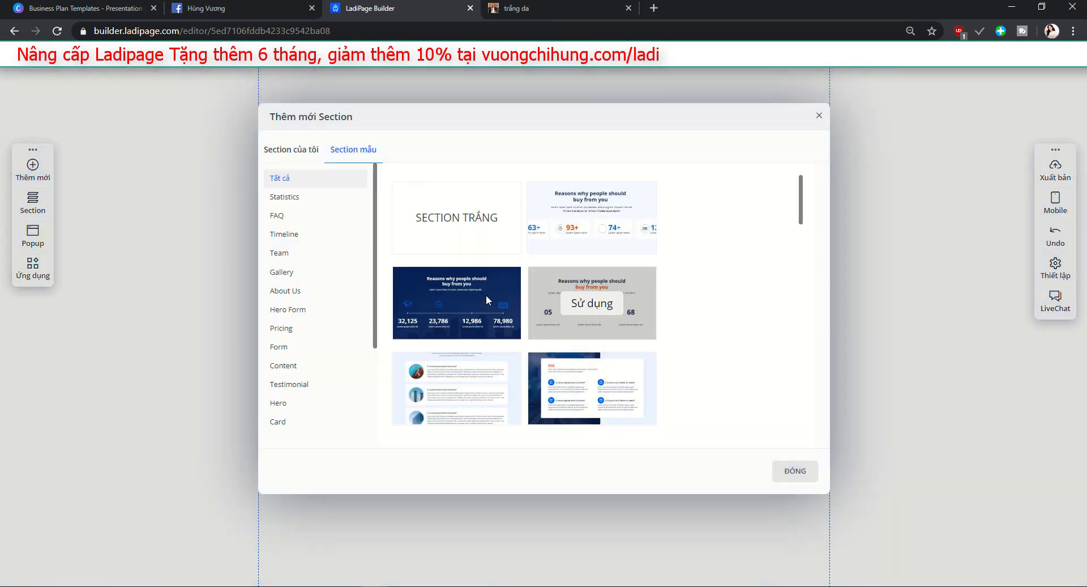
{"action": "left_click", "coordinate": [465, 223]}
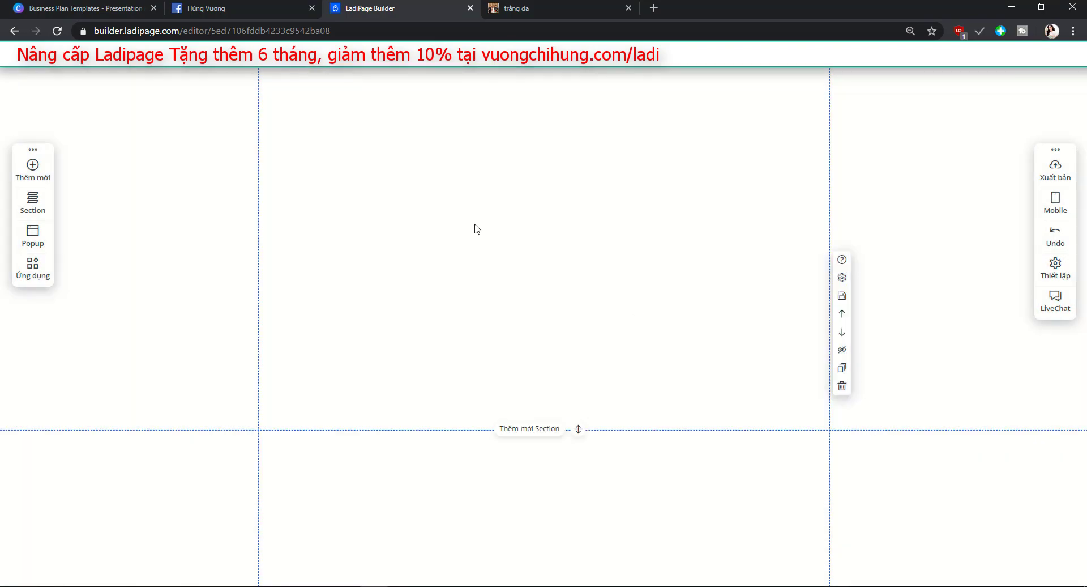
{"action": "scroll", "coordinate": [465, 250], "scroll_direction": "up", "scroll_amount": 20}
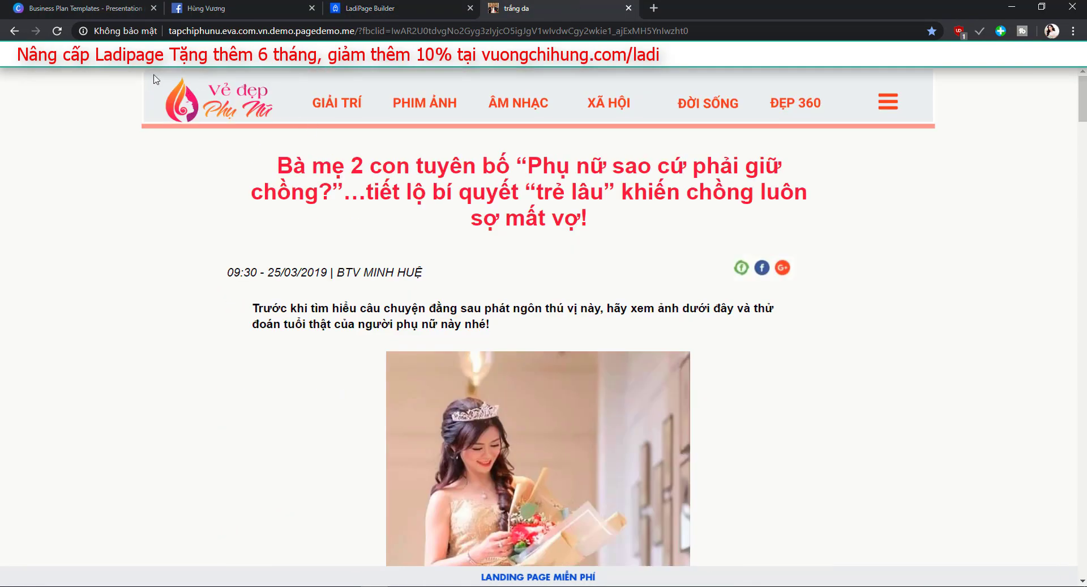
Upload 1.png from the tam-trang] folder and insert it as an image element.
{"action": "left_click", "coordinate": [413, 4]}
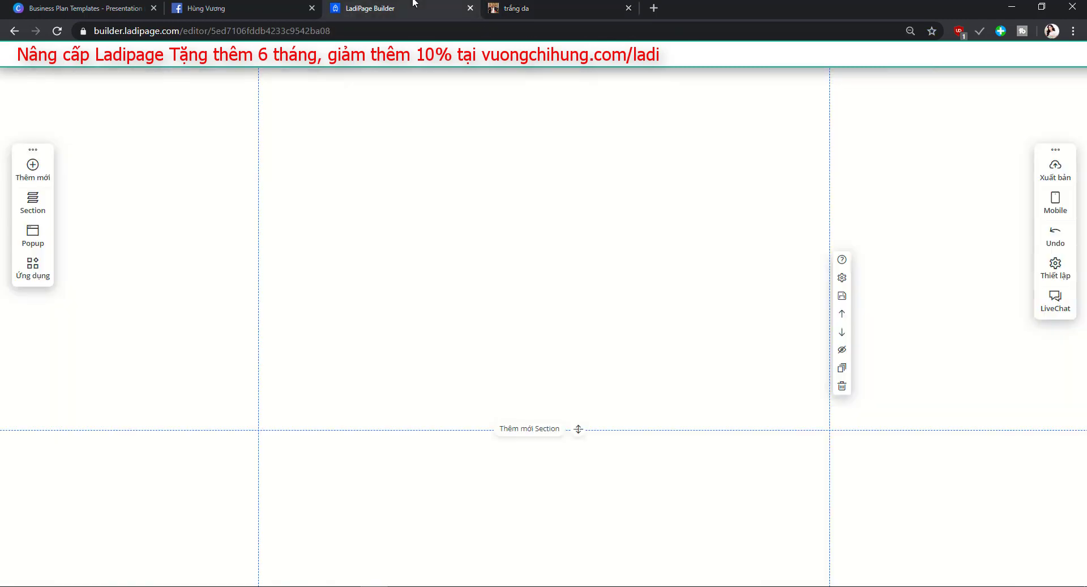
{"action": "left_click", "coordinate": [33, 167]}
{"action": "left_click", "coordinate": [93, 172]}
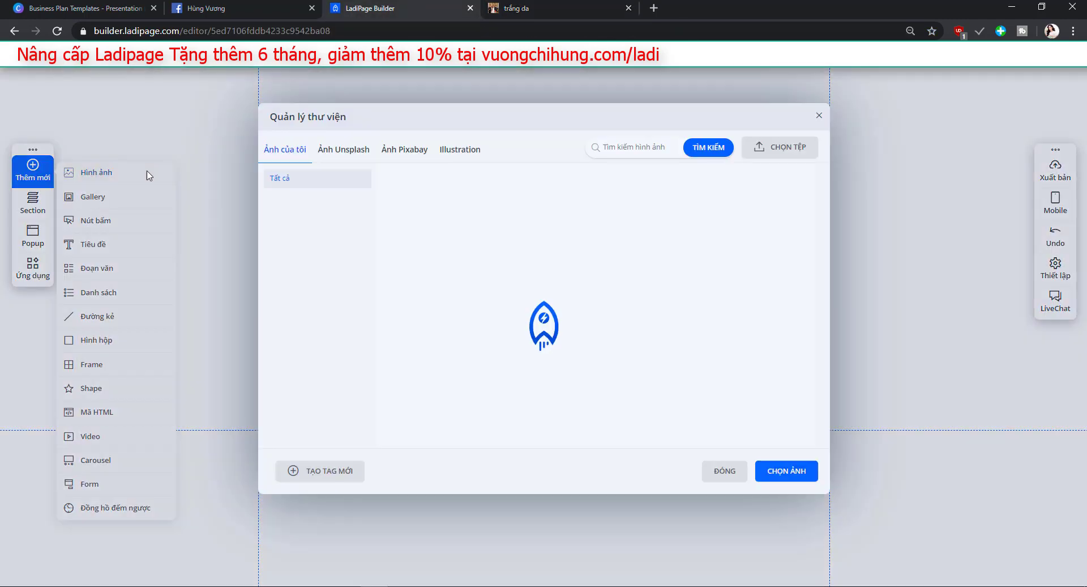
{"action": "left_click", "coordinate": [774, 147]}
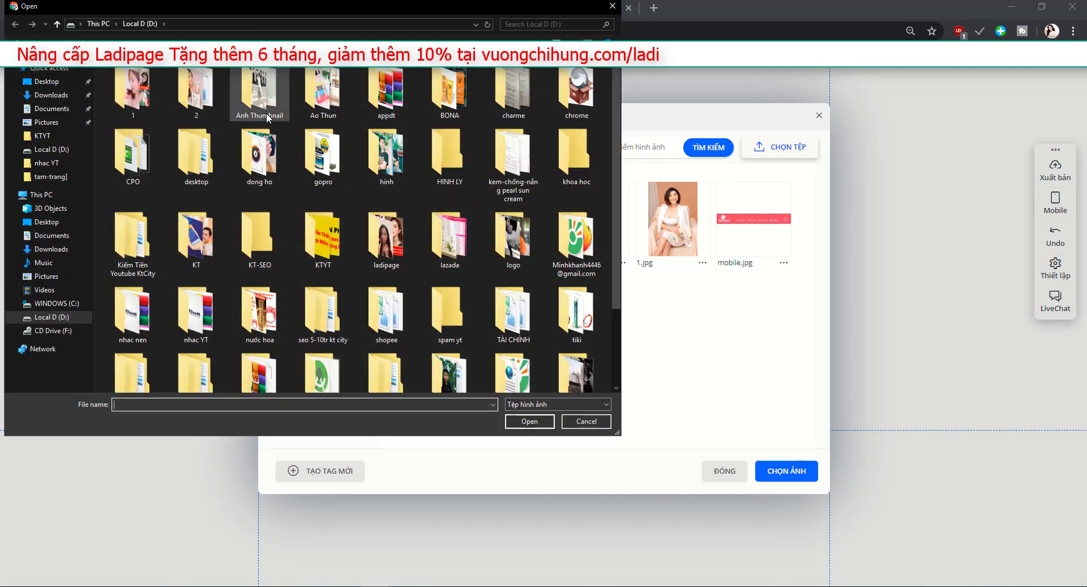
{"action": "left_click", "coordinate": [46, 81]}
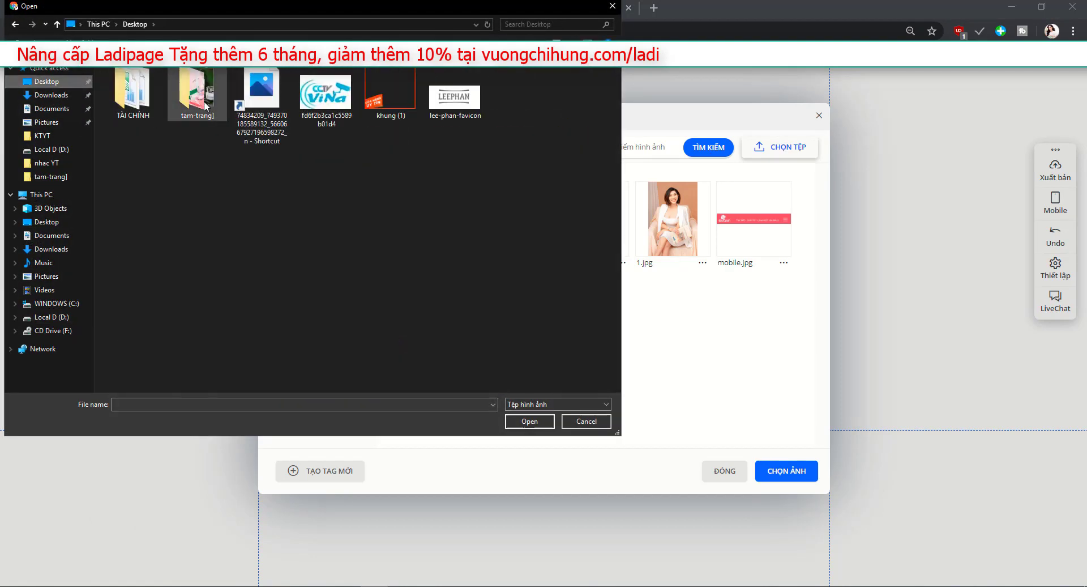
{"action": "double_click", "coordinate": [206, 106]}
{"action": "left_click", "coordinate": [140, 107]}
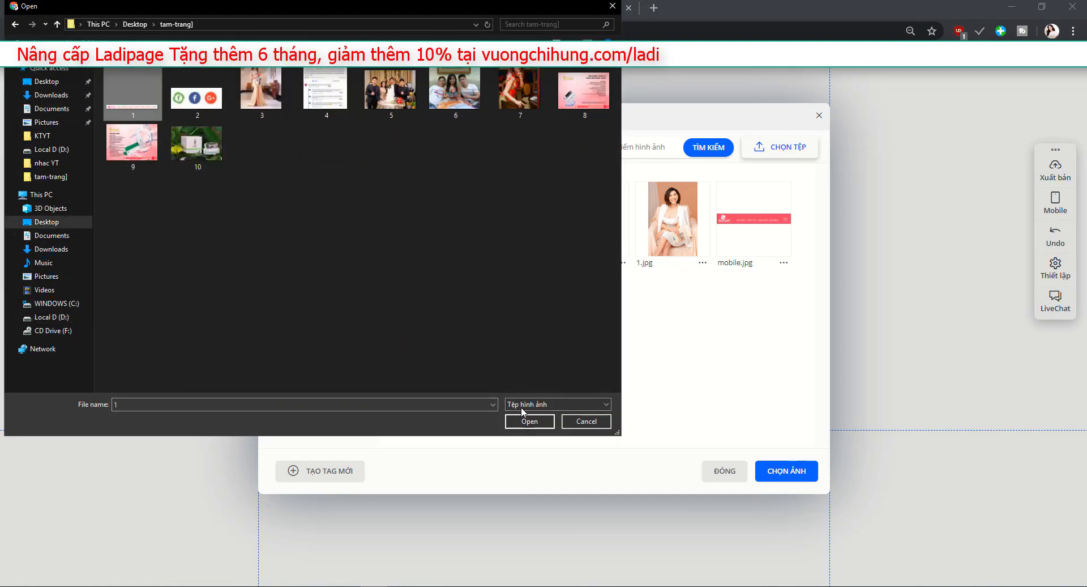
{"action": "left_click", "coordinate": [528, 422]}
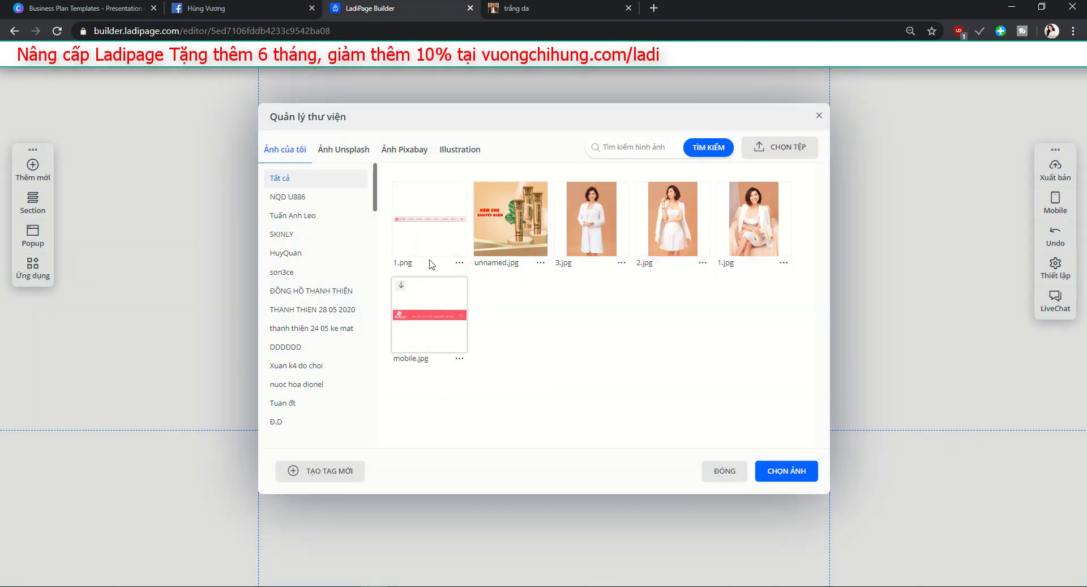
{"action": "left_click", "coordinate": [770, 473]}
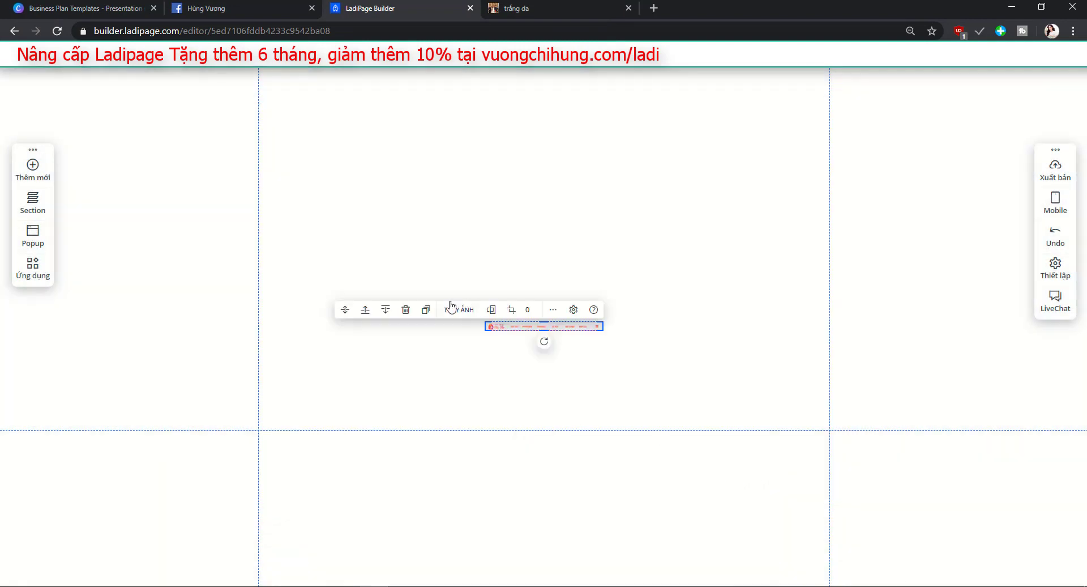
Resize the banner to 935x75 and move it to the top of the section.
{"action": "left_click_drag", "start_coordinate": [600, 330], "coordinate": [686, 347]}
{"action": "left_click_drag", "start_coordinate": [491, 357], "coordinate": [446, 374]}
{"action": "left_click_drag", "start_coordinate": [497, 340], "coordinate": [498, 97]}
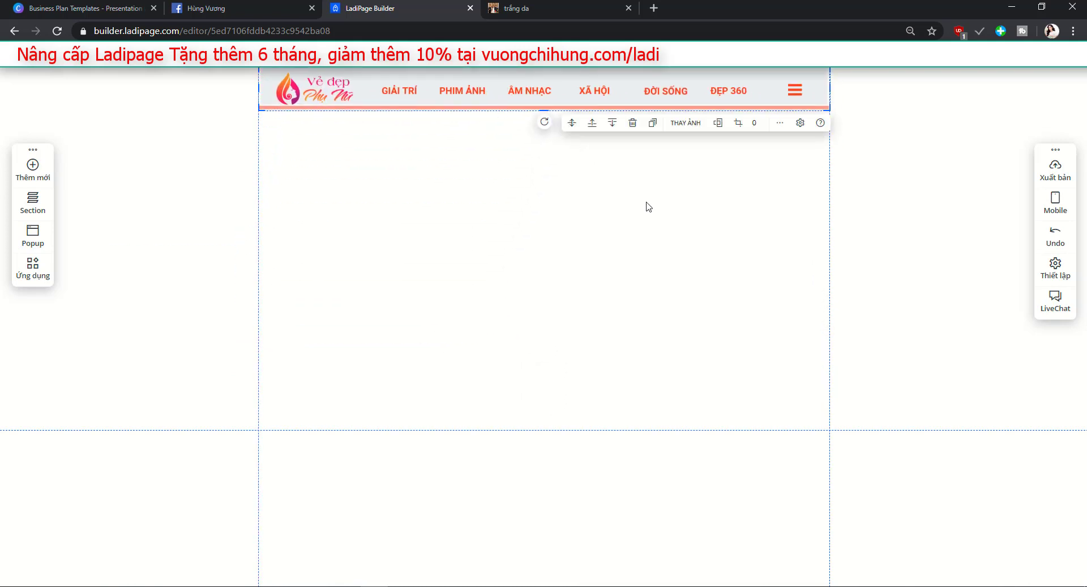
{"action": "left_click", "coordinate": [647, 206]}
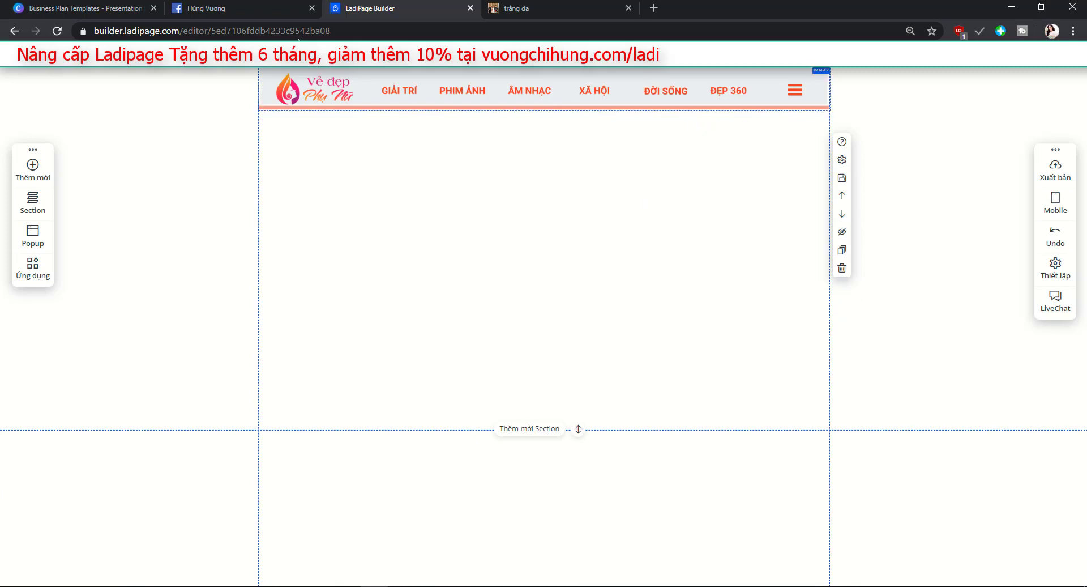
Copy the article headline and paste it into a new headline text element.
{"action": "left_click", "coordinate": [568, 8]}
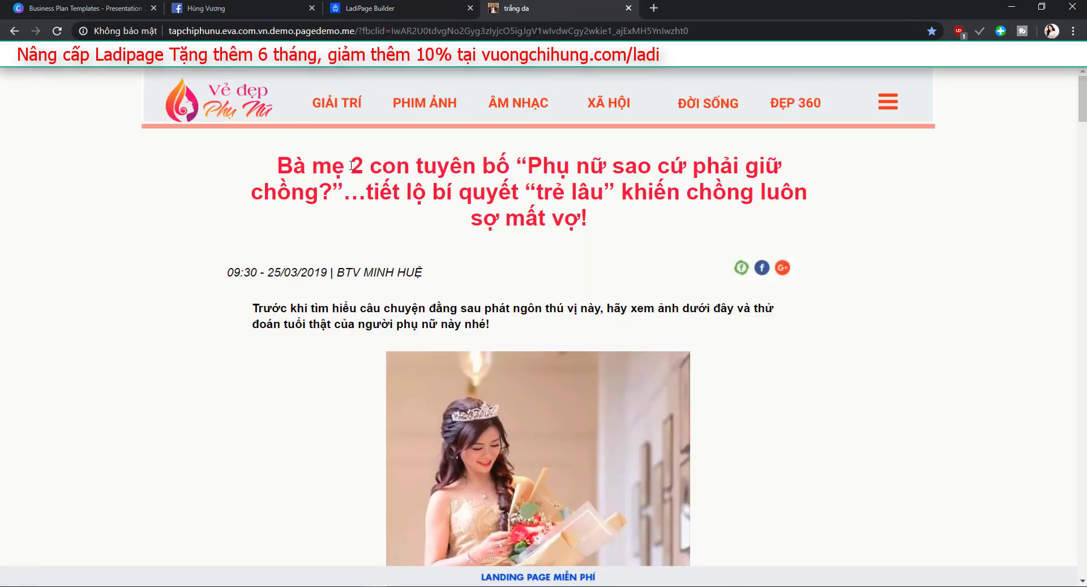
{"action": "left_click_drag", "start_coordinate": [284, 165], "coordinate": [600, 231]}
{"action": "key", "text": "ctrl+c"}
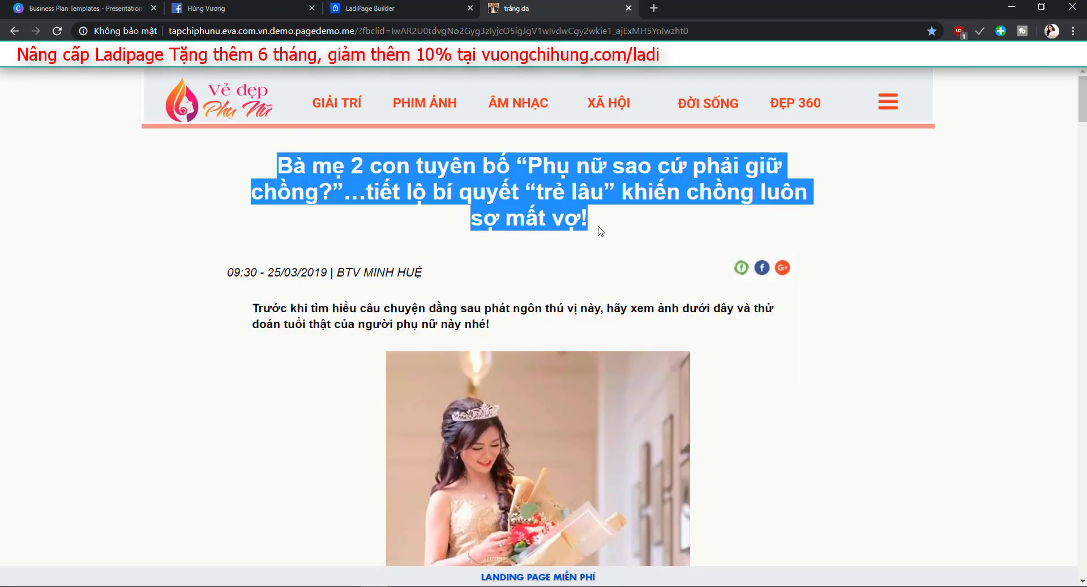
{"action": "left_click", "coordinate": [436, 4]}
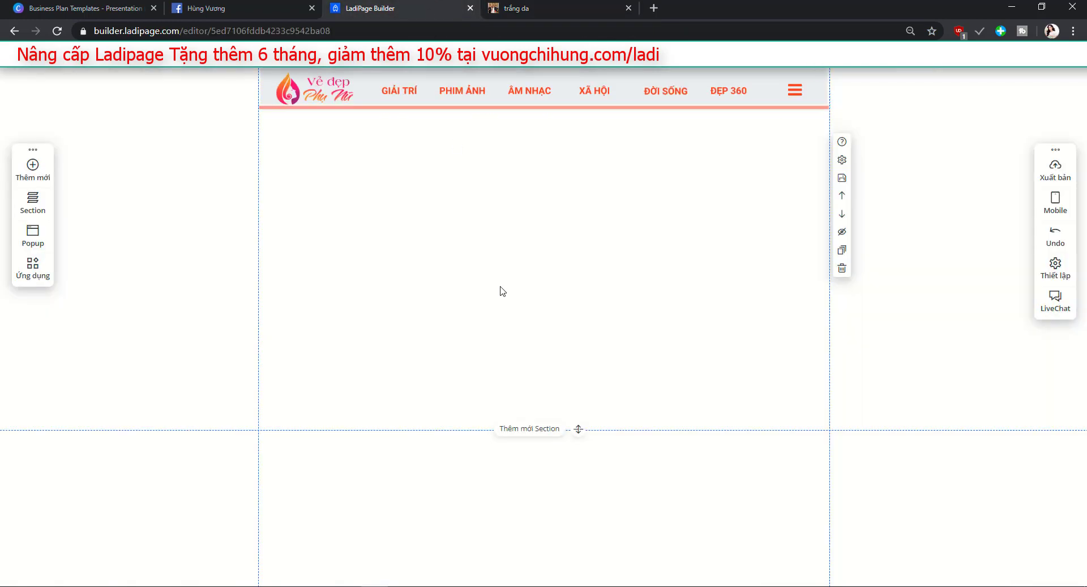
{"action": "left_click", "coordinate": [33, 170]}
{"action": "left_click", "coordinate": [99, 254]}
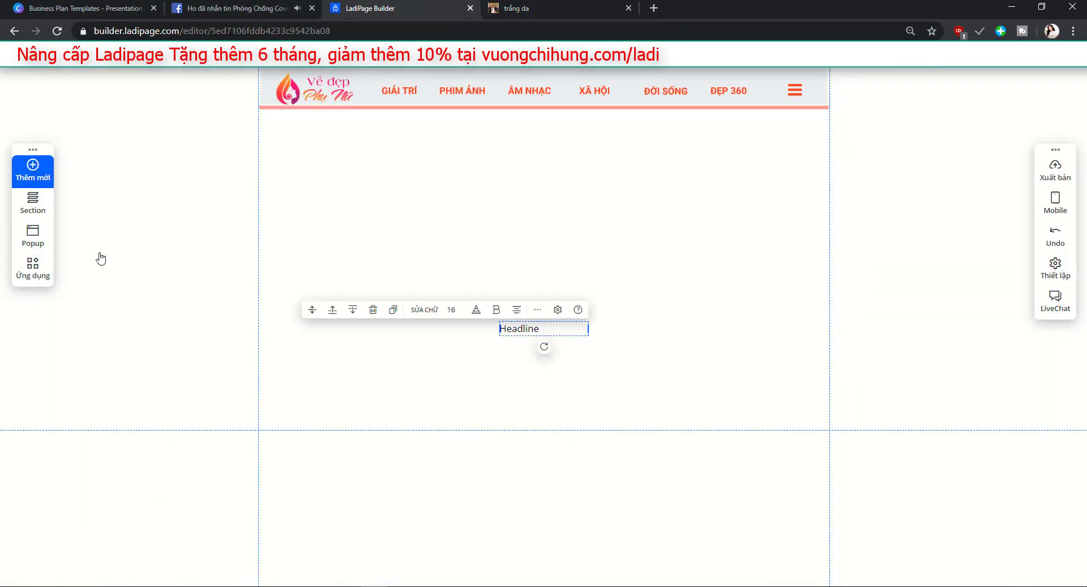
{"action": "double_click", "coordinate": [531, 333]}
{"action": "key", "text": "ctrl+v"}
Widen the headline to one line, place it under the banner, and color it red.
{"action": "left_click_drag", "start_coordinate": [589, 345], "coordinate": [819, 344]}
{"action": "left_click_drag", "start_coordinate": [498, 338], "coordinate": [272, 339]}
{"action": "left_click_drag", "start_coordinate": [450, 331], "coordinate": [449, 133]}
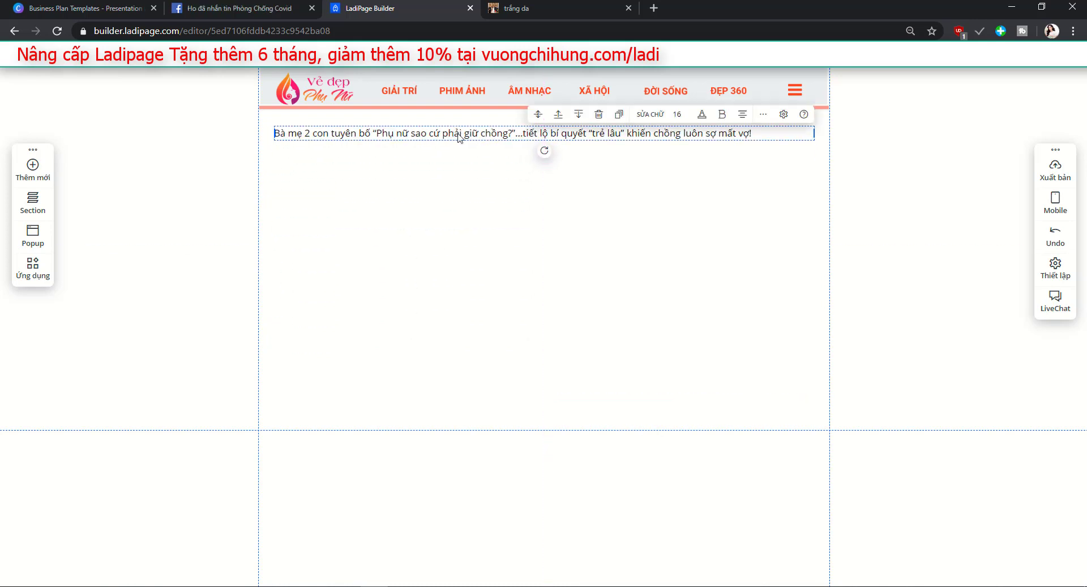
{"action": "left_click", "coordinate": [701, 115]}
{"action": "left_click", "coordinate": [261, 179]}
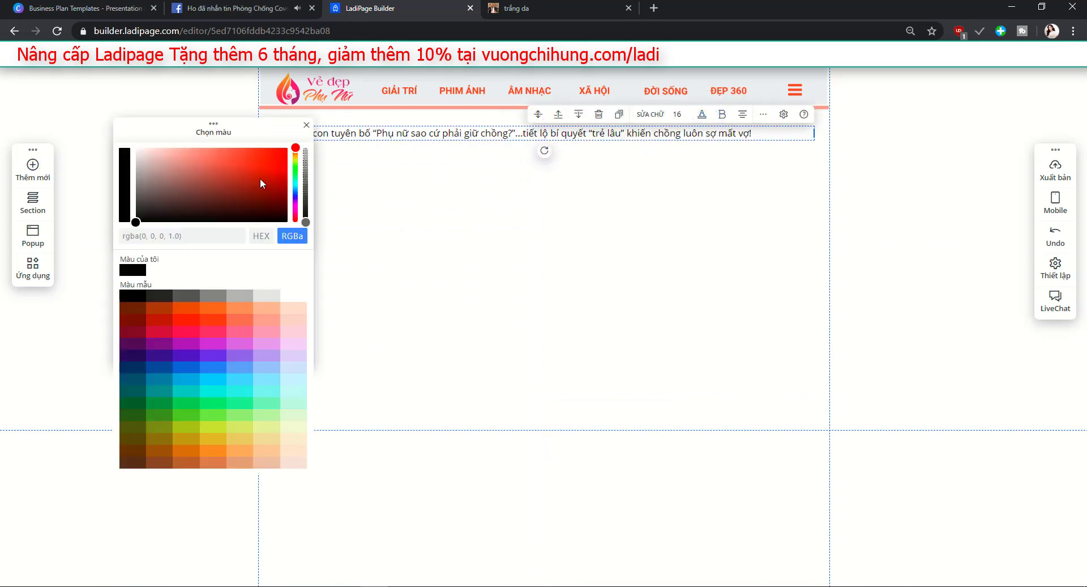
Make the headline bold, size 29 and centred, nudging it into position.
{"action": "left_click", "coordinate": [720, 113]}
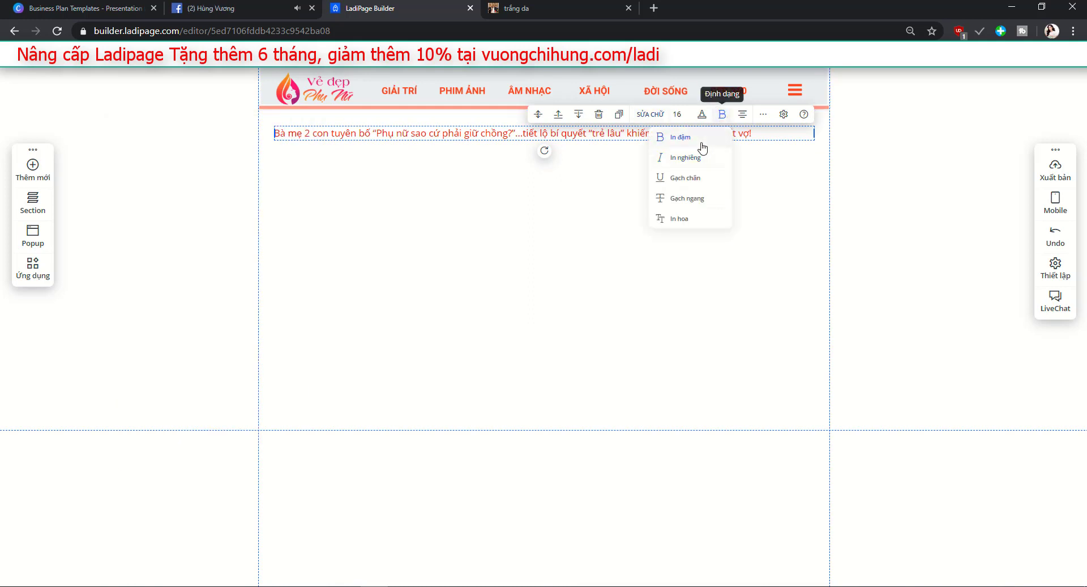
{"action": "left_click", "coordinate": [703, 147]}
{"action": "left_click", "coordinate": [688, 112]}
{"action": "left_click", "coordinate": [688, 113]}
{"action": "left_click", "coordinate": [689, 113]}
{"action": "left_click", "coordinate": [689, 113]}
{"action": "left_click", "coordinate": [688, 113]}
{"action": "left_click", "coordinate": [688, 113]}
{"action": "left_click", "coordinate": [689, 113]}
{"action": "left_click", "coordinate": [688, 113]}
{"action": "left_click", "coordinate": [688, 113]}
{"action": "left_click", "coordinate": [688, 113]}
{"action": "left_click", "coordinate": [688, 113]}
{"action": "left_click", "coordinate": [688, 112]}
{"action": "left_click", "coordinate": [688, 113]}
{"action": "left_click", "coordinate": [742, 114]}
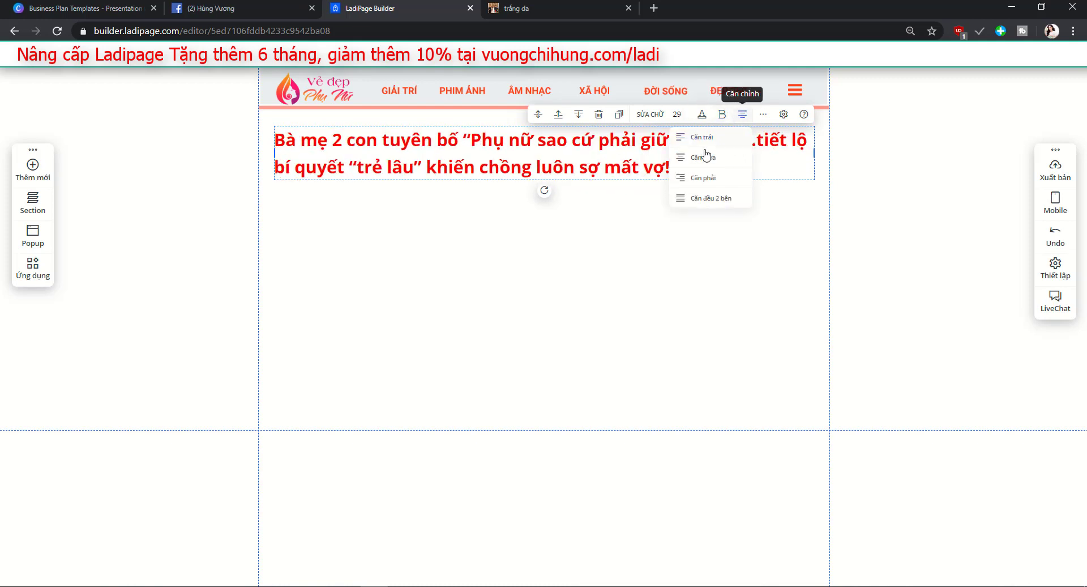
{"action": "left_click", "coordinate": [708, 157]}
{"action": "left_click", "coordinate": [655, 262]}
{"action": "left_click_drag", "start_coordinate": [652, 156], "coordinate": [652, 153]}
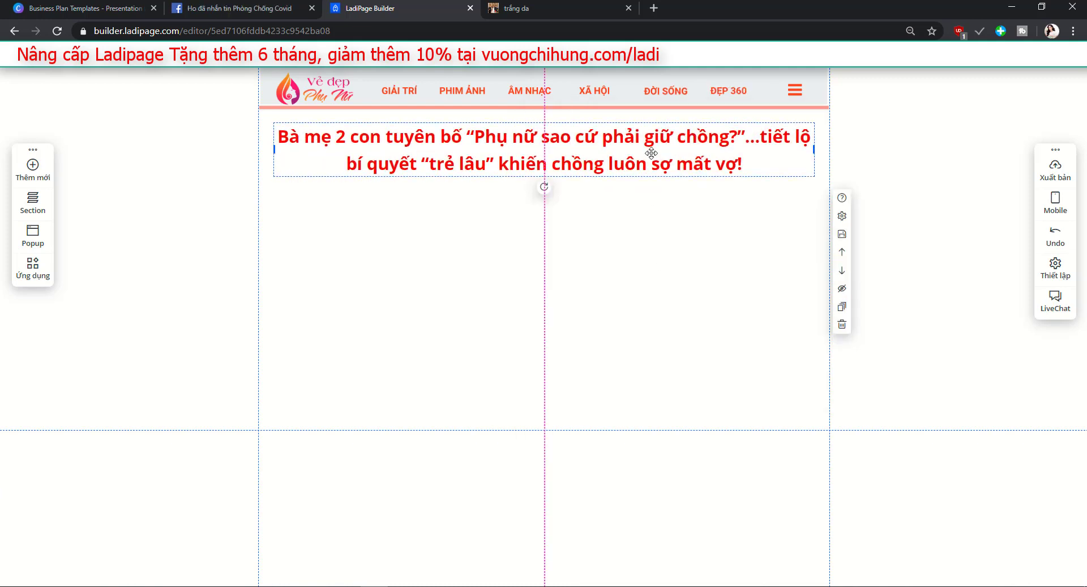
Copy the date and author byline from the reference article.
{"action": "left_click", "coordinate": [573, 10]}
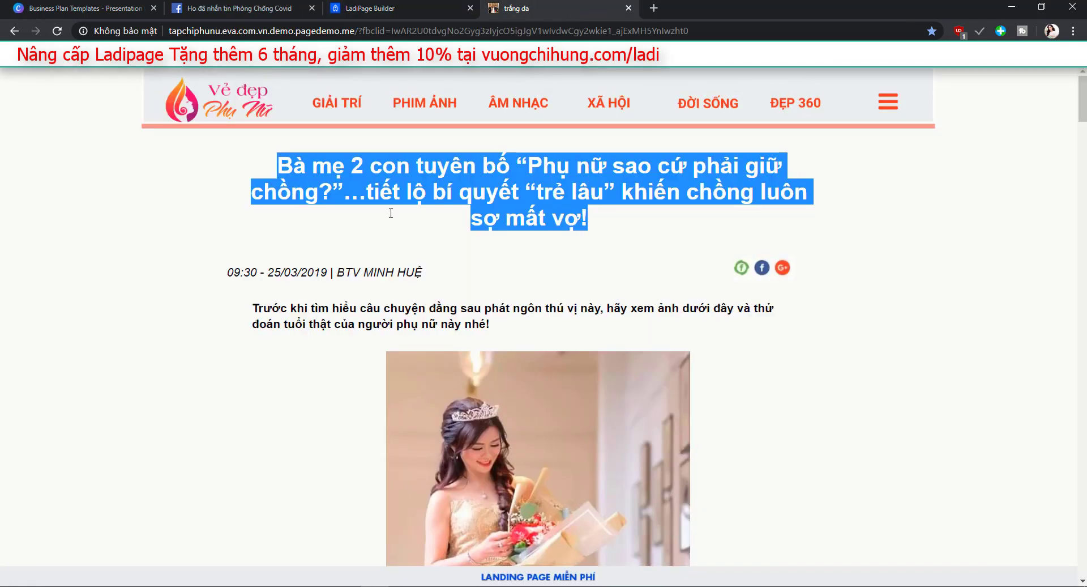
{"action": "left_click_drag", "start_coordinate": [423, 270], "coordinate": [229, 273]}
{"action": "key", "text": "ctrl+c"}
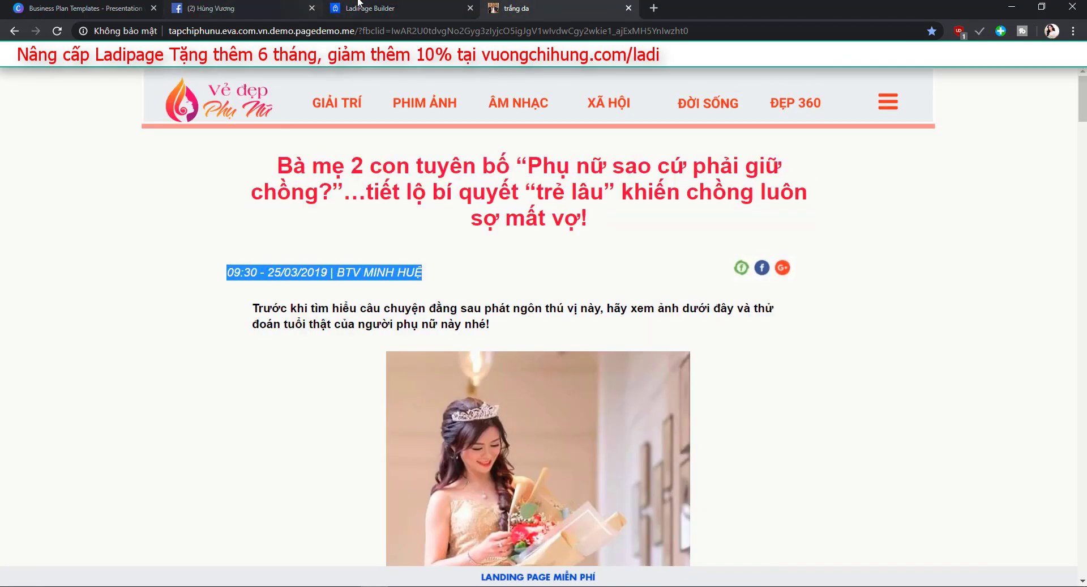
{"action": "key", "text": "ctrl+shift+Tab"}
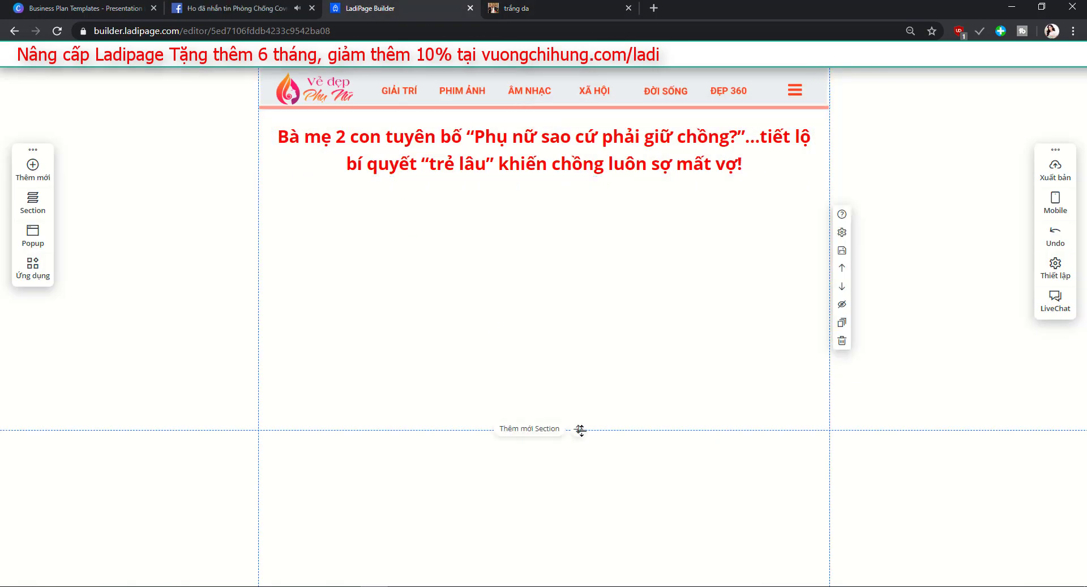
Make the section taller and add a headline element with the pasted byline under the title.
{"action": "left_click_drag", "start_coordinate": [579, 428], "coordinate": [577, 537]}
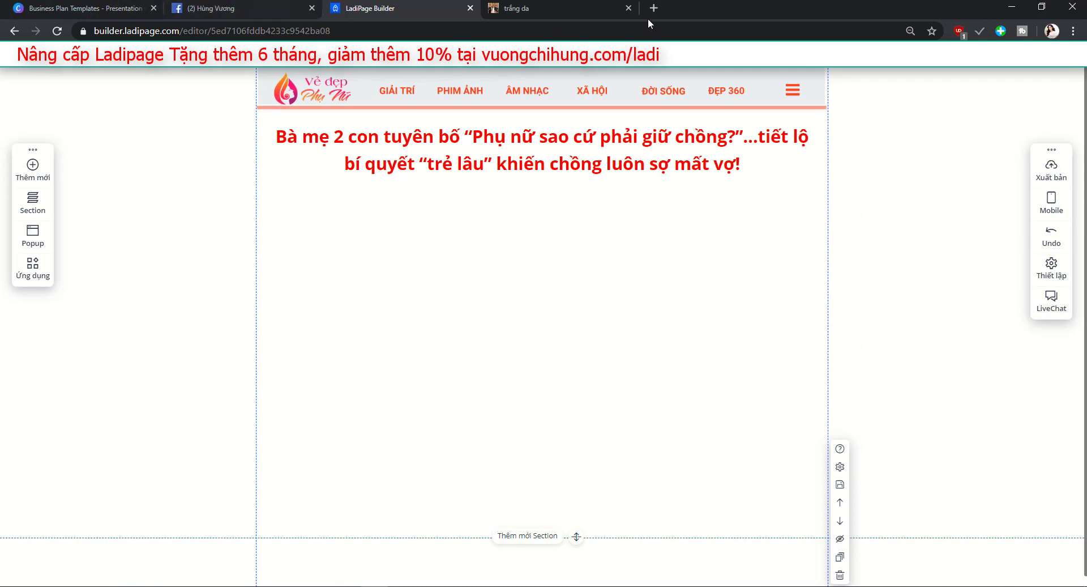
{"action": "left_click", "coordinate": [40, 177]}
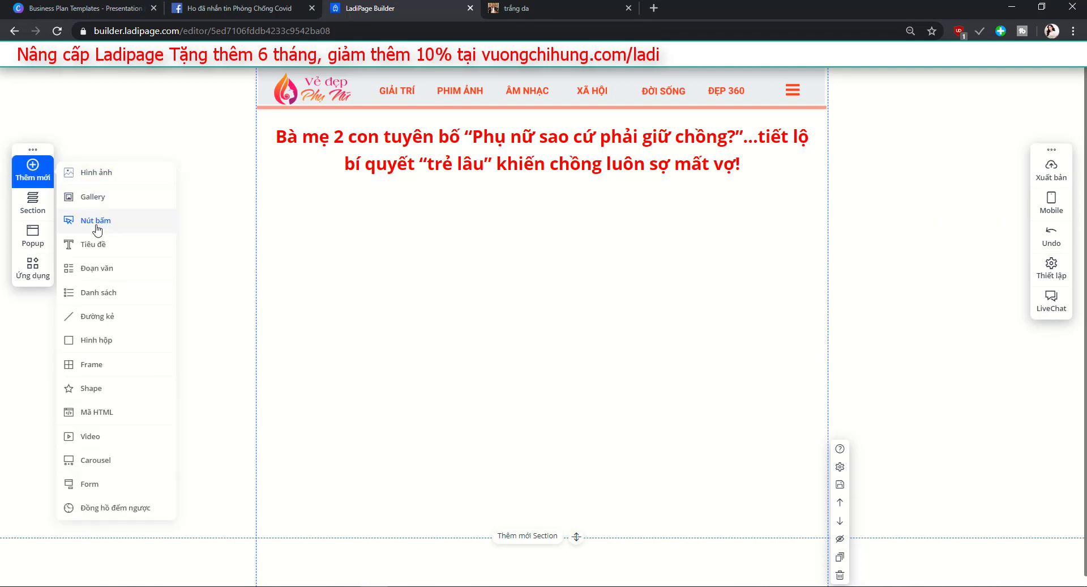
{"action": "left_click", "coordinate": [88, 247]}
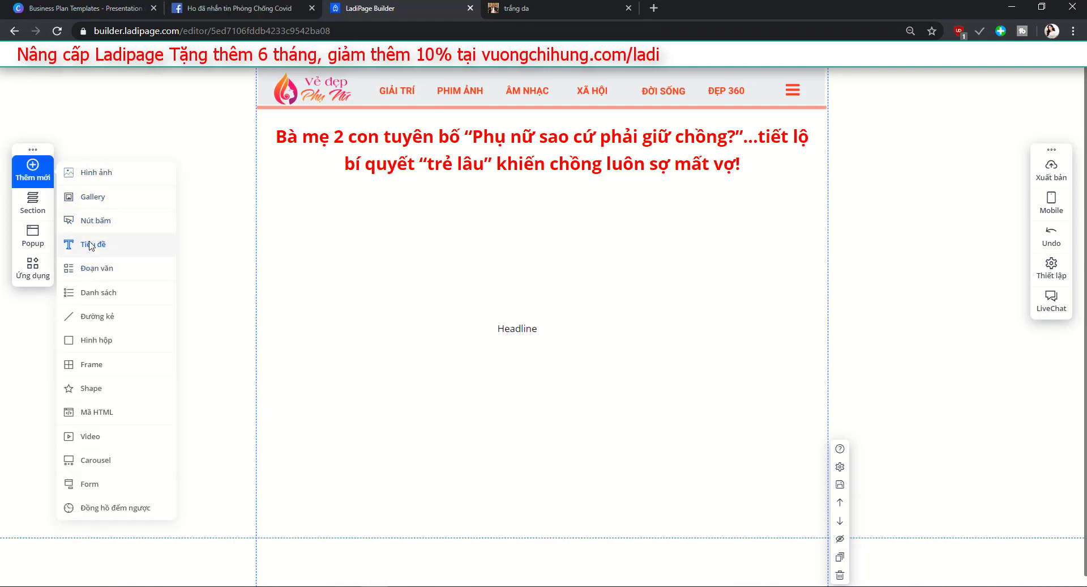
{"action": "key", "text": "ctrl+a"}
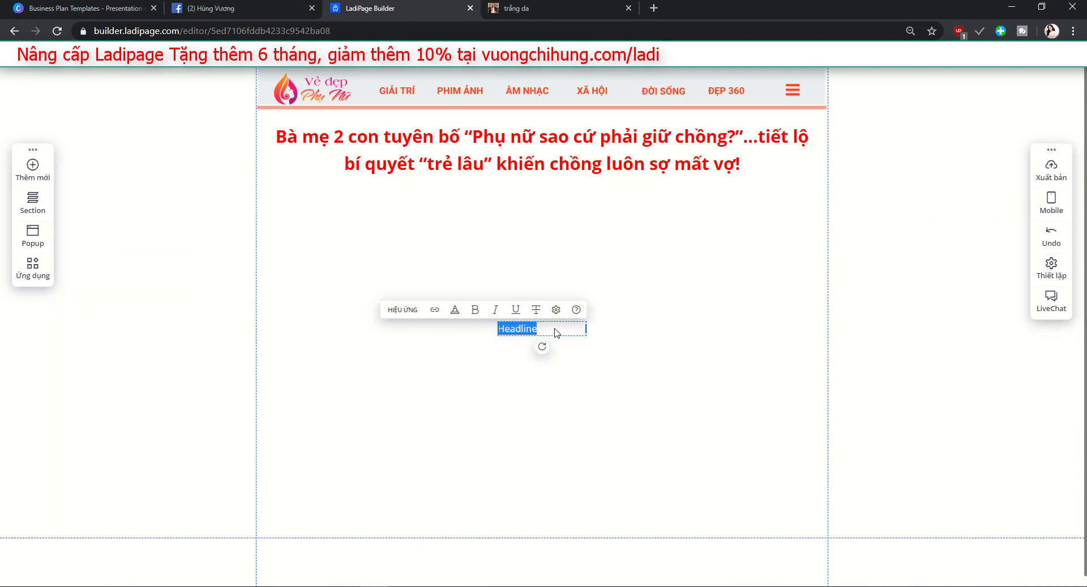
{"action": "key", "text": "ctrl+v"}
{"action": "left_click", "coordinate": [580, 358]}
{"action": "left_click", "coordinate": [583, 346]}
{"action": "left_click_drag", "start_coordinate": [590, 338], "coordinate": [426, 202]}
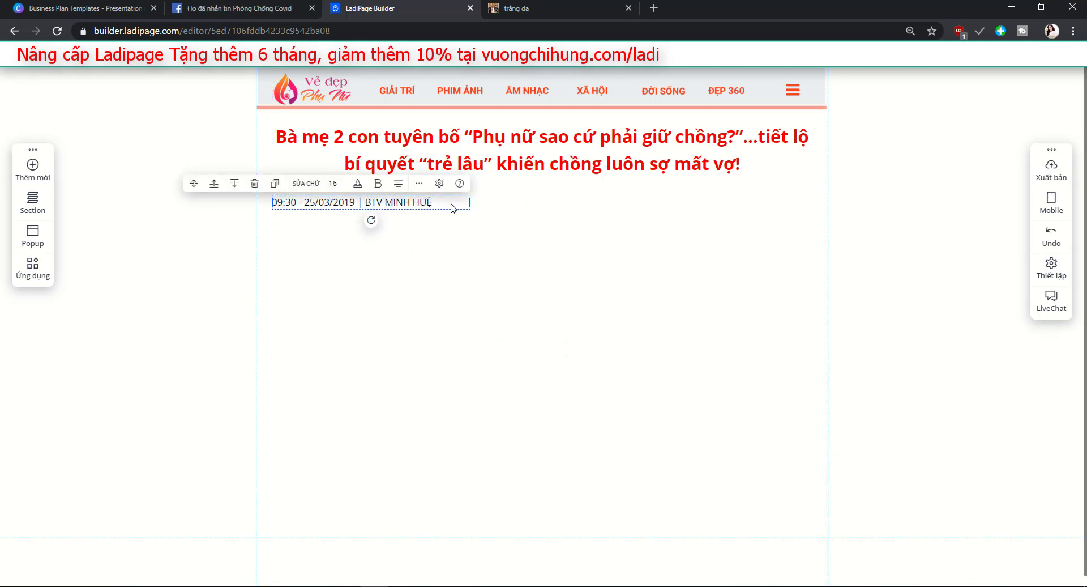
Set the byline to size 19 in regular weight, not bold.
{"action": "left_click", "coordinate": [343, 181]}
{"action": "left_click", "coordinate": [343, 180]}
{"action": "left_click", "coordinate": [343, 181]}
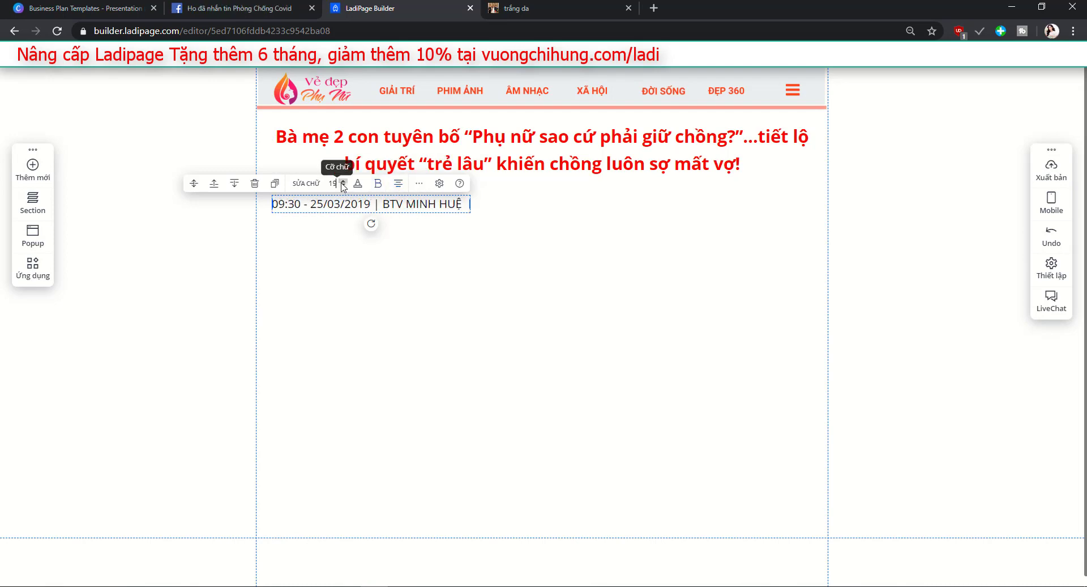
{"action": "left_click", "coordinate": [380, 187]}
{"action": "left_click", "coordinate": [334, 204]}
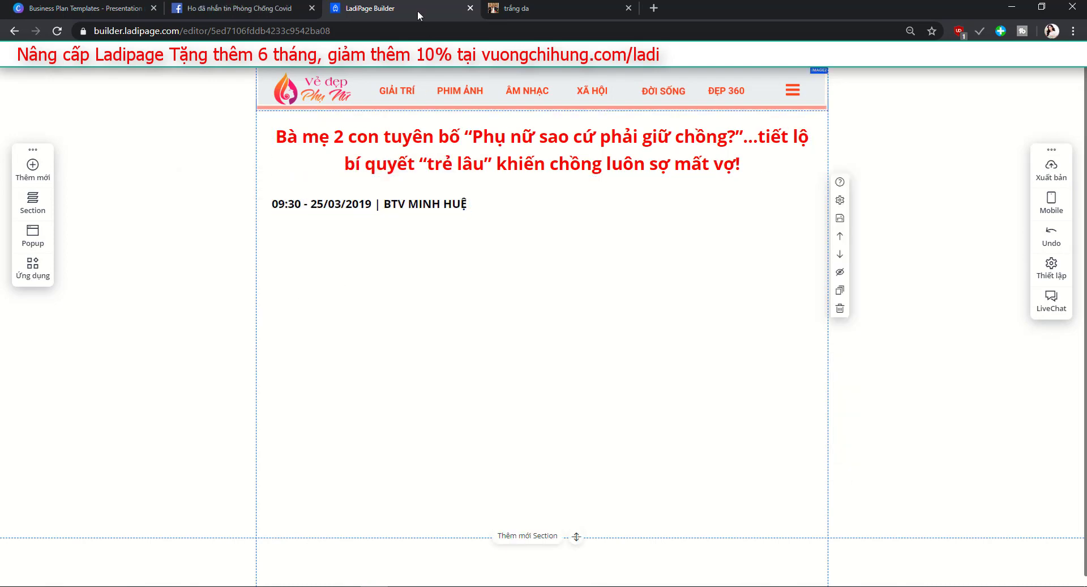
{"action": "left_click", "coordinate": [537, 5]}
{"action": "left_click", "coordinate": [424, 303]}
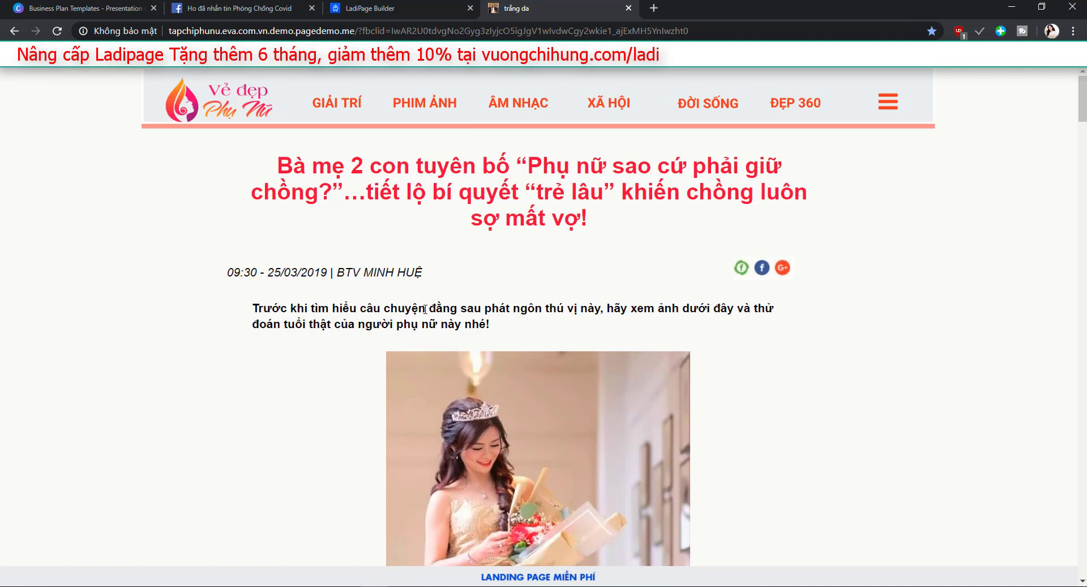
{"action": "left_click", "coordinate": [371, 7]}
{"action": "left_click", "coordinate": [399, 207]}
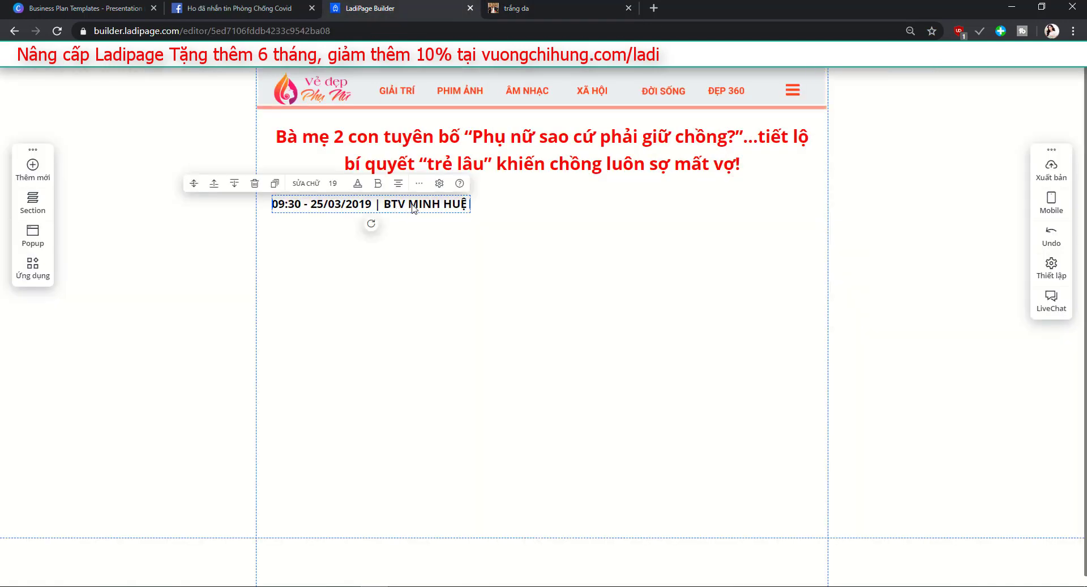
{"action": "left_click", "coordinate": [378, 183]}
{"action": "left_click", "coordinate": [337, 206]}
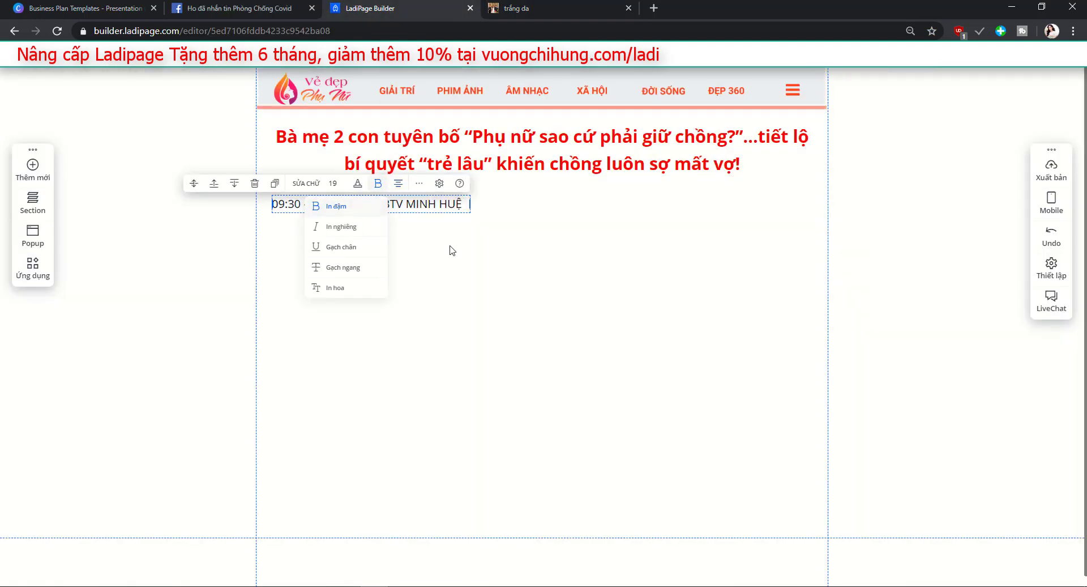
{"action": "left_click", "coordinate": [537, 8]}
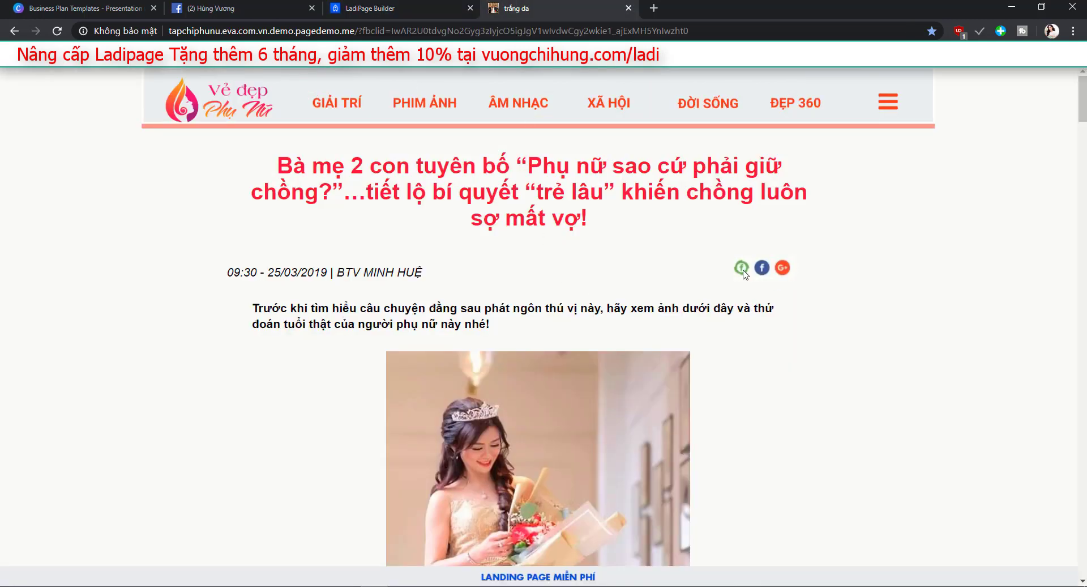
Upload file 2, the social icons image, and insert it into the page.
{"action": "left_click", "coordinate": [428, 4]}
{"action": "left_click", "coordinate": [33, 168]}
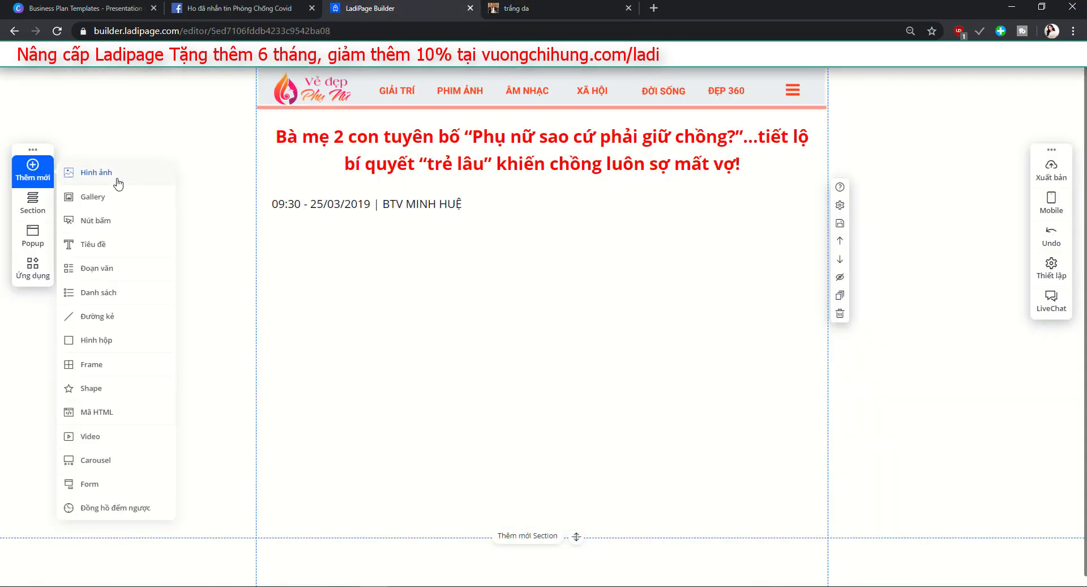
{"action": "left_click", "coordinate": [118, 183]}
{"action": "left_click", "coordinate": [793, 147]}
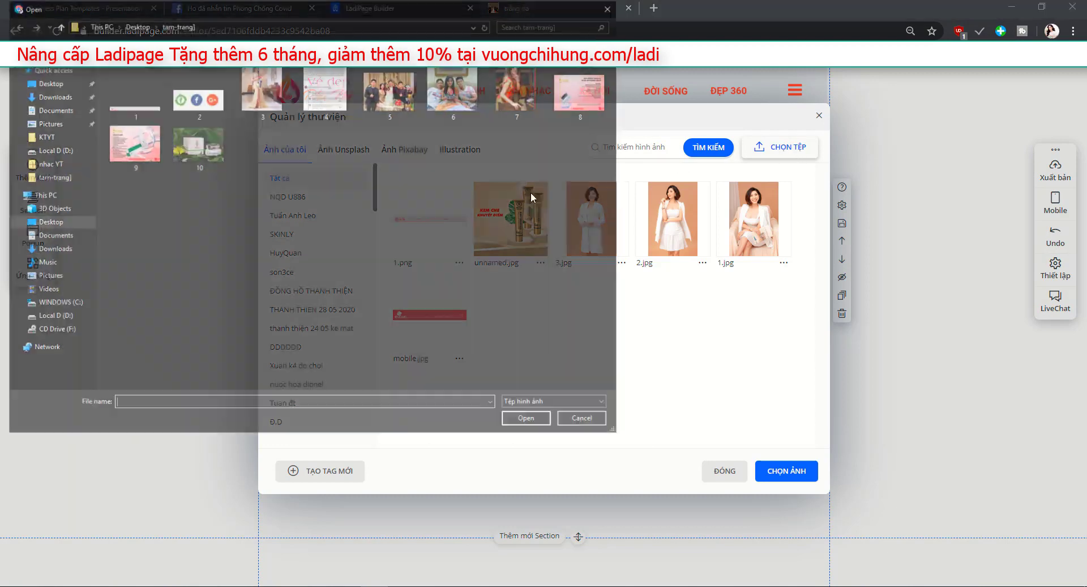
{"action": "left_click", "coordinate": [193, 111]}
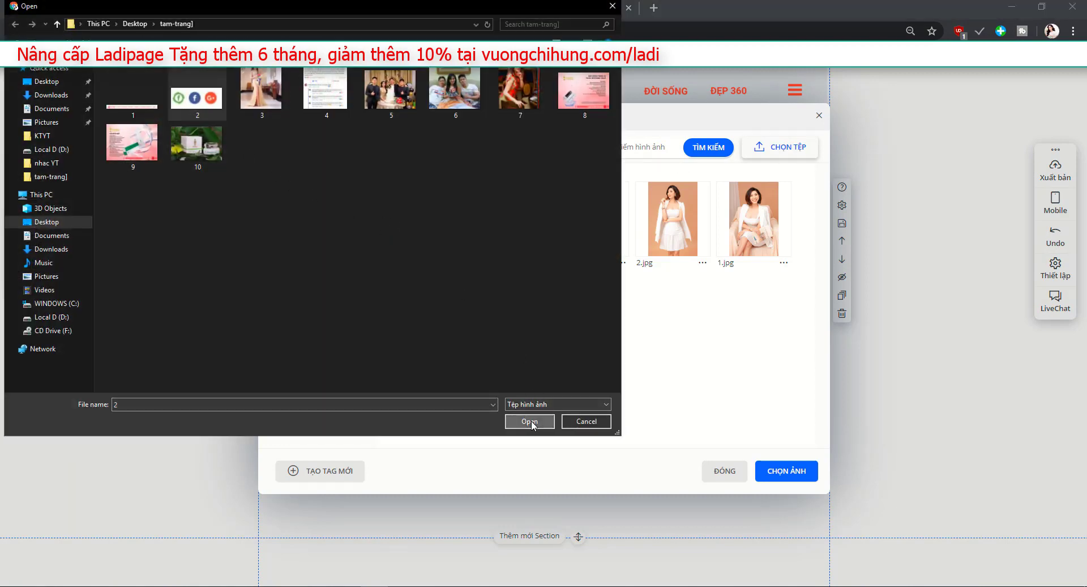
{"action": "left_click", "coordinate": [530, 421]}
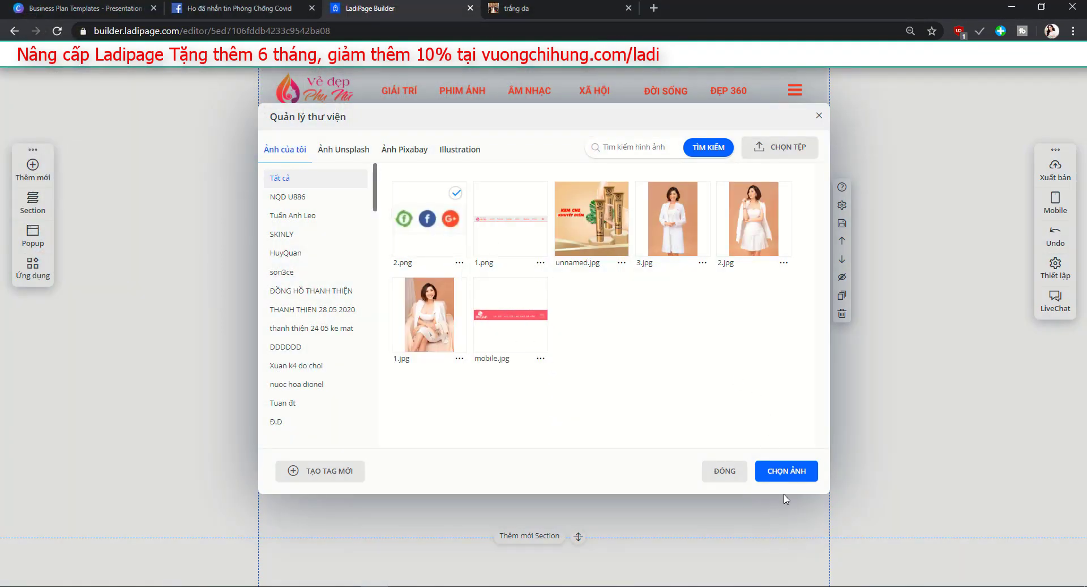
{"action": "left_click", "coordinate": [787, 470]}
Shrink the social icons and place them at the right end of the byline row.
{"action": "left_click_drag", "start_coordinate": [529, 392], "coordinate": [720, 228]}
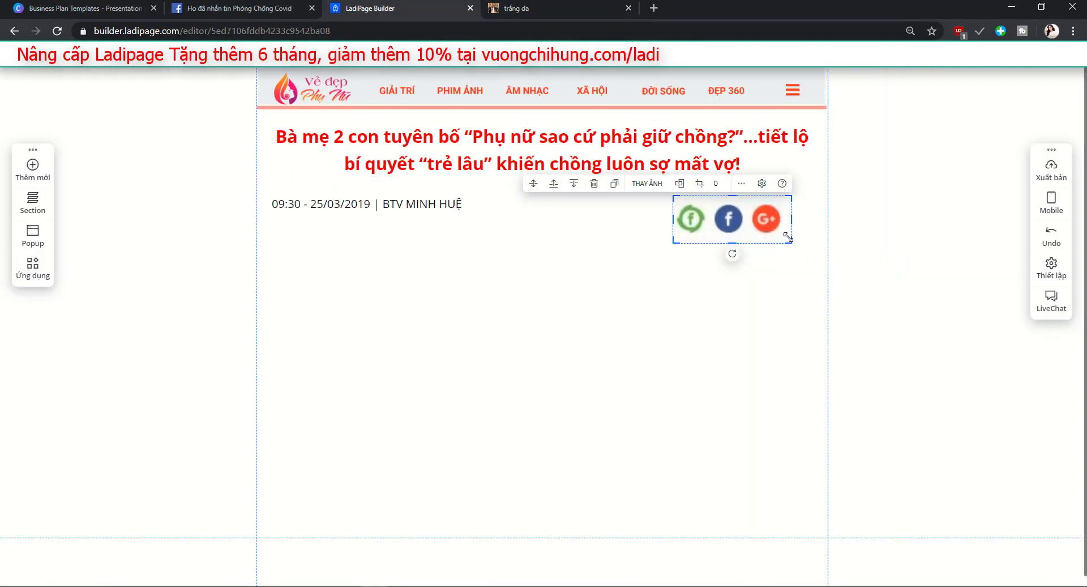
{"action": "left_click_drag", "start_coordinate": [789, 237], "coordinate": [762, 209]}
{"action": "left_click", "coordinate": [567, 8]}
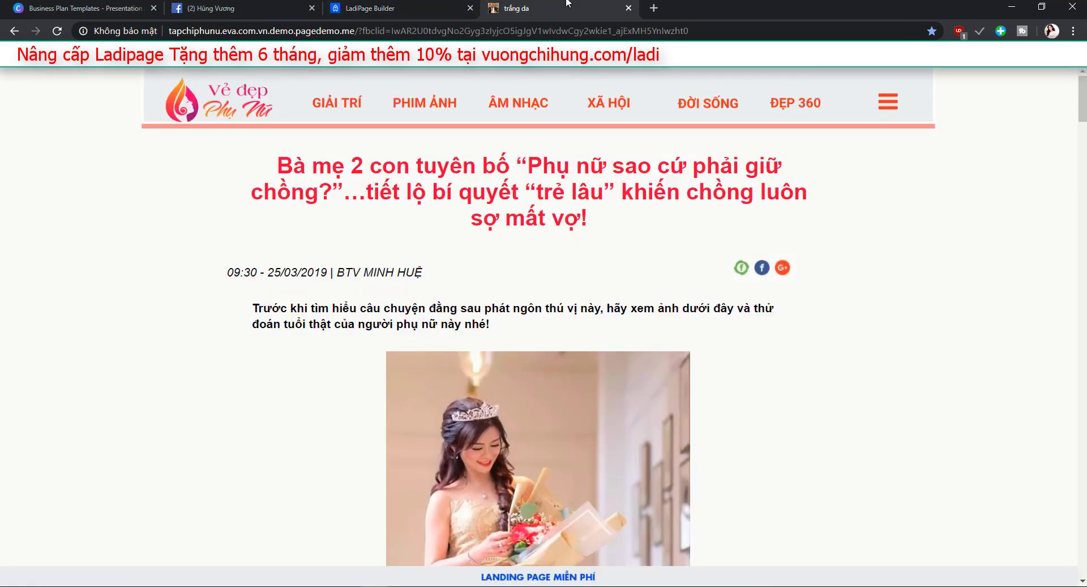
{"action": "left_click", "coordinate": [403, 7]}
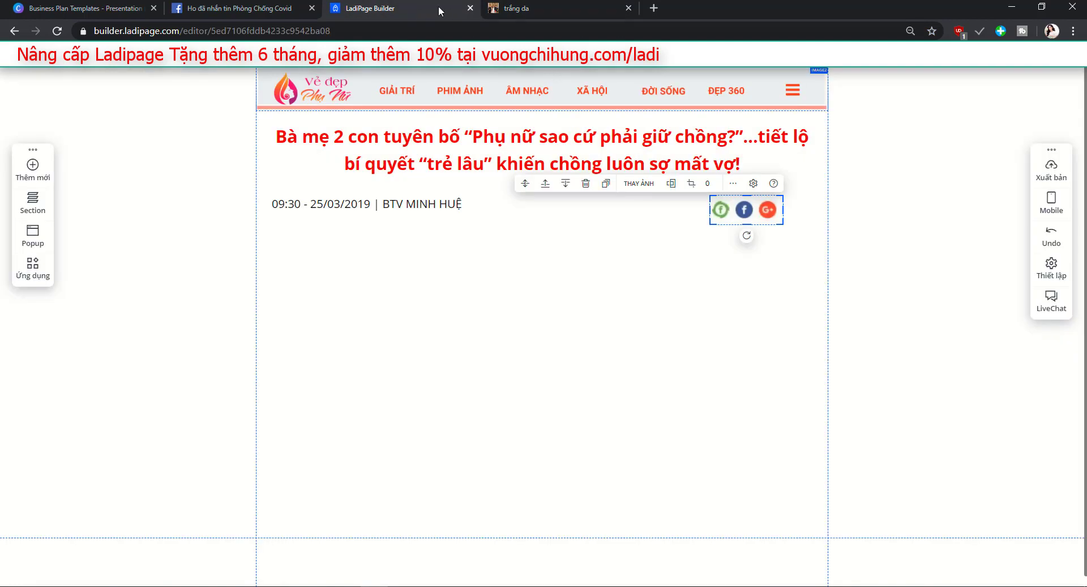
Copy the intro paragraph text from the reference article.
{"action": "key", "text": "ctrl+Tab"}
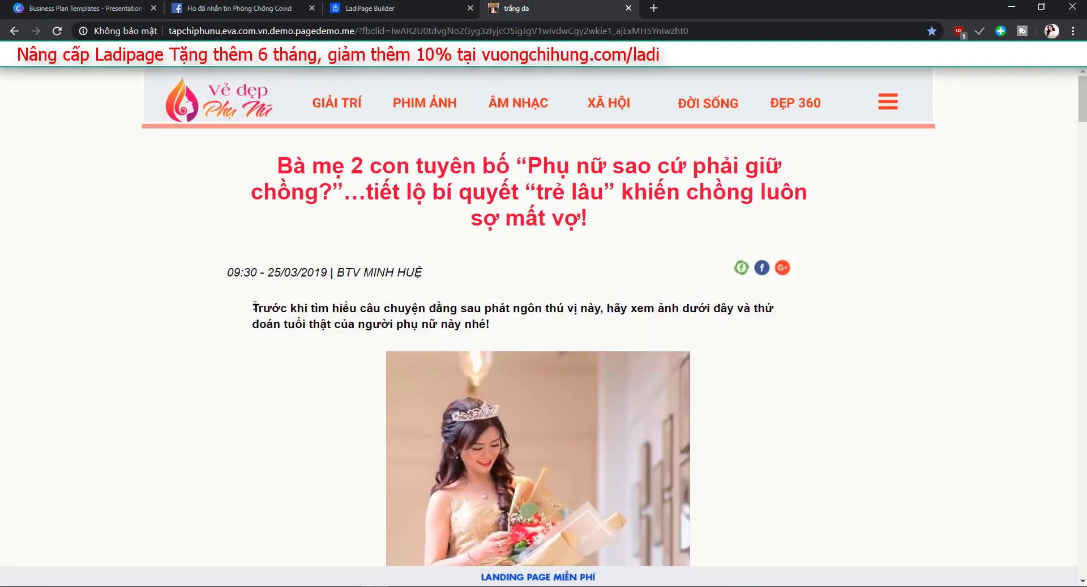
{"action": "left_click_drag", "start_coordinate": [252, 307], "coordinate": [474, 324]}
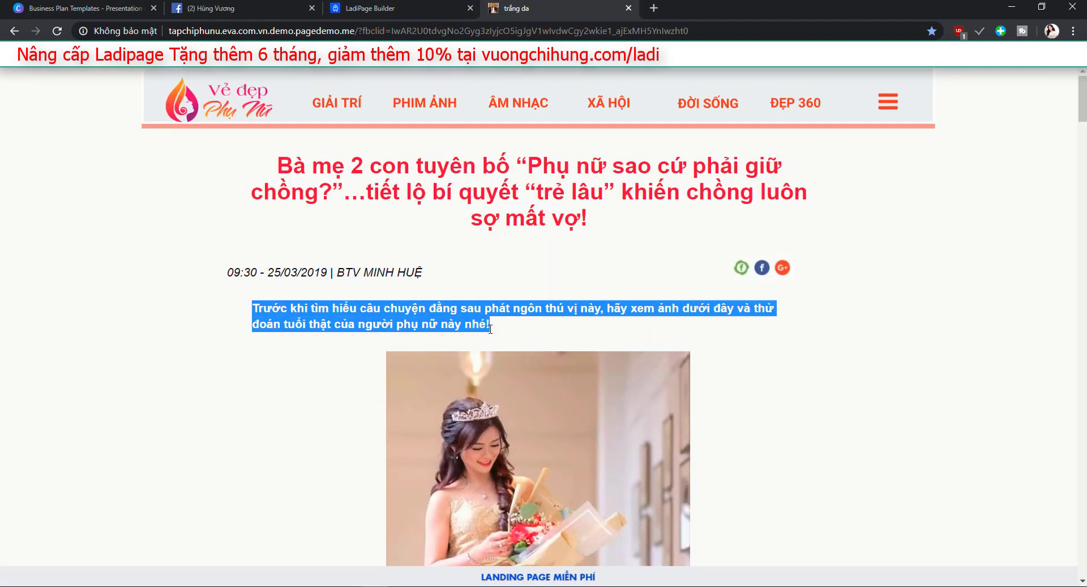
{"action": "key", "text": "ctrl+shift+Tab"}
Add a wide paragraph under the byline containing the pasted intro text, with enlarged font.
{"action": "left_click", "coordinate": [399, 325]}
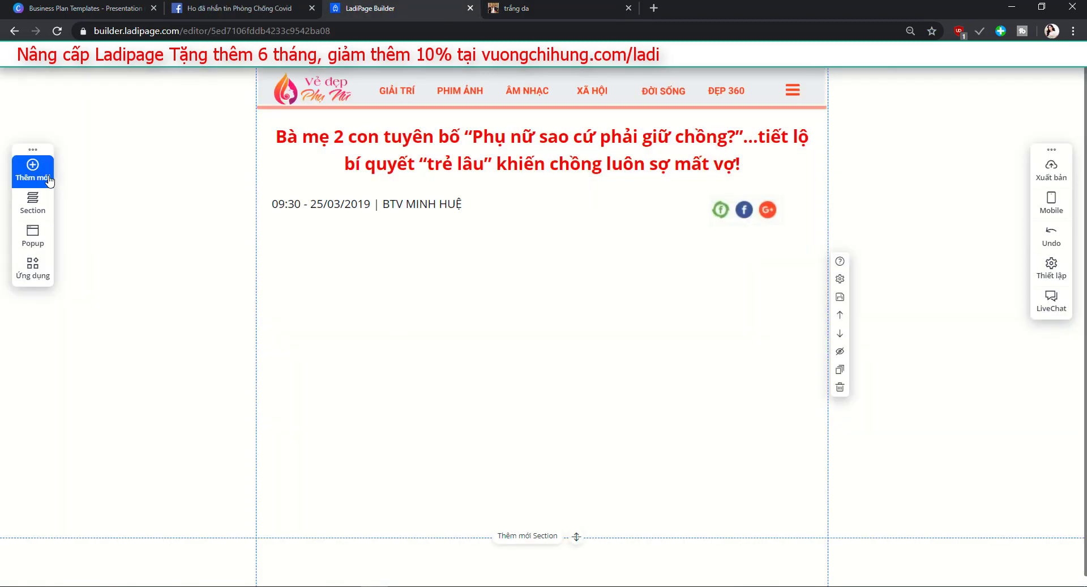
{"action": "mouse_move", "coordinate": [57, 182]}
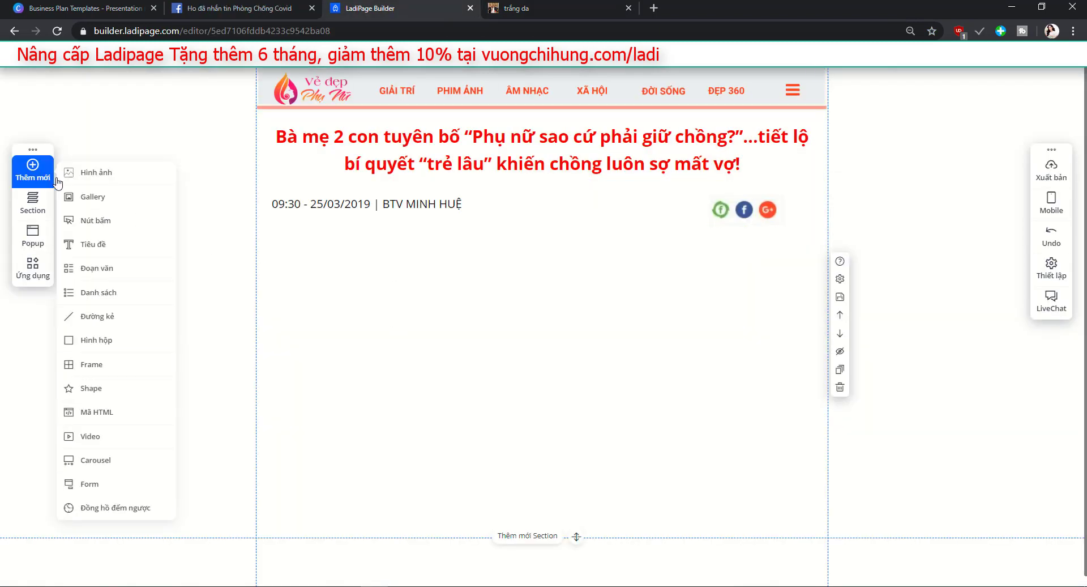
{"action": "left_click", "coordinate": [98, 268]}
{"action": "left_click_drag", "start_coordinate": [472, 334], "coordinate": [422, 261]}
{"action": "left_click_drag", "start_coordinate": [555, 254], "coordinate": [813, 254]}
{"action": "double_click", "coordinate": [684, 251]}
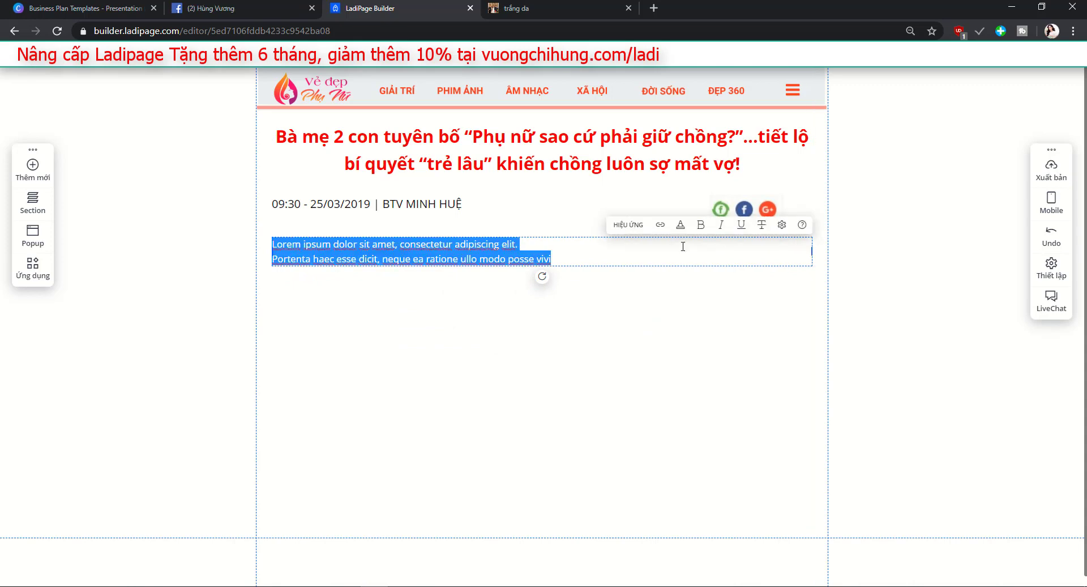
{"action": "type", "text": "Trước khi tìm hiểu câu chuyện đằng sau phát ngôn thú vị này, hãy xem ảnh dưới đây và thử đoán tuổi thật của người phụ nữ này nhé!"}
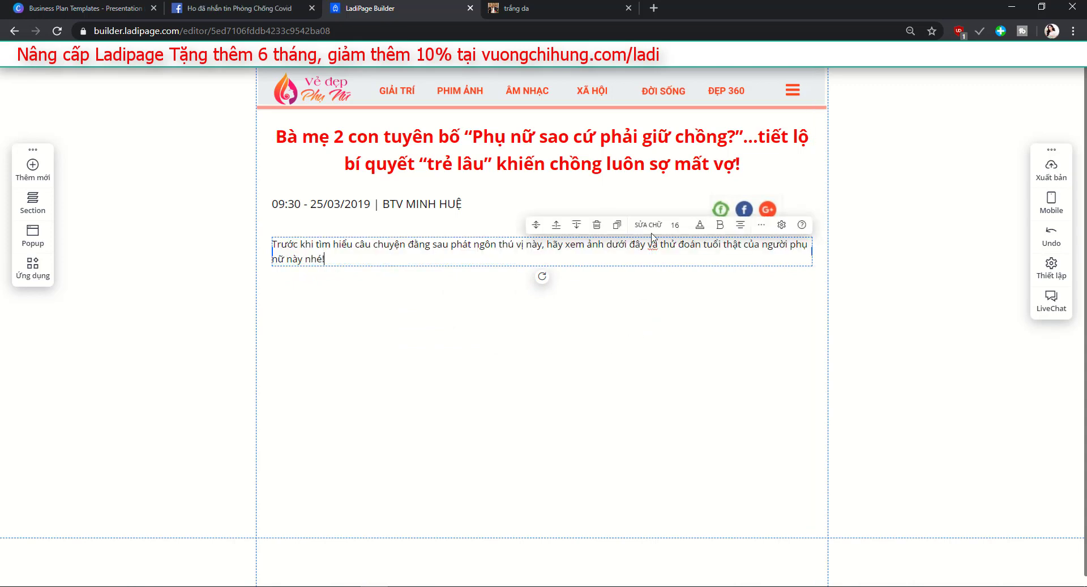
{"action": "left_click", "coordinate": [685, 224]}
{"action": "left_click", "coordinate": [685, 225]}
{"action": "left_click", "coordinate": [685, 224]}
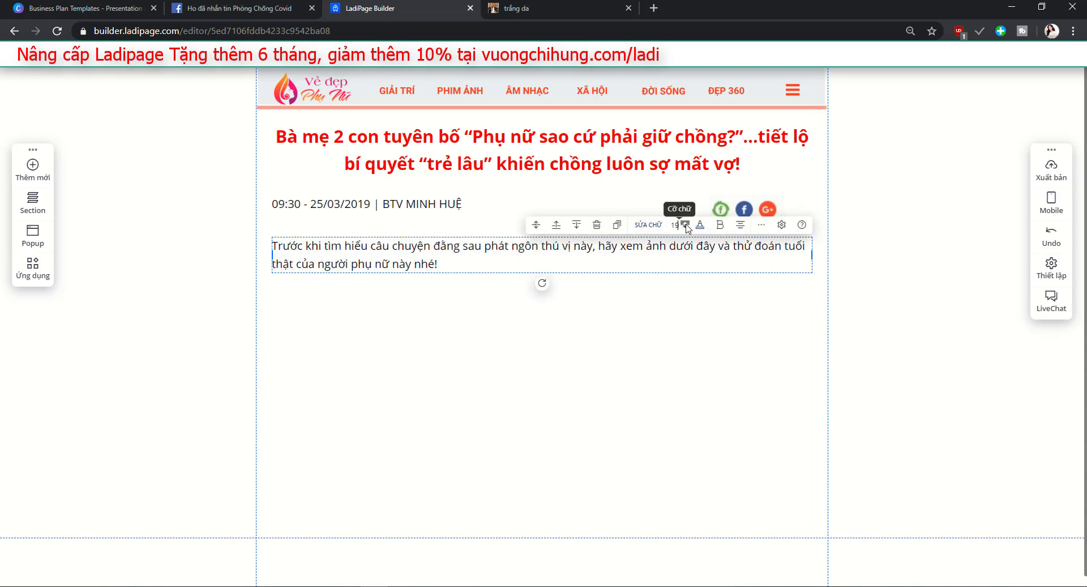
{"action": "left_click", "coordinate": [685, 224]}
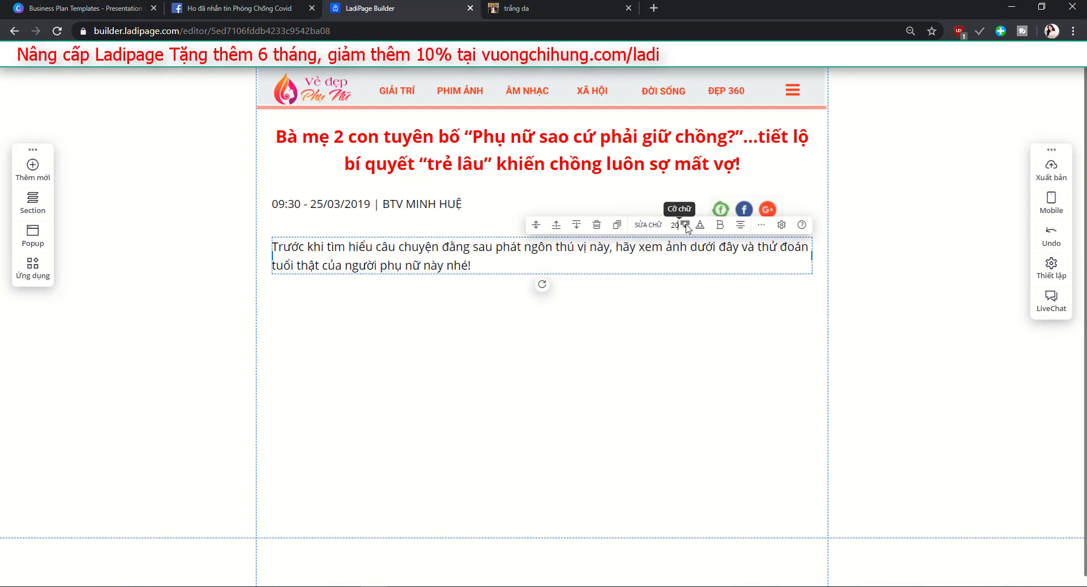
{"action": "left_click", "coordinate": [677, 314]}
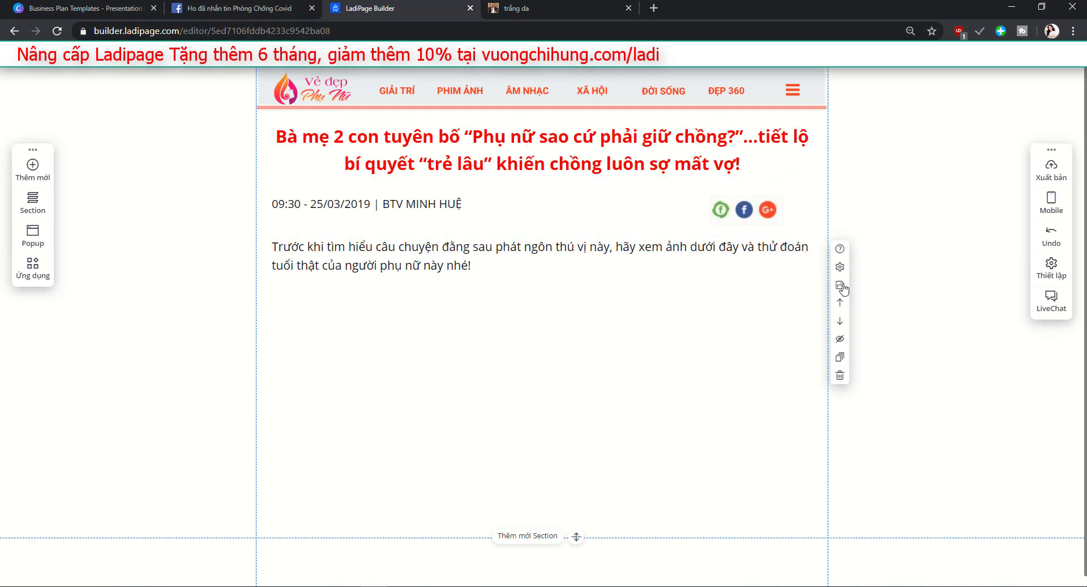
Justify the intro paragraph with Căn đều 2 bên and reduce its font size slightly.
{"action": "left_click", "coordinate": [729, 269]}
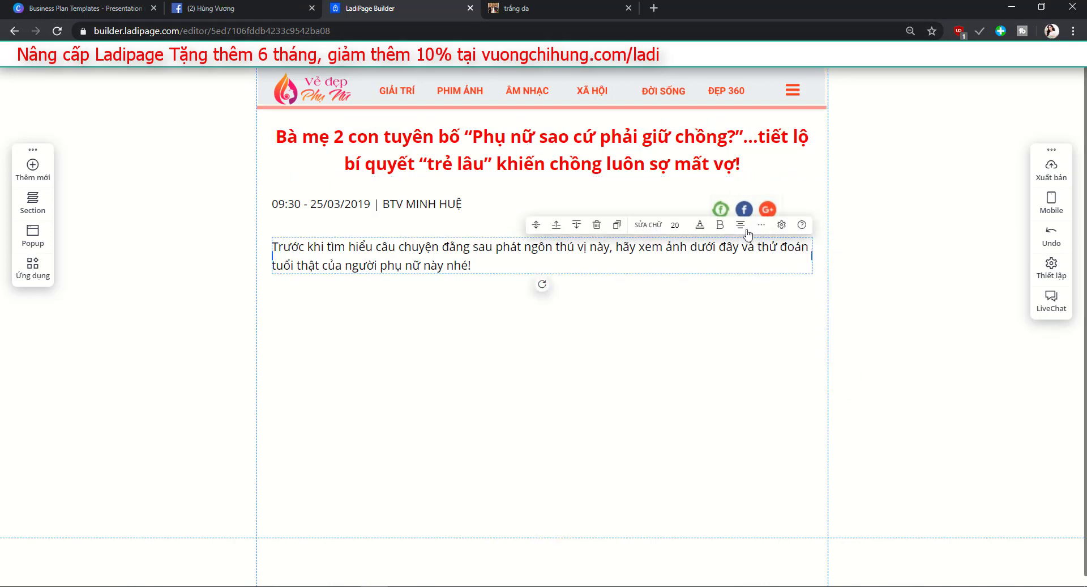
{"action": "left_click", "coordinate": [740, 225]}
{"action": "left_click", "coordinate": [712, 311]}
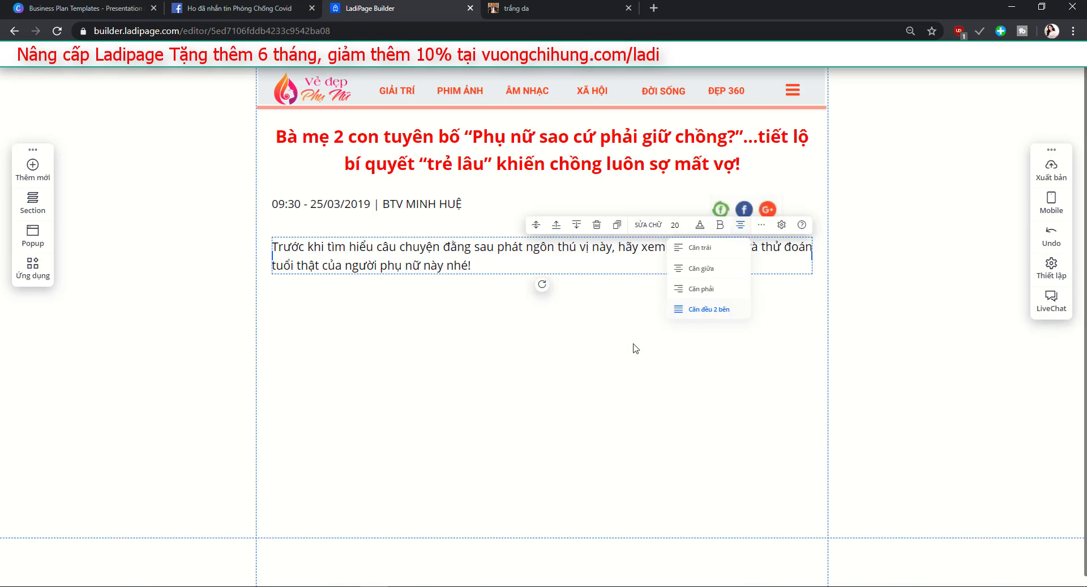
{"action": "left_click", "coordinate": [636, 347]}
{"action": "left_click", "coordinate": [542, 271]}
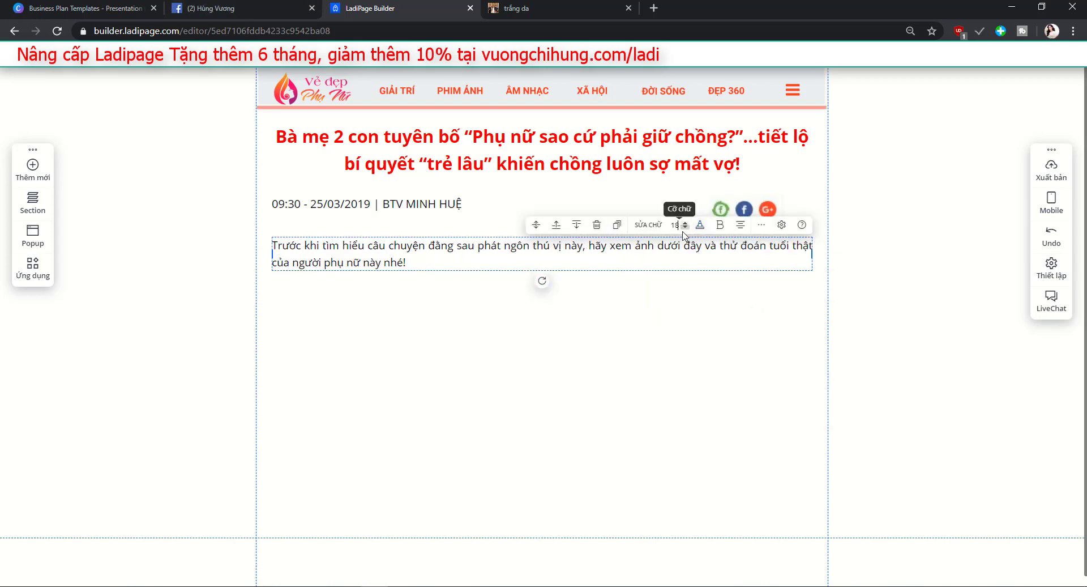
{"action": "left_click", "coordinate": [644, 304]}
Compare the editor against the Facebook profile and the reference article.
{"action": "left_click", "coordinate": [221, 8]}
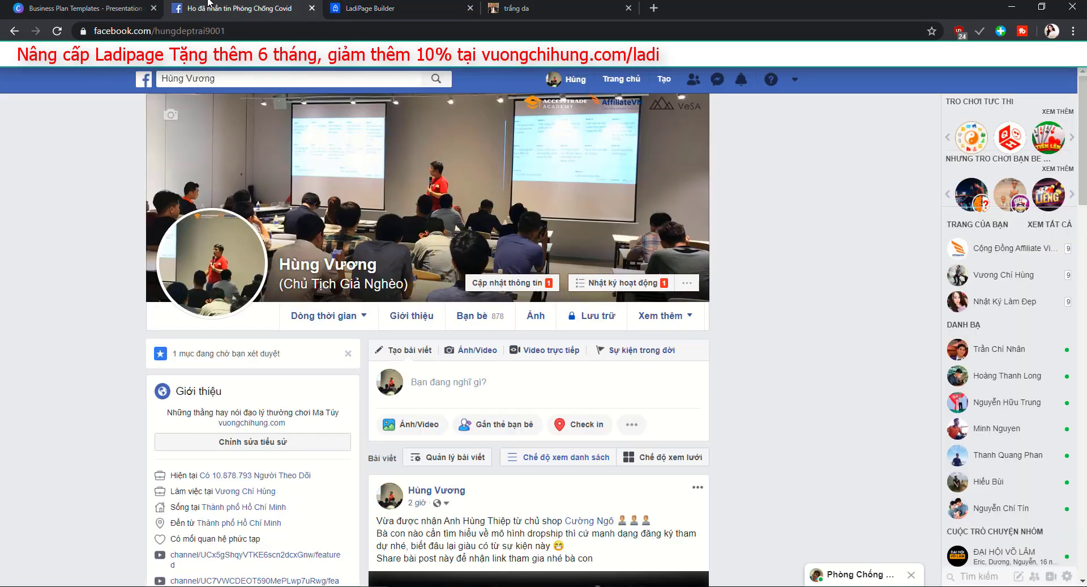
{"action": "left_click", "coordinate": [365, 7]}
{"action": "left_click", "coordinate": [532, 8]}
{"action": "scroll", "coordinate": [482, 363], "scroll_direction": "down", "scroll_amount": 3}
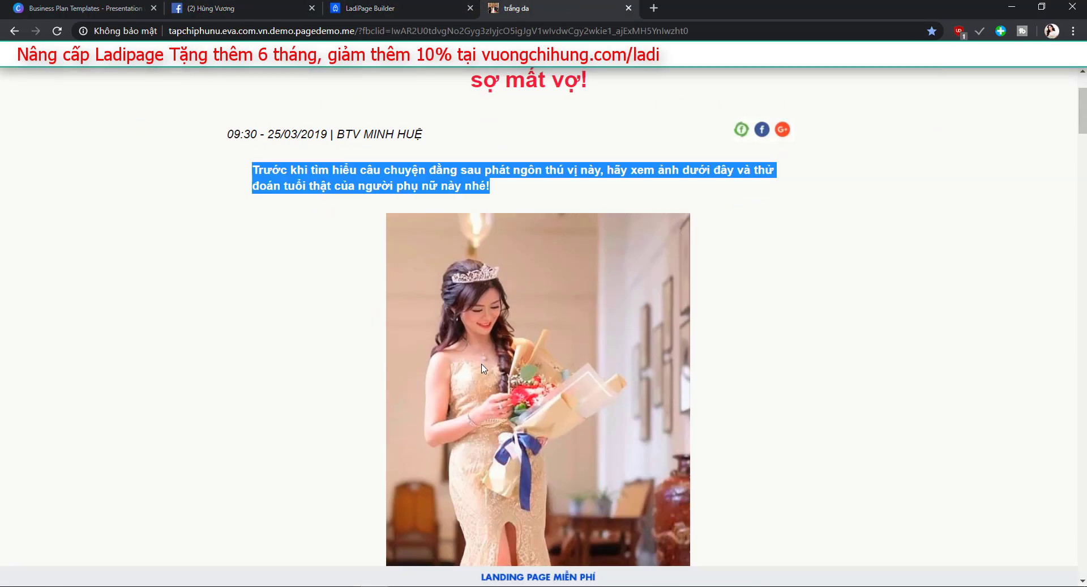
{"action": "left_click", "coordinate": [397, 8]}
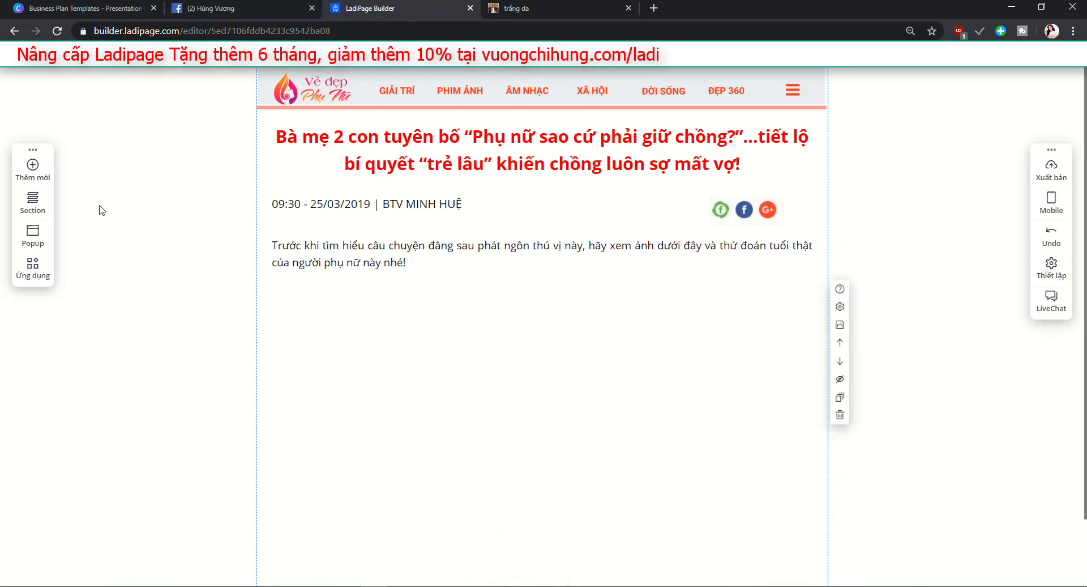
Upload 3.jpg and insert it into the page as an image element.
{"action": "left_click", "coordinate": [32, 168]}
{"action": "left_click", "coordinate": [130, 173]}
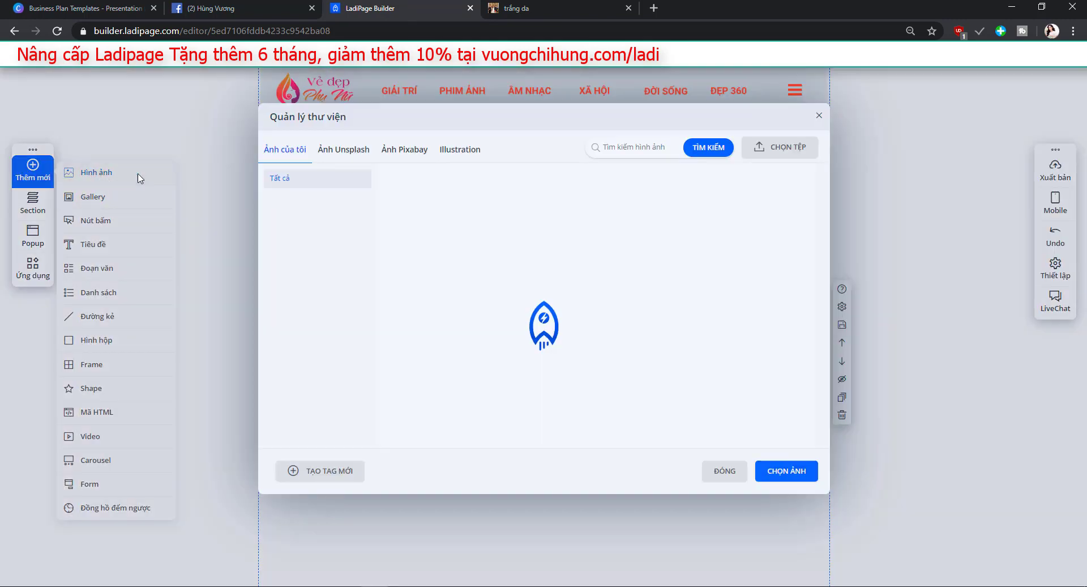
{"action": "left_click", "coordinate": [777, 148]}
{"action": "left_click", "coordinate": [262, 94]}
{"action": "left_click", "coordinate": [530, 421]}
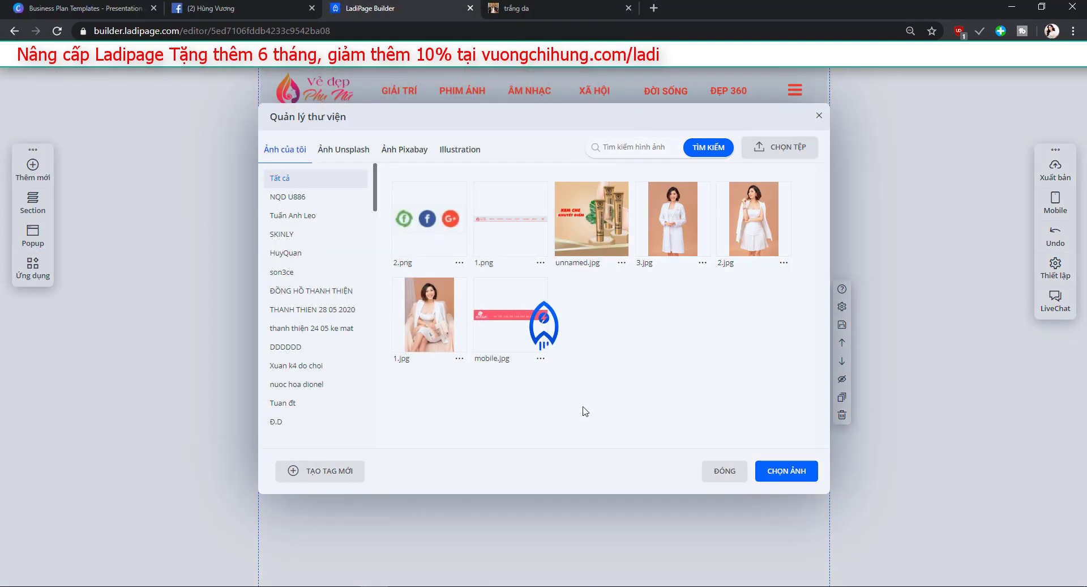
{"action": "left_click", "coordinate": [442, 239]}
{"action": "left_click", "coordinate": [770, 470]}
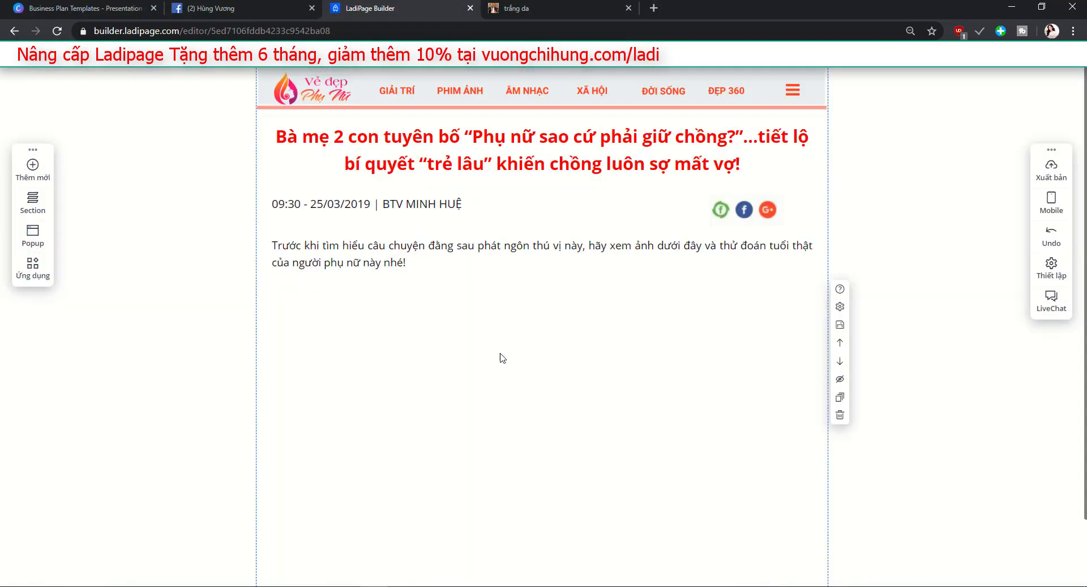
Enlarge the gold-gown photo, make the section taller, and centre the photo under the intro paragraph.
{"action": "left_click_drag", "start_coordinate": [569, 365], "coordinate": [731, 516]}
{"action": "scroll", "coordinate": [576, 369], "scroll_direction": "down", "scroll_amount": 1}
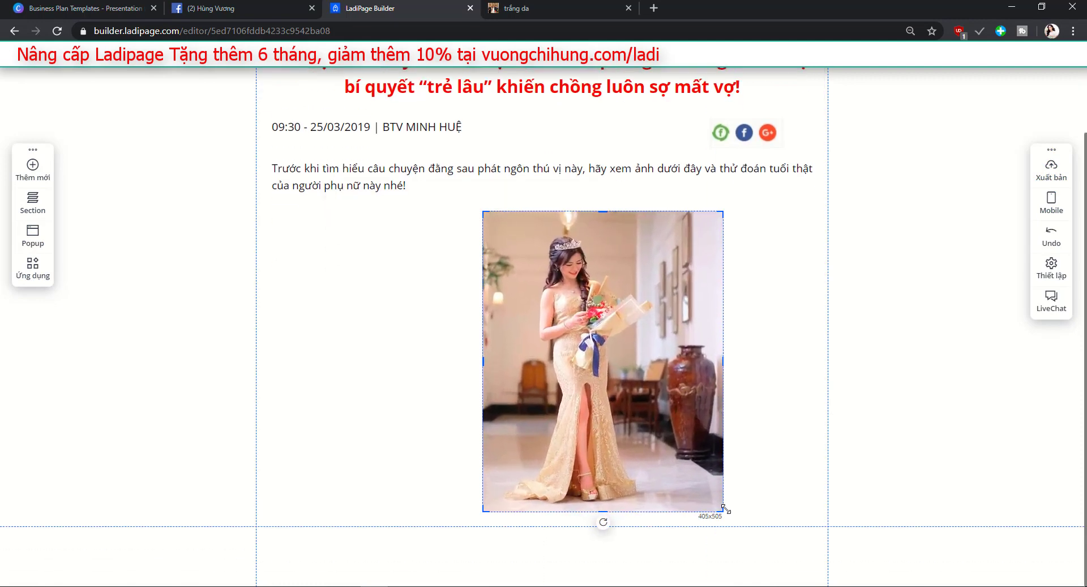
{"action": "left_click", "coordinate": [679, 522]}
{"action": "left_click_drag", "start_coordinate": [579, 526], "coordinate": [541, 572]}
{"action": "scroll", "coordinate": [668, 458], "scroll_direction": "up", "scroll_amount": 7}
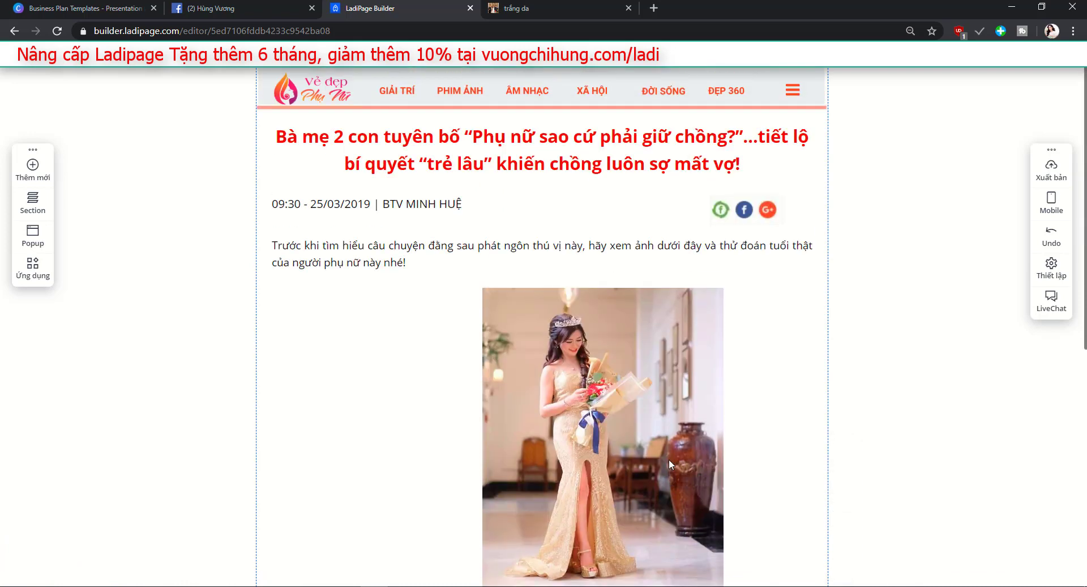
{"action": "scroll", "coordinate": [628, 397], "scroll_direction": "down", "scroll_amount": 3}
{"action": "scroll", "coordinate": [625, 366], "scroll_direction": "up", "scroll_amount": 3}
{"action": "left_click_drag", "start_coordinate": [617, 396], "coordinate": [556, 400]}
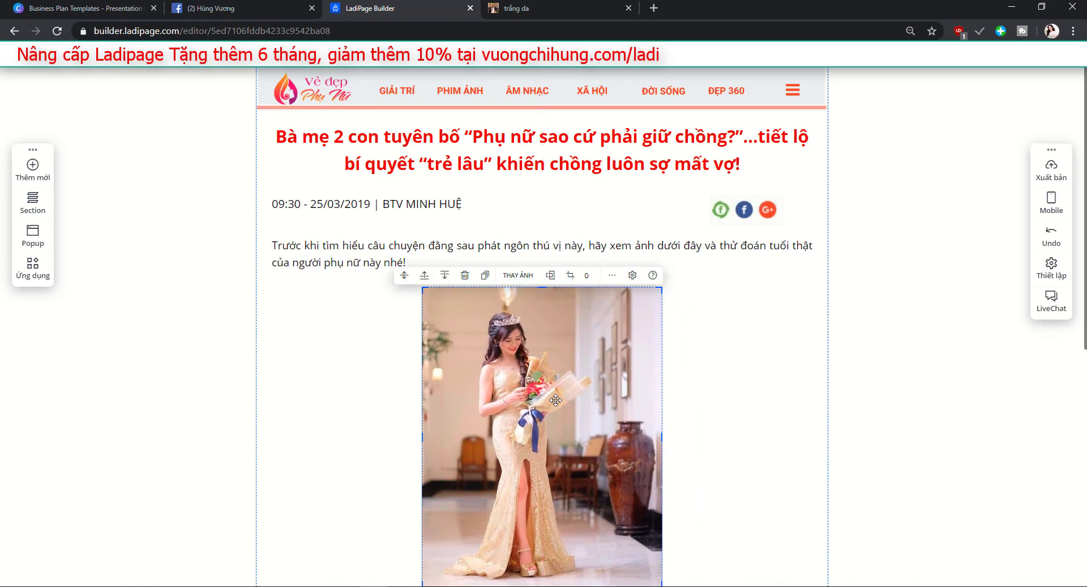
{"action": "left_click", "coordinate": [716, 405]}
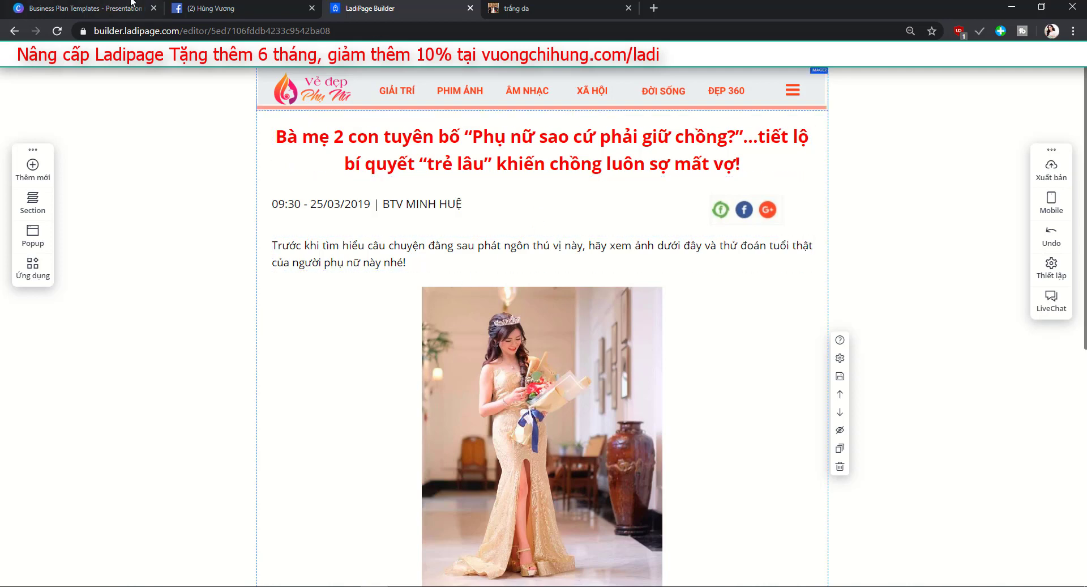
{"action": "left_click", "coordinate": [85, 8]}
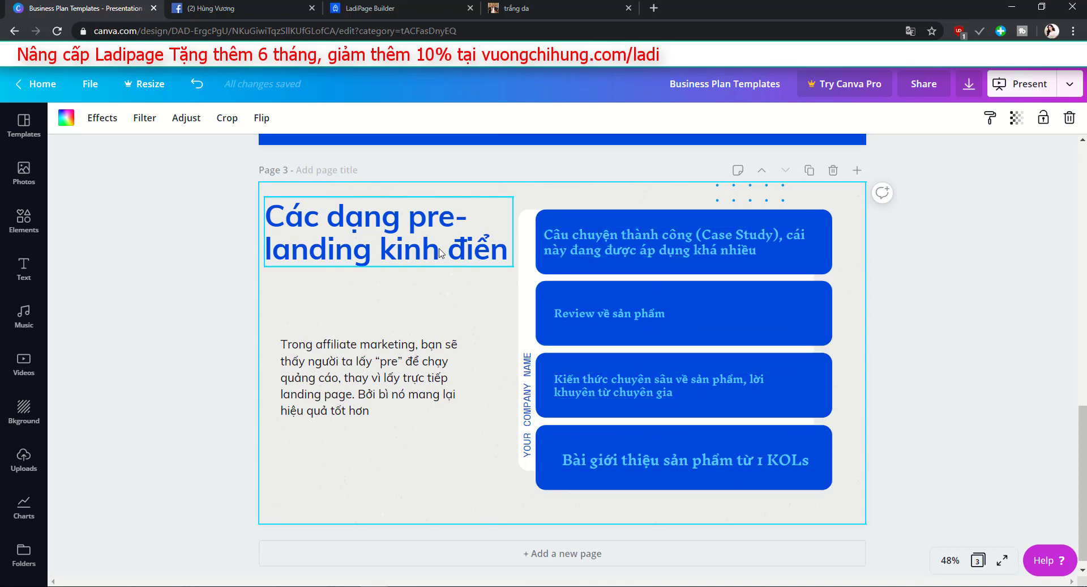
{"action": "left_click", "coordinate": [517, 10]}
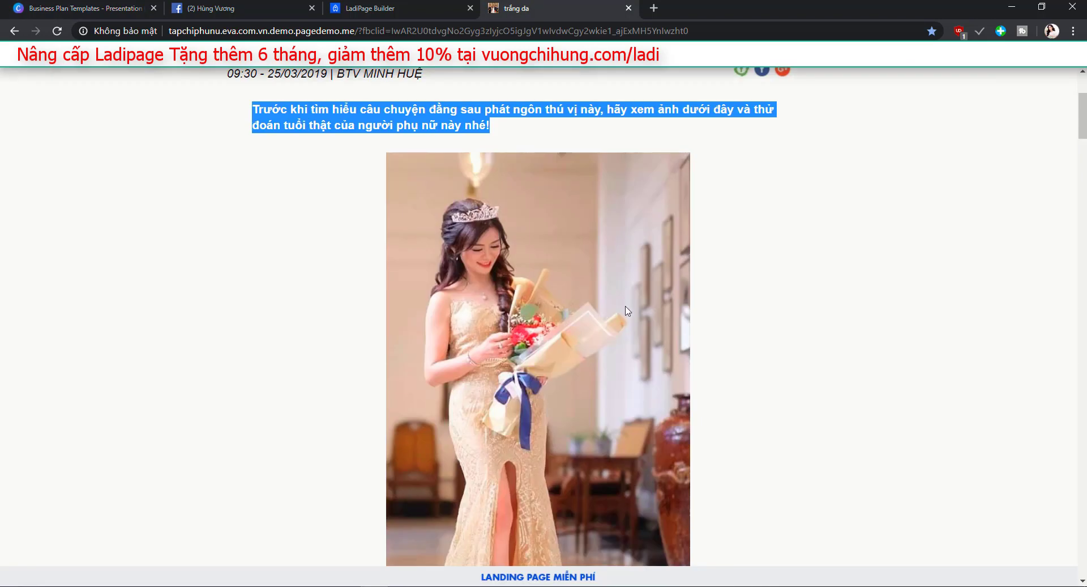
{"action": "scroll", "coordinate": [504, 349], "scroll_direction": "down", "scroll_amount": 3}
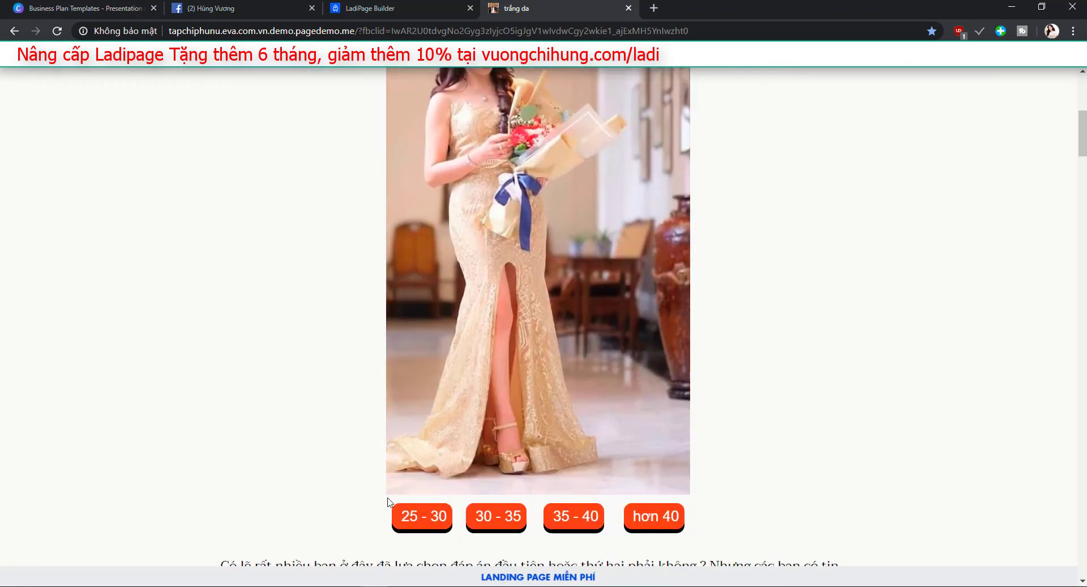
Add a new MUA NGAY button and move it up near the photo.
{"action": "left_click", "coordinate": [385, 6]}
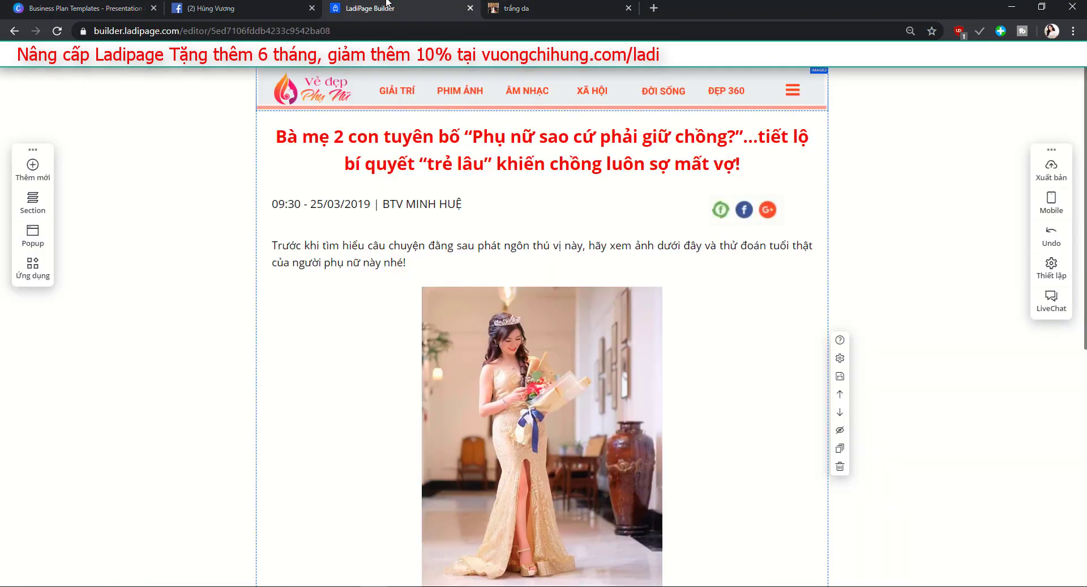
{"action": "scroll", "coordinate": [388, 291], "scroll_direction": "down", "scroll_amount": 10}
{"action": "left_click", "coordinate": [33, 166]}
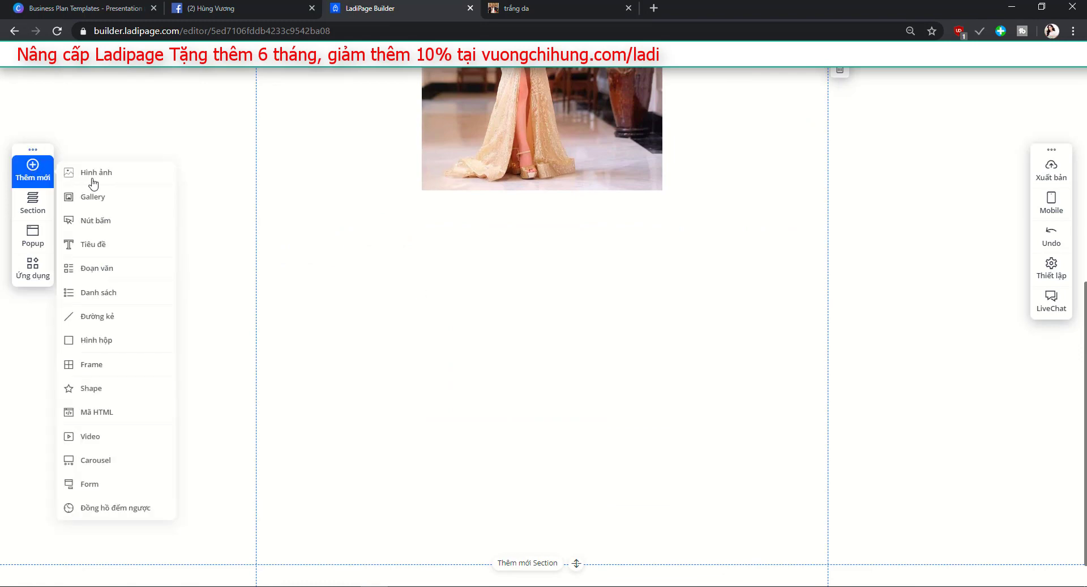
{"action": "left_click", "coordinate": [158, 220]}
{"action": "left_click_drag", "start_coordinate": [516, 321], "coordinate": [419, 209]}
Enlarge the gold-gown photo to 504x638 after checking the reference layout.
{"action": "left_click", "coordinate": [510, 8]}
{"action": "left_click", "coordinate": [404, 8]}
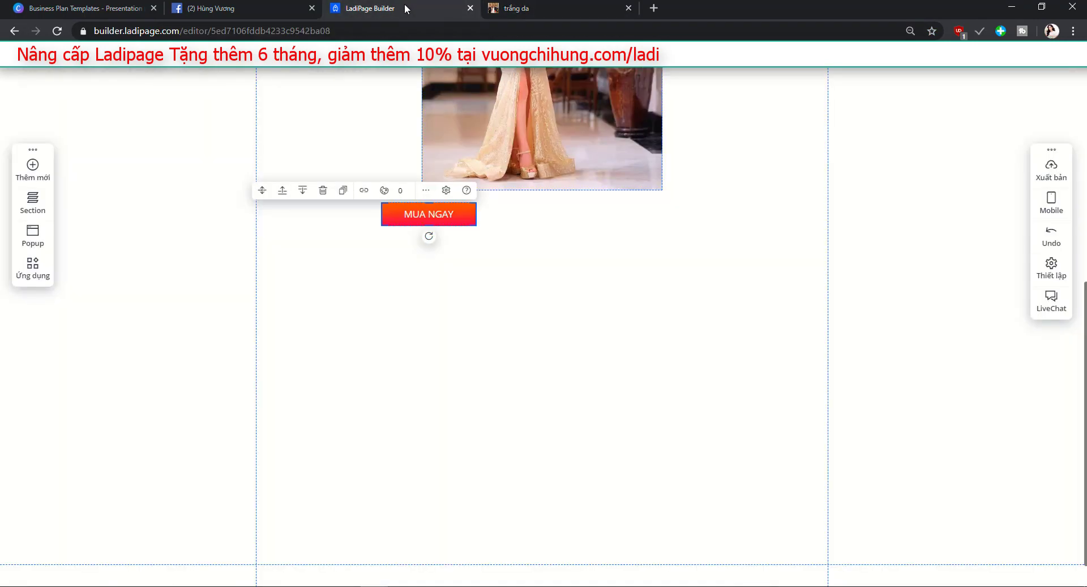
{"action": "scroll", "coordinate": [524, 226], "scroll_direction": "up", "scroll_amount": 3}
{"action": "left_click", "coordinate": [520, 258]}
{"action": "mouse_move", "coordinate": [423, 239]}
{"action": "left_mouse_down"}
{"action": "mouse_move", "coordinate": [401, 239]}
{"action": "mouse_move", "coordinate": [423, 240]}
{"action": "left_mouse_up"}
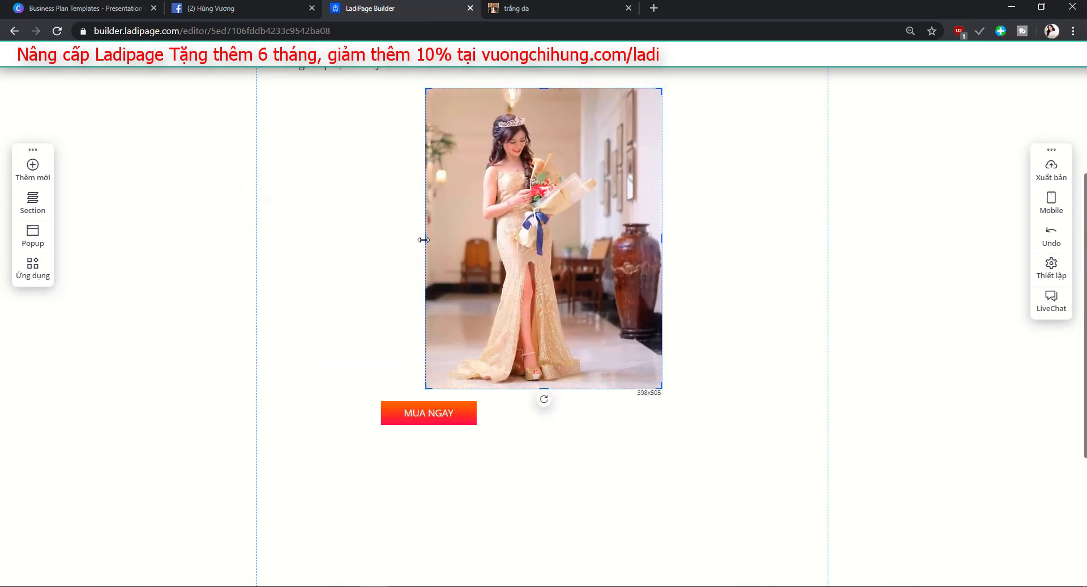
{"action": "scroll", "coordinate": [511, 274], "scroll_direction": "up", "scroll_amount": 3}
{"action": "scroll", "coordinate": [582, 342], "scroll_direction": "down", "scroll_amount": 3}
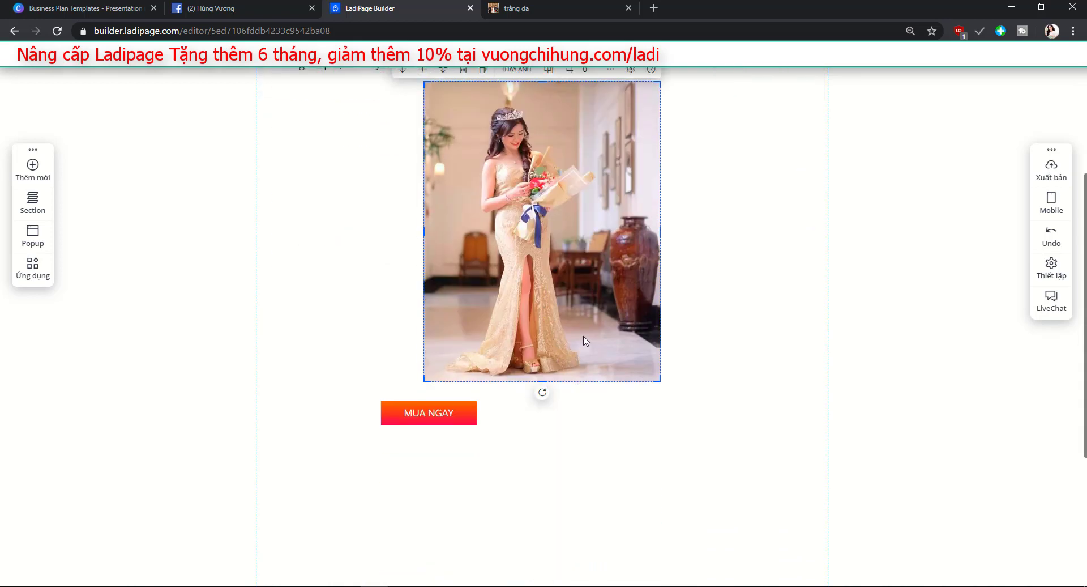
{"action": "left_click_drag", "start_coordinate": [661, 383], "coordinate": [742, 444]}
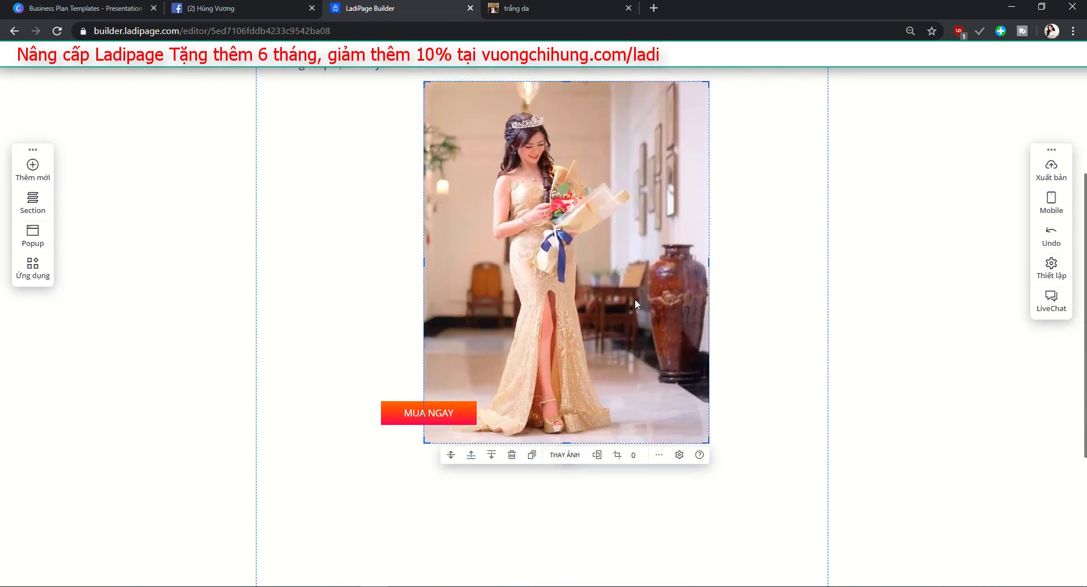
{"action": "scroll", "coordinate": [597, 258], "scroll_direction": "up", "scroll_amount": 3}
{"action": "left_click_drag", "start_coordinate": [575, 368], "coordinate": [551, 364]}
Move the MUA NGAY button to sit just below the photo.
{"action": "scroll", "coordinate": [565, 363], "scroll_direction": "down", "scroll_amount": 6}
{"action": "left_click_drag", "start_coordinate": [447, 217], "coordinate": [470, 267]}
{"action": "left_click", "coordinate": [543, 8]}
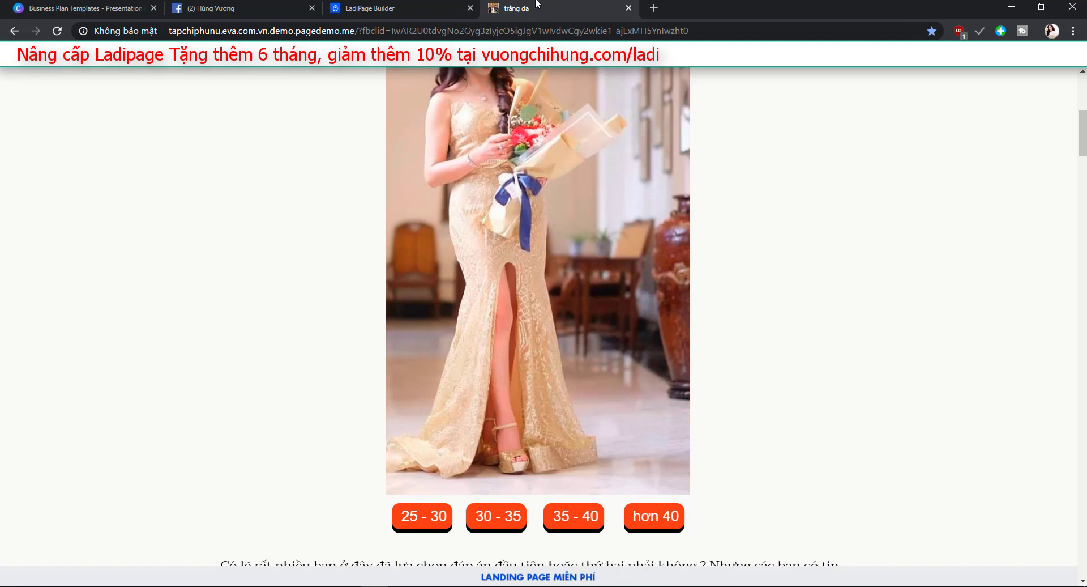
Review the button's border and corner-rounding options against the reference age buttons.
{"action": "left_click", "coordinate": [410, 8]}
{"action": "left_click", "coordinate": [438, 240]}
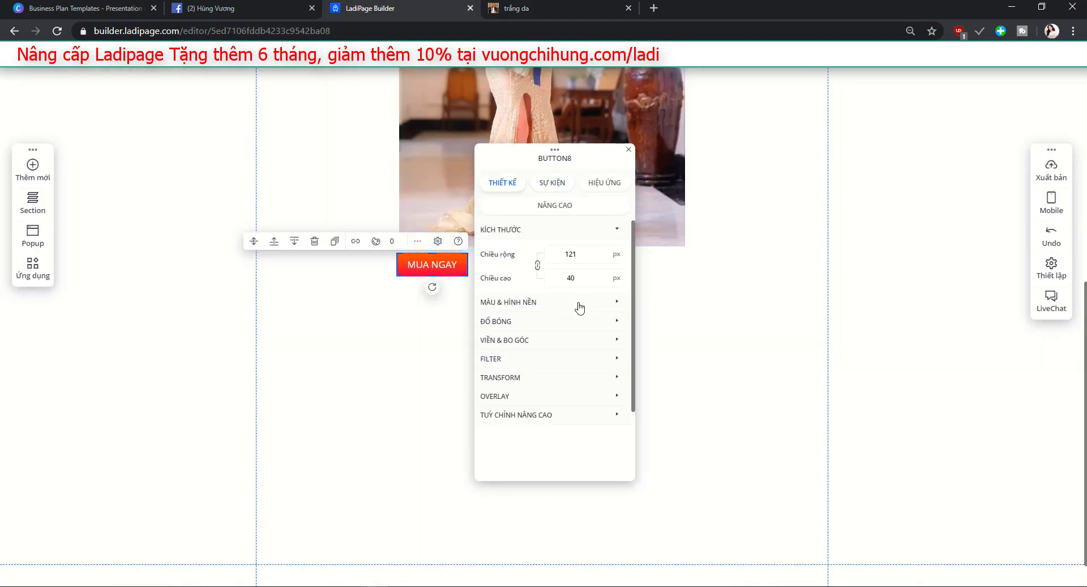
{"action": "left_click", "coordinate": [565, 339]}
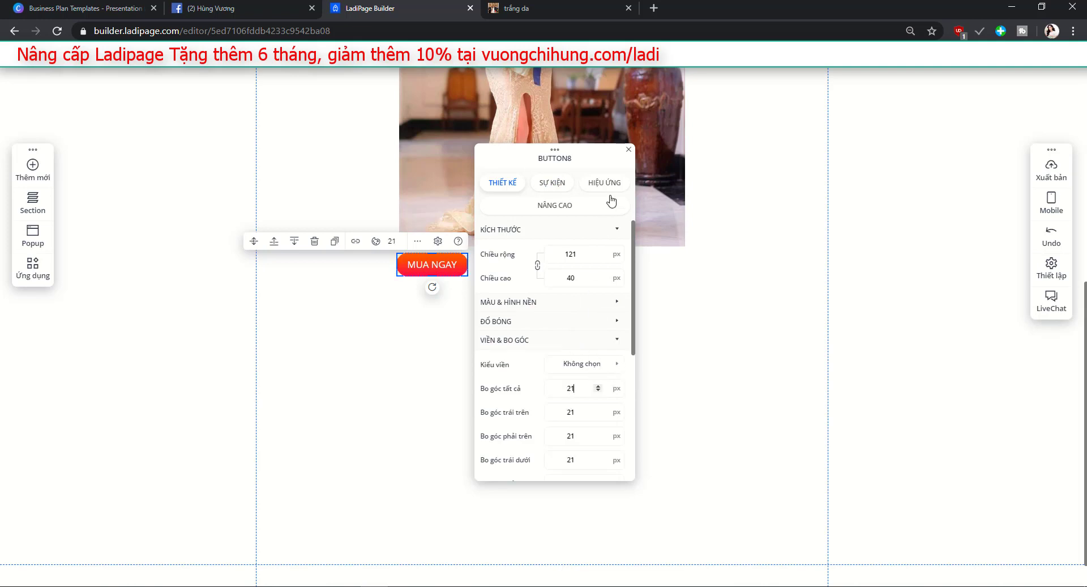
{"action": "left_click", "coordinate": [629, 149]}
{"action": "left_click", "coordinate": [516, 5]}
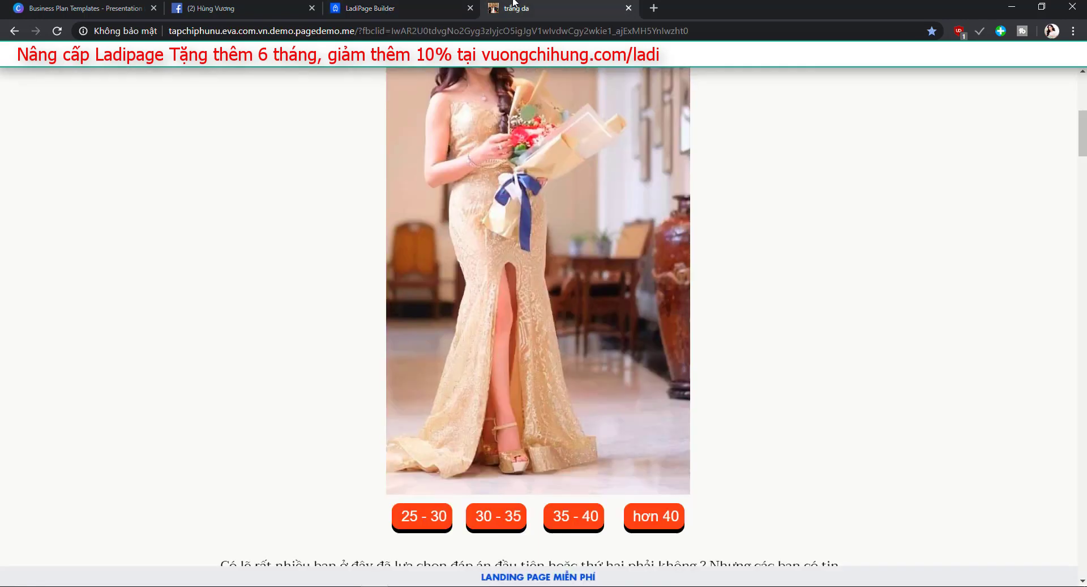
{"action": "left_click", "coordinate": [435, 5]}
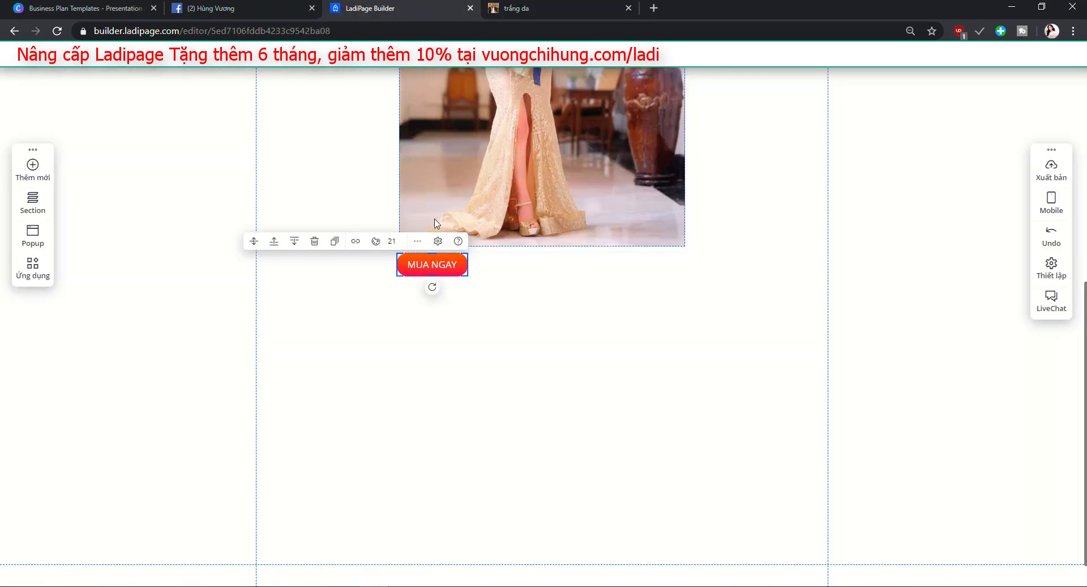
Change the button label to '25 - 30'.
{"action": "double_click", "coordinate": [443, 273]}
{"action": "type", "text": "25"}
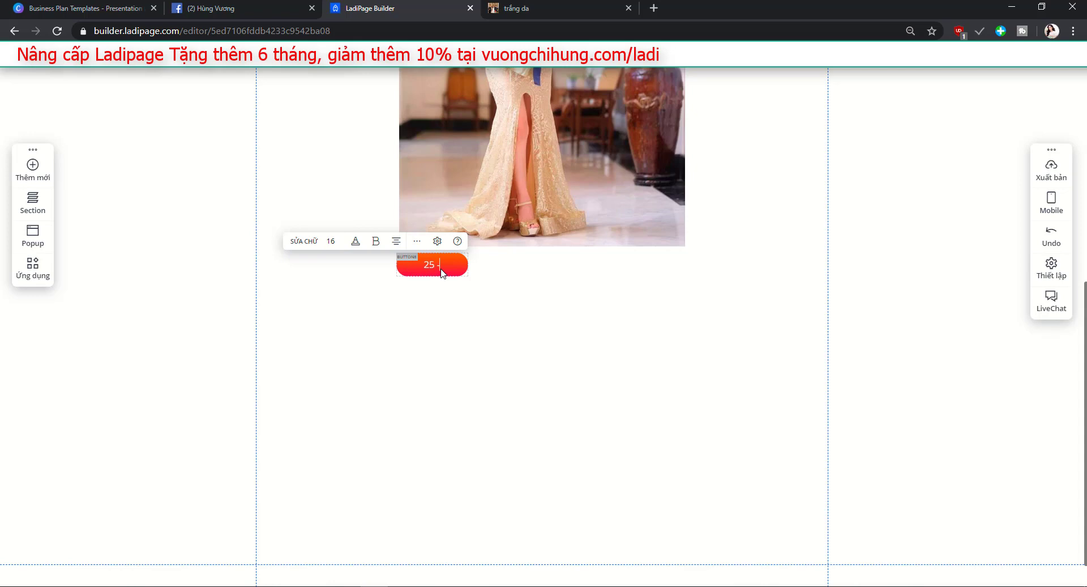
{"action": "type", "text": " - 30"}
{"action": "left_click", "coordinate": [498, 309]}
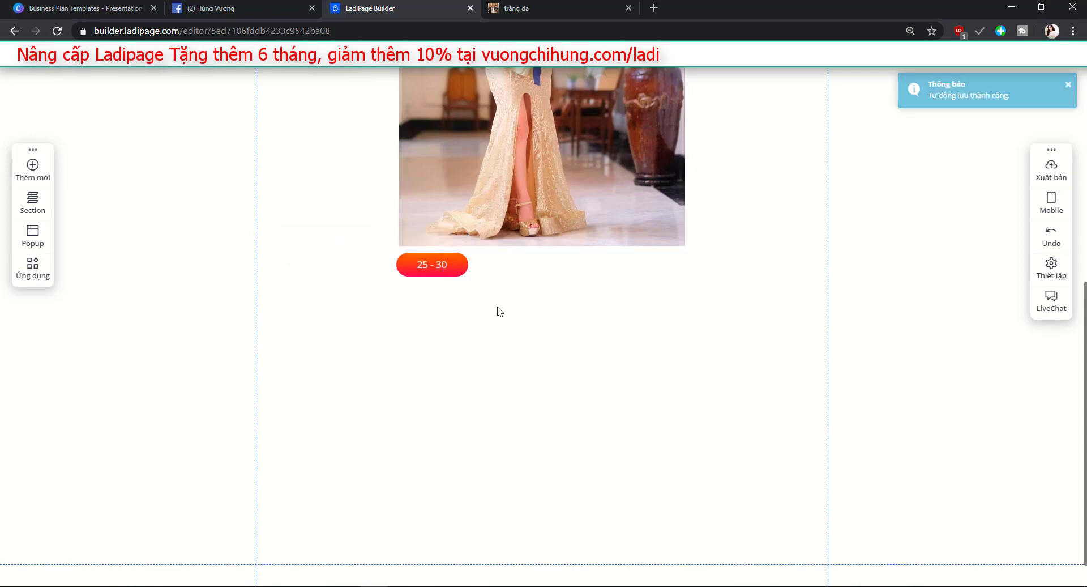
{"action": "left_click", "coordinate": [562, 6]}
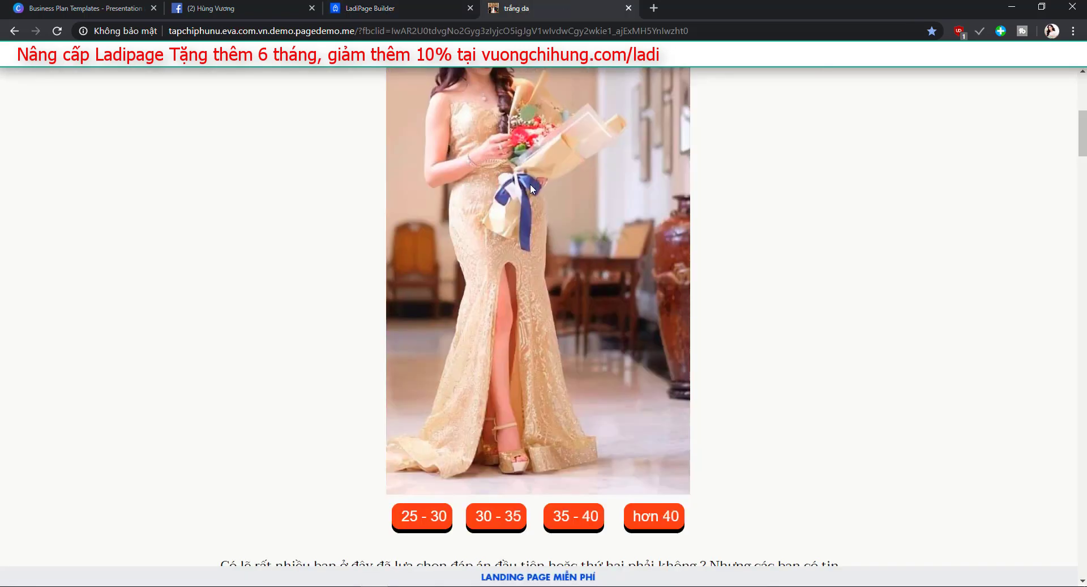
{"action": "scroll", "coordinate": [530, 184], "scroll_direction": "down", "scroll_amount": 3}
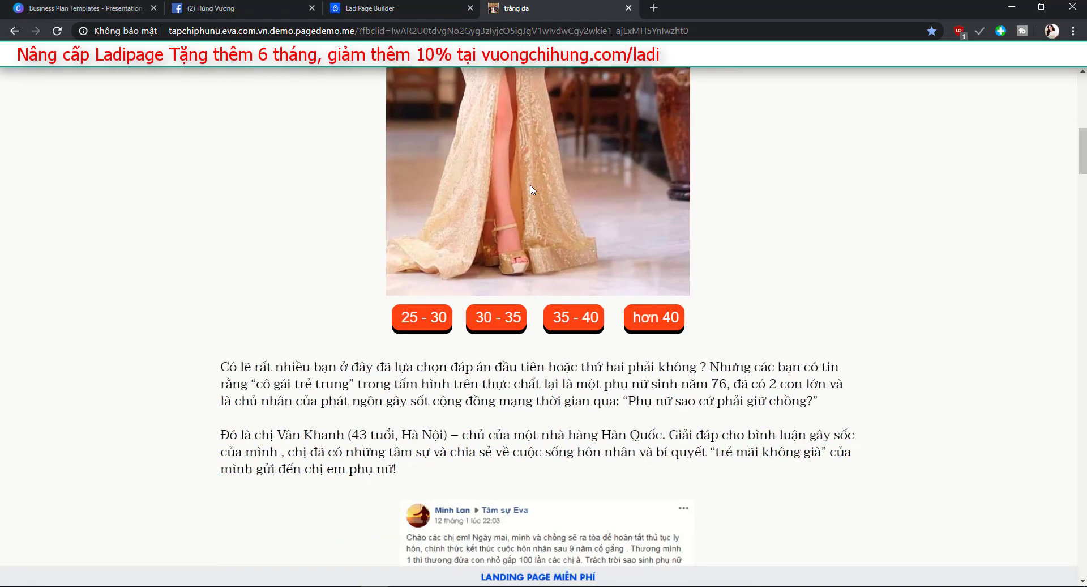
{"action": "left_click", "coordinate": [420, 3]}
Set the 25 - 30 label to size 20 and make it bold.
{"action": "left_click", "coordinate": [411, 264]}
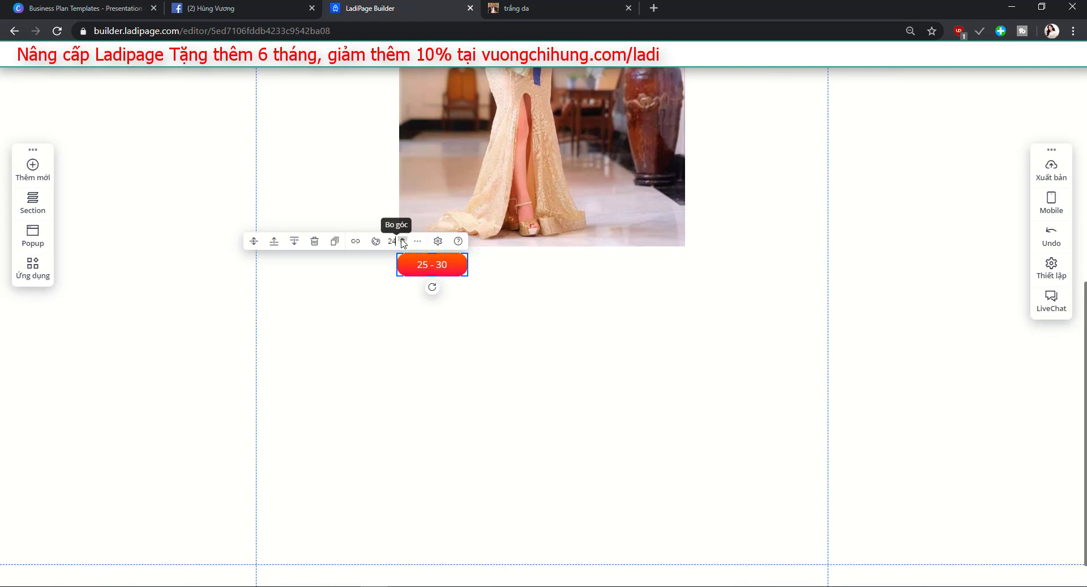
{"action": "double_click", "coordinate": [428, 265]}
{"action": "left_click", "coordinate": [452, 290]}
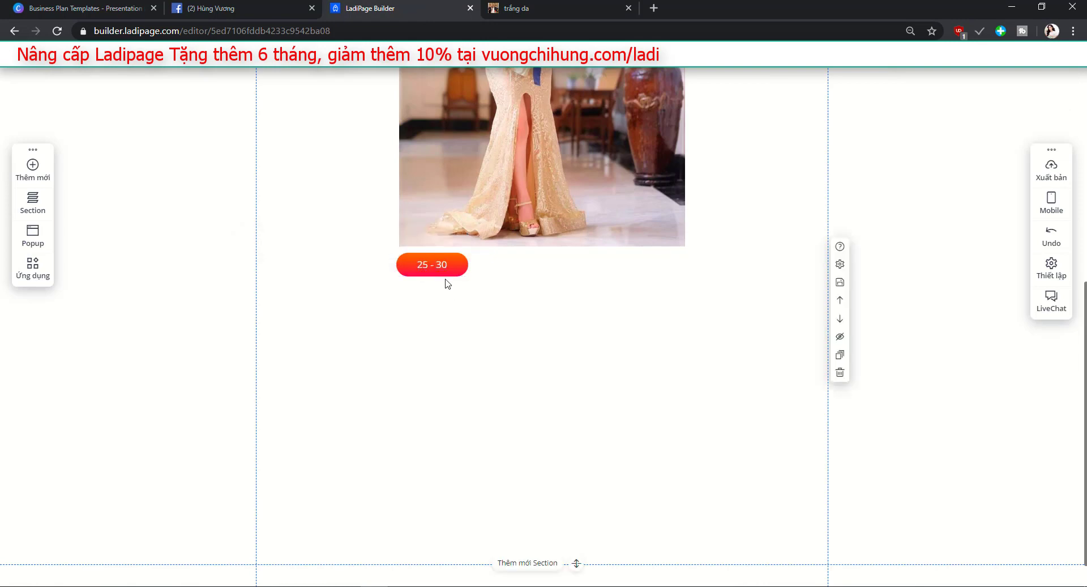
{"action": "left_click", "coordinate": [433, 271]}
{"action": "left_click", "coordinate": [432, 271]}
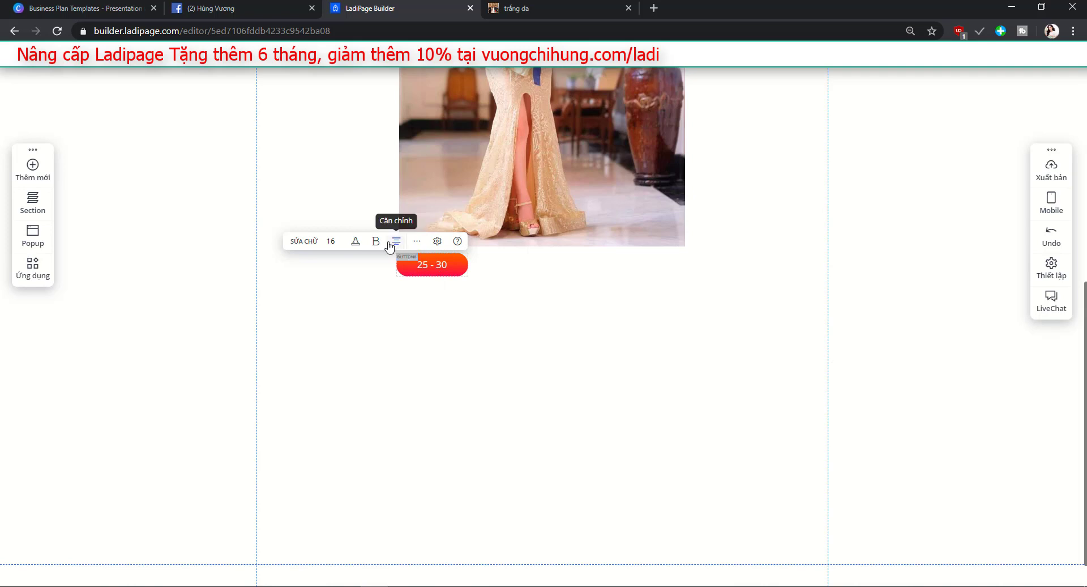
{"action": "left_click", "coordinate": [342, 239]}
{"action": "left_click", "coordinate": [341, 239]}
{"action": "left_click", "coordinate": [376, 241]}
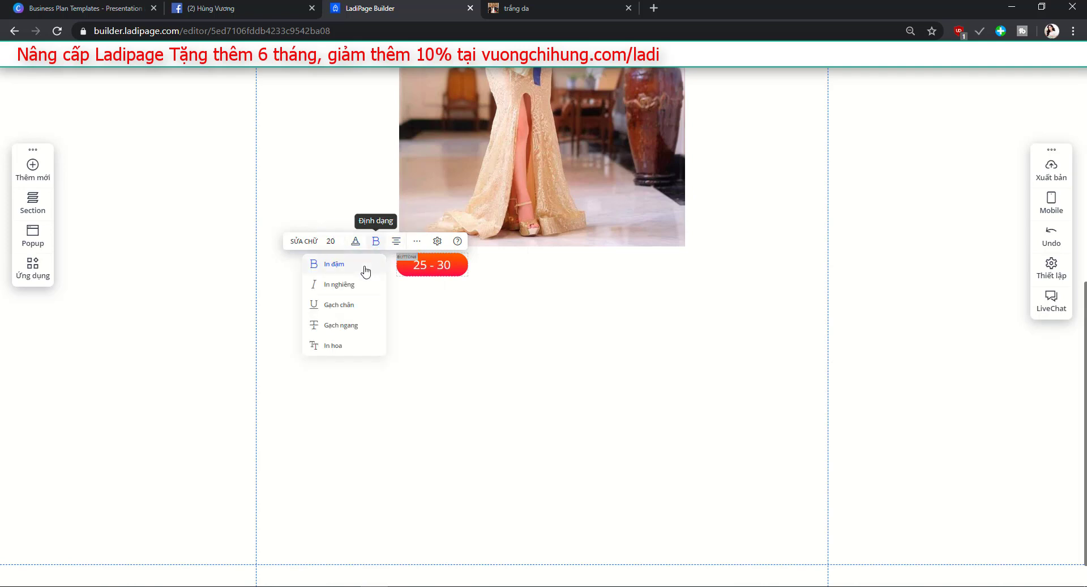
{"action": "left_click", "coordinate": [366, 271]}
{"action": "left_click", "coordinate": [490, 327]}
Duplicate the 25 - 30 button and place the copy to its right.
{"action": "left_click", "coordinate": [403, 255]}
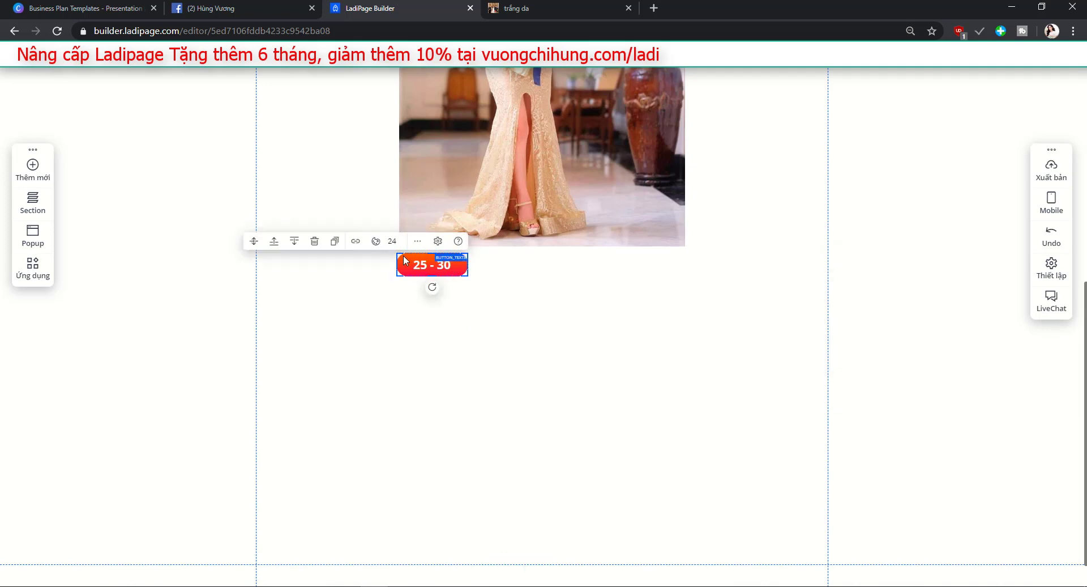
{"action": "left_click", "coordinate": [334, 241]}
{"action": "left_click_drag", "start_coordinate": [478, 287], "coordinate": [541, 271]}
Relabel the copied button '30 - 35'.
{"action": "key", "text": "ctrl+Tab"}
{"action": "left_click", "coordinate": [415, 5]}
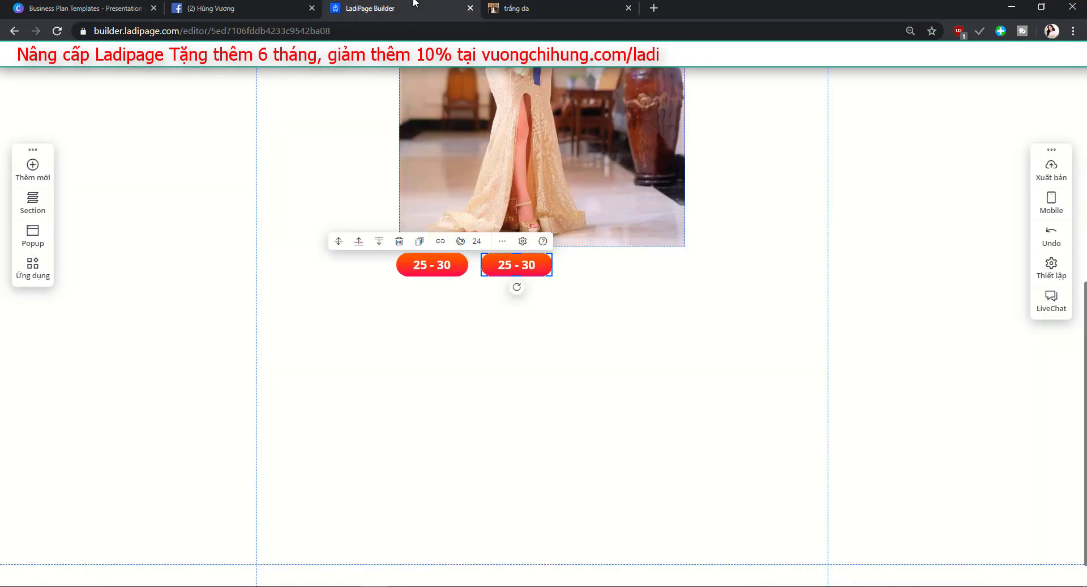
{"action": "double_click", "coordinate": [512, 270]}
{"action": "type", "text": "30 - 35"}
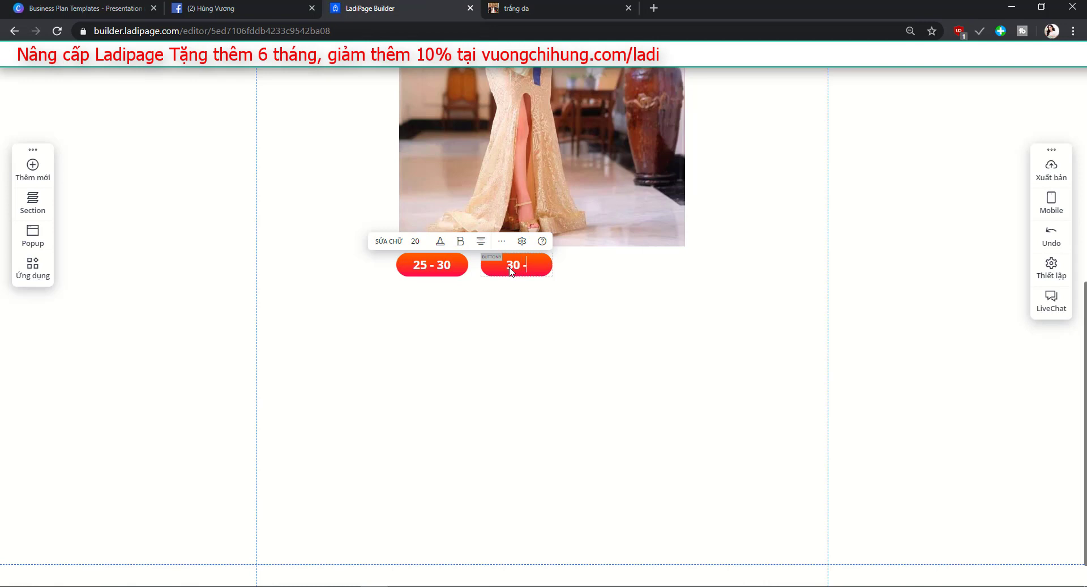
{"action": "left_click", "coordinate": [519, 313]}
Duplicate the 30 - 35 button to the right and relabel the copy '35 - 40'.
{"action": "left_click", "coordinate": [516, 271]}
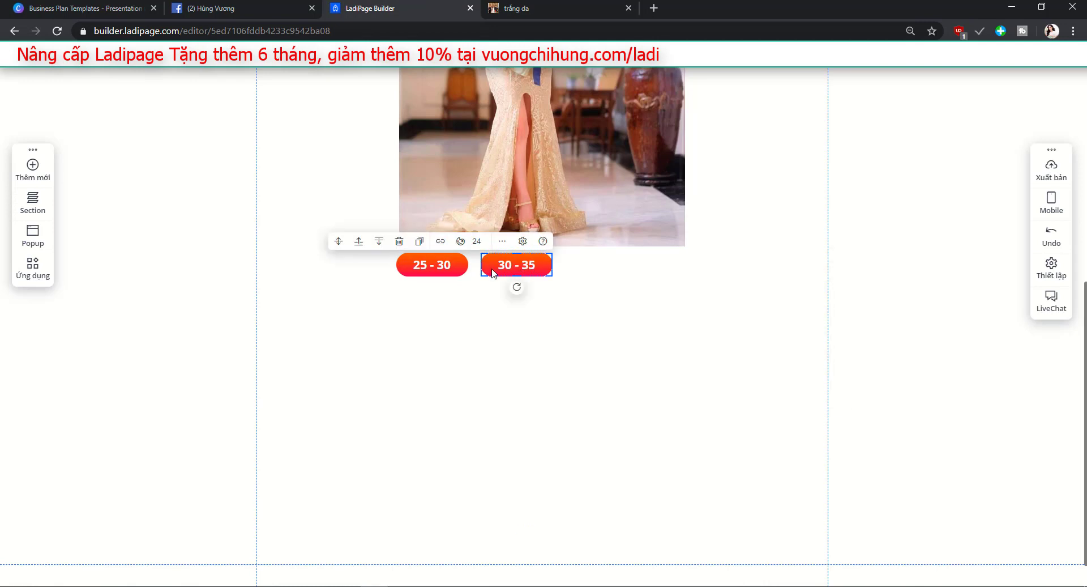
{"action": "left_click", "coordinate": [420, 242]}
{"action": "left_click_drag", "start_coordinate": [546, 273], "coordinate": [603, 266]}
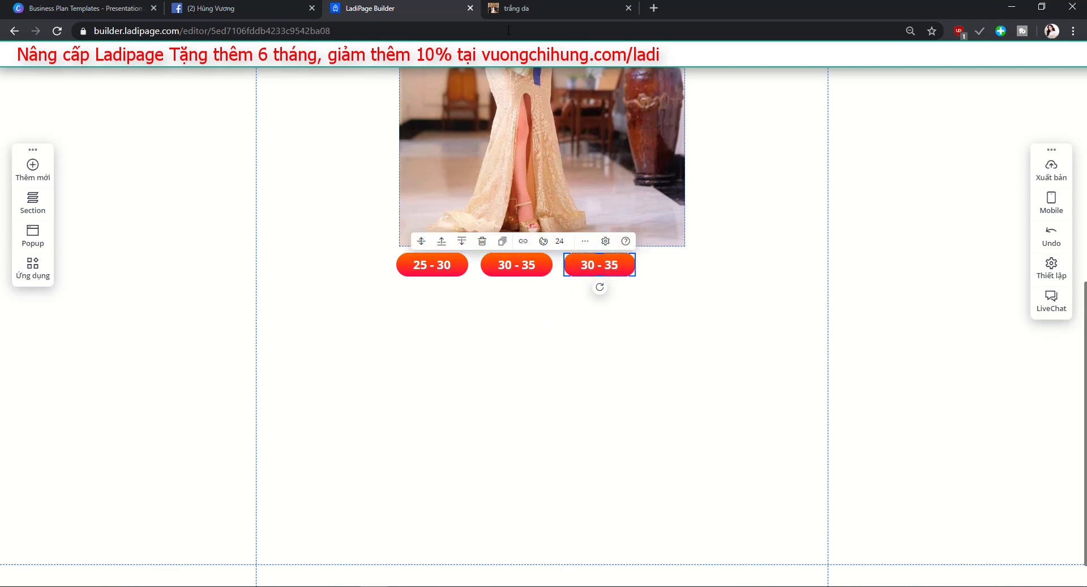
{"action": "key", "text": "ctrl+Tab"}
{"action": "key", "text": "ctrl+shift+Tab"}
{"action": "double_click", "coordinate": [594, 266]}
{"action": "type", "text": "35"}
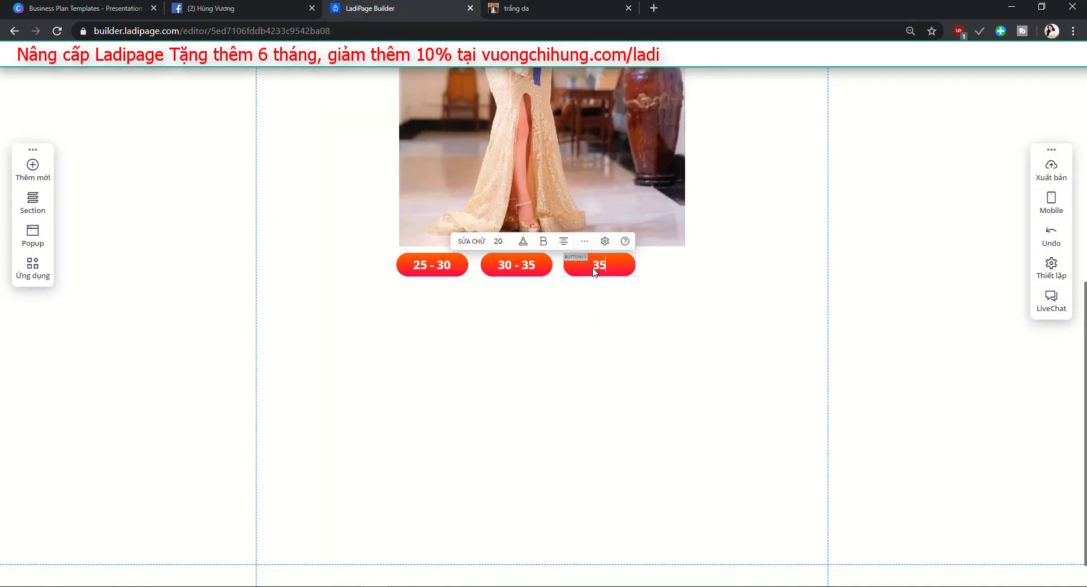
{"action": "type", "text": " - 40"}
{"action": "left_click", "coordinate": [608, 318]}
Add a fourth button by duplicating 35 - 40, removing a misplaced copy first.
{"action": "left_click", "coordinate": [512, 275]}
{"action": "left_click_drag", "start_coordinate": [577, 271], "coordinate": [575, 269]}
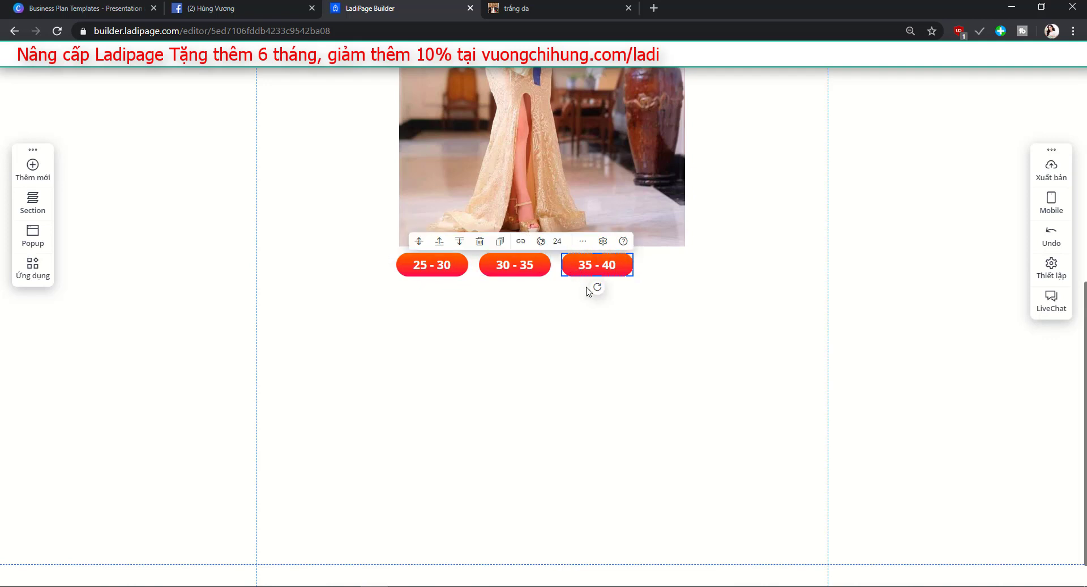
{"action": "left_click", "coordinate": [501, 242]}
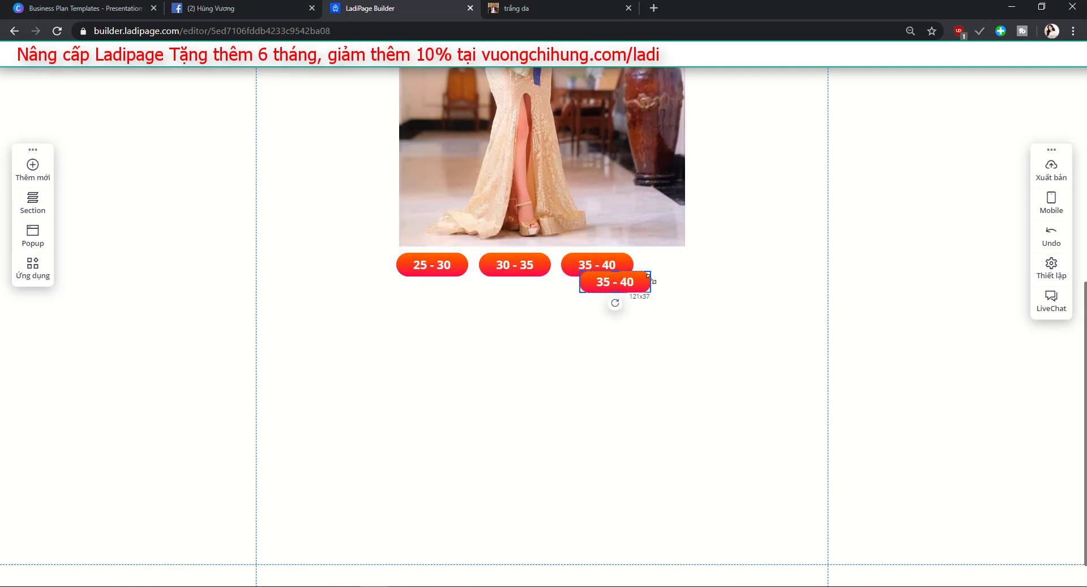
{"action": "key", "text": "Delete"}
{"action": "left_click", "coordinate": [618, 265]}
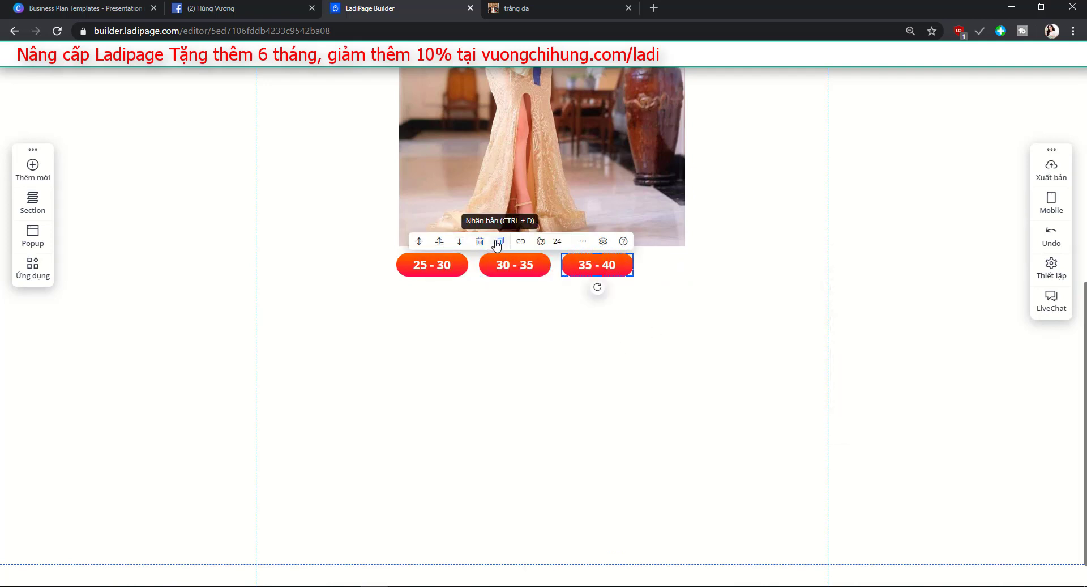
{"action": "left_click", "coordinate": [498, 242]}
{"action": "left_click_drag", "start_coordinate": [604, 286], "coordinate": [664, 265]}
Shift the first three buttons left into an even row and label the fourth '40 - 45'.
{"action": "left_click_drag", "start_coordinate": [421, 264], "coordinate": [398, 261]}
{"action": "left_click_drag", "start_coordinate": [503, 265], "coordinate": [490, 265]}
{"action": "left_click_drag", "start_coordinate": [591, 276], "coordinate": [586, 276]}
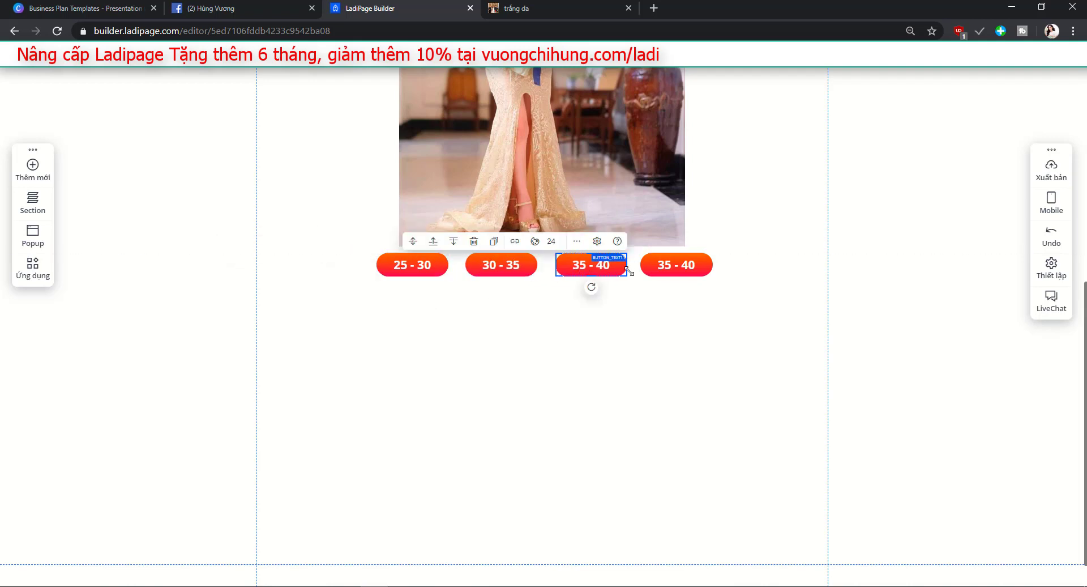
{"action": "left_click", "coordinate": [670, 269]}
{"action": "double_click", "coordinate": [670, 269]}
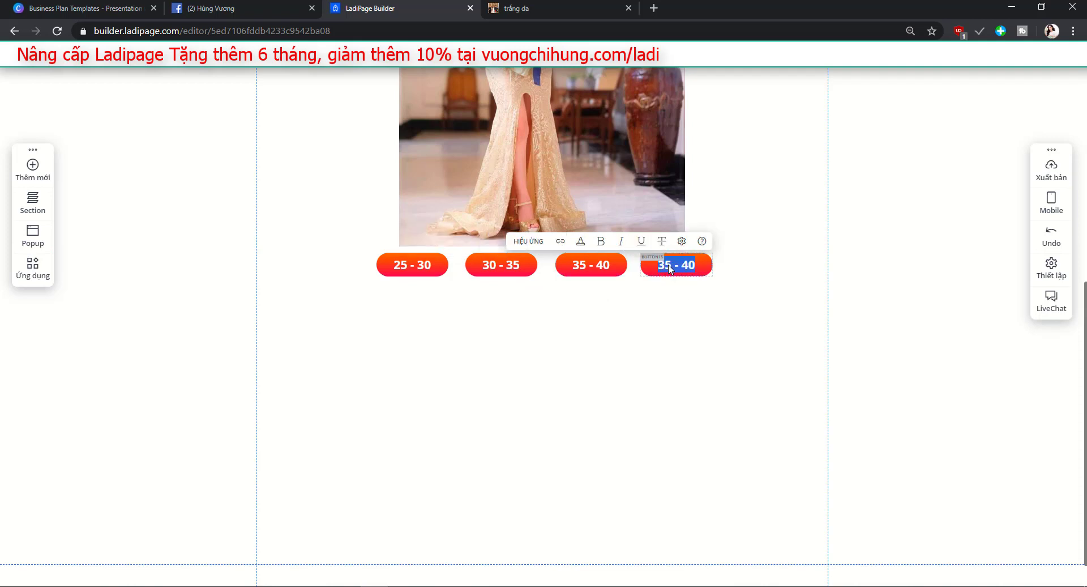
{"action": "type", "text": "40 -"}
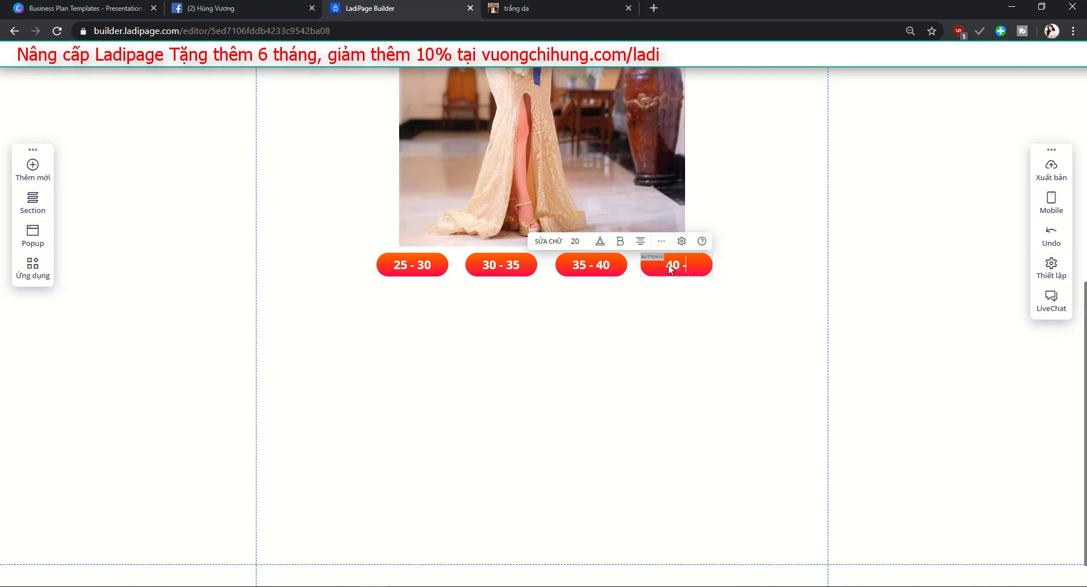
{"action": "type", "text": " 45"}
{"action": "left_click", "coordinate": [699, 366]}
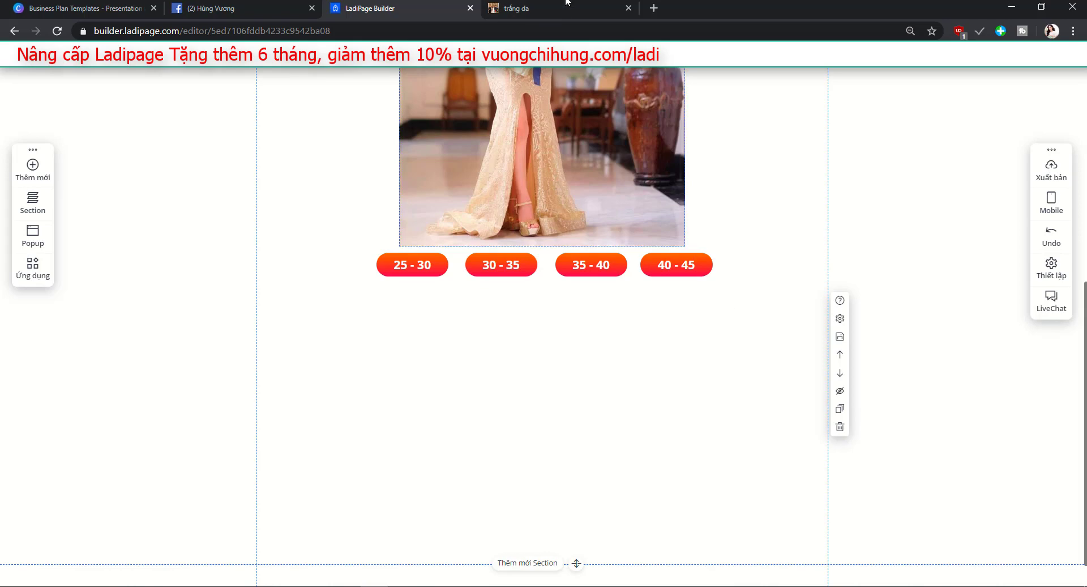
Drag the section's bottom edge down to add blank space beneath the four age buttons.
{"action": "scroll", "coordinate": [753, 272], "scroll_direction": "up", "scroll_amount": 7}
{"action": "scroll", "coordinate": [746, 291], "scroll_direction": "down", "scroll_amount": 3}
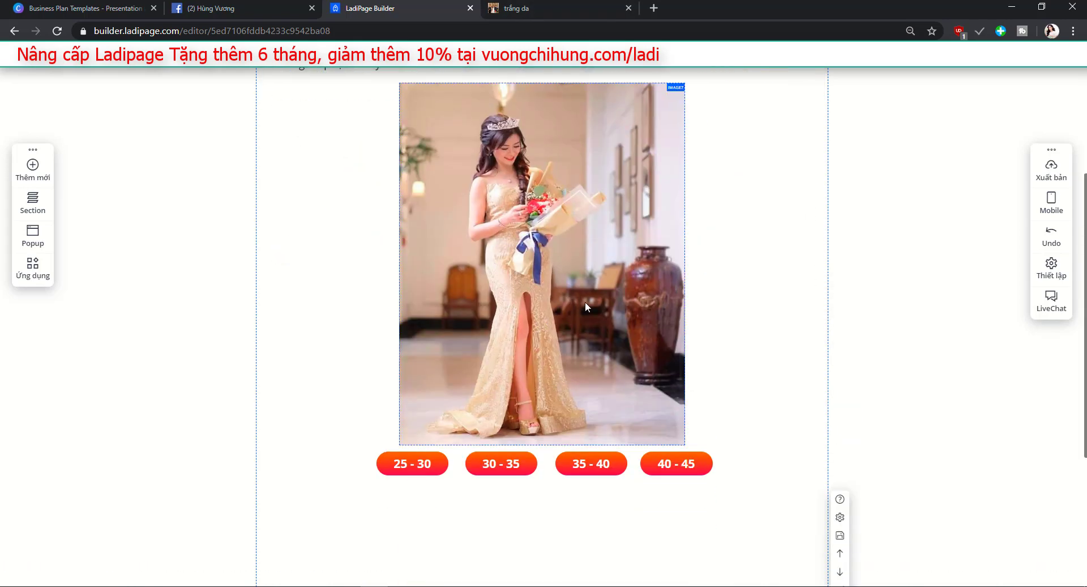
{"action": "scroll", "coordinate": [585, 302], "scroll_direction": "up", "scroll_amount": 4}
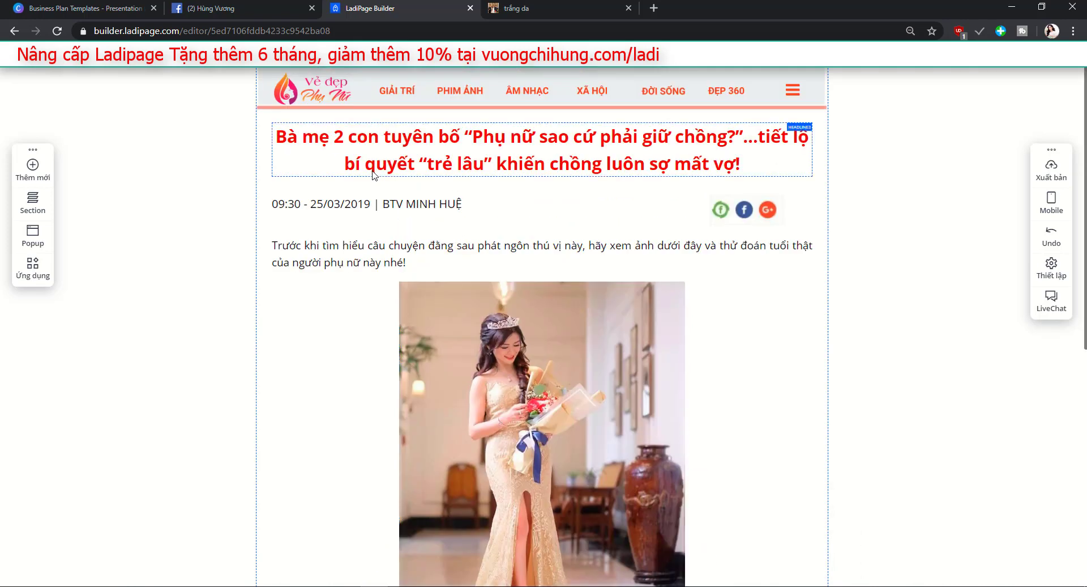
{"action": "scroll", "coordinate": [640, 374], "scroll_direction": "down", "scroll_amount": 4}
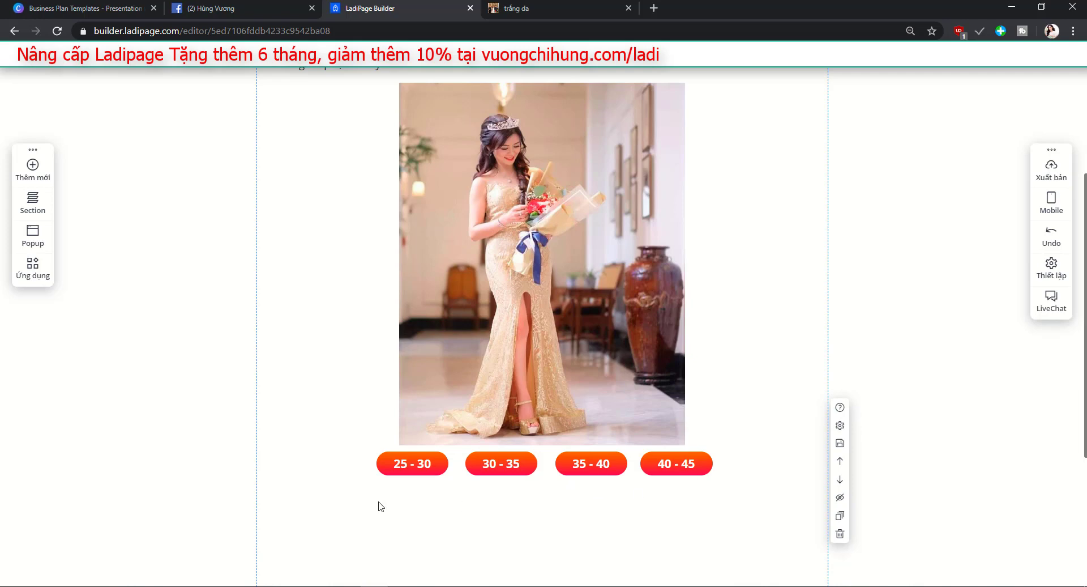
{"action": "scroll", "coordinate": [614, 505], "scroll_direction": "down", "scroll_amount": 3}
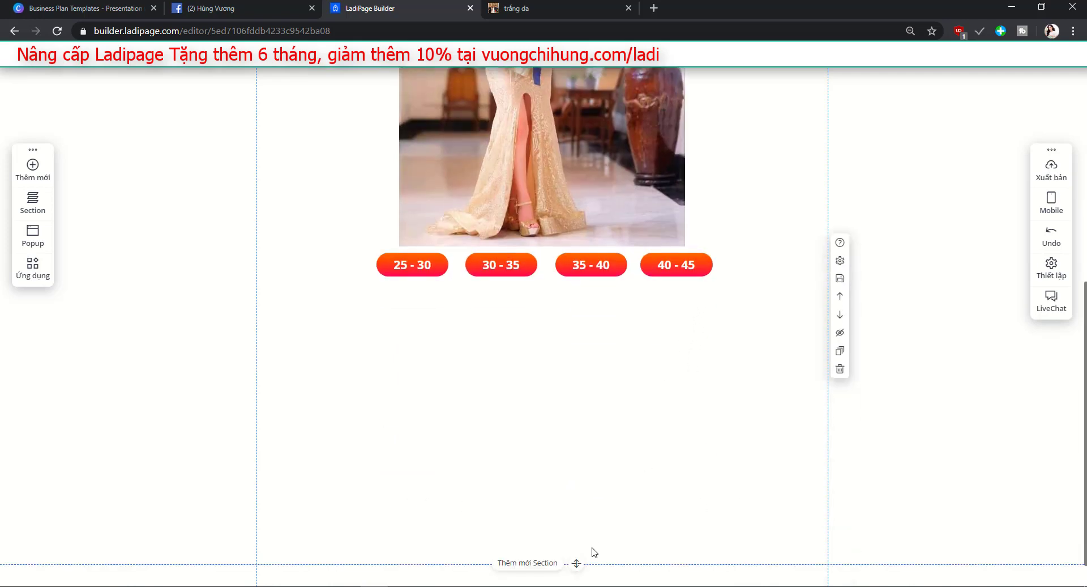
{"action": "mouse_move", "coordinate": [574, 559]}
{"action": "left_mouse_down"}
{"action": "mouse_move", "coordinate": [576, 584]}
{"action": "mouse_move", "coordinate": [580, 555]}
{"action": "mouse_move", "coordinate": [575, 573]}
{"action": "left_mouse_up"}
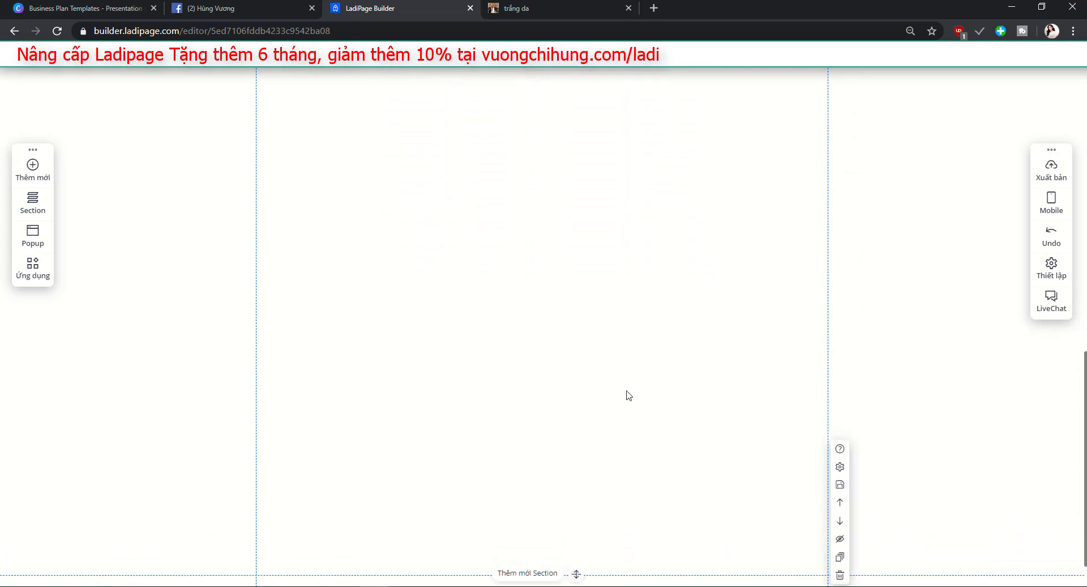
{"action": "scroll", "coordinate": [629, 392], "scroll_direction": "up", "scroll_amount": 2}
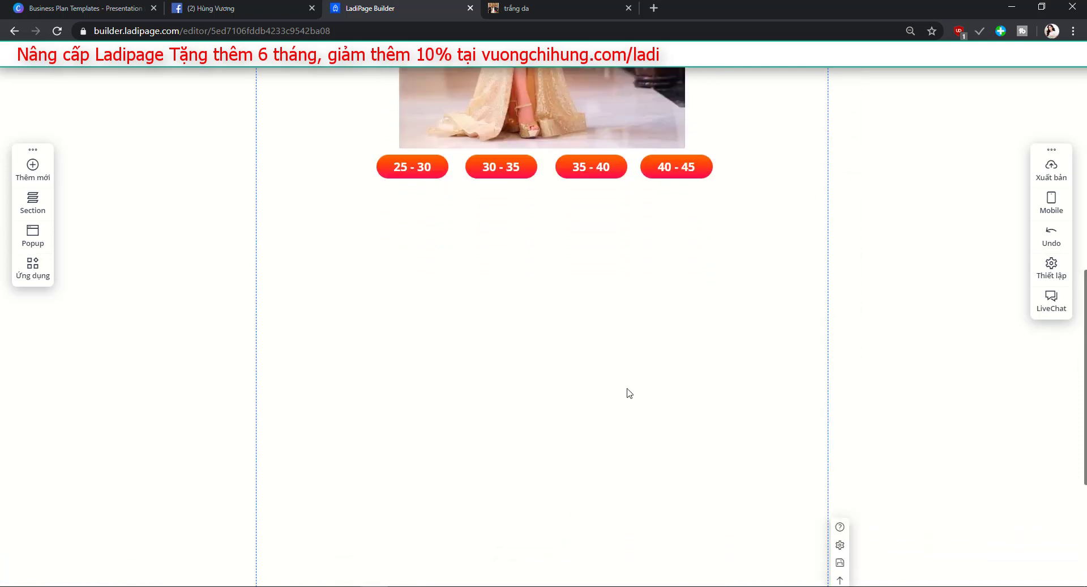
{"action": "scroll", "coordinate": [629, 393], "scroll_direction": "up", "scroll_amount": 7}
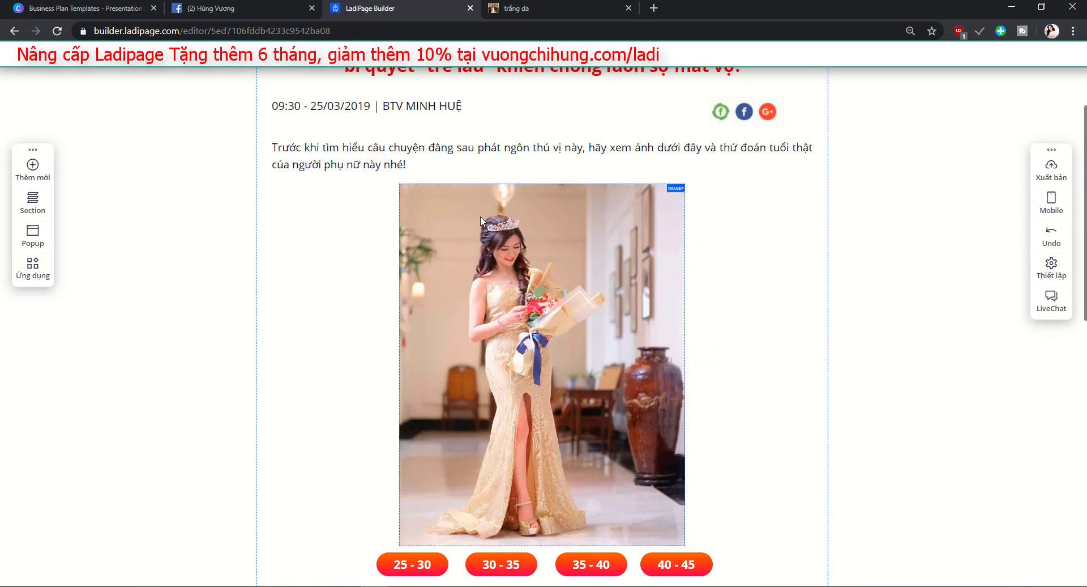
{"action": "scroll", "coordinate": [563, 265], "scroll_direction": "down", "scroll_amount": 3}
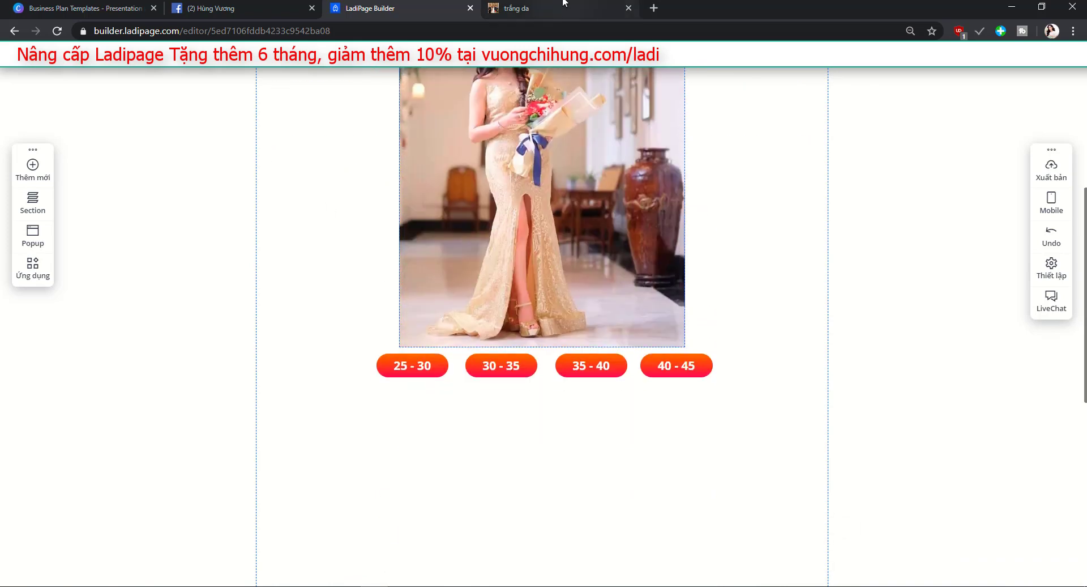
{"action": "left_click", "coordinate": [564, 4]}
Select the article paragraph that follows the age buttons for copying.
{"action": "left_click_drag", "start_coordinate": [398, 469], "coordinate": [542, 401]}
{"action": "left_click", "coordinate": [602, 401]}
{"action": "left_click_drag", "start_coordinate": [223, 368], "coordinate": [853, 411]}
{"action": "key", "text": "ctrl+c"}
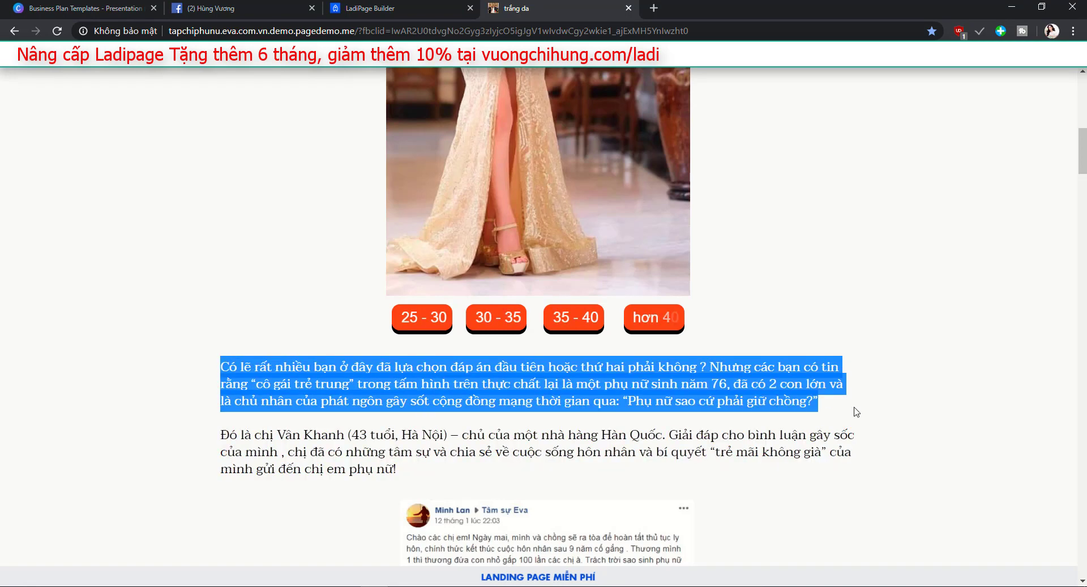
{"action": "key", "text": "ctrl+shift+Tab"}
Duplicate the intro paragraph block below the age buttons and paste the article paragraph into it.
{"action": "scroll", "coordinate": [664, 169], "scroll_direction": "up", "scroll_amount": 3}
{"action": "left_click", "coordinate": [605, 164]}
{"action": "left_click", "coordinate": [615, 127]}
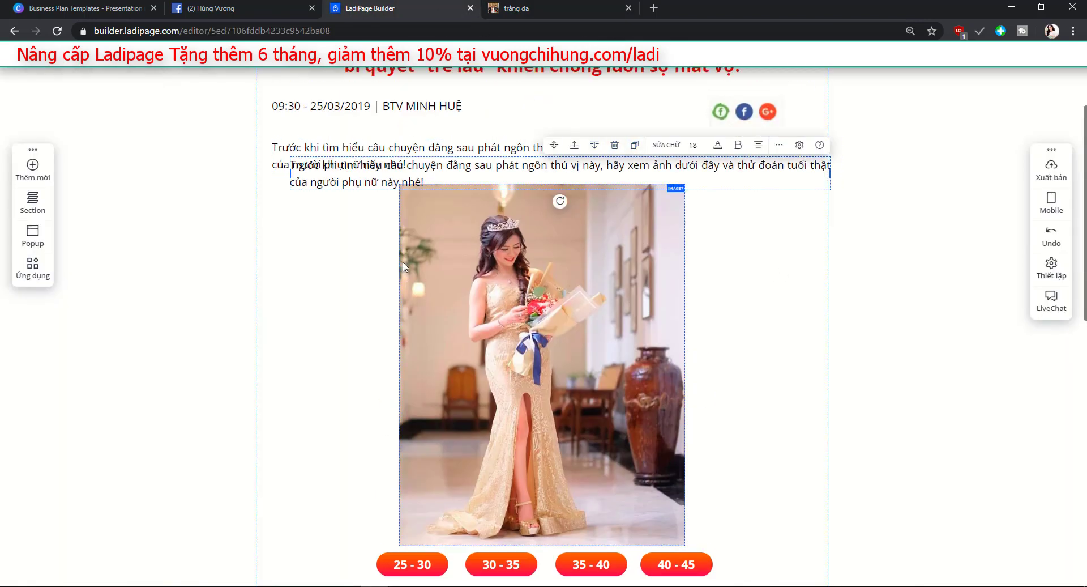
{"action": "left_click_drag", "start_coordinate": [347, 187], "coordinate": [327, 418]}
{"action": "scroll", "coordinate": [343, 498], "scroll_direction": "down", "scroll_amount": 3}
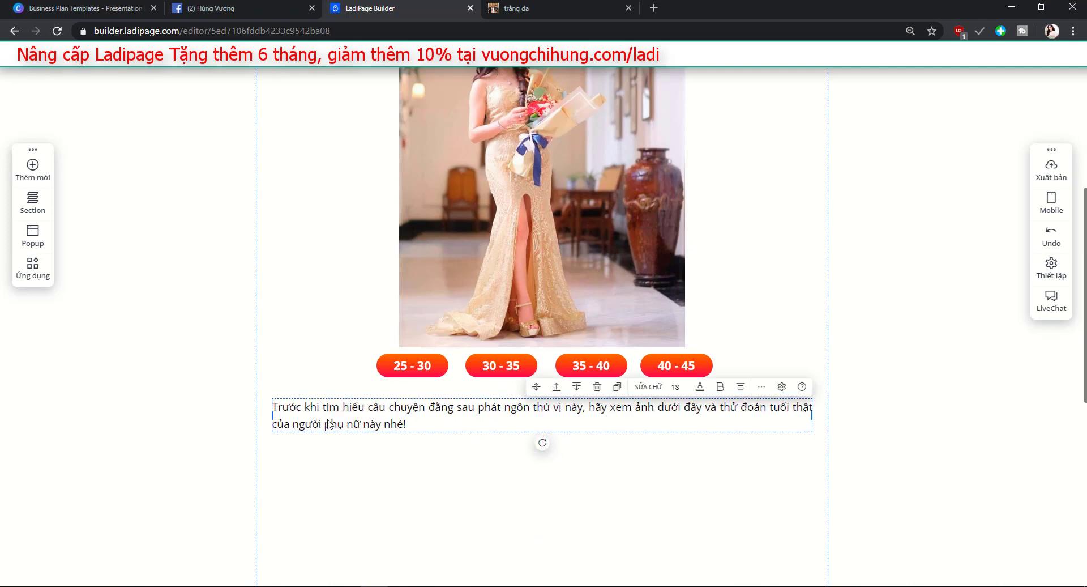
{"action": "key", "text": "ctrl+a"}
{"action": "key", "text": "ctrl+v"}
{"action": "left_click", "coordinate": [560, 497]}
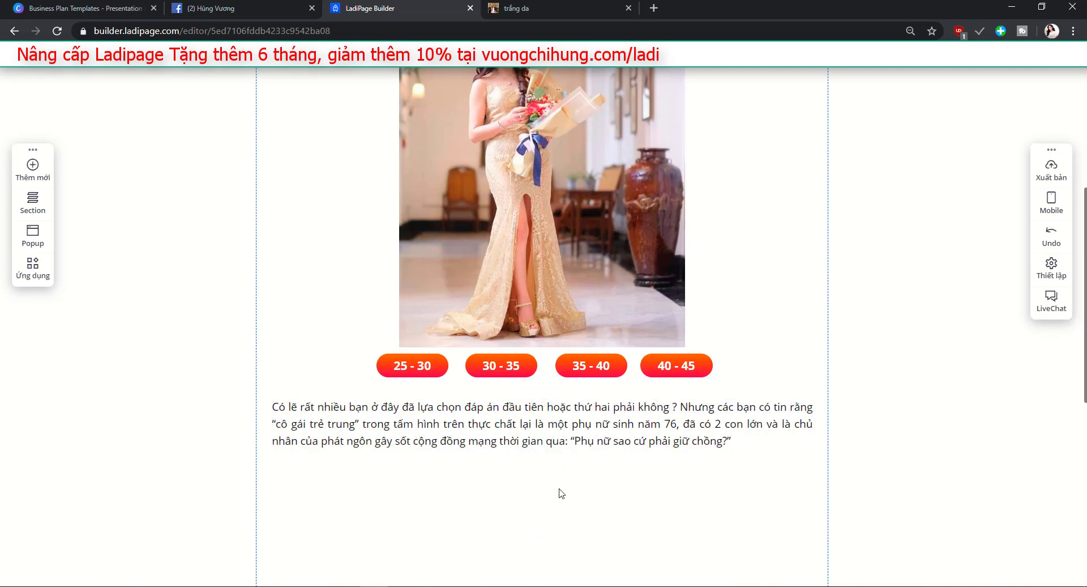
Duplicate the new paragraph block and position the copy beneath it.
{"action": "left_click", "coordinate": [658, 439]}
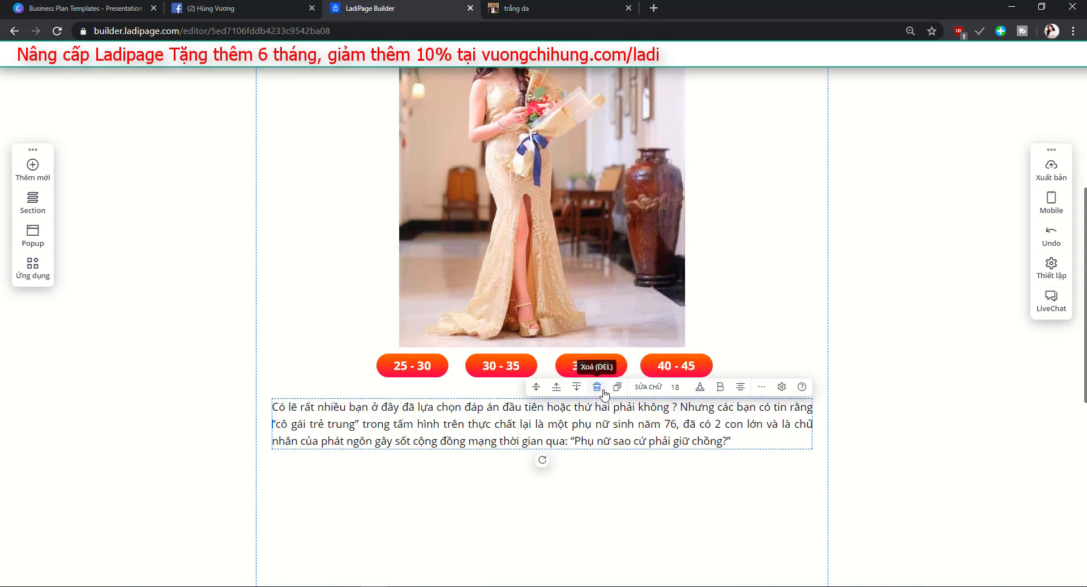
{"action": "left_click", "coordinate": [618, 387]}
{"action": "scroll", "coordinate": [621, 340], "scroll_direction": "down", "scroll_amount": 3}
{"action": "left_click_drag", "start_coordinate": [455, 259], "coordinate": [456, 301]}
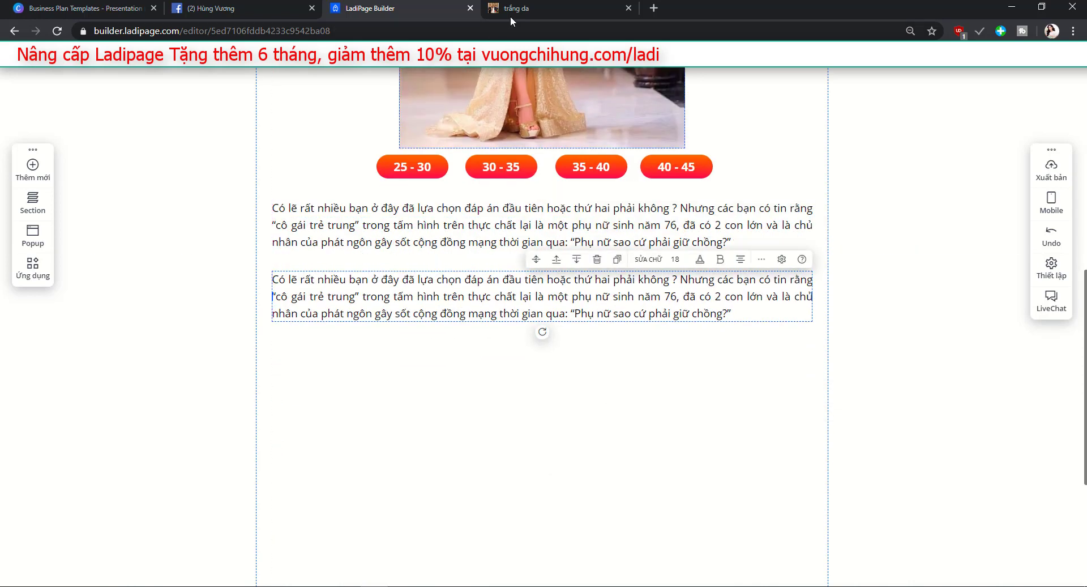
Select the reference article's paragraph beginning 'Đó là chị', about the 43-year-old Hà Nội woman.
{"action": "left_click", "coordinate": [516, 9]}
{"action": "scroll", "coordinate": [286, 300], "scroll_direction": "down", "scroll_amount": 8}
{"action": "scroll", "coordinate": [266, 287], "scroll_direction": "up", "scroll_amount": 4}
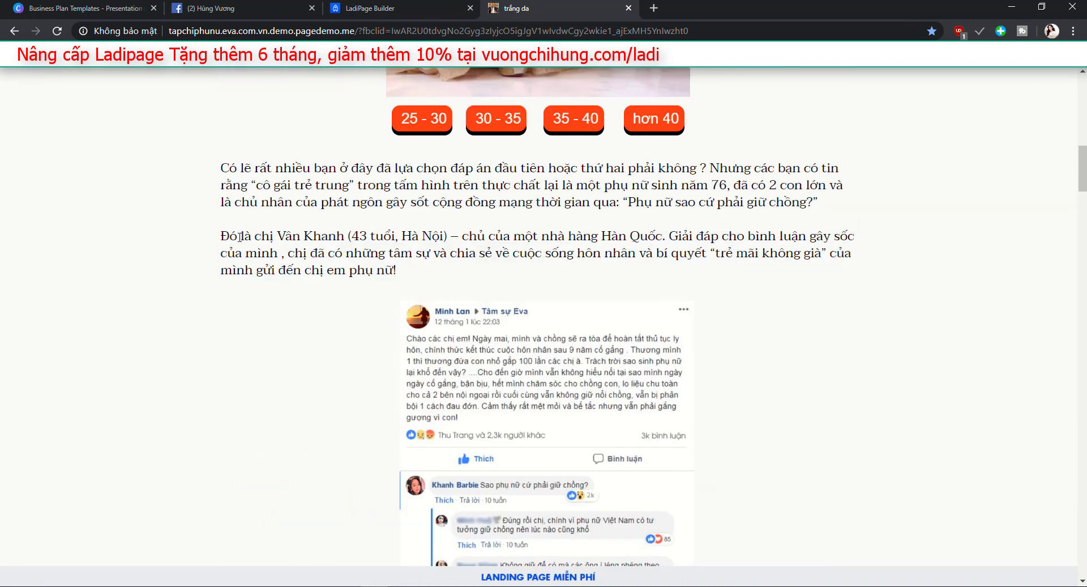
{"action": "left_click_drag", "start_coordinate": [267, 242], "coordinate": [412, 264]}
{"action": "key", "text": "ctrl+c"}
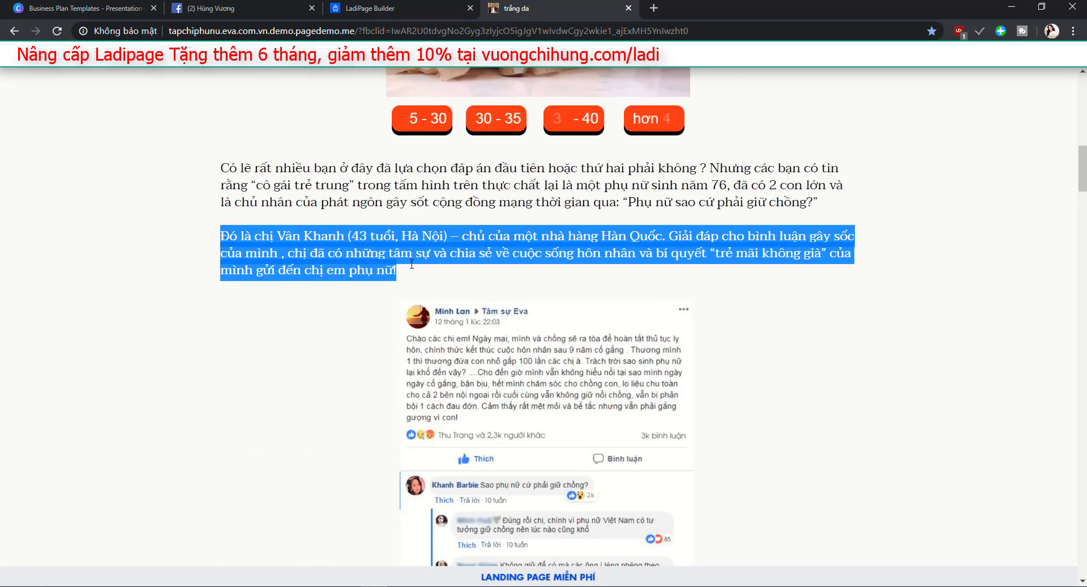
{"action": "left_click", "coordinate": [393, 10]}
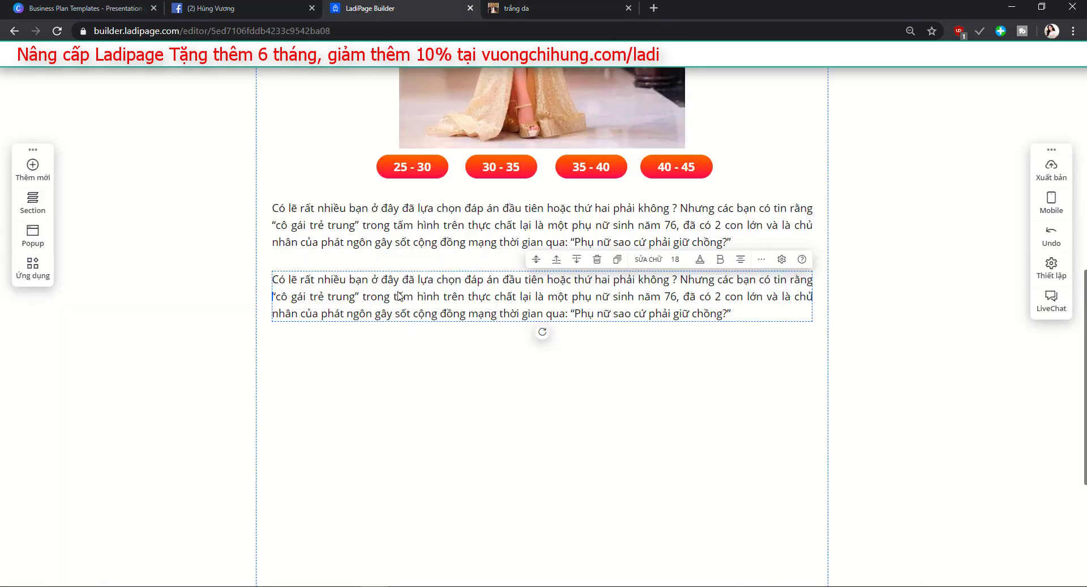
Paste that paragraph over the duplicated block's text, then return to the source article.
{"action": "double_click", "coordinate": [400, 296]}
{"action": "key", "text": "ctrl+v"}
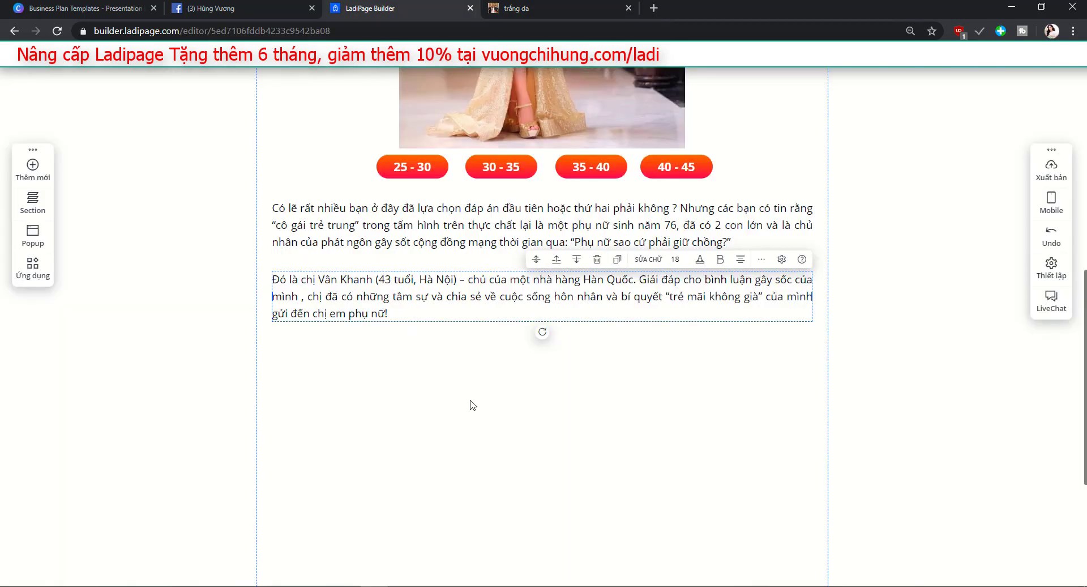
{"action": "left_click", "coordinate": [473, 405]}
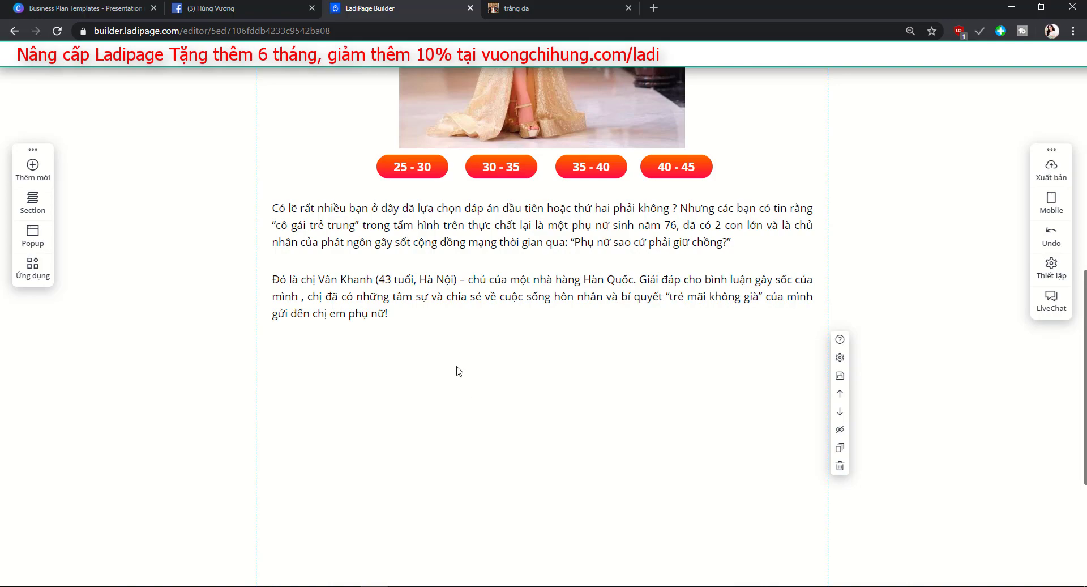
{"action": "scroll", "coordinate": [374, 255], "scroll_direction": "up", "scroll_amount": 2}
{"action": "scroll", "coordinate": [375, 257], "scroll_direction": "down", "scroll_amount": 2}
{"action": "left_click", "coordinate": [550, 15]}
{"action": "scroll", "coordinate": [600, 283], "scroll_direction": "down", "scroll_amount": 3}
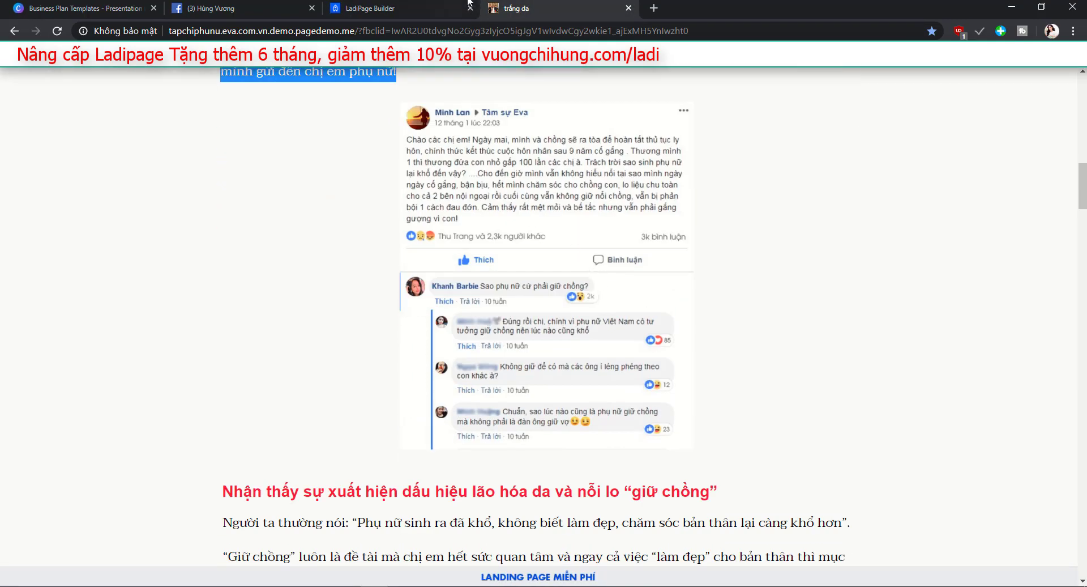
Upload 4.png, the Facebook post screenshot, and insert it as a new image.
{"action": "left_click", "coordinate": [474, 4]}
{"action": "left_click", "coordinate": [33, 179]}
{"action": "left_click", "coordinate": [87, 175]}
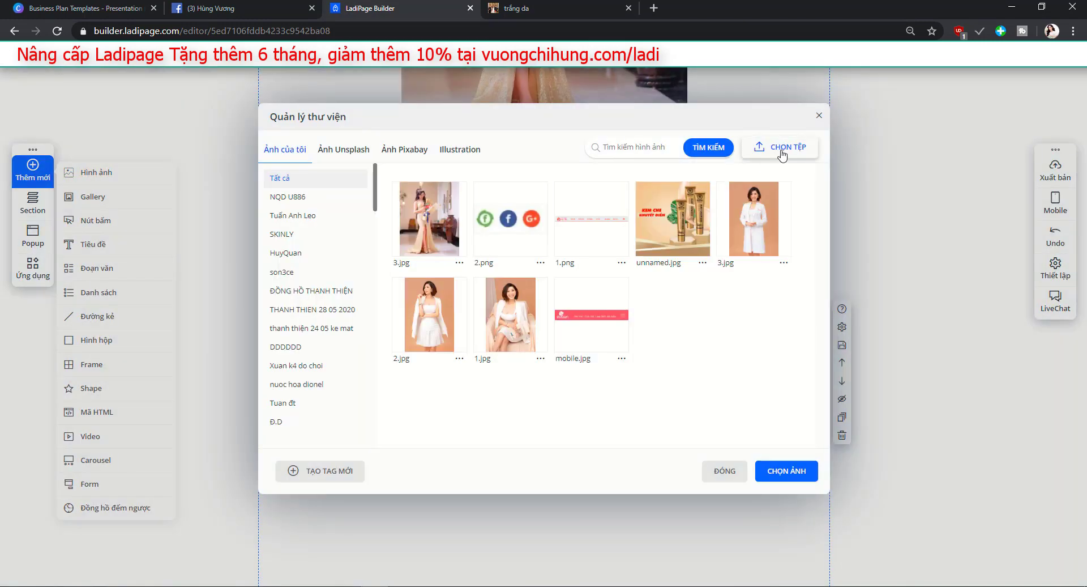
{"action": "left_click", "coordinate": [781, 148]}
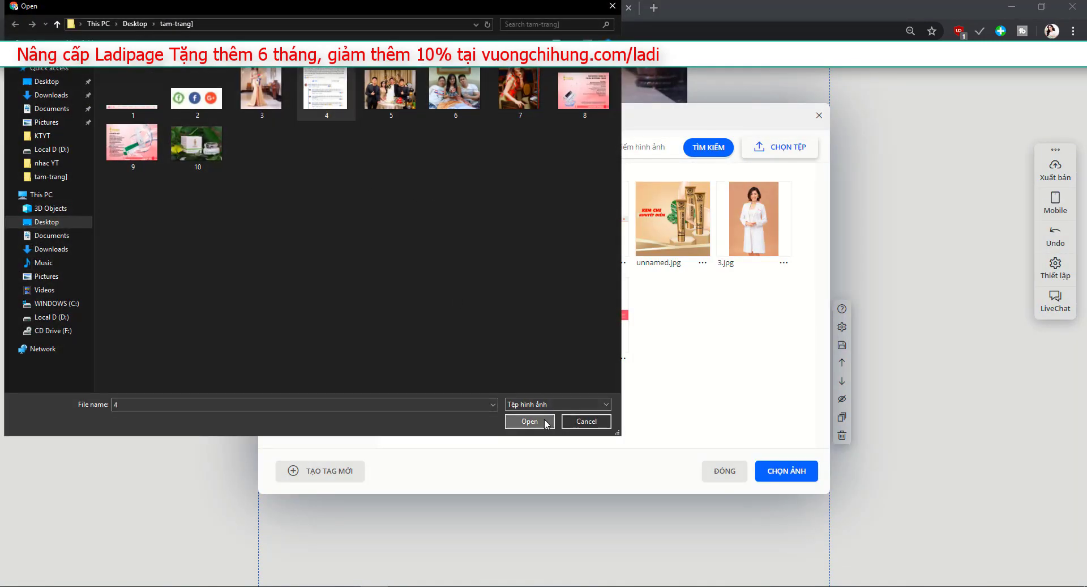
{"action": "left_click", "coordinate": [545, 419]}
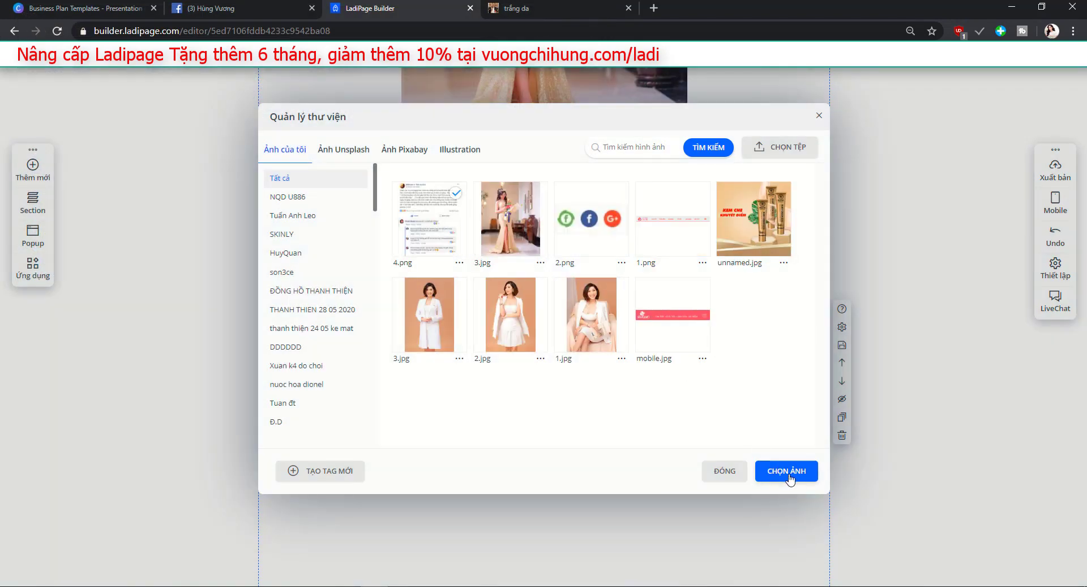
{"action": "left_click", "coordinate": [789, 475]}
Place the screenshot below the Vân Khanh paragraph, enlarged and centred.
{"action": "left_click_drag", "start_coordinate": [531, 334], "coordinate": [471, 405]}
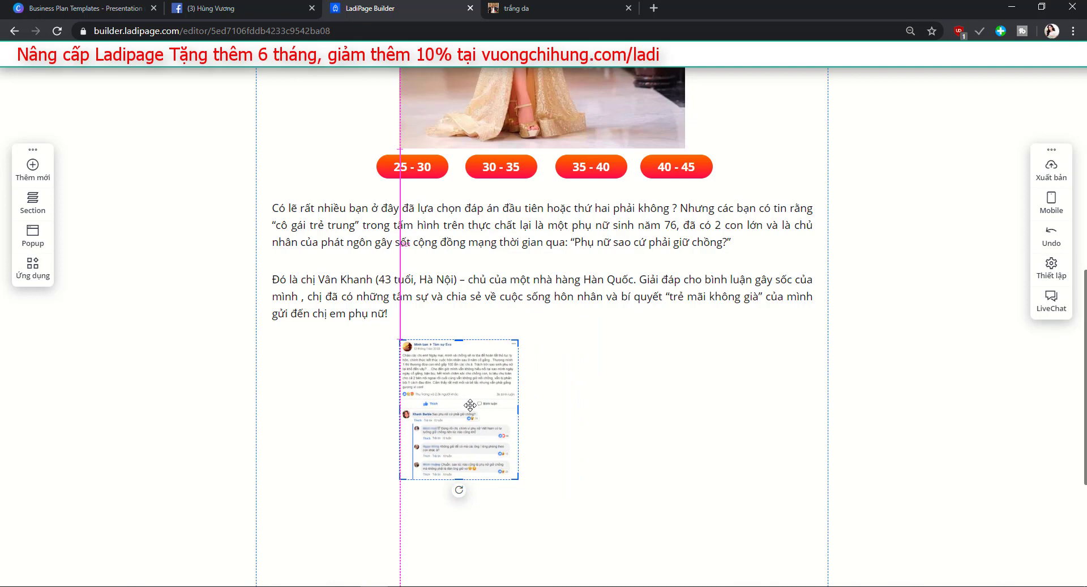
{"action": "scroll", "coordinate": [478, 396], "scroll_direction": "down", "scroll_amount": 4}
{"action": "left_click", "coordinate": [585, 424]}
{"action": "left_click_drag", "start_coordinate": [577, 533], "coordinate": [589, 583]}
{"action": "scroll", "coordinate": [566, 418], "scroll_direction": "up", "scroll_amount": 10}
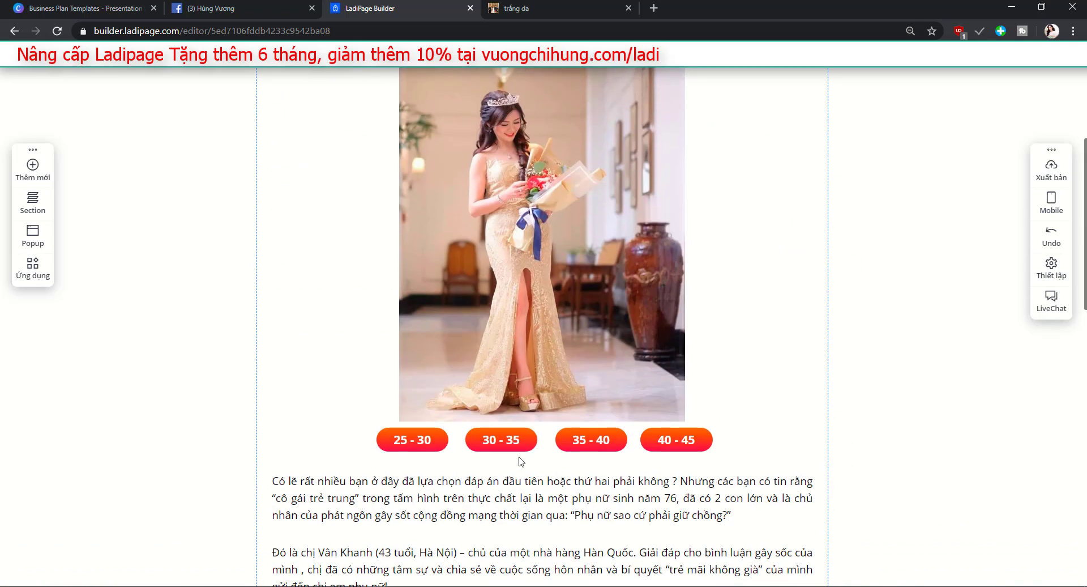
{"action": "scroll", "coordinate": [521, 461], "scroll_direction": "down", "scroll_amount": 4}
{"action": "left_click", "coordinate": [471, 474]}
{"action": "scroll", "coordinate": [510, 396], "scroll_direction": "down", "scroll_amount": 4}
{"action": "left_click_drag", "start_coordinate": [519, 350], "coordinate": [728, 586]}
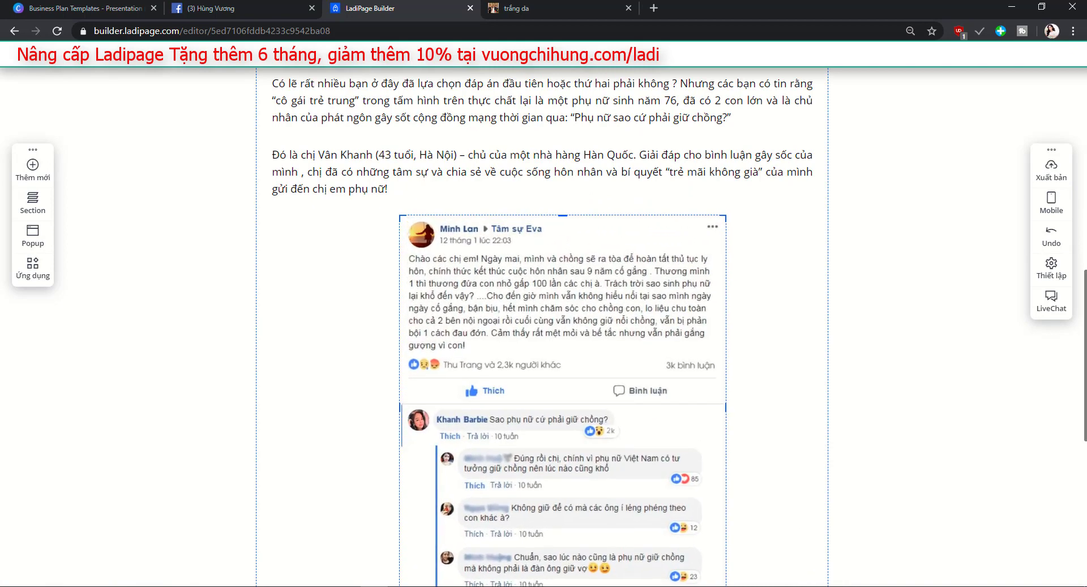
{"action": "scroll", "coordinate": [706, 455], "scroll_direction": "up", "scroll_amount": 4}
{"action": "mouse_move", "coordinate": [596, 461]}
{"action": "left_mouse_down"}
{"action": "mouse_move", "coordinate": [584, 451]}
{"action": "mouse_move", "coordinate": [583, 464]}
{"action": "left_mouse_up"}
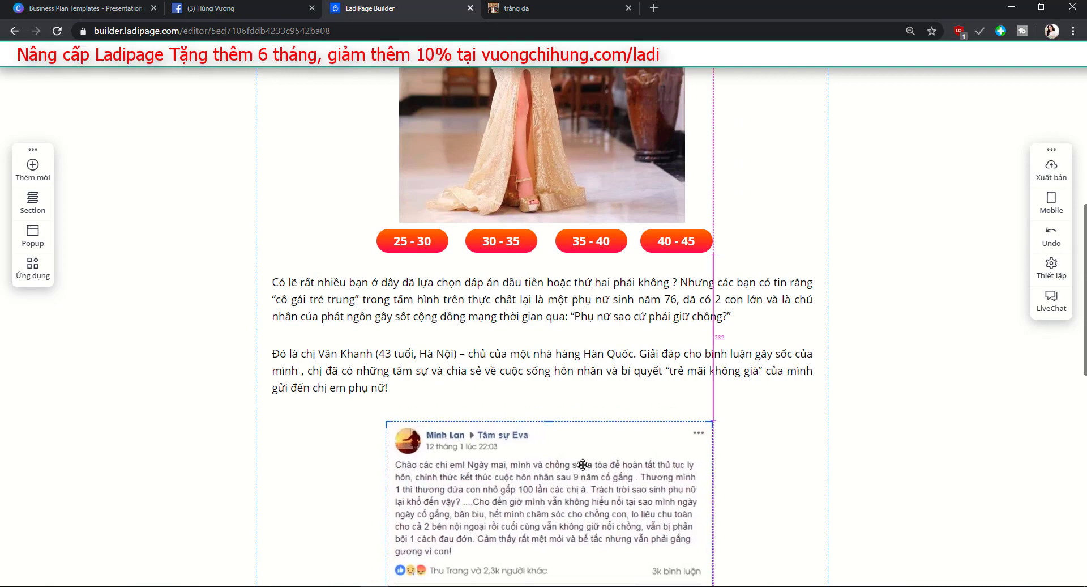
{"action": "left_click_drag", "start_coordinate": [584, 464], "coordinate": [588, 466]}
Extend the section's bottom edge so there is space beneath the Facebook post.
{"action": "scroll", "coordinate": [623, 441], "scroll_direction": "down", "scroll_amount": 10}
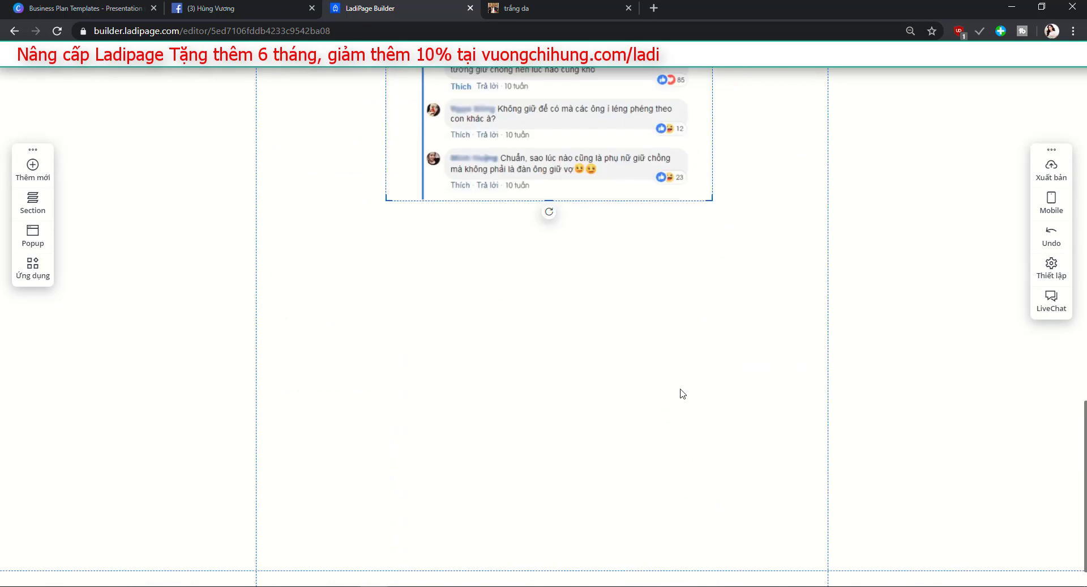
{"action": "left_click", "coordinate": [573, 268]}
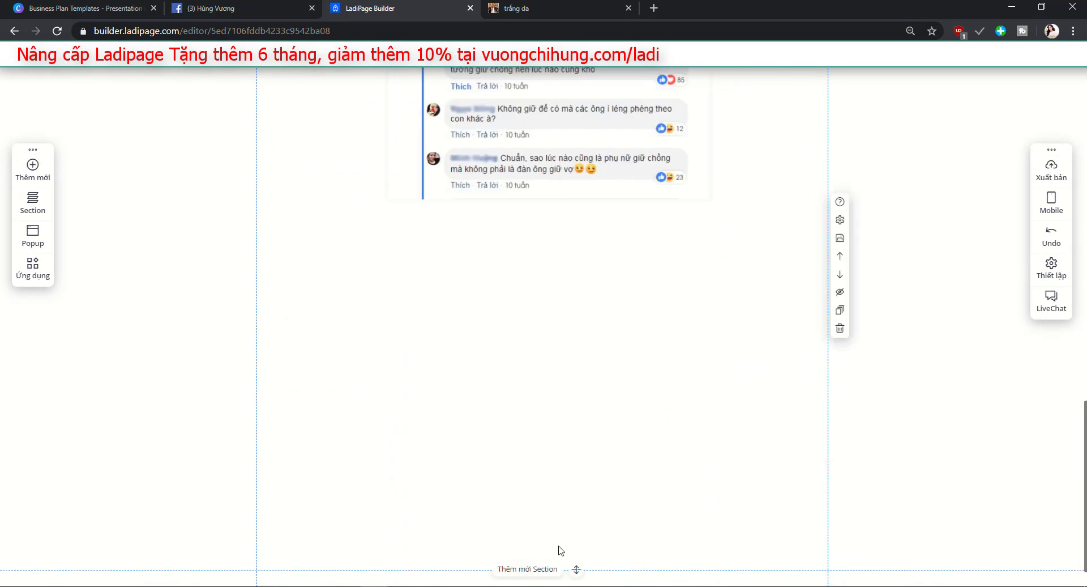
{"action": "mouse_move", "coordinate": [578, 568]}
{"action": "left_mouse_down"}
{"action": "mouse_move", "coordinate": [589, 583]}
{"action": "mouse_move", "coordinate": [606, 574]}
{"action": "mouse_move", "coordinate": [601, 583]}
{"action": "mouse_move", "coordinate": [566, 571]}
{"action": "left_mouse_up"}
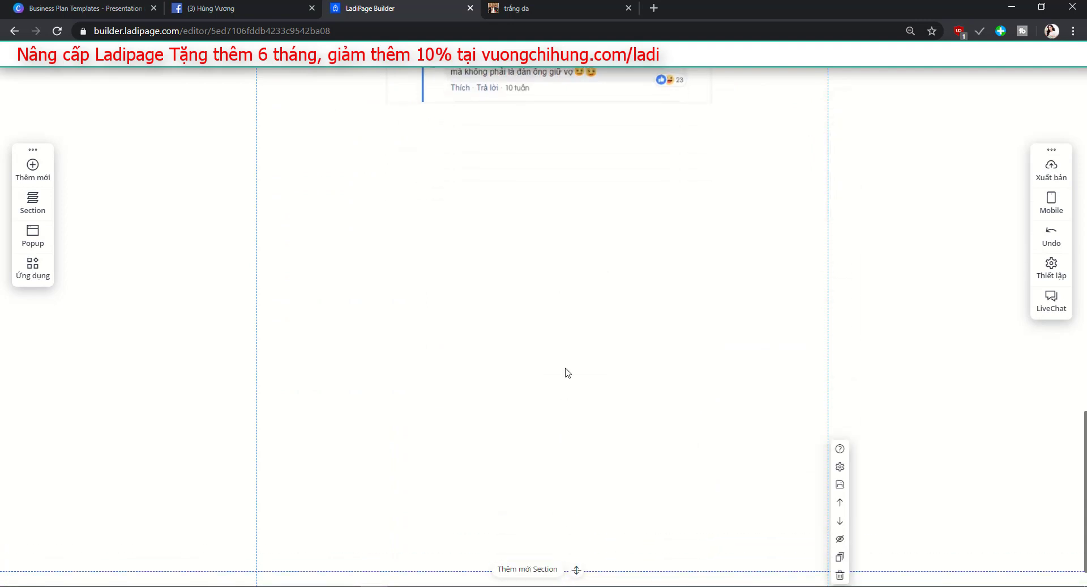
{"action": "scroll", "coordinate": [567, 371], "scroll_direction": "up", "scroll_amount": 3}
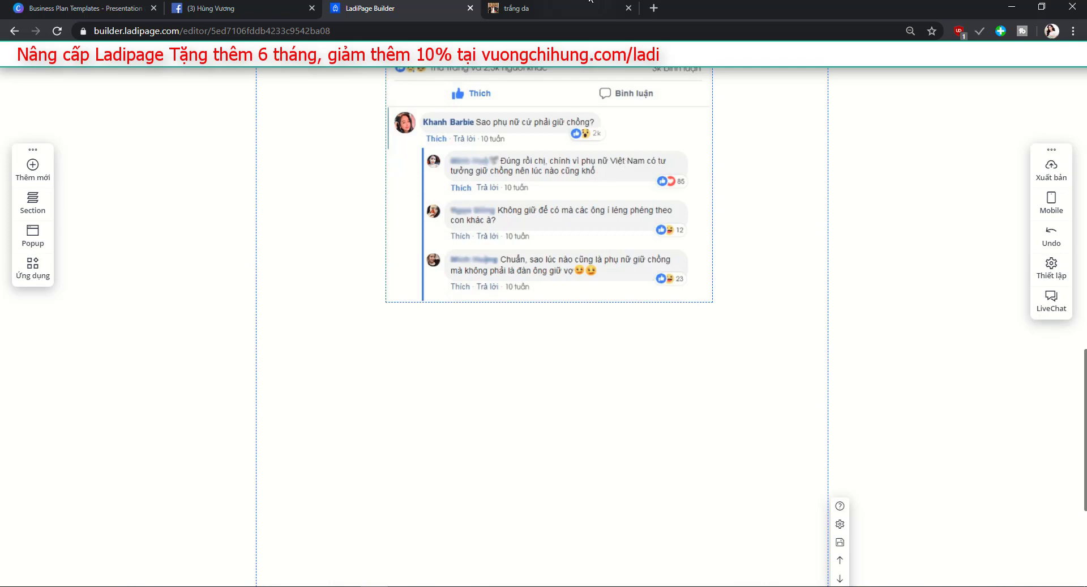
{"action": "left_click", "coordinate": [565, 4]}
Copy the article's subheading and paste it into a new Headline element.
{"action": "scroll", "coordinate": [326, 374], "scroll_direction": "down", "scroll_amount": 3}
{"action": "left_click_drag", "start_coordinate": [723, 296], "coordinate": [225, 285]}
{"action": "key", "text": "ctrl+c"}
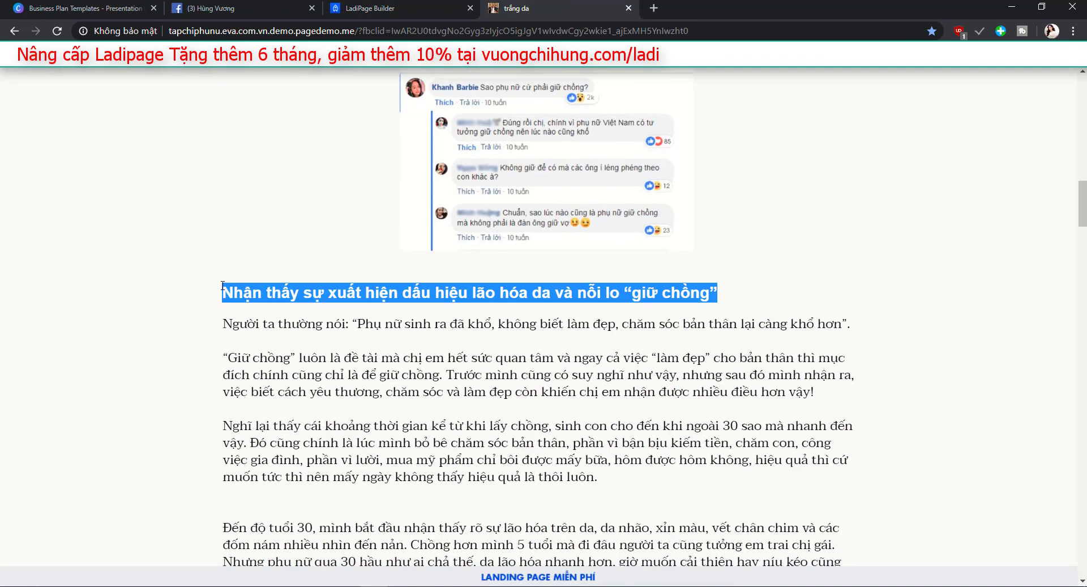
{"action": "left_click", "coordinate": [396, 8]}
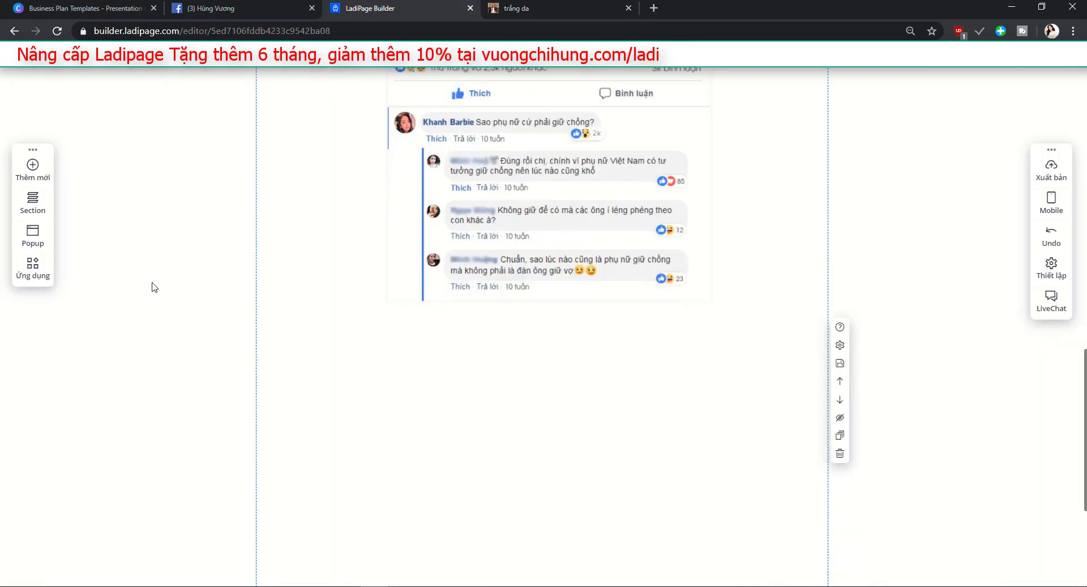
{"action": "left_click", "coordinate": [34, 184]}
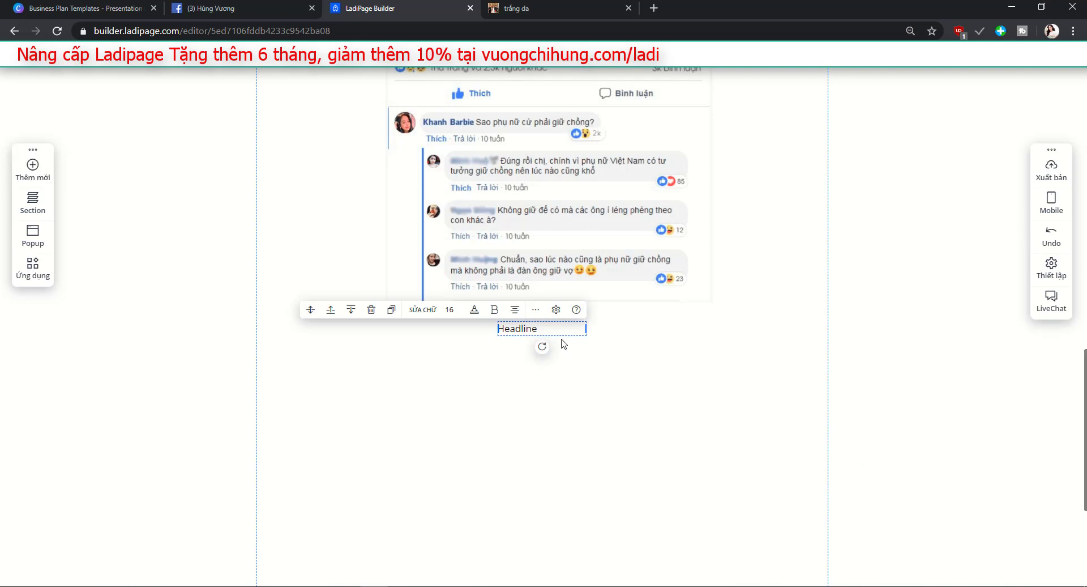
{"action": "double_click", "coordinate": [559, 335]}
{"action": "key", "text": "ctrl+v"}
{"action": "left_click", "coordinate": [619, 389]}
Widen the heading box to fit one line and raise its font size to 22.
{"action": "left_click", "coordinate": [532, 360]}
{"action": "left_click_drag", "start_coordinate": [495, 351], "coordinate": [265, 351]}
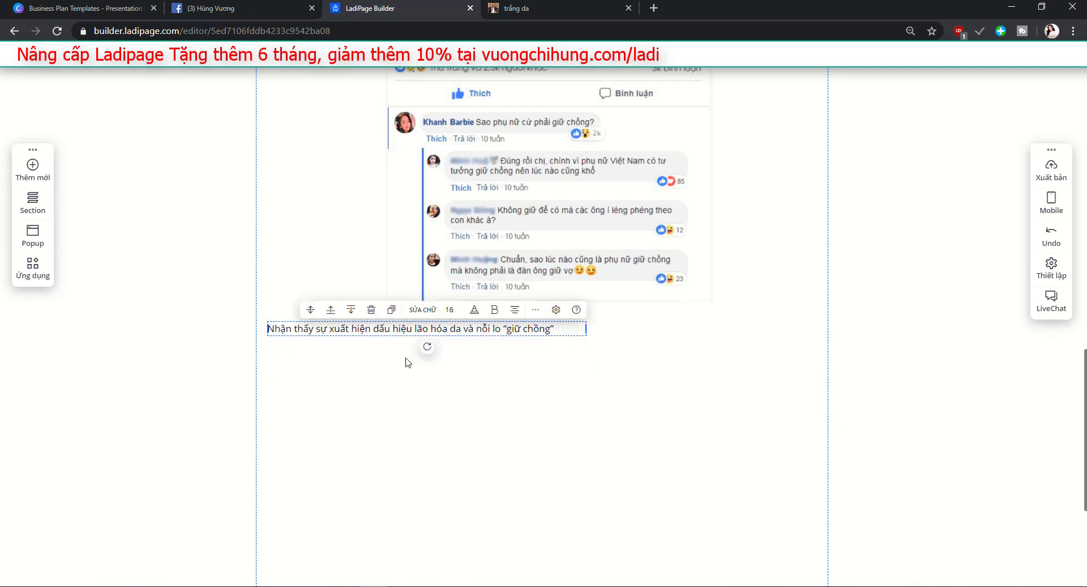
{"action": "left_click_drag", "start_coordinate": [592, 325], "coordinate": [784, 328]}
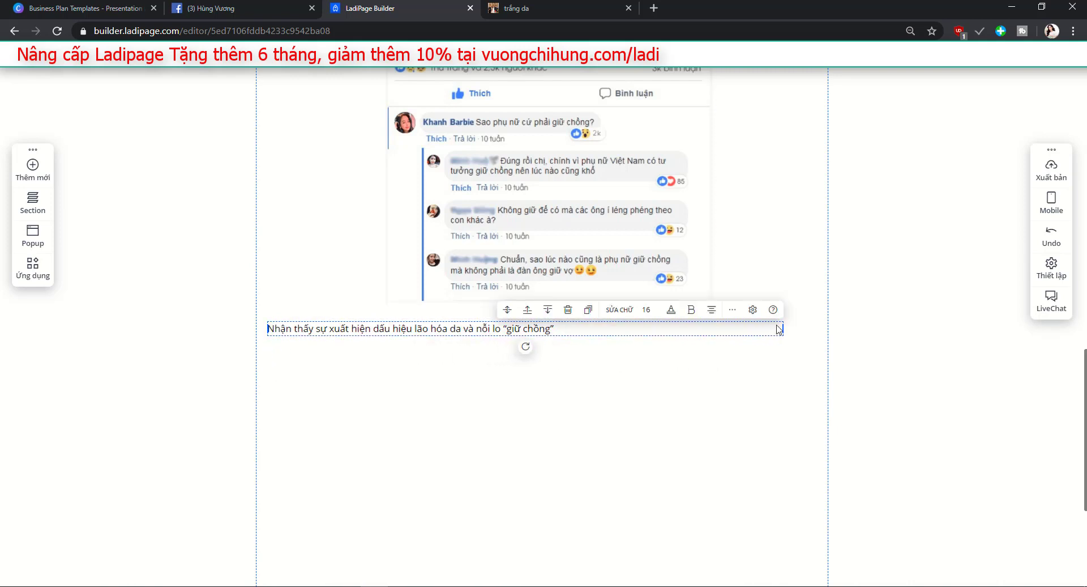
{"action": "left_click", "coordinate": [657, 308]}
{"action": "left_click", "coordinate": [657, 308]}
{"action": "left_click", "coordinate": [657, 308]}
{"action": "left_click", "coordinate": [657, 308]}
{"action": "left_click", "coordinate": [657, 307]}
{"action": "left_click", "coordinate": [657, 308]}
Make the heading text red and bold.
{"action": "left_click", "coordinate": [672, 310]}
{"action": "left_click", "coordinate": [244, 189]}
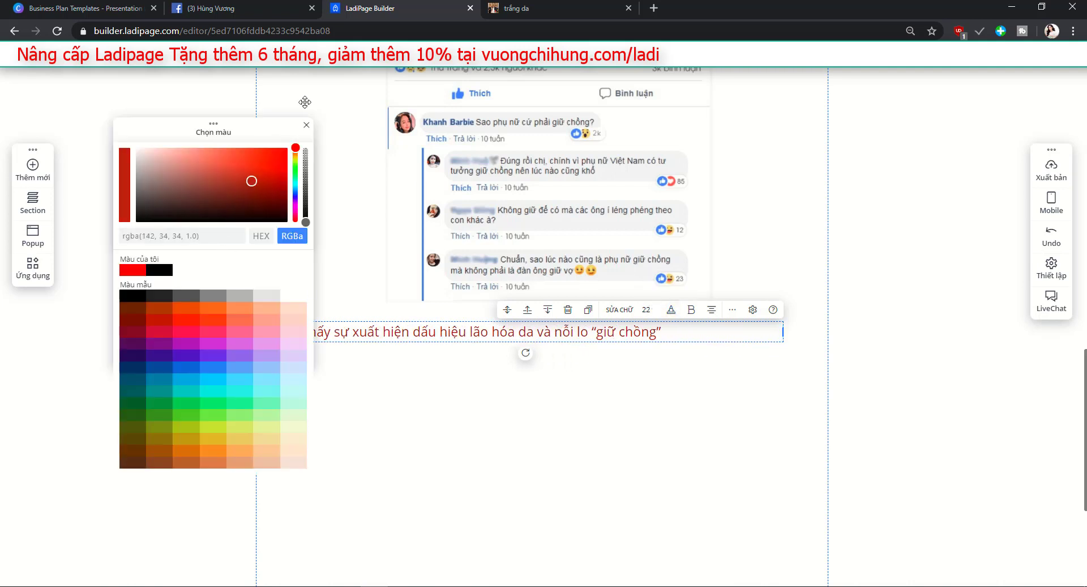
{"action": "left_click", "coordinate": [318, 147]}
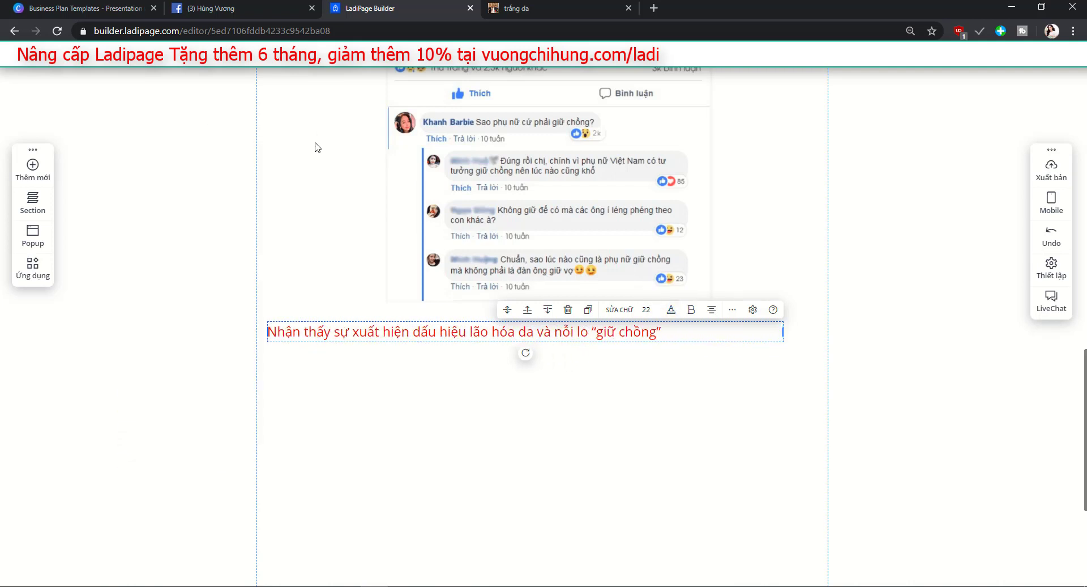
{"action": "left_click", "coordinate": [691, 309]}
{"action": "left_click", "coordinate": [650, 333]}
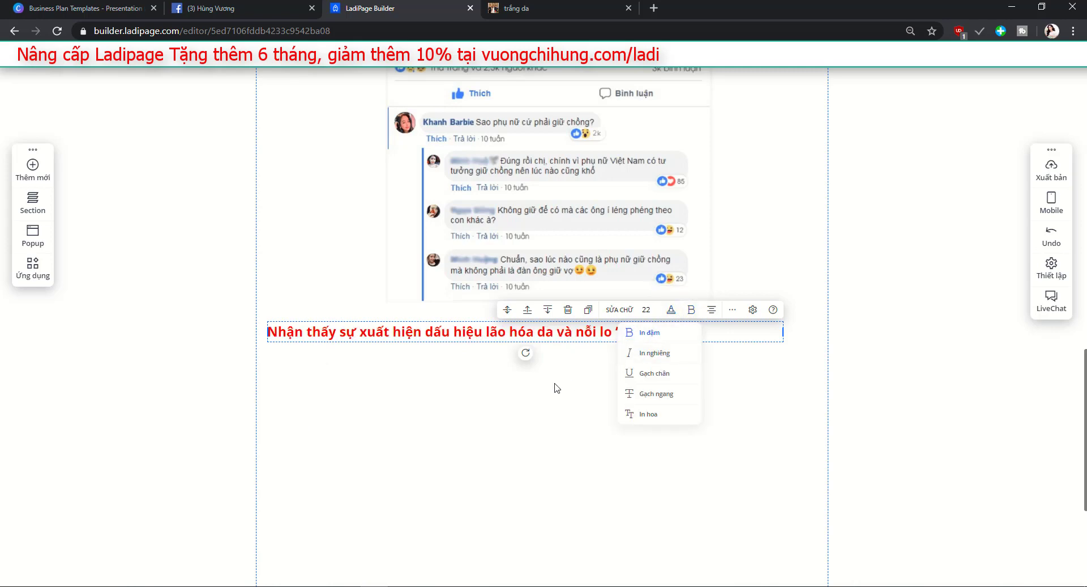
{"action": "left_click", "coordinate": [557, 388]}
Recolour the heading pink at size 25, then copy the article's next two paragraphs.
{"action": "left_click", "coordinate": [546, 6]}
{"action": "left_click", "coordinate": [438, 347]}
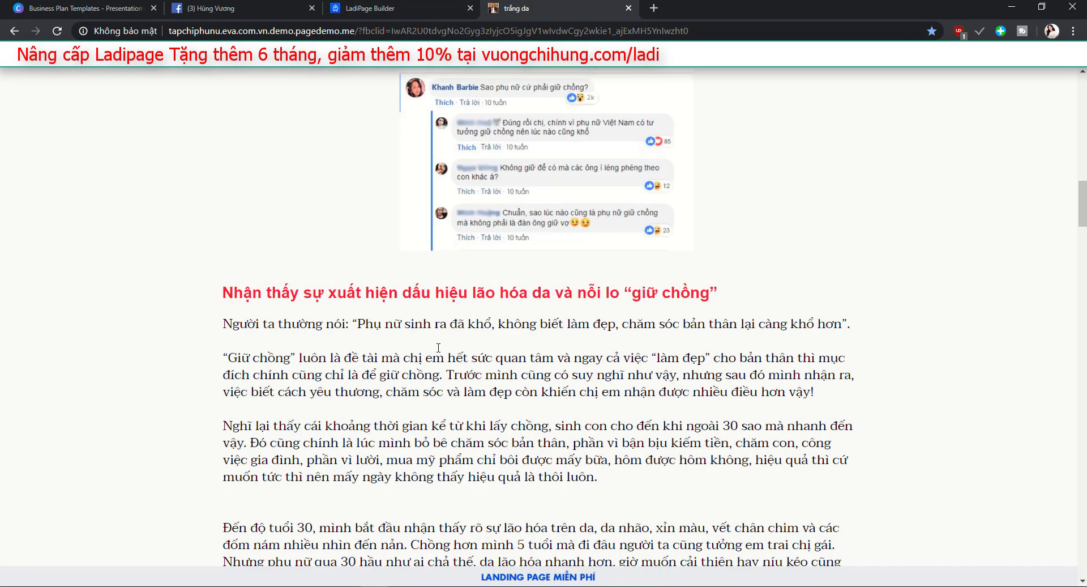
{"action": "left_click", "coordinate": [431, 8]}
{"action": "left_click", "coordinate": [662, 332]}
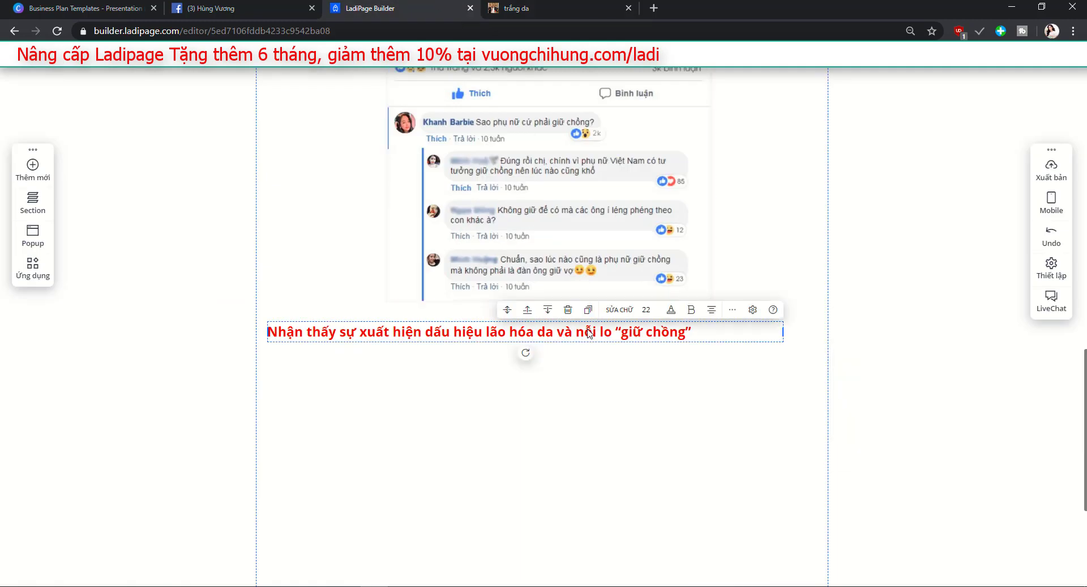
{"action": "left_click", "coordinate": [671, 309]}
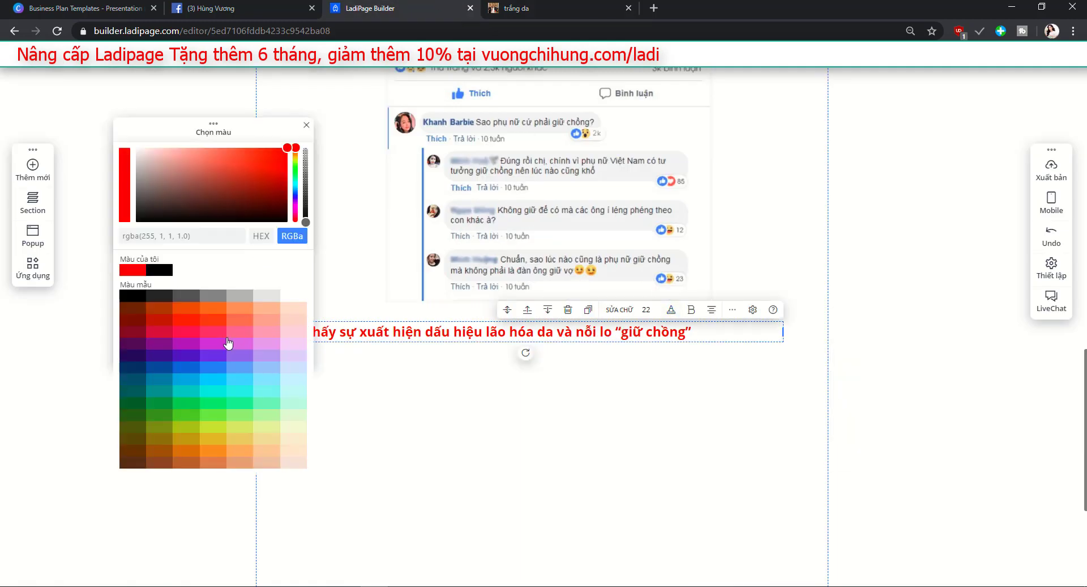
{"action": "left_click", "coordinate": [219, 339]}
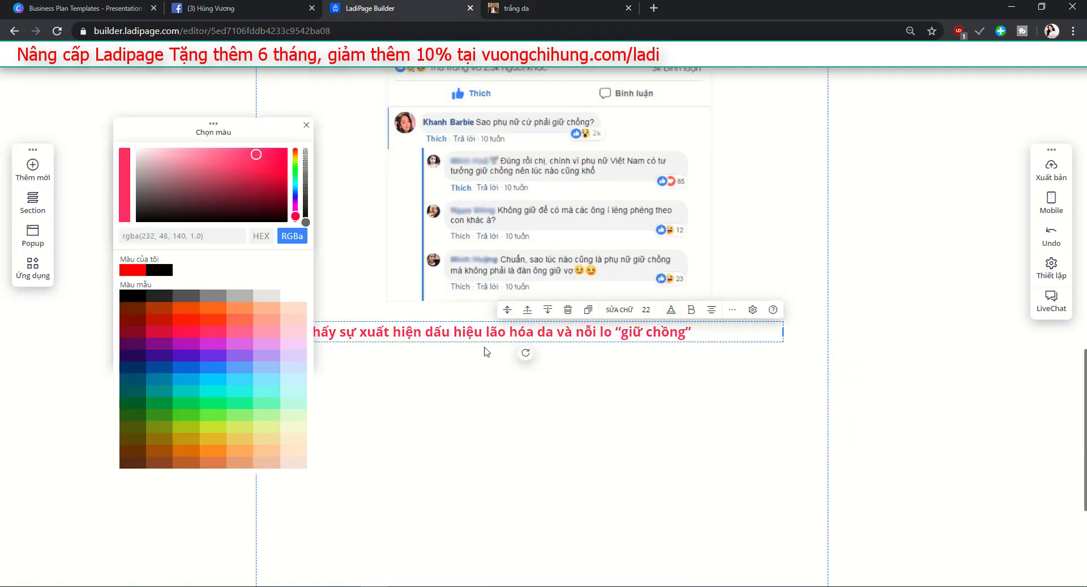
{"action": "left_click", "coordinate": [657, 307]}
{"action": "left_click", "coordinate": [657, 307]}
{"action": "left_click", "coordinate": [657, 307]}
{"action": "left_click", "coordinate": [638, 396]}
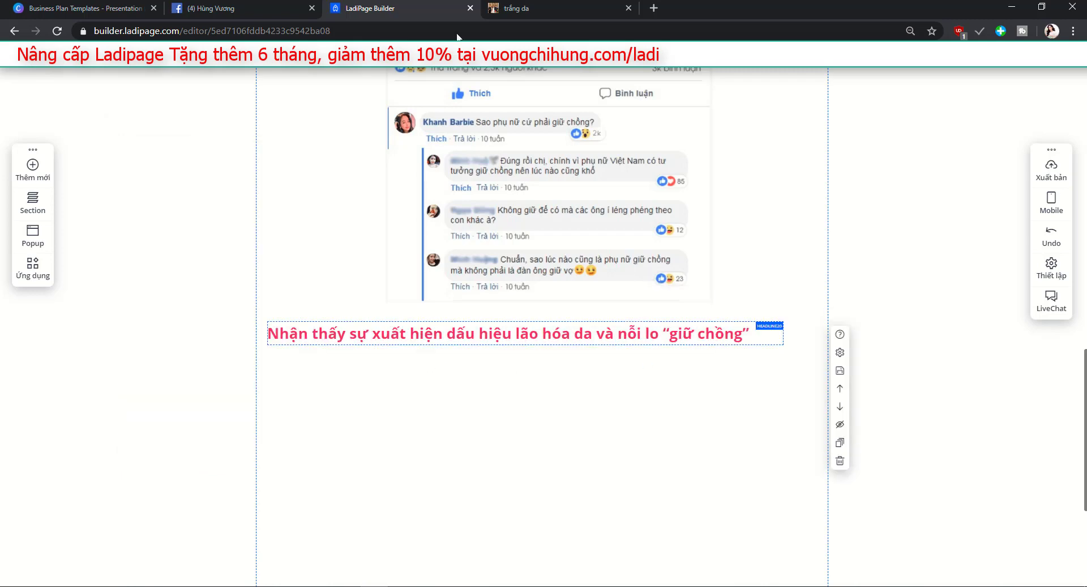
{"action": "left_click", "coordinate": [542, 4]}
{"action": "left_click_drag", "start_coordinate": [224, 324], "coordinate": [822, 402]}
{"action": "key", "text": "ctrl+c"}
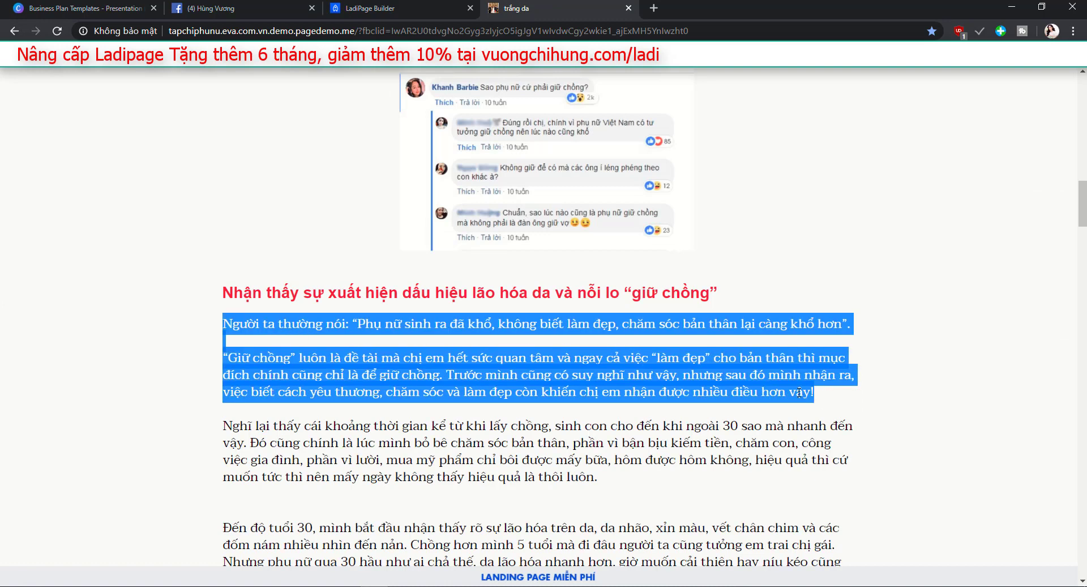
Duplicate the Vân Khanh paragraph below the pink heading and paste in the two article paragraphs.
{"action": "left_click", "coordinate": [384, 3]}
{"action": "scroll", "coordinate": [648, 330], "scroll_direction": "up", "scroll_amount": 7}
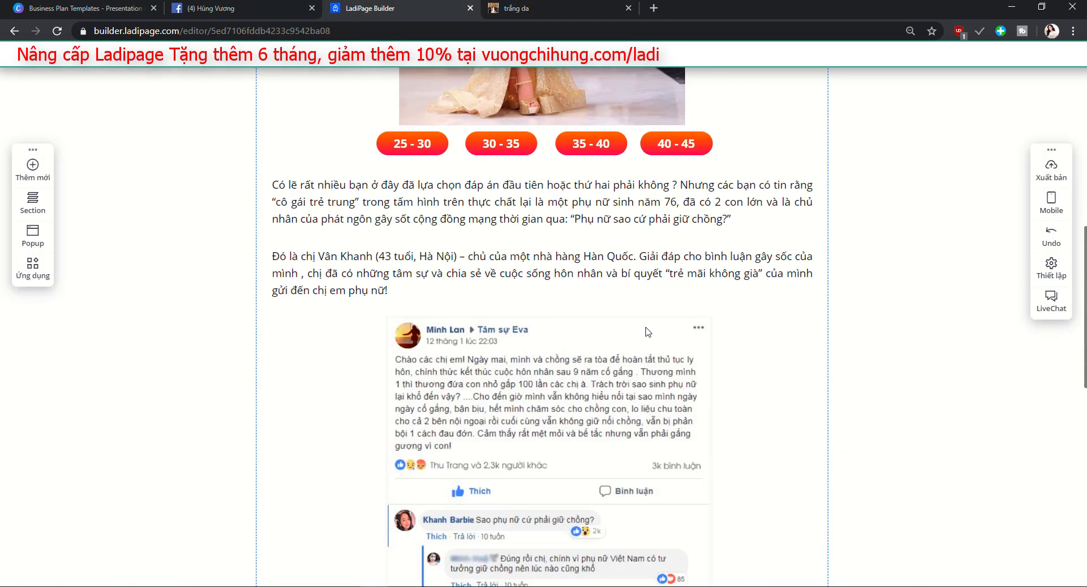
{"action": "left_click", "coordinate": [650, 258]}
{"action": "left_click", "coordinate": [620, 236]}
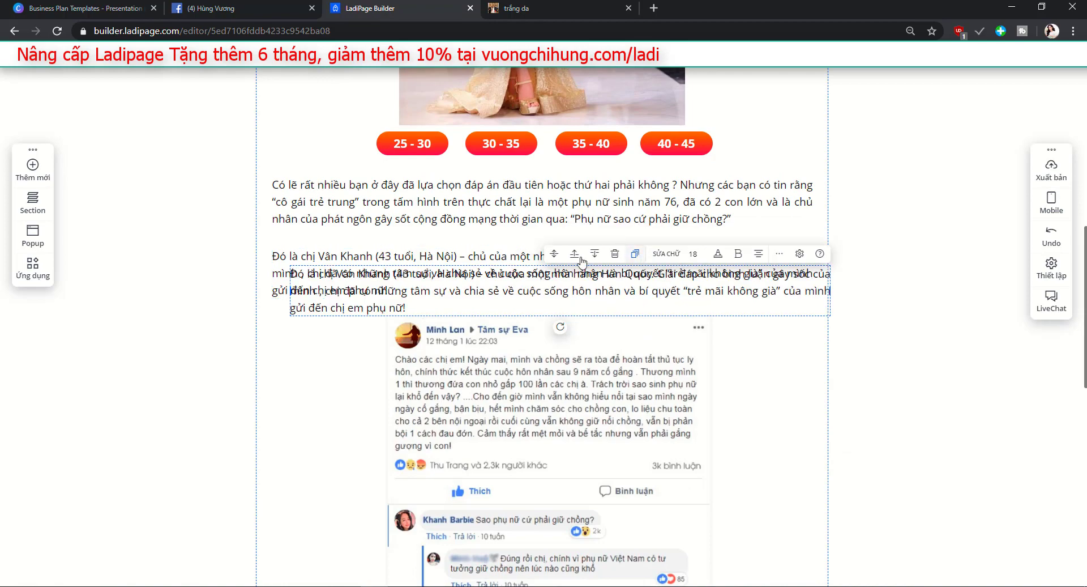
{"action": "left_click_drag", "start_coordinate": [400, 304], "coordinate": [380, 392]}
{"action": "double_click", "coordinate": [383, 396]}
{"action": "key", "text": "ctrl+v"}
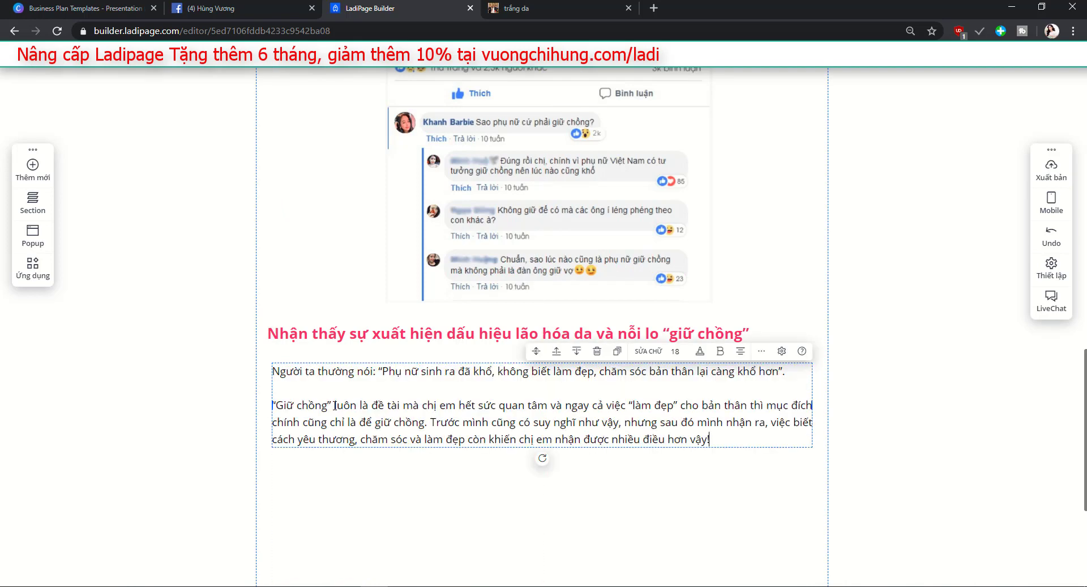
{"action": "left_click", "coordinate": [756, 508]}
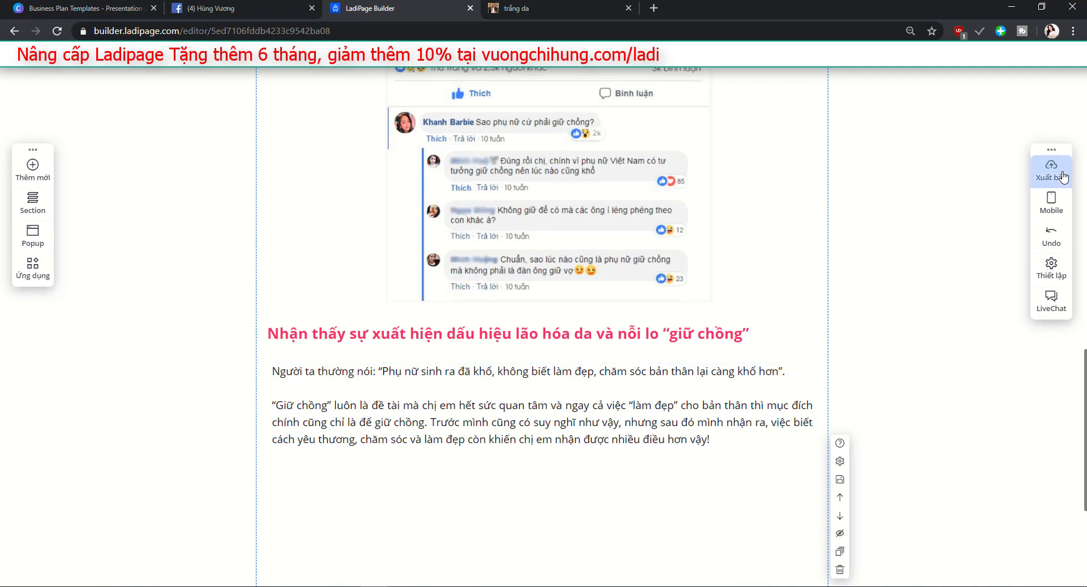
Preview the page in the mobile layout, then return to desktop.
{"action": "left_click", "coordinate": [1052, 203]}
{"action": "scroll", "coordinate": [598, 332], "scroll_direction": "down", "scroll_amount": 15}
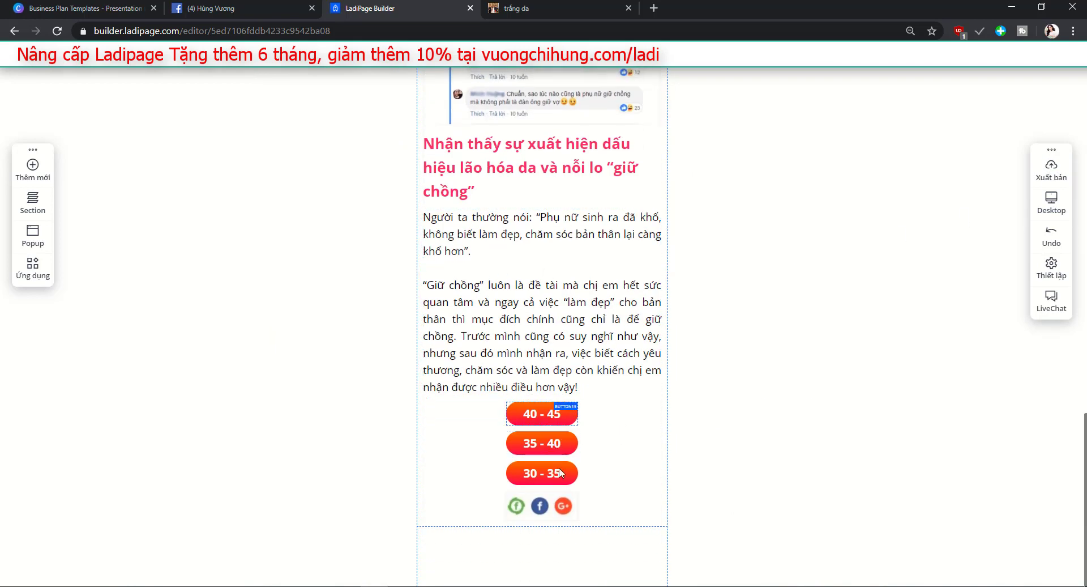
{"action": "scroll", "coordinate": [556, 343], "scroll_direction": "up", "scroll_amount": 4}
{"action": "scroll", "coordinate": [545, 292], "scroll_direction": "down", "scroll_amount": 4}
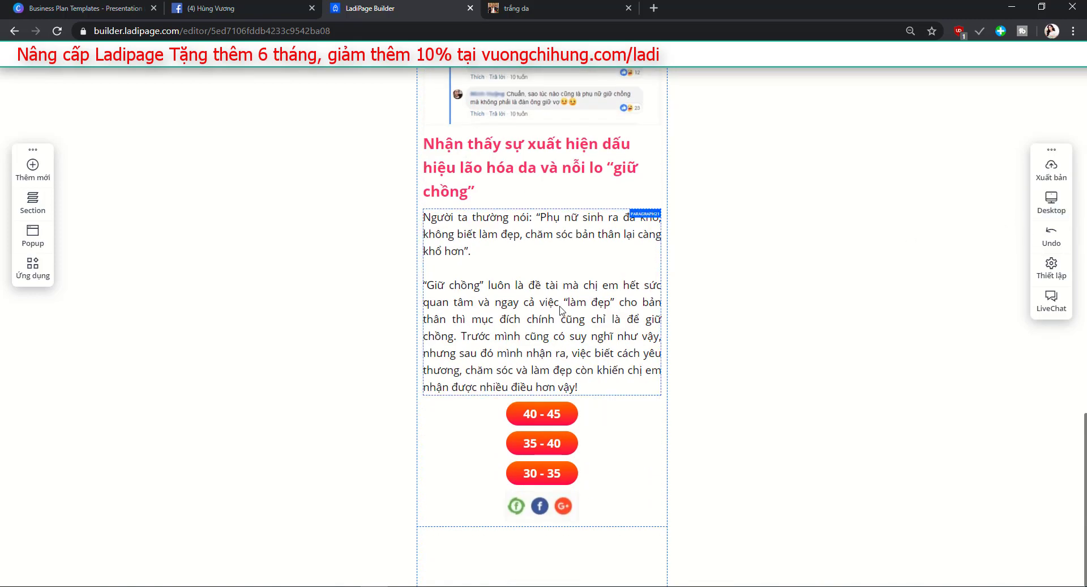
{"action": "left_click", "coordinate": [1055, 213]}
Make a copy of the new paragraph box just beneath it.
{"action": "scroll", "coordinate": [688, 365], "scroll_direction": "down", "scroll_amount": 10}
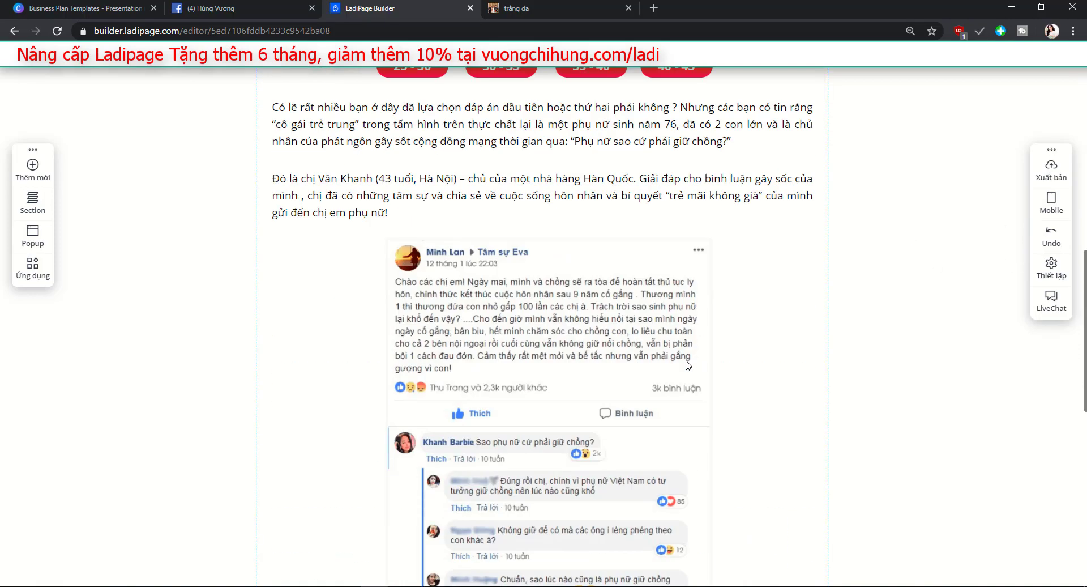
{"action": "scroll", "coordinate": [596, 352], "scroll_direction": "down", "scroll_amount": 3}
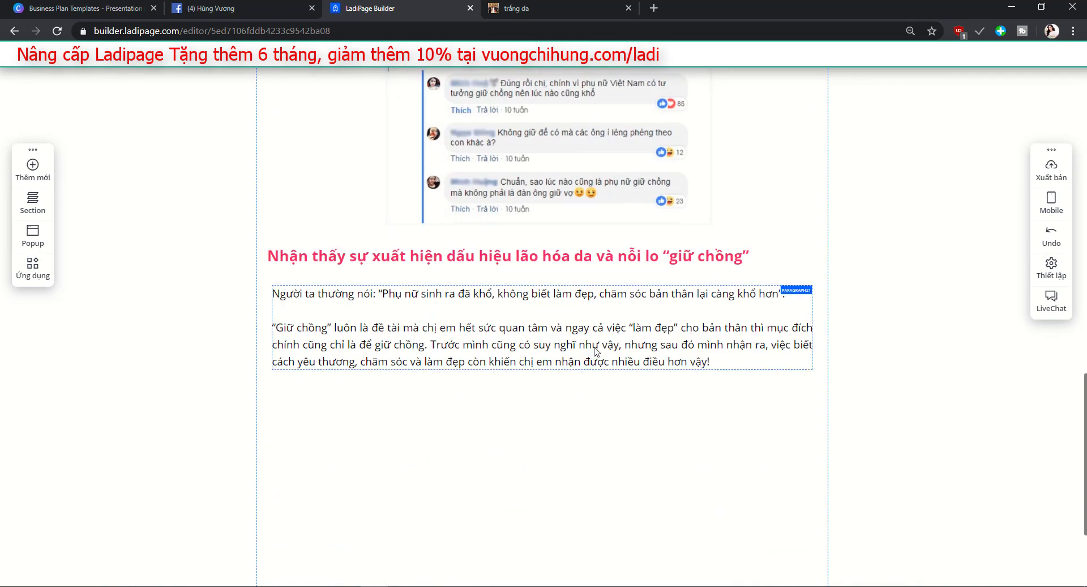
{"action": "left_click", "coordinate": [421, 360]}
{"action": "left_click_drag", "start_coordinate": [422, 359], "coordinate": [427, 436]}
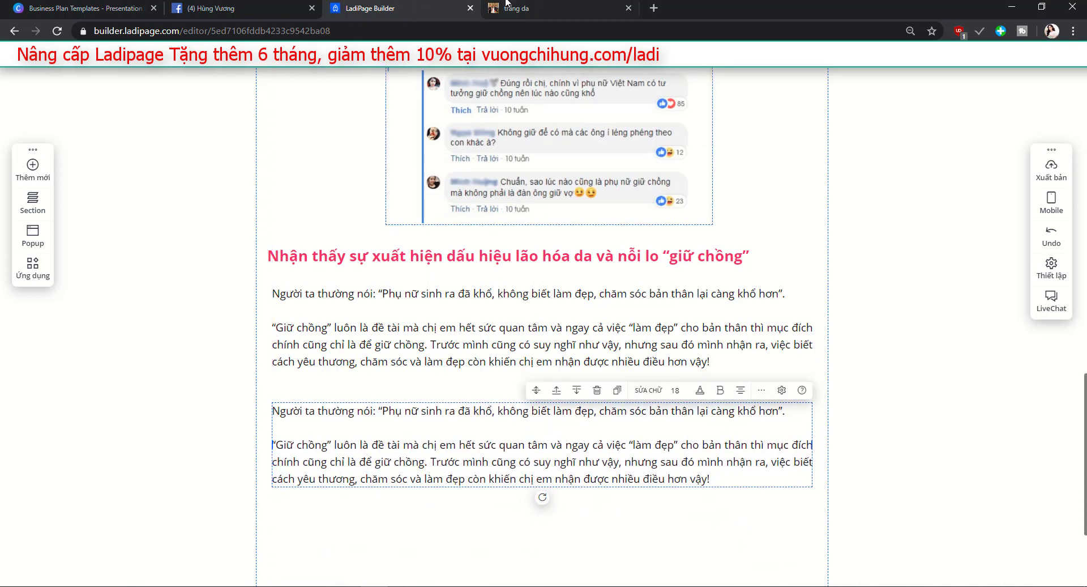
Paste the "Nghĩ lại thấy" paragraph into the copied box and position it below the earlier text.
{"action": "left_click", "coordinate": [507, 7]}
{"action": "scroll", "coordinate": [320, 344], "scroll_direction": "down", "scroll_amount": 3}
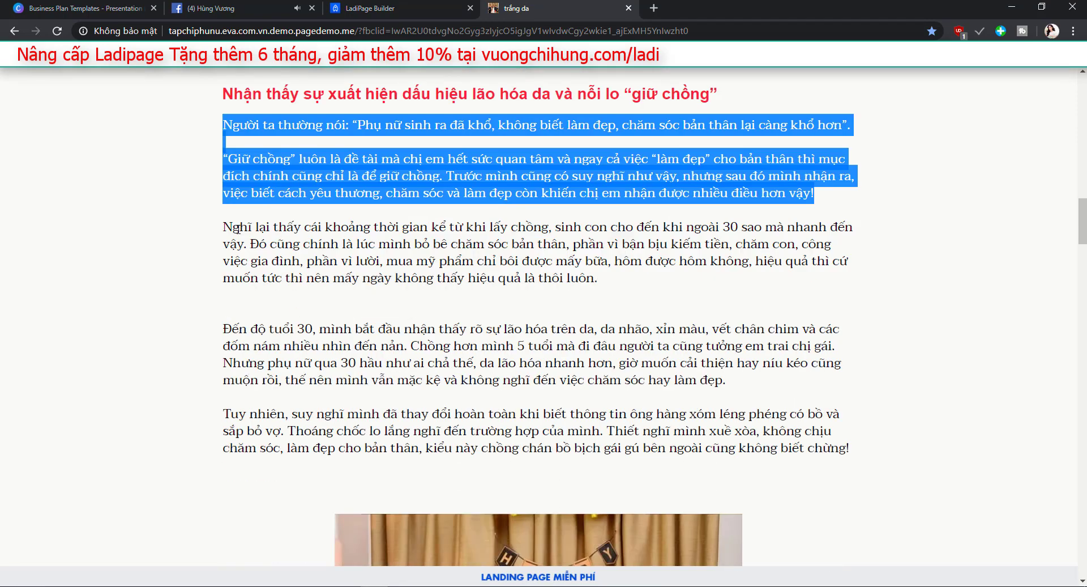
{"action": "left_click_drag", "start_coordinate": [223, 226], "coordinate": [606, 281]}
{"action": "key", "text": "ctrl+c"}
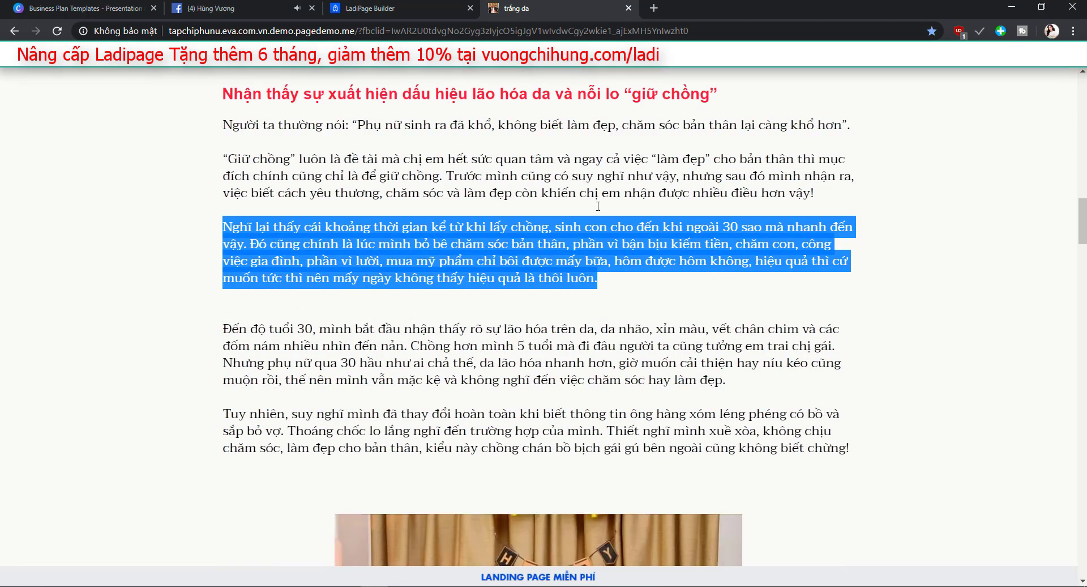
{"action": "left_click", "coordinate": [397, 8]}
{"action": "double_click", "coordinate": [463, 443]}
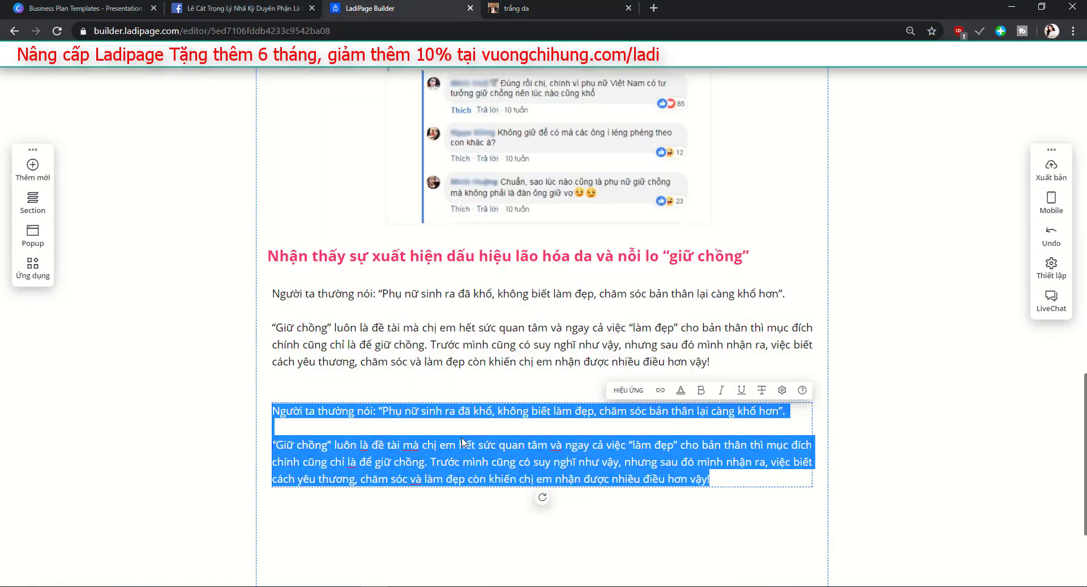
{"action": "key", "text": "ctrl+v"}
{"action": "left_click_drag", "start_coordinate": [434, 435], "coordinate": [434, 343]}
{"action": "scroll", "coordinate": [432, 397], "scroll_direction": "down", "scroll_amount": 3}
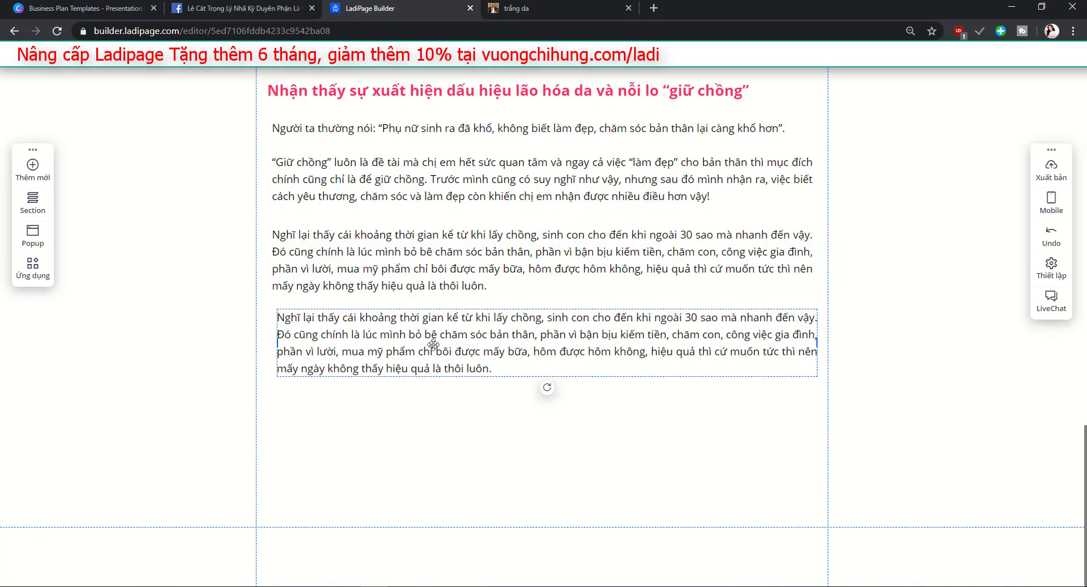
Add the "Đến độ tuổi 30" paragraph and make the section taller.
{"action": "left_click", "coordinate": [516, 8]}
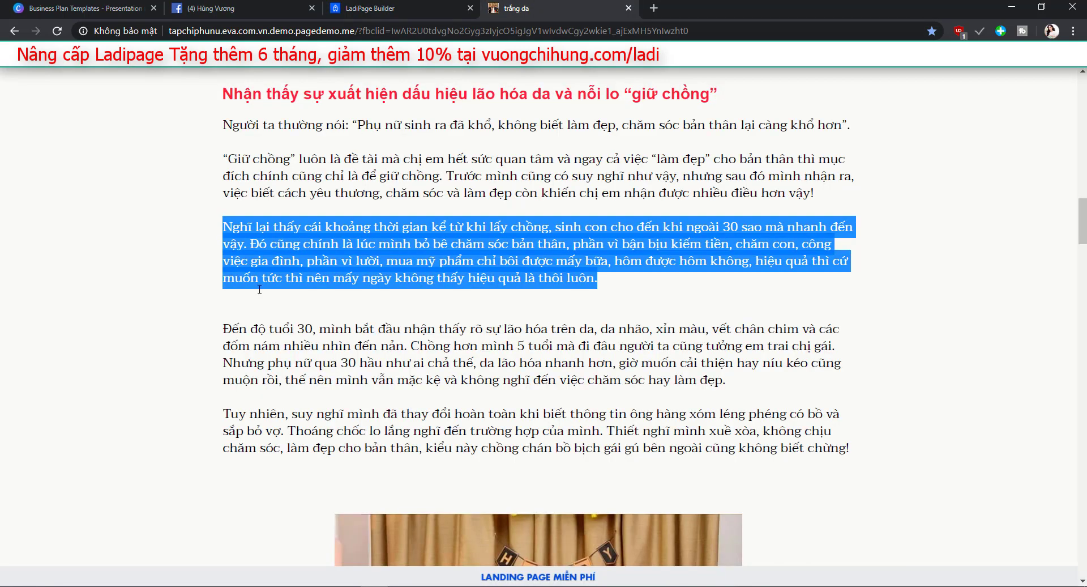
{"action": "left_click_drag", "start_coordinate": [227, 327], "coordinate": [727, 373]}
{"action": "key", "text": "ctrl+c"}
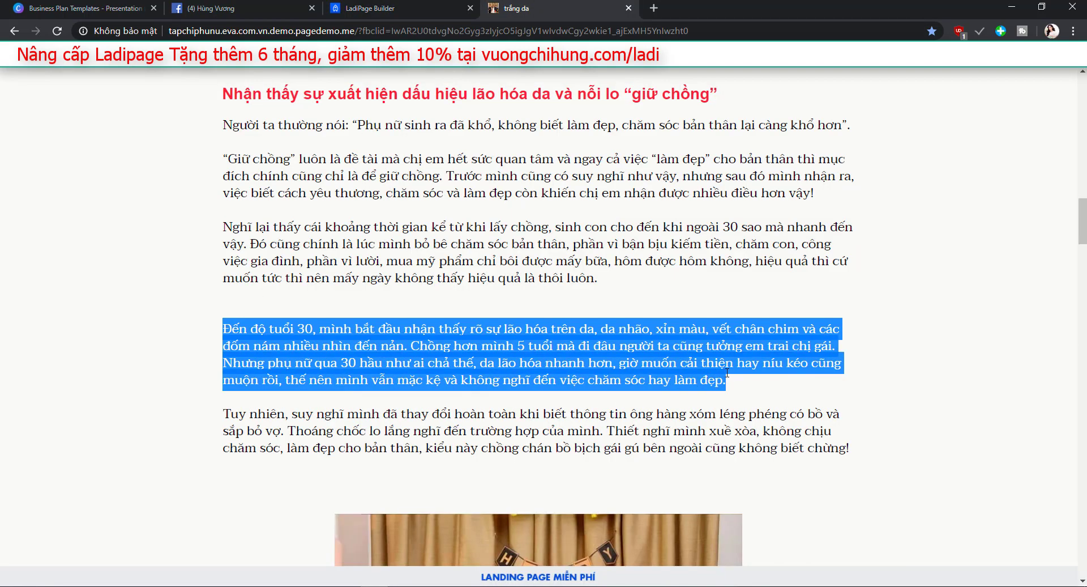
{"action": "left_click", "coordinate": [448, 4]}
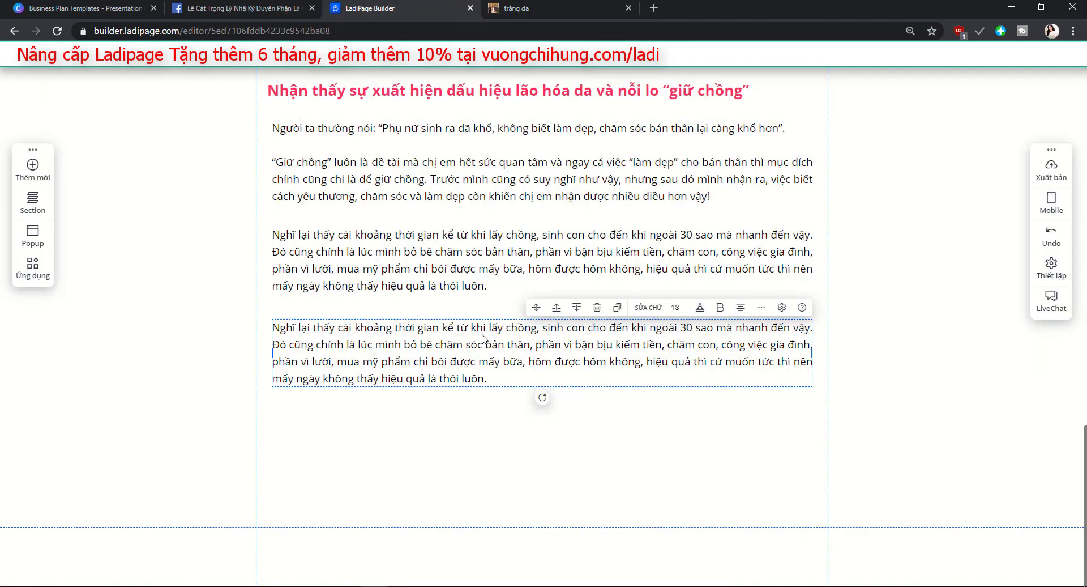
{"action": "key", "text": "ctrl+a"}
{"action": "key", "text": "ctrl+v"}
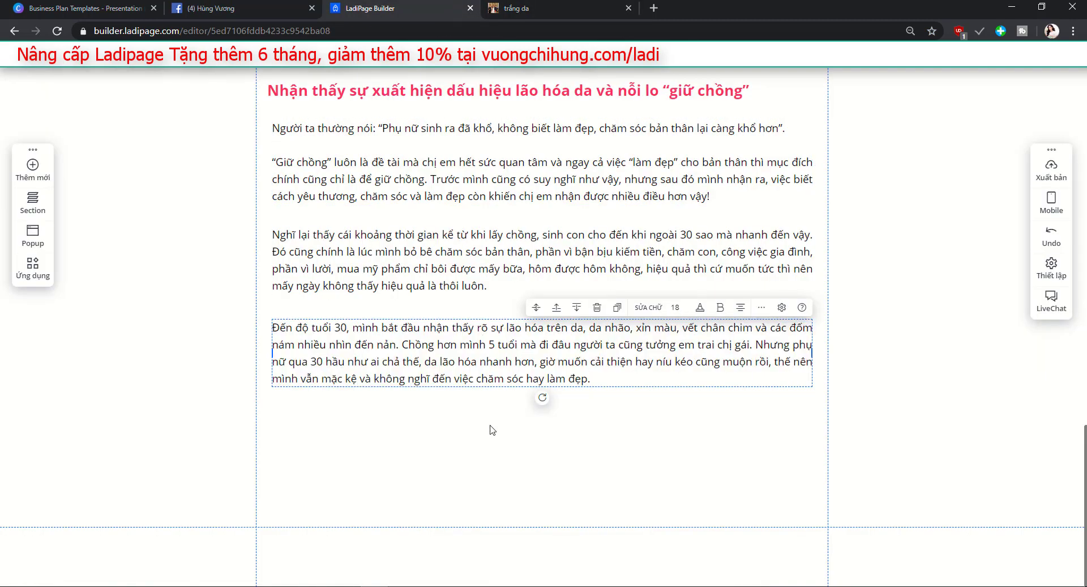
{"action": "left_click", "coordinate": [491, 429]}
{"action": "left_click_drag", "start_coordinate": [577, 527], "coordinate": [578, 584]}
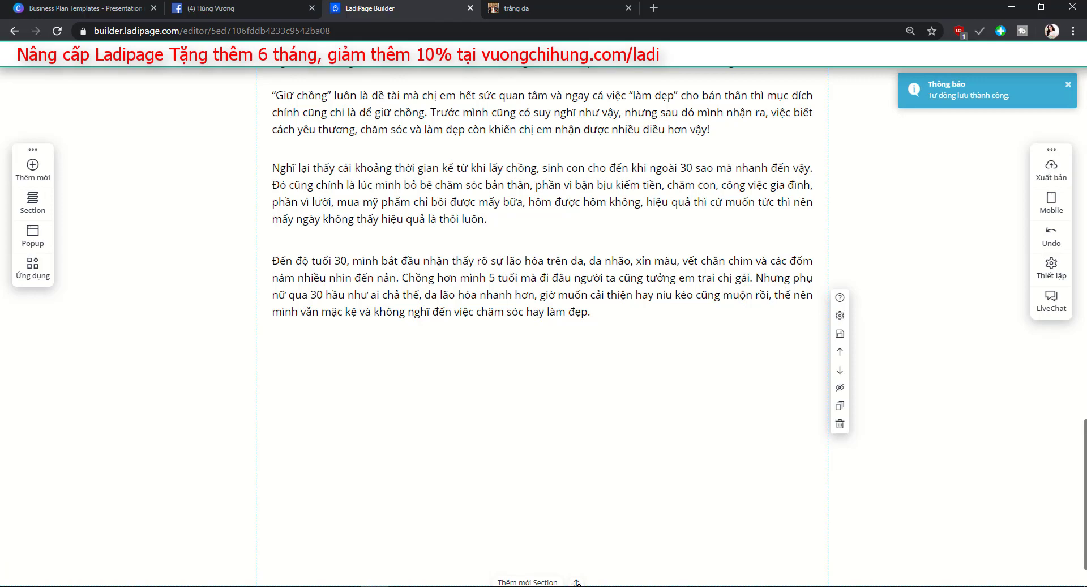
Duplicate the paragraph box below and fill it with the "Tuy nhiên" paragraph.
{"action": "left_click", "coordinate": [553, 4]}
{"action": "scroll", "coordinate": [276, 404], "scroll_direction": "down", "scroll_amount": 4}
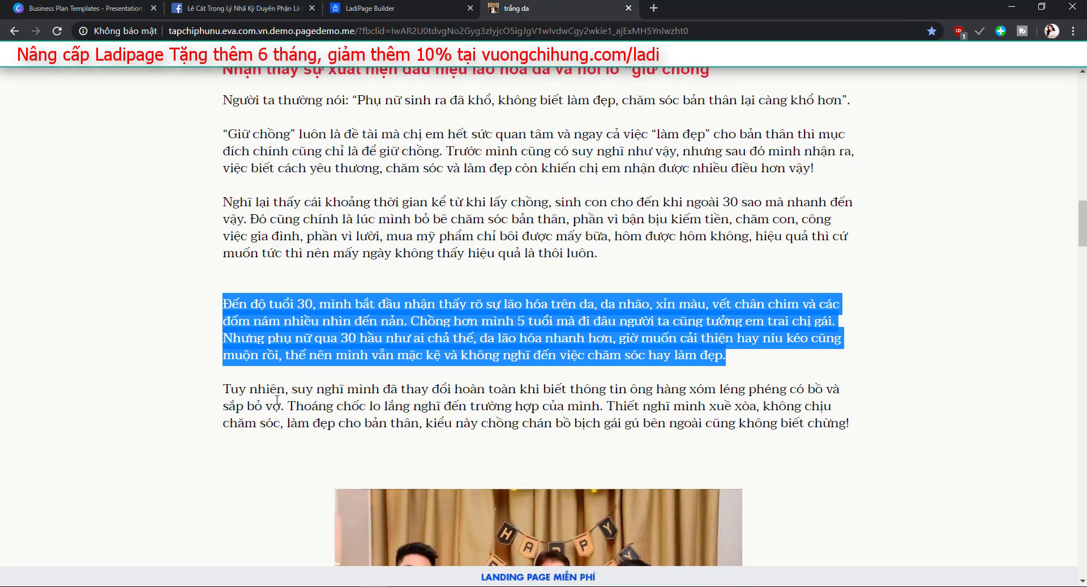
{"action": "scroll", "coordinate": [350, 294], "scroll_direction": "down", "scroll_amount": 4}
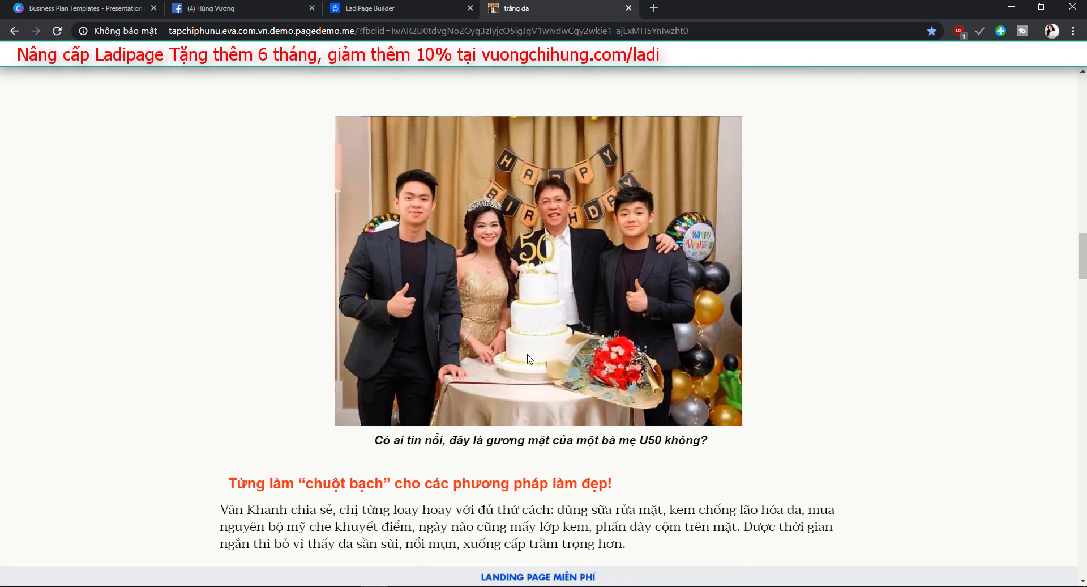
{"action": "scroll", "coordinate": [535, 385], "scroll_direction": "up", "scroll_amount": 4}
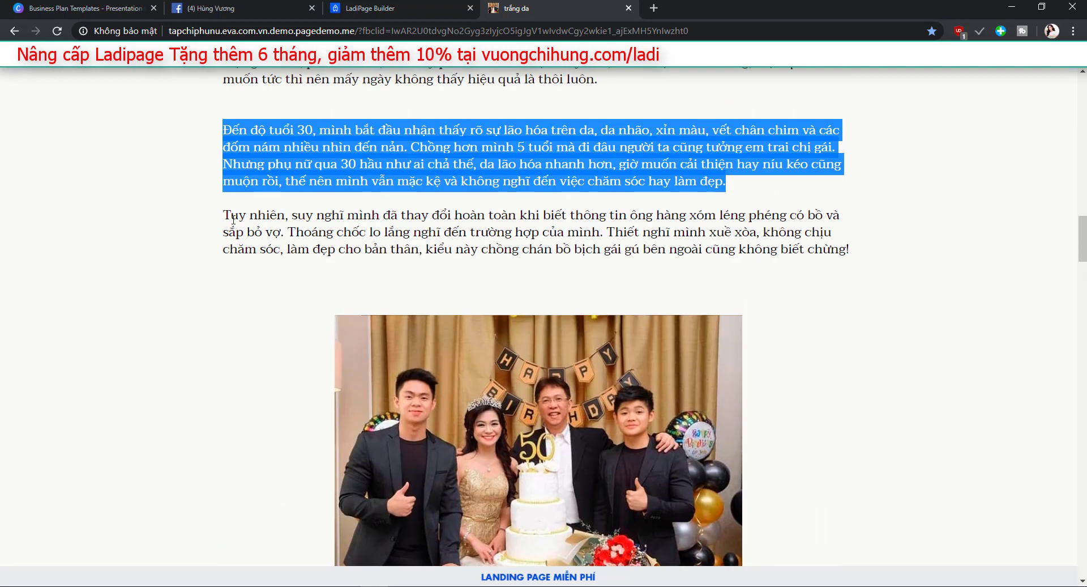
{"action": "left_click_drag", "start_coordinate": [226, 216], "coordinate": [854, 249]}
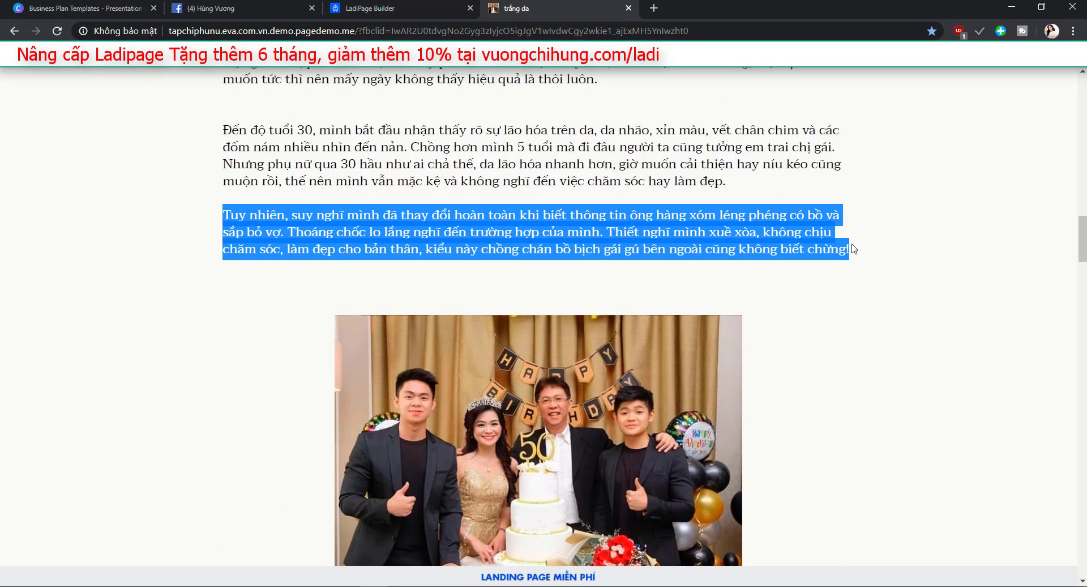
{"action": "left_click", "coordinate": [438, 3]}
{"action": "left_click", "coordinate": [440, 258]}
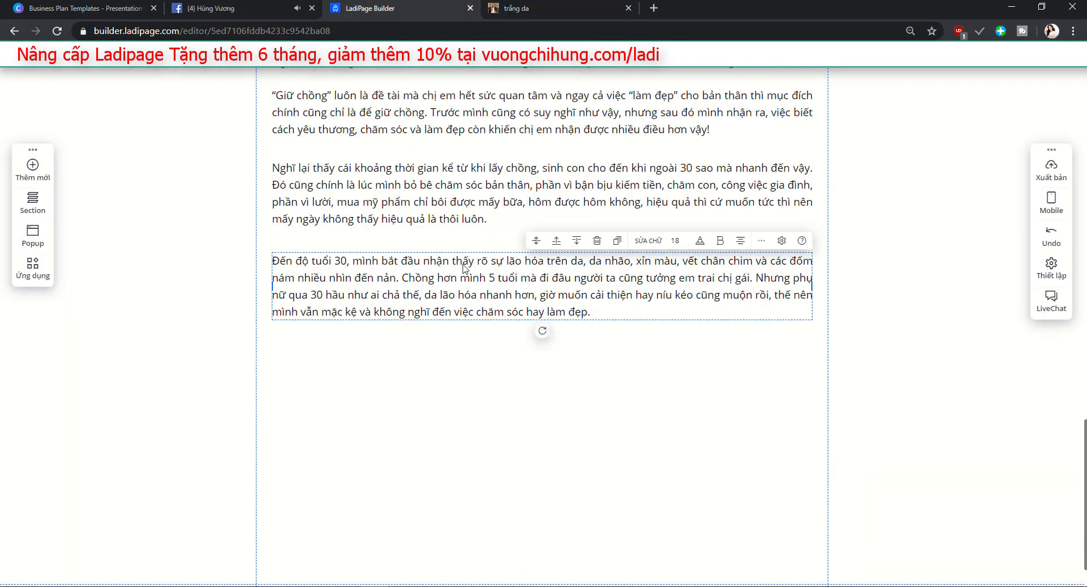
{"action": "left_click", "coordinate": [618, 240]}
{"action": "left_click_drag", "start_coordinate": [431, 311], "coordinate": [410, 388]}
{"action": "key", "text": "ctrl+a"}
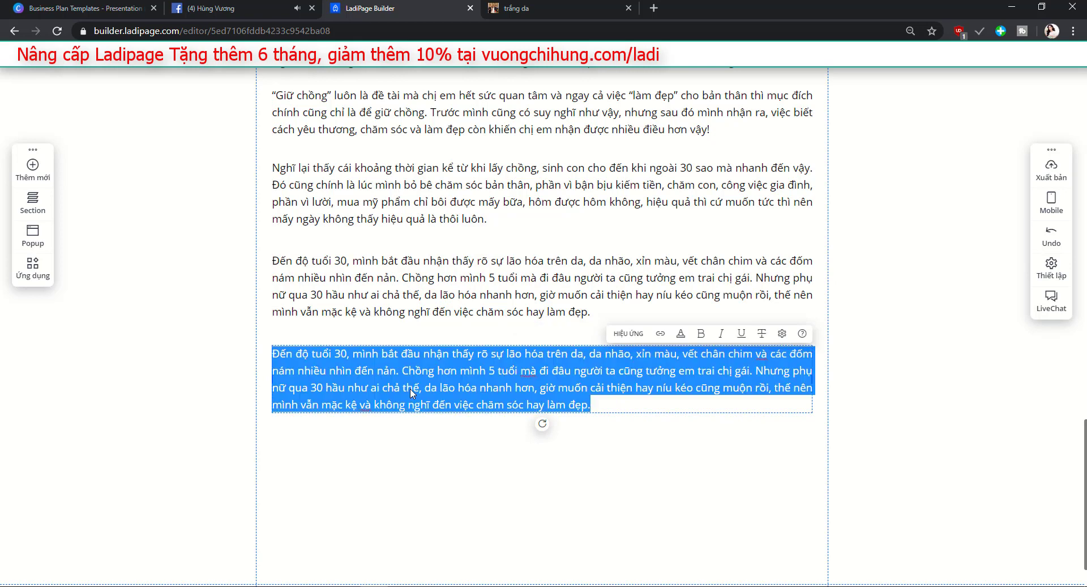
{"action": "key", "text": "ctrl+v"}
{"action": "left_click", "coordinate": [707, 451]}
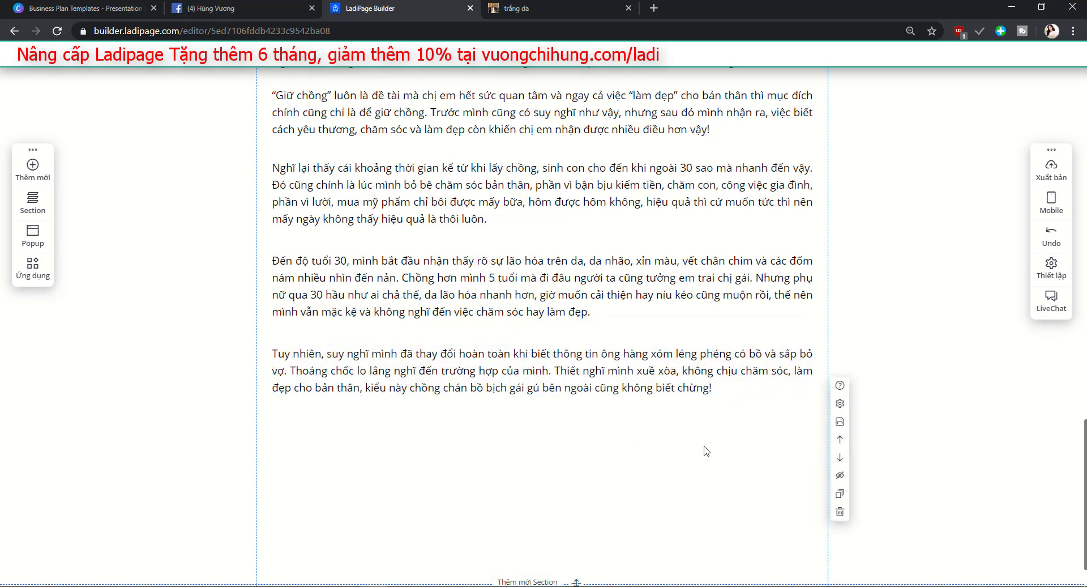
Drag the section's bottom edge down to lengthen it.
{"action": "scroll", "coordinate": [572, 470], "scroll_direction": "down", "scroll_amount": 1}
{"action": "left_click_drag", "start_coordinate": [573, 521], "coordinate": [570, 545]}
{"action": "scroll", "coordinate": [569, 513], "scroll_direction": "down", "scroll_amount": 1}
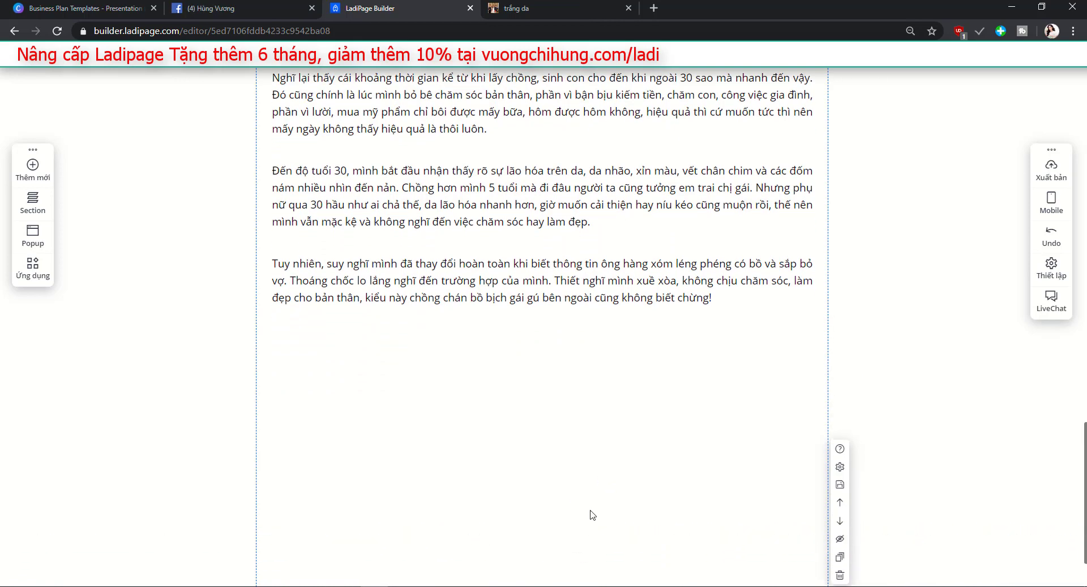
{"action": "scroll", "coordinate": [577, 540], "scroll_direction": "down", "scroll_amount": 2}
{"action": "left_click_drag", "start_coordinate": [575, 536], "coordinate": [589, 566]}
{"action": "scroll", "coordinate": [588, 534], "scroll_direction": "down", "scroll_amount": 2}
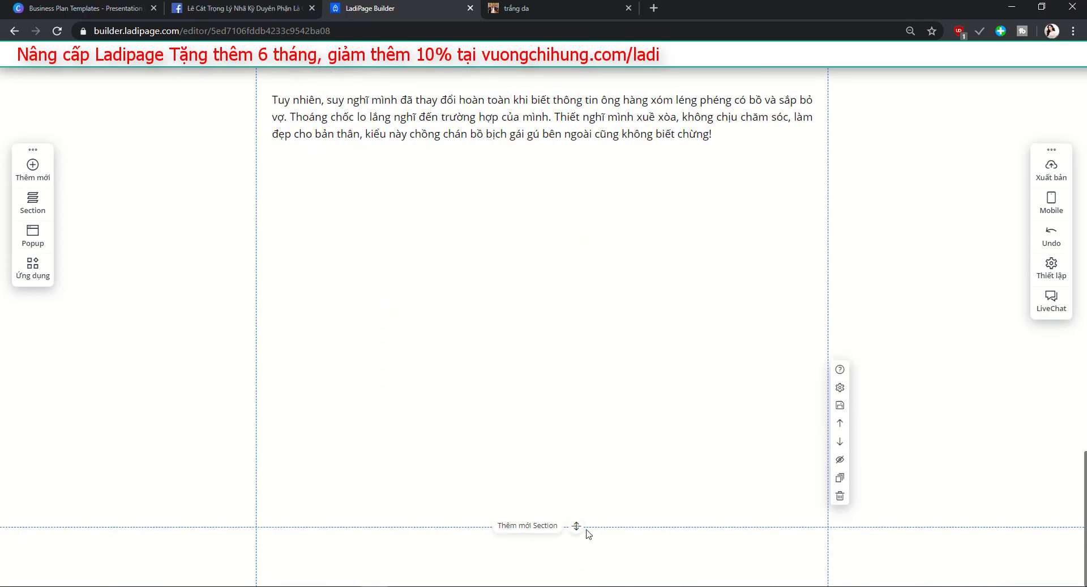
{"action": "scroll", "coordinate": [586, 442], "scroll_direction": "up", "scroll_amount": 5}
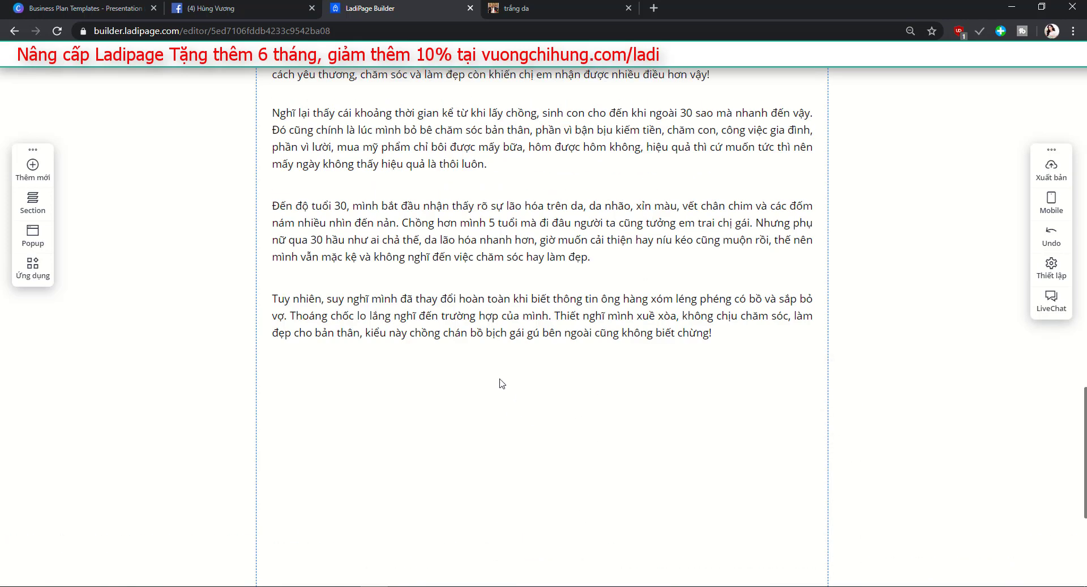
Upload photo 5, the birthday picture, and insert it onto the page.
{"action": "left_click", "coordinate": [51, 172]}
{"action": "left_click", "coordinate": [94, 172]}
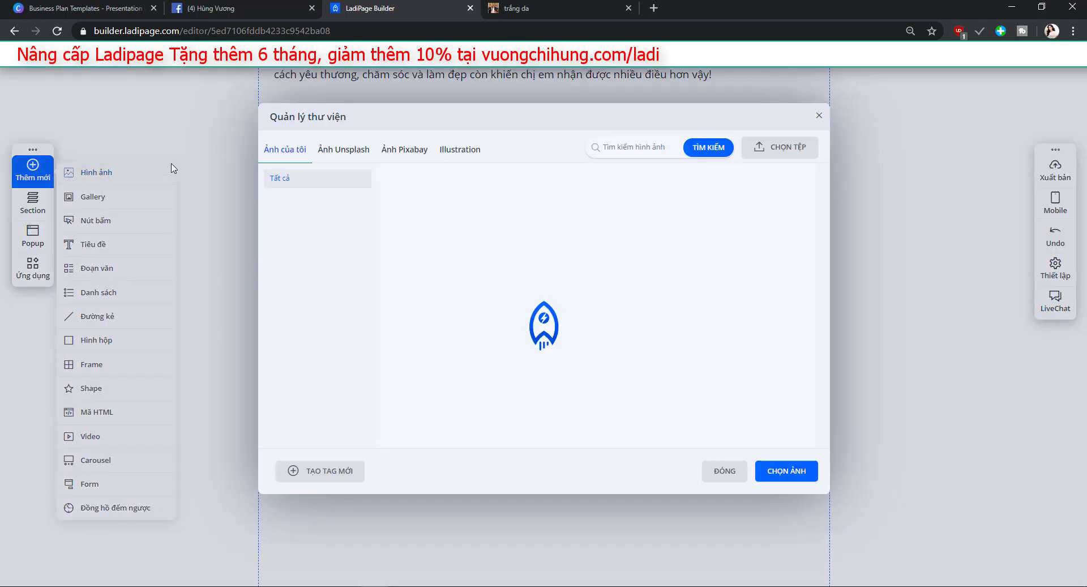
{"action": "left_click", "coordinate": [766, 149]}
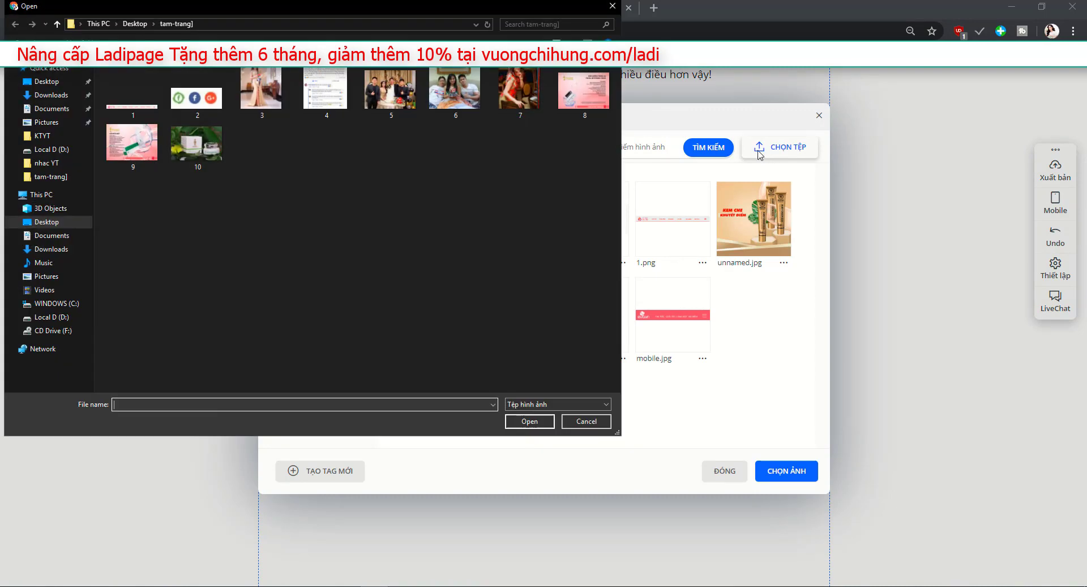
{"action": "left_click", "coordinate": [408, 107]}
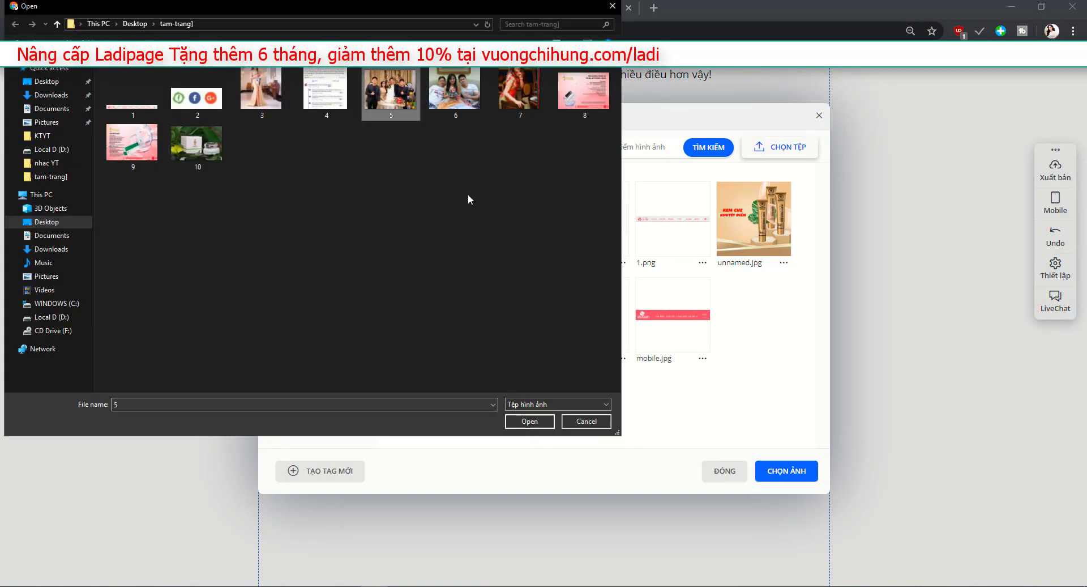
{"action": "left_click", "coordinate": [529, 421]}
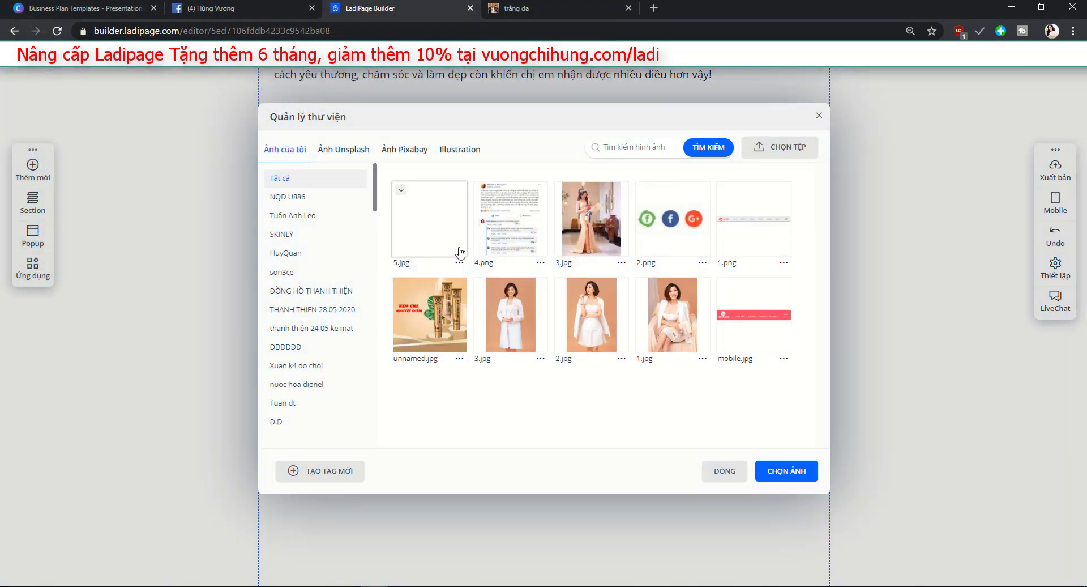
{"action": "left_click", "coordinate": [788, 474]}
Enlarge and centre the birthday photo under the Tuy nhiên paragraph, and copy its article caption.
{"action": "scroll", "coordinate": [508, 242], "scroll_direction": "down", "scroll_amount": 4}
{"action": "left_click_drag", "start_coordinate": [506, 243], "coordinate": [765, 429]}
{"action": "mouse_move", "coordinate": [608, 300]}
{"action": "left_mouse_down"}
{"action": "mouse_move", "coordinate": [594, 310]}
{"action": "mouse_move", "coordinate": [592, 300]}
{"action": "left_mouse_up"}
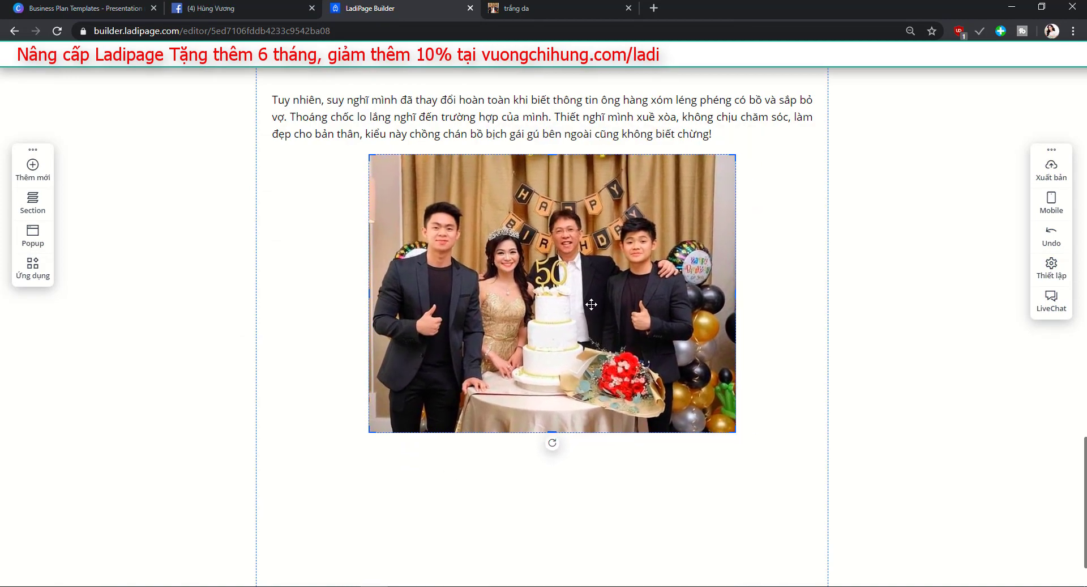
{"action": "left_click", "coordinate": [510, 8]}
{"action": "scroll", "coordinate": [434, 295], "scroll_direction": "down", "scroll_amount": 5}
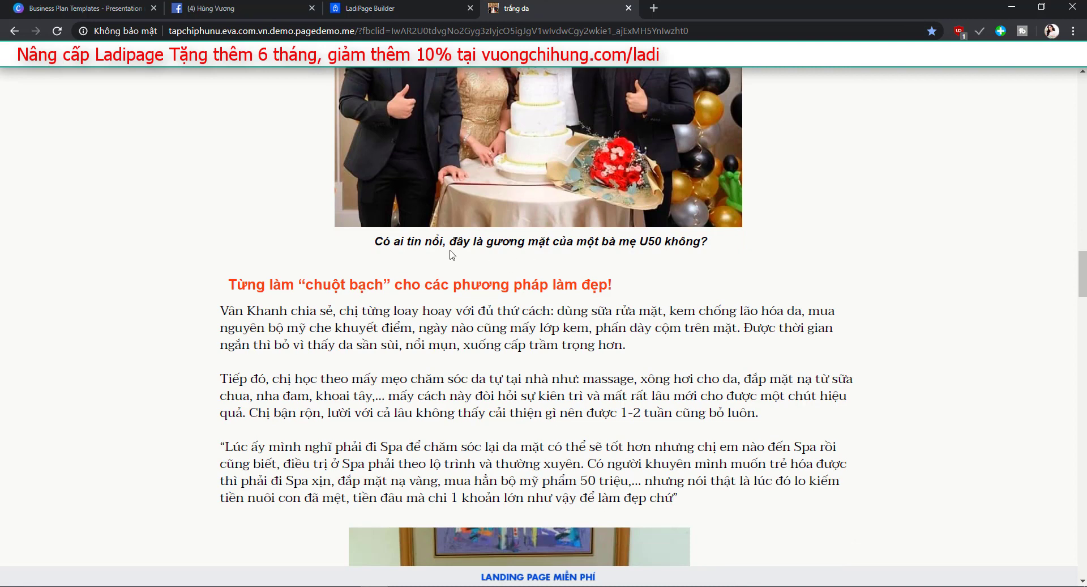
{"action": "left_click_drag", "start_coordinate": [708, 241], "coordinate": [377, 243]}
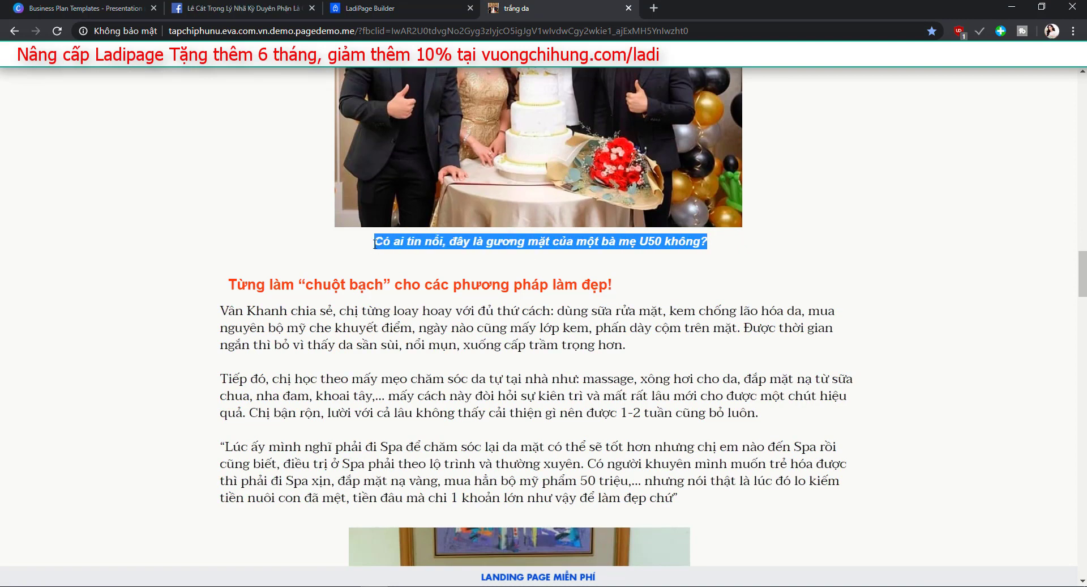
{"action": "left_click", "coordinate": [397, 8]}
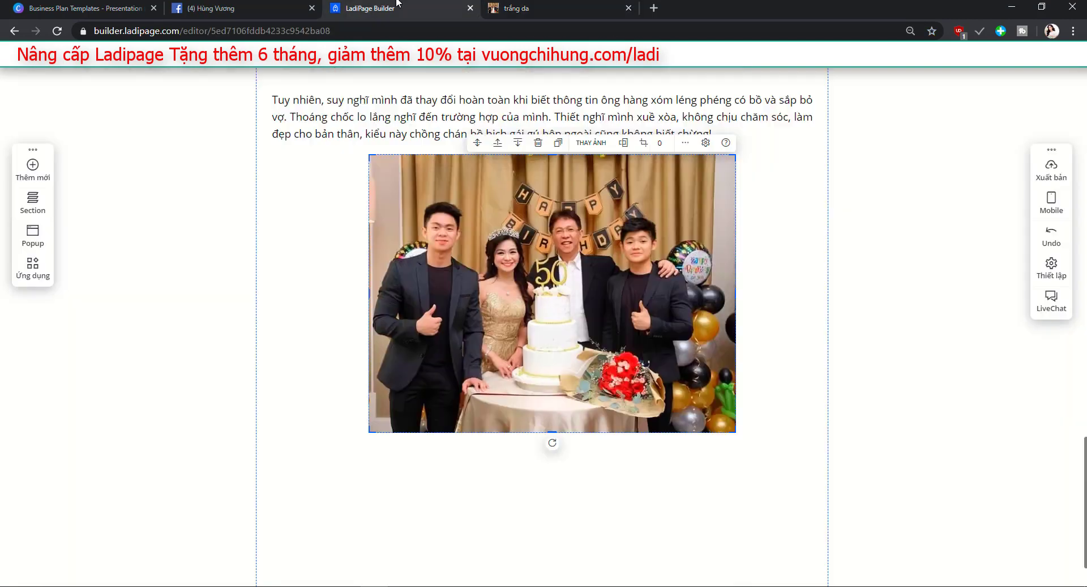
{"action": "left_click", "coordinate": [495, 474]}
Add a Headline with the pasted U50 mother caption, stretched to the photo's width.
{"action": "scroll", "coordinate": [169, 272], "scroll_direction": "down", "scroll_amount": 1}
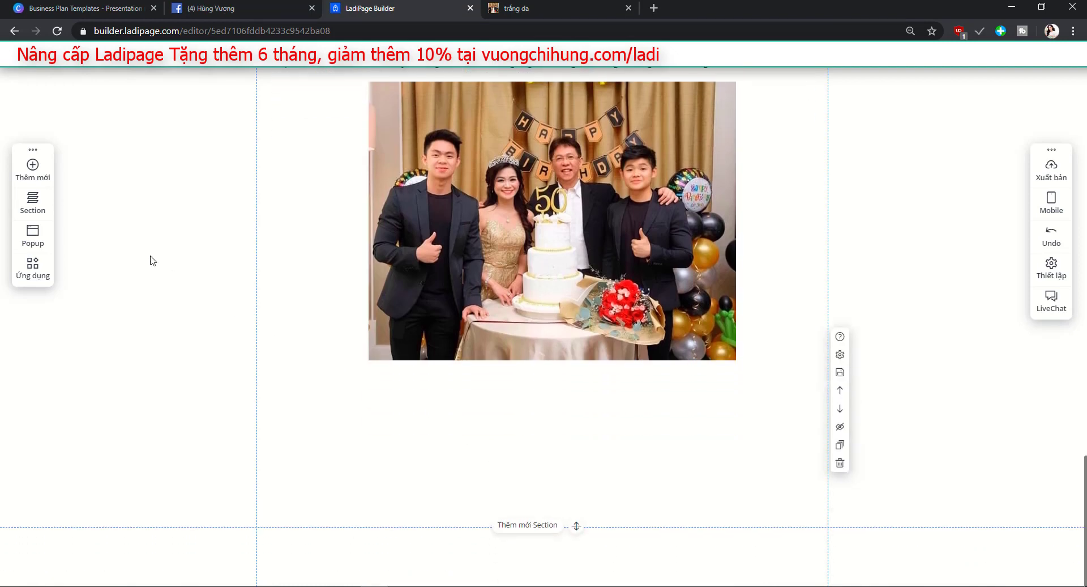
{"action": "left_click", "coordinate": [55, 177]}
{"action": "left_click", "coordinate": [87, 247]}
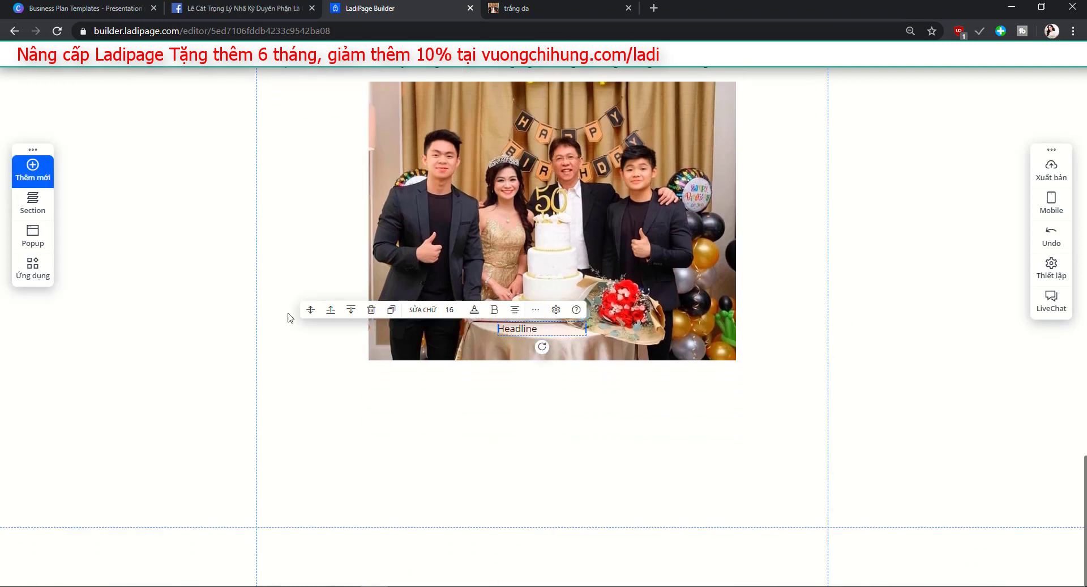
{"action": "double_click", "coordinate": [526, 329]}
{"action": "key", "text": "ctrl+v"}
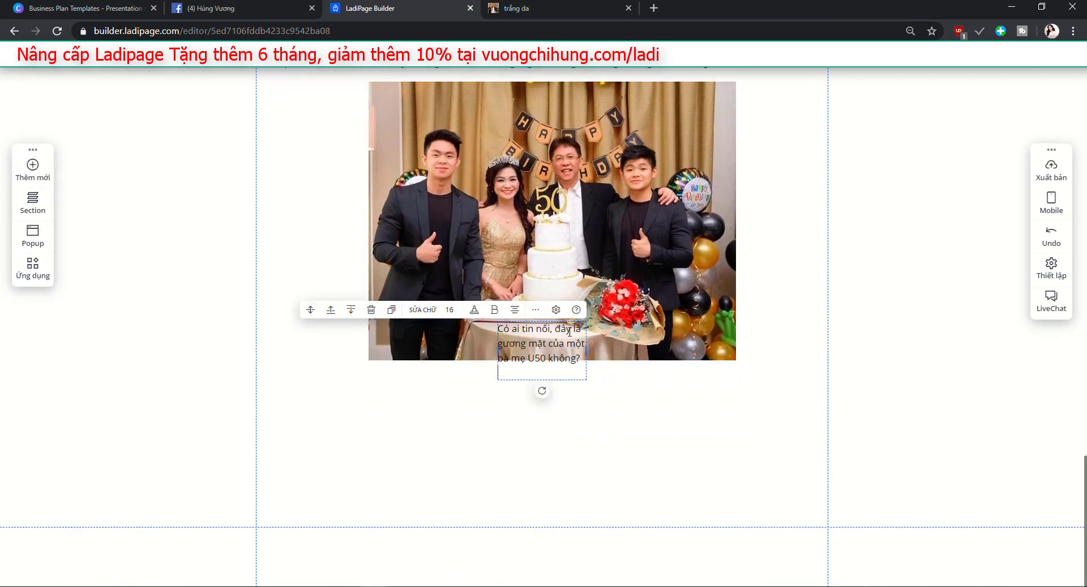
{"action": "left_click_drag", "start_coordinate": [583, 351], "coordinate": [736, 340]}
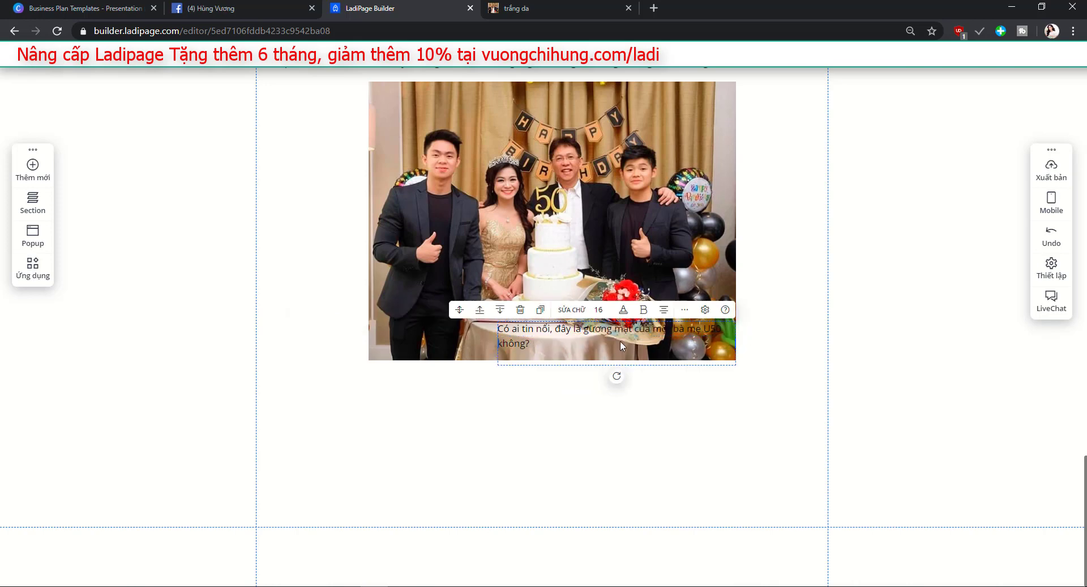
{"action": "left_click_drag", "start_coordinate": [498, 343], "coordinate": [368, 341]}
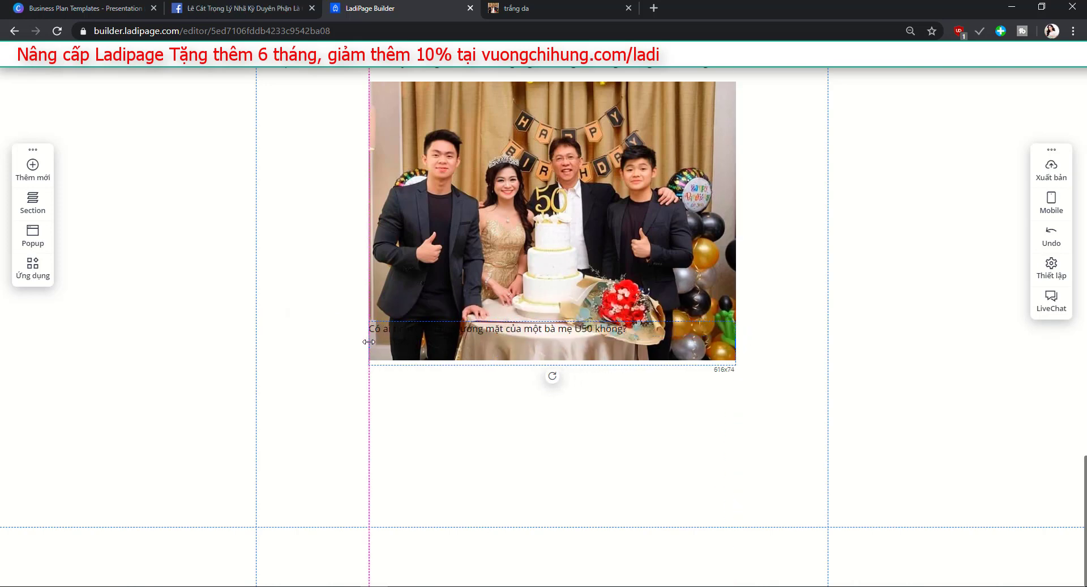
Centre the caption, set size 18 and bold, and place it just below the photo.
{"action": "left_click", "coordinate": [664, 309]}
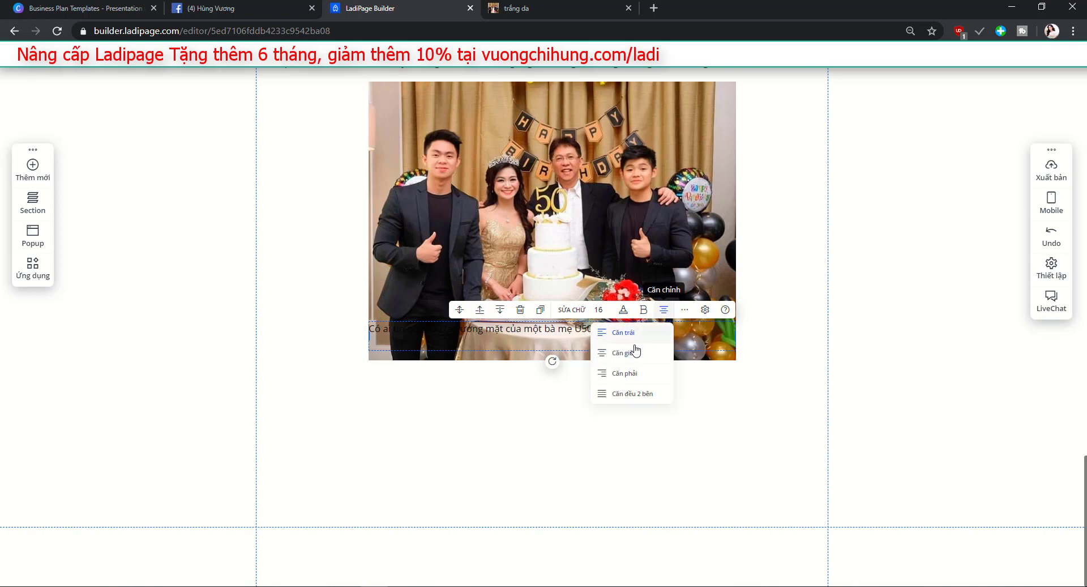
{"action": "left_click", "coordinate": [631, 353]}
{"action": "left_click", "coordinate": [609, 308]}
{"action": "left_click", "coordinate": [609, 308]}
{"action": "left_click", "coordinate": [643, 310]}
{"action": "left_click", "coordinate": [610, 334]}
{"action": "left_click_drag", "start_coordinate": [535, 332], "coordinate": [534, 370]}
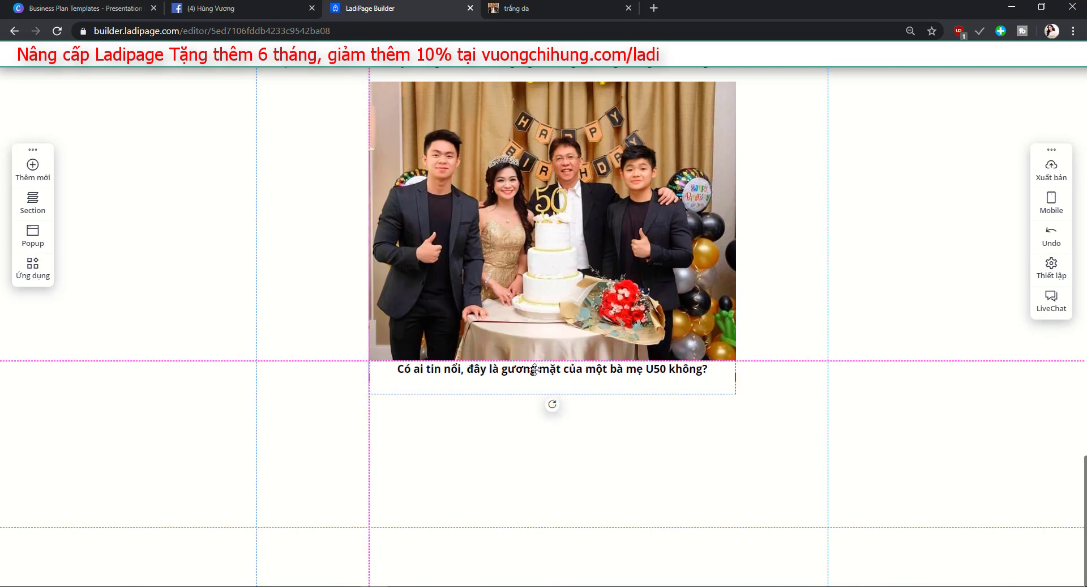
{"action": "left_click", "coordinate": [662, 466]}
Copy the article's "chuột bạch" subheading for the next heading.
{"action": "left_click", "coordinate": [549, 7]}
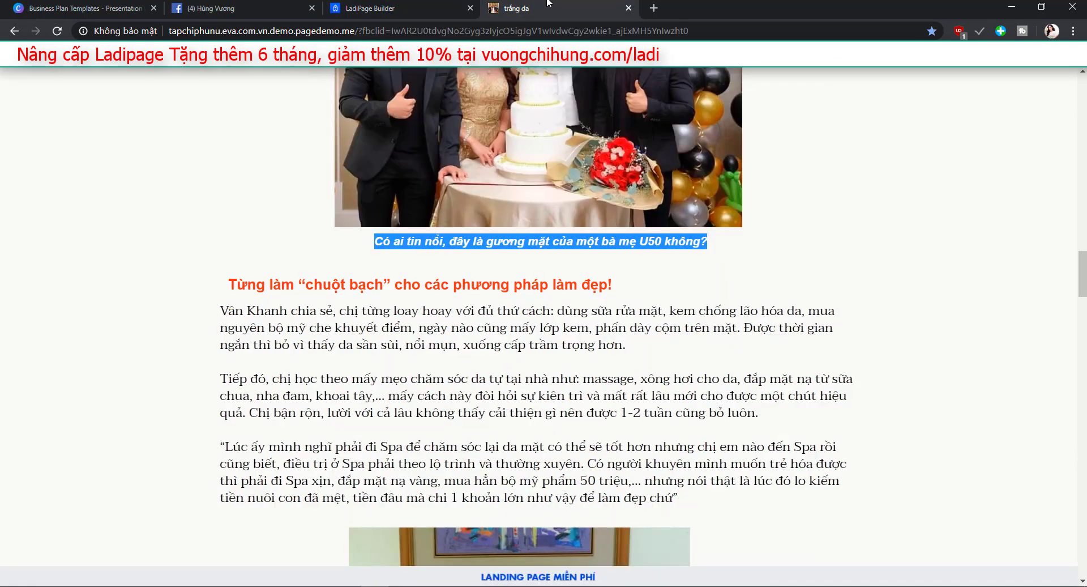
{"action": "left_click_drag", "start_coordinate": [229, 287], "coordinate": [629, 290]}
{"action": "key", "text": "ctrl+c"}
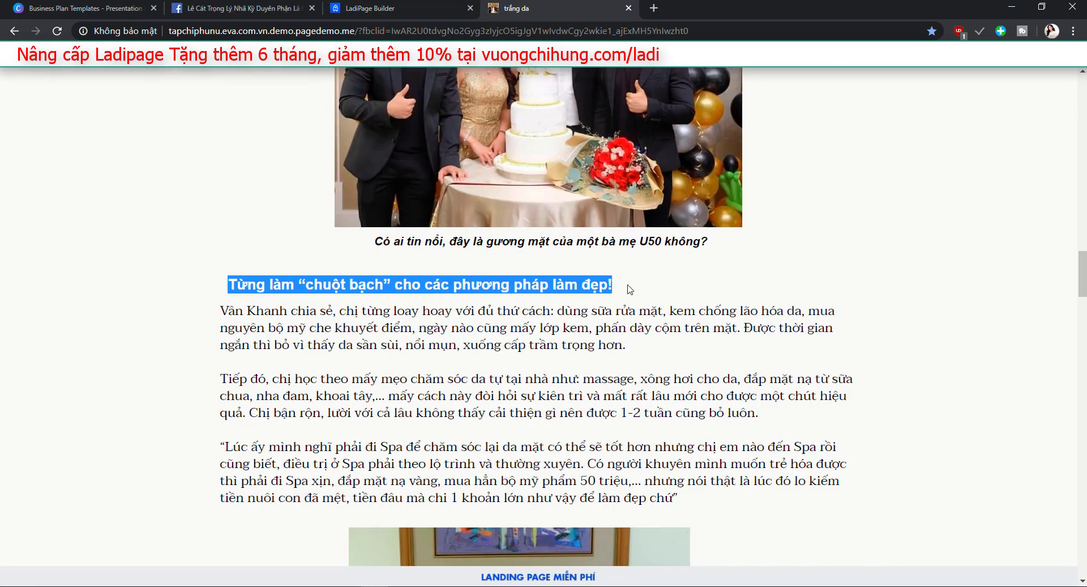
{"action": "left_click", "coordinate": [432, 6]}
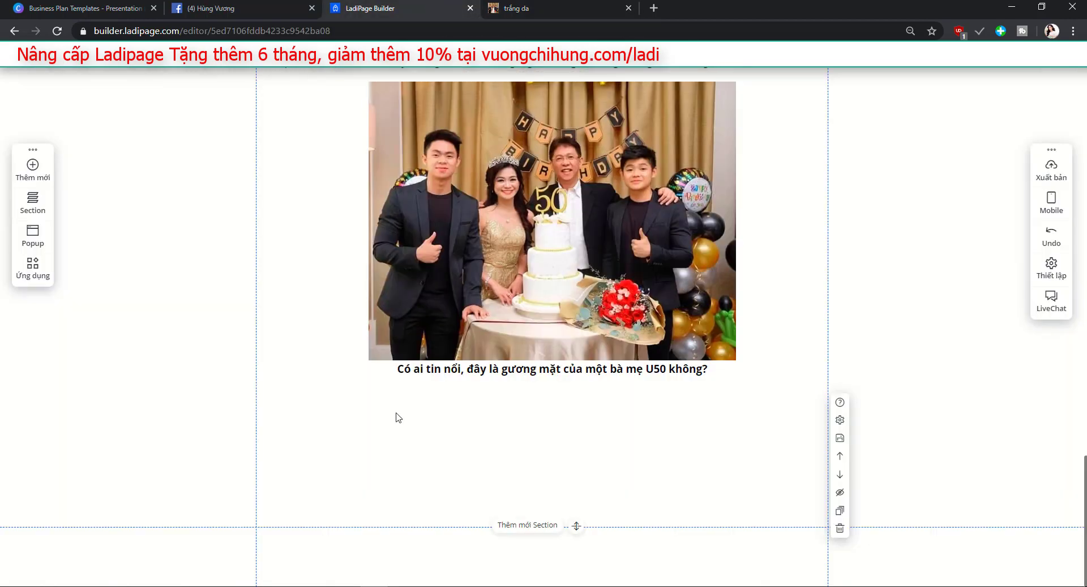
{"action": "scroll", "coordinate": [595, 524], "scroll_direction": "down", "scroll_amount": 1}
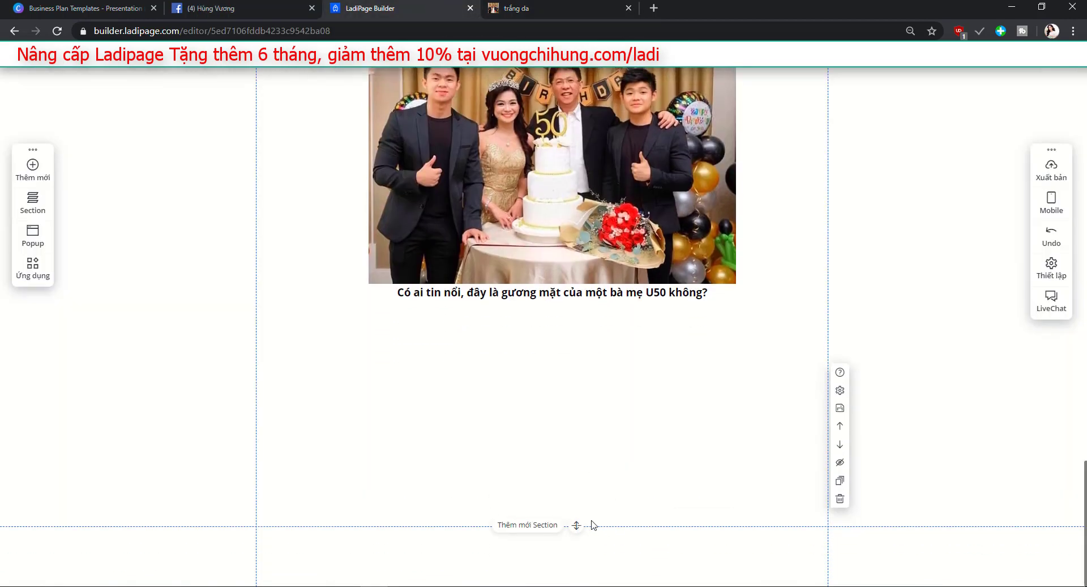
{"action": "scroll", "coordinate": [594, 433], "scroll_direction": "down", "scroll_amount": 1}
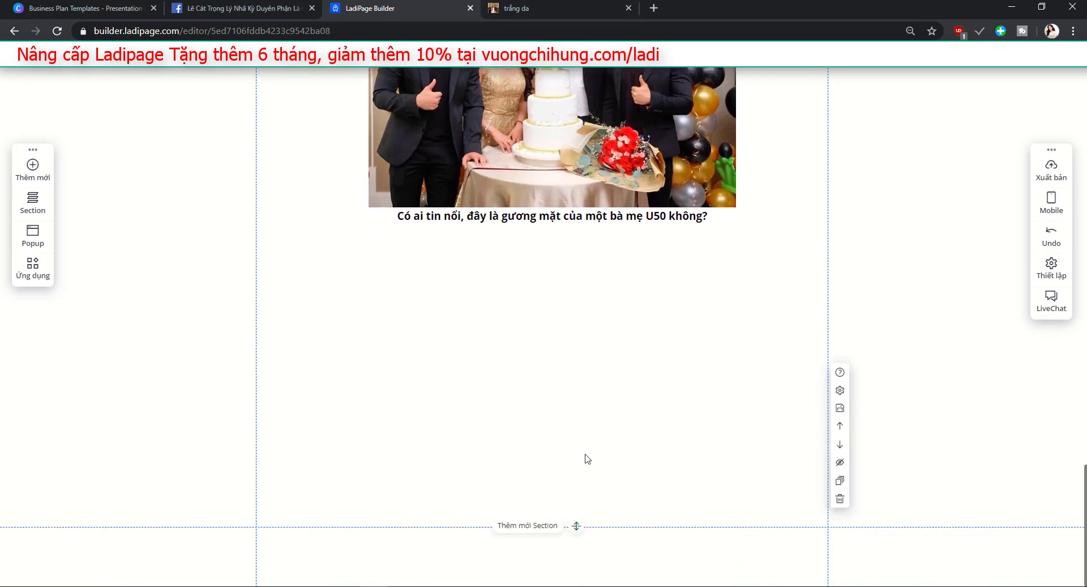
Extend the section and add a headline with the pasted 'Từng làm “chuột bạch”…' text under the caption.
{"action": "left_click_drag", "start_coordinate": [574, 525], "coordinate": [575, 580]}
{"action": "left_click", "coordinate": [54, 185]}
{"action": "left_click", "coordinate": [85, 247]}
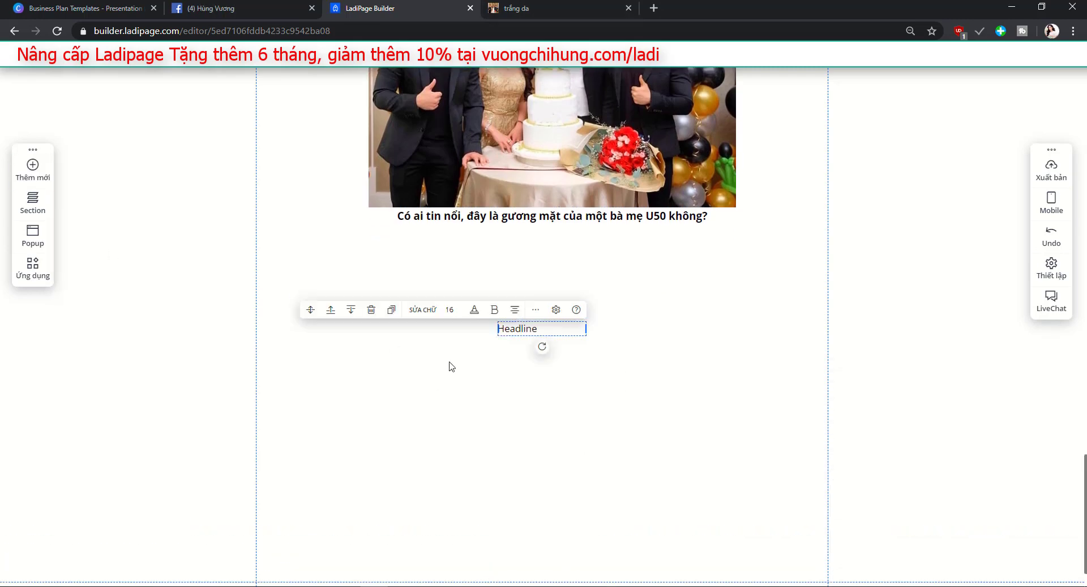
{"action": "double_click", "coordinate": [527, 334]}
{"action": "key", "text": "ctrl+v"}
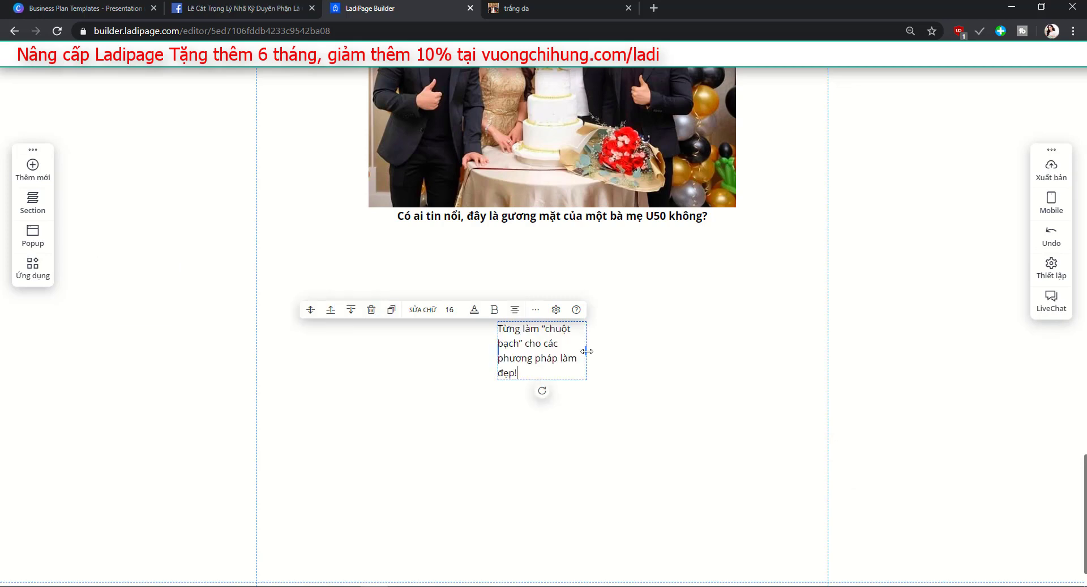
{"action": "left_click_drag", "start_coordinate": [587, 350], "coordinate": [793, 345]}
{"action": "left_click_drag", "start_coordinate": [699, 333], "coordinate": [490, 260]}
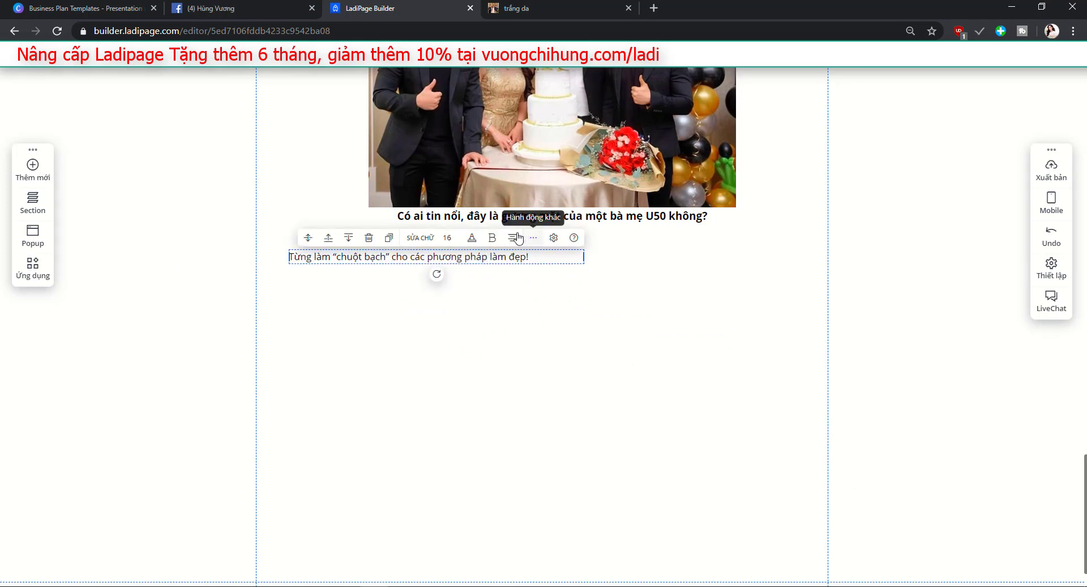
Set the subheading to size 29, purple text colour, and bold.
{"action": "left_click", "coordinate": [459, 237]}
{"action": "left_click", "coordinate": [459, 236]}
{"action": "left_click", "coordinate": [459, 237]}
{"action": "left_click", "coordinate": [458, 237]}
{"action": "left_click", "coordinate": [459, 237]}
{"action": "left_click", "coordinate": [459, 236]}
{"action": "left_click", "coordinate": [459, 237]}
{"action": "left_click", "coordinate": [459, 237]}
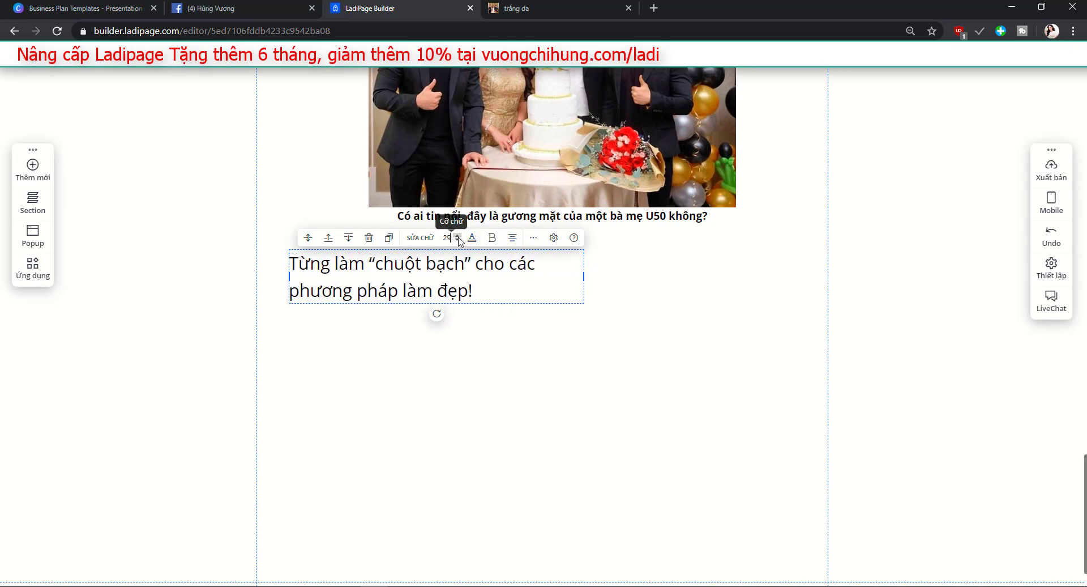
{"action": "left_click", "coordinate": [472, 237]}
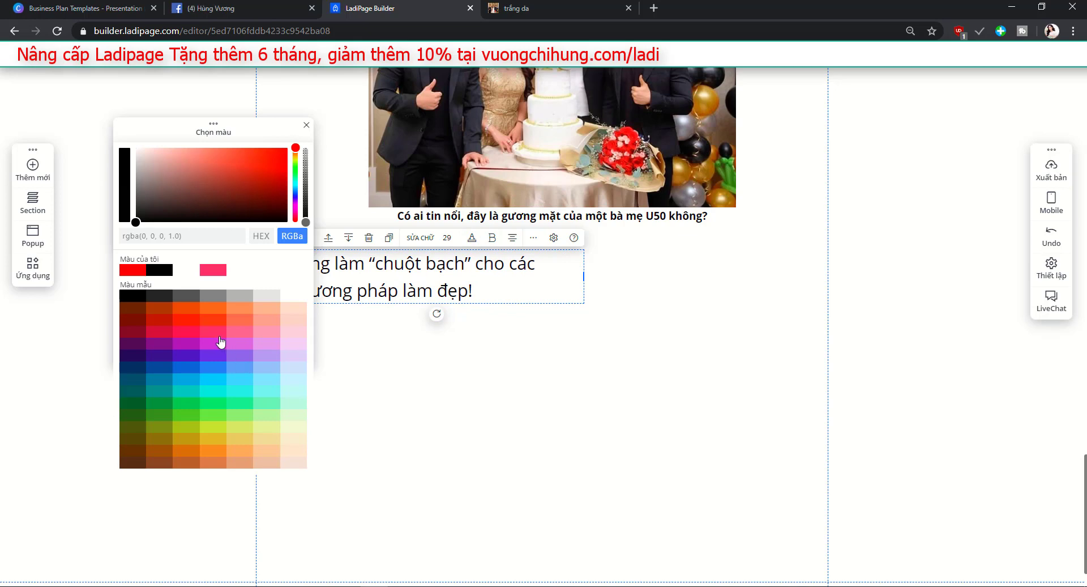
{"action": "left_click", "coordinate": [221, 341]}
{"action": "left_click", "coordinate": [493, 237]}
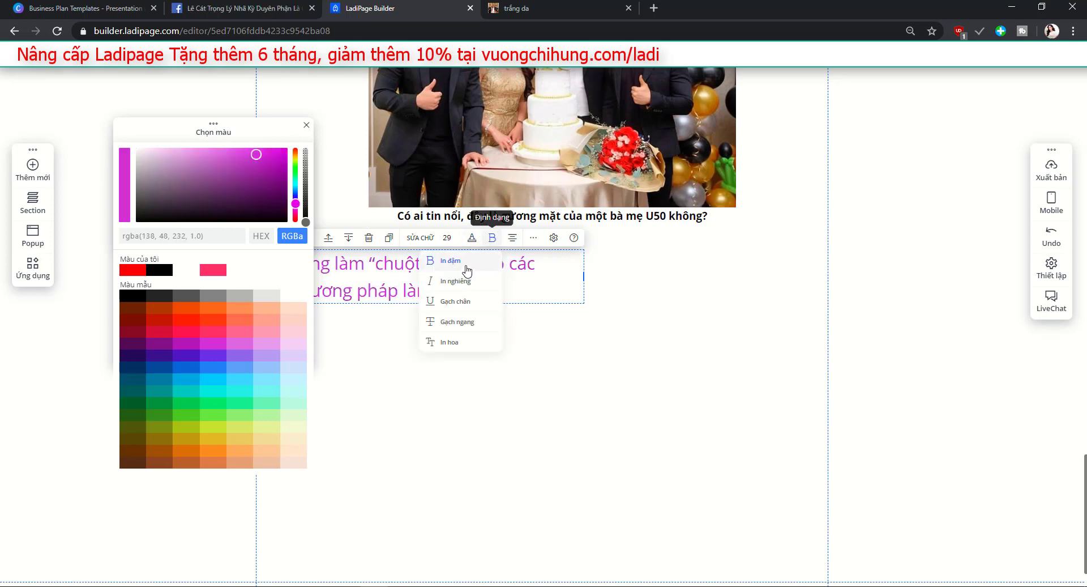
{"action": "left_click", "coordinate": [465, 261]}
Widen the subheading onto one line, then select the 'Vân Khanh chia sẻ…' paragraph in the source article.
{"action": "left_click_drag", "start_coordinate": [592, 276], "coordinate": [827, 275]}
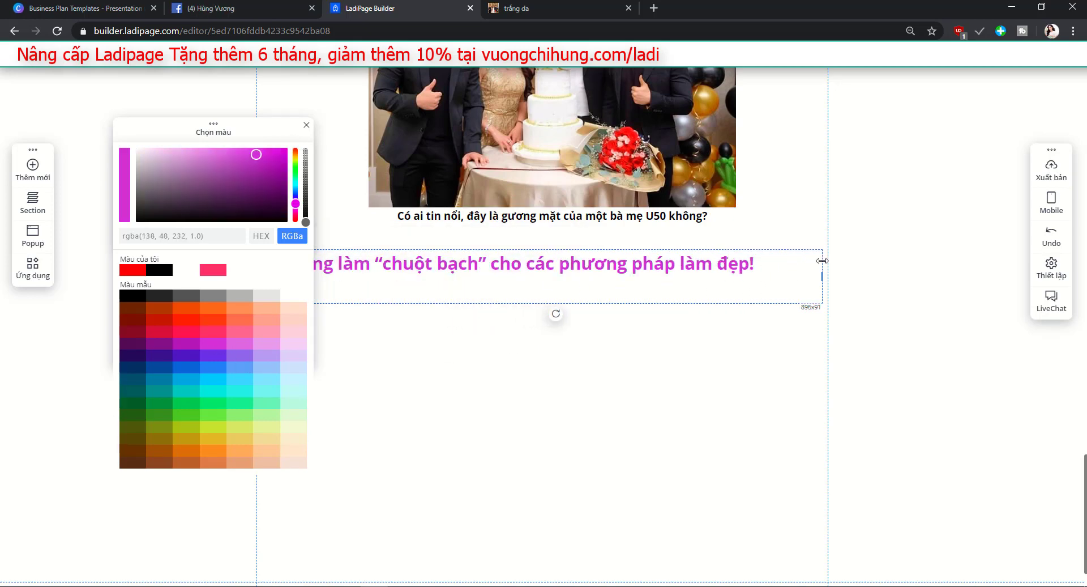
{"action": "left_click", "coordinate": [538, 338]}
{"action": "left_click", "coordinate": [529, 9]}
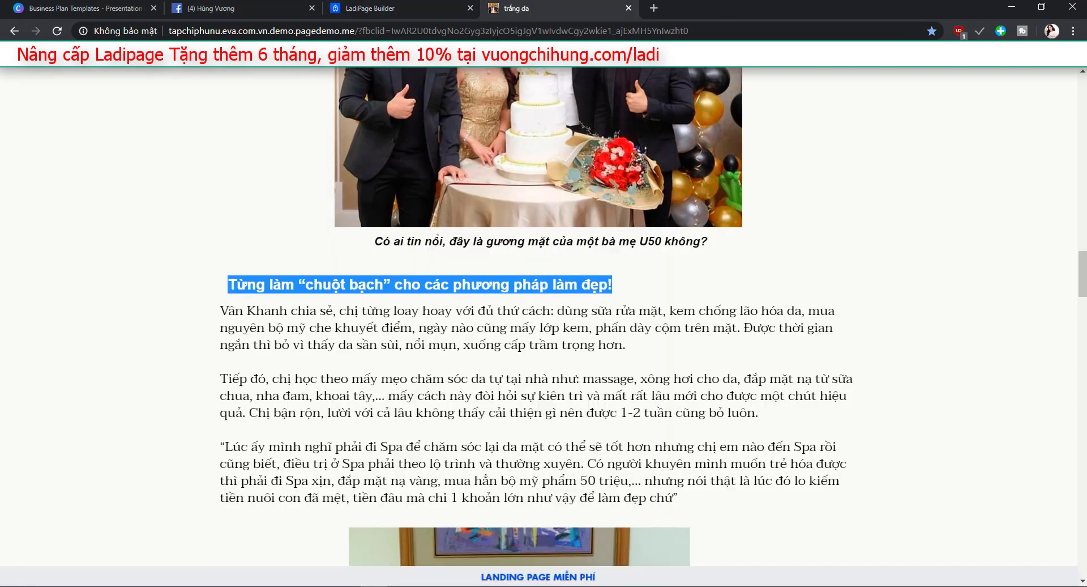
{"action": "left_click_drag", "start_coordinate": [221, 311], "coordinate": [651, 347]}
{"action": "key", "text": "ctrl+c"}
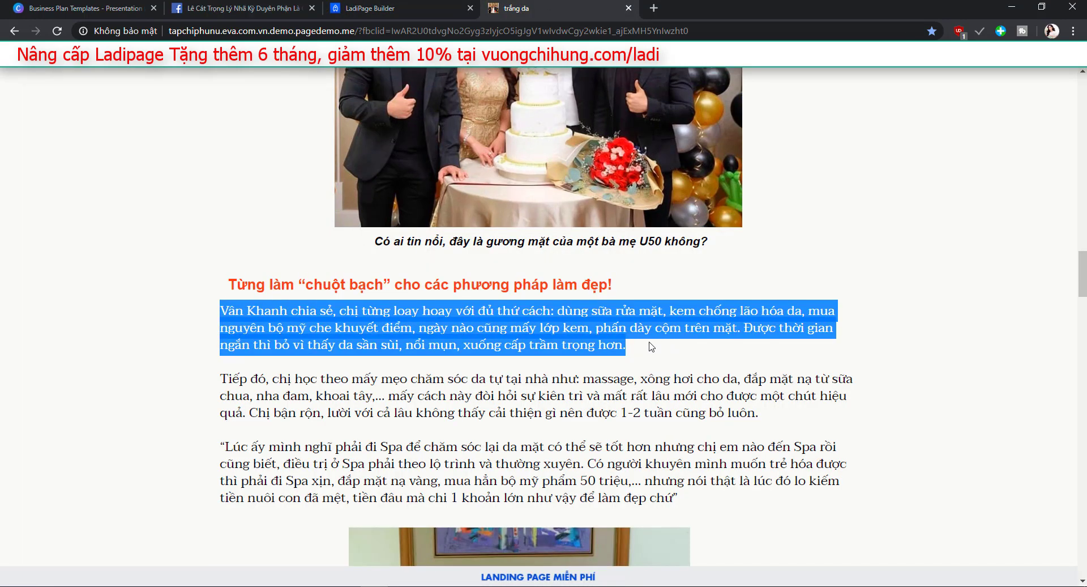
Duplicate the 'Tuy nhiên…' paragraph box and replace its text with the 'Vân Khanh chia sẻ…' paragraph.
{"action": "left_click", "coordinate": [455, 5]}
{"action": "scroll", "coordinate": [438, 103], "scroll_direction": "up", "scroll_amount": 6}
{"action": "left_click", "coordinate": [589, 292]}
{"action": "left_click", "coordinate": [616, 253]}
{"action": "left_click_drag", "start_coordinate": [351, 286], "coordinate": [342, 320]}
{"action": "scroll", "coordinate": [363, 471], "scroll_direction": "down", "scroll_amount": 7}
{"action": "key", "text": "ctrl+a"}
{"action": "key", "text": "ctrl+v"}
{"action": "left_click", "coordinate": [433, 418]}
Add the 'Tiếp đó, chị học theo…' paragraph below it in a duplicated box.
{"action": "left_click", "coordinate": [504, 5]}
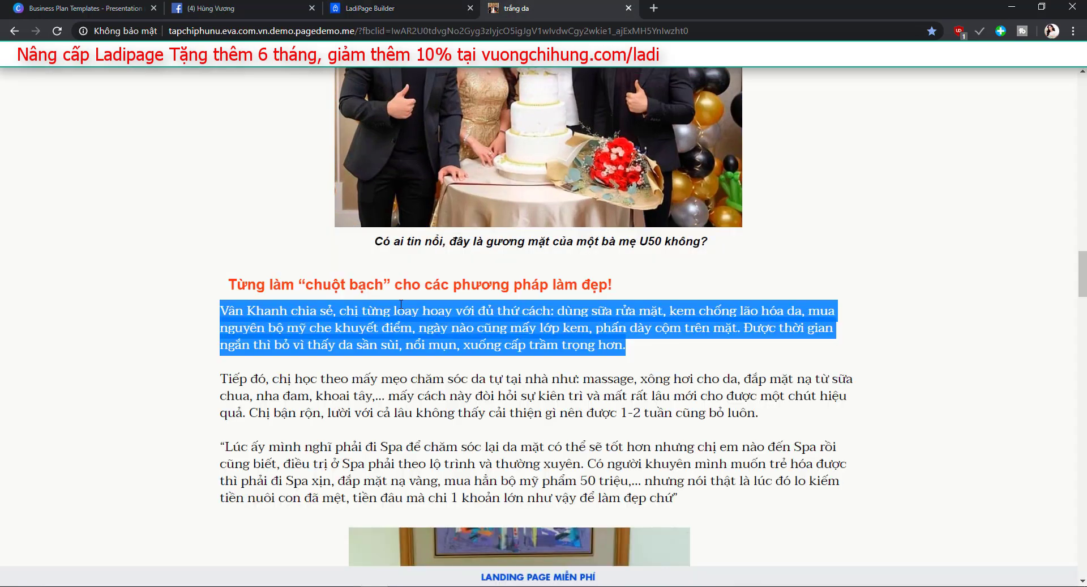
{"action": "left_click_drag", "start_coordinate": [224, 182], "coordinate": [759, 220]}
{"action": "key", "text": "ctrl+c"}
{"action": "left_click", "coordinate": [419, 3]}
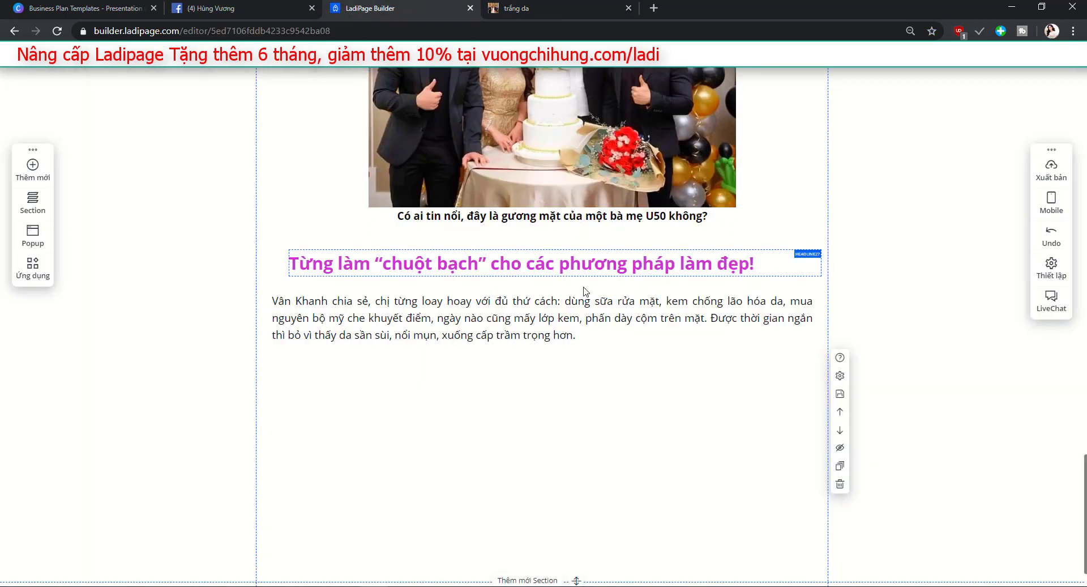
{"action": "left_click", "coordinate": [629, 320]}
{"action": "left_click", "coordinate": [618, 281]}
{"action": "left_click_drag", "start_coordinate": [453, 320], "coordinate": [448, 383]}
{"action": "double_click", "coordinate": [448, 383]}
{"action": "key", "text": "ctrl+v"}
{"action": "left_click", "coordinate": [591, 467]}
Duplicate the 'Tiếp đó…' paragraph below itself and make the section taller.
{"action": "scroll", "coordinate": [591, 467], "scroll_direction": "down", "scroll_amount": 1}
{"action": "left_click", "coordinate": [629, 348]}
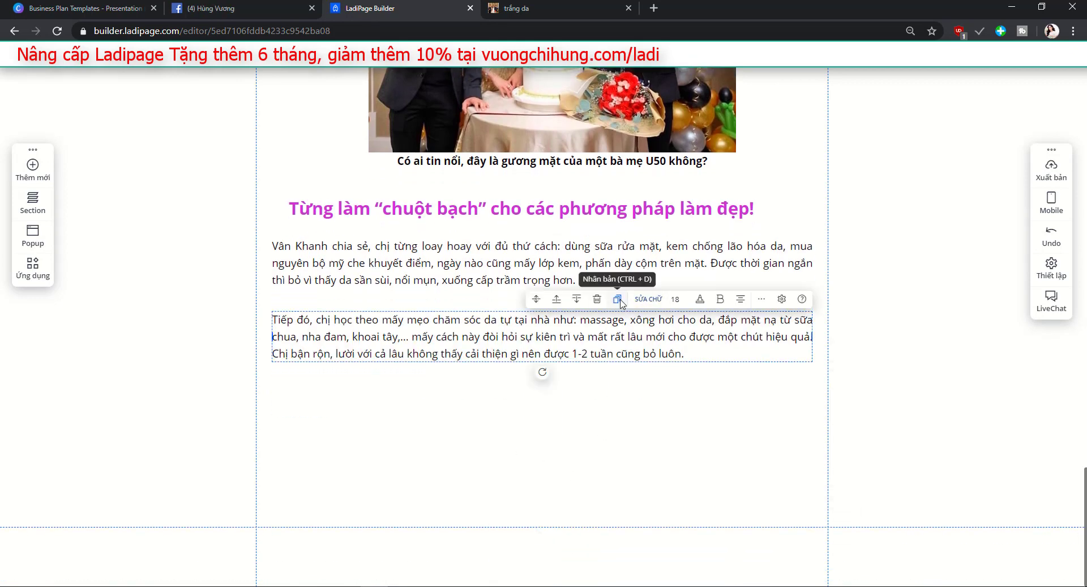
{"action": "left_click", "coordinate": [618, 299]}
{"action": "left_click_drag", "start_coordinate": [465, 342], "coordinate": [466, 412]}
{"action": "left_click", "coordinate": [589, 512]}
{"action": "left_click_drag", "start_coordinate": [575, 528], "coordinate": [576, 583]}
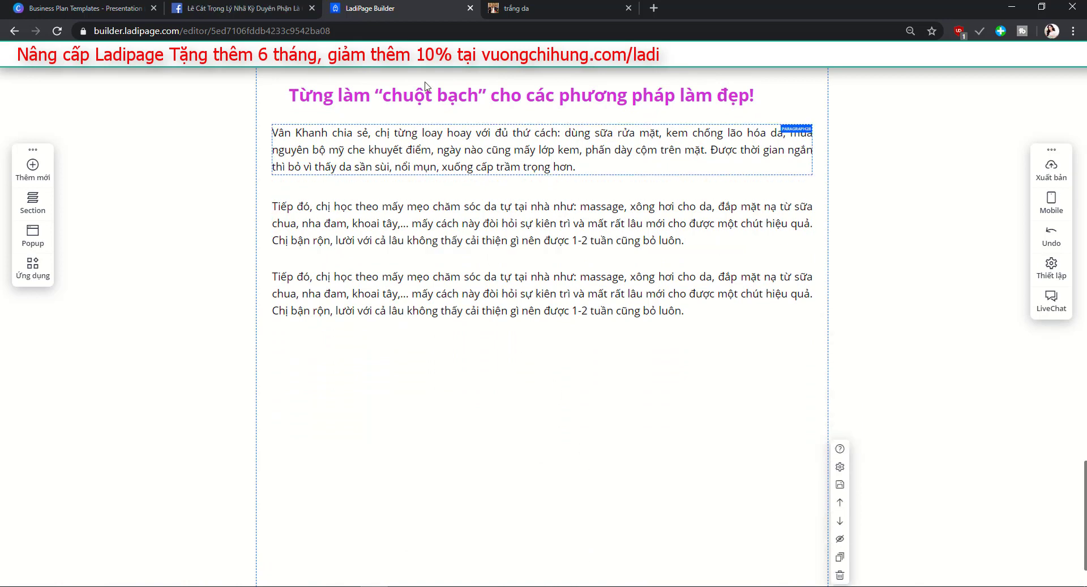
Replace the duplicate's text with the quoted 'Lúc ấy mình nghĩ phải đi Spa…' paragraph.
{"action": "left_click", "coordinate": [538, 8]}
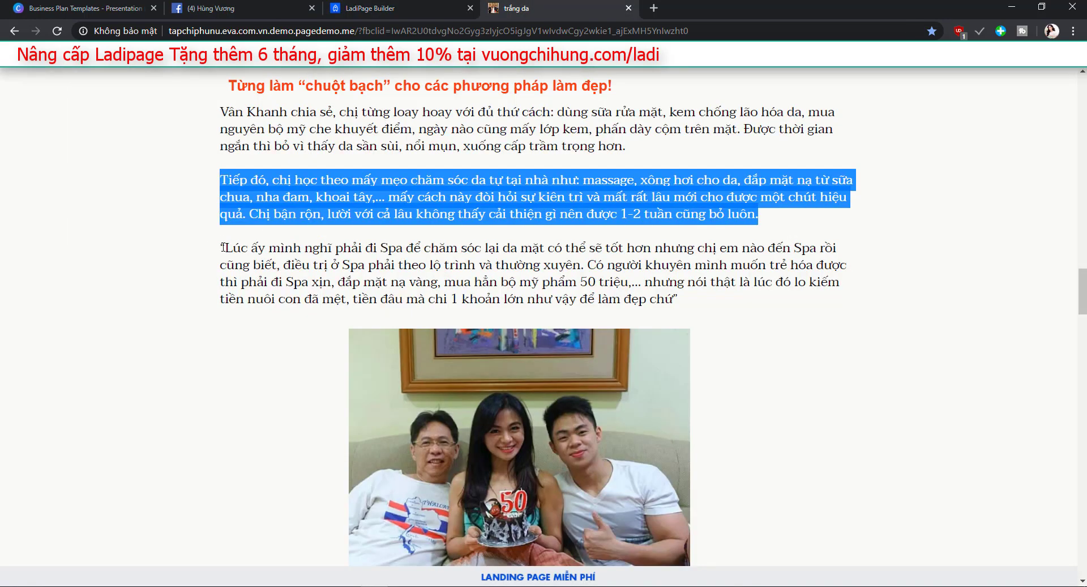
{"action": "left_click", "coordinate": [758, 214]}
{"action": "left_click_drag", "start_coordinate": [222, 247], "coordinate": [720, 303]}
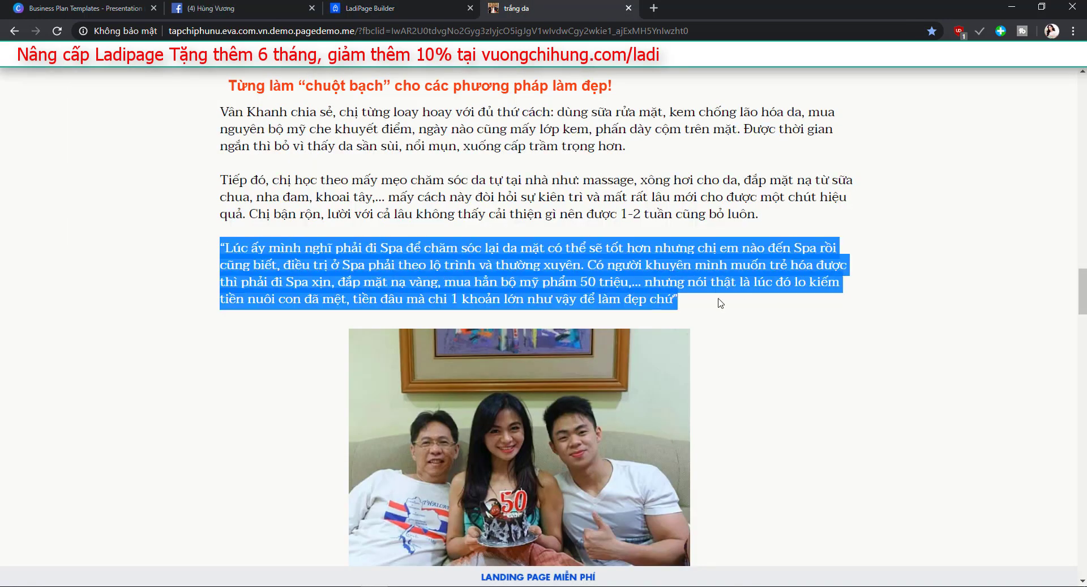
{"action": "left_click", "coordinate": [419, 5]}
{"action": "left_click", "coordinate": [395, 289]}
{"action": "double_click", "coordinate": [395, 288]}
{"action": "key", "text": "ctrl+v"}
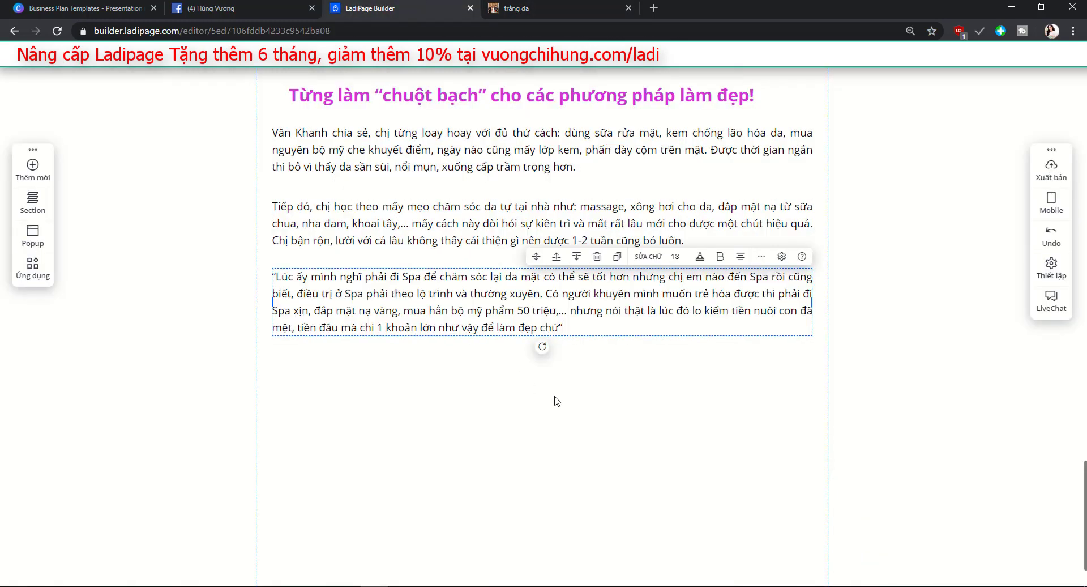
{"action": "left_click", "coordinate": [596, 405]}
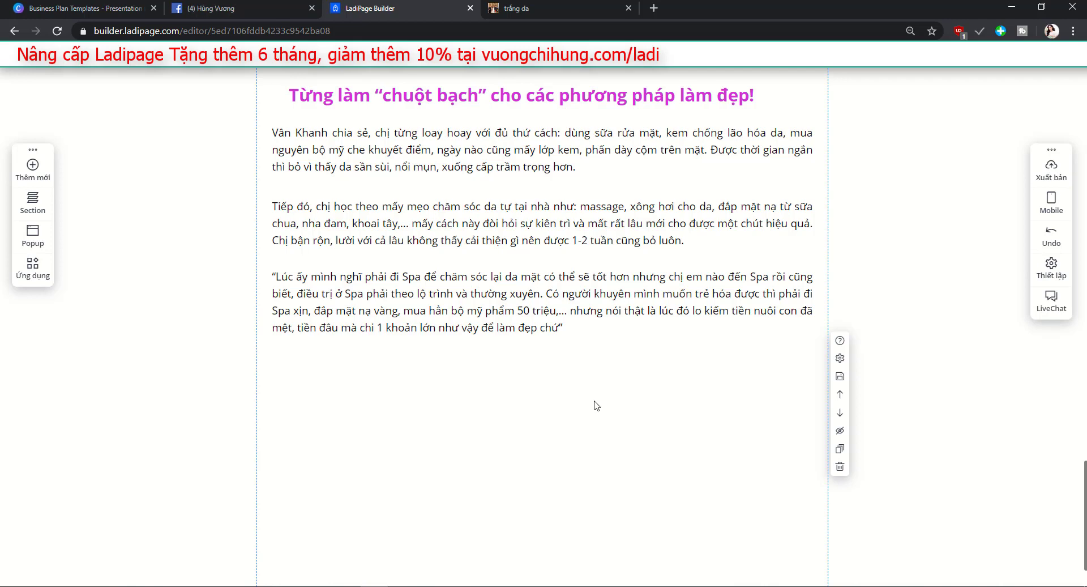
Upload the reference article's family photo 6.jpg and insert it into the page.
{"action": "left_click", "coordinate": [580, 5]}
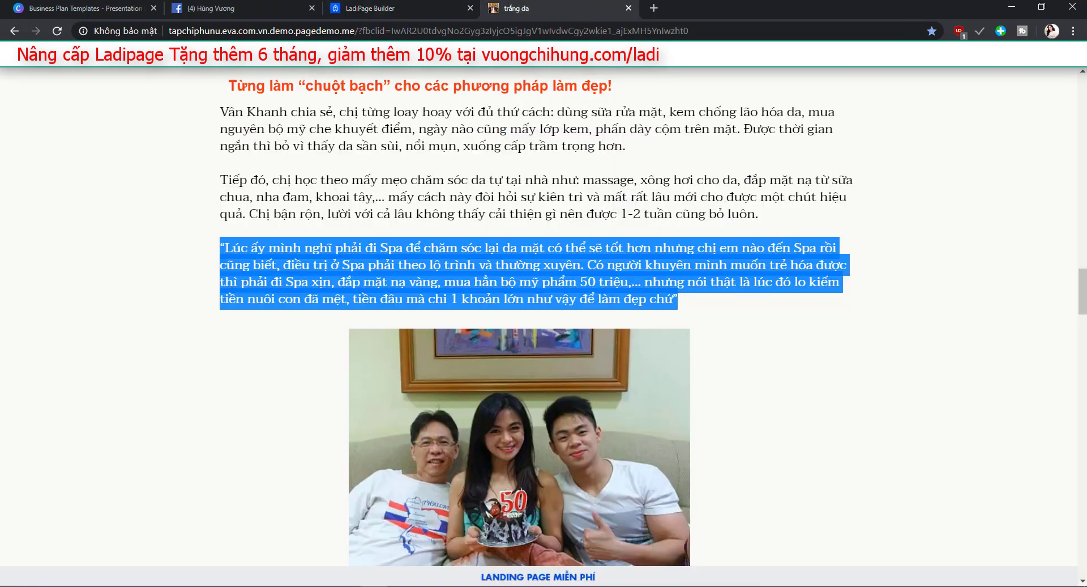
{"action": "scroll", "coordinate": [657, 309], "scroll_direction": "down", "scroll_amount": 3}
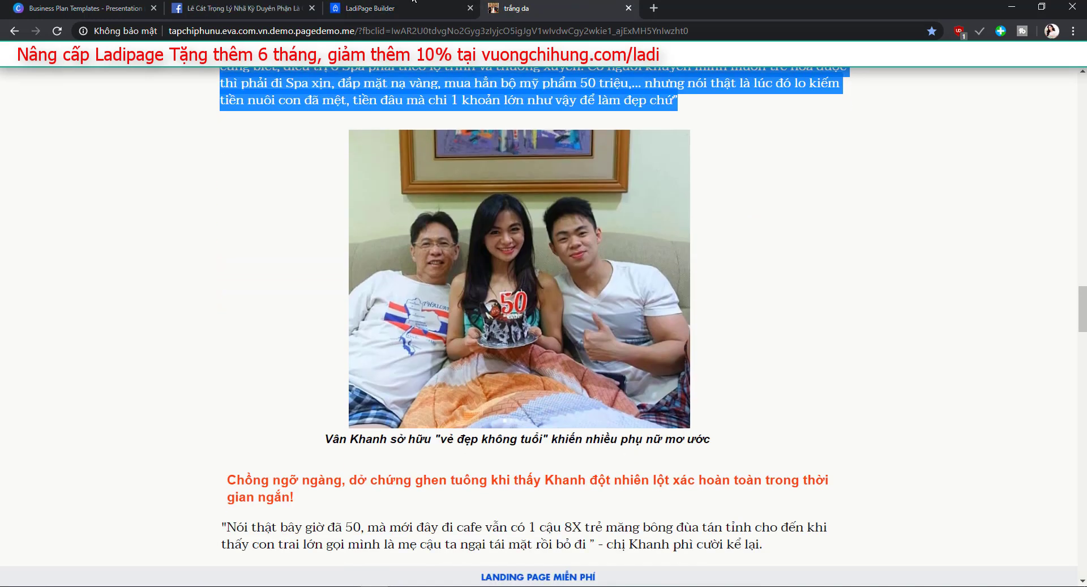
{"action": "left_click", "coordinate": [417, 9]}
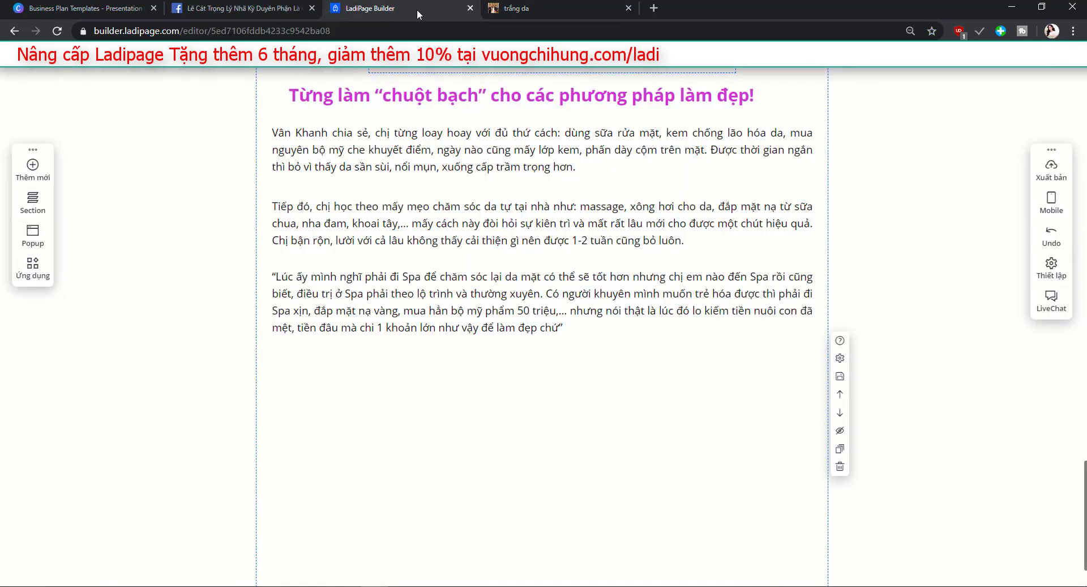
{"action": "left_click", "coordinate": [32, 167]}
{"action": "left_click", "coordinate": [87, 180]}
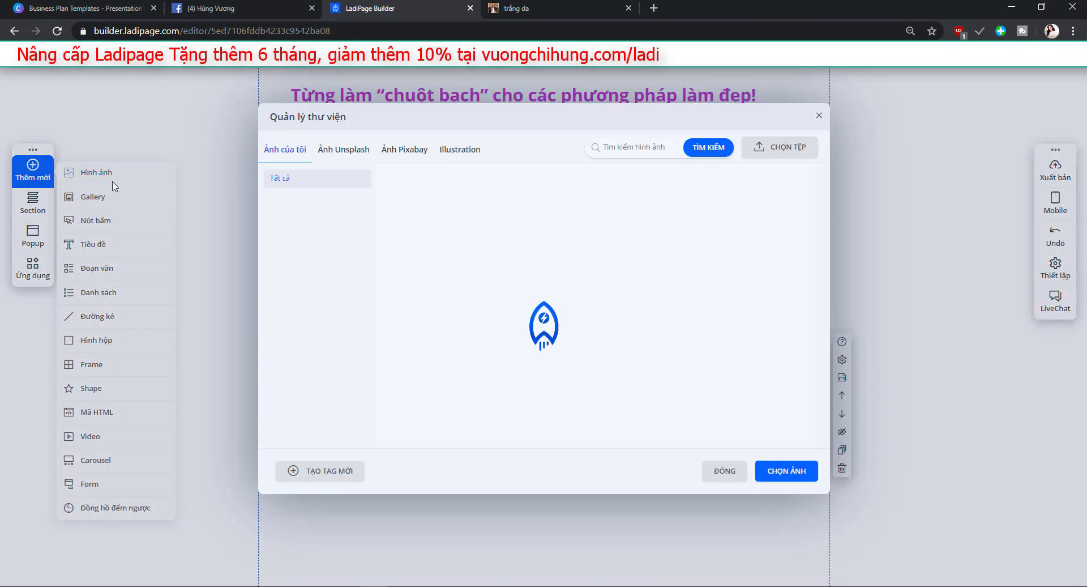
{"action": "left_click", "coordinate": [788, 148]}
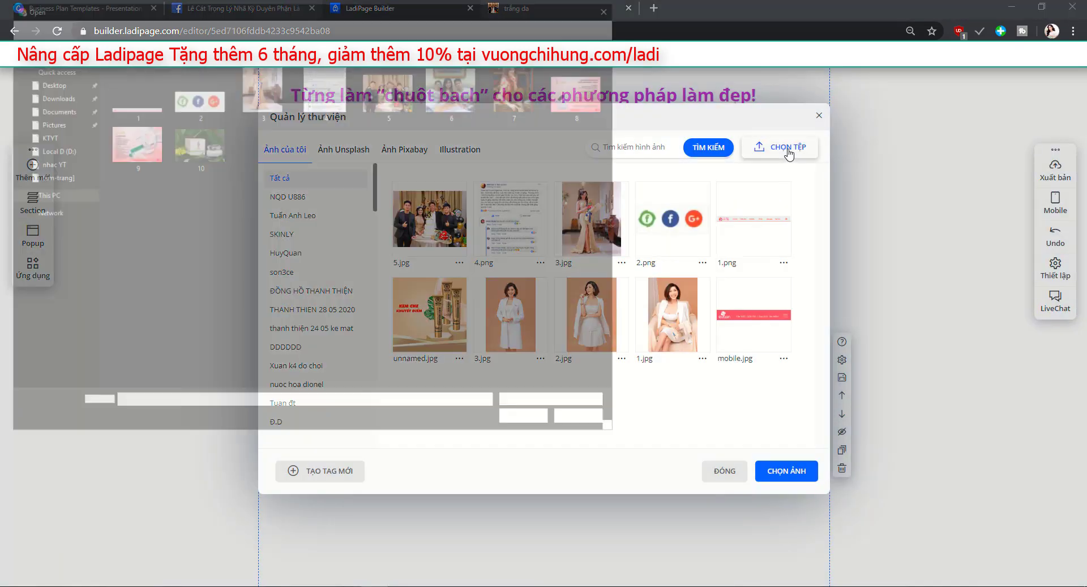
{"action": "left_click", "coordinate": [465, 99]}
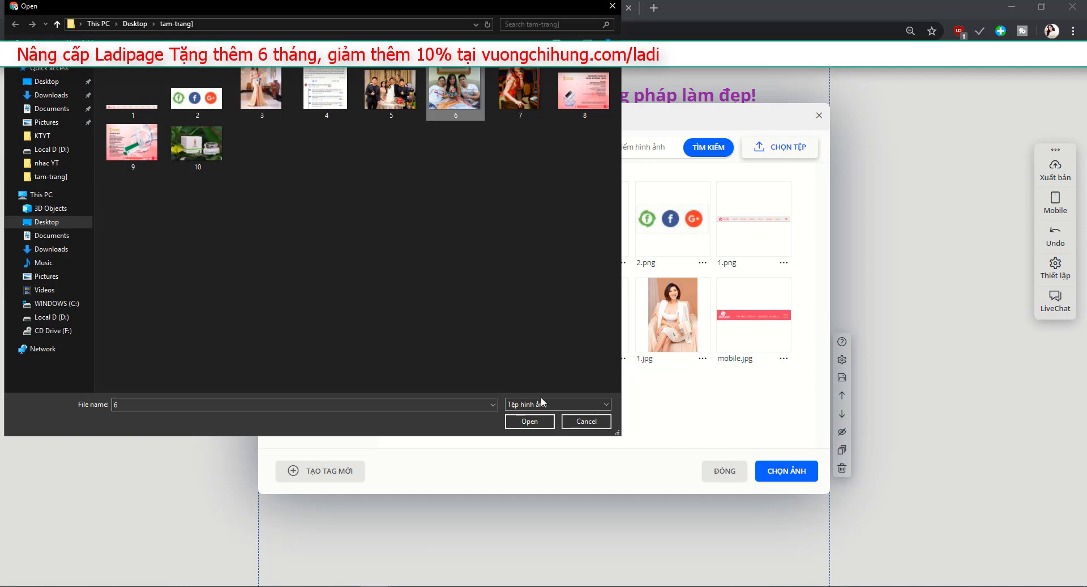
{"action": "left_click", "coordinate": [530, 421]}
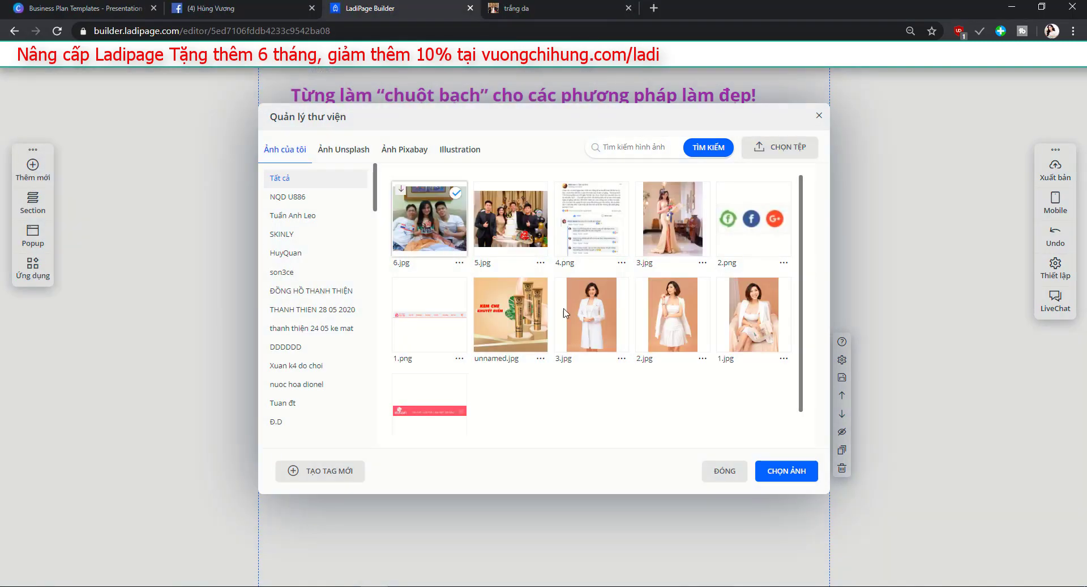
{"action": "left_click", "coordinate": [789, 472]}
Move the photo below the quote paragraph and enlarge it to about 422 px wide.
{"action": "left_click_drag", "start_coordinate": [553, 330], "coordinate": [439, 410]}
{"action": "scroll", "coordinate": [489, 361], "scroll_direction": "down", "scroll_amount": 1}
{"action": "left_click_drag", "start_coordinate": [485, 376], "coordinate": [712, 495]}
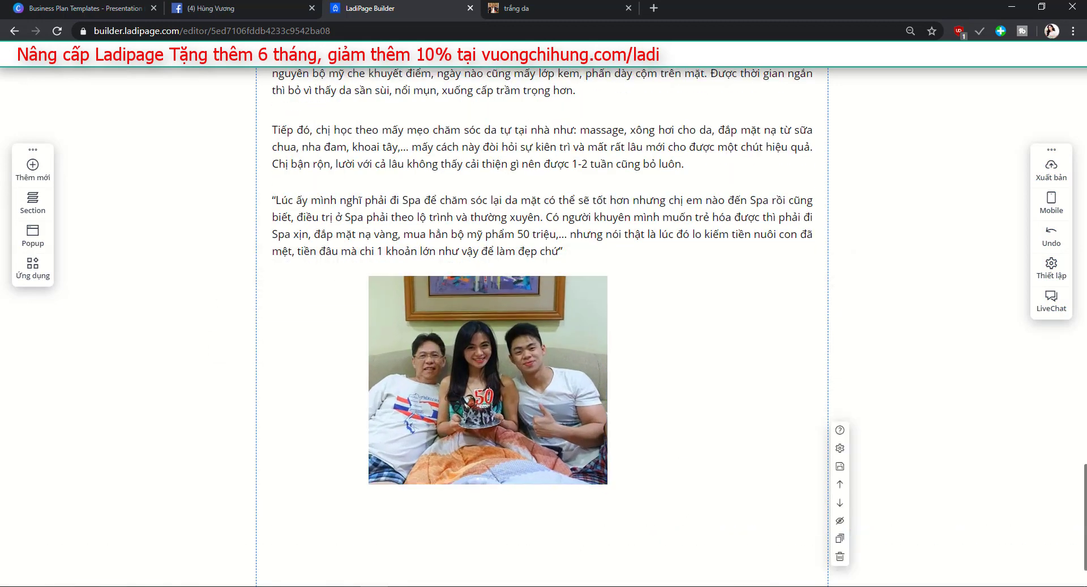
{"action": "scroll", "coordinate": [623, 544], "scroll_direction": "down", "scroll_amount": 2}
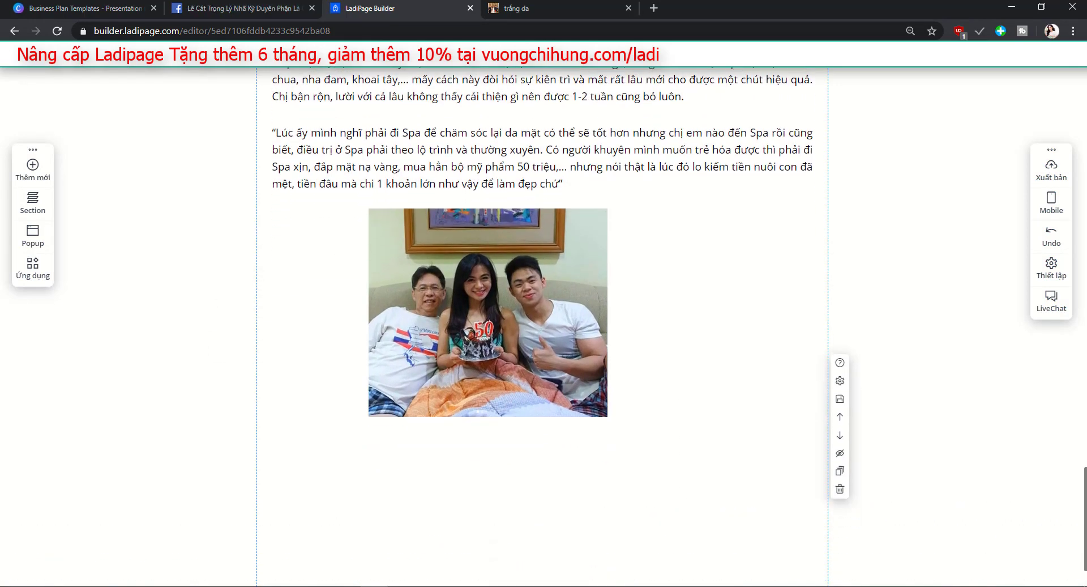
{"action": "scroll", "coordinate": [636, 512], "scroll_direction": "down", "scroll_amount": 1}
{"action": "scroll", "coordinate": [610, 509], "scroll_direction": "down", "scroll_amount": 1}
Extend the section downward and enlarge the photo to about 600 px wide.
{"action": "left_click_drag", "start_coordinate": [575, 527], "coordinate": [578, 584]}
{"action": "scroll", "coordinate": [608, 522], "scroll_direction": "down", "scroll_amount": 1}
{"action": "left_click_drag", "start_coordinate": [579, 525], "coordinate": [578, 552]}
{"action": "scroll", "coordinate": [606, 506], "scroll_direction": "up", "scroll_amount": 1}
{"action": "scroll", "coordinate": [606, 506], "scroll_direction": "up", "scroll_amount": 2}
{"action": "left_click", "coordinate": [575, 282]}
{"action": "left_click_drag", "start_coordinate": [607, 364], "coordinate": [746, 450]}
{"action": "left_click_drag", "start_coordinate": [626, 302], "coordinate": [632, 301]}
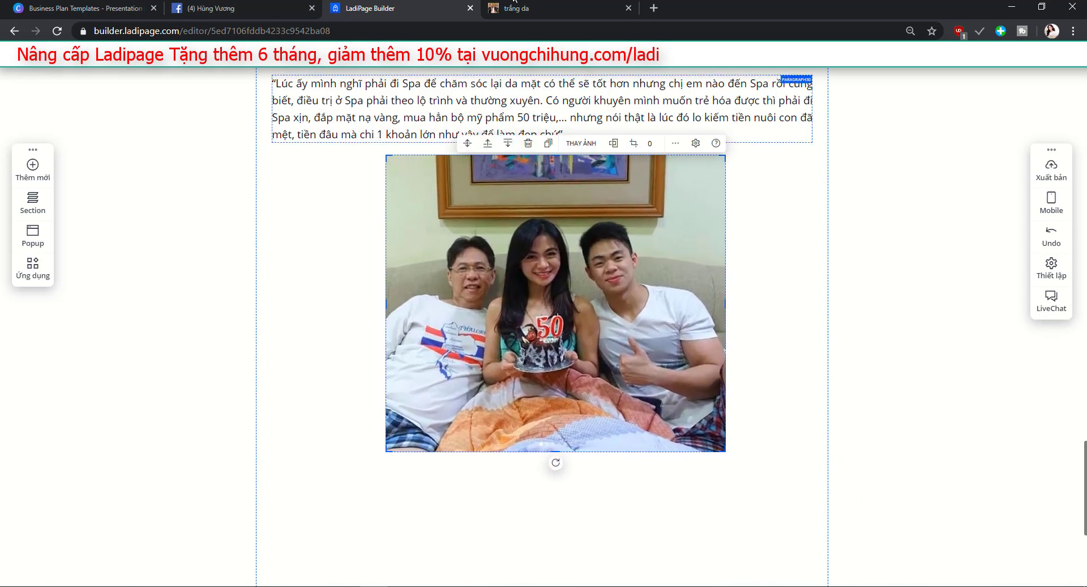
{"action": "left_click", "coordinate": [509, 8]}
Copy the reference photo caption into a new text element placed below the photo.
{"action": "left_click_drag", "start_coordinate": [330, 441], "coordinate": [727, 453]}
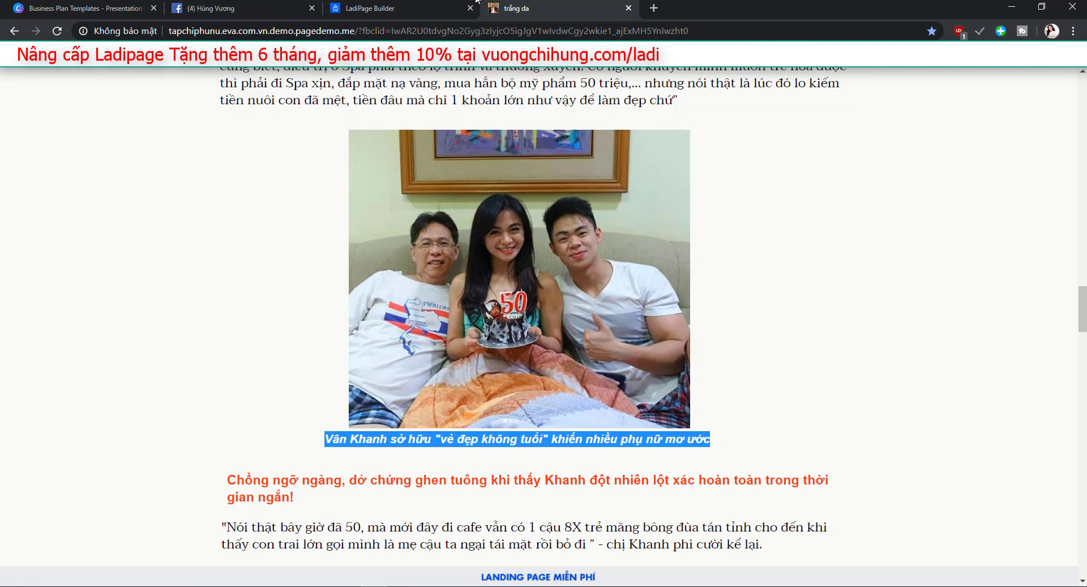
{"action": "left_click", "coordinate": [424, 10]}
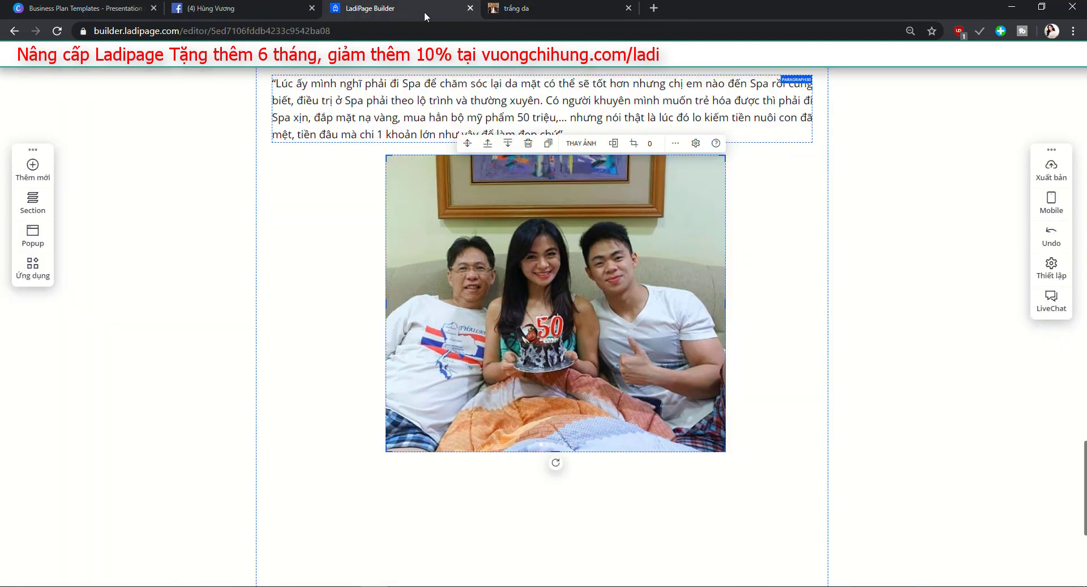
{"action": "left_click", "coordinate": [35, 171]}
{"action": "left_click", "coordinate": [96, 245]}
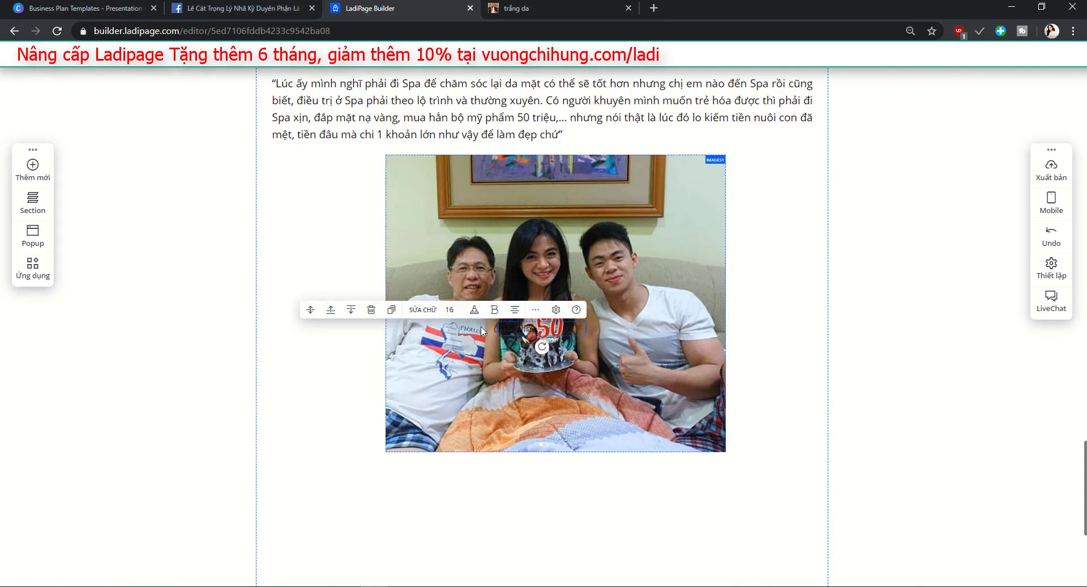
{"action": "key", "text": "ctrl+v"}
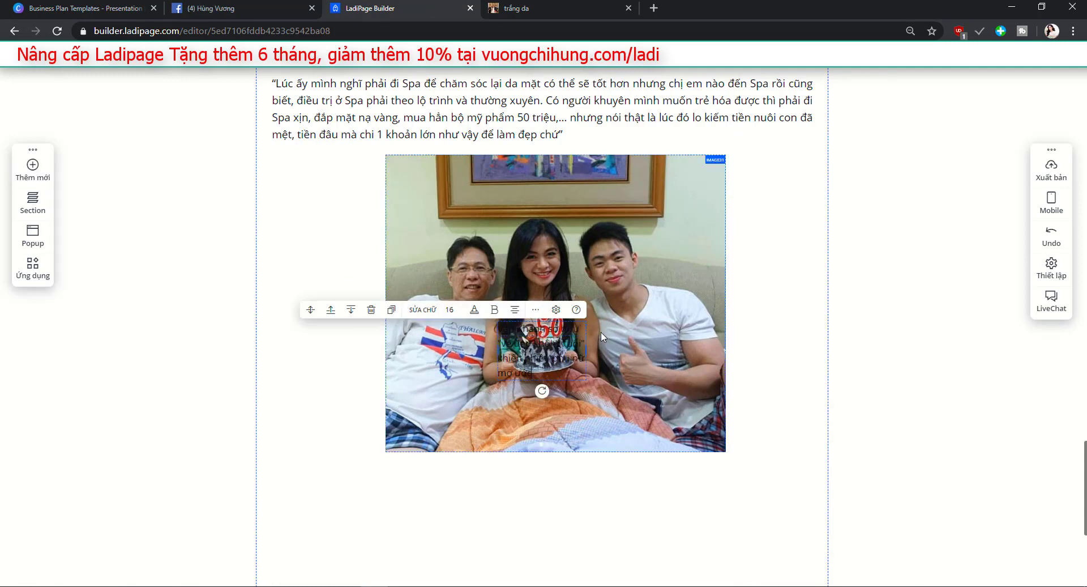
{"action": "left_click_drag", "start_coordinate": [589, 352], "coordinate": [776, 352]}
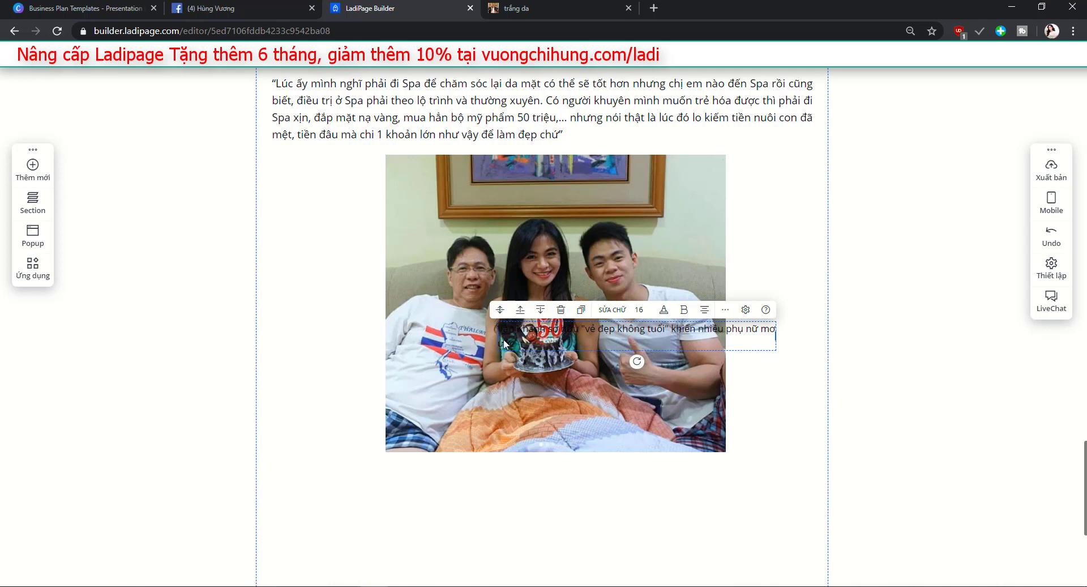
{"action": "left_click_drag", "start_coordinate": [498, 337], "coordinate": [413, 464]}
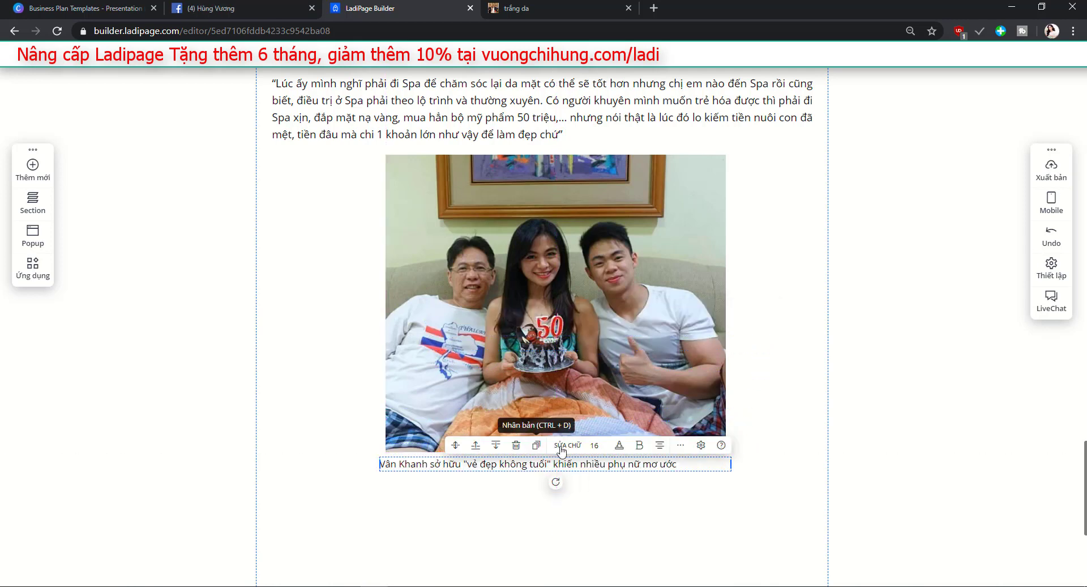
Format the caption as bold, centred 18 px text widened to fit one line.
{"action": "left_click", "coordinate": [605, 443]}
{"action": "left_click", "coordinate": [605, 442]}
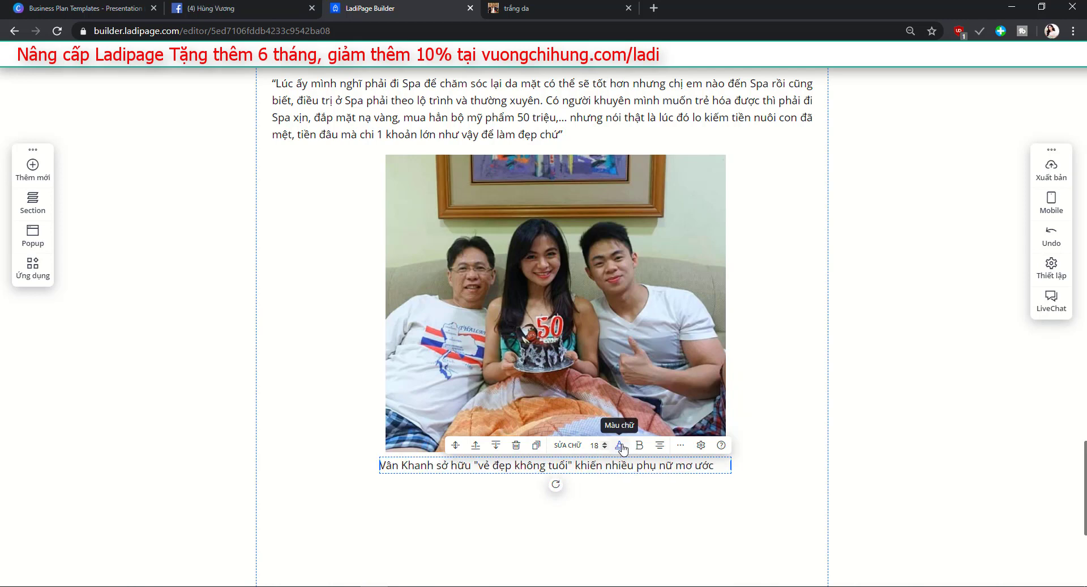
{"action": "left_click", "coordinate": [639, 445]}
{"action": "left_click", "coordinate": [601, 475]}
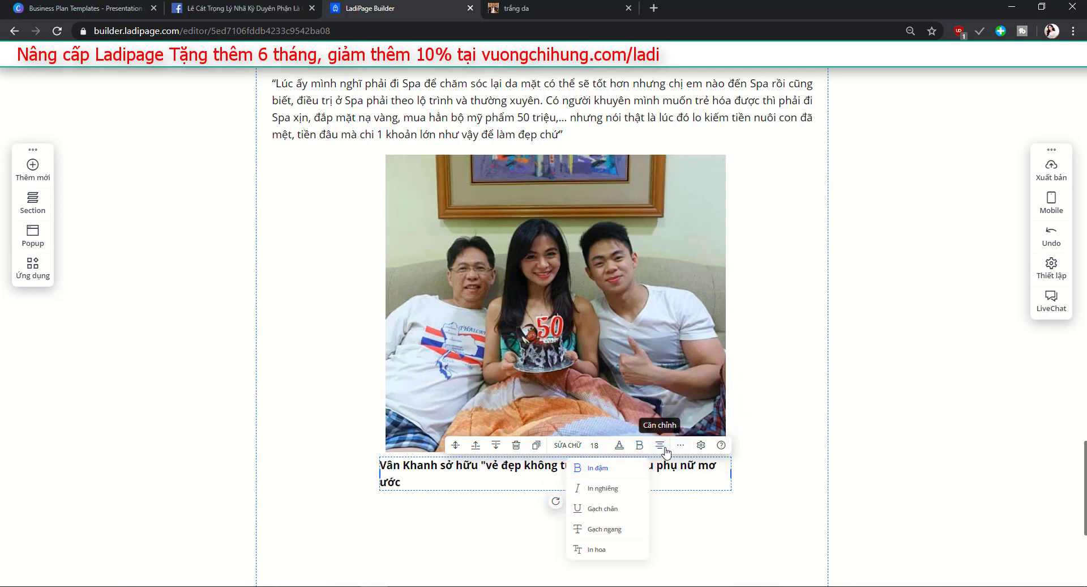
{"action": "left_click", "coordinate": [659, 445]}
{"action": "left_click", "coordinate": [623, 488]}
{"action": "left_click_drag", "start_coordinate": [382, 473], "coordinate": [358, 473]}
{"action": "left_click_drag", "start_coordinate": [732, 472], "coordinate": [754, 471]}
Paste the reference's husband's-jealousy subheading into a new headline widened to one line.
{"action": "left_click", "coordinate": [542, 7]}
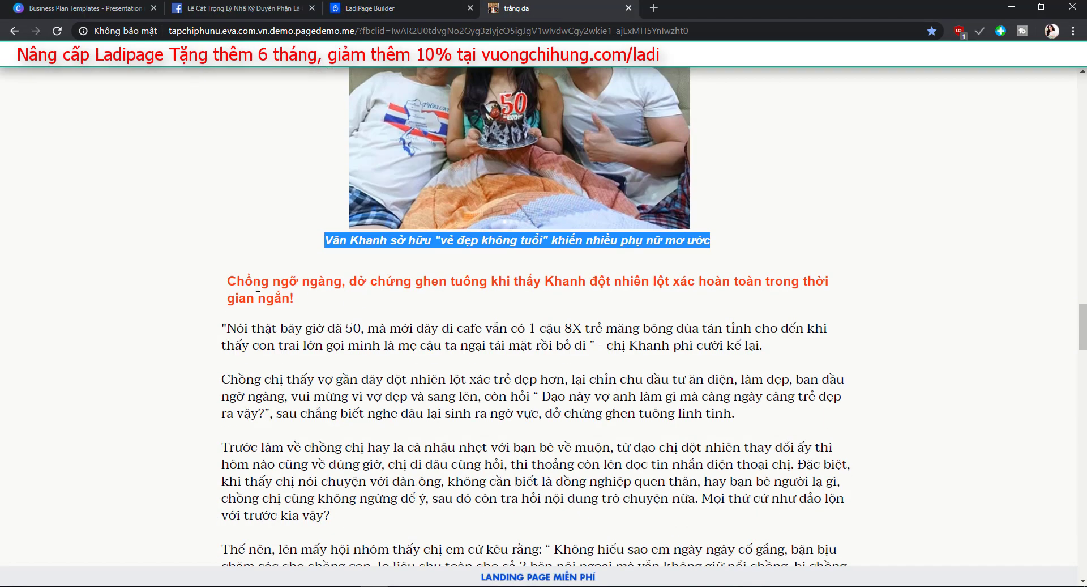
{"action": "left_click_drag", "start_coordinate": [295, 301], "coordinate": [237, 278]}
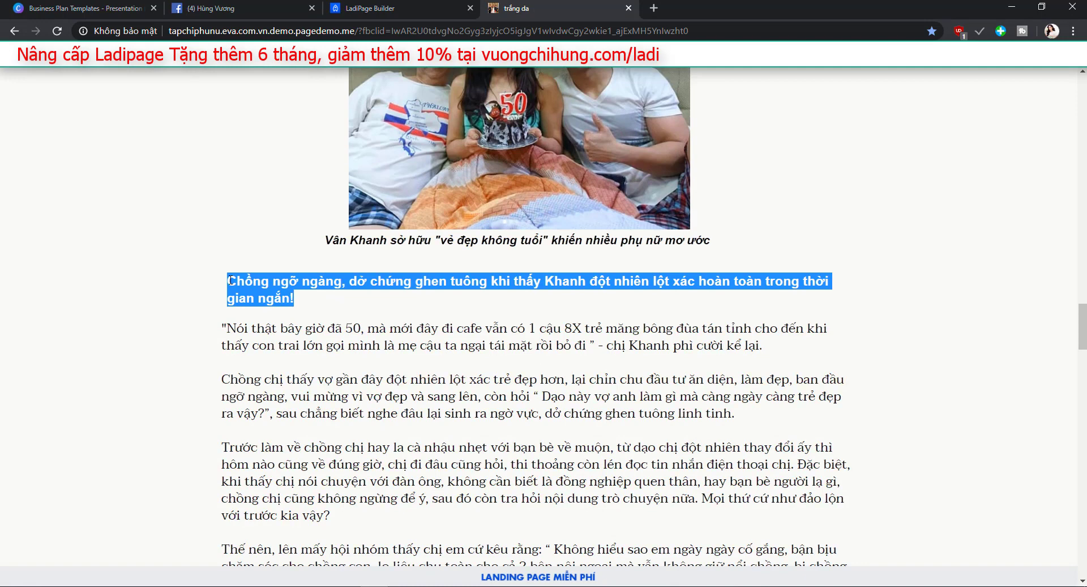
{"action": "left_click", "coordinate": [368, 8]}
{"action": "scroll", "coordinate": [481, 391], "scroll_direction": "down", "scroll_amount": 5}
{"action": "left_click", "coordinate": [485, 313]}
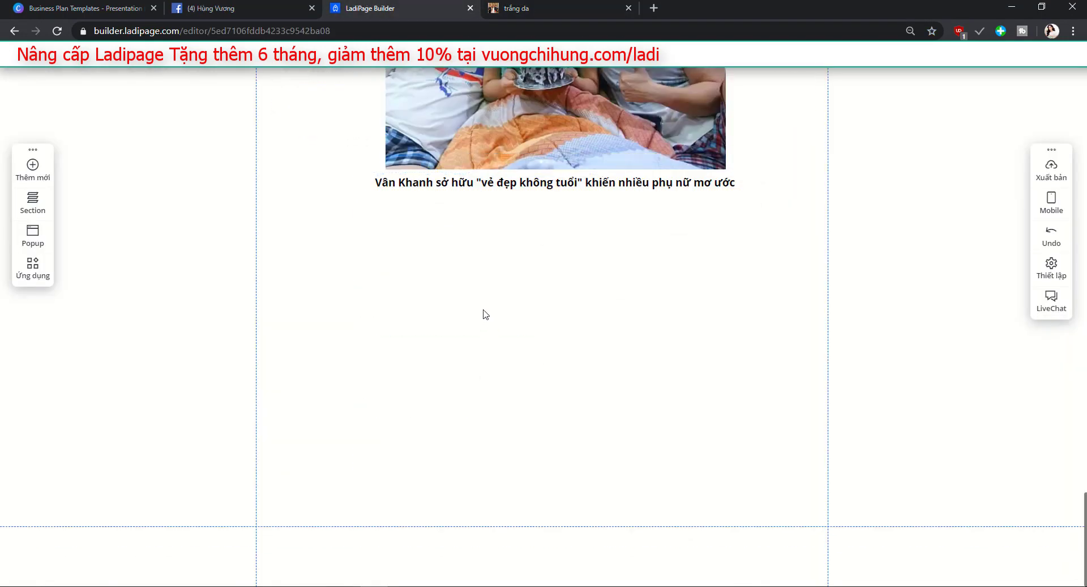
{"action": "left_click", "coordinate": [51, 179]}
{"action": "left_click", "coordinate": [84, 244]}
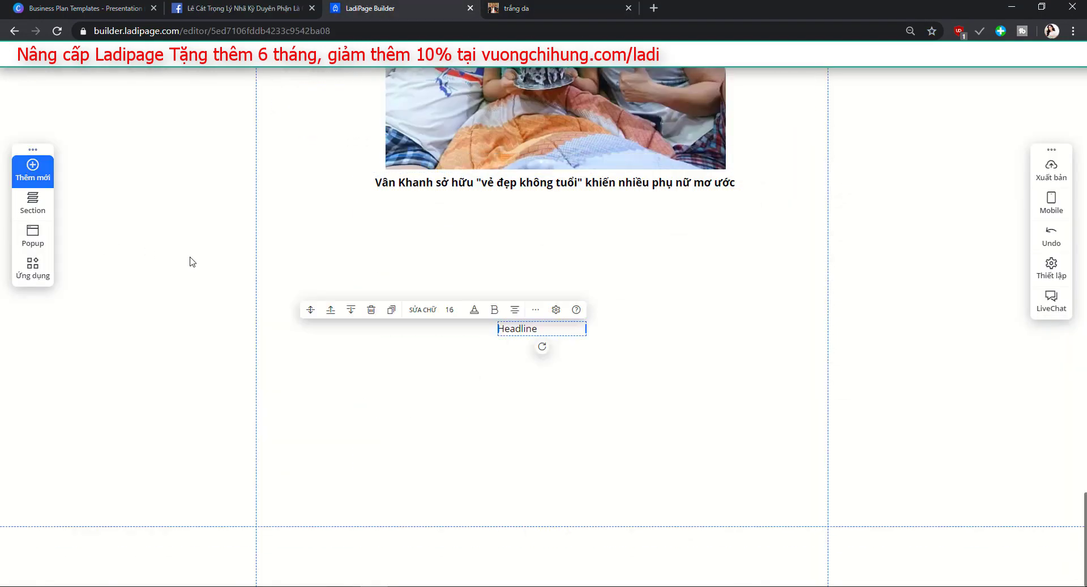
{"action": "double_click", "coordinate": [535, 333]}
{"action": "type", "text": "Chồng ngỡ ngàng, dở chứng ghen tuông khi thấy Khanh đột nhiên lột xác hoàn toàn trong thời gian ngắn!"}
{"action": "left_click", "coordinate": [623, 411]}
{"action": "left_click_drag", "start_coordinate": [498, 367], "coordinate": [271, 323]}
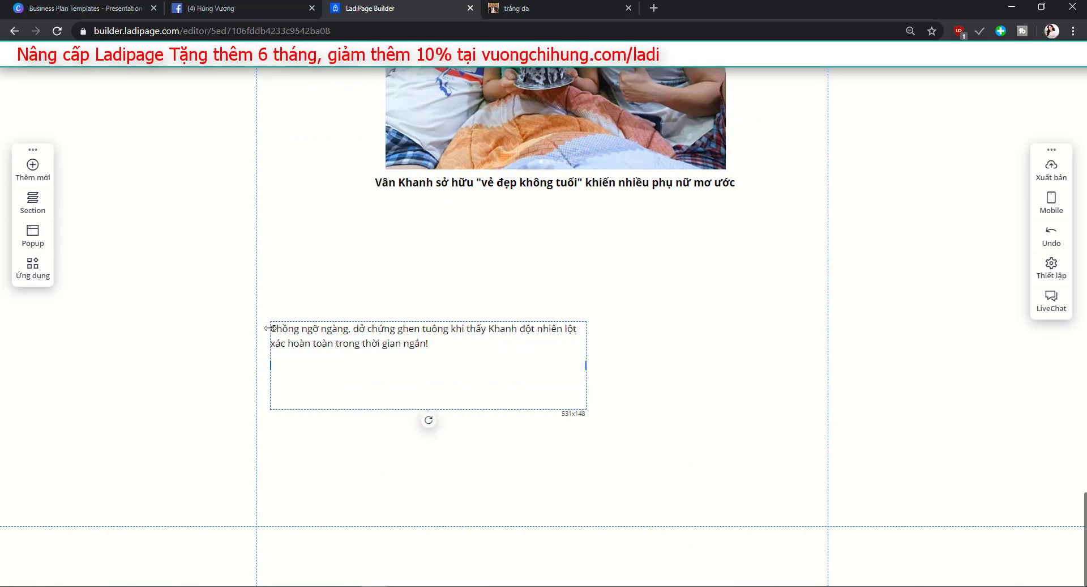
{"action": "left_click_drag", "start_coordinate": [606, 336], "coordinate": [820, 337]}
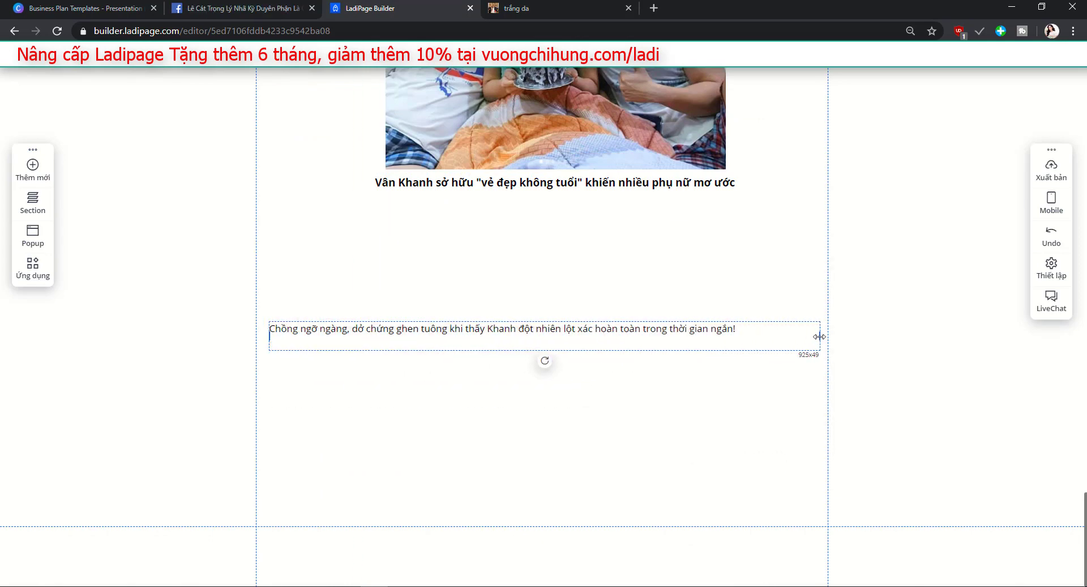
Raise the subheading's font size to 29 px.
{"action": "left_click", "coordinate": [686, 309]}
{"action": "left_click", "coordinate": [686, 308]}
{"action": "left_click", "coordinate": [686, 309]}
{"action": "left_click", "coordinate": [687, 308]}
{"action": "left_click", "coordinate": [686, 309]}
{"action": "left_click", "coordinate": [687, 308]}
{"action": "left_click", "coordinate": [687, 309]}
{"action": "left_click", "coordinate": [687, 309]}
{"action": "left_click", "coordinate": [686, 309]}
{"action": "left_click", "coordinate": [687, 309]}
{"action": "left_click", "coordinate": [687, 309]}
{"action": "left_click", "coordinate": [687, 309]}
{"action": "left_click", "coordinate": [687, 309]}
Make the subheading bold and magenta and move it up under the caption.
{"action": "left_click", "coordinate": [720, 309]}
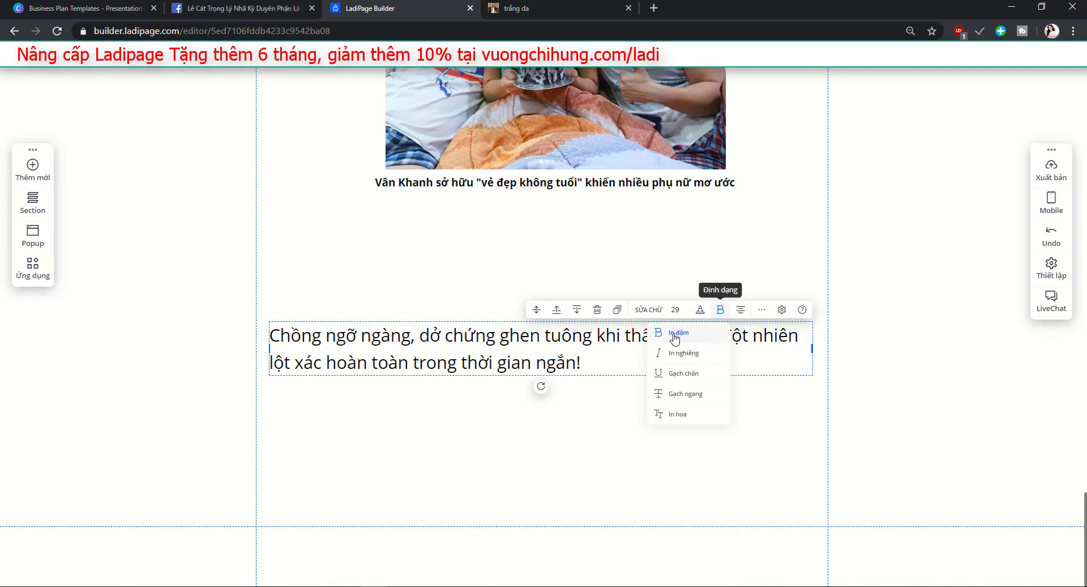
{"action": "left_click", "coordinate": [676, 333]}
{"action": "left_click", "coordinate": [701, 311]}
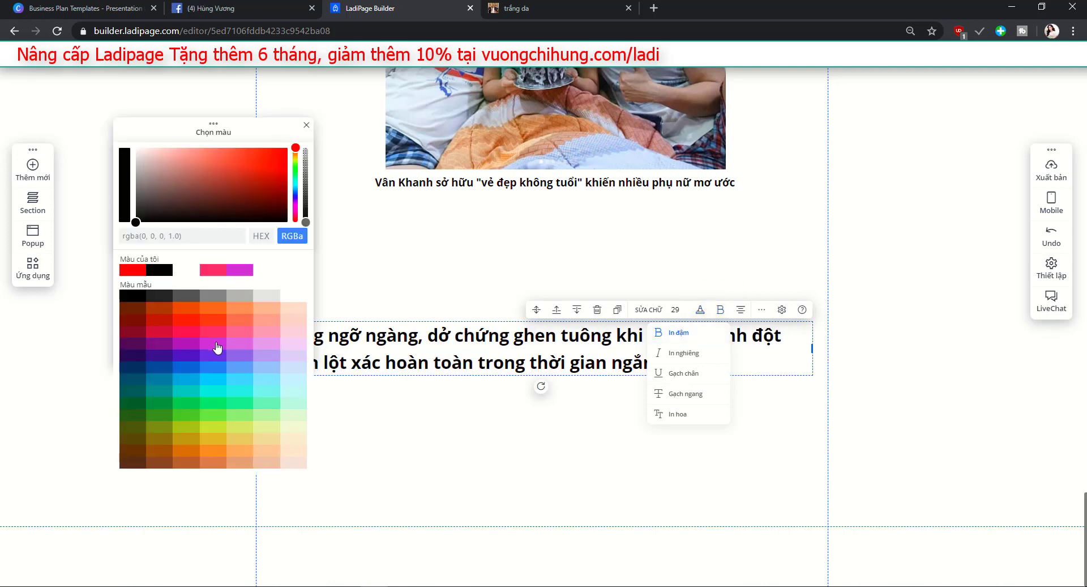
{"action": "left_click", "coordinate": [218, 346]}
{"action": "left_click", "coordinate": [490, 355]}
{"action": "left_click_drag", "start_coordinate": [490, 355], "coordinate": [485, 238]}
{"action": "left_click", "coordinate": [512, 8]}
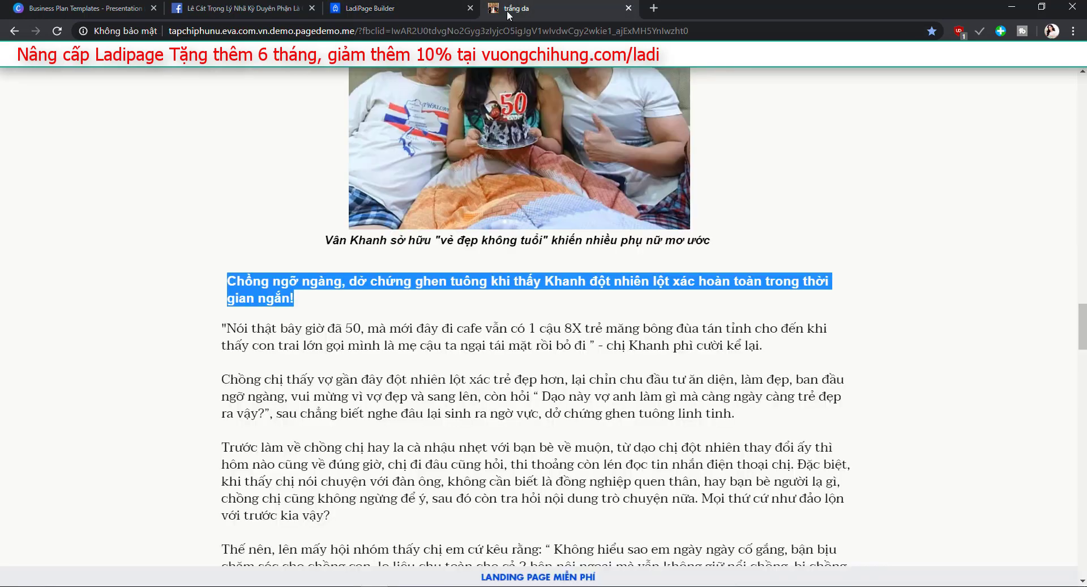
{"action": "scroll", "coordinate": [413, 321], "scroll_direction": "down", "scroll_amount": 3}
Replace the quote box text with the reference's next two paragraphs, under the pink heading.
{"action": "left_click_drag", "start_coordinate": [225, 128], "coordinate": [758, 236]}
{"action": "key", "text": "ctrl+c"}
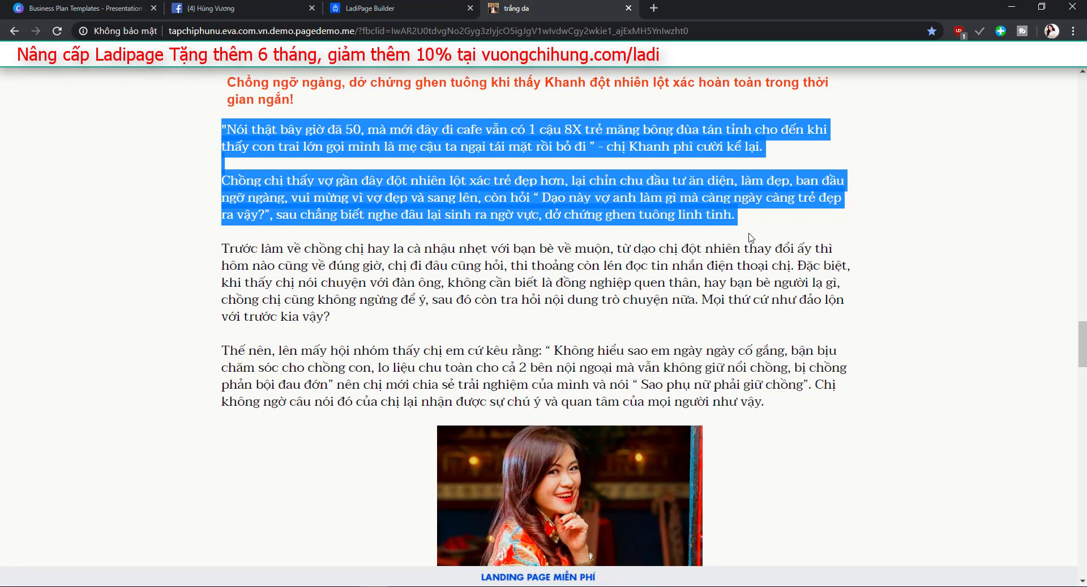
{"action": "left_click", "coordinate": [396, 8]}
{"action": "scroll", "coordinate": [620, 343], "scroll_direction": "up", "scroll_amount": 5}
{"action": "left_click", "coordinate": [708, 224]}
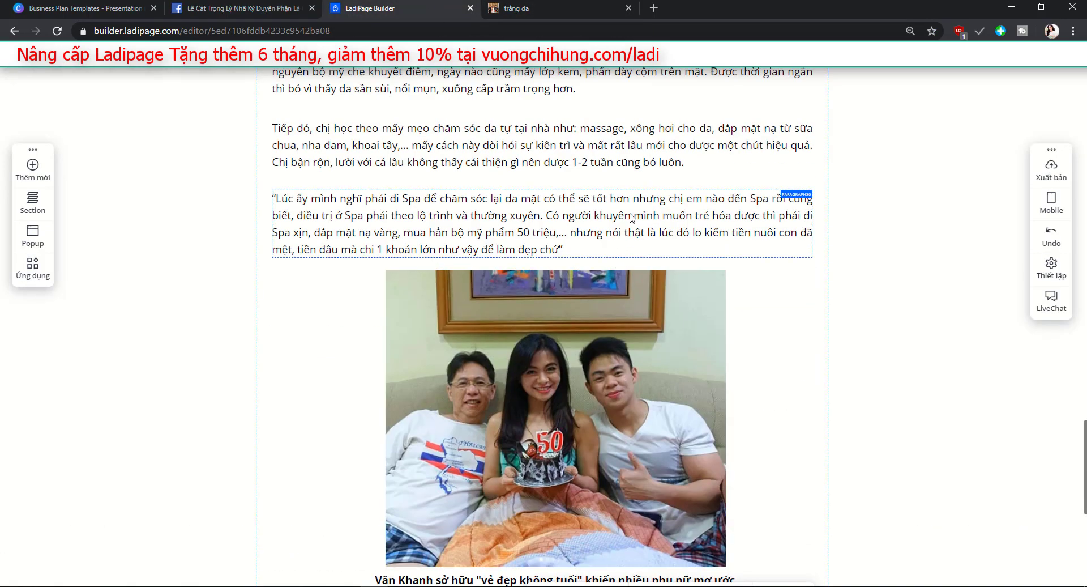
{"action": "left_click_drag", "start_coordinate": [629, 229], "coordinate": [355, 325]}
{"action": "key", "text": "ctrl+a"}
{"action": "key", "text": "ctrl+v"}
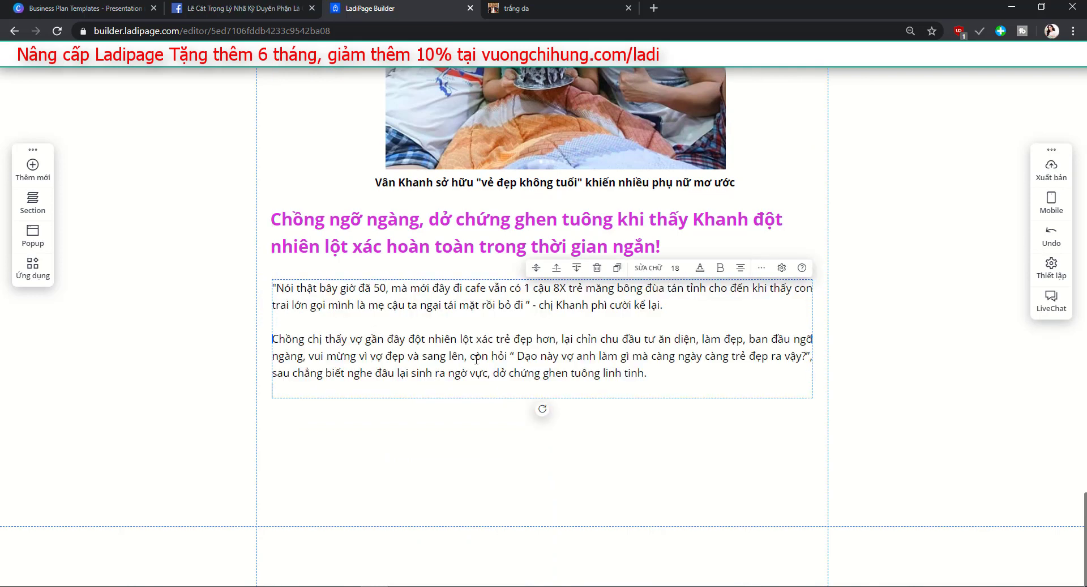
{"action": "left_click", "coordinate": [593, 435]}
{"action": "left_click_drag", "start_coordinate": [606, 328], "coordinate": [606, 321]}
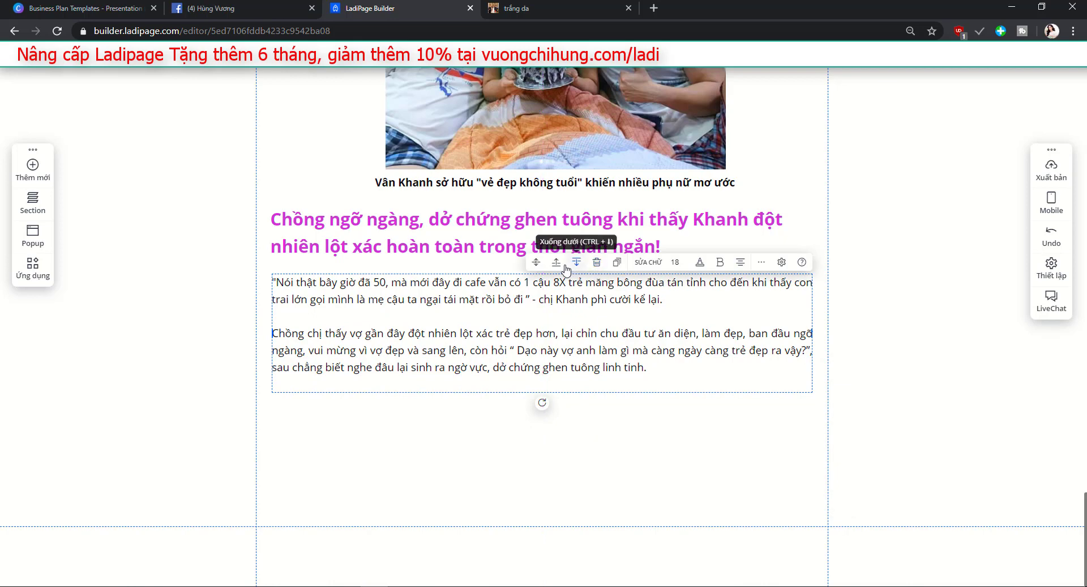
Duplicate the paragraph box below, extend the section, and fill it with the next paragraph.
{"action": "left_click", "coordinate": [617, 261]}
{"action": "left_click_drag", "start_coordinate": [580, 526], "coordinate": [578, 586]}
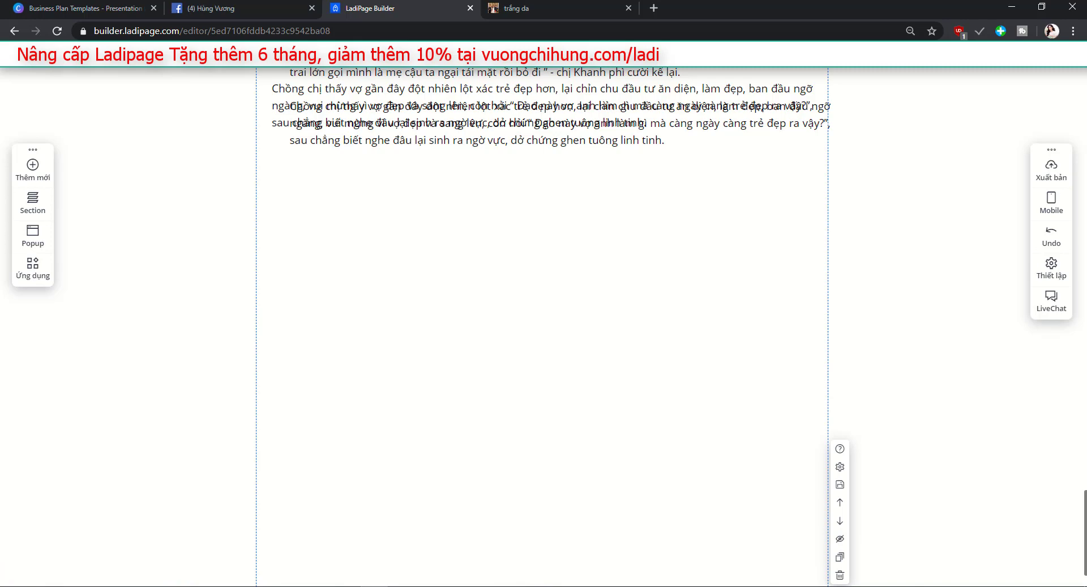
{"action": "left_click_drag", "start_coordinate": [515, 148], "coordinate": [497, 238]}
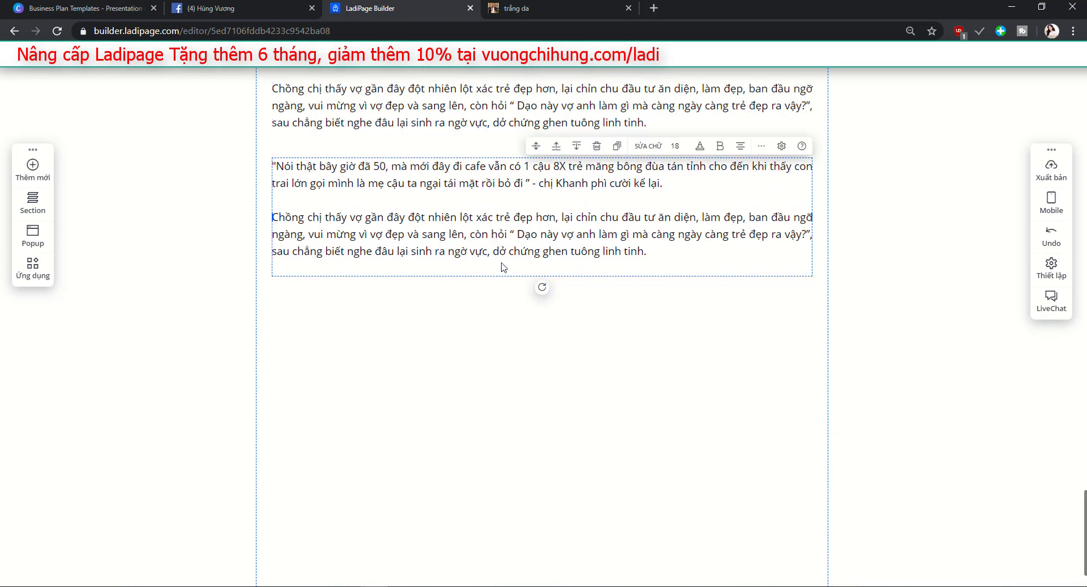
{"action": "scroll", "coordinate": [518, 286], "scroll_direction": "up", "scroll_amount": 3}
{"action": "left_click", "coordinate": [538, 8]}
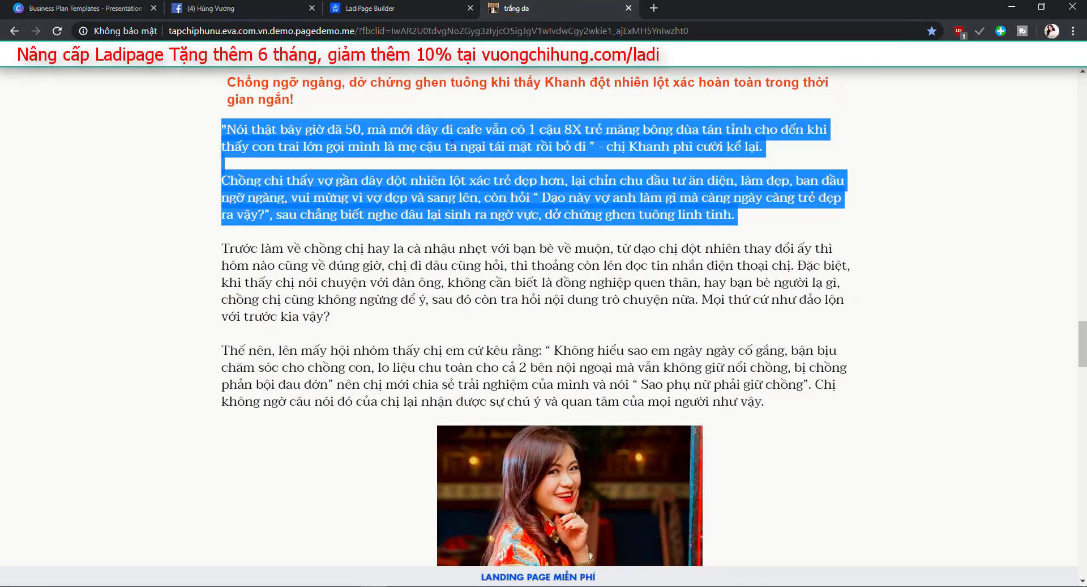
{"action": "left_click_drag", "start_coordinate": [225, 248], "coordinate": [355, 318]}
{"action": "key", "text": "ctrl+c"}
{"action": "left_click", "coordinate": [368, 8]}
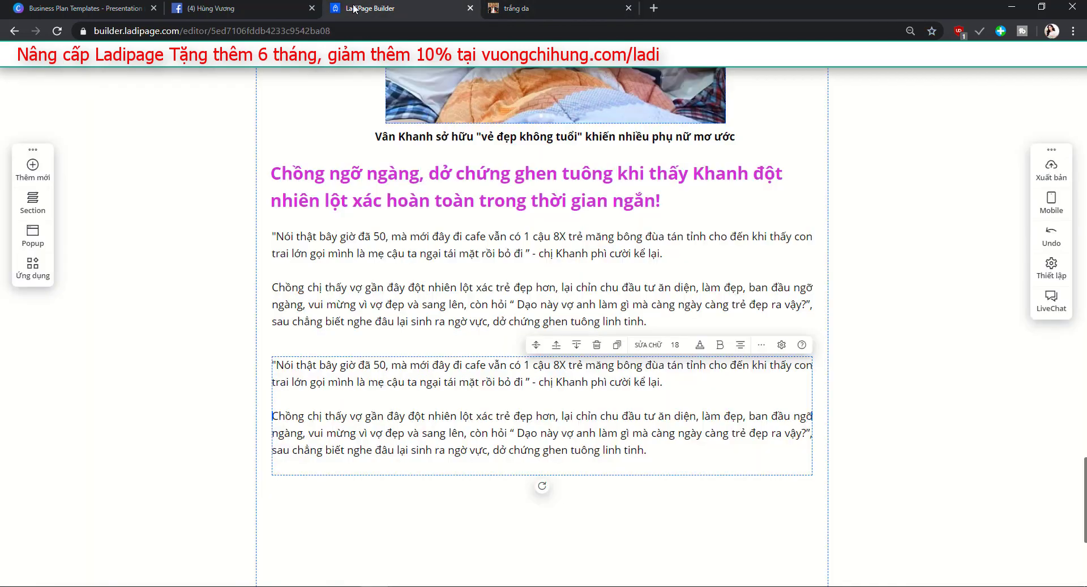
{"action": "double_click", "coordinate": [405, 384]}
{"action": "key", "text": "ctrl+v"}
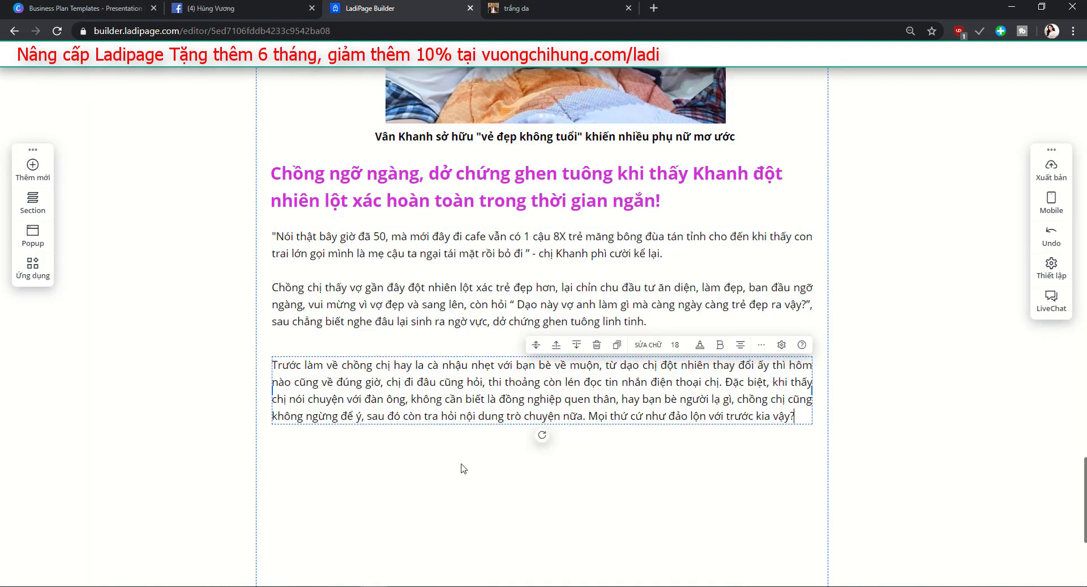
{"action": "left_click", "coordinate": [463, 472]}
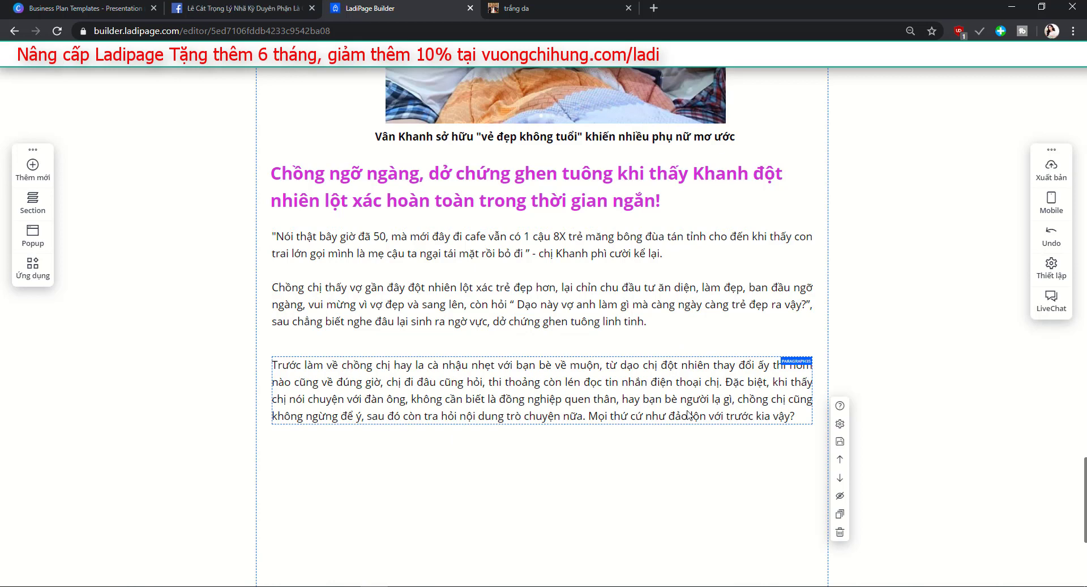
{"action": "left_click_drag", "start_coordinate": [494, 386], "coordinate": [497, 386]}
Add another duplicated paragraph below containing the text beginning 'Thế nên, lên mấy hội nhóm…'.
{"action": "left_click", "coordinate": [617, 342]}
{"action": "left_click_drag", "start_coordinate": [434, 408], "coordinate": [419, 478]}
{"action": "left_click", "coordinate": [502, 5]}
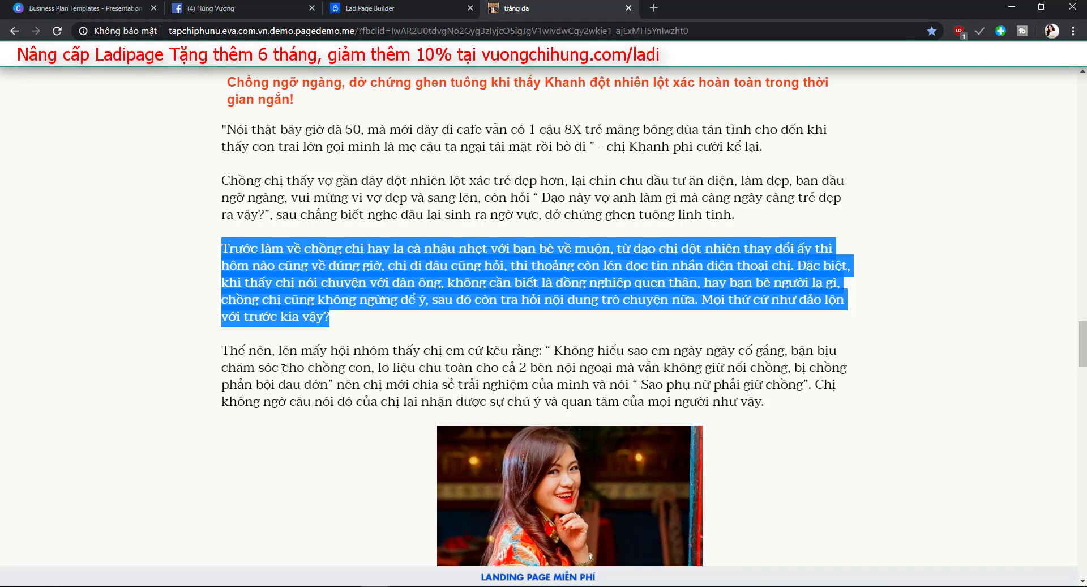
{"action": "left_click_drag", "start_coordinate": [224, 349], "coordinate": [776, 402]}
{"action": "key", "text": "ctrl+c"}
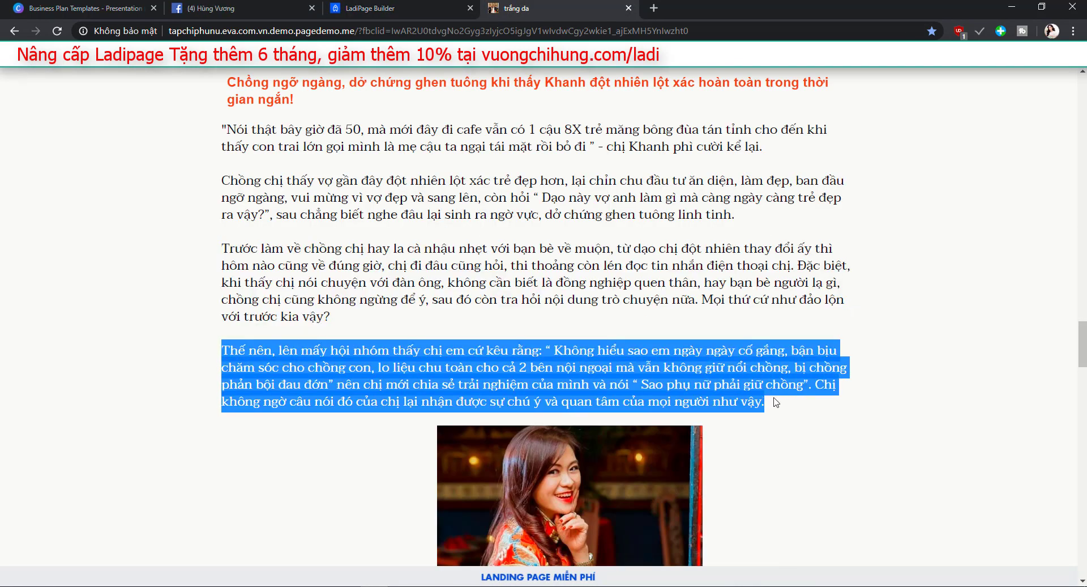
{"action": "left_click", "coordinate": [430, 4]}
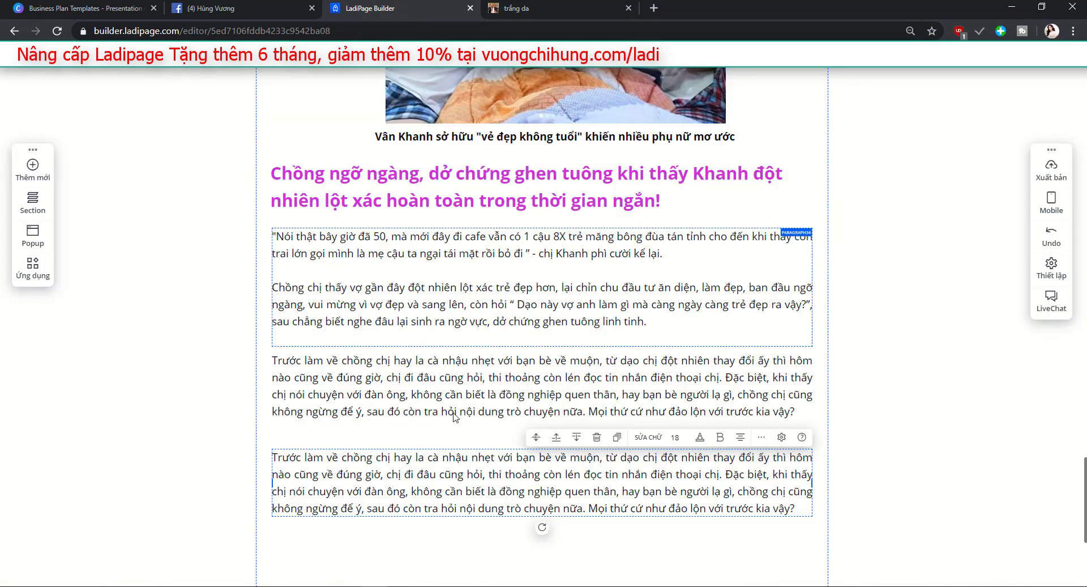
{"action": "double_click", "coordinate": [453, 471]}
{"action": "key", "text": "ctrl+v"}
{"action": "key", "text": "Escape"}
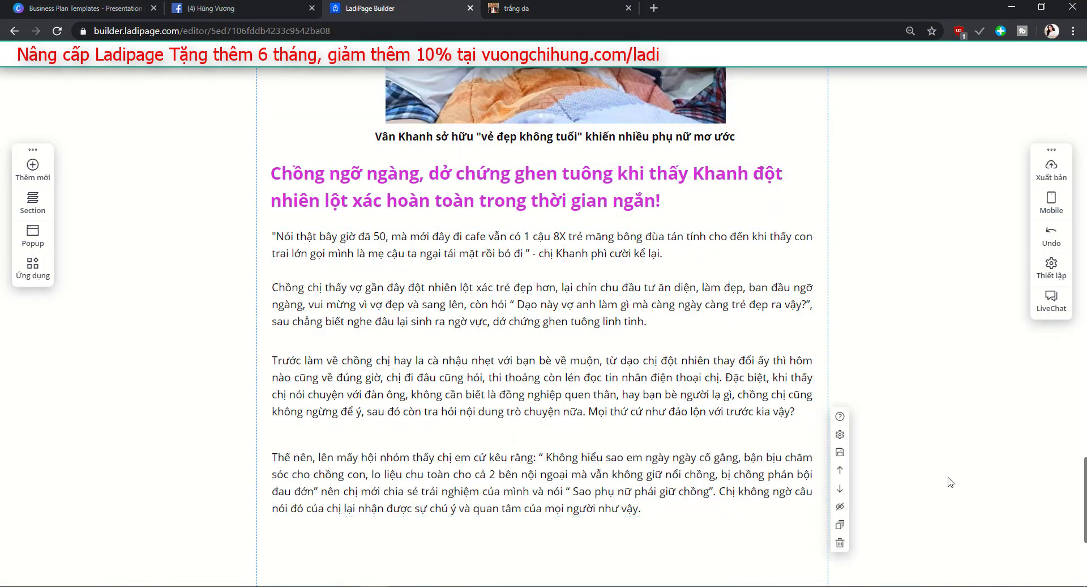
{"action": "scroll", "coordinate": [715, 473], "scroll_direction": "down", "scroll_amount": 5}
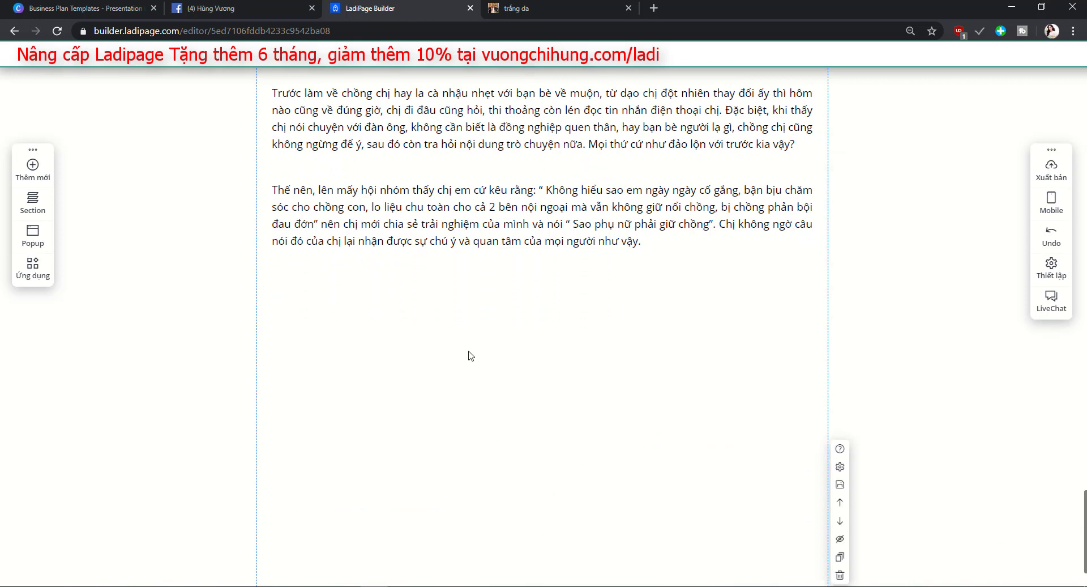
Upload the red-dress photo 7.jpg and insert it into the page.
{"action": "left_click", "coordinate": [571, 3]}
{"action": "scroll", "coordinate": [621, 334], "scroll_direction": "down", "scroll_amount": 3}
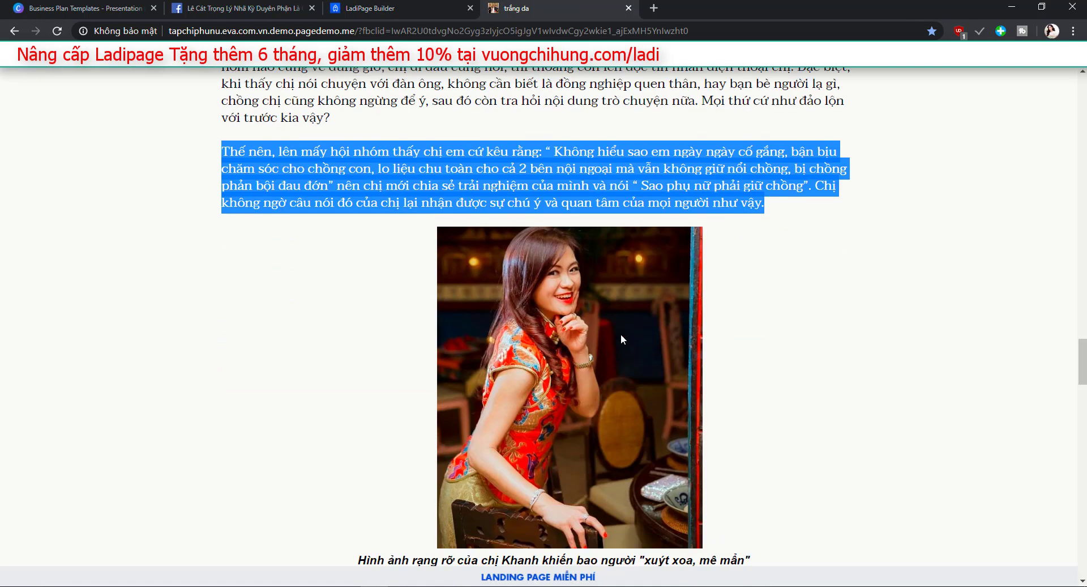
{"action": "left_click", "coordinate": [390, 8]}
{"action": "left_click", "coordinate": [33, 169]}
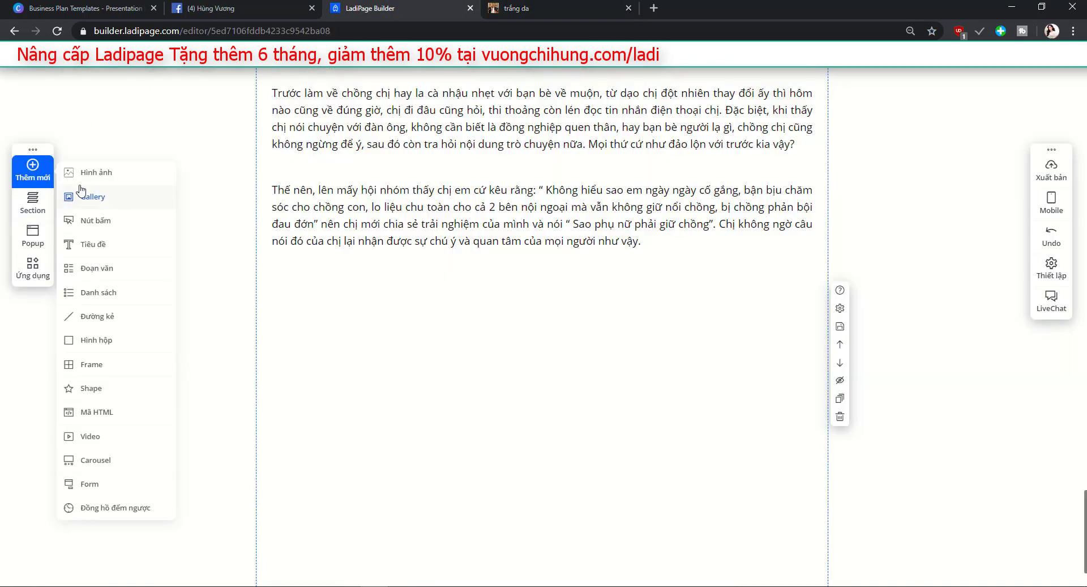
{"action": "left_click", "coordinate": [113, 172]}
{"action": "left_click", "coordinate": [781, 147]}
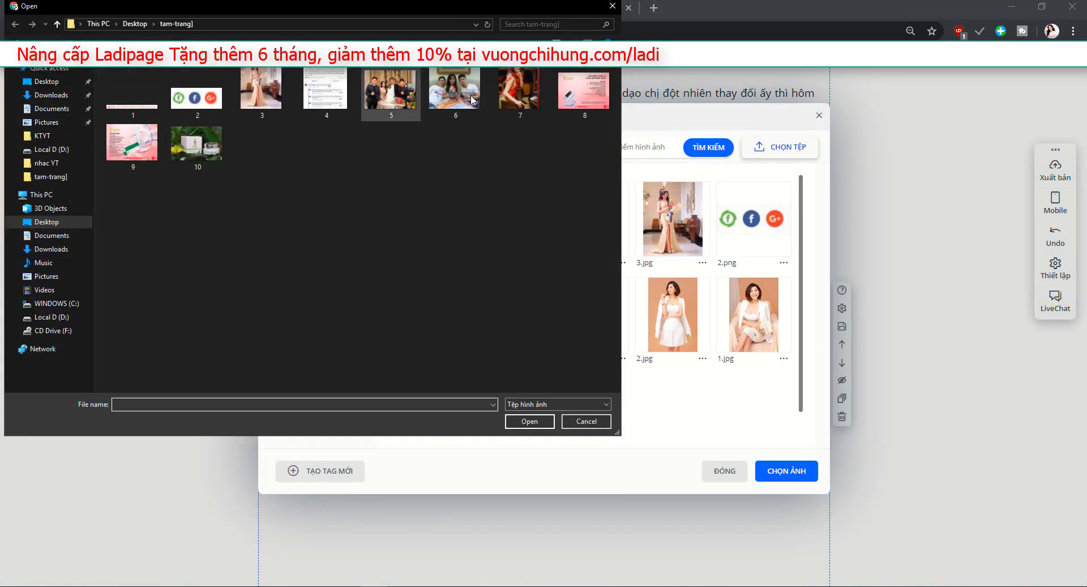
{"action": "left_click", "coordinate": [519, 91]}
{"action": "left_click", "coordinate": [530, 421]}
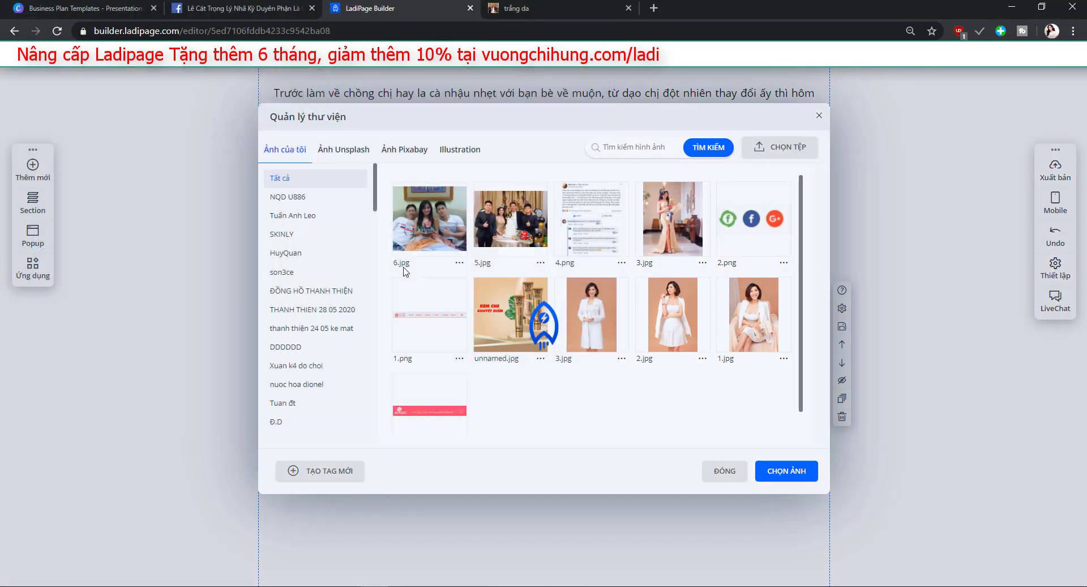
{"action": "left_click", "coordinate": [777, 476]}
Enlarge the red-dress photo beneath the last paragraph and extend the section to fit it.
{"action": "left_click_drag", "start_coordinate": [515, 402], "coordinate": [686, 522]}
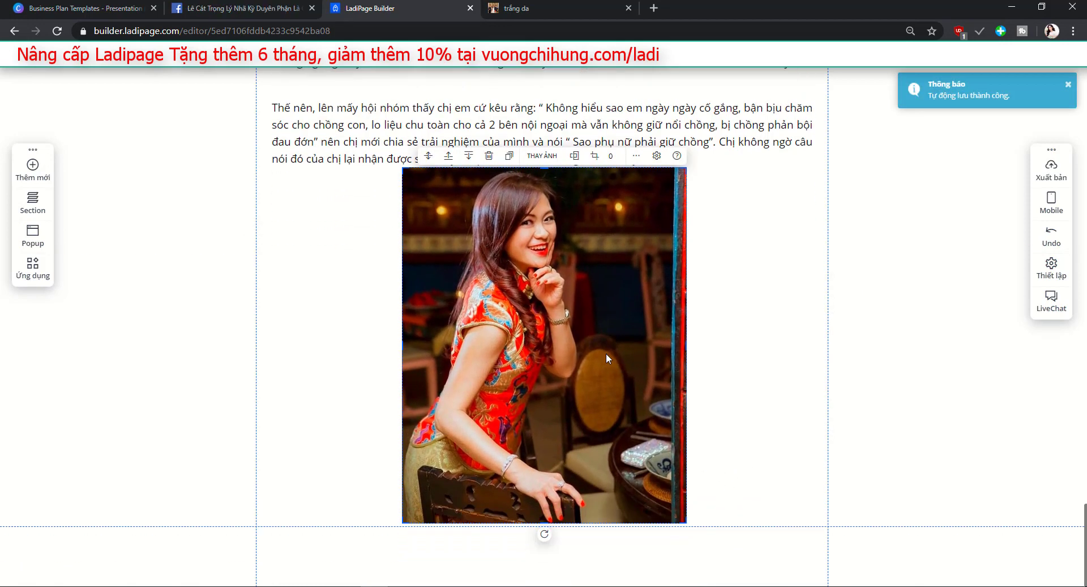
{"action": "left_click", "coordinate": [750, 489]}
{"action": "scroll", "coordinate": [596, 530], "scroll_direction": "down", "scroll_amount": 1}
{"action": "scroll", "coordinate": [623, 544], "scroll_direction": "down", "scroll_amount": 2}
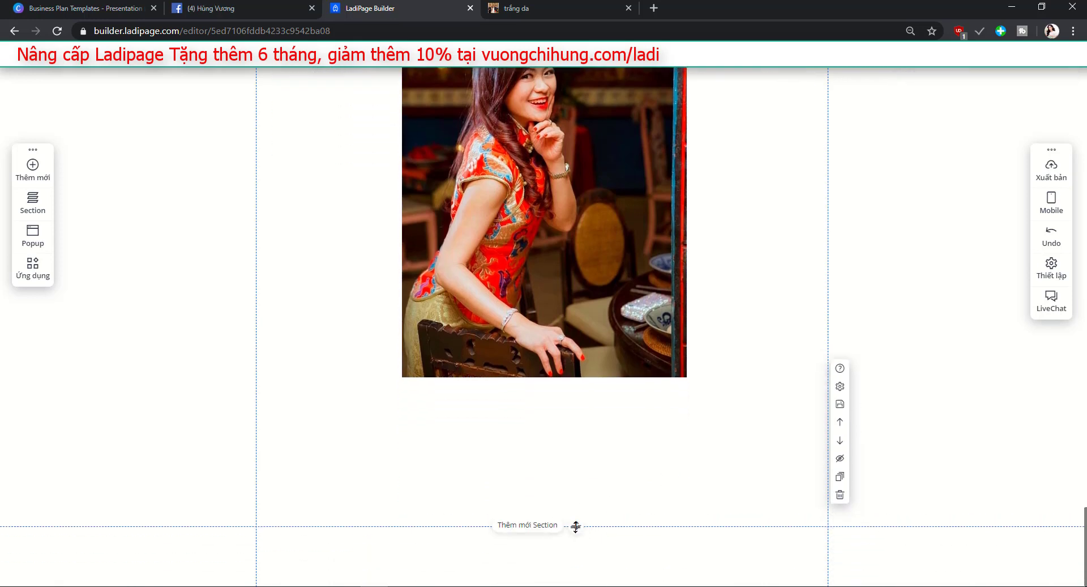
{"action": "scroll", "coordinate": [597, 566], "scroll_direction": "down", "scroll_amount": 1}
{"action": "left_click_drag", "start_coordinate": [578, 529], "coordinate": [583, 572]}
{"action": "scroll", "coordinate": [583, 363], "scroll_direction": "up", "scroll_amount": 5}
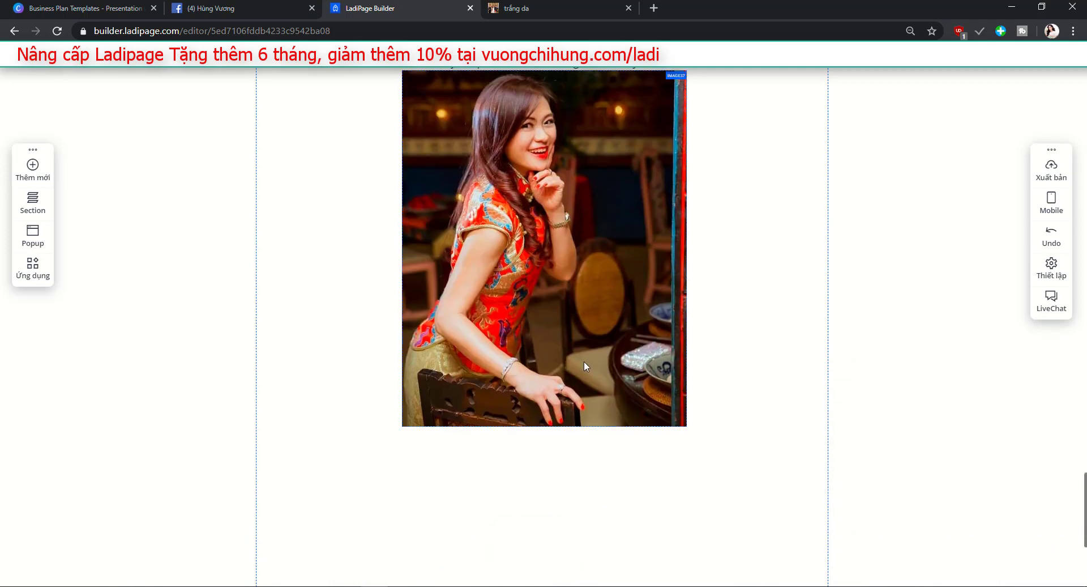
{"action": "left_click_drag", "start_coordinate": [579, 372], "coordinate": [574, 408]}
Paste the reference's 'Hình ảnh rạng rỡ…' photo caption into a new headline element.
{"action": "left_click", "coordinate": [579, 5]}
{"action": "scroll", "coordinate": [430, 308], "scroll_direction": "down", "scroll_amount": 3}
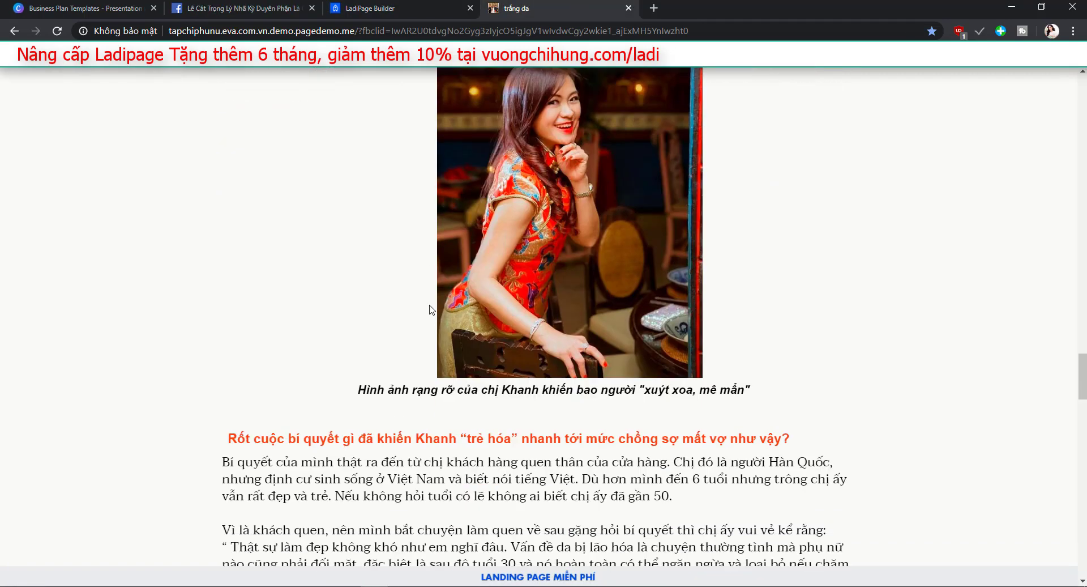
{"action": "left_click_drag", "start_coordinate": [359, 362], "coordinate": [760, 378]}
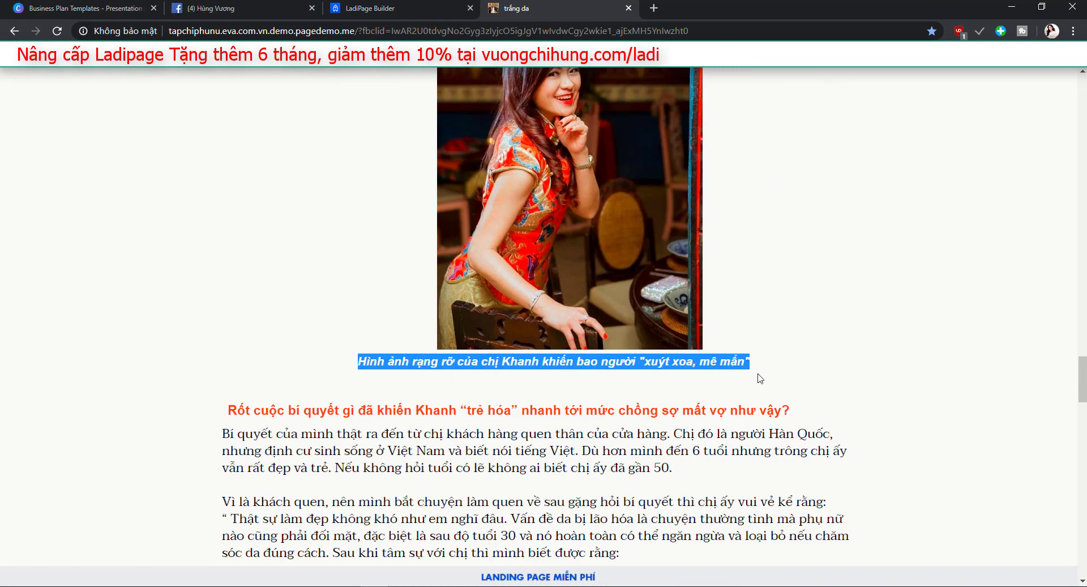
{"action": "left_click", "coordinate": [396, 7]}
{"action": "scroll", "coordinate": [449, 413], "scroll_direction": "down", "scroll_amount": 6}
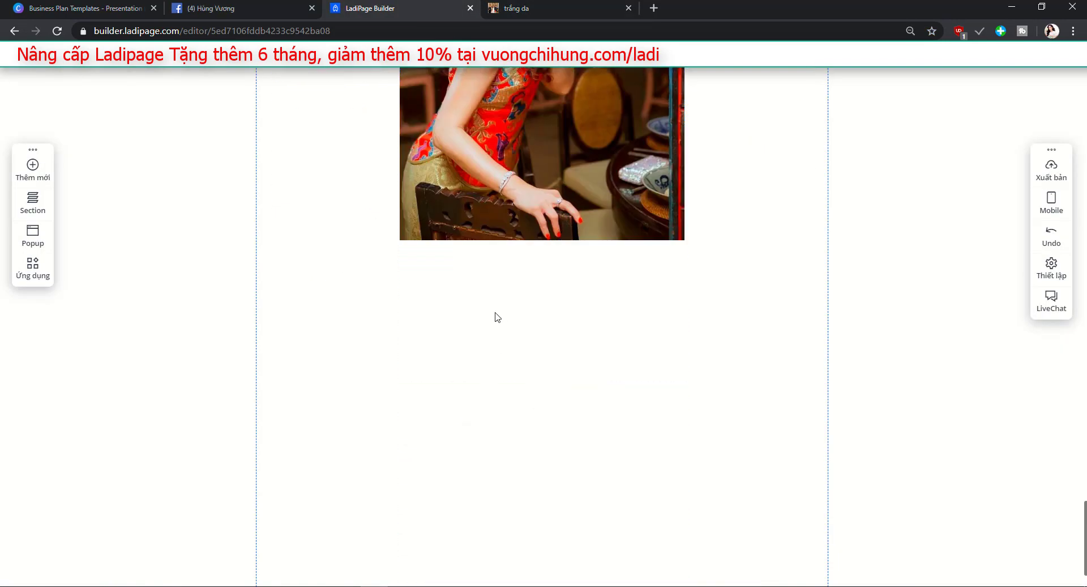
{"action": "left_click", "coordinate": [29, 154]}
{"action": "left_click", "coordinate": [80, 244]}
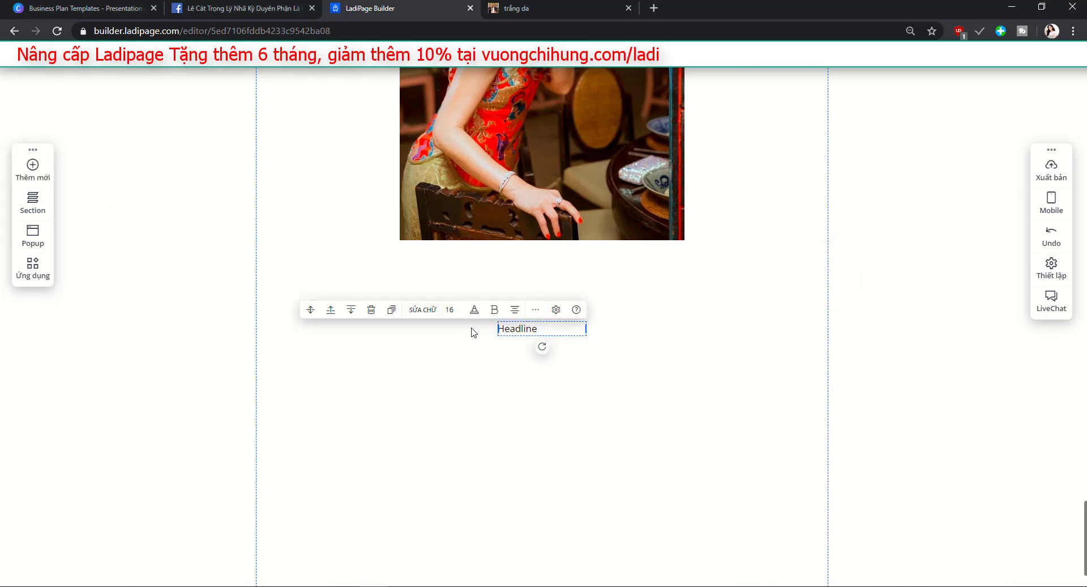
{"action": "double_click", "coordinate": [539, 338]}
{"action": "type", "text": "Hình ảnh rạng rỡ của chị Khanh khiến bao người \"xuýt xoa, mê mẩn\""}
{"action": "left_click", "coordinate": [595, 412]}
{"action": "left_click", "coordinate": [549, 371]}
Set the caption bold, centred, 20 px under the photo, then select the 'Rốt cuộc bí quyết' heading.
{"action": "left_click_drag", "start_coordinate": [499, 355], "coordinate": [313, 339]}
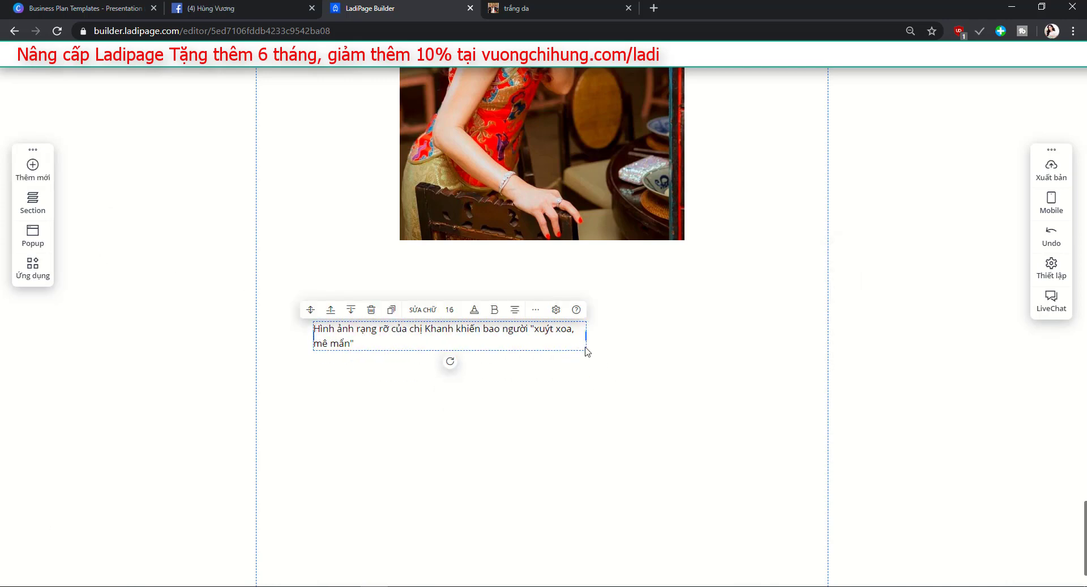
{"action": "left_click_drag", "start_coordinate": [586, 339], "coordinate": [742, 335]}
{"action": "left_click_drag", "start_coordinate": [670, 338], "coordinate": [675, 258]}
{"action": "left_click", "coordinate": [679, 236]}
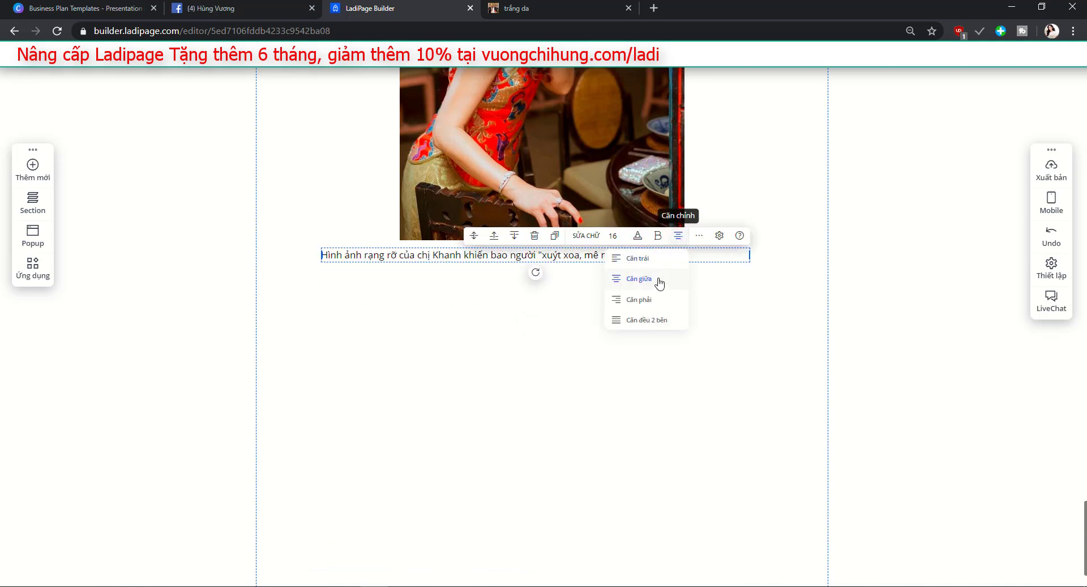
{"action": "left_click", "coordinate": [657, 280]}
{"action": "left_click", "coordinate": [623, 233]}
{"action": "left_click", "coordinate": [623, 233]}
{"action": "left_click", "coordinate": [623, 233]}
{"action": "left_click", "coordinate": [624, 233]}
{"action": "left_click", "coordinate": [657, 236]}
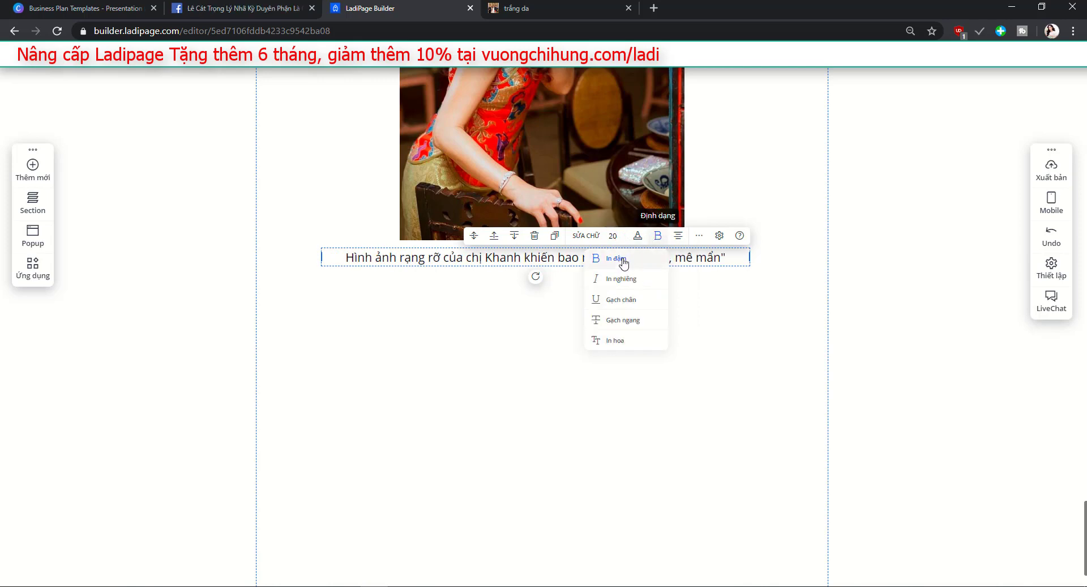
{"action": "left_click", "coordinate": [624, 261]}
{"action": "left_click", "coordinate": [512, 8]}
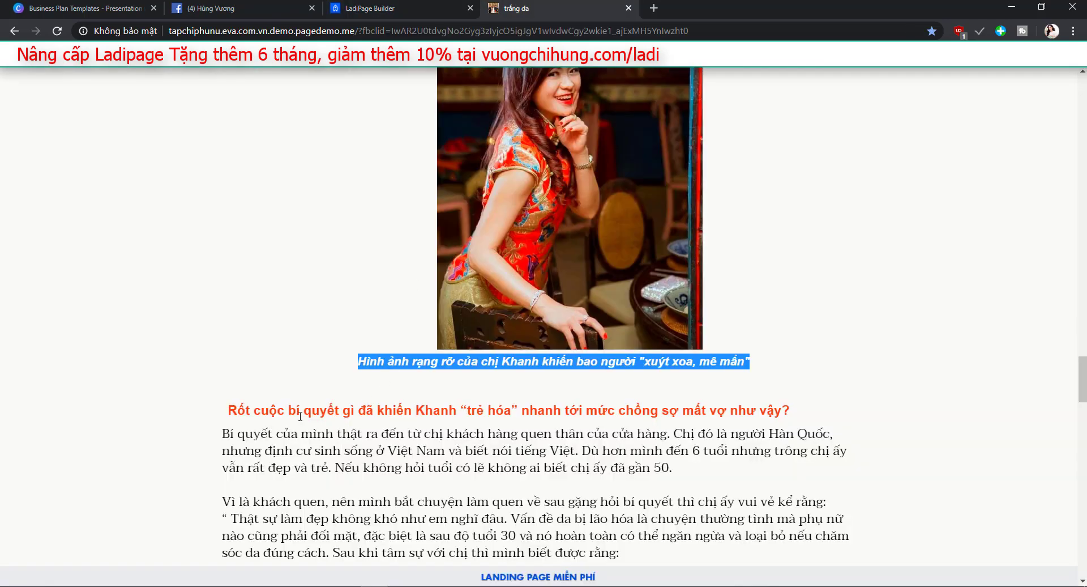
{"action": "left_click_drag", "start_coordinate": [234, 414], "coordinate": [836, 410]}
{"action": "key", "text": "ctrl+c"}
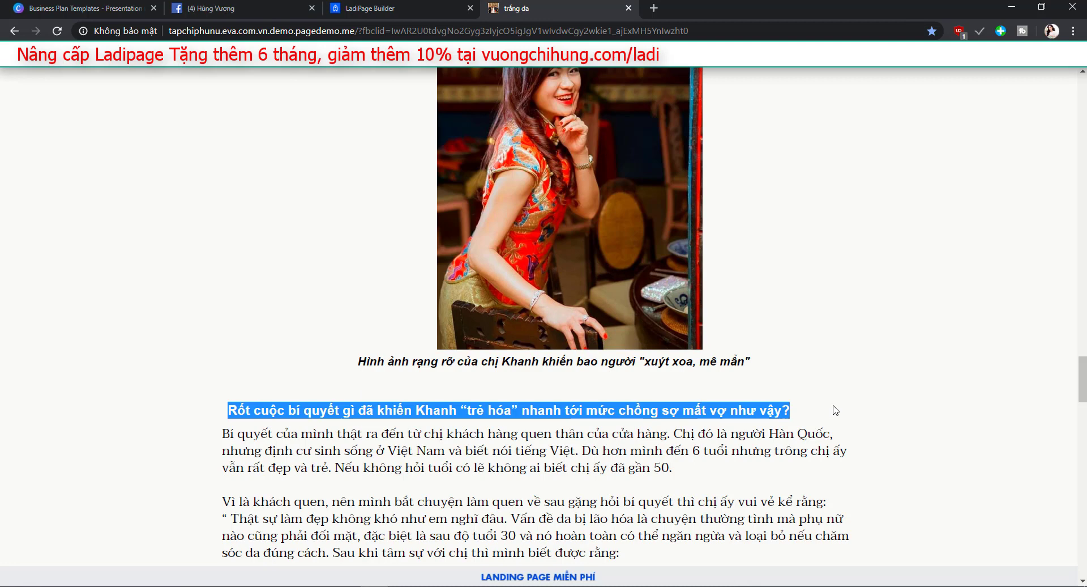
Add a headline element with the pasted 'Rốt cuộc bí quyết…' question, widened and placed under the photo caption.
{"action": "left_click", "coordinate": [435, 9]}
{"action": "left_click", "coordinate": [382, 368]}
{"action": "left_click", "coordinate": [32, 169]}
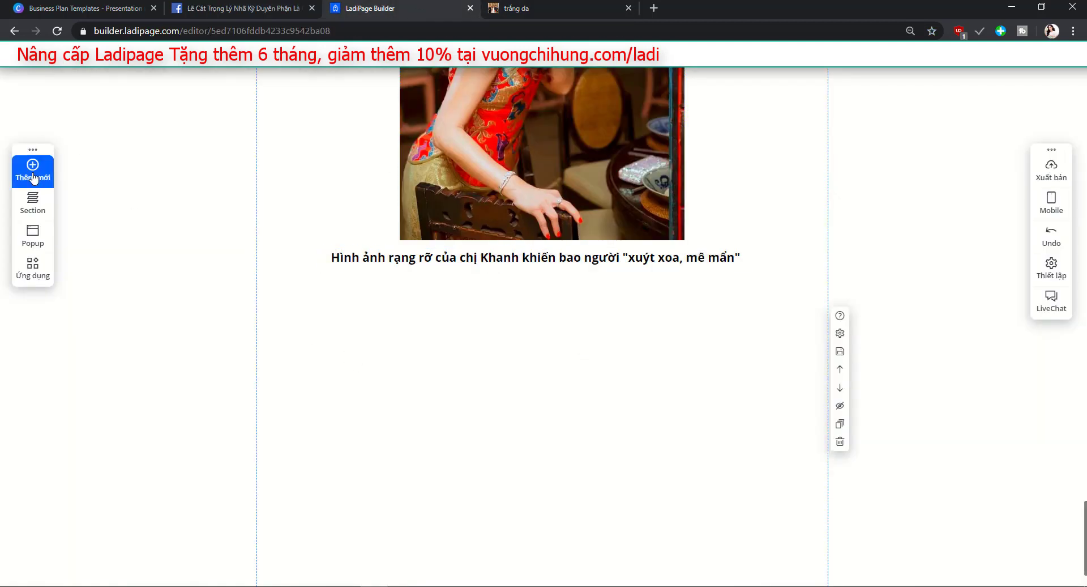
{"action": "left_click", "coordinate": [77, 245]}
{"action": "double_click", "coordinate": [536, 335]}
{"action": "key", "text": "ctrl+v"}
{"action": "left_click_drag", "start_coordinate": [589, 357], "coordinate": [815, 342]}
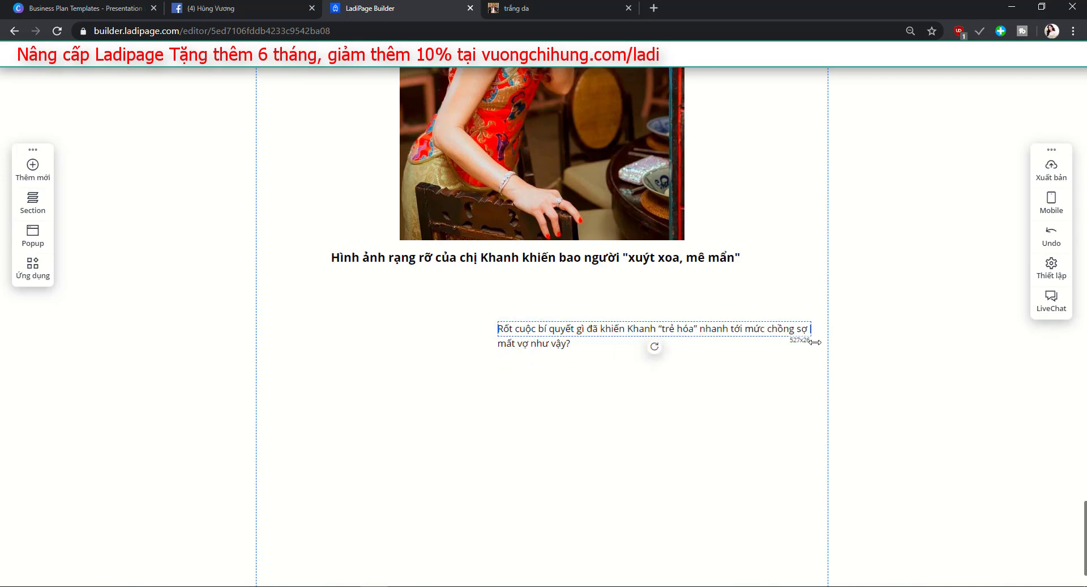
{"action": "left_click_drag", "start_coordinate": [500, 339], "coordinate": [276, 338]}
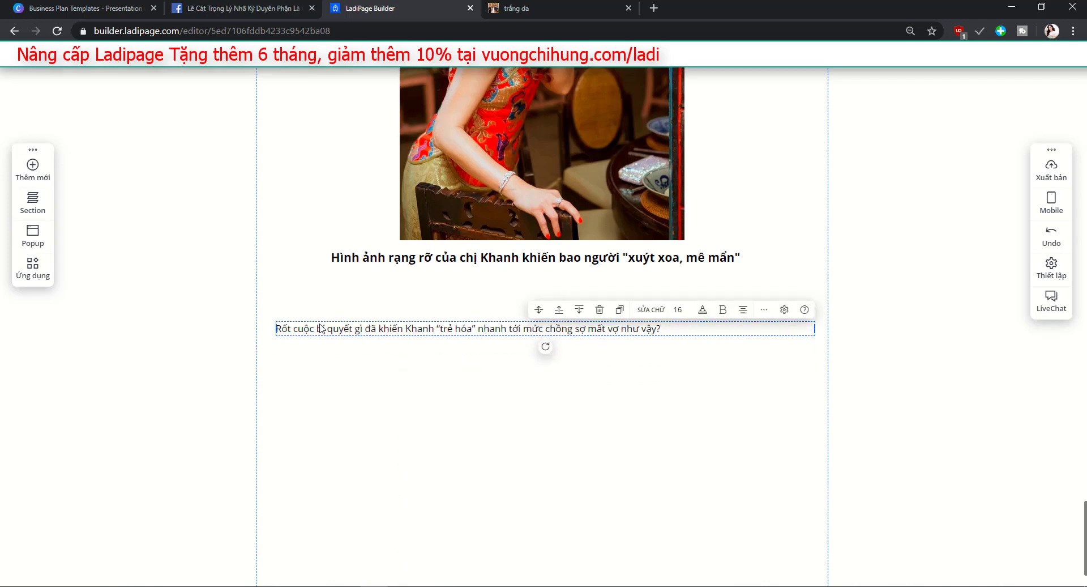
{"action": "left_click_drag", "start_coordinate": [323, 313], "coordinate": [320, 280]}
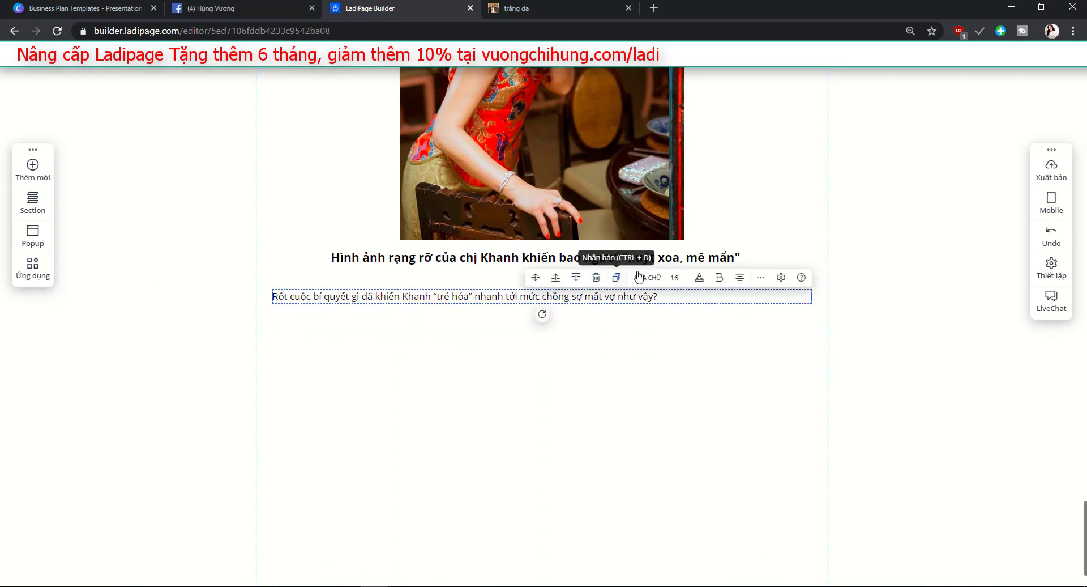
Format the question heading at font size 29, bold, in orange.
{"action": "left_click", "coordinate": [686, 277]}
{"action": "left_click", "coordinate": [686, 277]}
{"action": "left_click", "coordinate": [686, 277]}
{"action": "left_click", "coordinate": [686, 277]}
{"action": "left_click", "coordinate": [686, 277]}
{"action": "left_click", "coordinate": [686, 277]}
{"action": "left_click", "coordinate": [686, 277]}
{"action": "left_click", "coordinate": [719, 277]}
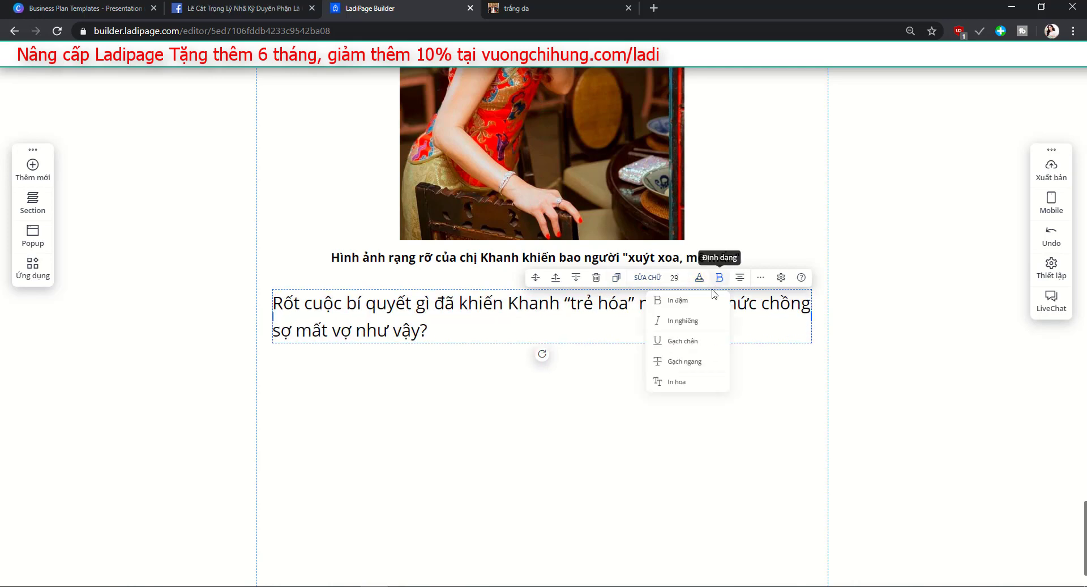
{"action": "left_click", "coordinate": [694, 307]}
{"action": "left_click", "coordinate": [699, 277]}
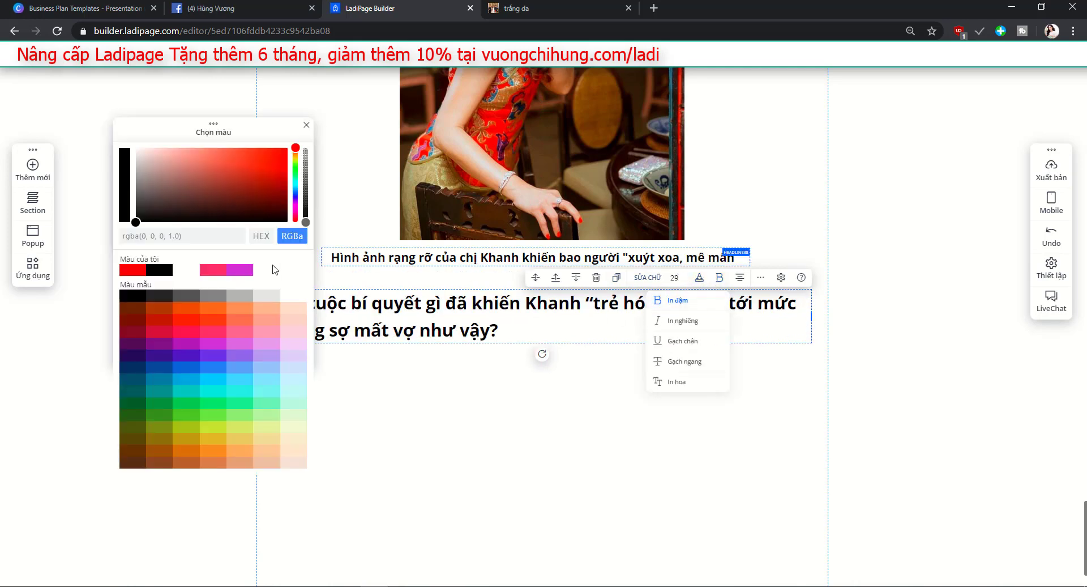
{"action": "left_click", "coordinate": [204, 311]}
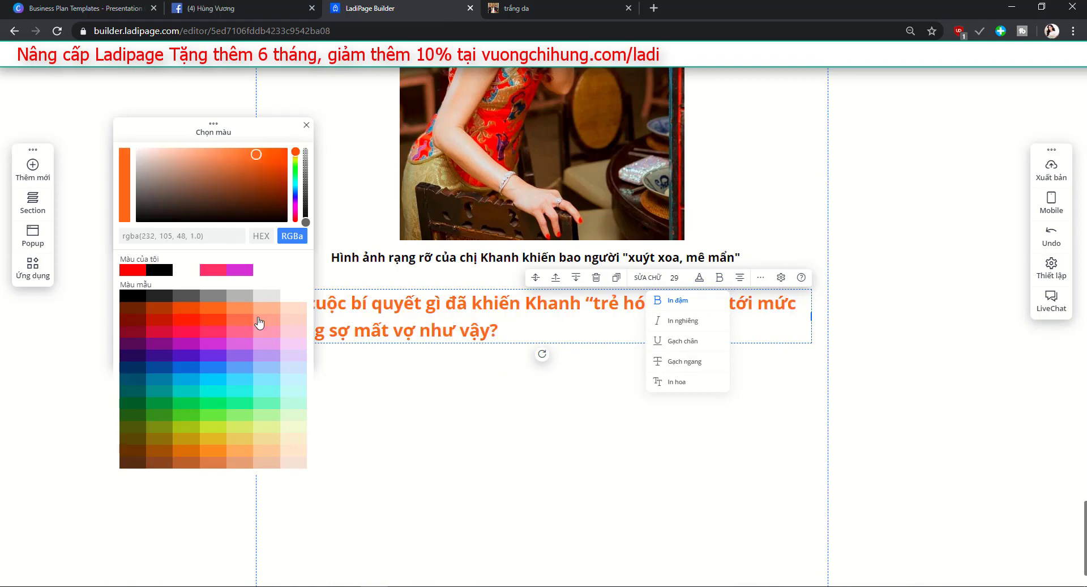
{"action": "left_click", "coordinate": [498, 364]}
Copy the next two paragraphs from the reference article.
{"action": "key", "text": "ctrl+Tab"}
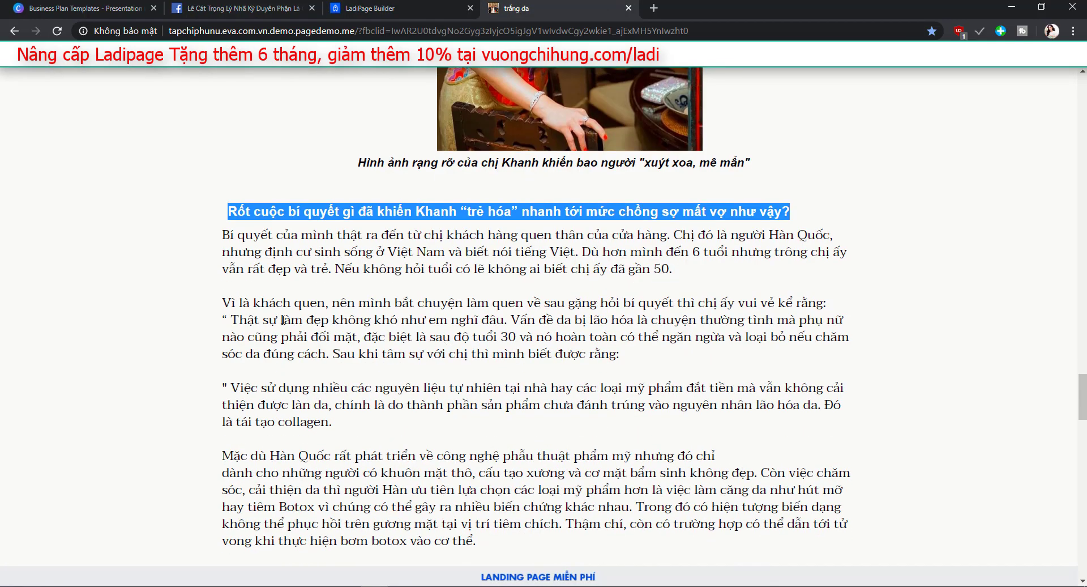
{"action": "left_click_drag", "start_coordinate": [223, 237], "coordinate": [670, 286]}
{"action": "key", "text": "ctrl+c"}
{"action": "left_click", "coordinate": [410, 5]}
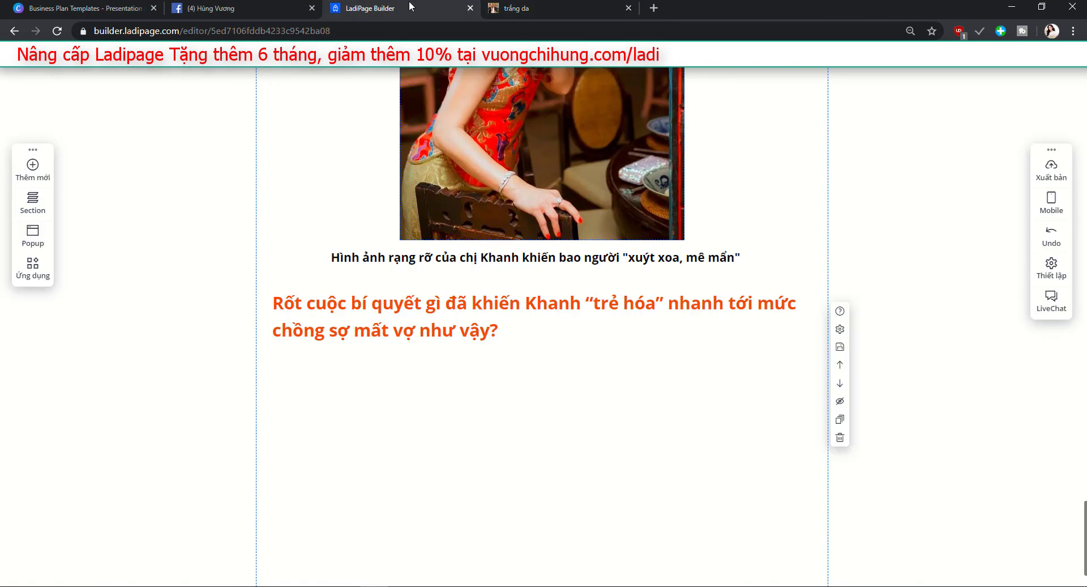
Duplicate the 'Thế nên…' paragraph below the orange heading and fill it with the 'Bí quyết…' text.
{"action": "scroll", "coordinate": [481, 407], "scroll_direction": "up", "scroll_amount": 8}
{"action": "left_click", "coordinate": [638, 228]}
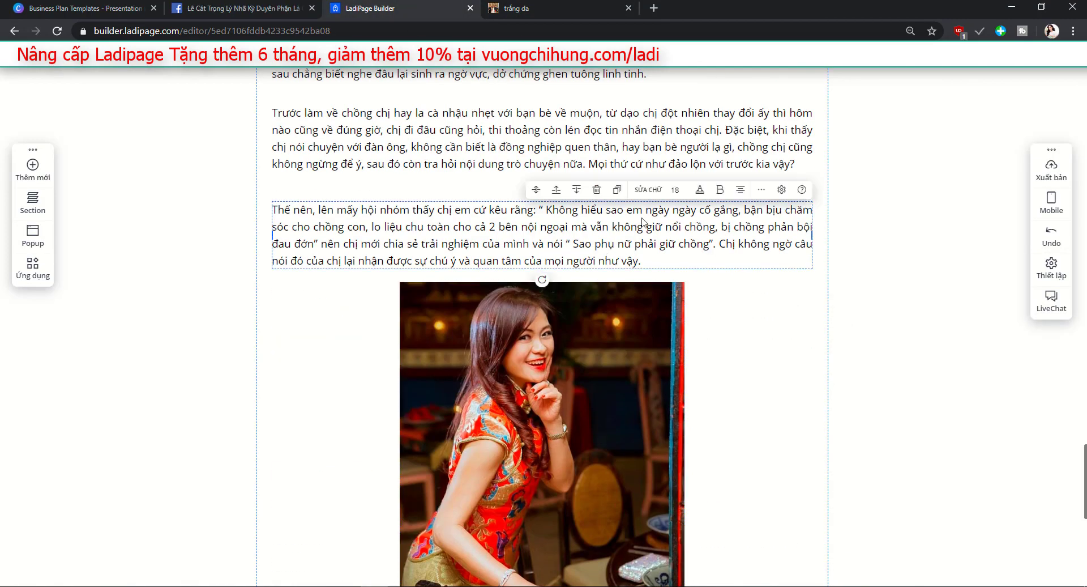
{"action": "left_click", "coordinate": [617, 189]}
{"action": "left_click_drag", "start_coordinate": [570, 224], "coordinate": [395, 406]}
{"action": "double_click", "coordinate": [400, 393]}
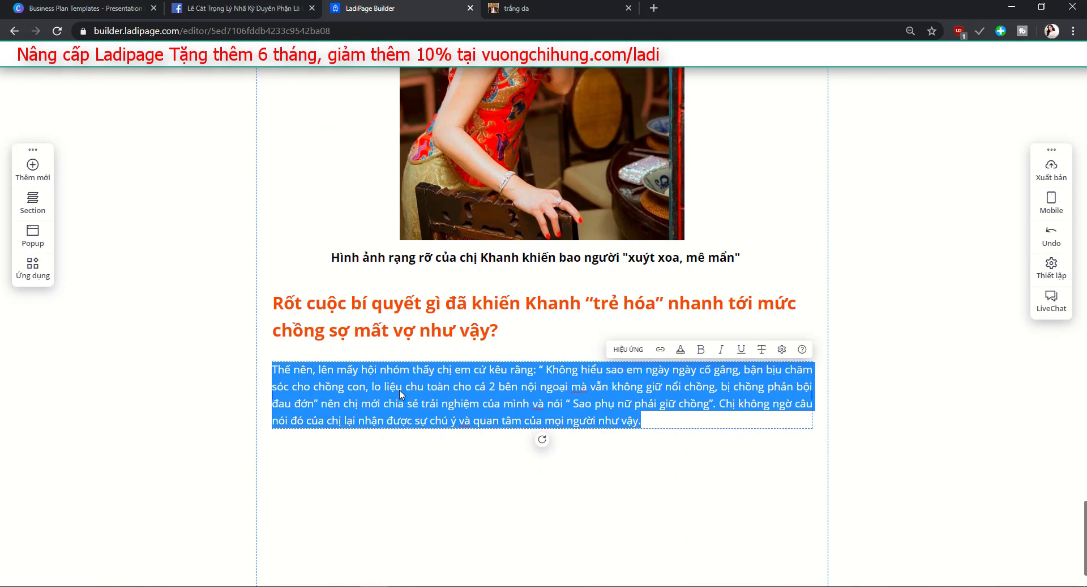
{"action": "key", "text": "ctrl+v"}
{"action": "key", "text": "Escape"}
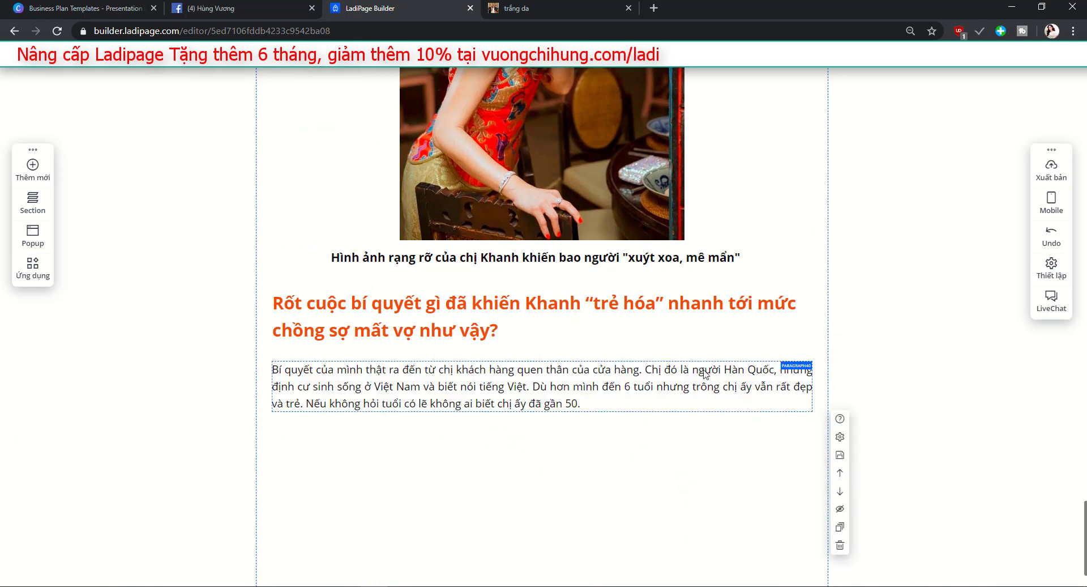
Add a paragraph copy below 'Bí quyết…' containing the quoted 'Vì là khách quen…' text from the reference.
{"action": "left_click", "coordinate": [705, 388]}
{"action": "left_click", "coordinate": [623, 357]}
{"action": "left_click_drag", "start_coordinate": [457, 412], "coordinate": [435, 470]}
{"action": "left_click", "coordinate": [519, 5]}
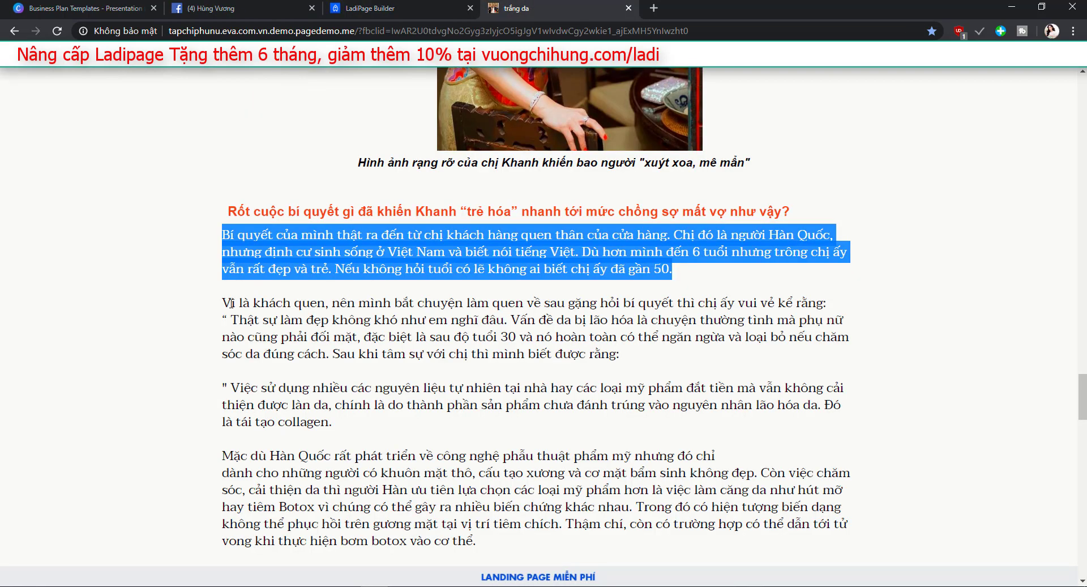
{"action": "left_click", "coordinate": [224, 301]}
{"action": "left_click_drag", "start_coordinate": [225, 303], "coordinate": [250, 303]}
{"action": "left_click", "coordinate": [397, 342]}
{"action": "left_click_drag", "start_coordinate": [623, 357], "coordinate": [225, 299]}
{"action": "key", "text": "ctrl+c"}
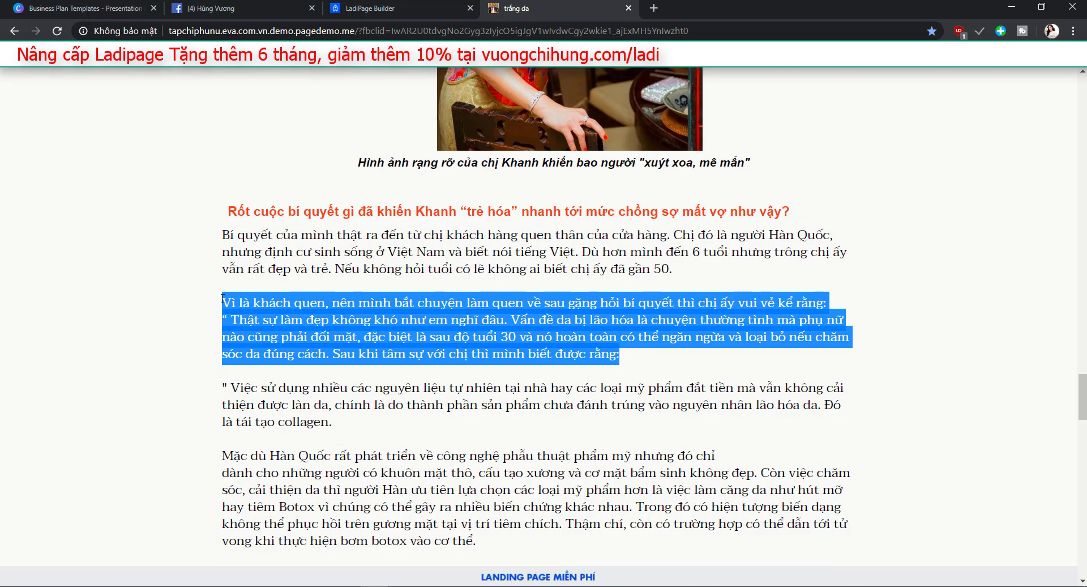
{"action": "left_click", "coordinate": [396, 8]}
{"action": "key", "text": "ctrl+a"}
{"action": "key", "text": "ctrl+v"}
{"action": "scroll", "coordinate": [486, 464], "scroll_direction": "down", "scroll_amount": 1}
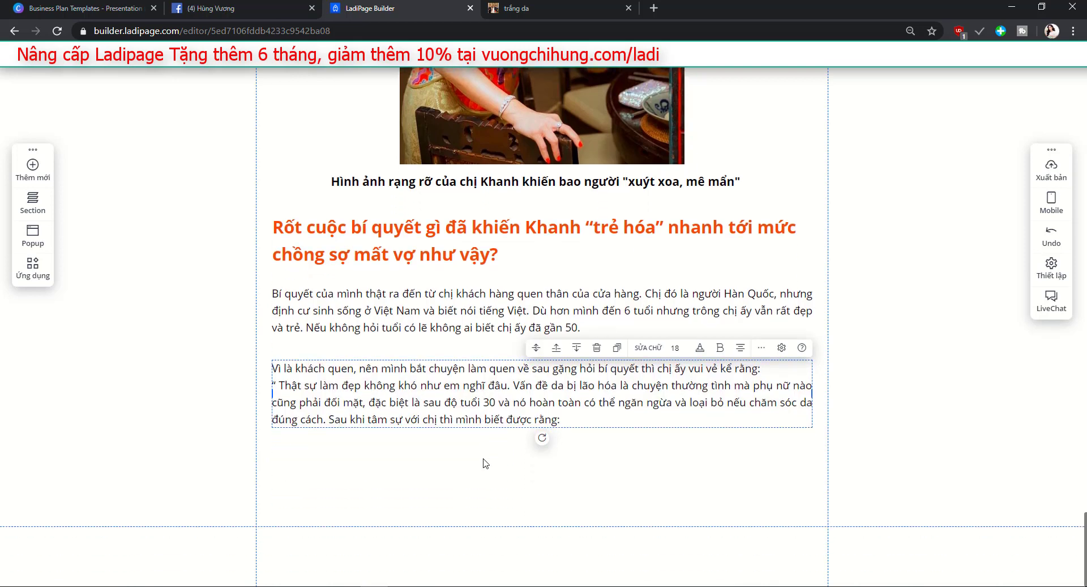
{"action": "left_click", "coordinate": [586, 479]}
Add the 'Việc sử dụng nhiều…' paragraph below 'Vì là khách quen…' as a duplicated text box.
{"action": "scroll", "coordinate": [609, 561], "scroll_direction": "down", "scroll_amount": 1}
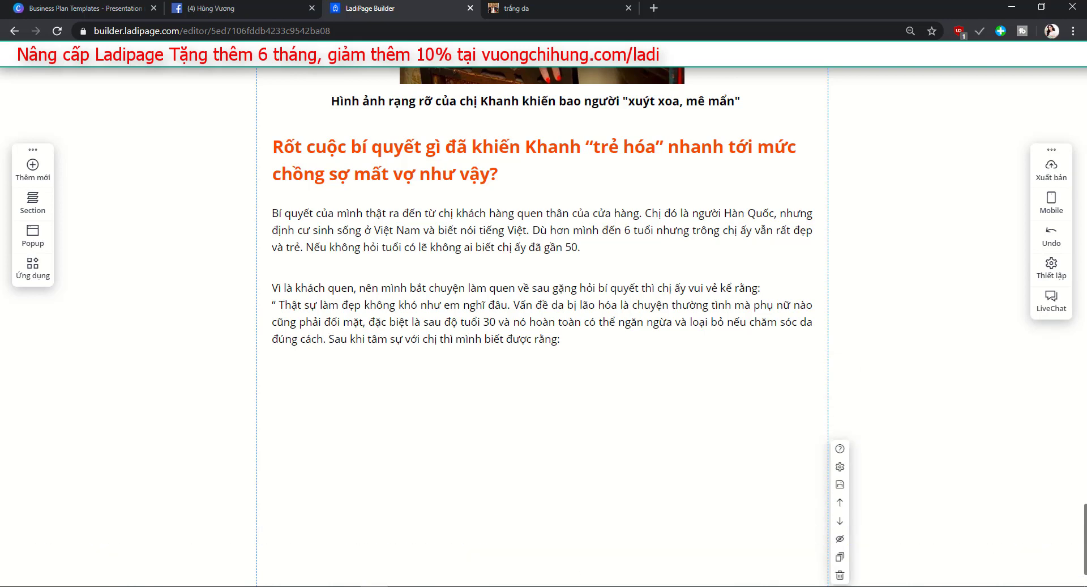
{"action": "scroll", "coordinate": [601, 529], "scroll_direction": "down", "scroll_amount": 1}
{"action": "scroll", "coordinate": [584, 538], "scroll_direction": "down", "scroll_amount": 1}
{"action": "scroll", "coordinate": [607, 521], "scroll_direction": "up", "scroll_amount": 3}
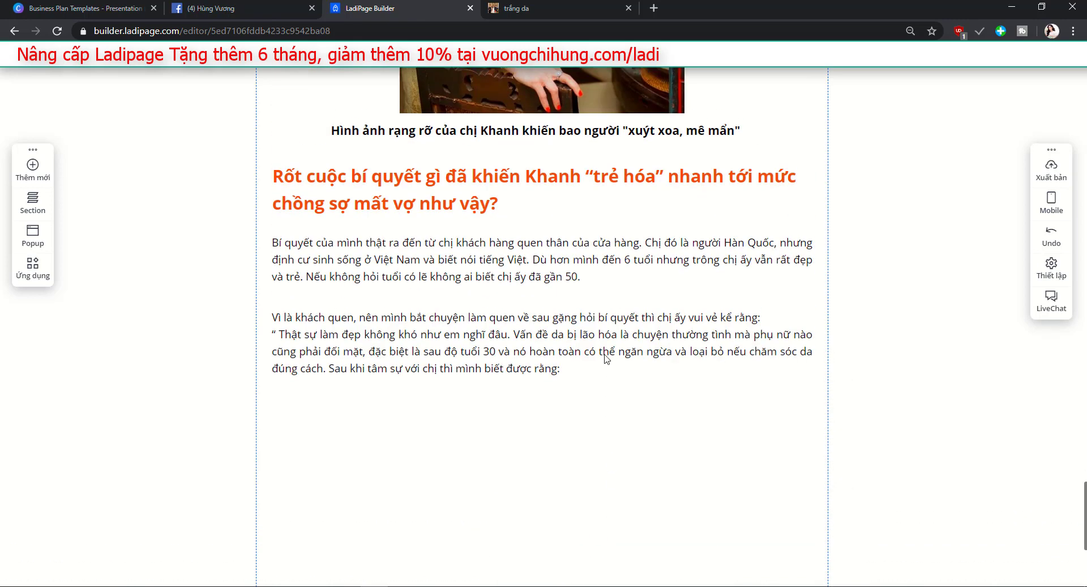
{"action": "left_click", "coordinate": [607, 348]}
{"action": "left_click", "coordinate": [617, 297]}
{"action": "left_click_drag", "start_coordinate": [443, 342], "coordinate": [442, 438]}
{"action": "left_click", "coordinate": [549, 9]}
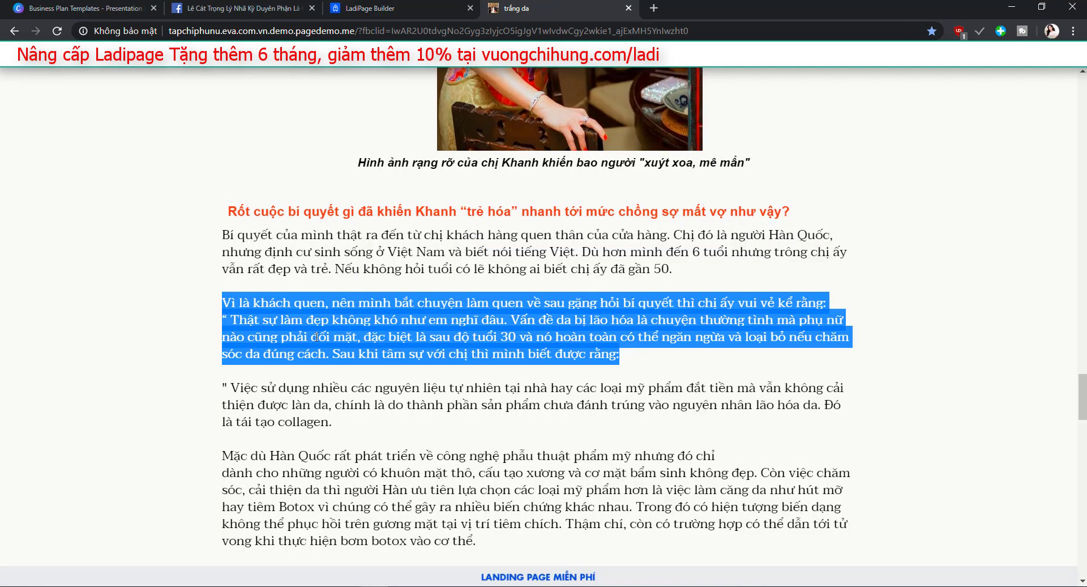
{"action": "left_click", "coordinate": [224, 390]}
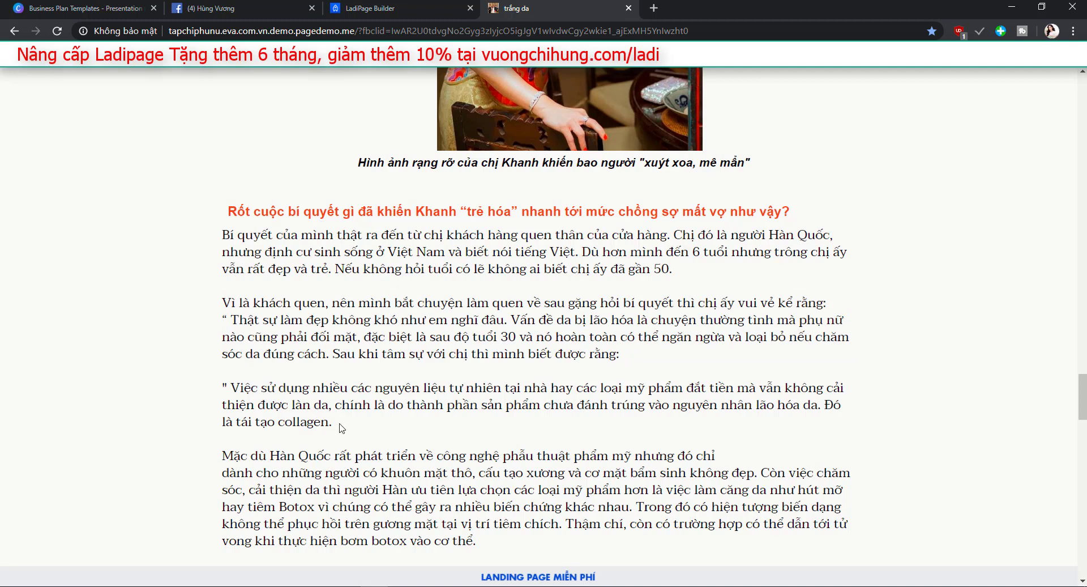
{"action": "left_click_drag", "start_coordinate": [271, 400], "coordinate": [229, 388]}
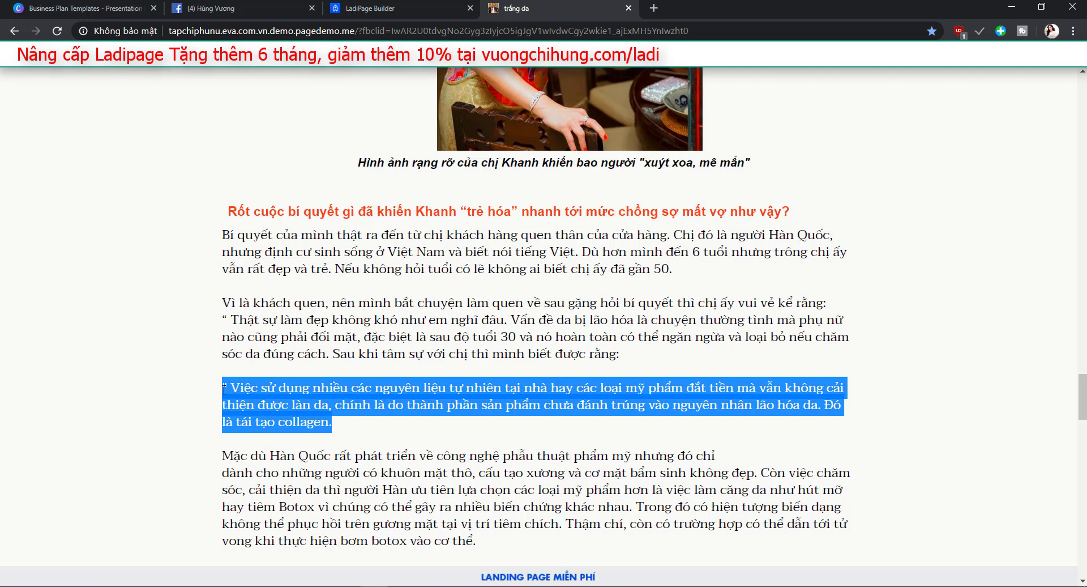
{"action": "left_click", "coordinate": [362, 8]}
{"action": "double_click", "coordinate": [378, 440]}
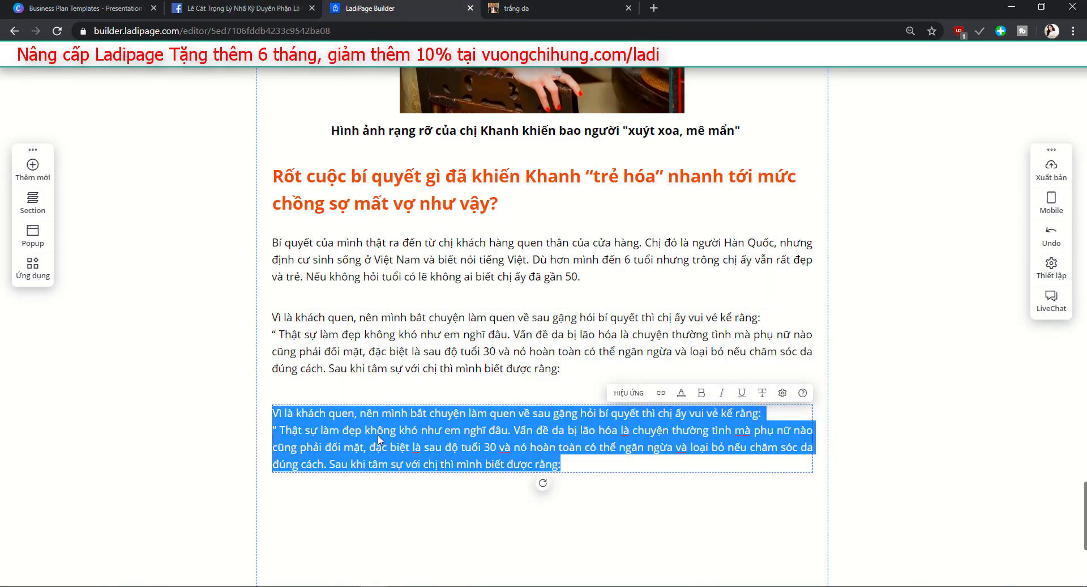
{"action": "type", "text": "\" Việc sử dụng nhiều các nguyên liệu tự nhiên tại nhà hay các loại mỹ phẩm đắt tiền mà vẫn không cải thiện được làn da, chính là do thành phần sản phẩm chưa đánh trúng vào nguyên nhân lão hóa da. Đó là tái tạo collagen."}
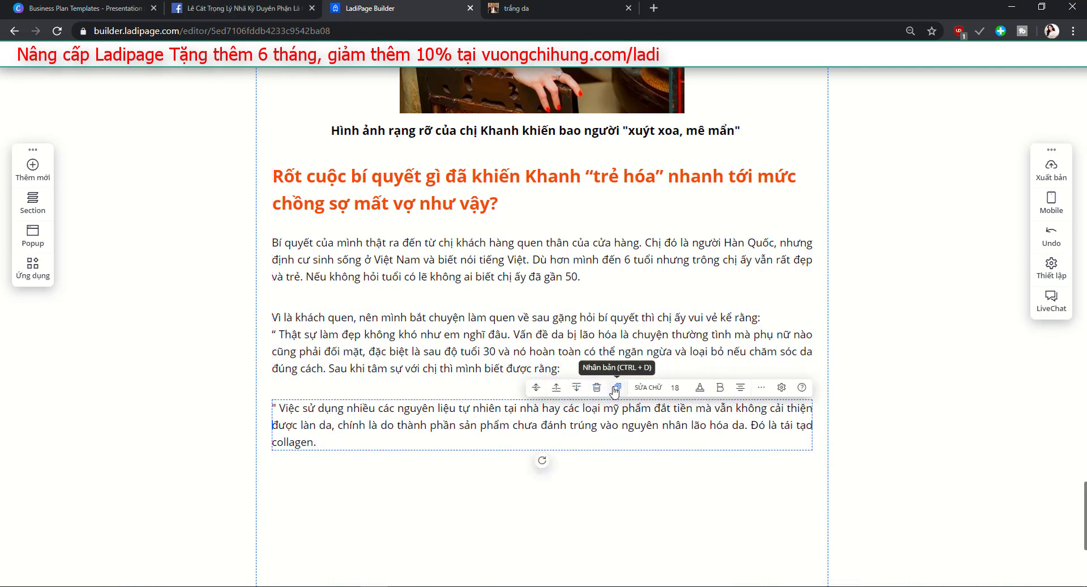
Add the 'Mặc dù Hàn Quốc…' paragraph in a new text box below it.
{"action": "left_click", "coordinate": [617, 388]}
{"action": "left_click_drag", "start_coordinate": [426, 441], "coordinate": [426, 512]}
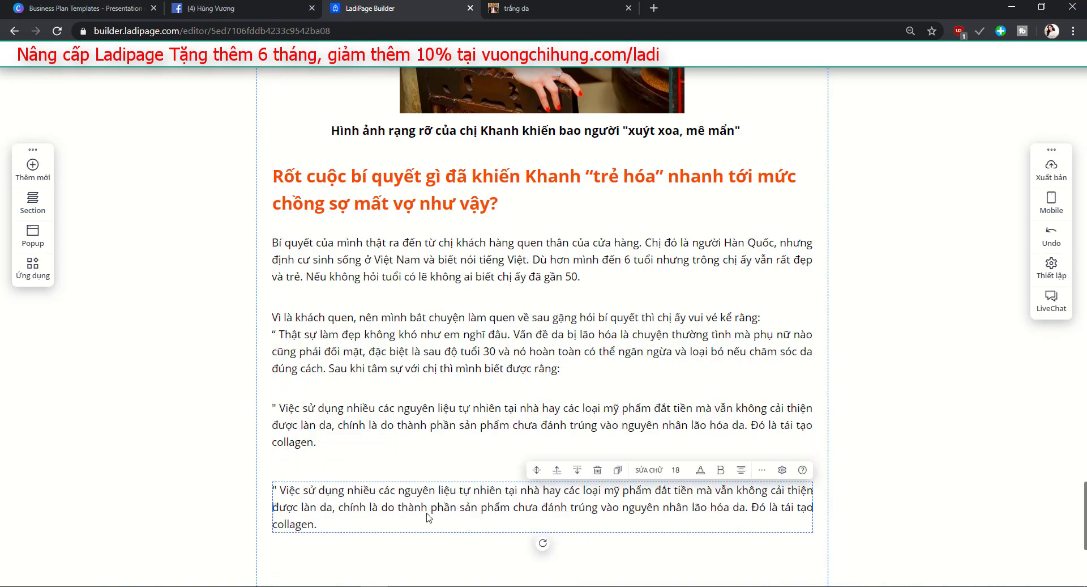
{"action": "left_click", "coordinate": [513, 8]}
{"action": "scroll", "coordinate": [494, 92], "scroll_direction": "down", "scroll_amount": 7}
{"action": "scroll", "coordinate": [267, 264], "scroll_direction": "up", "scroll_amount": 4}
{"action": "left_click_drag", "start_coordinate": [225, 257], "coordinate": [491, 344]}
{"action": "key", "text": "ctrl+c"}
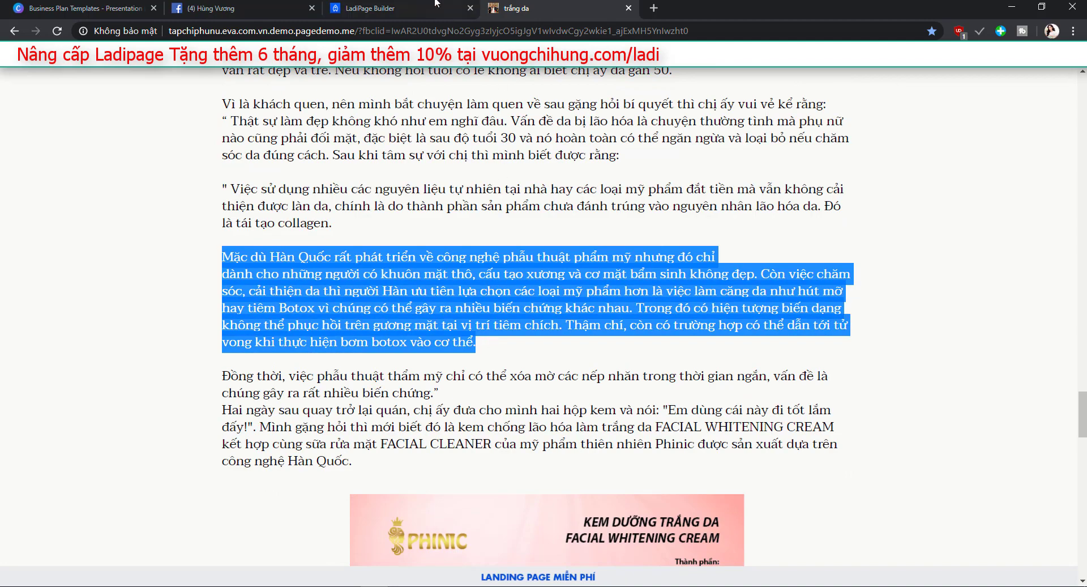
{"action": "left_click", "coordinate": [447, 5]}
{"action": "key", "text": "ctrl+a"}
{"action": "key", "text": "ctrl+v"}
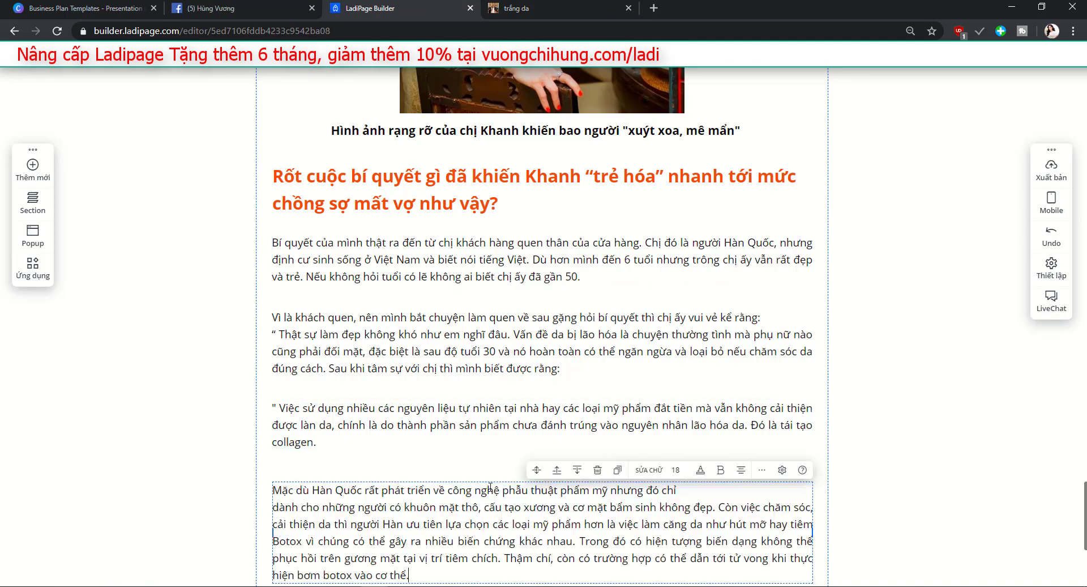
{"action": "scroll", "coordinate": [479, 490], "scroll_direction": "down", "scroll_amount": 4}
{"action": "left_click", "coordinate": [493, 487]}
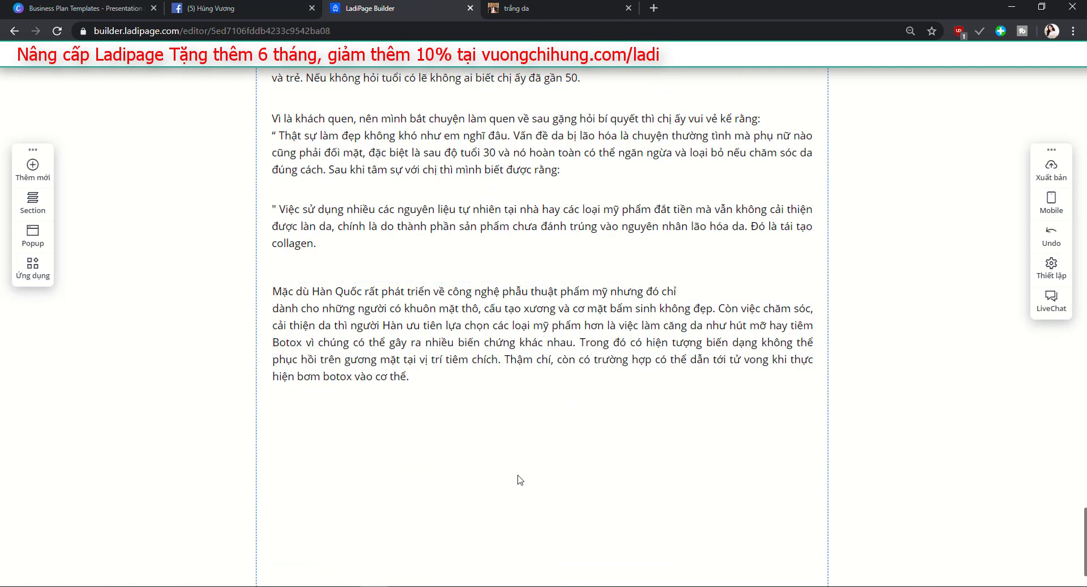
Place a copy under 'Mặc dù Hàn Quốc…' and fill it with the 'Đồng thời…' paragraphs.
{"action": "left_click", "coordinate": [473, 337]}
{"action": "left_click_drag", "start_coordinate": [473, 337], "coordinate": [468, 459]}
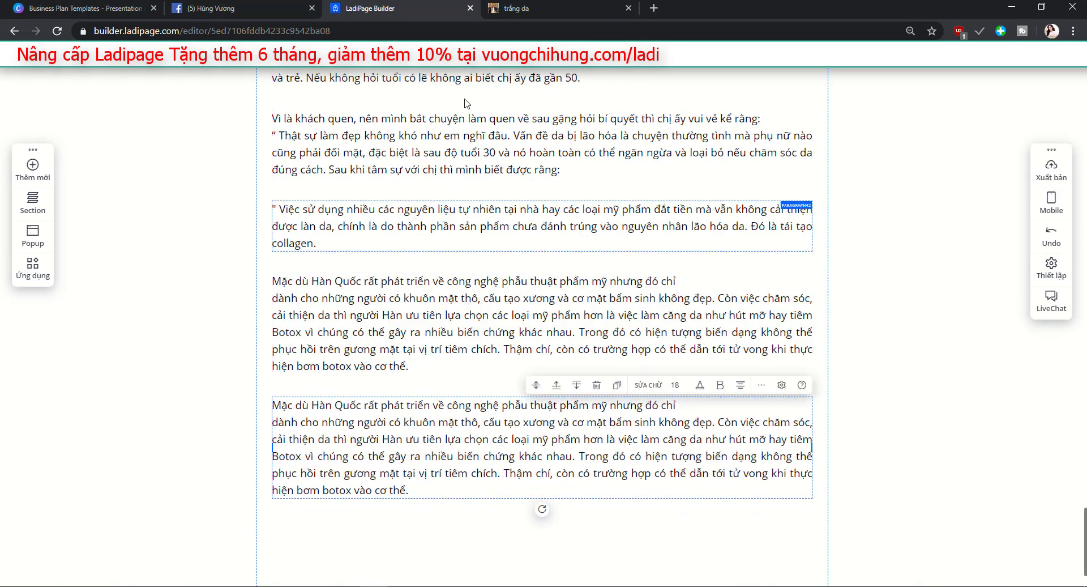
{"action": "left_click", "coordinate": [530, 7]}
{"action": "scroll", "coordinate": [274, 207], "scroll_direction": "down", "scroll_amount": 5}
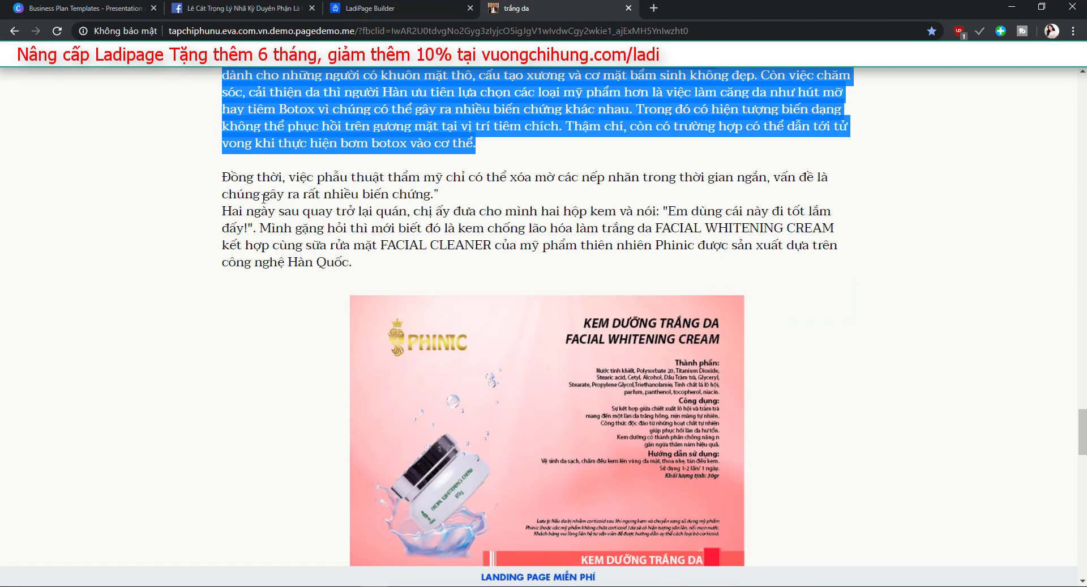
{"action": "left_click_drag", "start_coordinate": [225, 176], "coordinate": [358, 265]}
{"action": "key", "text": "ctrl+c"}
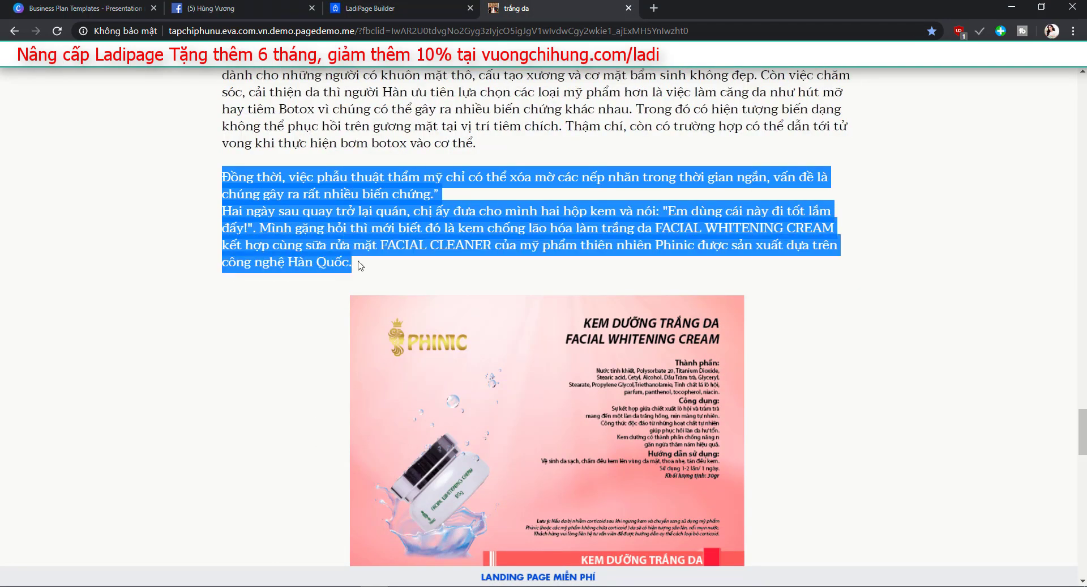
{"action": "left_click", "coordinate": [461, 5]}
{"action": "key", "text": "ctrl+a"}
{"action": "key", "text": "ctrl+v"}
{"action": "left_click", "coordinate": [508, 524]}
Scroll to the end of the article and bring up the add-element list for an image.
{"action": "scroll", "coordinate": [511, 527], "scroll_direction": "down", "scroll_amount": 1}
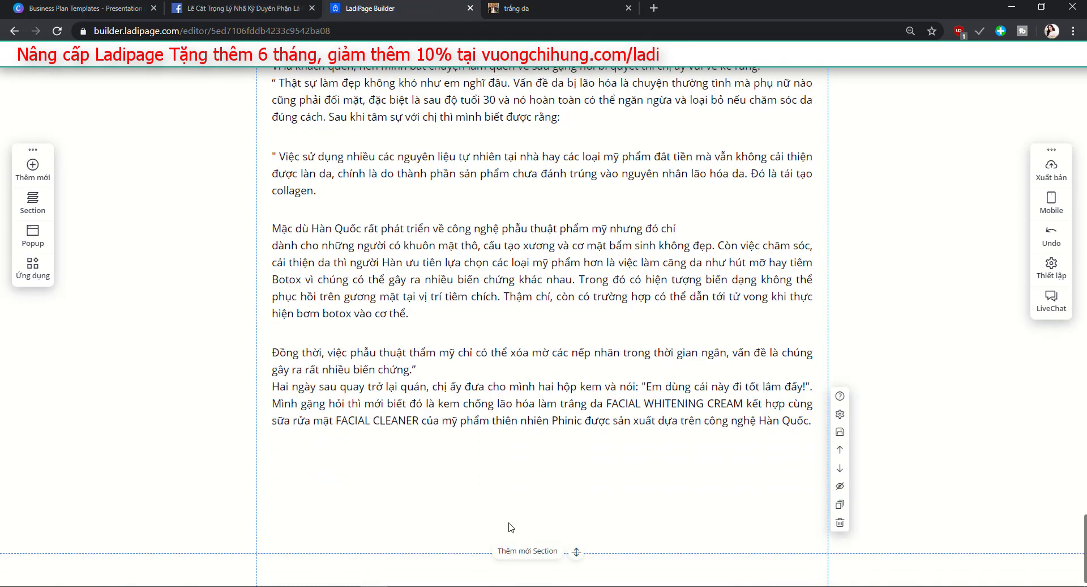
{"action": "scroll", "coordinate": [511, 528], "scroll_direction": "down", "scroll_amount": 1}
{"action": "scroll", "coordinate": [572, 533], "scroll_direction": "down", "scroll_amount": 2}
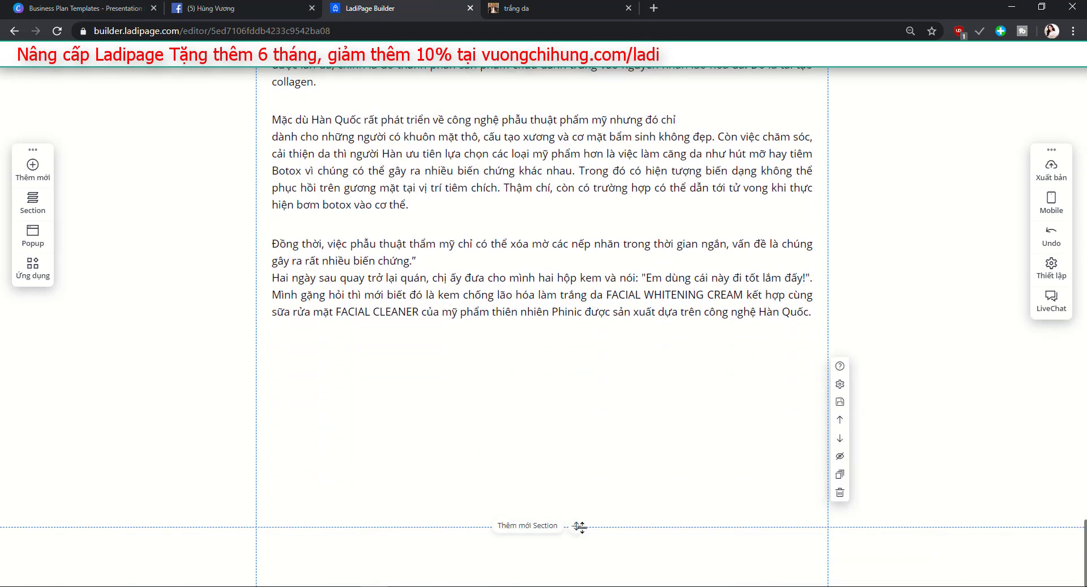
{"action": "scroll", "coordinate": [584, 535], "scroll_direction": "down", "scroll_amount": 2}
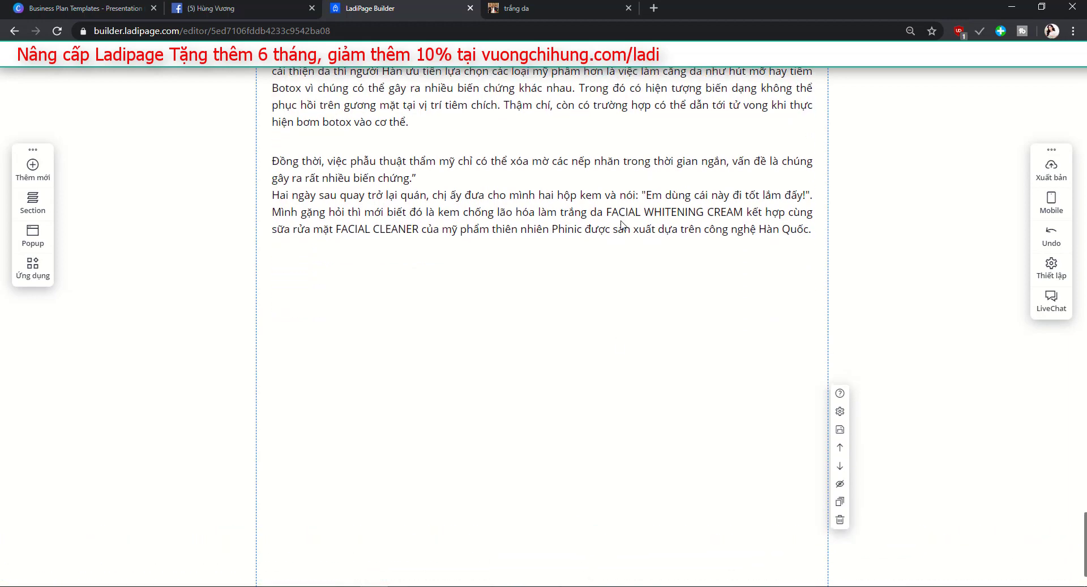
{"action": "left_click", "coordinate": [549, 3]}
{"action": "left_click", "coordinate": [368, 8]}
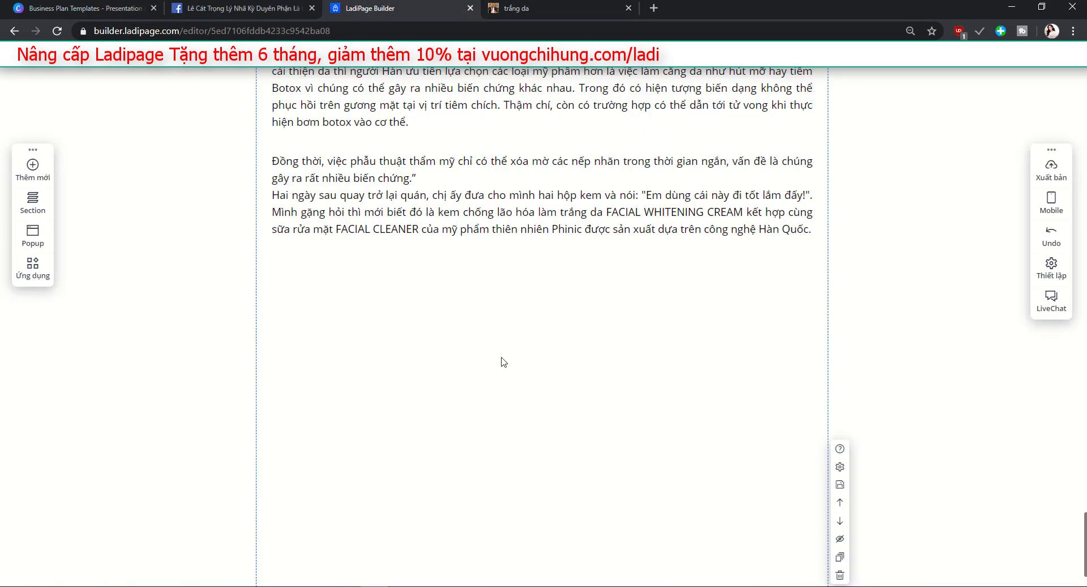
{"action": "left_click", "coordinate": [45, 173]}
Upload 8.png to the image library and insert it into the page.
{"action": "left_click", "coordinate": [91, 176]}
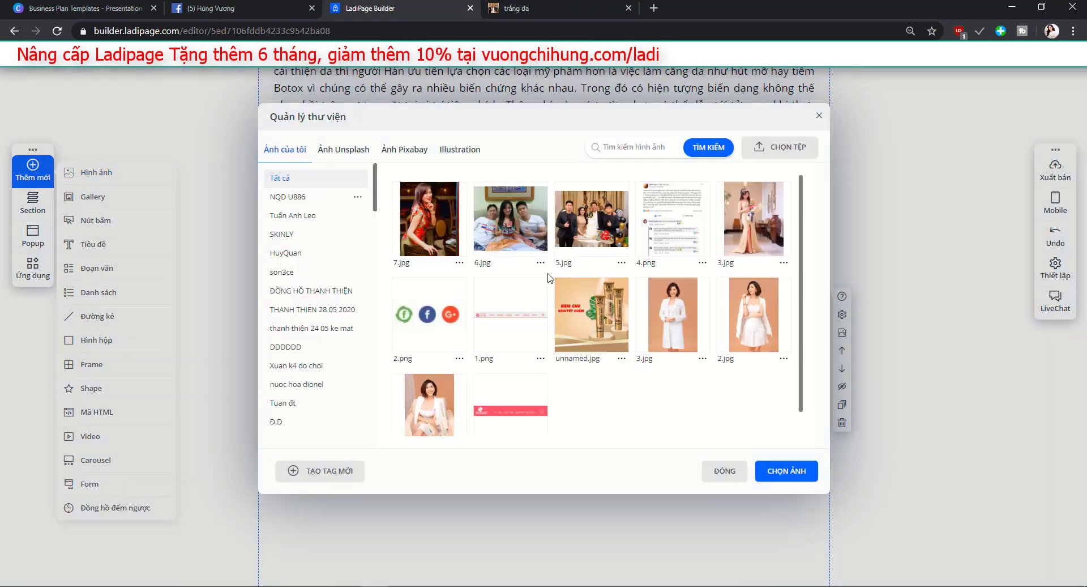
{"action": "left_click", "coordinate": [789, 148]}
{"action": "left_click", "coordinate": [591, 112]}
{"action": "left_click", "coordinate": [542, 424]}
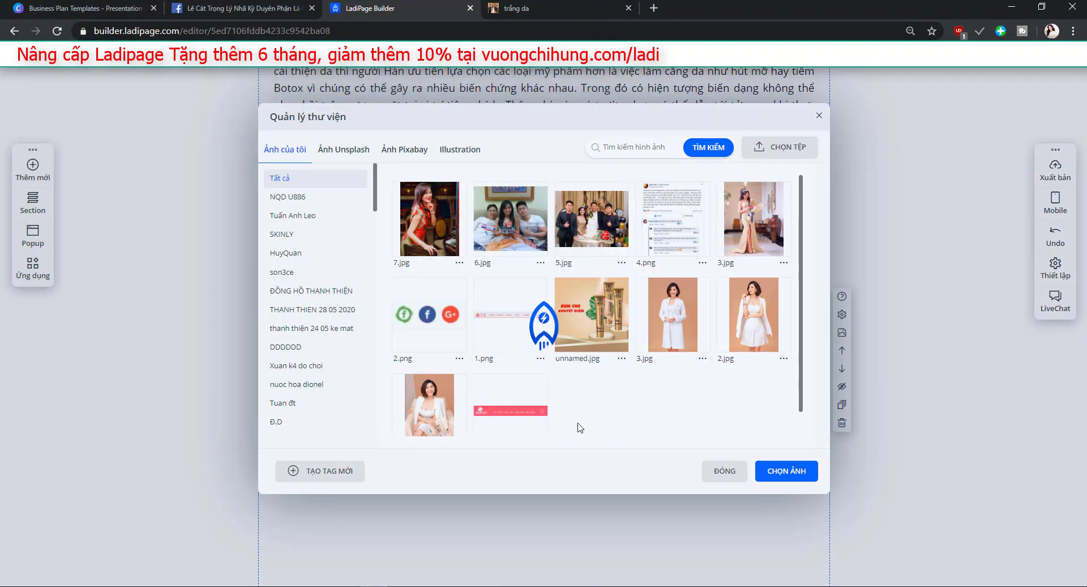
{"action": "left_click", "coordinate": [434, 243]}
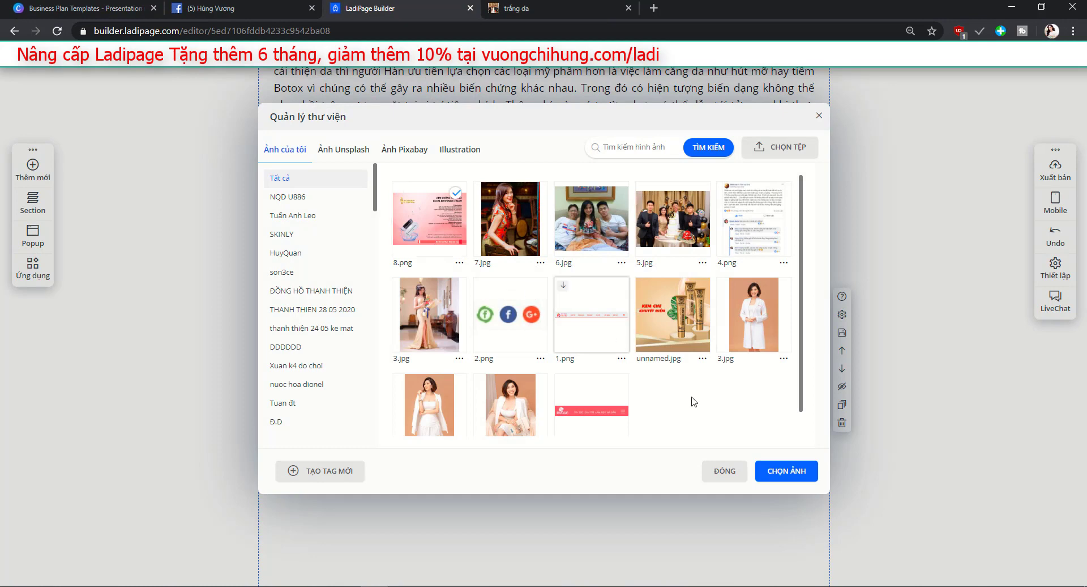
{"action": "left_click", "coordinate": [770, 472]}
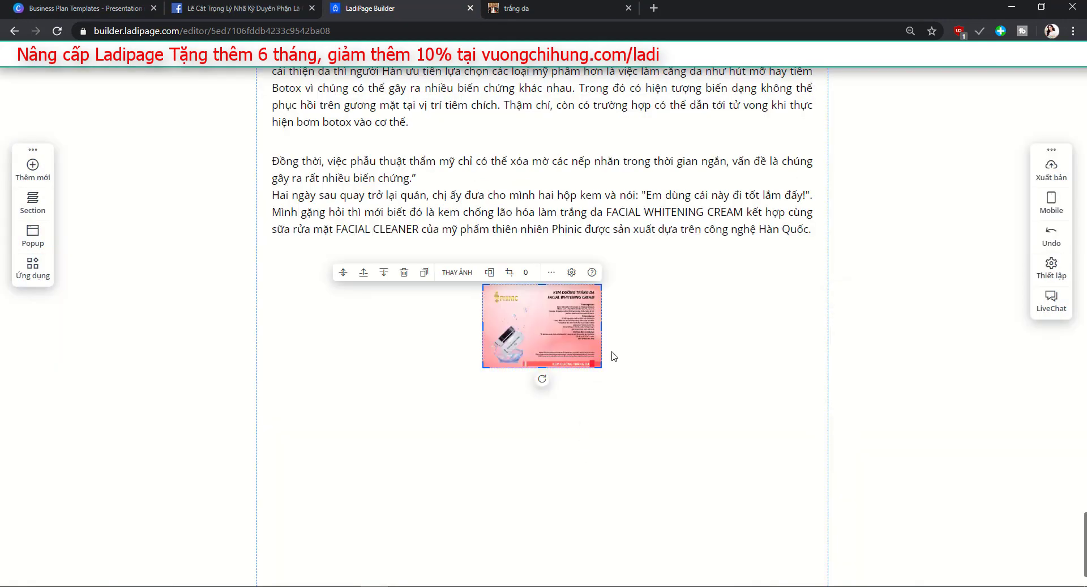
Enlarge the cream product image and position it beneath the 'Hai ngày sau…' paragraph, then return to the reference.
{"action": "left_click_drag", "start_coordinate": [600, 368], "coordinate": [855, 499]}
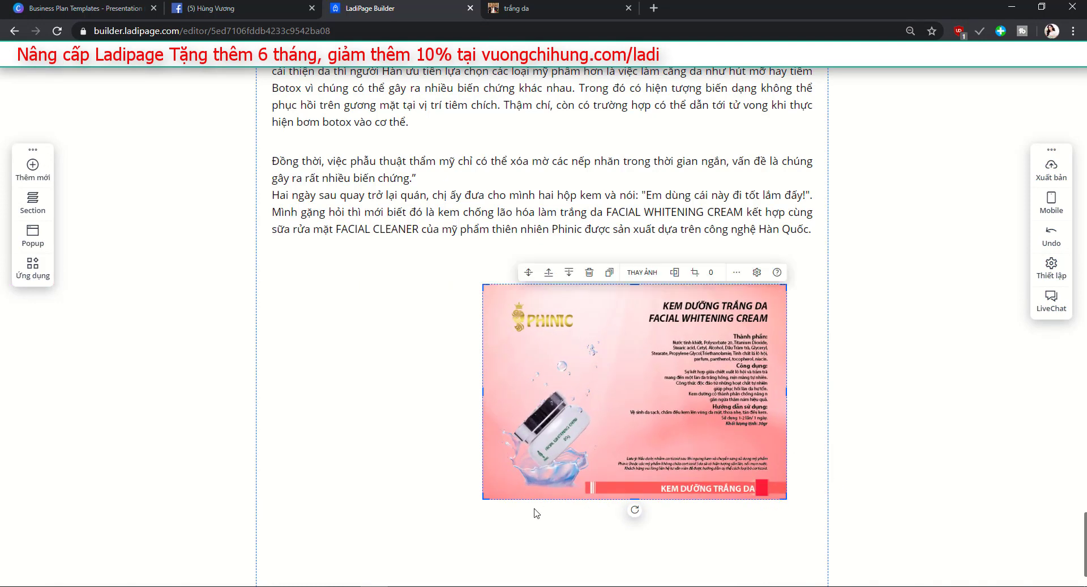
{"action": "left_click_drag", "start_coordinate": [486, 501], "coordinate": [404, 555]}
{"action": "left_click_drag", "start_coordinate": [679, 411], "coordinate": [652, 371]}
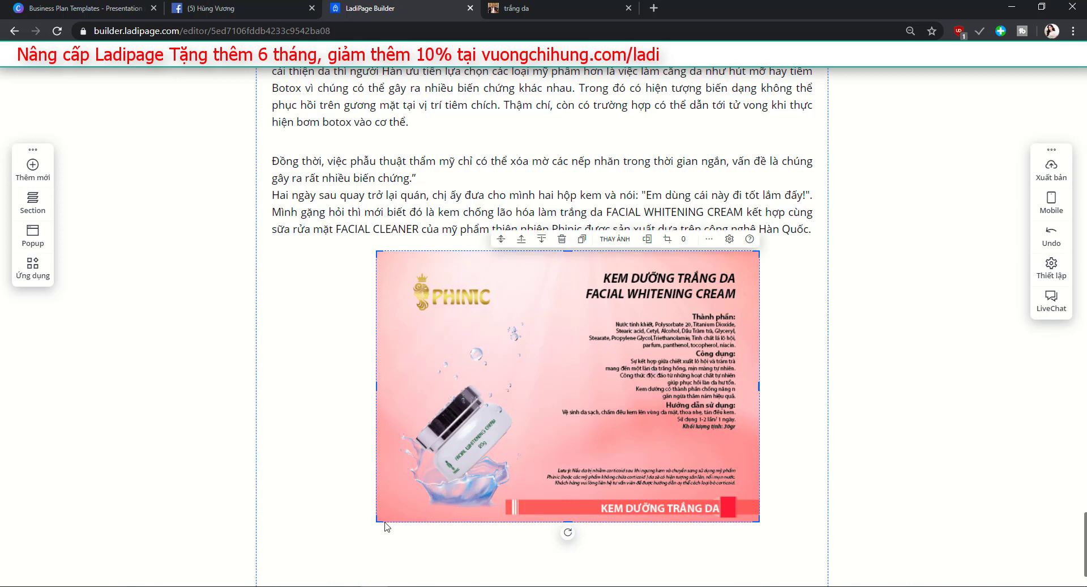
{"action": "left_click_drag", "start_coordinate": [380, 522], "coordinate": [363, 531]}
{"action": "left_click_drag", "start_coordinate": [618, 427], "coordinate": [621, 430]}
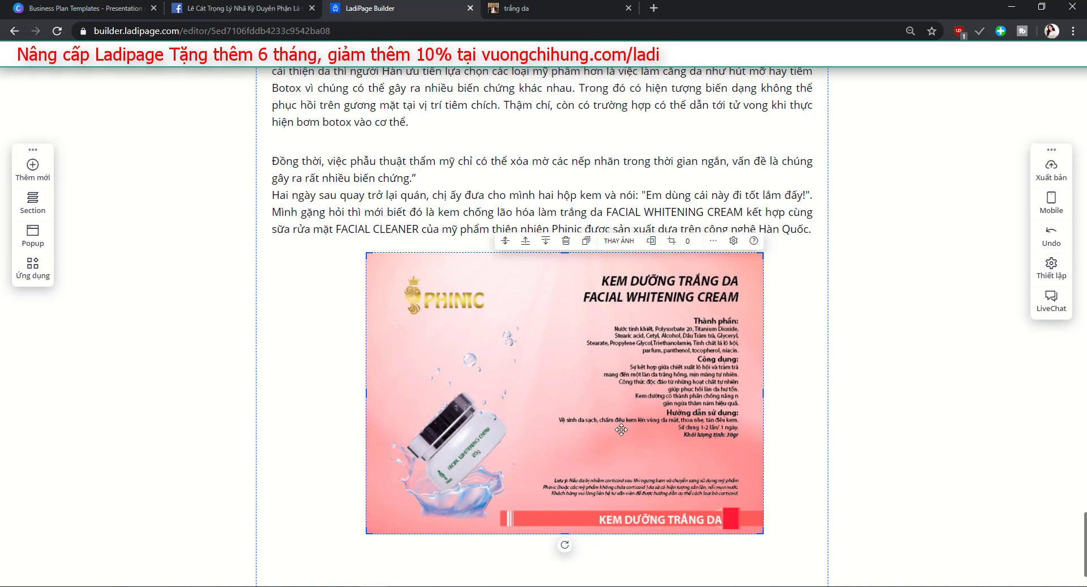
{"action": "key", "text": "ctrl+Tab"}
Copy the 'Mình làm theo' paragraph from the reference article.
{"action": "scroll", "coordinate": [483, 404], "scroll_direction": "down", "scroll_amount": 5}
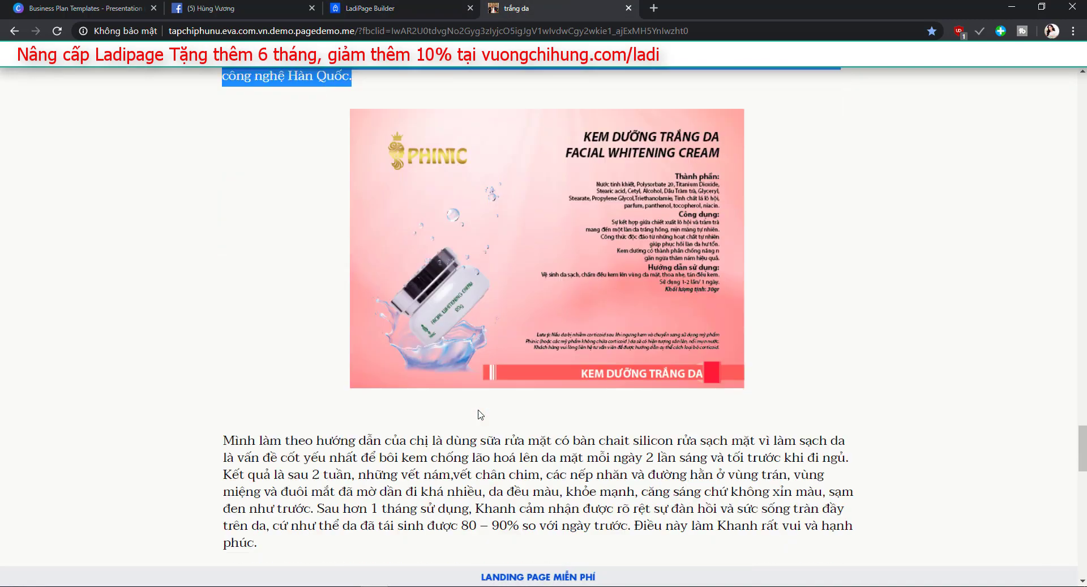
{"action": "left_click_drag", "start_coordinate": [225, 232], "coordinate": [274, 338]}
{"action": "key", "text": "ctrl+c"}
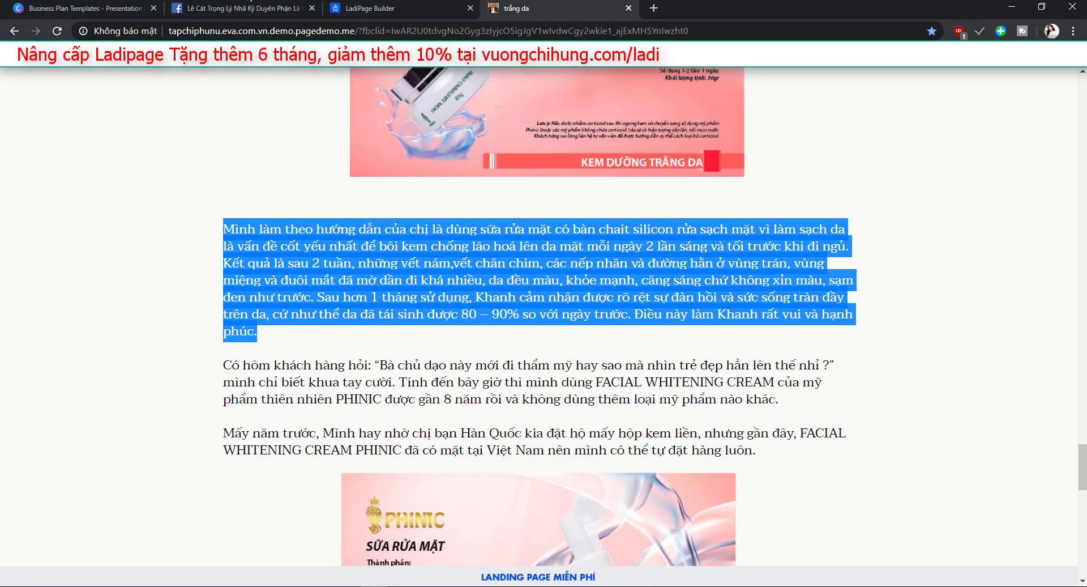
{"action": "key", "text": "ctrl+shift+Tab"}
{"action": "scroll", "coordinate": [527, 331], "scroll_direction": "up", "scroll_amount": 4}
{"action": "scroll", "coordinate": [526, 331], "scroll_direction": "down", "scroll_amount": 3}
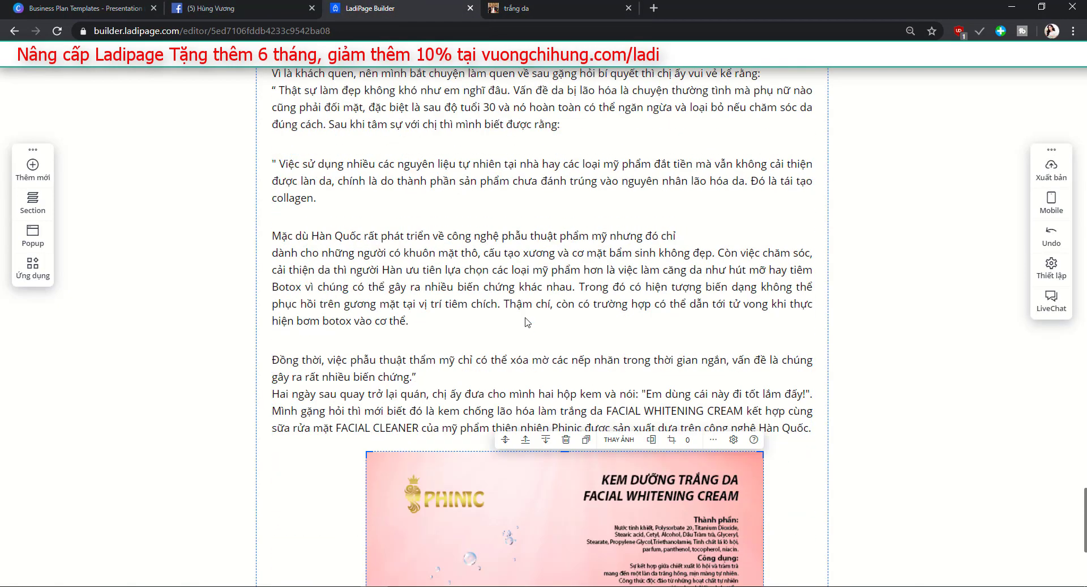
Duplicate the 'Đồng thời' paragraph box below the cream image and paste in the 'Mình làm theo' text.
{"action": "left_click", "coordinate": [555, 377]}
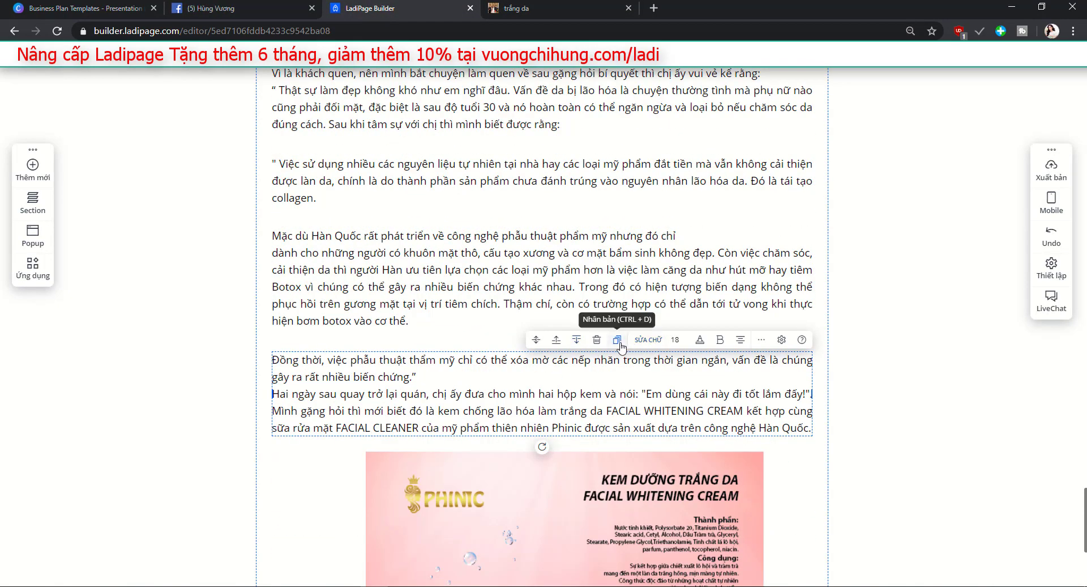
{"action": "left_click", "coordinate": [617, 339]}
{"action": "scroll", "coordinate": [544, 328], "scroll_direction": "down", "scroll_amount": 4}
{"action": "left_click_drag", "start_coordinate": [445, 146], "coordinate": [427, 398]}
{"action": "left_click", "coordinate": [643, 502]}
{"action": "left_click_drag", "start_coordinate": [577, 520], "coordinate": [589, 576]}
{"action": "scroll", "coordinate": [594, 498], "scroll_direction": "up", "scroll_amount": 4}
{"action": "left_click_drag", "start_coordinate": [567, 308], "coordinate": [561, 397]}
{"action": "double_click", "coordinate": [569, 390]}
{"action": "key", "text": "ctrl+v"}
{"action": "left_click", "coordinate": [659, 510]}
Add a copy below it holding the two 'Có hôm khách hàng hỏi' paragraphs from the reference.
{"action": "scroll", "coordinate": [661, 506], "scroll_direction": "down", "scroll_amount": 3}
{"action": "left_click", "coordinate": [645, 252]}
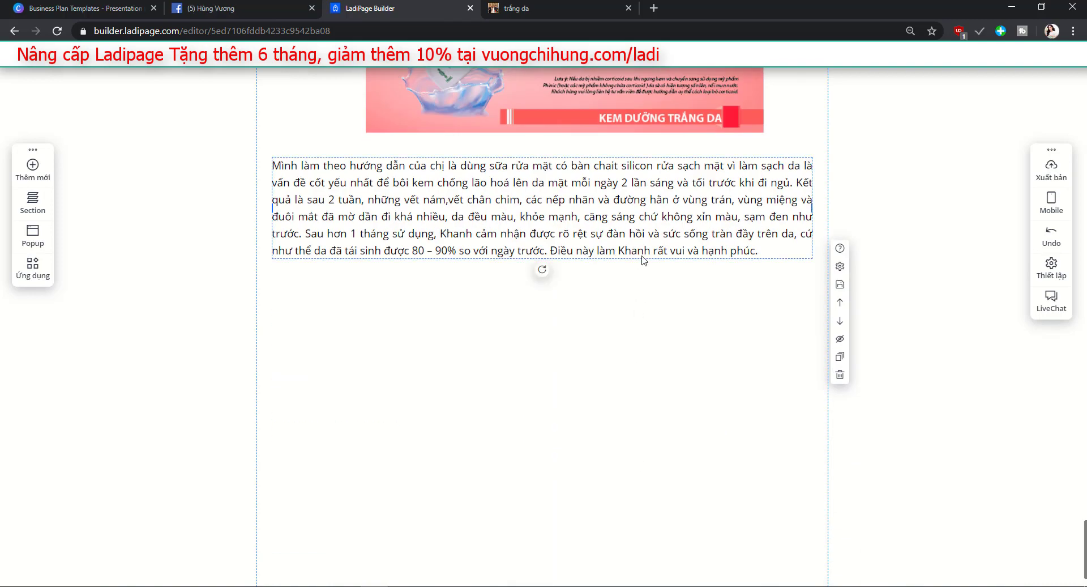
{"action": "left_click", "coordinate": [614, 146]}
{"action": "left_click_drag", "start_coordinate": [480, 234], "coordinate": [451, 350]}
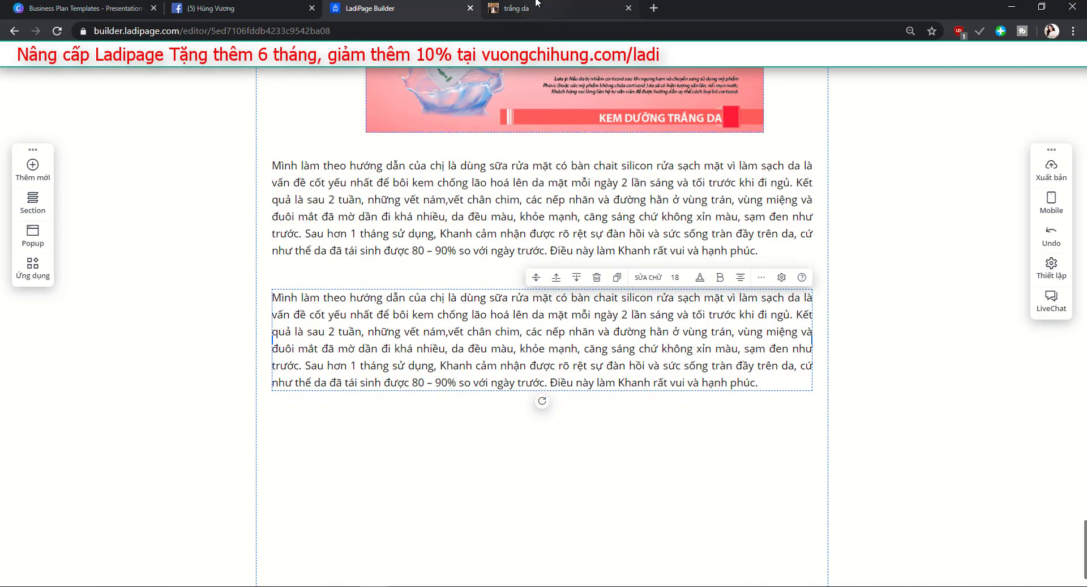
{"action": "left_click", "coordinate": [544, 8]}
{"action": "left_click_drag", "start_coordinate": [226, 365], "coordinate": [761, 456]}
{"action": "key", "text": "ctrl+c"}
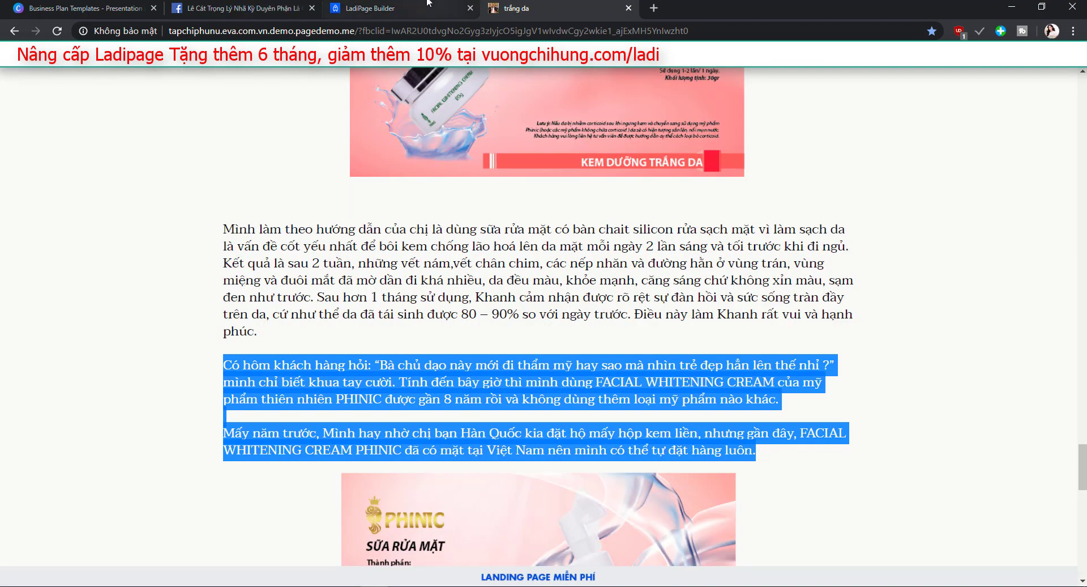
{"action": "left_click", "coordinate": [430, 8]}
{"action": "double_click", "coordinate": [488, 357]}
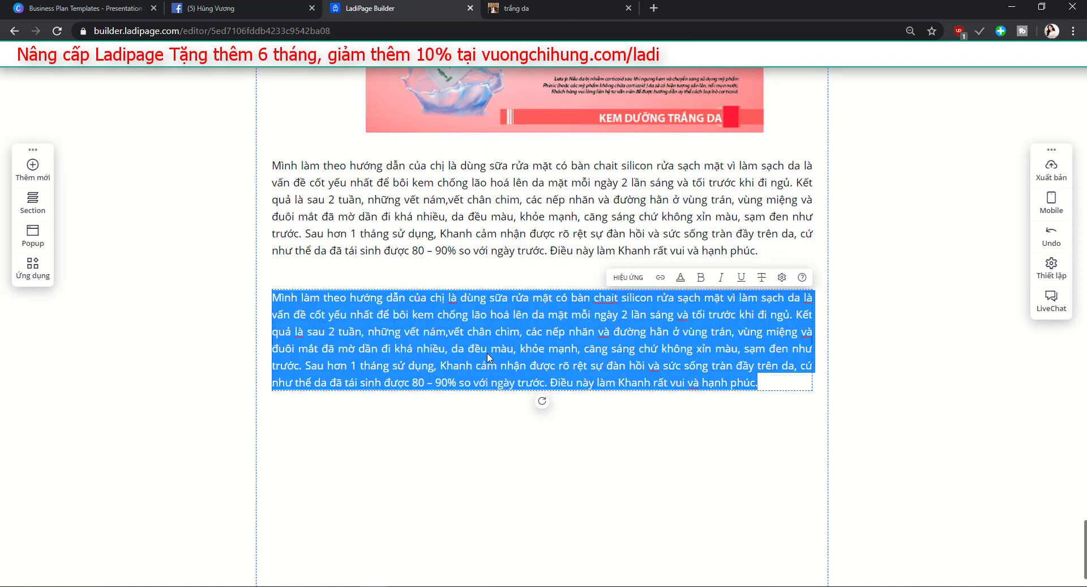
{"action": "key", "text": "ctrl+v"}
Scroll further through the reference article, then bring up the editor's add-element list.
{"action": "left_click", "coordinate": [513, 8]}
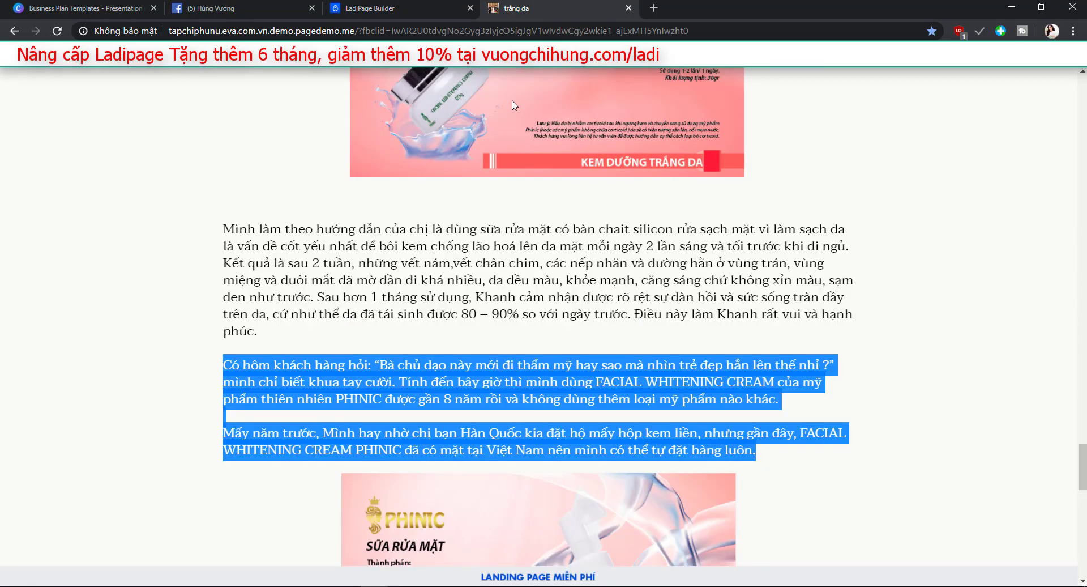
{"action": "scroll", "coordinate": [545, 299], "scroll_direction": "down", "scroll_amount": 7}
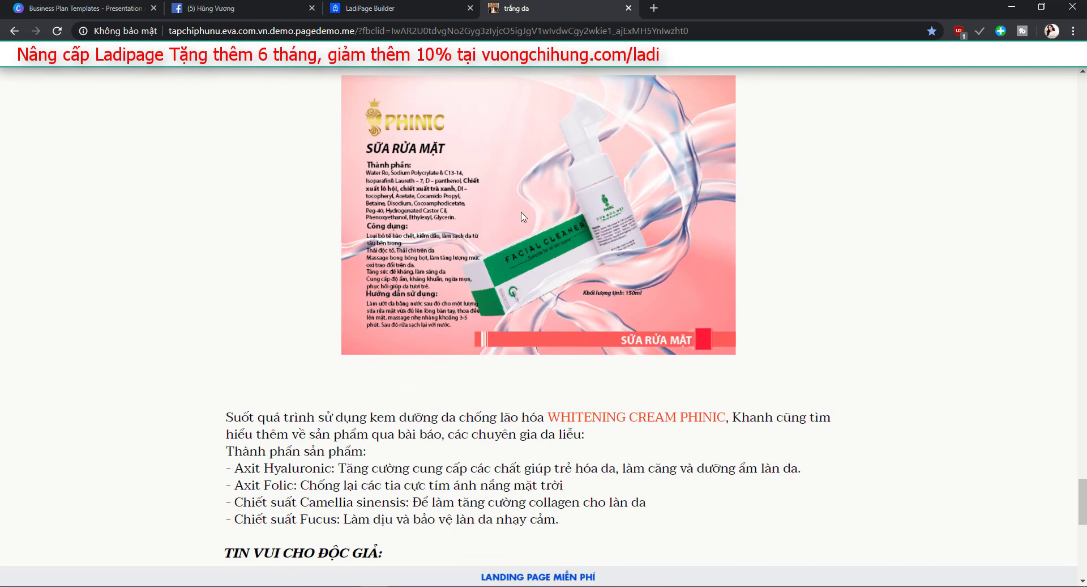
{"action": "left_click", "coordinate": [419, 6]}
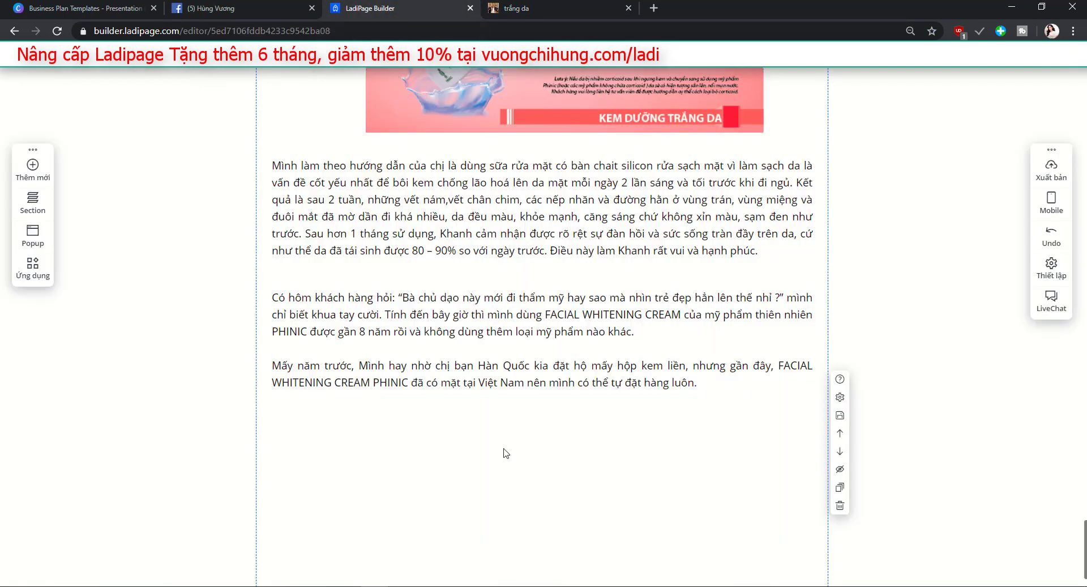
{"action": "left_click", "coordinate": [40, 177]}
Upload image 9.png and insert the cleanser image into the page.
{"action": "left_click", "coordinate": [108, 182]}
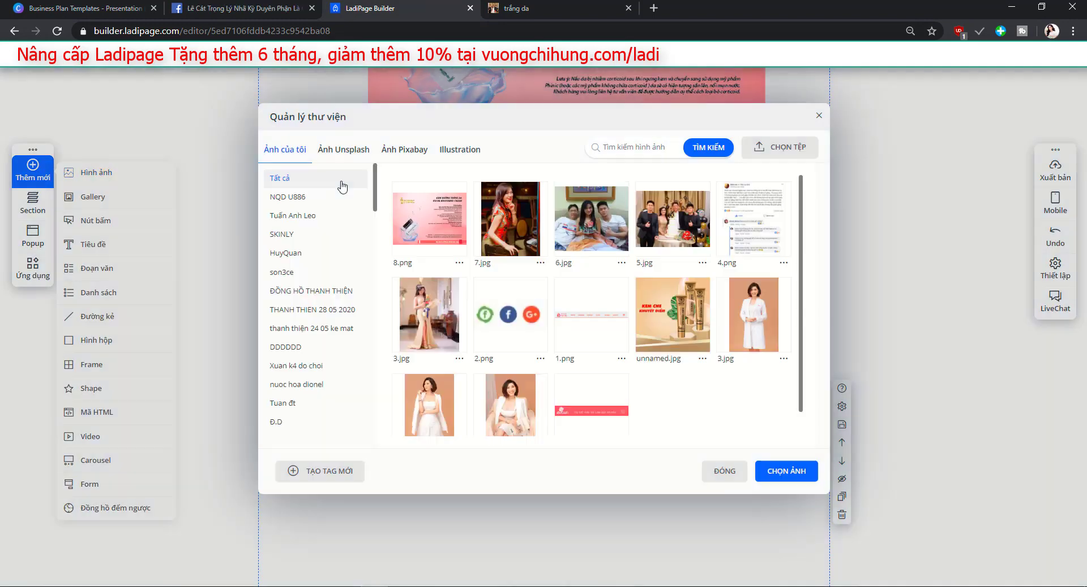
{"action": "left_click", "coordinate": [791, 150]}
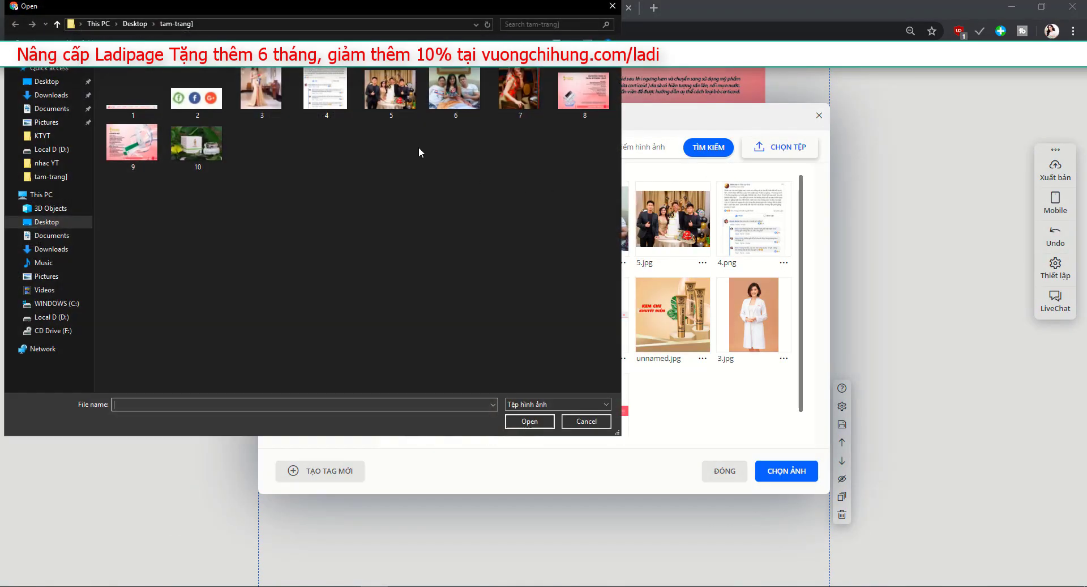
{"action": "left_click", "coordinate": [142, 148]}
{"action": "left_click", "coordinate": [529, 421]}
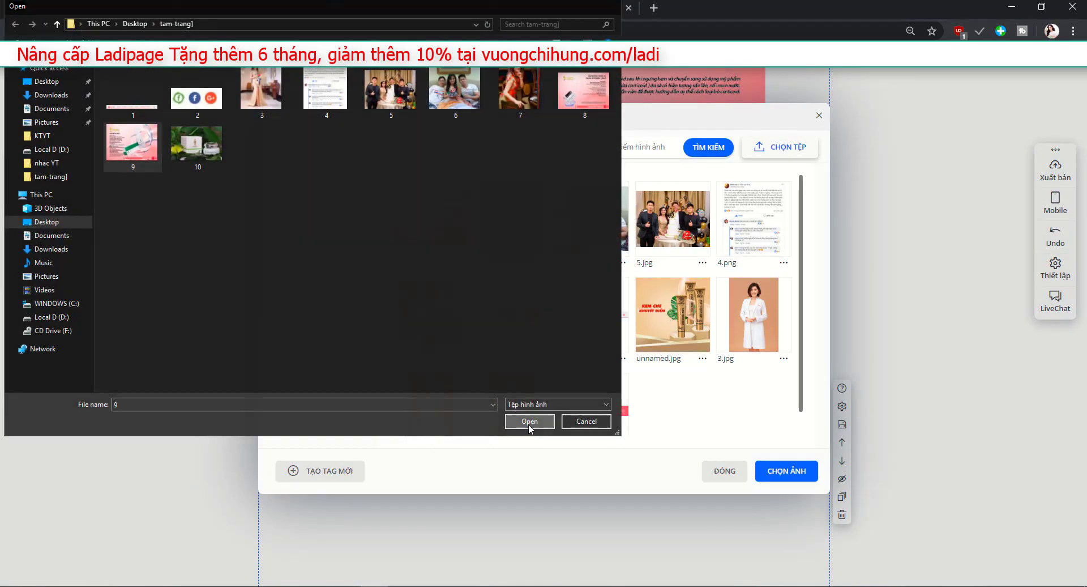
{"action": "left_click", "coordinate": [419, 218]}
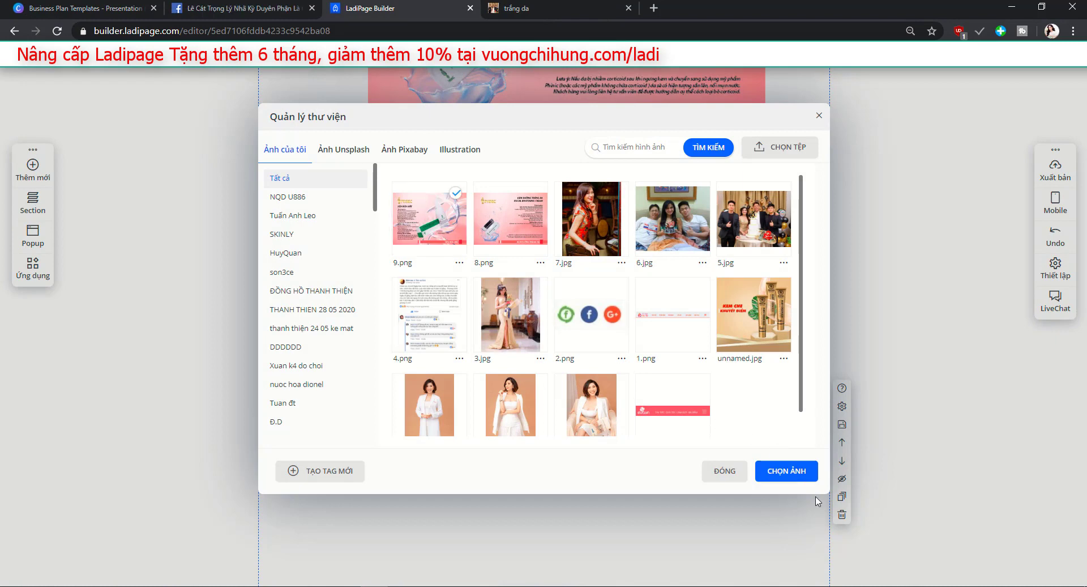
{"action": "left_click", "coordinate": [787, 471]}
Move the cleanser image below the paragraphs and enlarge it to about 665x470.
{"action": "left_click_drag", "start_coordinate": [554, 347], "coordinate": [583, 568]}
{"action": "scroll", "coordinate": [623, 539], "scroll_direction": "down", "scroll_amount": 1}
{"action": "left_click", "coordinate": [656, 506]}
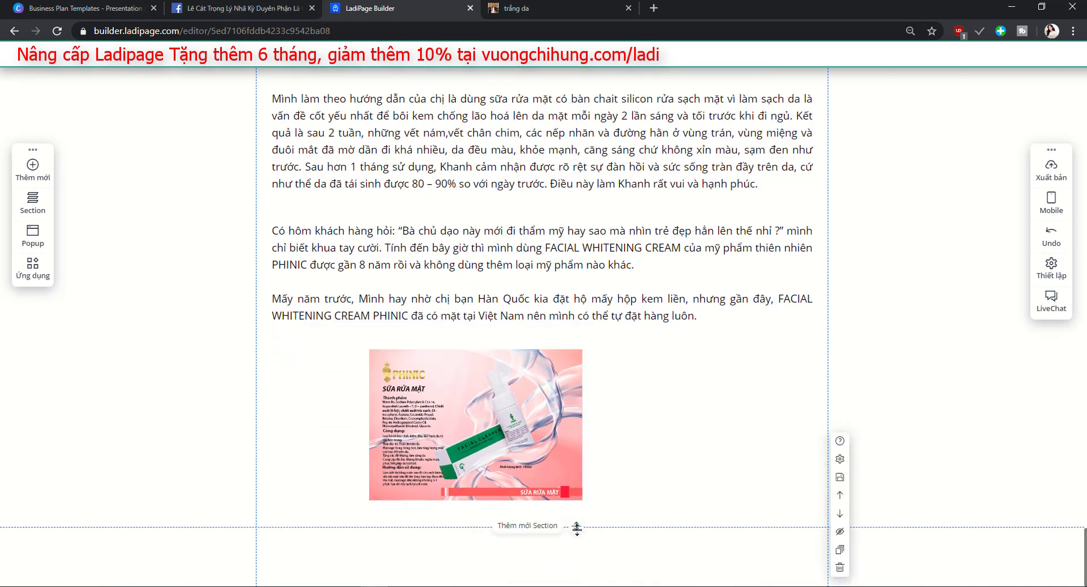
{"action": "scroll", "coordinate": [674, 508], "scroll_direction": "down", "scroll_amount": 1}
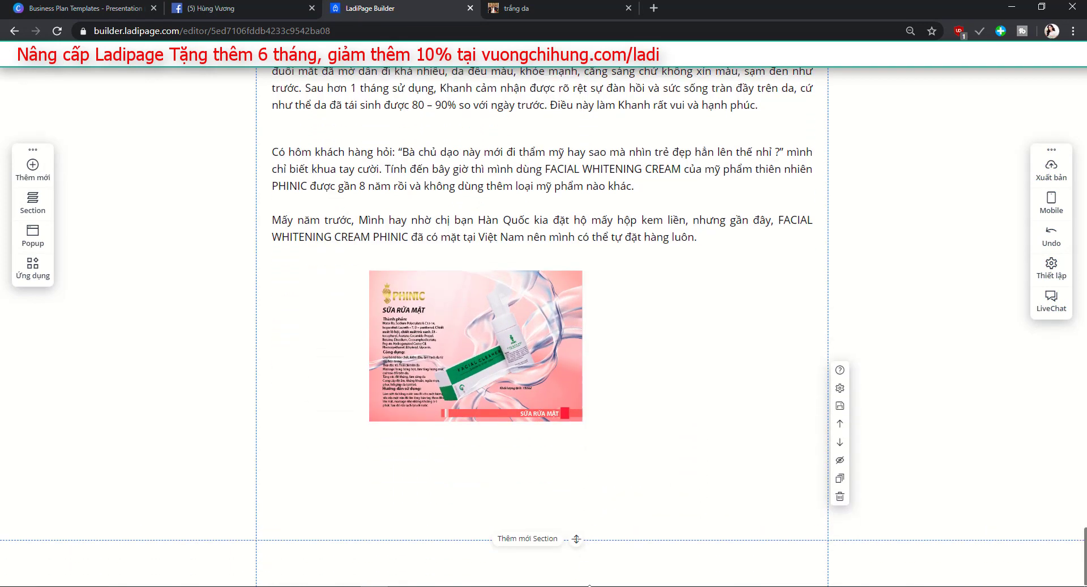
{"action": "scroll", "coordinate": [611, 516], "scroll_direction": "down", "scroll_amount": 1}
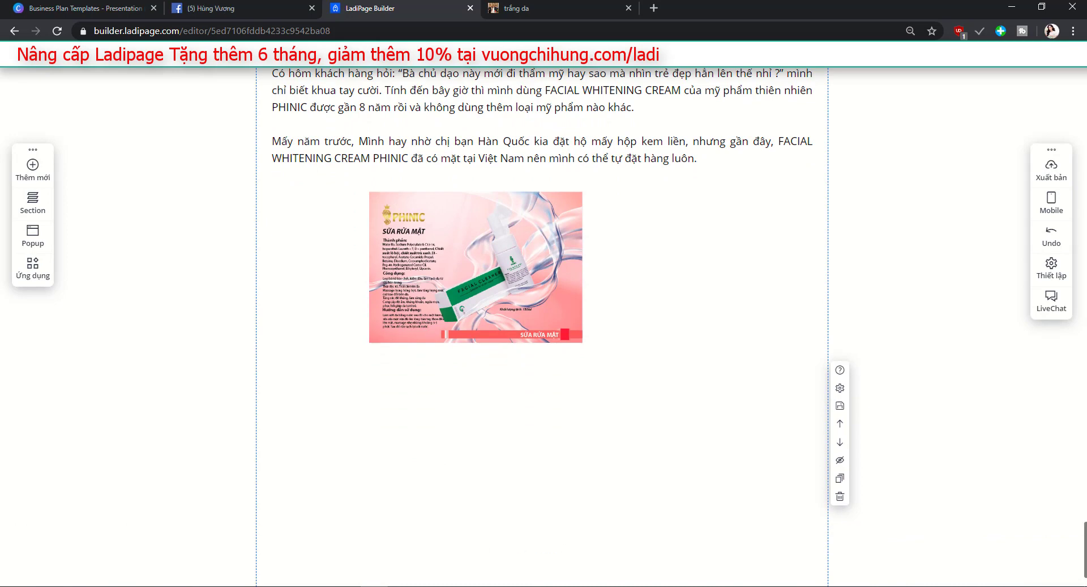
{"action": "scroll", "coordinate": [579, 524], "scroll_direction": "down", "scroll_amount": 1}
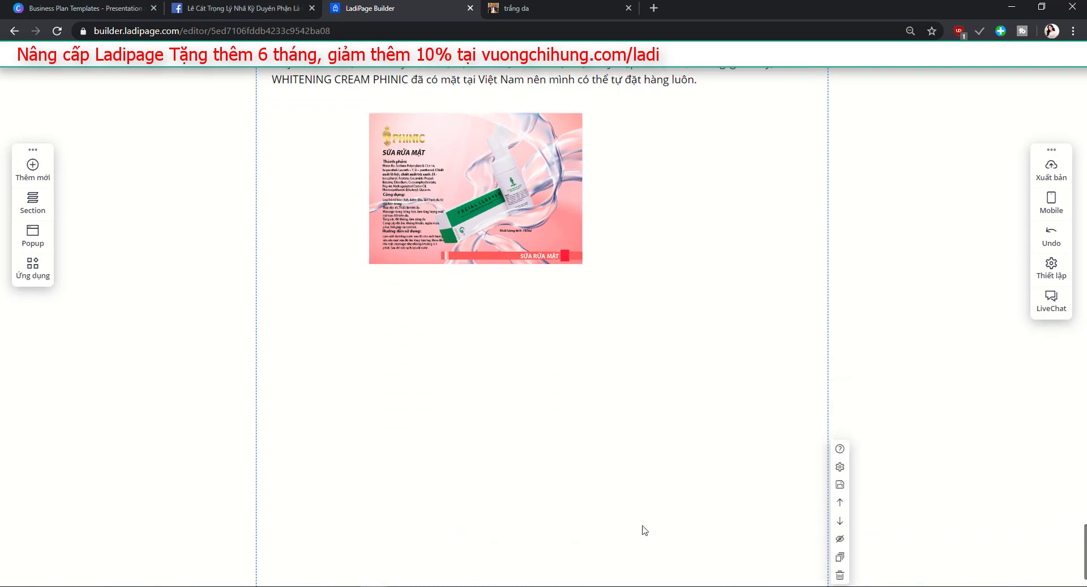
{"action": "scroll", "coordinate": [617, 526], "scroll_direction": "down", "scroll_amount": 1}
{"action": "scroll", "coordinate": [632, 524], "scroll_direction": "up", "scroll_amount": 3}
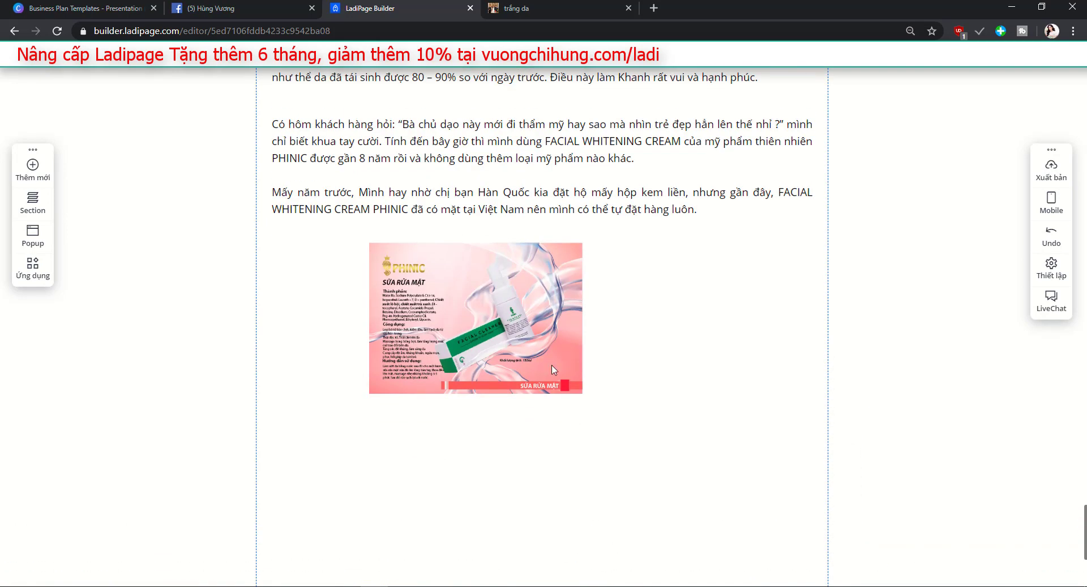
{"action": "left_click", "coordinate": [573, 385]}
{"action": "left_click_drag", "start_coordinate": [582, 392], "coordinate": [744, 507]}
{"action": "left_click_drag", "start_coordinate": [621, 391], "coordinate": [612, 383]}
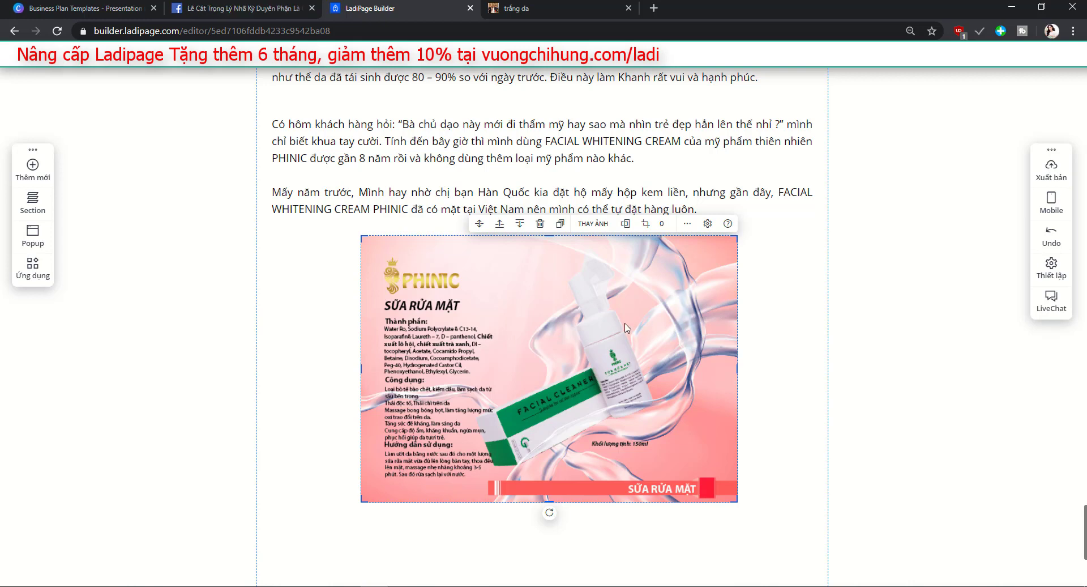
Drag the section's bottom edge further down the page.
{"action": "scroll", "coordinate": [623, 334], "scroll_direction": "down", "scroll_amount": 5}
{"action": "left_click", "coordinate": [600, 358]}
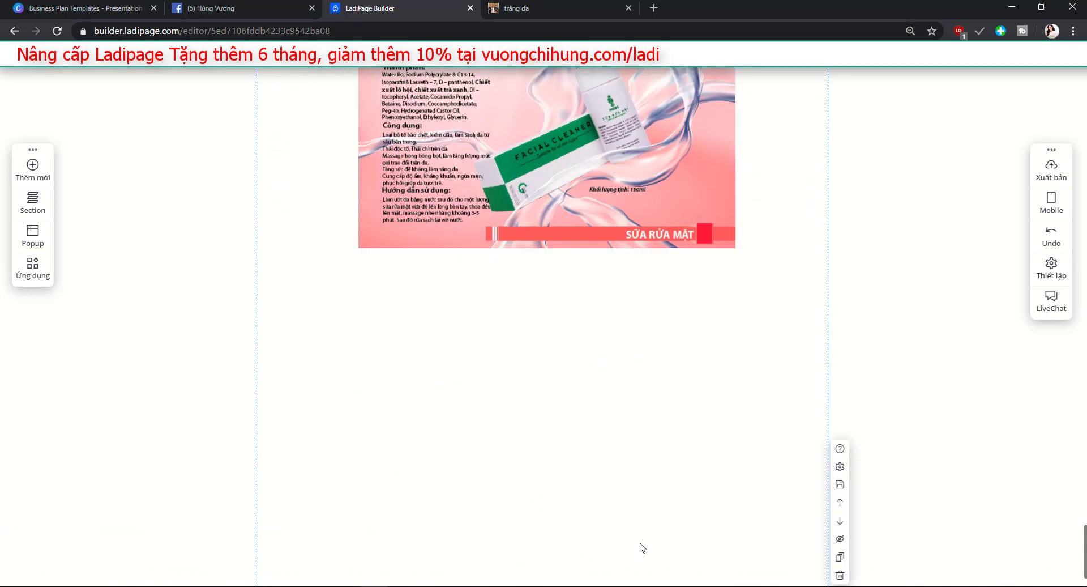
{"action": "scroll", "coordinate": [594, 546], "scroll_direction": "down", "scroll_amount": 2}
{"action": "left_click_drag", "start_coordinate": [577, 524], "coordinate": [587, 578]}
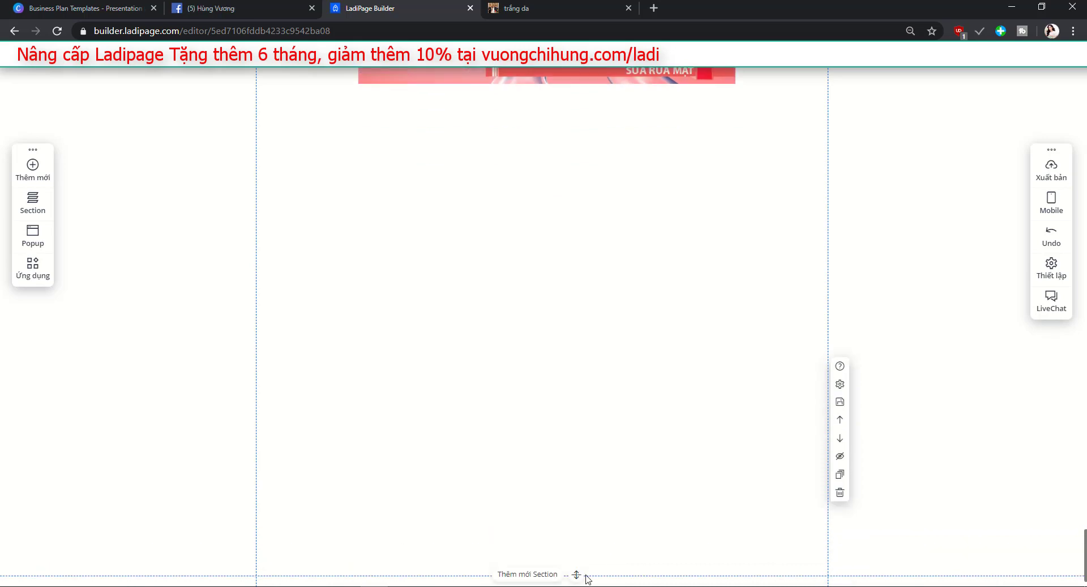
Copy the ingredients paragraph from the reference article.
{"action": "left_click", "coordinate": [566, 8]}
{"action": "left_click_drag", "start_coordinate": [385, 553], "coordinate": [488, 486]}
{"action": "left_click", "coordinate": [324, 453]}
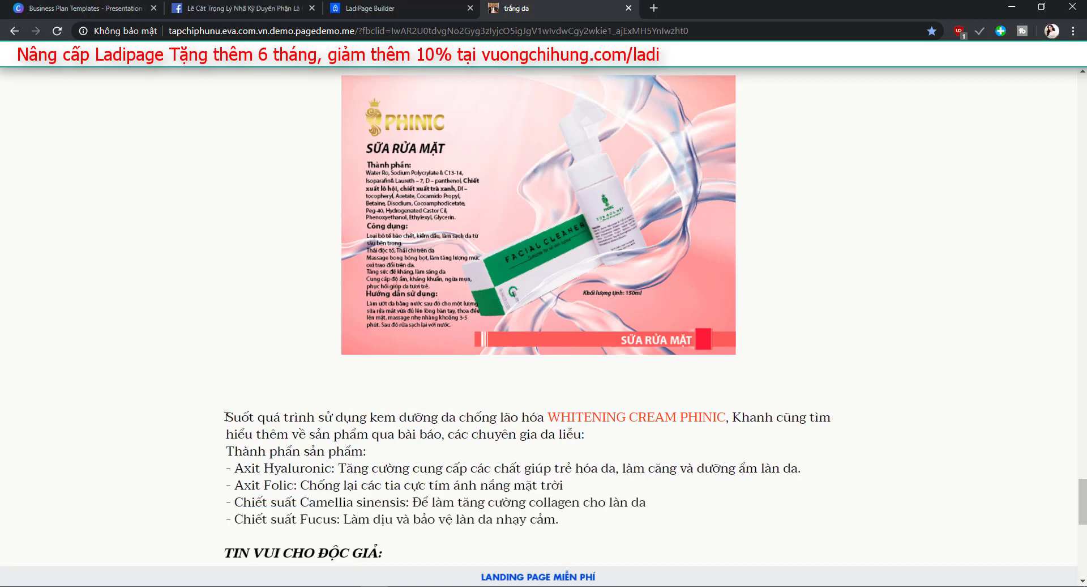
{"action": "left_click_drag", "start_coordinate": [229, 417], "coordinate": [585, 520]}
{"action": "key", "text": "ctrl+c"}
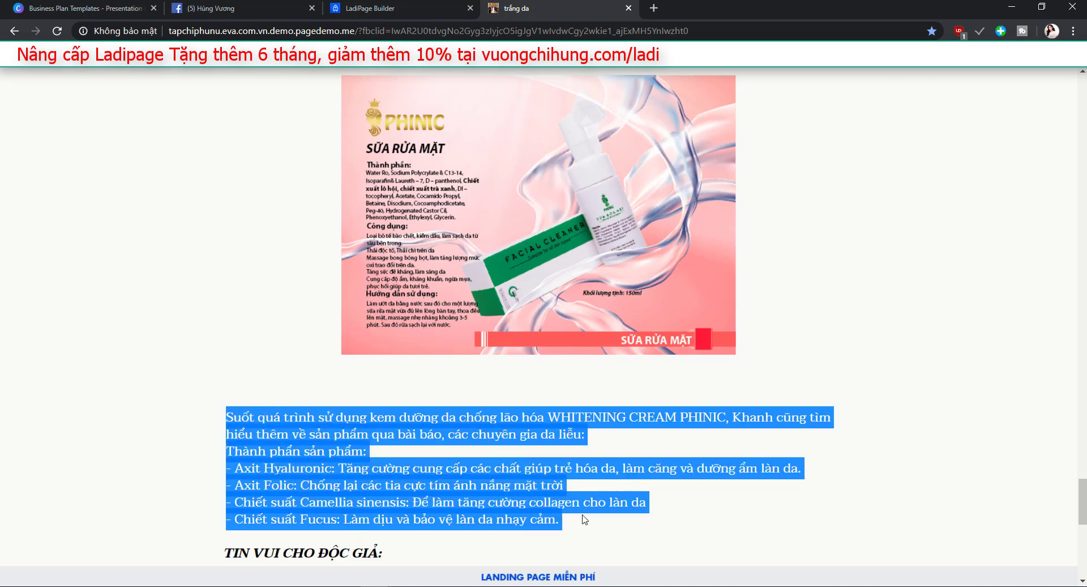
{"action": "key", "text": "ctrl+shift+Tab"}
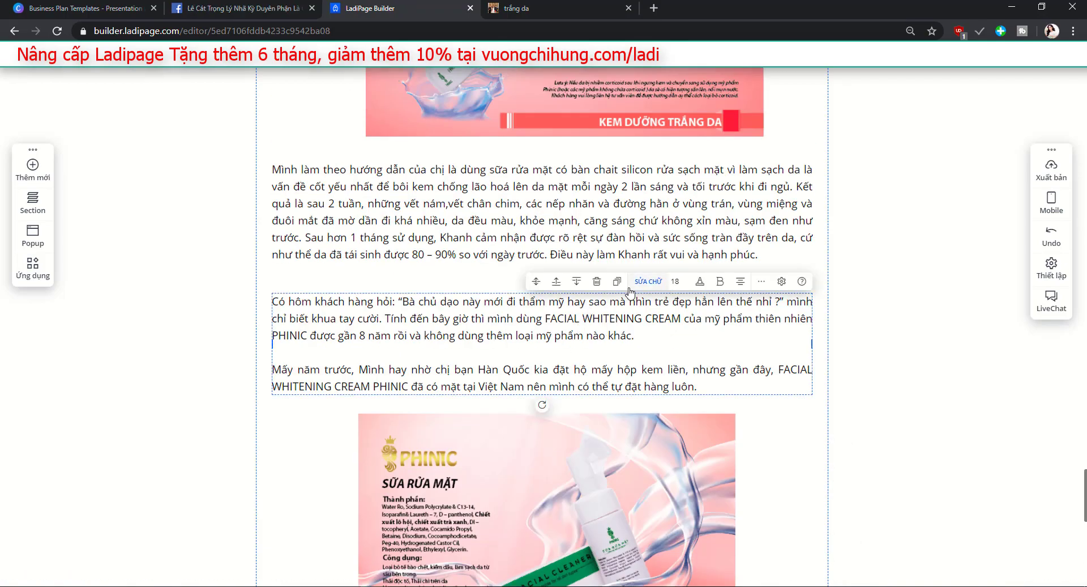
Duplicate the article text box below the cleanser image and paste the ingredients paragraph into it.
{"action": "left_click", "coordinate": [616, 282]}
{"action": "scroll", "coordinate": [502, 192], "scroll_direction": "down", "scroll_amount": 4}
{"action": "left_click_drag", "start_coordinate": [502, 193], "coordinate": [498, 577]}
{"action": "scroll", "coordinate": [494, 480], "scroll_direction": "down", "scroll_amount": 4}
{"action": "left_click_drag", "start_coordinate": [498, 363], "coordinate": [494, 368]}
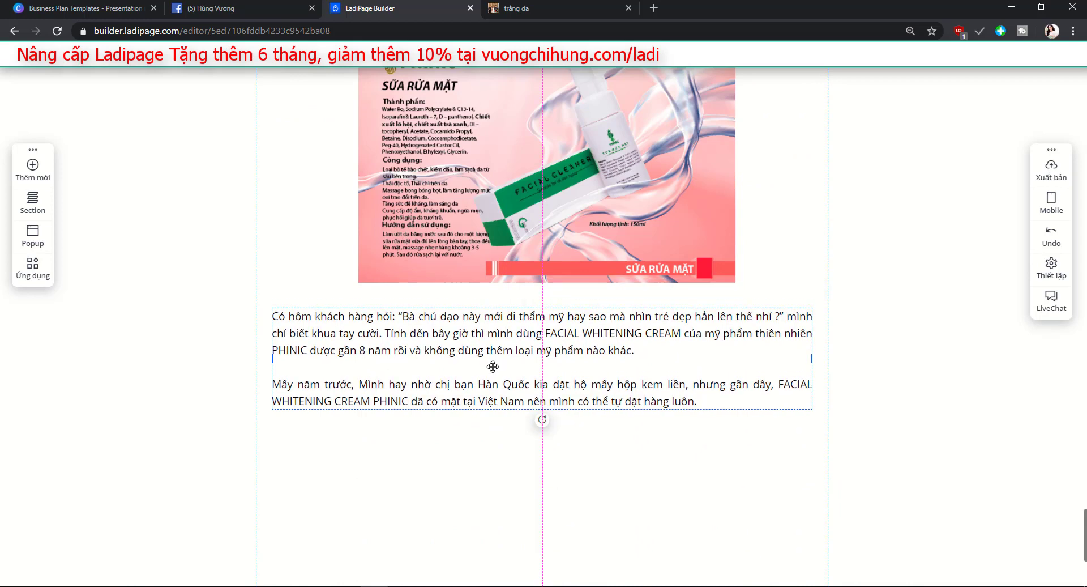
{"action": "double_click", "coordinate": [494, 367]}
{"action": "key", "text": "ctrl+v"}
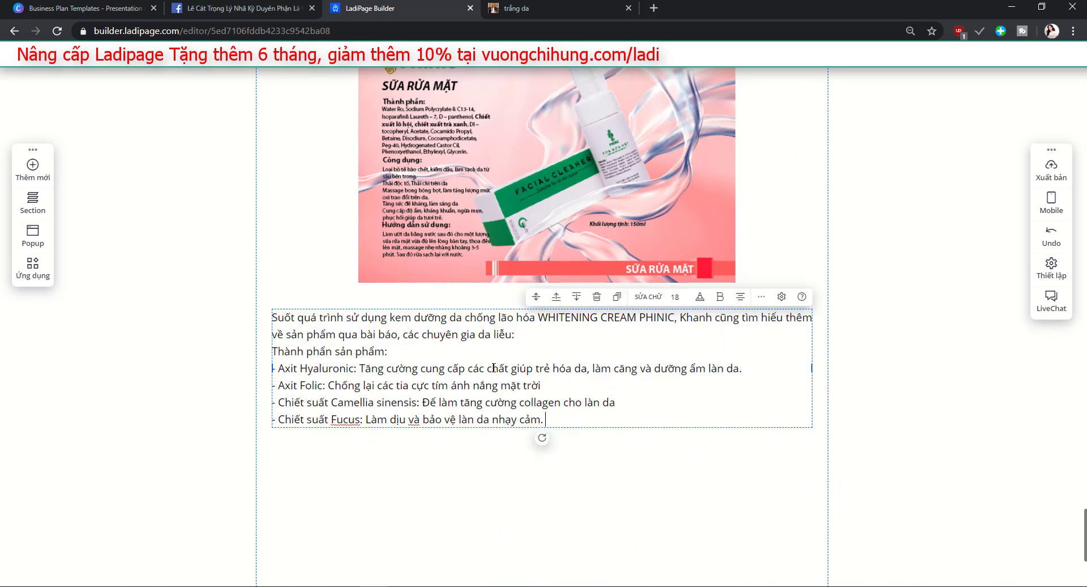
{"action": "left_click", "coordinate": [568, 474]}
Make the words WHITENING CREAM PHINIC bold.
{"action": "left_click", "coordinate": [671, 341]}
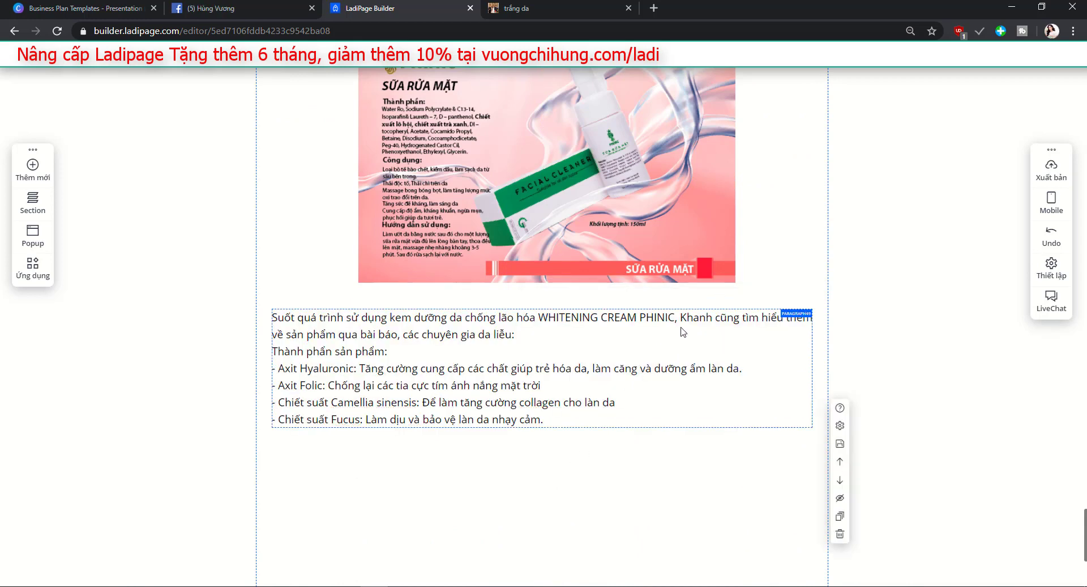
{"action": "left_click", "coordinate": [672, 321]}
{"action": "double_click", "coordinate": [672, 321]}
{"action": "left_click_drag", "start_coordinate": [675, 318], "coordinate": [591, 318]}
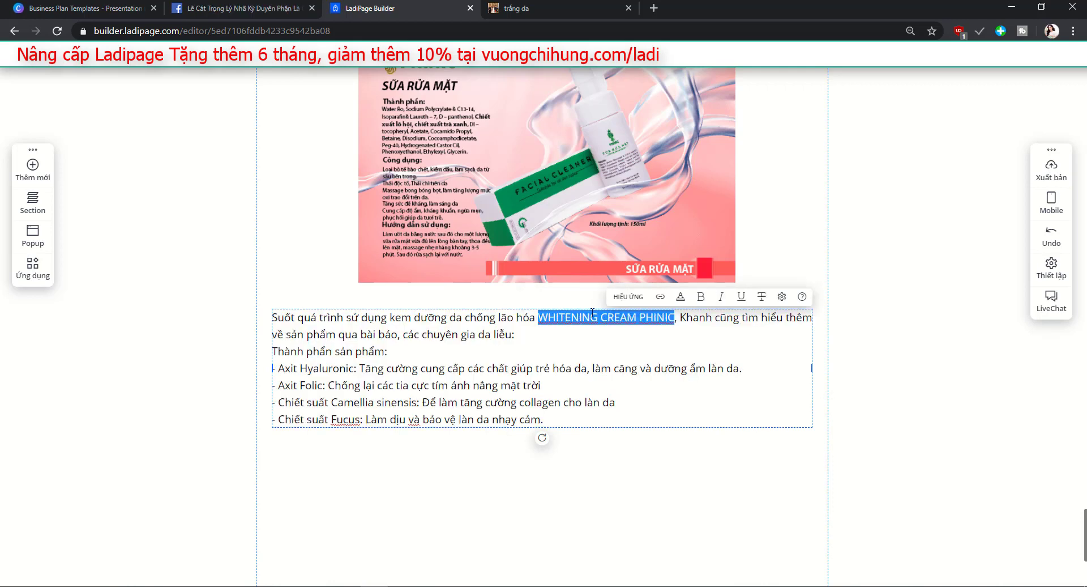
{"action": "left_click", "coordinate": [701, 297]}
{"action": "left_click", "coordinate": [640, 351]}
Colour WHITENING CREAM PHINIC red and switch back to the reference article.
{"action": "left_click_drag", "start_coordinate": [700, 318], "coordinate": [553, 317]}
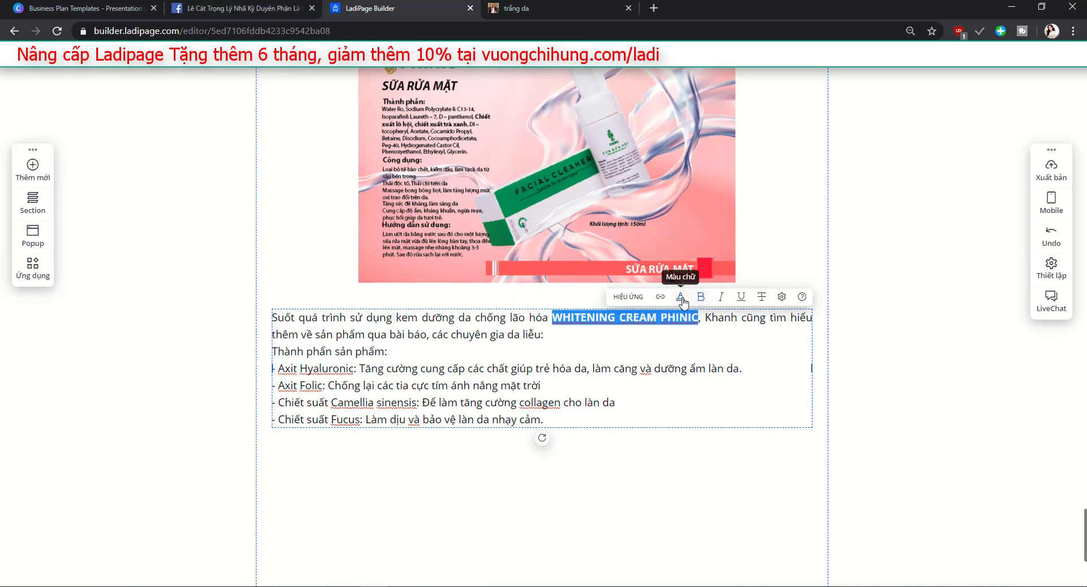
{"action": "left_click", "coordinate": [682, 296]}
{"action": "left_click", "coordinate": [129, 271]}
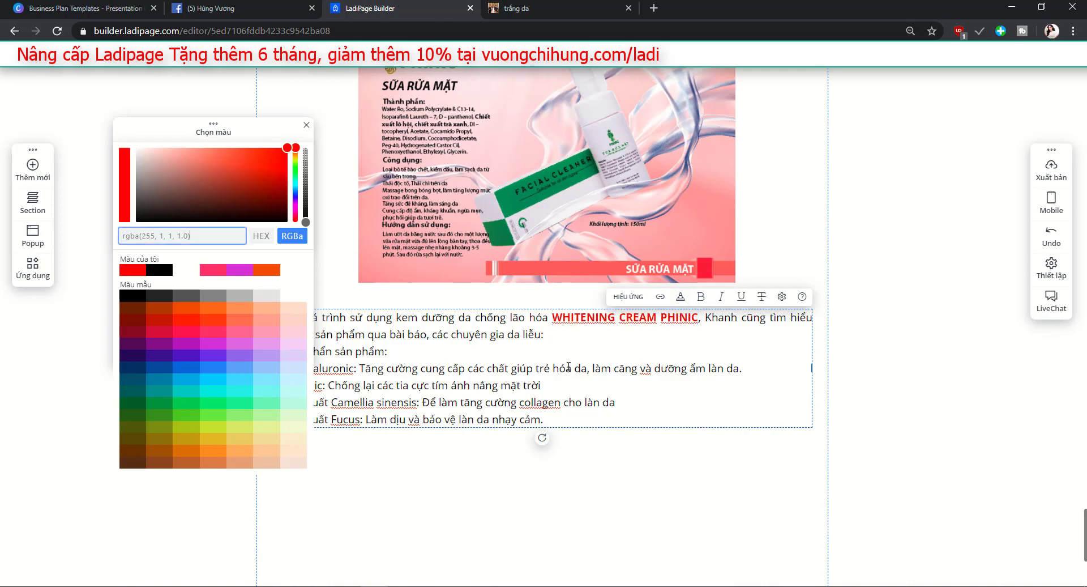
{"action": "left_click", "coordinate": [638, 383]}
{"action": "left_click", "coordinate": [648, 468]}
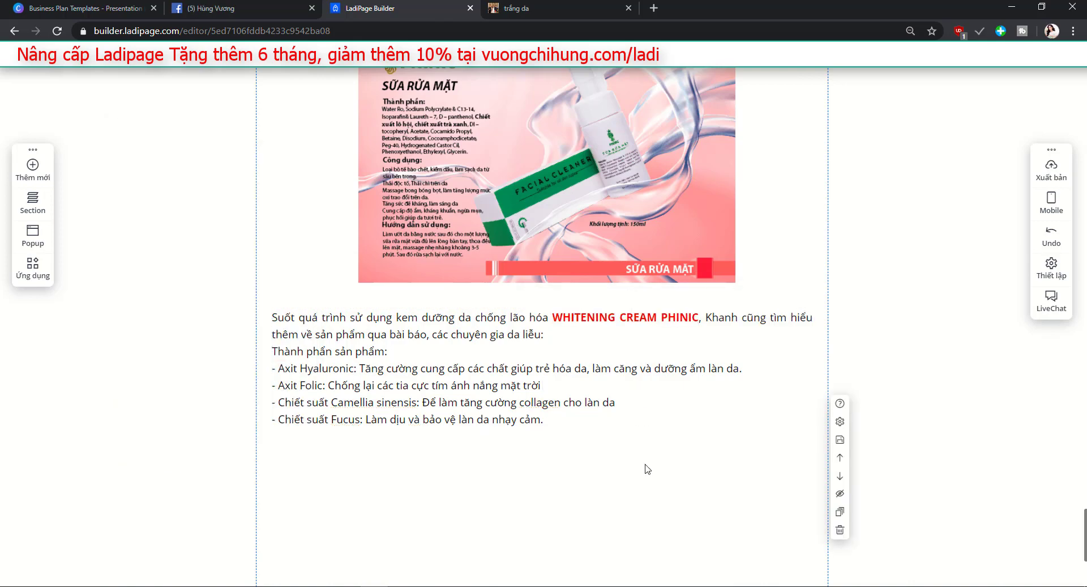
{"action": "left_click", "coordinate": [516, 8]}
Copy the TIN VUI CHO ĐỘC GIẢ promo paragraphs from the reference article.
{"action": "scroll", "coordinate": [273, 150], "scroll_direction": "down", "scroll_amount": 6}
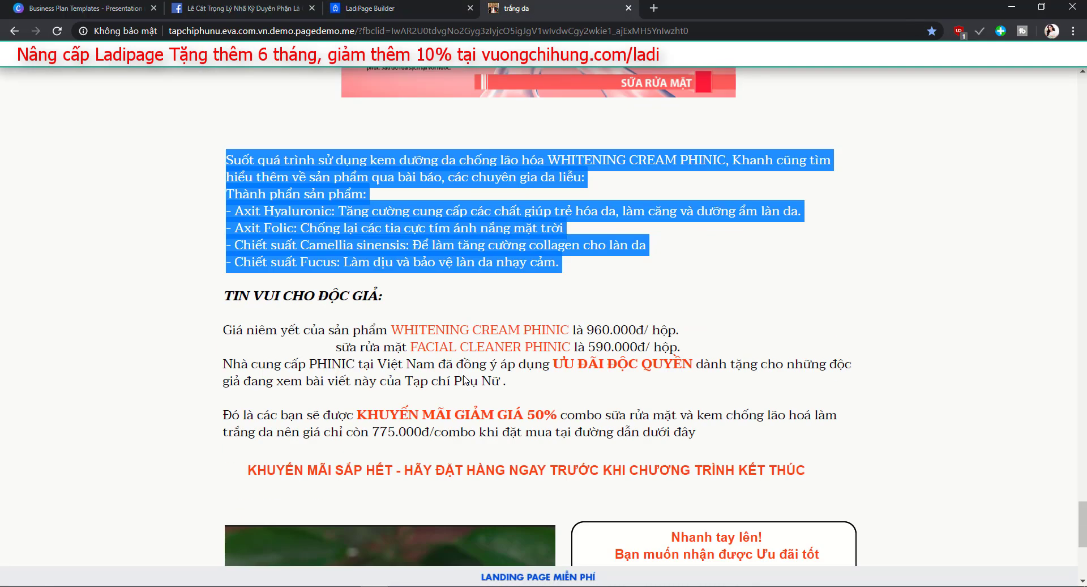
{"action": "left_click_drag", "start_coordinate": [224, 149], "coordinate": [752, 296]}
{"action": "key", "text": "ctrl+c"}
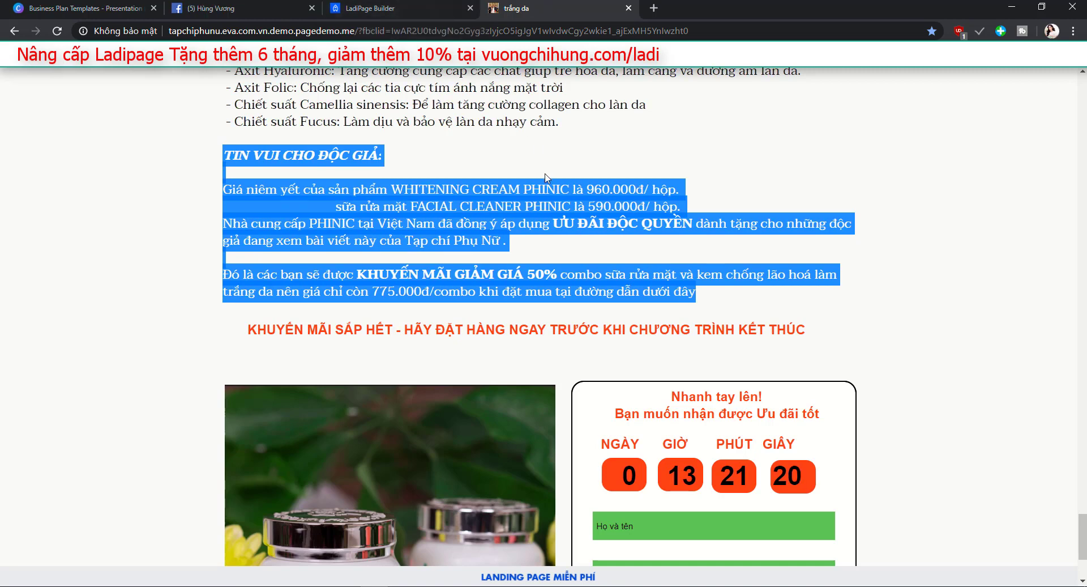
{"action": "scroll", "coordinate": [540, 188], "scroll_direction": "down", "scroll_amount": 3}
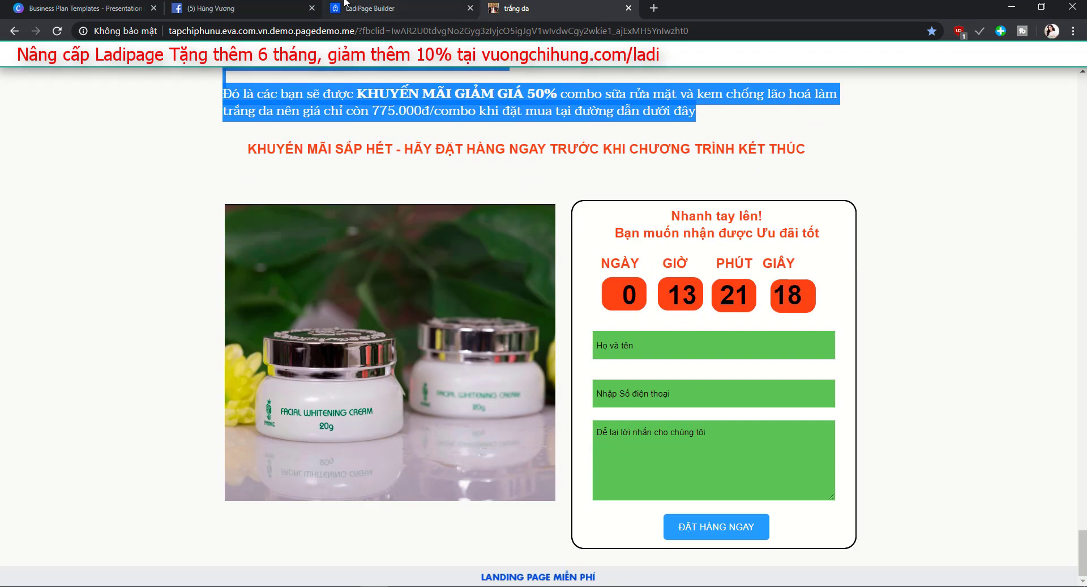
{"action": "left_click", "coordinate": [401, 6]}
Duplicate the ingredients block below itself and replace its text with the promo paragraphs.
{"action": "scroll", "coordinate": [569, 444], "scroll_direction": "down", "scroll_amount": 4}
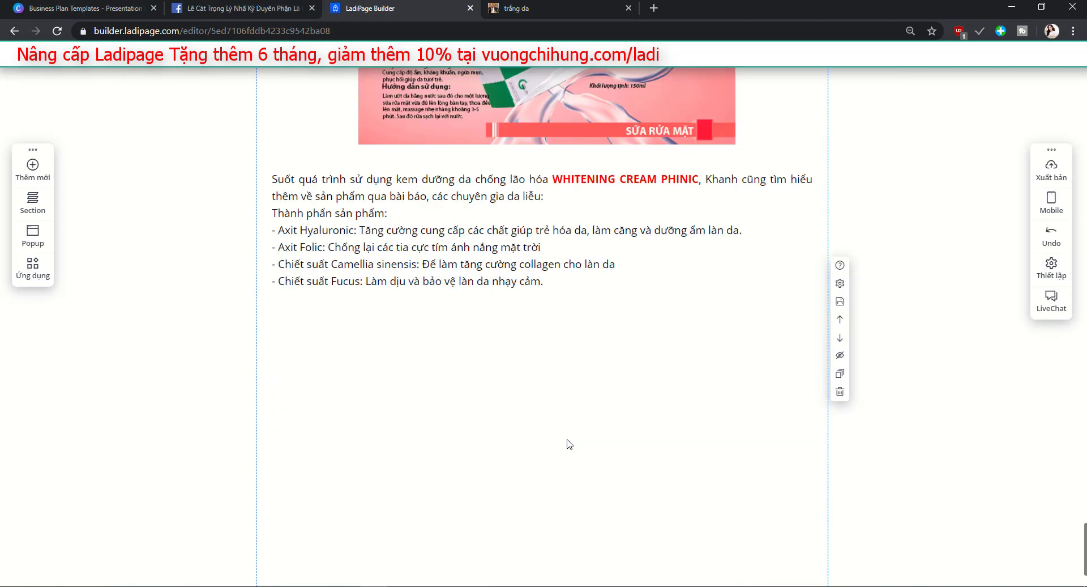
{"action": "left_click", "coordinate": [407, 170]}
{"action": "left_click", "coordinate": [618, 191]}
{"action": "left_click_drag", "start_coordinate": [415, 159], "coordinate": [412, 288]}
{"action": "double_click", "coordinate": [413, 284]}
{"action": "key", "text": "ctrl+a"}
{"action": "key", "text": "ctrl+v"}
Clear the selection on the reference article and return to the editor.
{"action": "key", "text": "ctrl+Tab"}
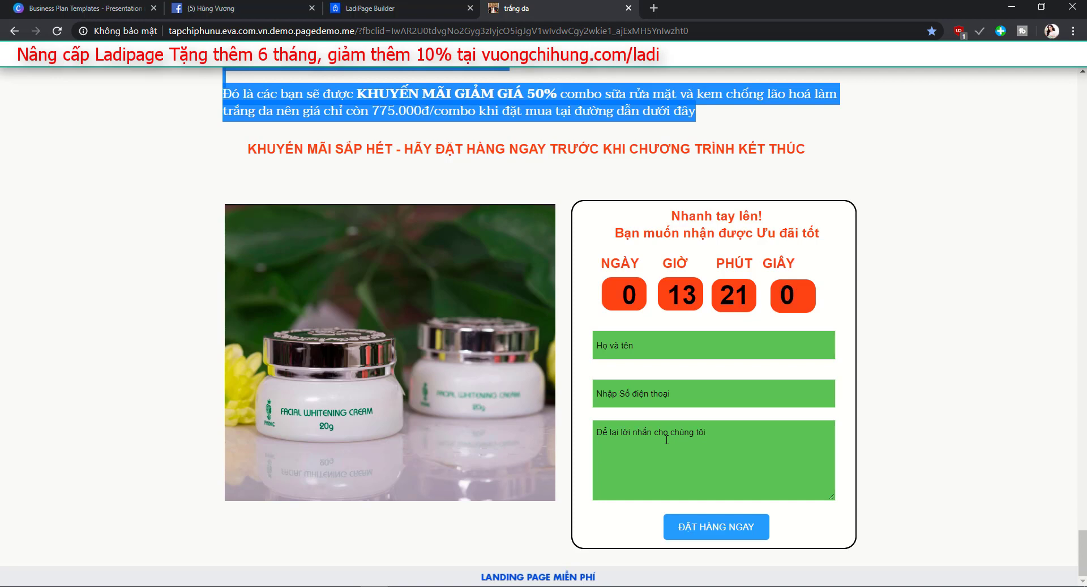
{"action": "left_click", "coordinate": [911, 368]}
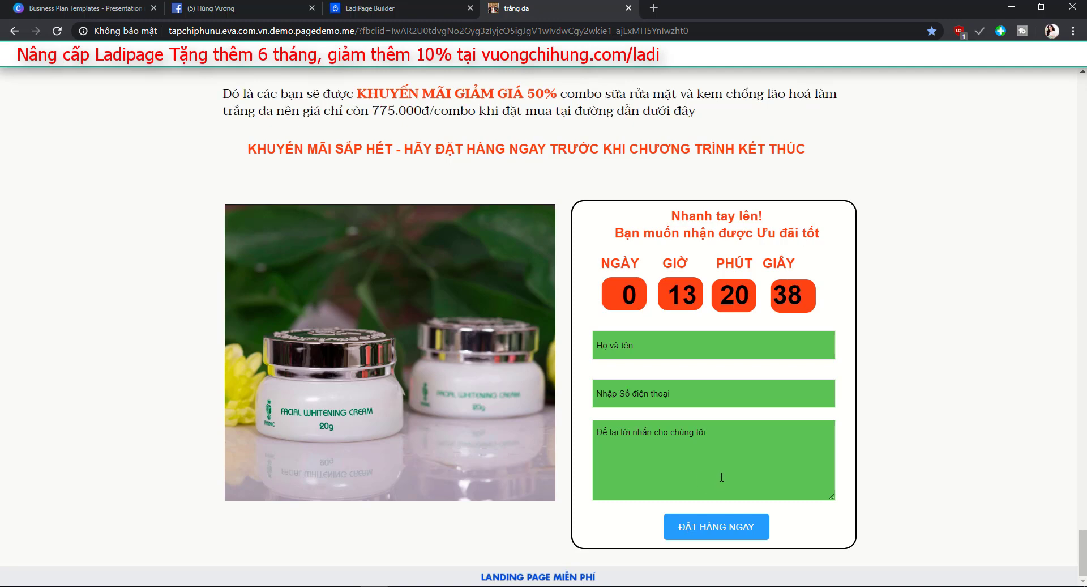
{"action": "left_click", "coordinate": [408, 5]}
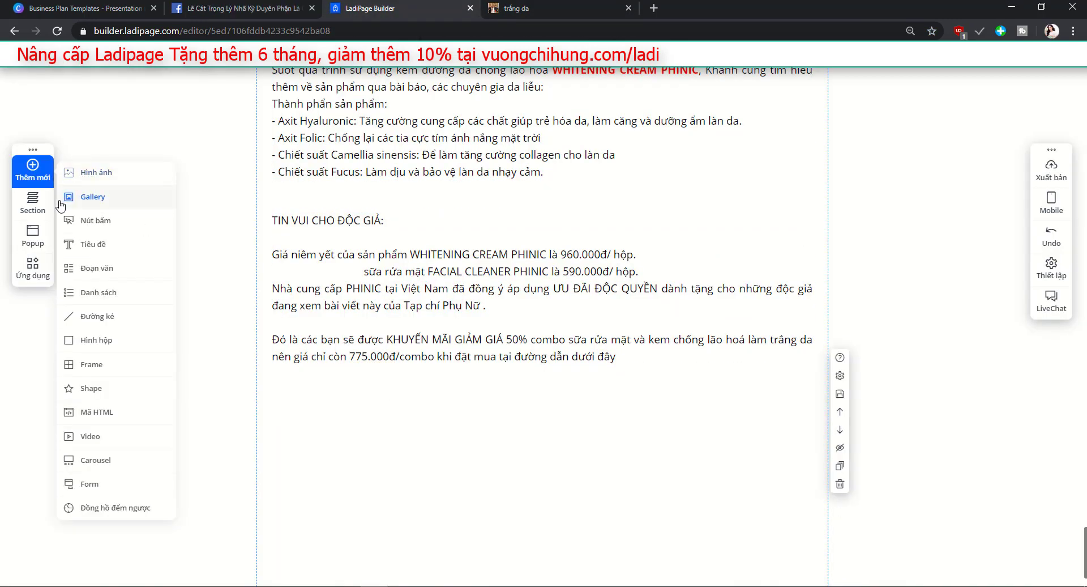
Add an image element and try uploading the product-jar photo, dismissing the upload error.
{"action": "left_click", "coordinate": [80, 176]}
{"action": "left_click", "coordinate": [780, 147]}
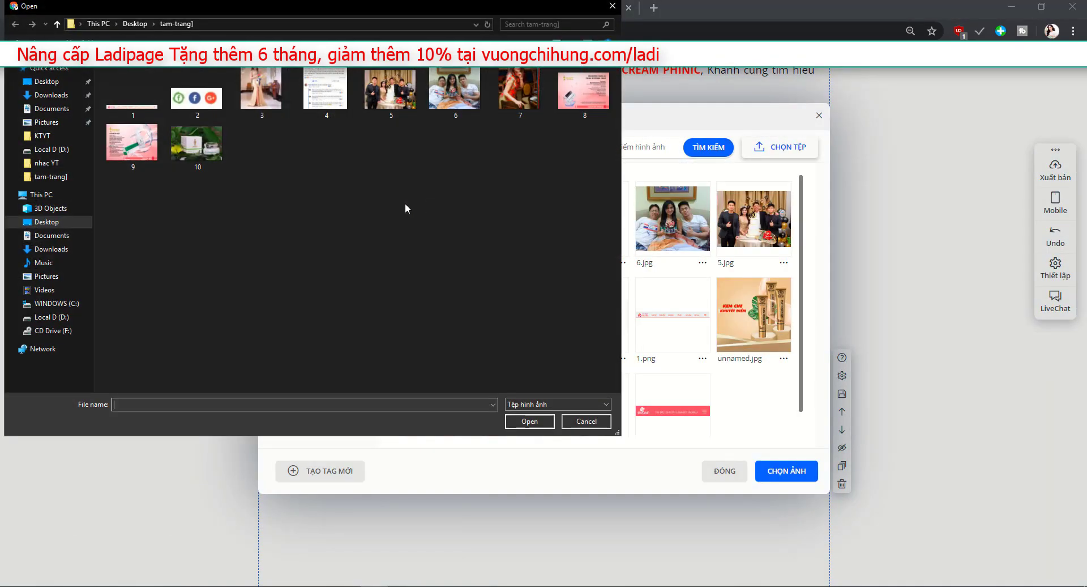
{"action": "left_click", "coordinate": [205, 148]}
{"action": "left_click", "coordinate": [529, 421]}
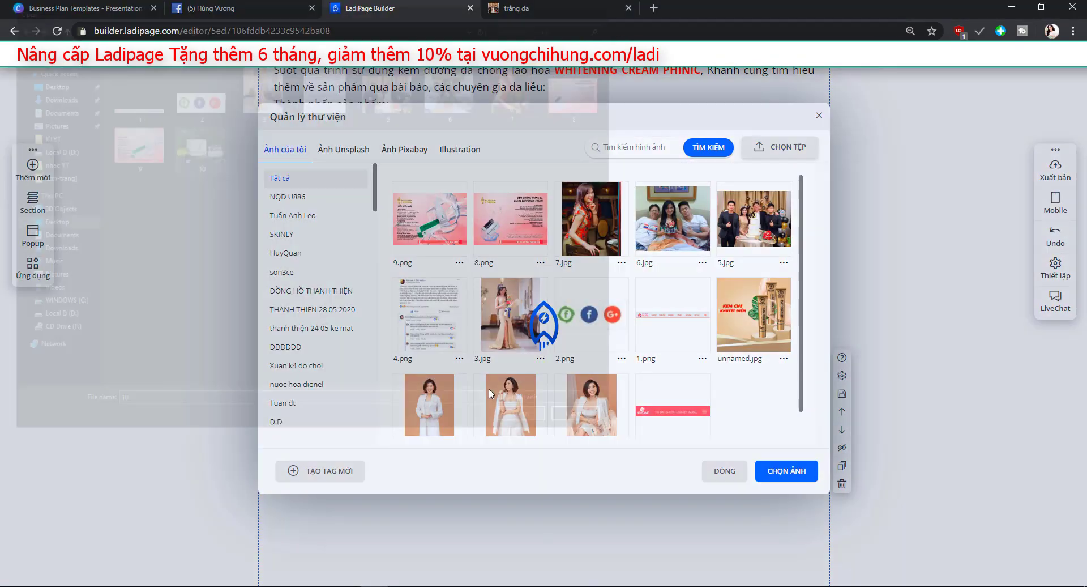
{"action": "left_click", "coordinate": [637, 359]}
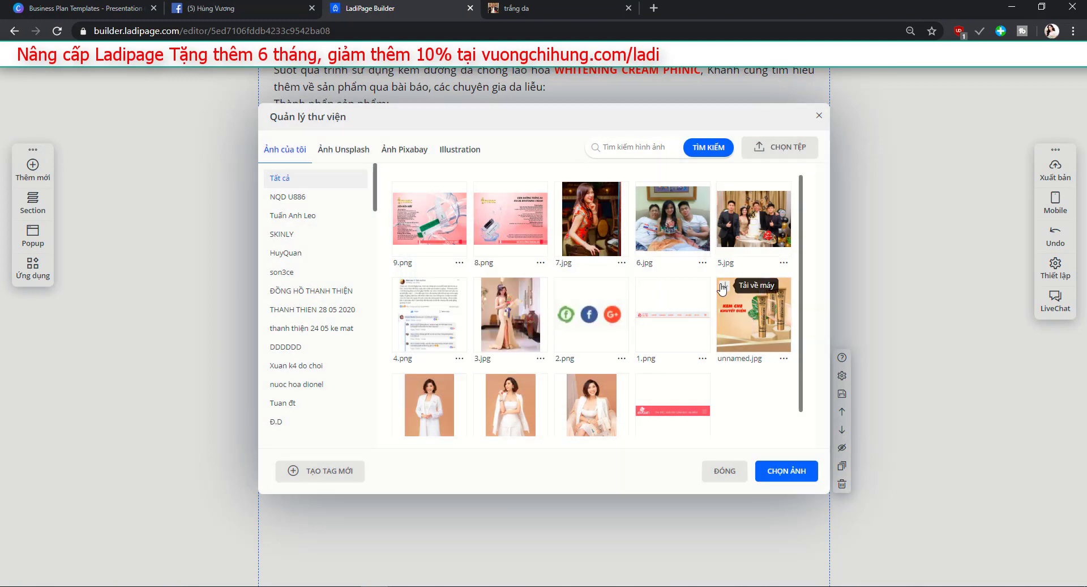
Close the file browser and switch over to File Explorer.
{"action": "left_click", "coordinate": [766, 148]}
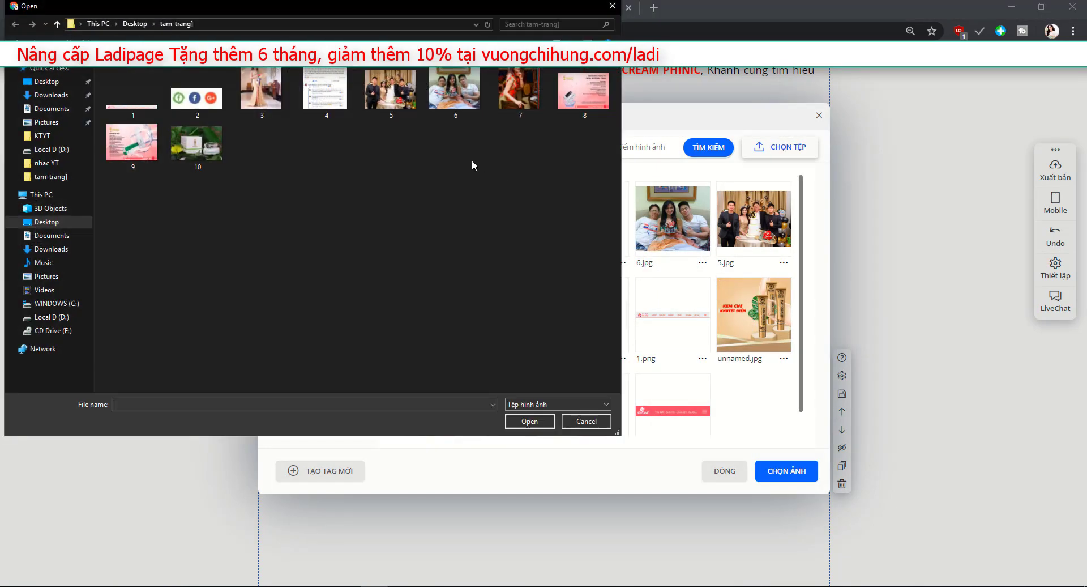
{"action": "left_click", "coordinate": [612, 7]}
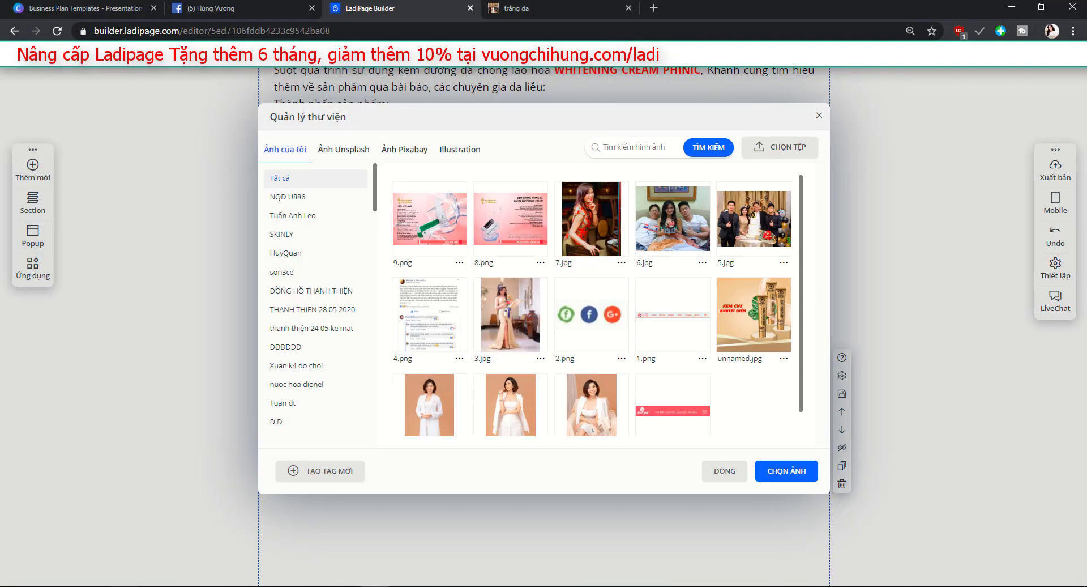
{"action": "key", "text": "alt+Tab"}
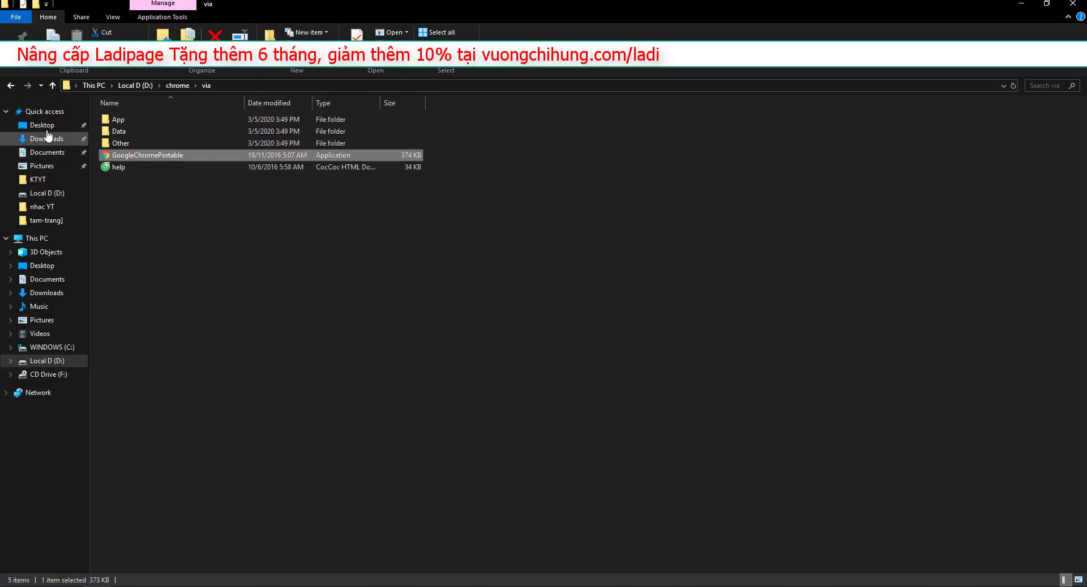
Open the cream-jar photo 10.jfif from the Desktop product images folder.
{"action": "left_click", "coordinate": [42, 125]}
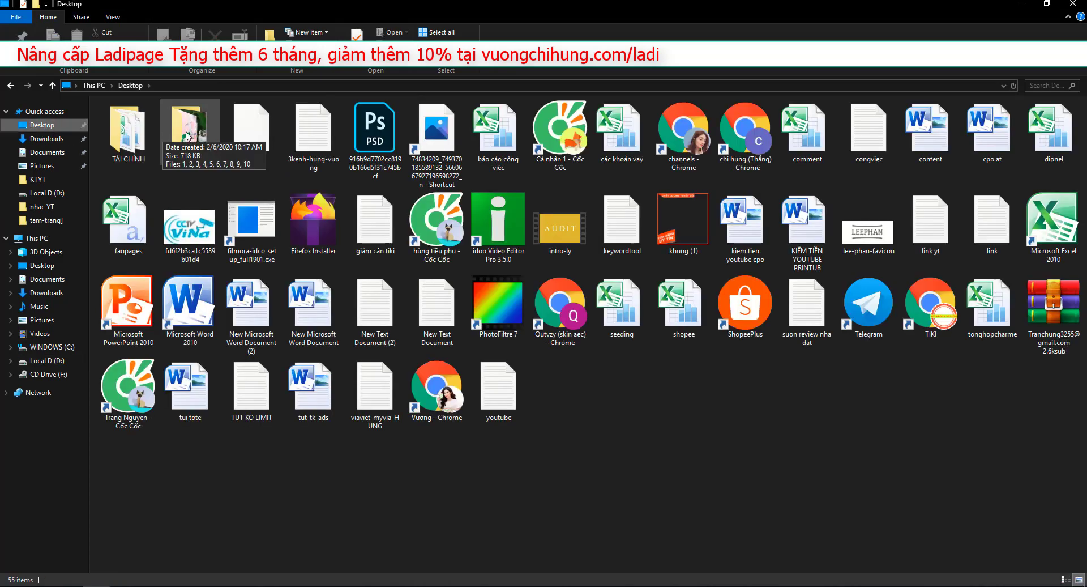
{"action": "double_click", "coordinate": [161, 131]}
{"action": "double_click", "coordinate": [682, 141]}
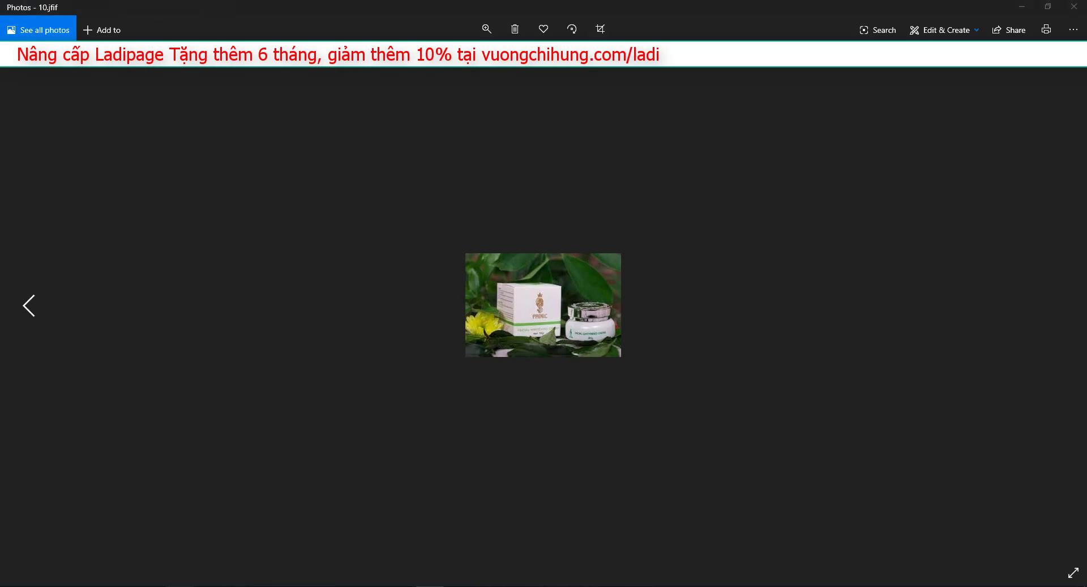
Snip the cream-jar photo and save it as Capture, replacing the existing Capture.png.
{"action": "left_click", "coordinate": [26, 36]}
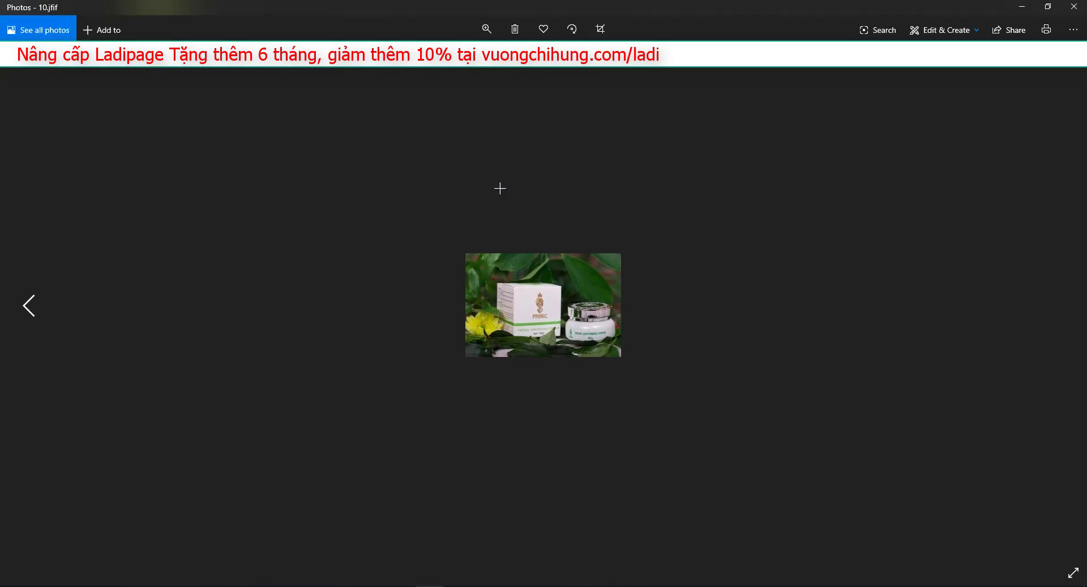
{"action": "left_click_drag", "start_coordinate": [465, 252], "coordinate": [622, 357]}
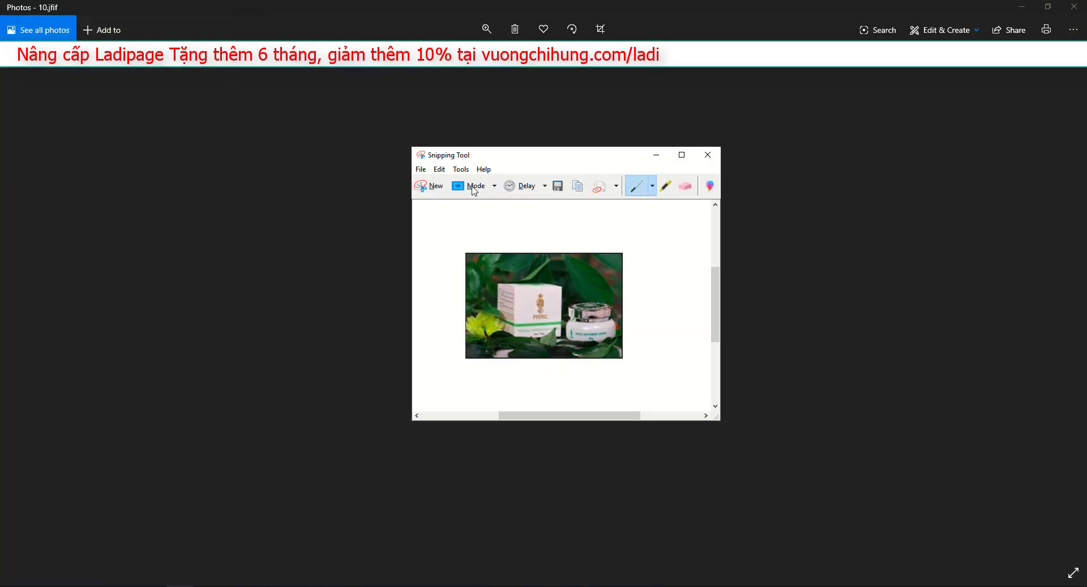
{"action": "left_click", "coordinate": [557, 186]}
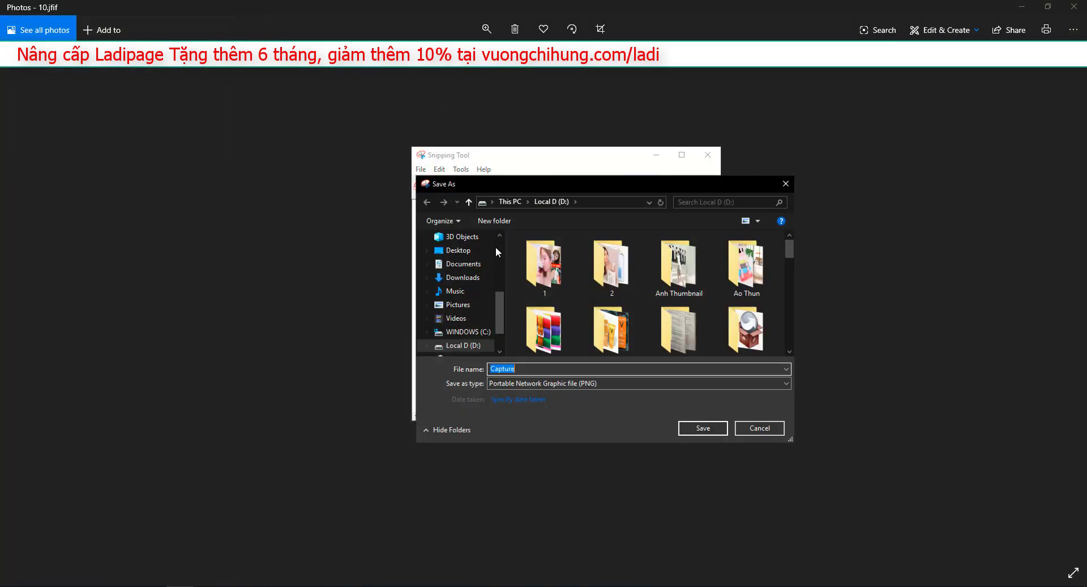
{"action": "key", "text": "Return"}
{"action": "left_click", "coordinate": [579, 301]}
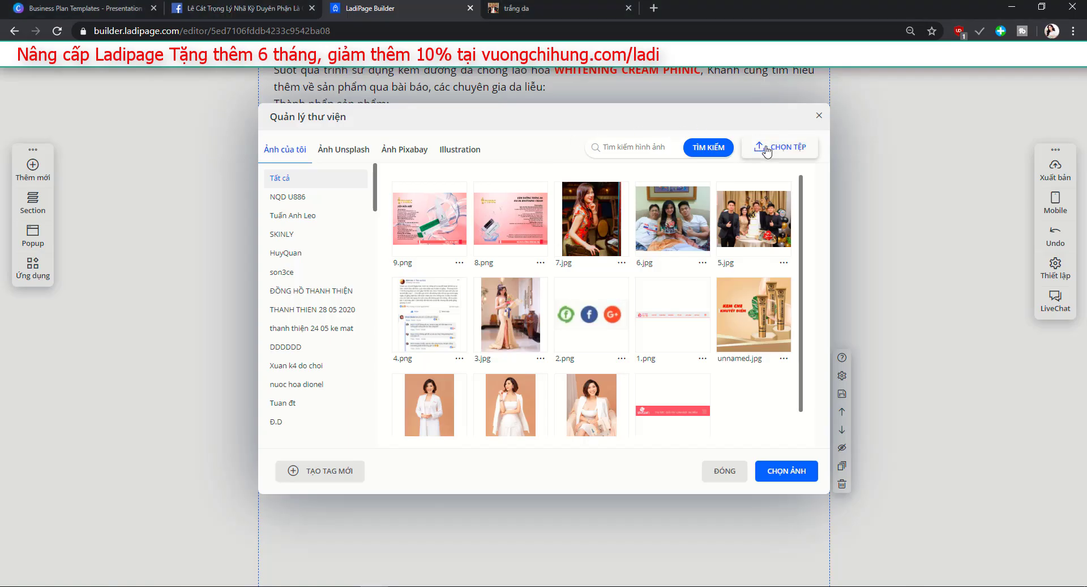
Upload Capture.PNG from the D drive and insert it into the page.
{"action": "left_click", "coordinate": [784, 147]}
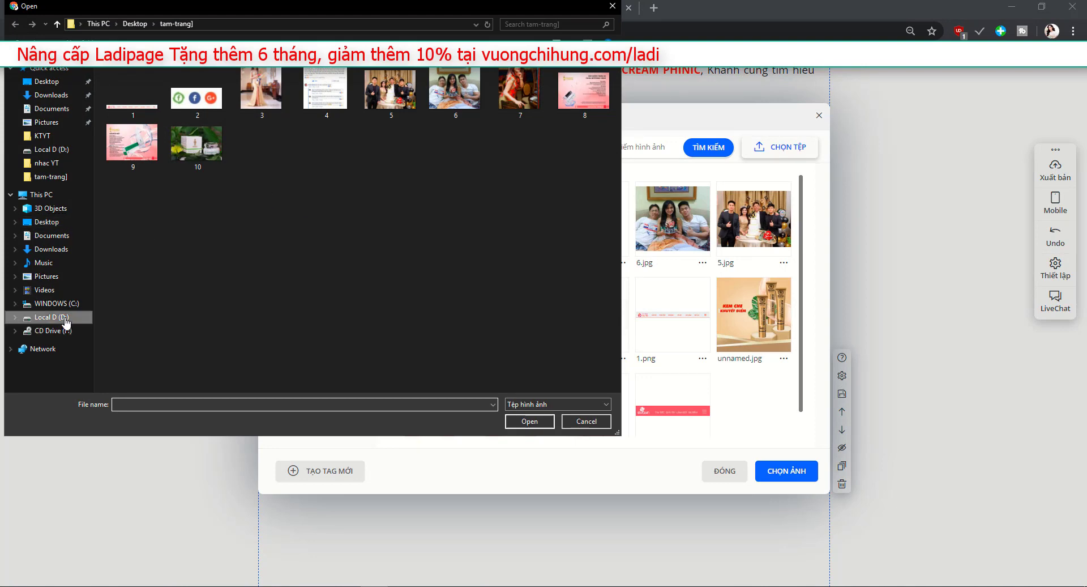
{"action": "left_click", "coordinate": [65, 317]}
{"action": "left_click", "coordinate": [170, 404]}
{"action": "type", "text": "c"}
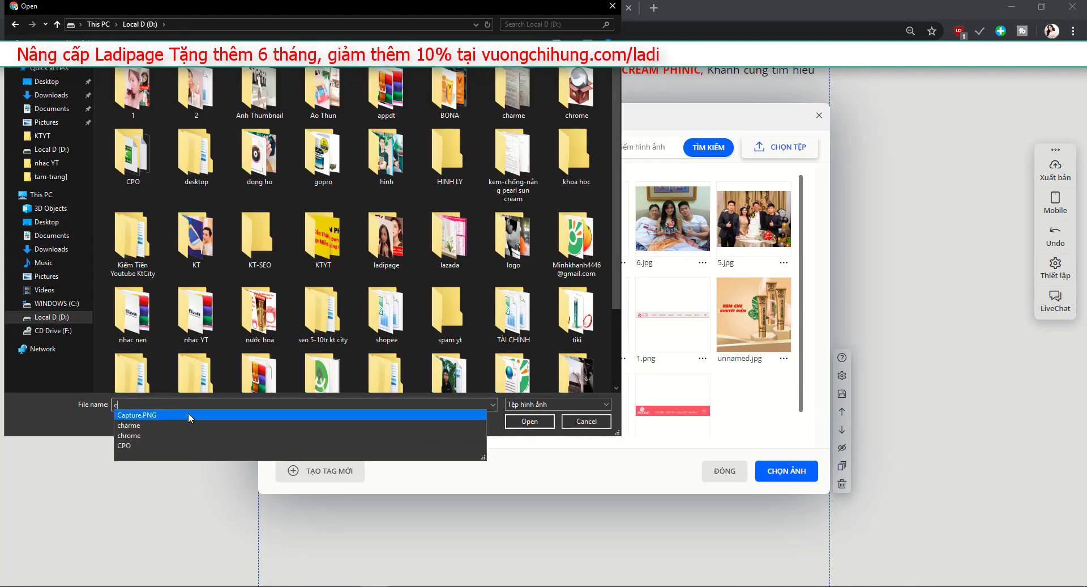
{"action": "left_click", "coordinate": [186, 419]}
{"action": "left_click", "coordinate": [541, 421]}
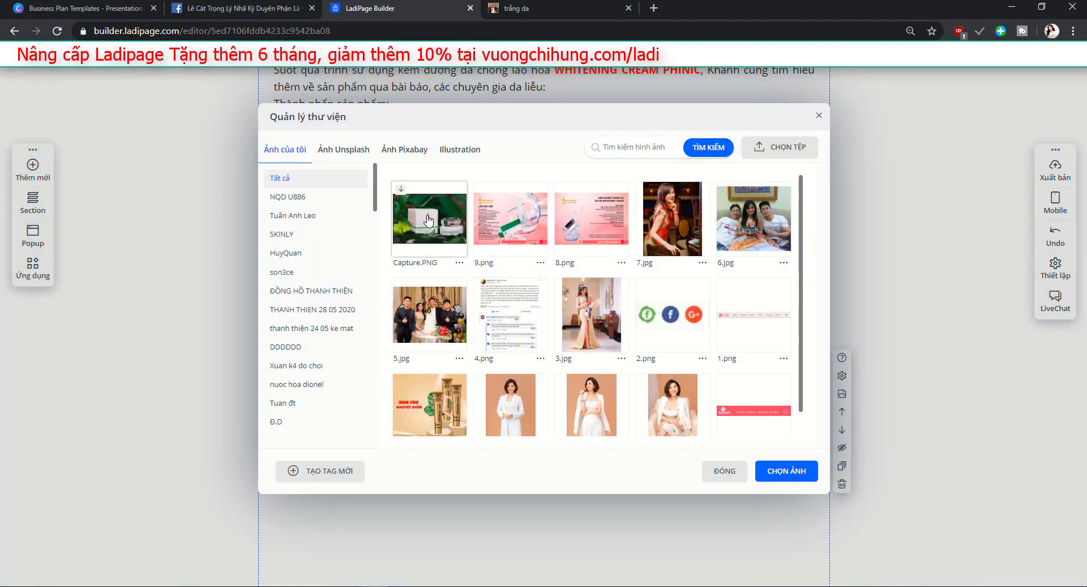
{"action": "left_click", "coordinate": [788, 471]}
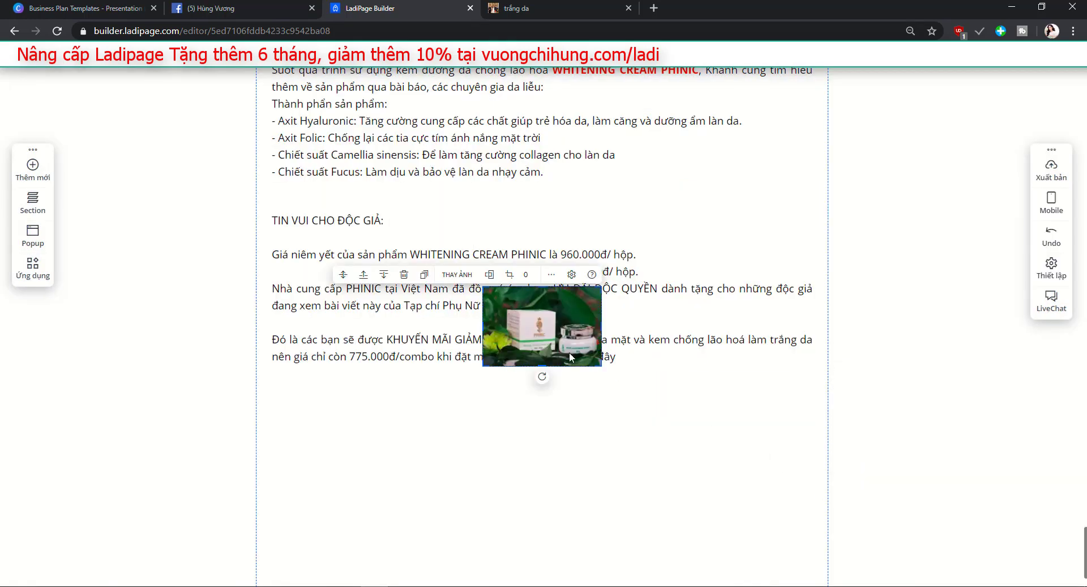
Enlarge the photo to about 445x298 under the promotion text, then view the reference page.
{"action": "left_click_drag", "start_coordinate": [447, 384], "coordinate": [281, 420]}
{"action": "scroll", "coordinate": [390, 397], "scroll_direction": "down", "scroll_amount": 2}
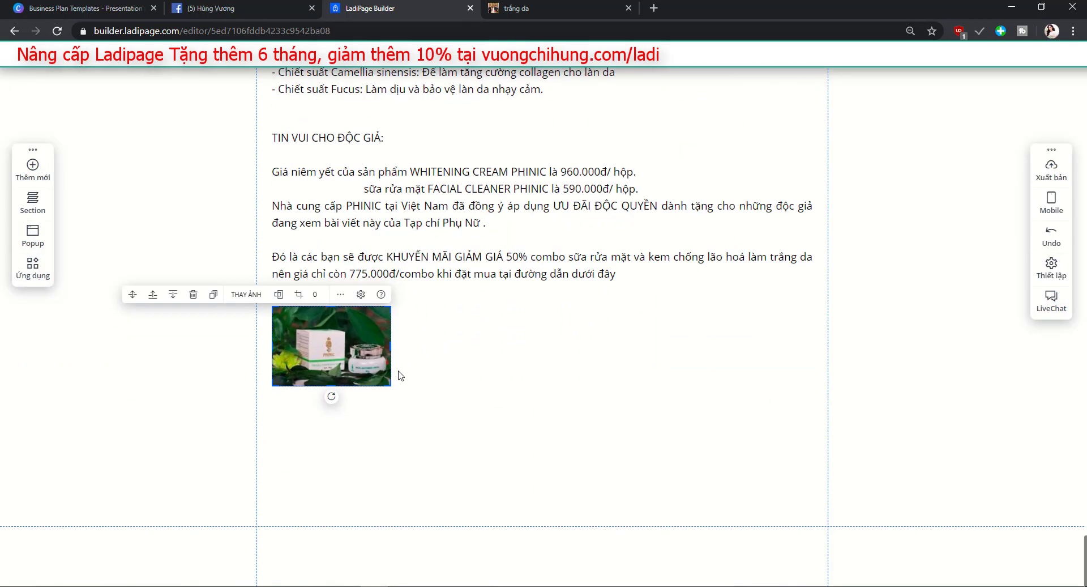
{"action": "left_click_drag", "start_coordinate": [387, 384], "coordinate": [523, 474]}
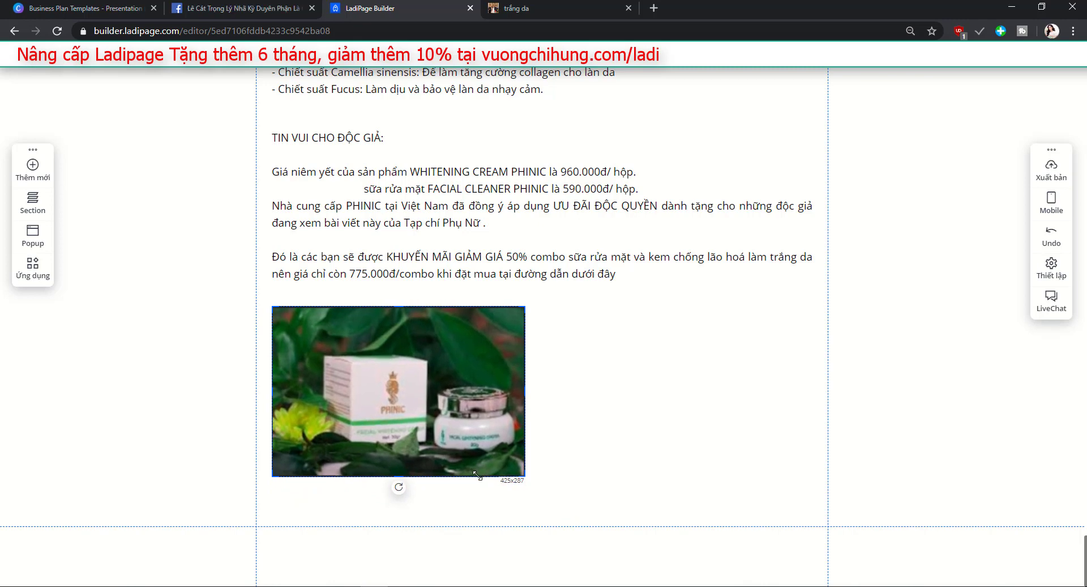
{"action": "left_click_drag", "start_coordinate": [271, 392], "coordinate": [296, 393]}
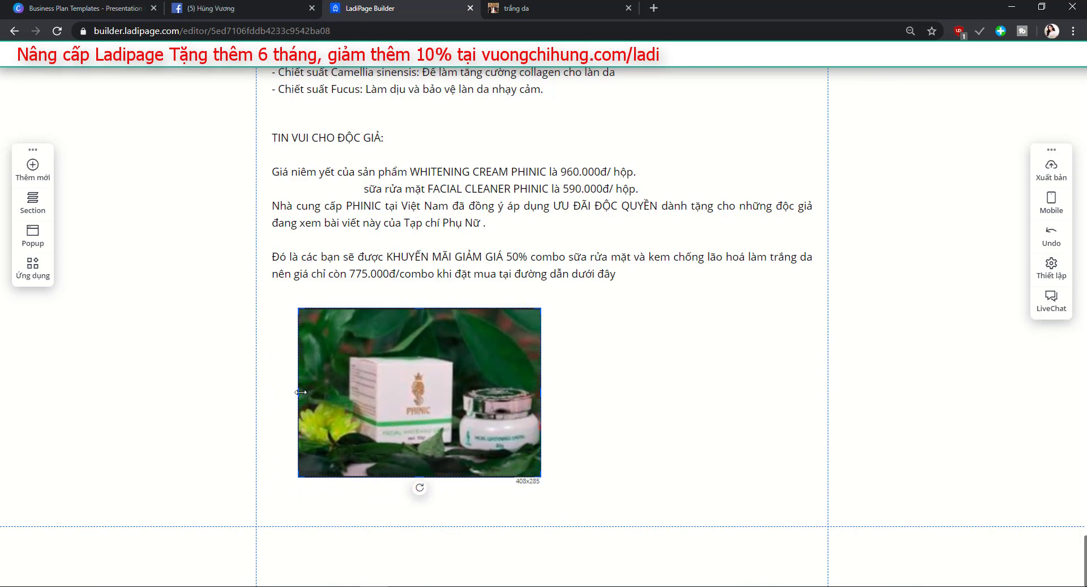
{"action": "left_click_drag", "start_coordinate": [384, 391], "coordinate": [357, 397]}
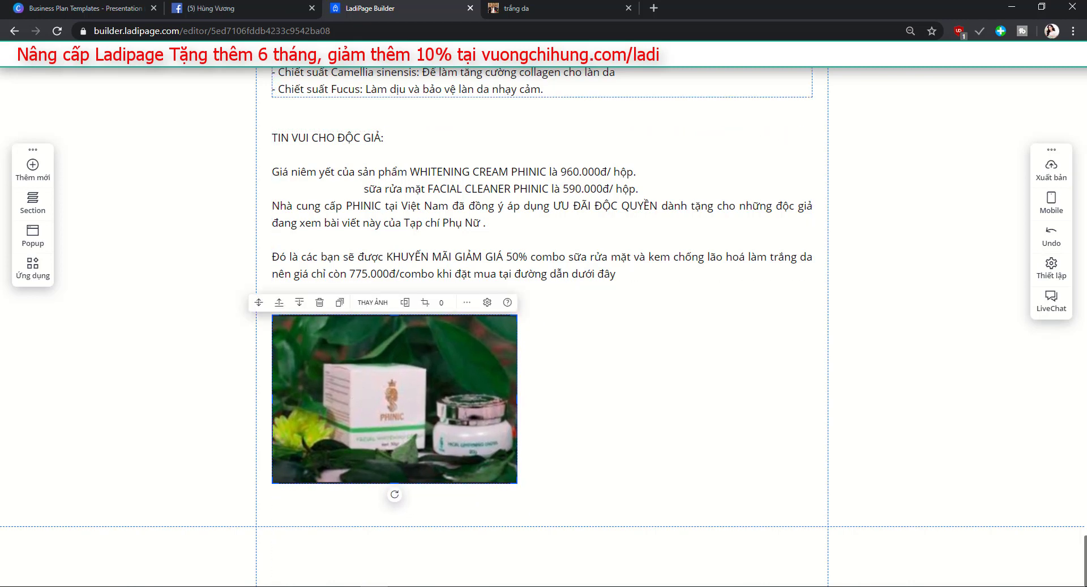
{"action": "key", "text": "ctrl+Tab"}
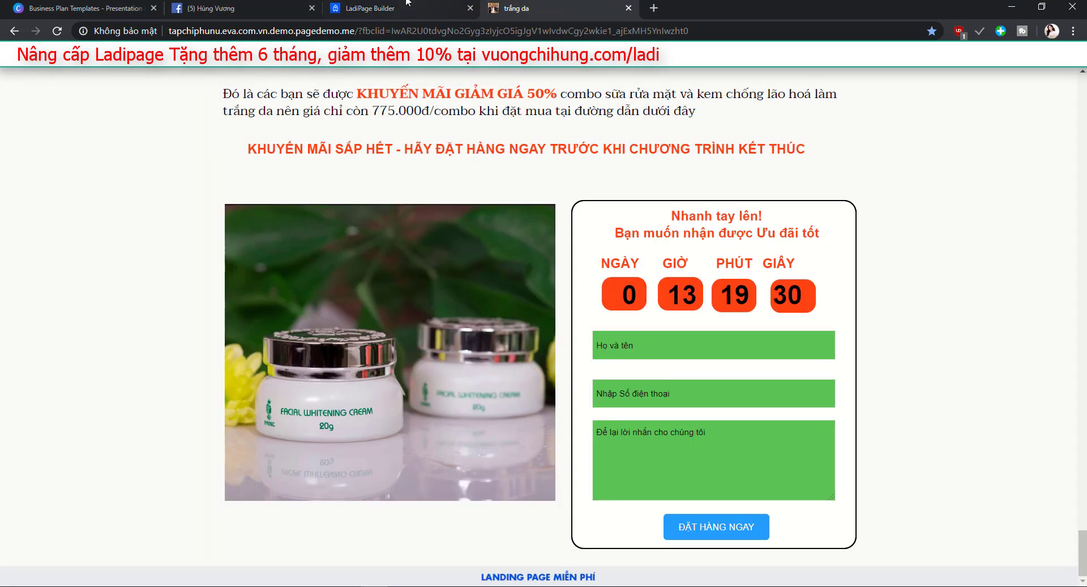
Add a contact form and place it beside the product photo.
{"action": "left_click", "coordinate": [391, 8]}
{"action": "left_click", "coordinate": [40, 183]}
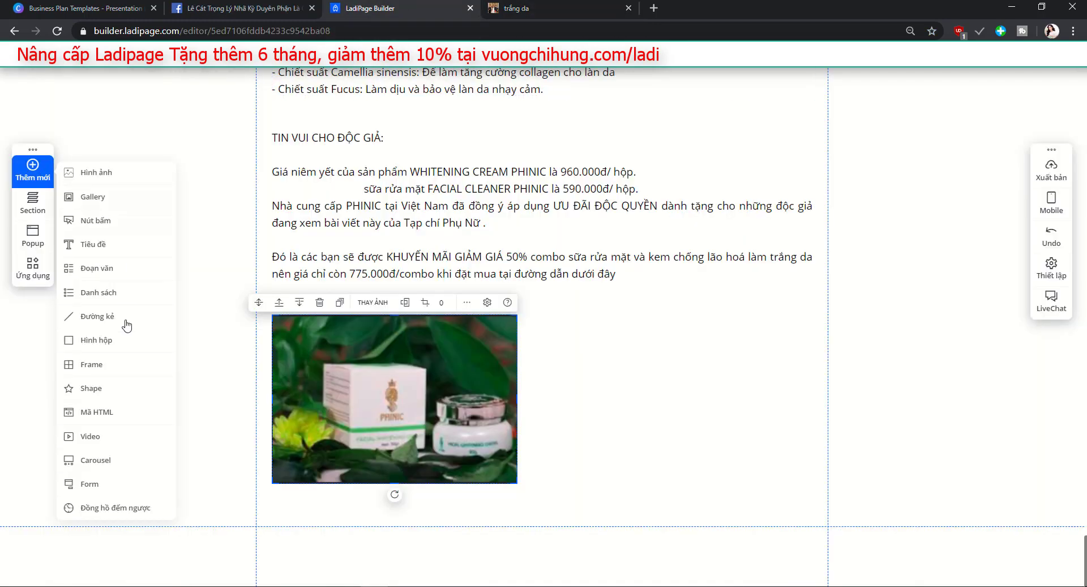
{"action": "left_click", "coordinate": [90, 483]}
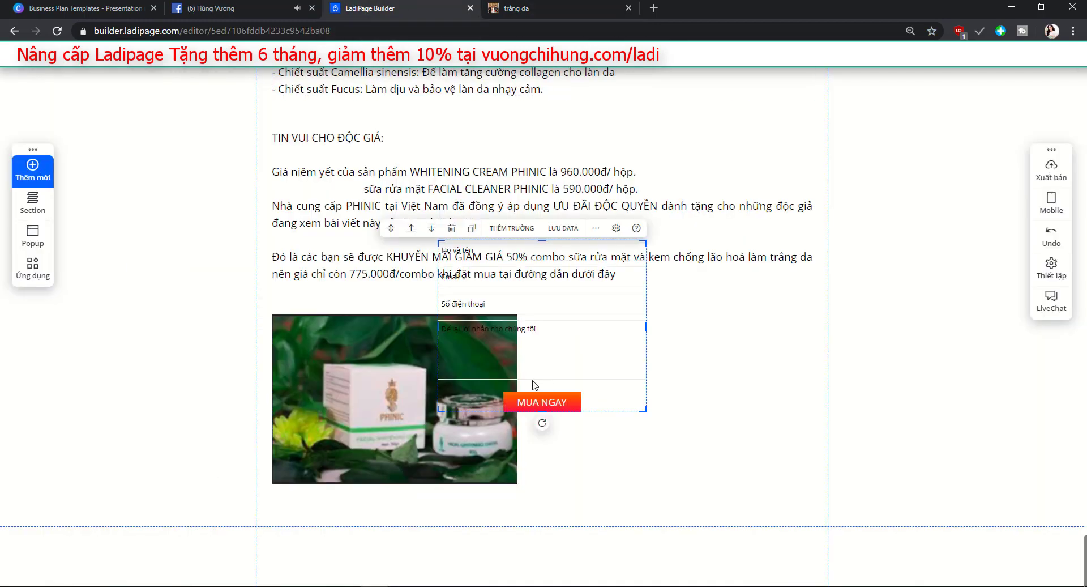
{"action": "left_click_drag", "start_coordinate": [599, 420], "coordinate": [690, 430]}
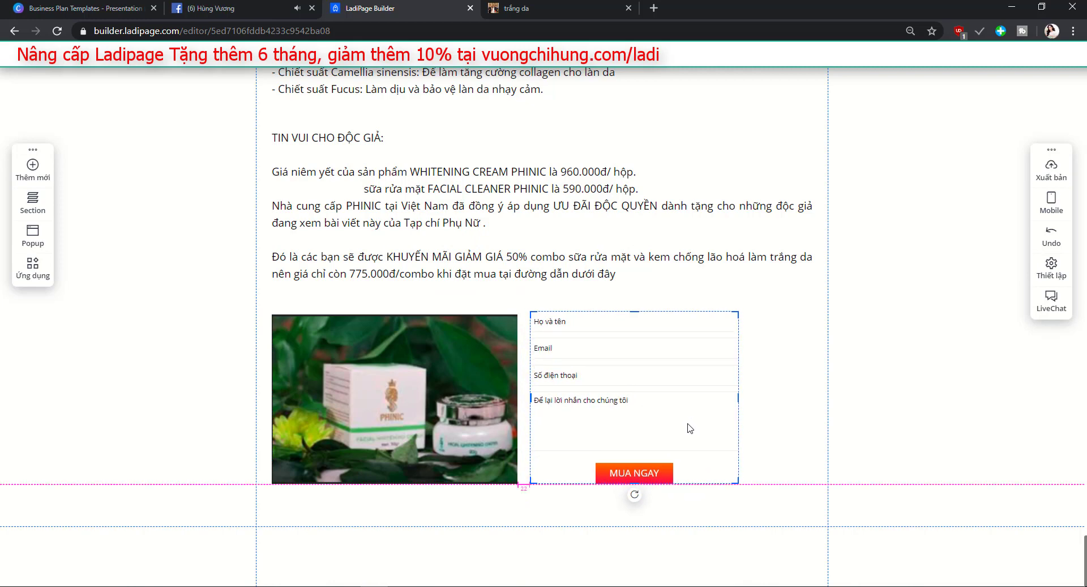
Give the form fields an orange-red preset gradient background.
{"action": "left_click", "coordinate": [709, 299]}
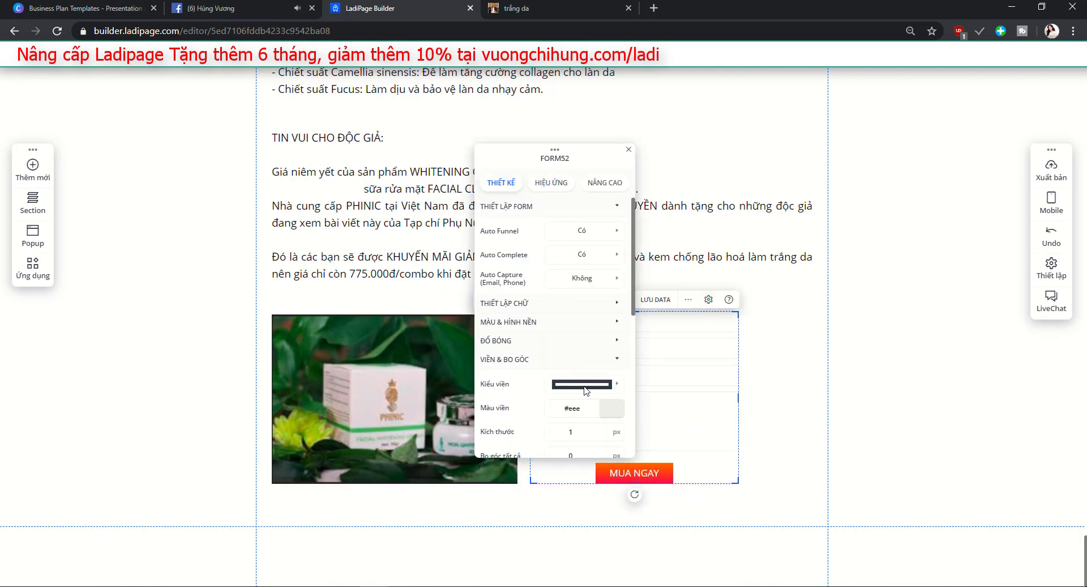
{"action": "left_click", "coordinate": [590, 324]}
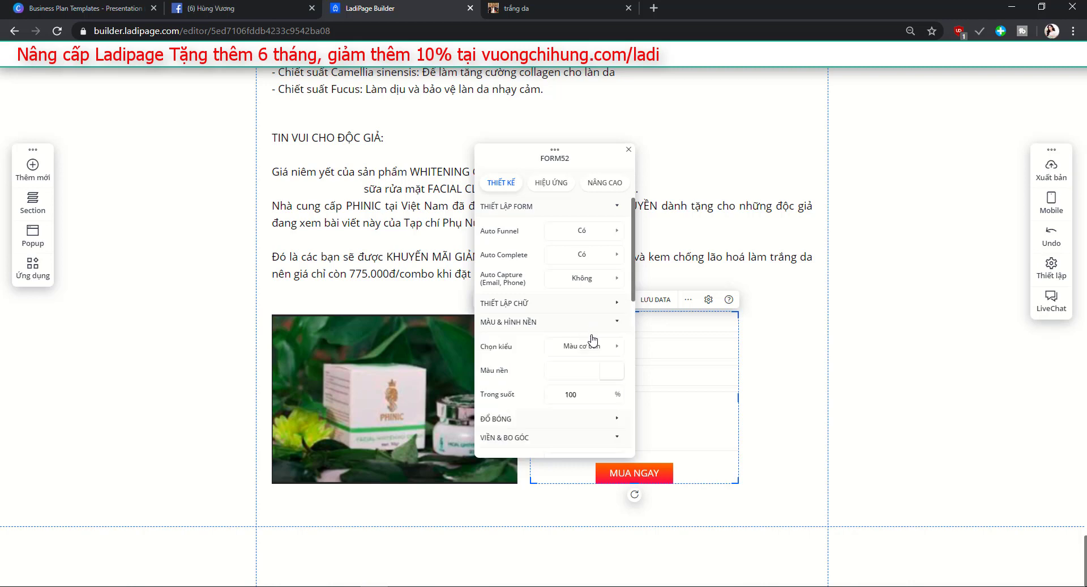
{"action": "left_click", "coordinate": [604, 354]}
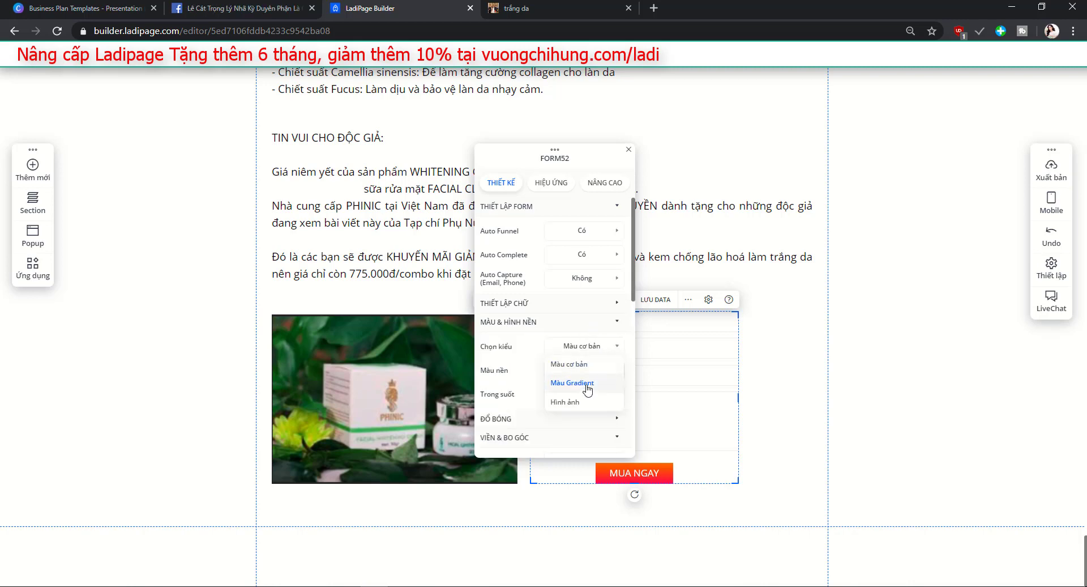
{"action": "left_click", "coordinate": [593, 380]}
{"action": "left_click", "coordinate": [595, 394]}
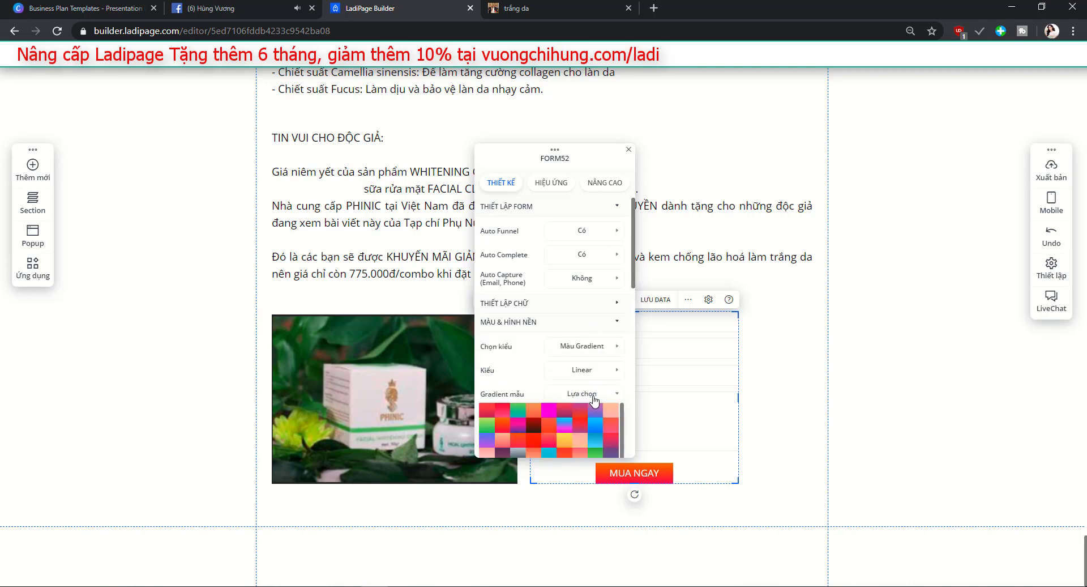
{"action": "left_click", "coordinate": [597, 430]}
{"action": "scroll", "coordinate": [596, 429], "scroll_direction": "down", "scroll_amount": 3}
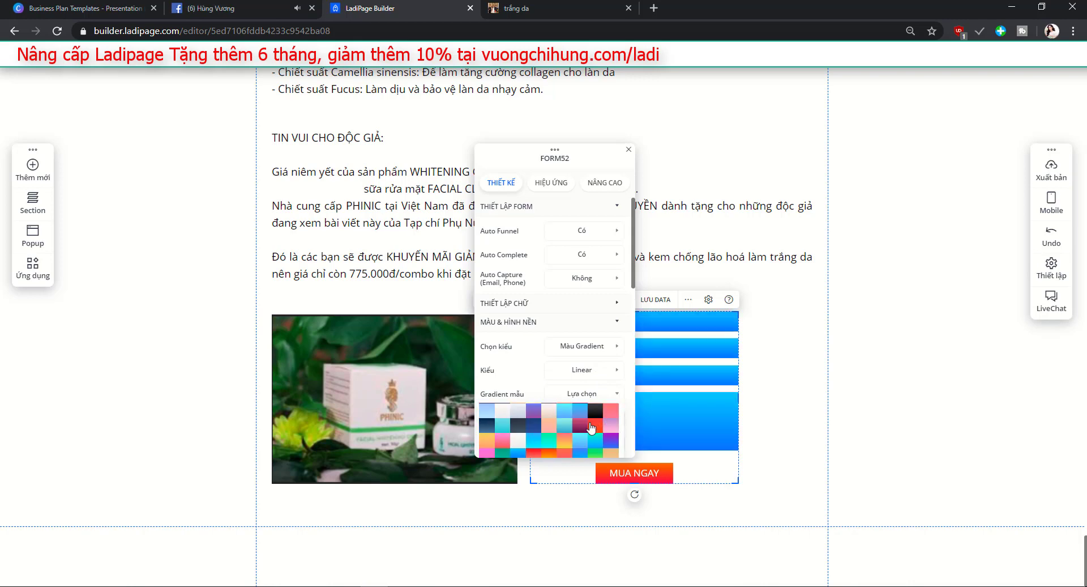
{"action": "left_click", "coordinate": [581, 427]}
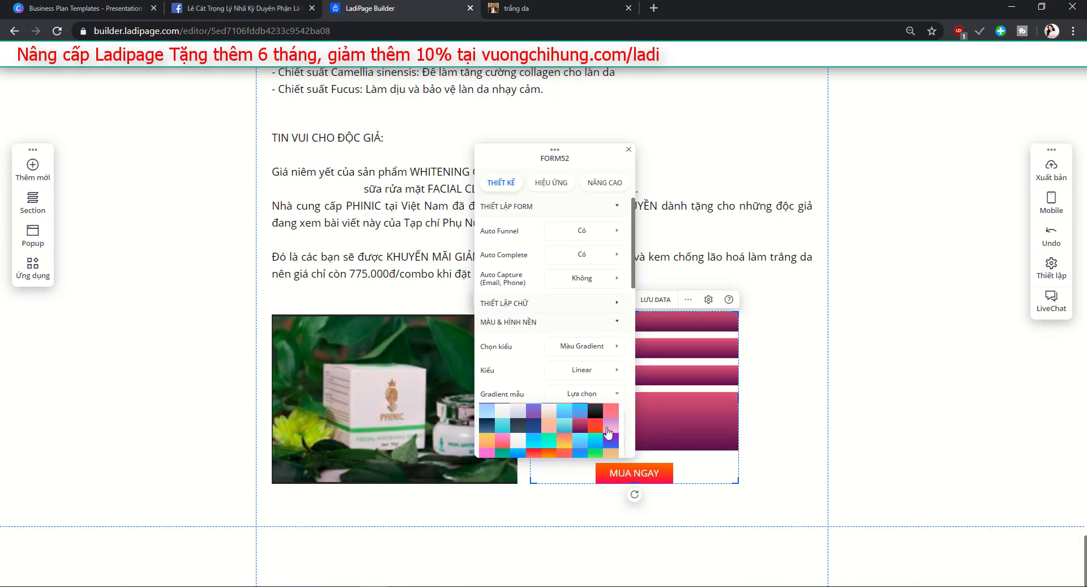
{"action": "left_click", "coordinate": [607, 433]}
{"action": "scroll", "coordinate": [540, 435], "scroll_direction": "up", "scroll_amount": 3}
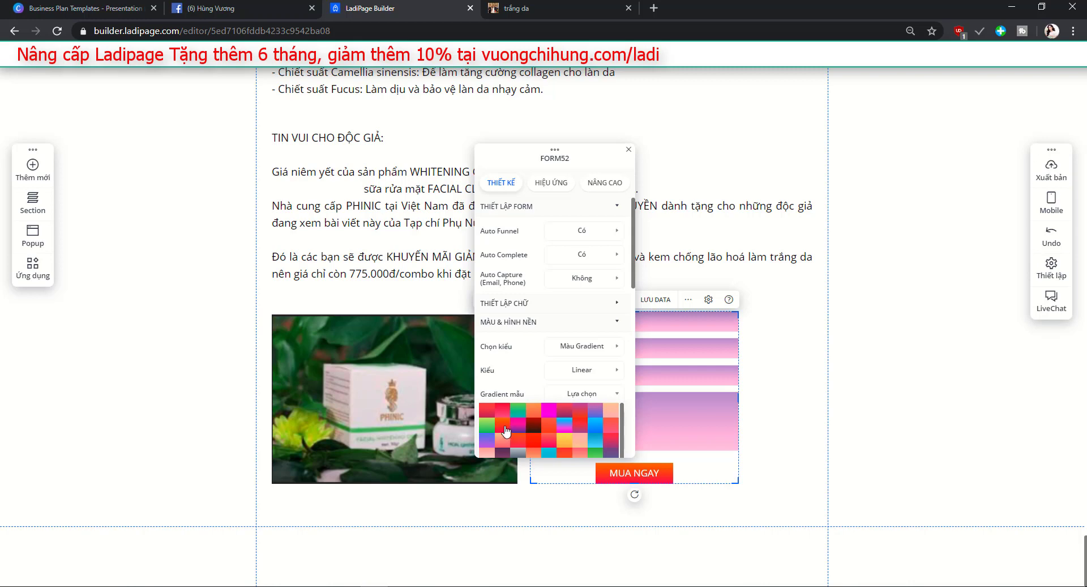
{"action": "left_click", "coordinate": [506, 430]}
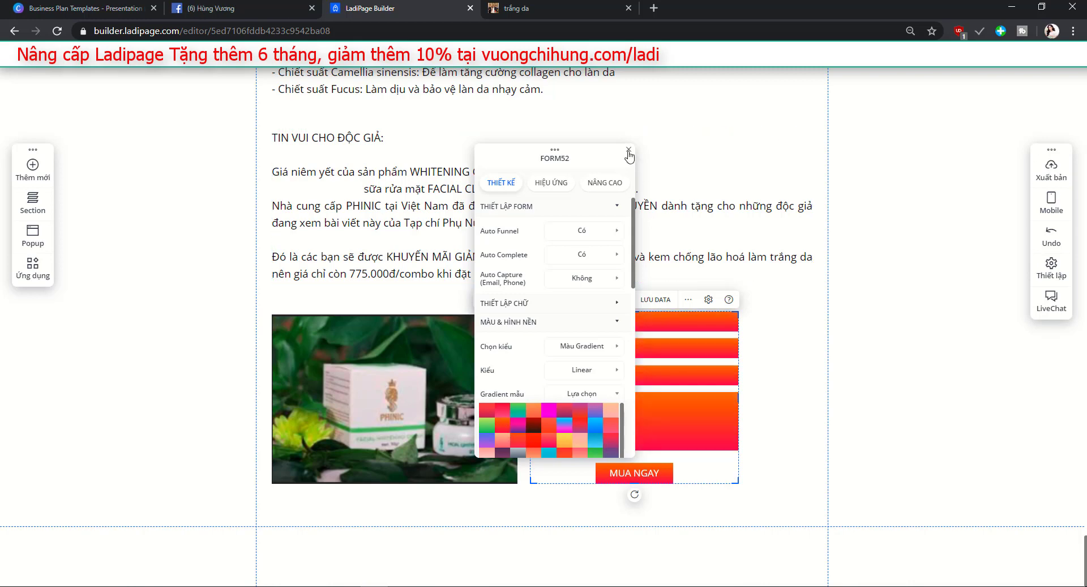
Make the form field text bold, white and size 19.
{"action": "left_click_drag", "start_coordinate": [594, 149], "coordinate": [421, 132]}
{"action": "left_click", "coordinate": [412, 287]}
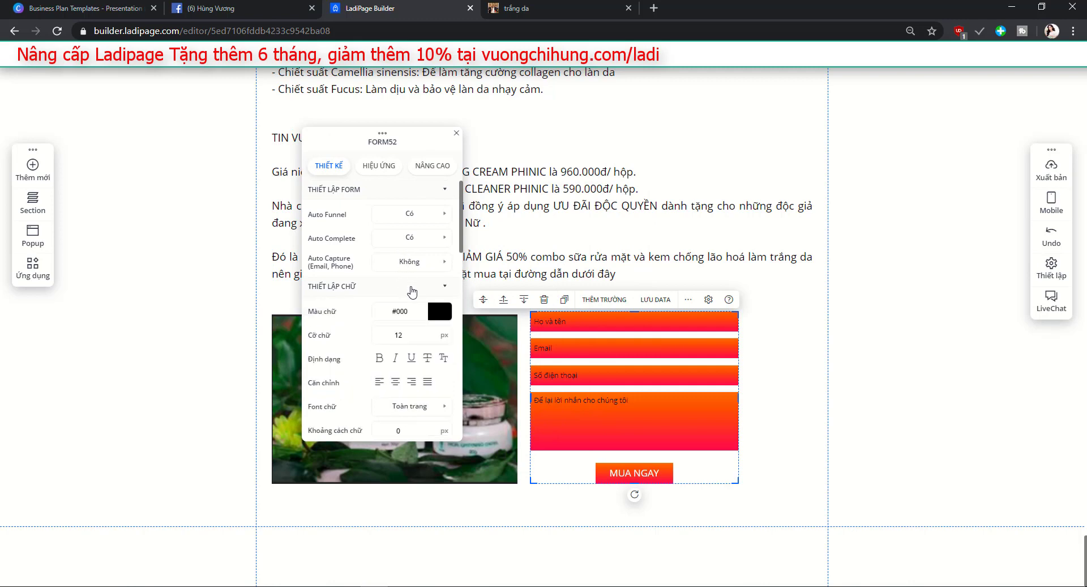
{"action": "left_click", "coordinate": [379, 361]}
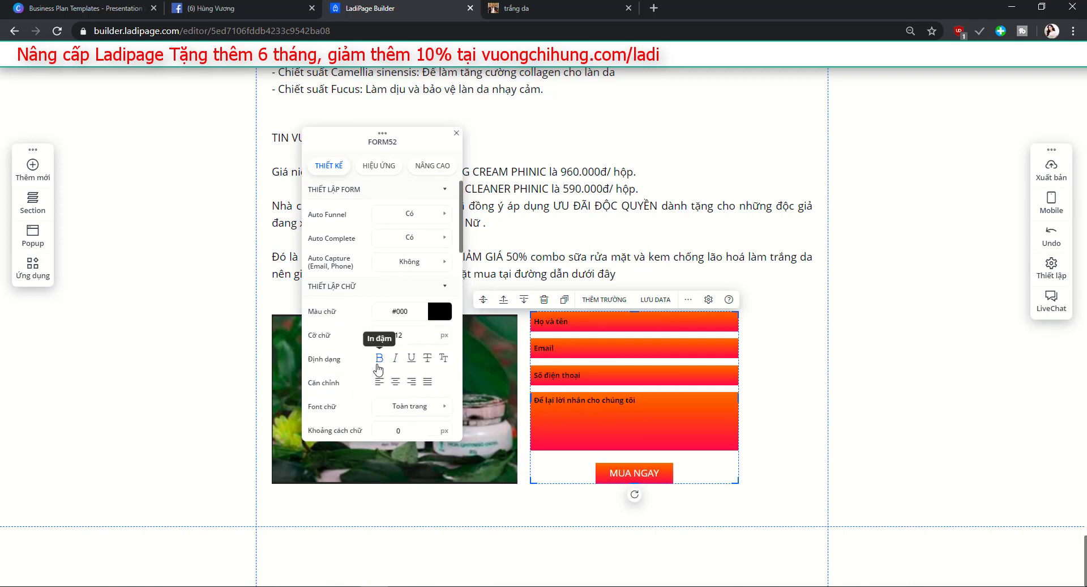
{"action": "left_click", "coordinate": [440, 311]}
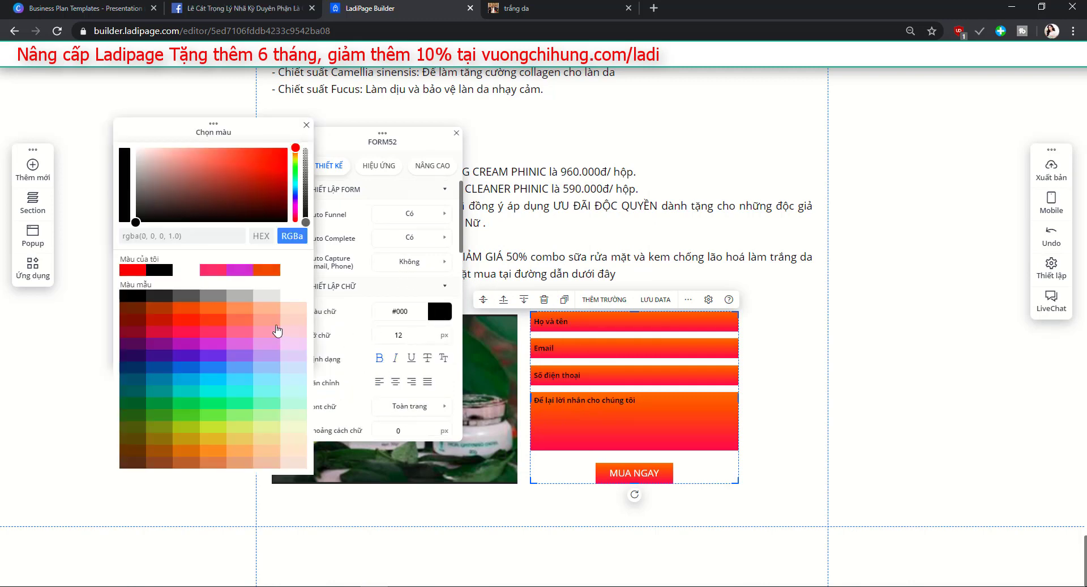
{"action": "left_click", "coordinate": [300, 295]}
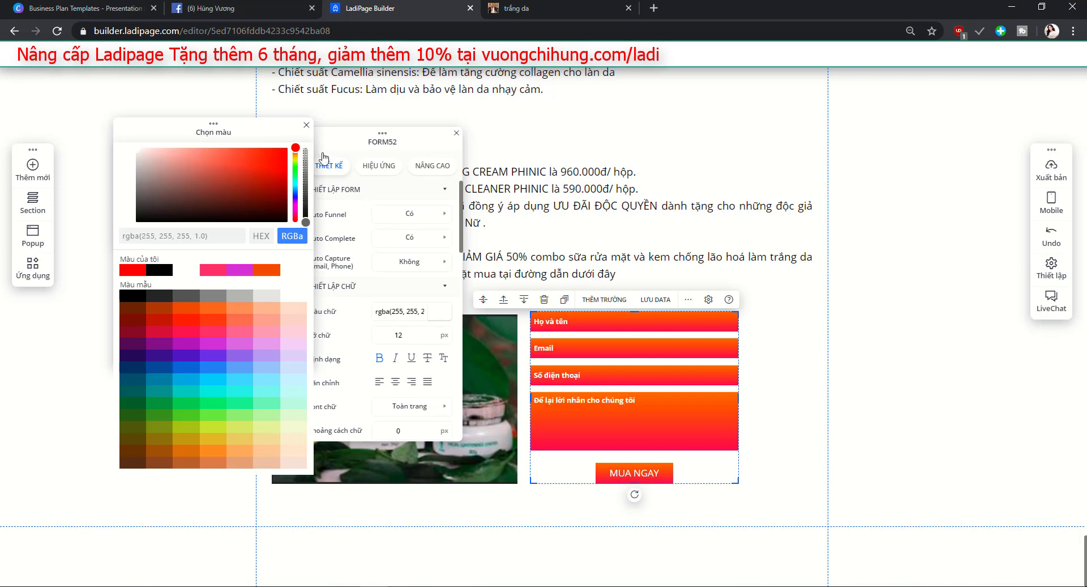
{"action": "left_click", "coordinate": [426, 333]}
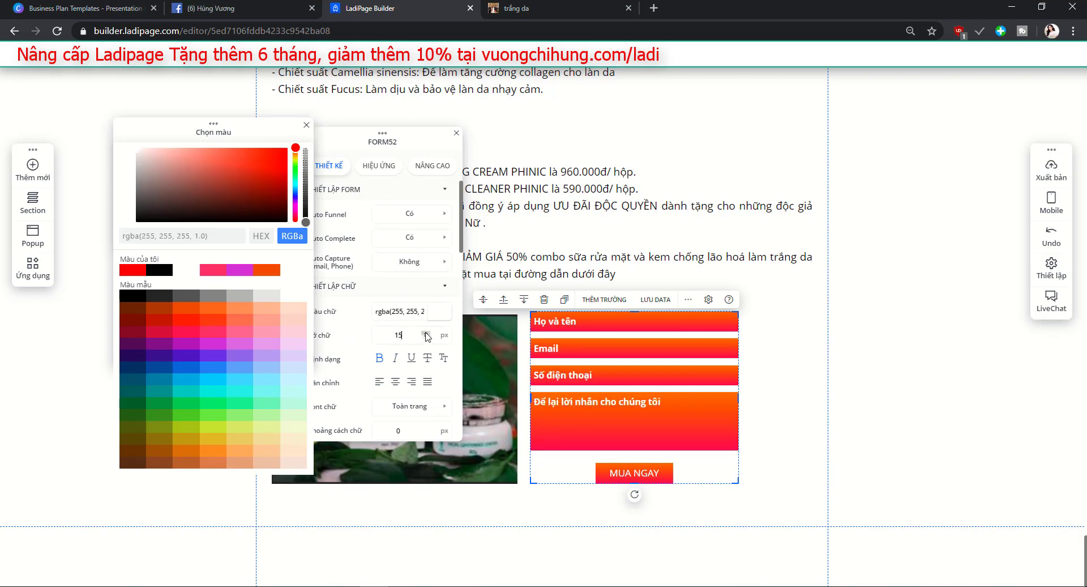
{"action": "left_click", "coordinate": [306, 125]}
{"action": "left_click", "coordinate": [457, 133]}
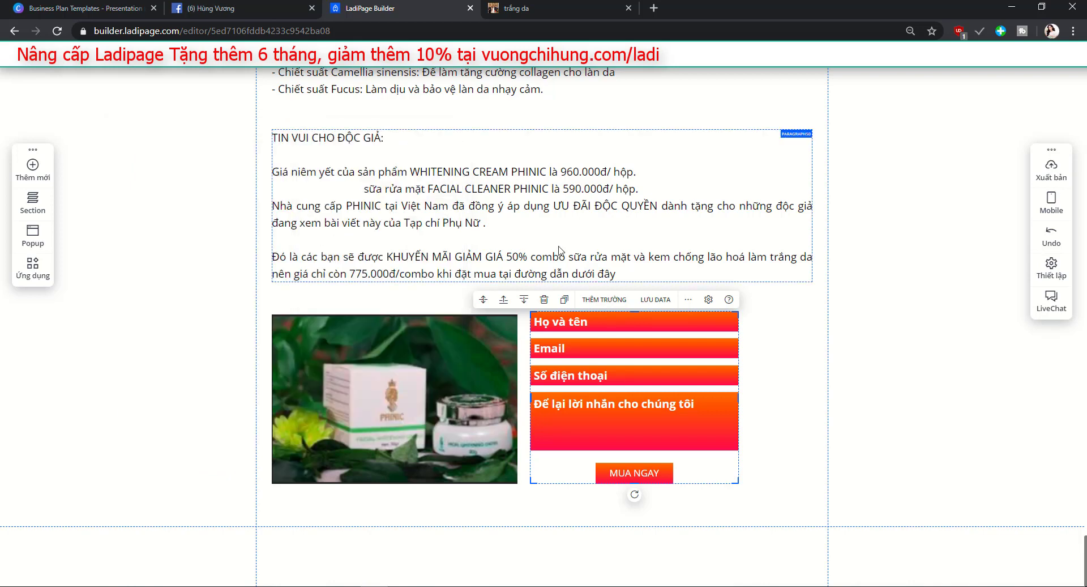
Delete the Email field and move the Số điện thoại and message fields up to close the gap.
{"action": "left_click", "coordinate": [658, 341]}
{"action": "left_click", "coordinate": [688, 327]}
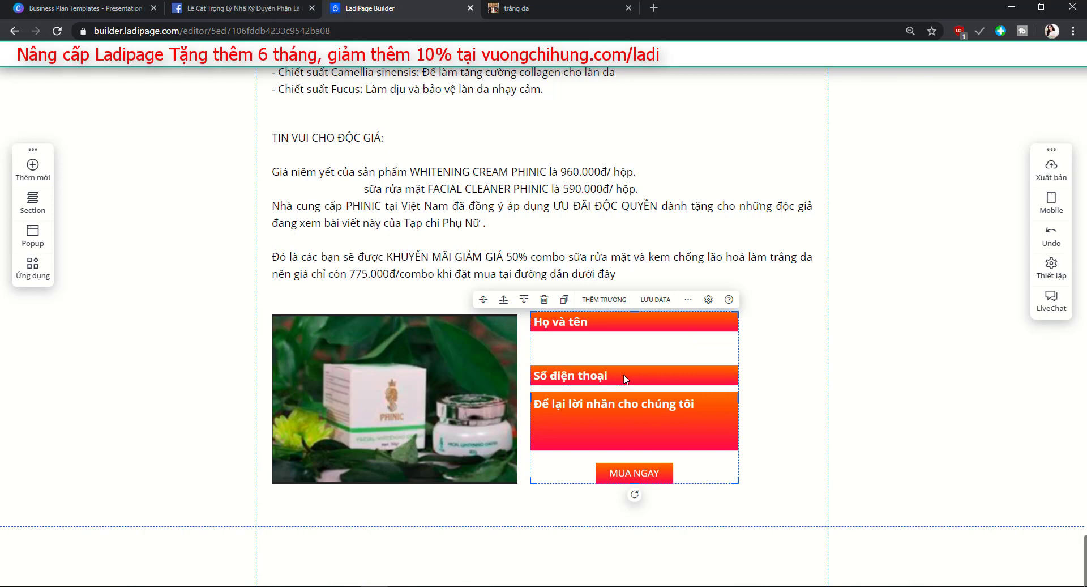
{"action": "left_click", "coordinate": [626, 380]}
{"action": "mouse_move", "coordinate": [634, 366]}
{"action": "left_mouse_down"}
{"action": "mouse_move", "coordinate": [635, 338]}
{"action": "mouse_move", "coordinate": [635, 351]}
{"action": "left_mouse_up"}
{"action": "left_click", "coordinate": [640, 317]}
{"action": "left_click", "coordinate": [646, 365]}
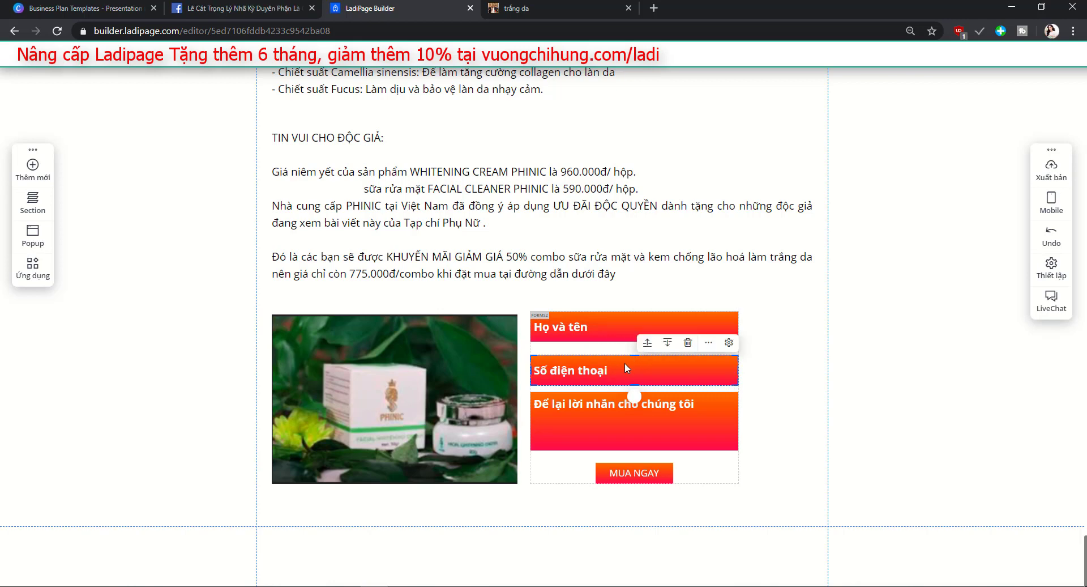
{"action": "left_click_drag", "start_coordinate": [624, 363], "coordinate": [626, 355]}
{"action": "left_click", "coordinate": [611, 416]}
{"action": "left_click_drag", "start_coordinate": [610, 417], "coordinate": [611, 409]}
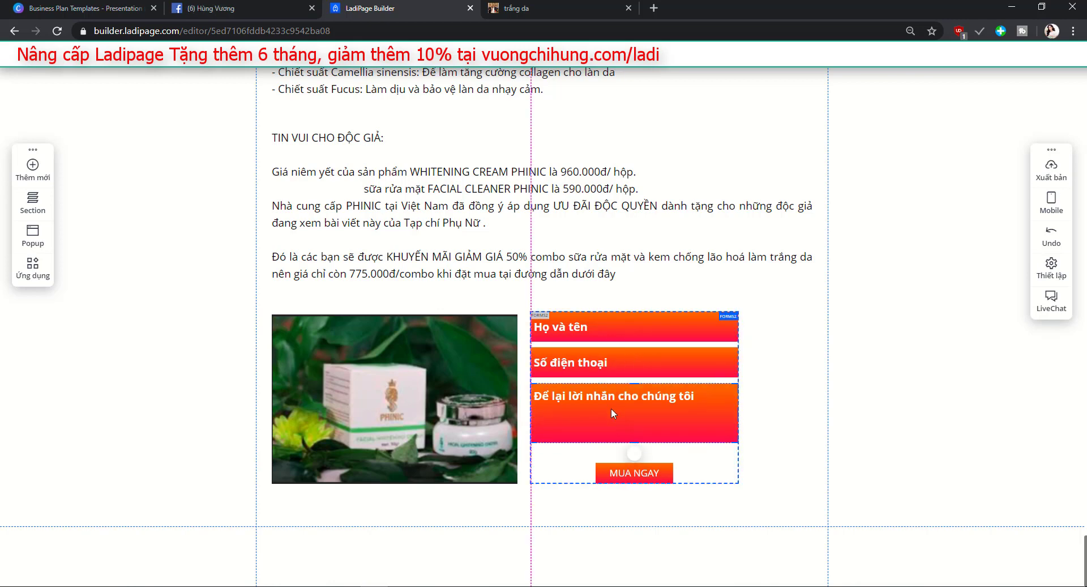
Widen the MUA NGAY button leftward and retype its label as 'GUI THÔNG TIN'.
{"action": "left_click", "coordinate": [618, 475]}
{"action": "left_click_drag", "start_coordinate": [594, 473], "coordinate": [545, 473]}
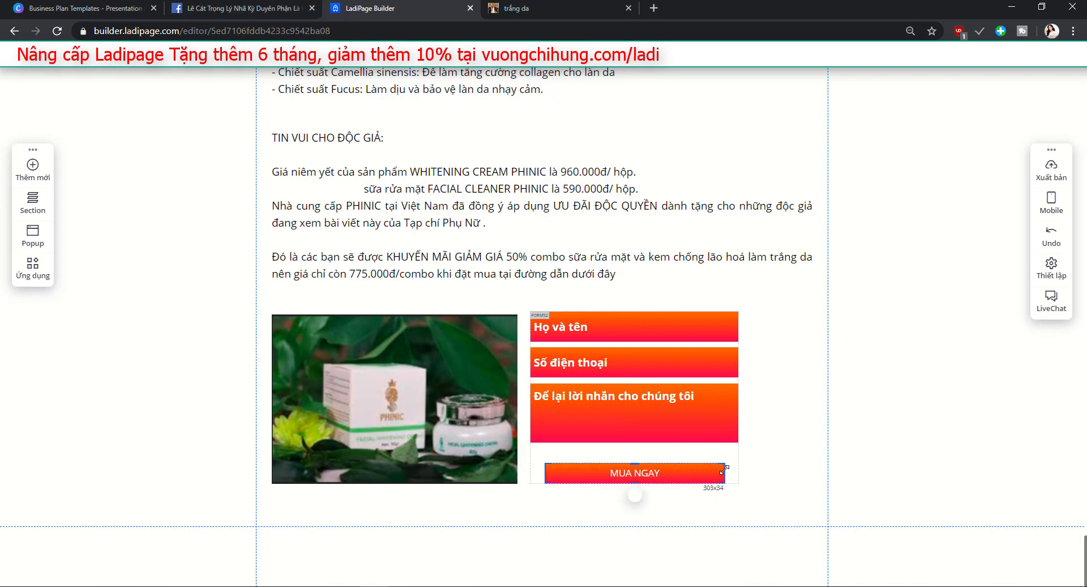
{"action": "left_click", "coordinate": [562, 5]}
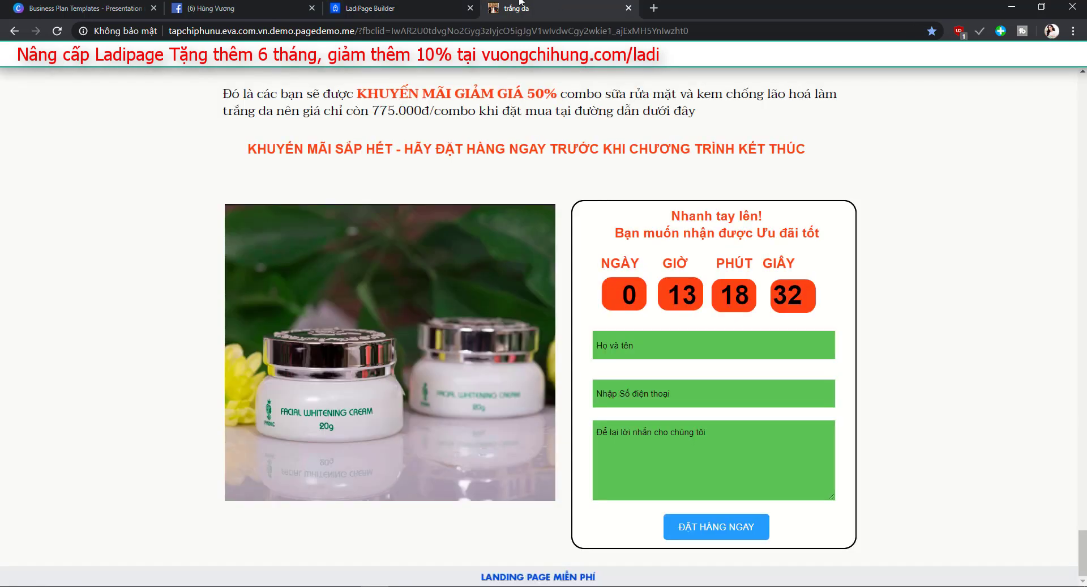
{"action": "left_click", "coordinate": [445, 7]}
{"action": "double_click", "coordinate": [667, 477]}
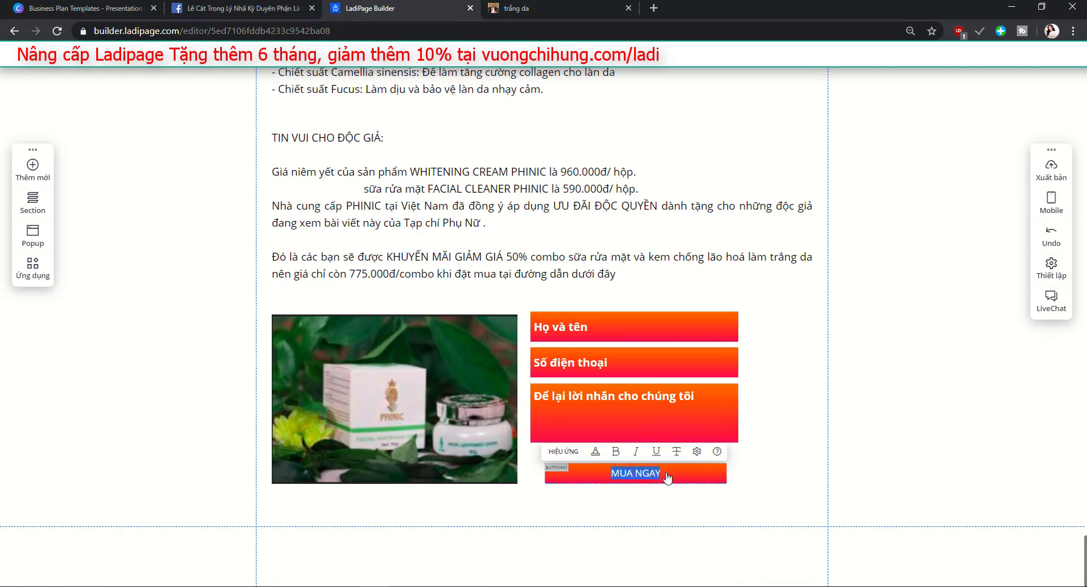
{"action": "type", "text": "GUI THÔNG TI"}
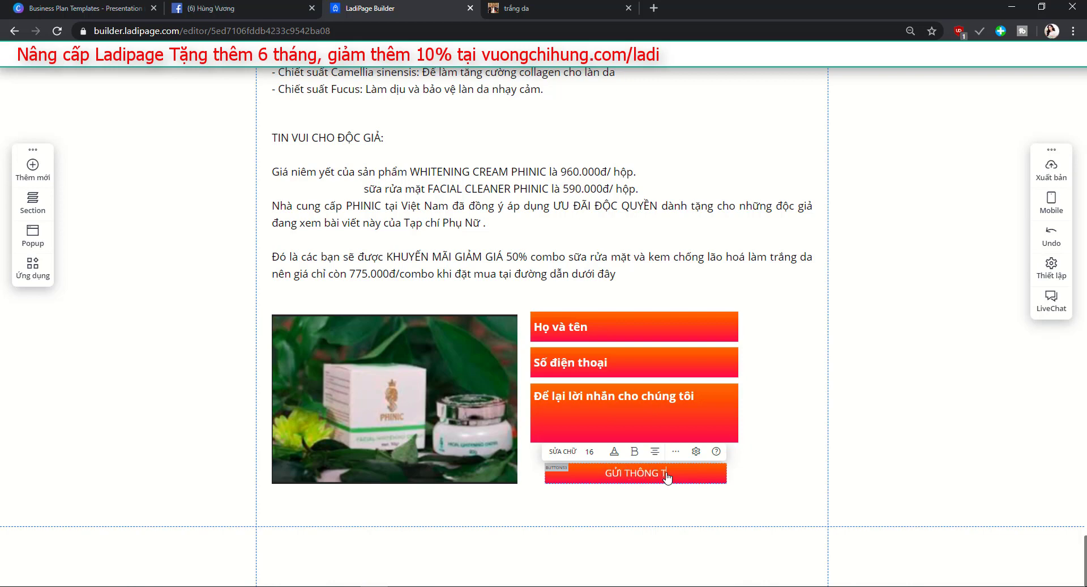
{"action": "type", "text": "N"}
Move the form about 50 px lower and widen it to 485 px.
{"action": "left_click", "coordinate": [719, 404]}
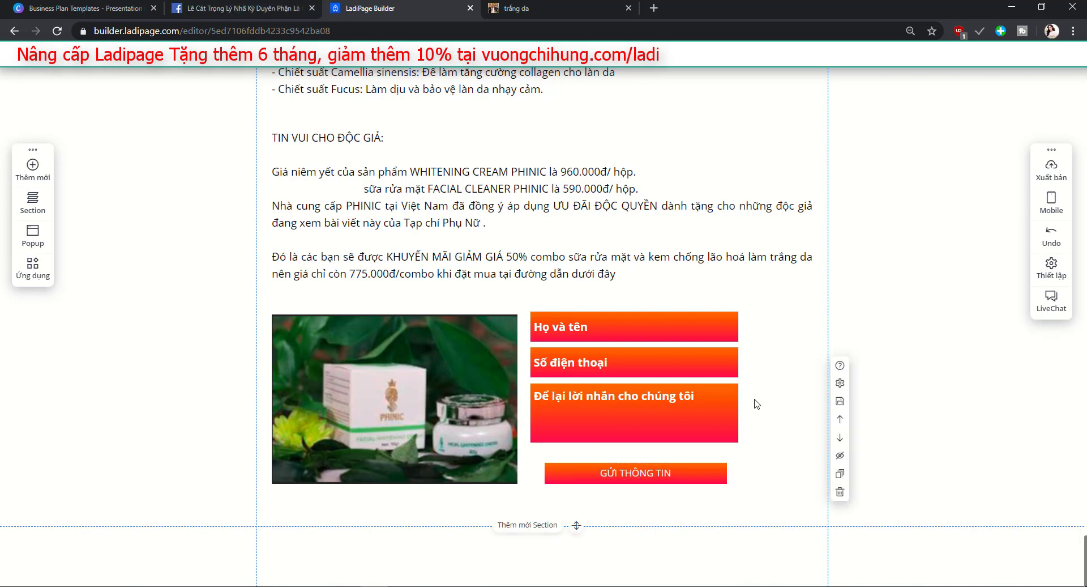
{"action": "left_click_drag", "start_coordinate": [718, 404], "coordinate": [719, 440]}
{"action": "left_click", "coordinate": [526, 546]}
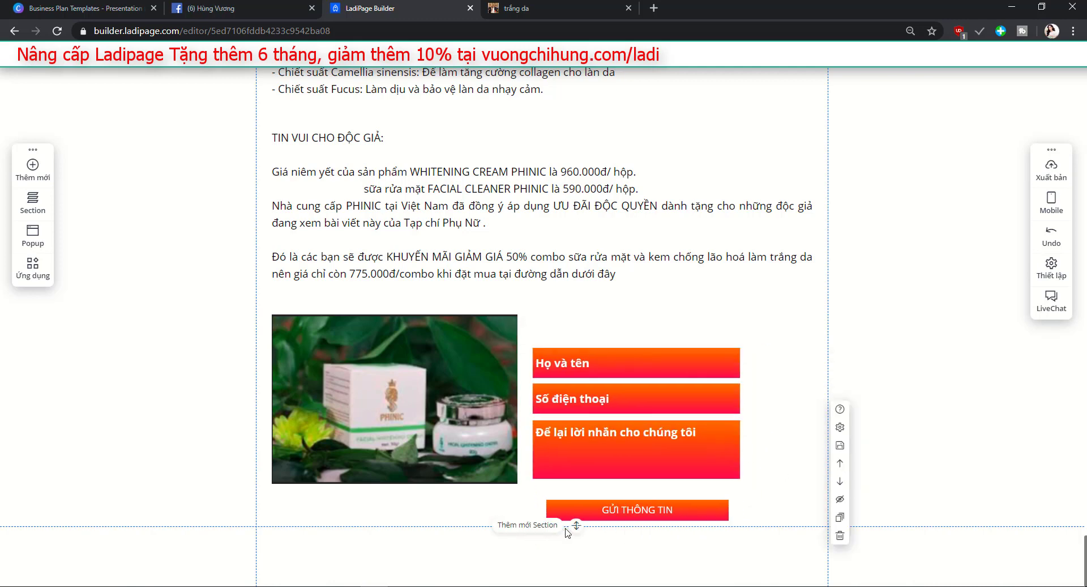
{"action": "left_click_drag", "start_coordinate": [640, 469], "coordinate": [638, 503]}
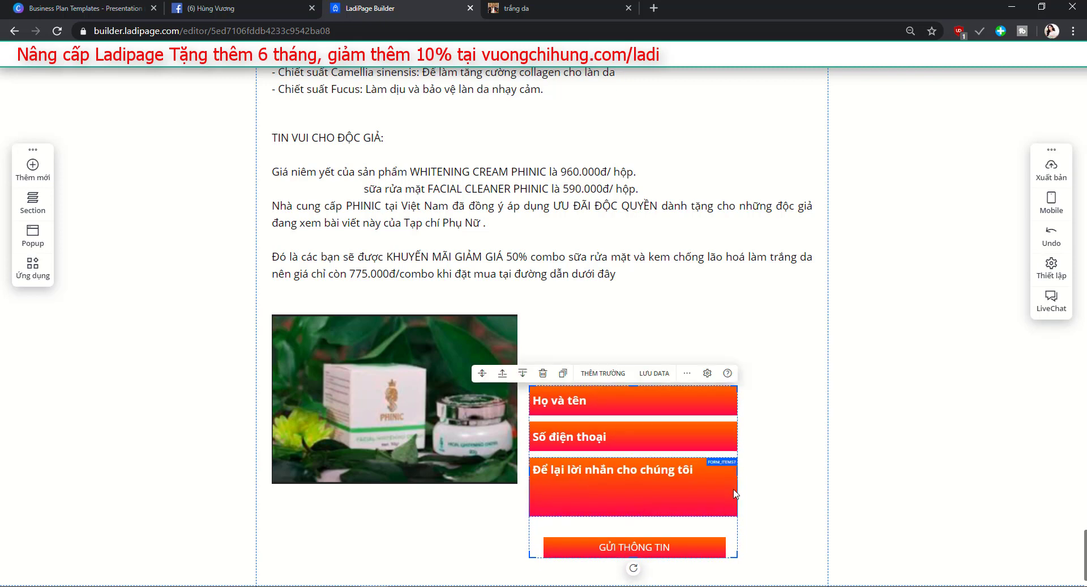
{"action": "left_click_drag", "start_coordinate": [738, 477], "coordinate": [817, 475]}
Check the reference and align the product photo with the text's left edge.
{"action": "left_click", "coordinate": [568, 4]}
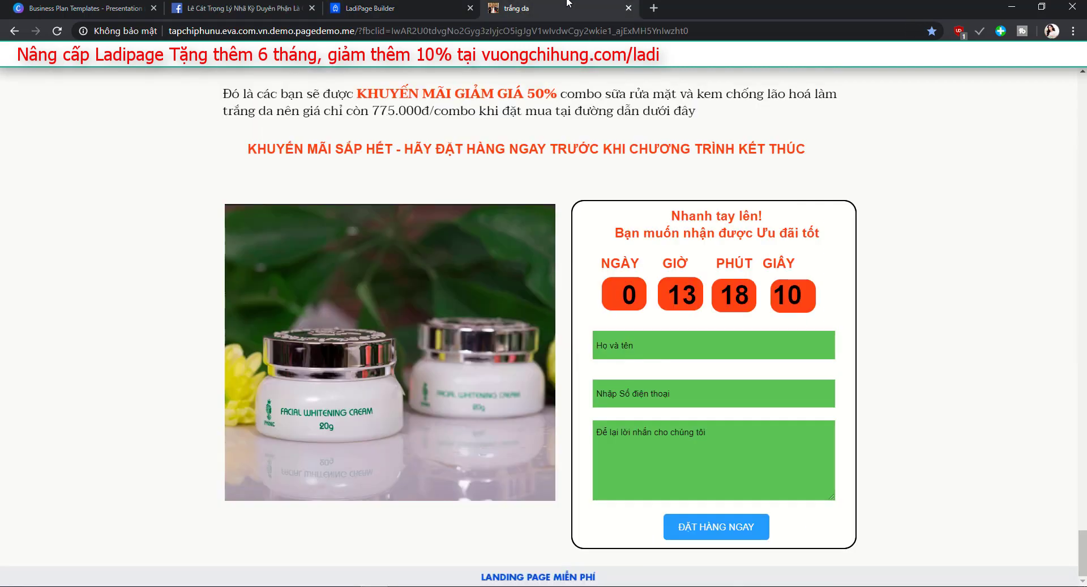
{"action": "left_click", "coordinate": [406, 4]}
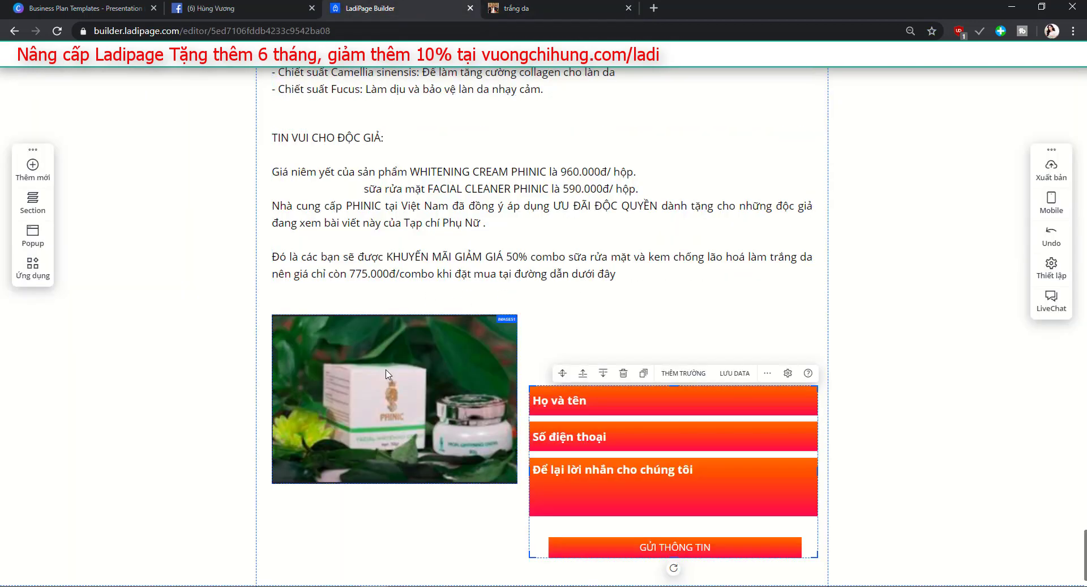
{"action": "left_click_drag", "start_coordinate": [392, 408], "coordinate": [380, 426]}
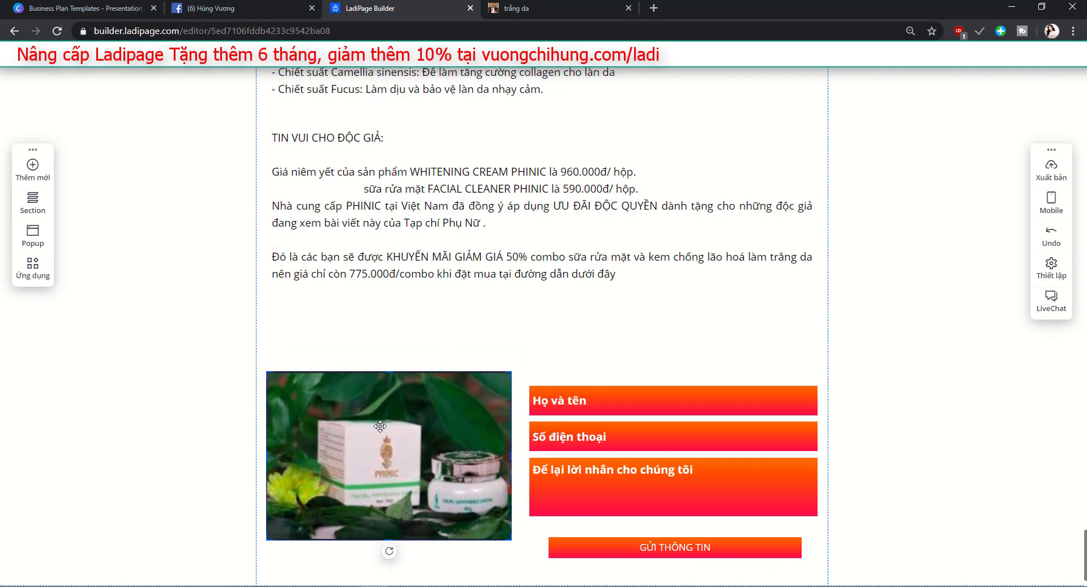
{"action": "left_click", "coordinate": [33, 168]}
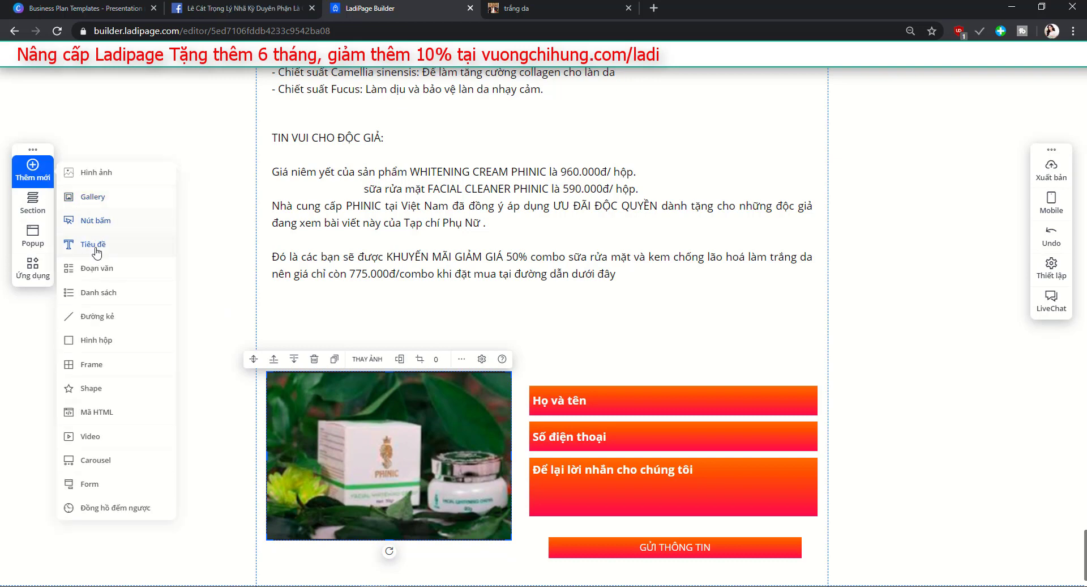
Add a new headline and paste the reference text 'Nhanh tay lên! Bạn muốn nhận được Ưu đãi tốt' into it.
{"action": "left_click", "coordinate": [85, 244]}
{"action": "left_click", "coordinate": [516, 8]}
{"action": "triple_click", "coordinate": [673, 216]}
{"action": "left_click", "coordinate": [682, 218]}
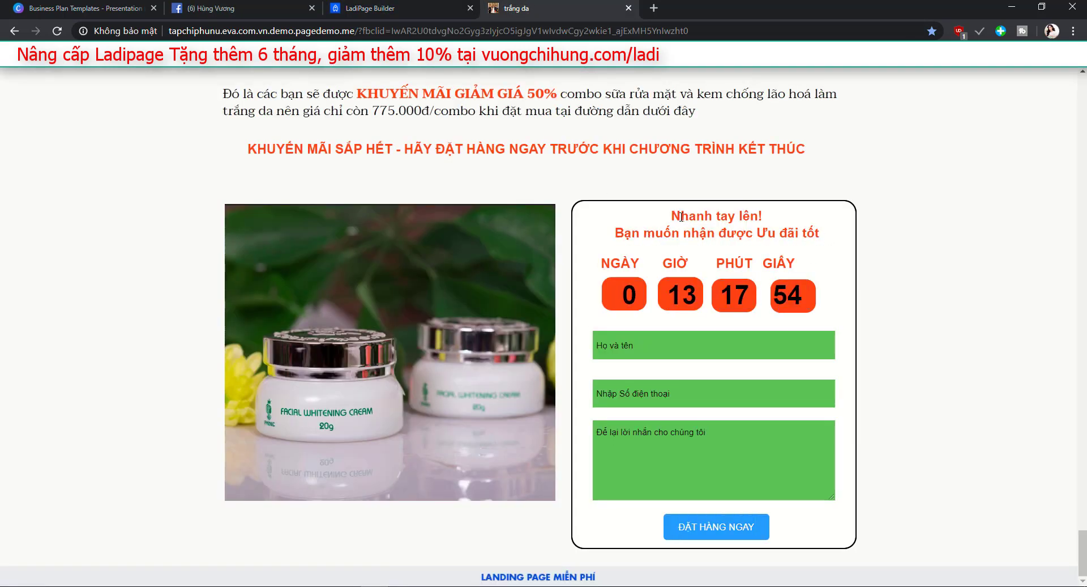
{"action": "triple_click", "coordinate": [699, 216]}
{"action": "key", "text": "ctrl+c"}
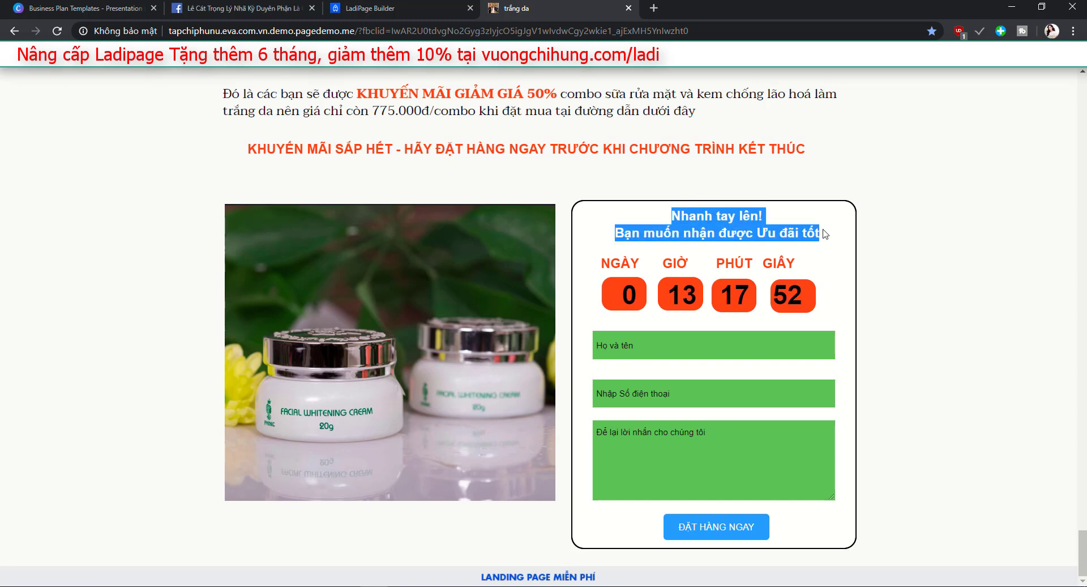
{"action": "left_click", "coordinate": [396, 8]}
{"action": "key", "text": "ctrl+a"}
{"action": "key", "text": "ctrl+v"}
Resize the pasted headline box to fit over the form and centre its text.
{"action": "left_click", "coordinate": [583, 351]}
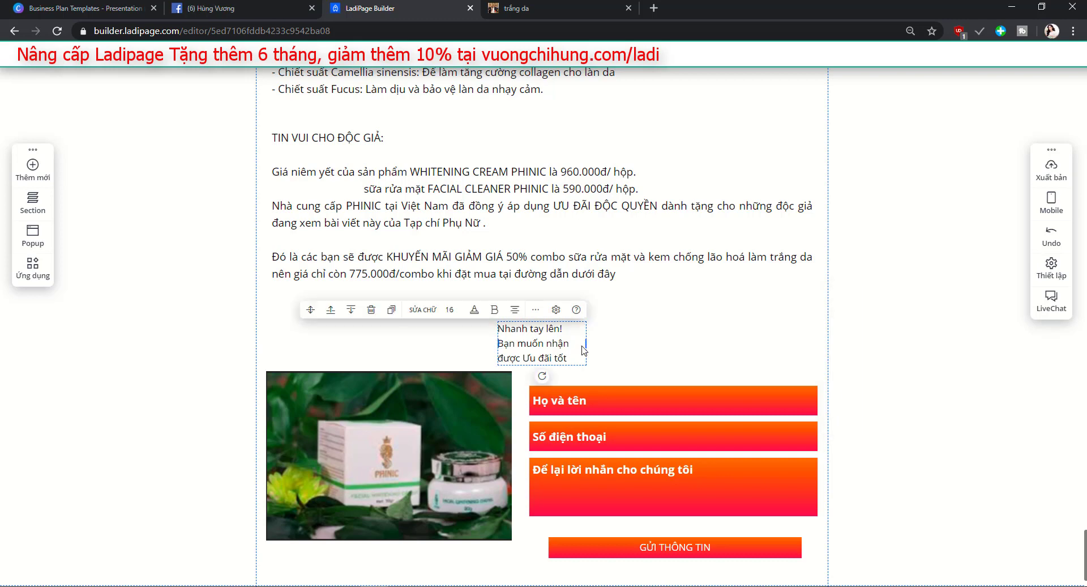
{"action": "left_click_drag", "start_coordinate": [586, 343], "coordinate": [817, 337]}
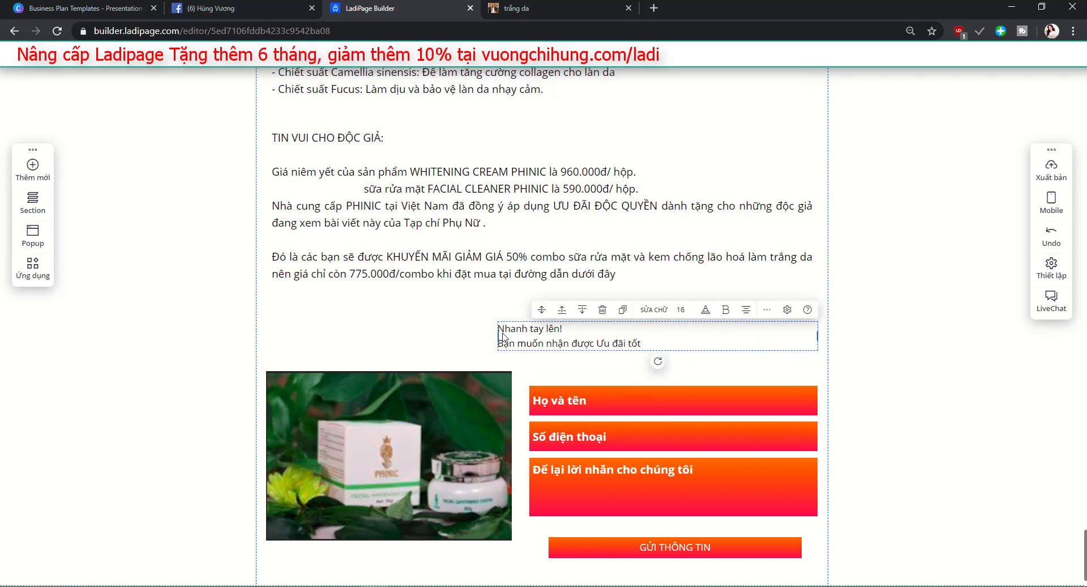
{"action": "left_click_drag", "start_coordinate": [501, 334], "coordinate": [529, 334]}
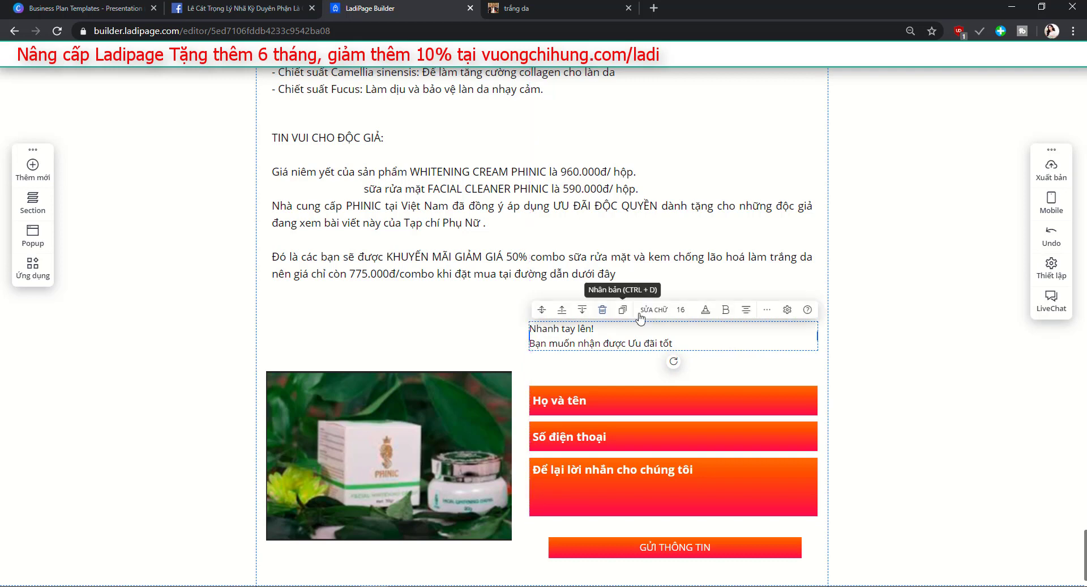
{"action": "left_click", "coordinate": [745, 312]}
{"action": "left_click", "coordinate": [698, 355]}
Make the headline bold, size 20 and red, then move it up above the form.
{"action": "left_click", "coordinate": [692, 309]}
{"action": "left_click", "coordinate": [692, 309]}
{"action": "left_click", "coordinate": [726, 309]}
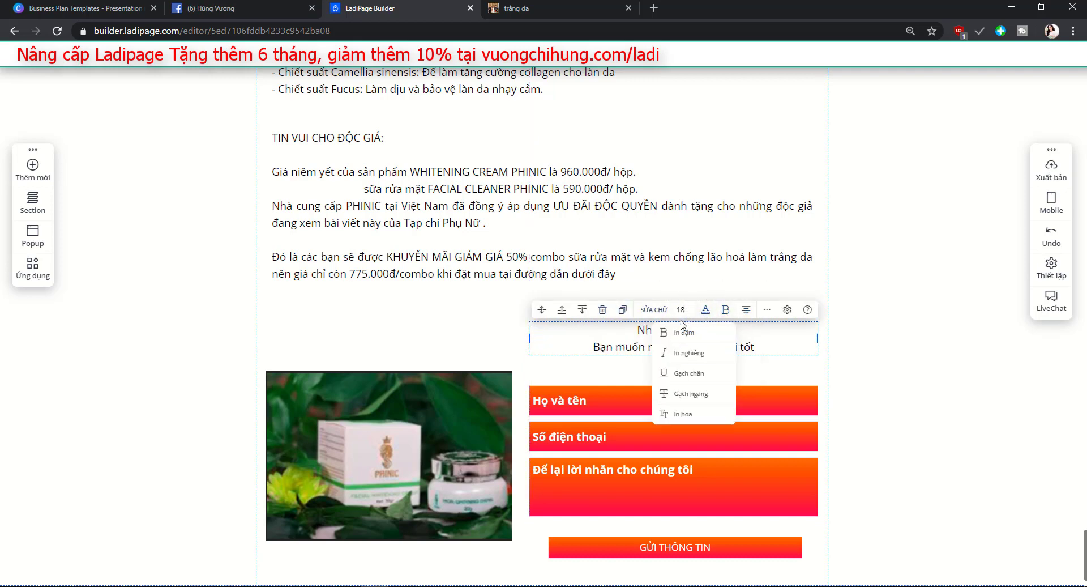
{"action": "left_click", "coordinate": [717, 333]}
{"action": "left_click", "coordinate": [692, 308]}
{"action": "left_click", "coordinate": [692, 309]}
{"action": "left_click", "coordinate": [692, 308]}
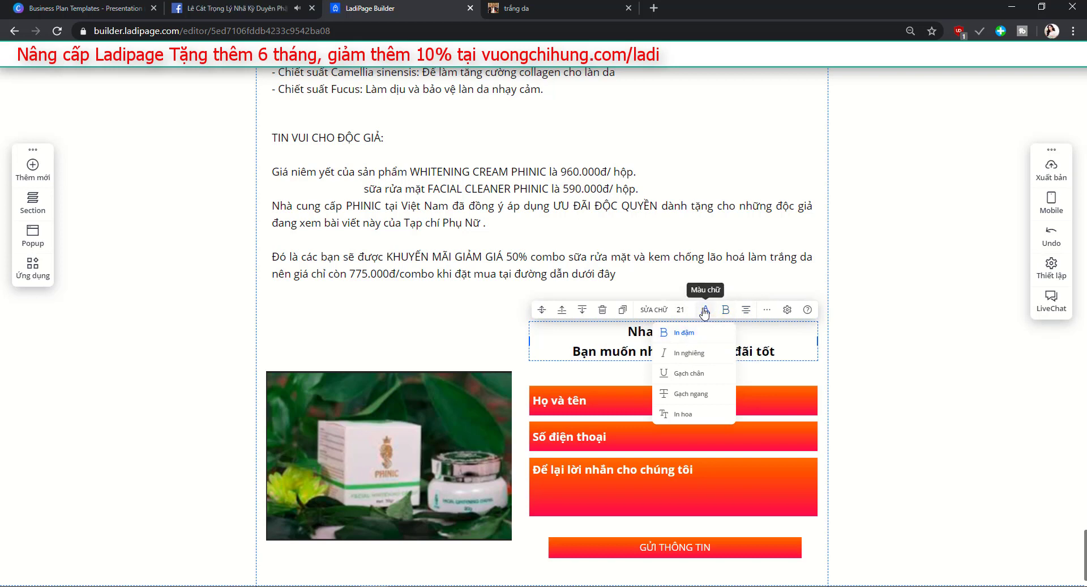
{"action": "left_click", "coordinate": [706, 309]}
{"action": "left_click", "coordinate": [123, 271]}
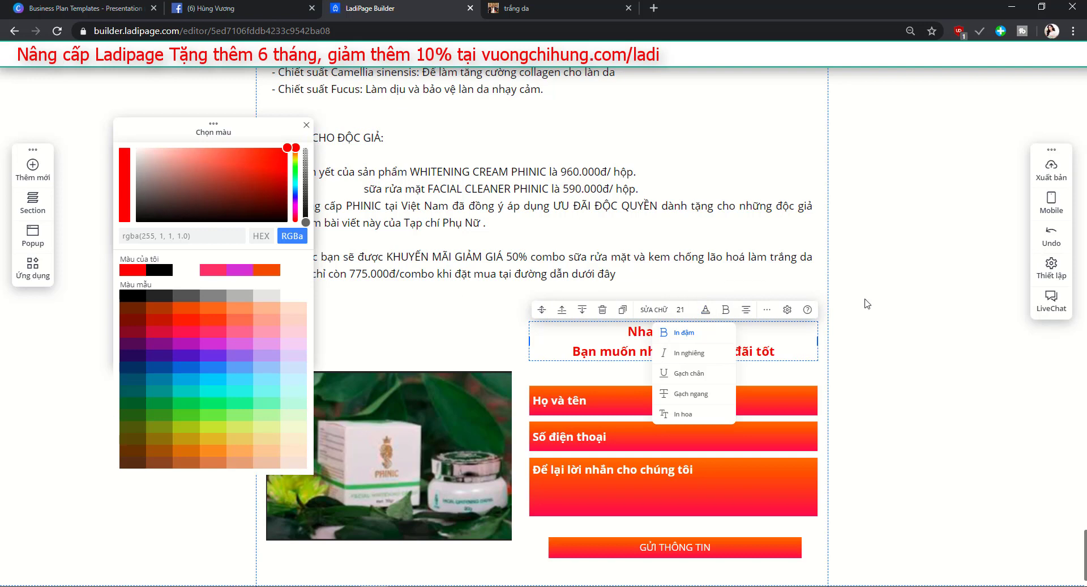
{"action": "left_click", "coordinate": [740, 345]}
{"action": "left_click_drag", "start_coordinate": [741, 346], "coordinate": [741, 324]}
Add a countdown element and place it below the red headline.
{"action": "left_click", "coordinate": [33, 170]}
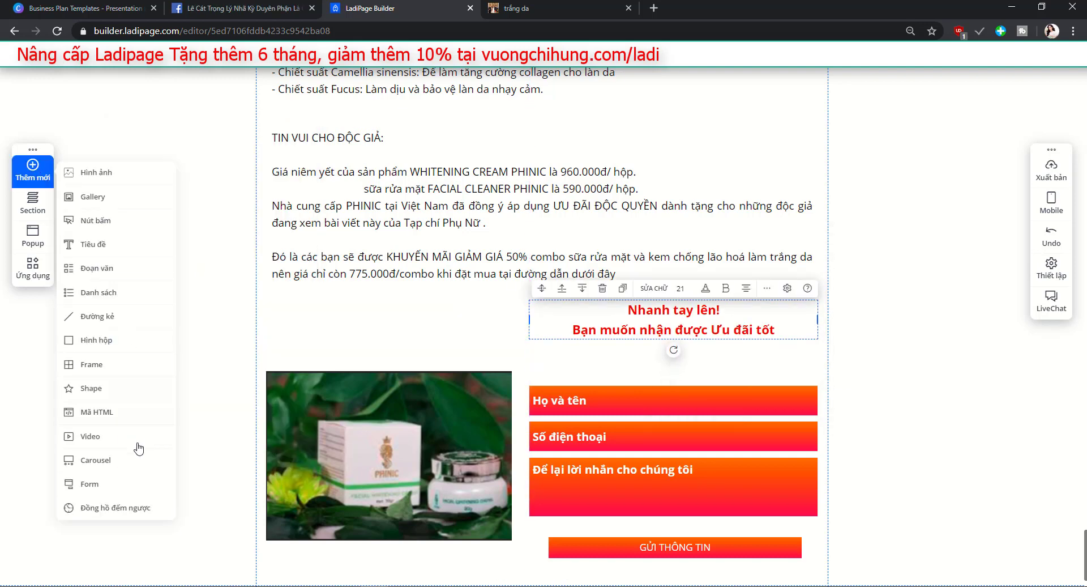
{"action": "left_click", "coordinate": [521, 8]}
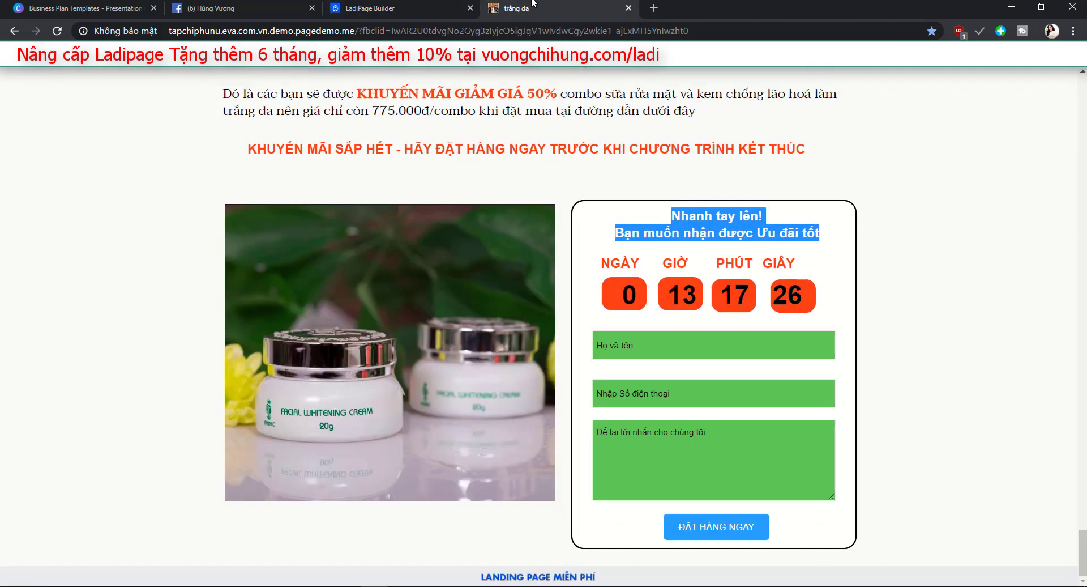
{"action": "left_click", "coordinate": [408, 8]}
{"action": "left_click_drag", "start_coordinate": [497, 330], "coordinate": [579, 371]}
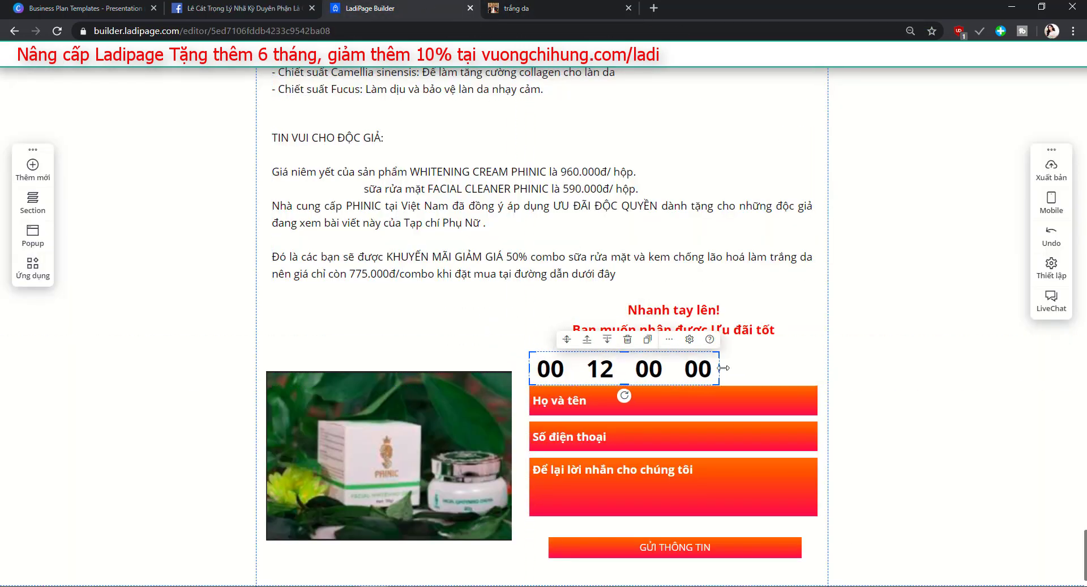
Widen the countdown to the form's width, make its digits red and set minutes to 20.
{"action": "left_click_drag", "start_coordinate": [732, 367], "coordinate": [820, 367]}
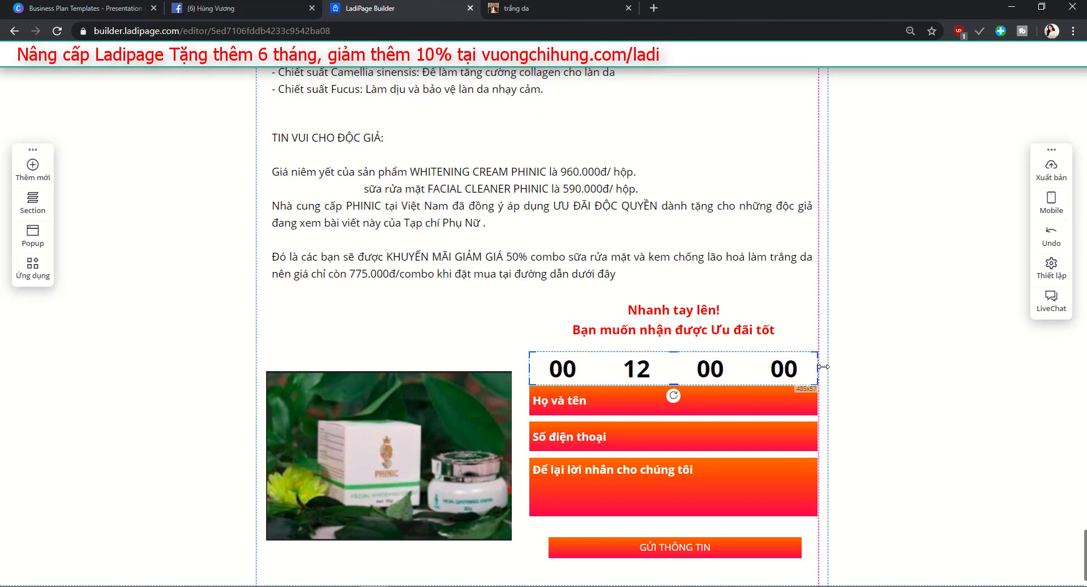
{"action": "left_click", "coordinate": [787, 339]}
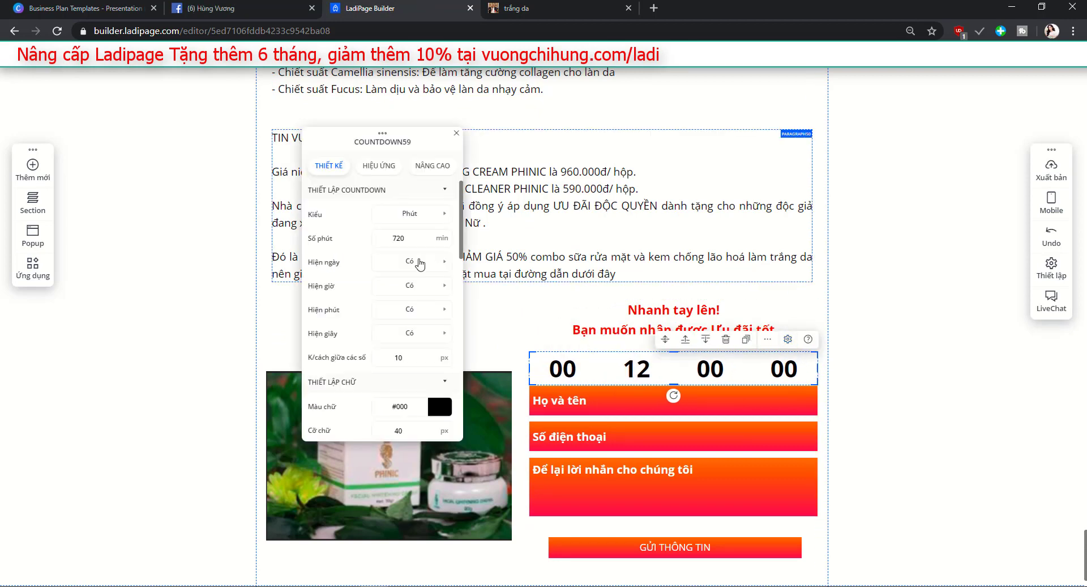
{"action": "left_click", "coordinate": [445, 409]}
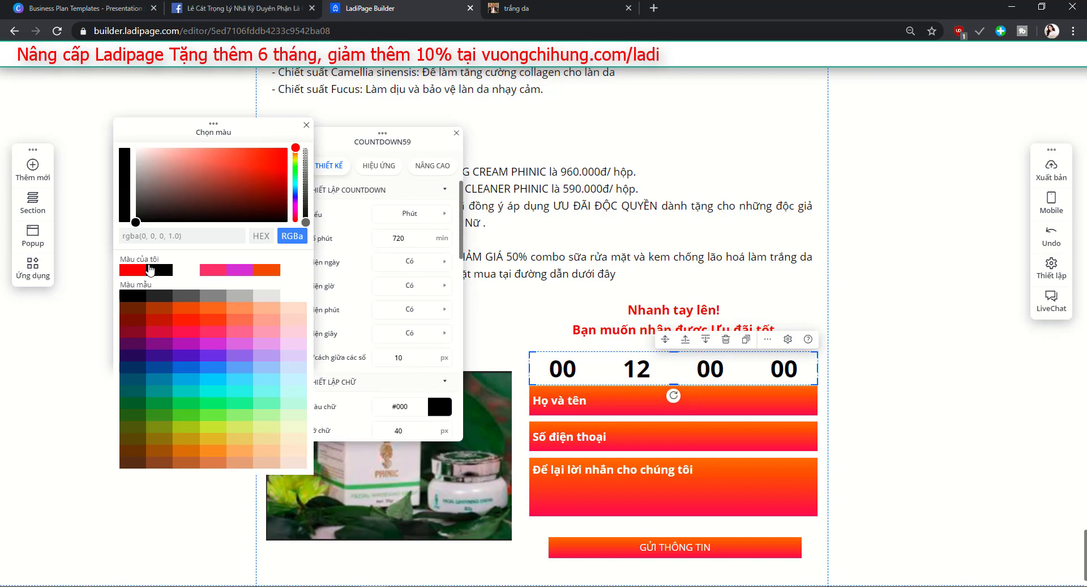
{"action": "left_click", "coordinate": [133, 270]}
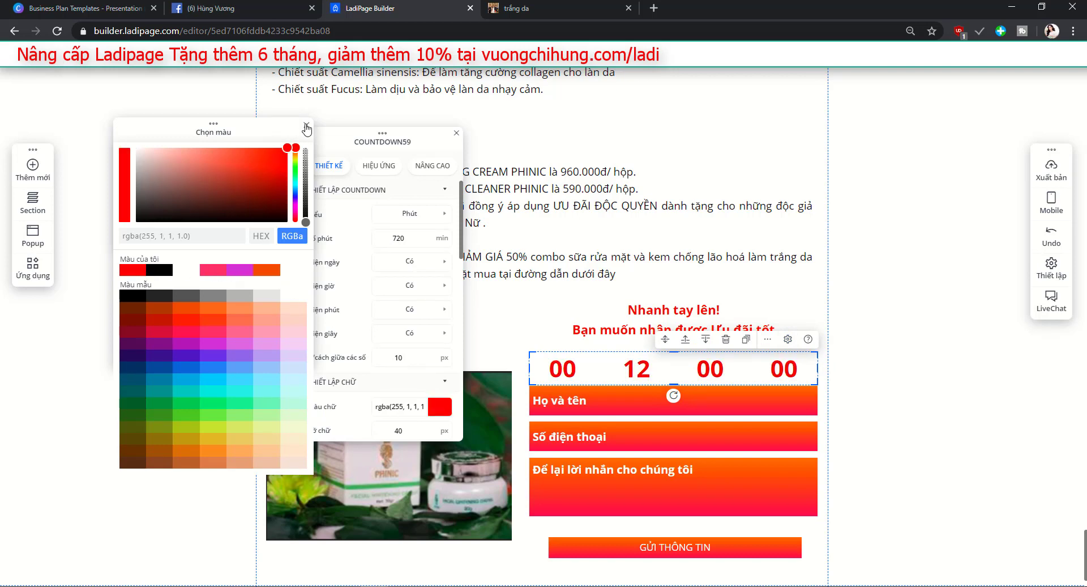
{"action": "left_click", "coordinate": [306, 126]}
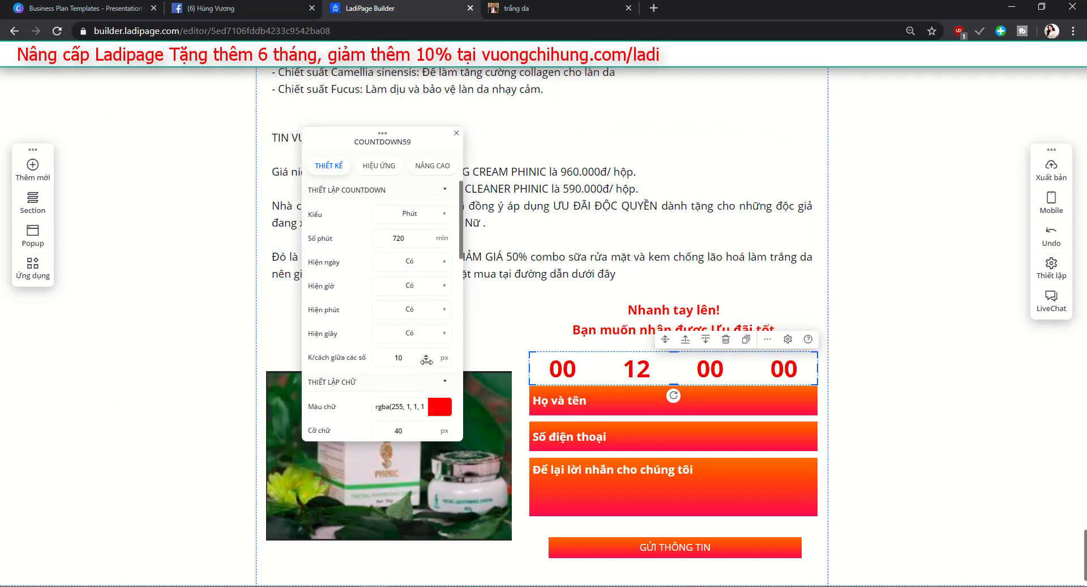
{"action": "scroll", "coordinate": [428, 364], "scroll_direction": "down", "scroll_amount": 4}
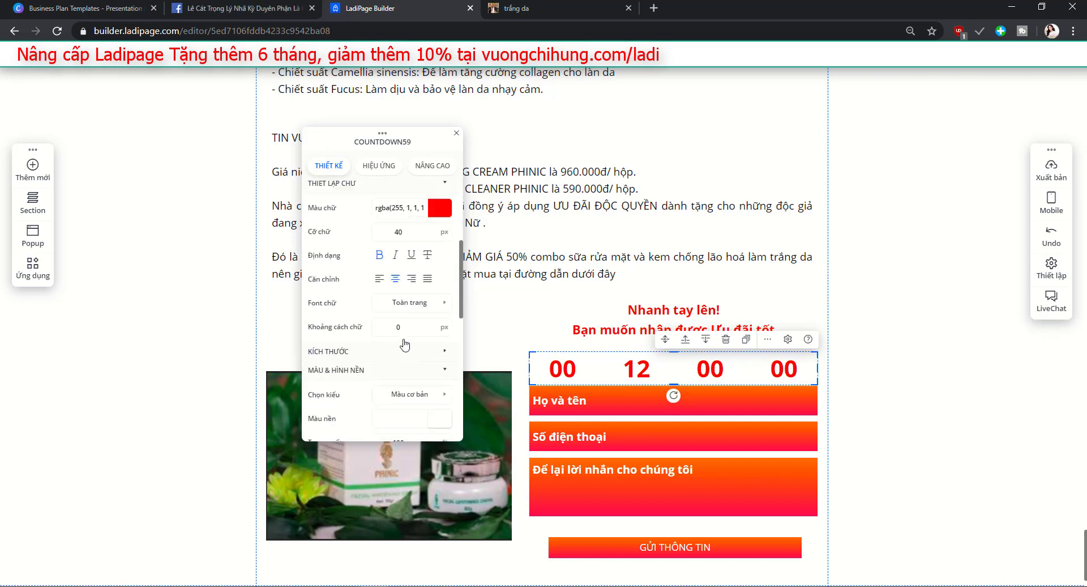
{"action": "scroll", "coordinate": [406, 355], "scroll_direction": "up", "scroll_amount": 4}
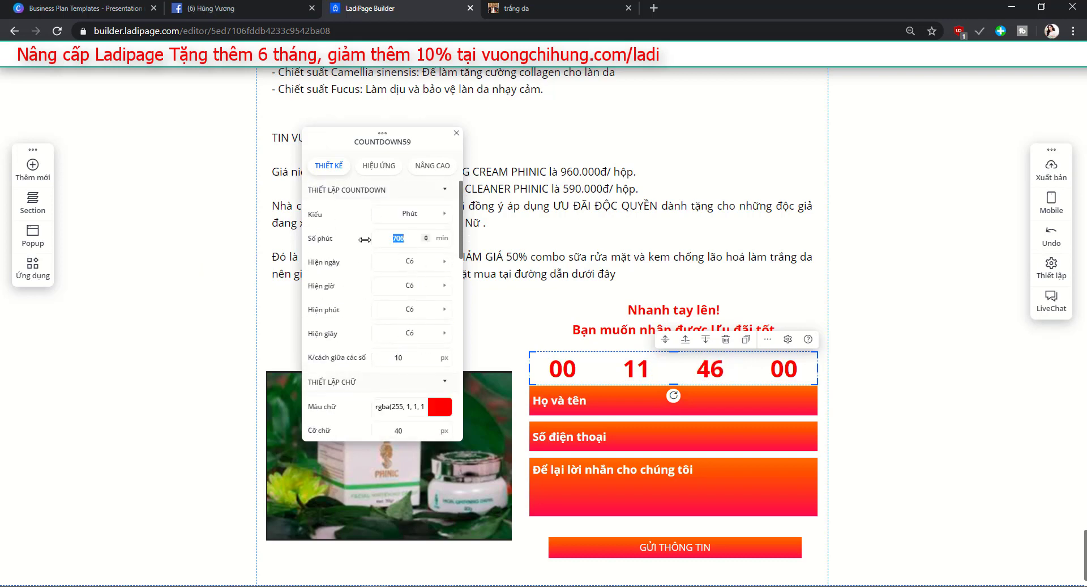
{"action": "type", "text": "20"}
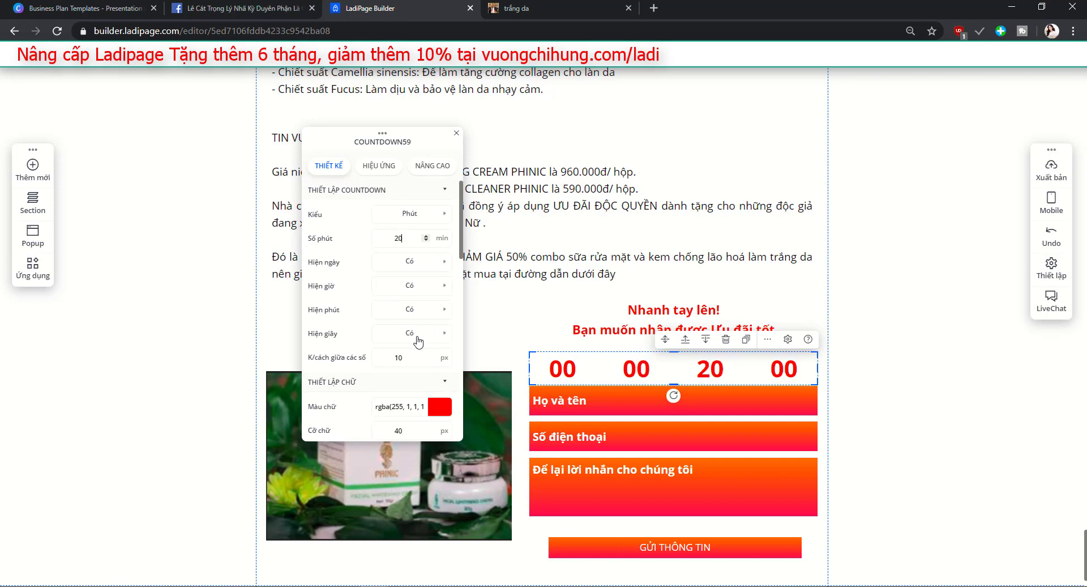
Give the countdown boxes a blue linear gradient background.
{"action": "scroll", "coordinate": [418, 340], "scroll_direction": "down", "scroll_amount": 4}
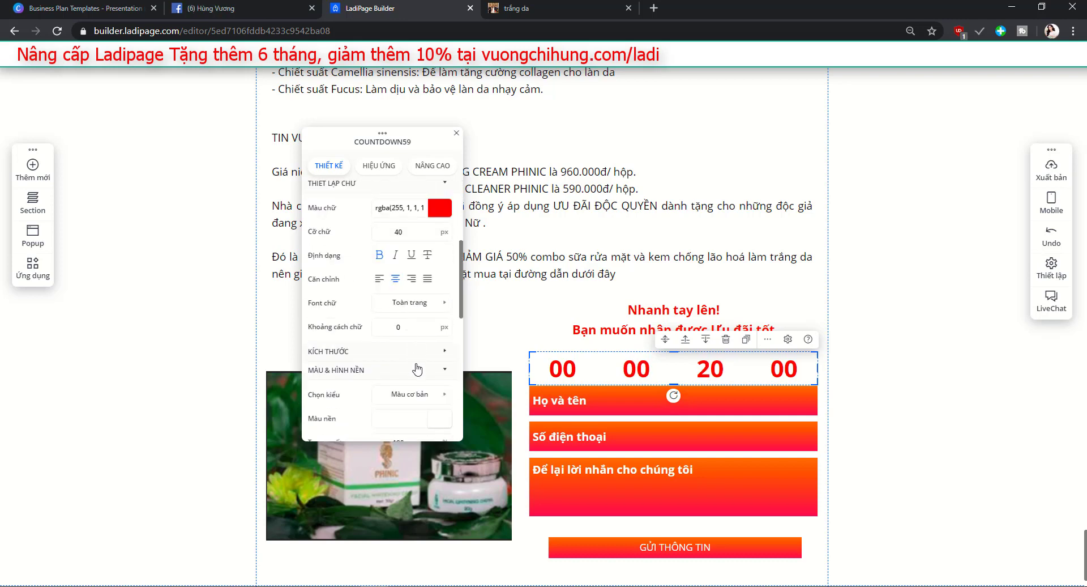
{"action": "left_click", "coordinate": [433, 374]}
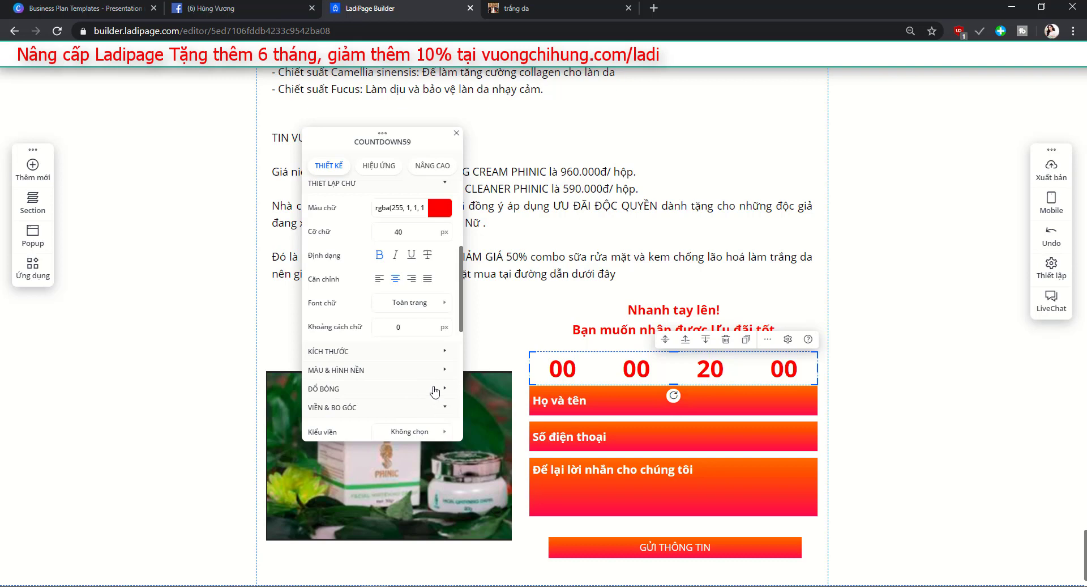
{"action": "left_click", "coordinate": [430, 374]}
{"action": "left_click", "coordinate": [434, 399]}
{"action": "left_click", "coordinate": [409, 431]}
{"action": "scroll", "coordinate": [425, 340], "scroll_direction": "down", "scroll_amount": 4}
{"action": "left_click", "coordinate": [425, 244]}
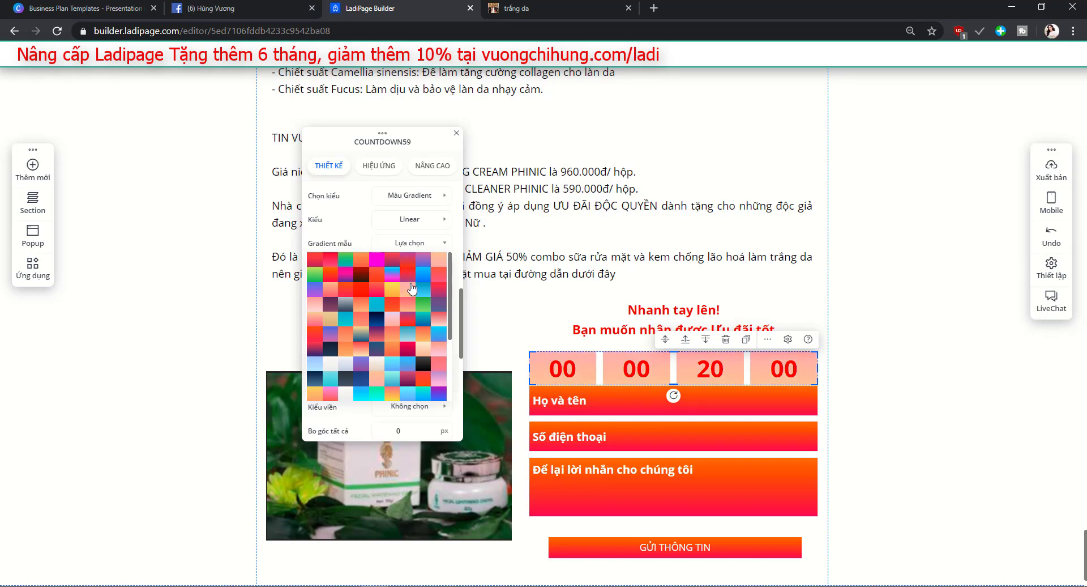
{"action": "left_click", "coordinate": [438, 276]}
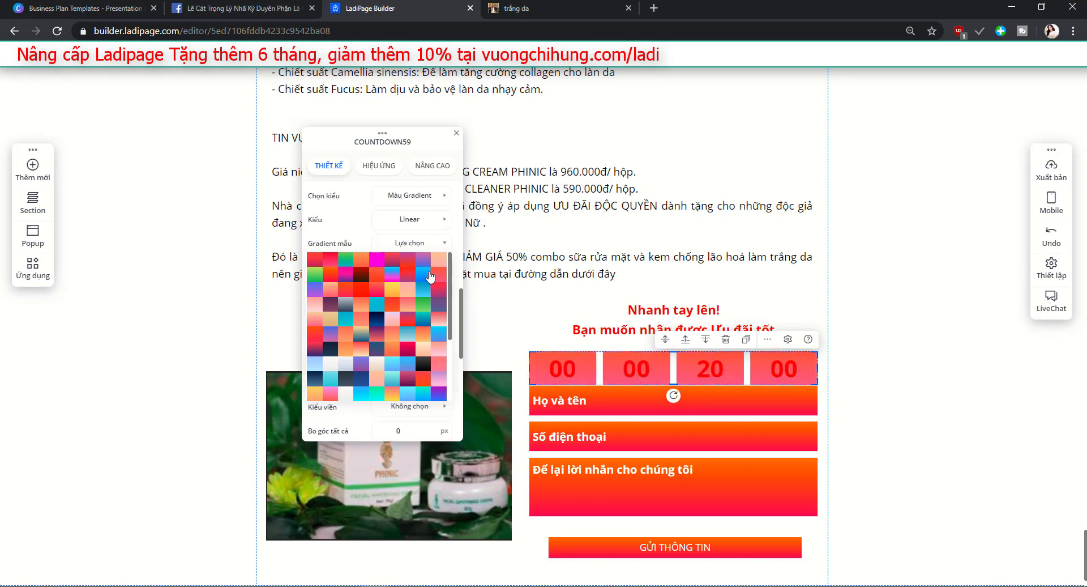
{"action": "left_click", "coordinate": [420, 279]}
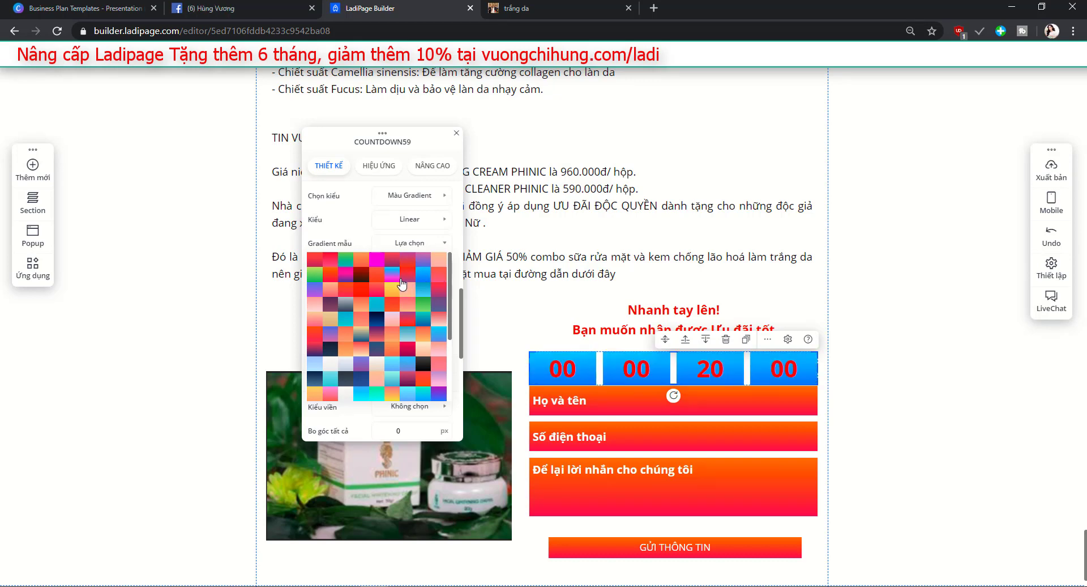
{"action": "left_click", "coordinate": [439, 247]}
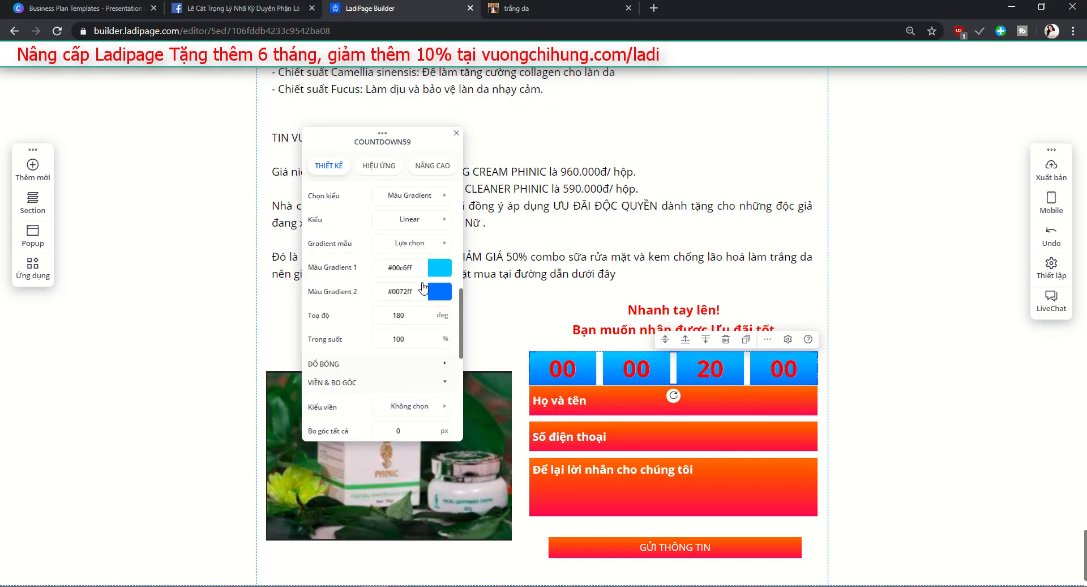
Round the countdown box corners to 41 px and nudge the countdown and headline upward.
{"action": "left_click", "coordinate": [406, 385]}
{"action": "left_click", "coordinate": [419, 384]}
{"action": "scroll", "coordinate": [418, 396], "scroll_direction": "down", "scroll_amount": 3}
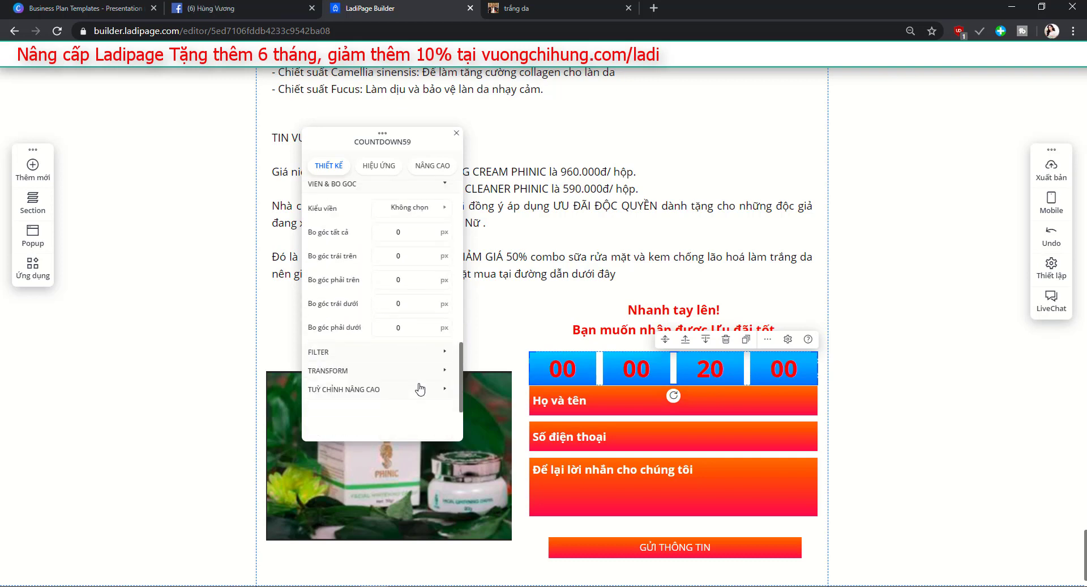
{"action": "type", "text": "0"}
{"action": "left_click", "coordinate": [427, 233]}
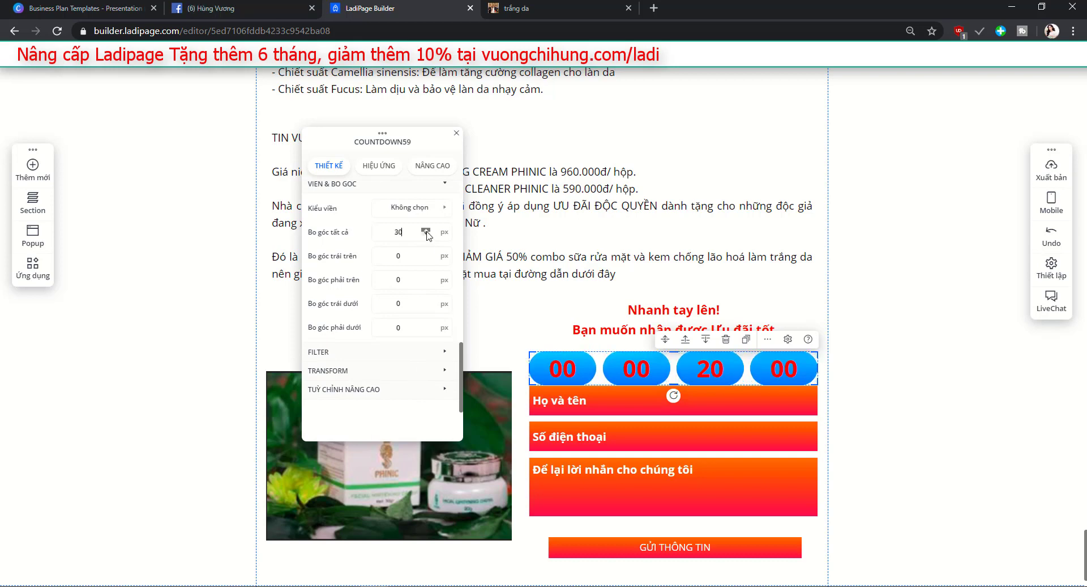
{"action": "left_click", "coordinate": [427, 231]}
{"action": "left_click_drag", "start_coordinate": [724, 371], "coordinate": [770, 368]}
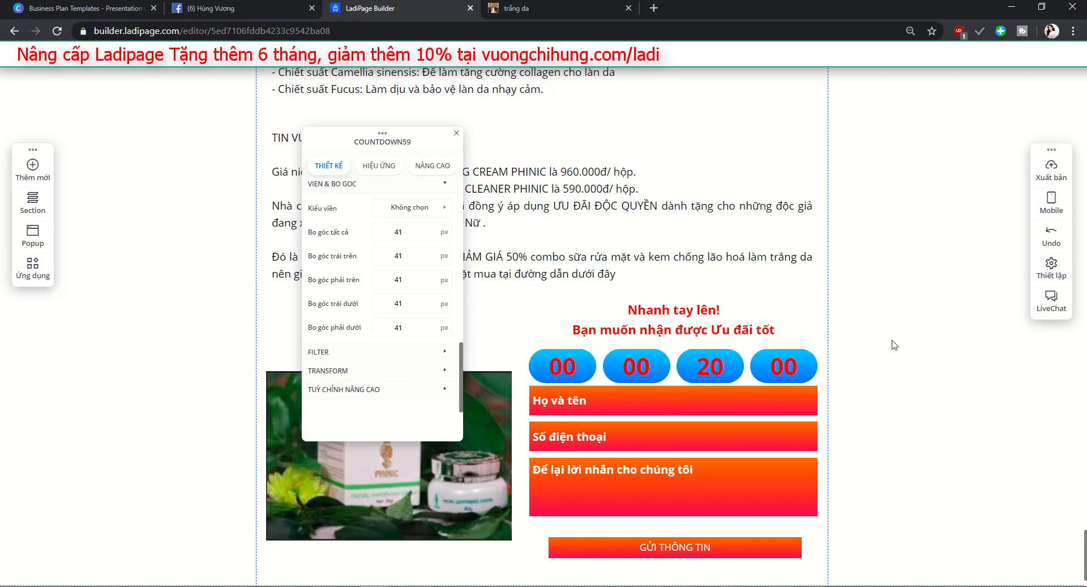
{"action": "left_click_drag", "start_coordinate": [712, 320], "coordinate": [712, 313]}
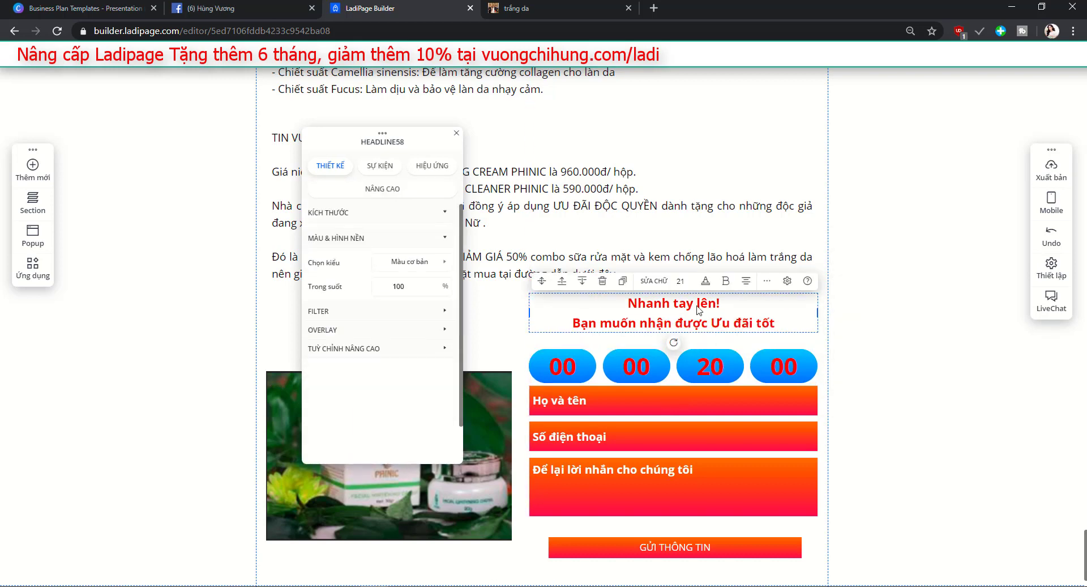
Move the order form and the countdown down by about 40 px.
{"action": "scroll", "coordinate": [748, 386], "scroll_direction": "down", "scroll_amount": 1}
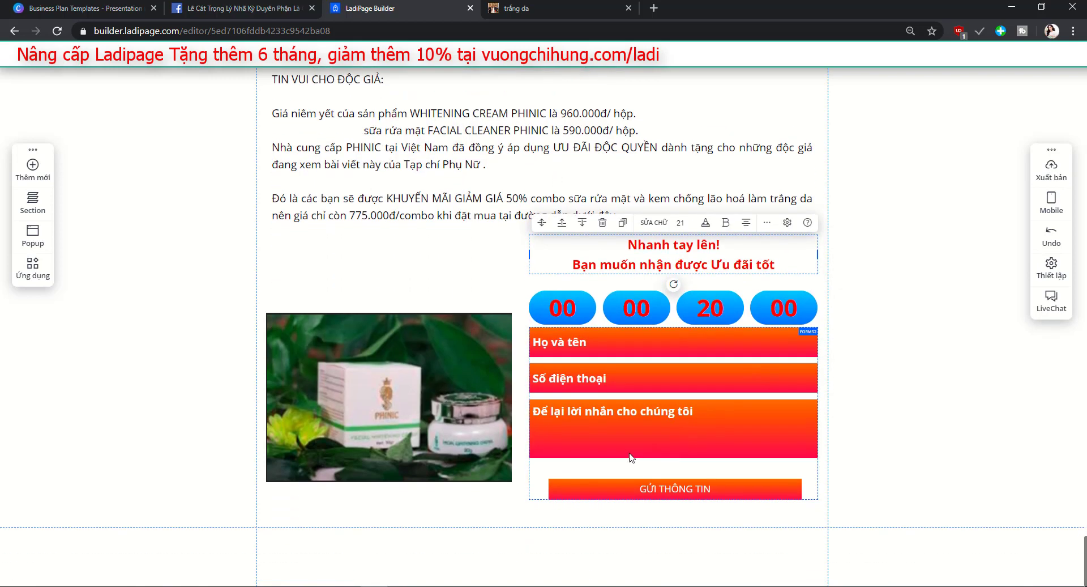
{"action": "left_click", "coordinate": [493, 516]}
{"action": "left_click", "coordinate": [622, 434]}
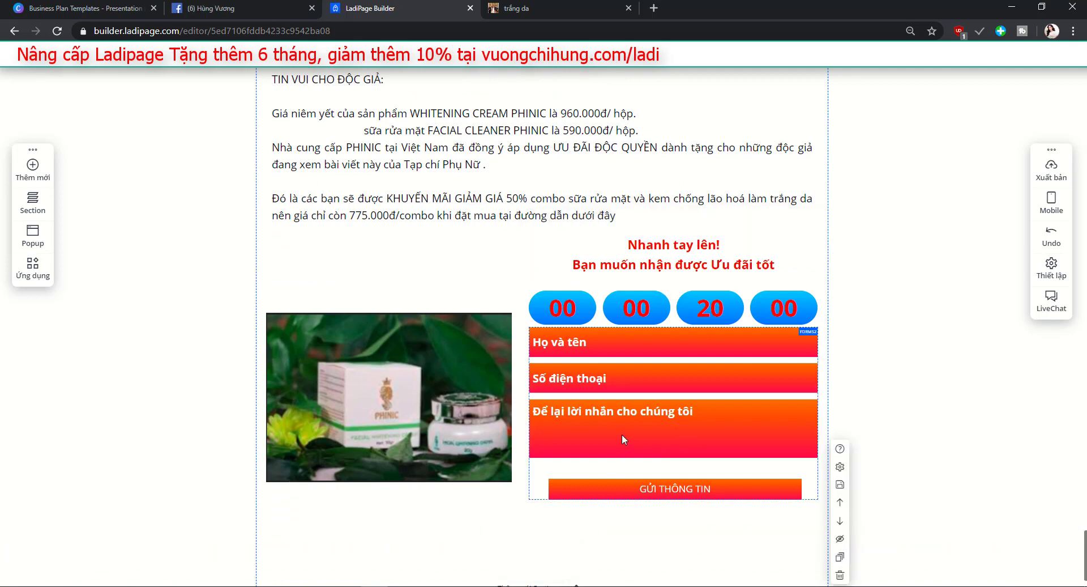
{"action": "left_click_drag", "start_coordinate": [623, 431], "coordinate": [623, 454]}
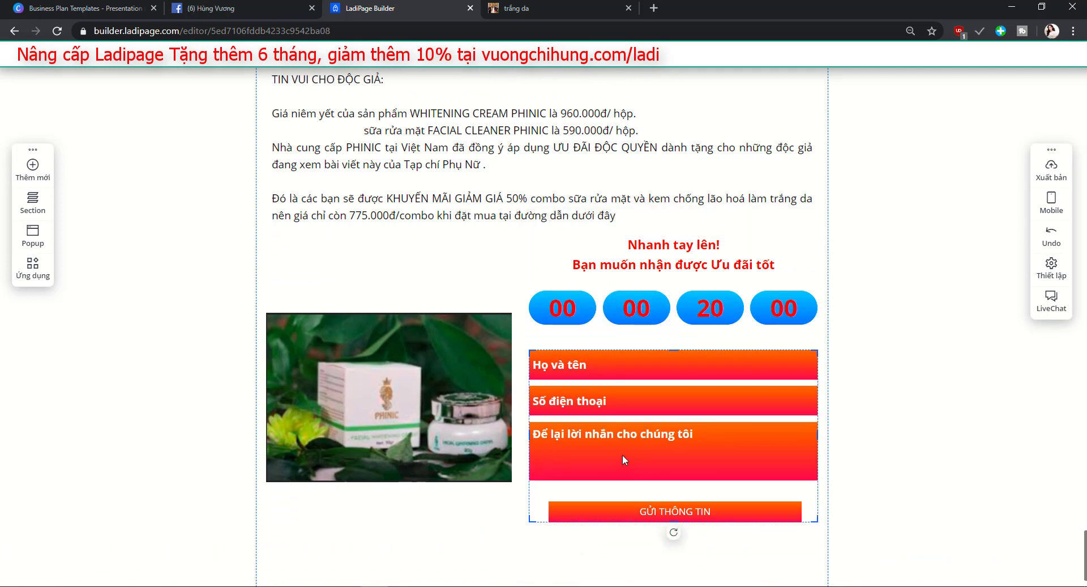
{"action": "left_click", "coordinate": [629, 309]}
{"action": "left_click_drag", "start_coordinate": [629, 309], "coordinate": [628, 331]}
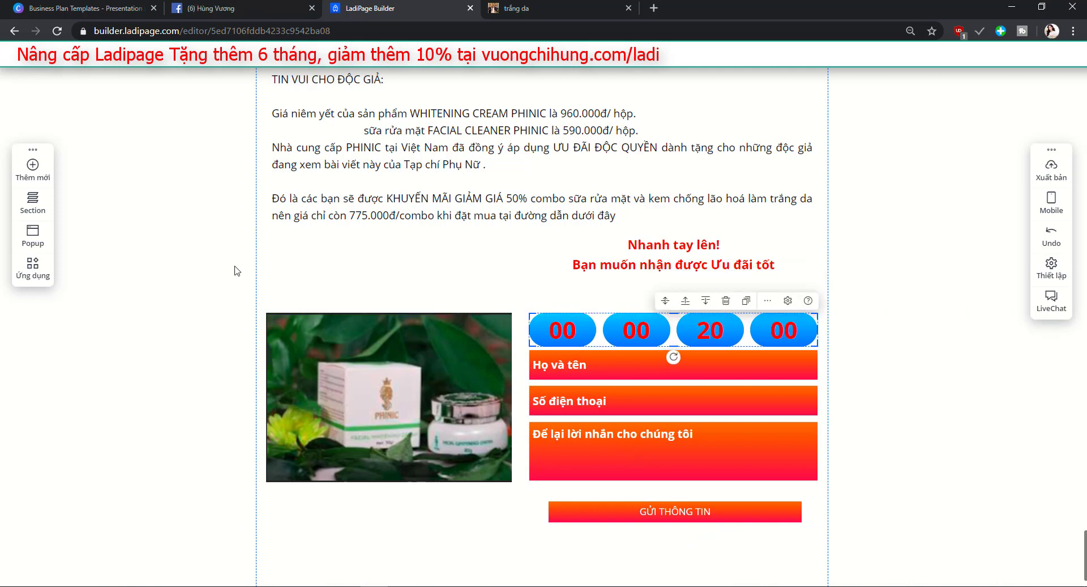
Add a new headline beside the timer and type 'ngay' as its label.
{"action": "left_click", "coordinate": [48, 180]}
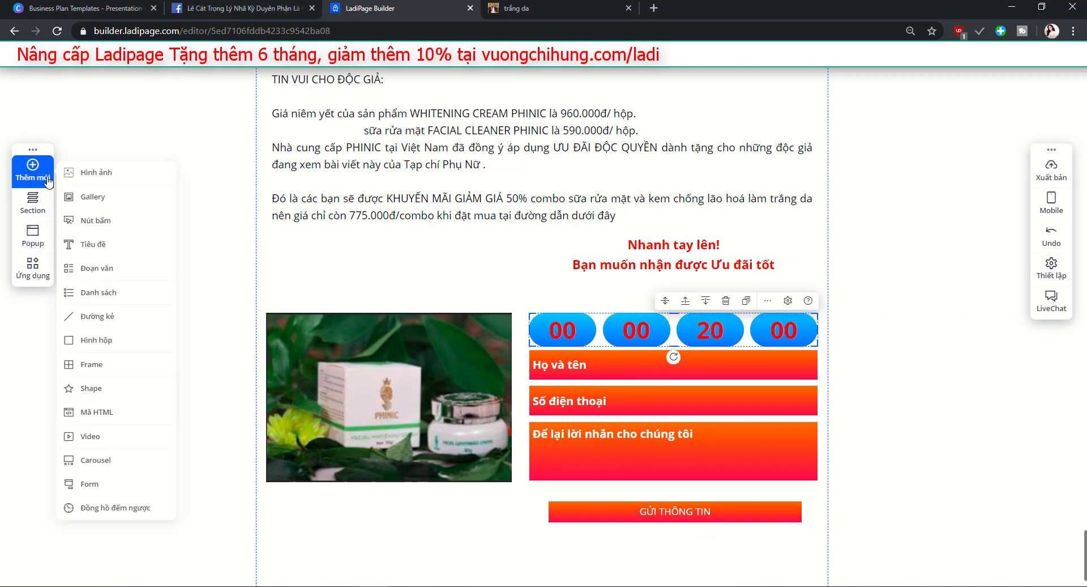
{"action": "left_click", "coordinate": [97, 251]}
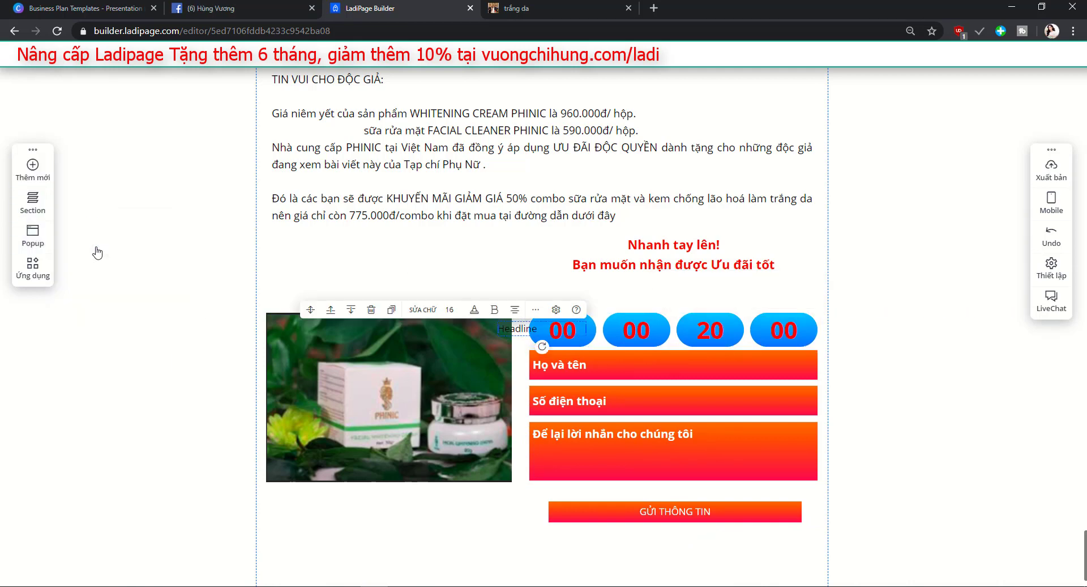
{"action": "double_click", "coordinate": [523, 330]}
{"action": "type", "text": "ngay"}
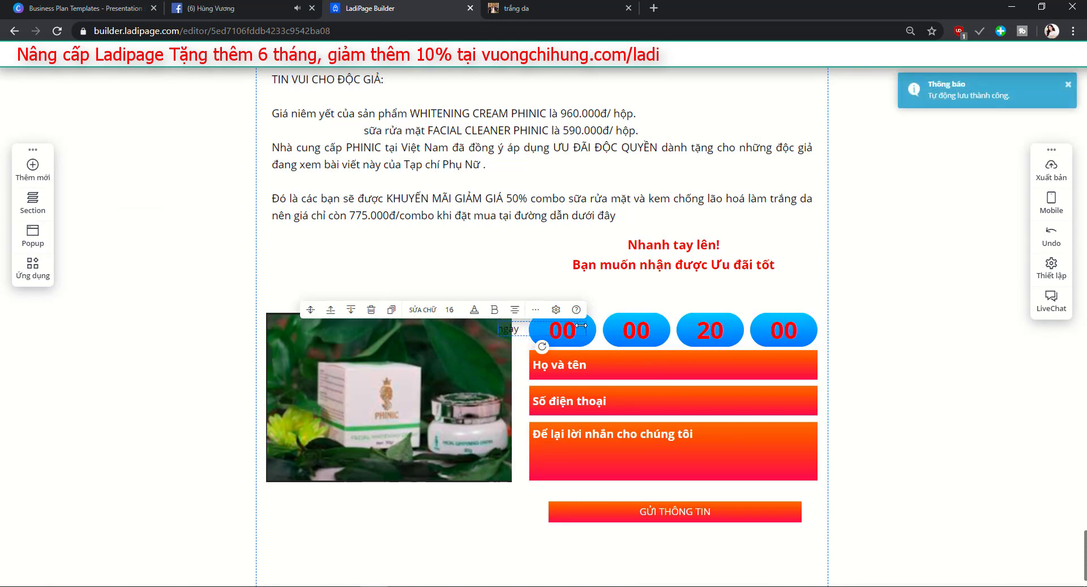
Place the ngày caption above the first countdown box, centred, size 21 and bold.
{"action": "left_click_drag", "start_coordinate": [532, 331], "coordinate": [596, 302]}
{"action": "left_click", "coordinate": [524, 282]}
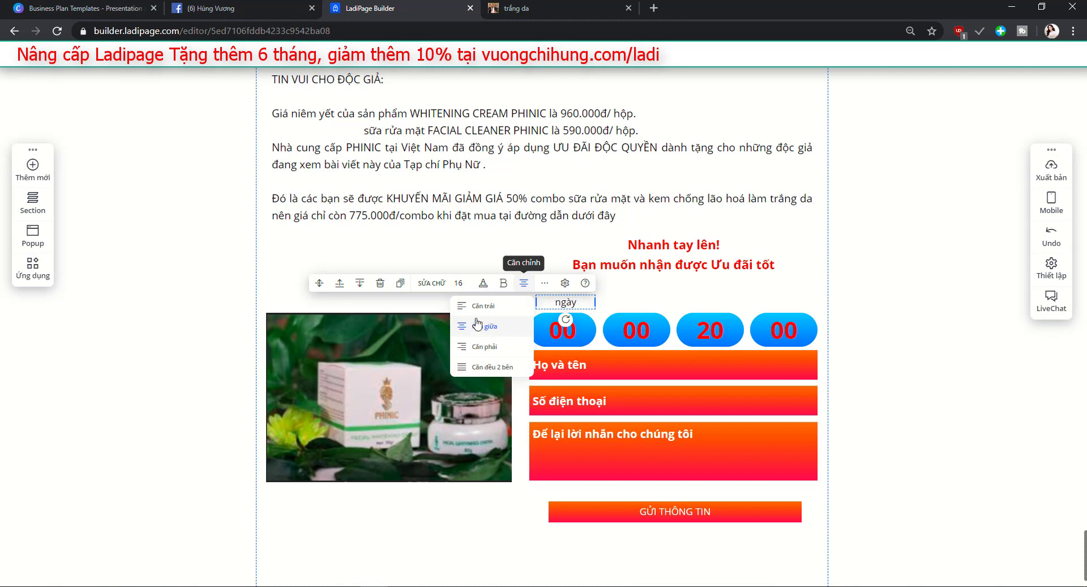
{"action": "left_click", "coordinate": [470, 281]}
{"action": "left_click", "coordinate": [470, 281]}
{"action": "left_click", "coordinate": [470, 281]}
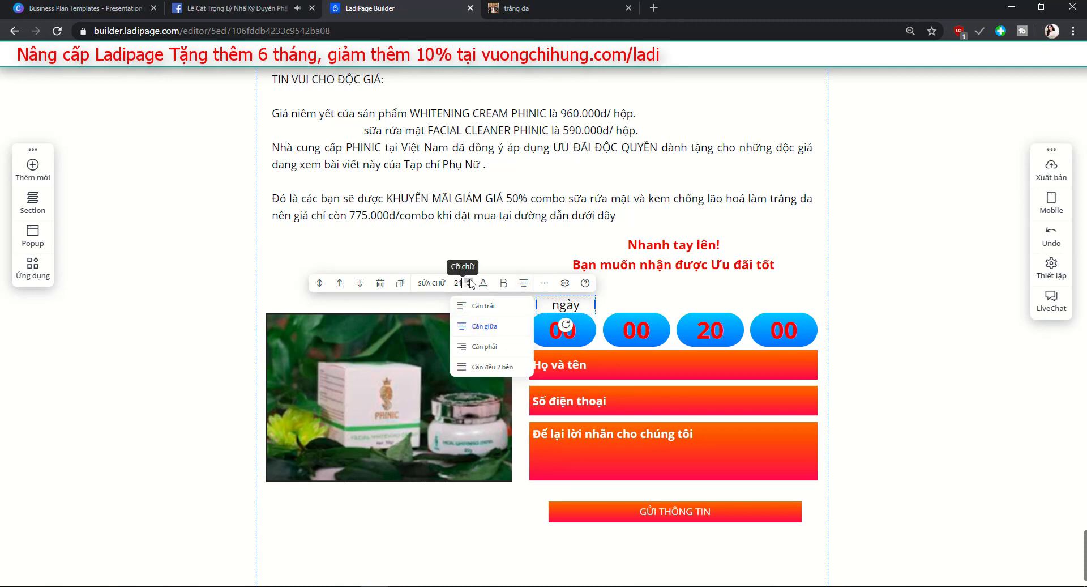
{"action": "left_click", "coordinate": [504, 283]}
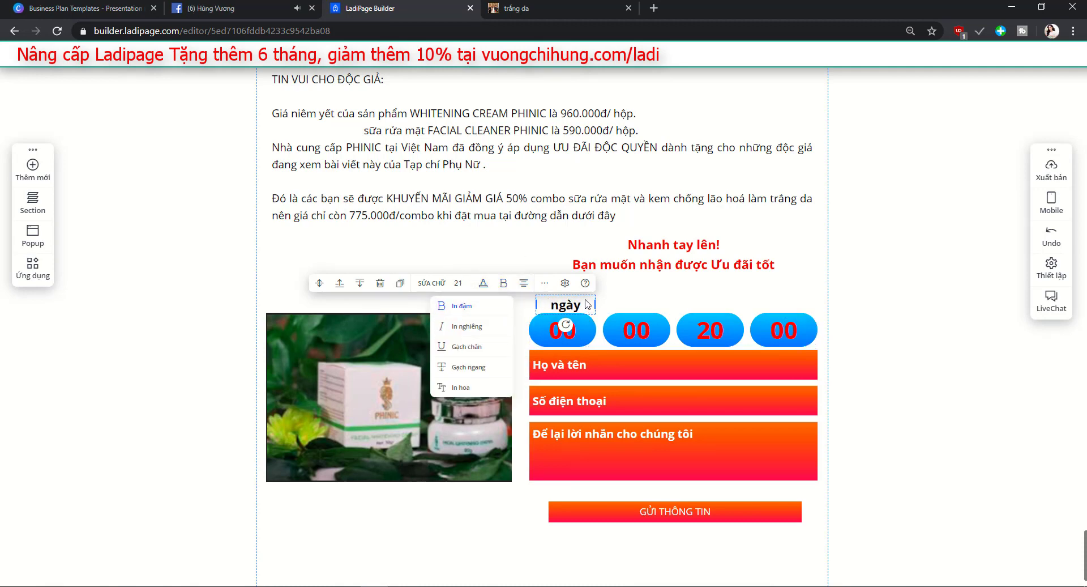
{"action": "left_click_drag", "start_coordinate": [585, 299], "coordinate": [583, 297]}
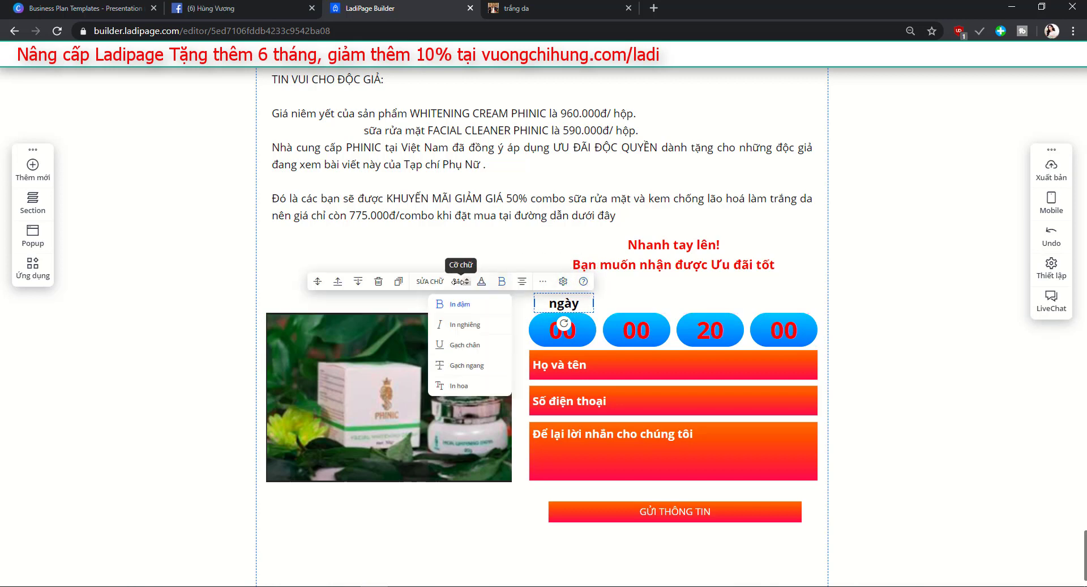
Duplicate the ngày caption and position the copies above the other countdown boxes.
{"action": "left_click", "coordinate": [398, 281]}
{"action": "left_click_drag", "start_coordinate": [599, 322], "coordinate": [805, 306]}
{"action": "left_click", "coordinate": [474, 281]}
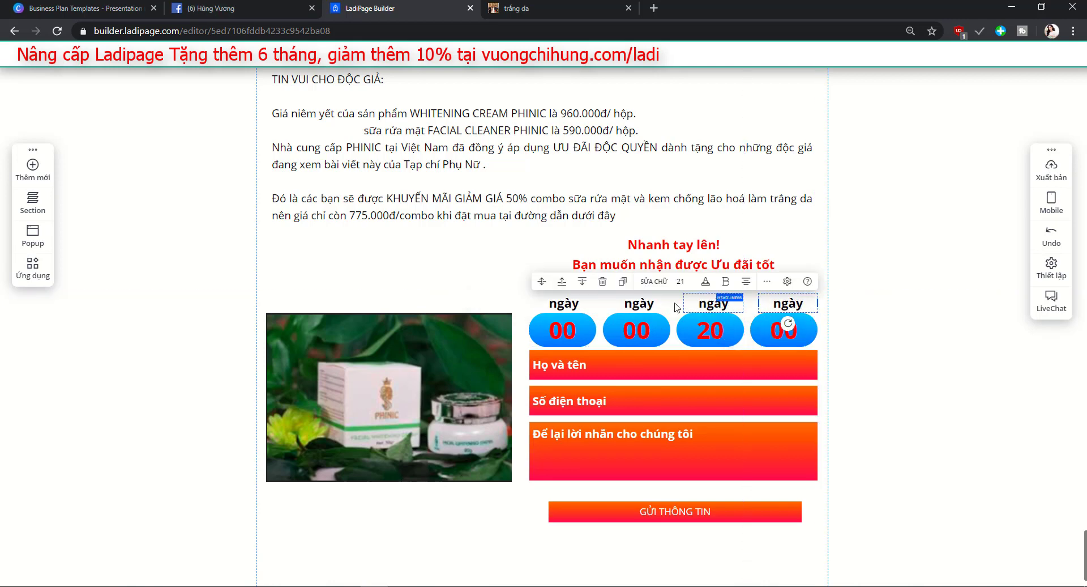
Retype the three copied captions as giờ, phút and giây.
{"action": "double_click", "coordinate": [651, 306]}
{"action": "type", "text": "giơ"}
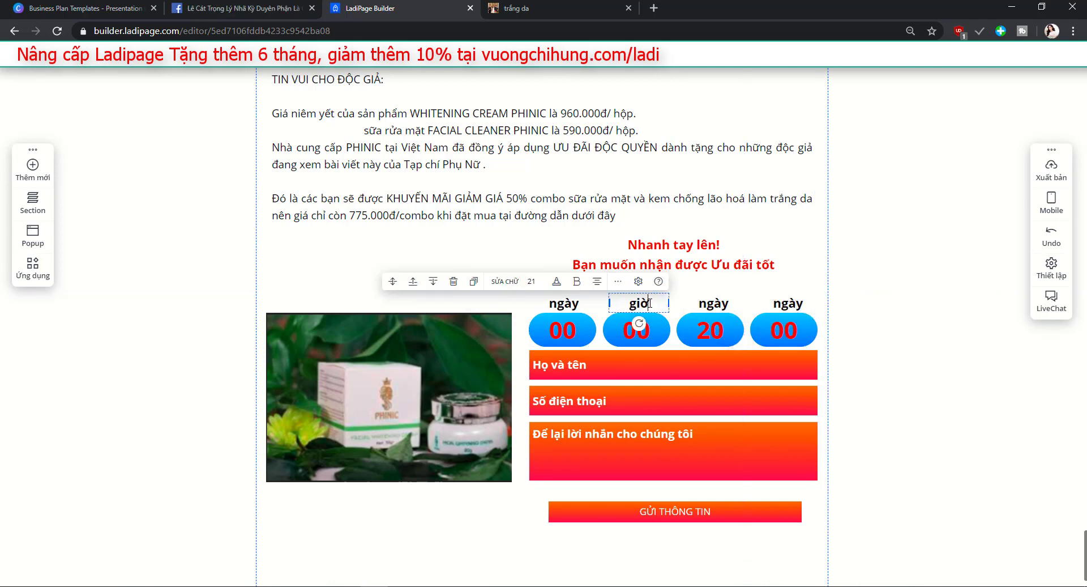
{"action": "double_click", "coordinate": [714, 306]}
{"action": "type", "text": "phu"}
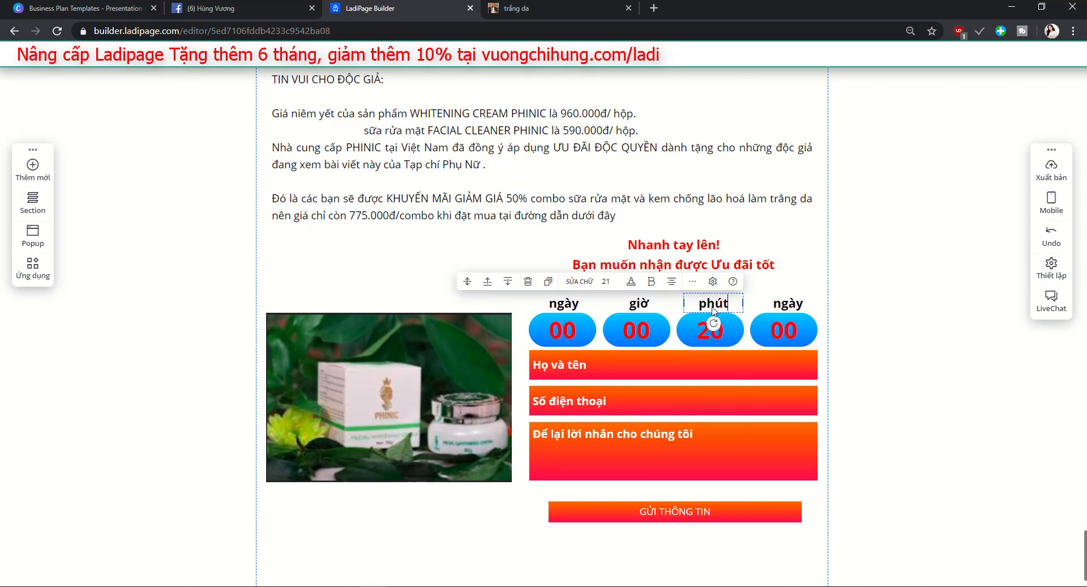
{"action": "double_click", "coordinate": [802, 306]}
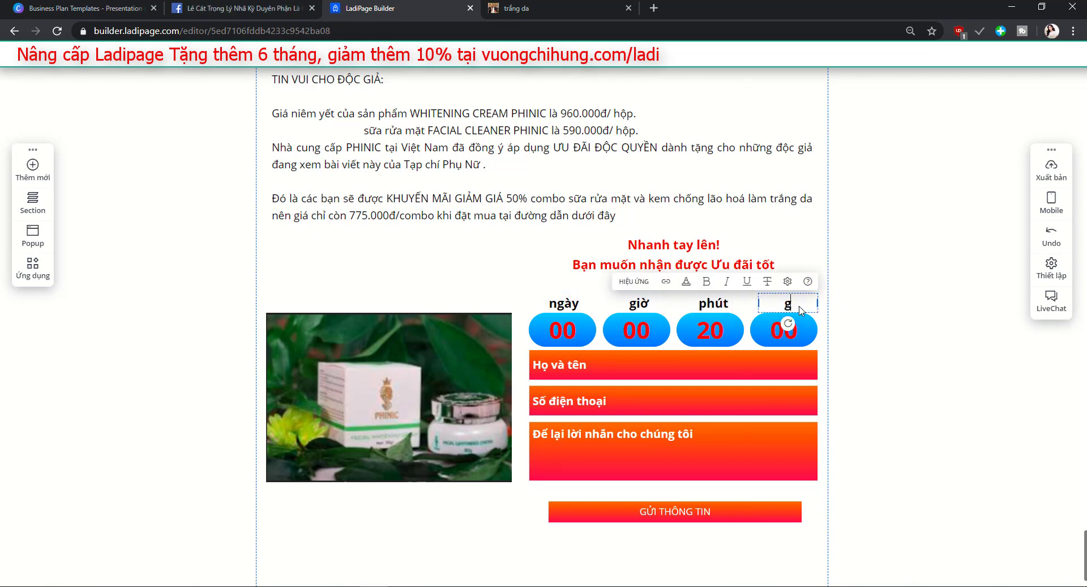
{"action": "type", "text": "giâ"}
{"action": "left_click", "coordinate": [928, 285]}
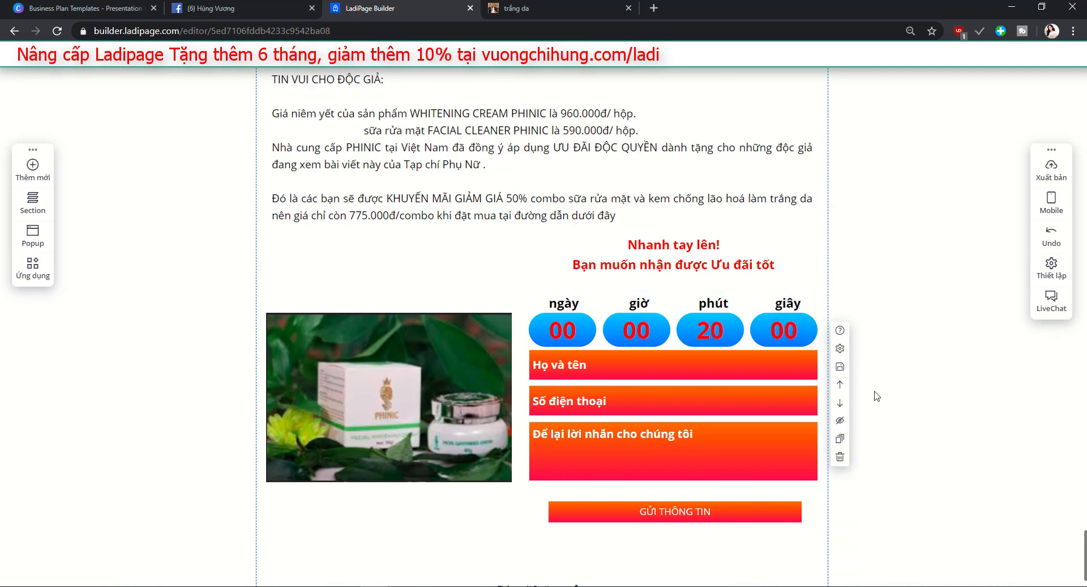
Review the landing page, then look over the reference trắng da article.
{"action": "scroll", "coordinate": [875, 396], "scroll_direction": "down", "scroll_amount": 1}
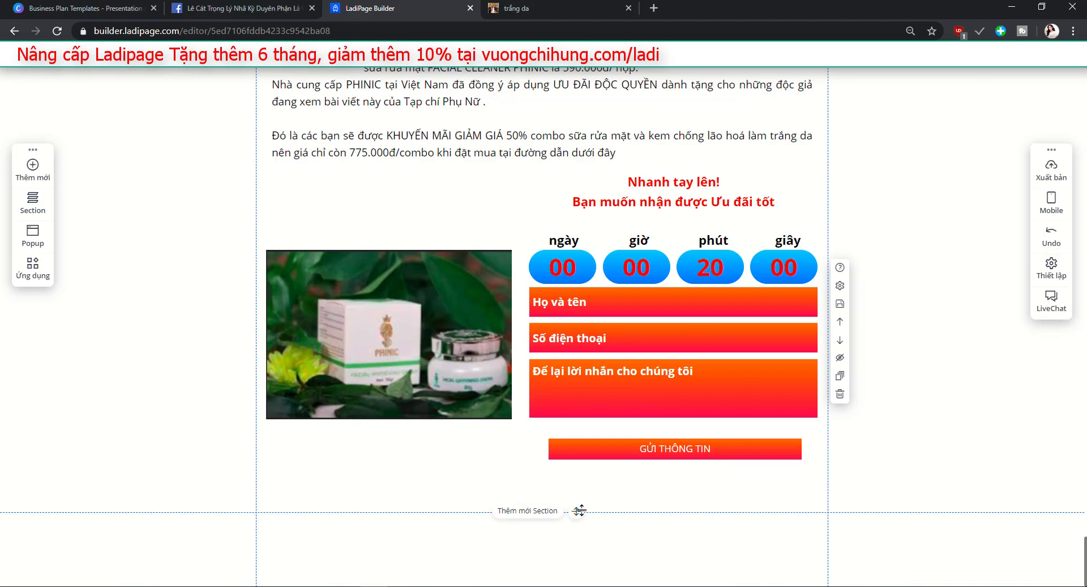
{"action": "scroll", "coordinate": [891, 425], "scroll_direction": "up", "scroll_amount": 5}
{"action": "scroll", "coordinate": [891, 425], "scroll_direction": "up", "scroll_amount": 20}
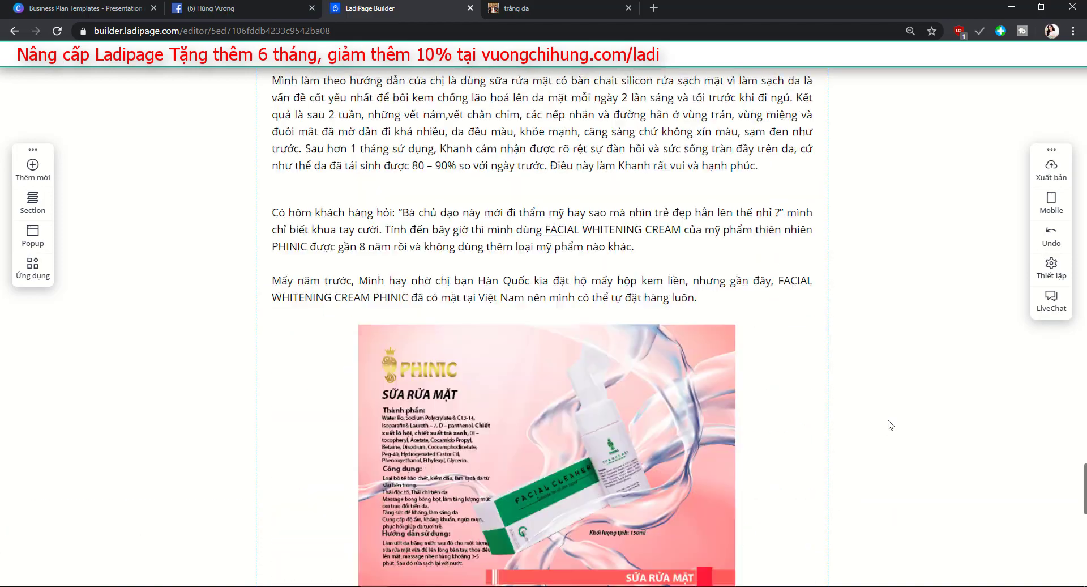
{"action": "scroll", "coordinate": [890, 424], "scroll_direction": "up", "scroll_amount": 15}
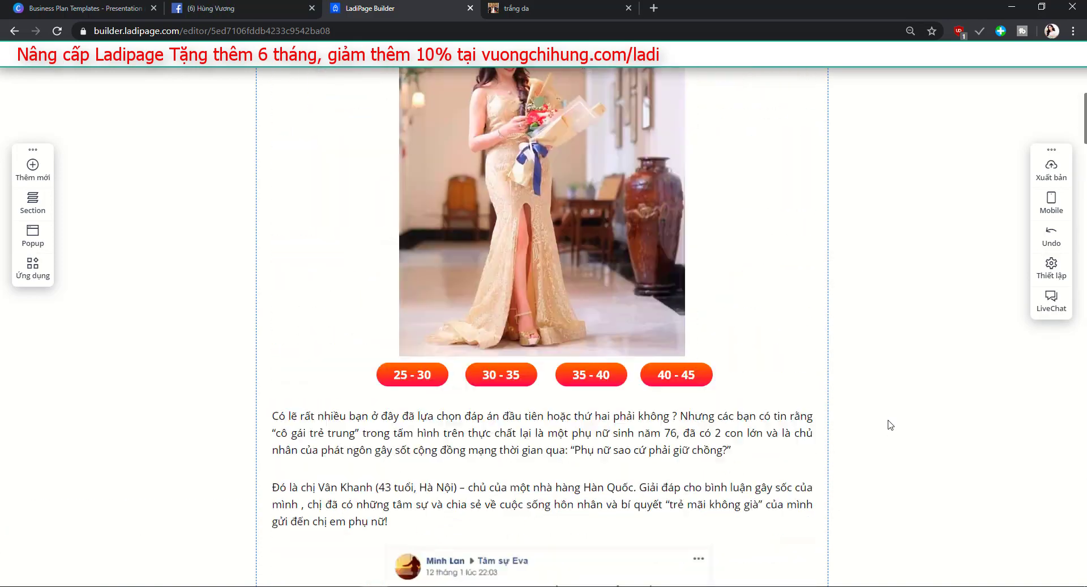
{"action": "scroll", "coordinate": [723, 269], "scroll_direction": "down", "scroll_amount": 5}
{"action": "scroll", "coordinate": [723, 269], "scroll_direction": "up", "scroll_amount": 5}
{"action": "key", "text": "ctrl+Tab"}
{"action": "scroll", "coordinate": [677, 293], "scroll_direction": "up", "scroll_amount": 10}
{"action": "scroll", "coordinate": [678, 294], "scroll_direction": "up", "scroll_amount": 10}
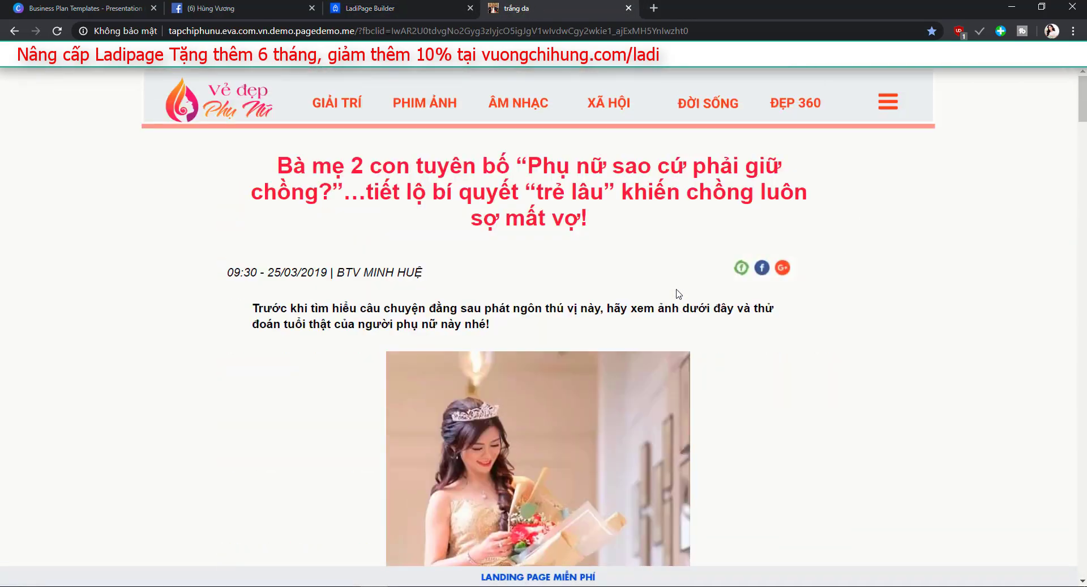
{"action": "scroll", "coordinate": [678, 293], "scroll_direction": "down", "scroll_amount": 20}
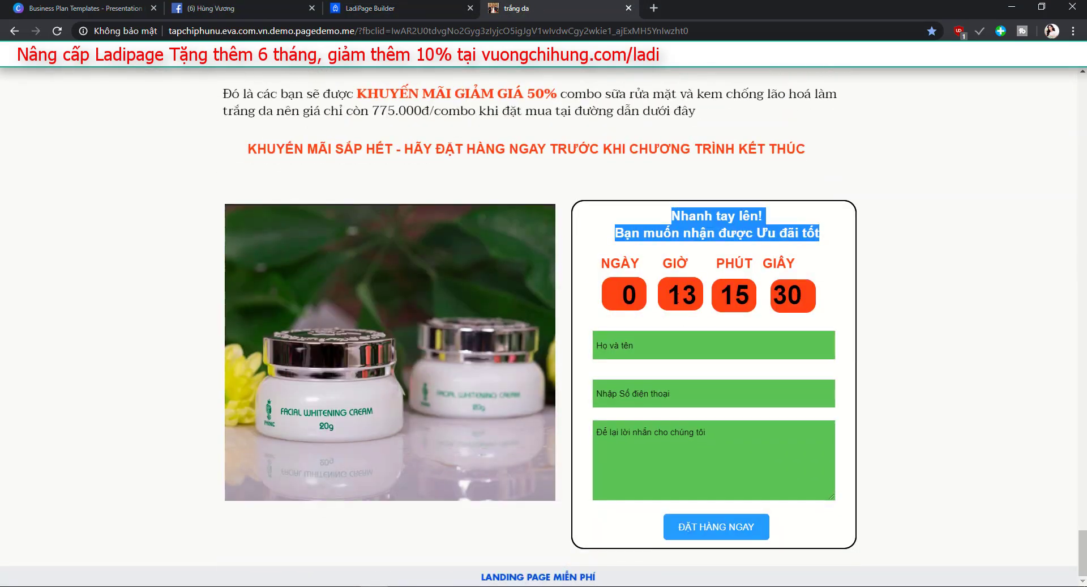
{"action": "scroll", "coordinate": [668, 305], "scroll_direction": "up", "scroll_amount": 20}
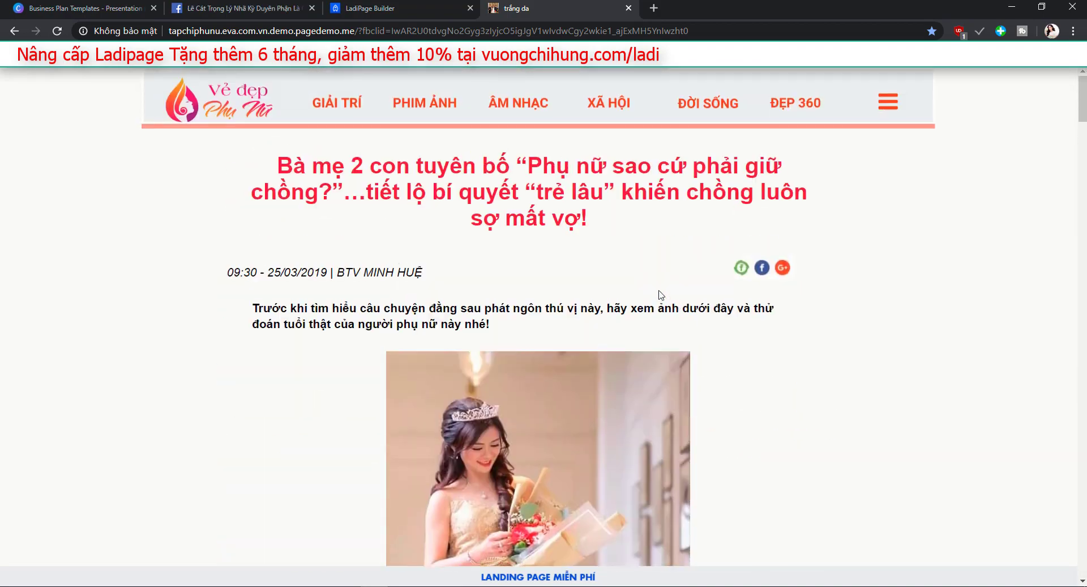
Switch the editor to Mobile and view the reference article at 410x700 phone width.
{"action": "left_click", "coordinate": [395, 5]}
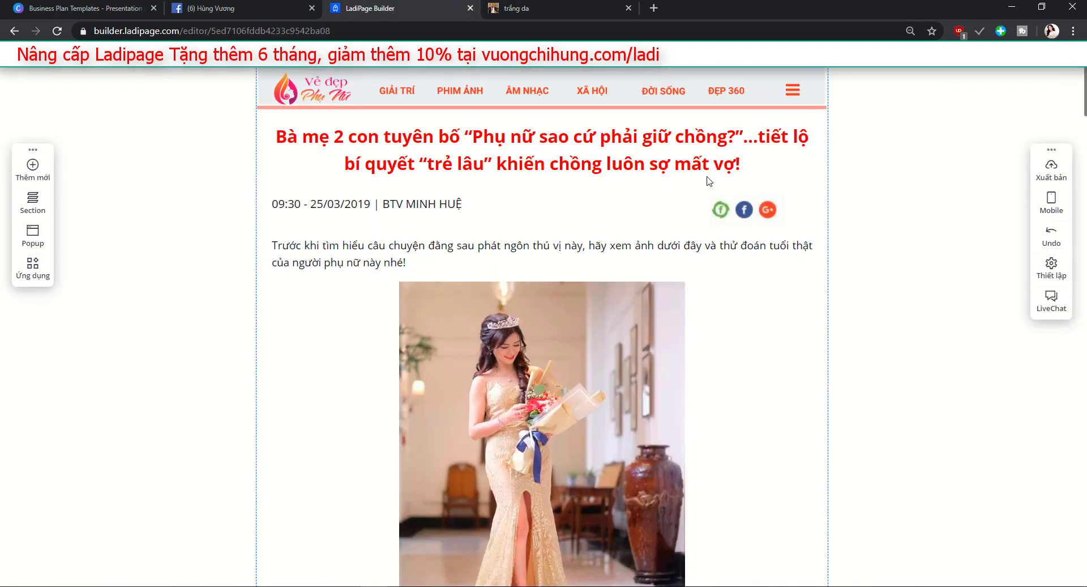
{"action": "left_click", "coordinate": [1042, 204]}
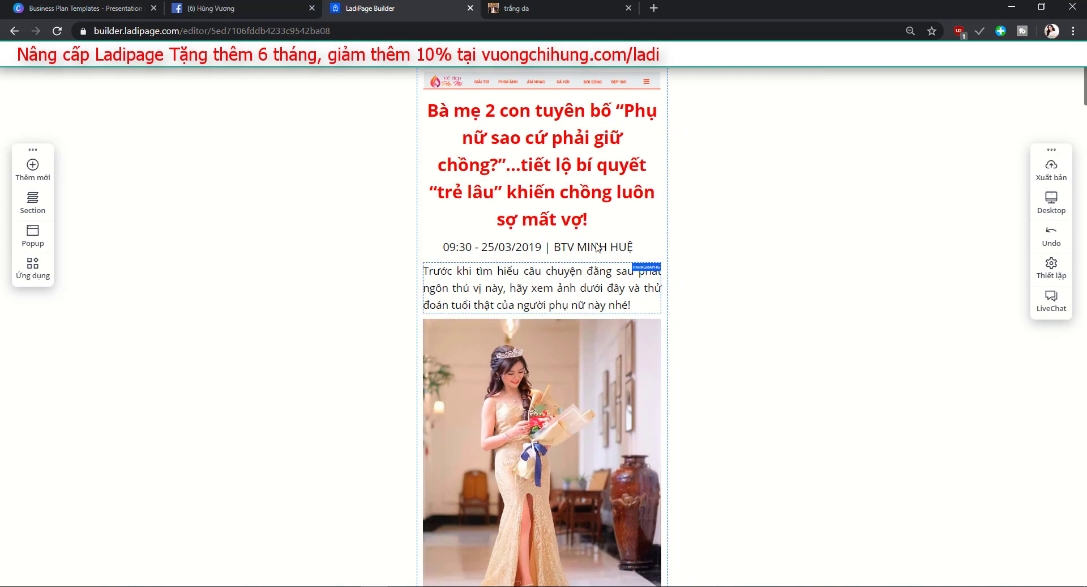
{"action": "left_click", "coordinate": [578, 5]}
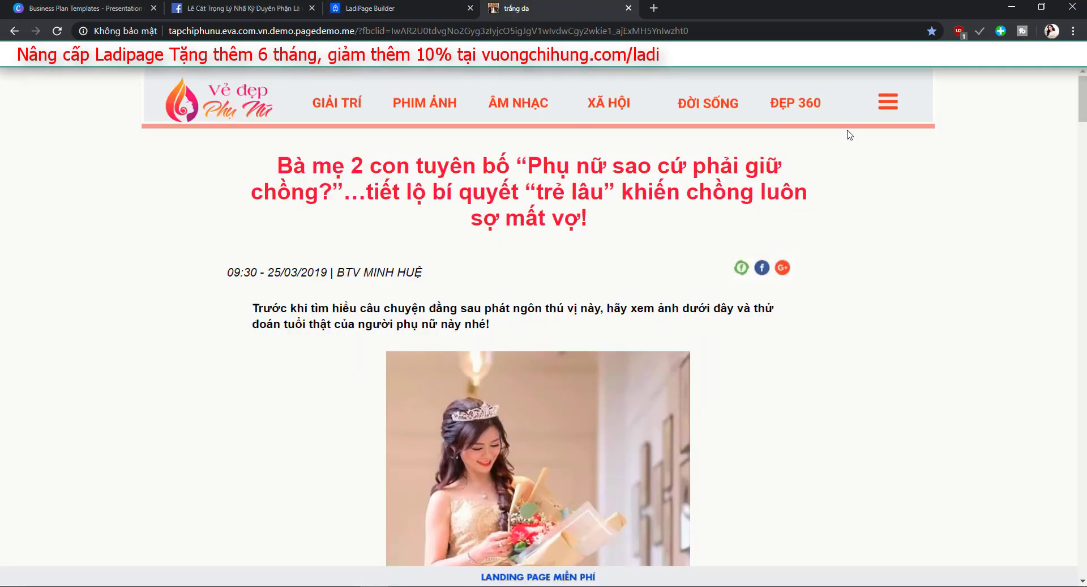
{"action": "key", "text": "F12"}
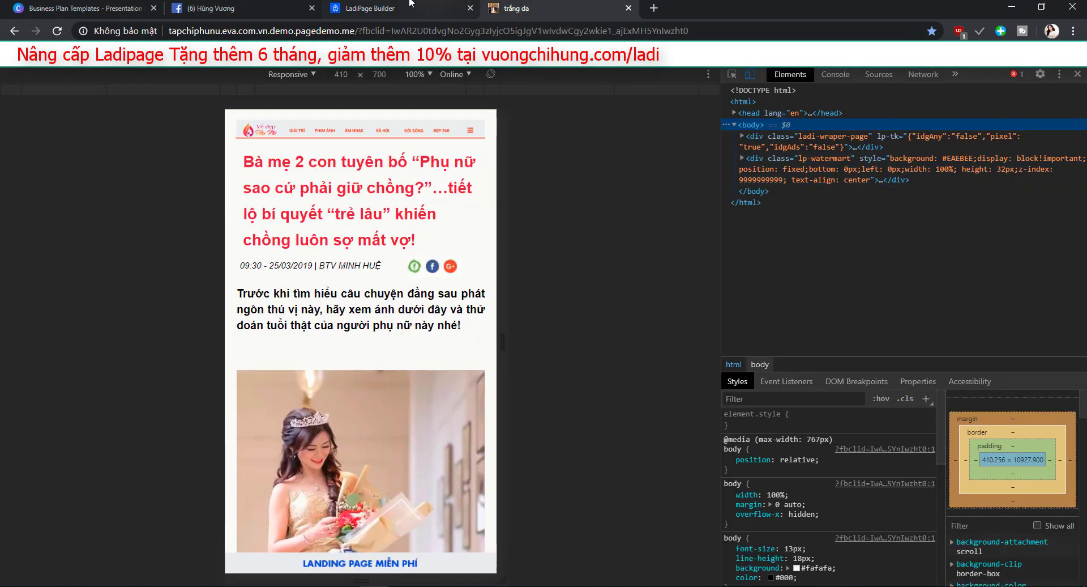
{"action": "left_click", "coordinate": [411, 3]}
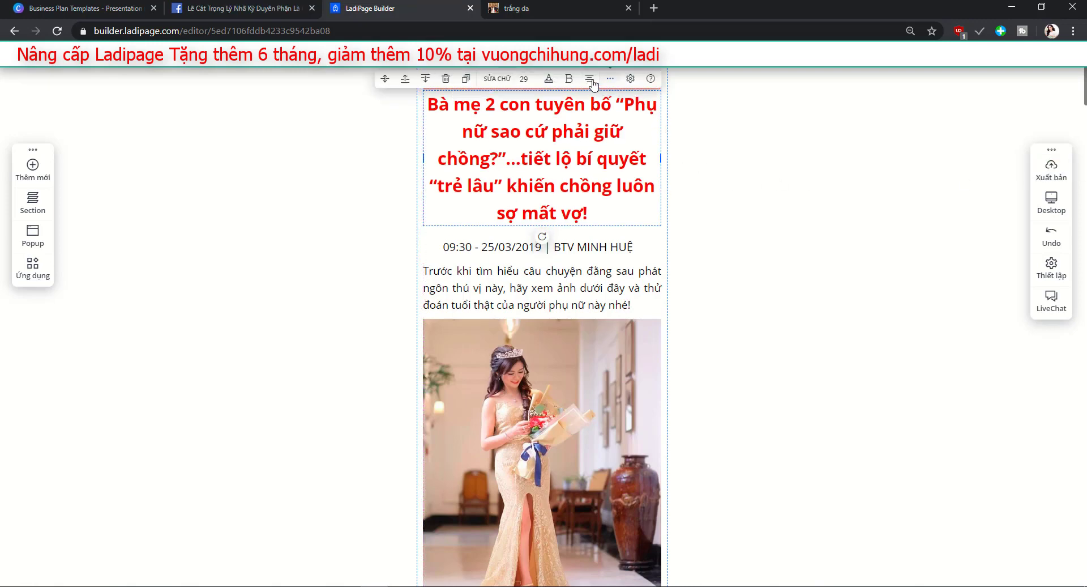
Left-align the headline and narrow its box so the text rewraps.
{"action": "left_click", "coordinate": [589, 78]}
{"action": "left_click", "coordinate": [548, 162]}
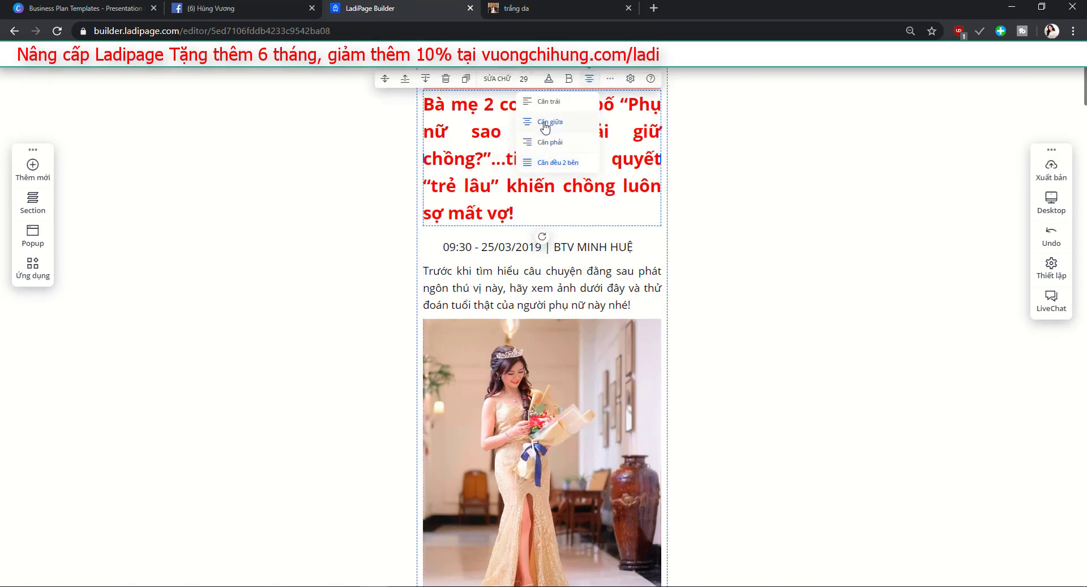
{"action": "left_click", "coordinate": [545, 103]}
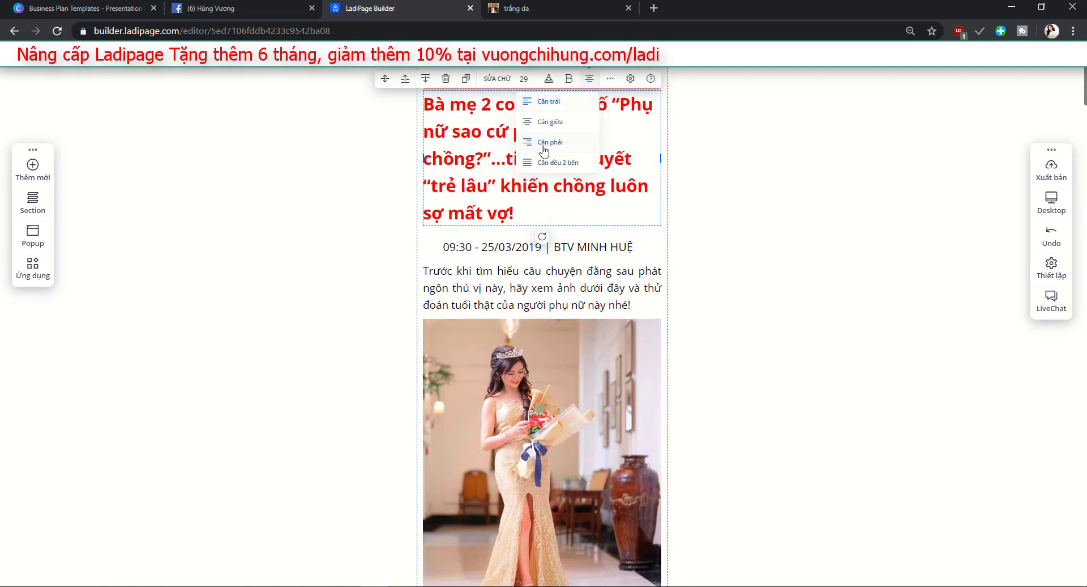
{"action": "left_click_drag", "start_coordinate": [660, 156], "coordinate": [648, 154]}
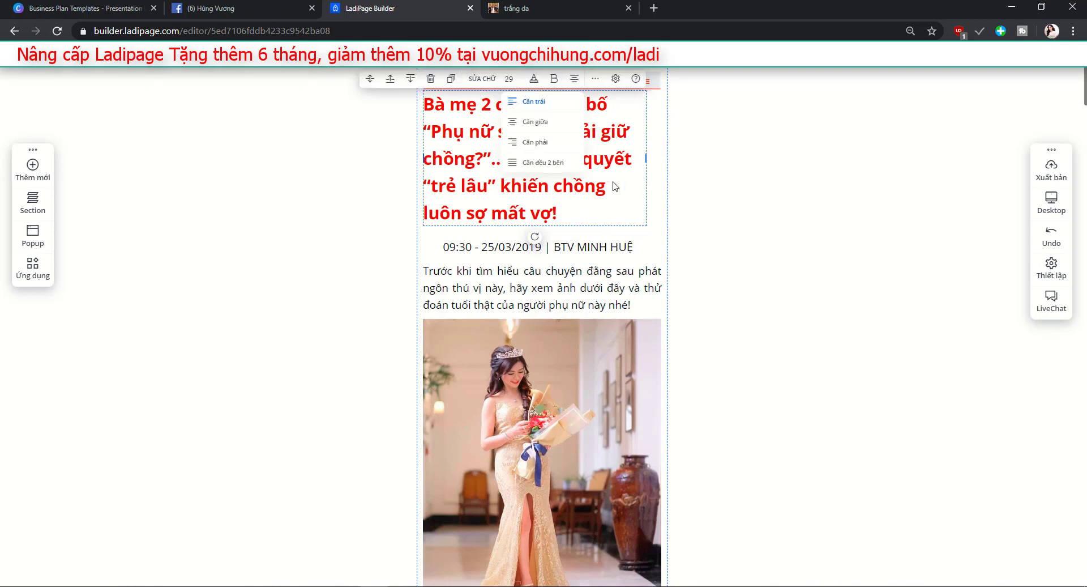
Move the date line to the column's left edge, comparing against the reference article.
{"action": "left_click", "coordinate": [762, 187]}
{"action": "left_click_drag", "start_coordinate": [519, 245], "coordinate": [499, 244]}
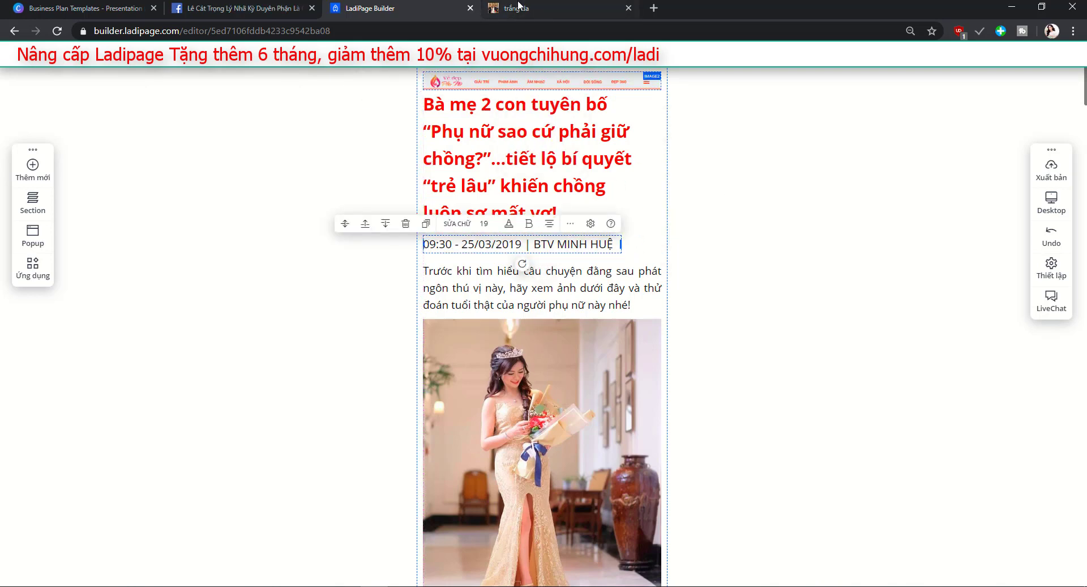
{"action": "left_click", "coordinate": [518, 7]}
{"action": "left_click", "coordinate": [406, 7]}
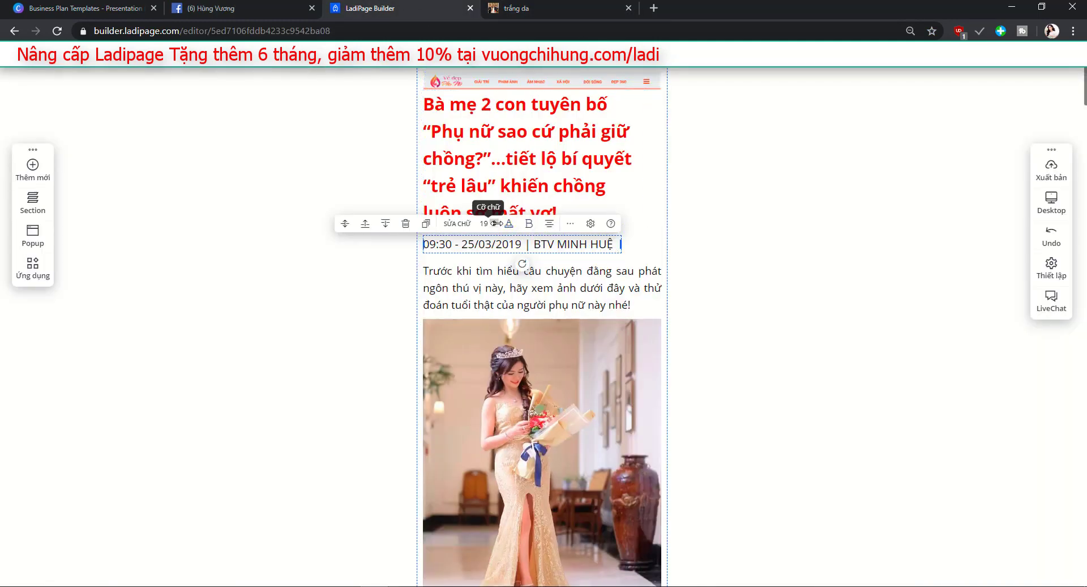
Step the date line's font size down to 14.
{"action": "left_click", "coordinate": [495, 225]}
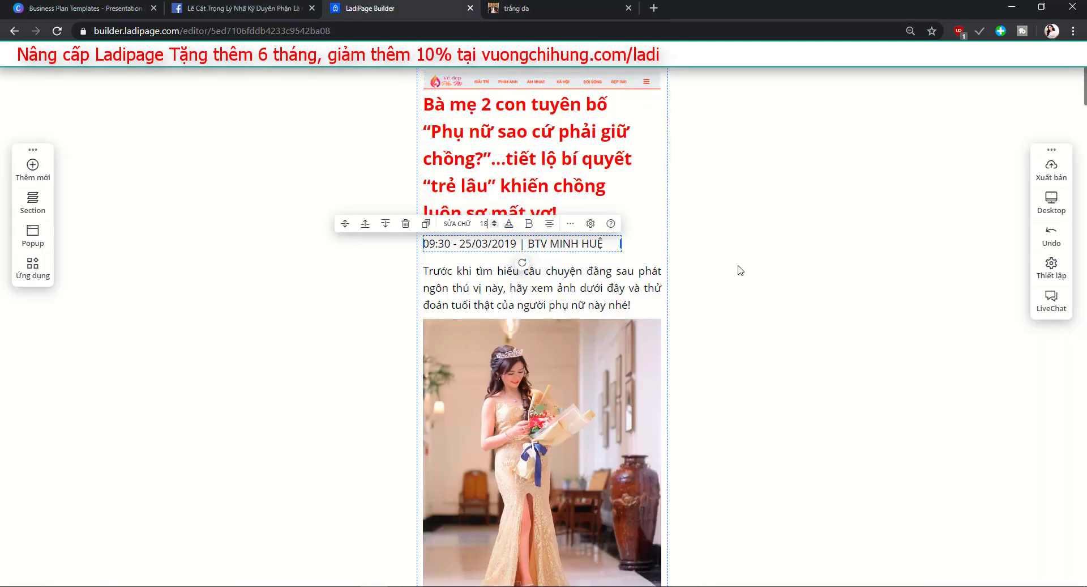
{"action": "left_click", "coordinate": [504, 2]}
{"action": "left_click", "coordinate": [405, 8]}
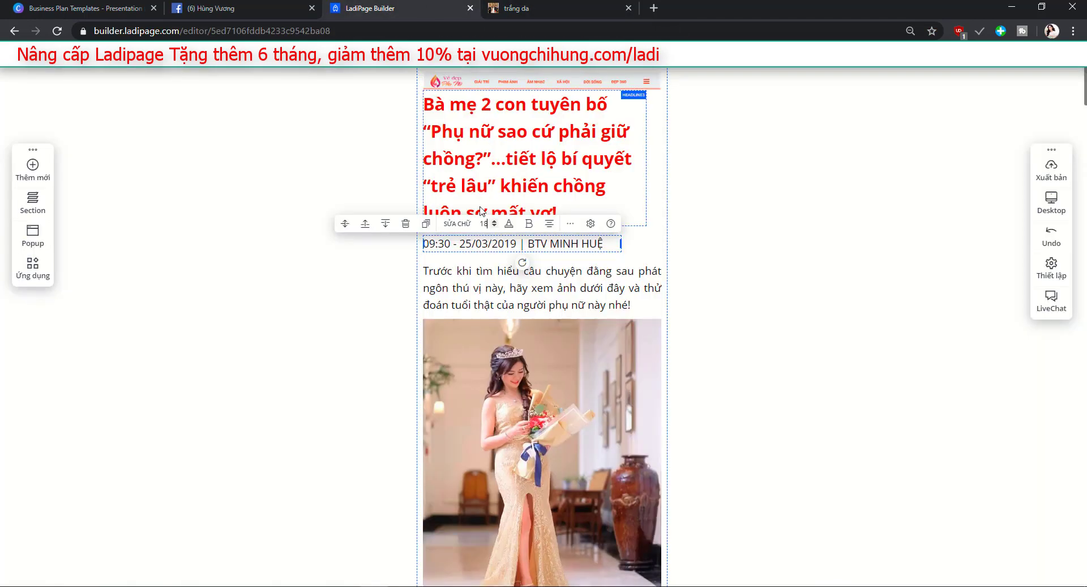
{"action": "left_click", "coordinate": [494, 226]}
{"action": "left_click", "coordinate": [495, 226]}
{"action": "left_click", "coordinate": [495, 226]}
{"action": "left_click", "coordinate": [494, 226]}
{"action": "left_click", "coordinate": [752, 252]}
Select the age buttons and social icons at the page bottom and bring them to the article top.
{"action": "scroll", "coordinate": [751, 275], "scroll_direction": "down", "scroll_amount": 8}
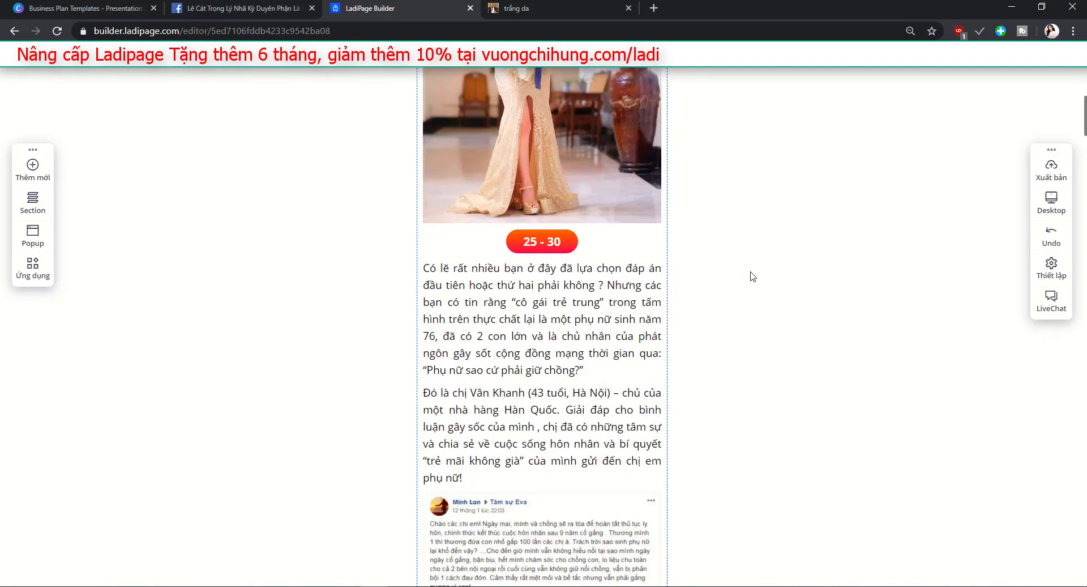
{"action": "scroll", "coordinate": [752, 277], "scroll_direction": "down", "scroll_amount": 15}
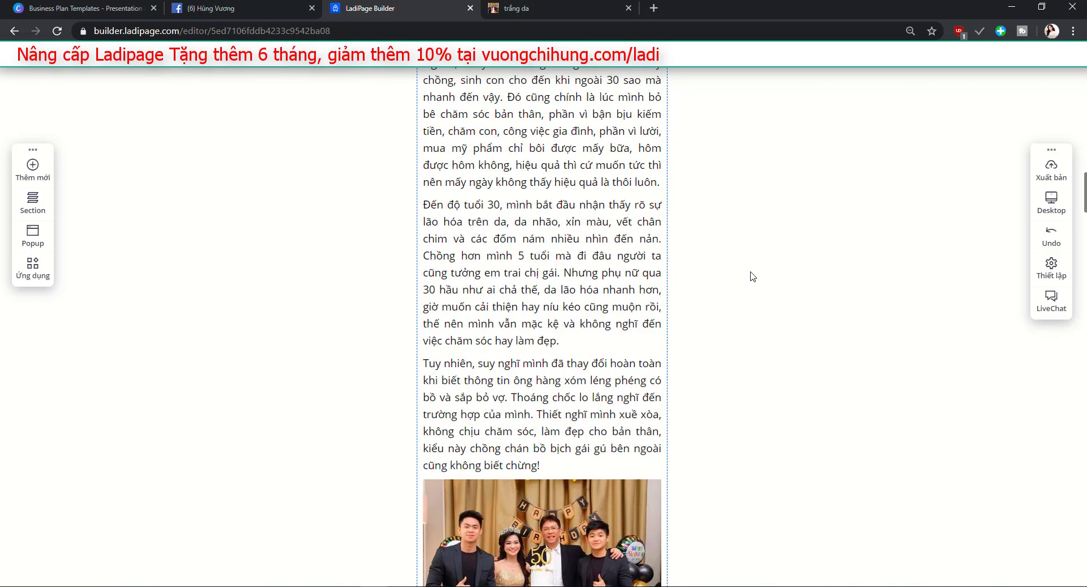
{"action": "scroll", "coordinate": [753, 276], "scroll_direction": "down", "scroll_amount": 20}
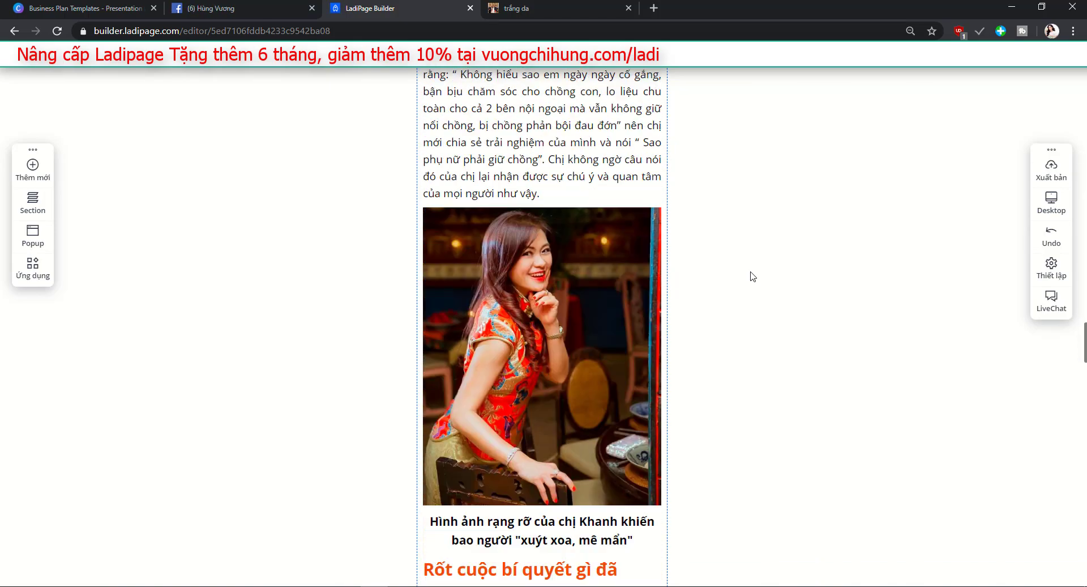
{"action": "scroll", "coordinate": [753, 277], "scroll_direction": "down", "scroll_amount": 20}
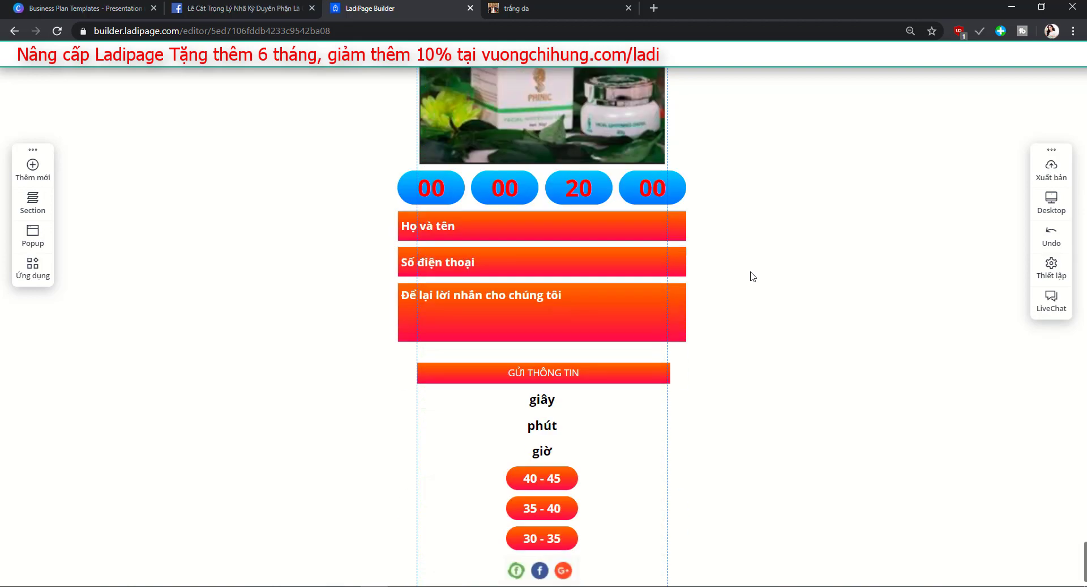
{"action": "left_click_drag", "start_coordinate": [610, 514], "coordinate": [764, 173]}
{"action": "scroll", "coordinate": [762, 340], "scroll_direction": "up", "scroll_amount": 10}
{"action": "scroll", "coordinate": [744, 313], "scroll_direction": "up", "scroll_amount": 15}
{"action": "scroll", "coordinate": [713, 283], "scroll_direction": "up", "scroll_amount": 15}
{"action": "scroll", "coordinate": [729, 276], "scroll_direction": "up", "scroll_amount": 15}
{"action": "scroll", "coordinate": [726, 277], "scroll_direction": "up", "scroll_amount": 7}
Position the three social icons on the date line, right of the byline.
{"action": "left_click", "coordinate": [758, 283]}
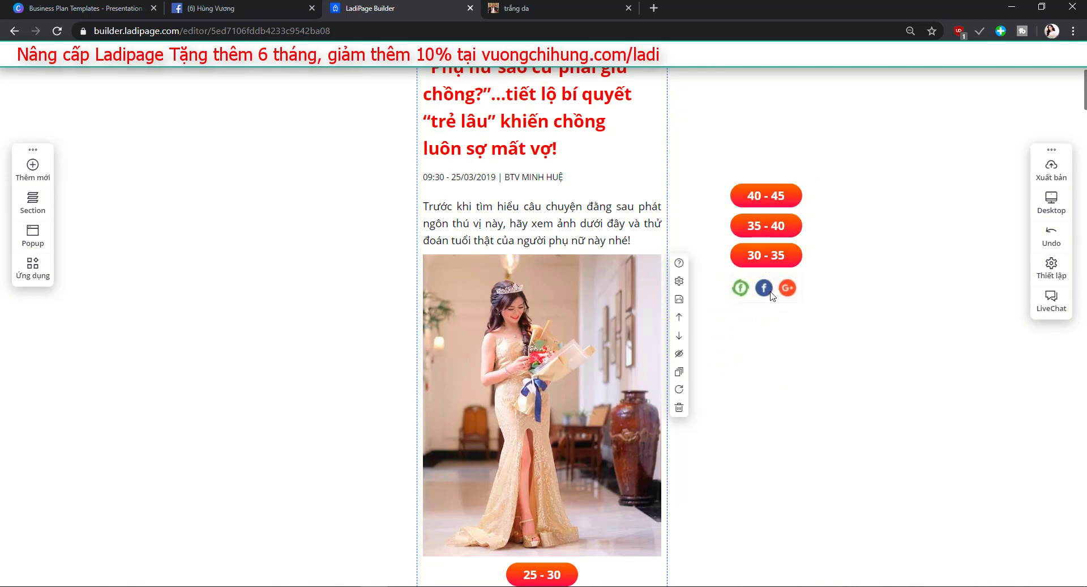
{"action": "left_click_drag", "start_coordinate": [758, 283], "coordinate": [637, 179]}
{"action": "mouse_move", "coordinate": [622, 178]}
{"action": "left_mouse_down"}
{"action": "mouse_move", "coordinate": [651, 186]}
{"action": "mouse_move", "coordinate": [633, 179]}
{"action": "left_mouse_up"}
Push the first paragraph down and place the 25 - 30 button under the photo.
{"action": "left_click", "coordinate": [719, 304]}
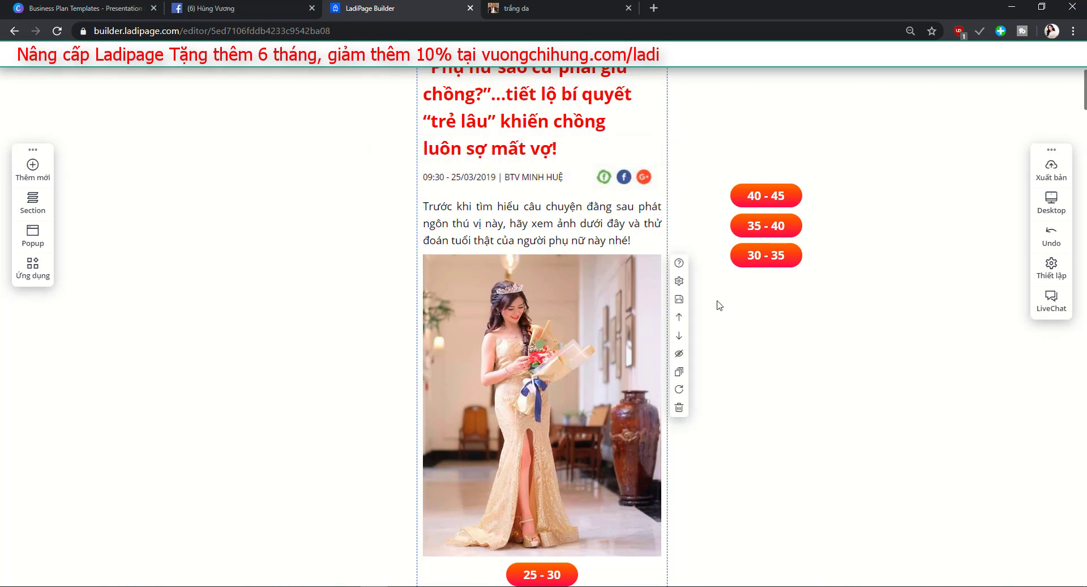
{"action": "scroll", "coordinate": [731, 474], "scroll_direction": "down", "scroll_amount": 3}
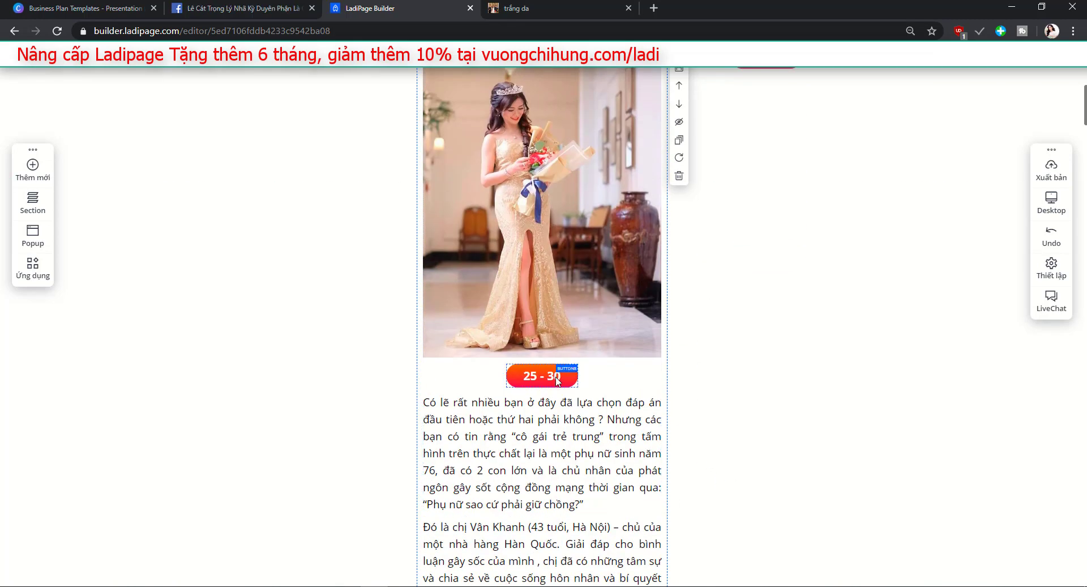
{"action": "left_click", "coordinate": [510, 403]}
{"action": "left_click_drag", "start_coordinate": [385, 381], "coordinate": [387, 414]}
{"action": "left_click_drag", "start_coordinate": [534, 388], "coordinate": [452, 386]}
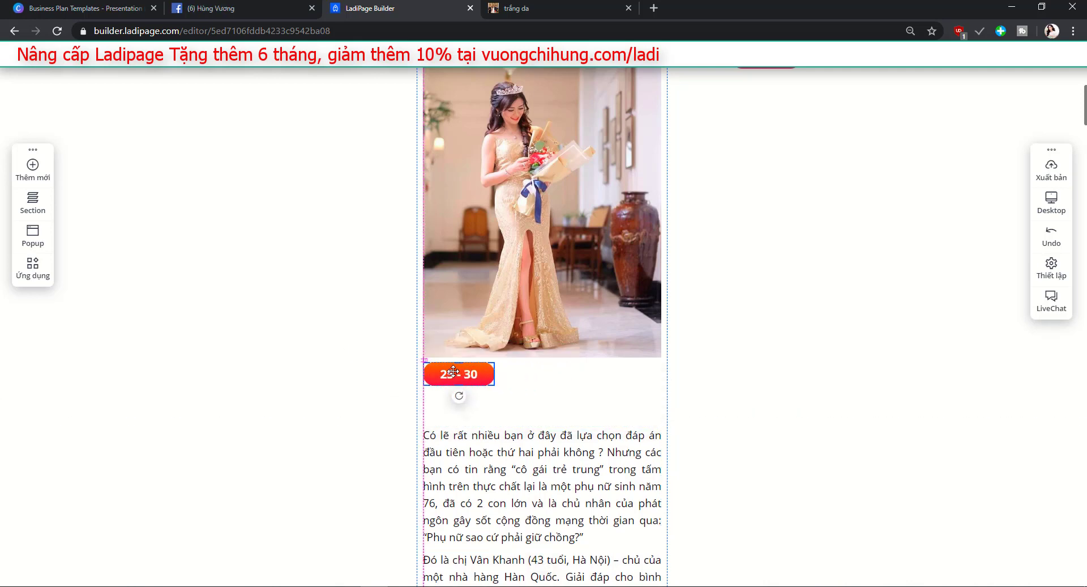
Line up the 30 - 35, 35 - 40 and 40 - 45 buttons beside 25 - 30.
{"action": "scroll", "coordinate": [831, 385], "scroll_direction": "up", "scroll_amount": 4}
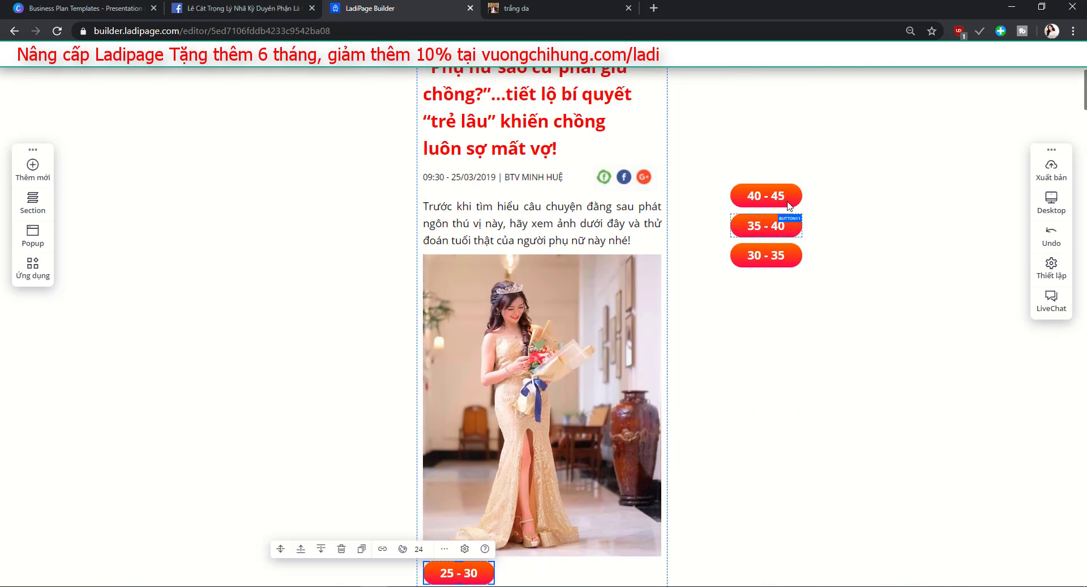
{"action": "left_click_drag", "start_coordinate": [766, 260], "coordinate": [530, 573]}
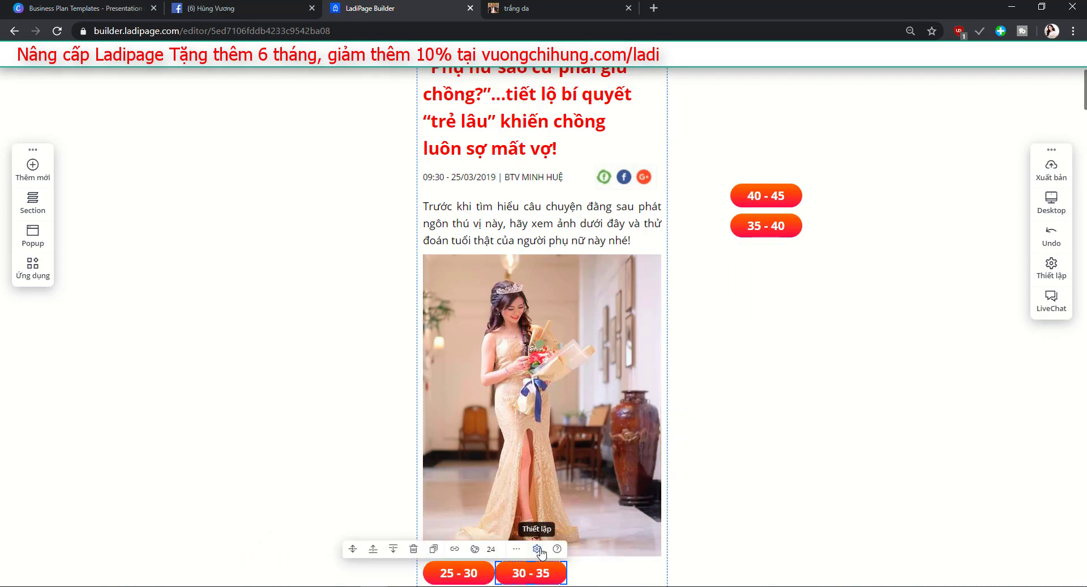
{"action": "scroll", "coordinate": [533, 561], "scroll_direction": "down", "scroll_amount": 4}
{"action": "left_click", "coordinate": [472, 378]}
{"action": "left_click_drag", "start_coordinate": [473, 378], "coordinate": [470, 378]}
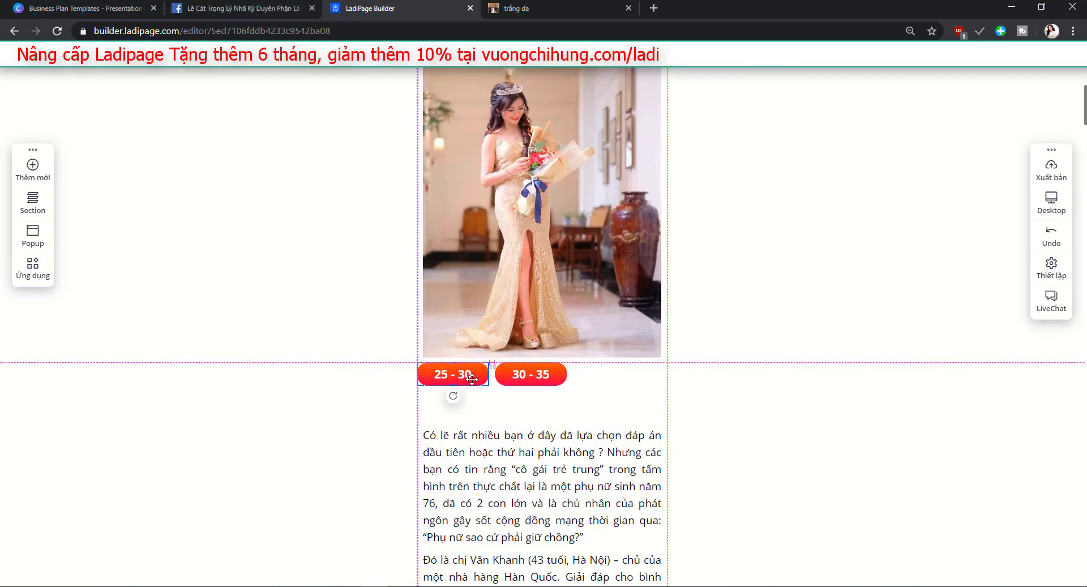
{"action": "scroll", "coordinate": [766, 245], "scroll_direction": "up", "scroll_amount": 4}
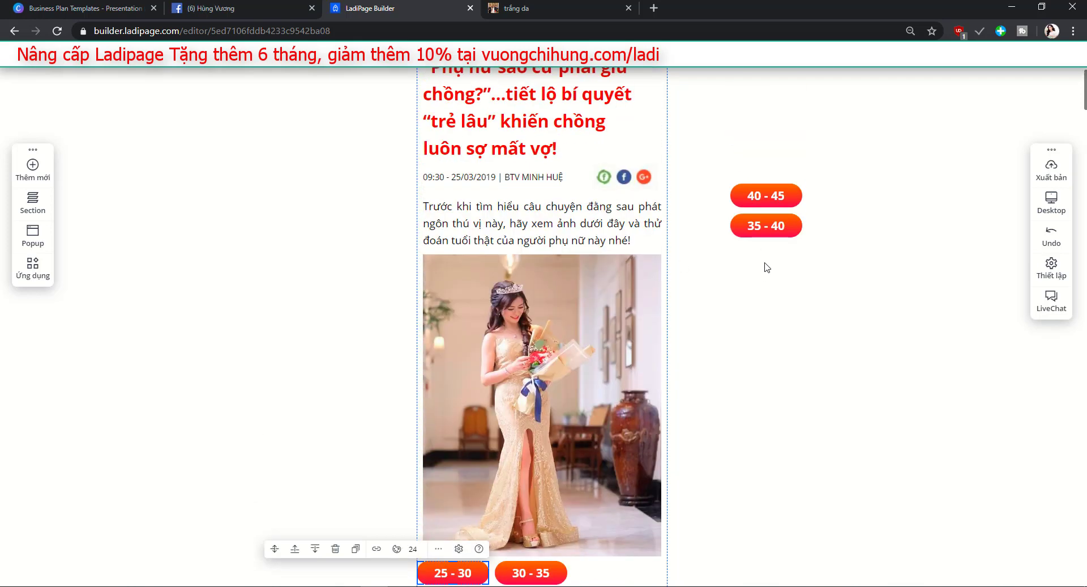
{"action": "left_click_drag", "start_coordinate": [778, 227], "coordinate": [612, 573]}
{"action": "left_click_drag", "start_coordinate": [775, 207], "coordinate": [706, 377]}
Narrow all four age buttons so they fit in one row.
{"action": "scroll", "coordinate": [762, 482], "scroll_direction": "down", "scroll_amount": 4}
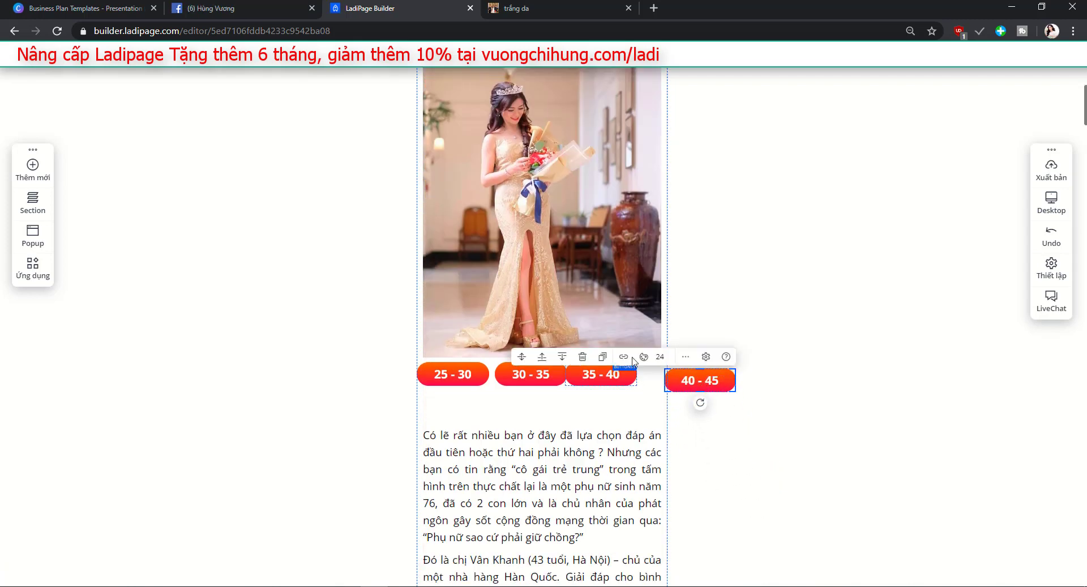
{"action": "left_click", "coordinate": [468, 371]}
{"action": "left_click_drag", "start_coordinate": [488, 375], "coordinate": [470, 372]}
{"action": "left_click", "coordinate": [524, 374]}
{"action": "left_click_drag", "start_coordinate": [566, 367], "coordinate": [537, 376]}
{"action": "left_click", "coordinate": [601, 374]}
{"action": "left_click_drag", "start_coordinate": [635, 363], "coordinate": [609, 375]}
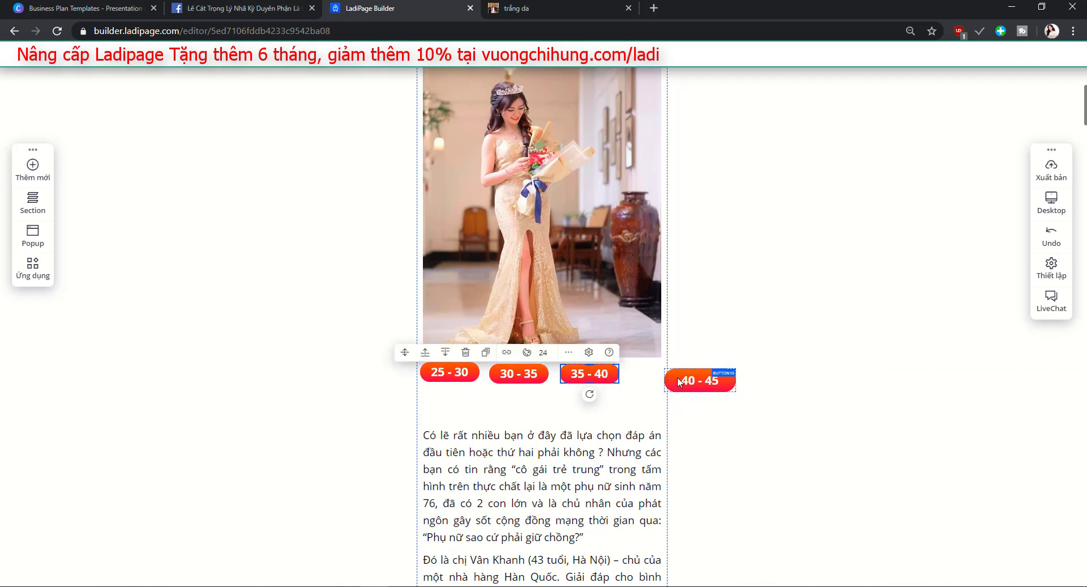
{"action": "left_click", "coordinate": [689, 383]}
{"action": "left_click_drag", "start_coordinate": [737, 371], "coordinate": [657, 374]}
Nudge the age buttons to close gaps and align them evenly.
{"action": "left_click", "coordinate": [716, 387]}
{"action": "left_click_drag", "start_coordinate": [581, 382], "coordinate": [507, 374]}
{"action": "left_click", "coordinate": [589, 375]}
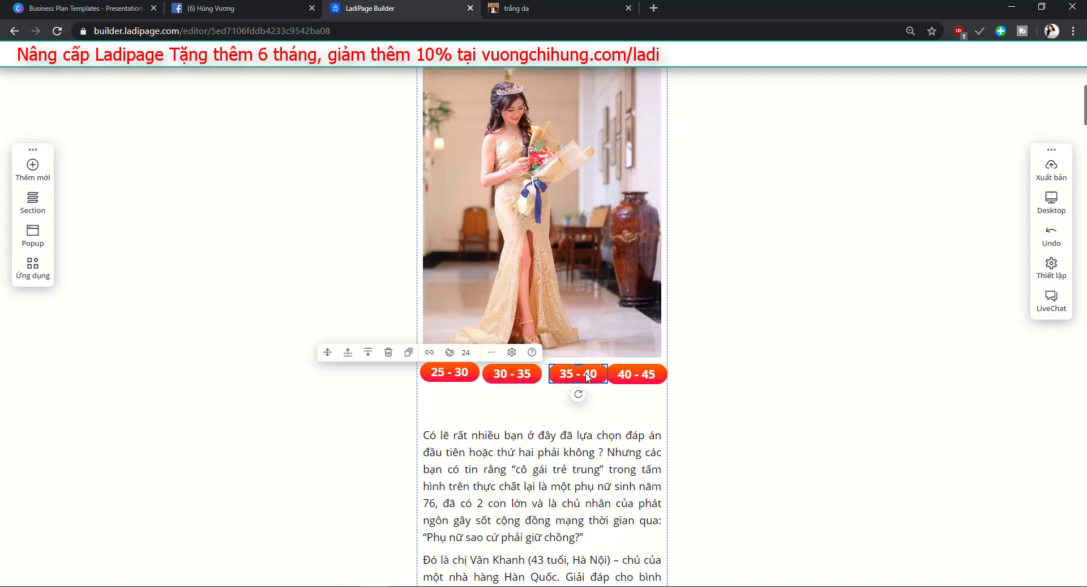
{"action": "key", "text": "Left"}
{"action": "key", "text": "Left"}
{"action": "key", "text": "Left"}
{"action": "key", "text": "Left"}
{"action": "key", "text": "Left"}
{"action": "key", "text": "Left"}
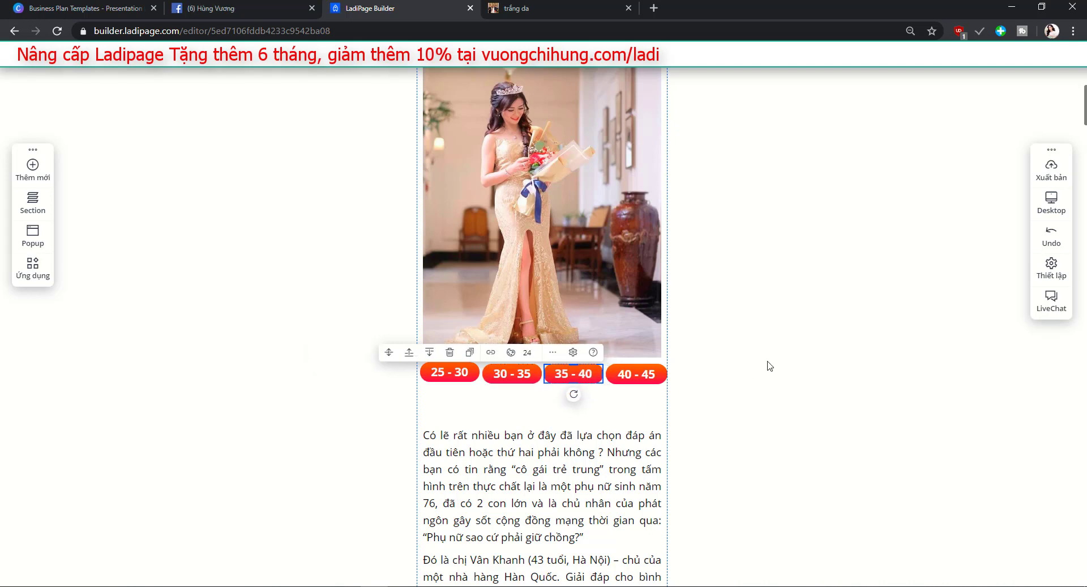
{"action": "left_click", "coordinate": [450, 377]}
{"action": "left_click_drag", "start_coordinate": [450, 377], "coordinate": [450, 377]}
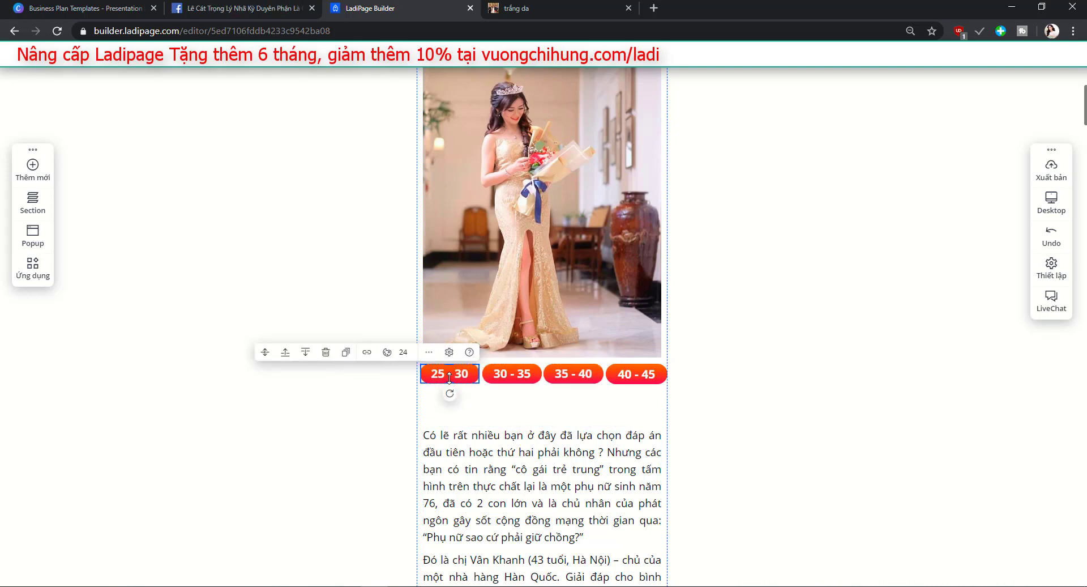
{"action": "left_click", "coordinate": [495, 380]}
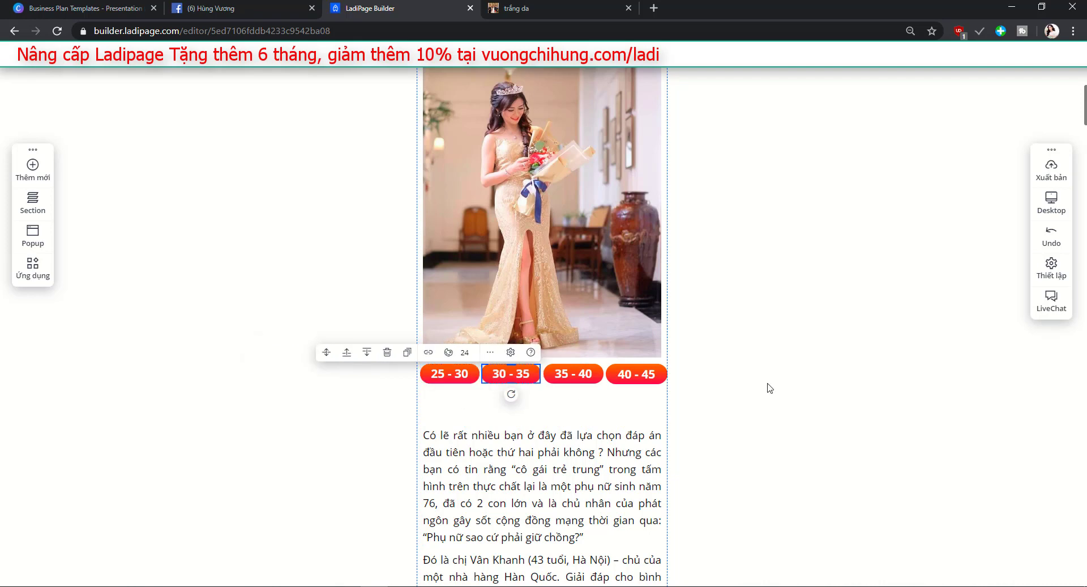
{"action": "left_click", "coordinate": [657, 380]}
{"action": "left_click_drag", "start_coordinate": [645, 377], "coordinate": [644, 377]}
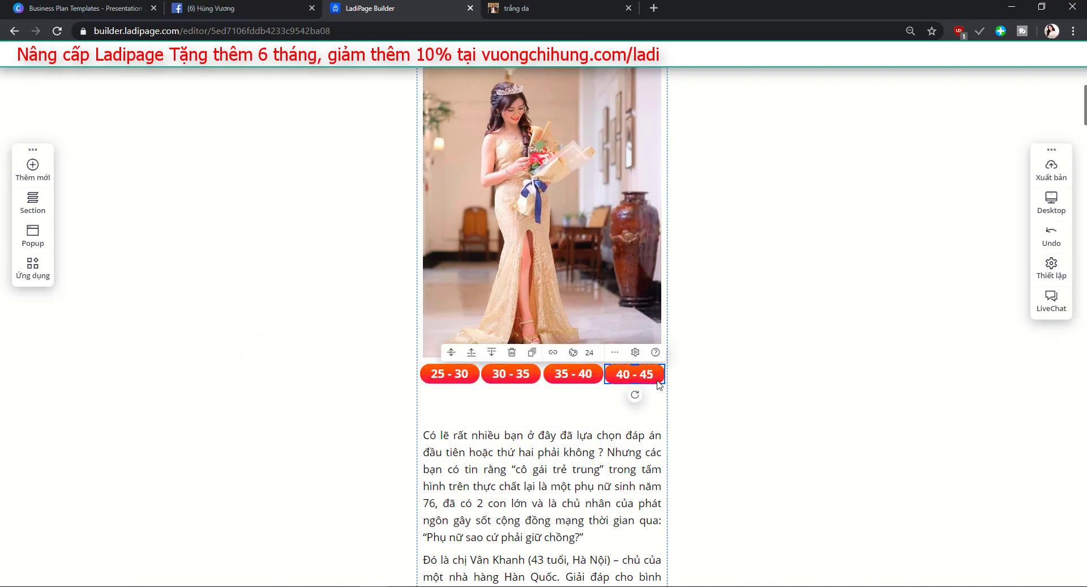
{"action": "left_click", "coordinate": [729, 376]}
Move the first paragraph up just under the age buttons.
{"action": "left_click", "coordinate": [522, 479]}
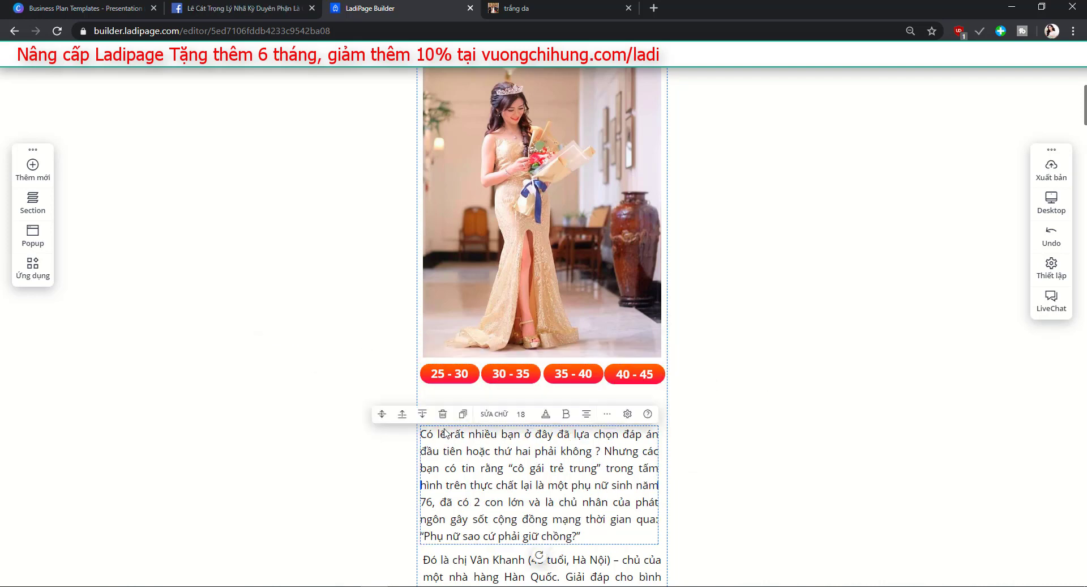
{"action": "left_click", "coordinate": [402, 414]}
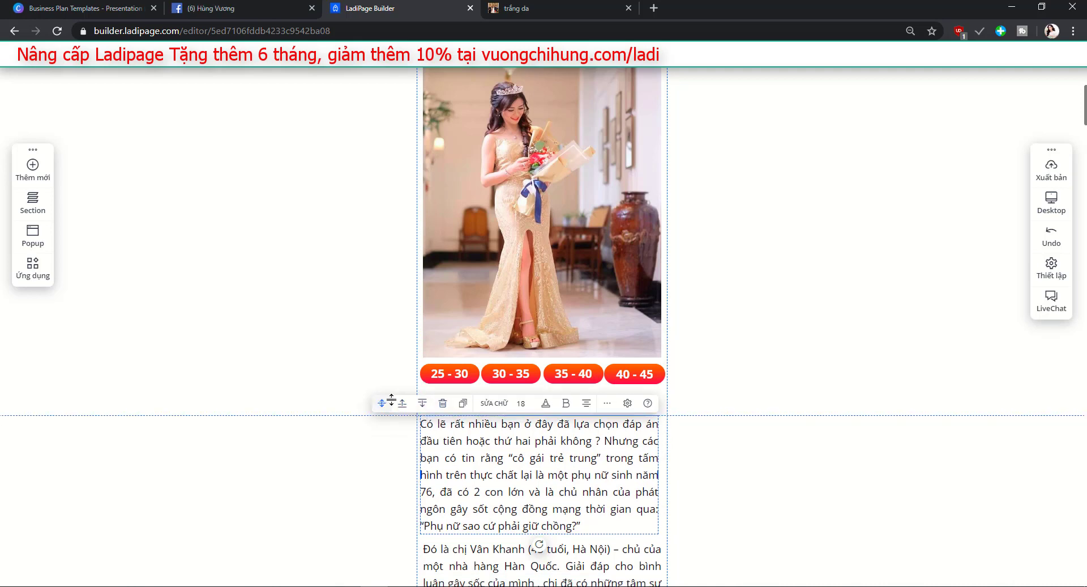
{"action": "left_click", "coordinate": [734, 400]}
{"action": "scroll", "coordinate": [737, 401], "scroll_direction": "up", "scroll_amount": 2}
{"action": "scroll", "coordinate": [736, 400], "scroll_direction": "down", "scroll_amount": 5}
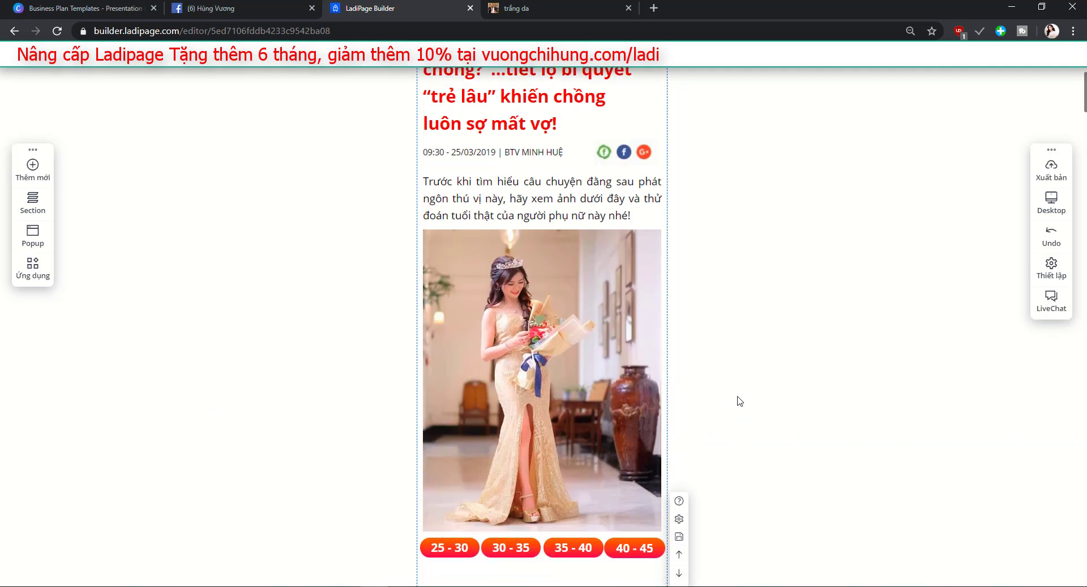
{"action": "left_click_drag", "start_coordinate": [541, 312], "coordinate": [541, 295]}
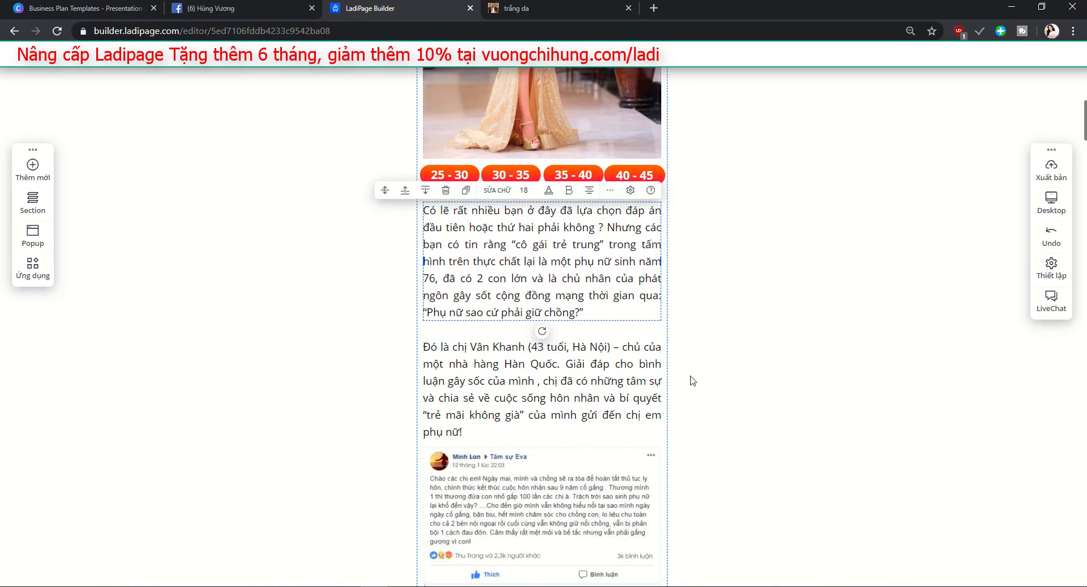
{"action": "scroll", "coordinate": [692, 381], "scroll_direction": "down", "scroll_amount": 4}
{"action": "scroll", "coordinate": [696, 372], "scroll_direction": "down", "scroll_amount": 6}
Widen the pink heading to fit on two lines and pull the next paragraph up beneath it.
{"action": "left_click", "coordinate": [589, 188]}
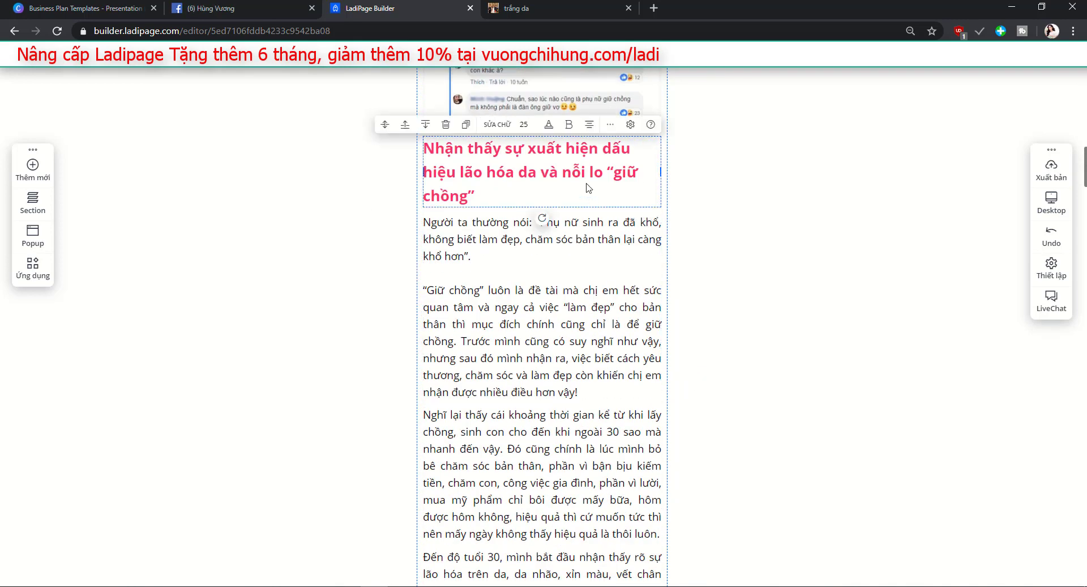
{"action": "left_click_drag", "start_coordinate": [658, 171], "coordinate": [656, 166]}
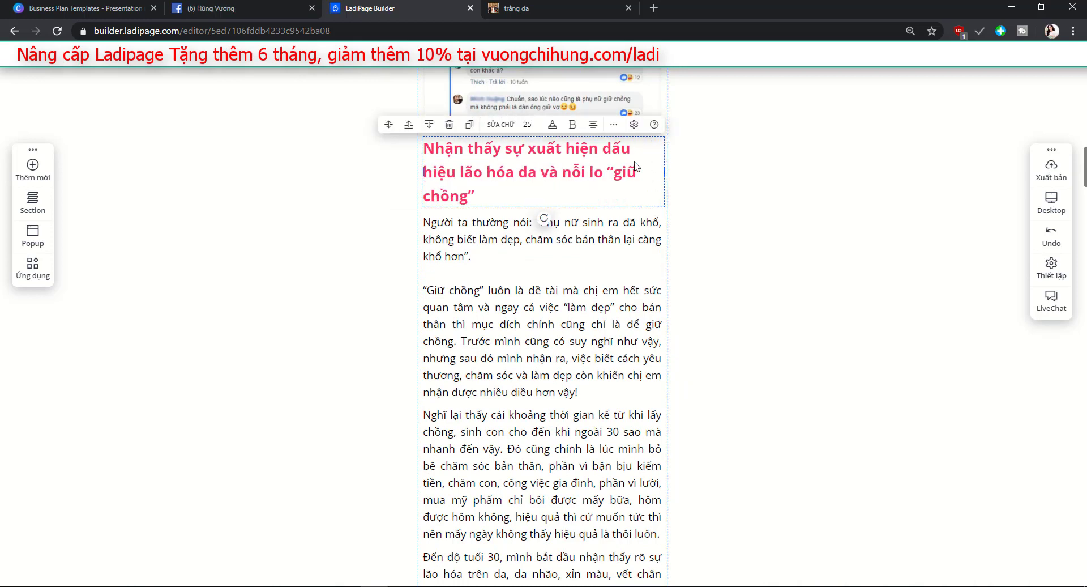
{"action": "left_click_drag", "start_coordinate": [426, 169], "coordinate": [419, 169]}
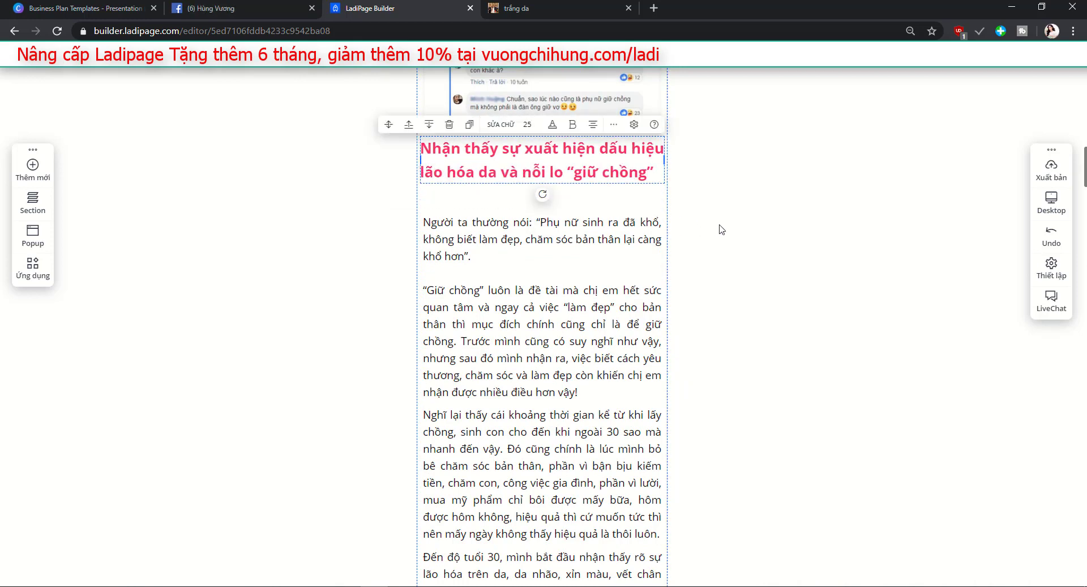
{"action": "left_click", "coordinate": [553, 229]}
{"action": "left_click_drag", "start_coordinate": [384, 203], "coordinate": [385, 184]}
Space out the Nghĩ lại thấy, Đến độ tuổi 30 and Tuy nhiên paragraphs to uncover hidden text.
{"action": "left_click", "coordinate": [458, 424]}
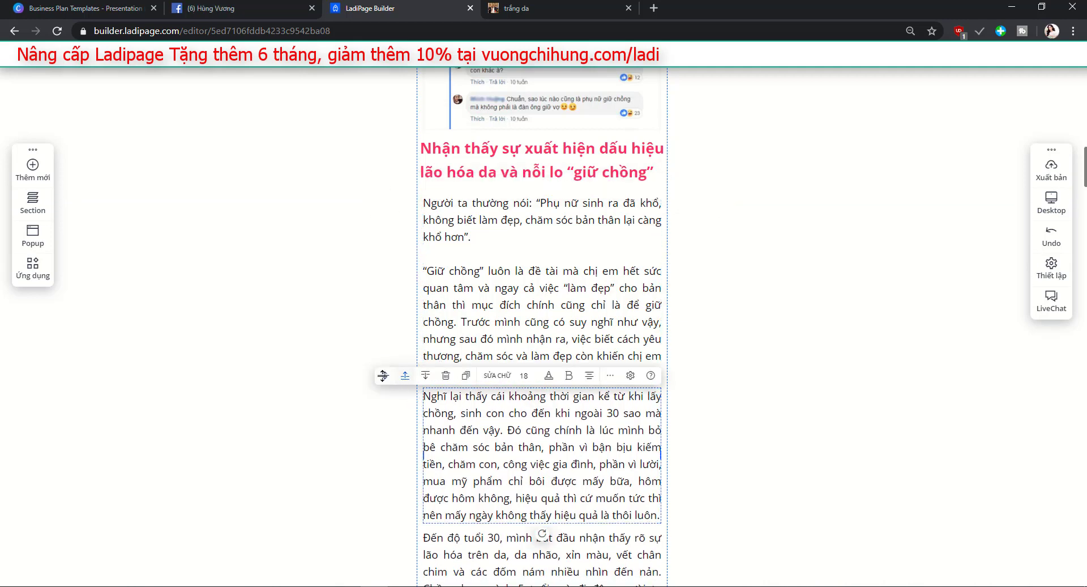
{"action": "left_click", "coordinate": [406, 384]}
{"action": "left_click", "coordinate": [358, 393]}
{"action": "scroll", "coordinate": [358, 393], "scroll_direction": "down", "scroll_amount": 3}
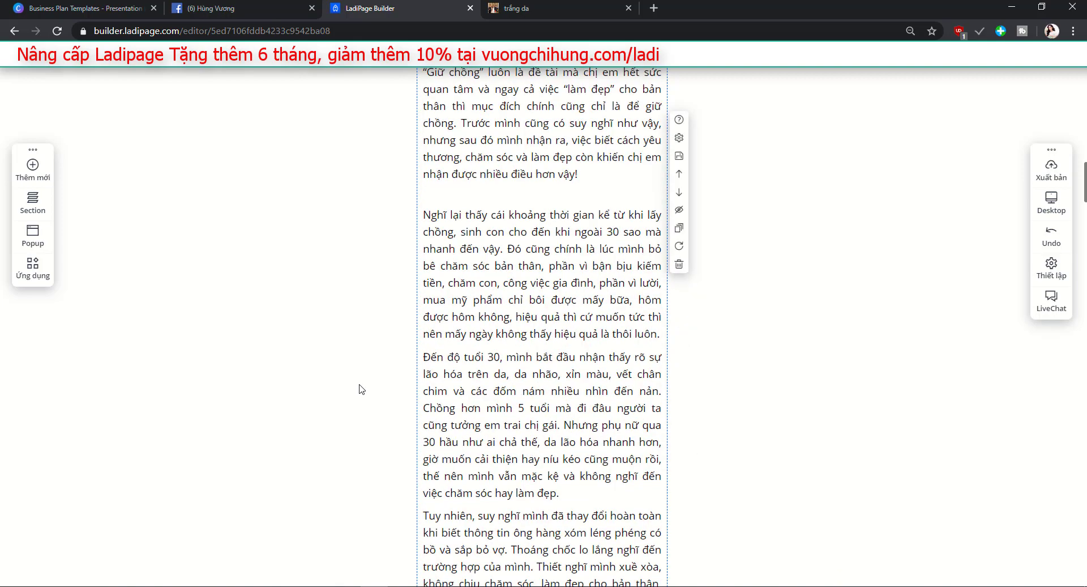
{"action": "left_click", "coordinate": [436, 374]}
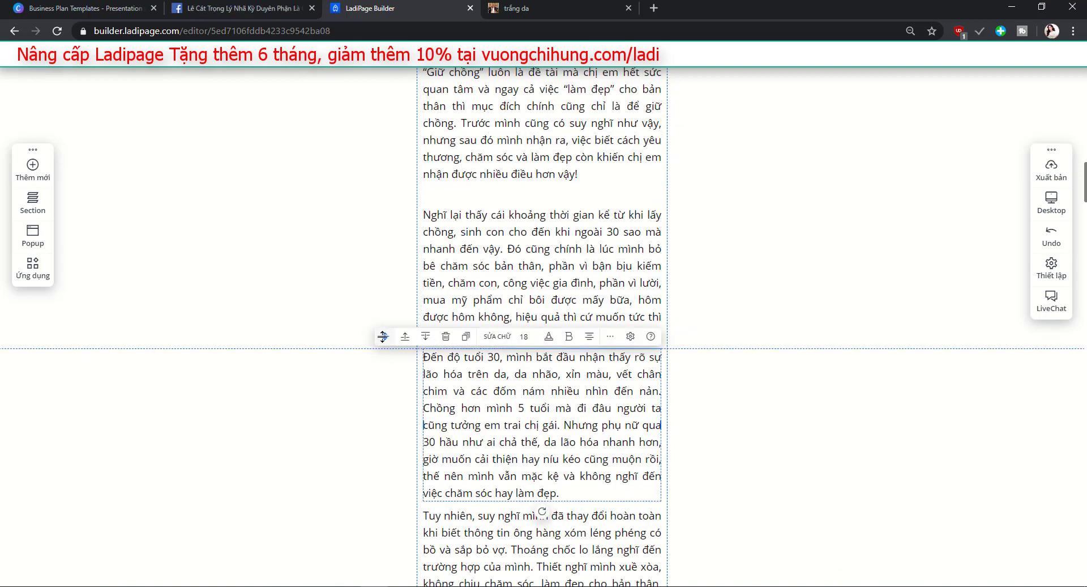
{"action": "left_click_drag", "start_coordinate": [383, 335], "coordinate": [383, 354]}
{"action": "left_click", "coordinate": [308, 371]}
{"action": "scroll", "coordinate": [388, 354], "scroll_direction": "down", "scroll_amount": 6}
{"action": "scroll", "coordinate": [471, 316], "scroll_direction": "up", "scroll_amount": 3}
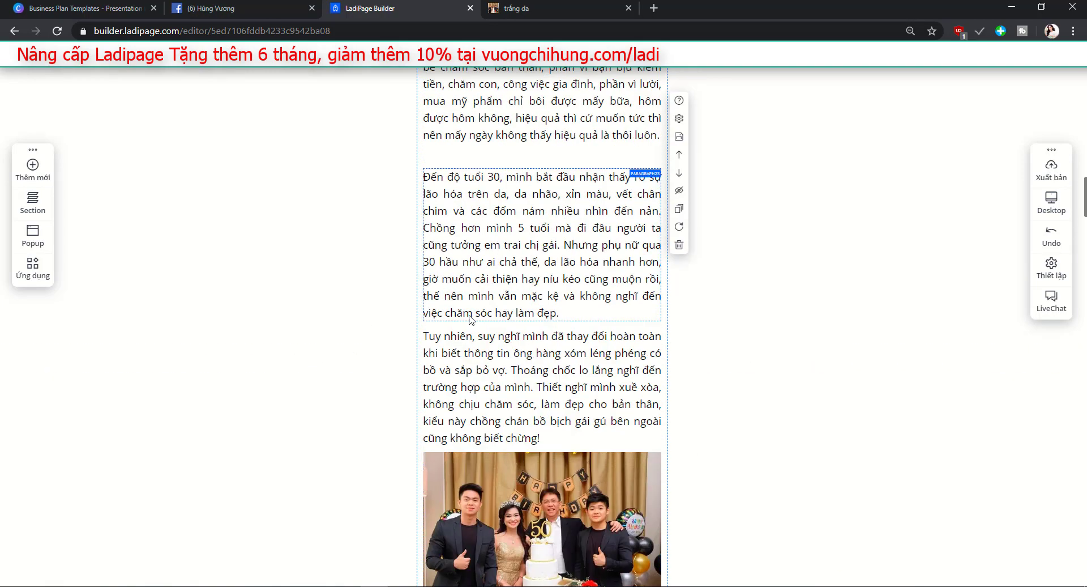
{"action": "left_click", "coordinate": [472, 340]}
{"action": "left_click_drag", "start_coordinate": [384, 315], "coordinate": [360, 366]}
{"action": "left_click", "coordinate": [352, 424]}
{"action": "scroll", "coordinate": [382, 385], "scroll_direction": "down", "scroll_amount": 3}
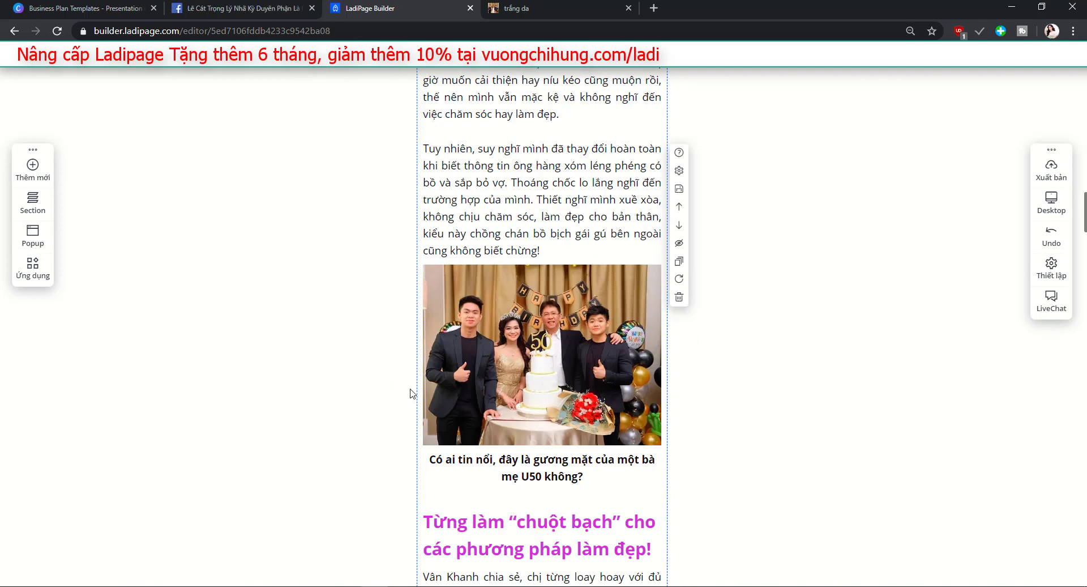
{"action": "scroll", "coordinate": [430, 392], "scroll_direction": "down", "scroll_amount": 4}
Adjust spacing of the paragraphs under Từng làm chuột bạch, including Tiếp đó and Lúc ấy mình nghĩ.
{"action": "left_click", "coordinate": [497, 322]}
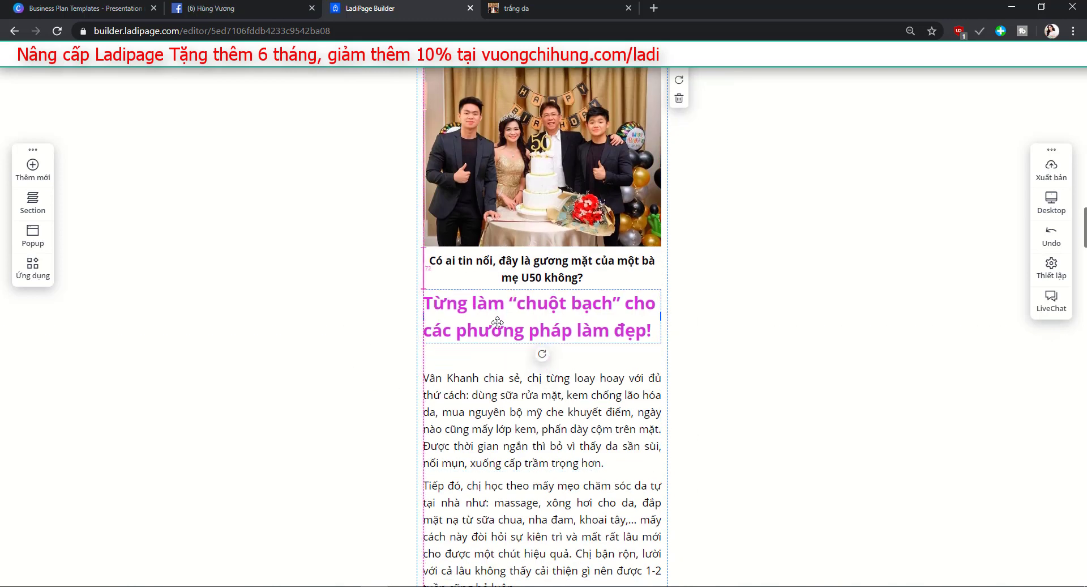
{"action": "left_click", "coordinate": [460, 395]}
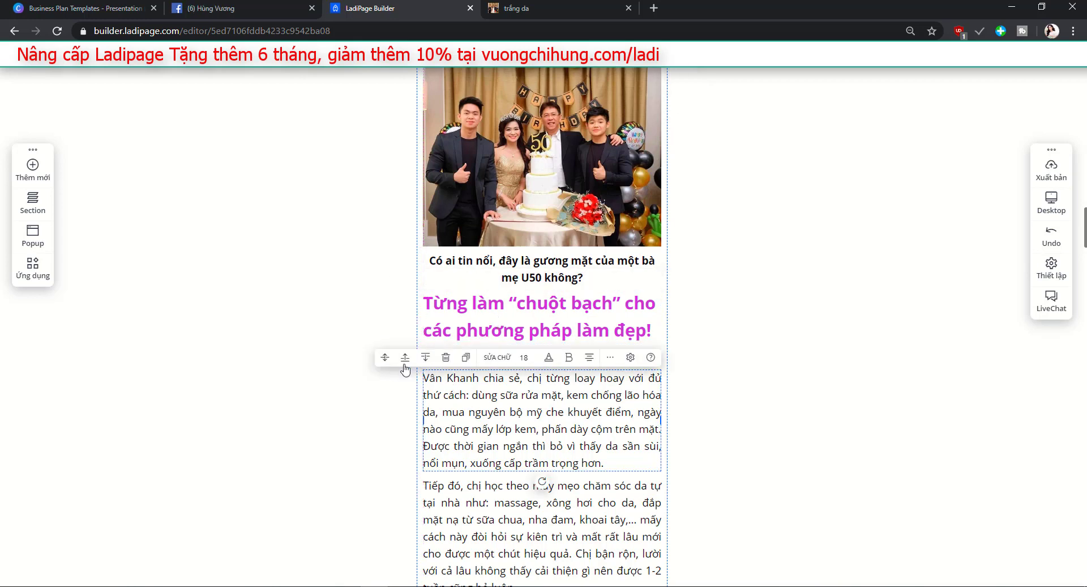
{"action": "left_click_drag", "start_coordinate": [388, 358], "coordinate": [387, 350]}
{"action": "left_click", "coordinate": [364, 469]}
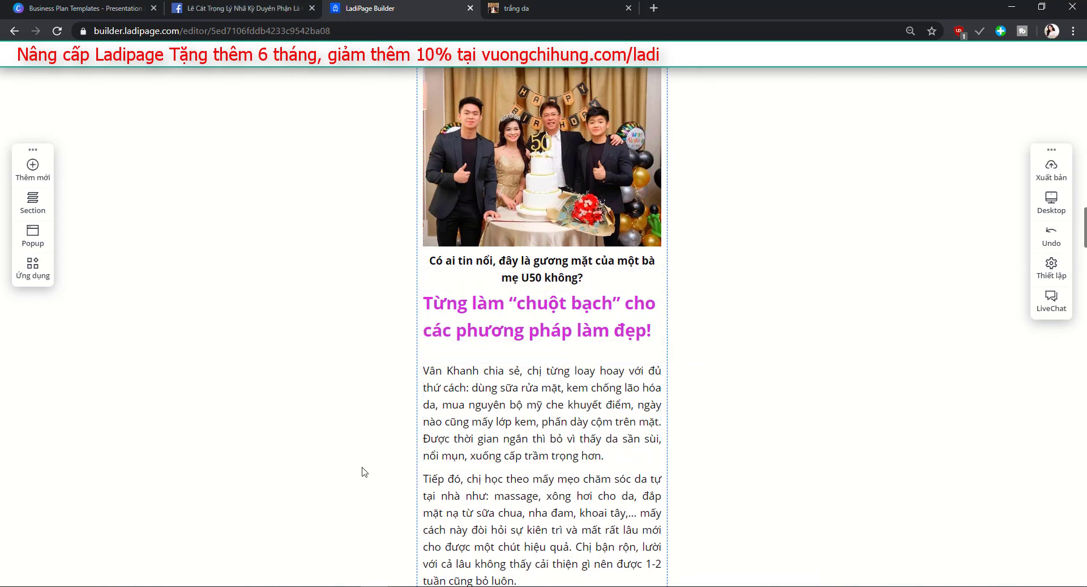
{"action": "scroll", "coordinate": [413, 412], "scroll_direction": "down", "scroll_amount": 3}
{"action": "left_click", "coordinate": [422, 286]}
{"action": "left_click_drag", "start_coordinate": [385, 258], "coordinate": [387, 272]}
{"action": "left_click", "coordinate": [460, 450]}
{"action": "left_click_drag", "start_coordinate": [387, 400], "coordinate": [386, 413]}
{"action": "left_click", "coordinate": [352, 488]}
{"action": "scroll", "coordinate": [413, 439], "scroll_direction": "down", "scroll_amount": 3}
{"action": "scroll", "coordinate": [412, 440], "scroll_direction": "down", "scroll_amount": 3}
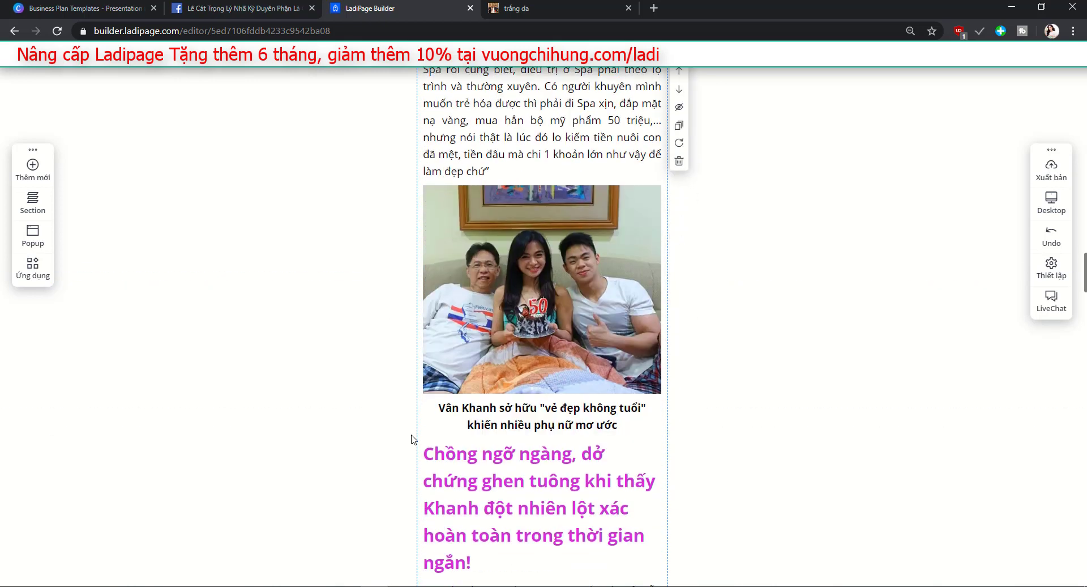
Shrink the pink Chồng ngỡ ngàng heading to size 28 and nudge its paragraph up.
{"action": "scroll", "coordinate": [480, 441], "scroll_direction": "down", "scroll_amount": 3}
{"action": "left_click", "coordinate": [523, 306]}
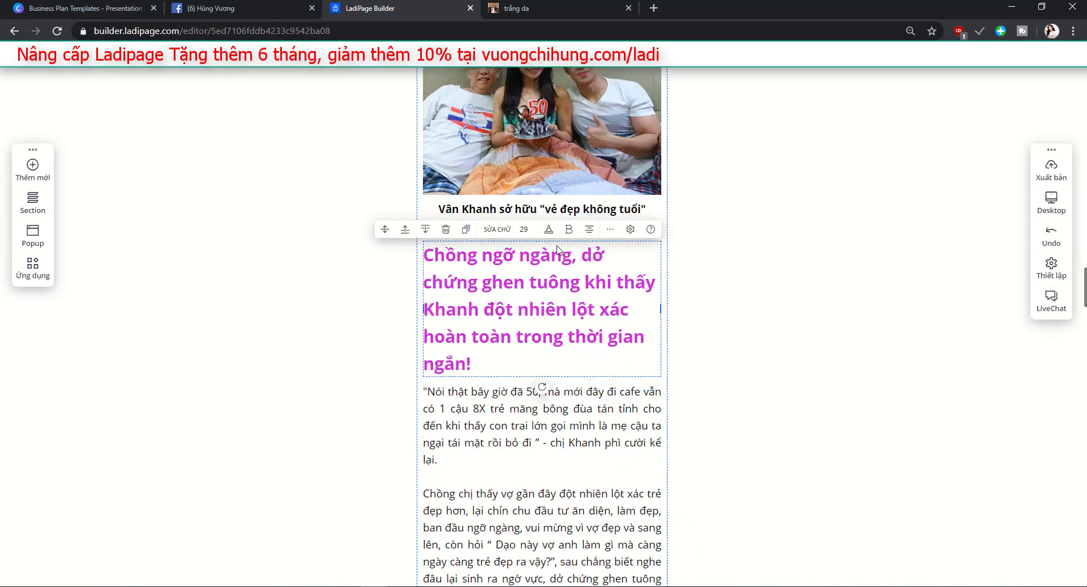
{"action": "left_click", "coordinate": [535, 232]}
{"action": "left_click", "coordinate": [448, 409]}
{"action": "left_click_drag", "start_coordinate": [387, 371], "coordinate": [385, 354]}
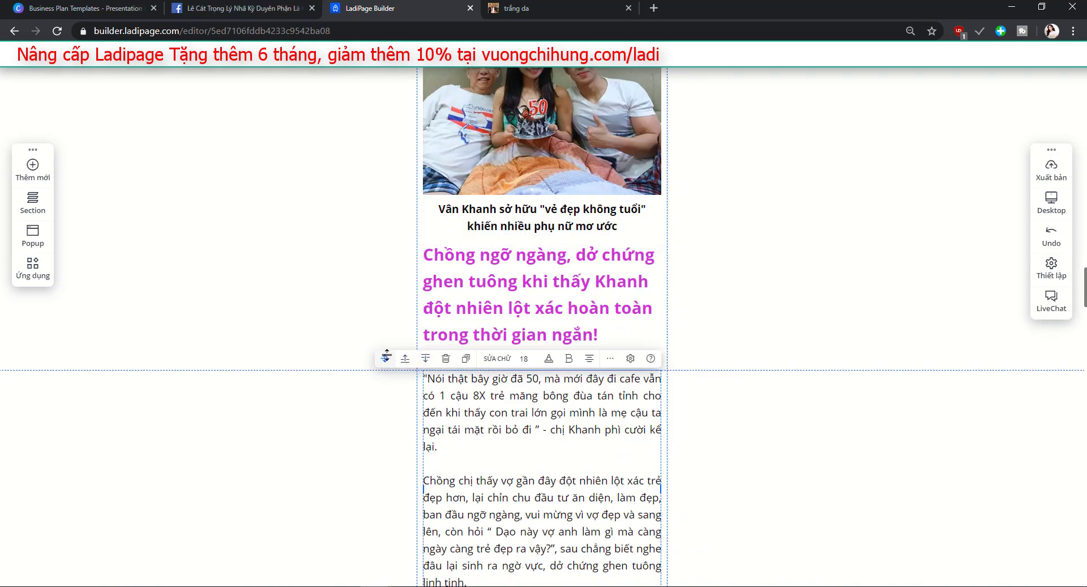
{"action": "left_click", "coordinate": [335, 475]}
Raise the photo caption, then move, widen and shrink the orange Rốt cuộc bí quyết headline.
{"action": "scroll", "coordinate": [340, 476], "scroll_direction": "down", "scroll_amount": 3}
{"action": "scroll", "coordinate": [458, 436], "scroll_direction": "down", "scroll_amount": 5}
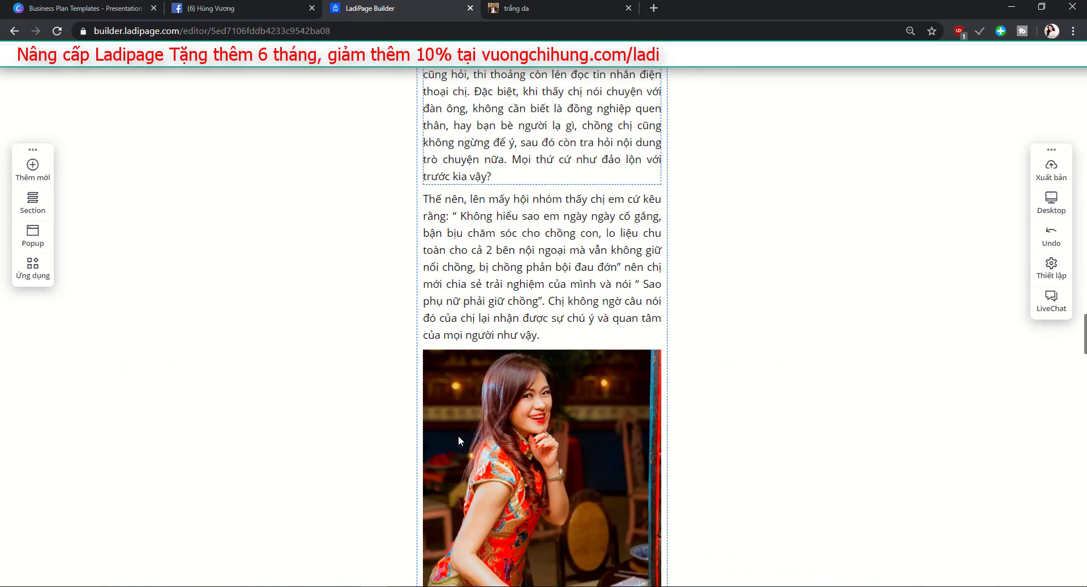
{"action": "scroll", "coordinate": [461, 445], "scroll_direction": "down", "scroll_amount": 8}
{"action": "left_click_drag", "start_coordinate": [499, 295], "coordinate": [502, 289]}
{"action": "left_click", "coordinate": [504, 342]}
{"action": "left_click_drag", "start_coordinate": [504, 342], "coordinate": [502, 334]}
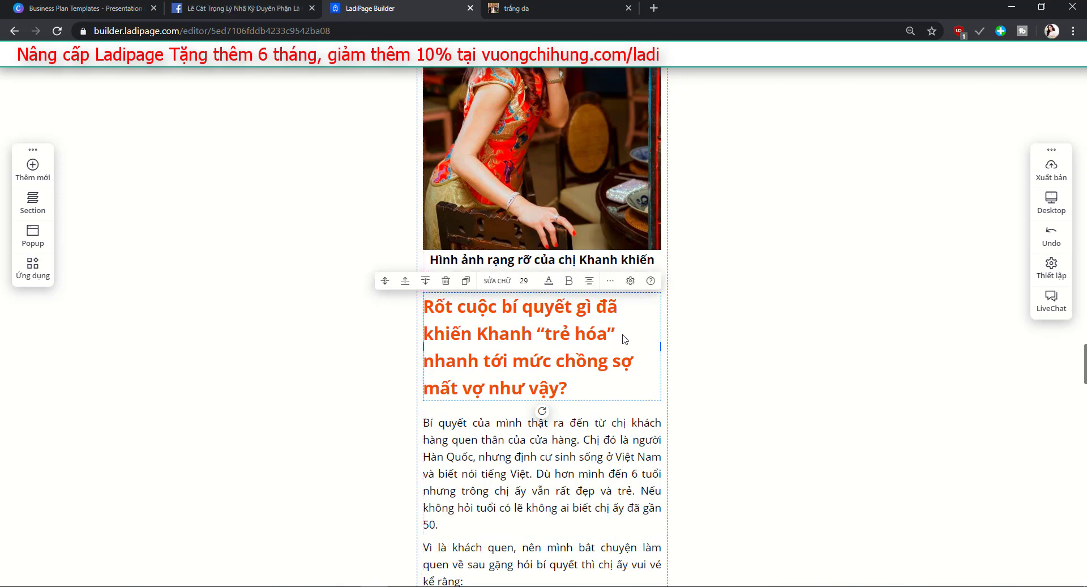
{"action": "mouse_move", "coordinate": [661, 346]}
{"action": "left_mouse_down"}
{"action": "mouse_move", "coordinate": [675, 346]}
{"action": "mouse_move", "coordinate": [661, 347]}
{"action": "left_mouse_up"}
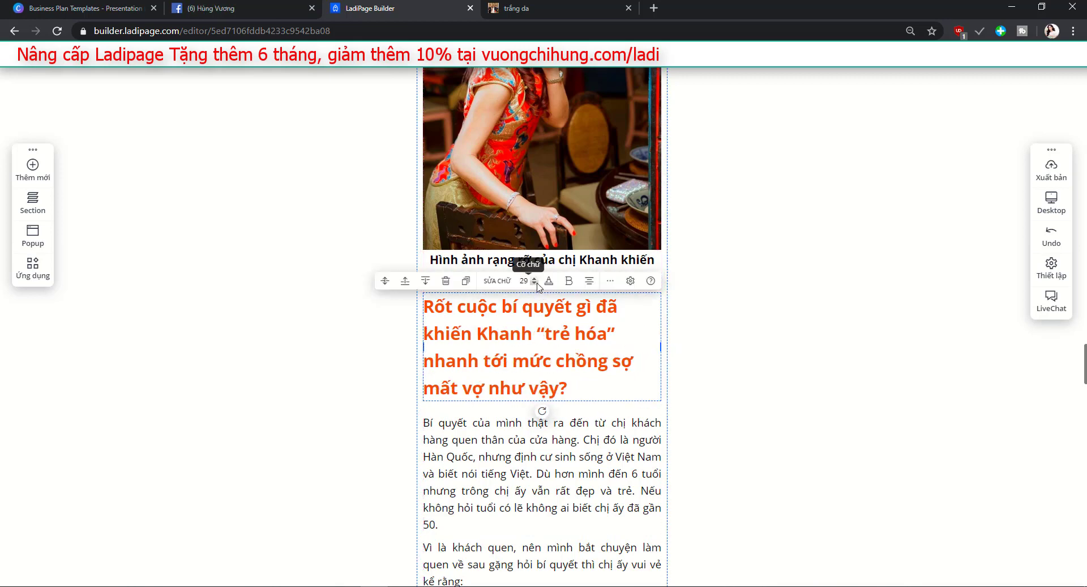
{"action": "left_click", "coordinate": [535, 282]}
{"action": "left_click", "coordinate": [536, 283]}
{"action": "left_click", "coordinate": [350, 357]}
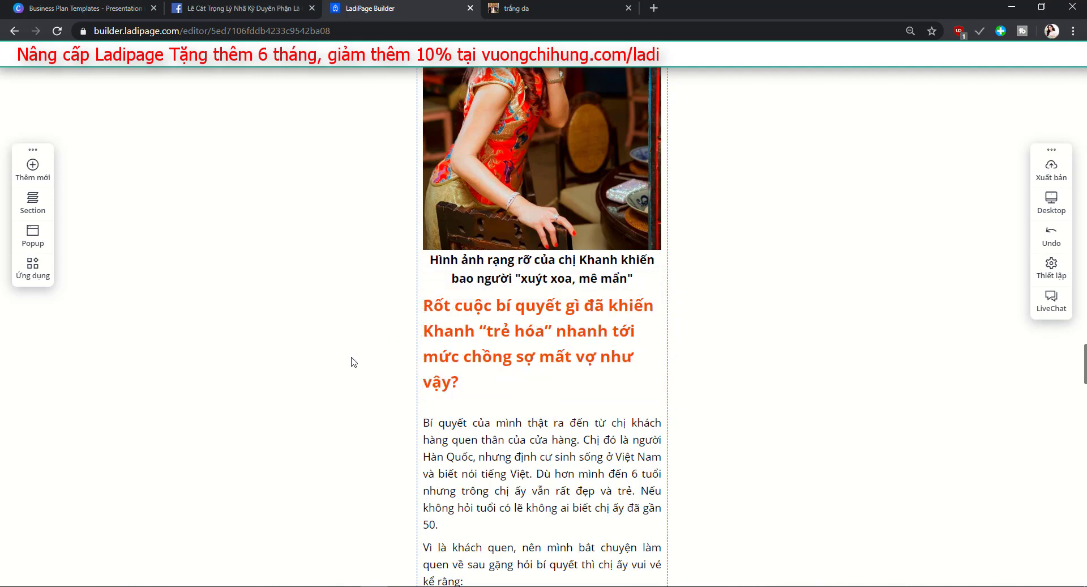
Shrink the orange headline further and move its paragraph up beneath it.
{"action": "left_click", "coordinate": [515, 301]}
{"action": "left_click", "coordinate": [533, 283]}
{"action": "left_click", "coordinate": [533, 284]}
{"action": "left_click", "coordinate": [439, 425]}
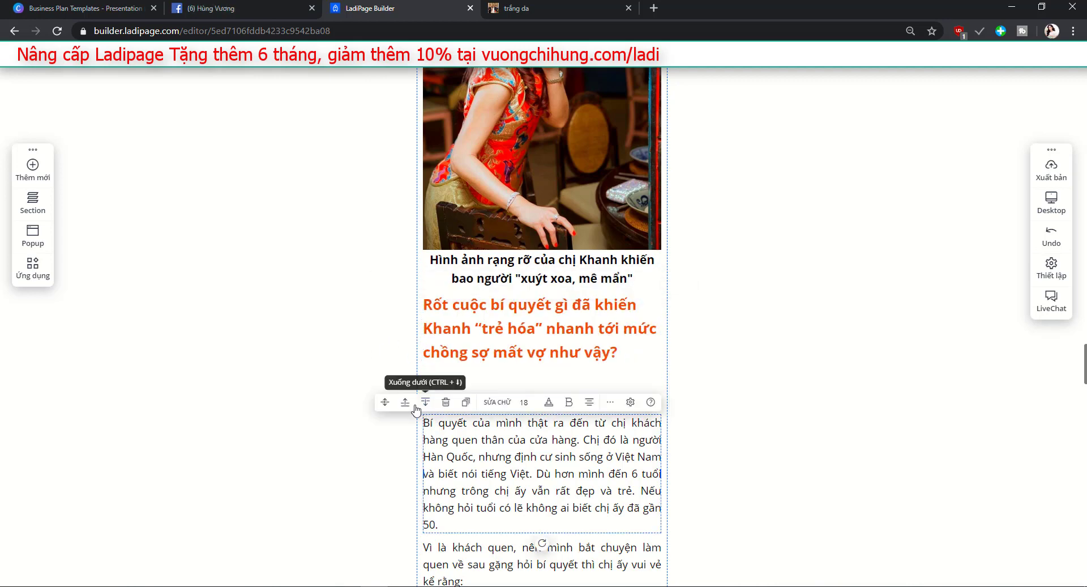
{"action": "left_click", "coordinate": [405, 396]}
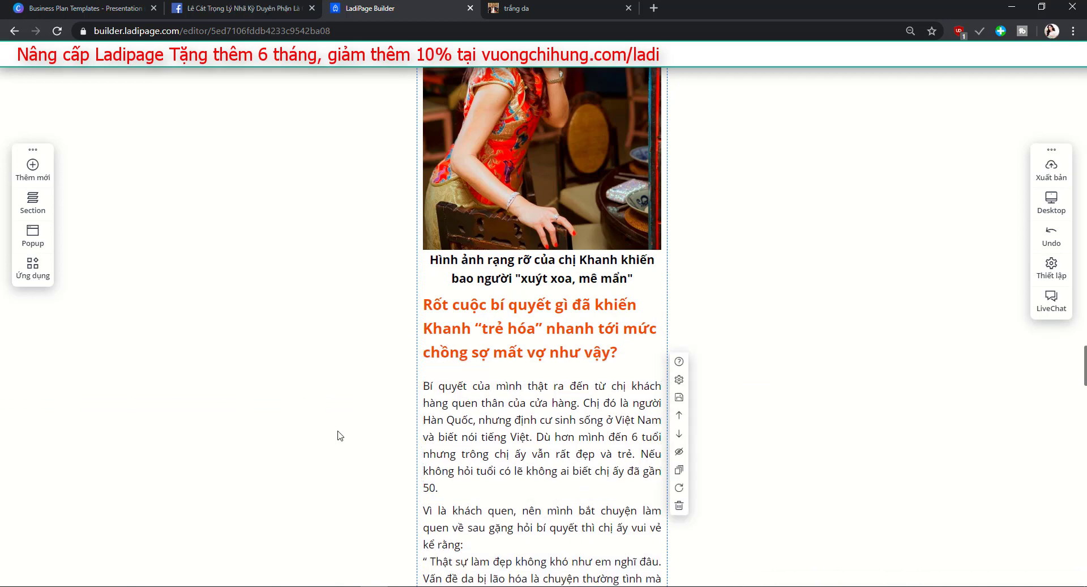
Move the Vì là khách quen, Việc sử dụng and Mặc dù Hàn Quốc paragraphs down.
{"action": "scroll", "coordinate": [340, 435], "scroll_direction": "down", "scroll_amount": 3}
{"action": "left_click", "coordinate": [432, 324]}
{"action": "left_click", "coordinate": [389, 291]}
{"action": "left_click", "coordinate": [315, 395]}
{"action": "scroll", "coordinate": [315, 399], "scroll_direction": "down", "scroll_amount": 3}
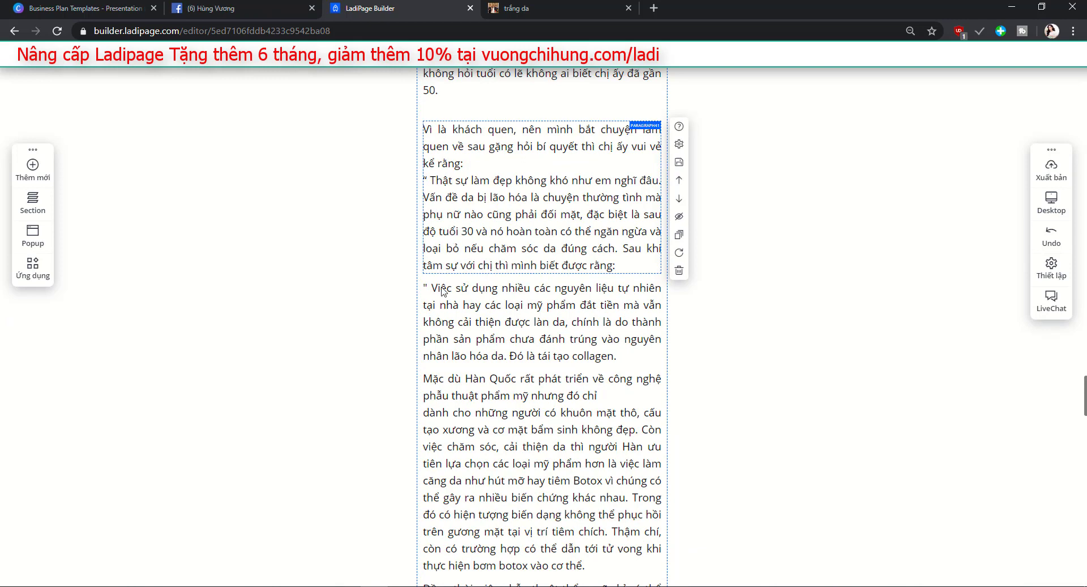
{"action": "left_click", "coordinate": [426, 309]}
{"action": "left_click", "coordinate": [387, 268]}
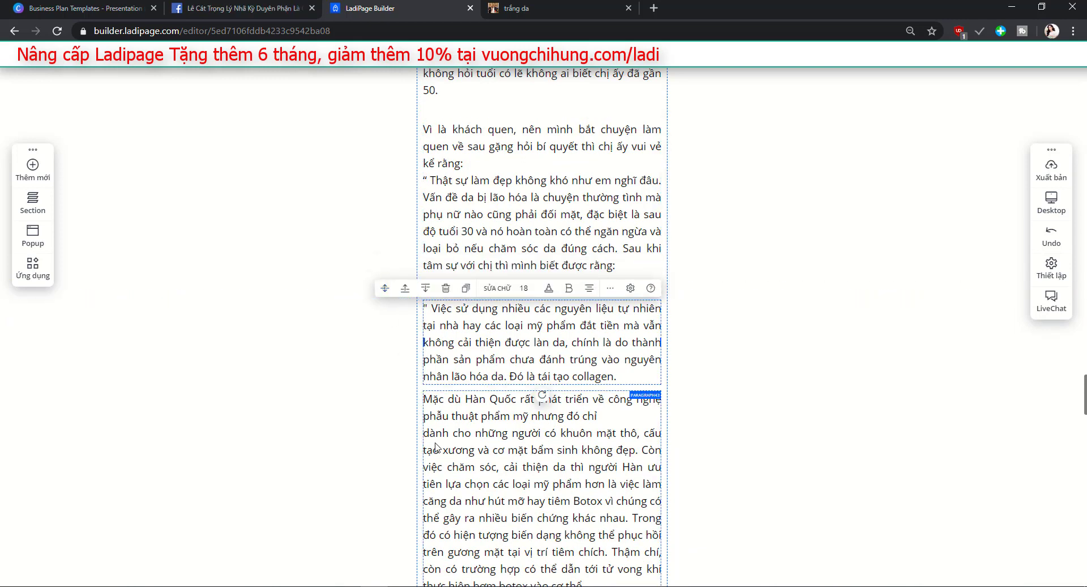
{"action": "left_click", "coordinate": [427, 399]}
{"action": "left_click", "coordinate": [386, 392]}
{"action": "left_click", "coordinate": [328, 459]}
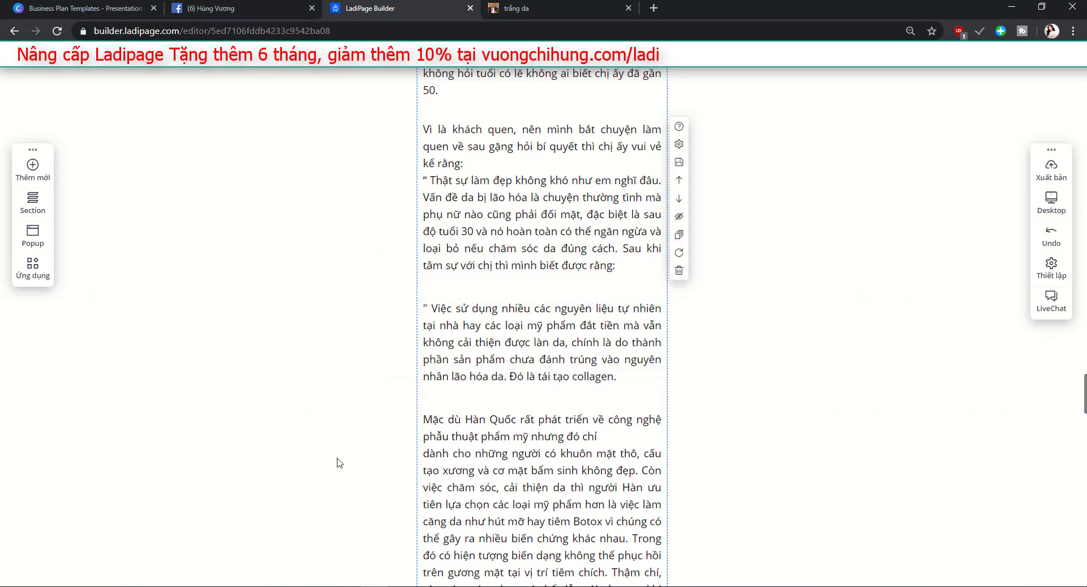
Move the Đồng thời, Có hôm and Mình làm theo paragraphs down toward the cleanser section.
{"action": "scroll", "coordinate": [339, 463], "scroll_direction": "down", "scroll_amount": 6}
{"action": "left_click", "coordinate": [437, 265]}
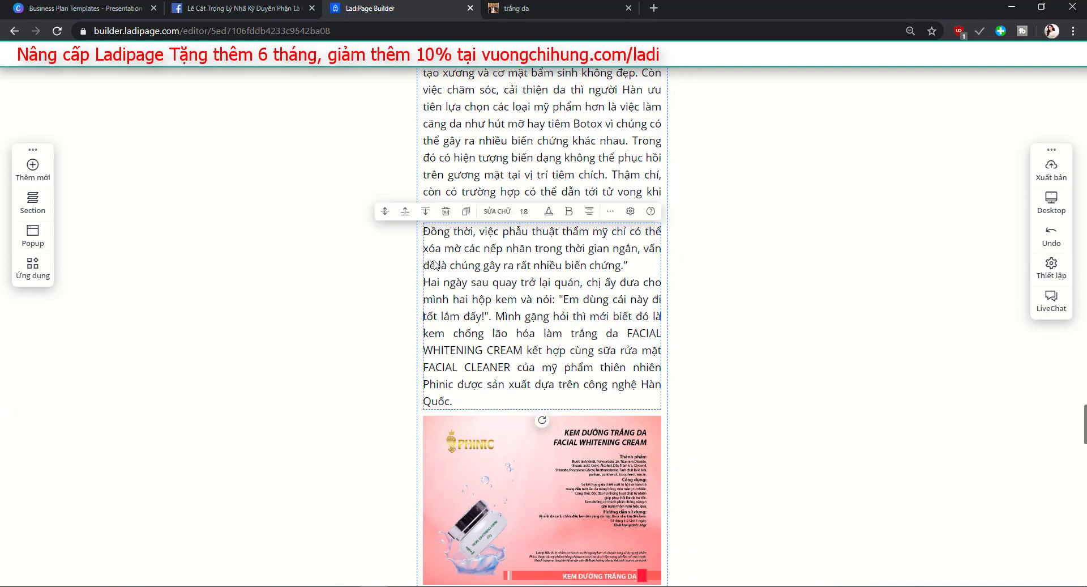
{"action": "left_click", "coordinate": [388, 212]}
{"action": "left_click", "coordinate": [345, 381]}
{"action": "scroll", "coordinate": [354, 390], "scroll_direction": "down", "scroll_amount": 7}
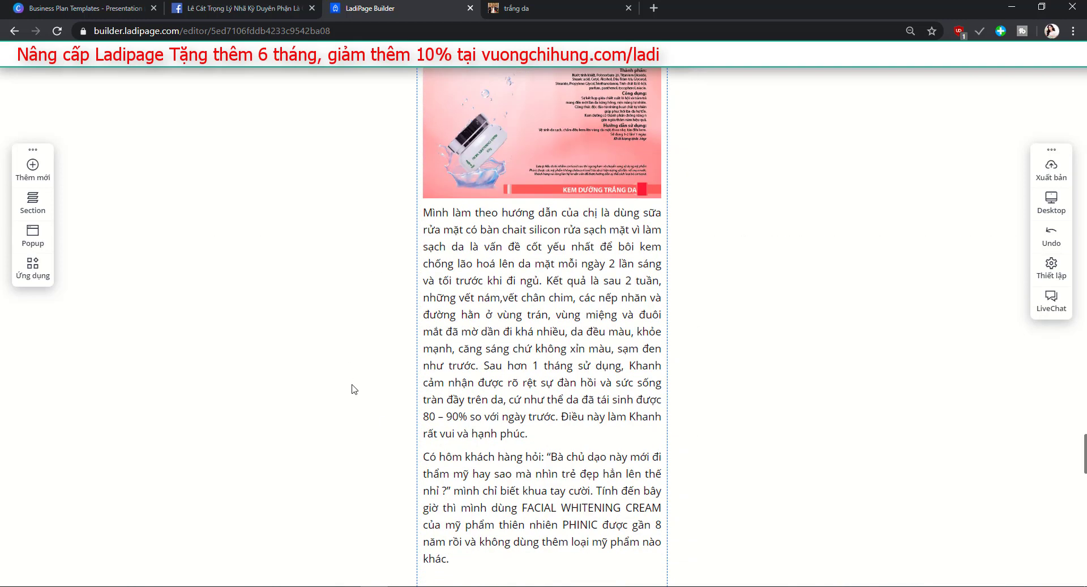
{"action": "left_click", "coordinate": [436, 462]}
{"action": "left_click", "coordinate": [388, 436]}
{"action": "left_click", "coordinate": [444, 354]}
{"action": "left_click", "coordinate": [386, 191]}
{"action": "left_click", "coordinate": [333, 367]}
{"action": "scroll", "coordinate": [334, 367], "scroll_direction": "down", "scroll_amount": 11}
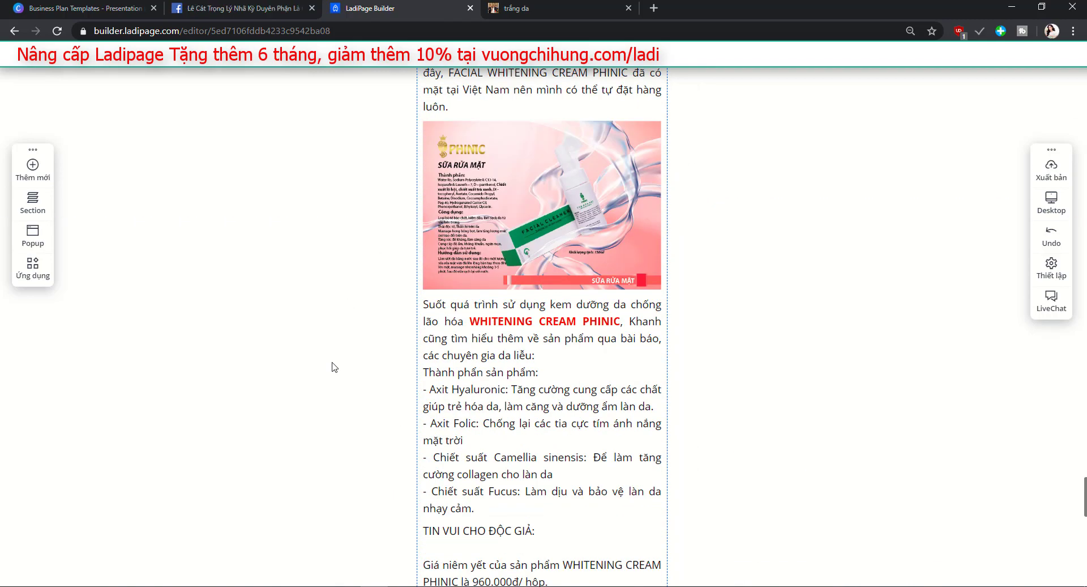
{"action": "scroll", "coordinate": [334, 367], "scroll_direction": "down", "scroll_amount": 3}
Make the TIN VUI CHO ĐỘC GIẢ: heading line bold.
{"action": "left_click", "coordinate": [480, 334]}
{"action": "double_click", "coordinate": [479, 333]}
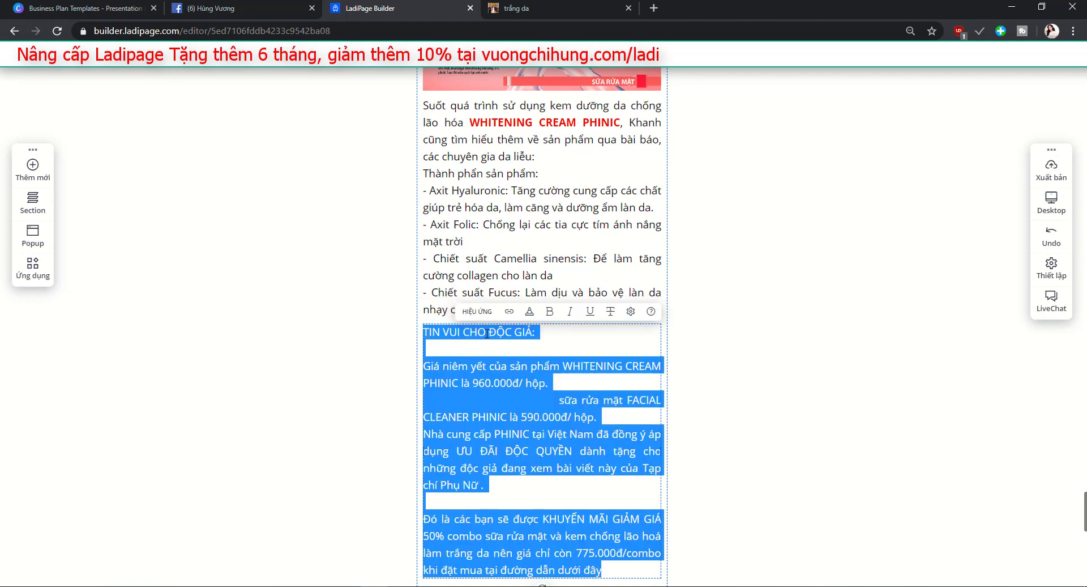
{"action": "left_click_drag", "start_coordinate": [545, 334], "coordinate": [424, 333]}
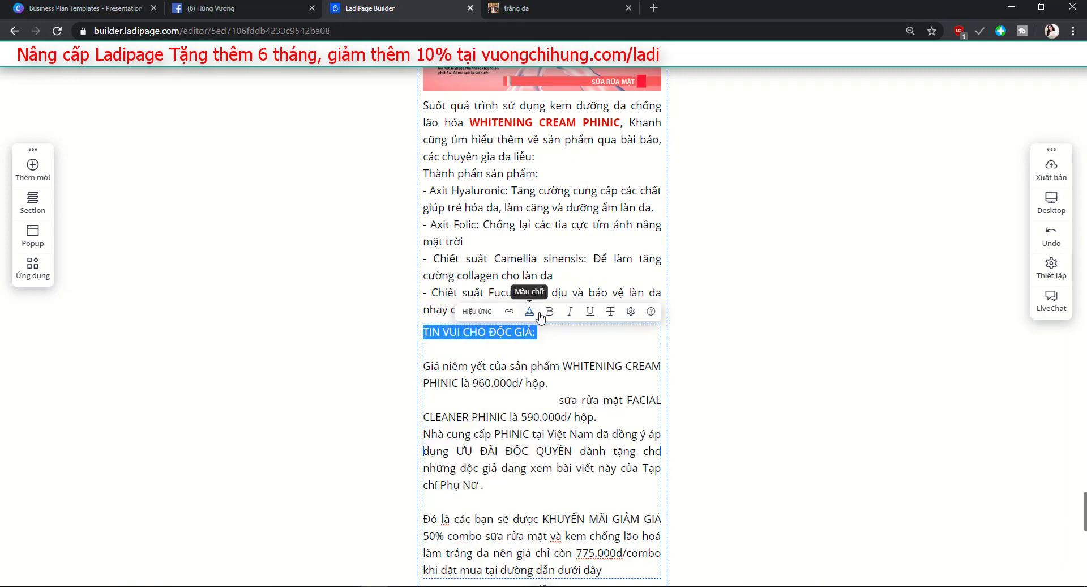
{"action": "left_click", "coordinate": [549, 311]}
Make the product name WHITENING CREAM PHINIC bold and red.
{"action": "left_click", "coordinate": [557, 364]}
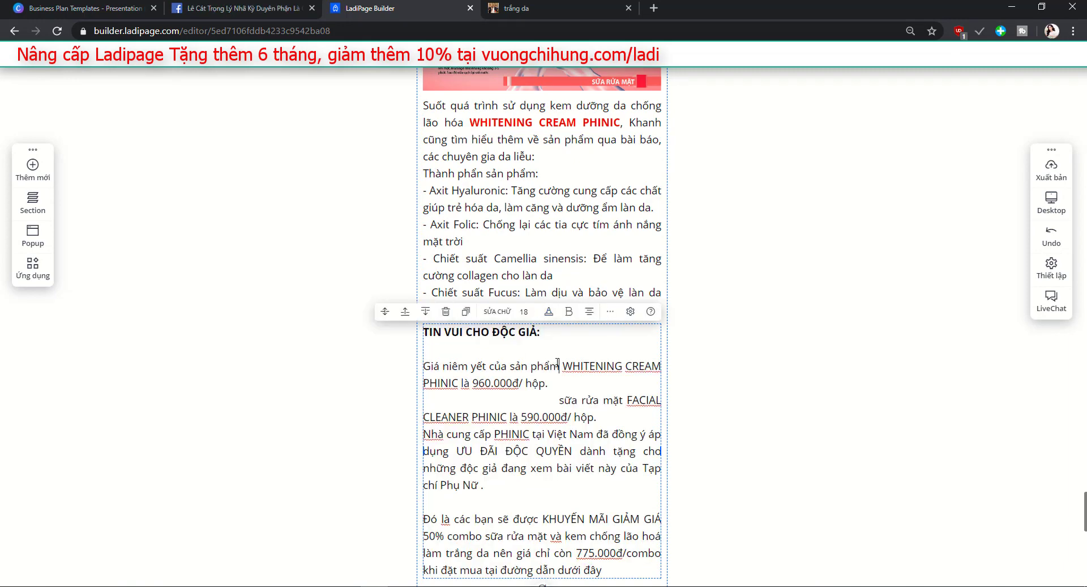
{"action": "left_click_drag", "start_coordinate": [561, 376], "coordinate": [465, 388]}
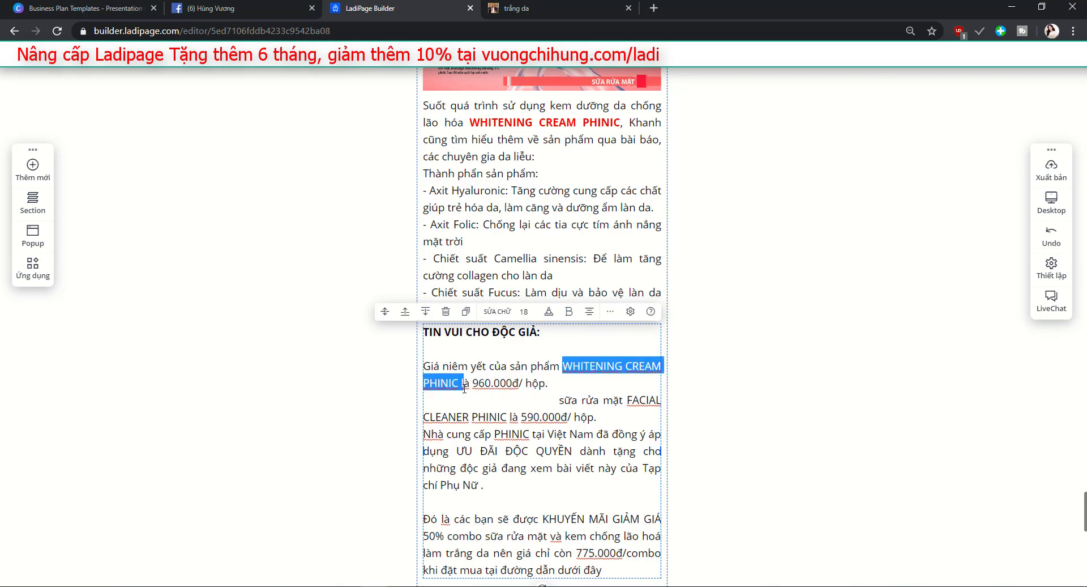
{"action": "left_click", "coordinate": [550, 311]}
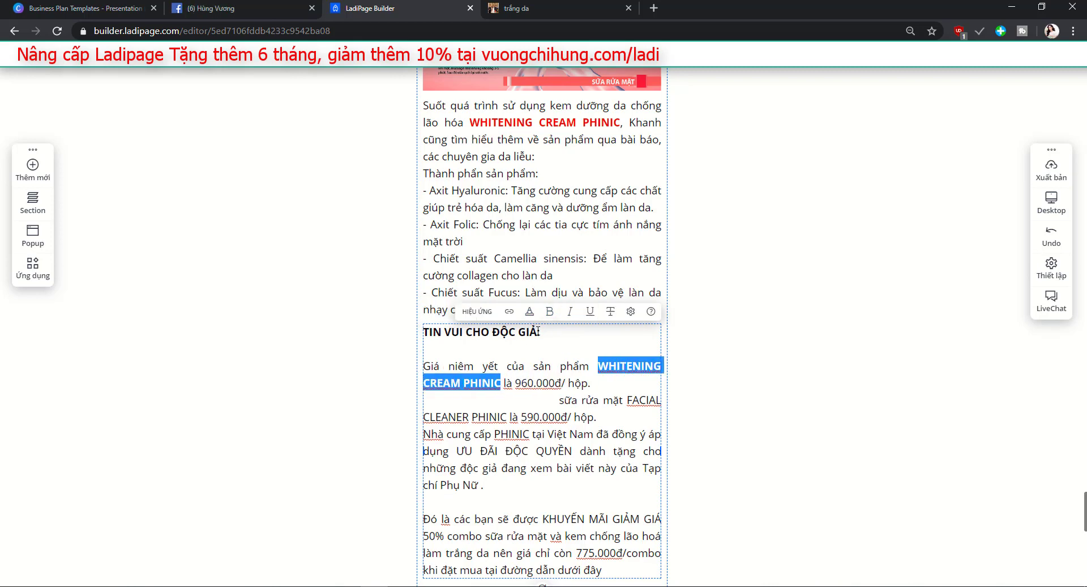
{"action": "left_click", "coordinate": [530, 312]}
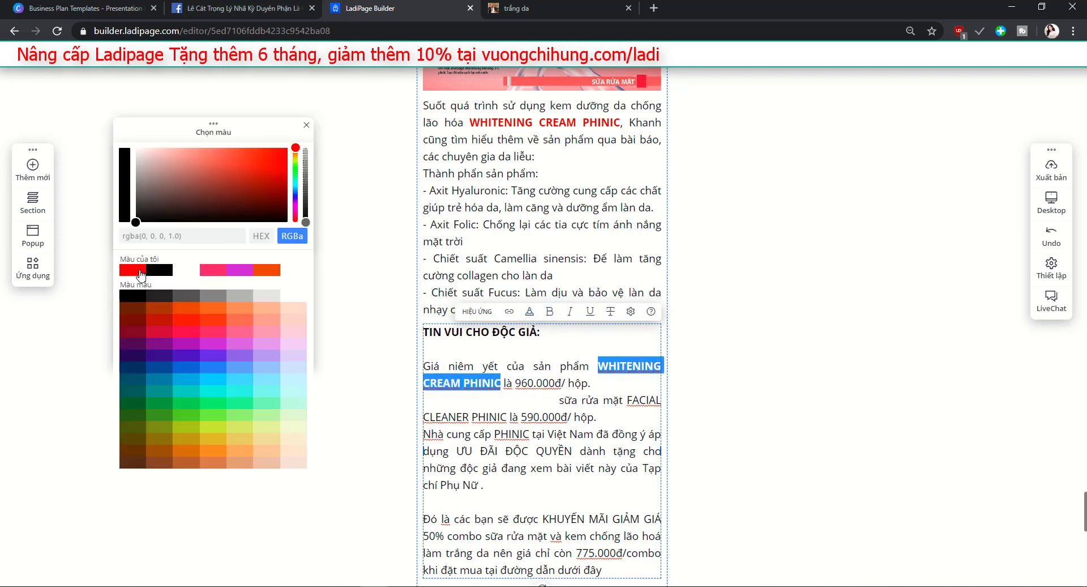
{"action": "left_click", "coordinate": [133, 270]}
{"action": "left_click", "coordinate": [548, 418]}
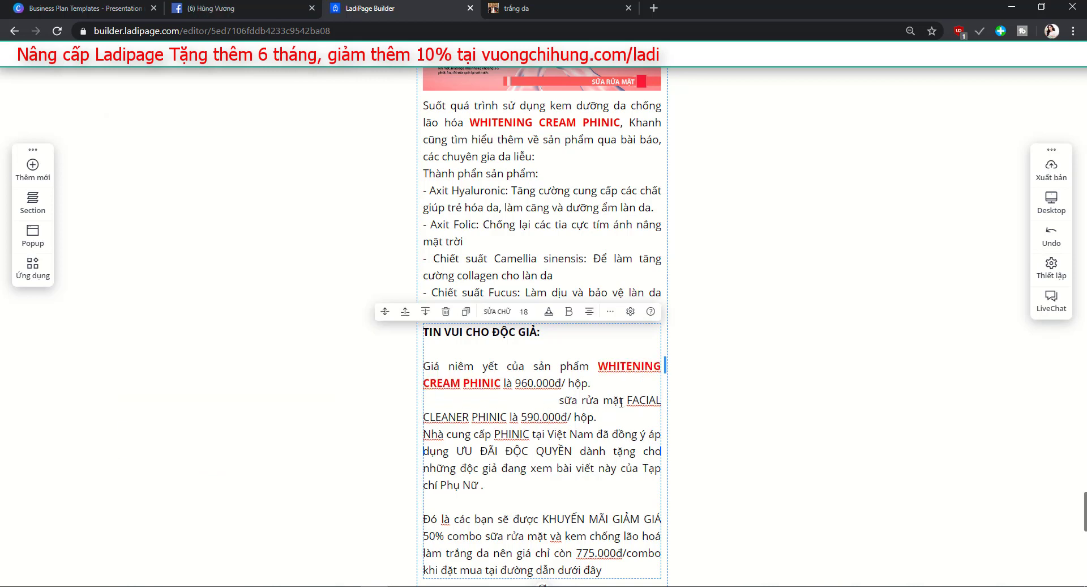
Remove the leading spaces before the 'sữa rửa mặt' cleanser price line.
{"action": "key", "text": "BackSpace"}
{"action": "key", "text": "BackSpace"}
{"action": "key", "text": "BackSpace"}
{"action": "key", "text": "BackSpace"}
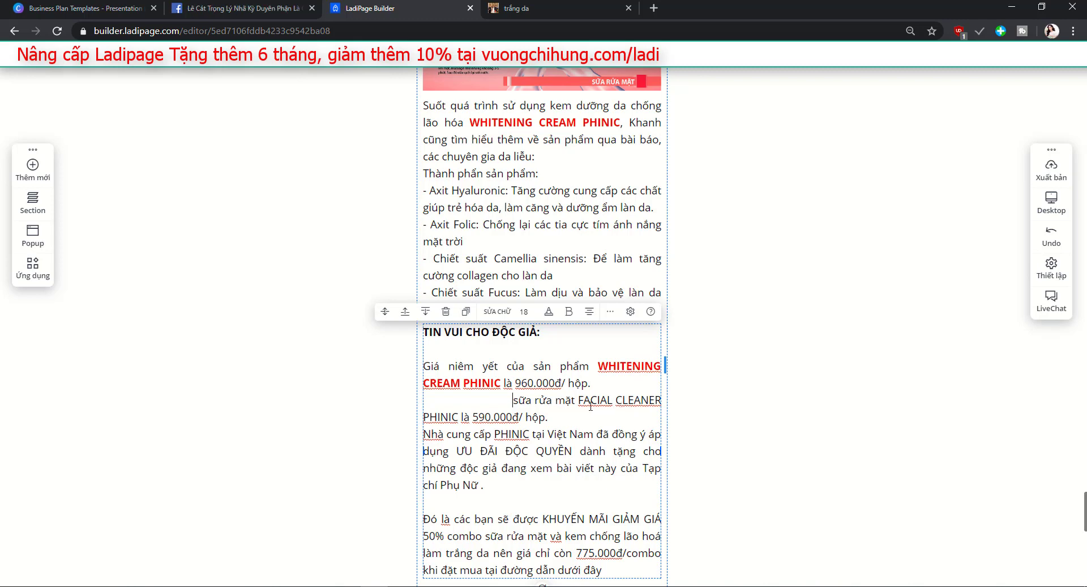
{"action": "key", "text": "BackSpace"}
{"action": "key", "text": "BackSpace"}
{"action": "key", "text": "BackSpace"}
{"action": "key", "text": "BackSpace"}
{"action": "key", "text": "BackSpace"}
{"action": "key", "text": "BackSpace"}
{"action": "key", "text": "BackSpace"}
{"action": "key", "text": "BackSpace"}
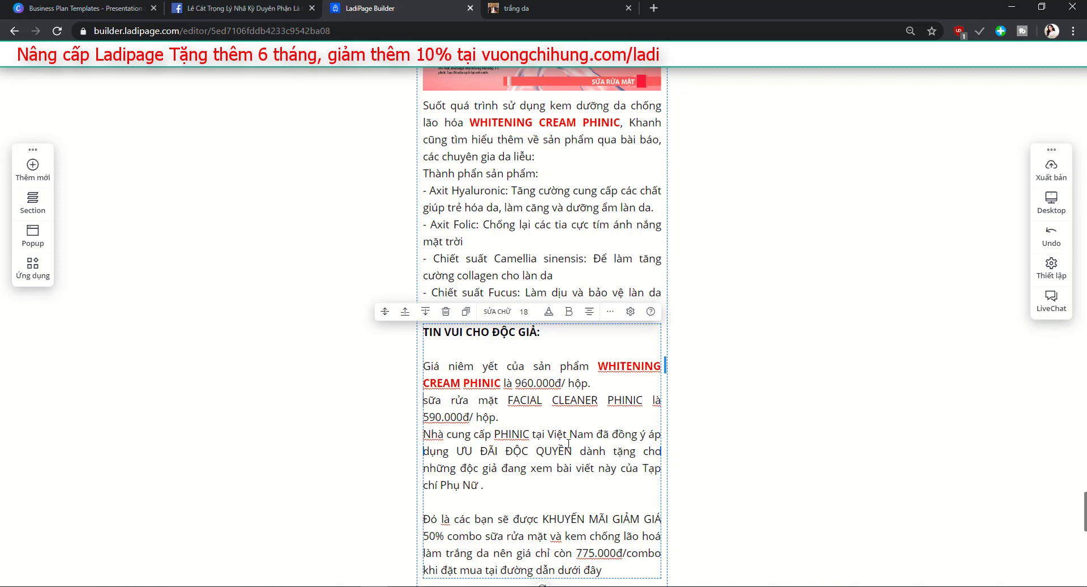
{"action": "scroll", "coordinate": [569, 443], "scroll_direction": "down", "scroll_amount": 3}
{"action": "scroll", "coordinate": [570, 448], "scroll_direction": "down", "scroll_amount": 6}
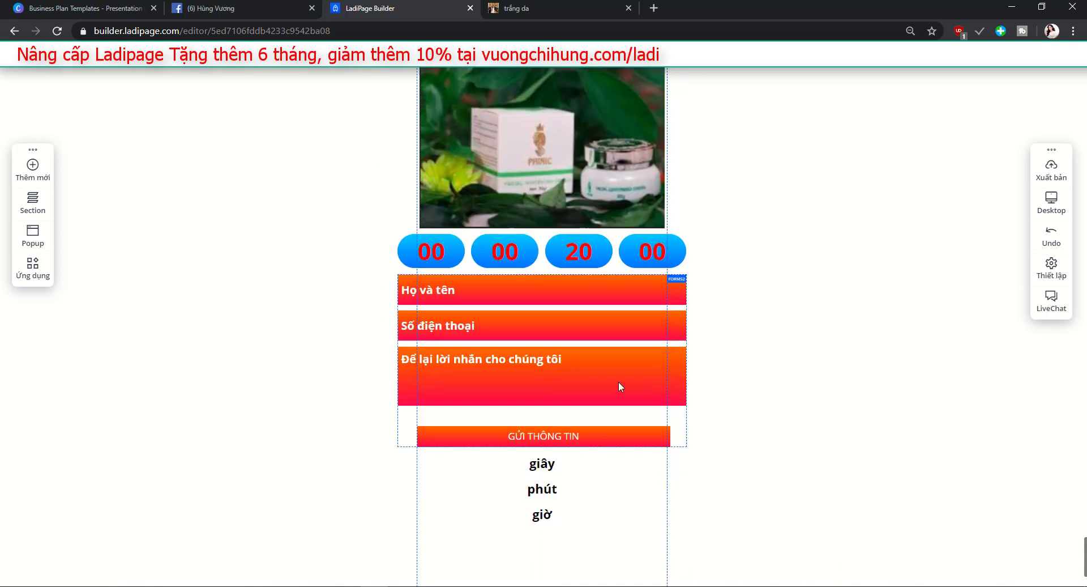
Narrow the contact form and countdown timer from both sides to fit the mobile column.
{"action": "left_click", "coordinate": [676, 327]}
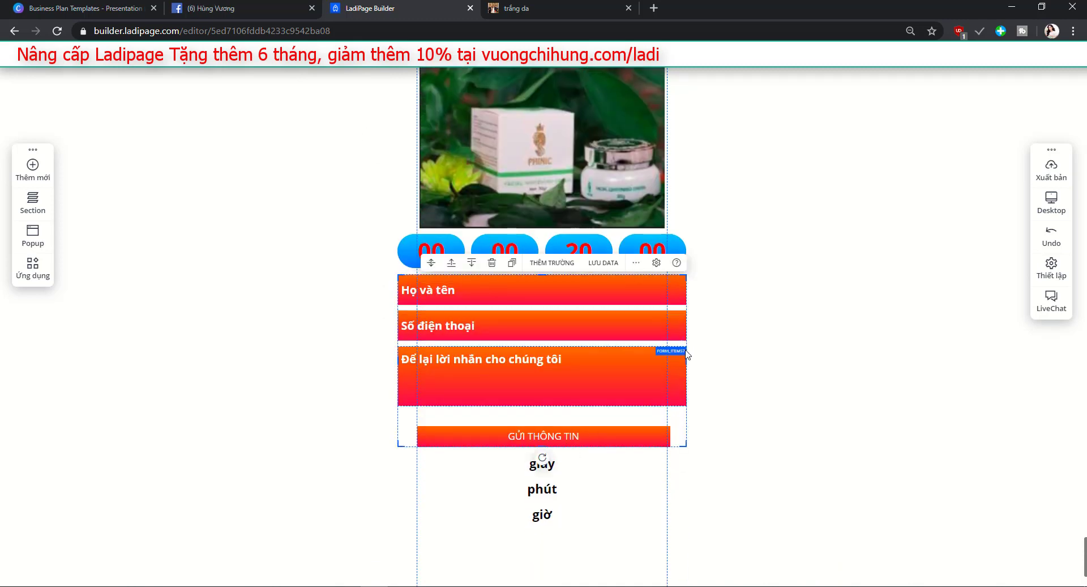
{"action": "left_click_drag", "start_coordinate": [686, 360], "coordinate": [668, 360]}
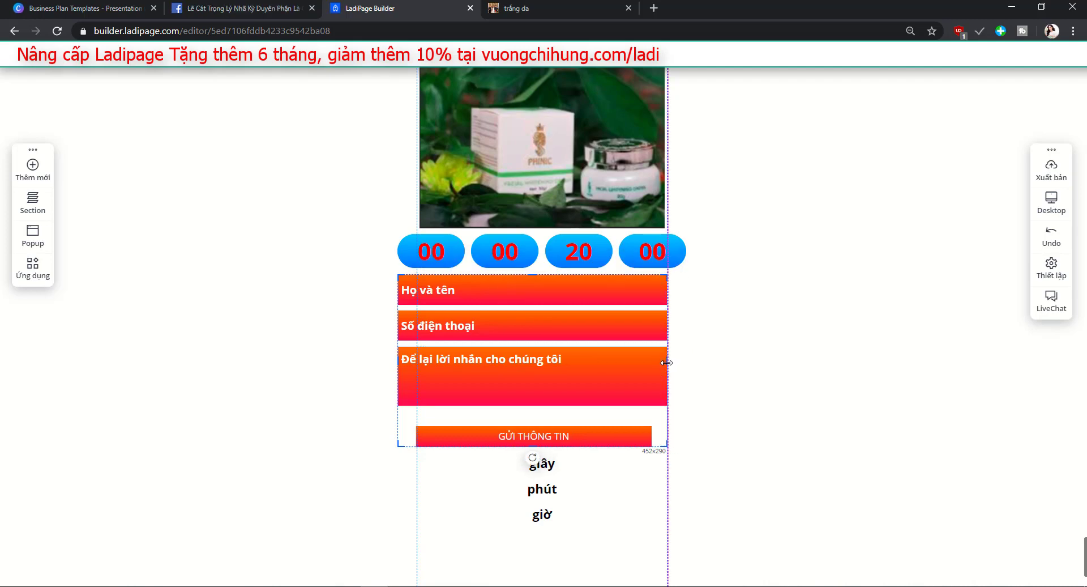
{"action": "left_click_drag", "start_coordinate": [399, 361], "coordinate": [418, 362]}
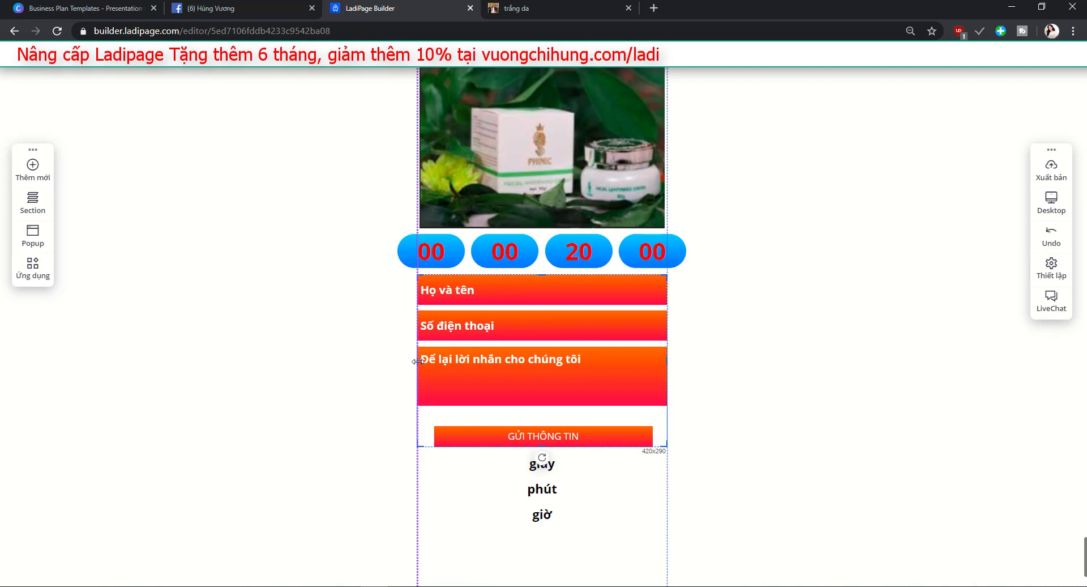
{"action": "left_click", "coordinate": [430, 251]}
{"action": "left_click_drag", "start_coordinate": [398, 251], "coordinate": [417, 251]}
{"action": "left_click_drag", "start_coordinate": [686, 248], "coordinate": [666, 254]}
{"action": "left_click_drag", "start_coordinate": [420, 250], "coordinate": [422, 250]}
Move the product image aside, raise the countdown under Nhanh tay lên!, and set ngày above its first box.
{"action": "scroll", "coordinate": [471, 281], "scroll_direction": "up", "scroll_amount": 3}
{"action": "left_click_drag", "start_coordinate": [533, 309], "coordinate": [206, 397]}
{"action": "left_click_drag", "start_coordinate": [548, 248], "coordinate": [317, 275]}
{"action": "left_click_drag", "start_coordinate": [528, 209], "coordinate": [528, 213]}
{"action": "left_click_drag", "start_coordinate": [542, 440], "coordinate": [543, 268]}
{"action": "left_click_drag", "start_coordinate": [317, 269], "coordinate": [454, 250]}
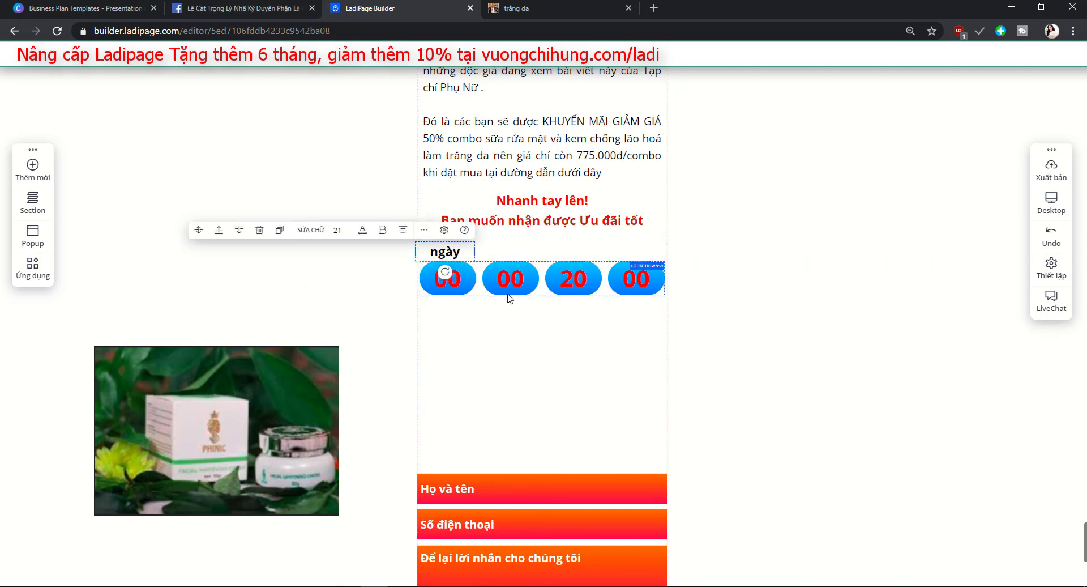
Place the giờ, phút and giây labels above the countdown's second, third and fourth boxes.
{"action": "scroll", "coordinate": [542, 356], "scroll_direction": "down", "scroll_amount": 5}
{"action": "left_click_drag", "start_coordinate": [542, 386], "coordinate": [509, 121]}
{"action": "scroll", "coordinate": [561, 295], "scroll_direction": "up", "scroll_amount": 4}
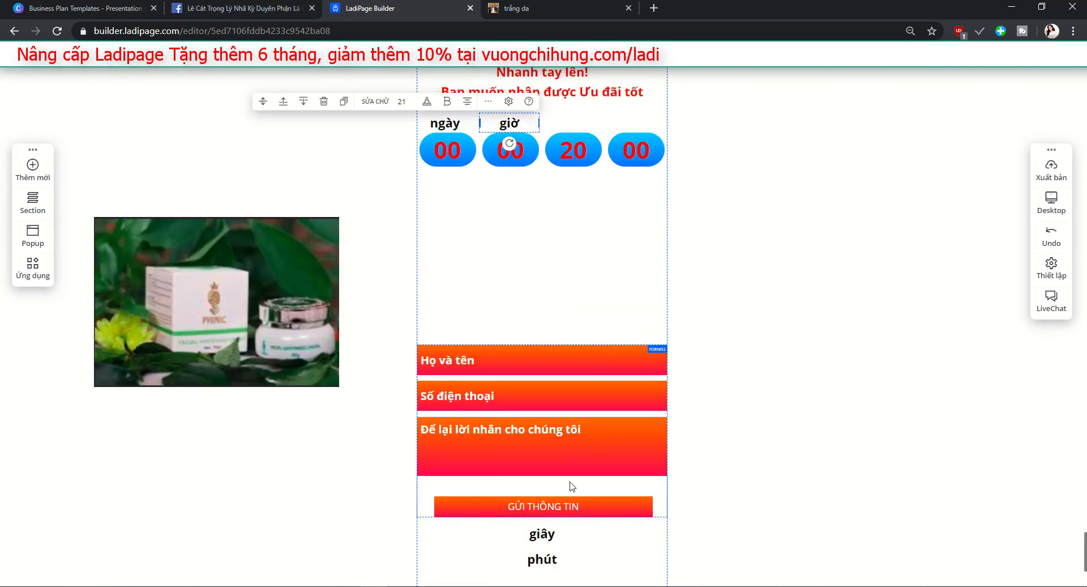
{"action": "left_click_drag", "start_coordinate": [542, 558], "coordinate": [573, 122]}
{"action": "left_click_drag", "start_coordinate": [539, 533], "coordinate": [632, 121]}
Move the form just below the countdown, the Phinic image under the submit button, and shorten the section.
{"action": "left_click_drag", "start_coordinate": [588, 362], "coordinate": [589, 202]}
{"action": "left_click_drag", "start_coordinate": [293, 325], "coordinate": [620, 484]}
{"action": "scroll", "coordinate": [626, 487], "scroll_direction": "down", "scroll_amount": 3}
{"action": "left_click", "coordinate": [633, 474]}
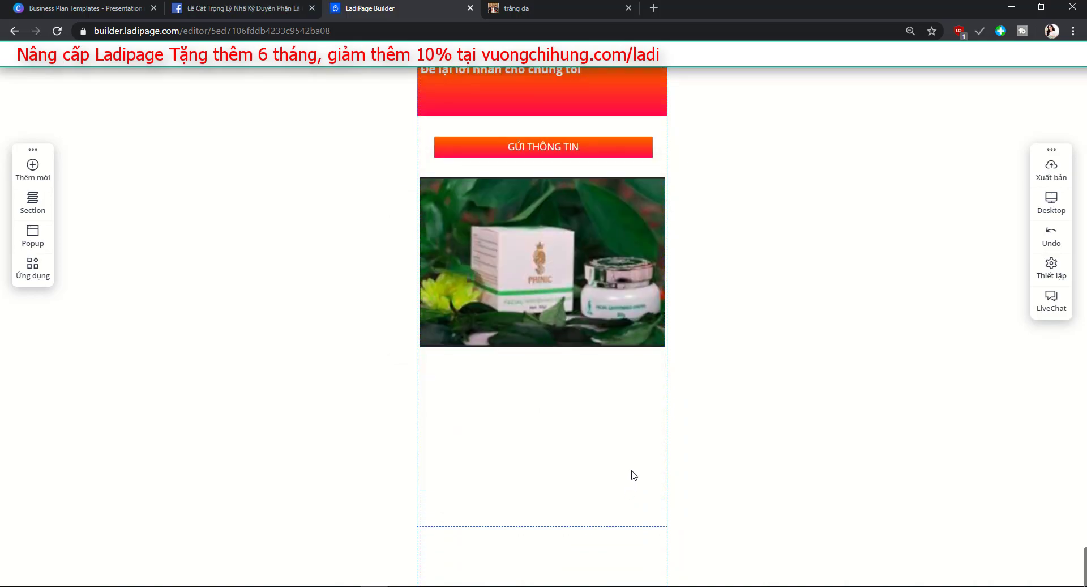
{"action": "left_click_drag", "start_coordinate": [584, 522], "coordinate": [639, 358]}
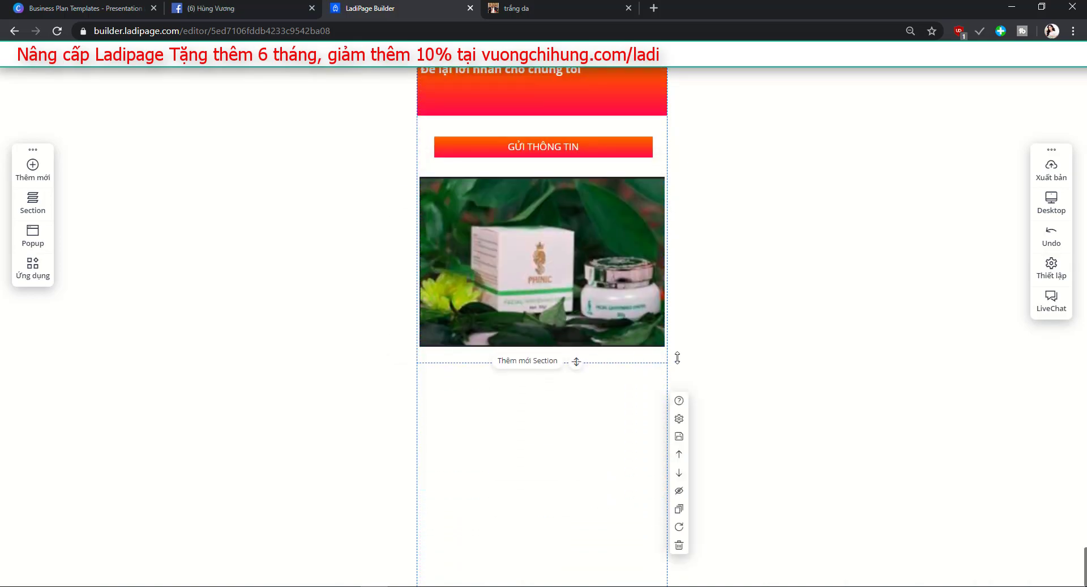
{"action": "scroll", "coordinate": [792, 337], "scroll_direction": "up", "scroll_amount": 3}
{"action": "scroll", "coordinate": [791, 337], "scroll_direction": "up", "scroll_amount": 20}
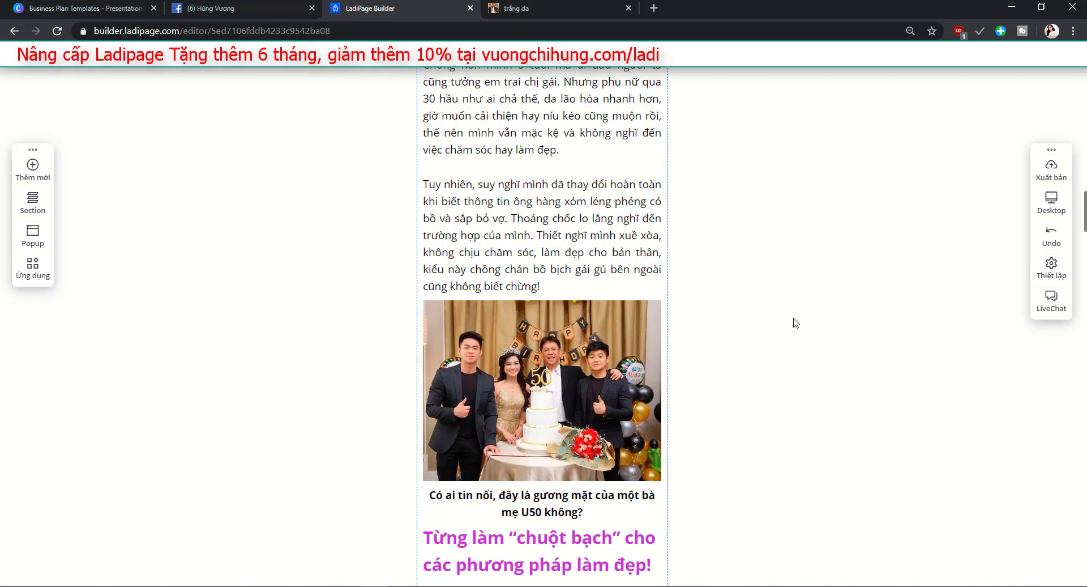
{"action": "scroll", "coordinate": [793, 329], "scroll_direction": "up", "scroll_amount": 5}
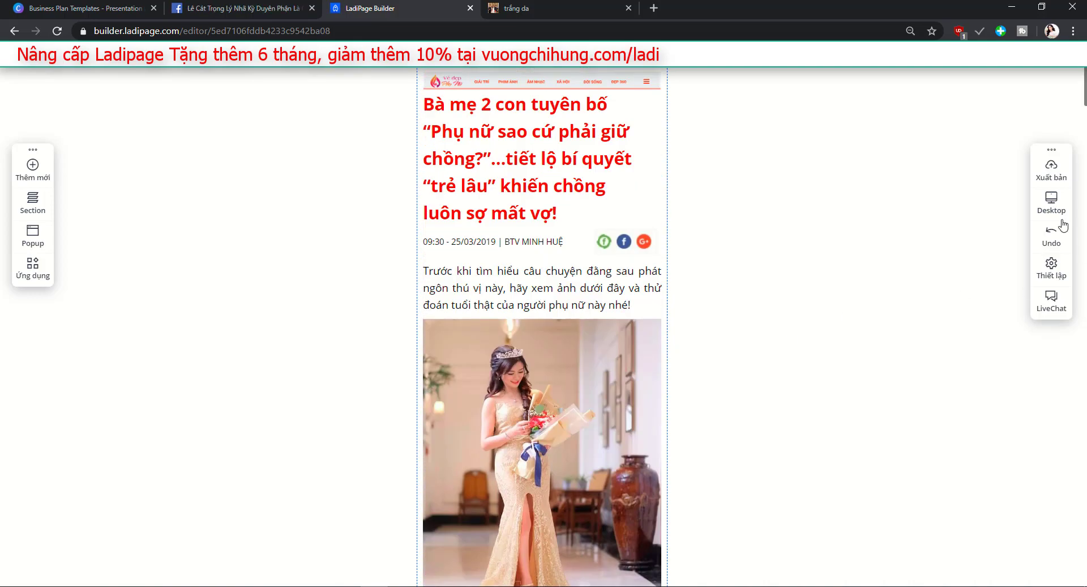
Switch to the desktop layout and save the page via Xuất bản > Lưu.
{"action": "left_click", "coordinate": [1053, 203]}
{"action": "scroll", "coordinate": [905, 289], "scroll_direction": "down", "scroll_amount": 20}
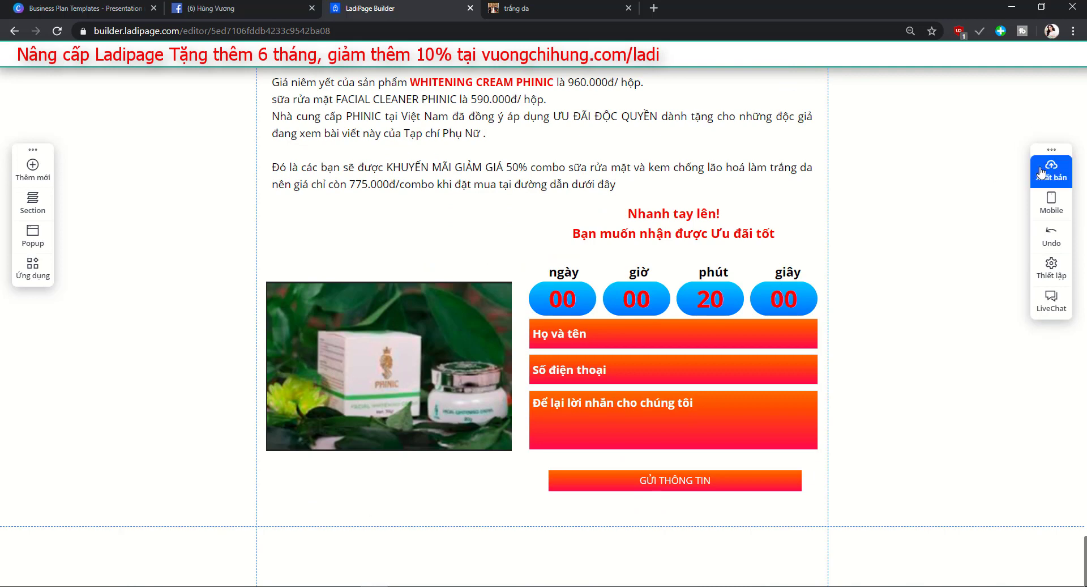
{"action": "mouse_move", "coordinate": [1052, 170]}
{"action": "left_click", "coordinate": [964, 217]}
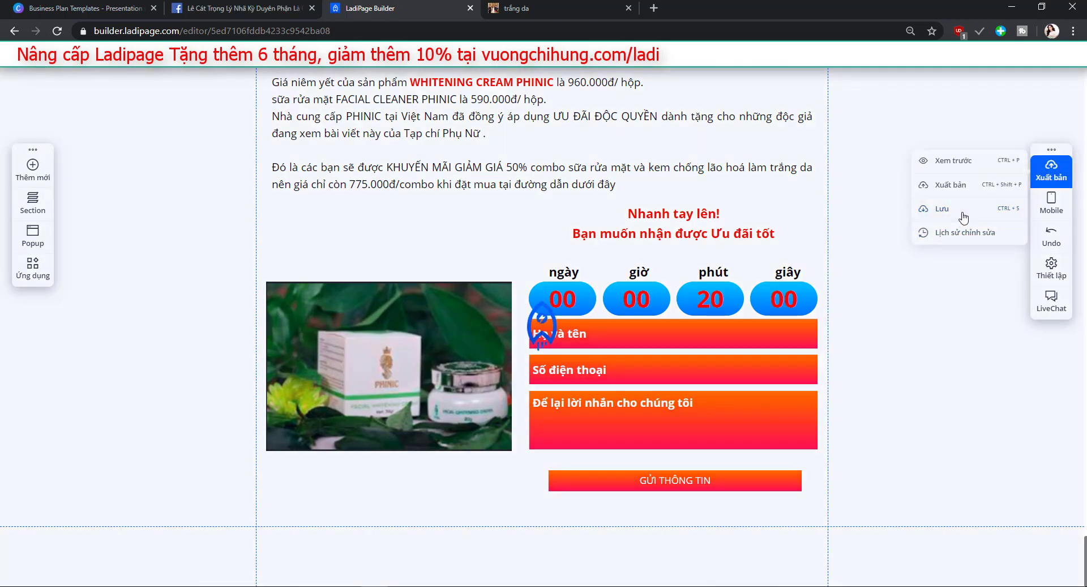
{"action": "left_click", "coordinate": [964, 218]}
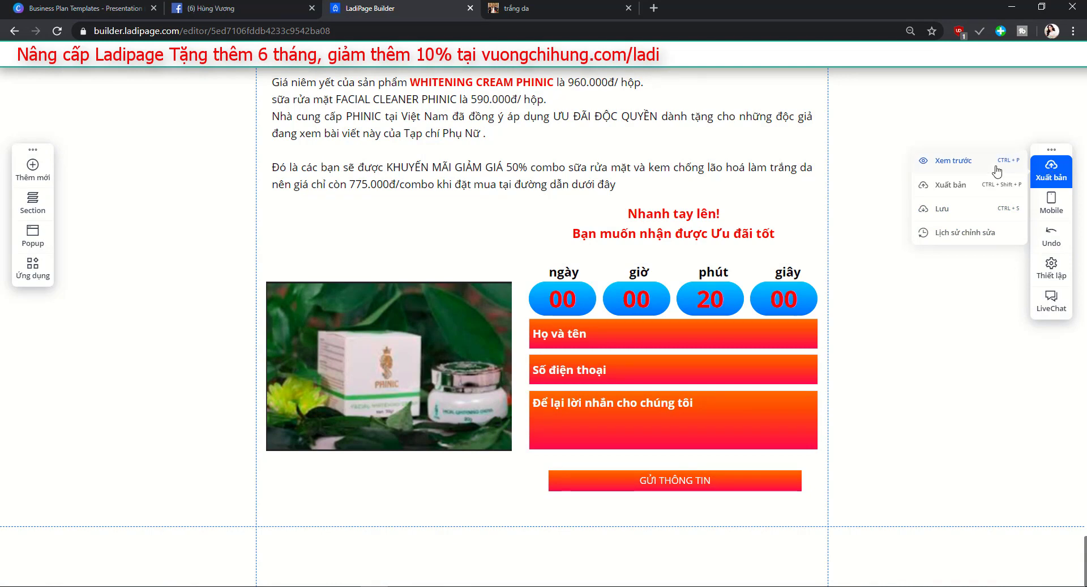
Review the SEO & Social and tracking code page settings, then close the dialog.
{"action": "mouse_move", "coordinate": [1052, 266]}
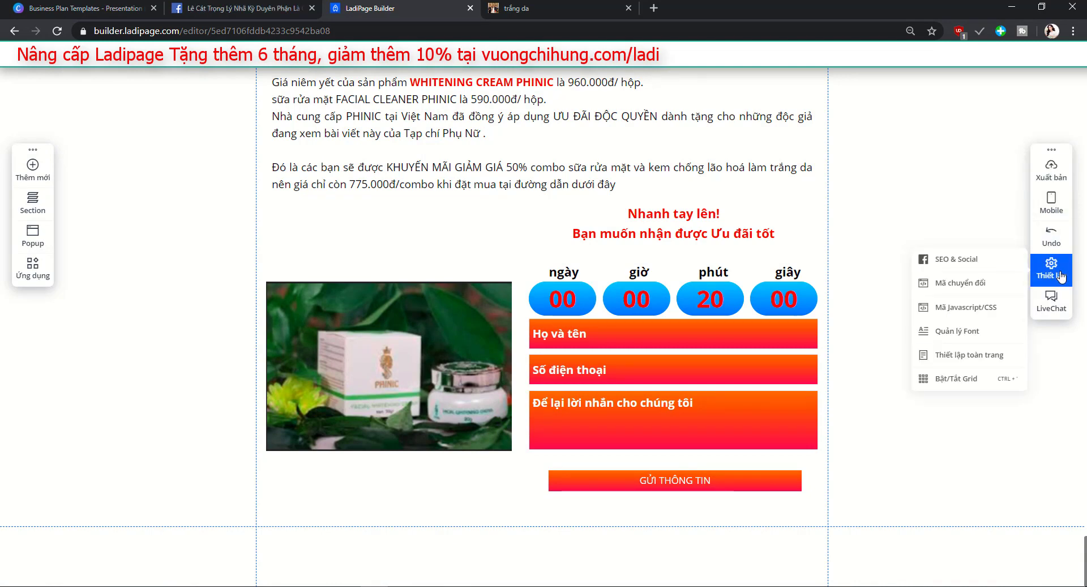
{"action": "left_click", "coordinate": [975, 261]}
{"action": "left_click", "coordinate": [399, 150]}
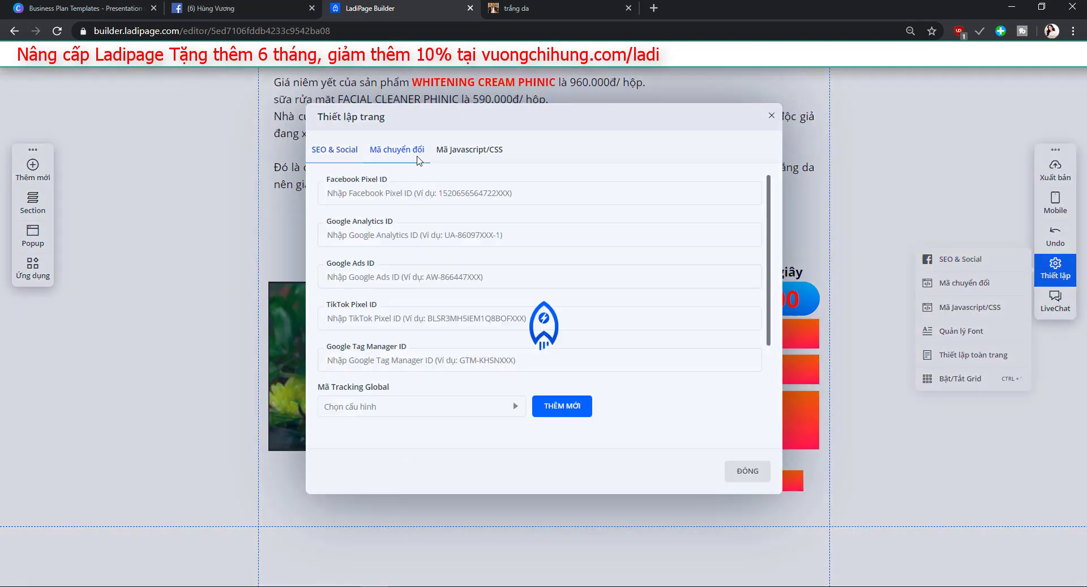
{"action": "left_click", "coordinate": [385, 193]}
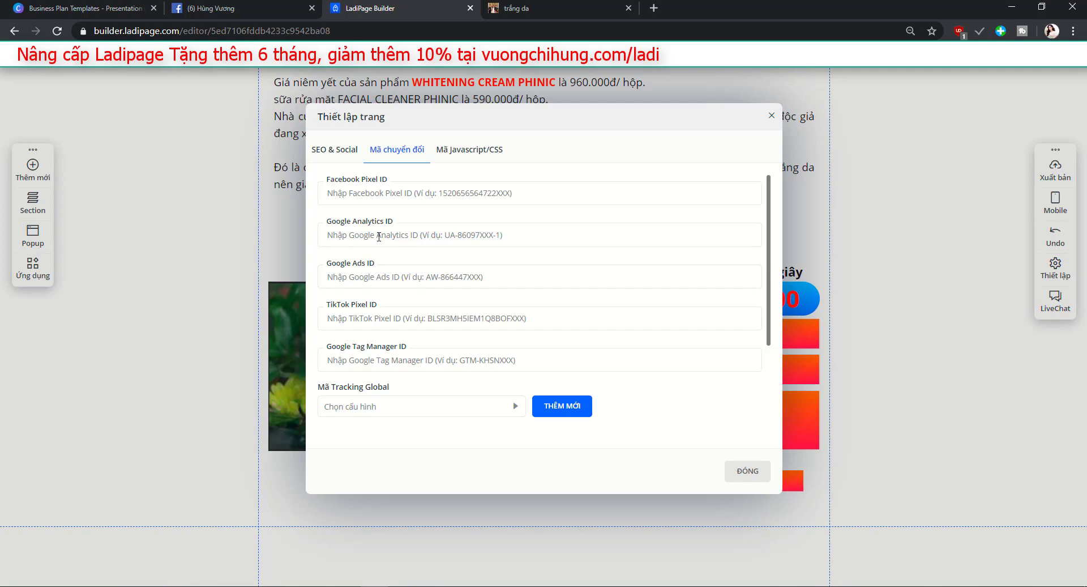
{"action": "left_click", "coordinate": [336, 150]}
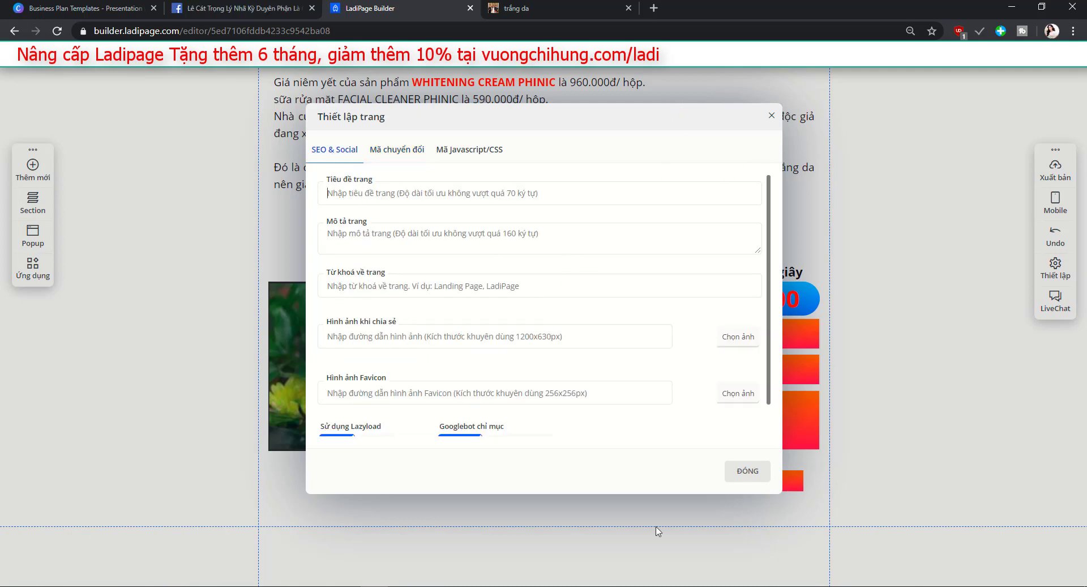
{"action": "left_click", "coordinate": [772, 116]}
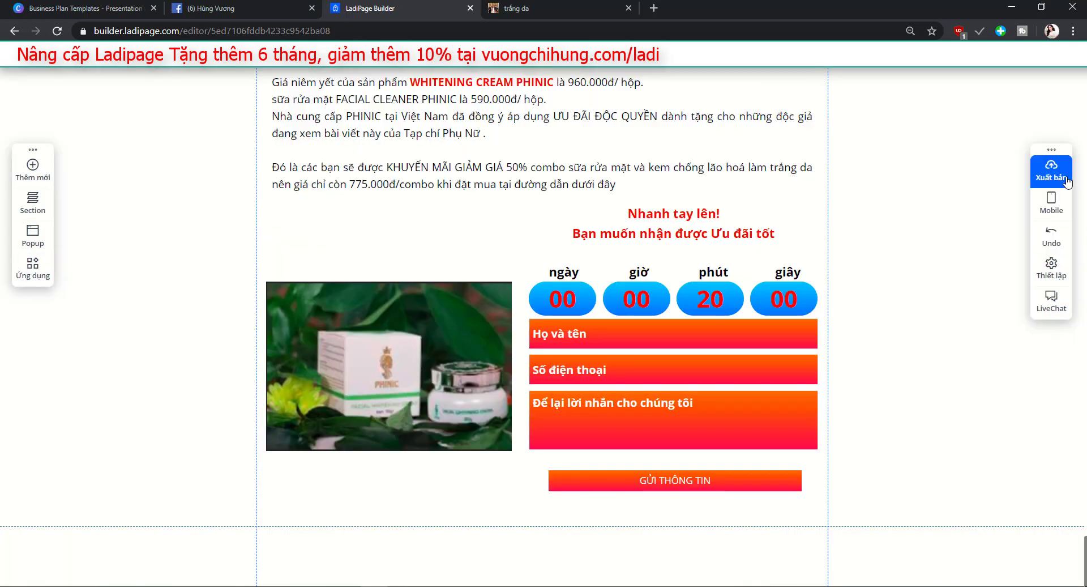
Publish the page past the form notice, retrying through repeated permission errors.
{"action": "mouse_move", "coordinate": [1051, 170]}
{"action": "left_click", "coordinate": [968, 187]}
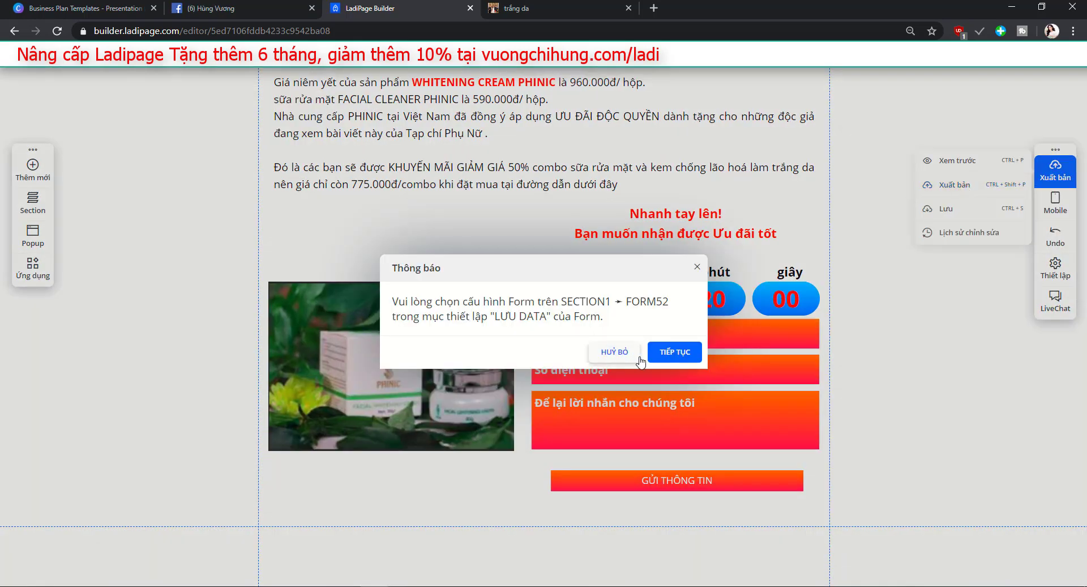
{"action": "left_click", "coordinate": [668, 361]}
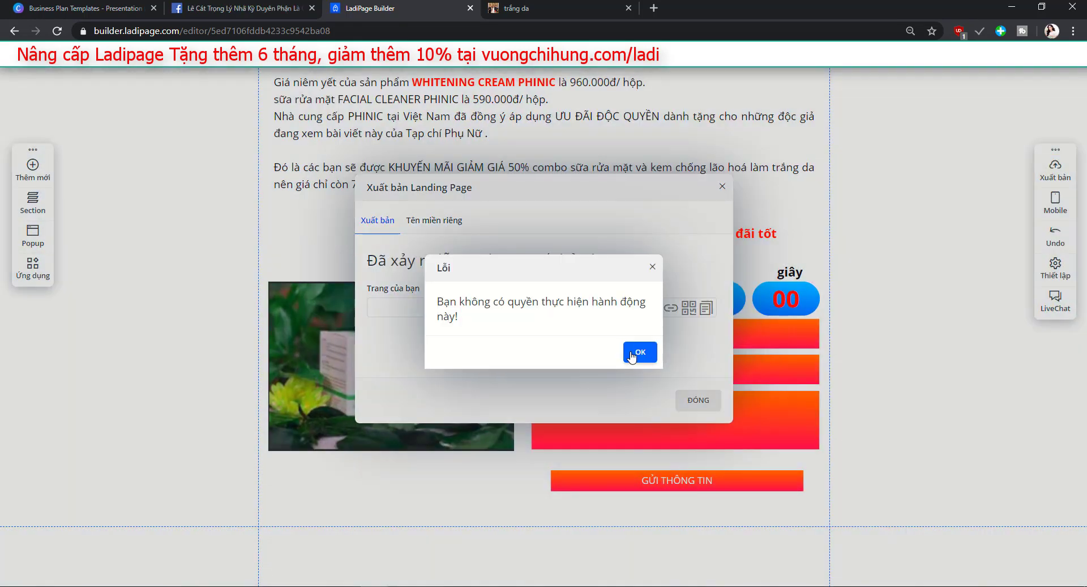
{"action": "left_click", "coordinate": [640, 354]}
{"action": "left_click", "coordinate": [563, 346]}
{"action": "left_click", "coordinate": [631, 355]}
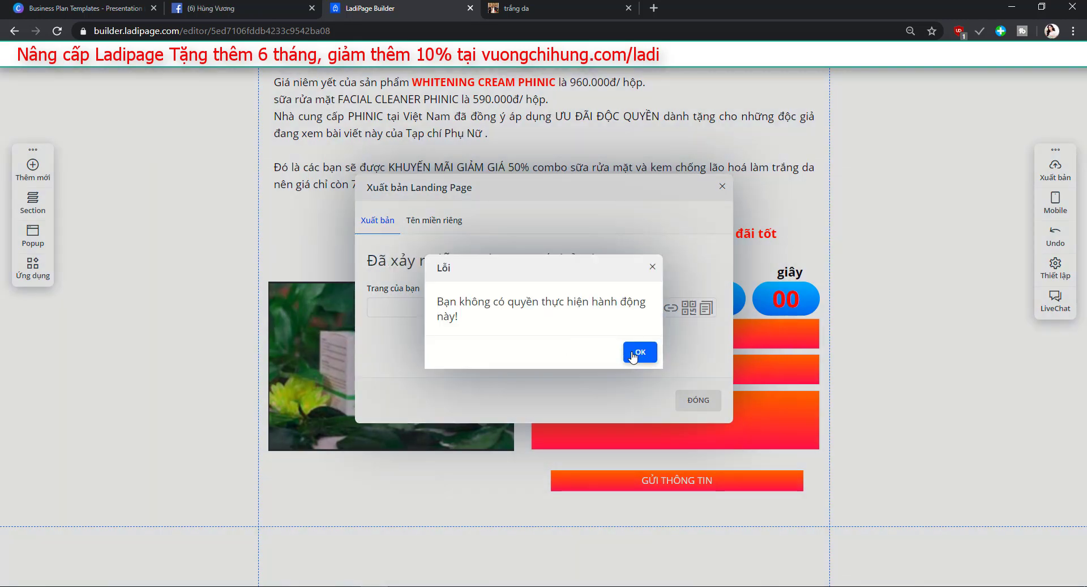
{"action": "left_click", "coordinate": [453, 225]}
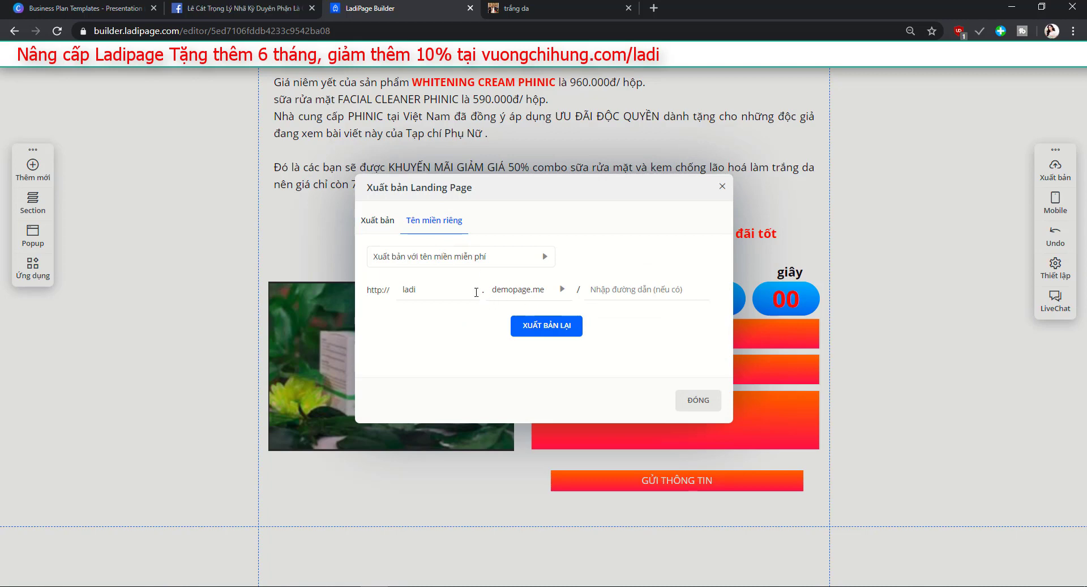
{"action": "left_click", "coordinate": [546, 326]}
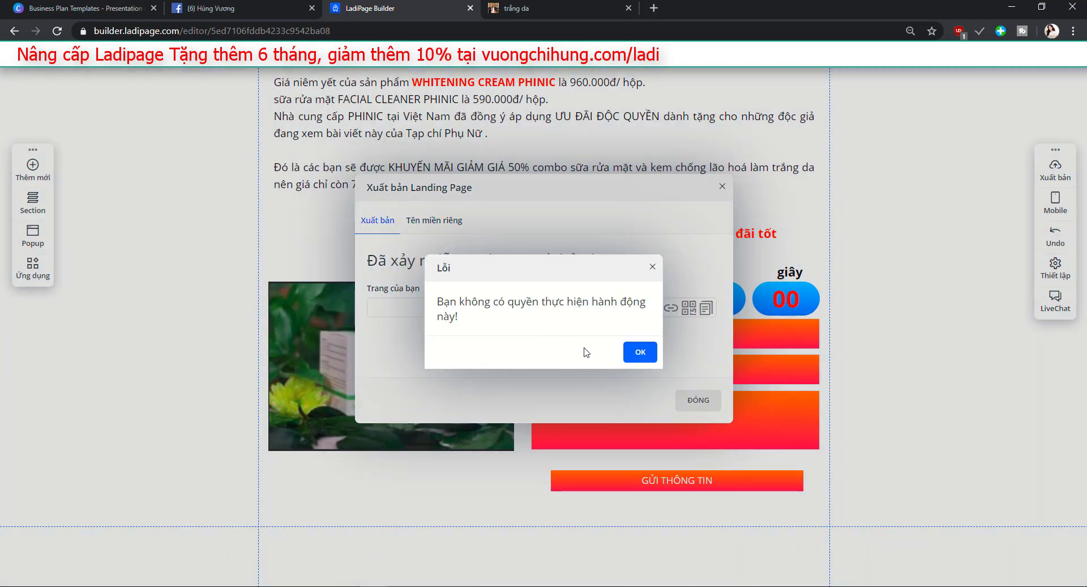
{"action": "left_click", "coordinate": [633, 353]}
Republish on the free demopage.me domain with path 'laoho', dismissing the permission error.
{"action": "left_click", "coordinate": [434, 220]}
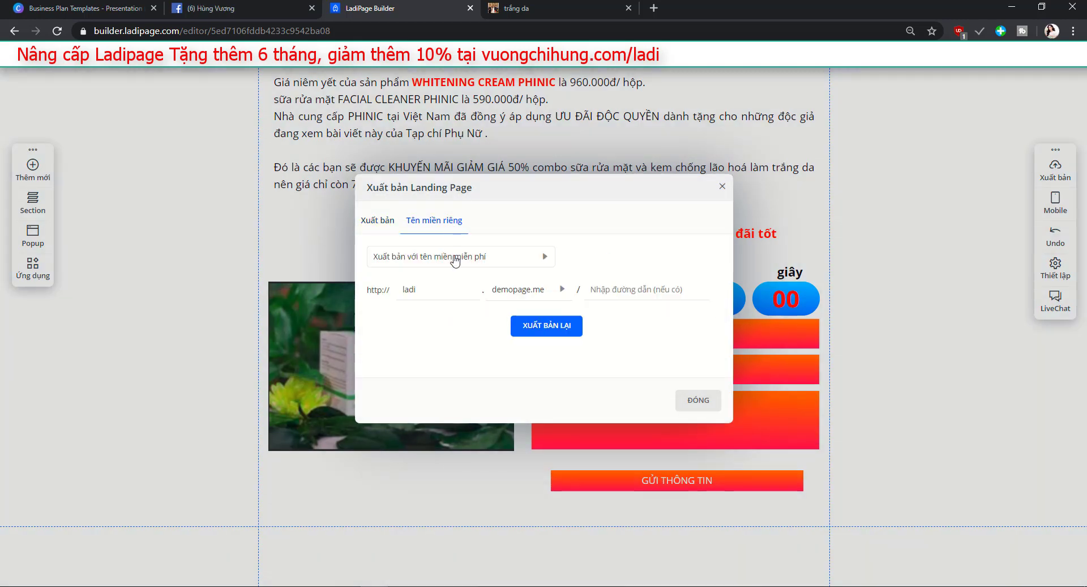
{"action": "left_click", "coordinate": [456, 257]}
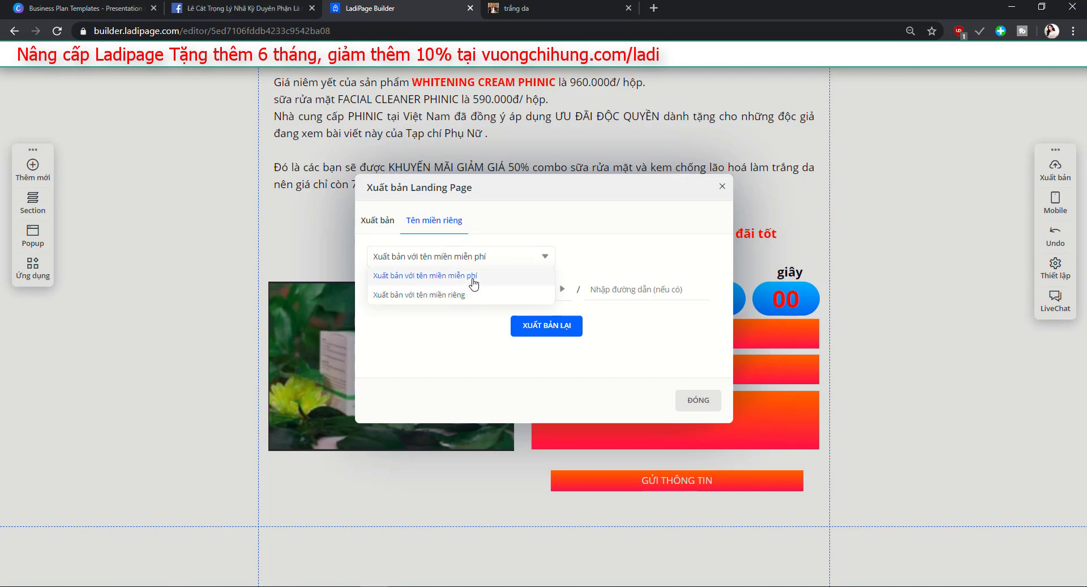
{"action": "left_click", "coordinate": [470, 276]}
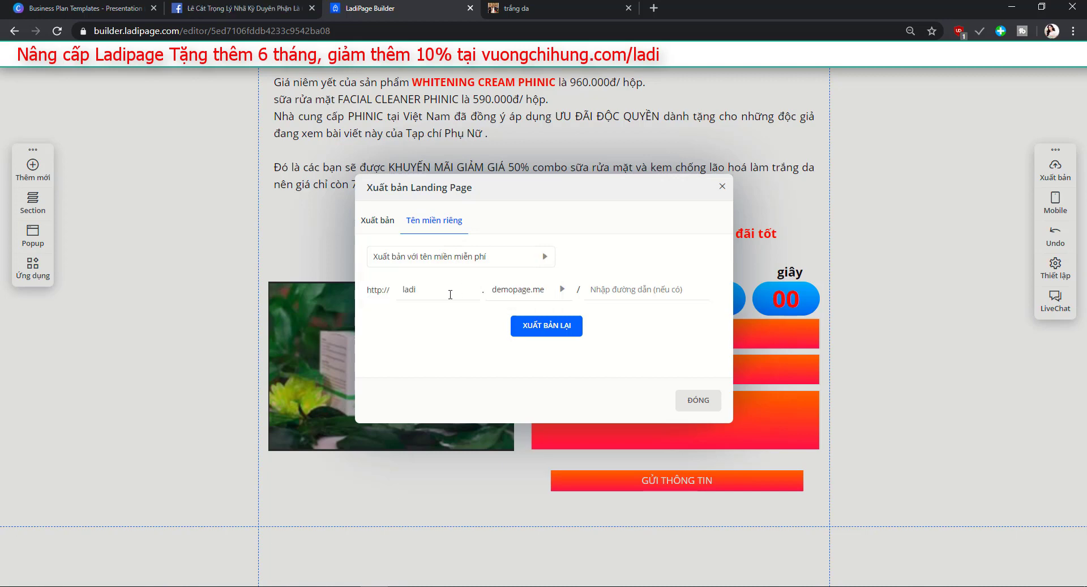
{"action": "left_click", "coordinate": [619, 293]}
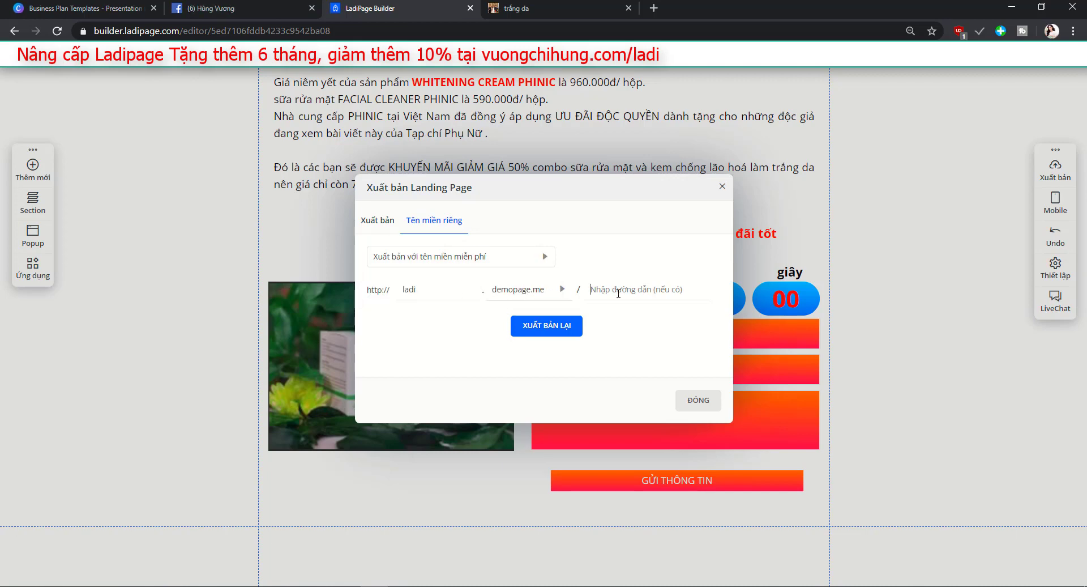
{"action": "type", "text": "laohoa"}
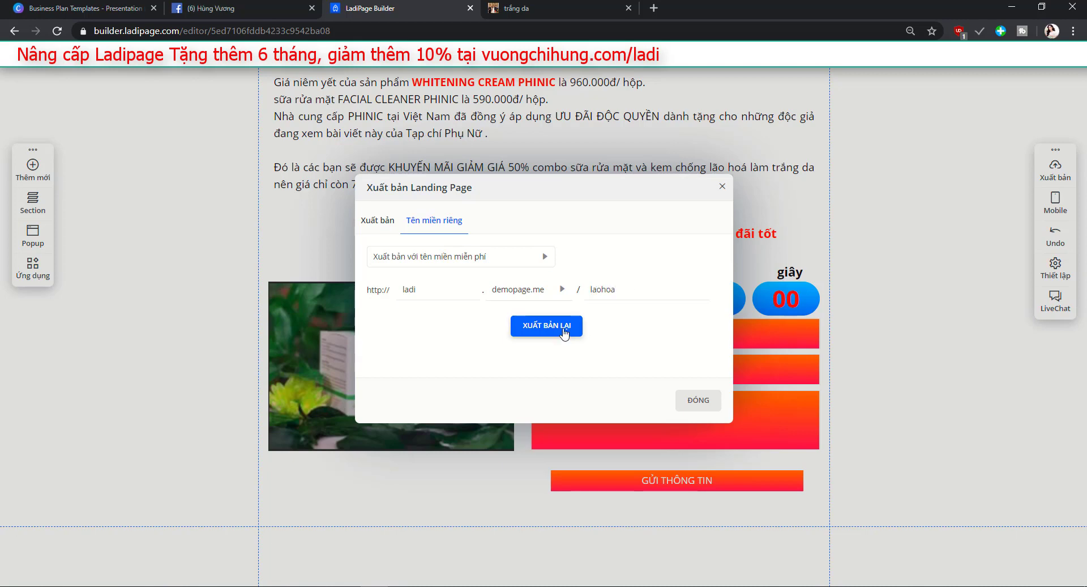
{"action": "left_click", "coordinate": [562, 330]}
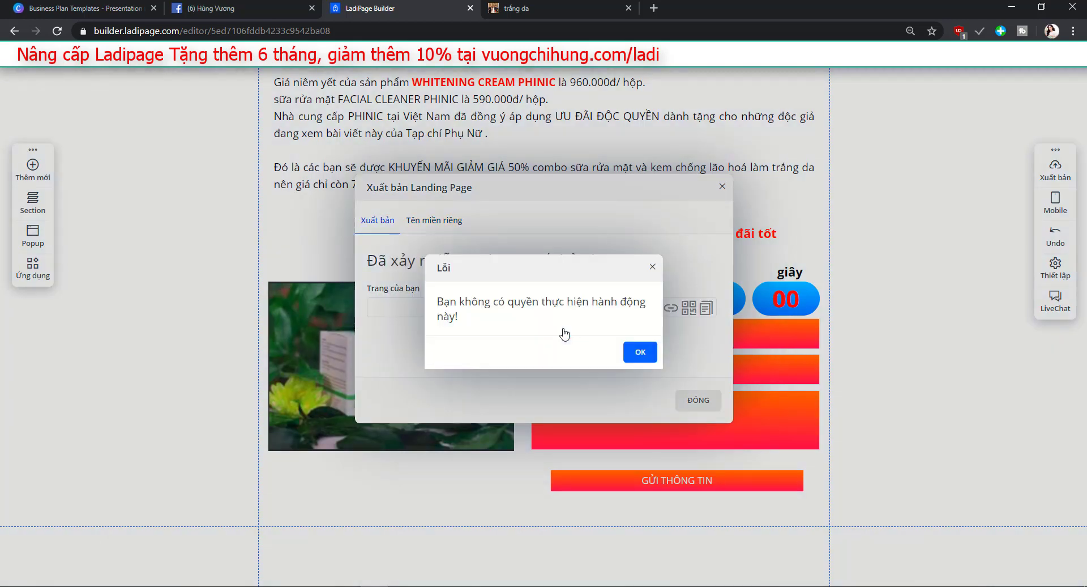
{"action": "left_click", "coordinate": [641, 352]}
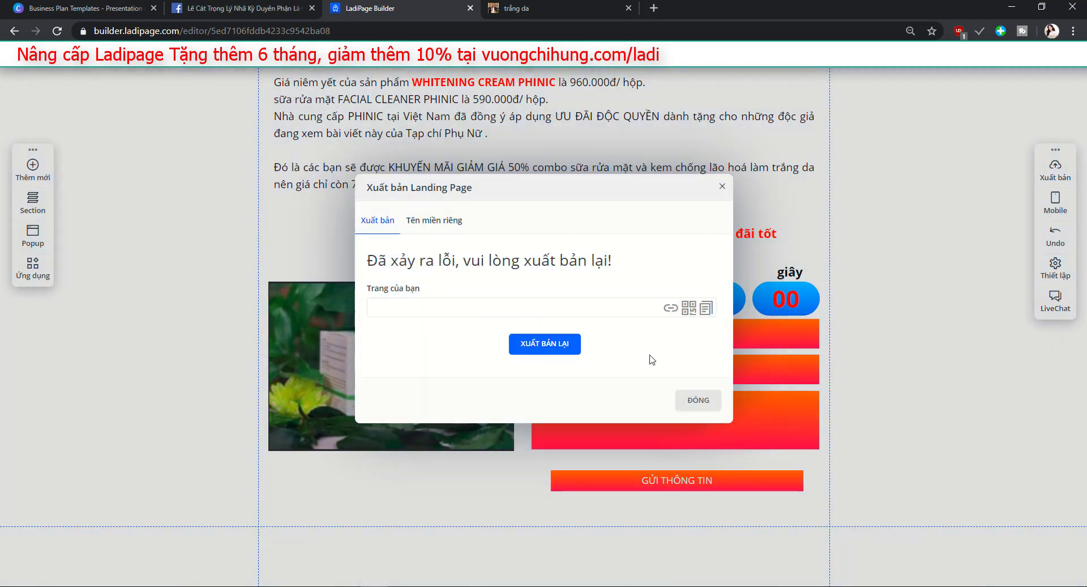
Set publishing to your own domain atmpassiveincome.com with path 'lad'.
{"action": "left_click", "coordinate": [433, 220]}
{"action": "left_click", "coordinate": [492, 298]}
{"action": "left_click", "coordinate": [462, 256]}
{"action": "left_click", "coordinate": [431, 294]}
{"action": "left_click", "coordinate": [440, 290]}
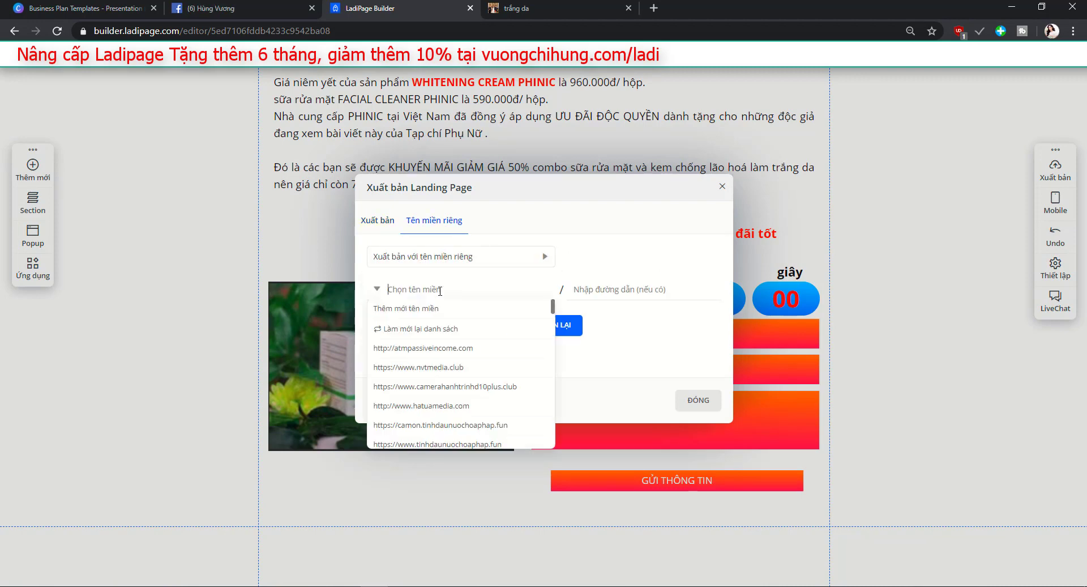
{"action": "left_click", "coordinate": [439, 349]}
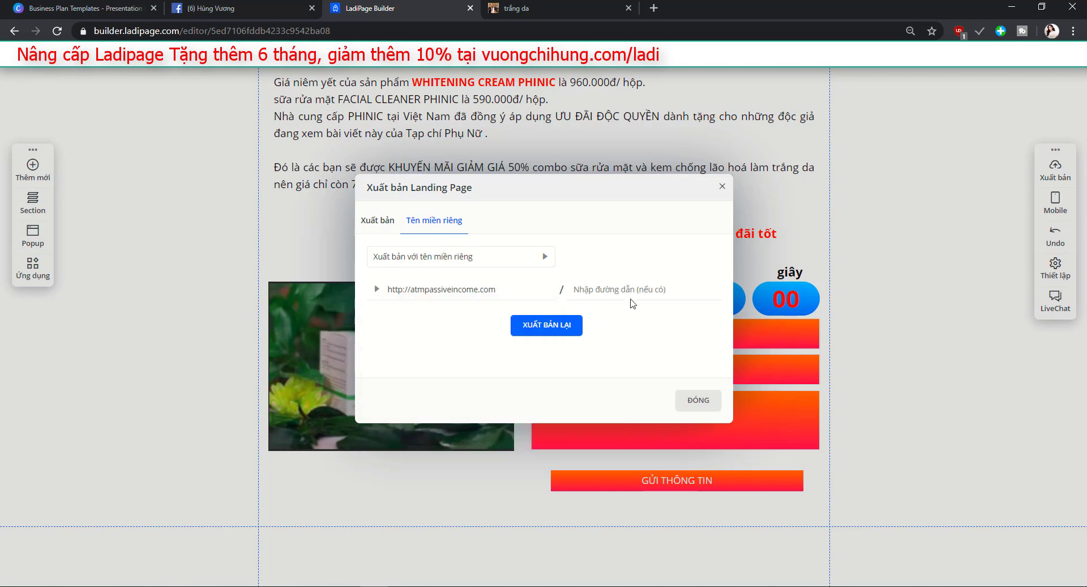
{"action": "left_click", "coordinate": [635, 286]}
{"action": "type", "text": "lad"}
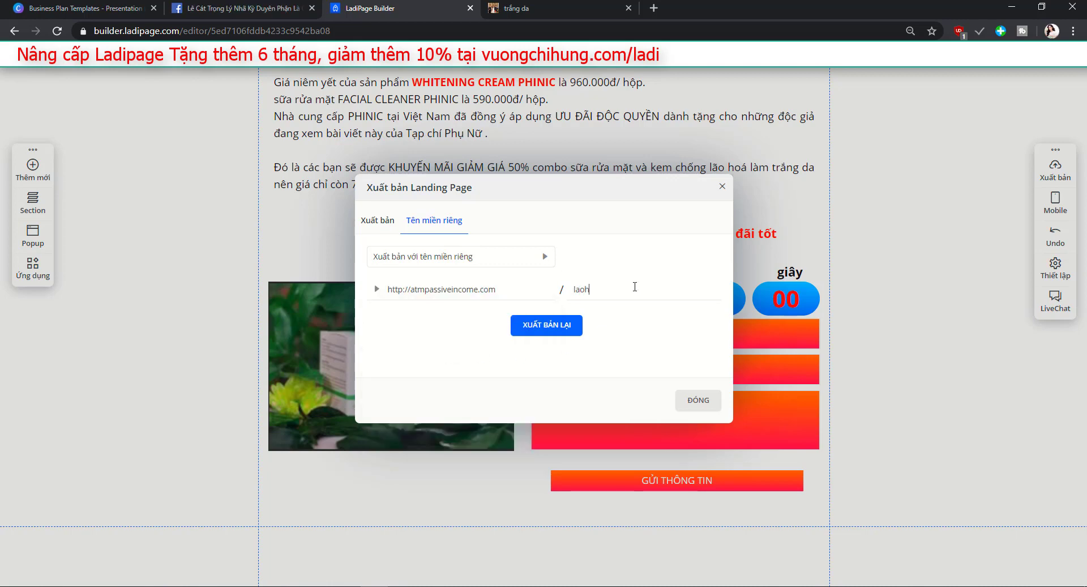
Republish, dismiss the permission error, and close the publishing window.
{"action": "left_click", "coordinate": [571, 328]}
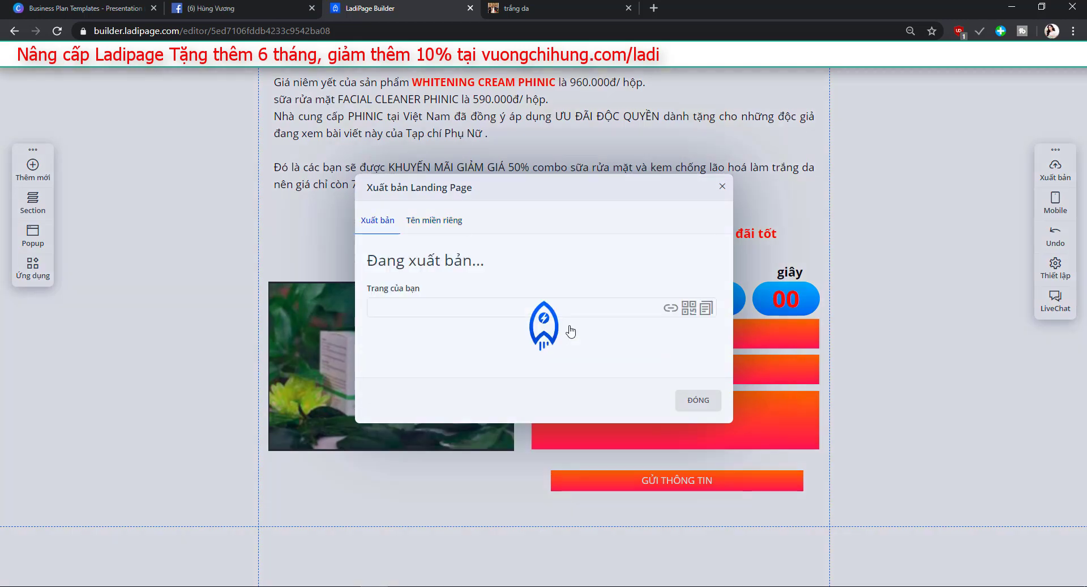
{"action": "left_click", "coordinate": [640, 352]}
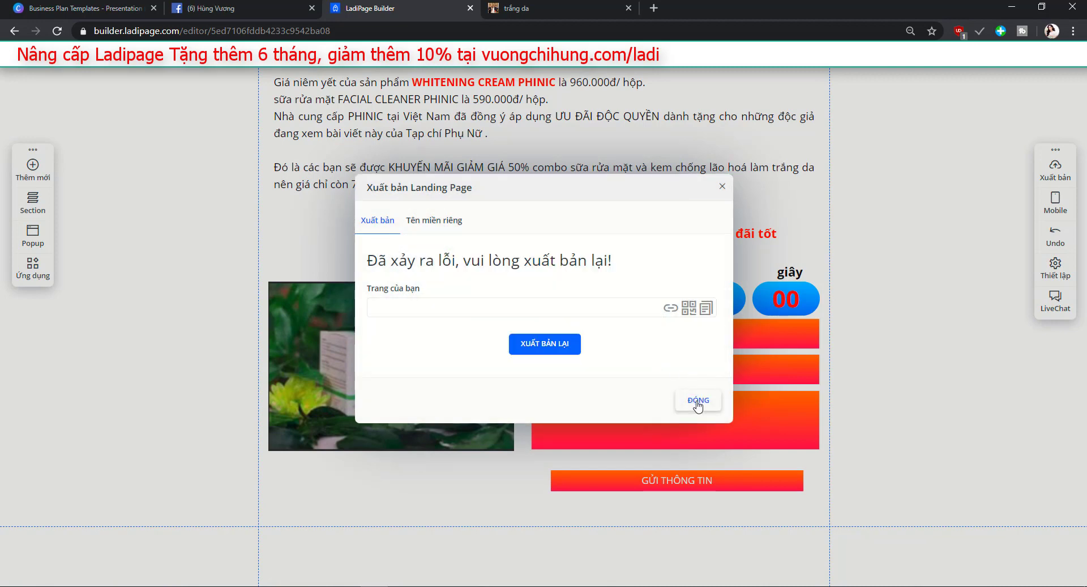
{"action": "left_click", "coordinate": [722, 185]}
{"action": "mouse_move", "coordinate": [1061, 170]}
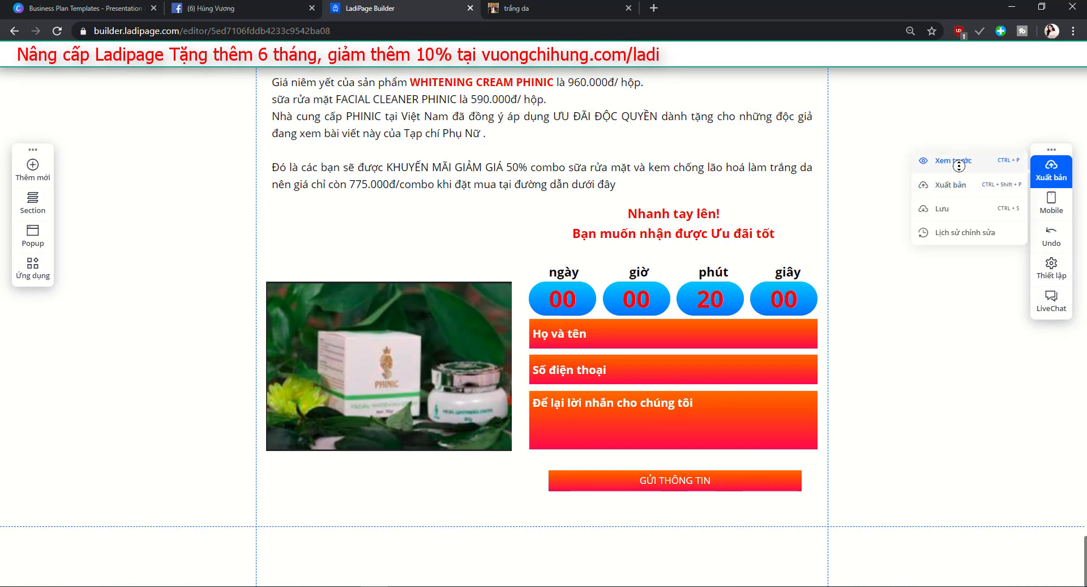
Preview the landing page and scroll through the desktop version.
{"action": "left_click", "coordinate": [959, 170]}
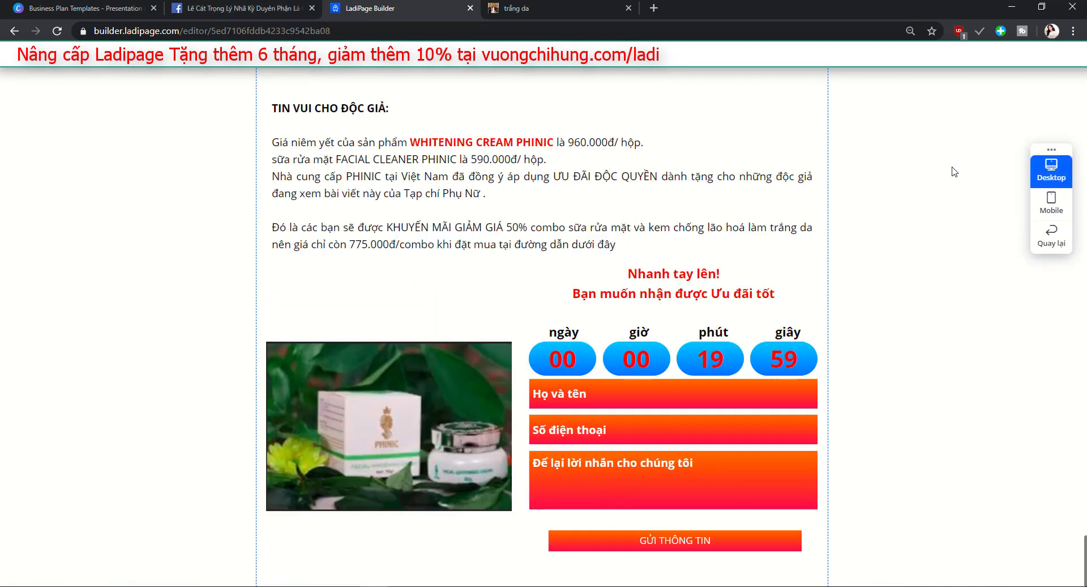
{"action": "scroll", "coordinate": [831, 206], "scroll_direction": "up", "scroll_amount": 5}
{"action": "scroll", "coordinate": [832, 206], "scroll_direction": "up", "scroll_amount": 20}
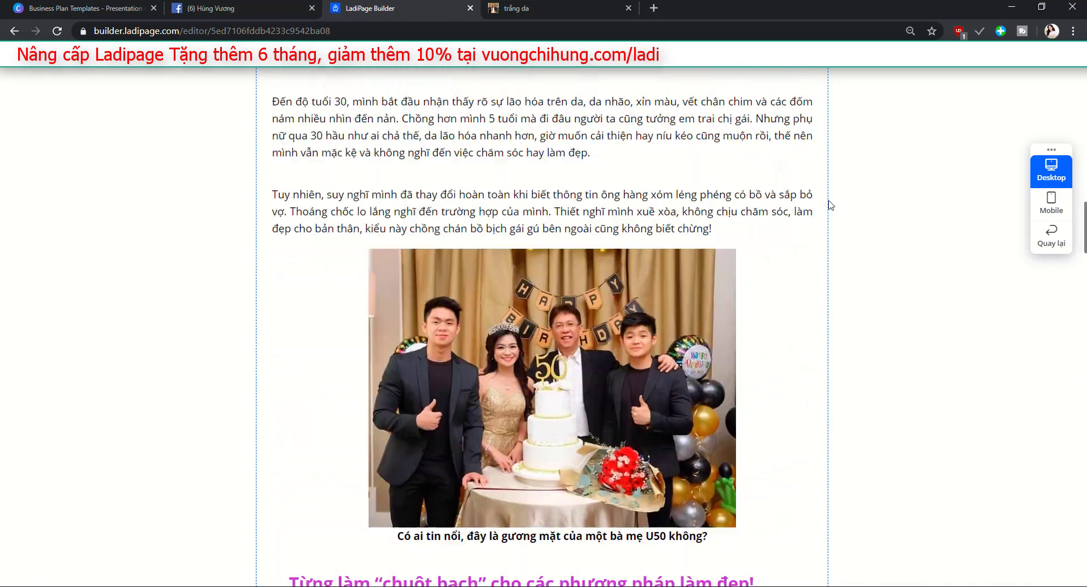
{"action": "scroll", "coordinate": [831, 206], "scroll_direction": "down", "scroll_amount": 20}
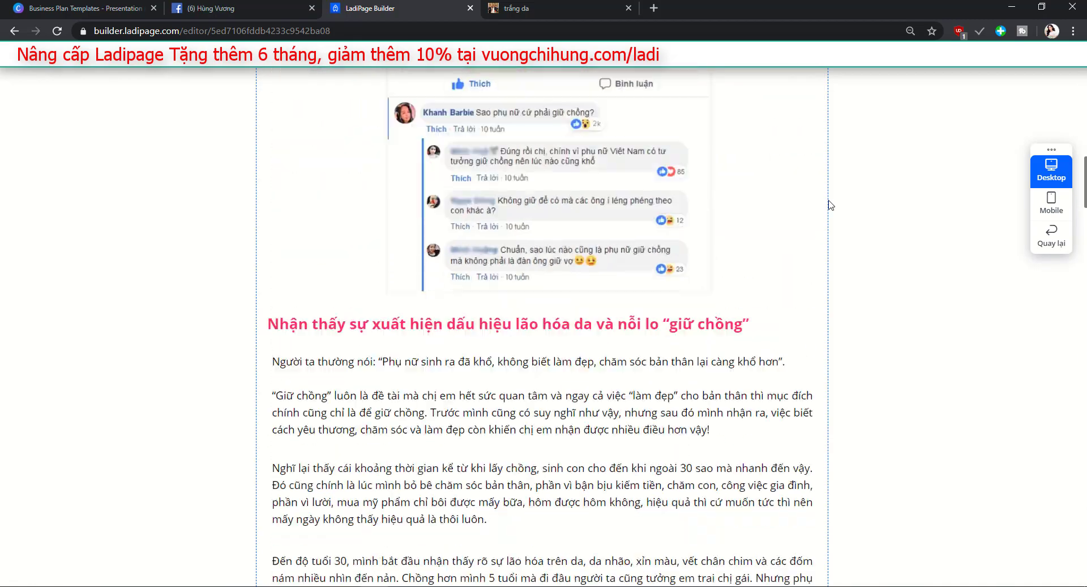
{"action": "scroll", "coordinate": [806, 246], "scroll_direction": "up", "scroll_amount": 6}
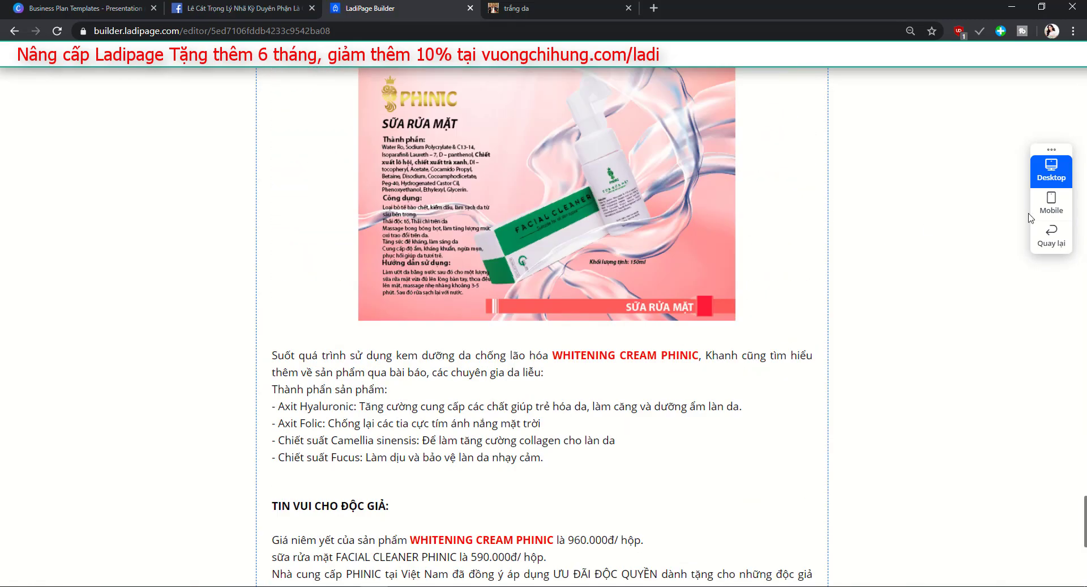
Switch the preview to Mobile and scroll through the mobile layout.
{"action": "left_click", "coordinate": [1052, 204]}
{"action": "scroll", "coordinate": [539, 252], "scroll_direction": "down", "scroll_amount": 7}
{"action": "scroll", "coordinate": [539, 250], "scroll_direction": "up", "scroll_amount": 7}
{"action": "scroll", "coordinate": [539, 250], "scroll_direction": "down", "scroll_amount": 5}
{"action": "scroll", "coordinate": [538, 247], "scroll_direction": "up", "scroll_amount": 5}
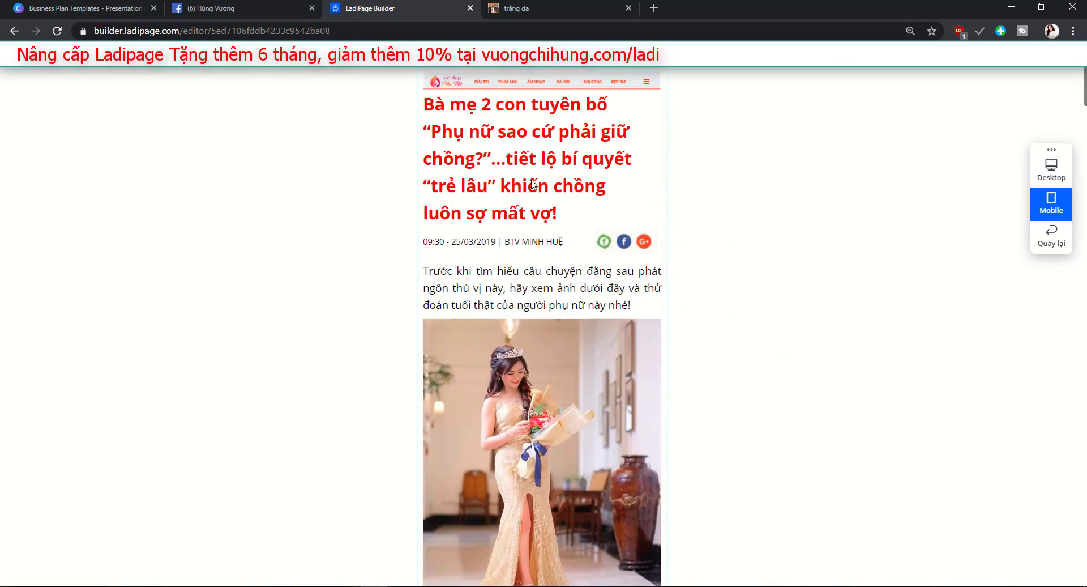
{"action": "scroll", "coordinate": [576, 129], "scroll_direction": "down", "scroll_amount": 20}
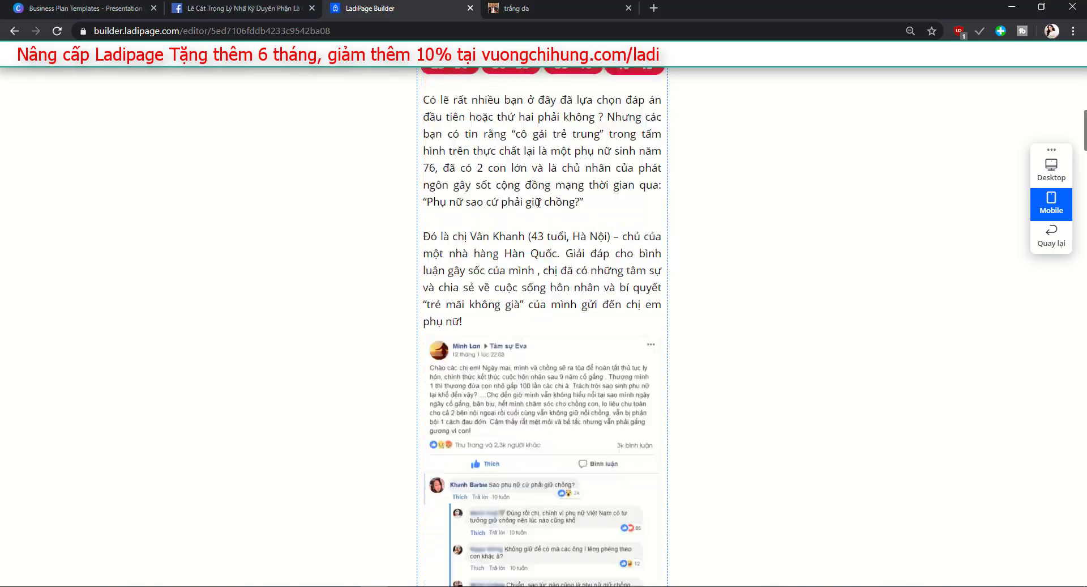
{"action": "scroll", "coordinate": [537, 206], "scroll_direction": "down", "scroll_amount": 10}
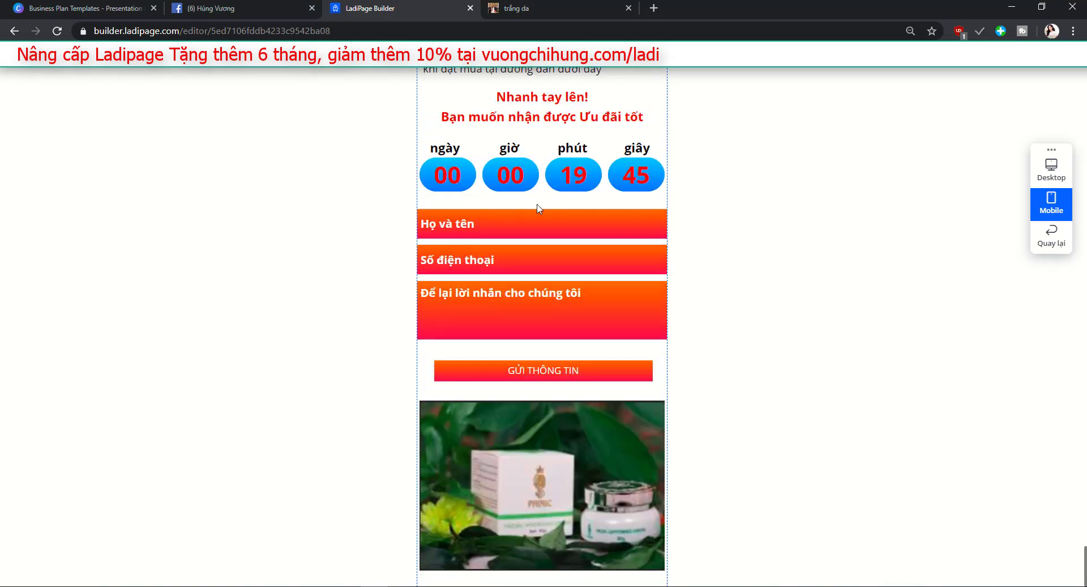
{"action": "scroll", "coordinate": [538, 207], "scroll_direction": "up", "scroll_amount": 20}
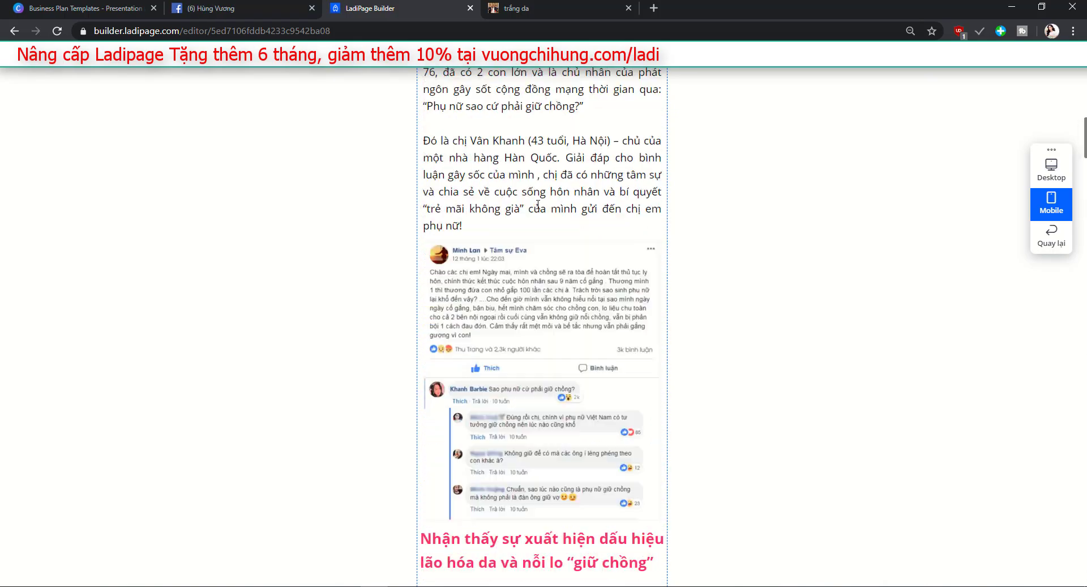